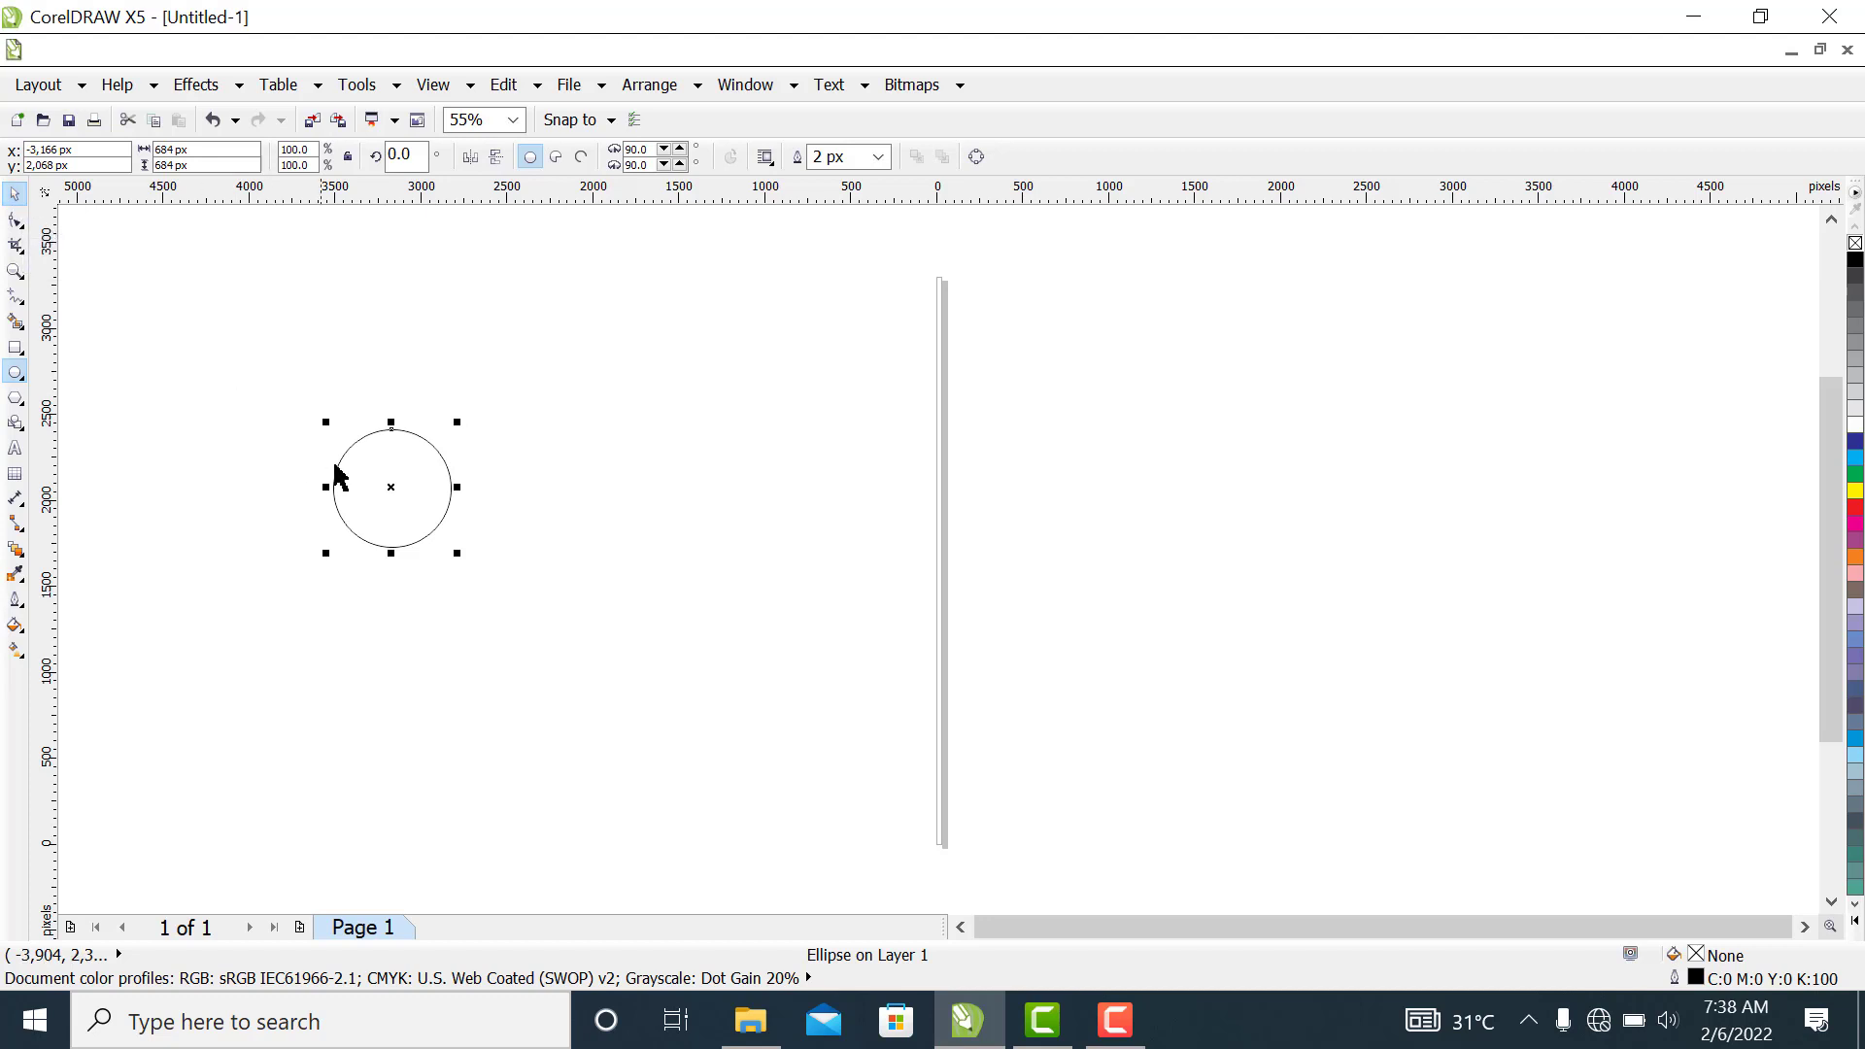
Enlarge the circle to about 774 px, set its outline width to 8 px and shift it slightly up and right
drag(359, 483, 376, 474)
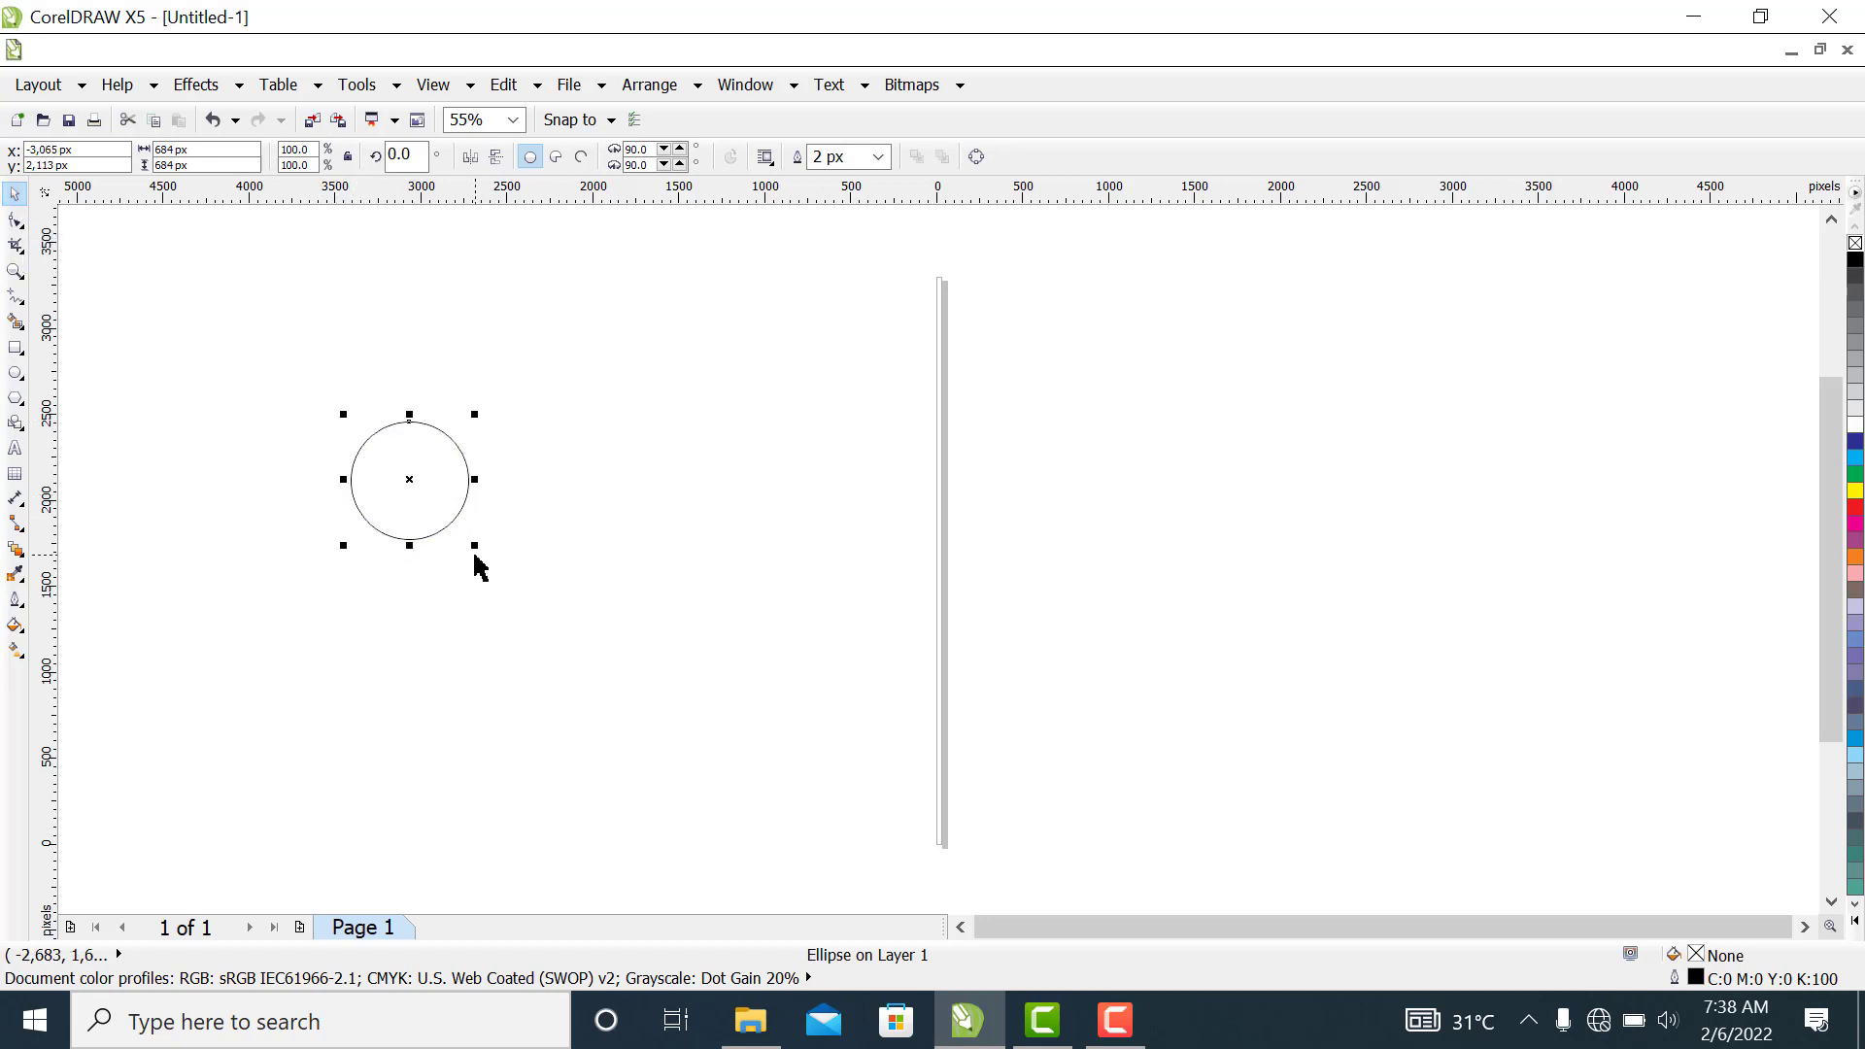
drag(475, 544, 452, 488)
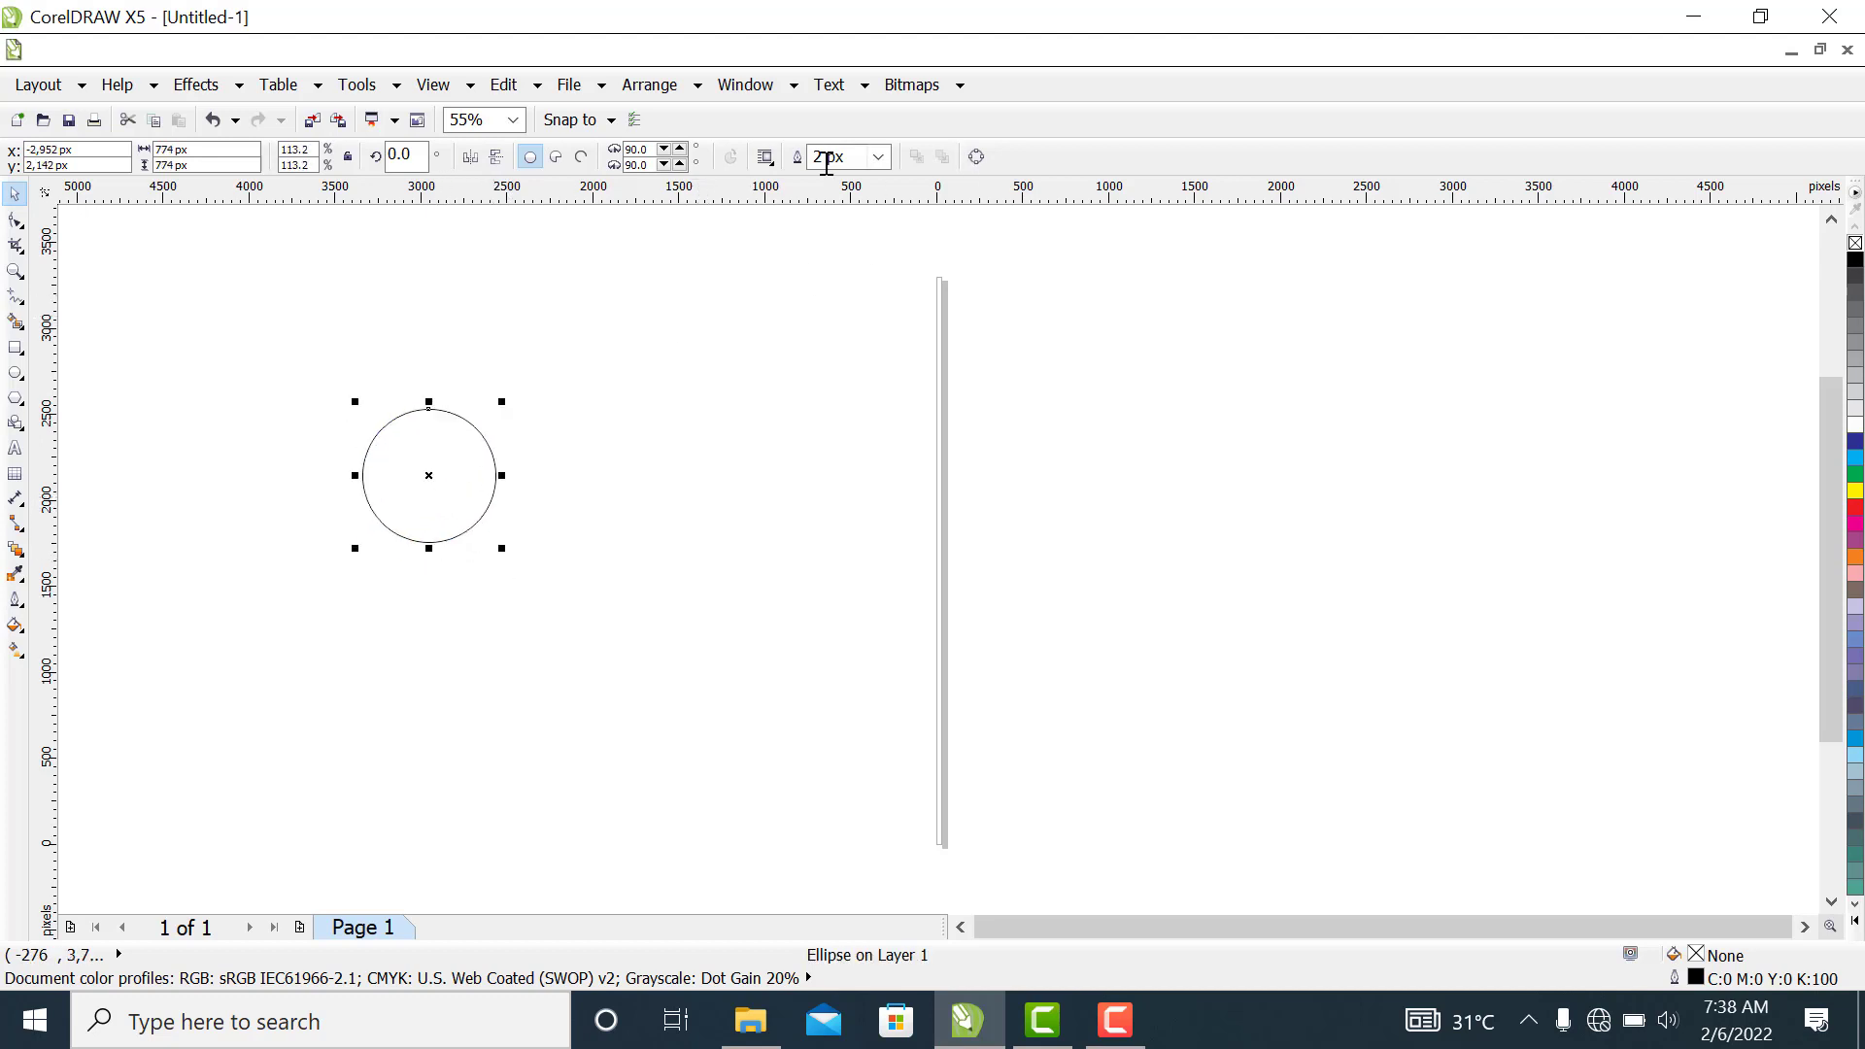
click(878, 157)
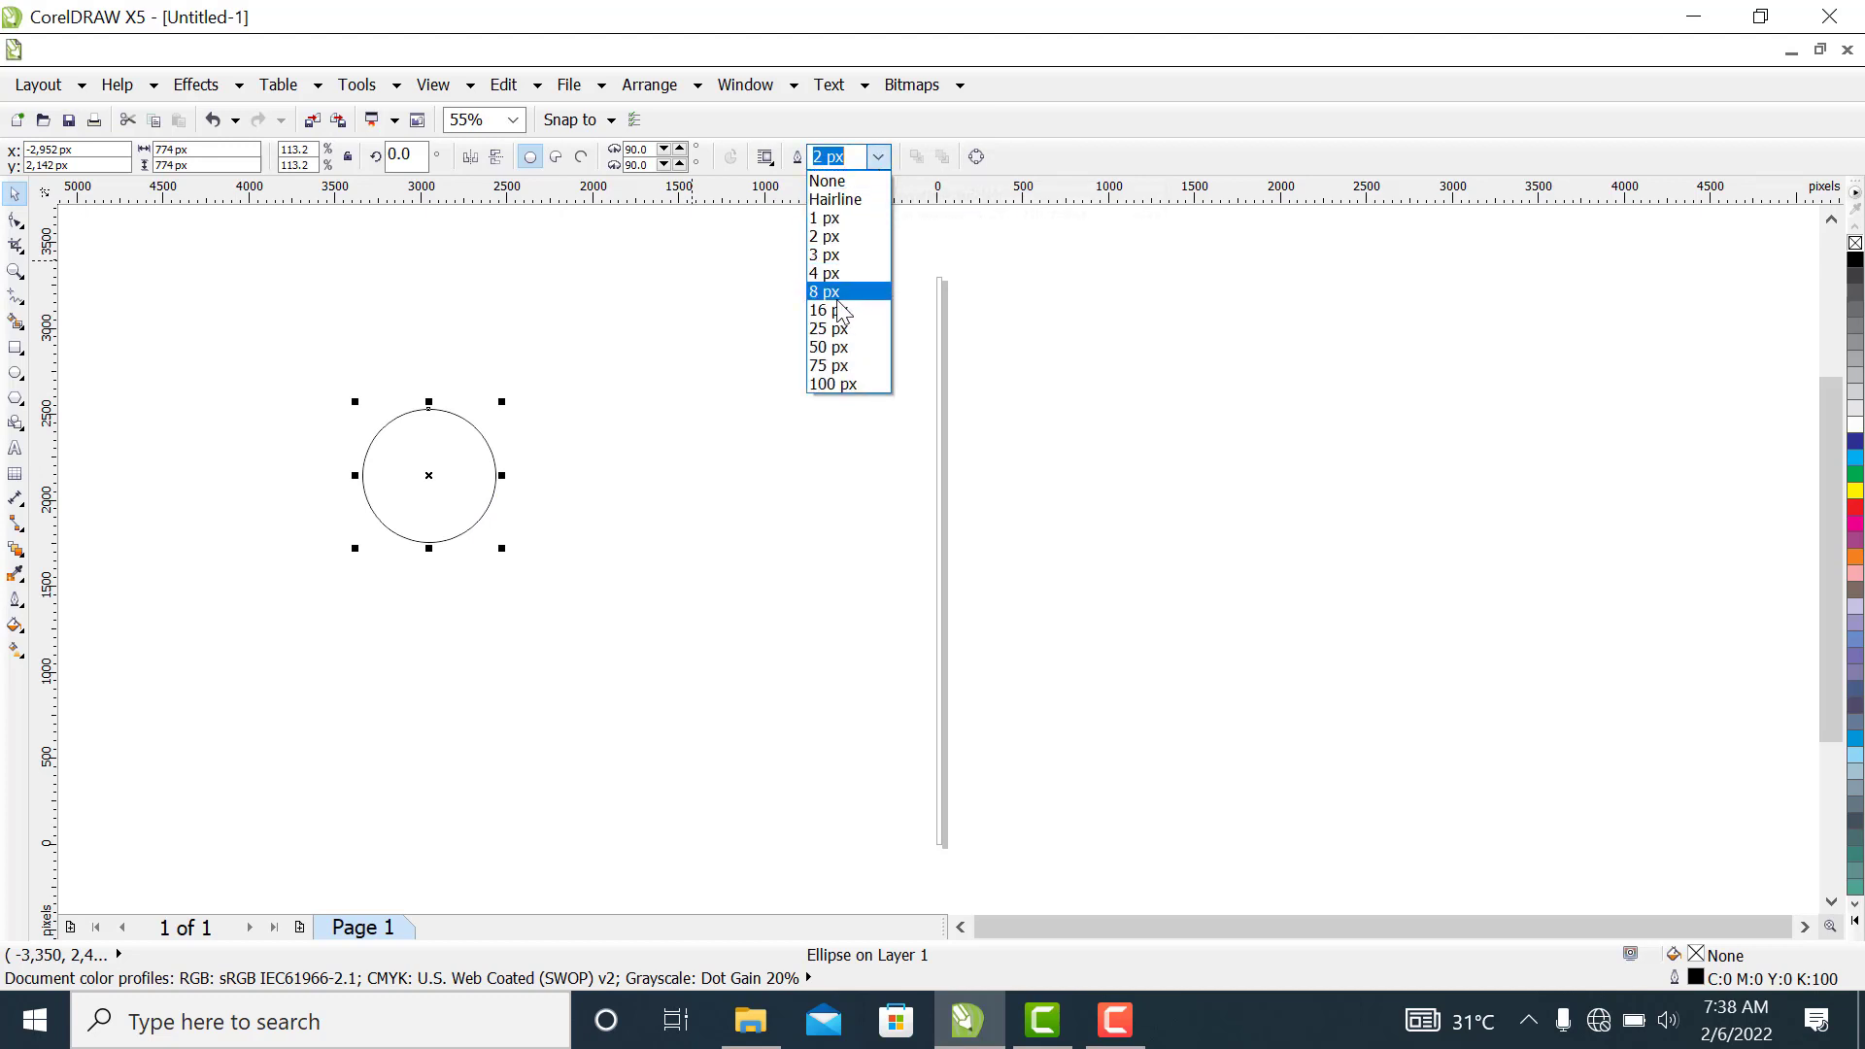
click(838, 295)
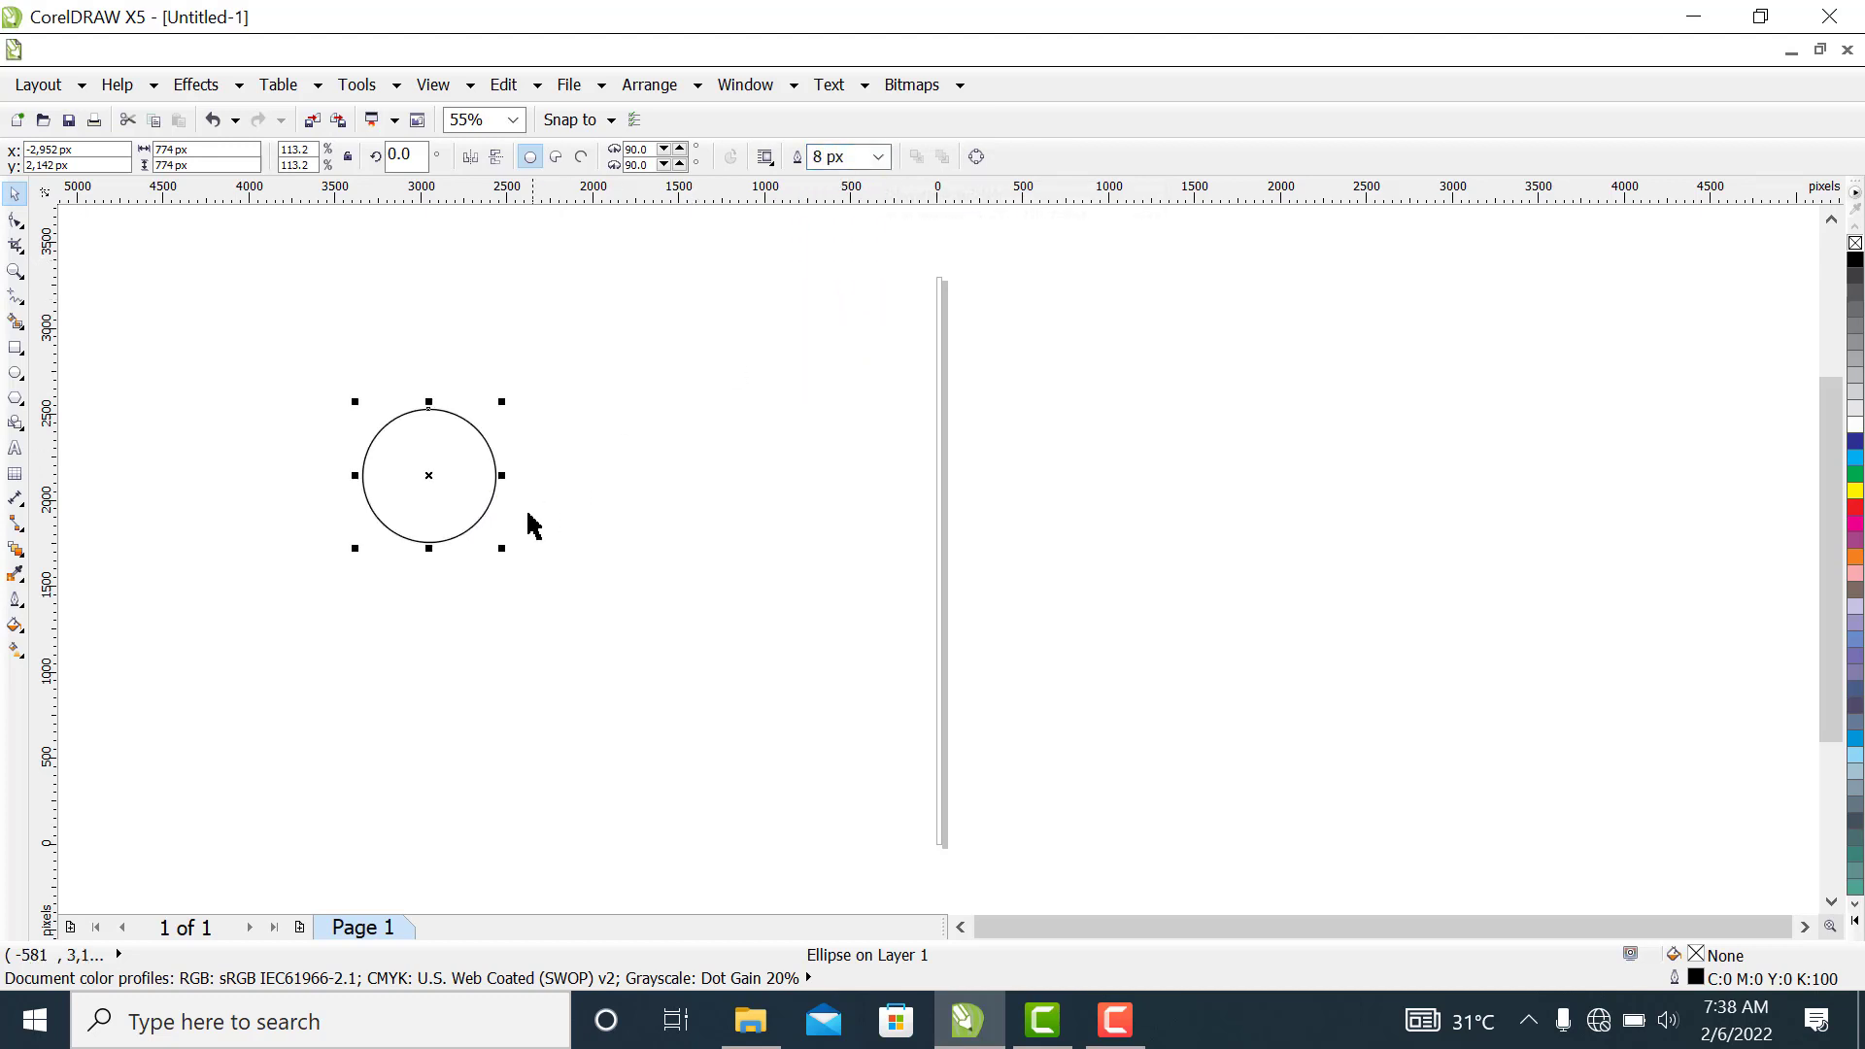
drag(467, 482, 470, 478)
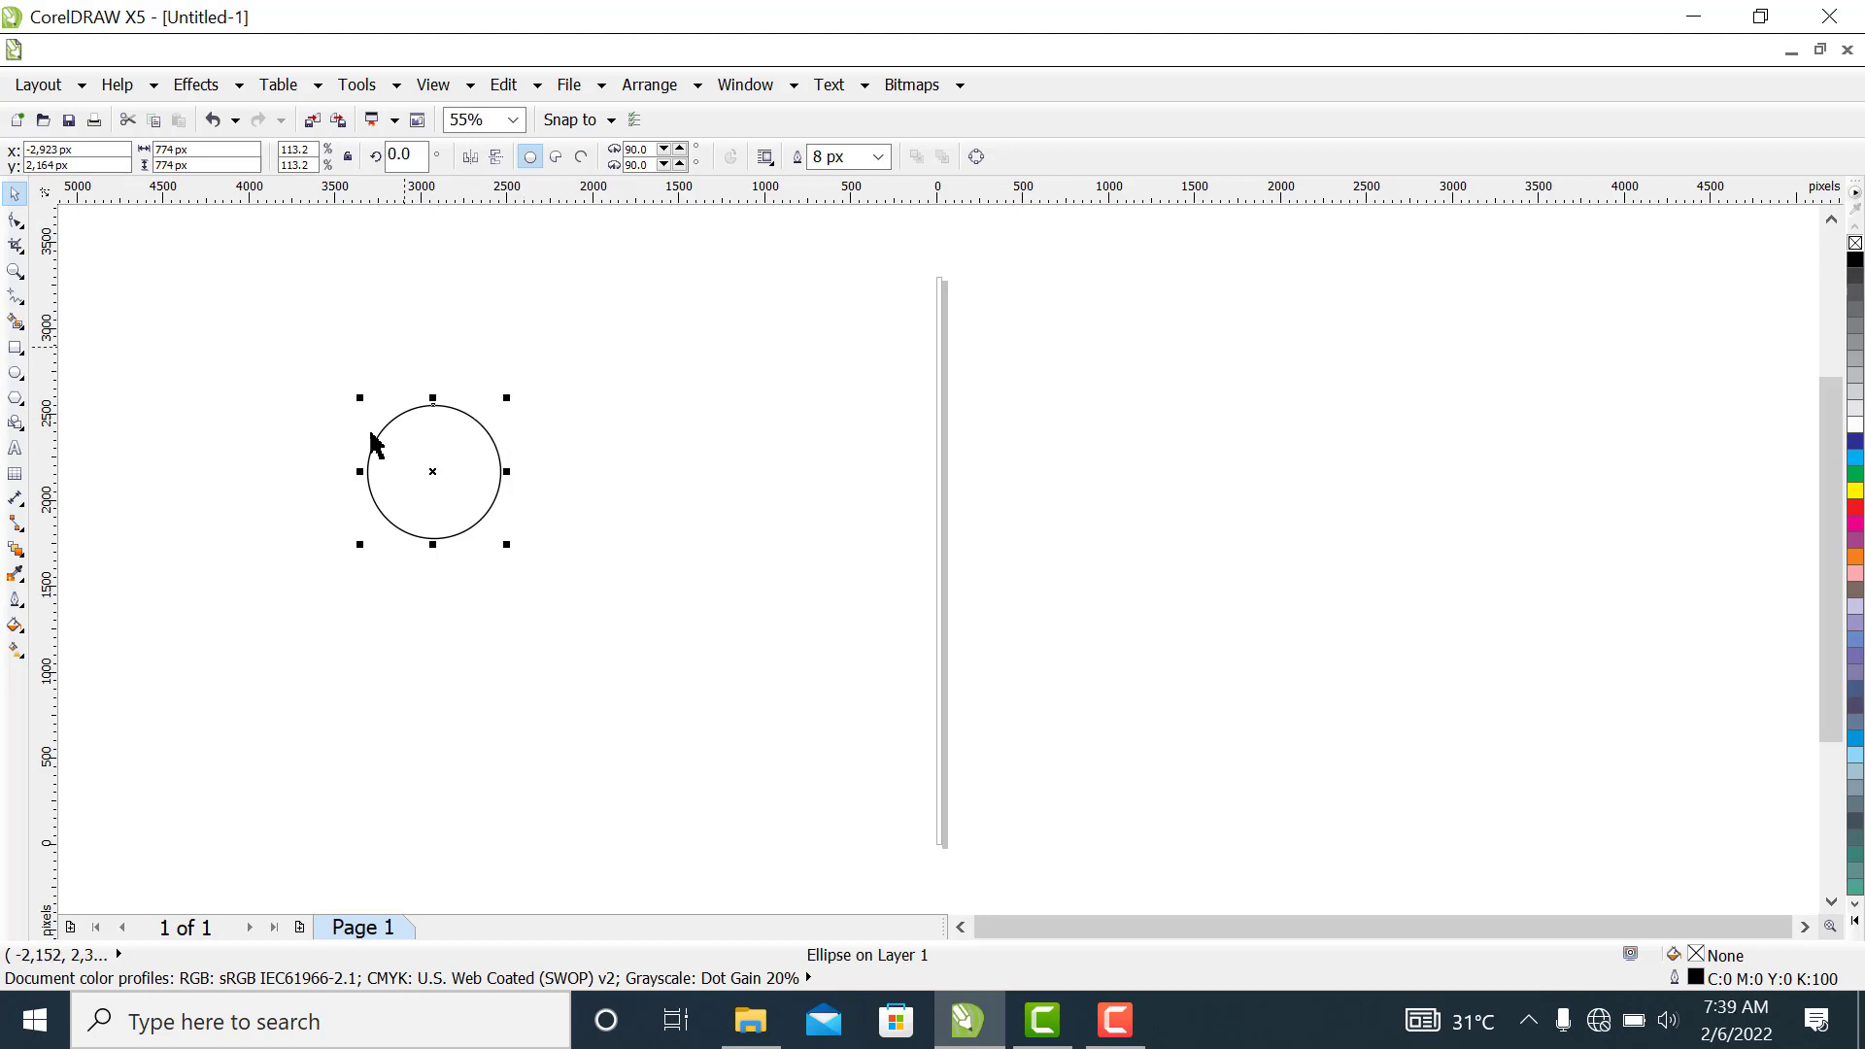
Draw a wide ellipse overlapping the circle's lower part and enlarge it to about 2,582 by 1,733 px
click(16, 377)
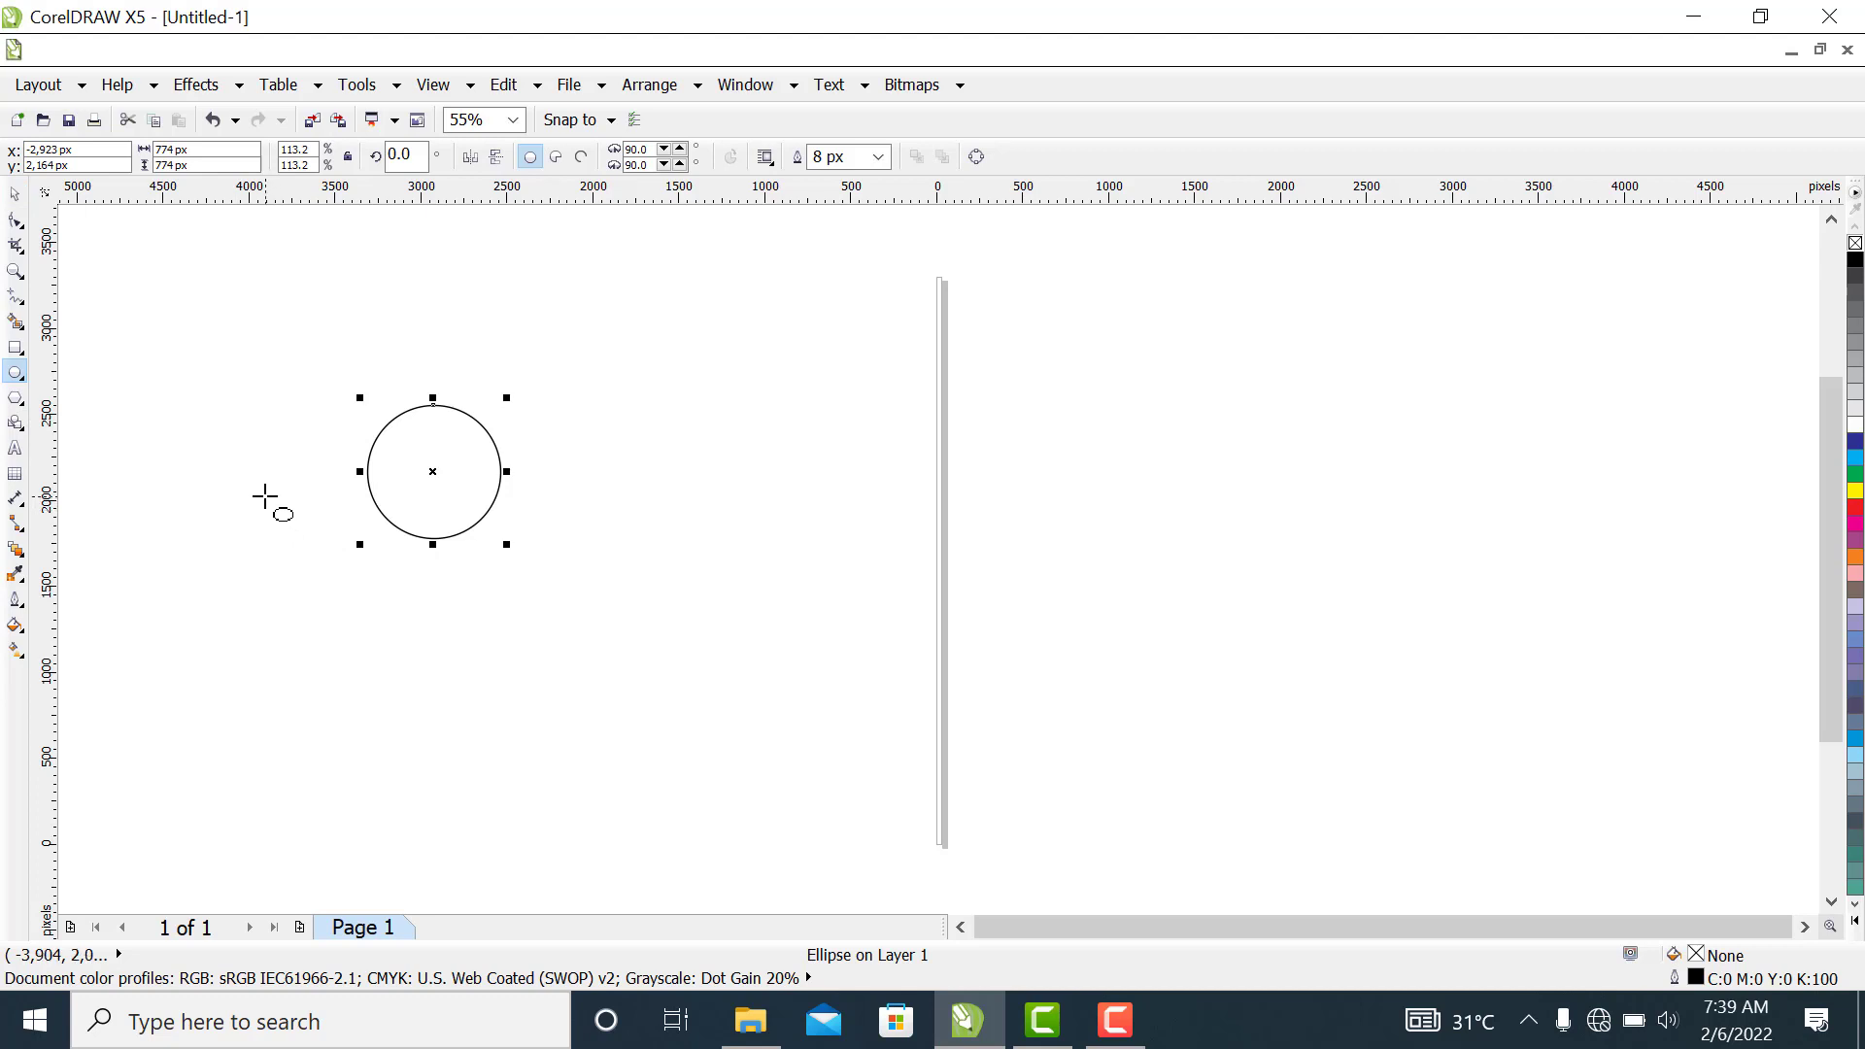
drag(264, 497, 645, 749)
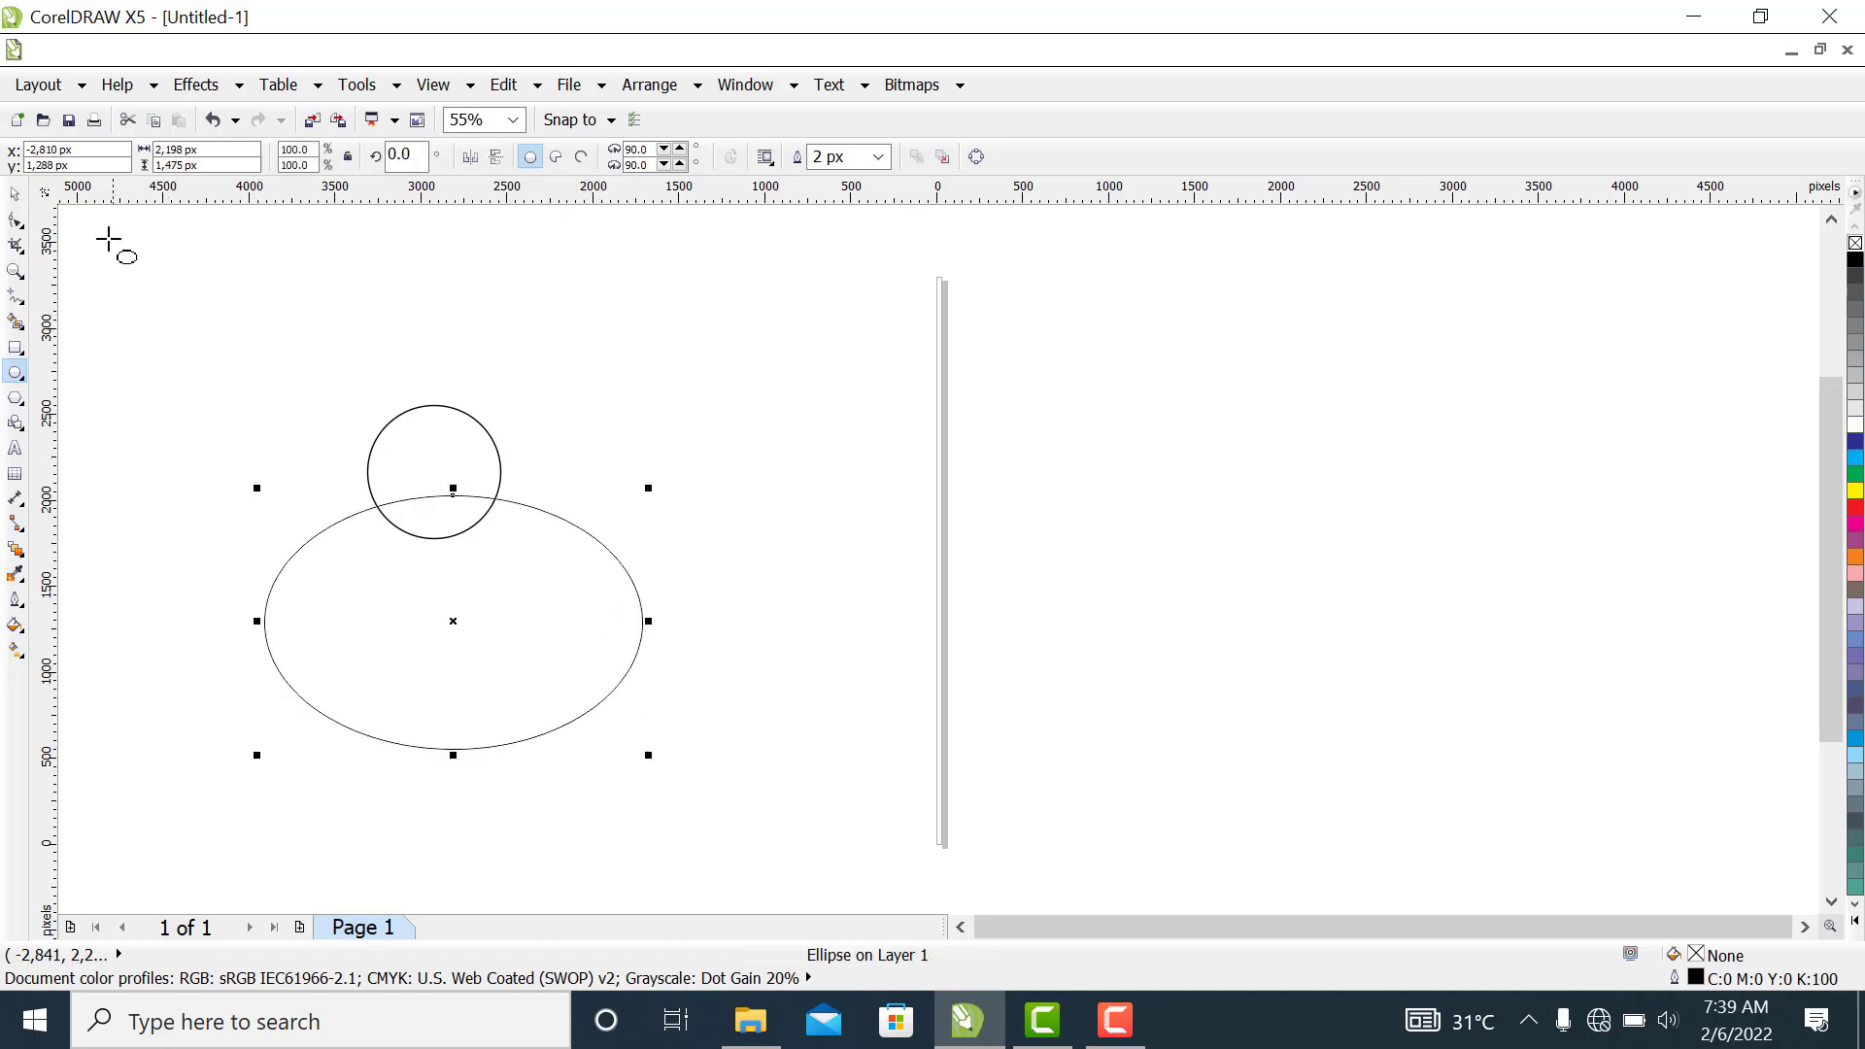
click(15, 194)
drag(442, 637, 406, 610)
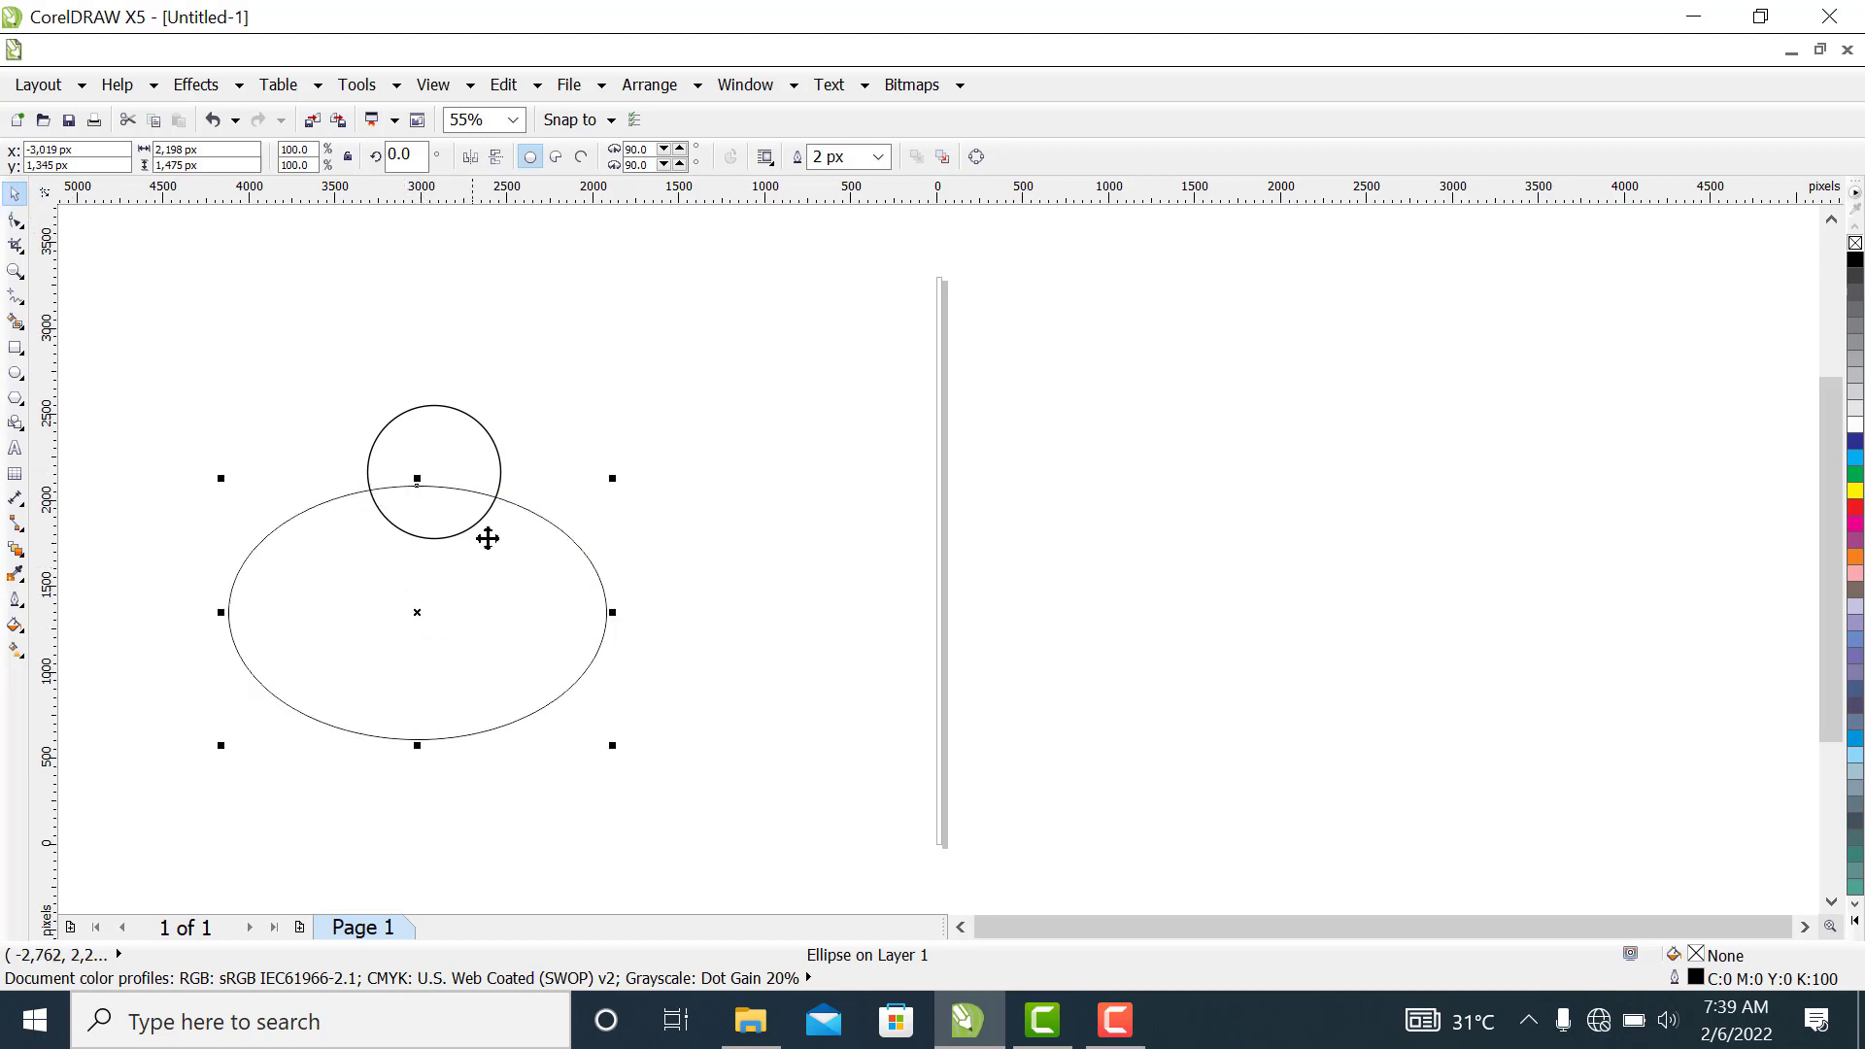
drag(616, 748, 682, 795)
Enlarge the circle to about 904 px and move it right over the ellipse's upper edge
click(455, 457)
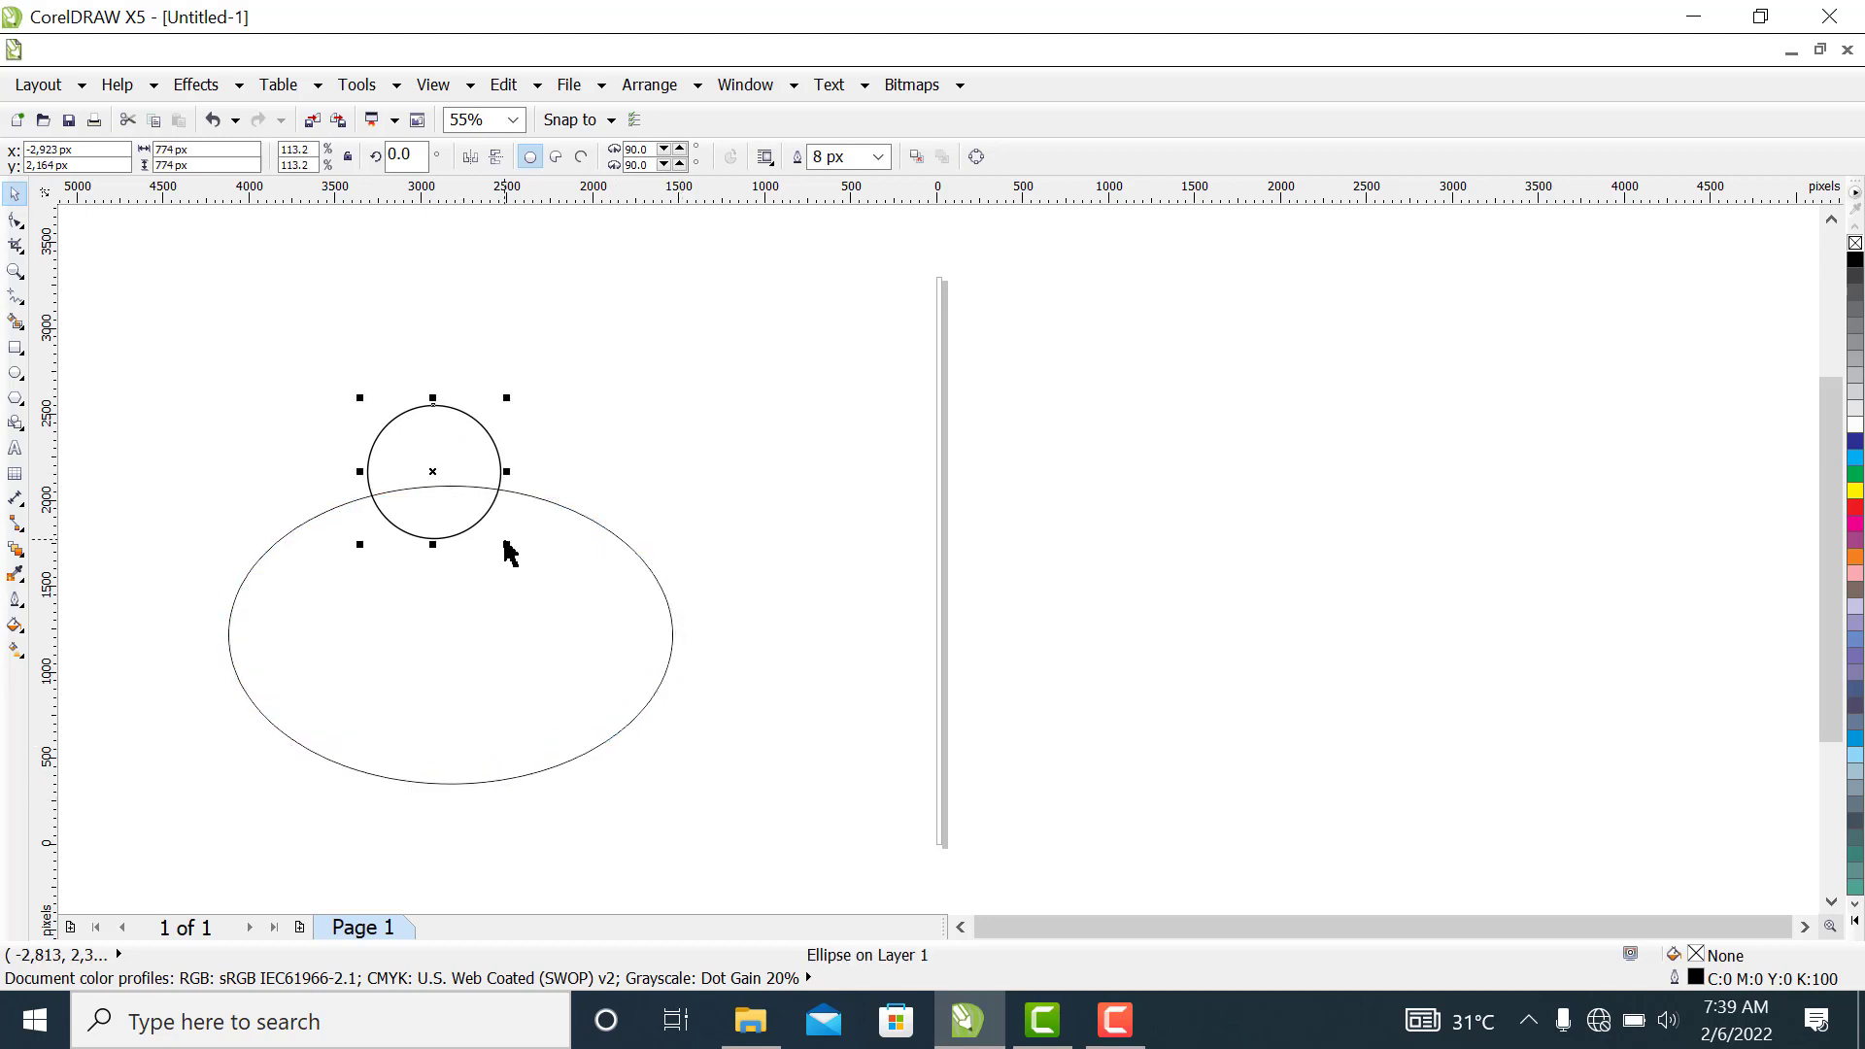
drag(508, 547, 529, 566)
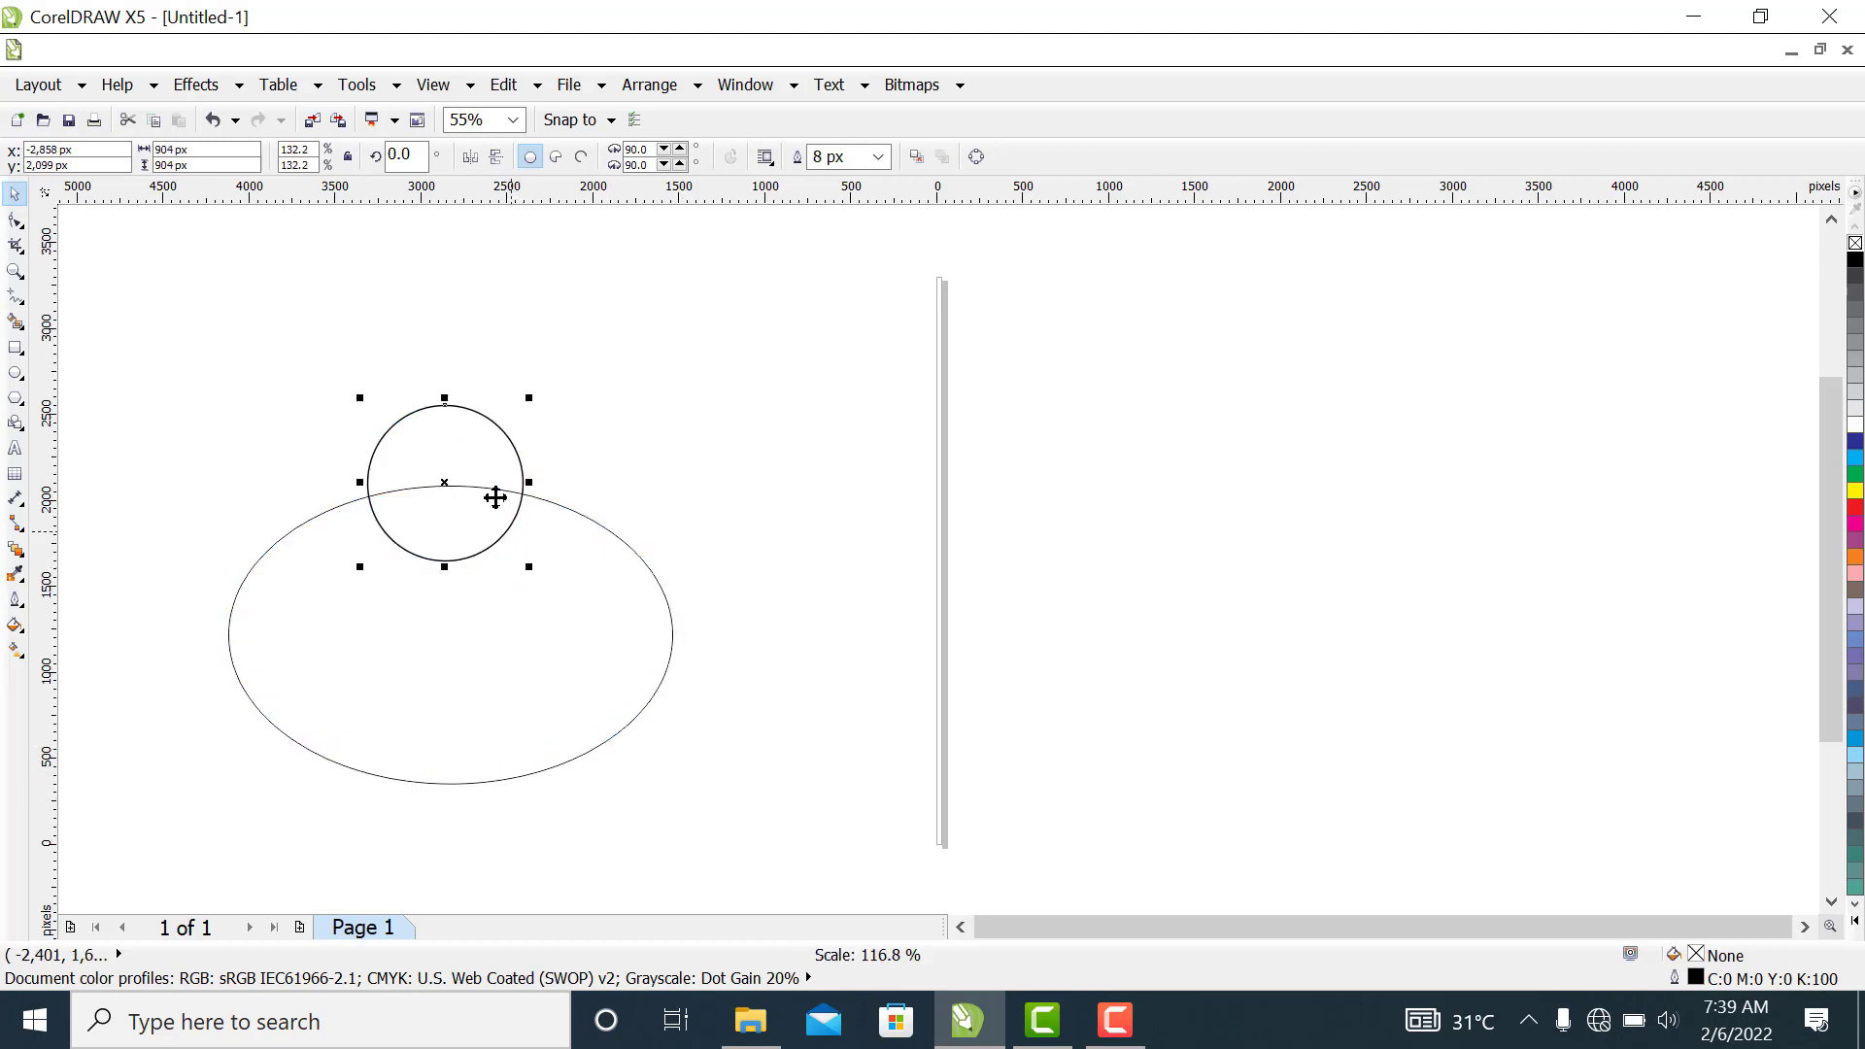
mouse_move(470, 463)
mouse_down()
mouse_move(524, 487)
mouse_move(495, 465)
mouse_up()
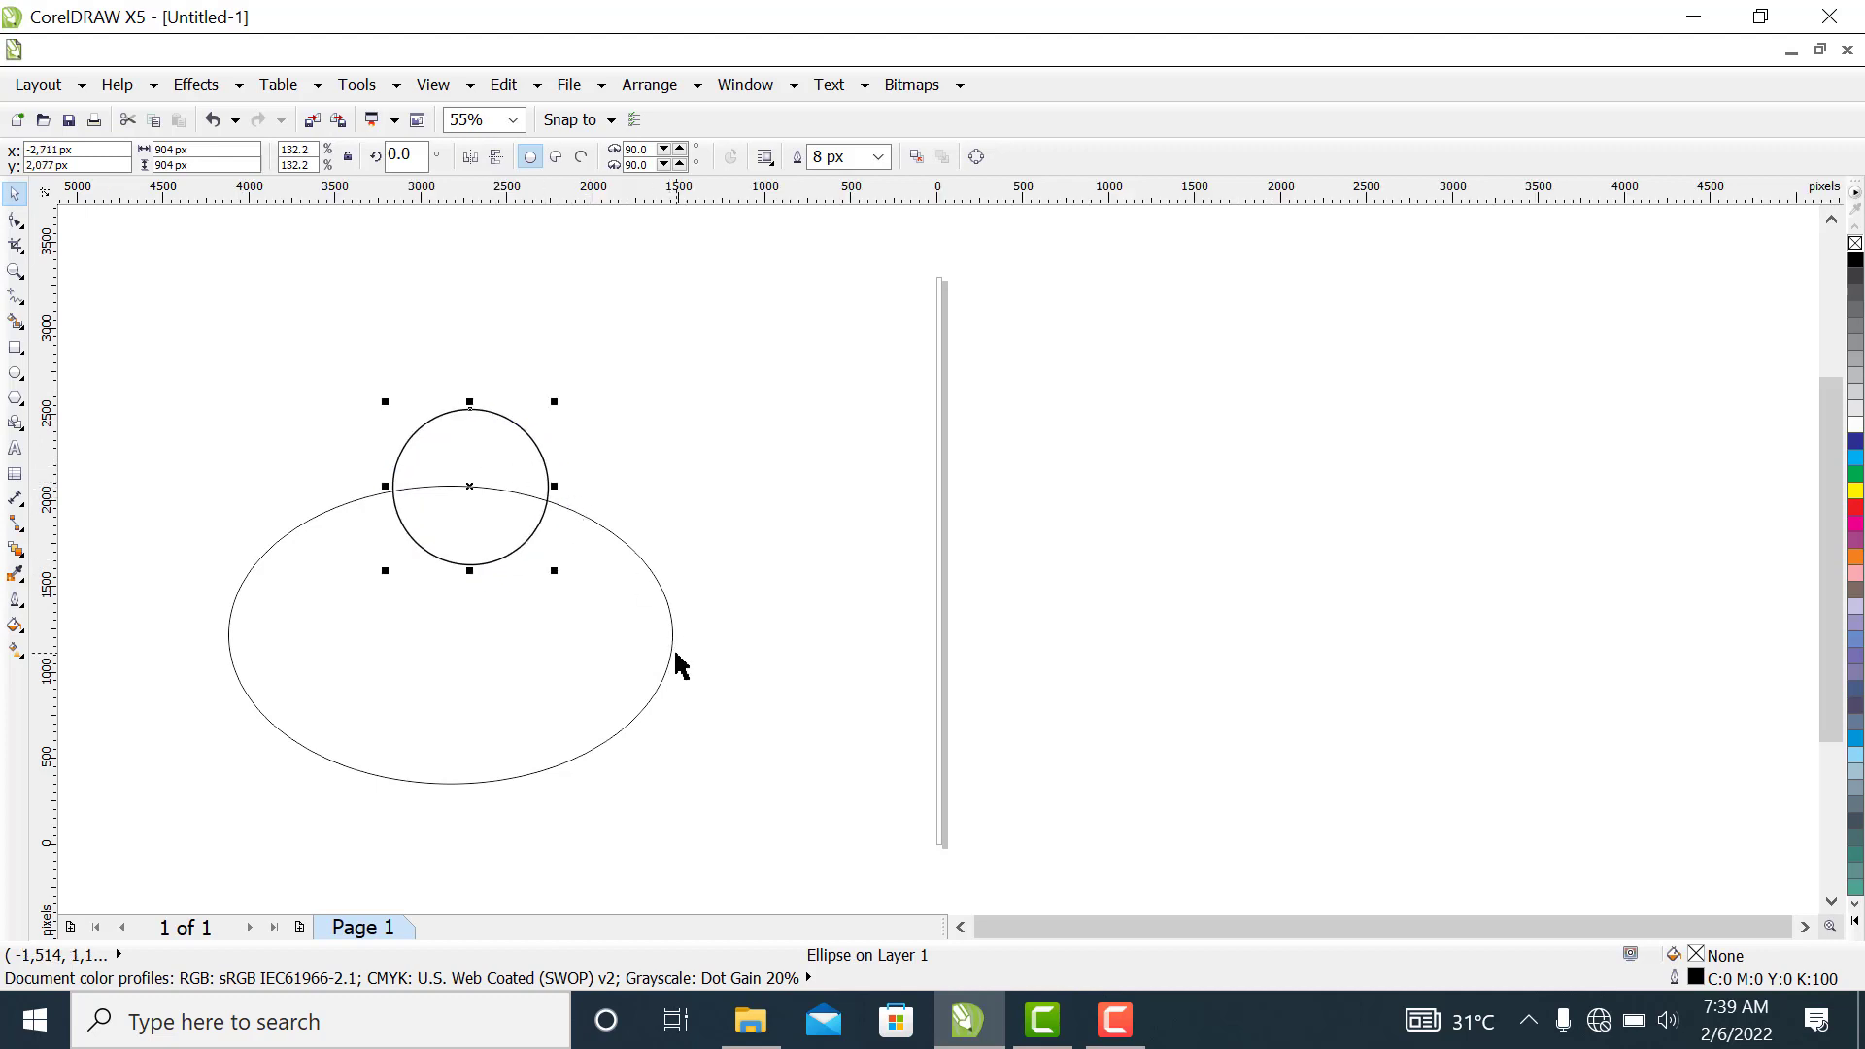
Create a smaller copy of the ellipse, about 2,290 by 1,536 px, and place it inside the original with a thinner gap on the right
click(598, 705)
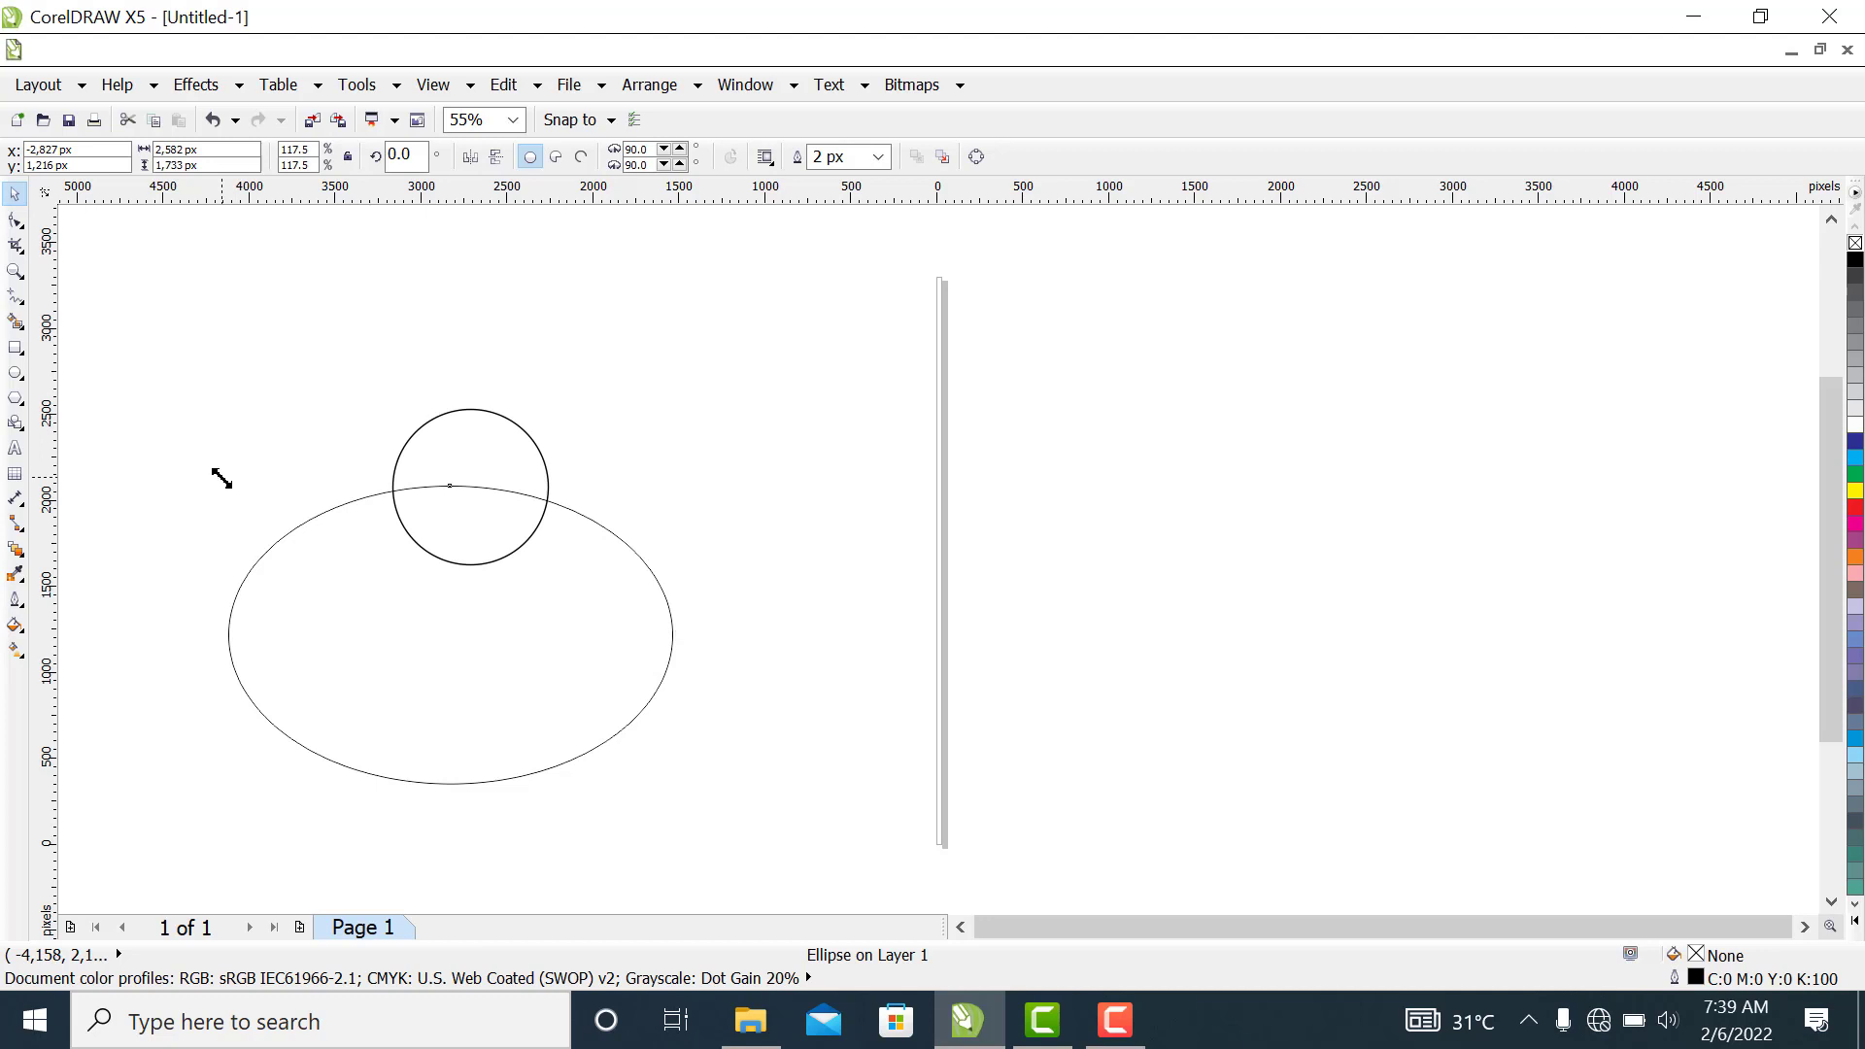
drag(222, 484, 236, 501)
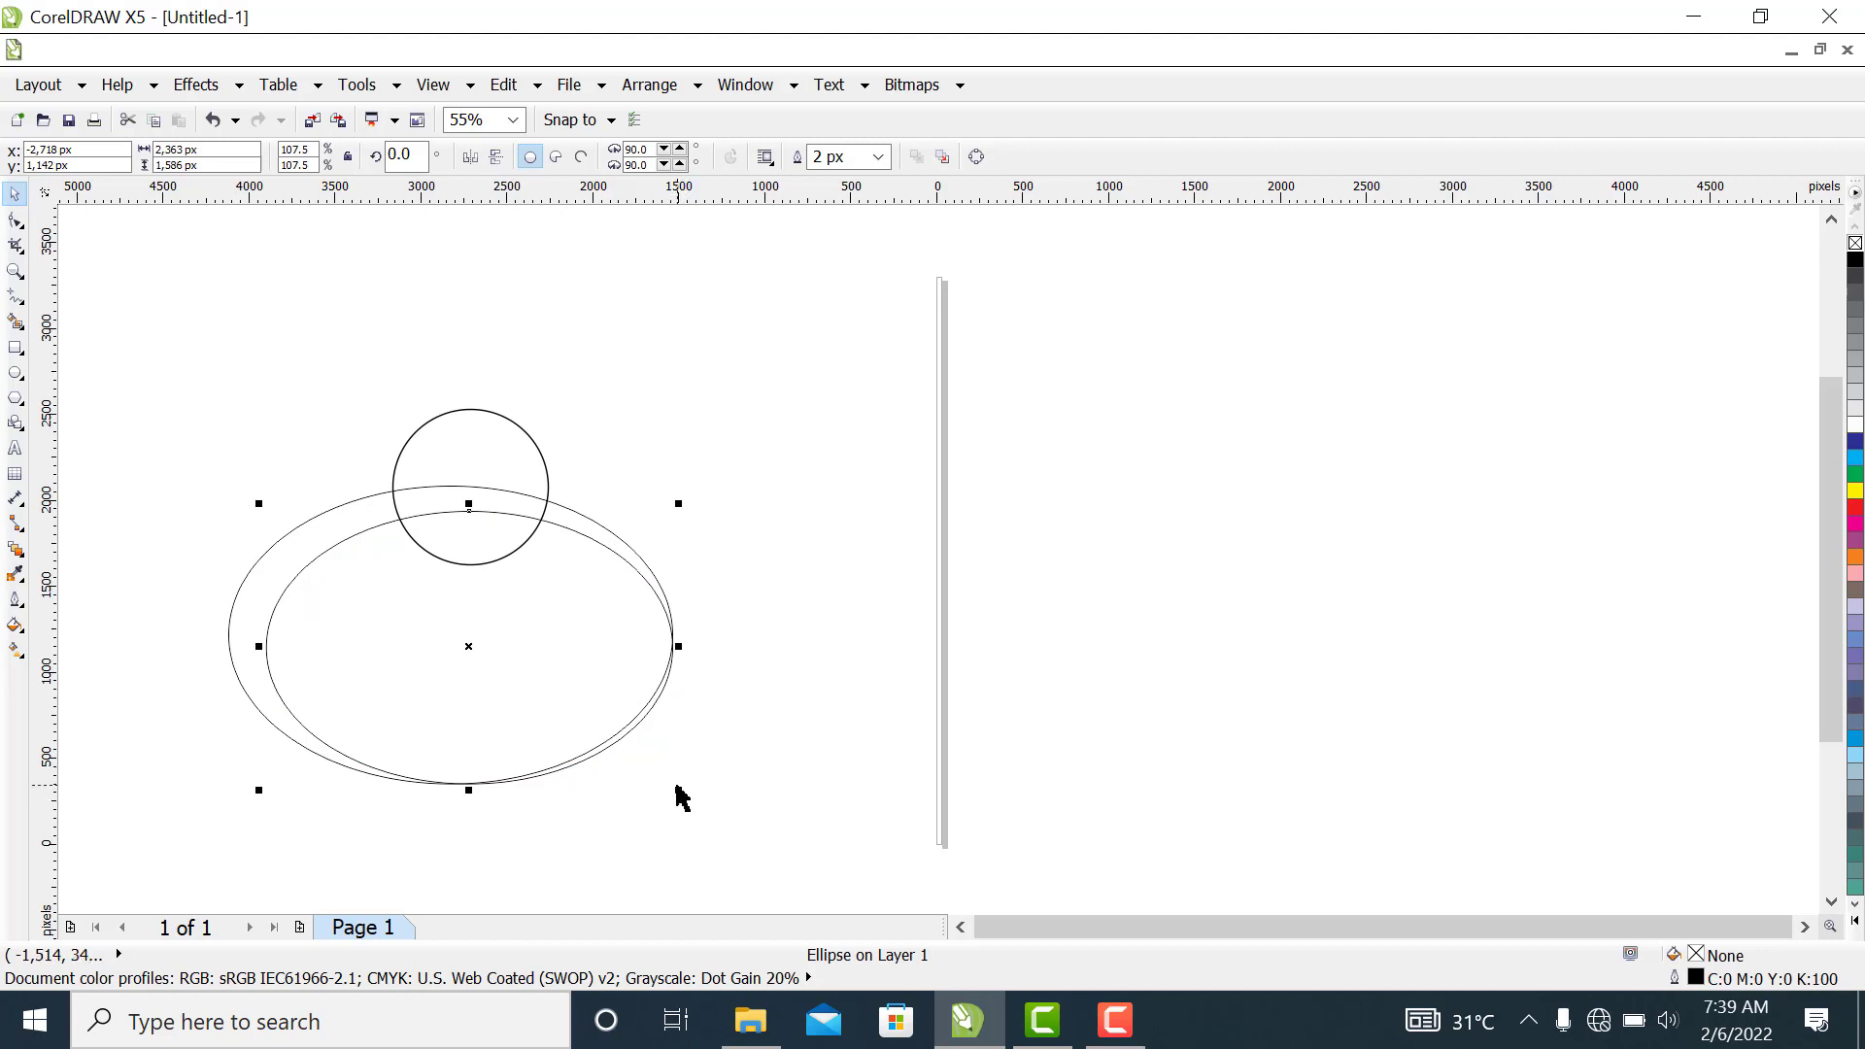
drag(677, 788, 660, 776)
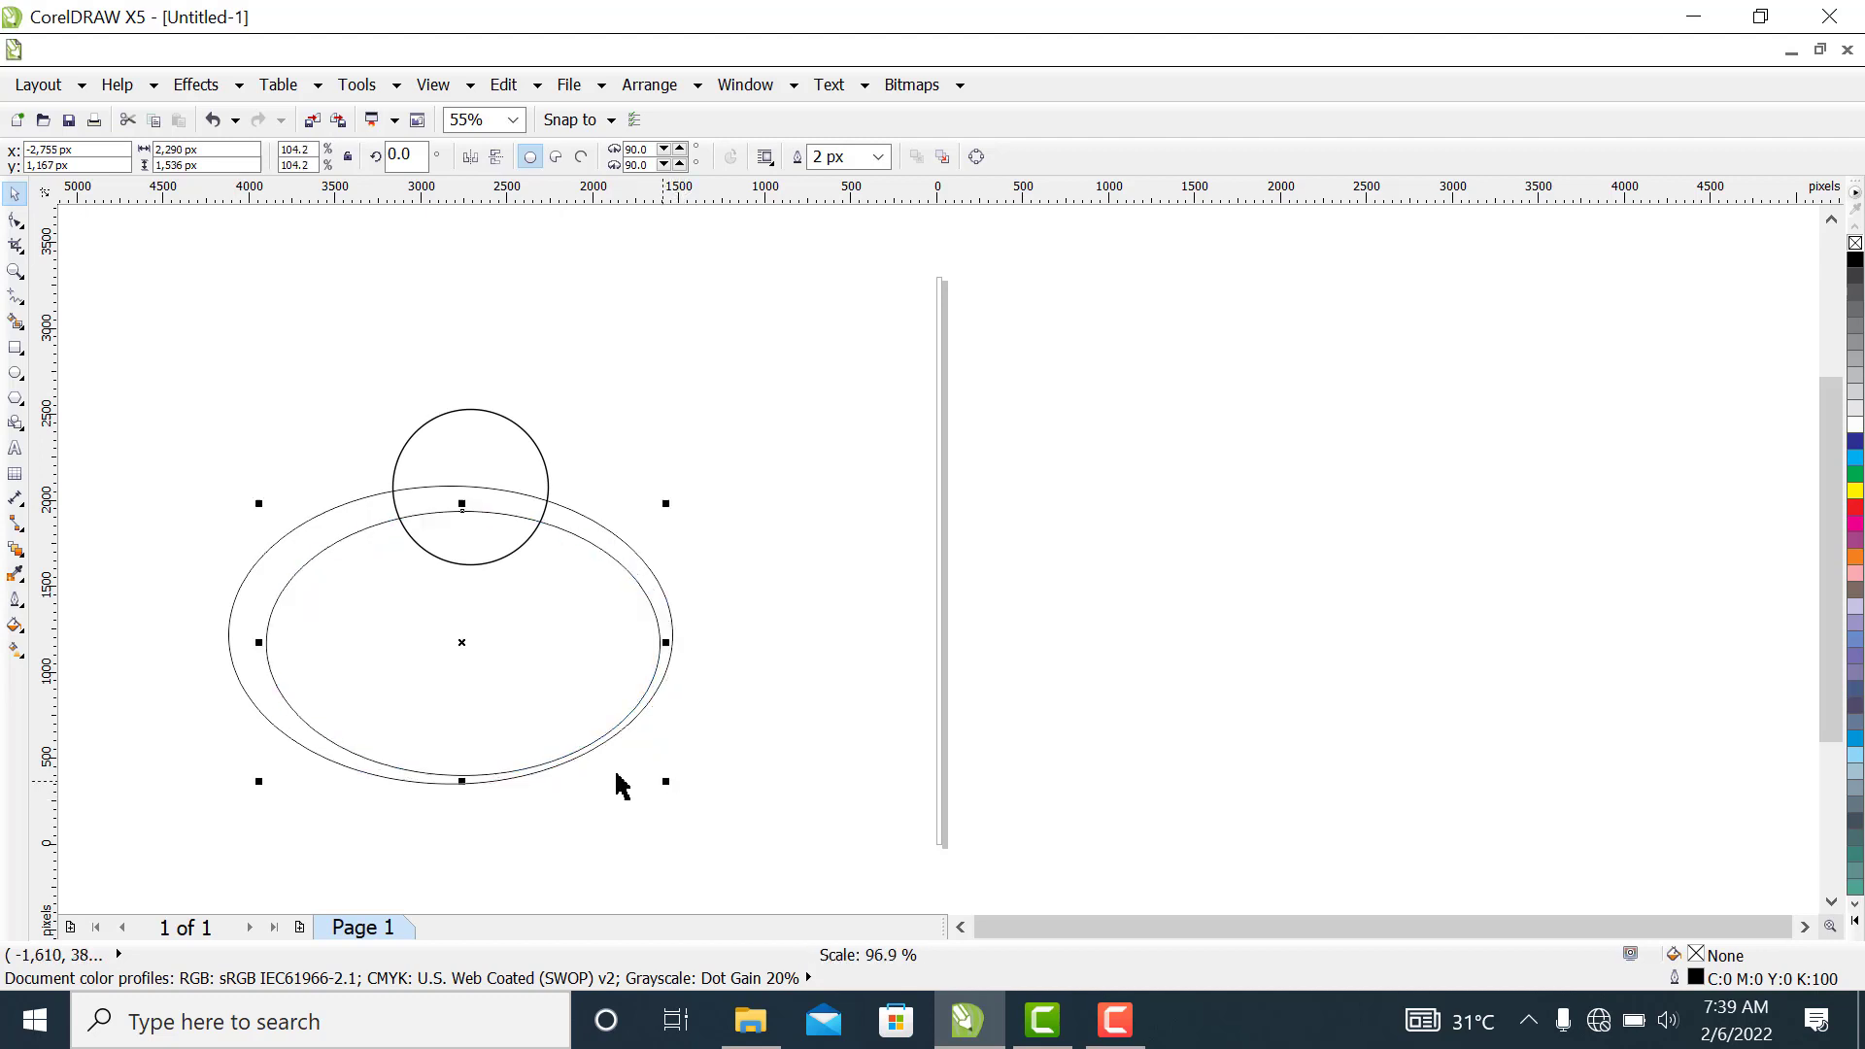
drag(522, 706, 570, 654)
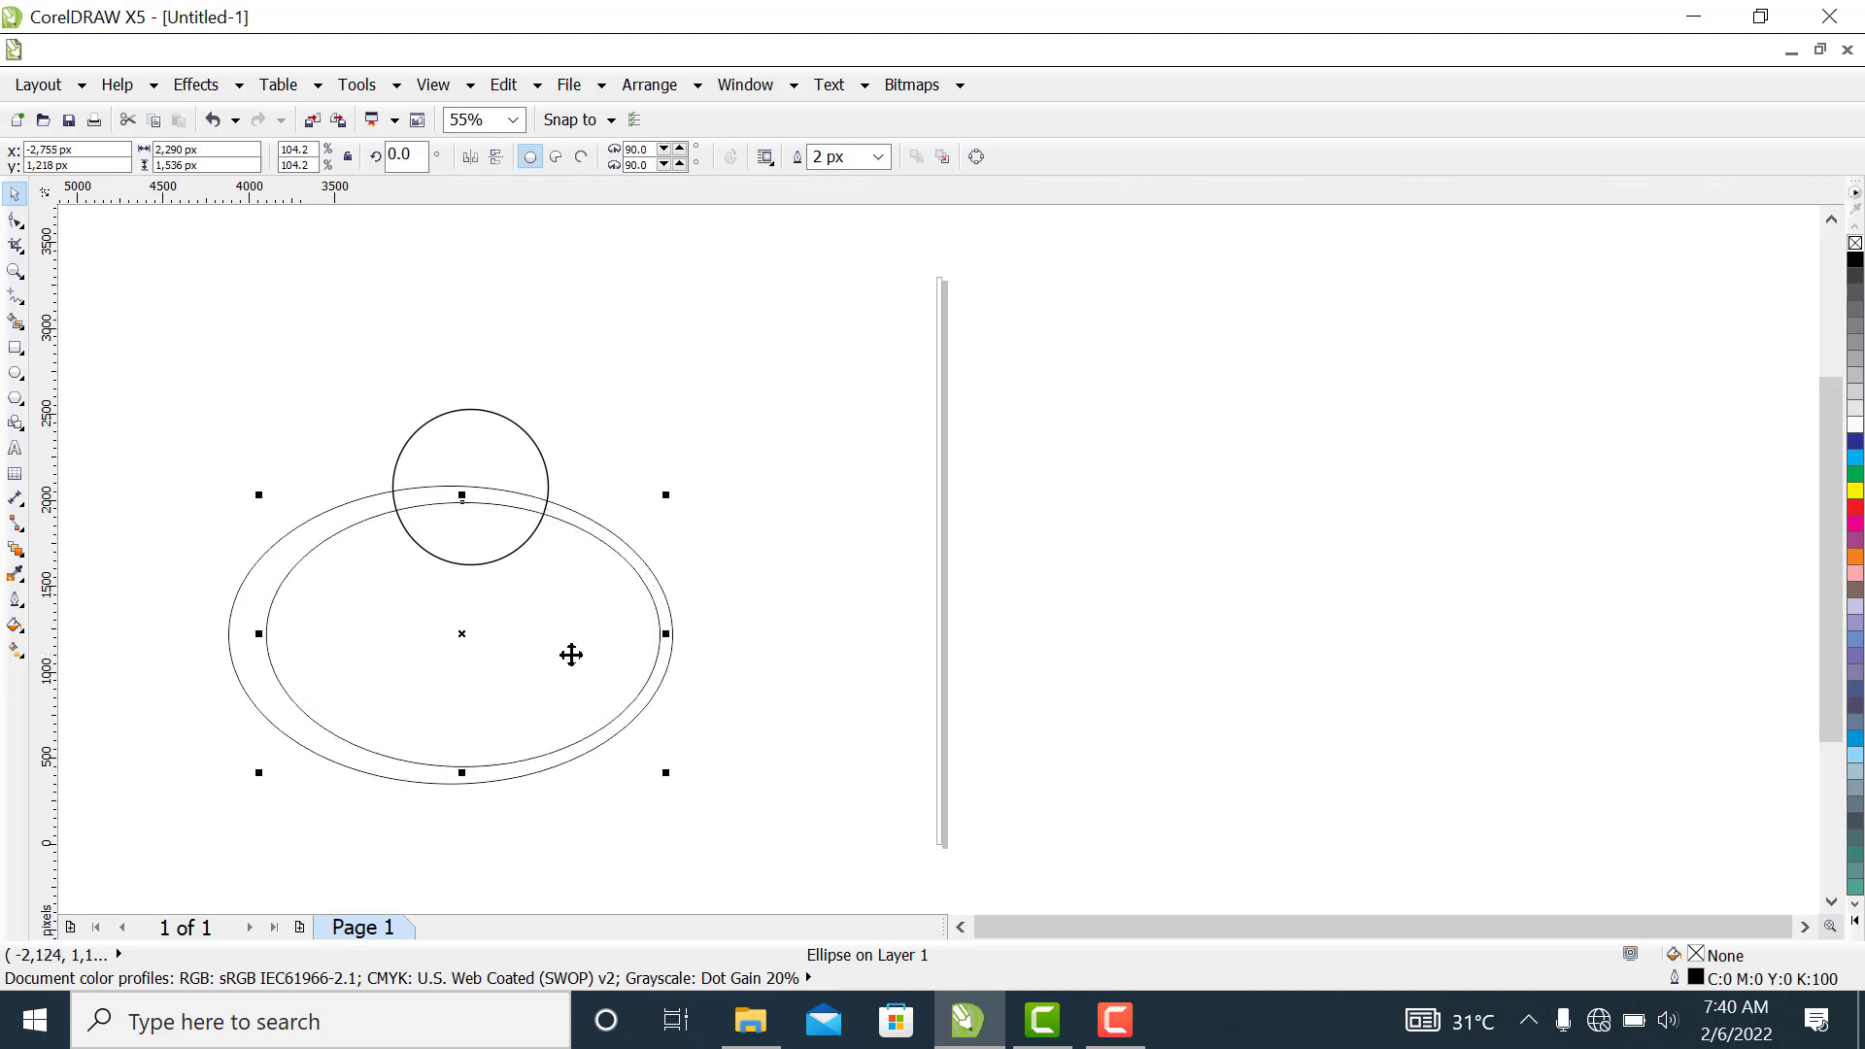
Move the circle slightly up and right and enlarge it to about 966 px
click(509, 452)
drag(507, 443, 483, 442)
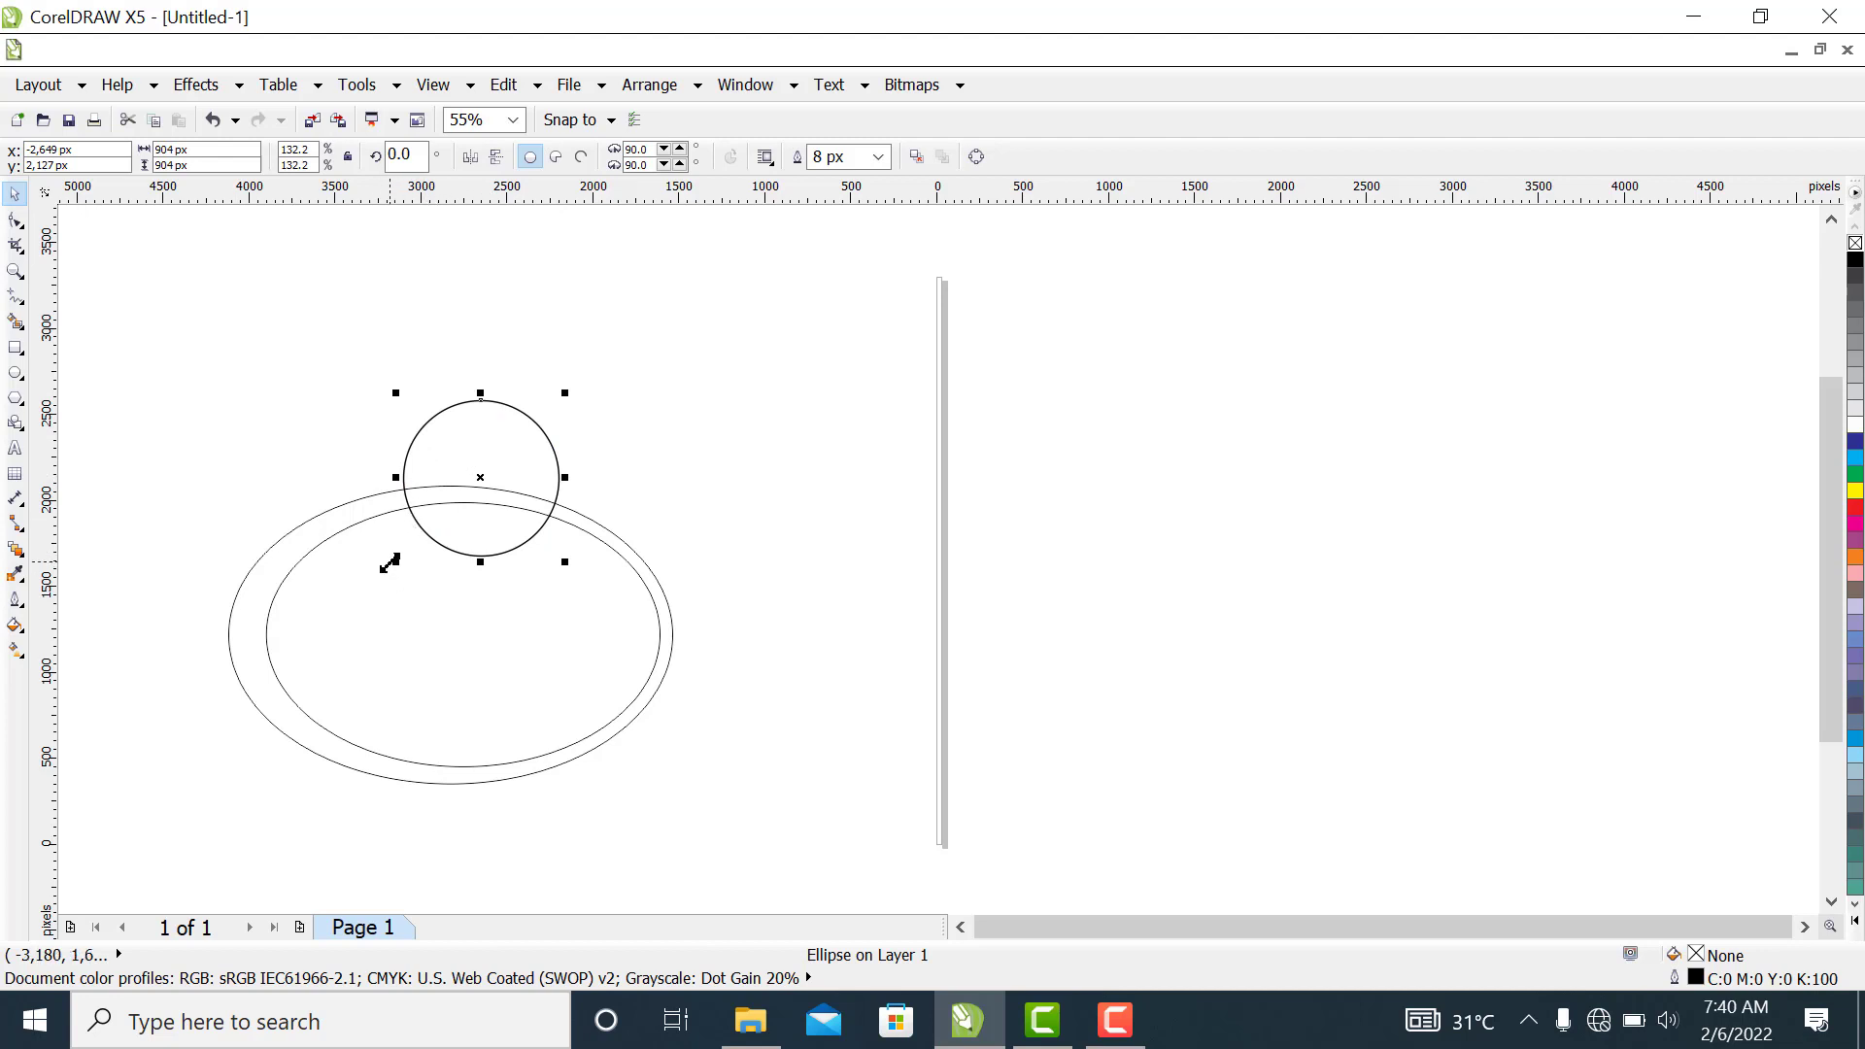
drag(395, 565, 374, 577)
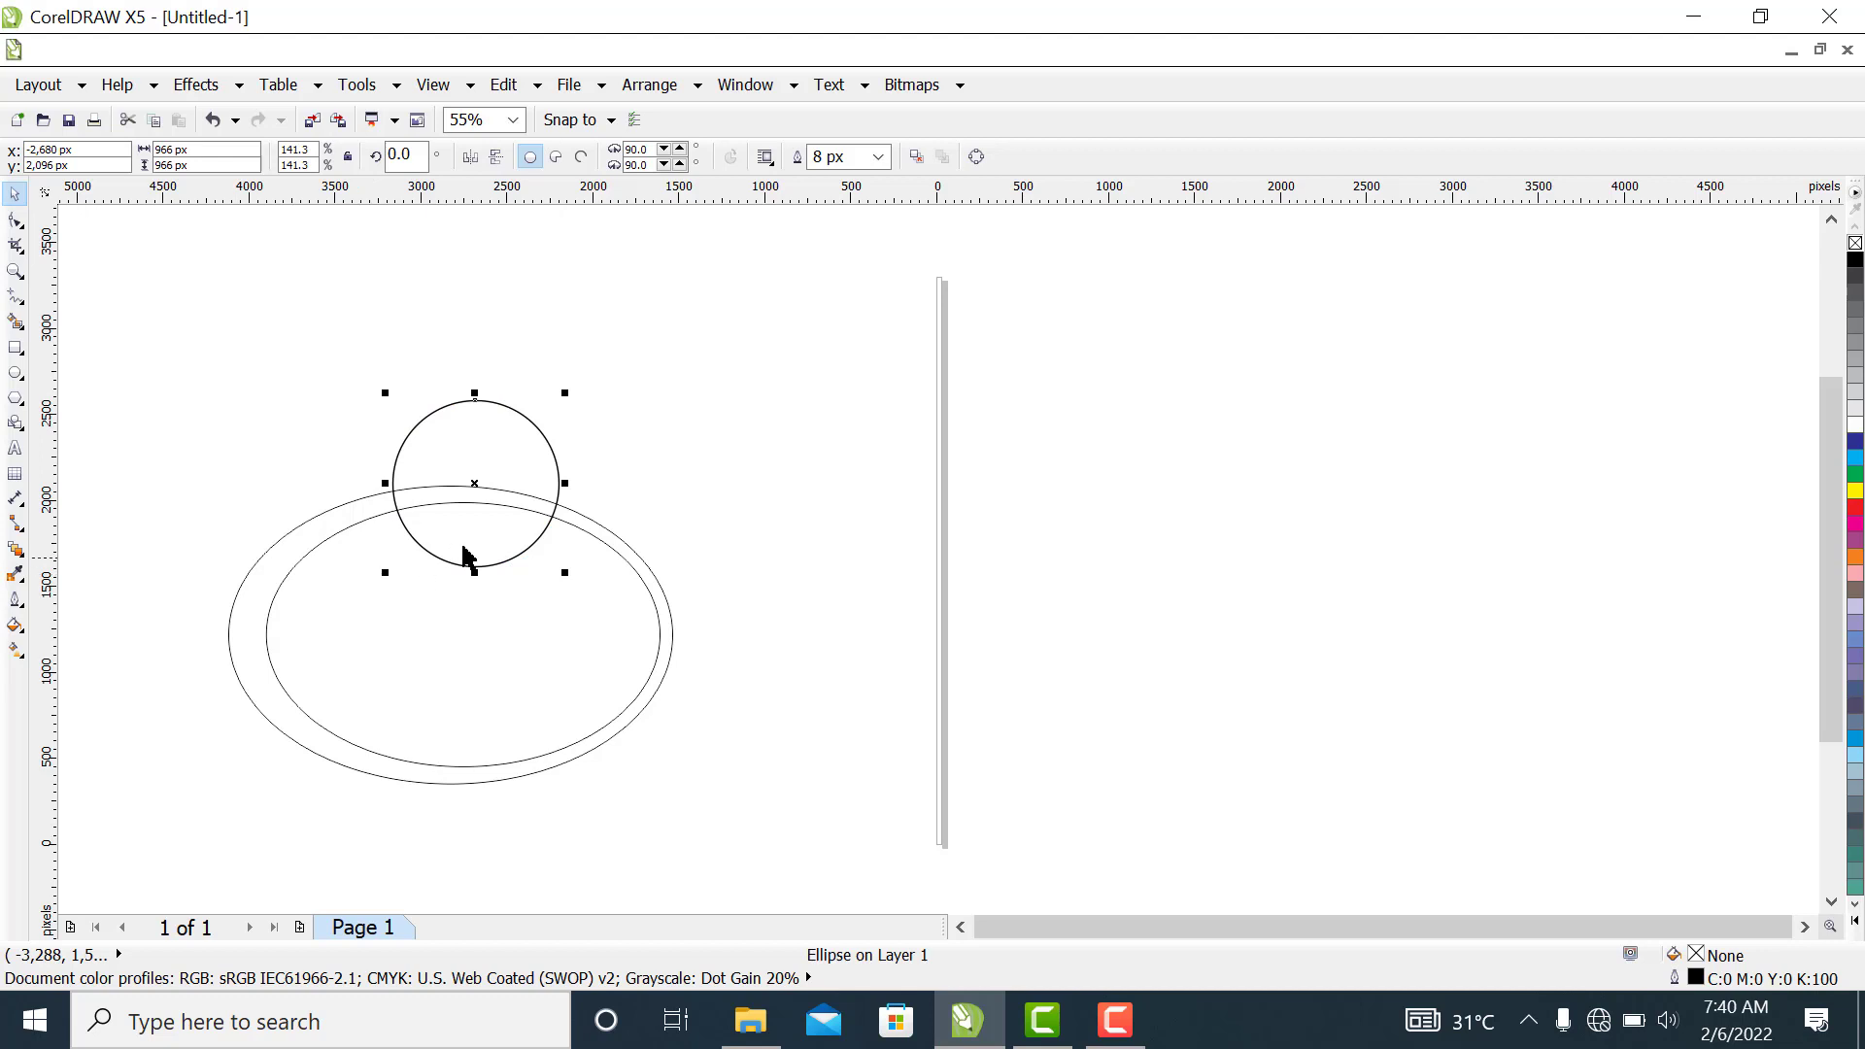
click(621, 654)
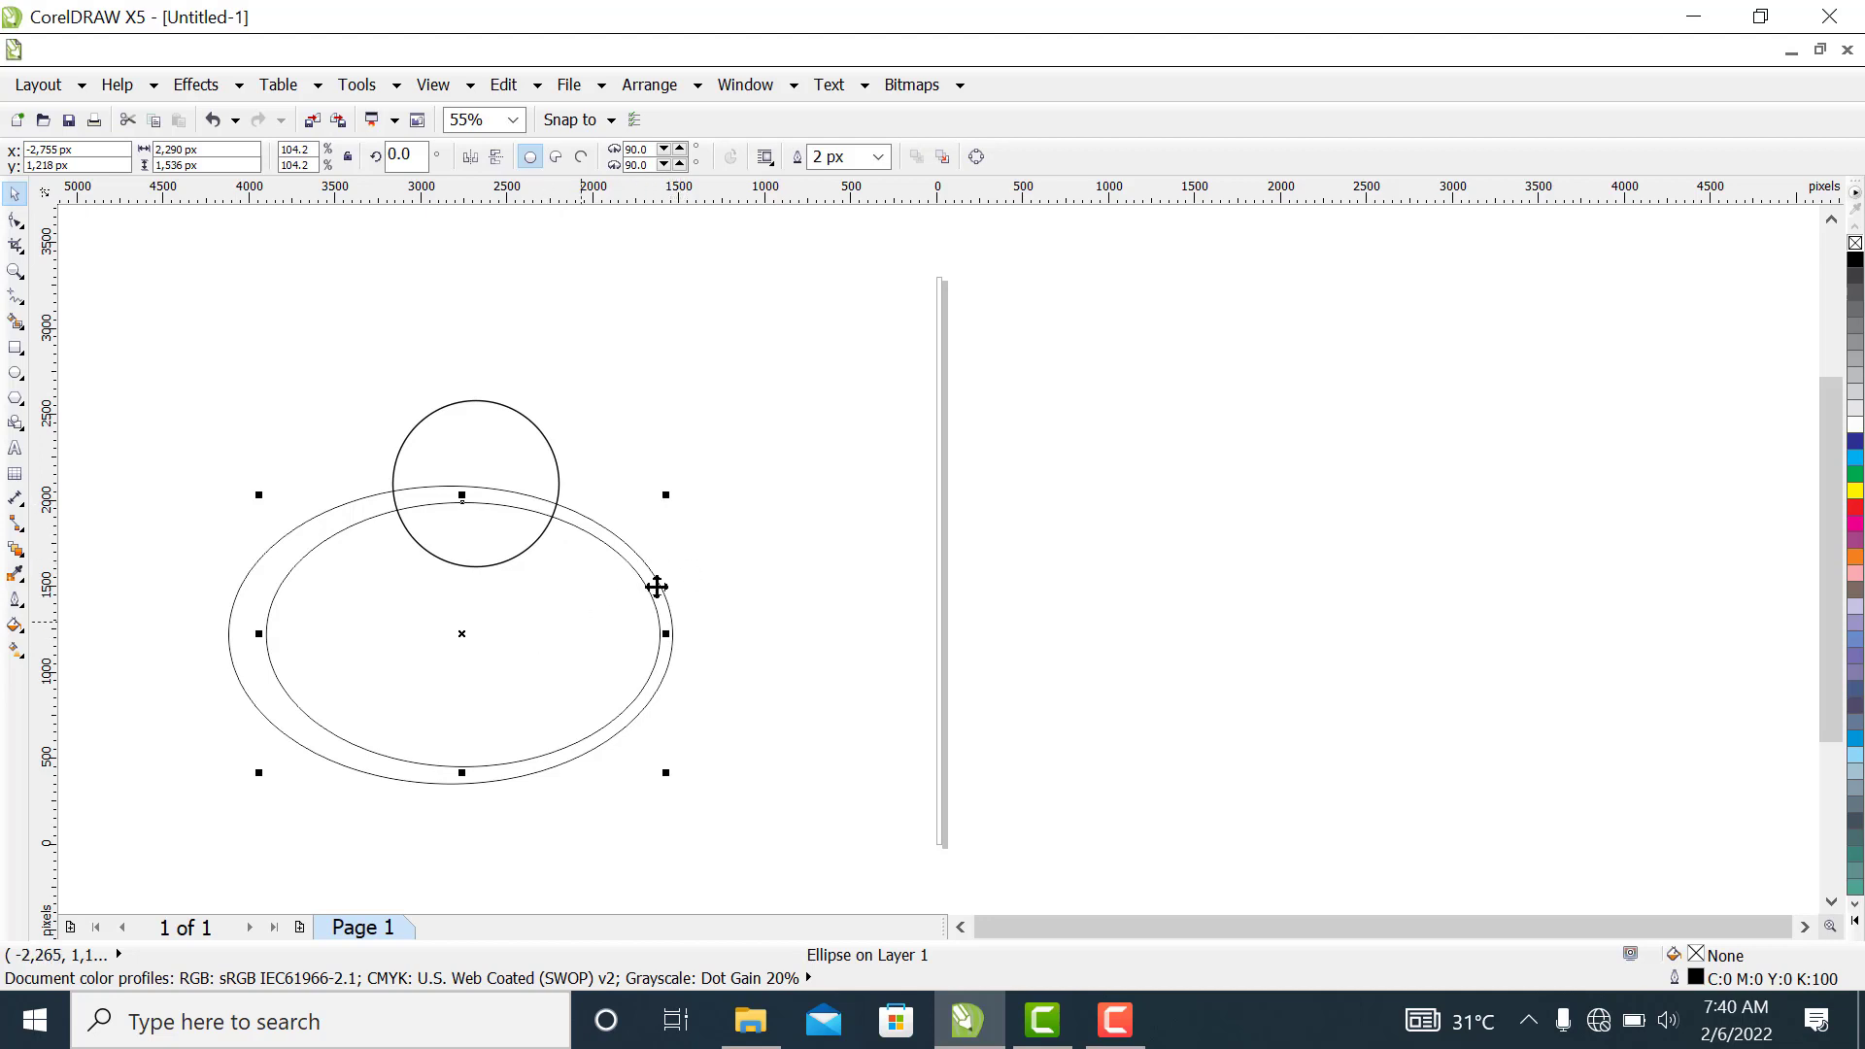
click(776, 559)
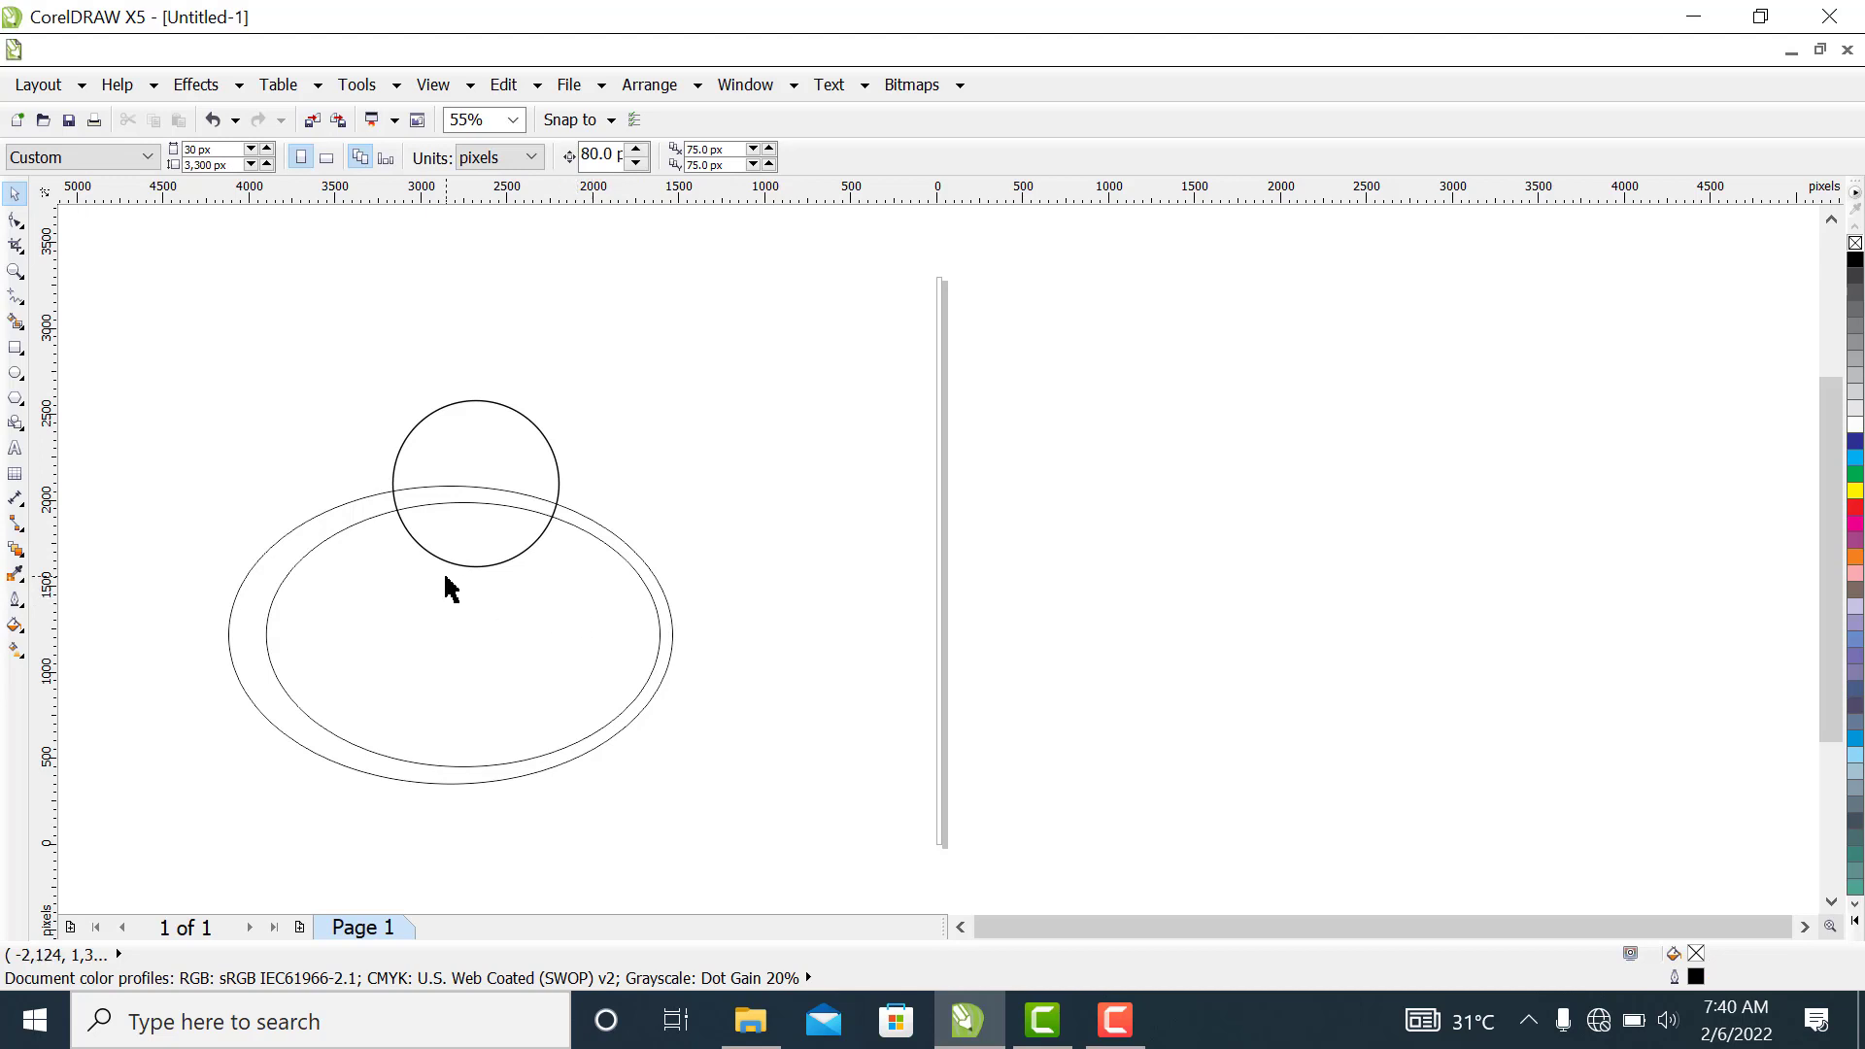
Flatten the circle to a height of about 842 px and rotate it to 346 degrees
click(499, 450)
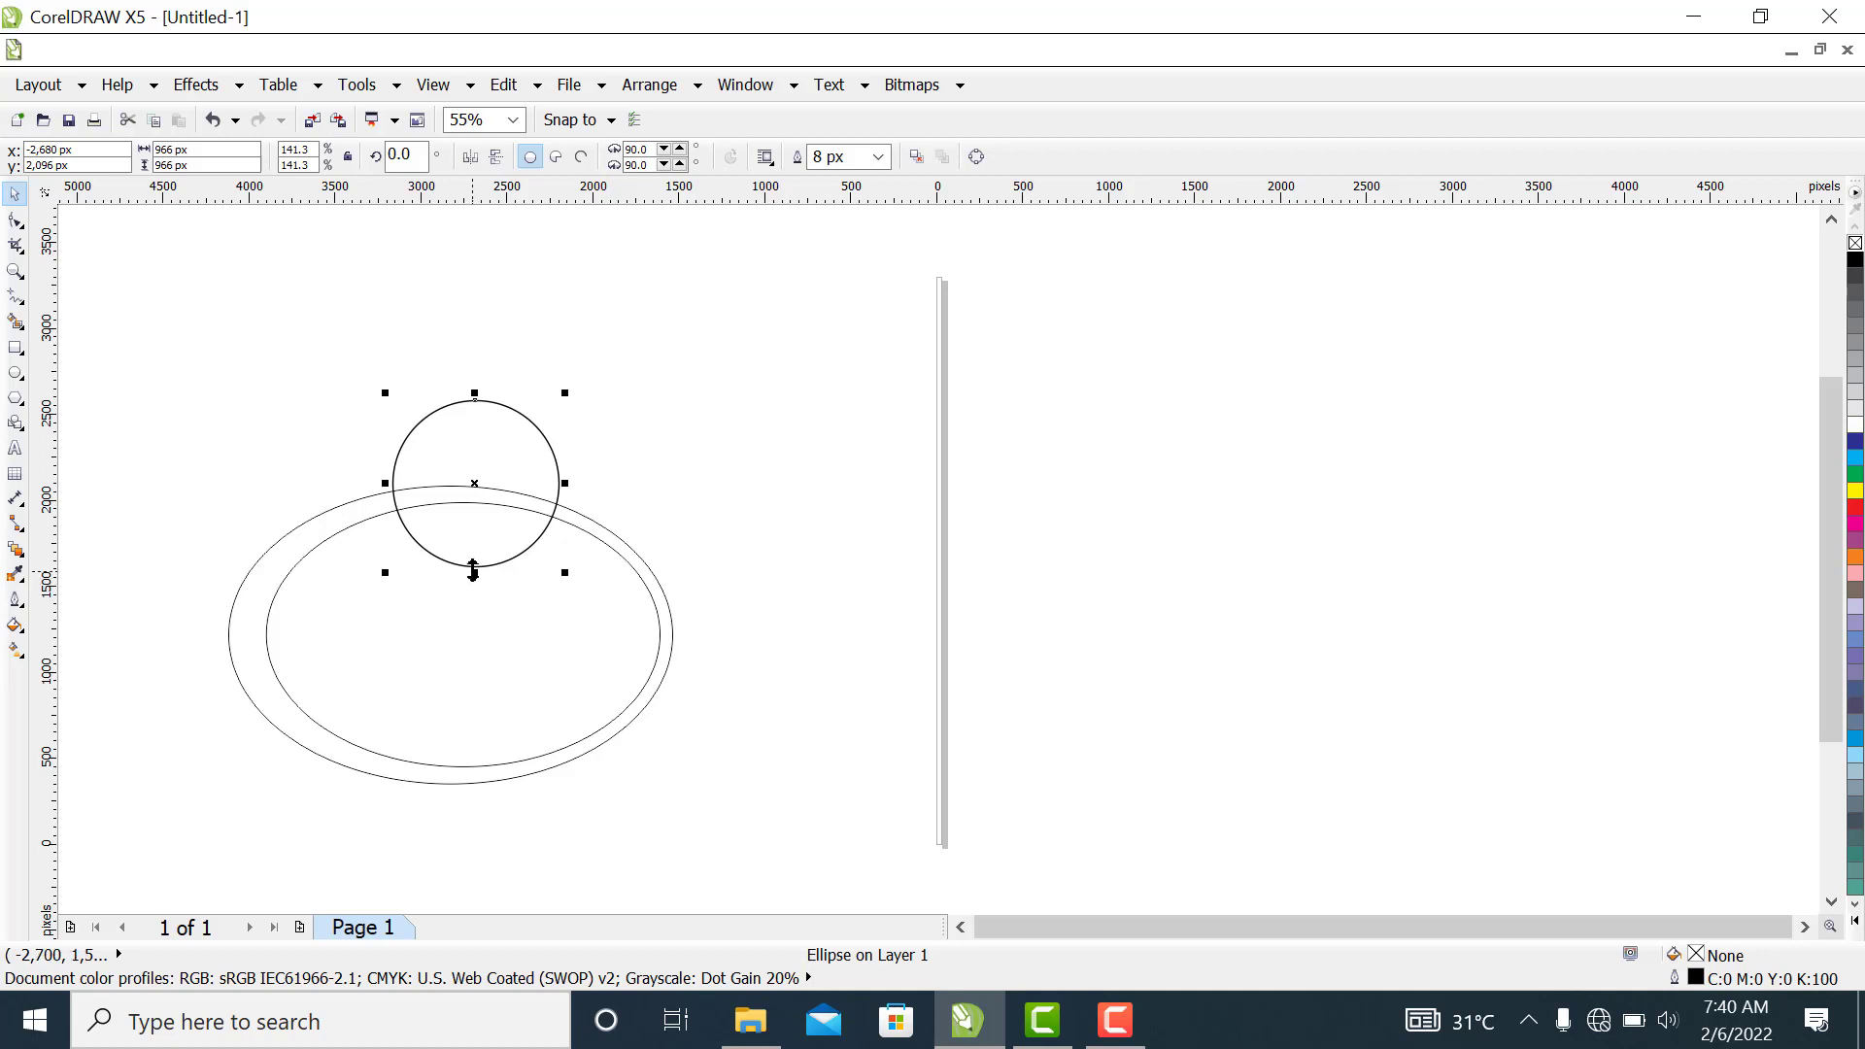
drag(474, 572, 476, 549)
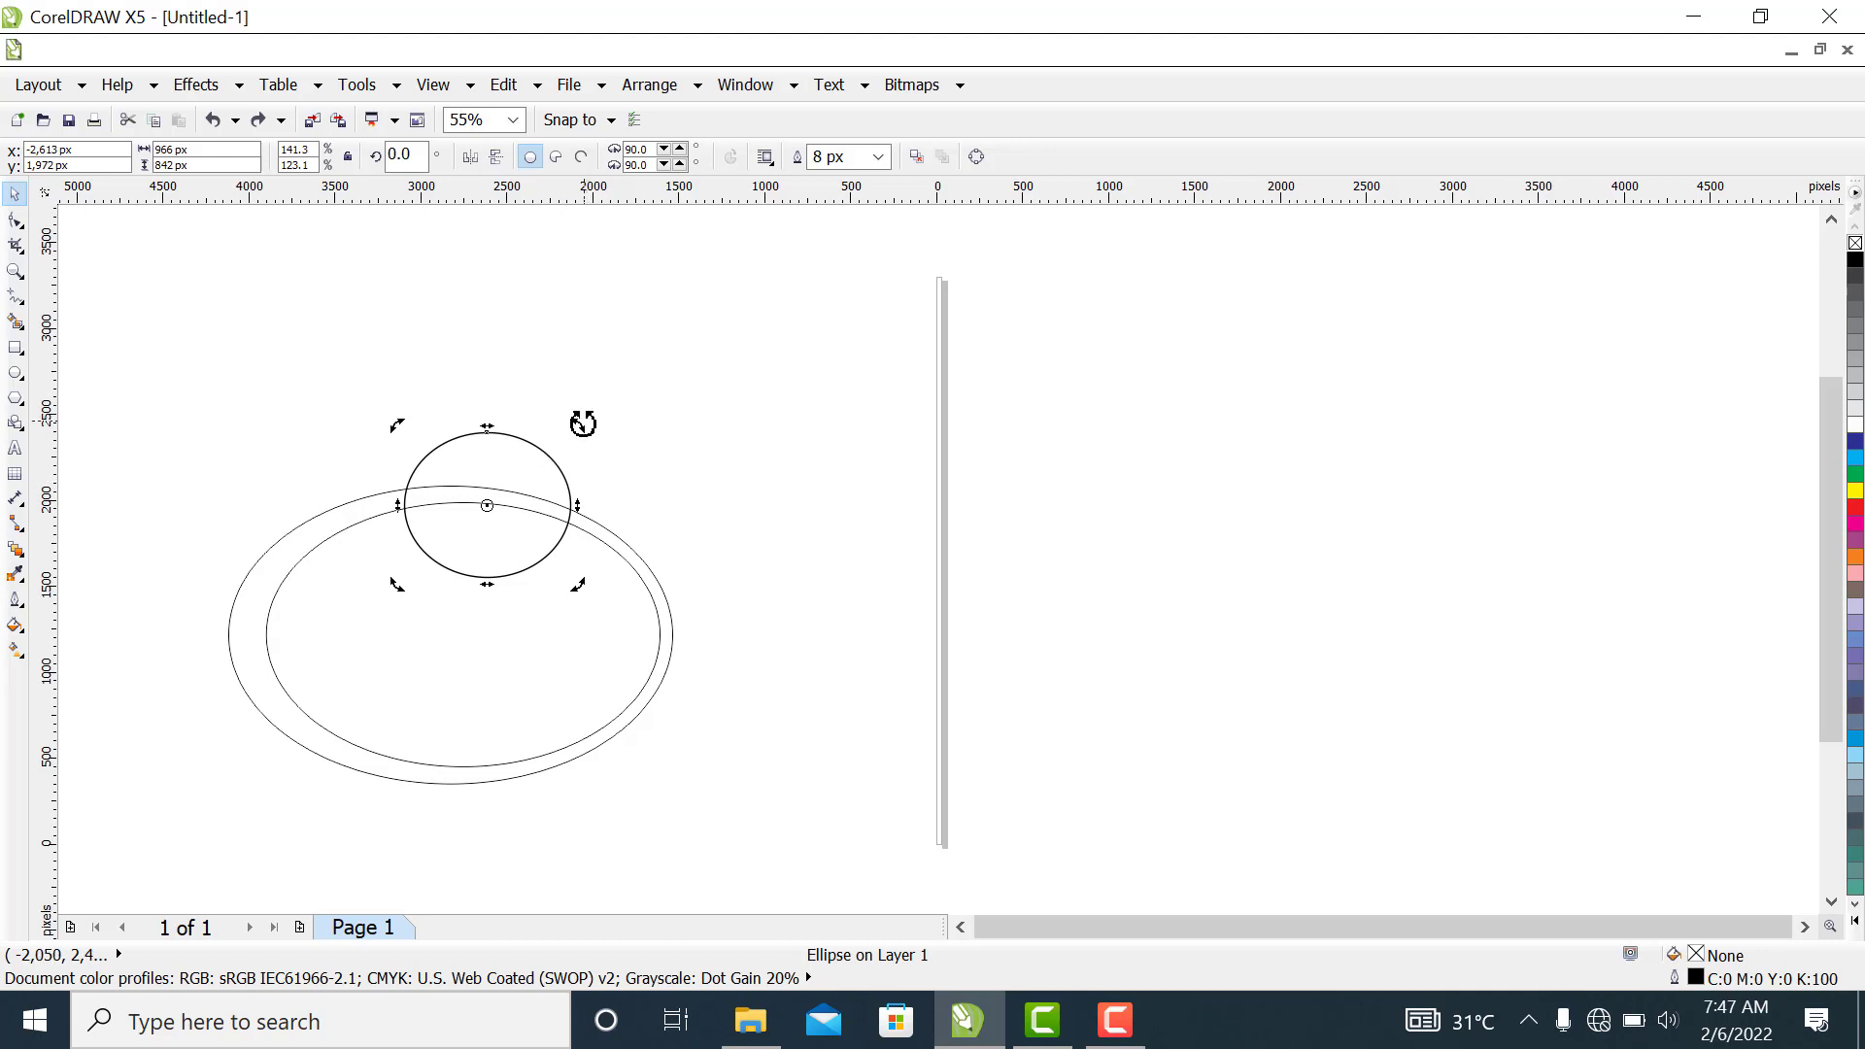
drag(582, 425, 526, 468)
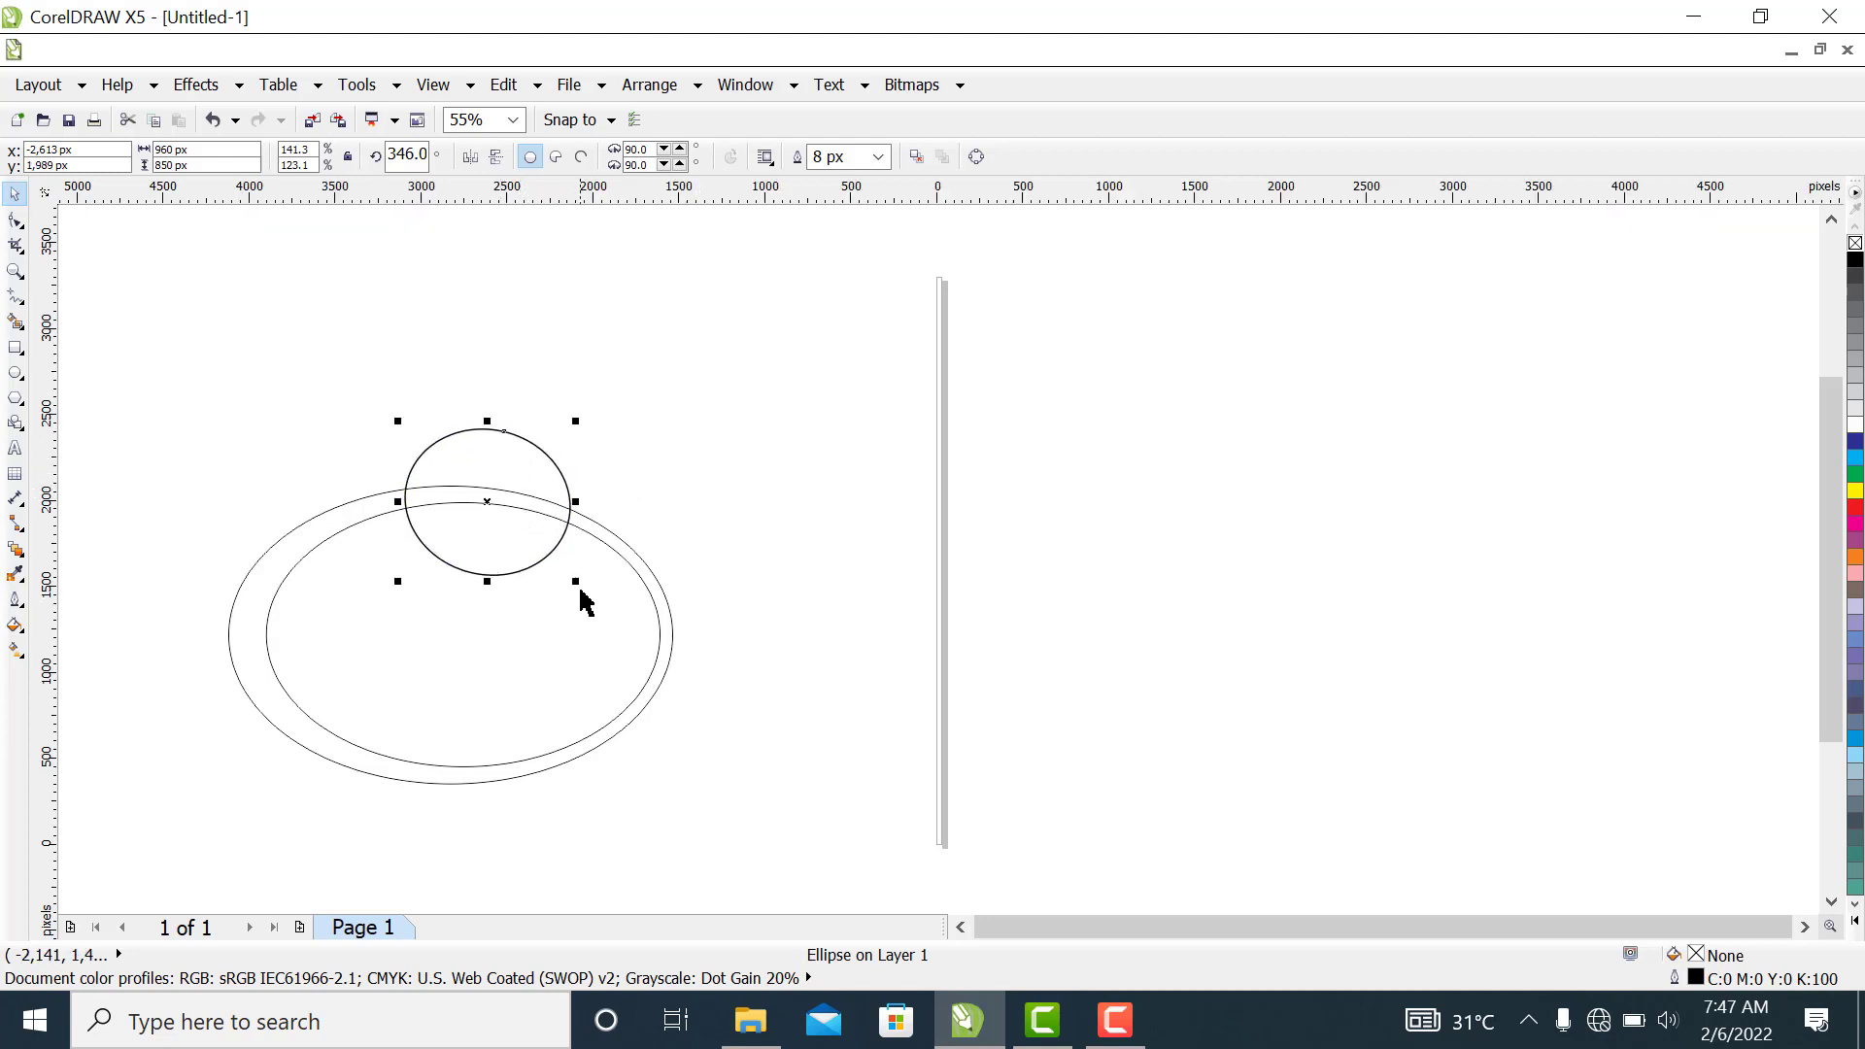
Enlarge the tilted circle to about 1,019 by 965 px and reposition it over the ellipses' upper edges
drag(577, 587, 585, 595)
drag(510, 476, 505, 469)
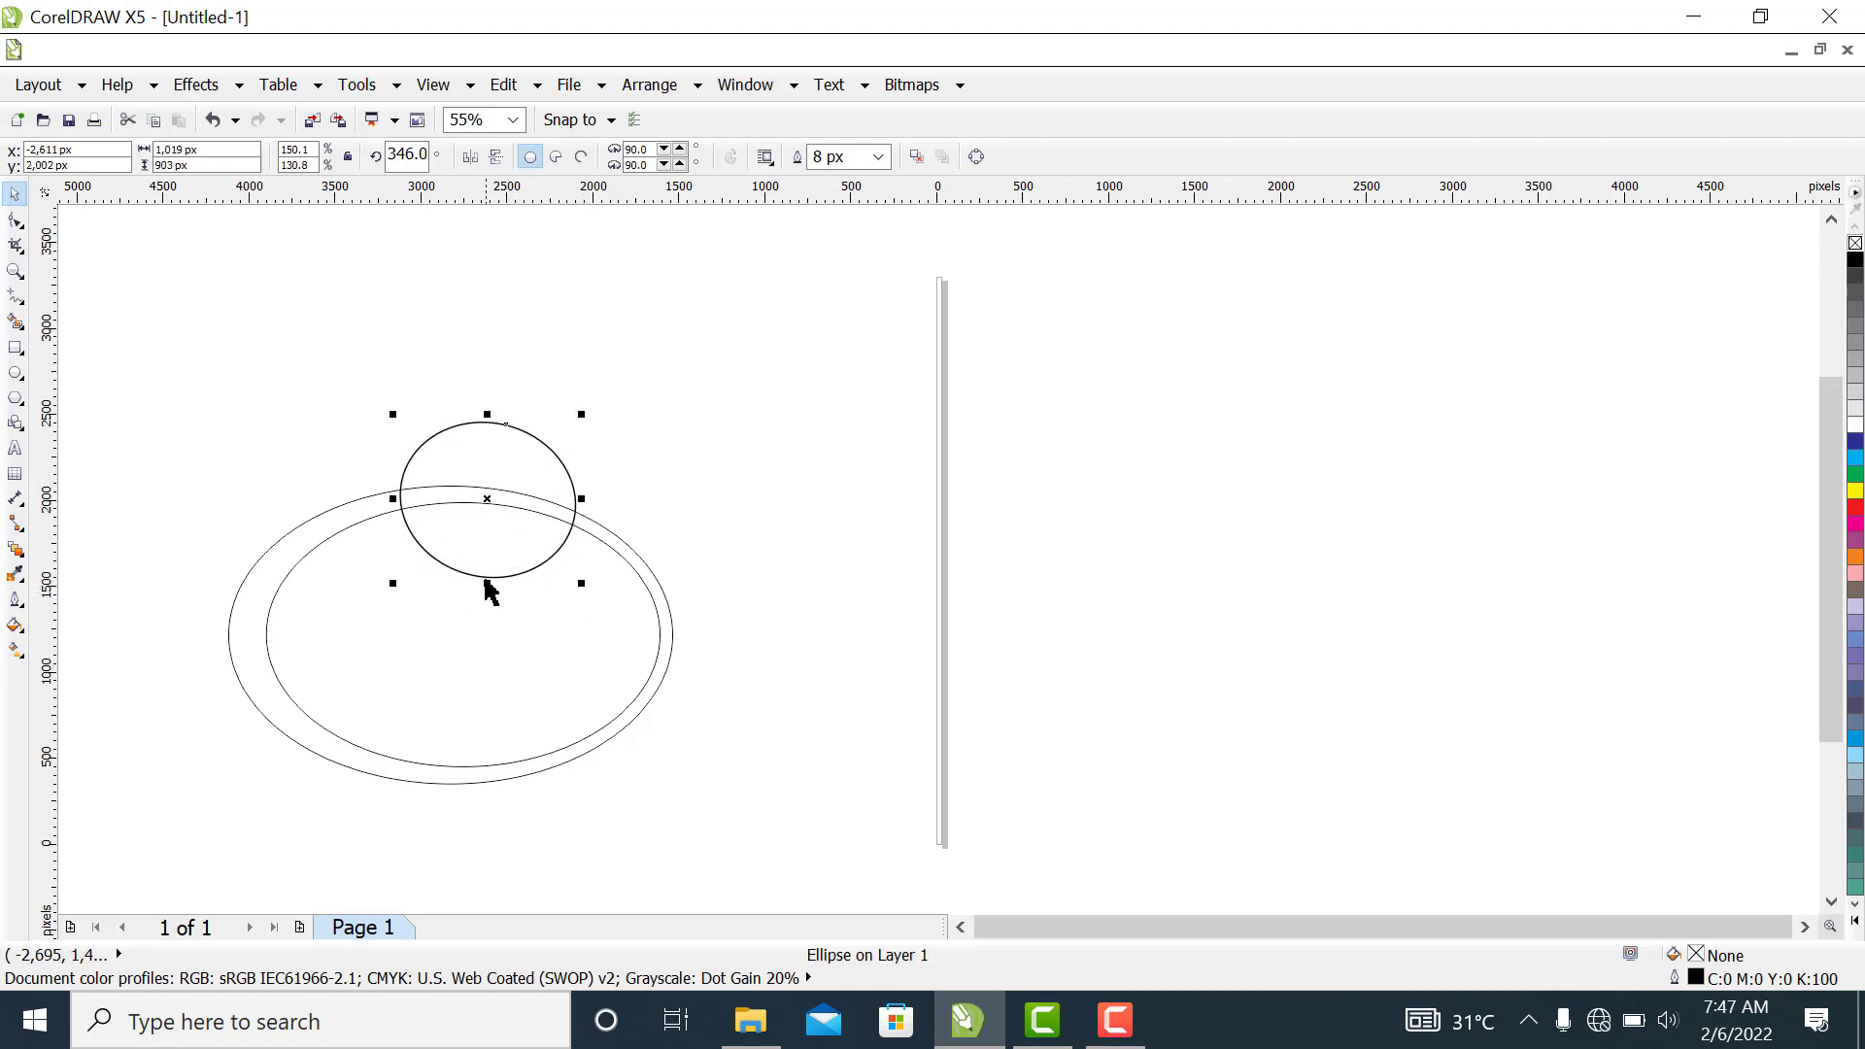
drag(490, 585, 487, 596)
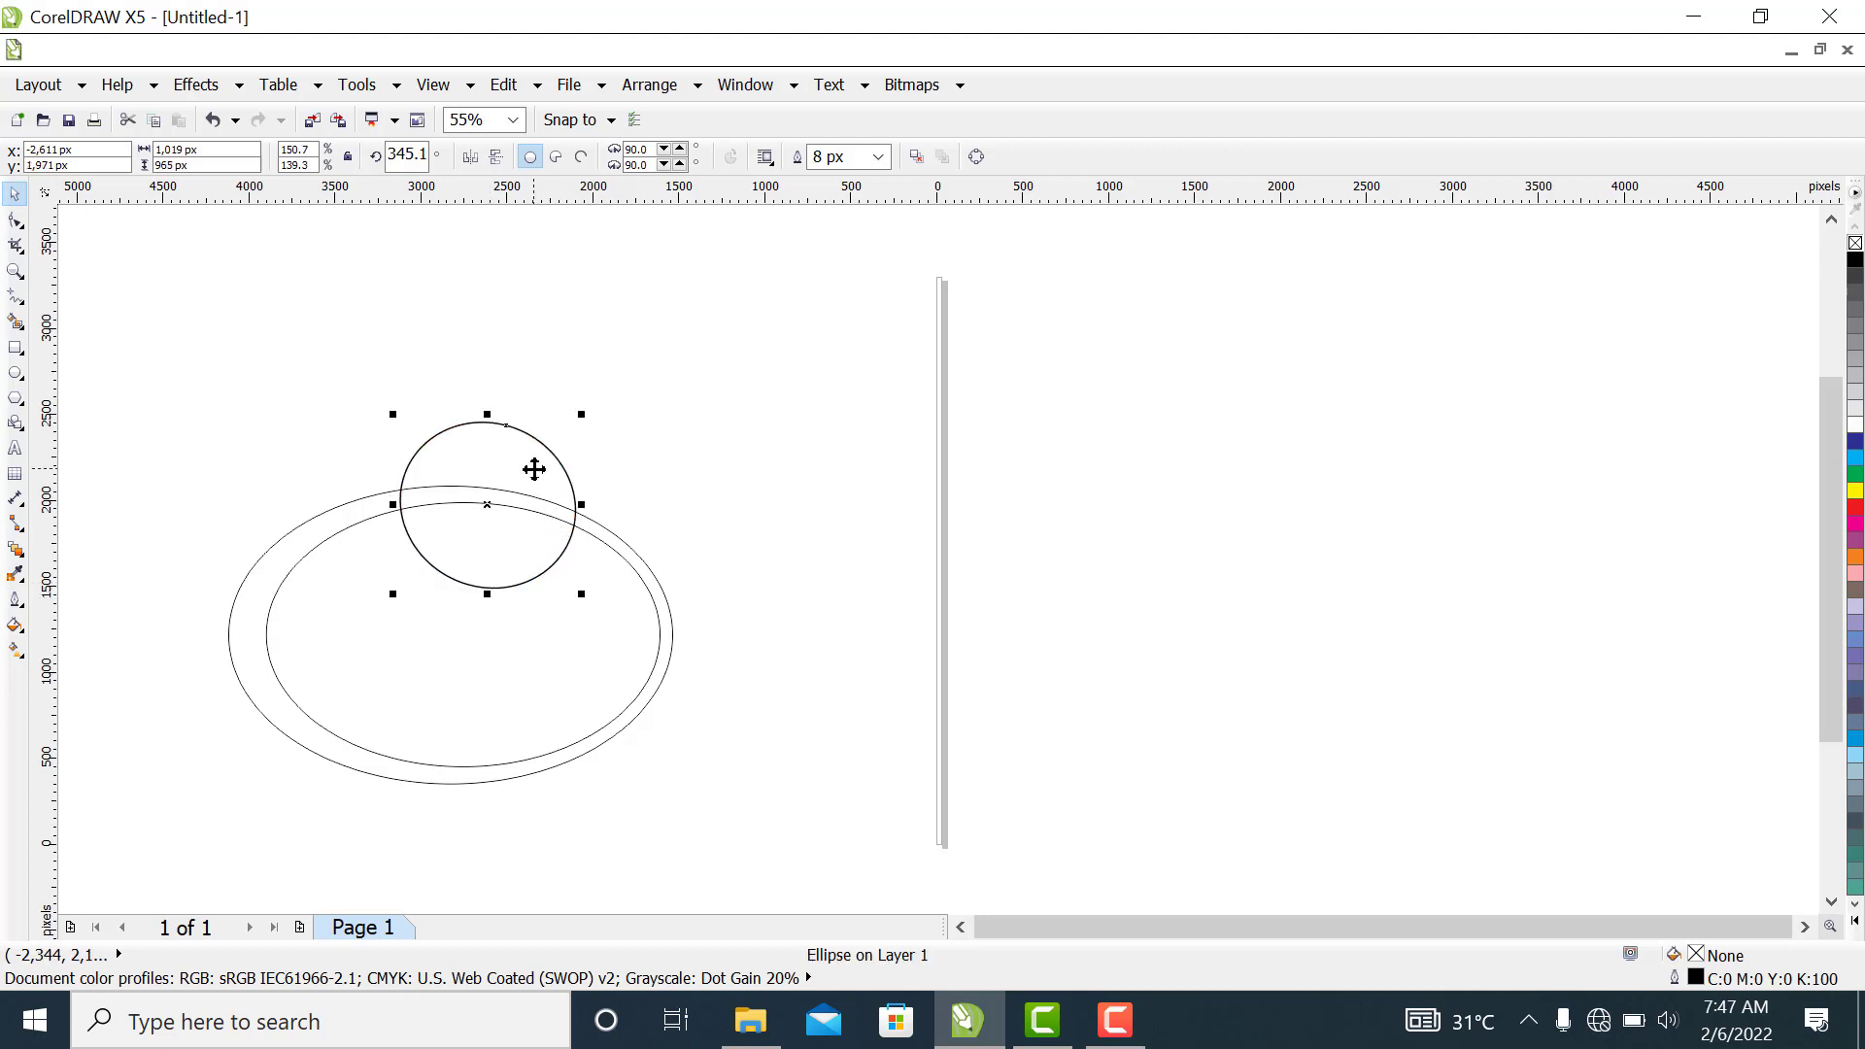
drag(535, 469, 537, 464)
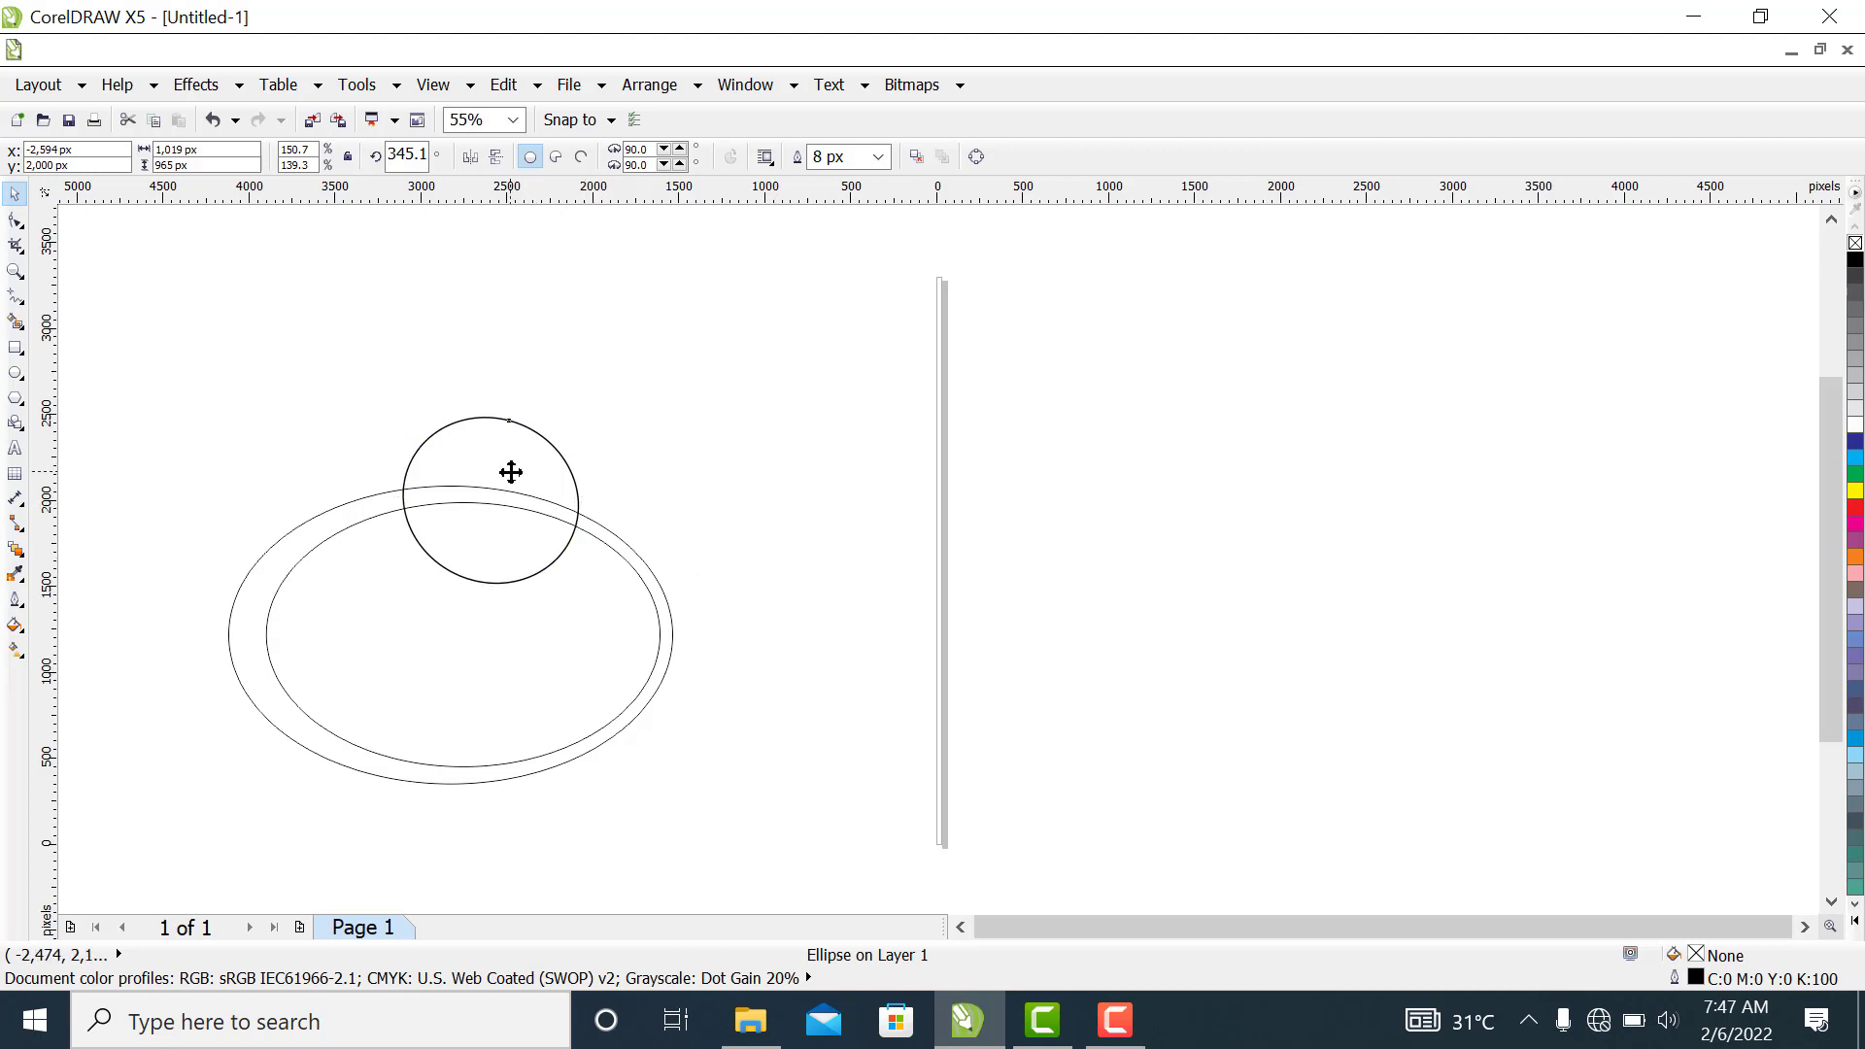
click(510, 472)
click(708, 457)
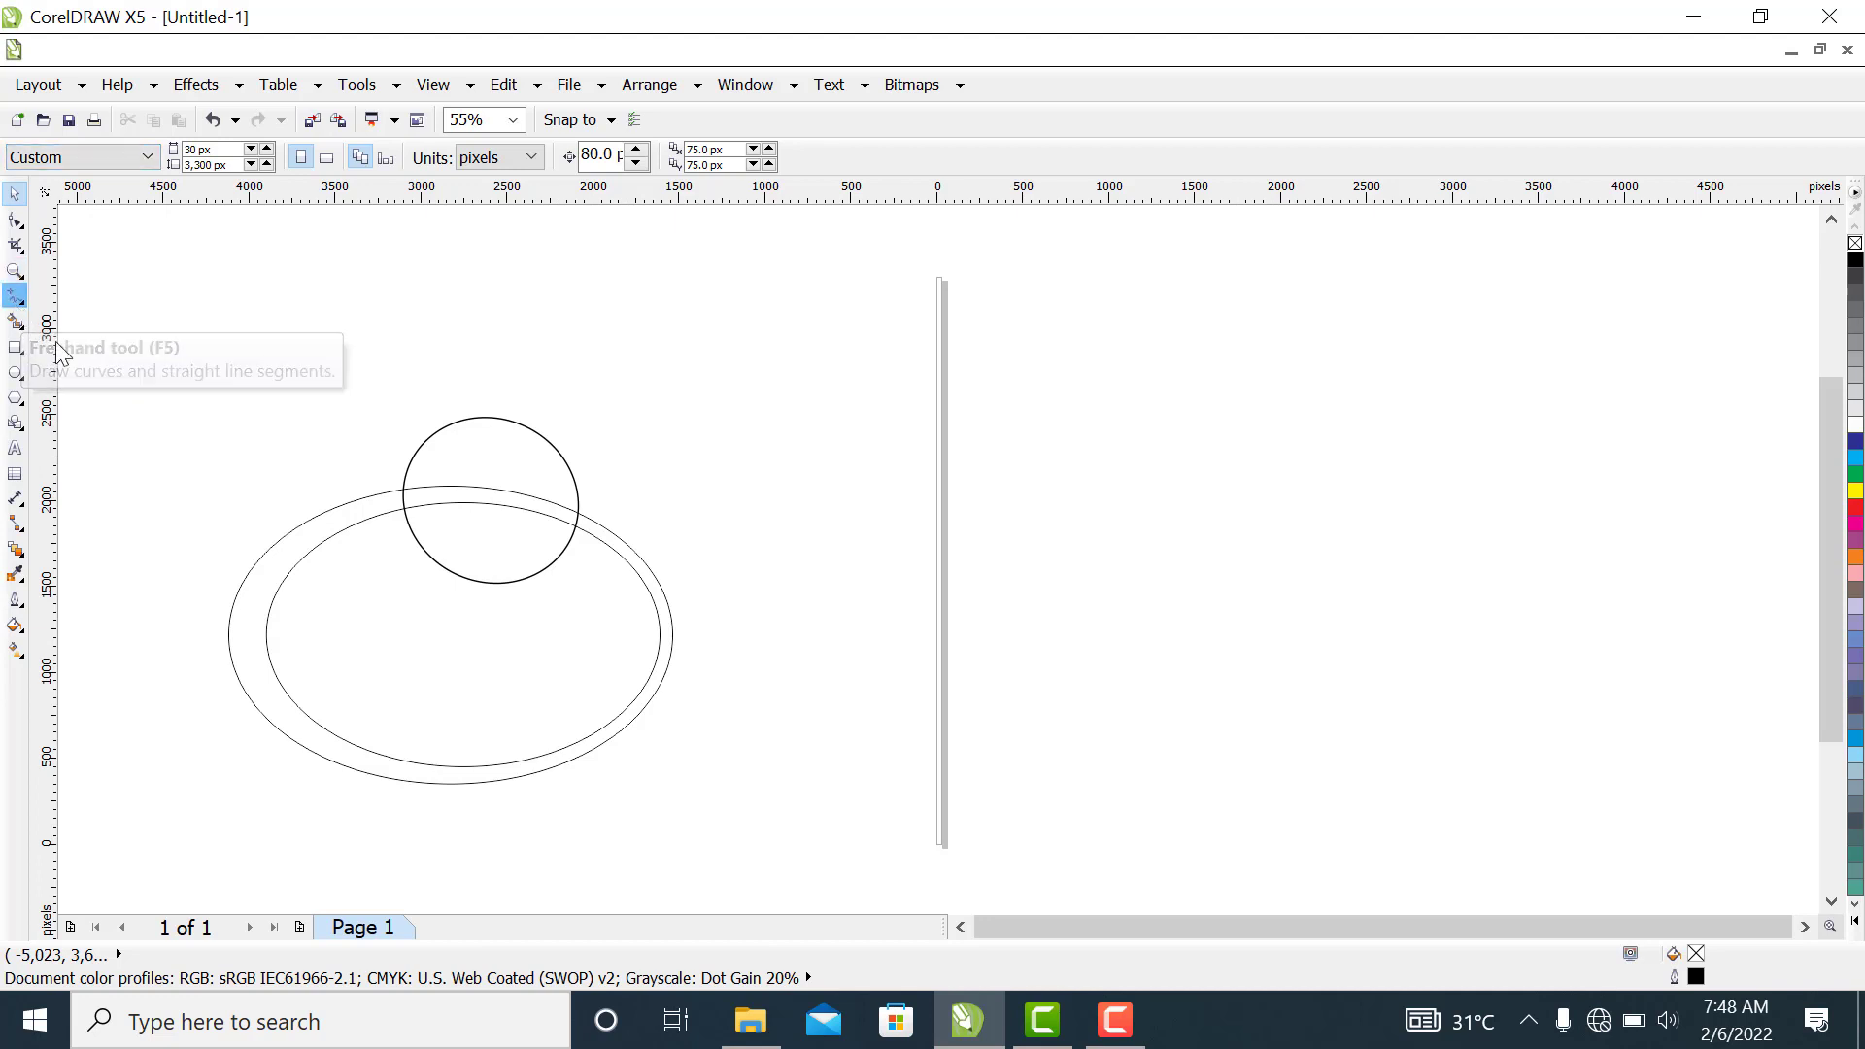
Draw a straight line about 1,073 px long across the lower right side of both ellipses with the Freehand tool
click(16, 295)
click(566, 677)
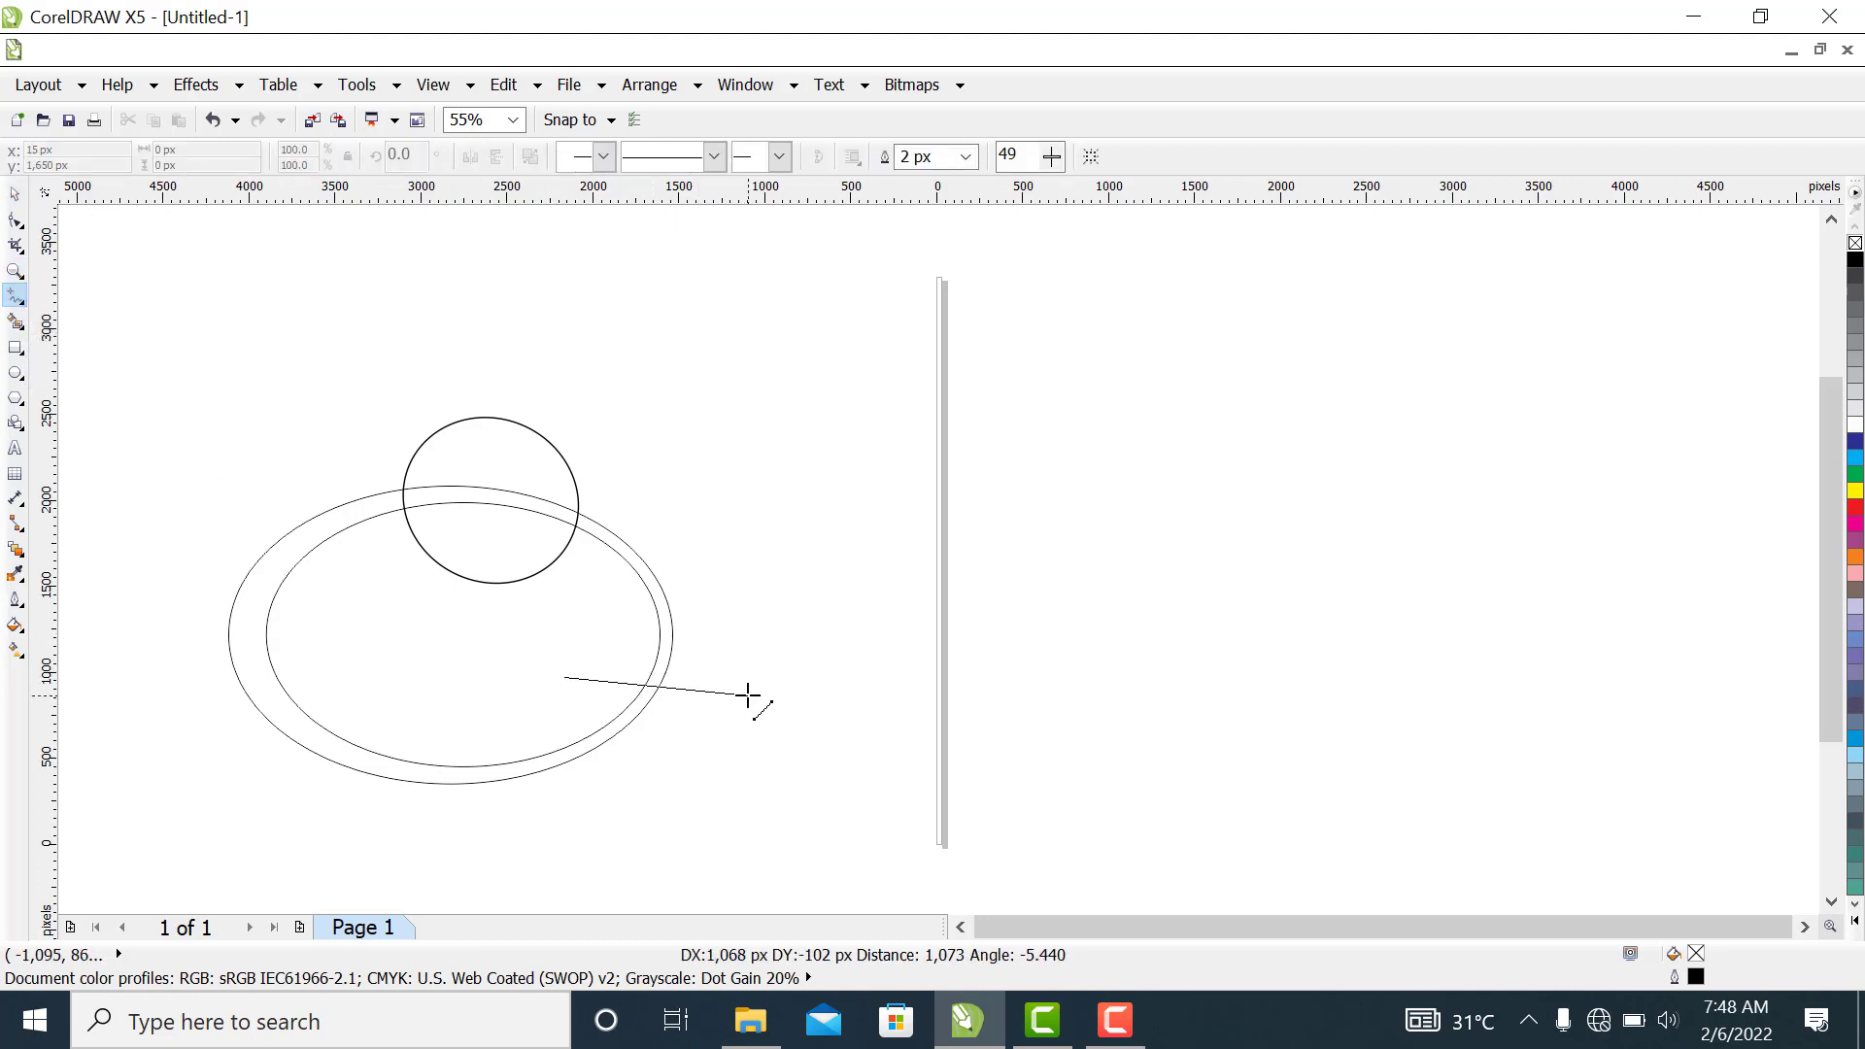
click(748, 693)
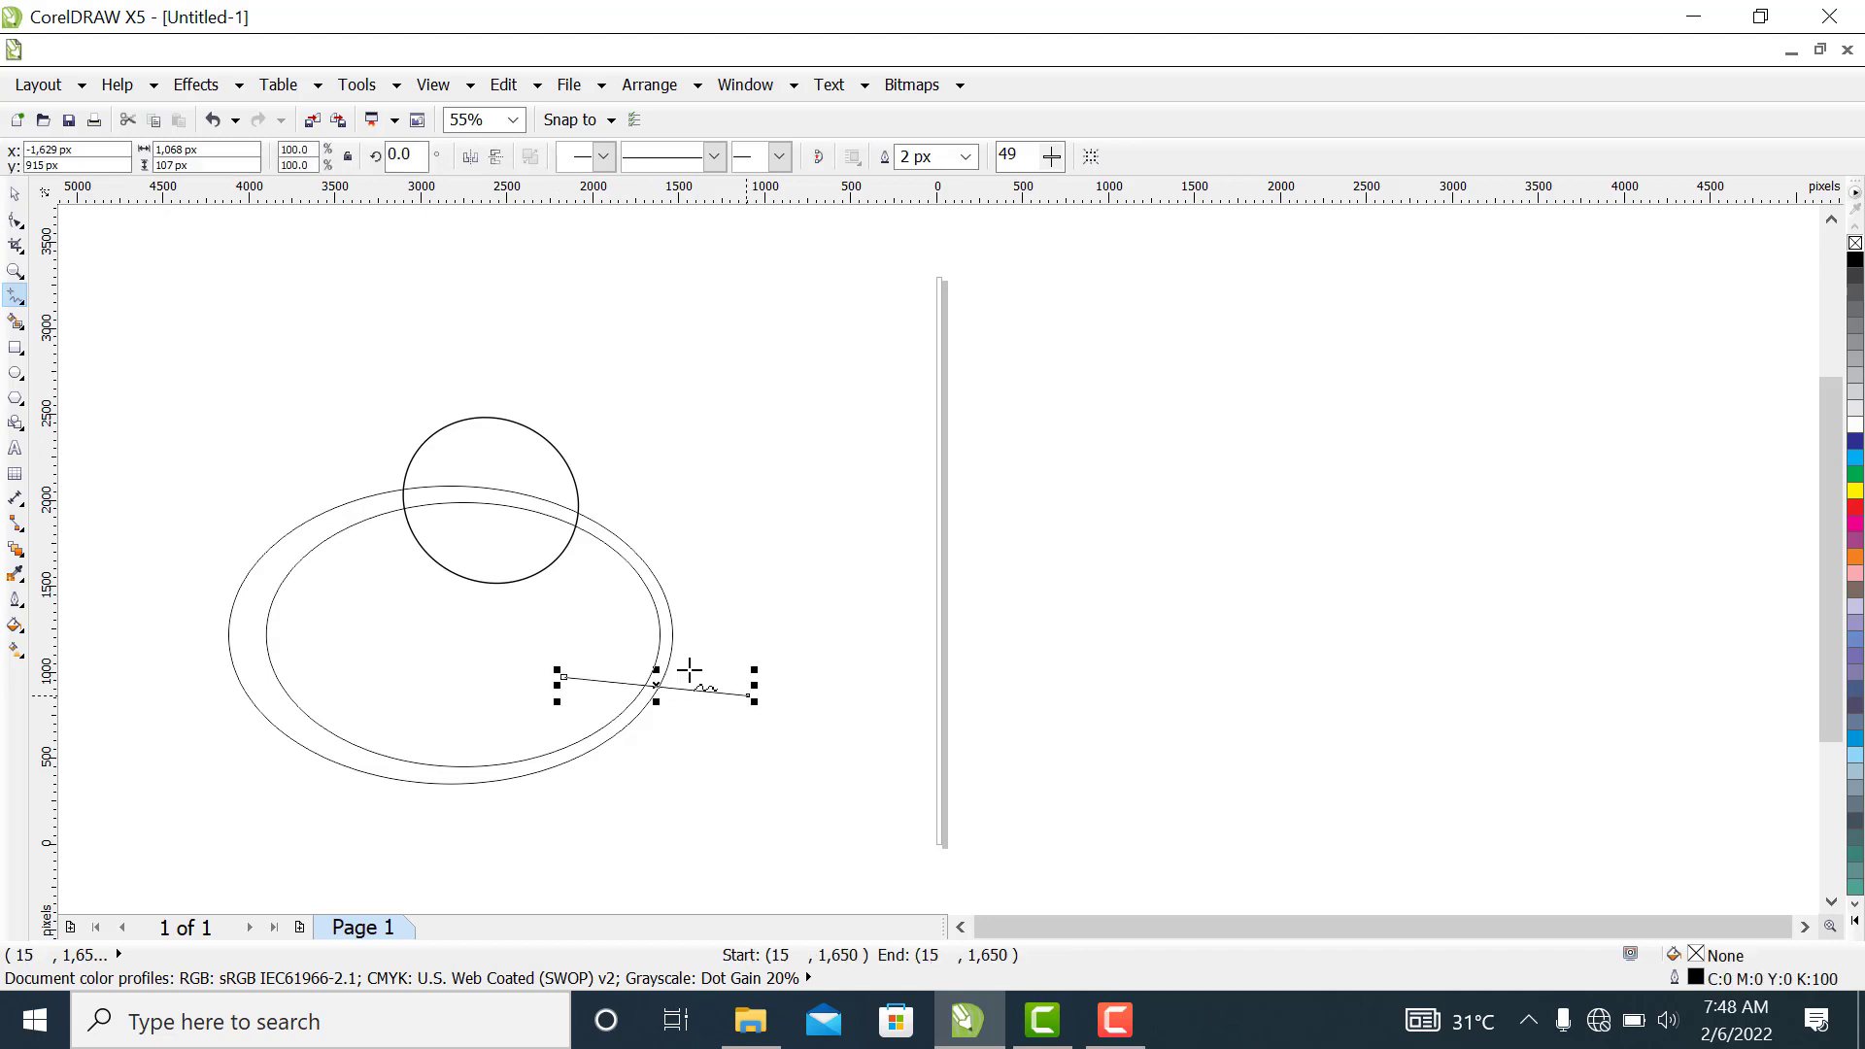
click(15, 193)
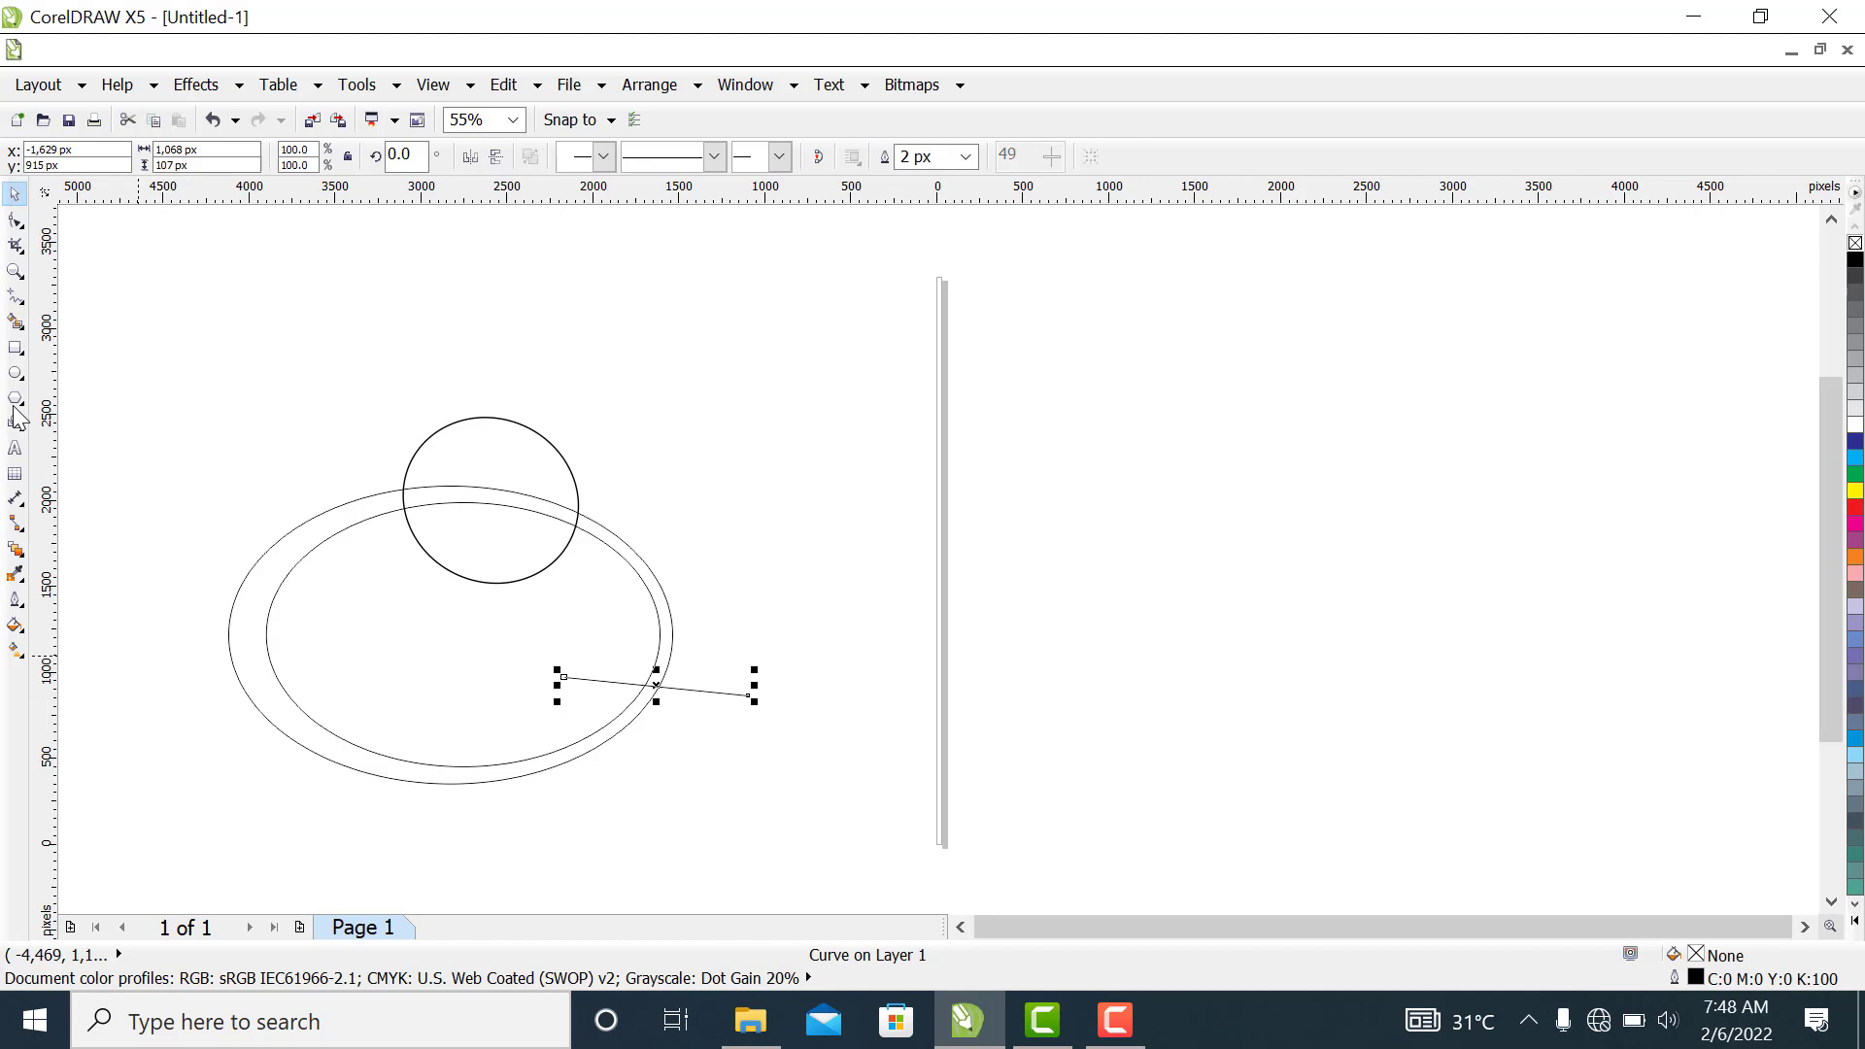
Smart-fill the circle's three regions and the left crescent between the ellipses with grey-blue (C20 M0 Y0 K20) and no outline
click(16, 321)
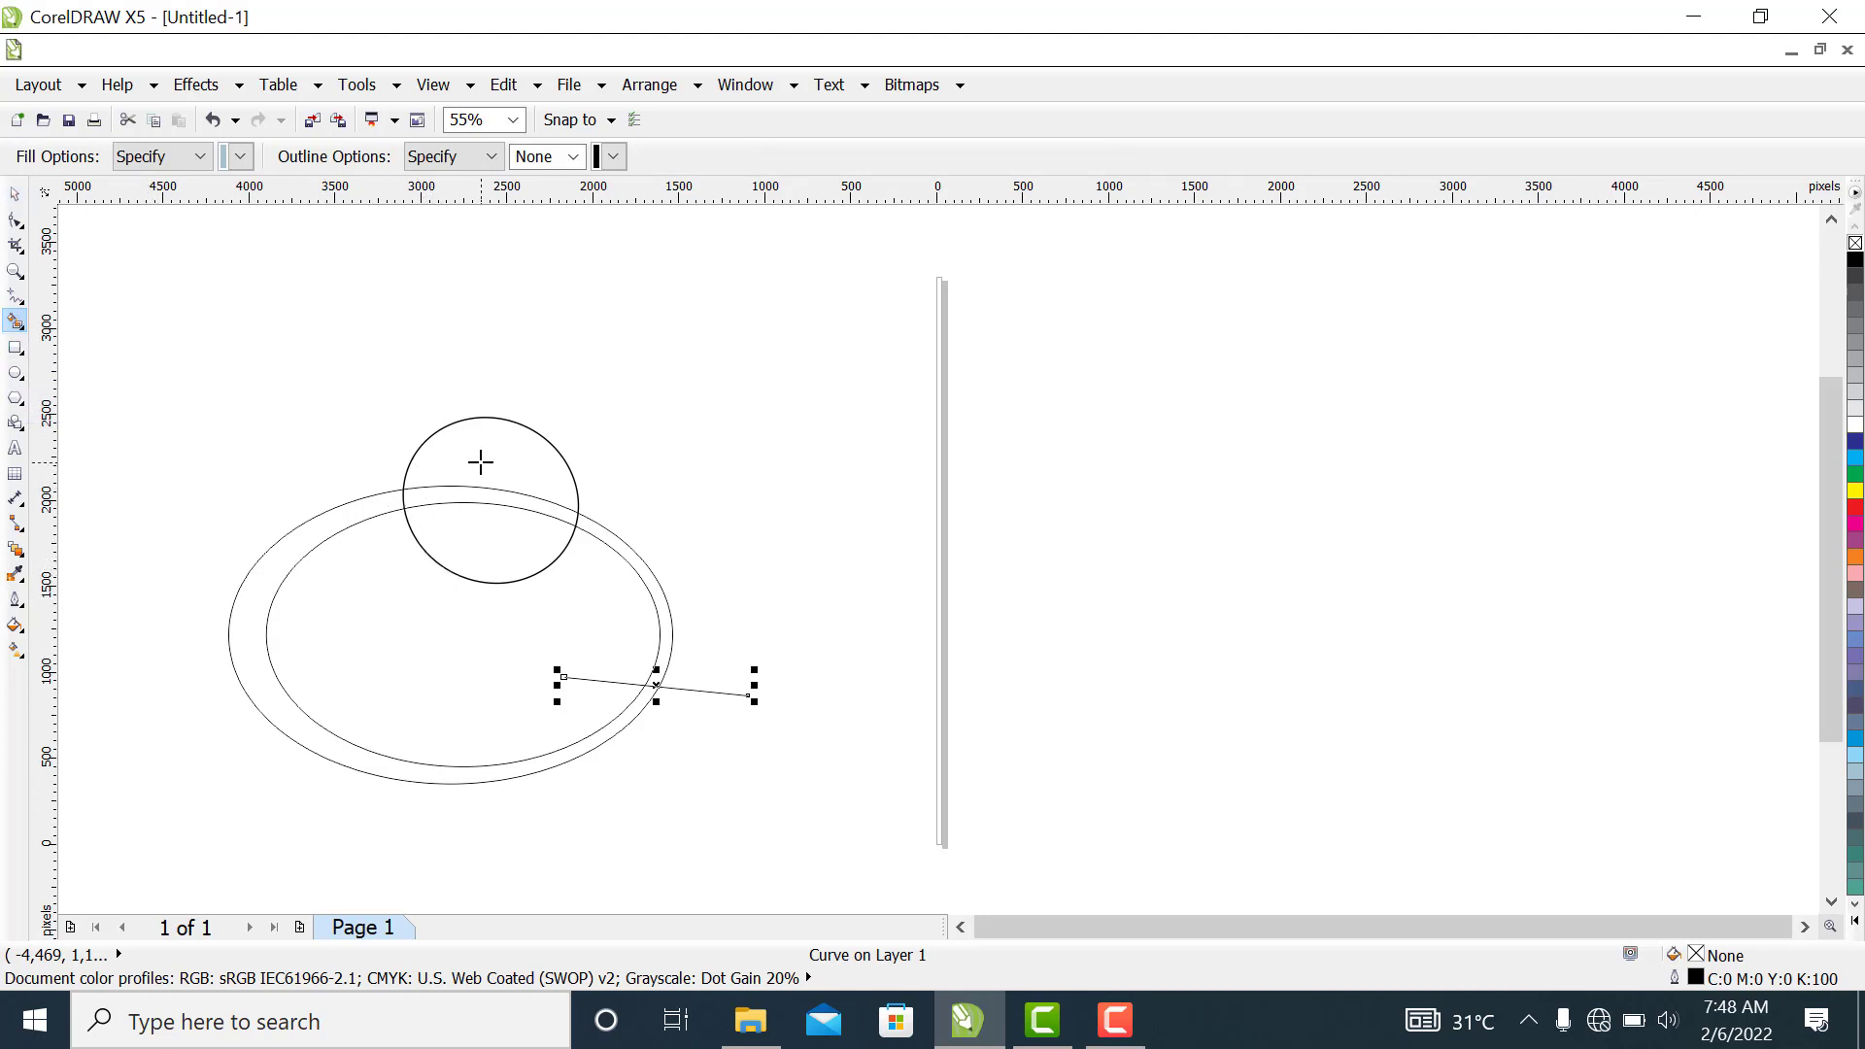
click(481, 463)
click(487, 561)
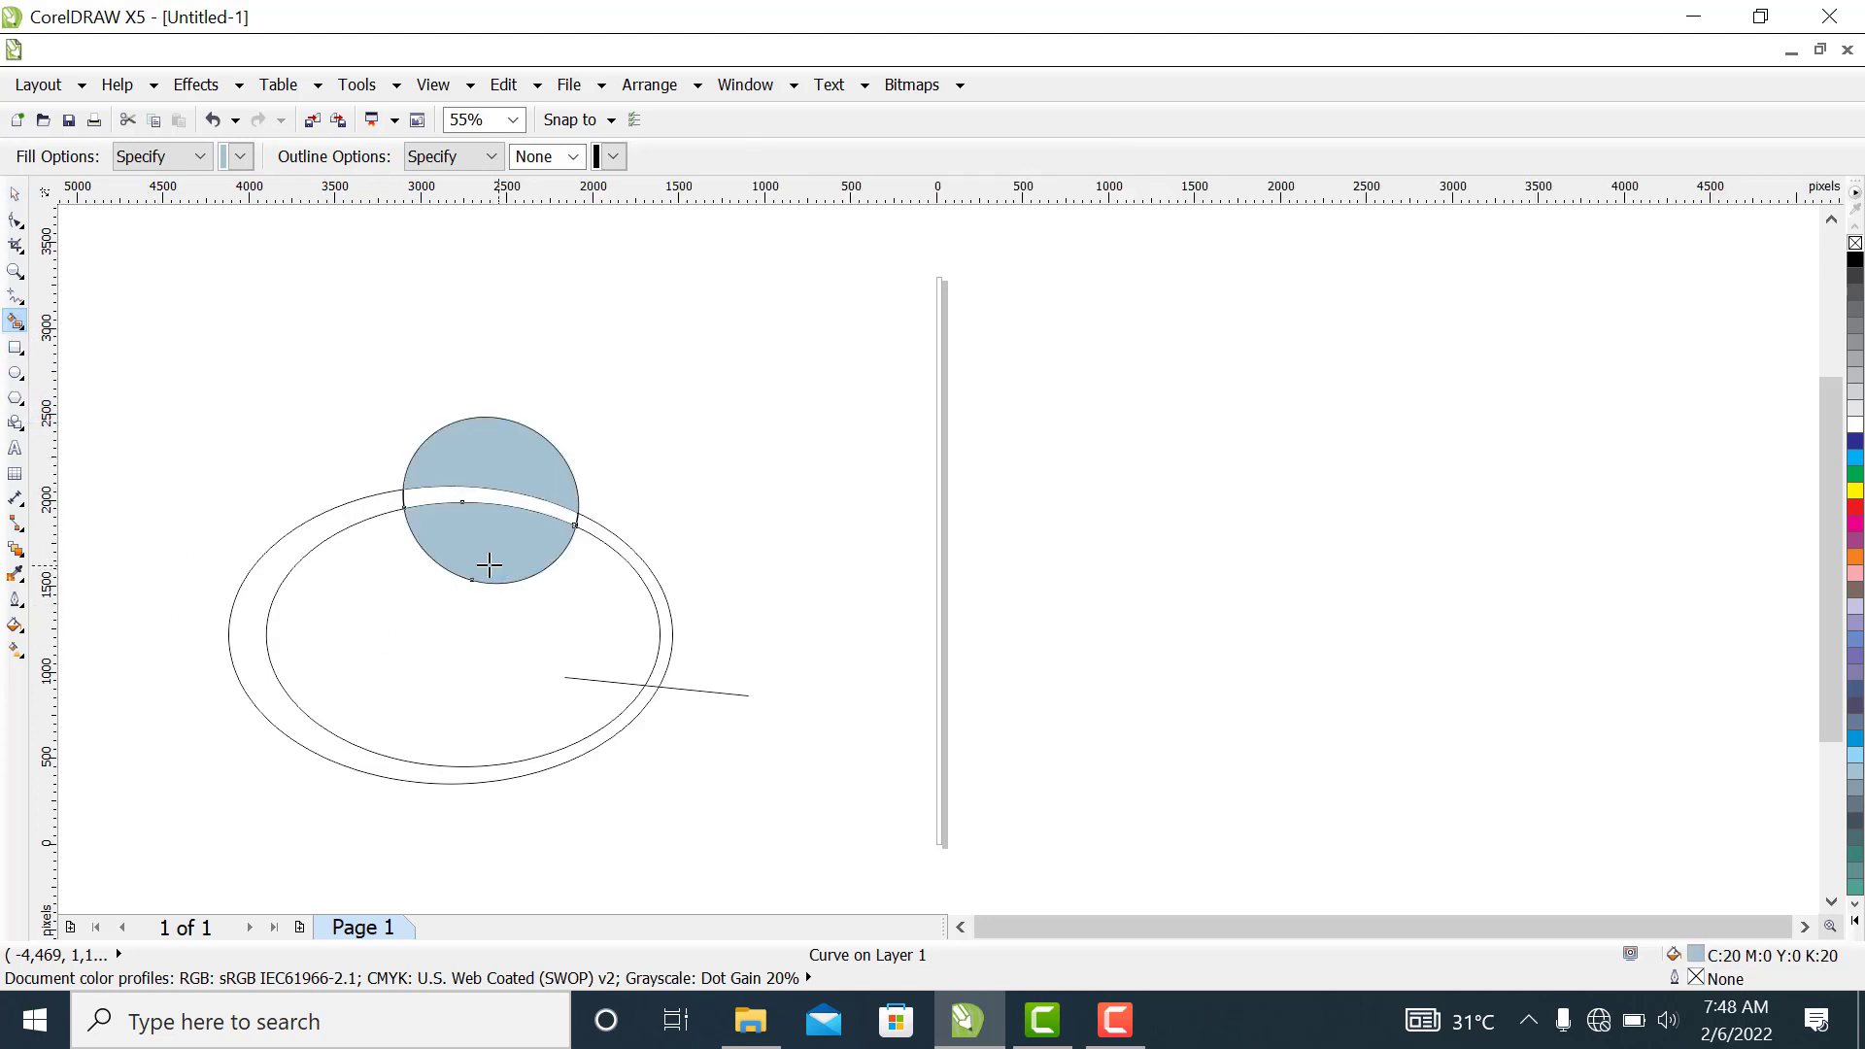
click(471, 493)
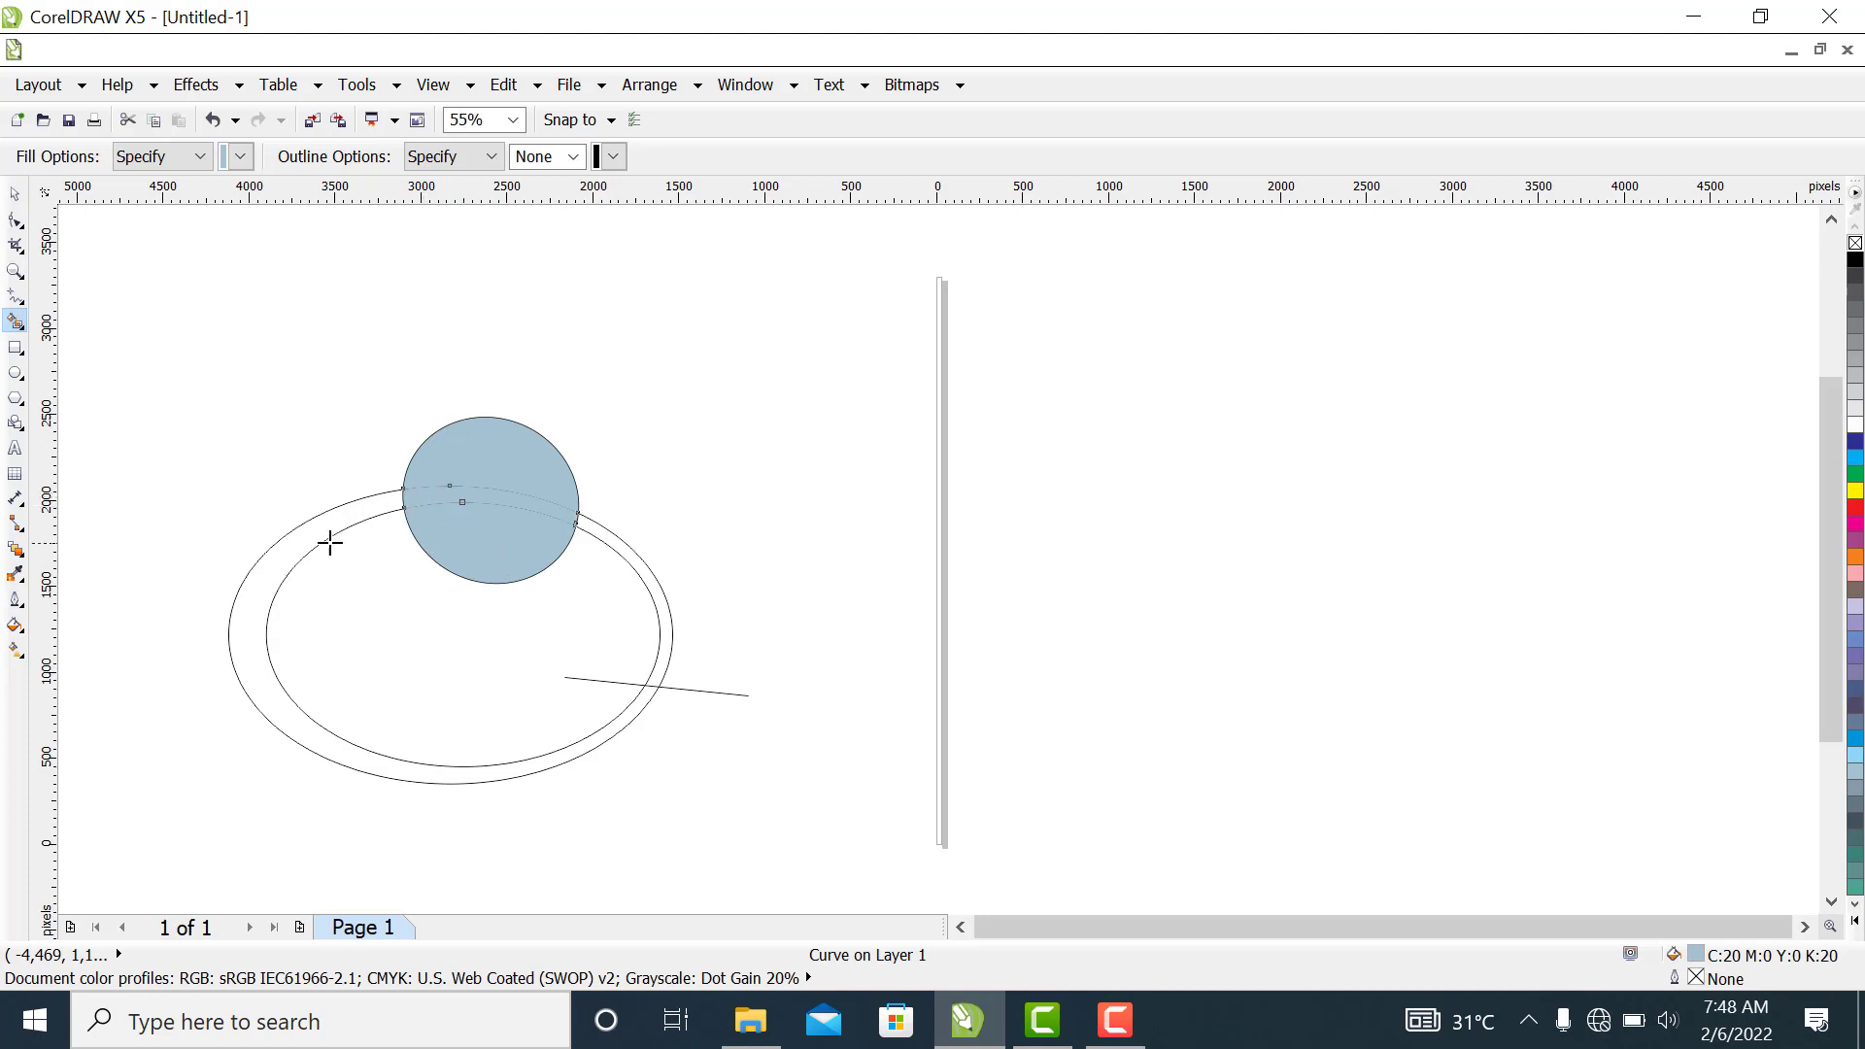
click(331, 515)
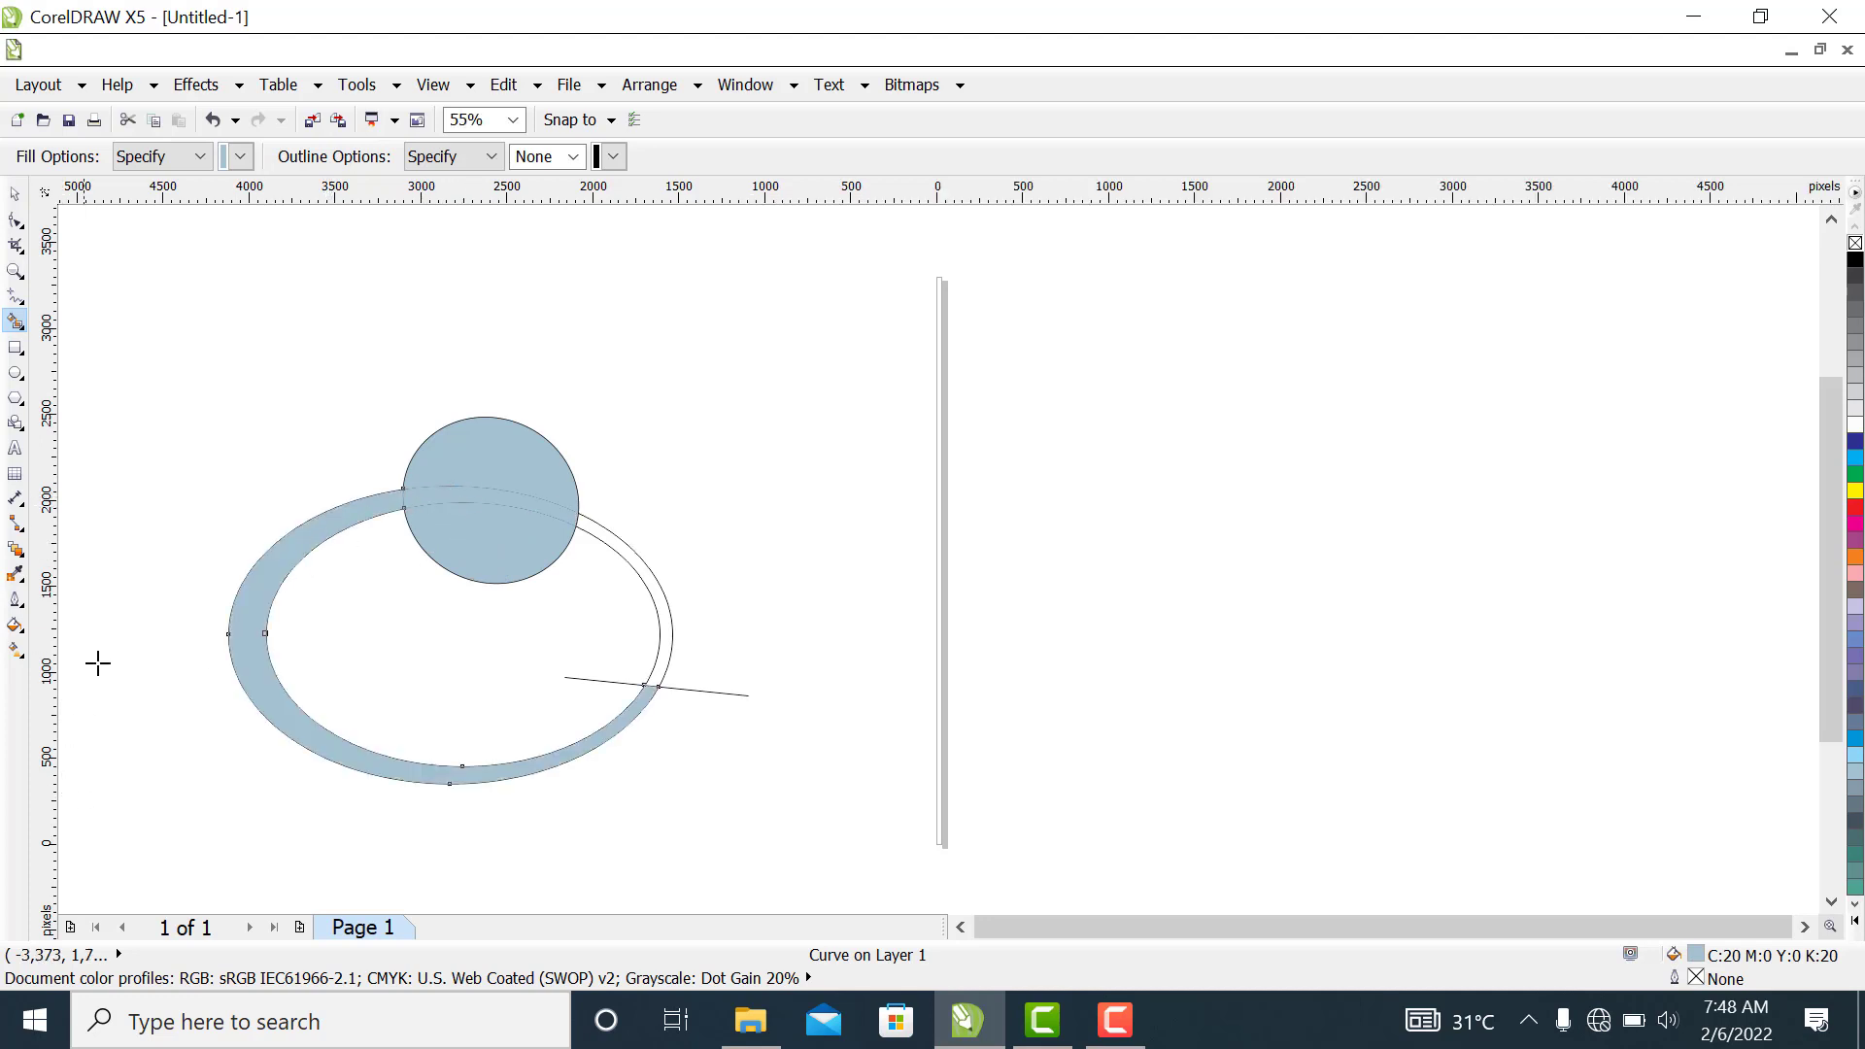
Delete the straight line and both ellipse outlines, keeping the smart-filled shapes
click(15, 193)
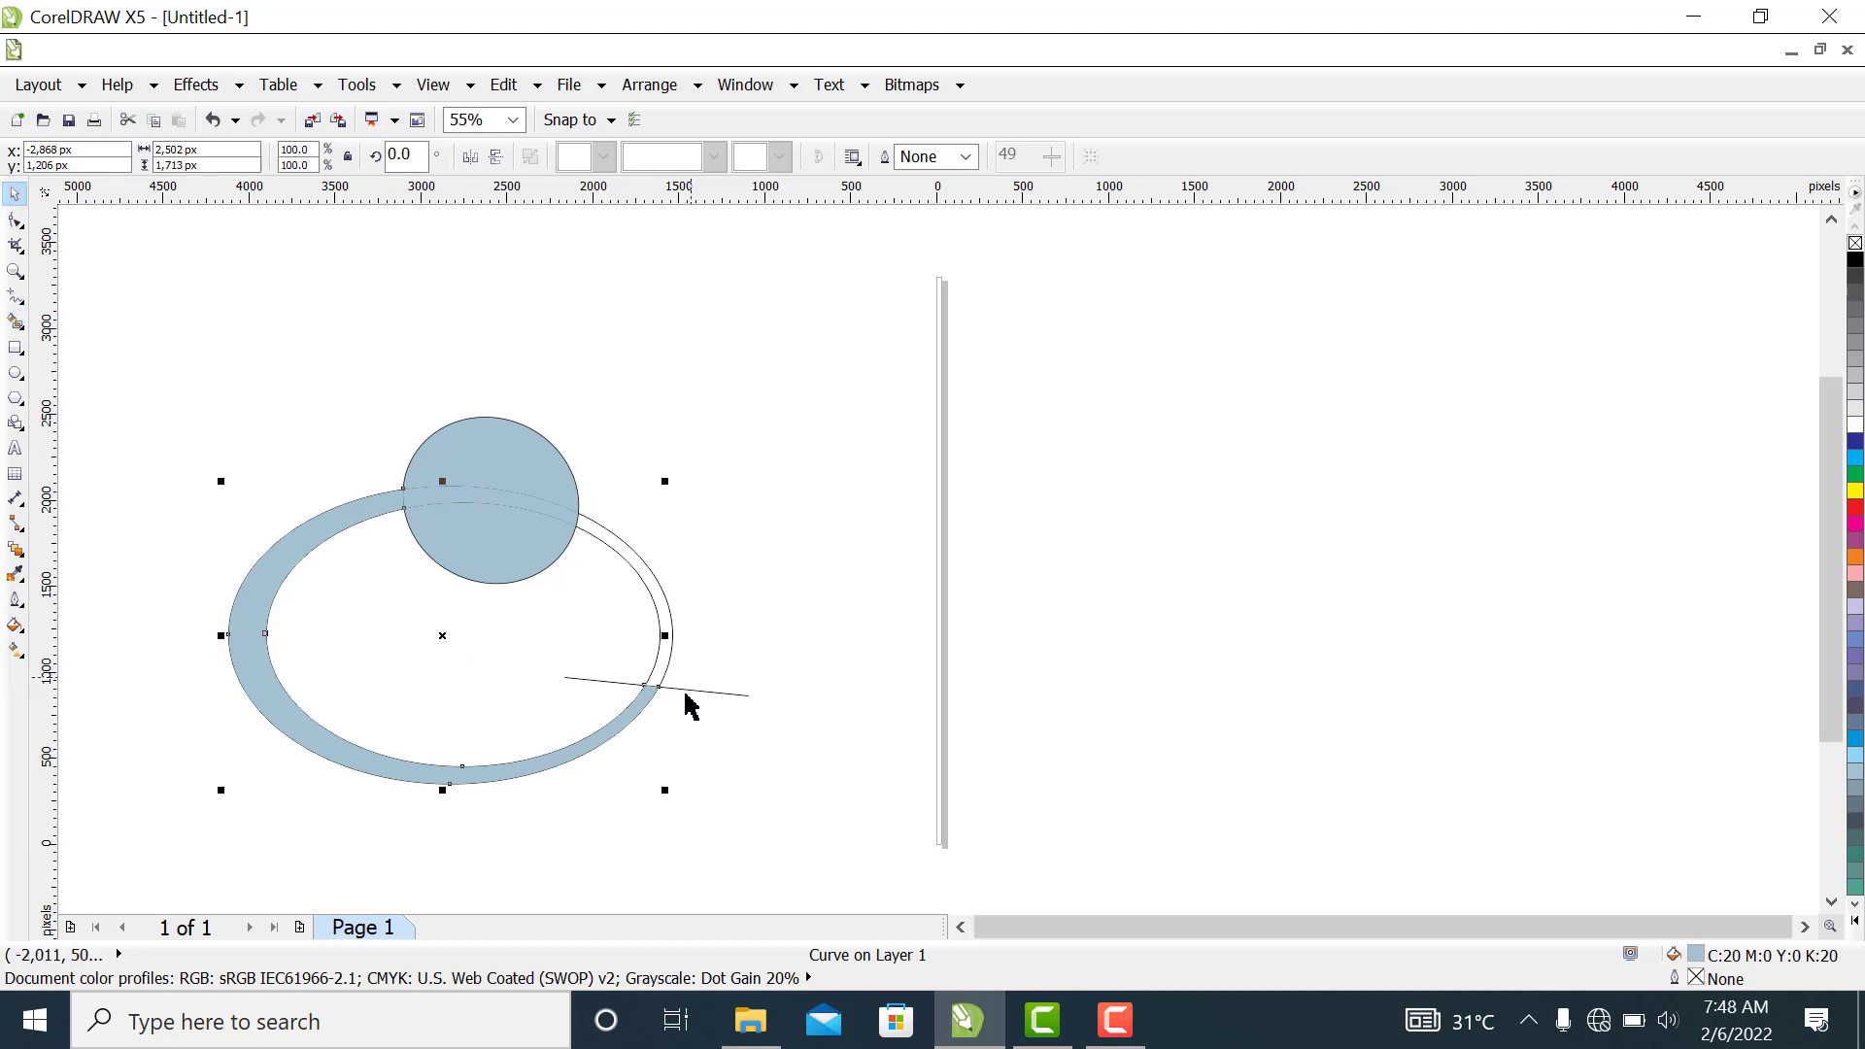
click(729, 701)
right_click(728, 704)
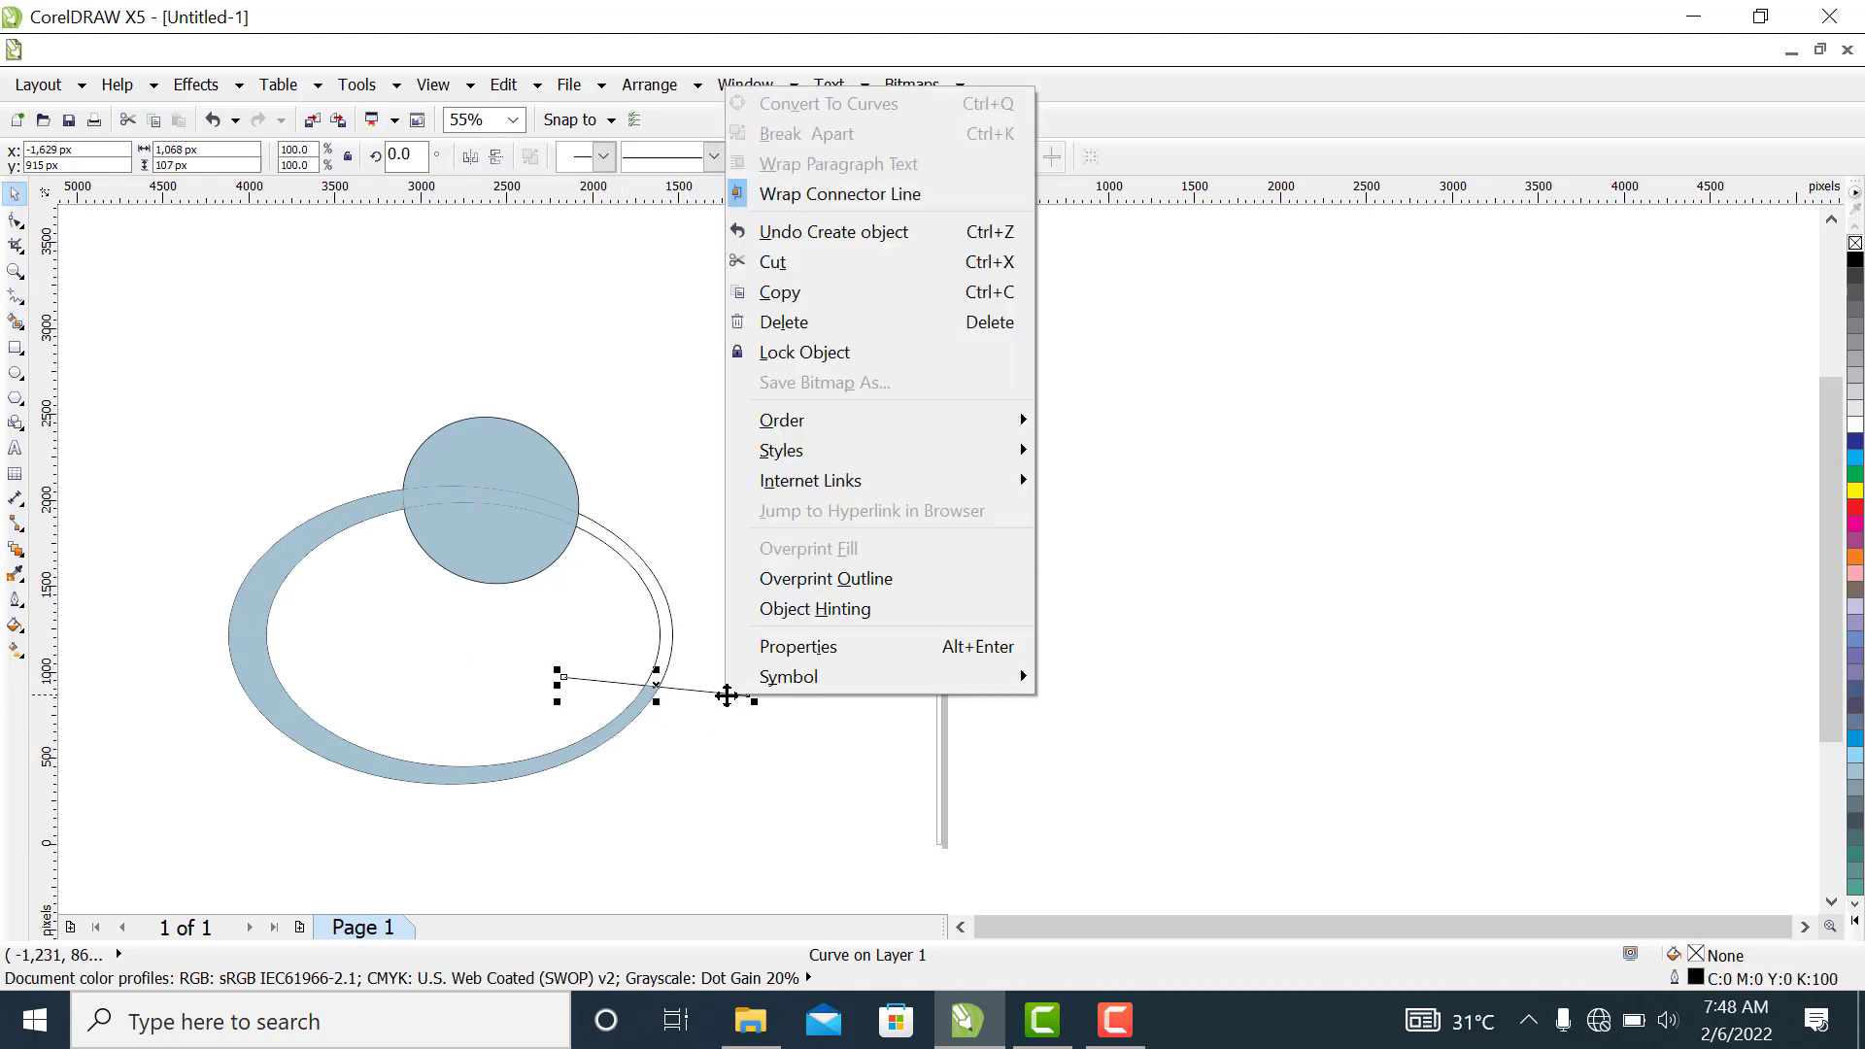
click(783, 321)
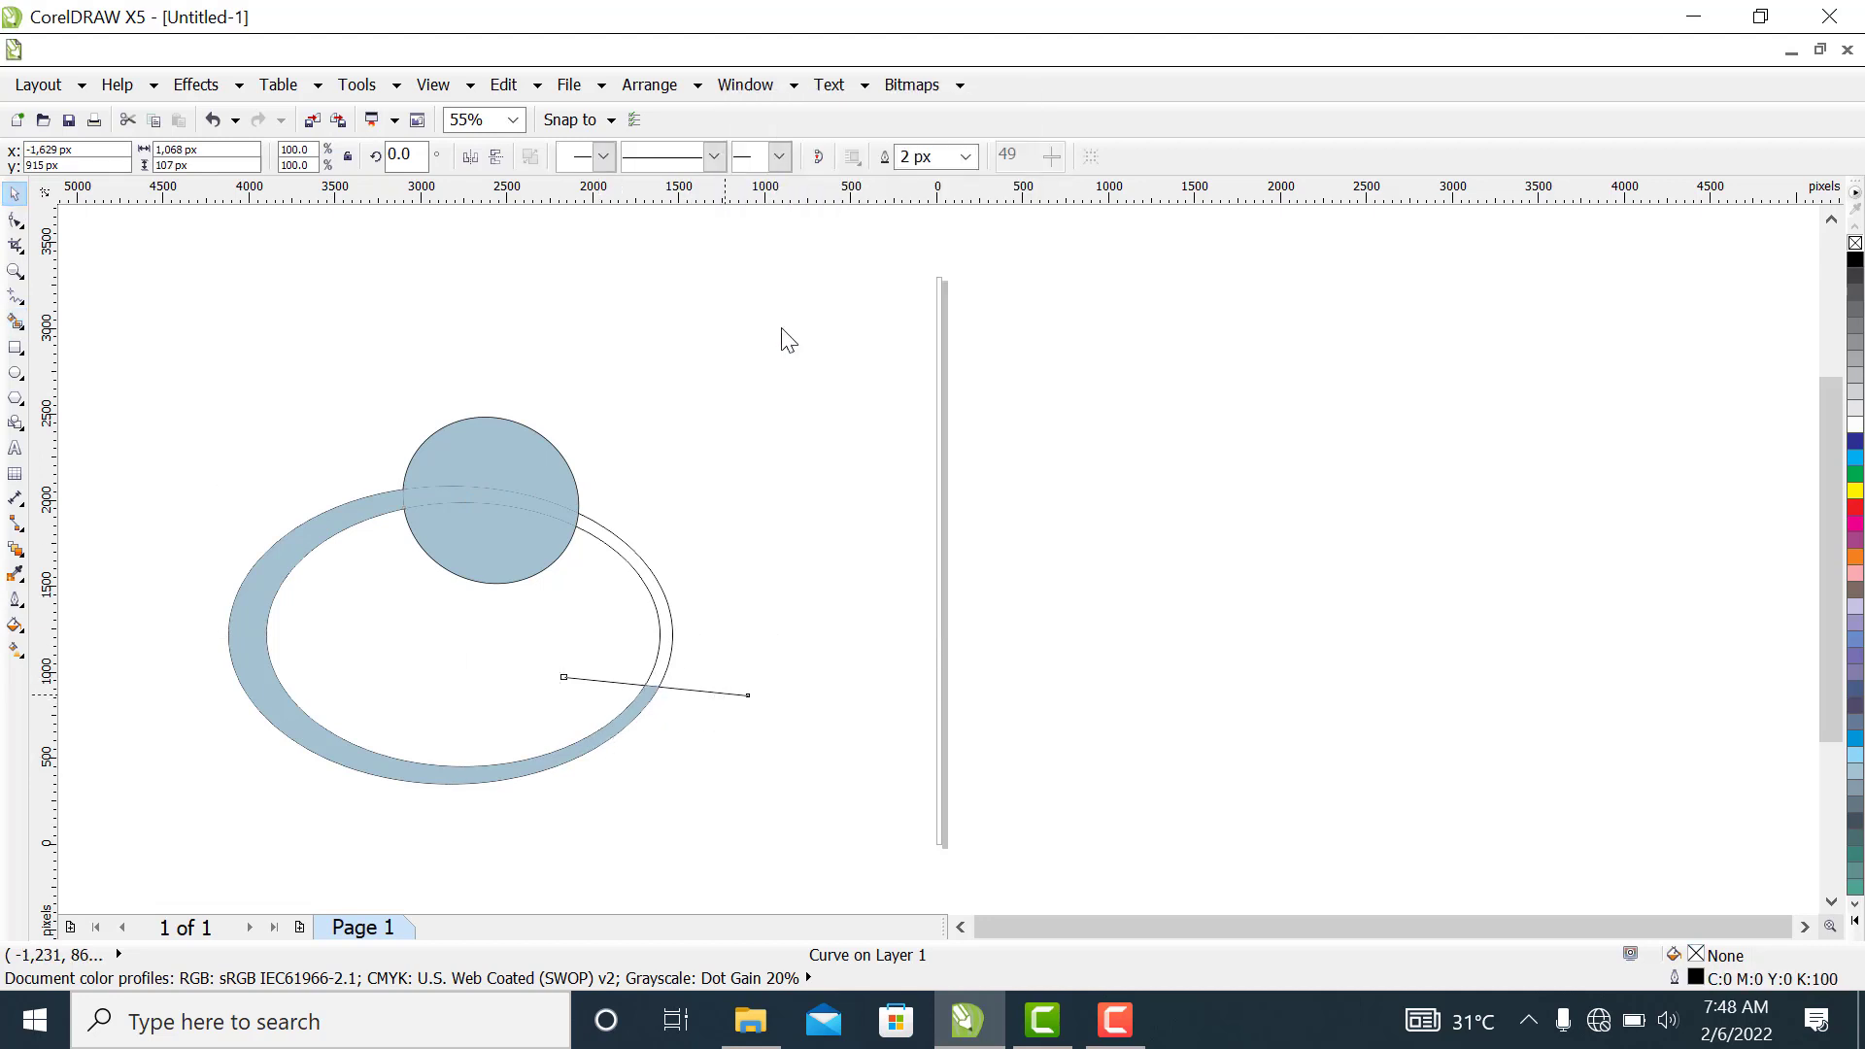
click(672, 641)
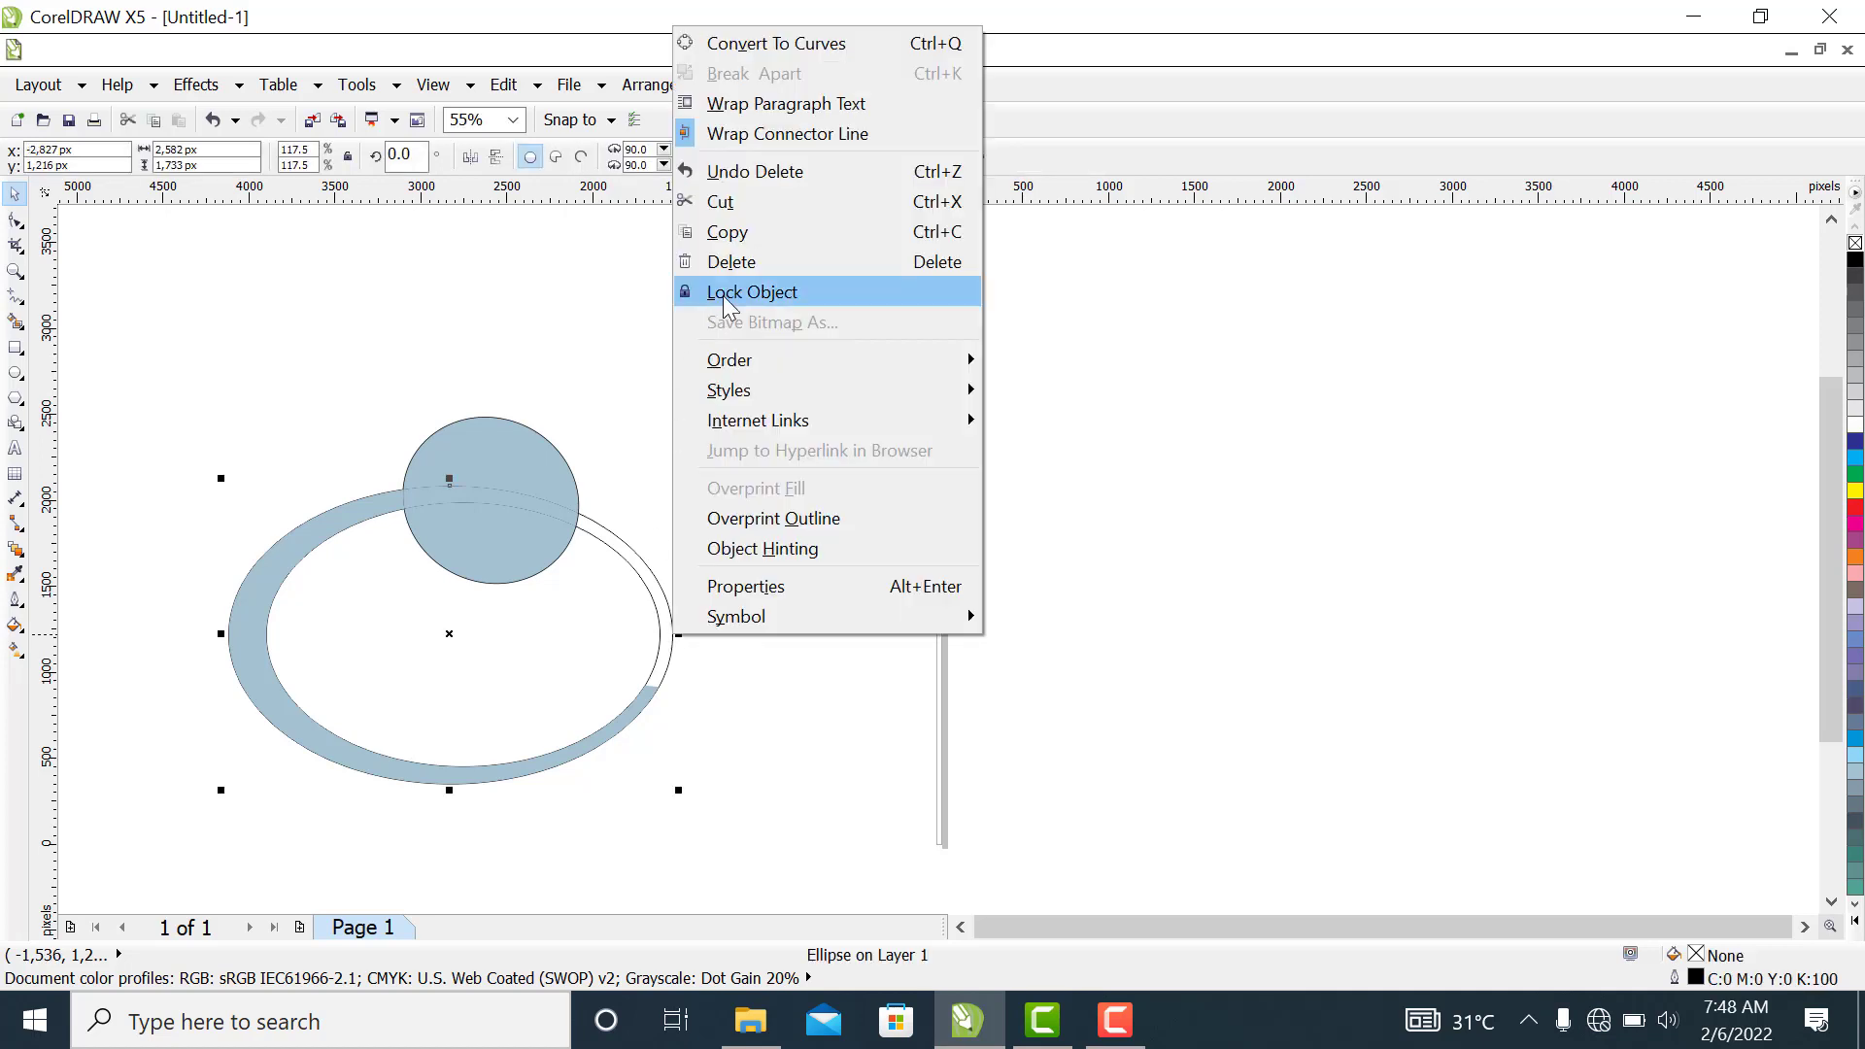
click(736, 261)
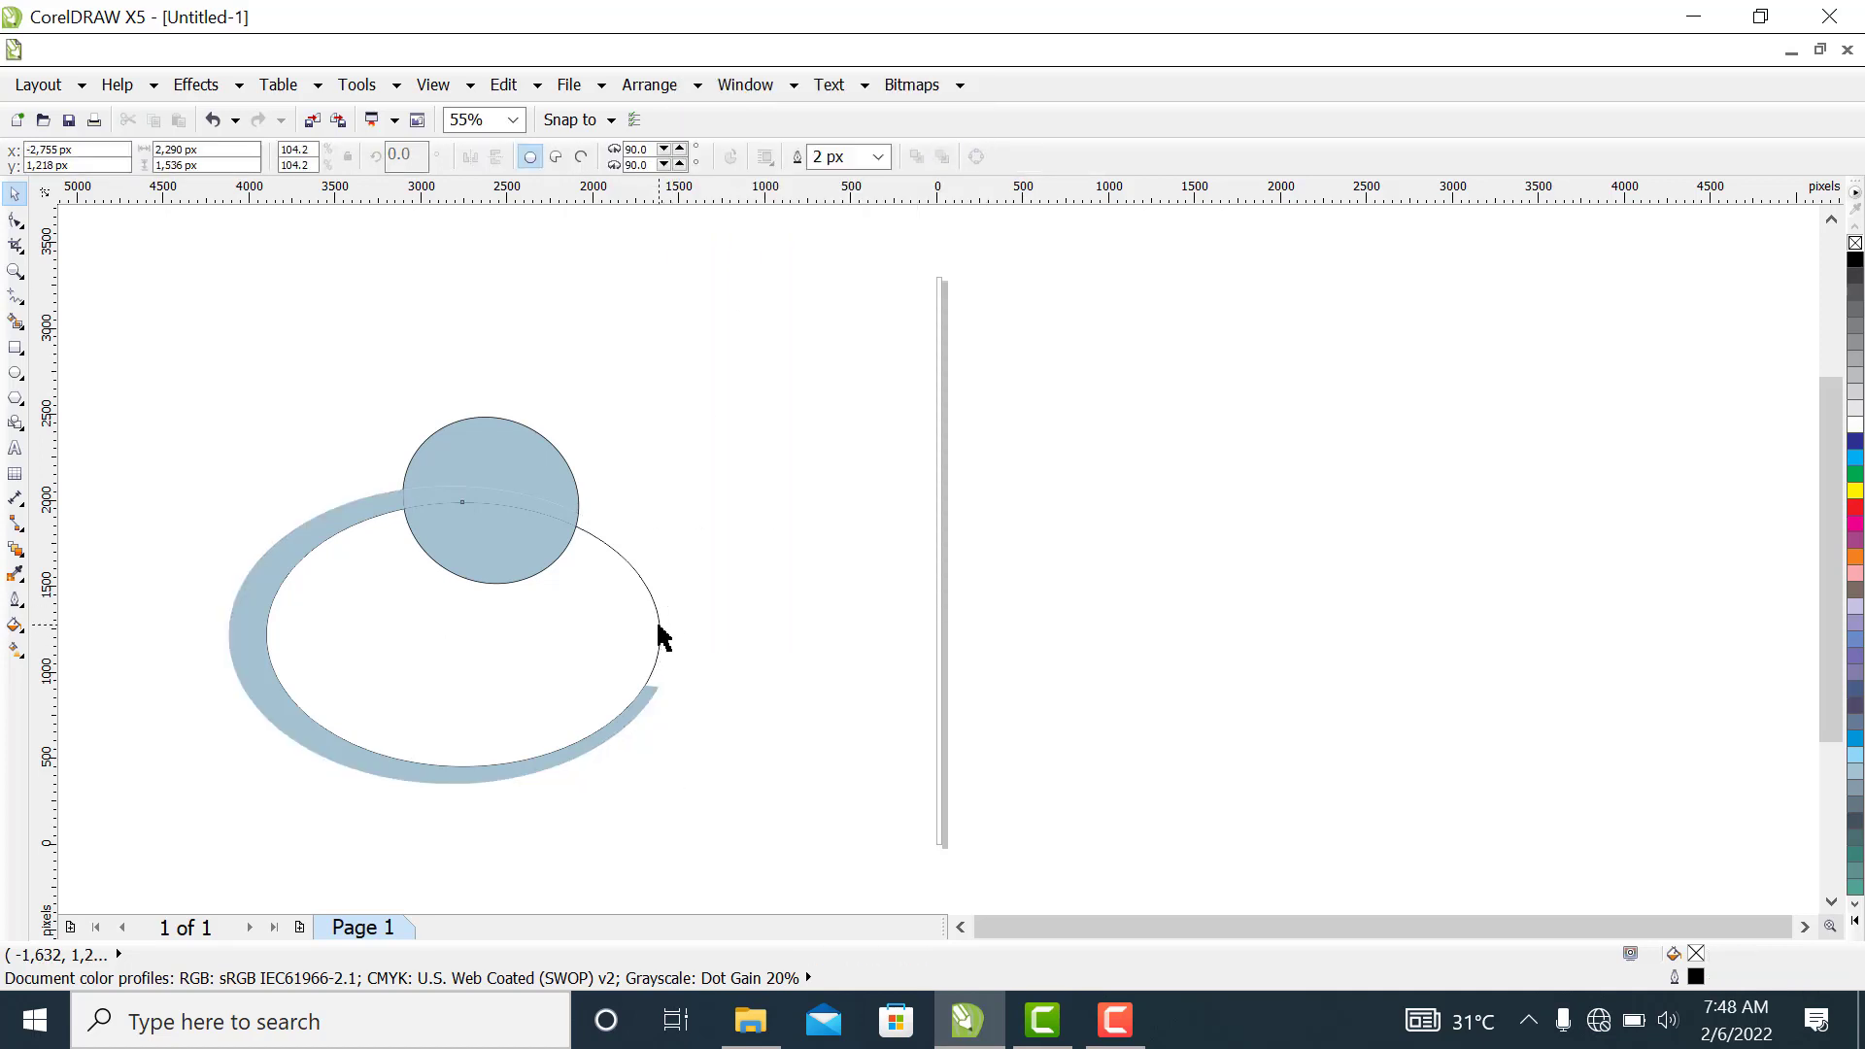
click(656, 630)
right_click(657, 629)
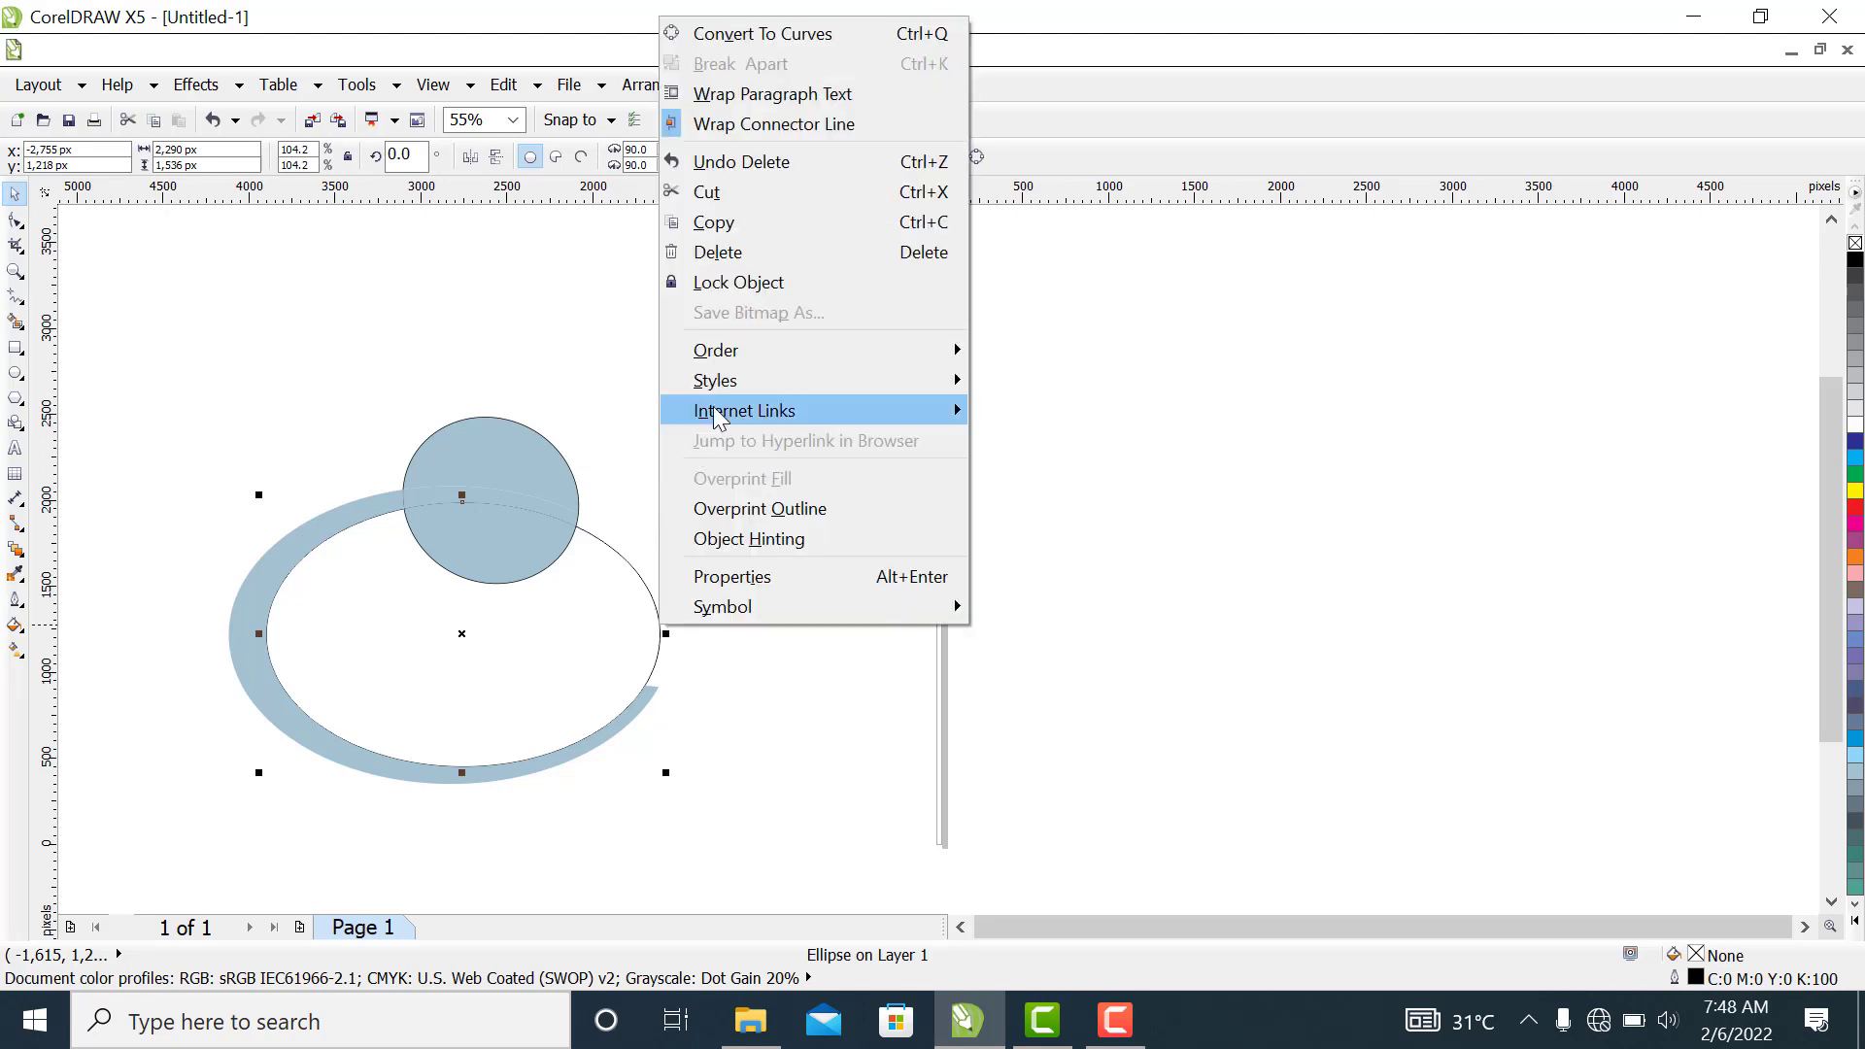
click(767, 252)
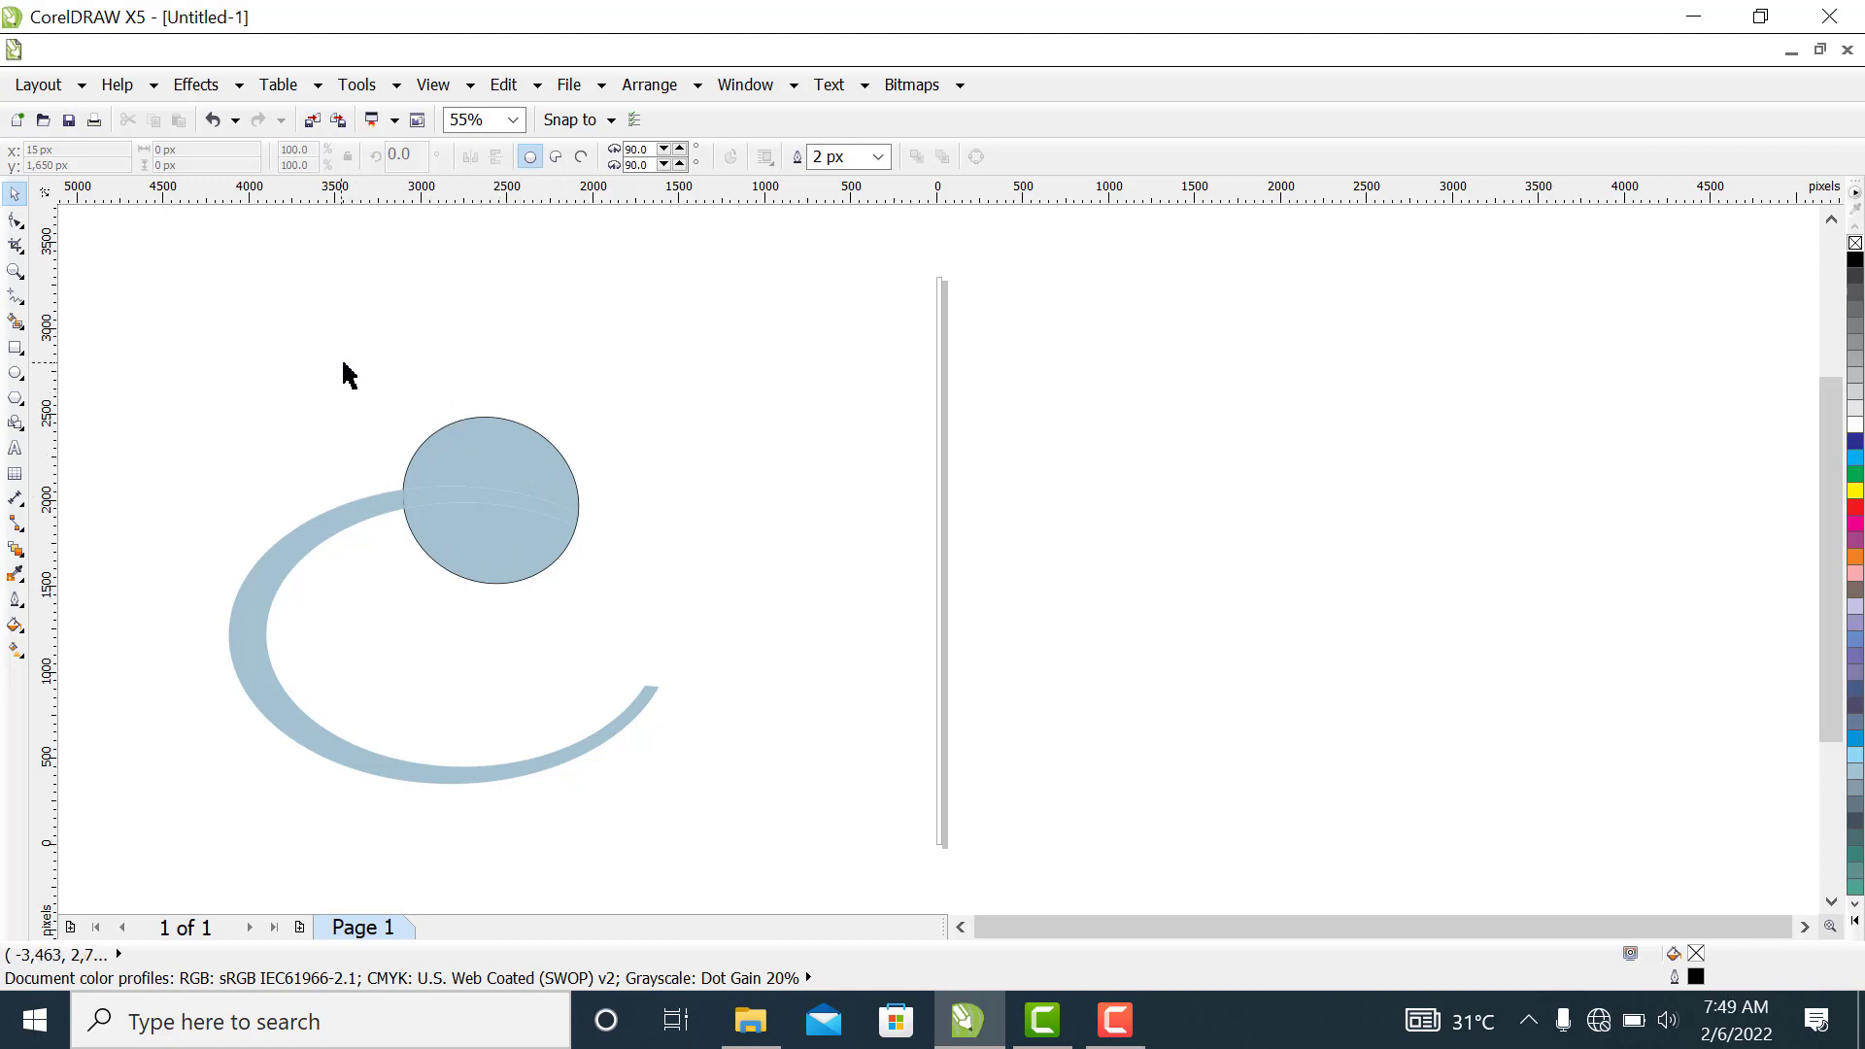
Select all pieces of the tilted circle and remove their outline
drag(341, 363, 630, 604)
click(628, 603)
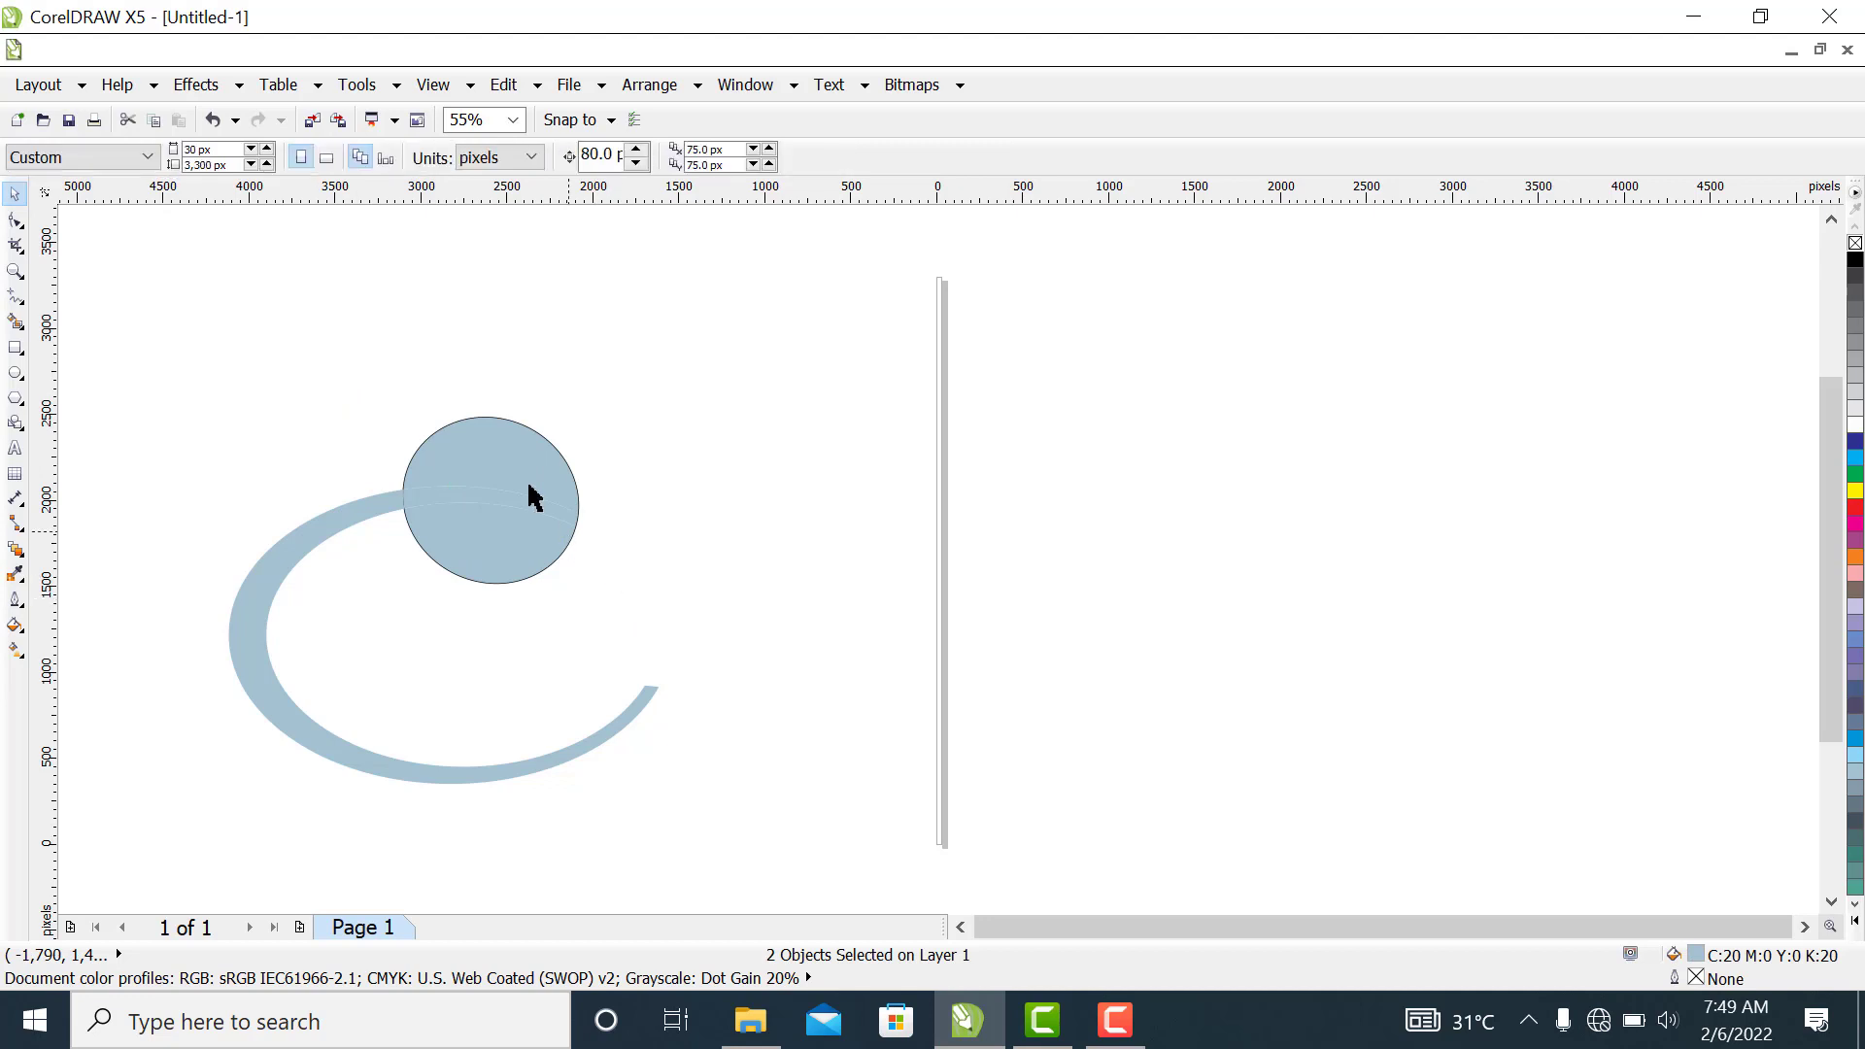
drag(391, 380, 610, 597)
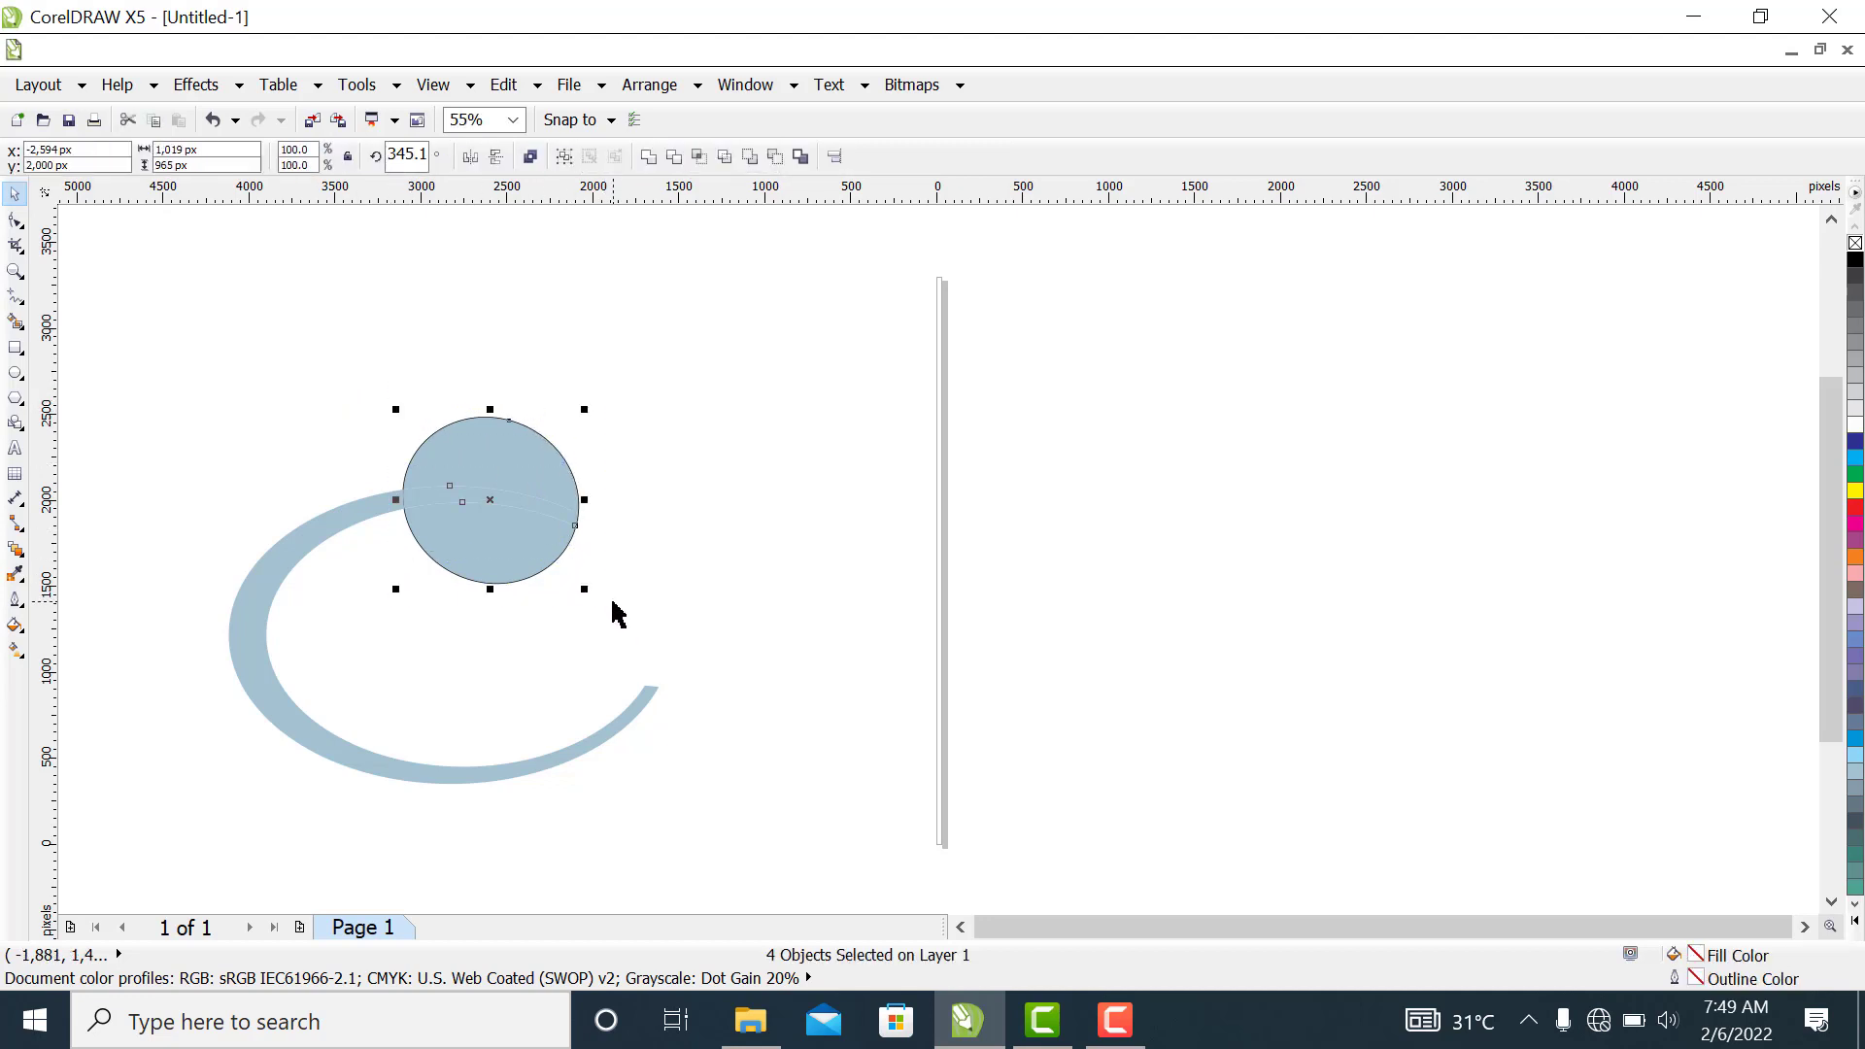
right_click(1853, 248)
click(616, 524)
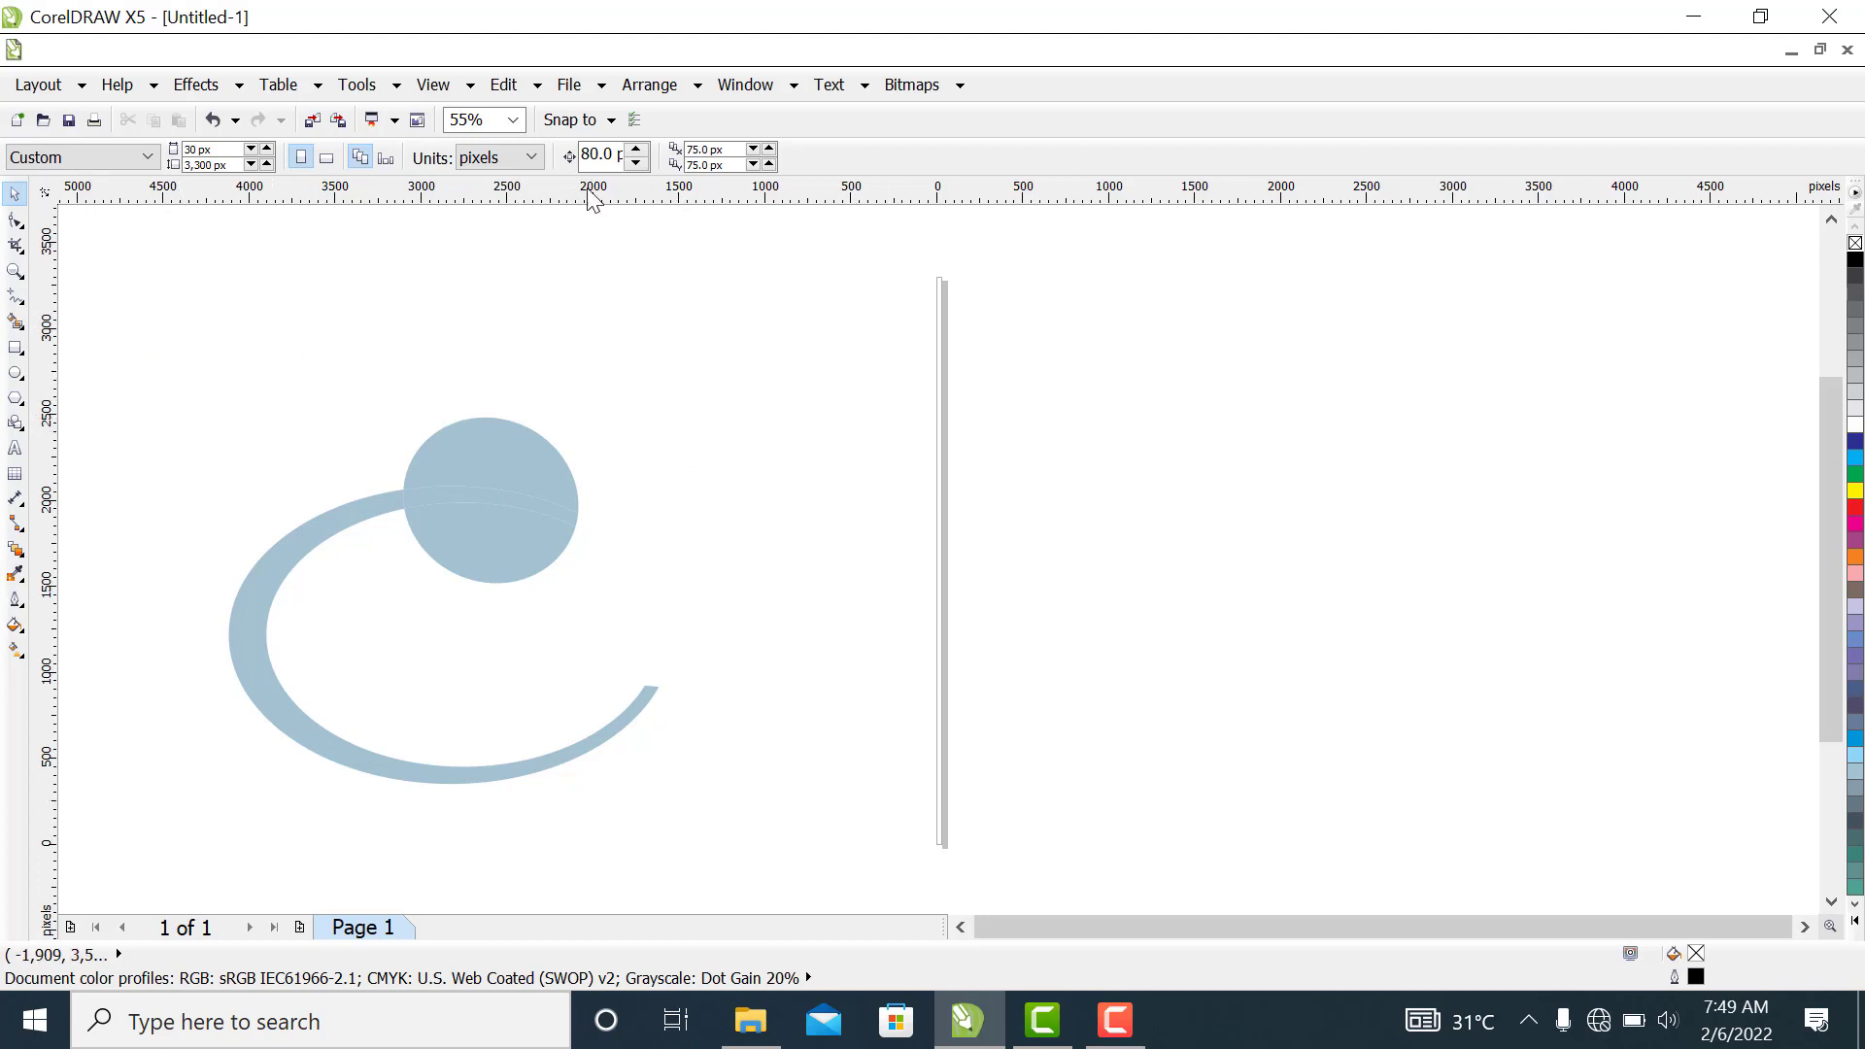
Fill all circle and crescent pieces with grey (C0 M0 Y0 K50) and weld them into a single curve
drag(189, 318, 709, 829)
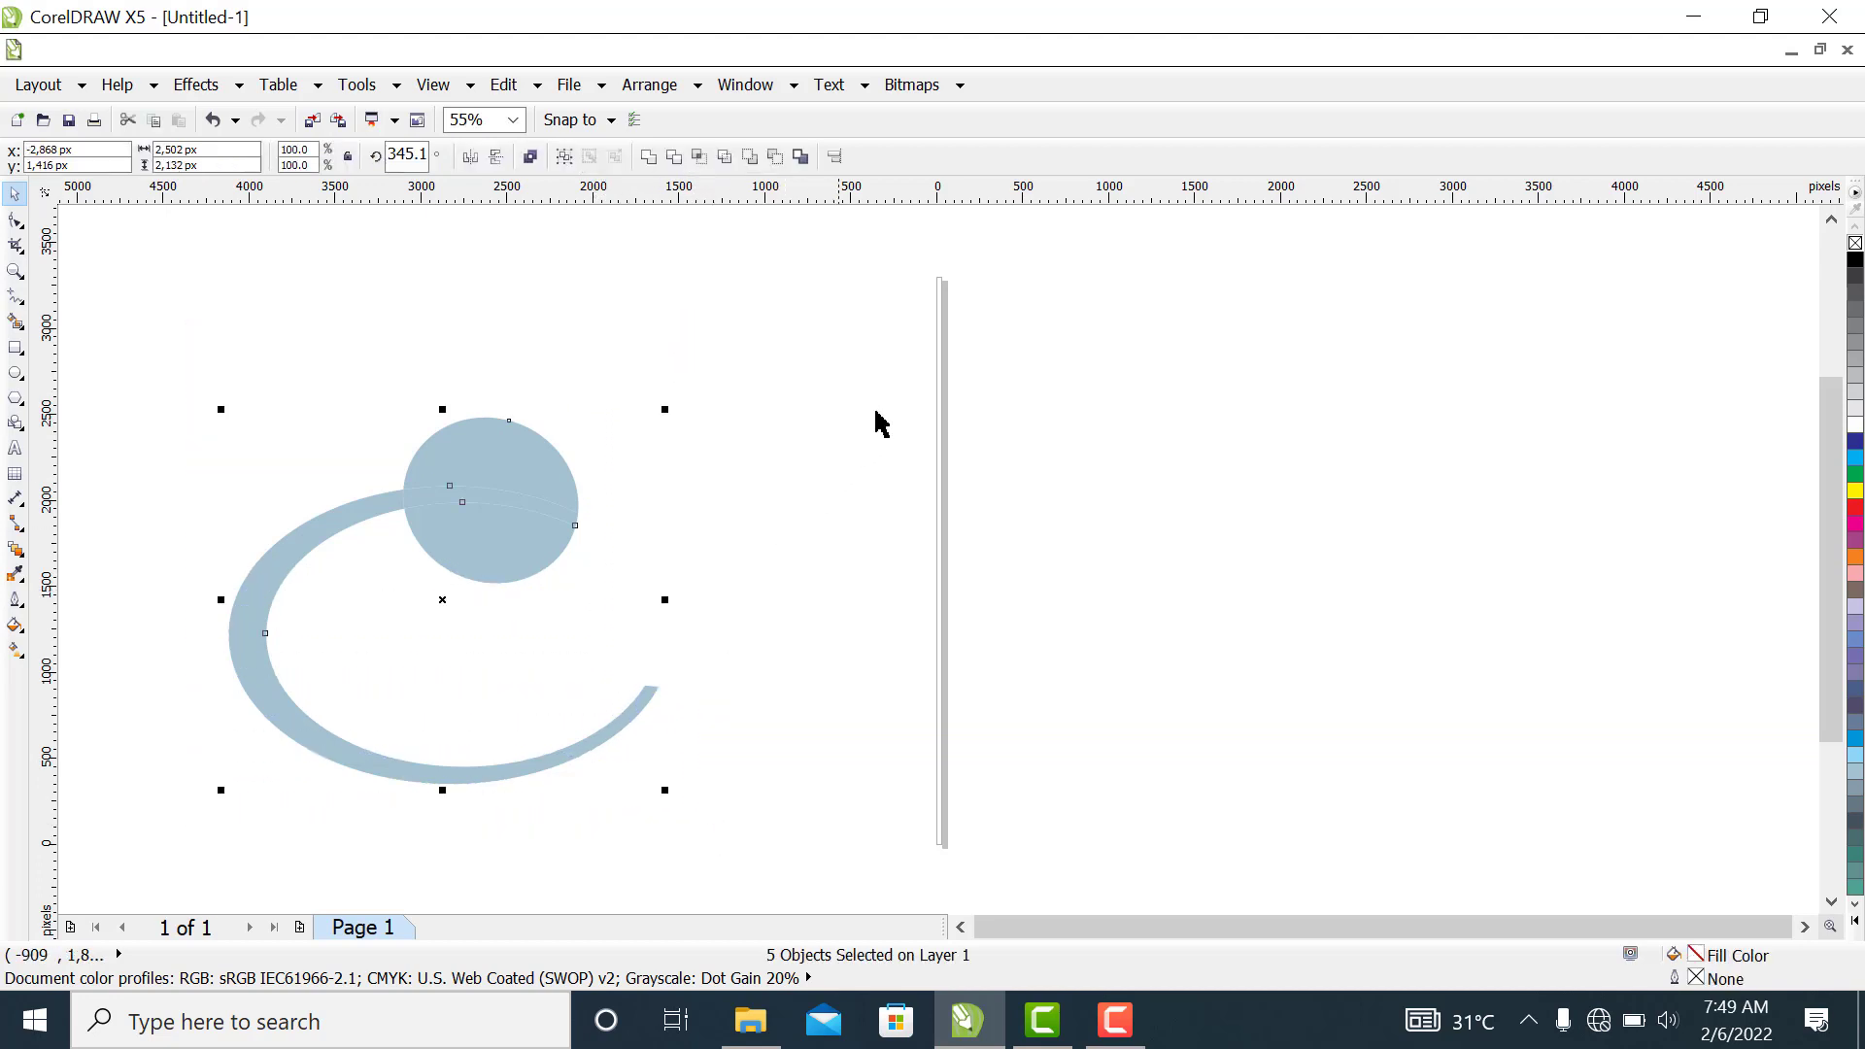
click(1855, 354)
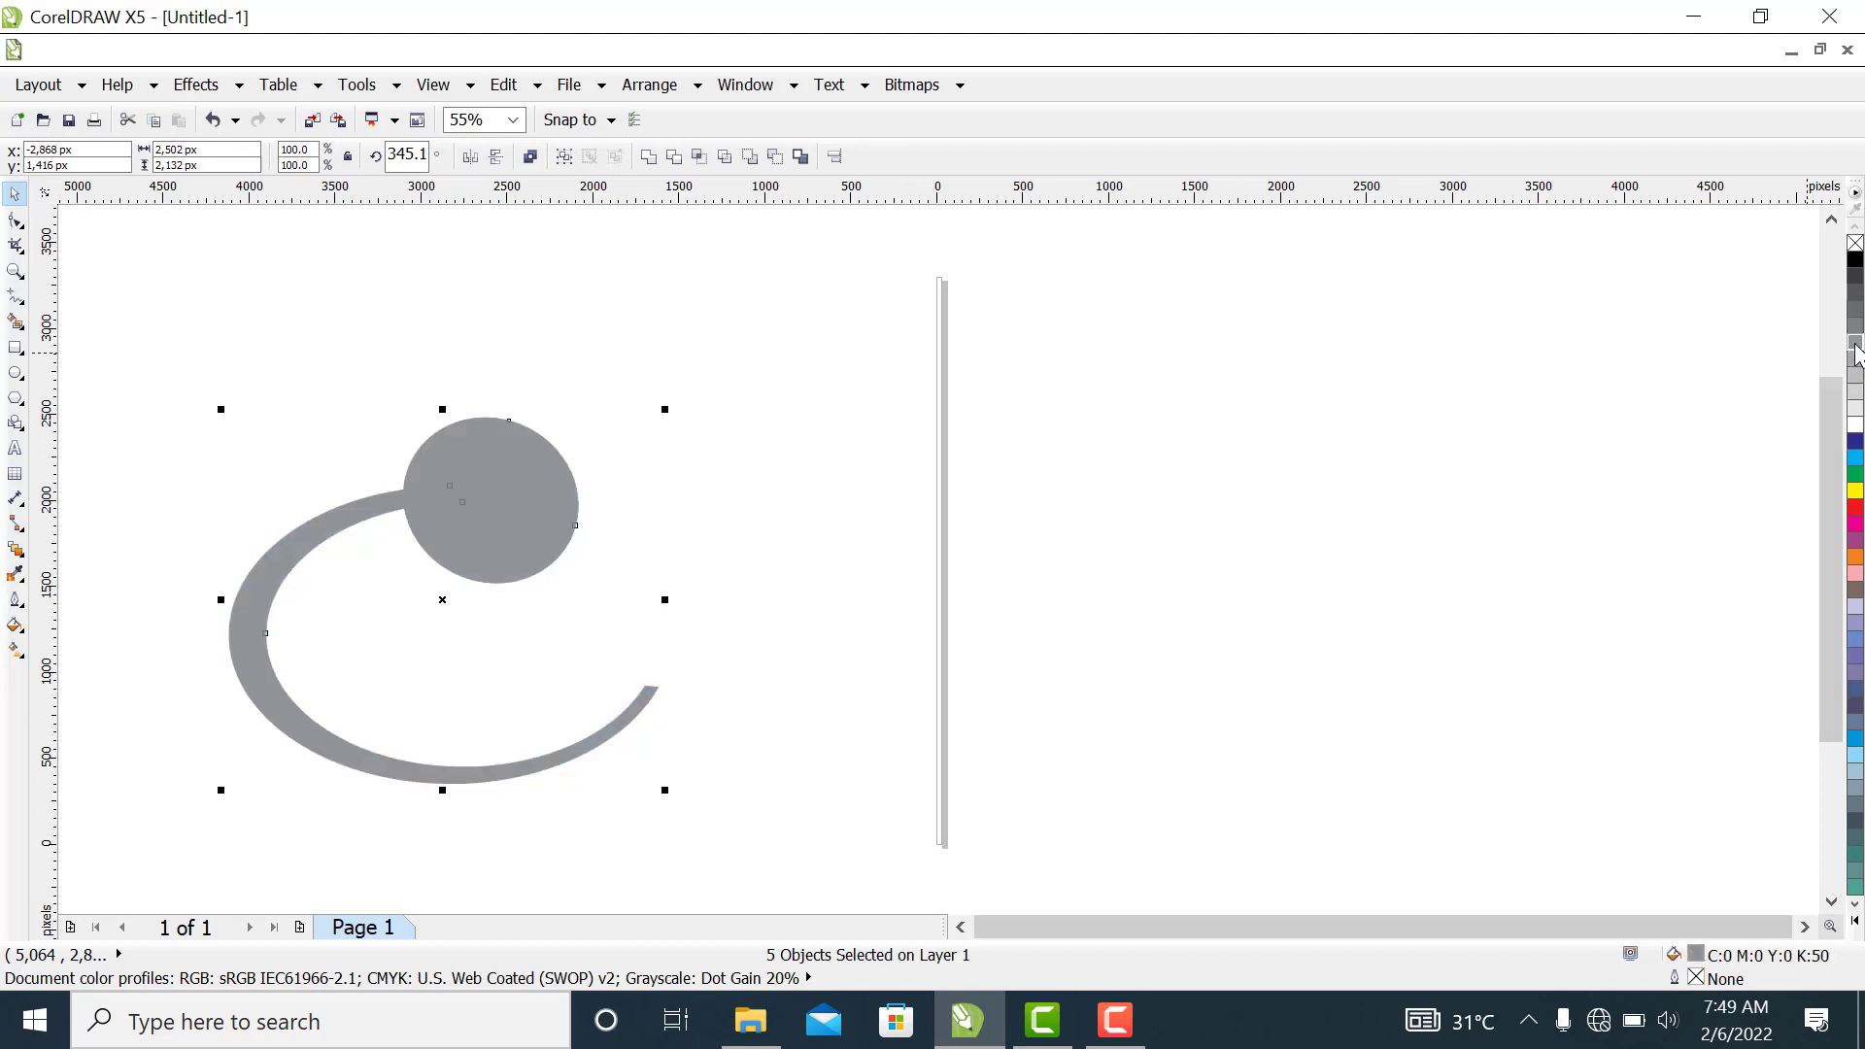
click(828, 451)
drag(143, 380, 748, 835)
click(648, 157)
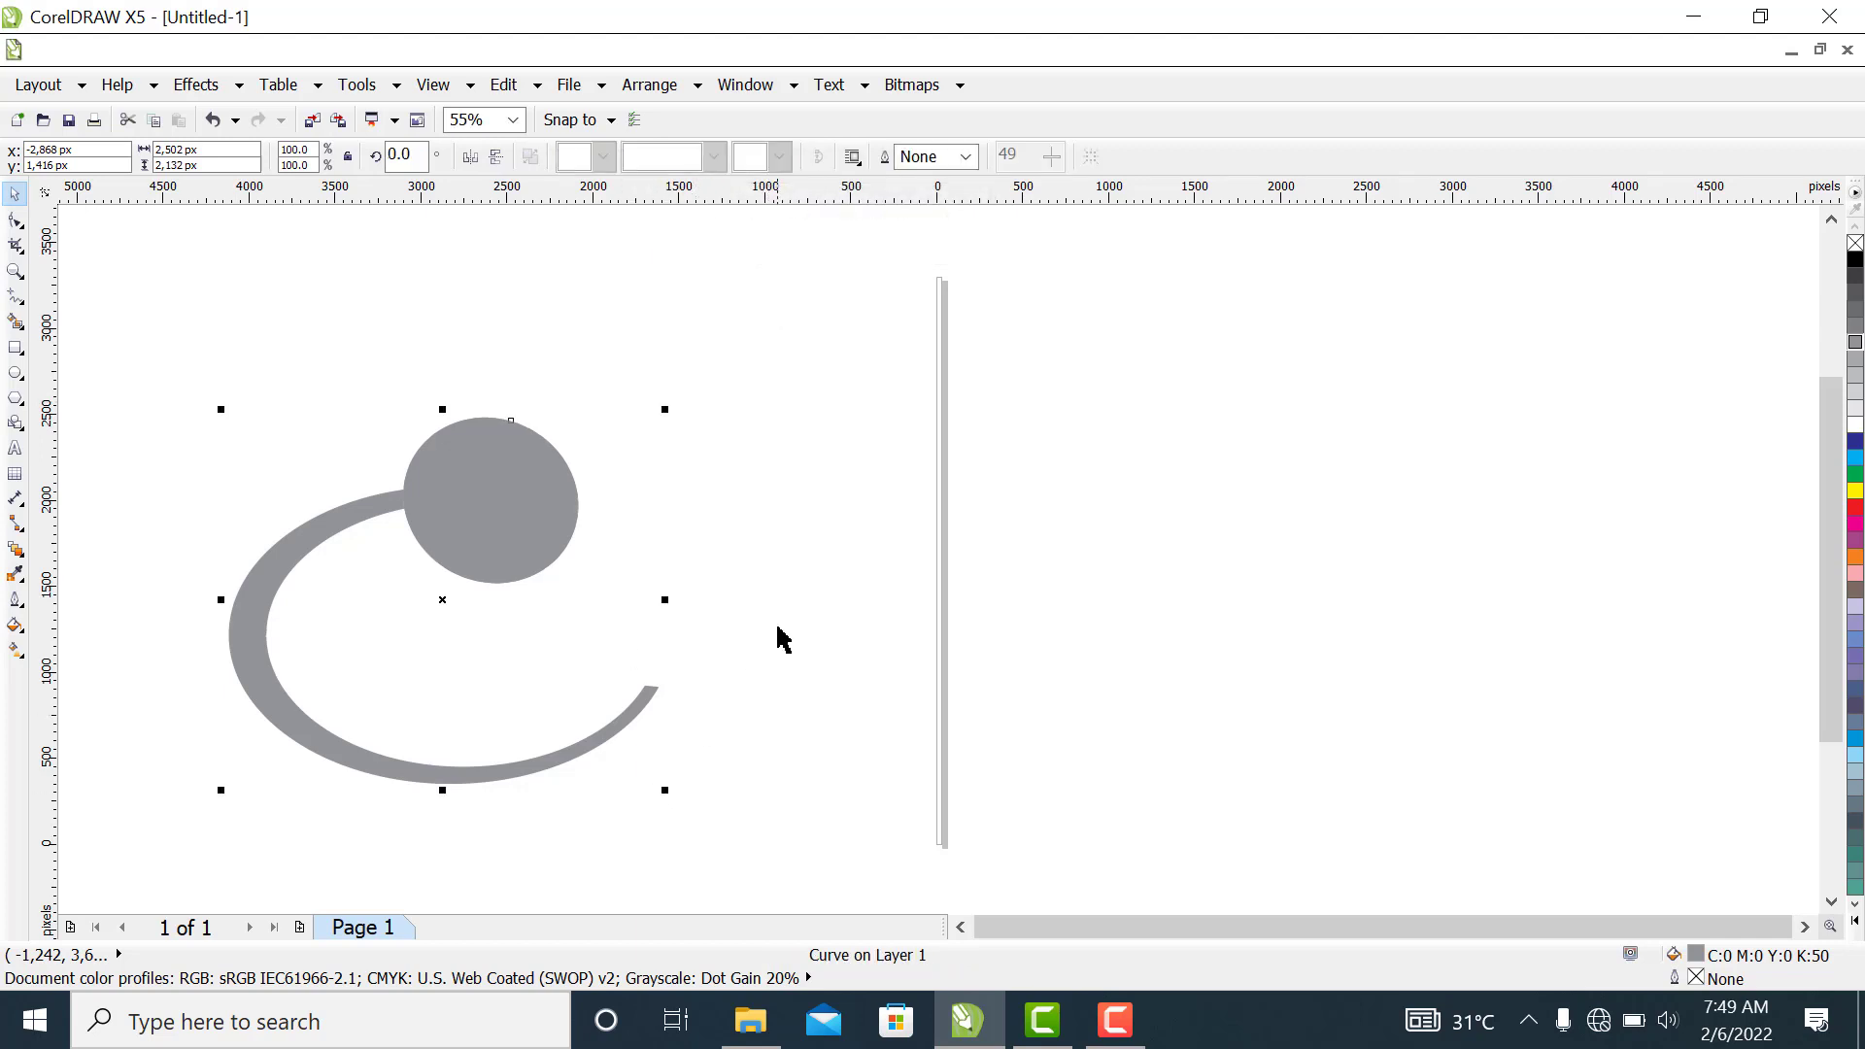
Move the welded shape up and right to about X -2,709 px, Y 1,664 px and rotate it to 350.2 degrees
click(512, 612)
drag(470, 533, 500, 489)
click(777, 500)
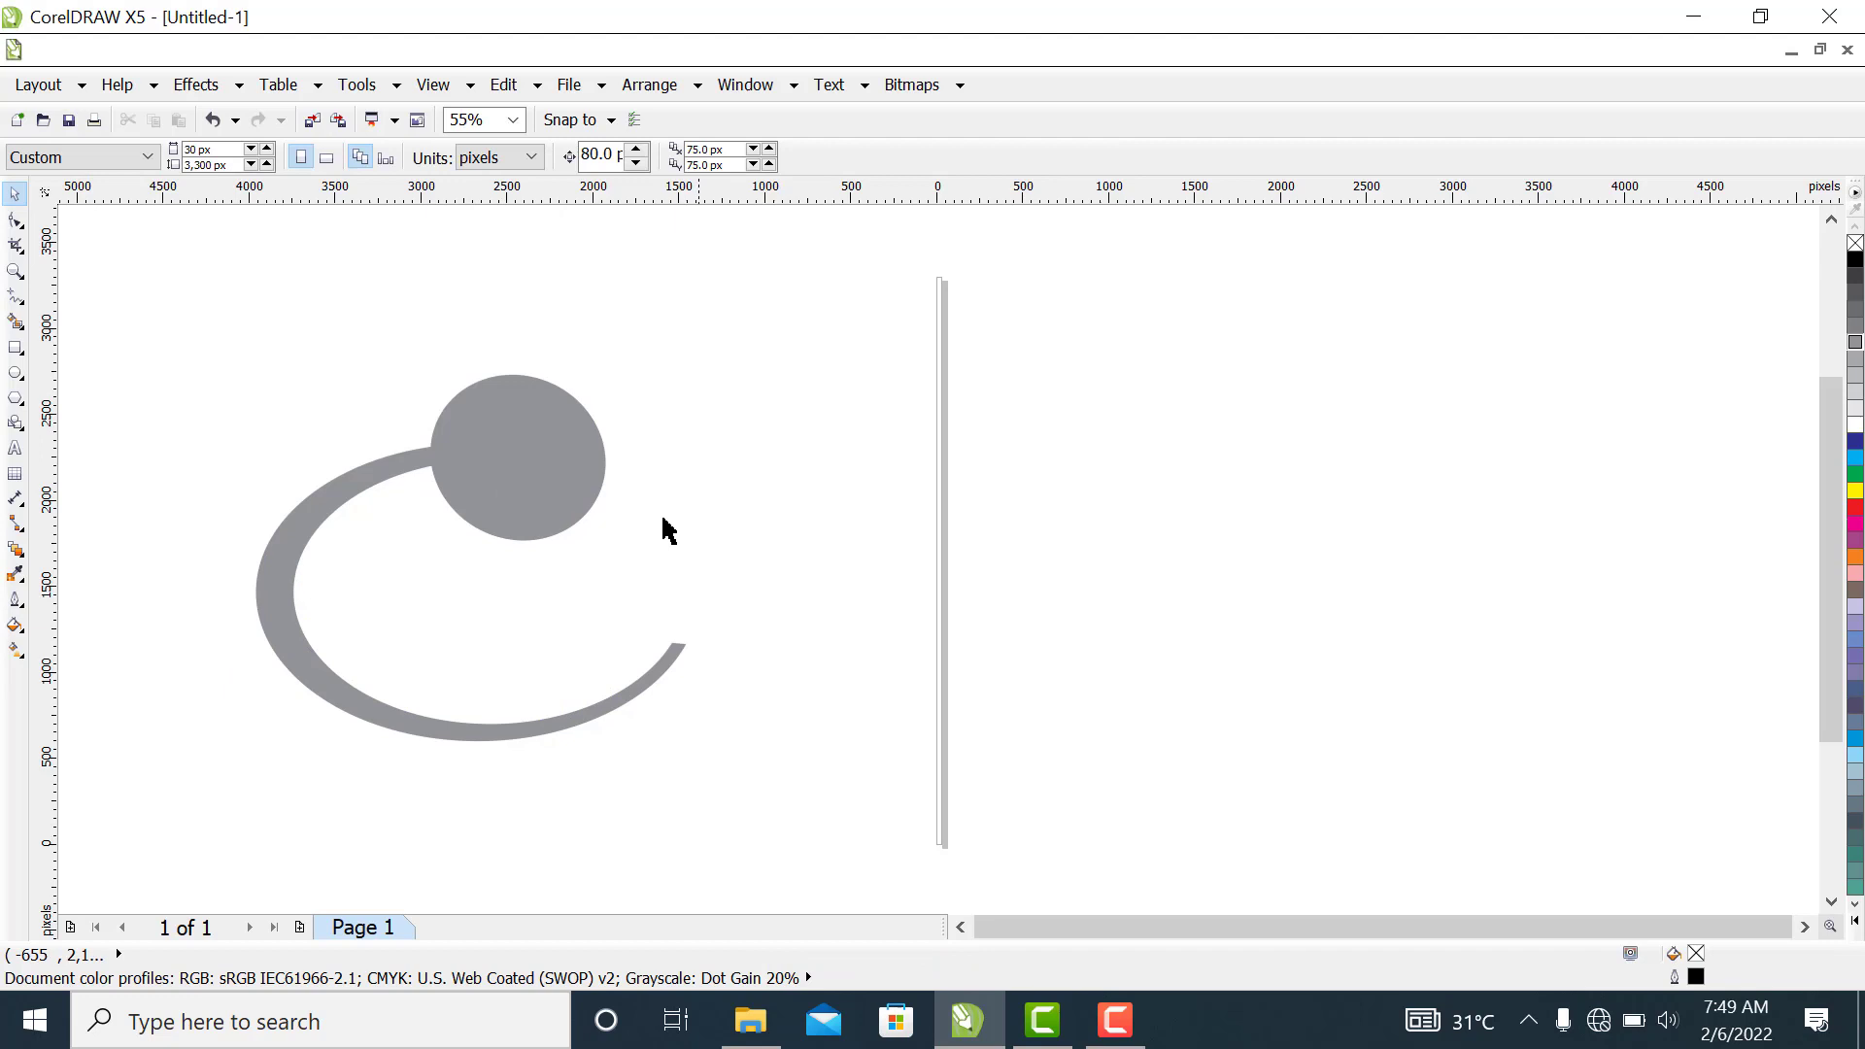
click(542, 479)
click(545, 472)
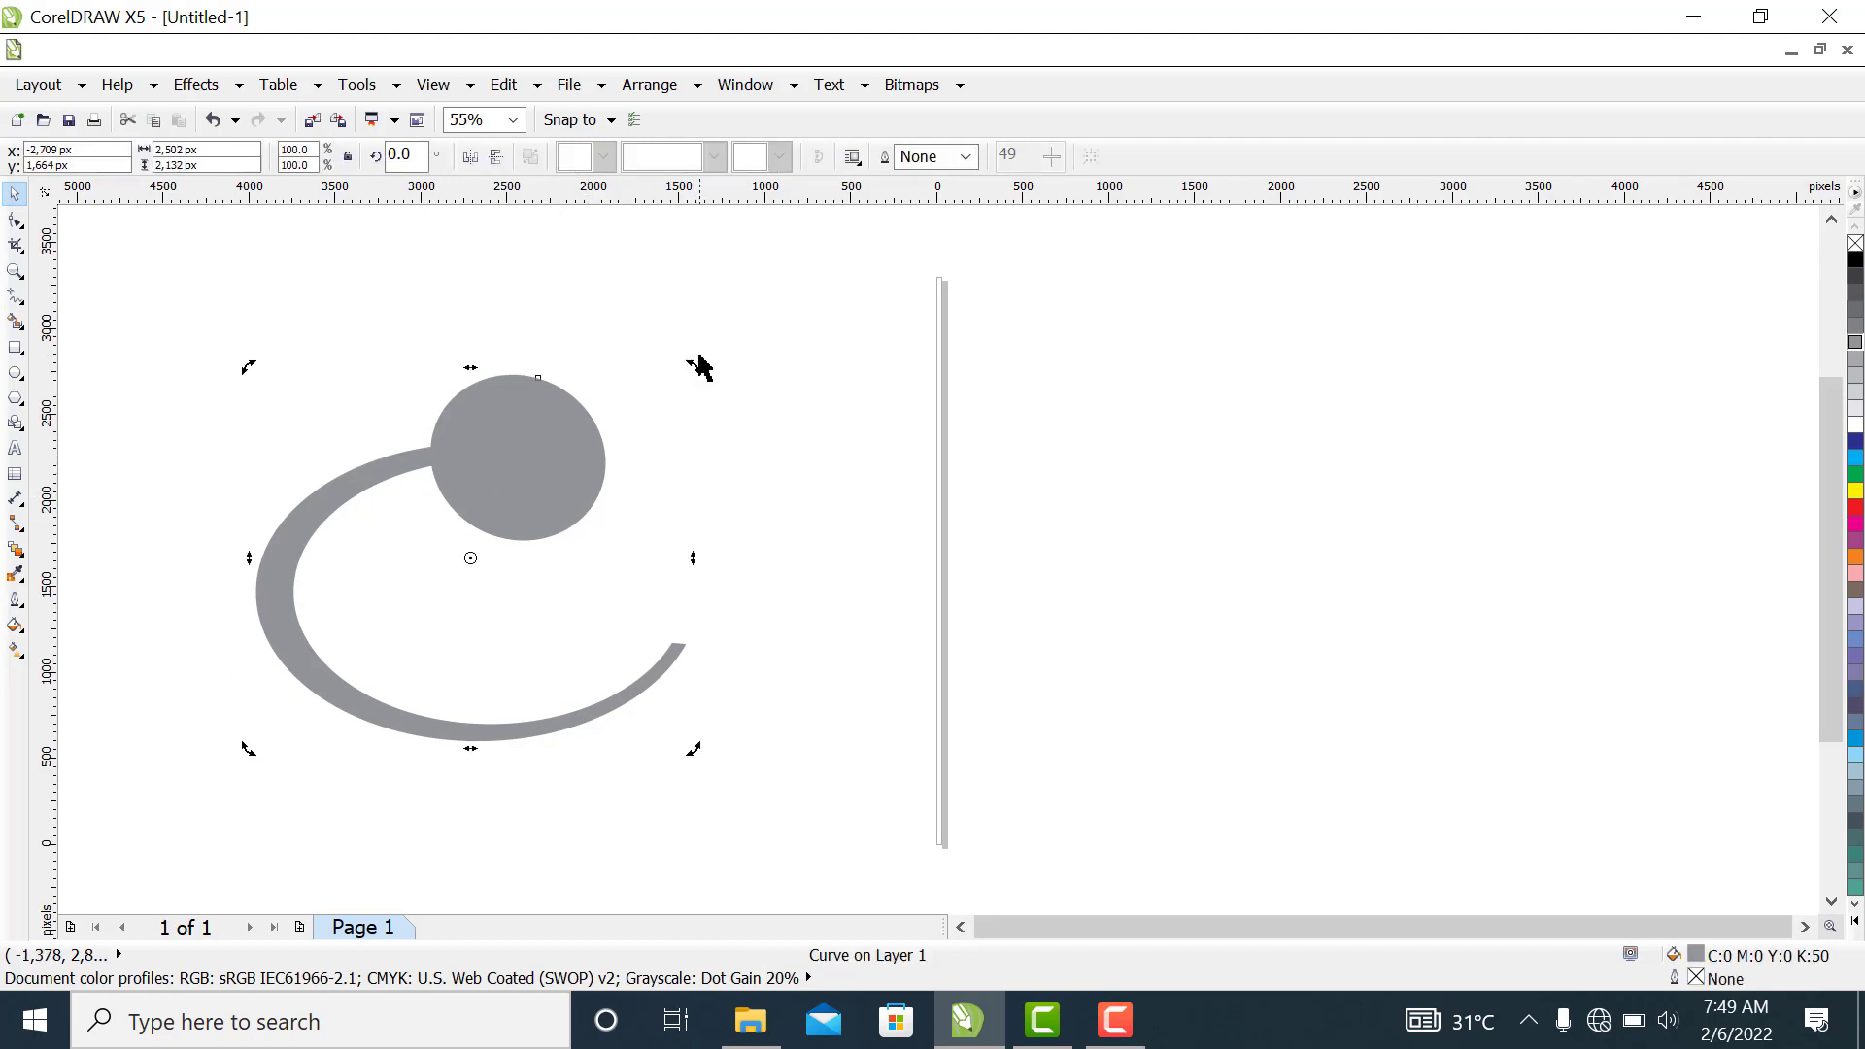
drag(696, 367, 724, 409)
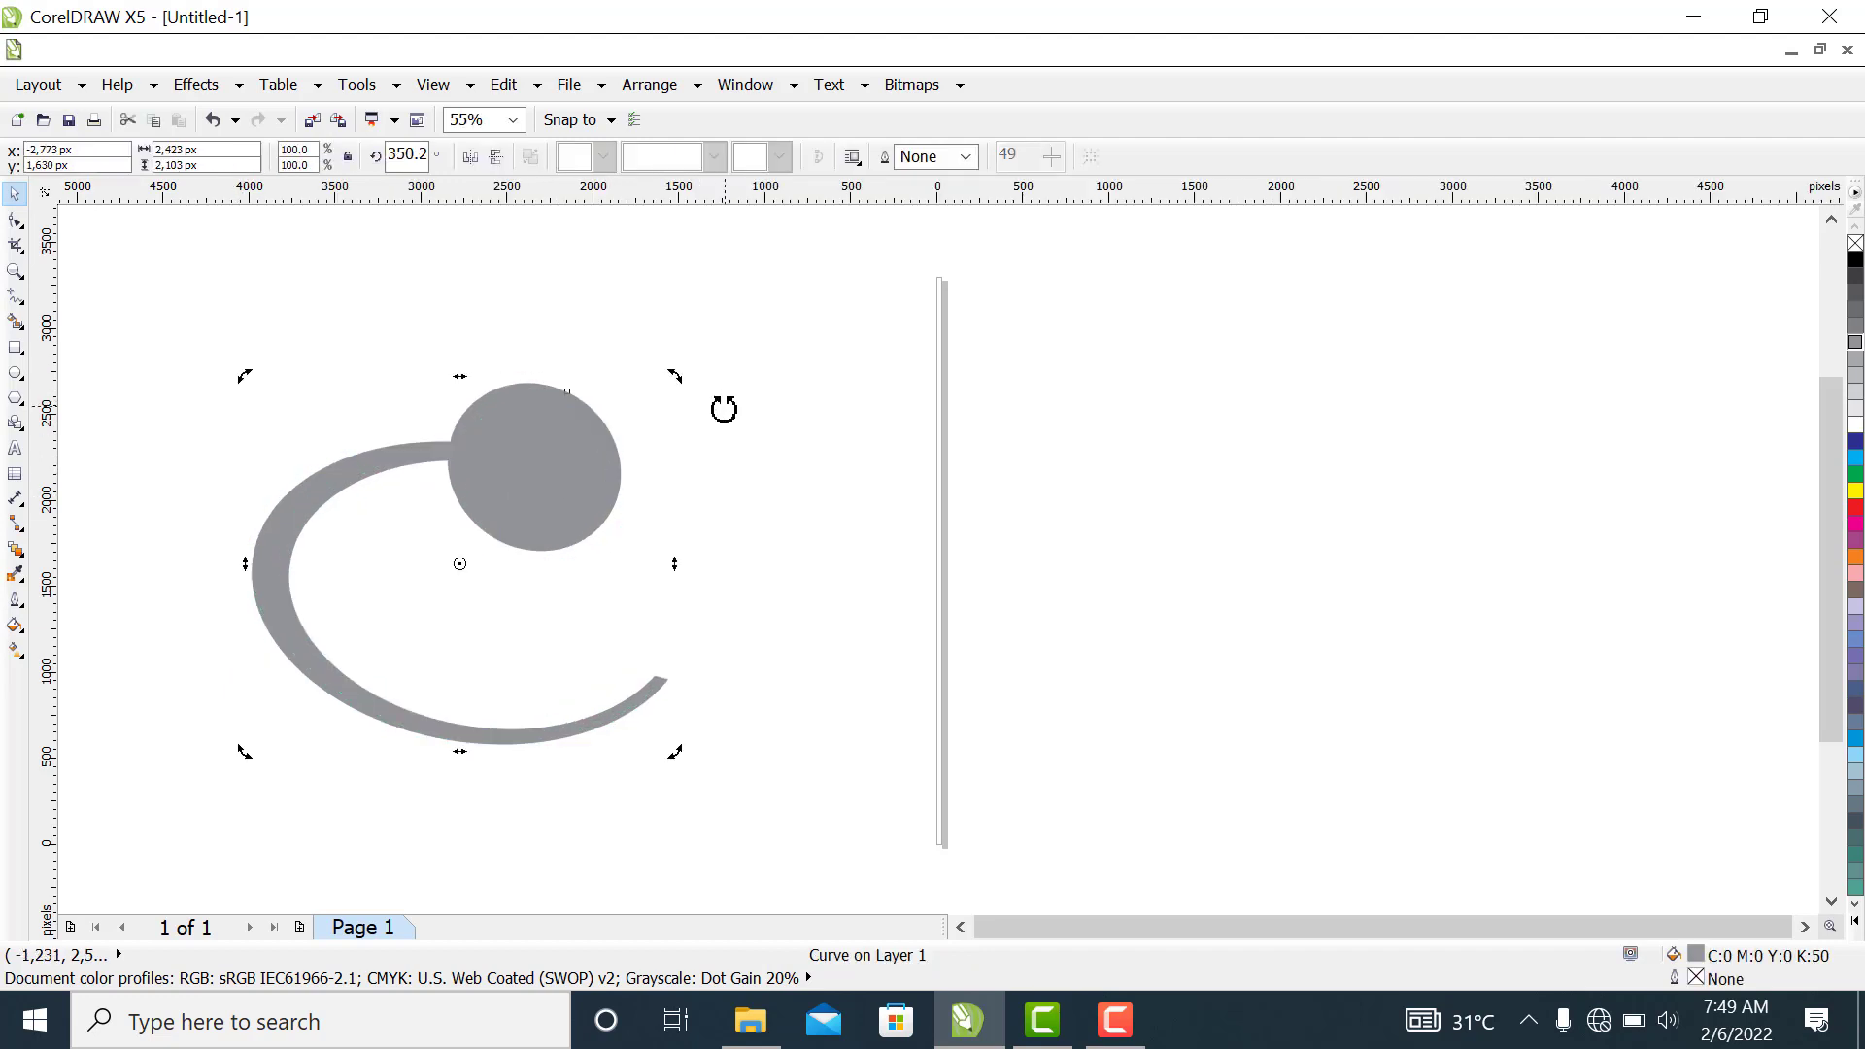
click(790, 590)
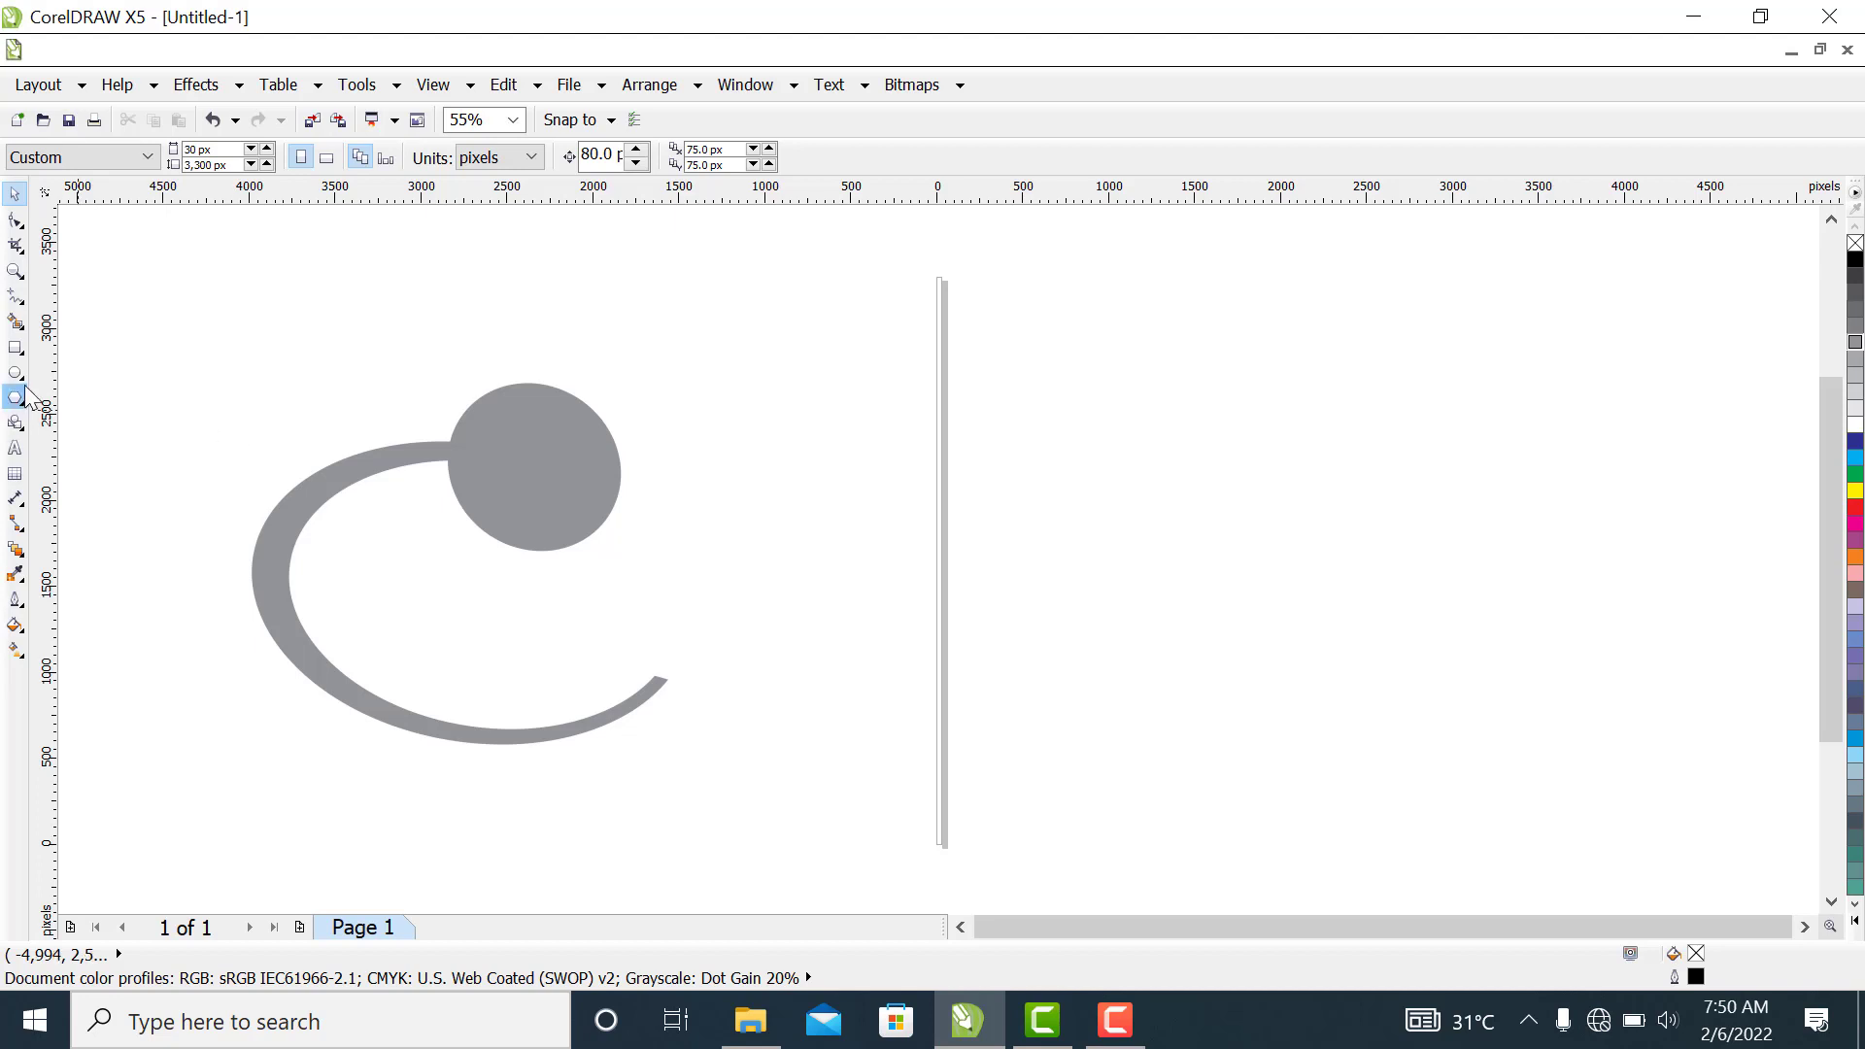
Draw a closed beak-like triangle about 1,184 px wide with the Freehand tool, from the circle's top out to the left and back inside the circle
click(14, 272)
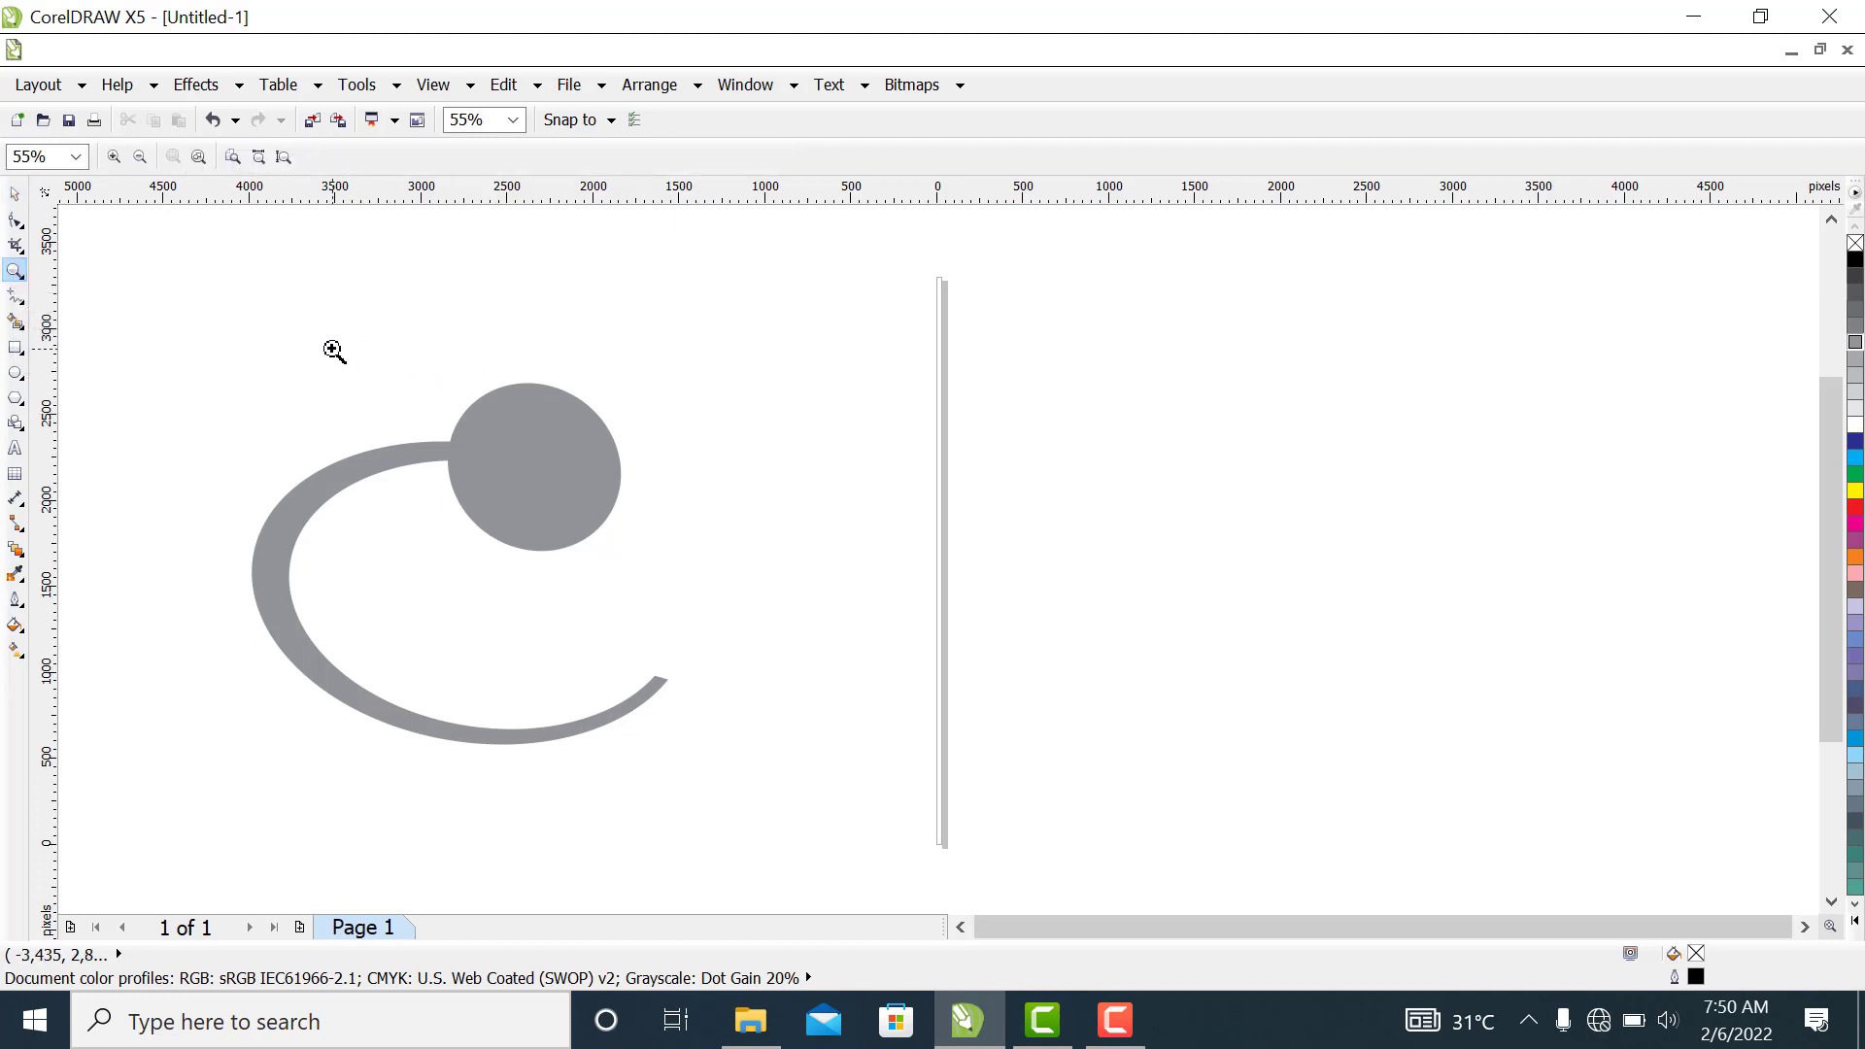
drag(331, 349, 762, 600)
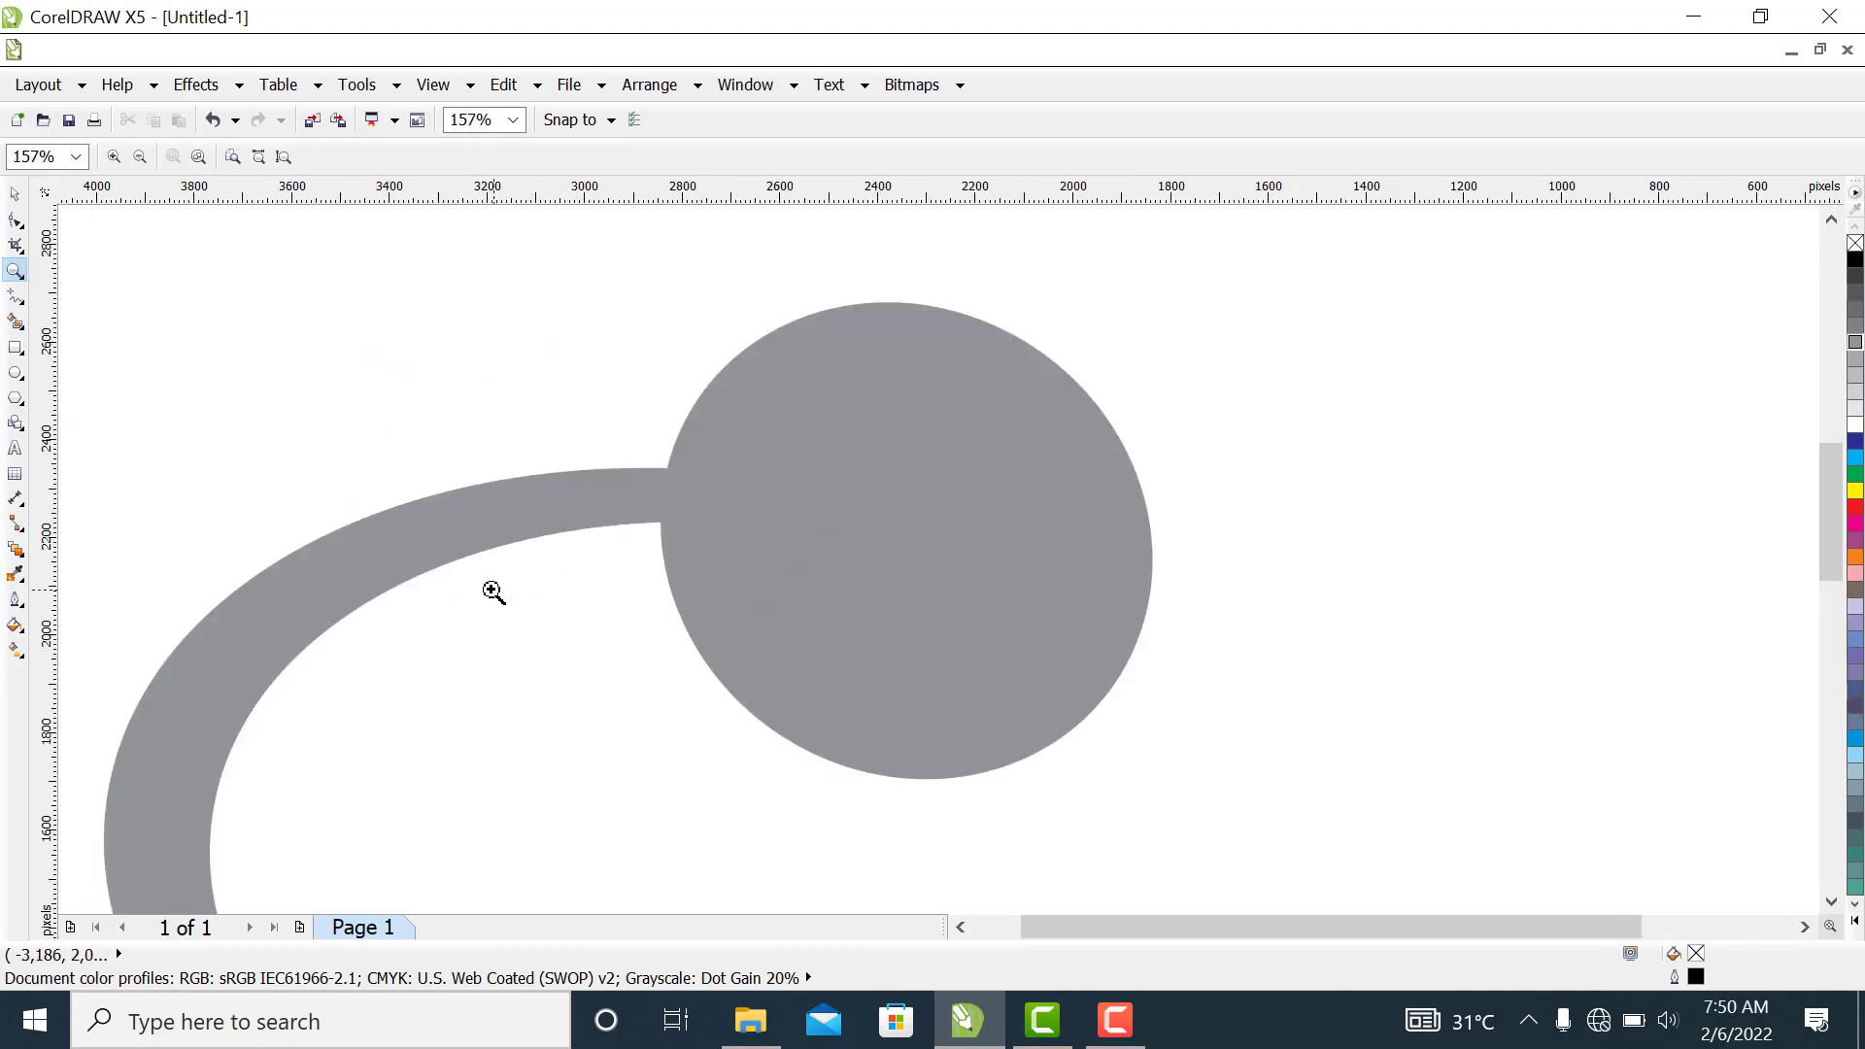
click(15, 297)
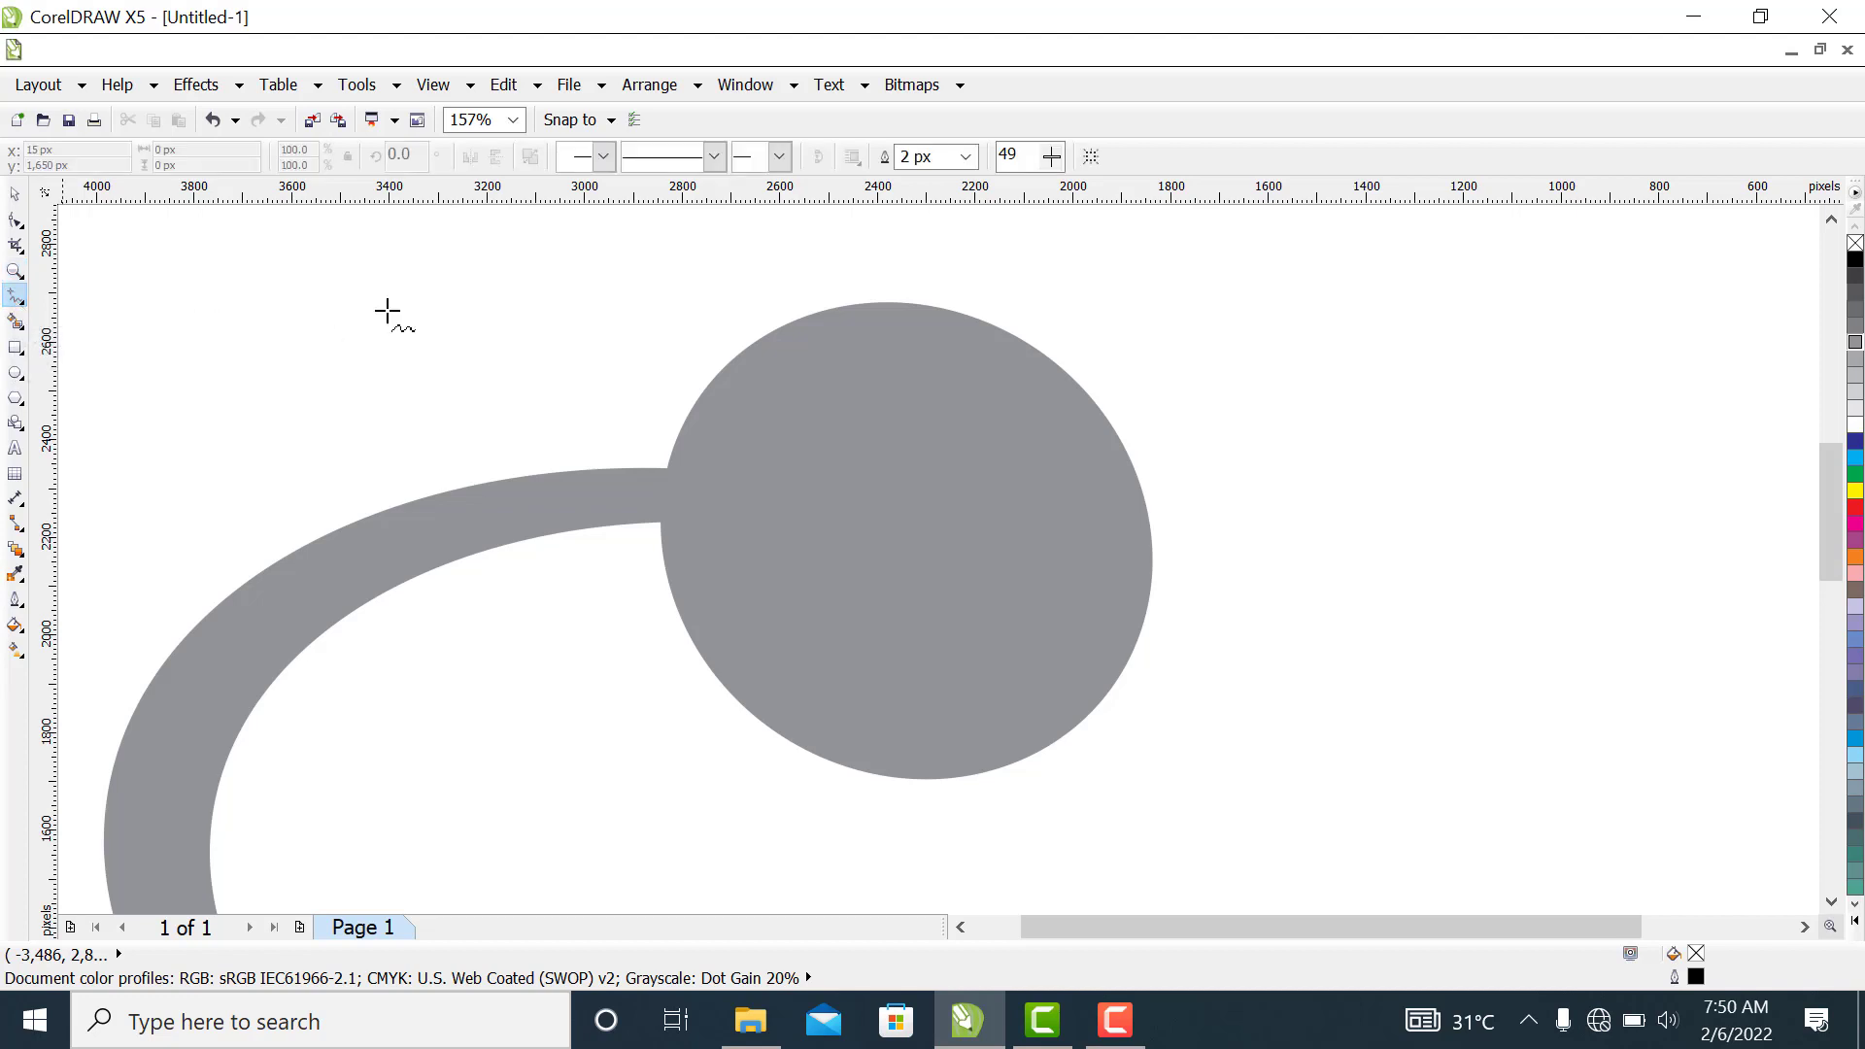
click(877, 303)
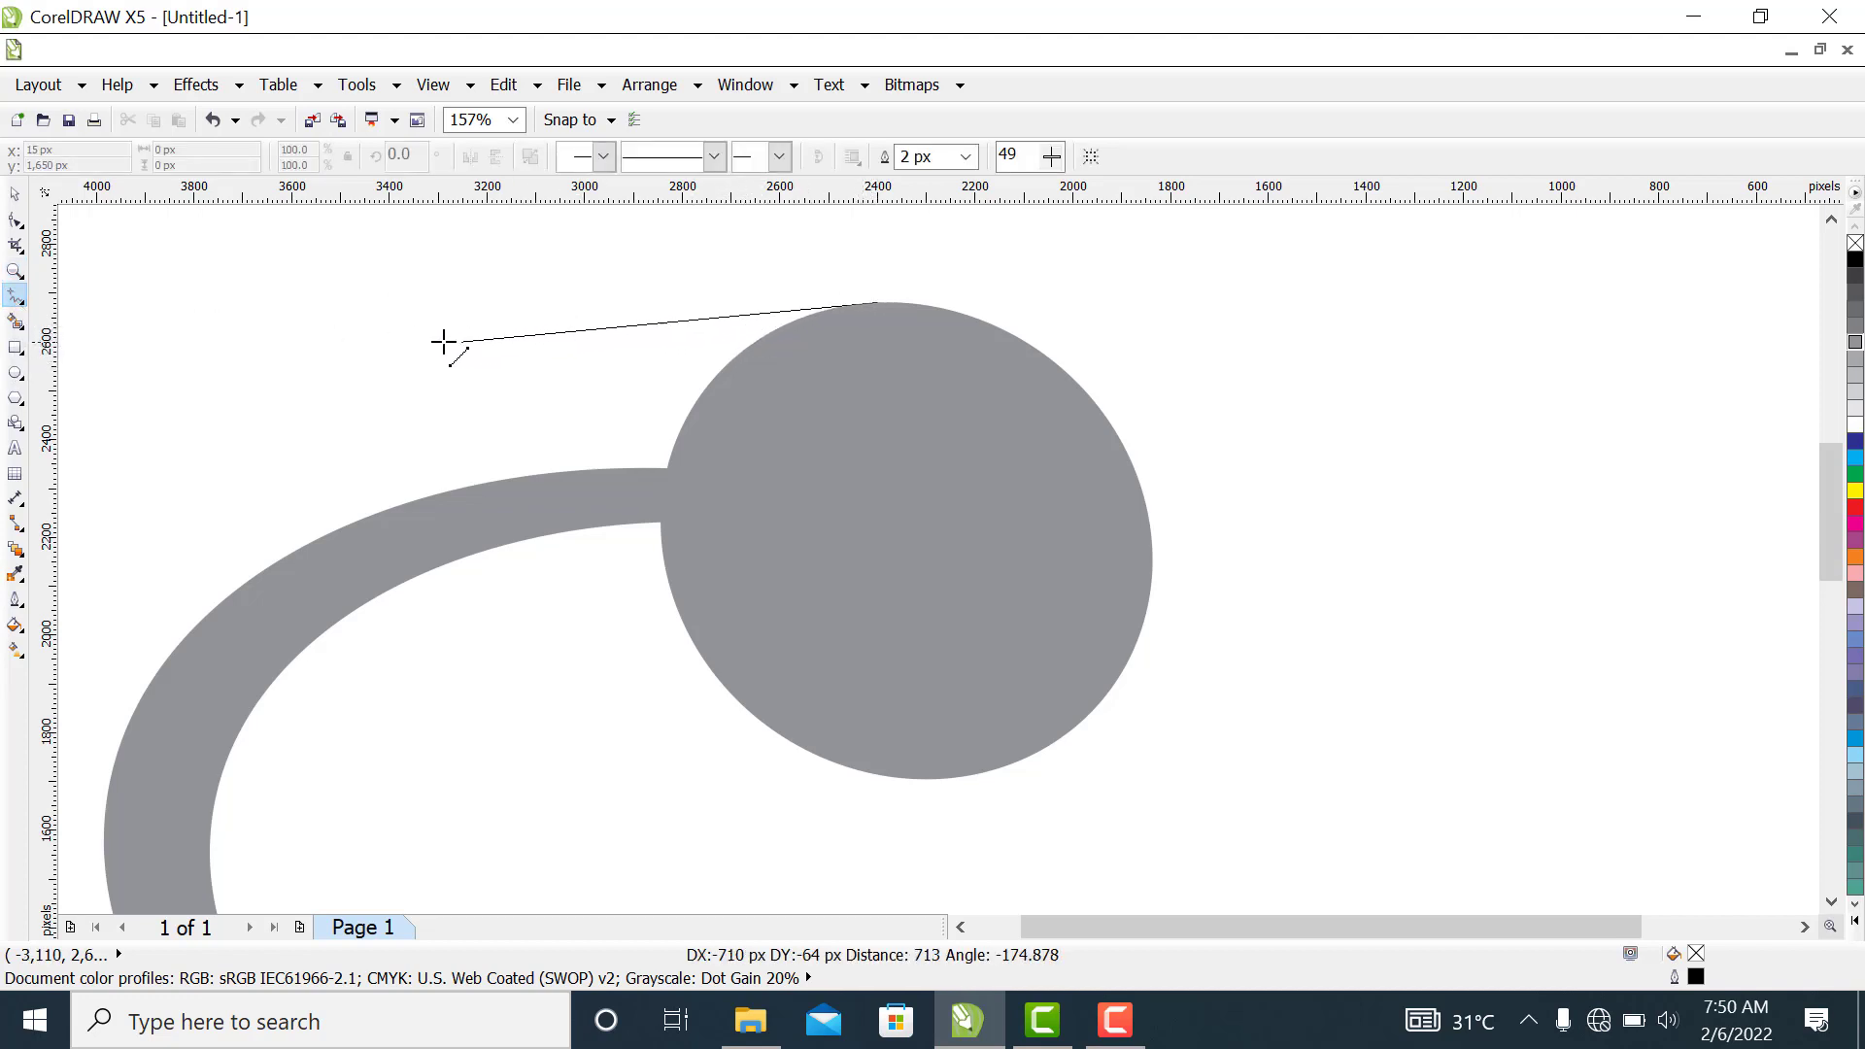
click(299, 366)
click(300, 366)
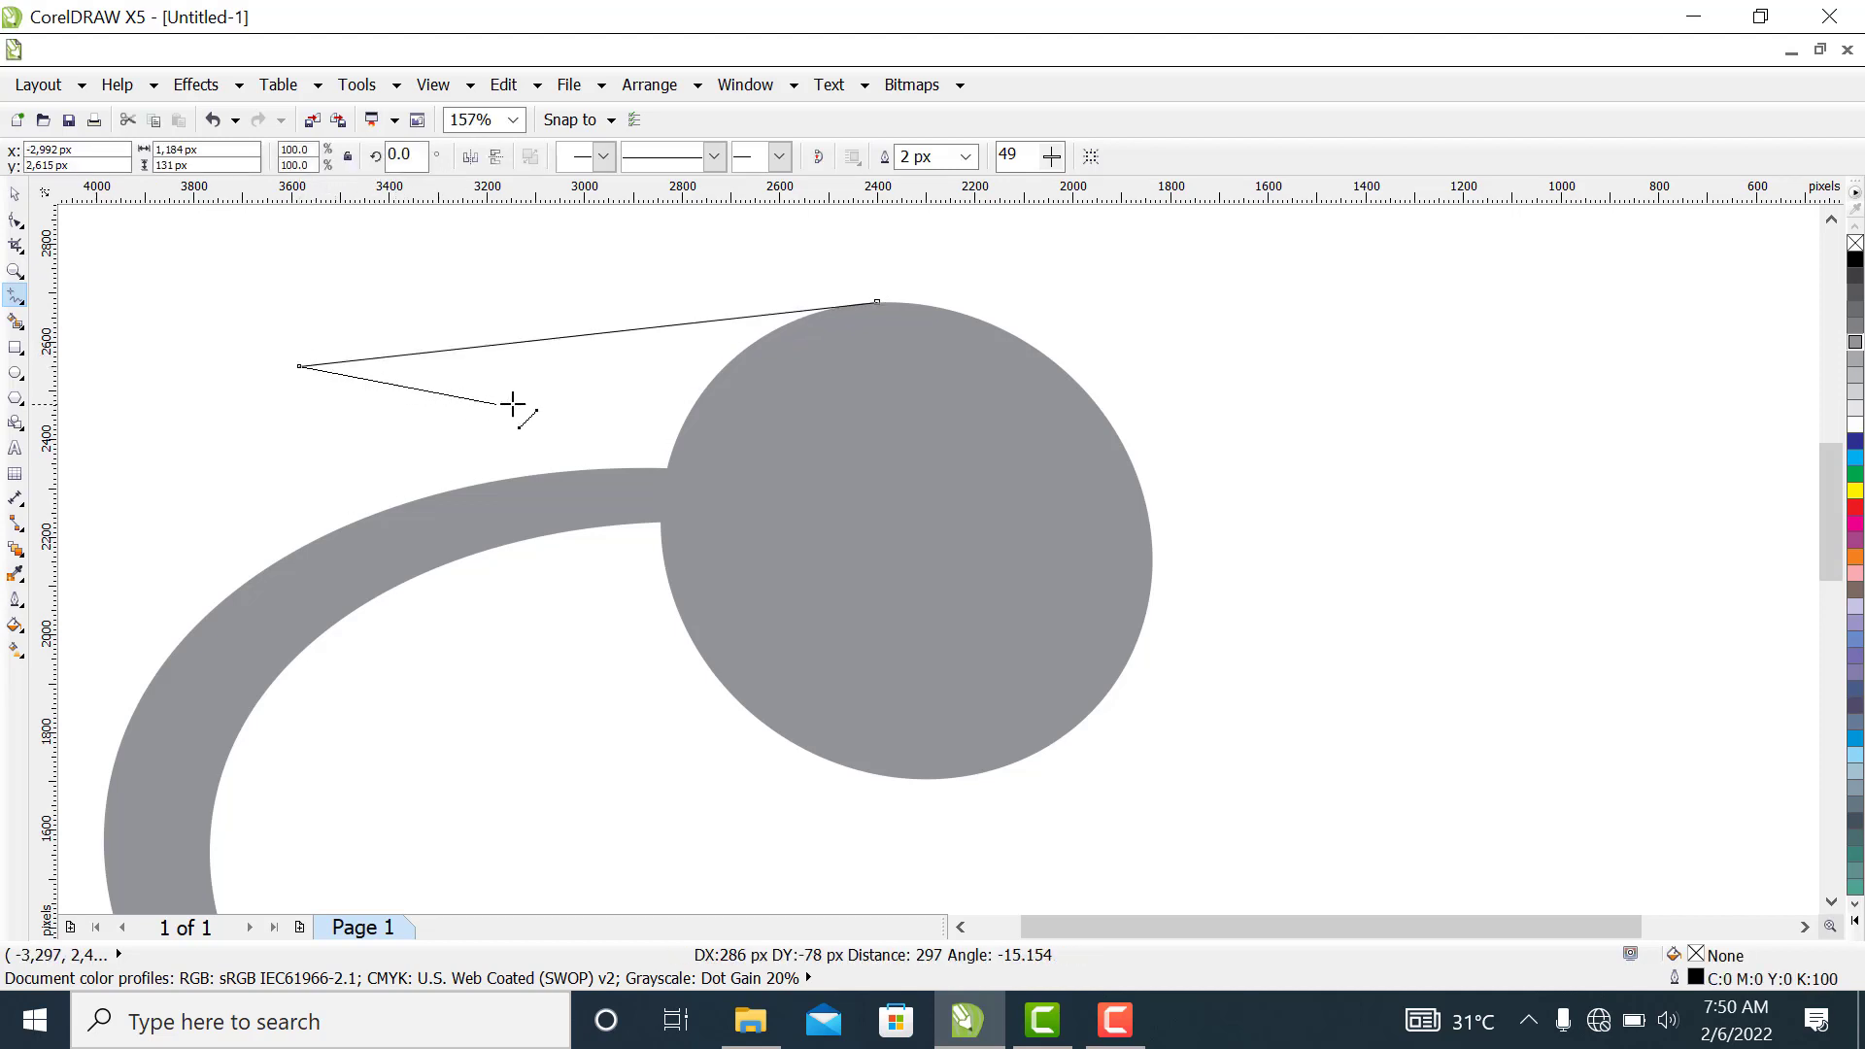
click(783, 412)
click(784, 413)
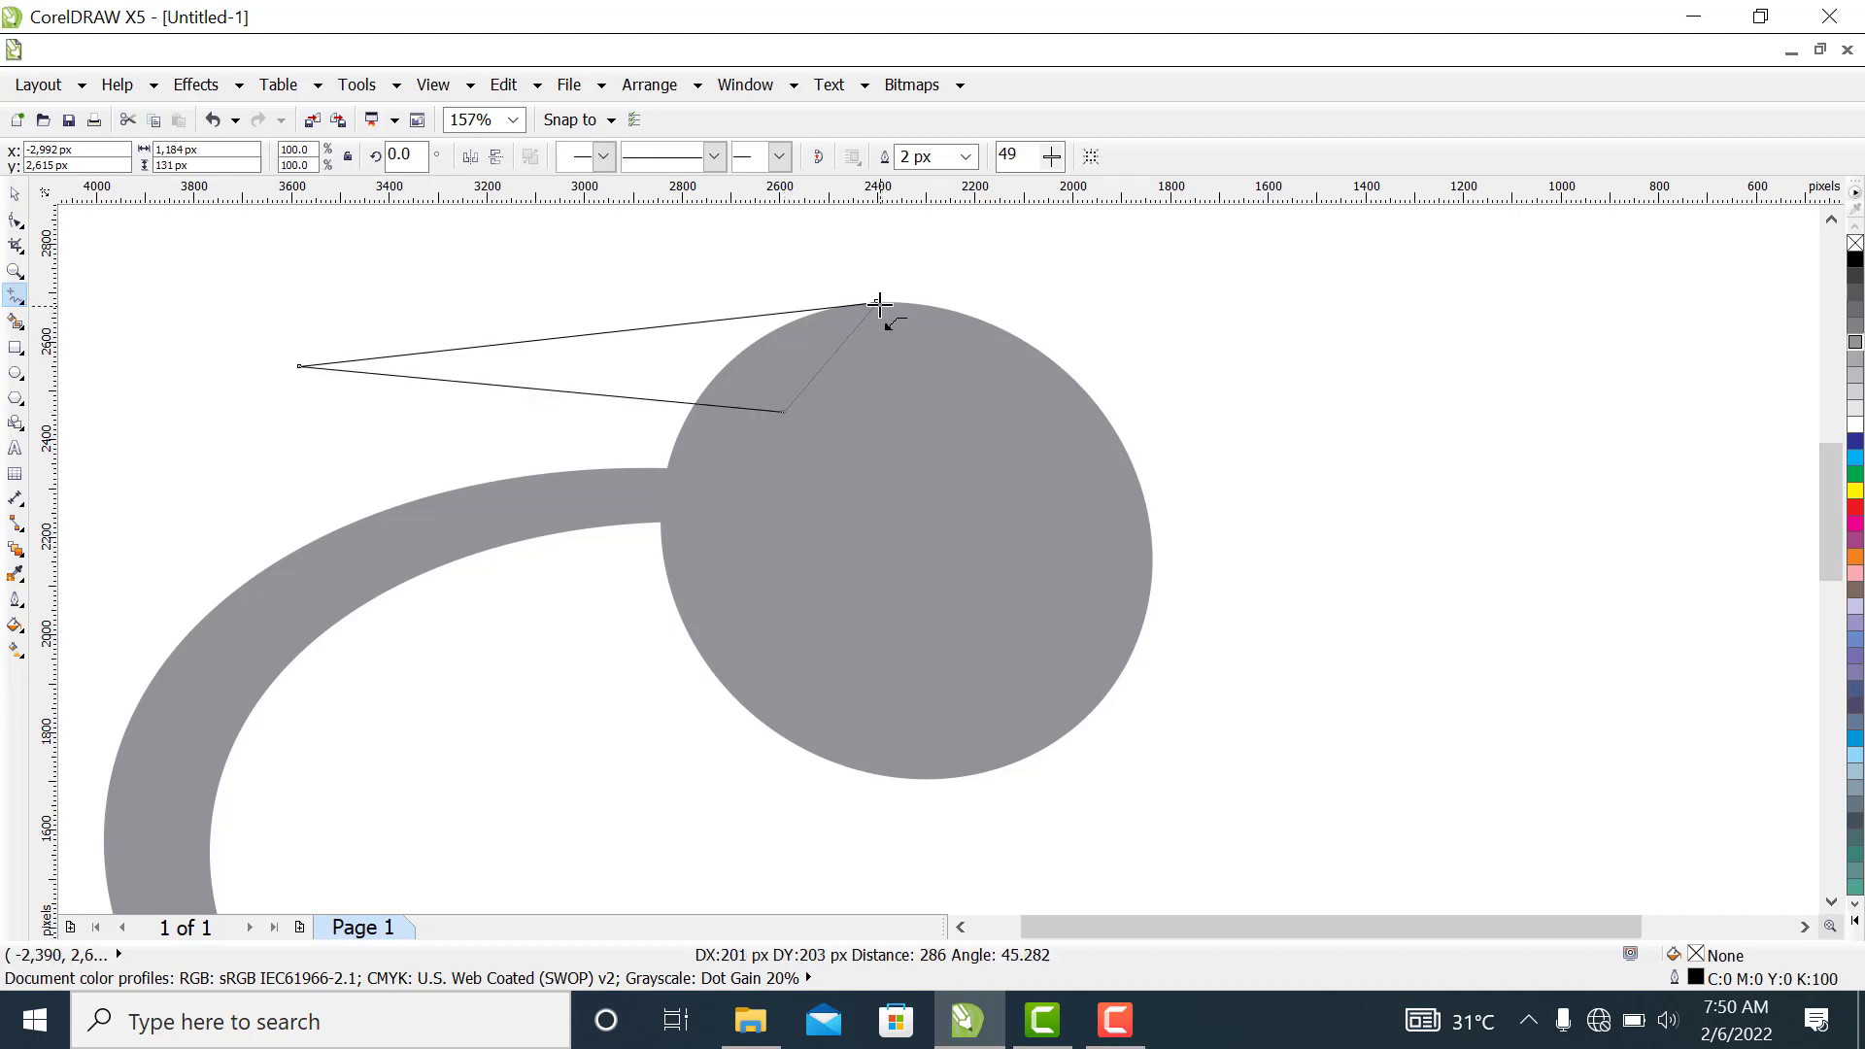
double_click(878, 302)
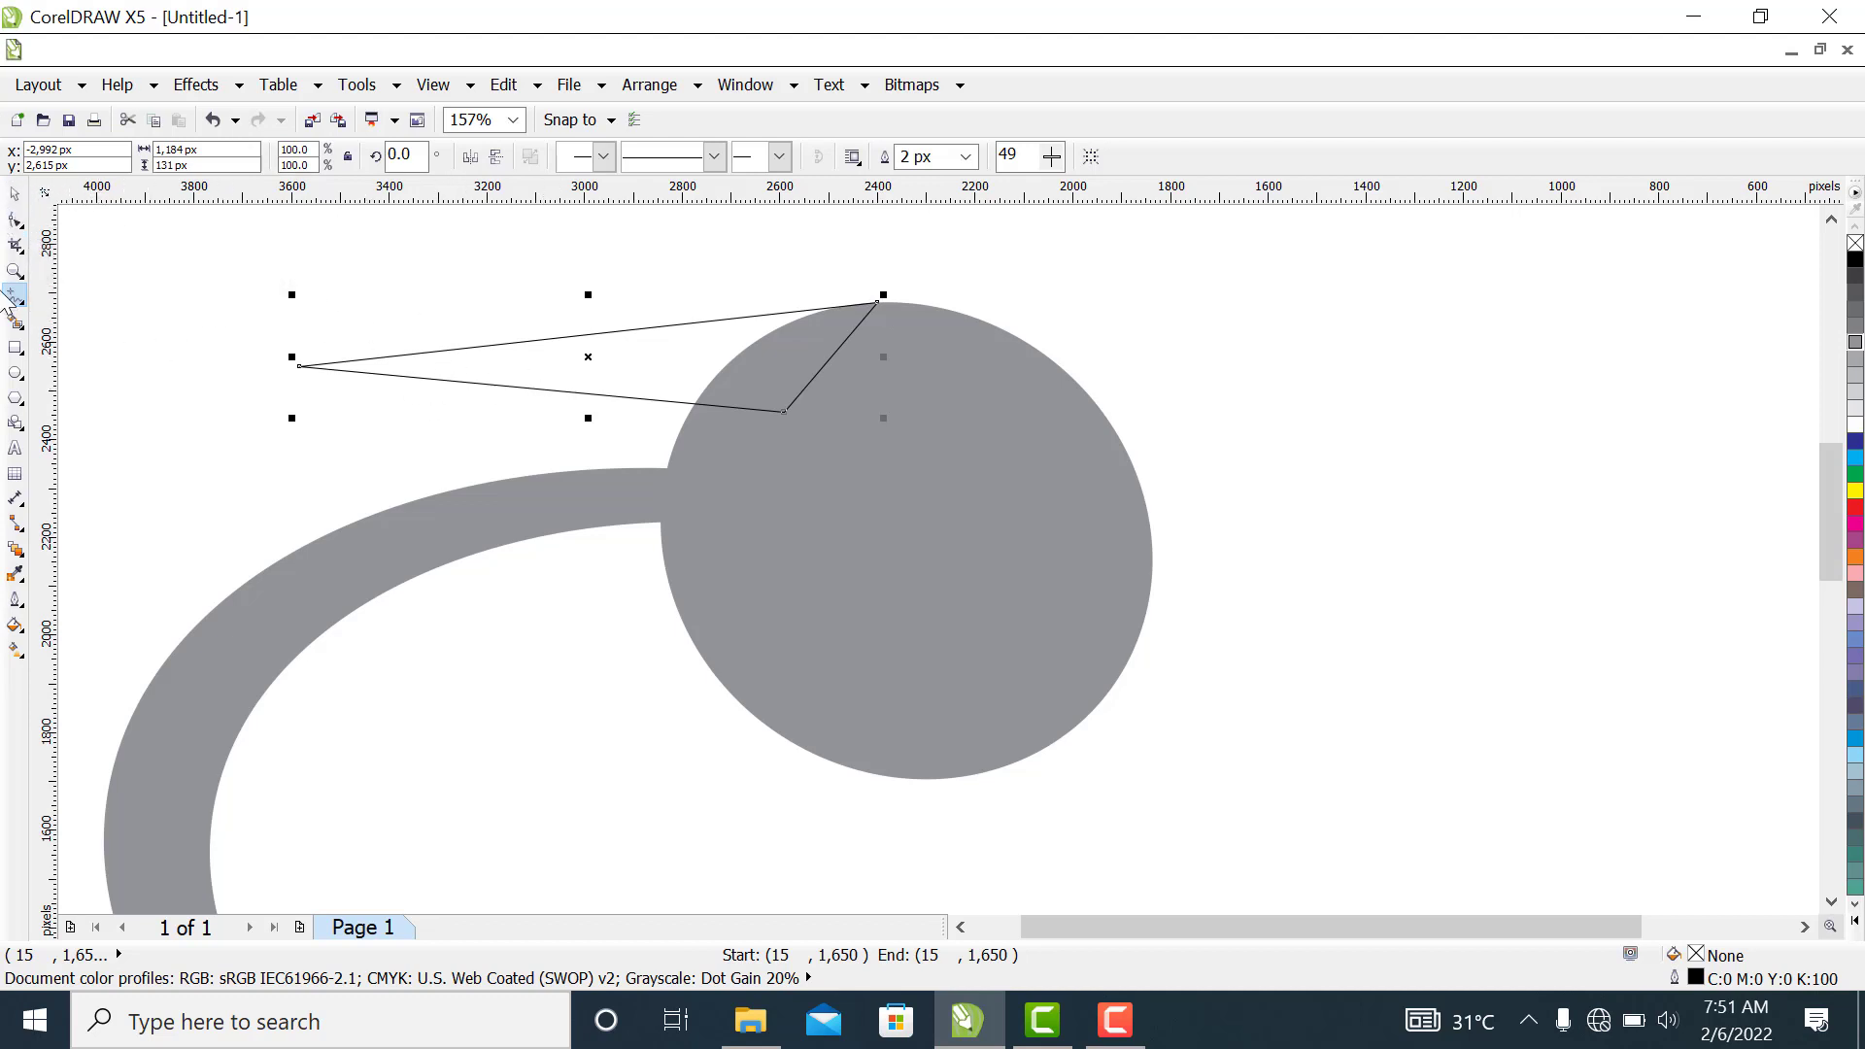
Convert the triangle's sides to curves and bend its upper and lower long edges slightly upward
click(18, 222)
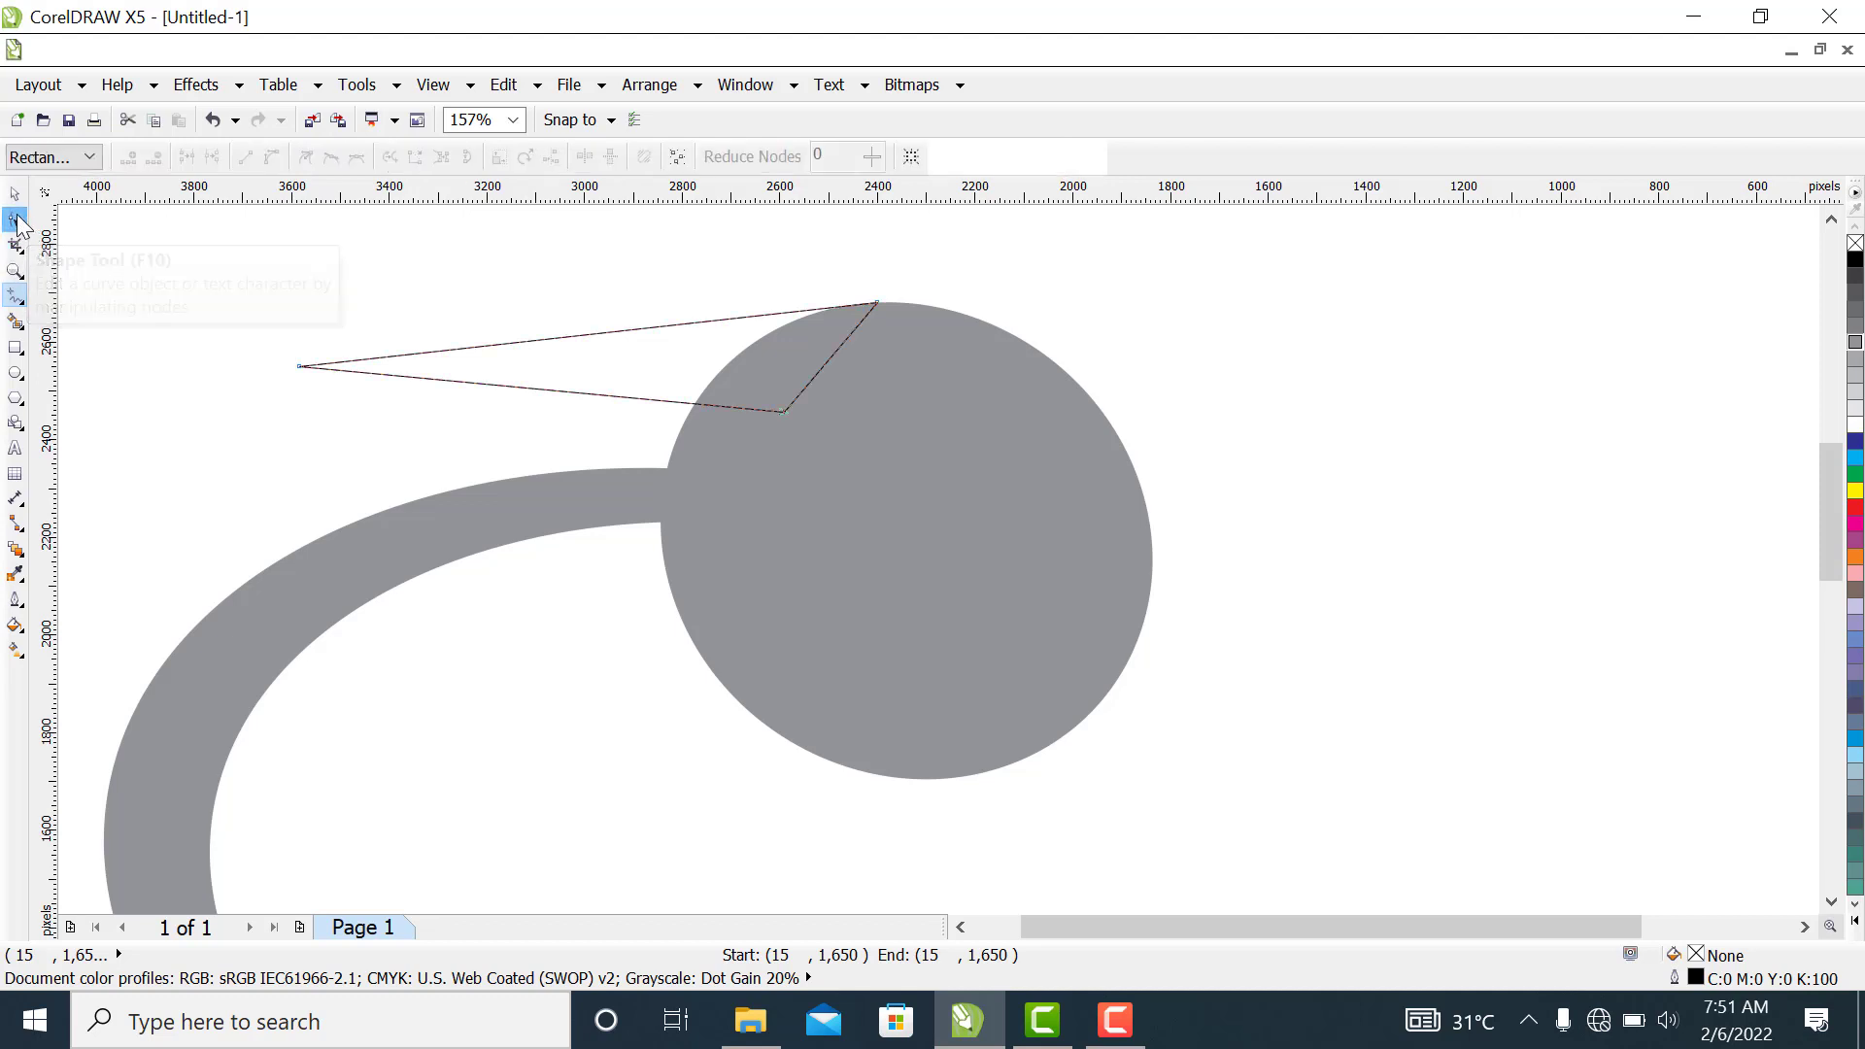
drag(244, 323, 982, 433)
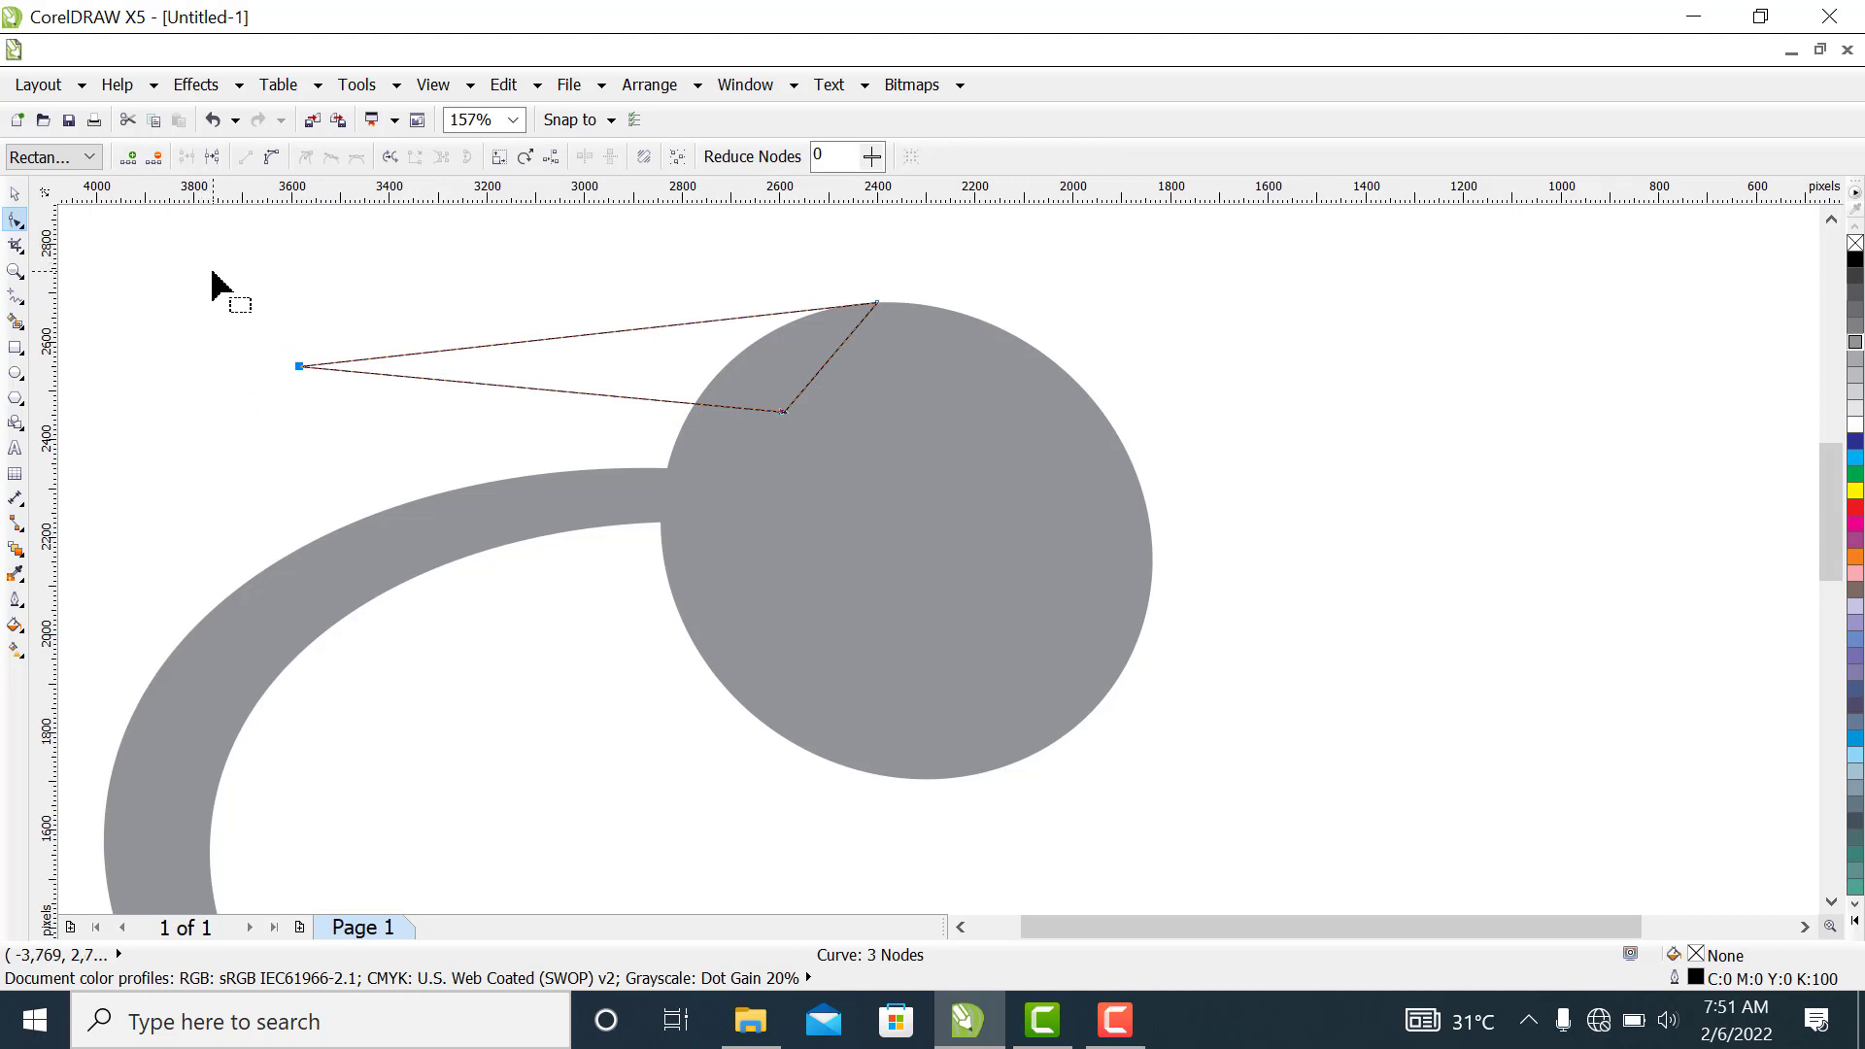
drag(214, 281, 917, 455)
click(268, 160)
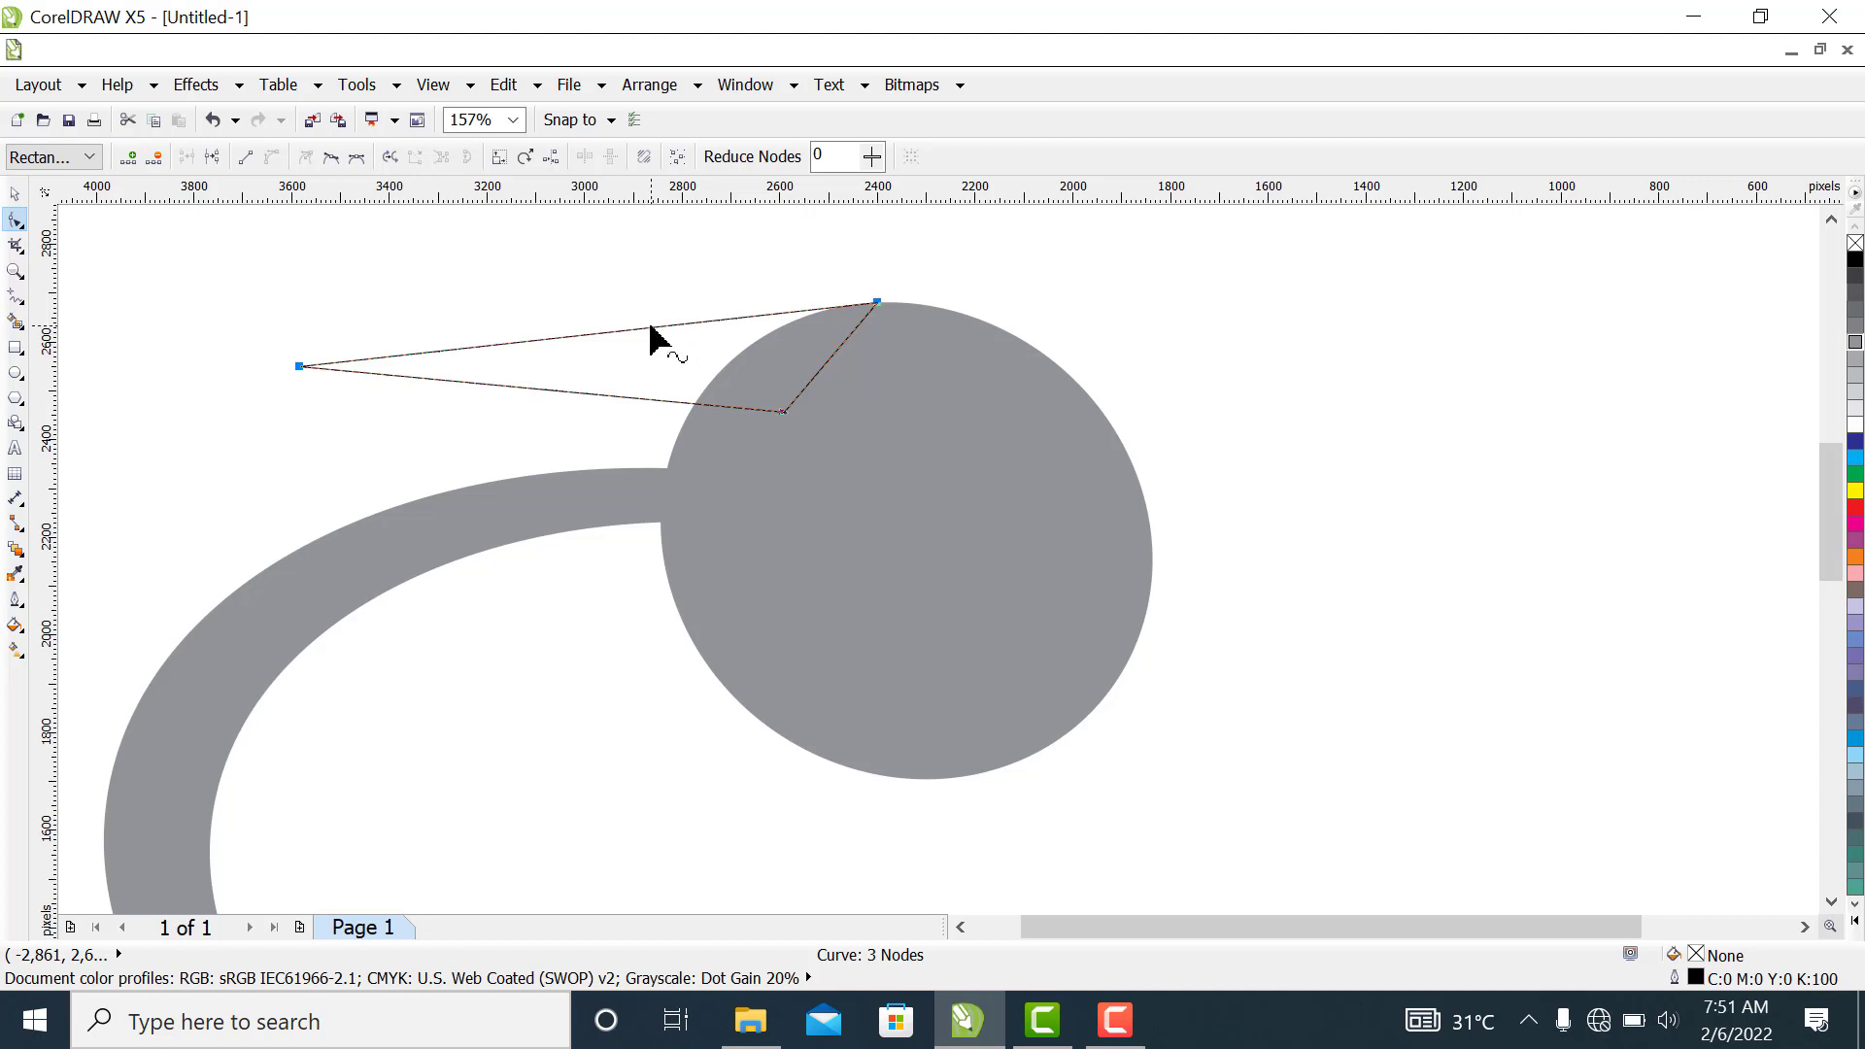
drag(650, 328, 647, 322)
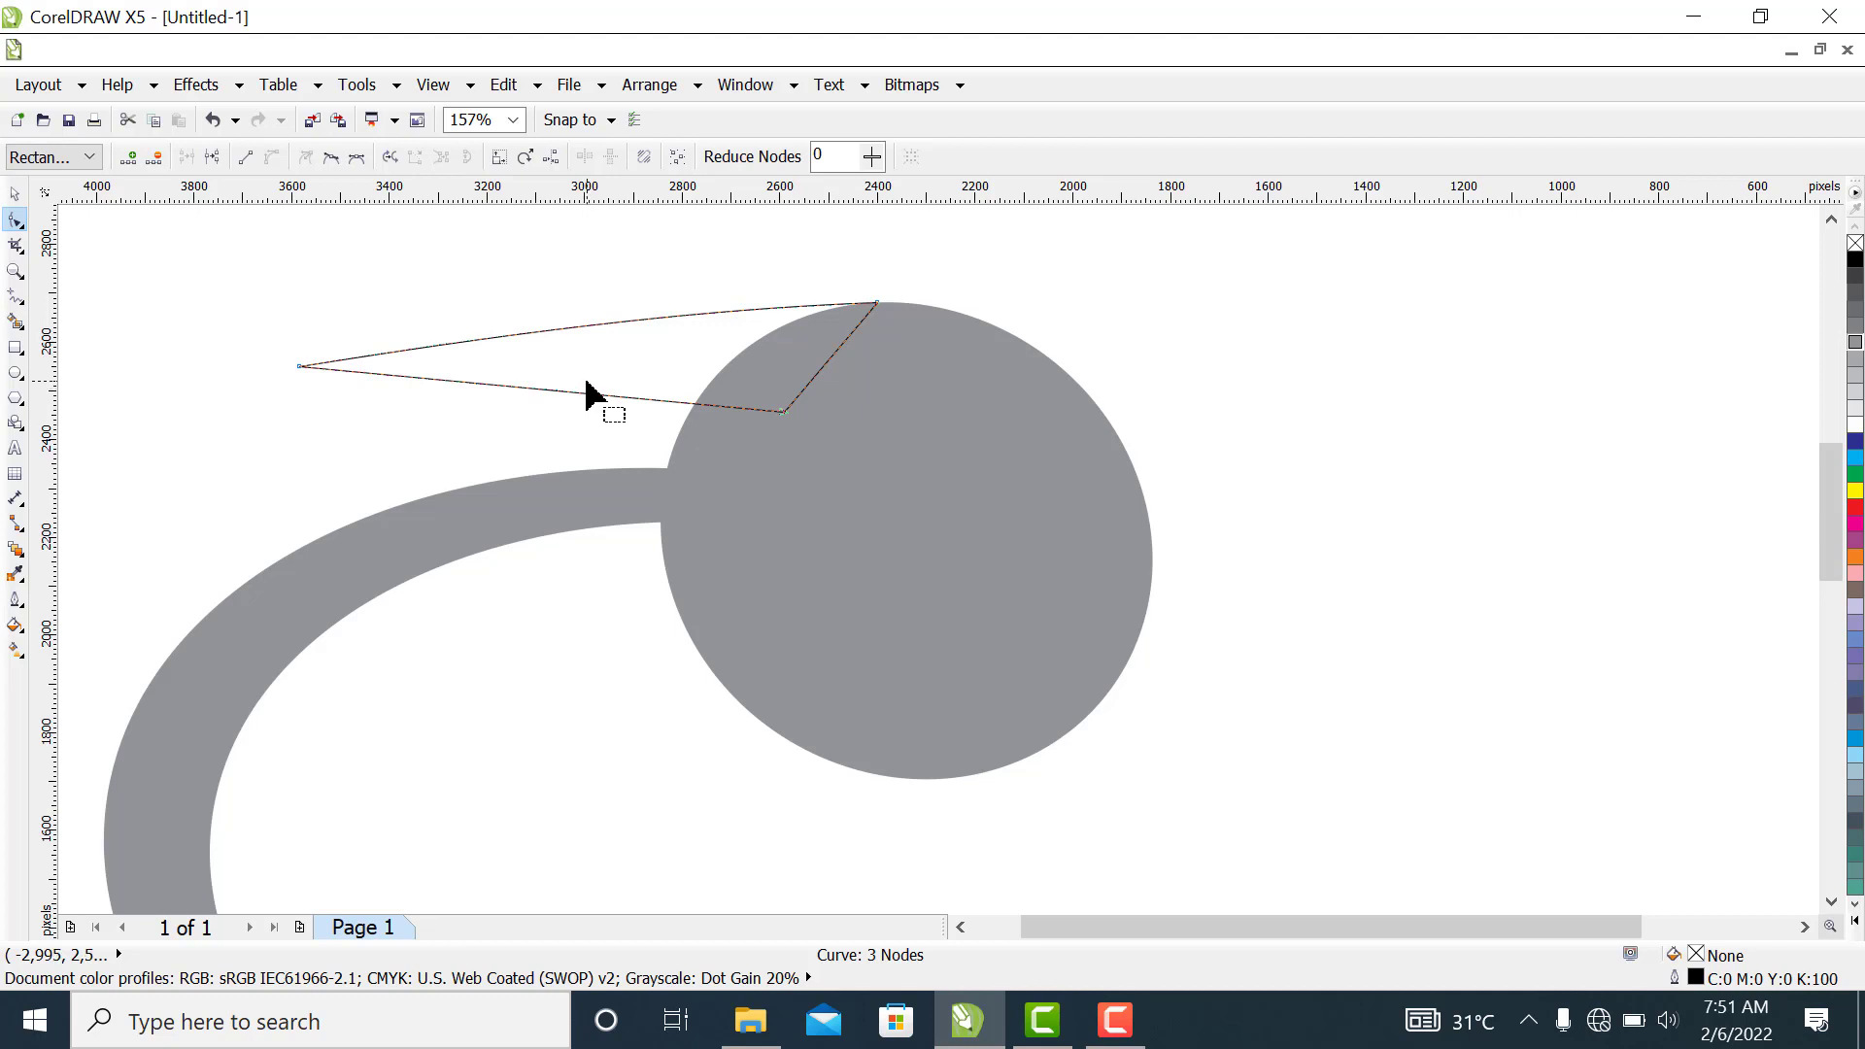
drag(585, 393, 579, 374)
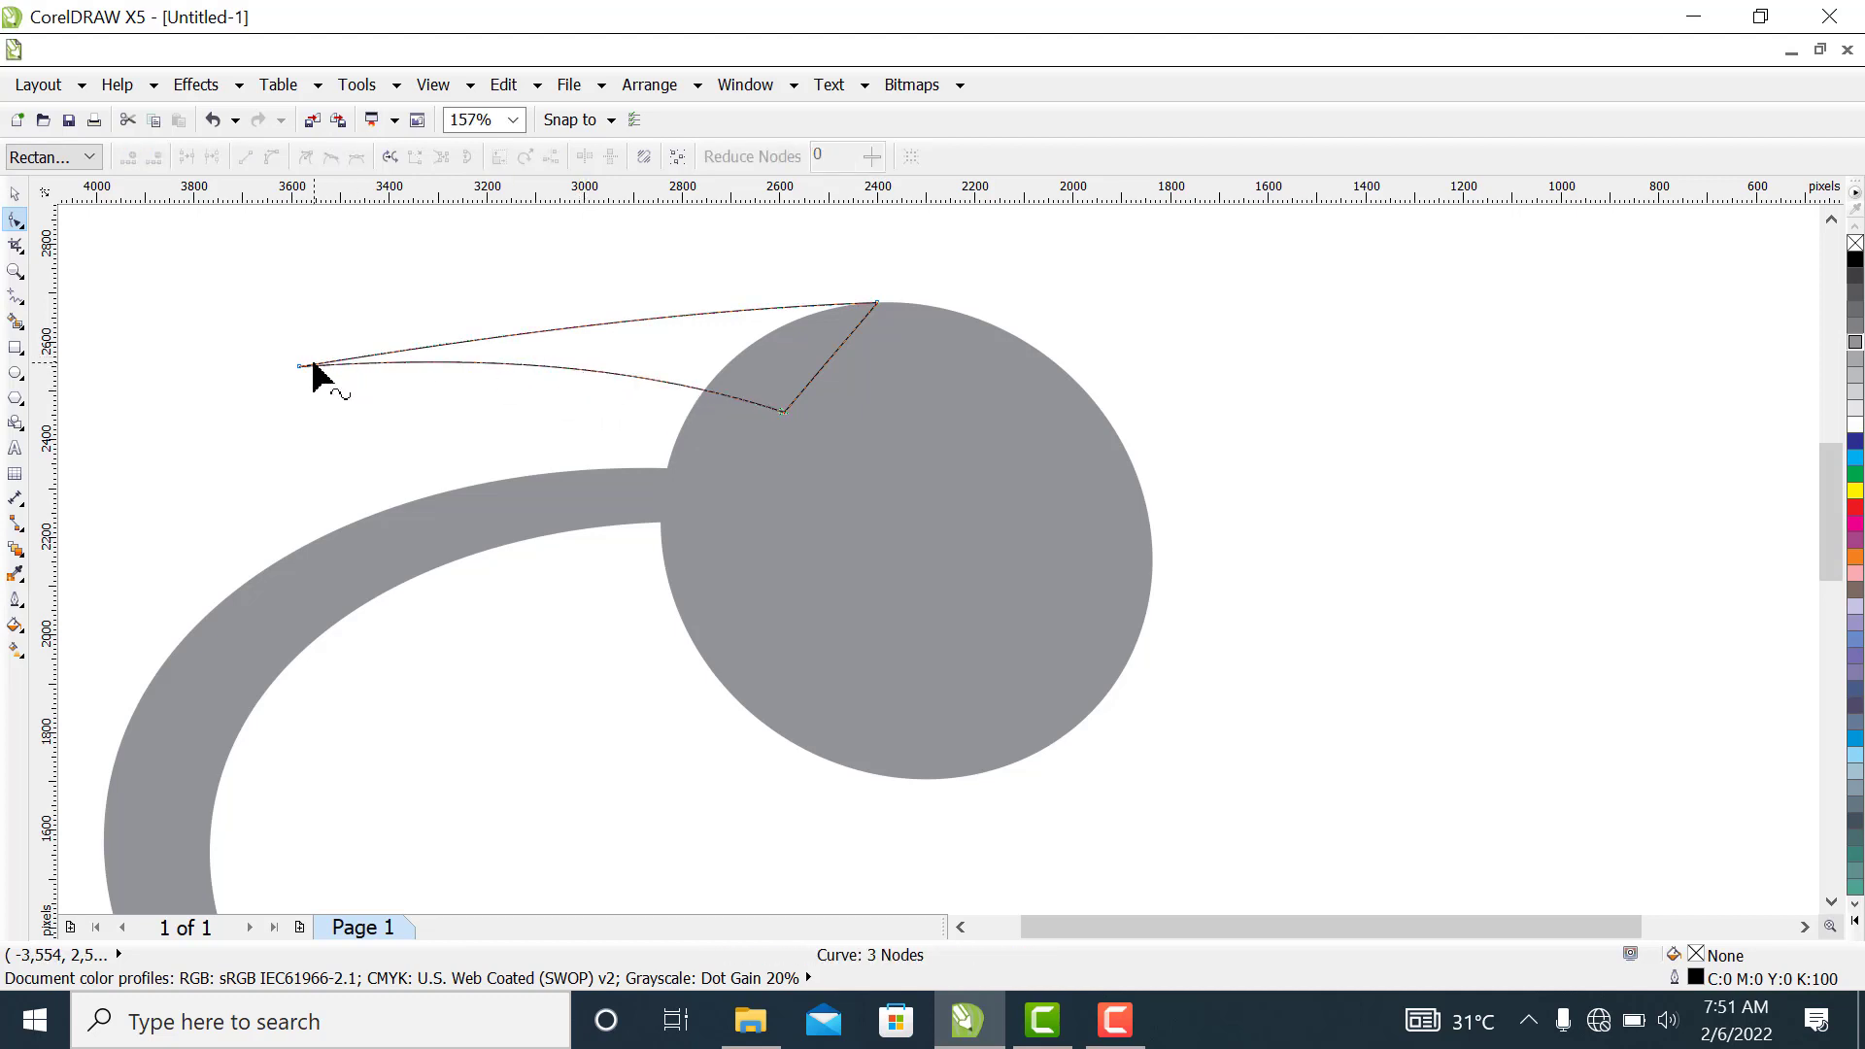
Move the beak's tip node slightly outward and down, and lengthen the curve handle at the lower edge's inner end
drag(263, 339, 352, 411)
drag(352, 411, 277, 387)
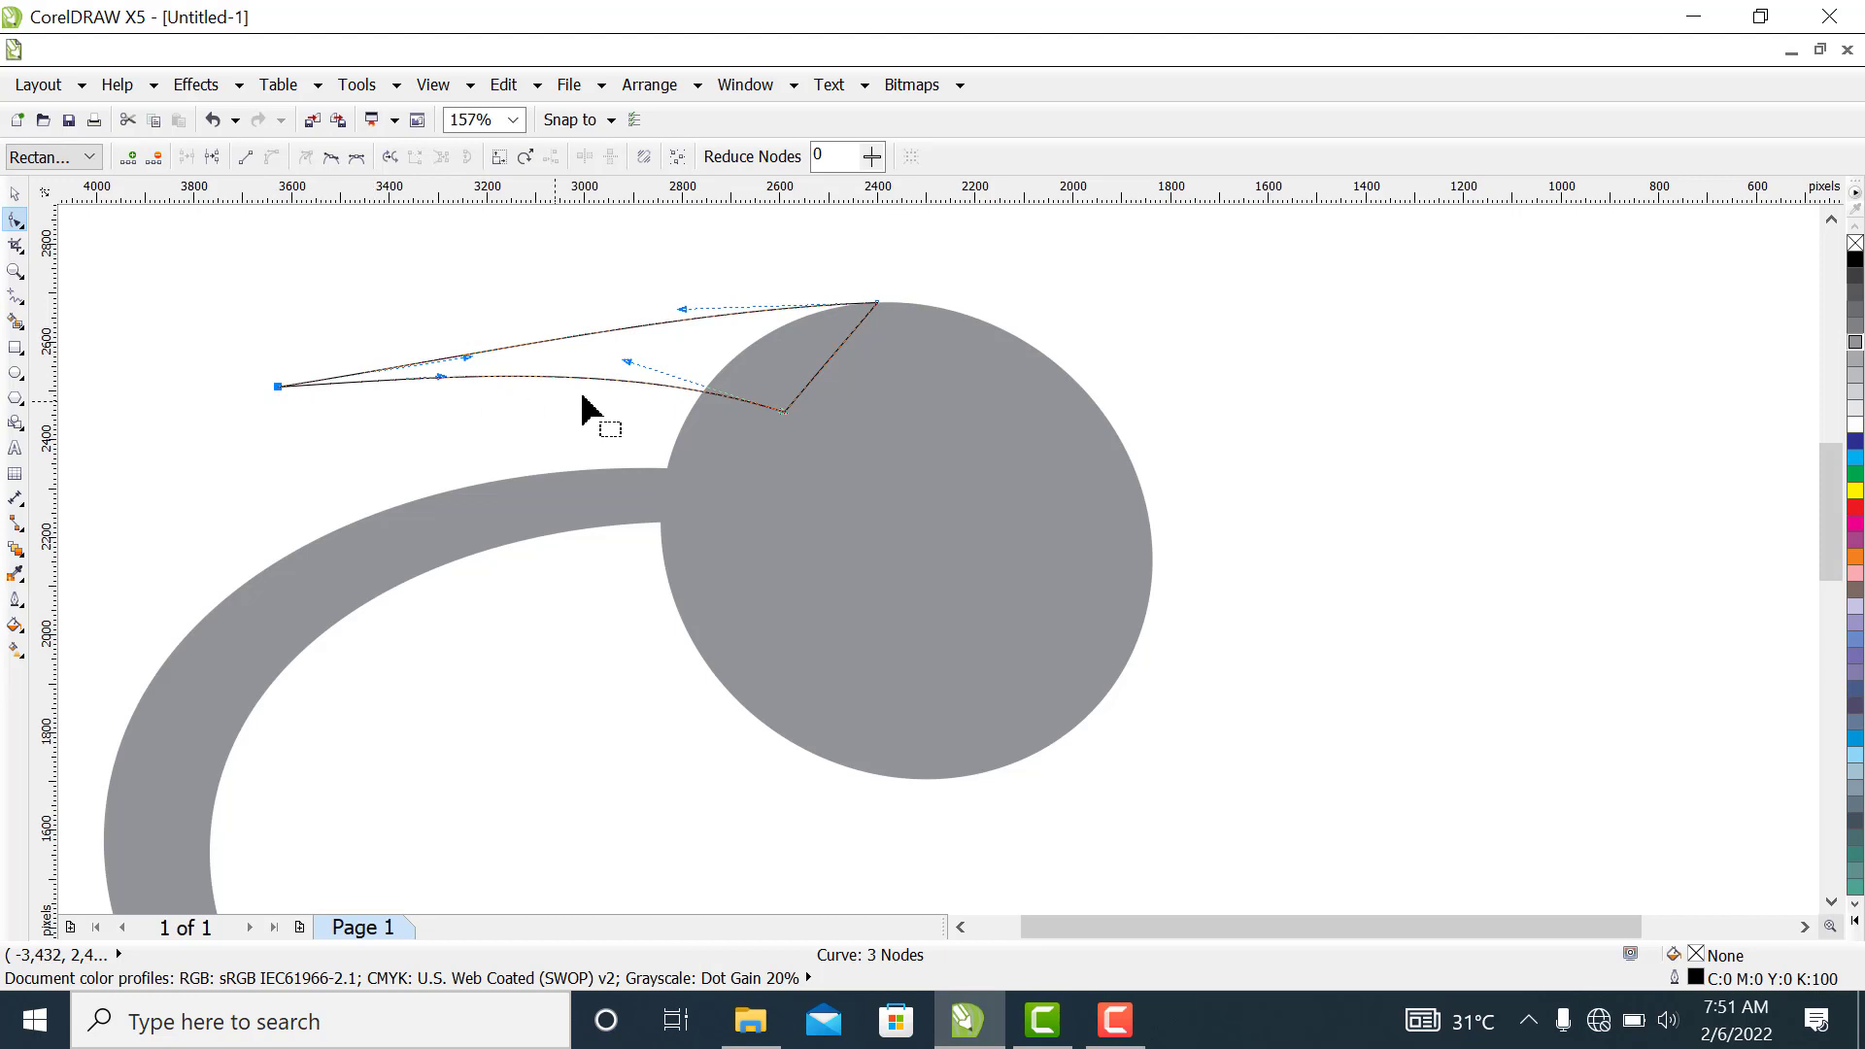
click(631, 364)
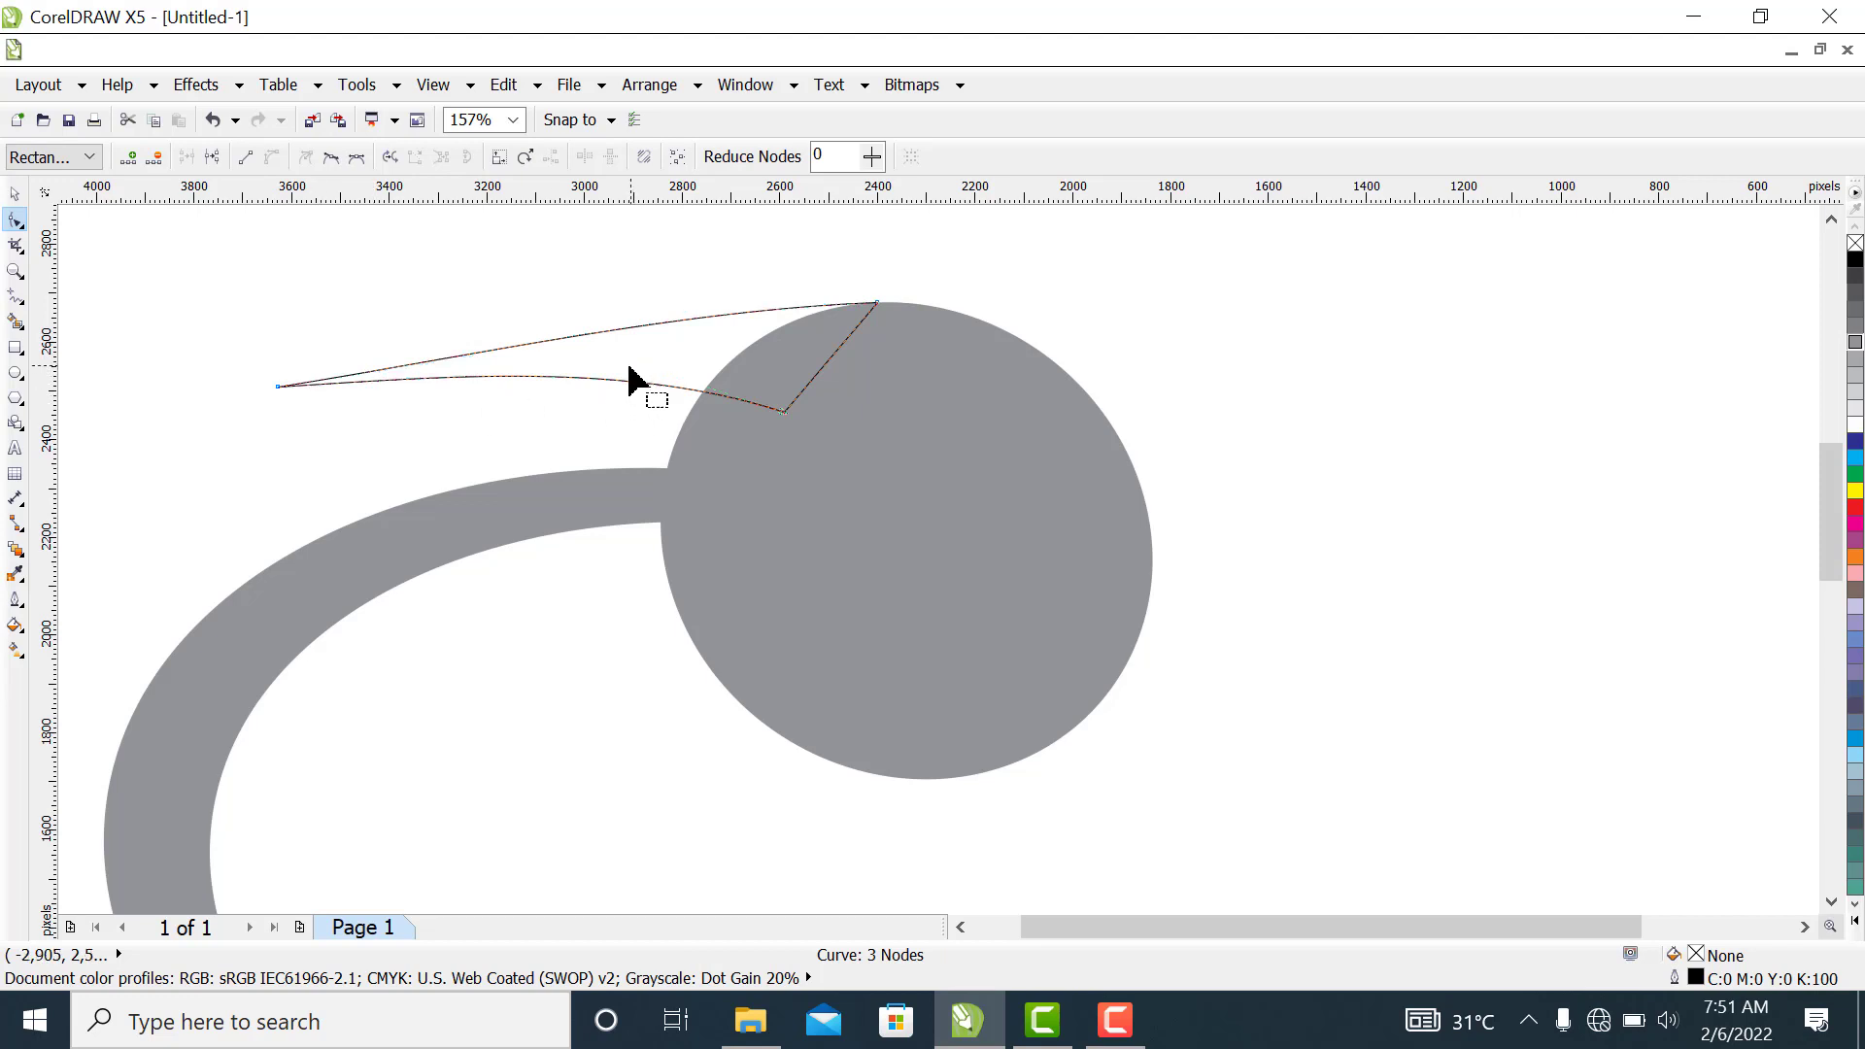
drag(683, 367, 817, 432)
drag(628, 359, 599, 361)
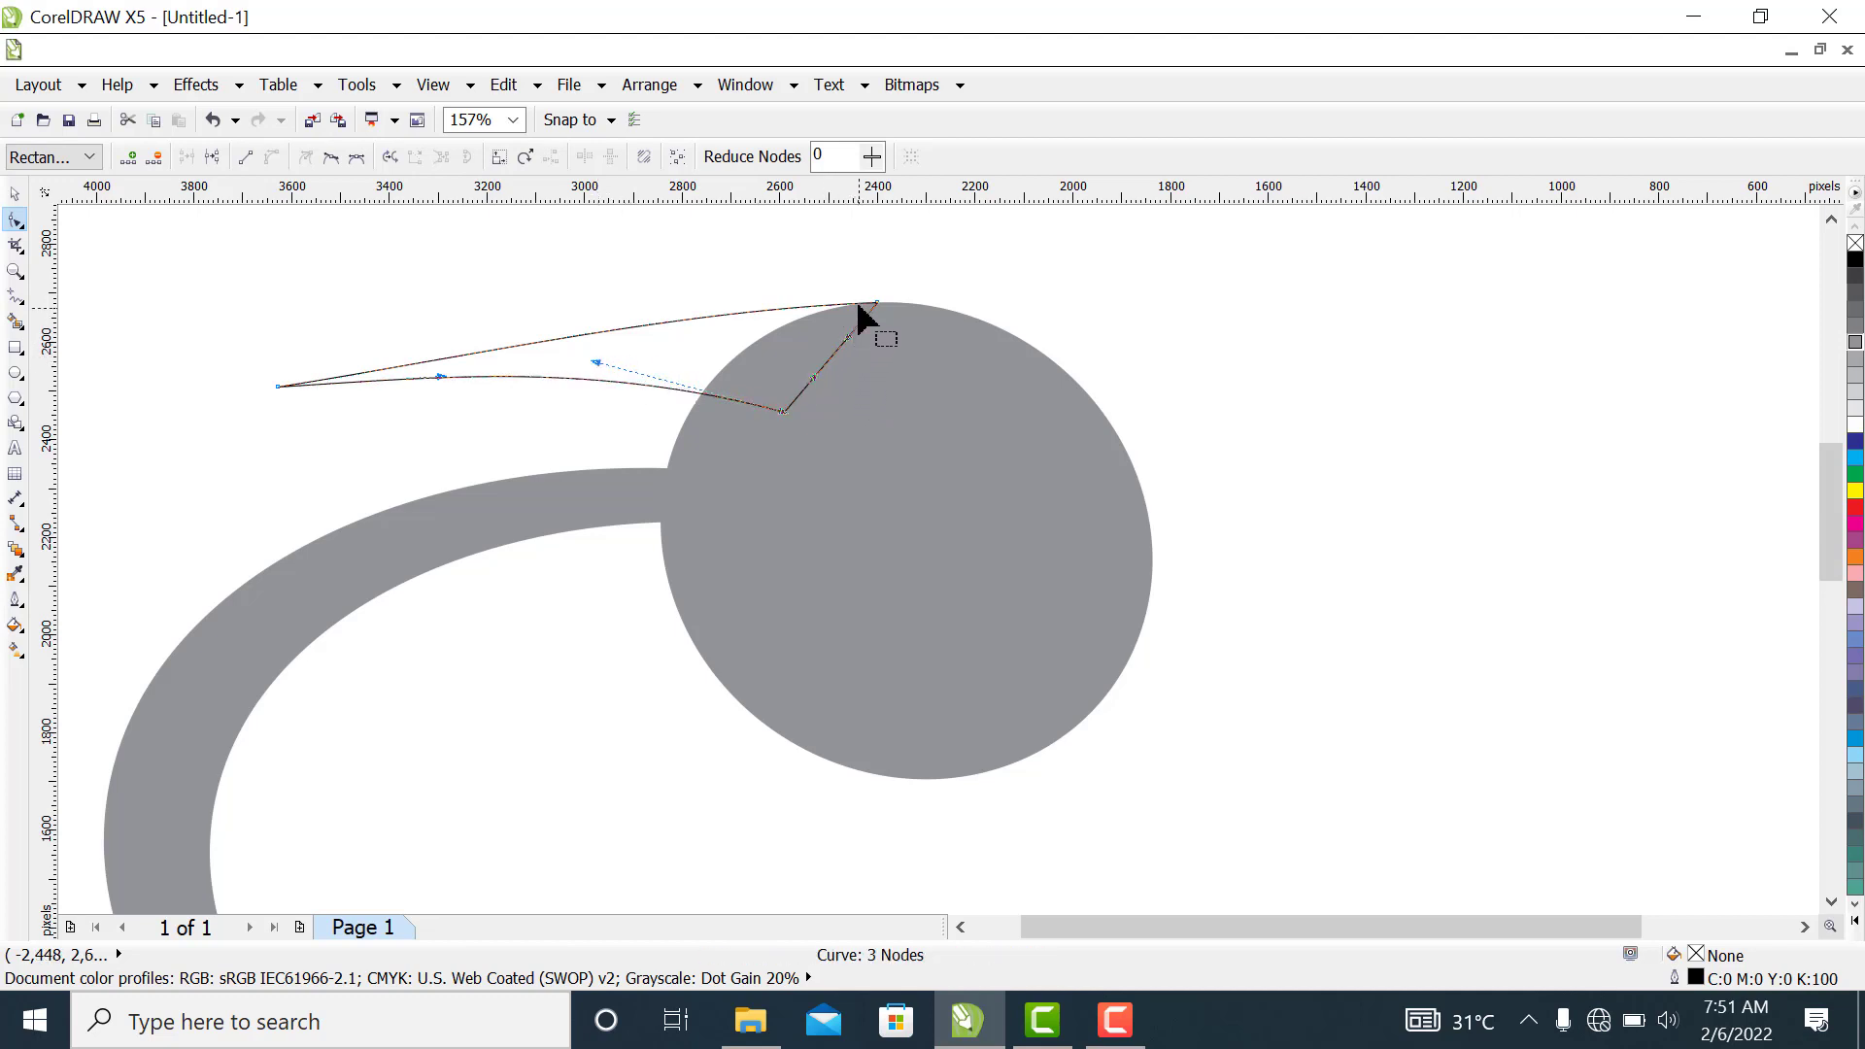
Shift the beak's upper node slightly right along the circle's top and raise its curve handle to smooth the upper edge
drag(837, 275, 899, 306)
drag(900, 304, 914, 303)
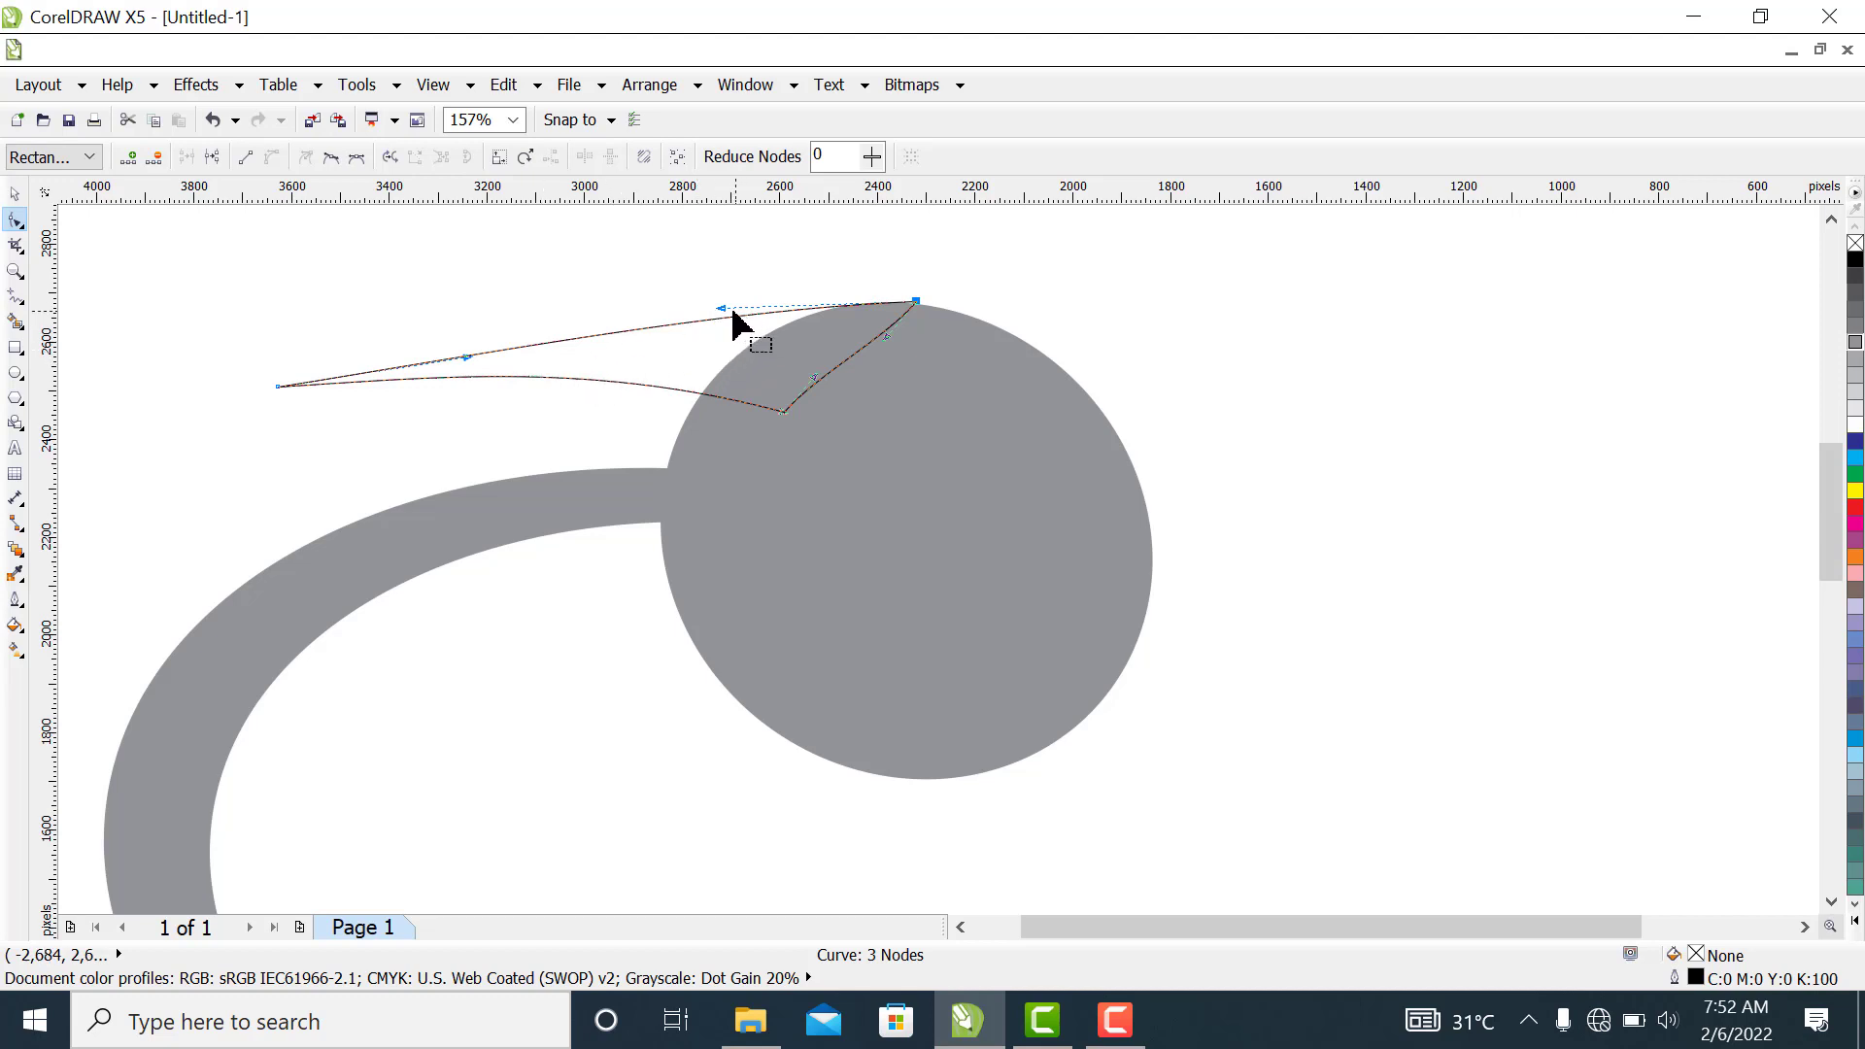
drag(723, 310, 723, 305)
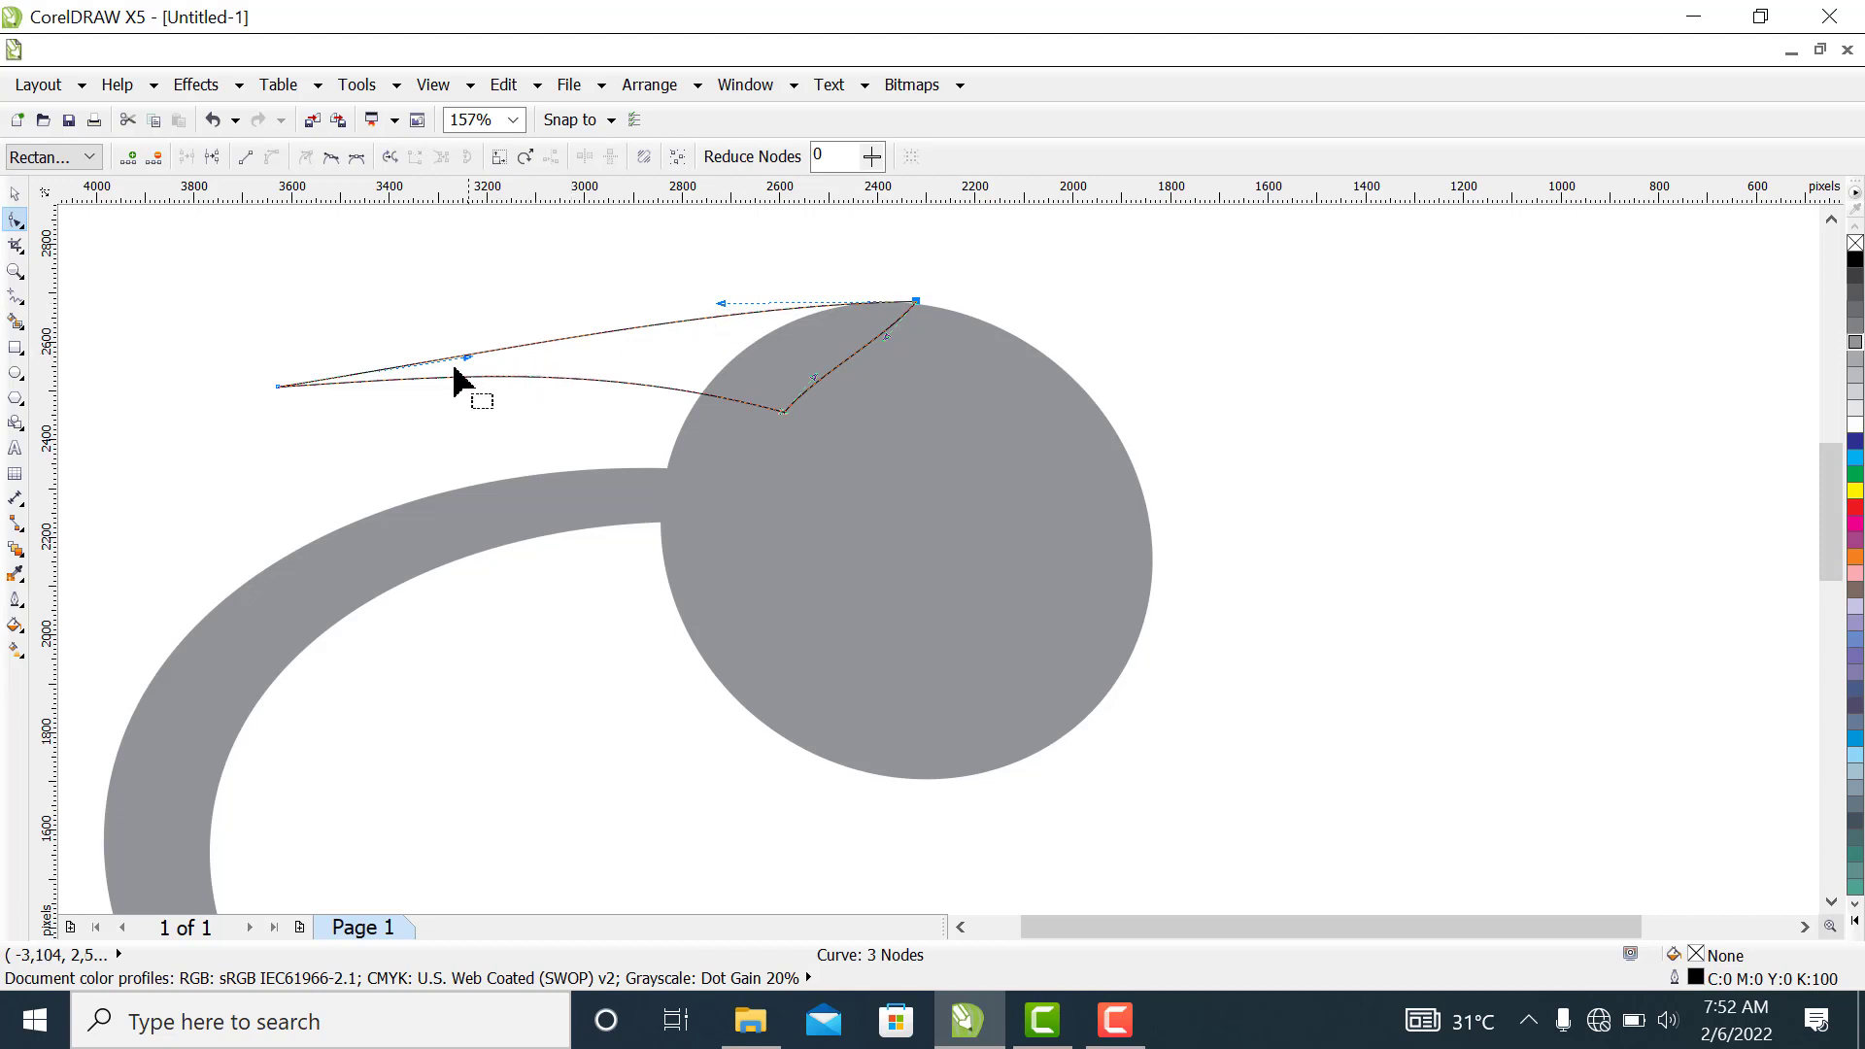
Adjust the beak's tip node and its upper handle, and shift the upper node slightly right onto the circle's edge
drag(467, 357, 468, 341)
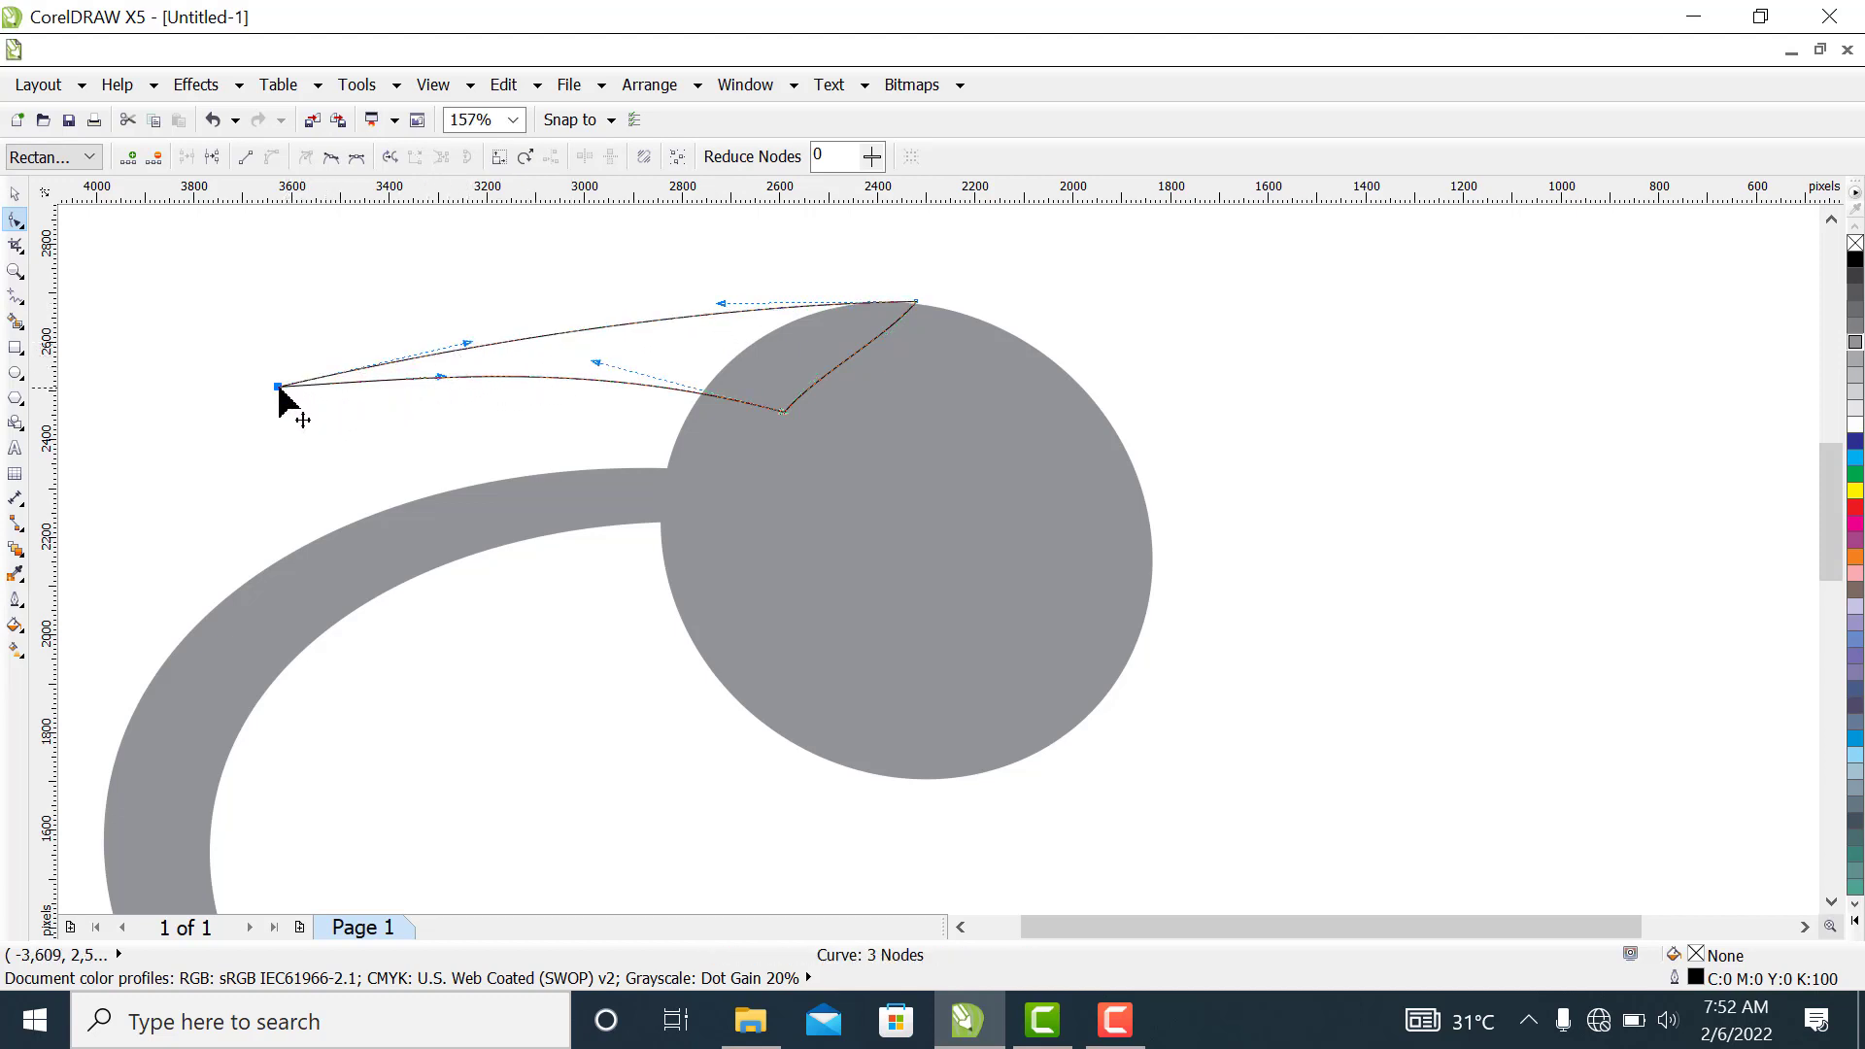
drag(278, 387, 263, 403)
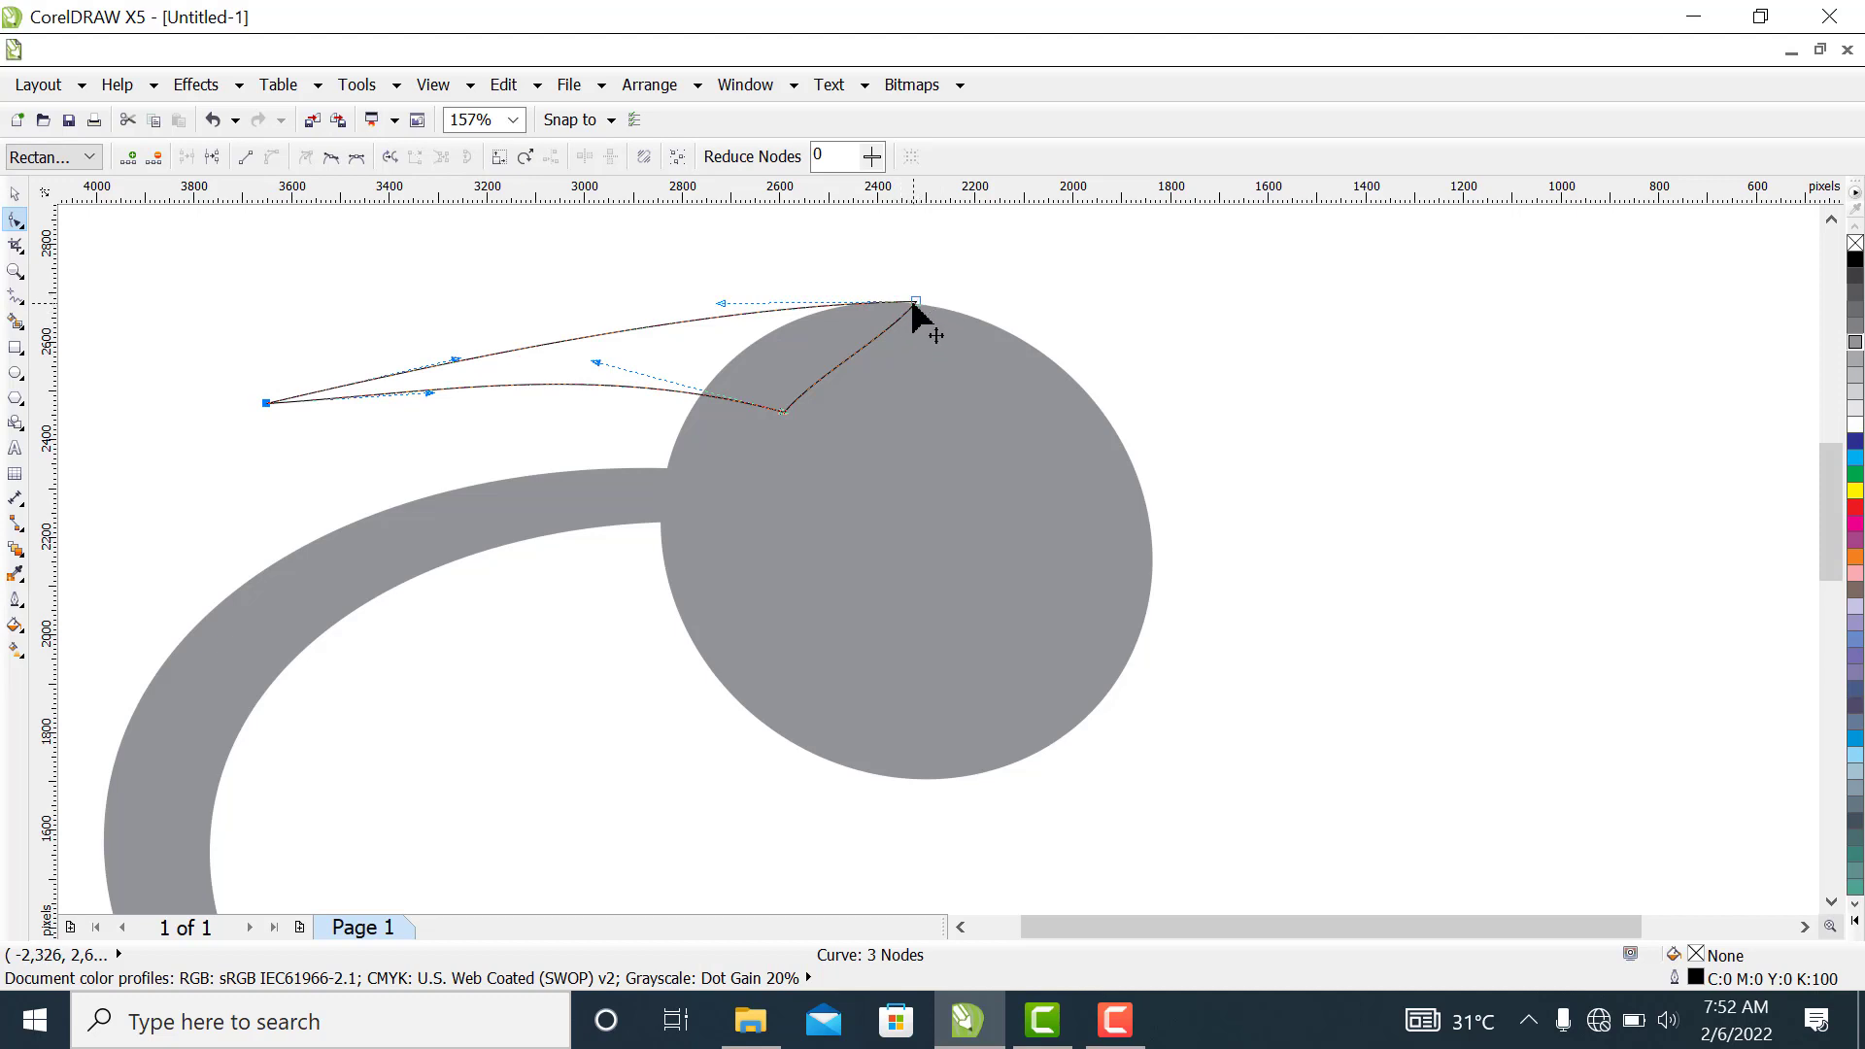
drag(913, 302, 920, 302)
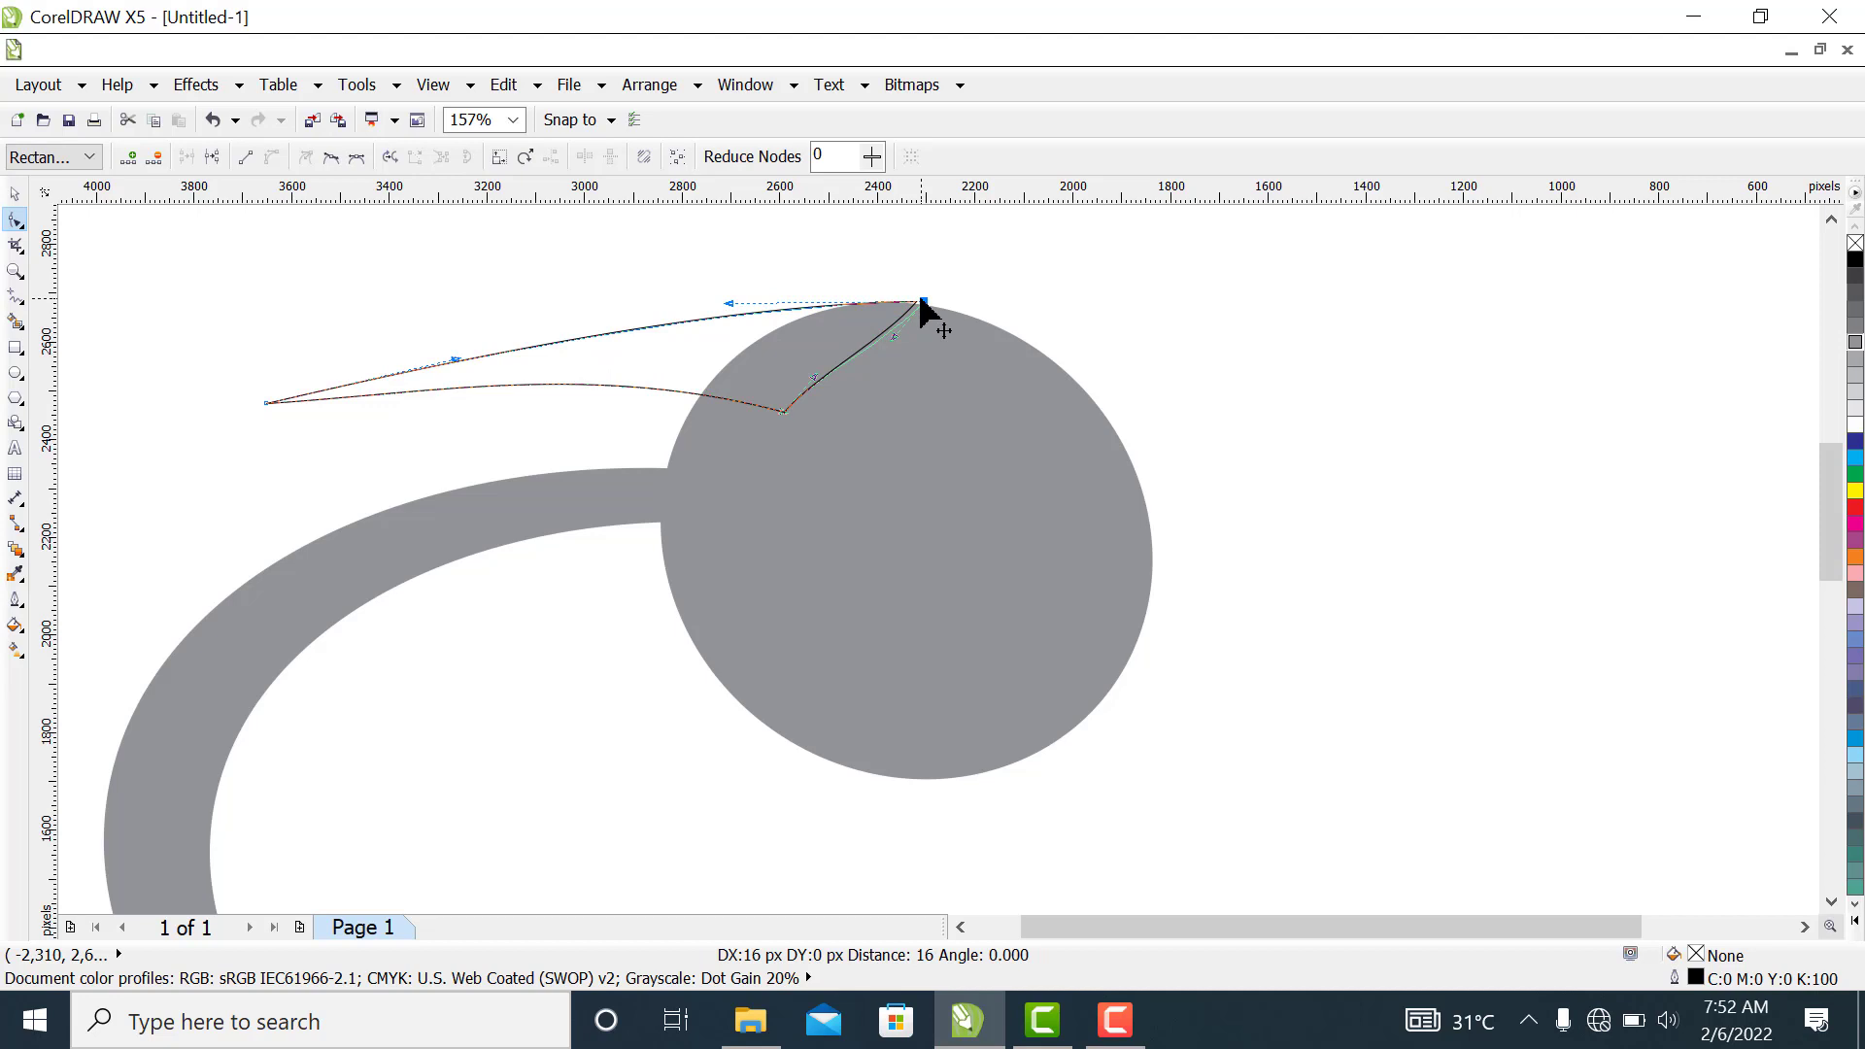
drag(921, 302, 921, 304)
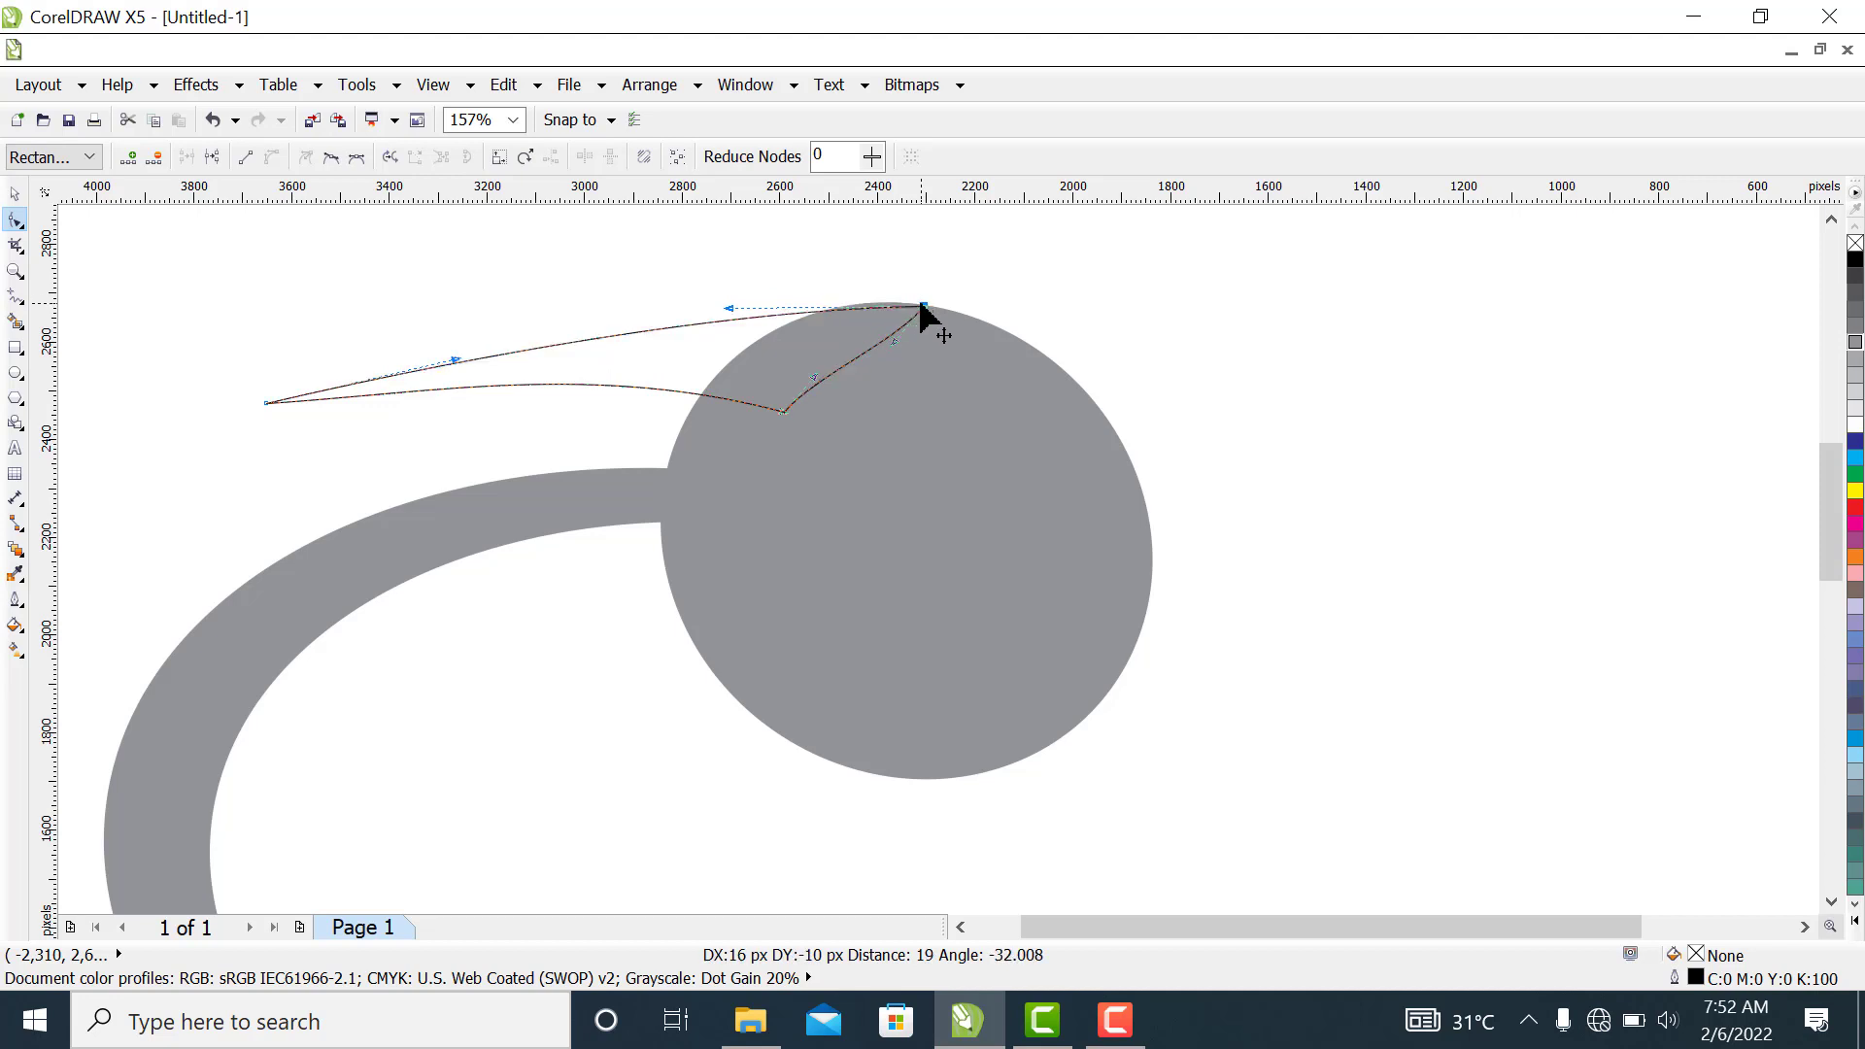
Bend the inner end of the beak's upper edge slightly upward to follow the circle's top outline
click(14, 195)
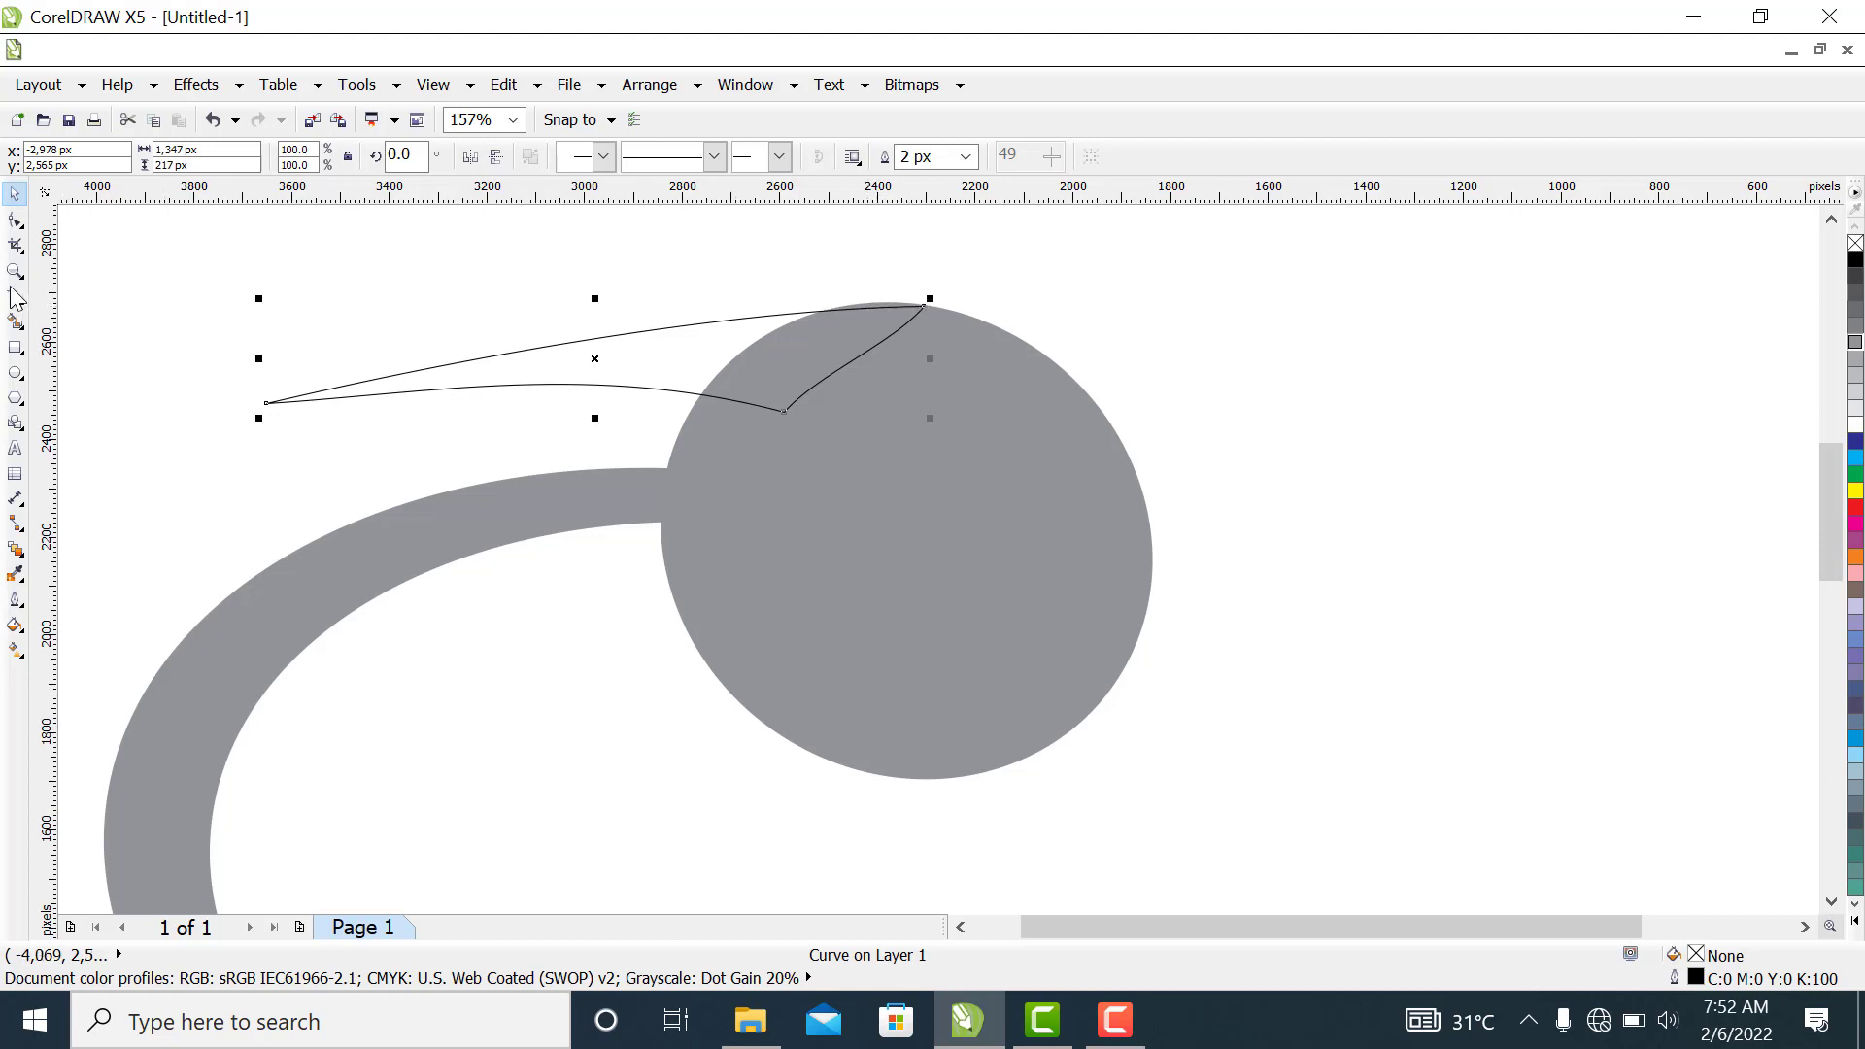
click(14, 221)
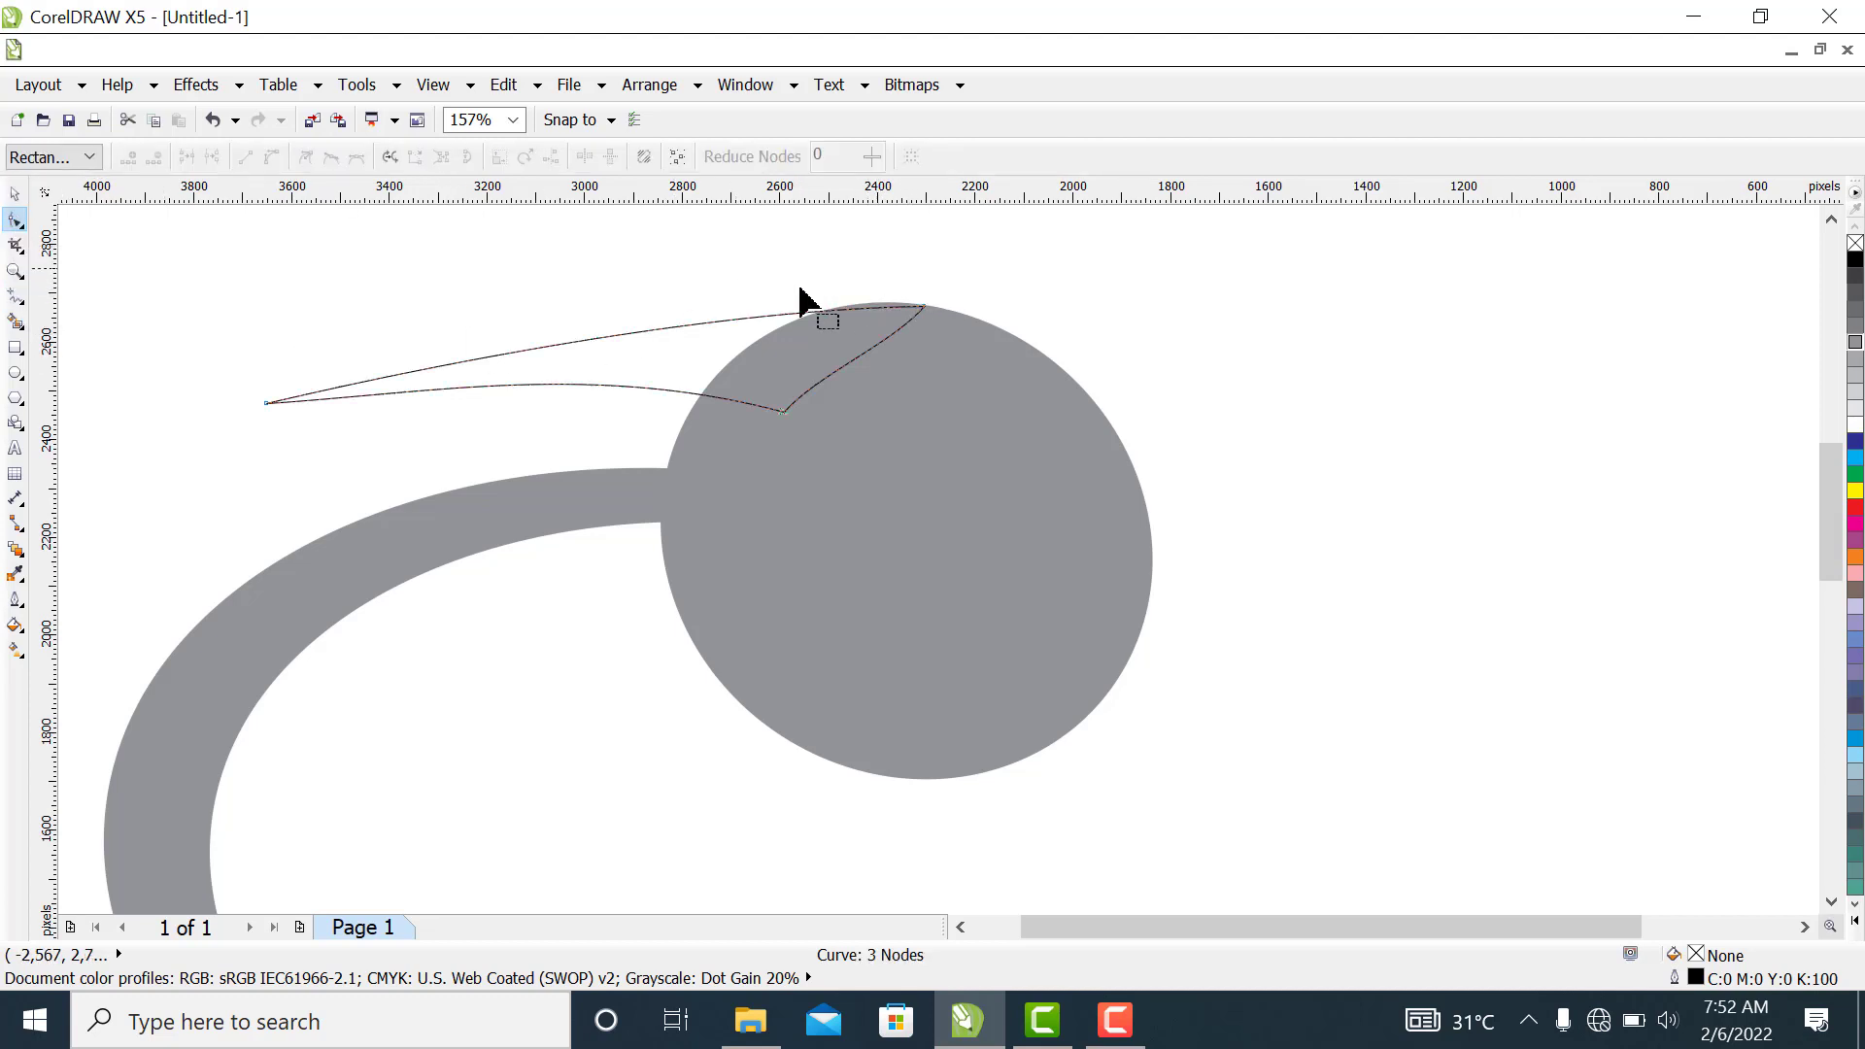
drag(790, 277, 965, 375)
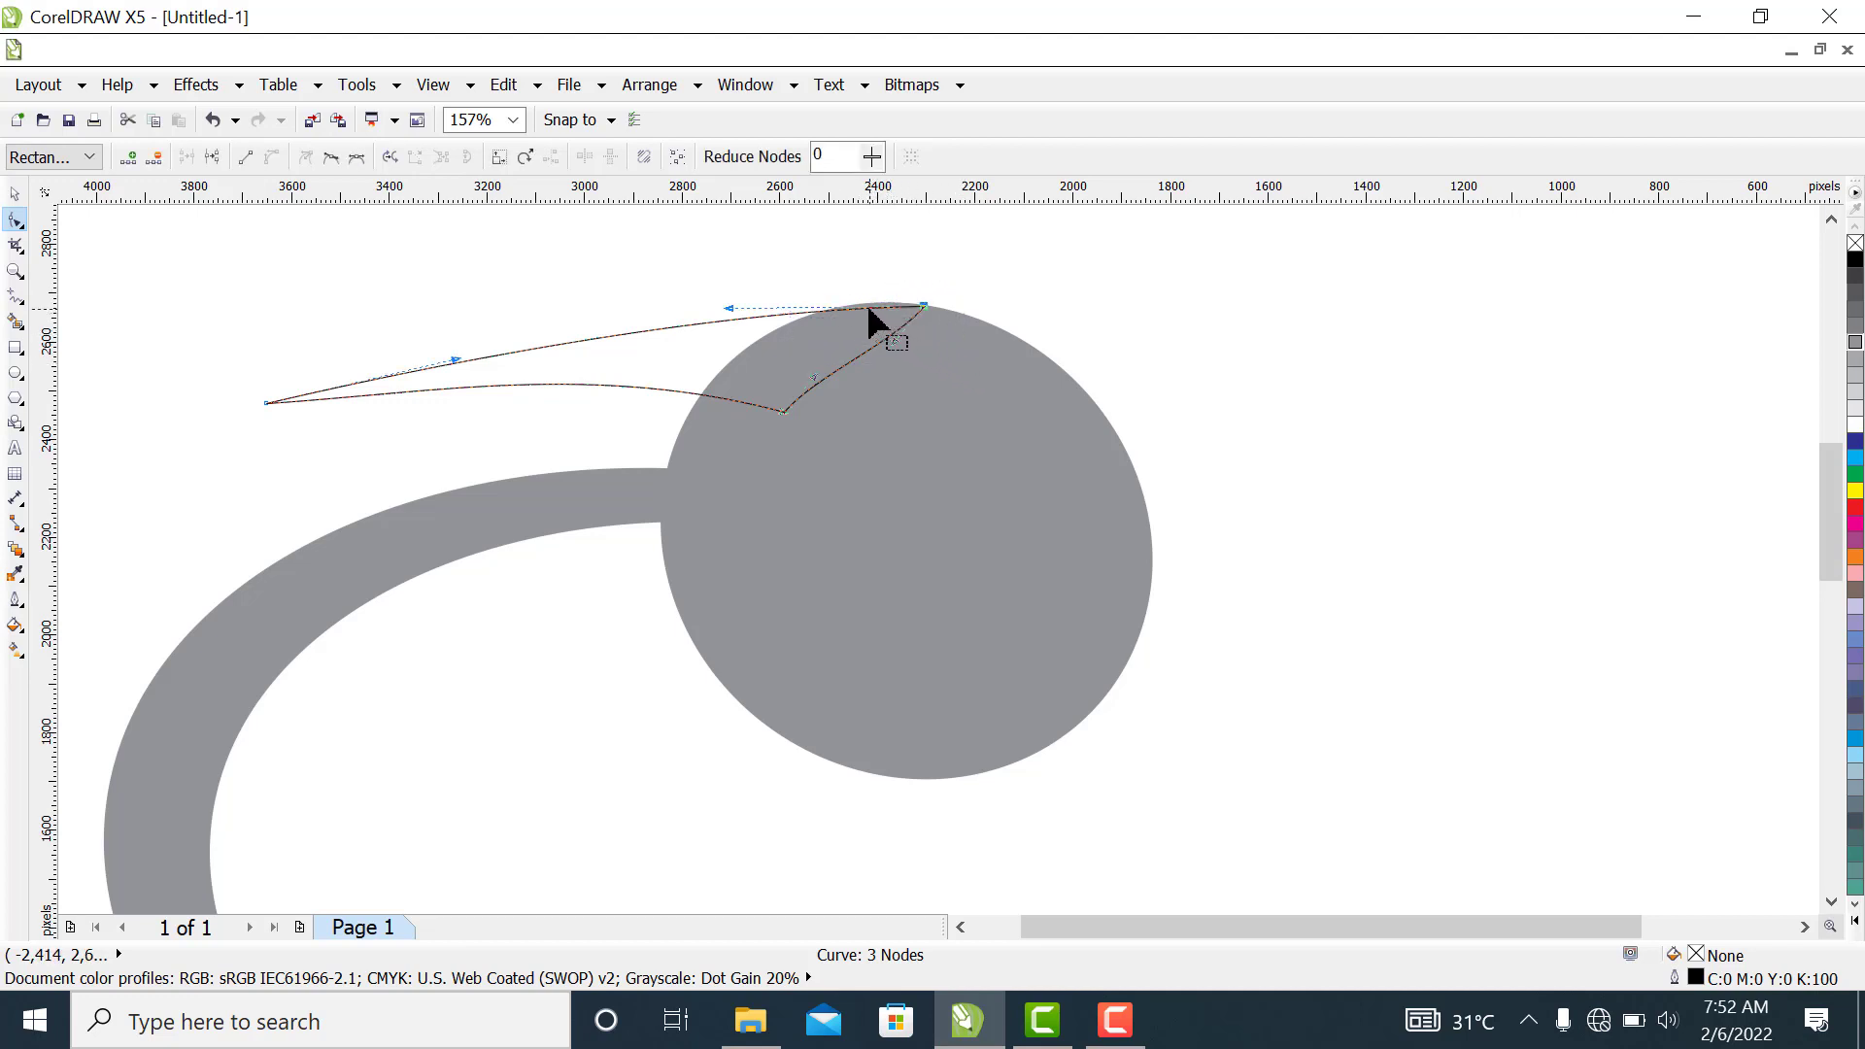
drag(866, 307, 863, 307)
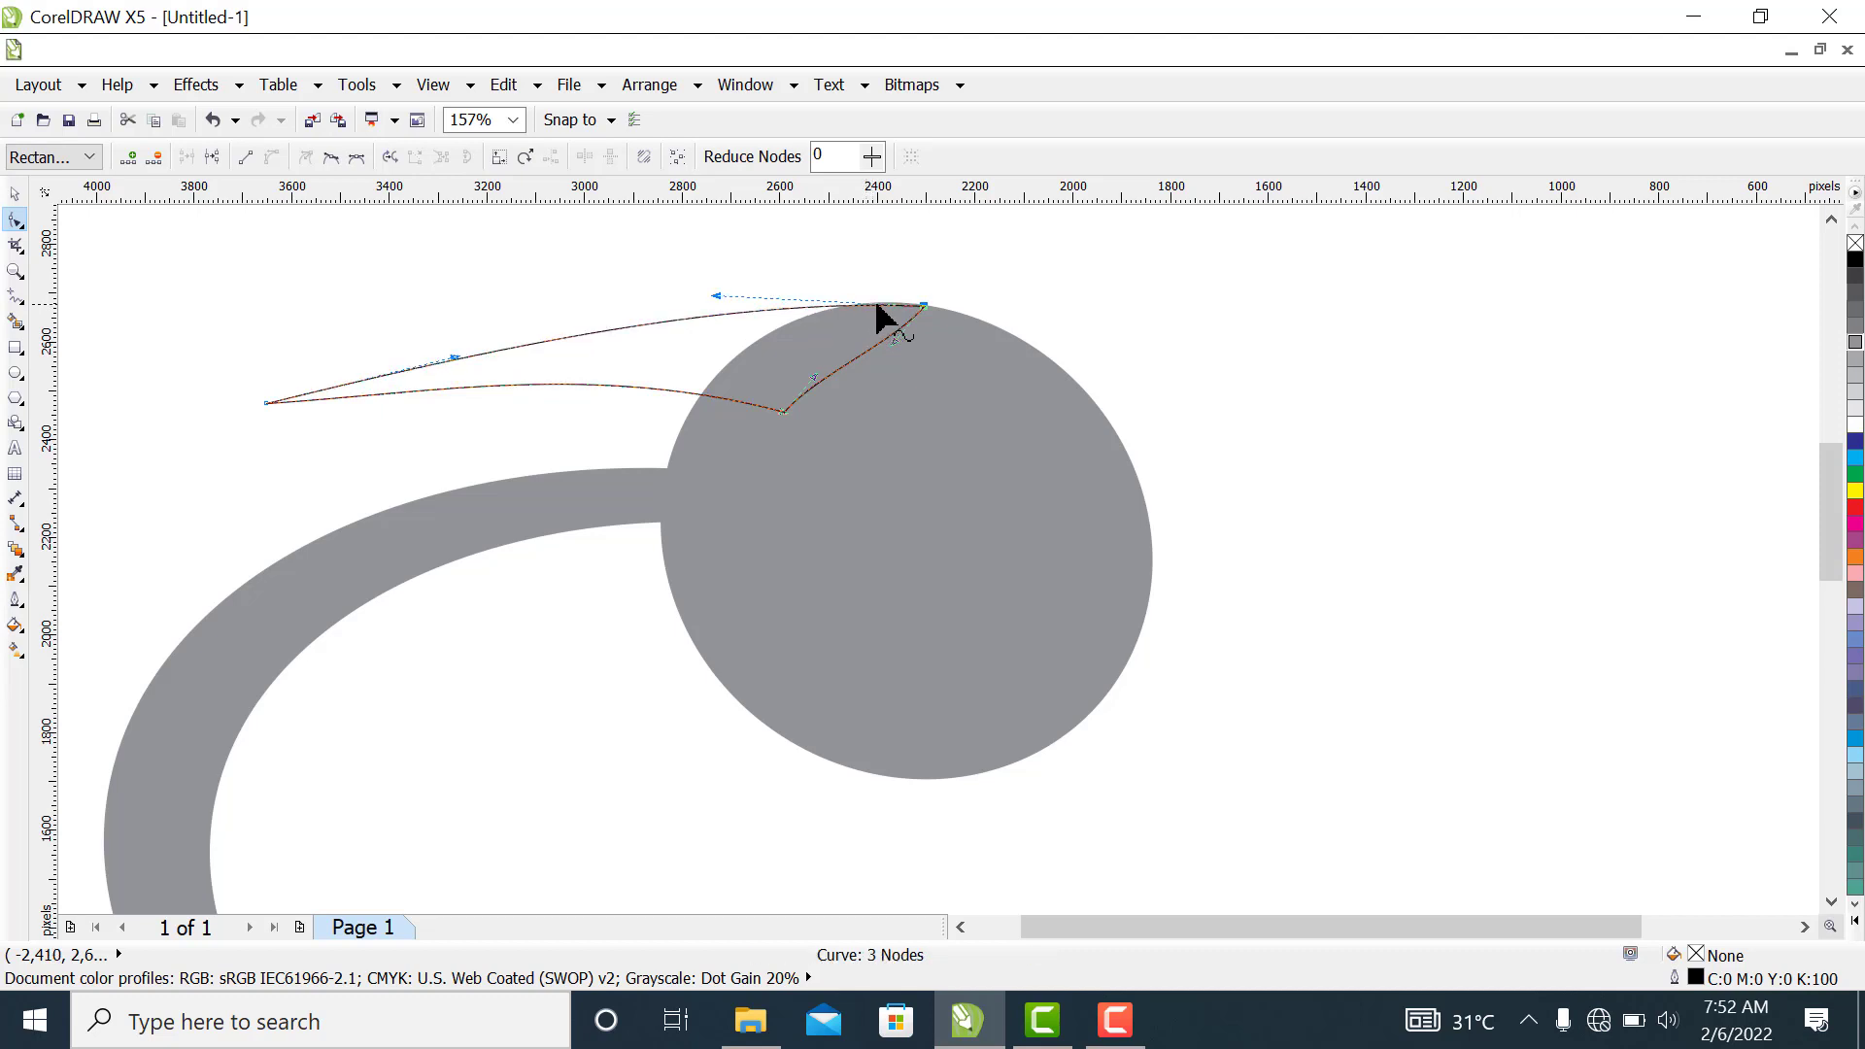
click(887, 303)
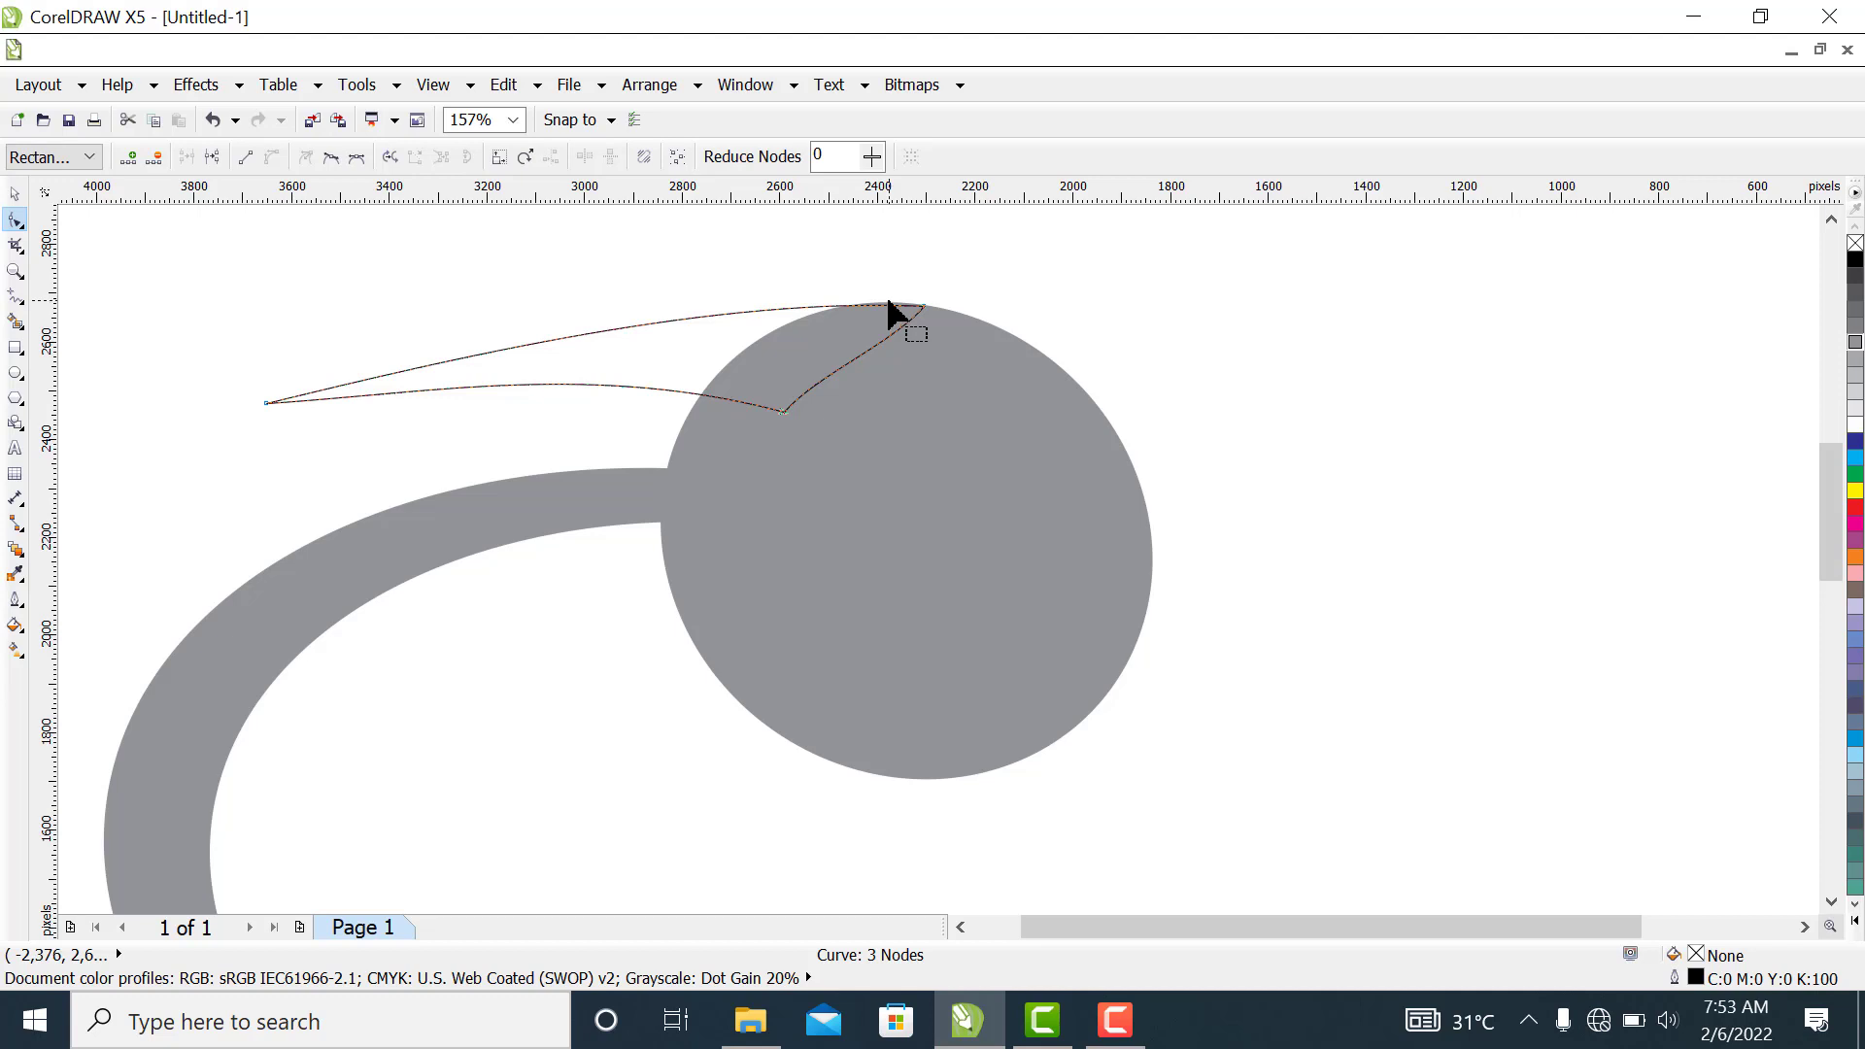
click(889, 310)
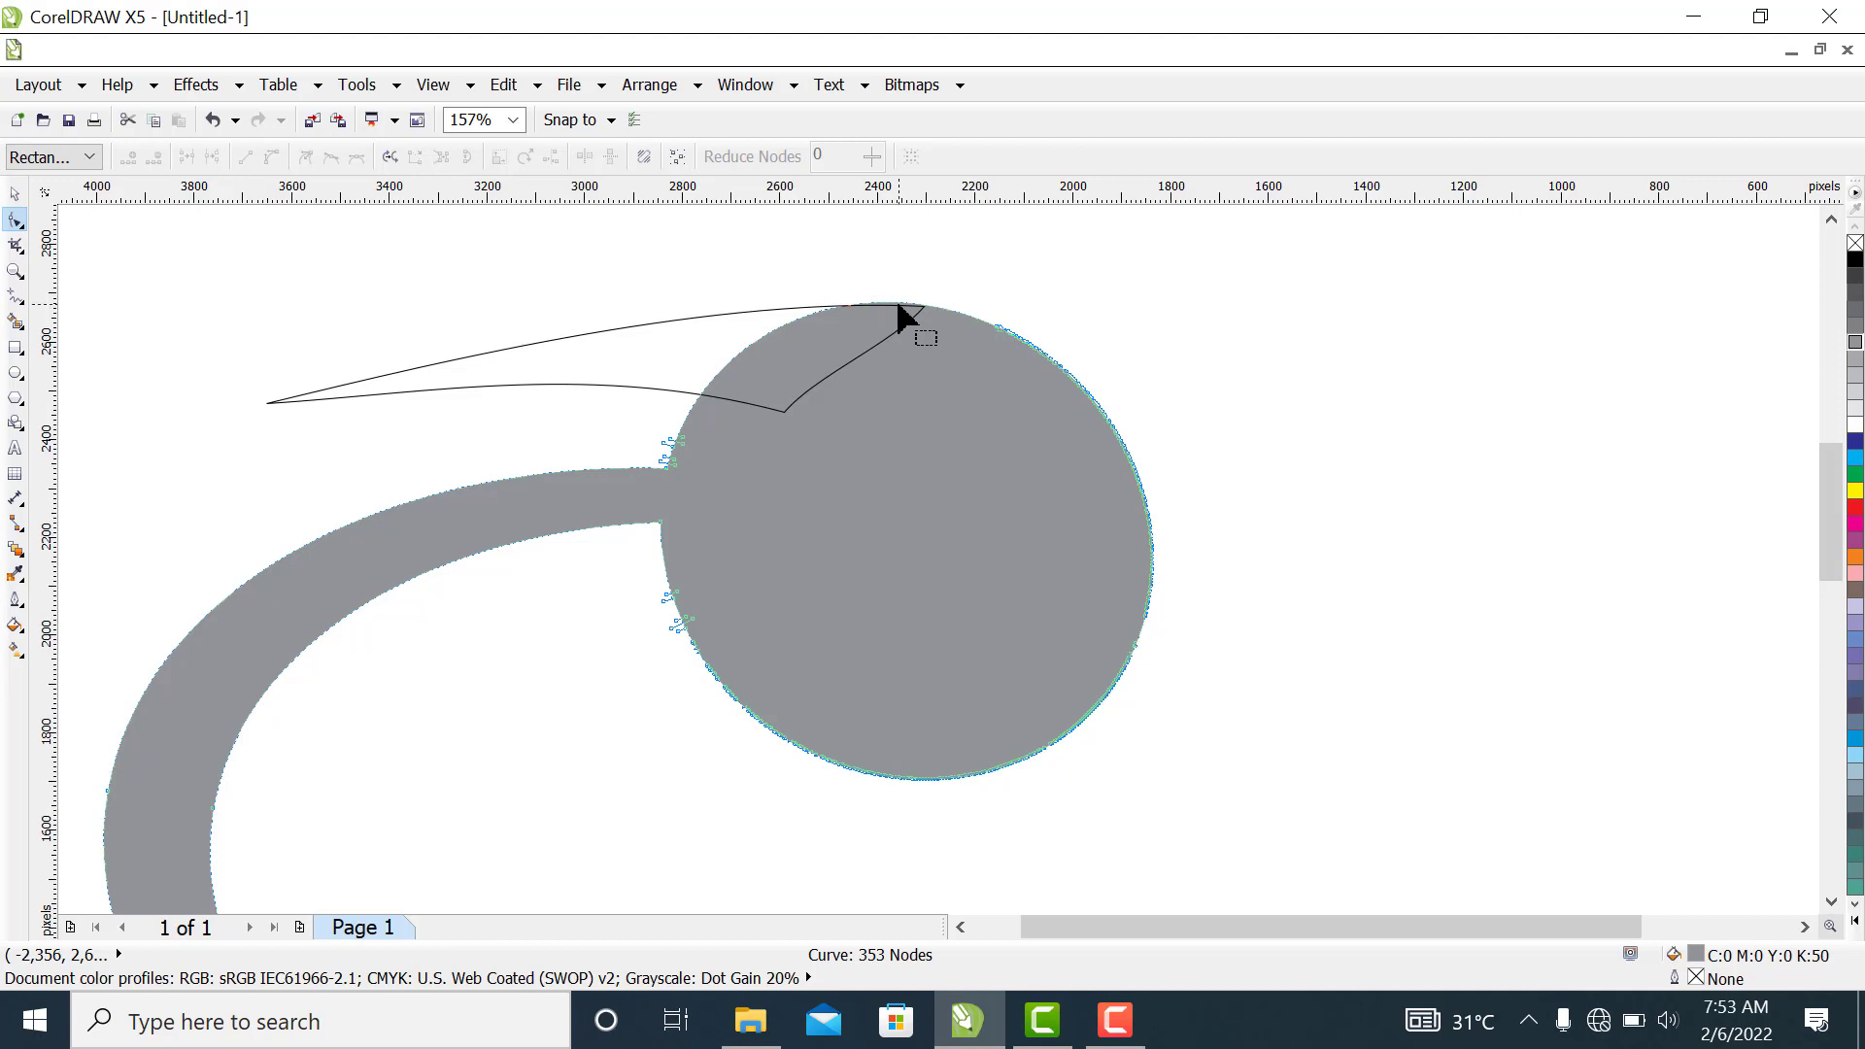
drag(899, 307, 898, 305)
Create a scaled-down copy of the beak about 1,125 px wide and place it just below the original
click(14, 199)
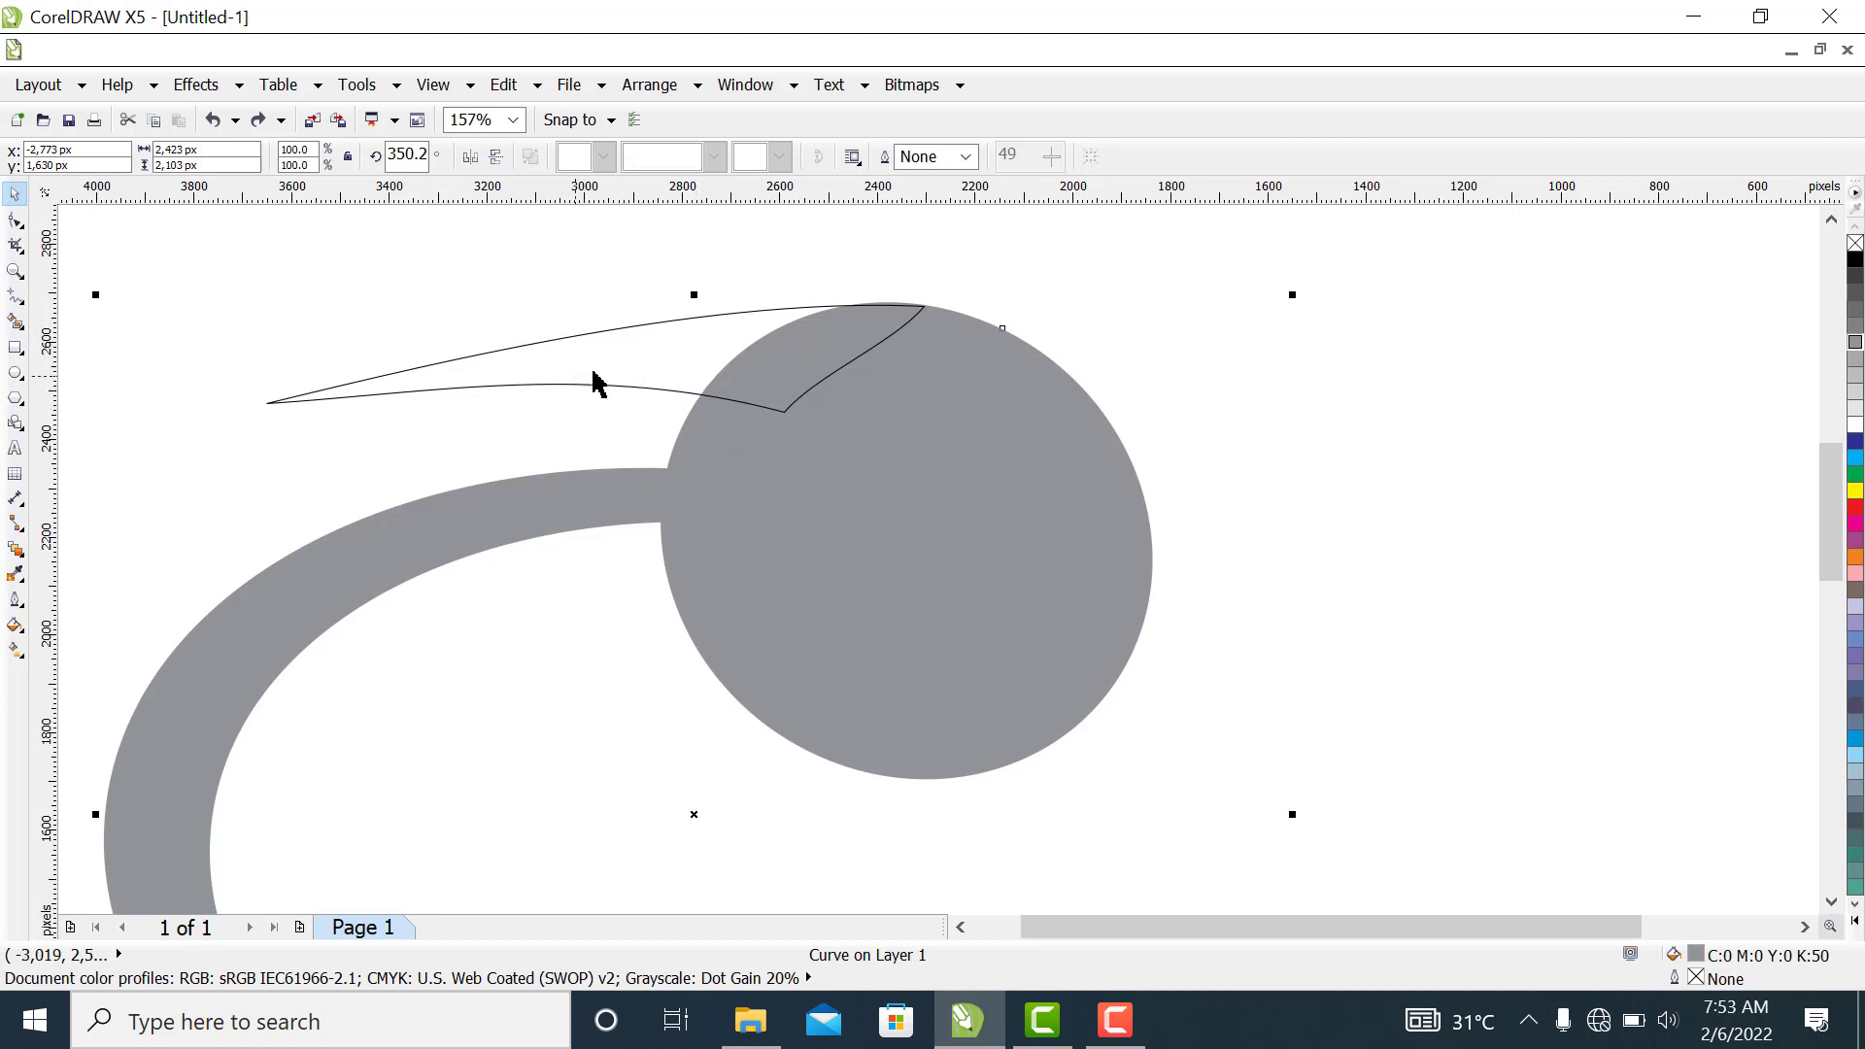
click(557, 391)
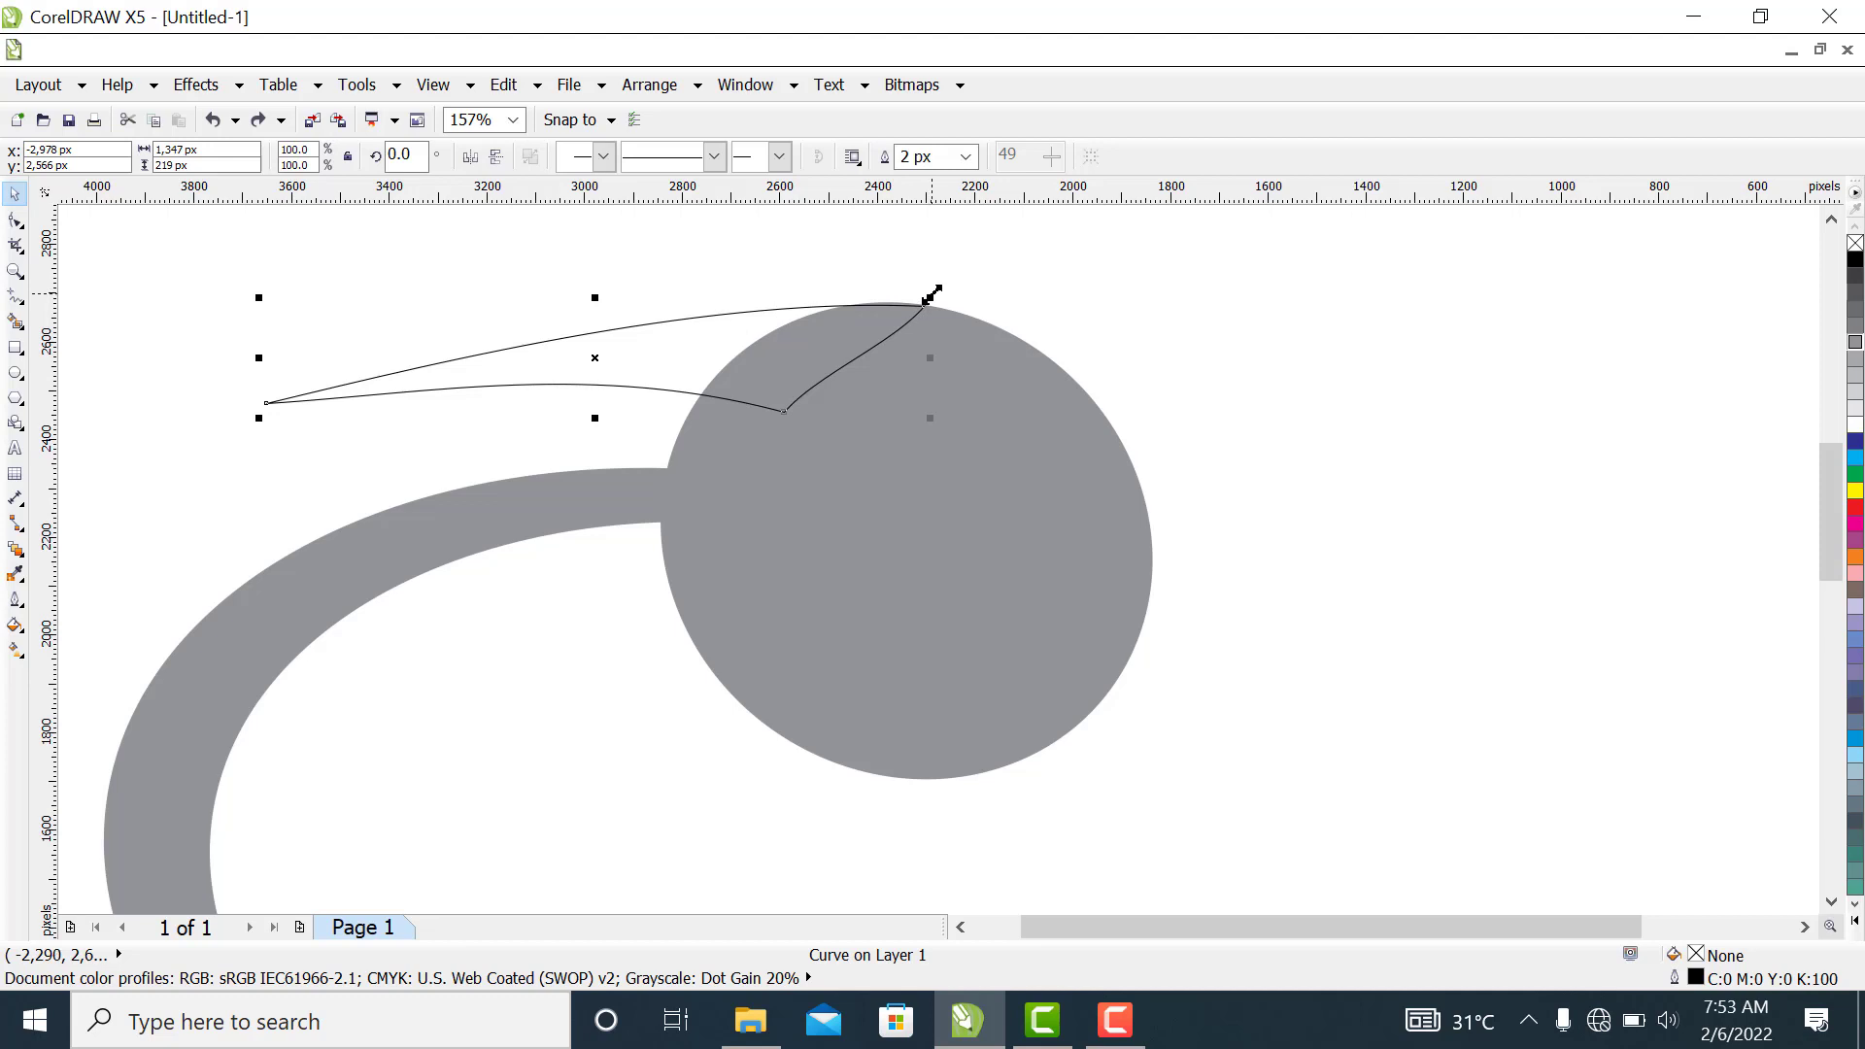
drag(931, 295, 907, 321)
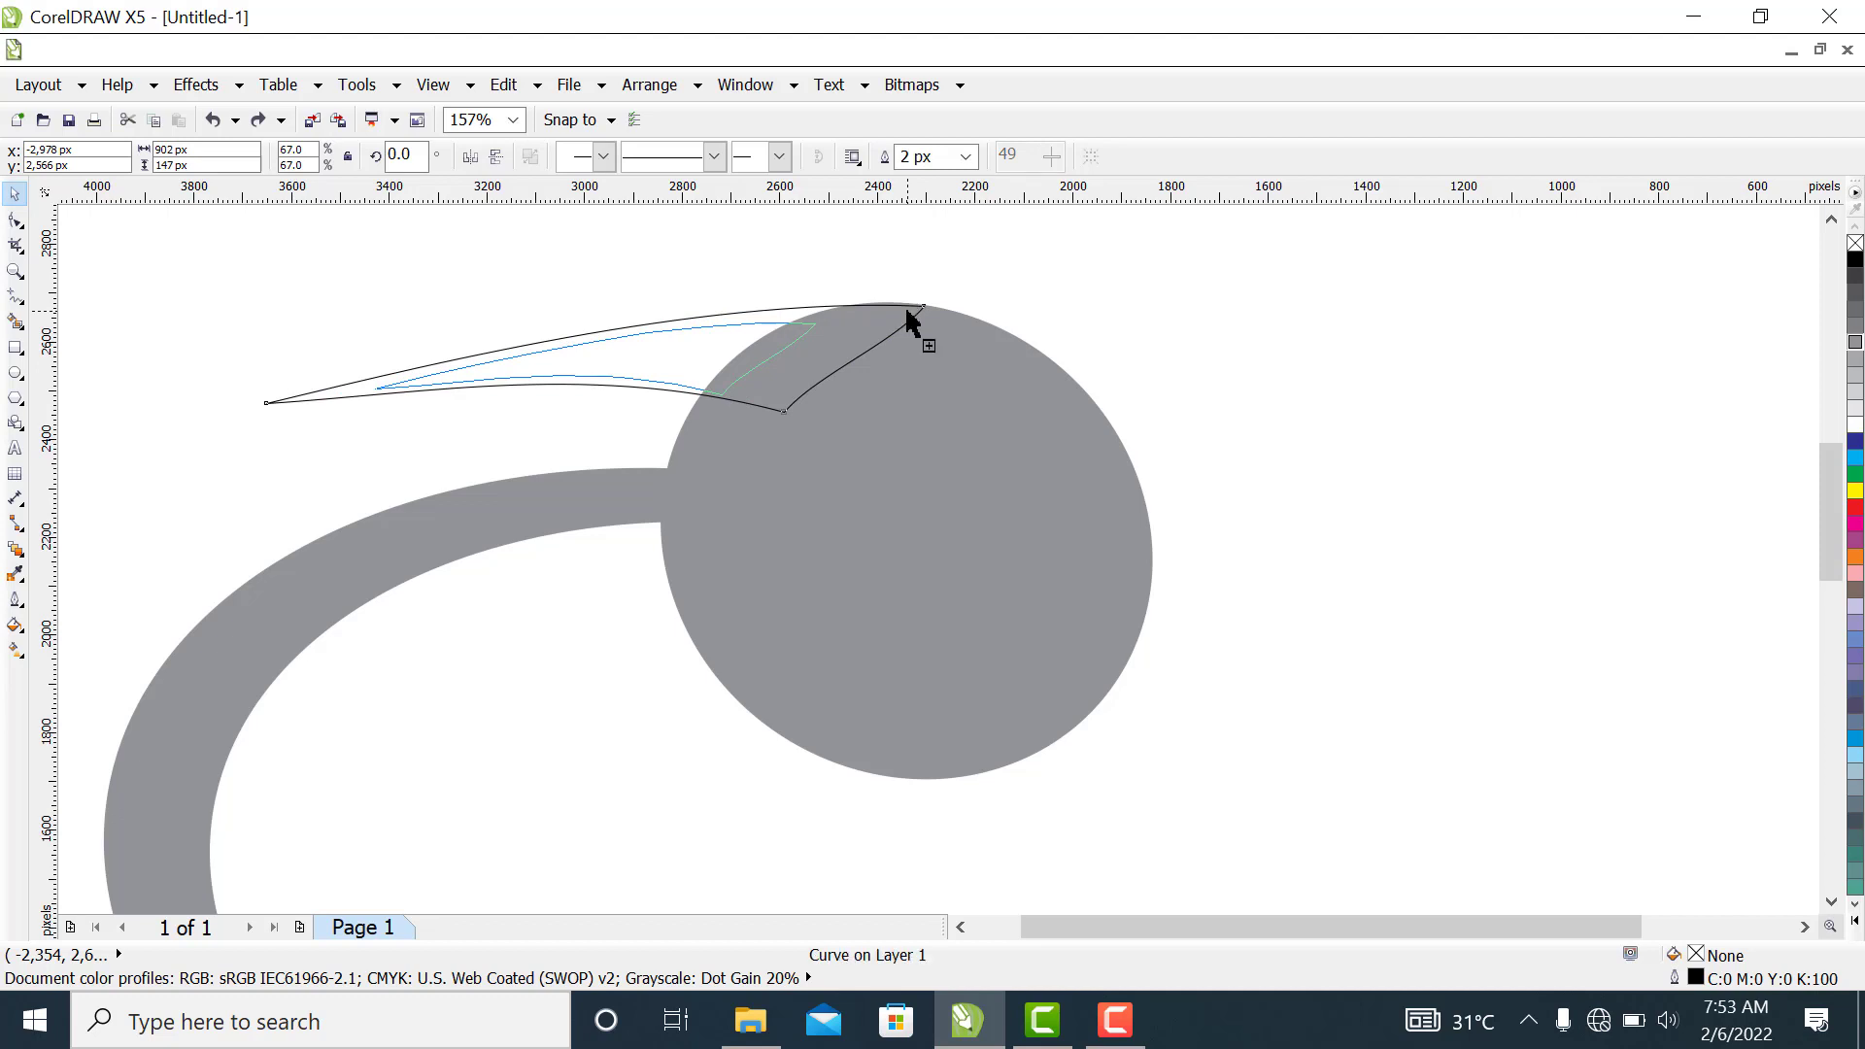
drag(683, 345, 687, 411)
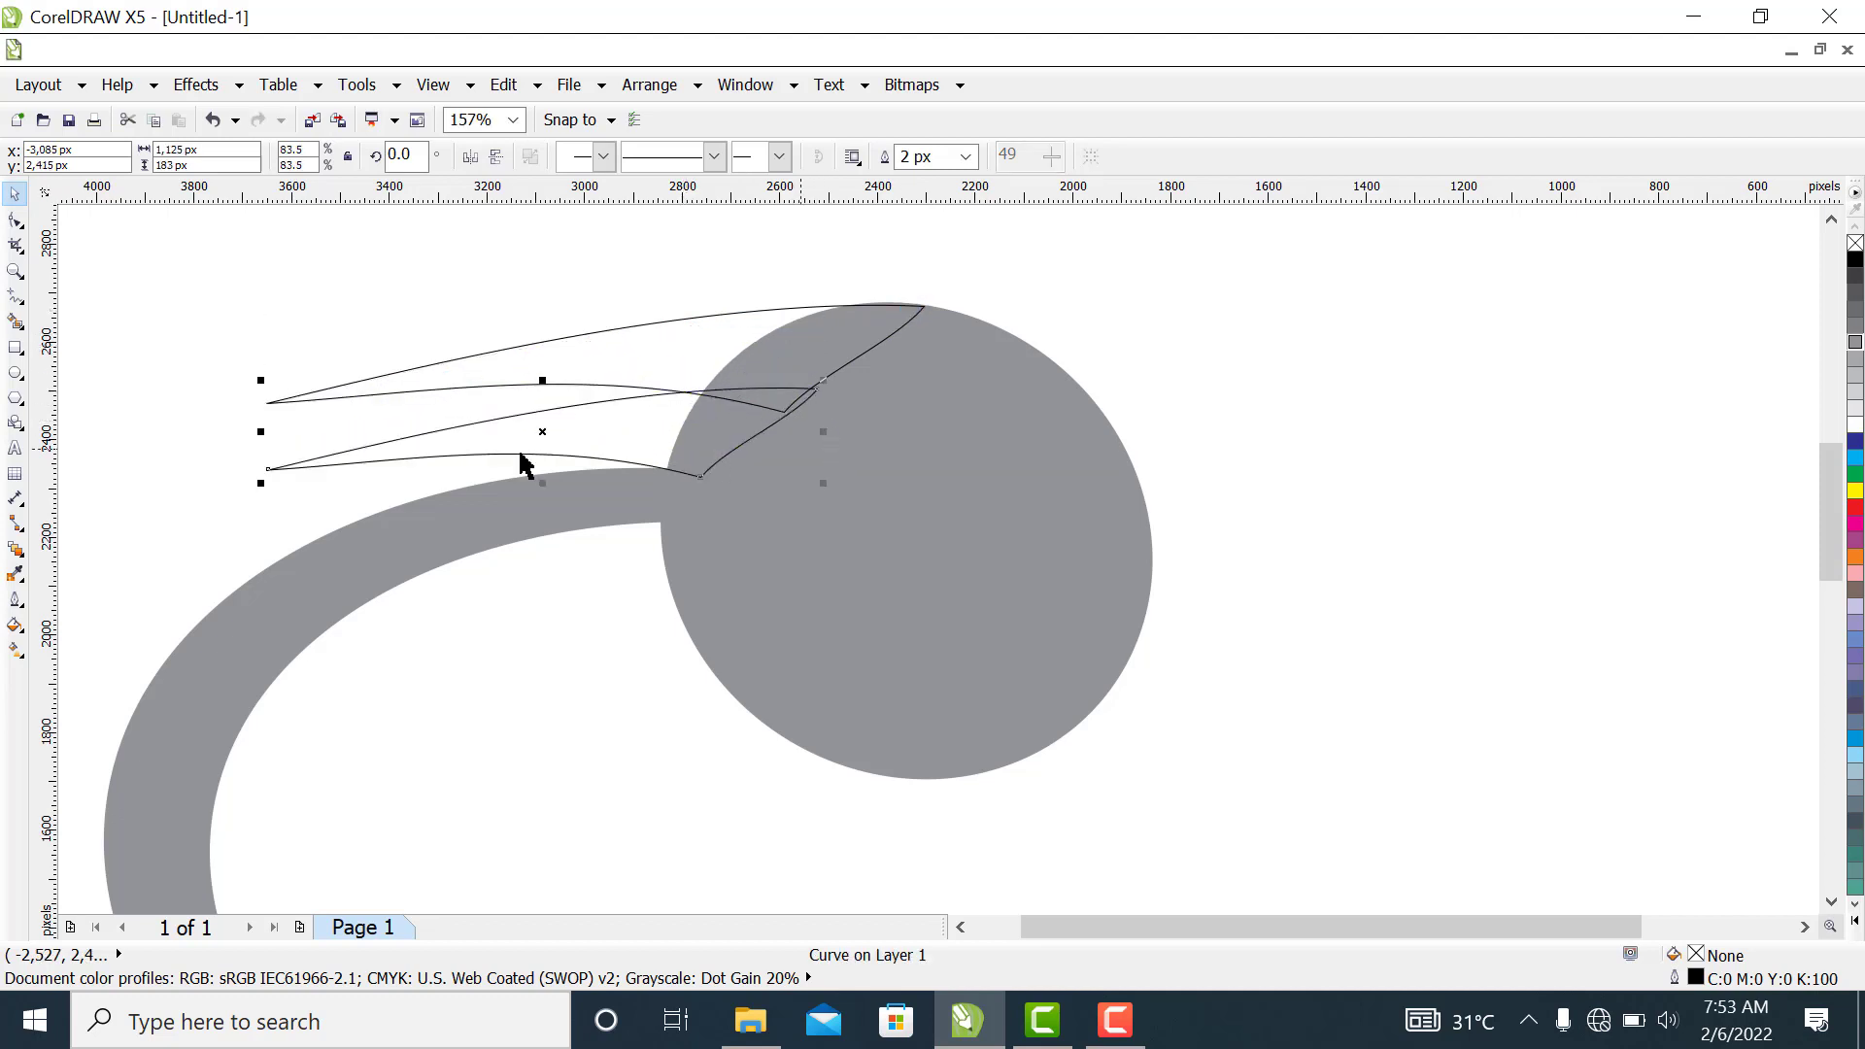
Move the beak copy right between the original and the crescent, and shrink it to about 1,015 px wide
drag(670, 439, 721, 417)
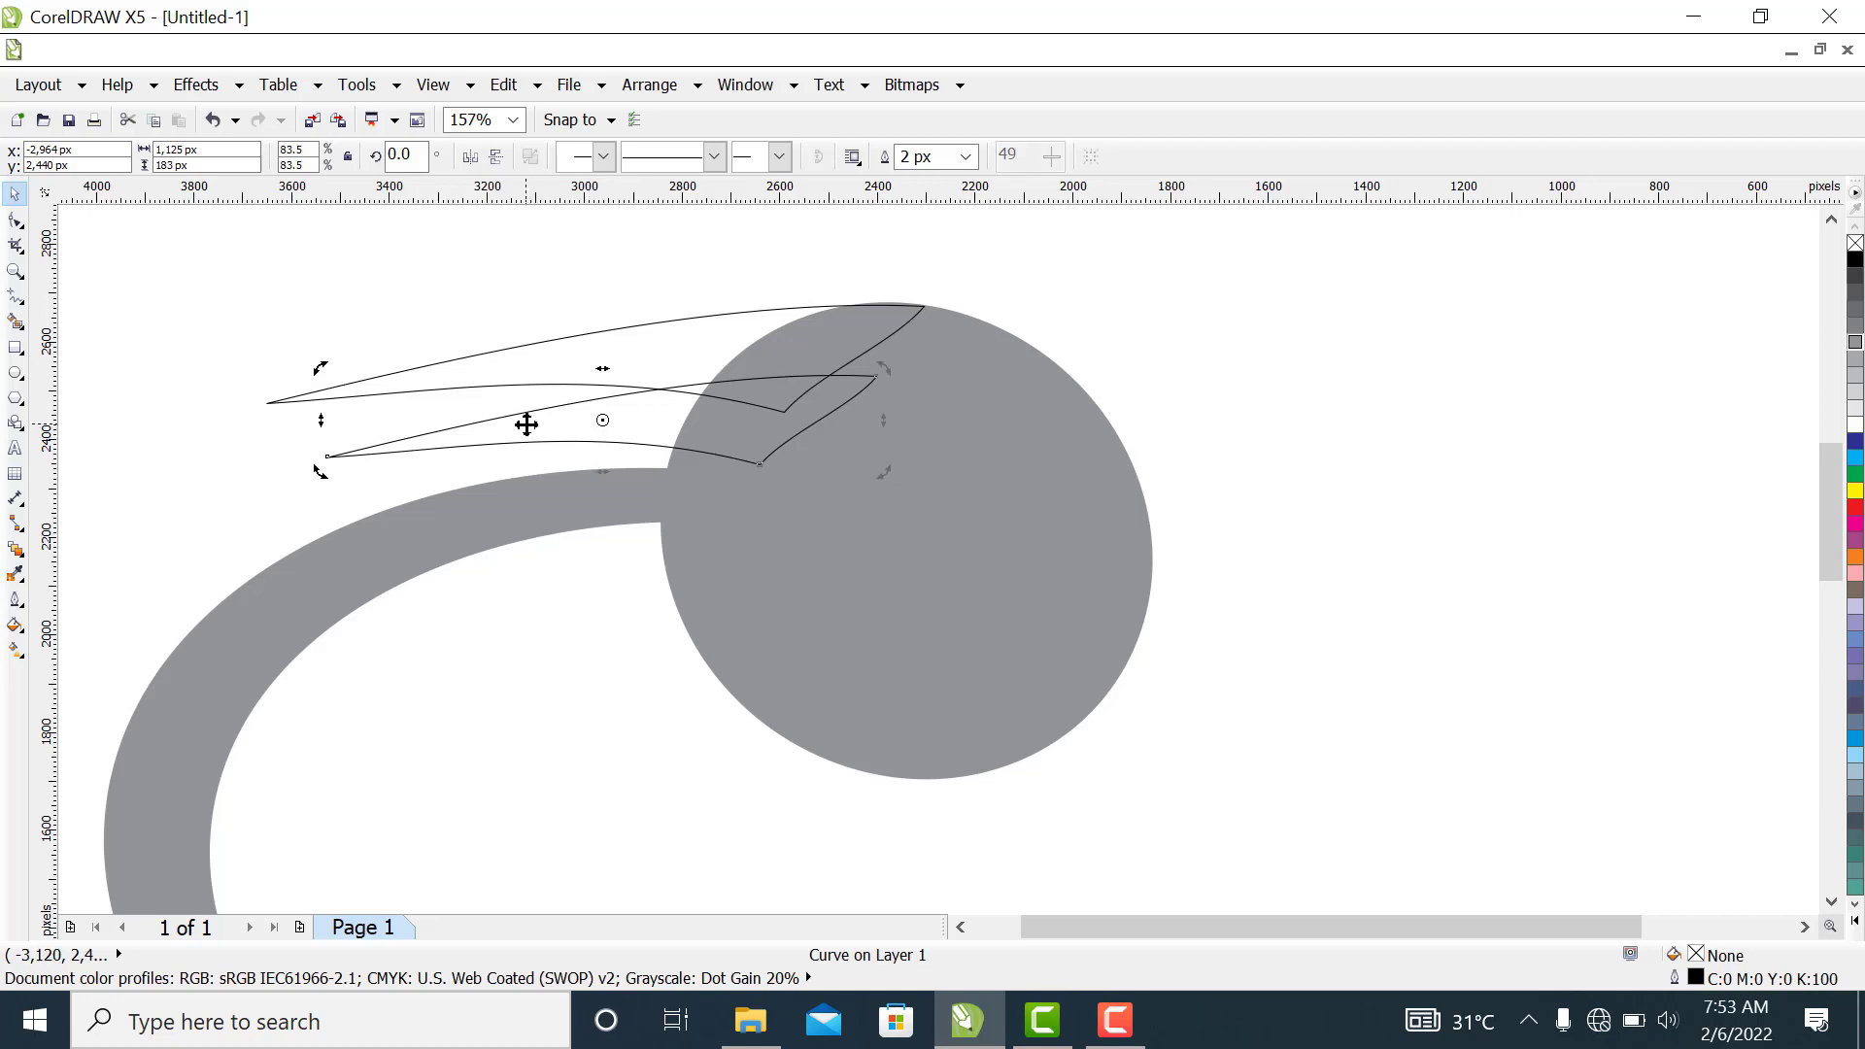
key(Escape)
drag(524, 429, 521, 438)
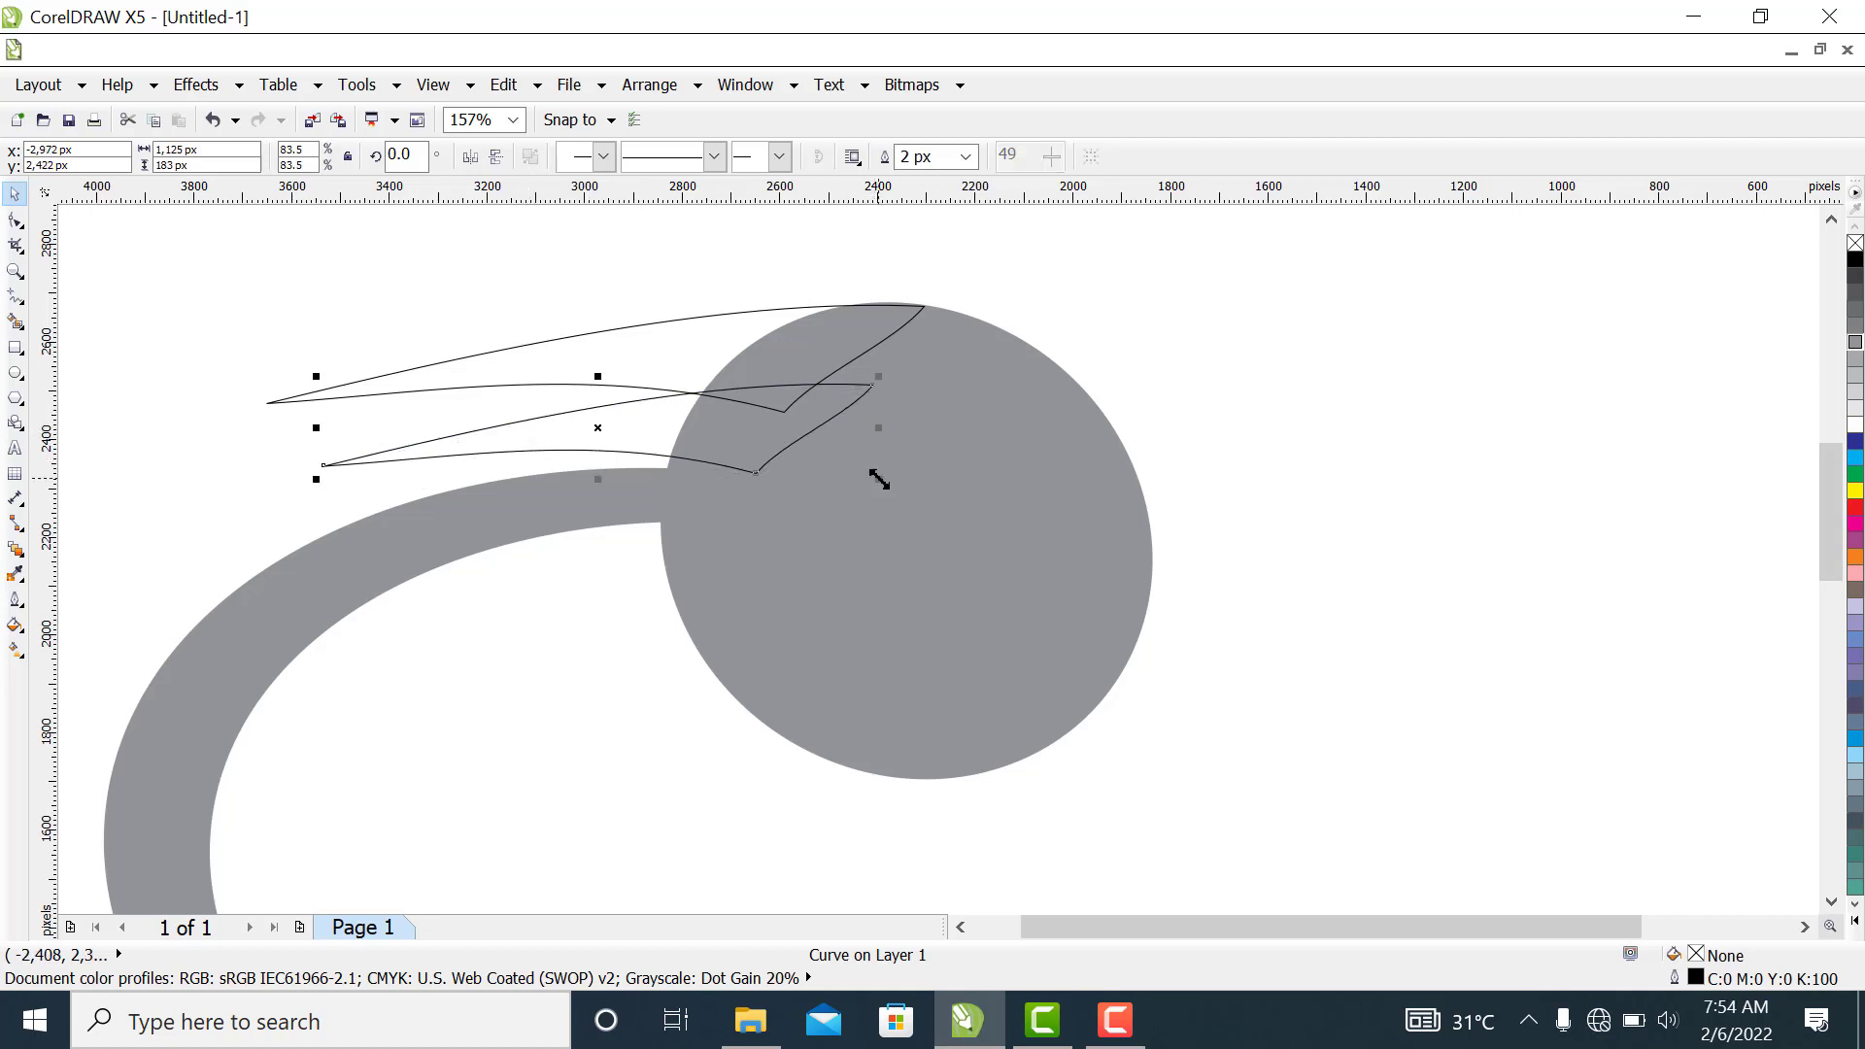
drag(880, 477, 861, 470)
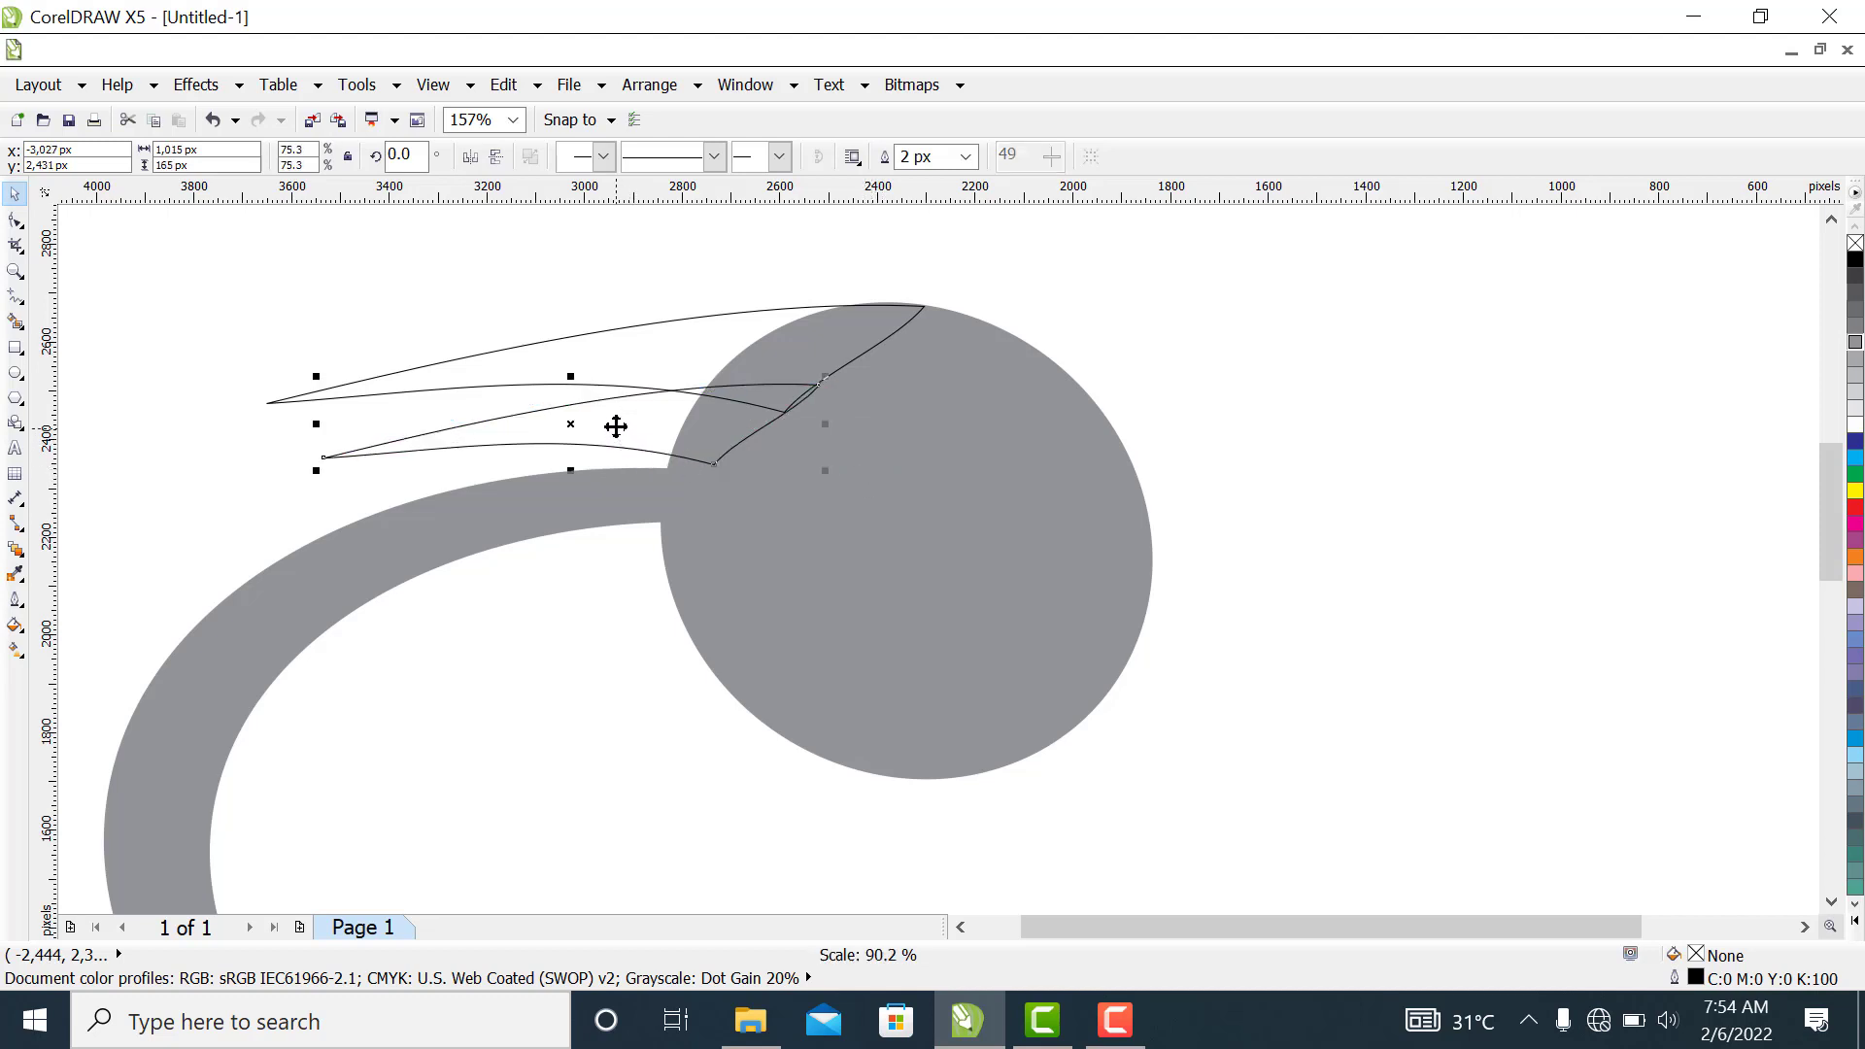
drag(616, 421, 624, 435)
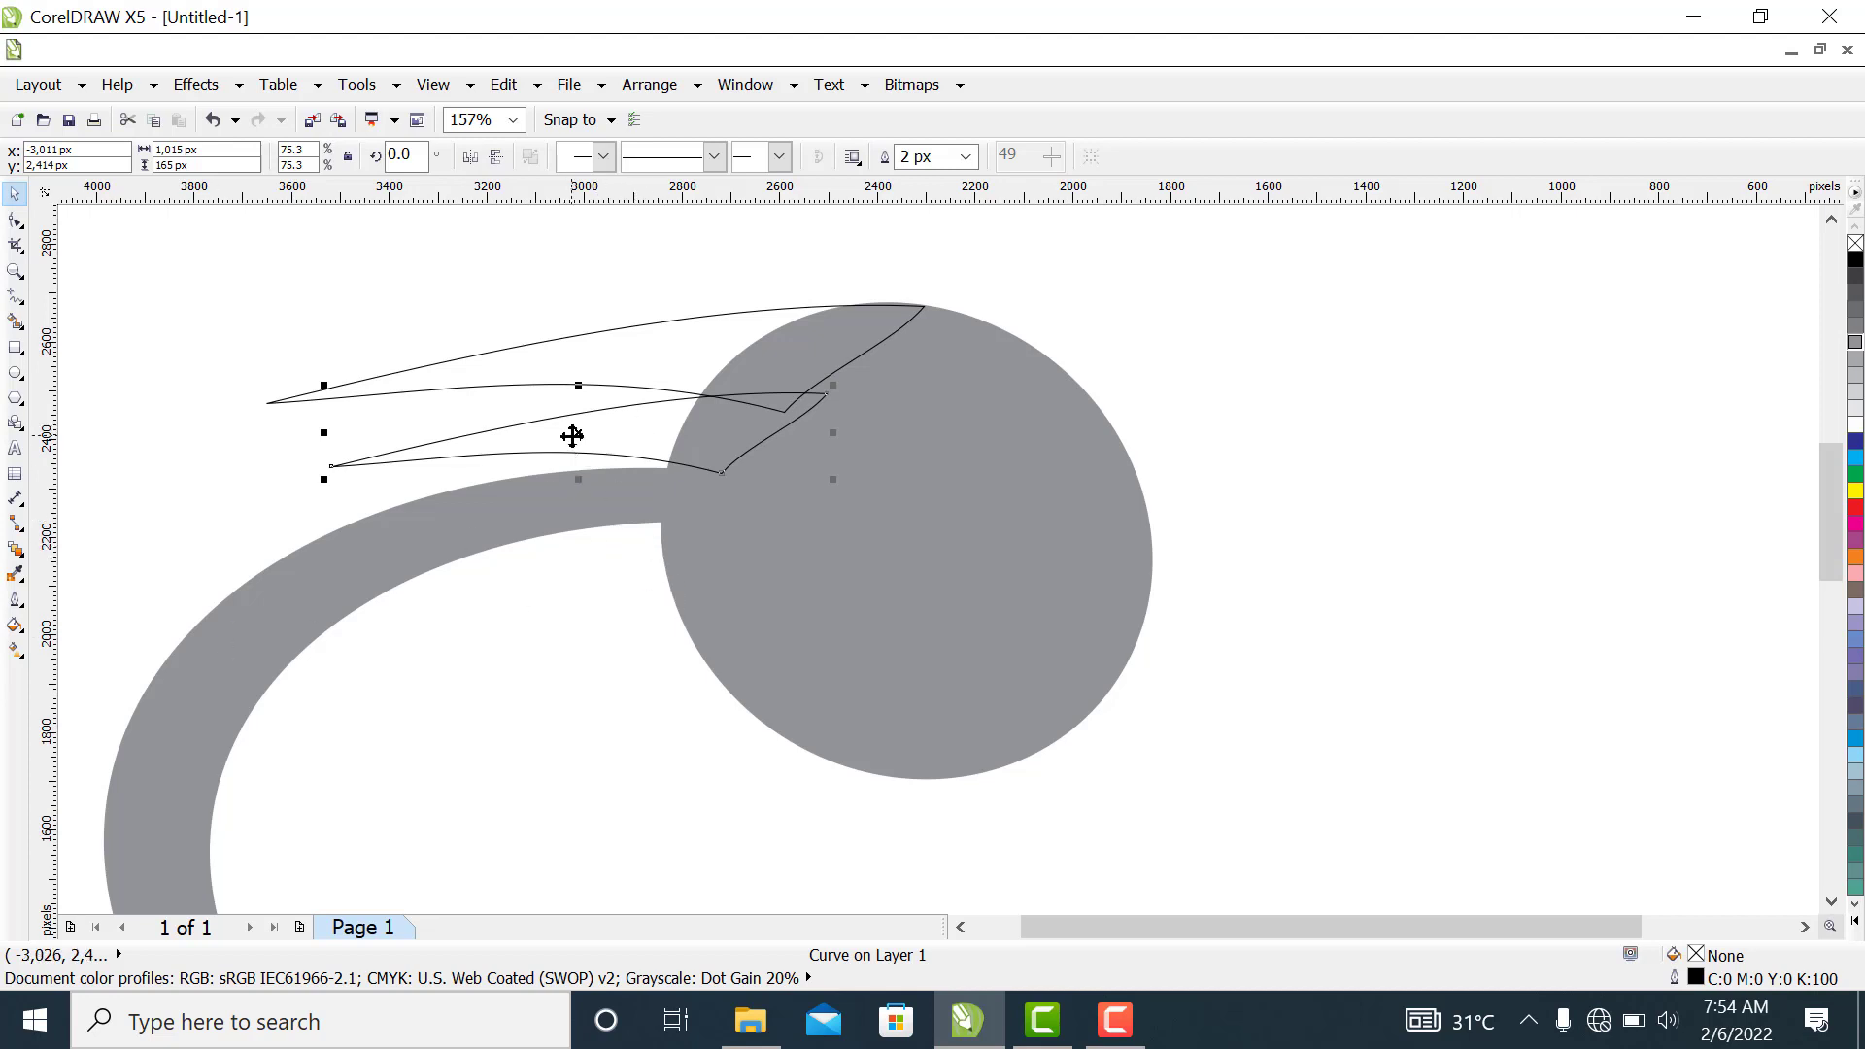
Duplicate the smaller beak under the crescent's inner edge and rotate the new copy by 7 degrees
drag(570, 433, 559, 625)
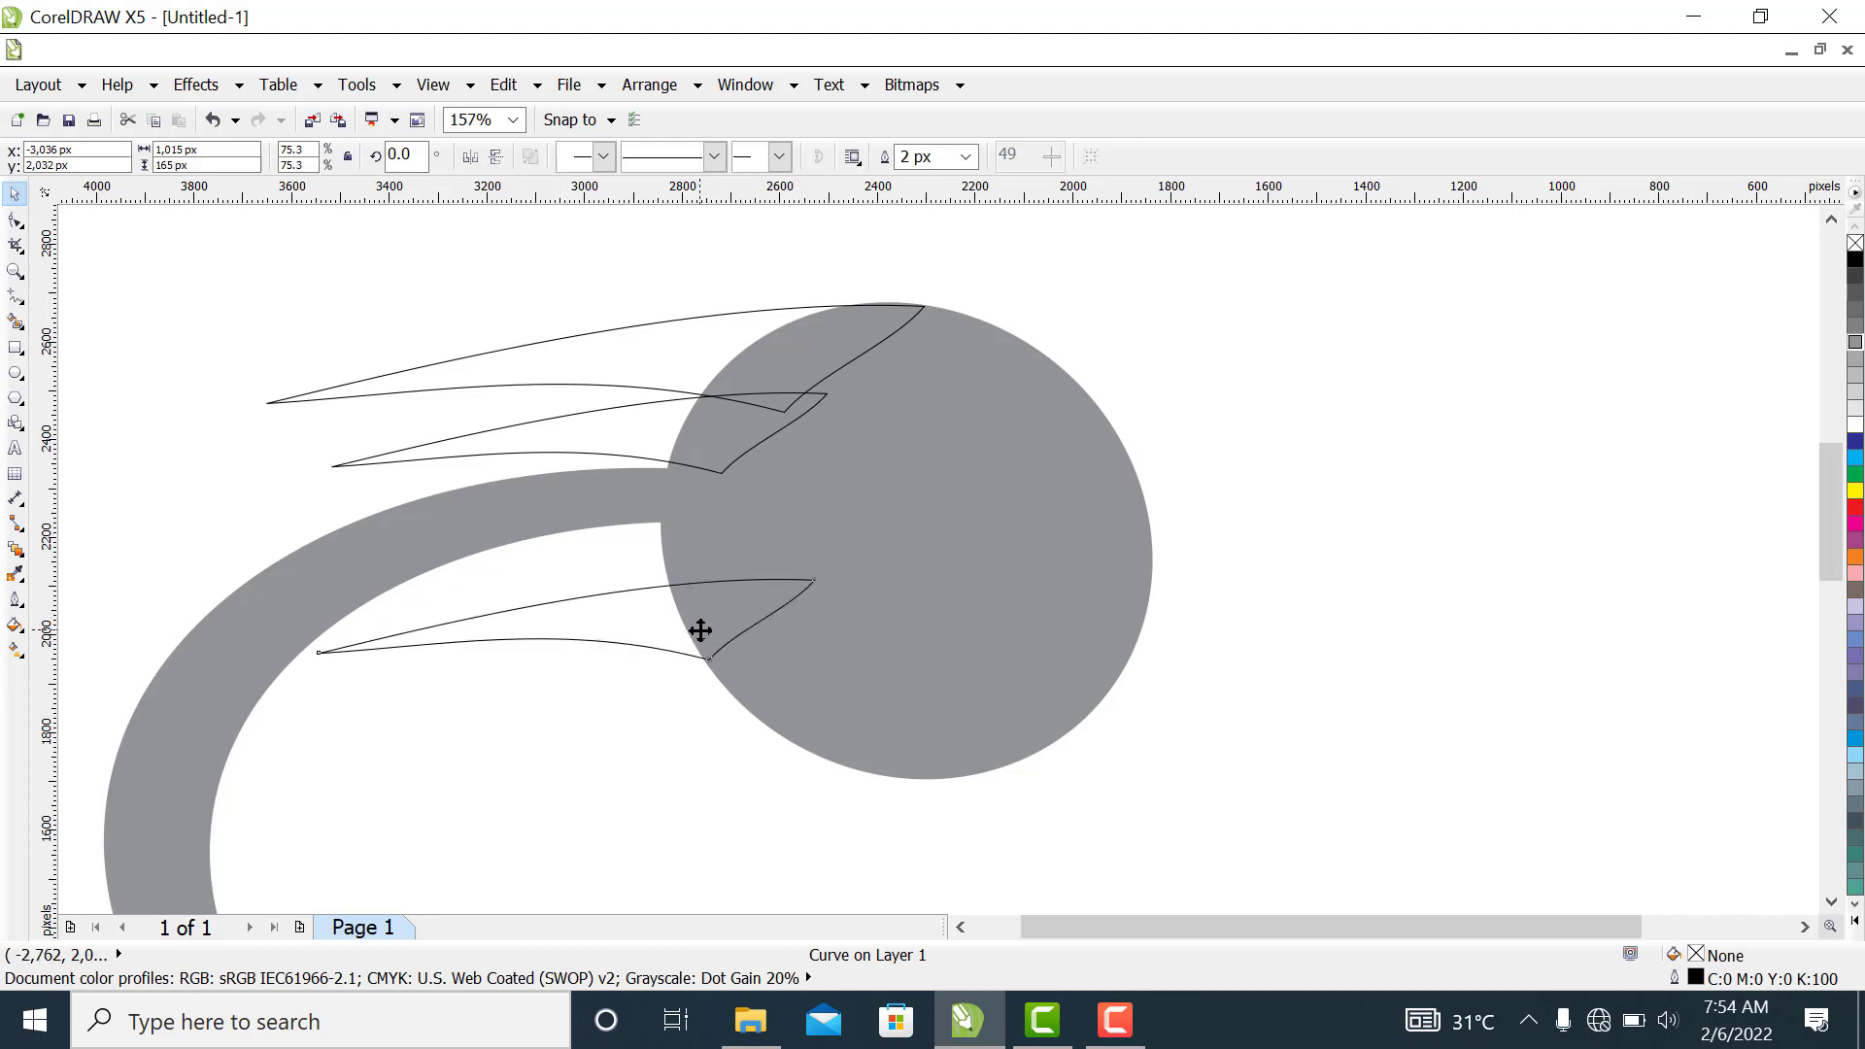
click(700, 631)
drag(821, 566, 816, 543)
drag(645, 595, 645, 570)
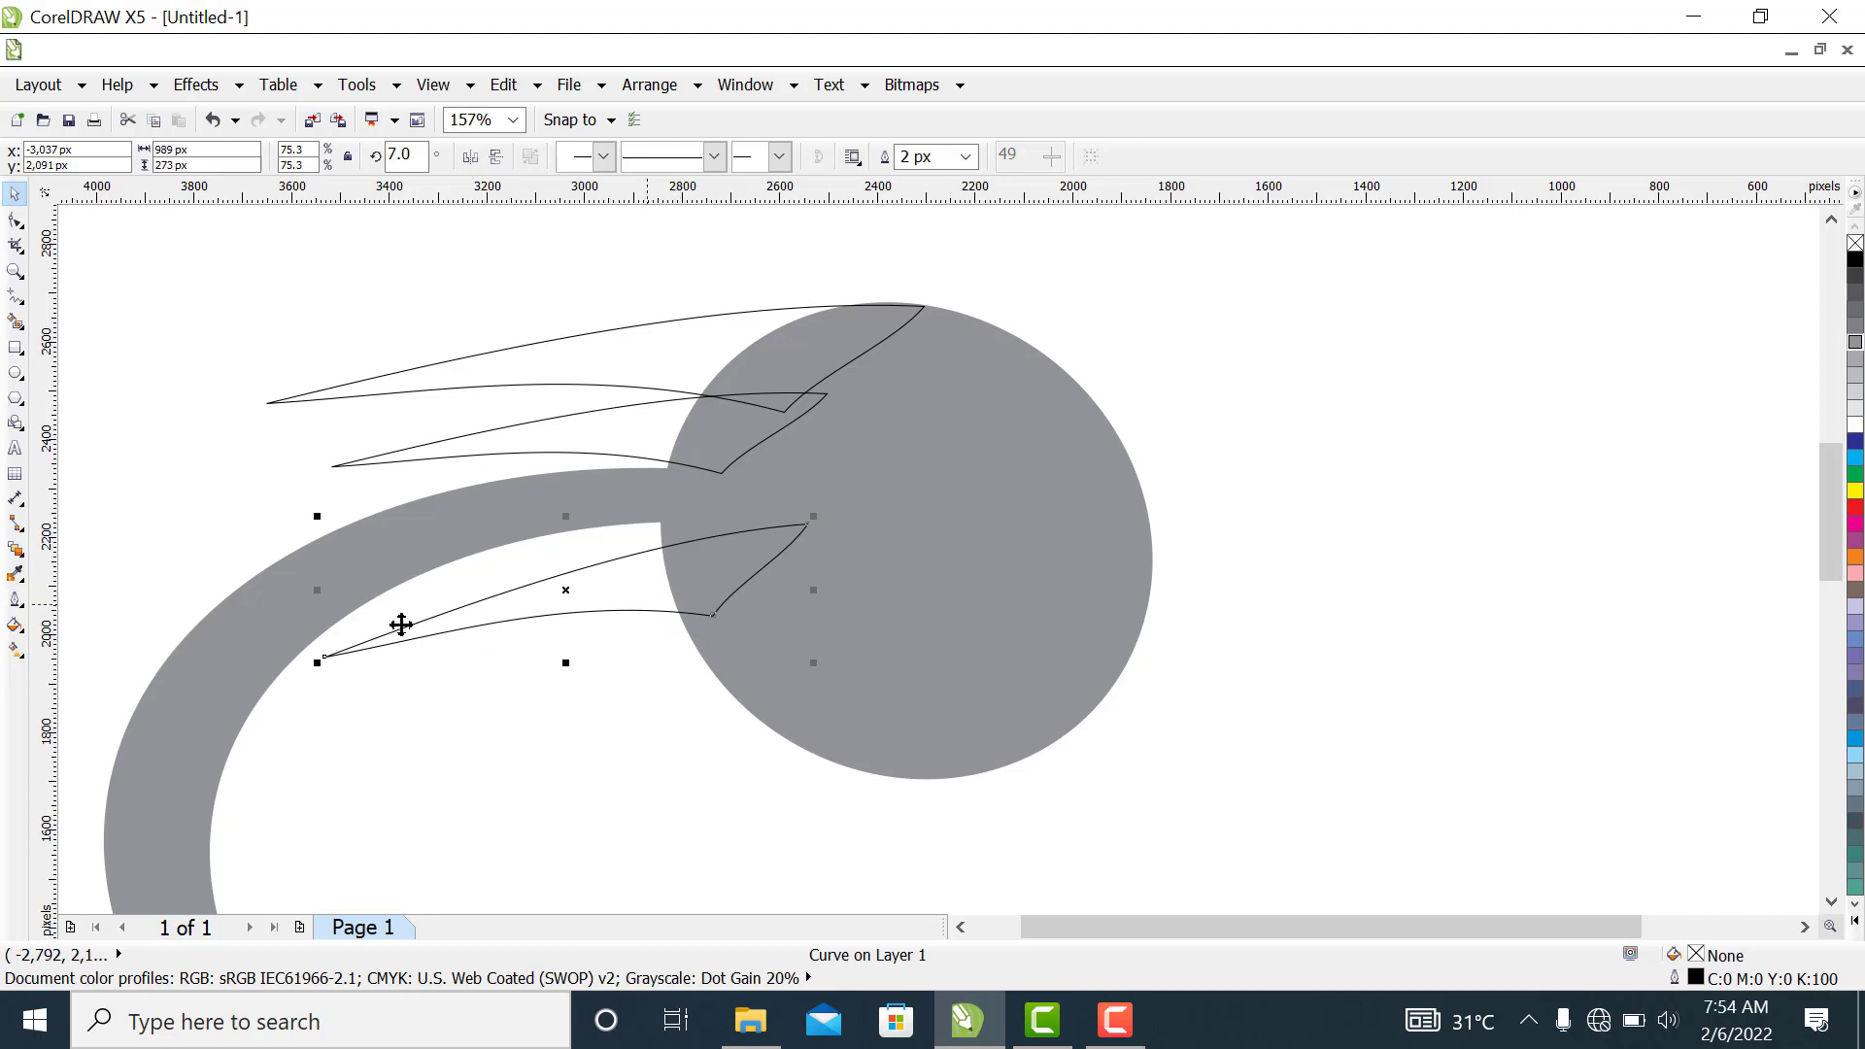
Scale the rotated copy down to about 908 px wide and position its tip against the crescent's inner edge
drag(318, 662, 344, 652)
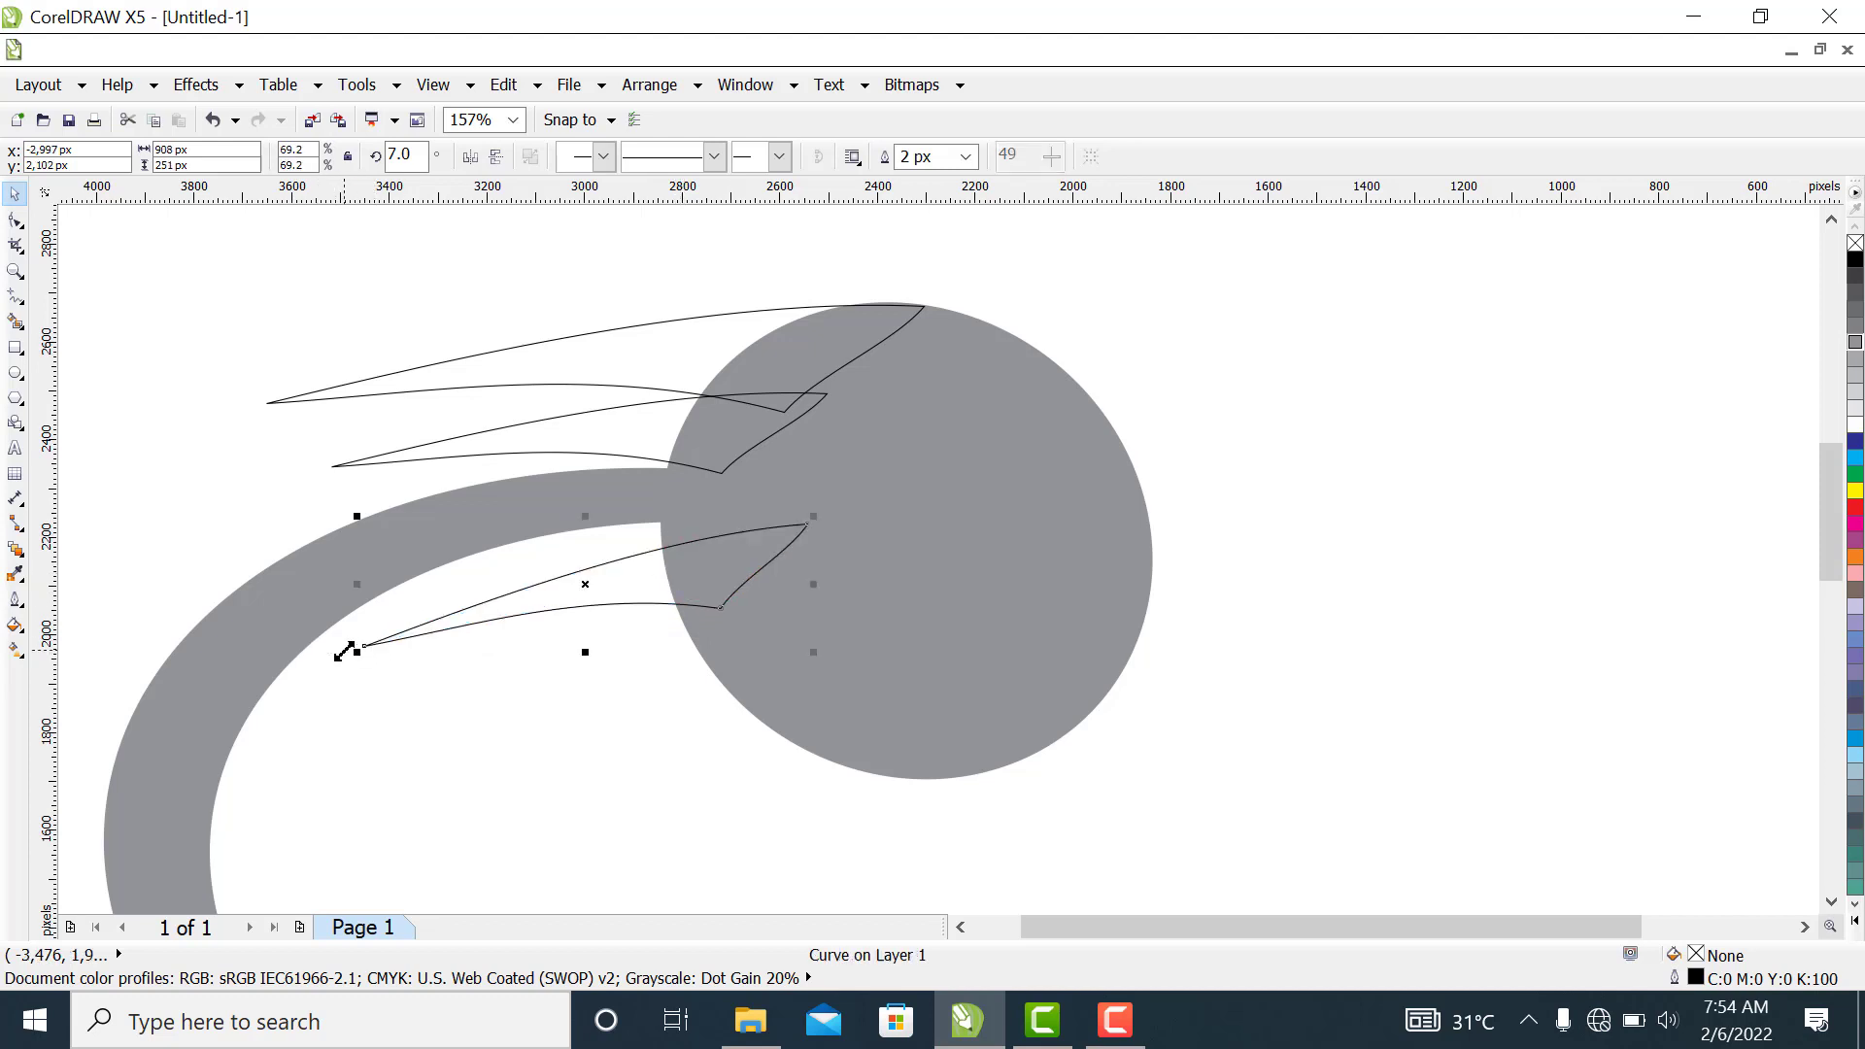
drag(666, 586, 661, 574)
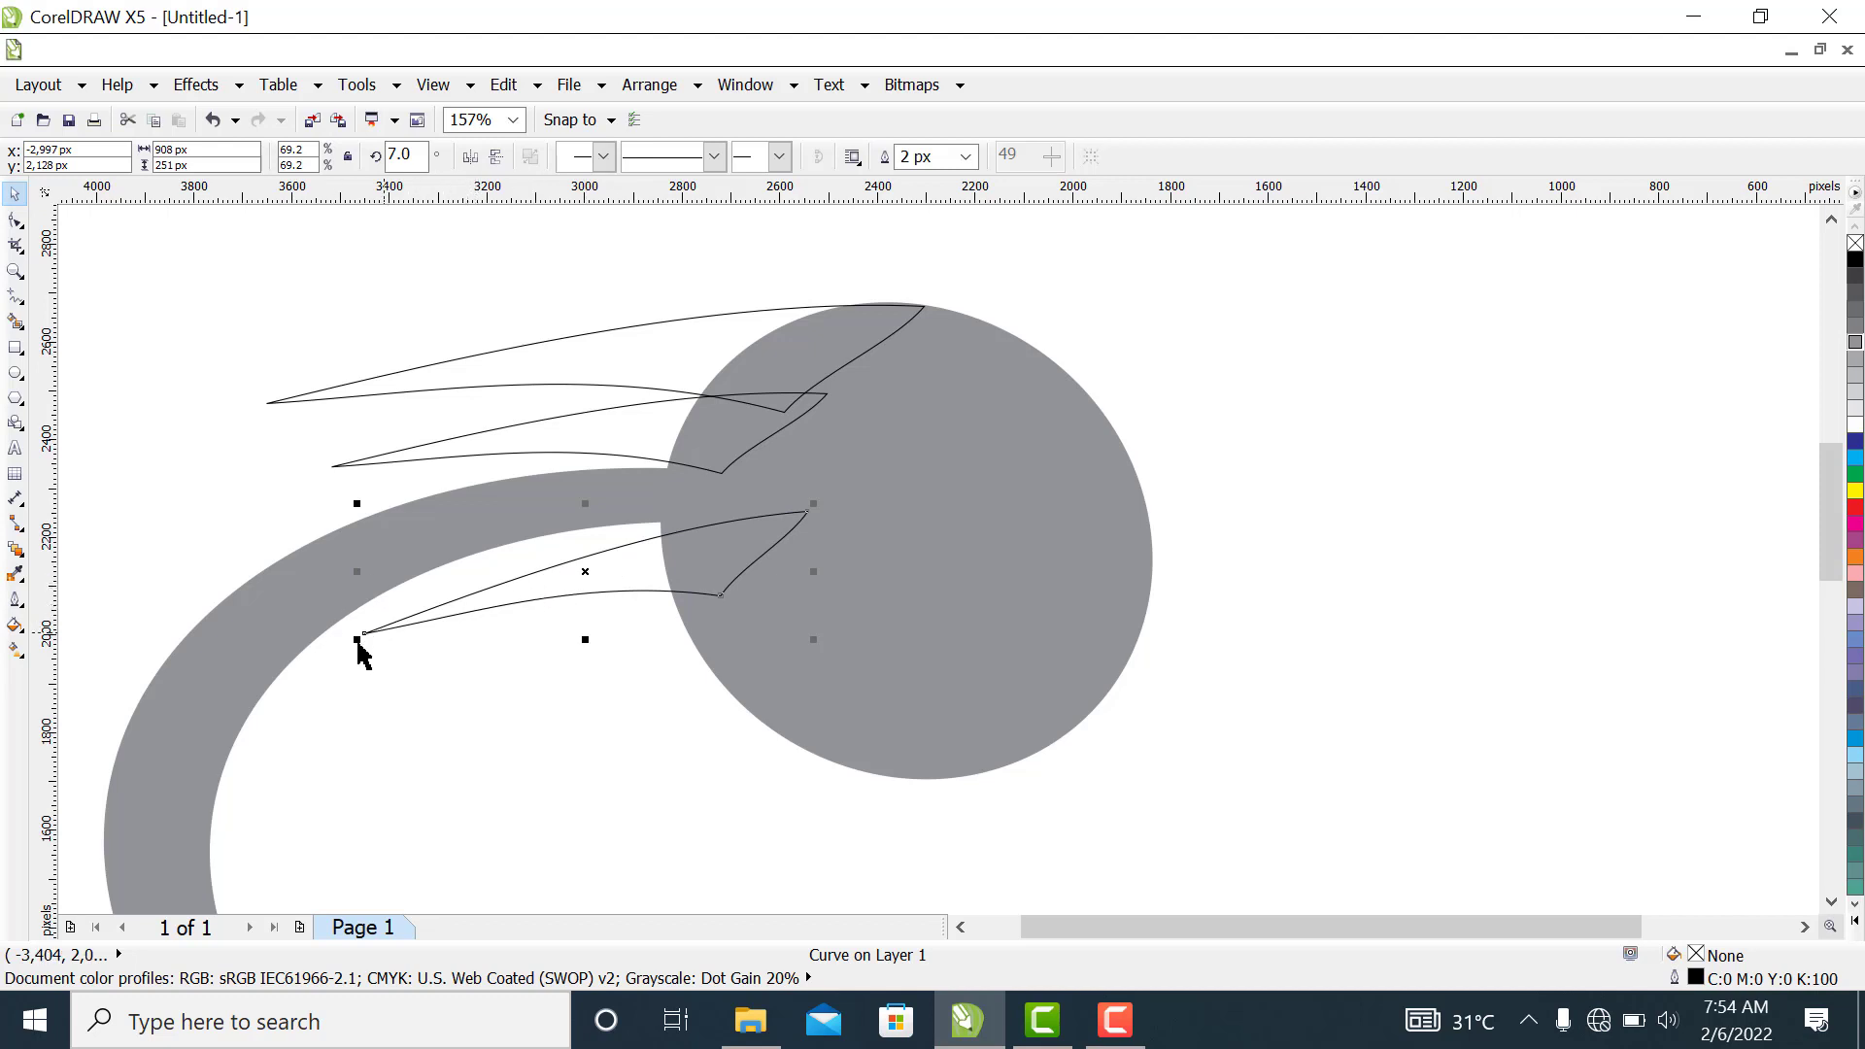
drag(590, 580, 542, 597)
Shrink the top beak to about 1,281 by 179 px and the middle one to about 790 by 127 px
click(353, 380)
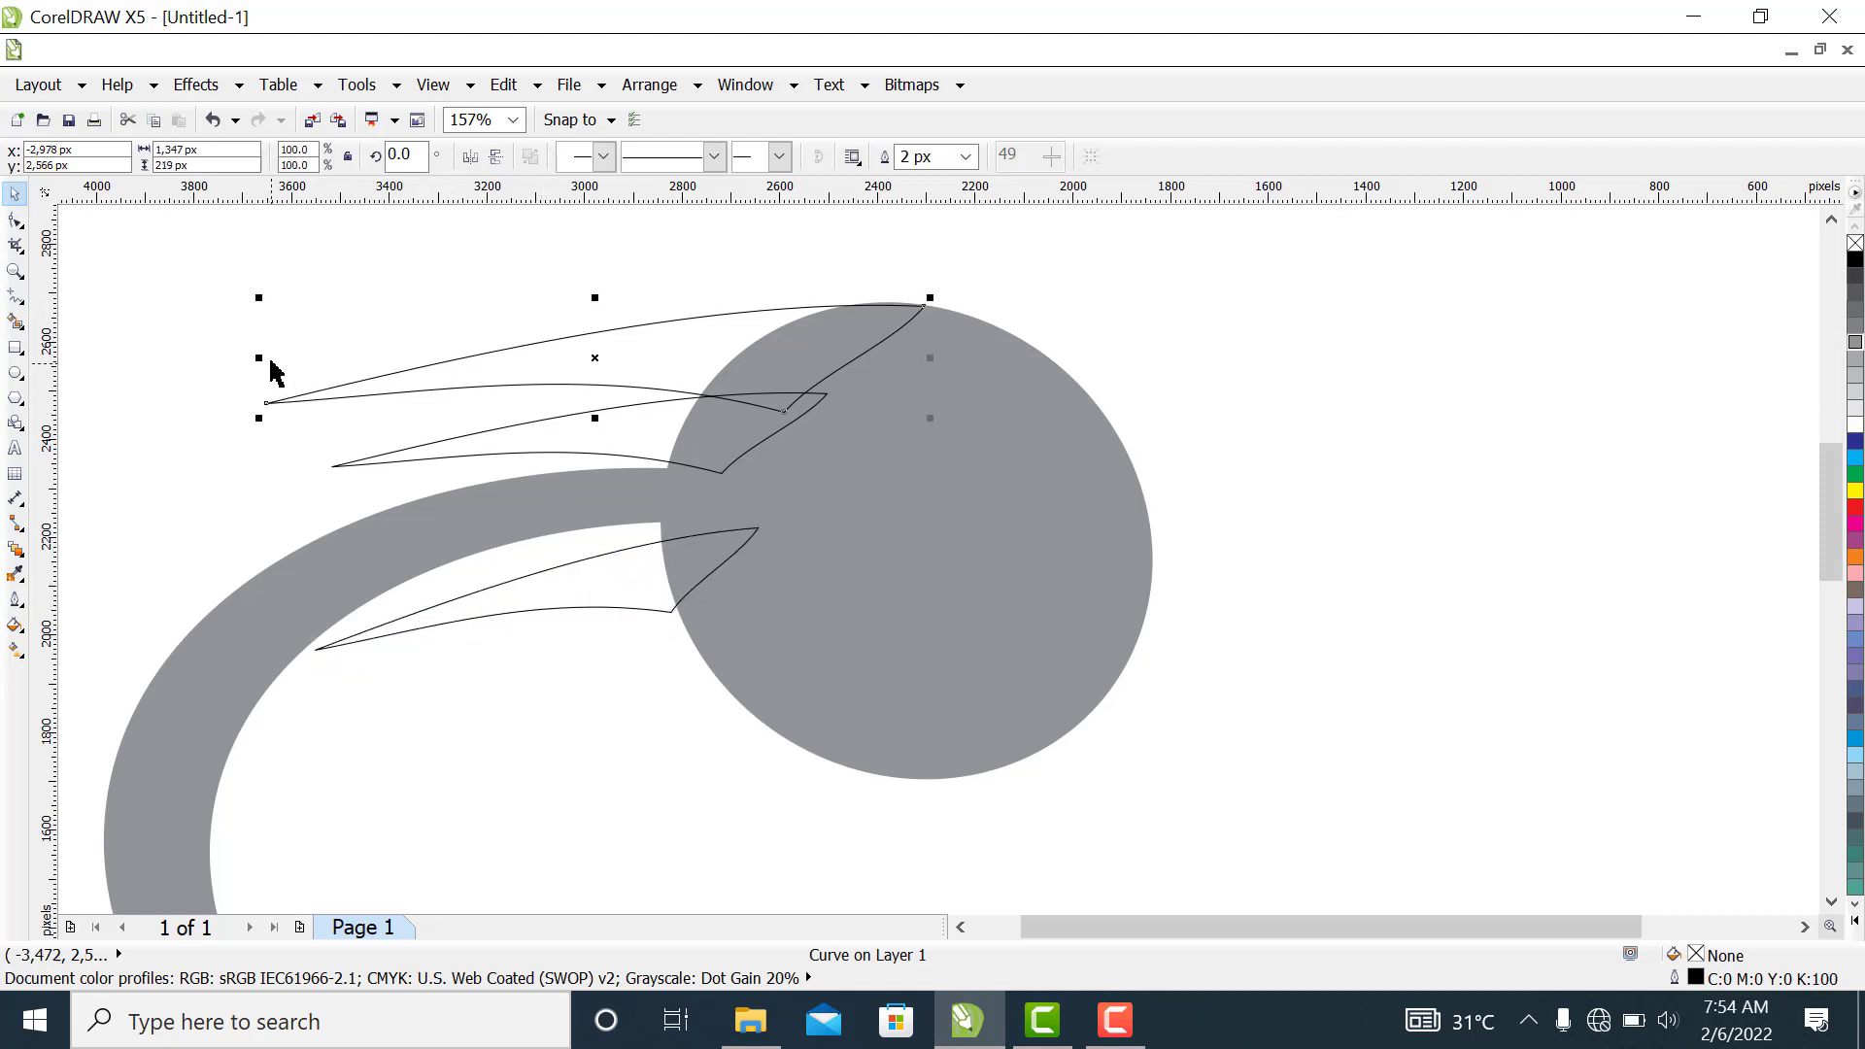
drag(261, 357, 293, 362)
click(411, 464)
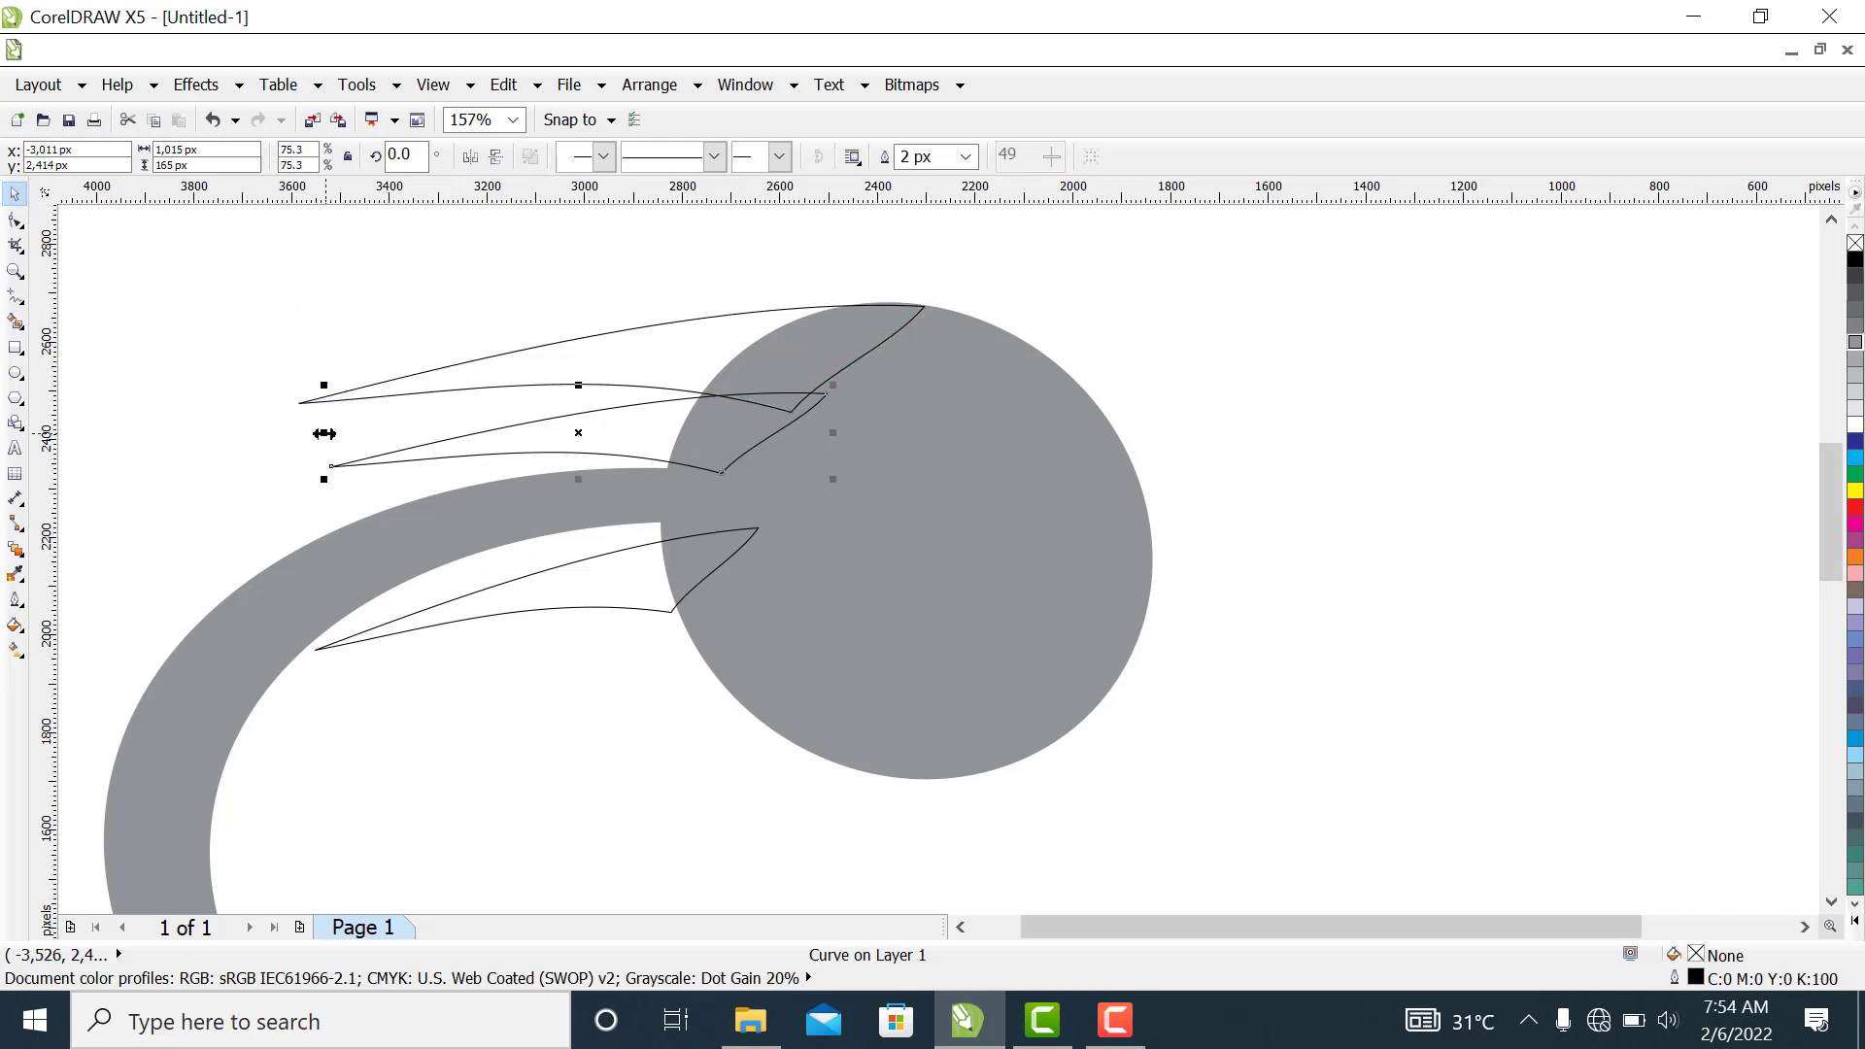
drag(324, 432, 379, 432)
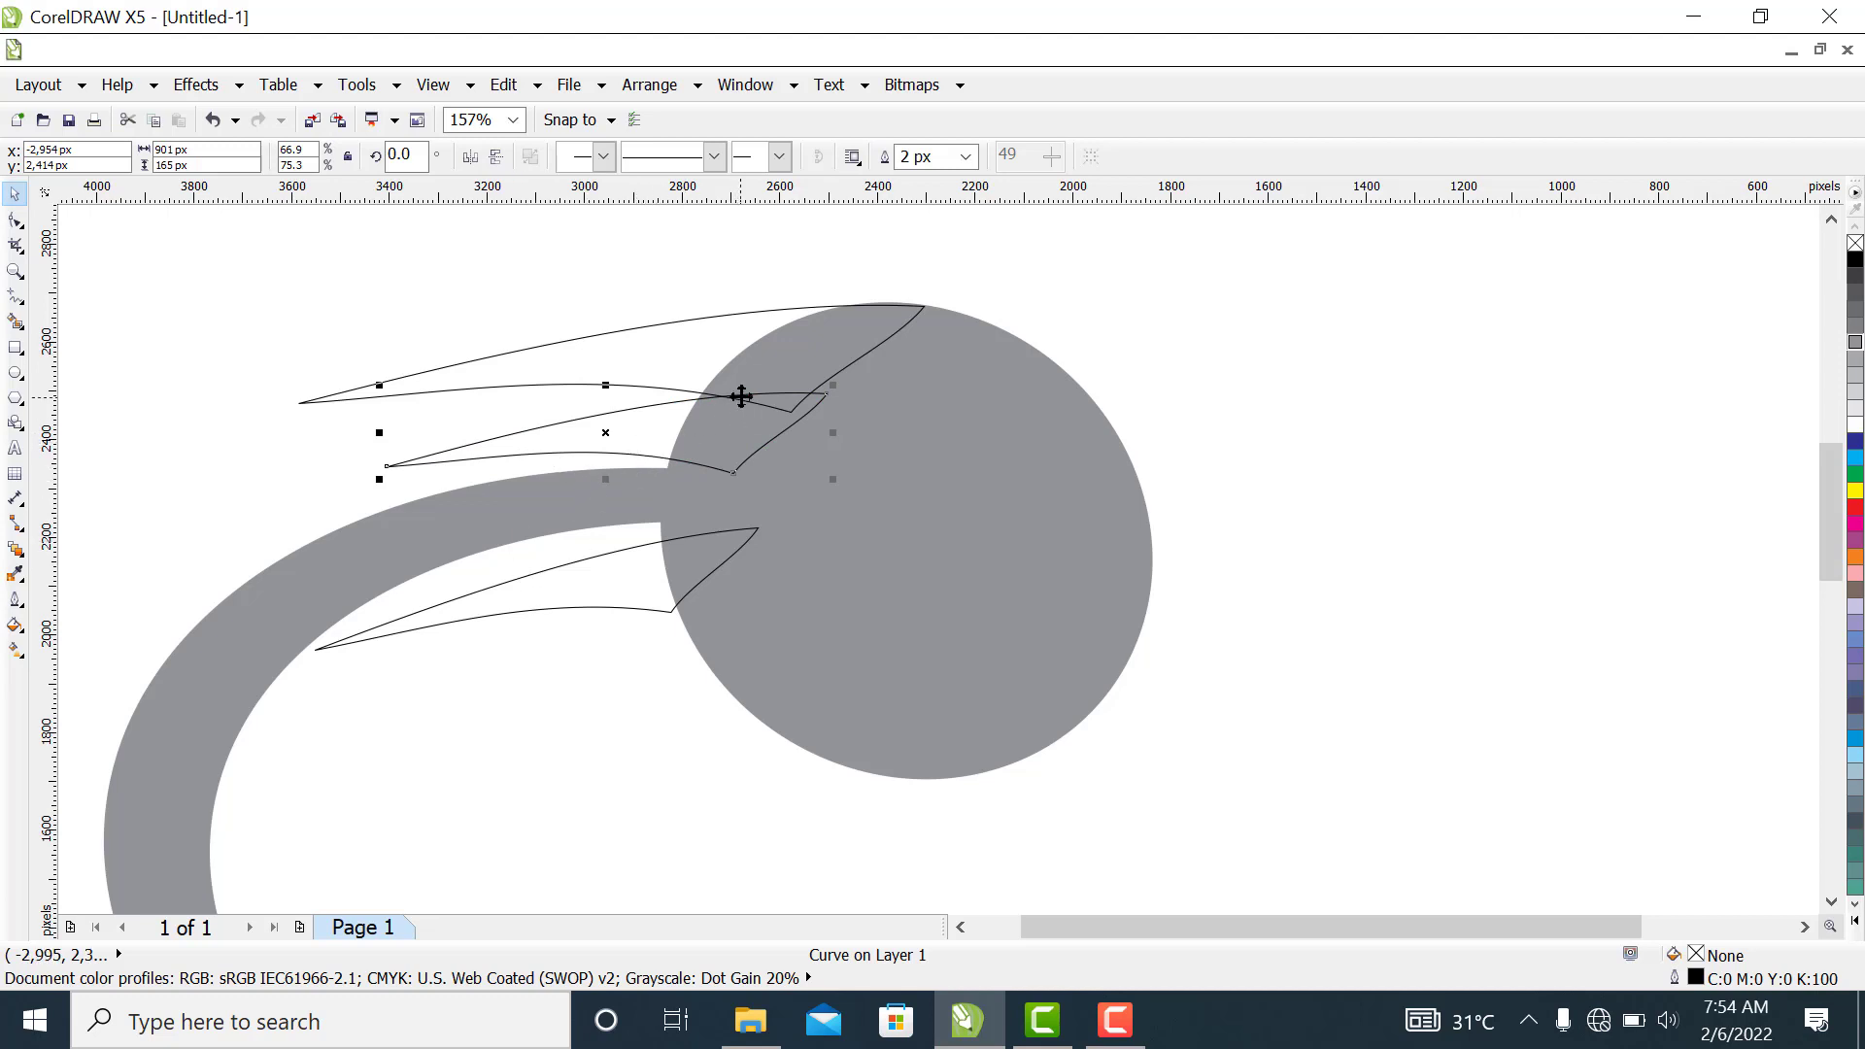
mouse_move(605, 386)
mouse_down()
mouse_move(608, 416)
mouse_move(612, 399)
mouse_up()
click(624, 337)
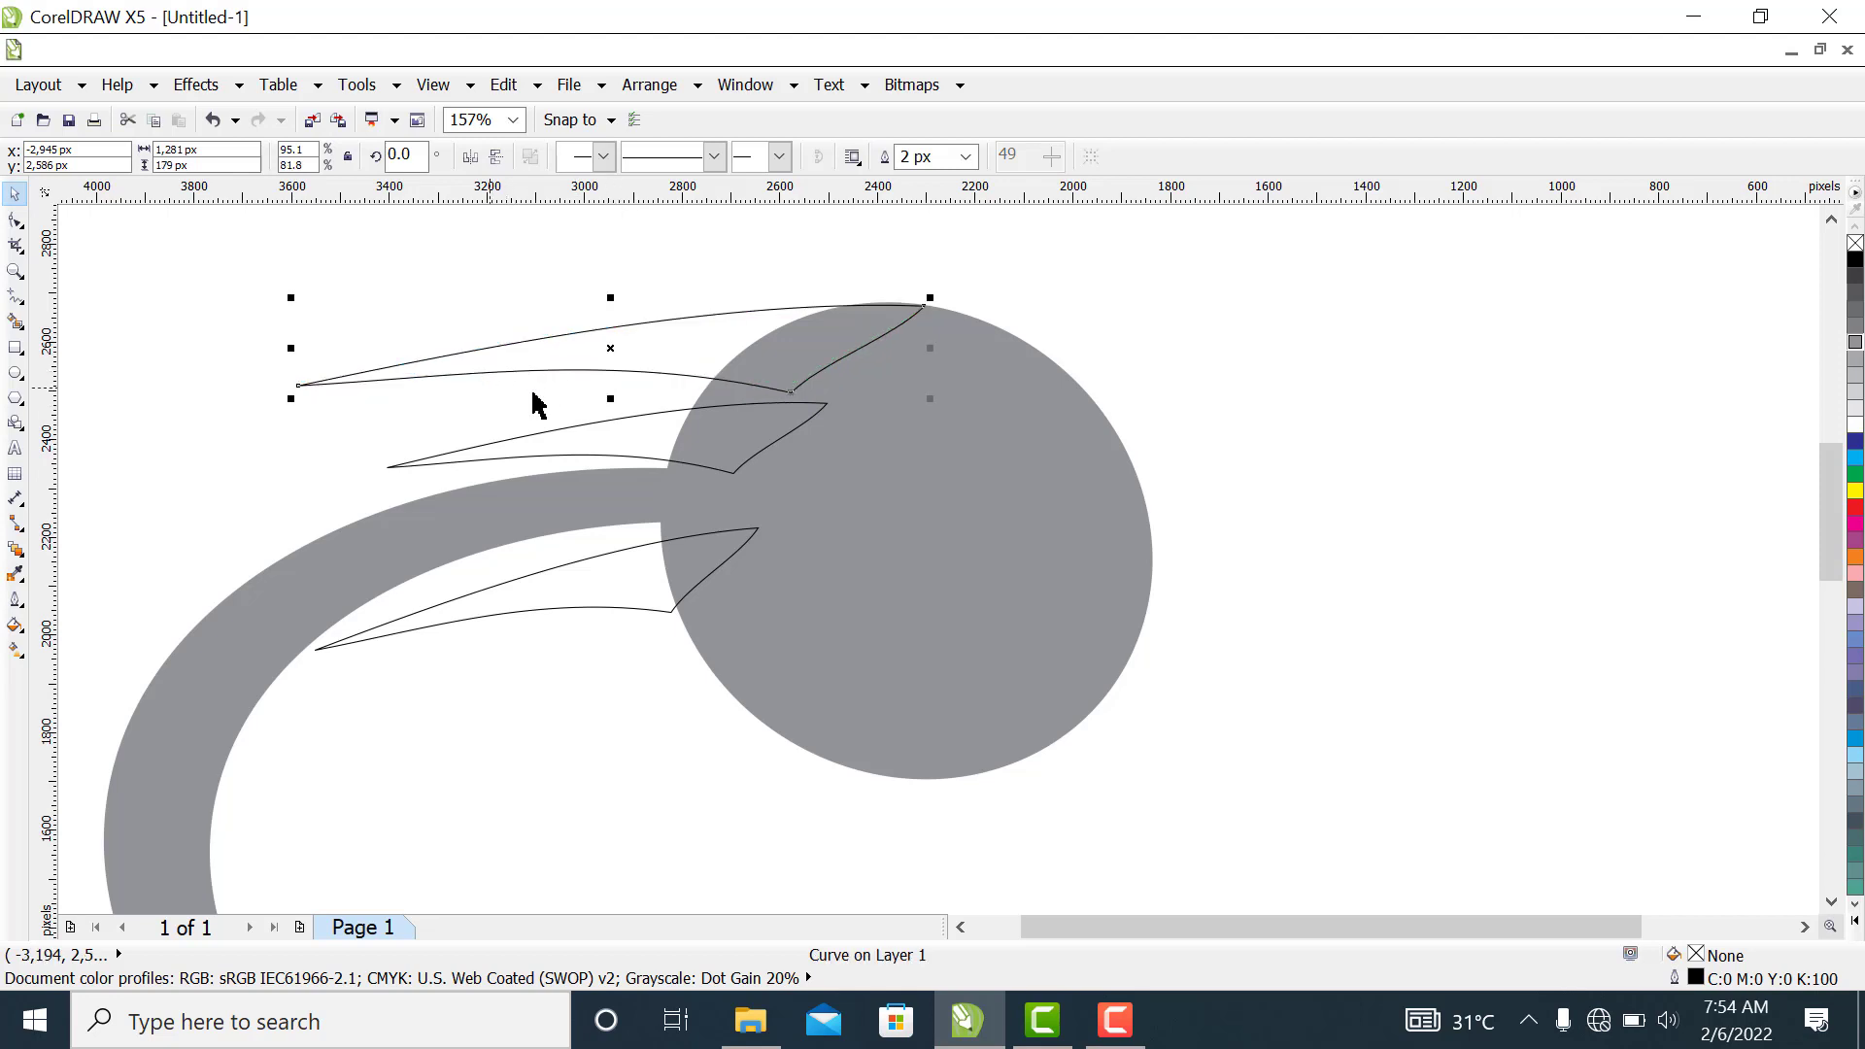
click(736, 435)
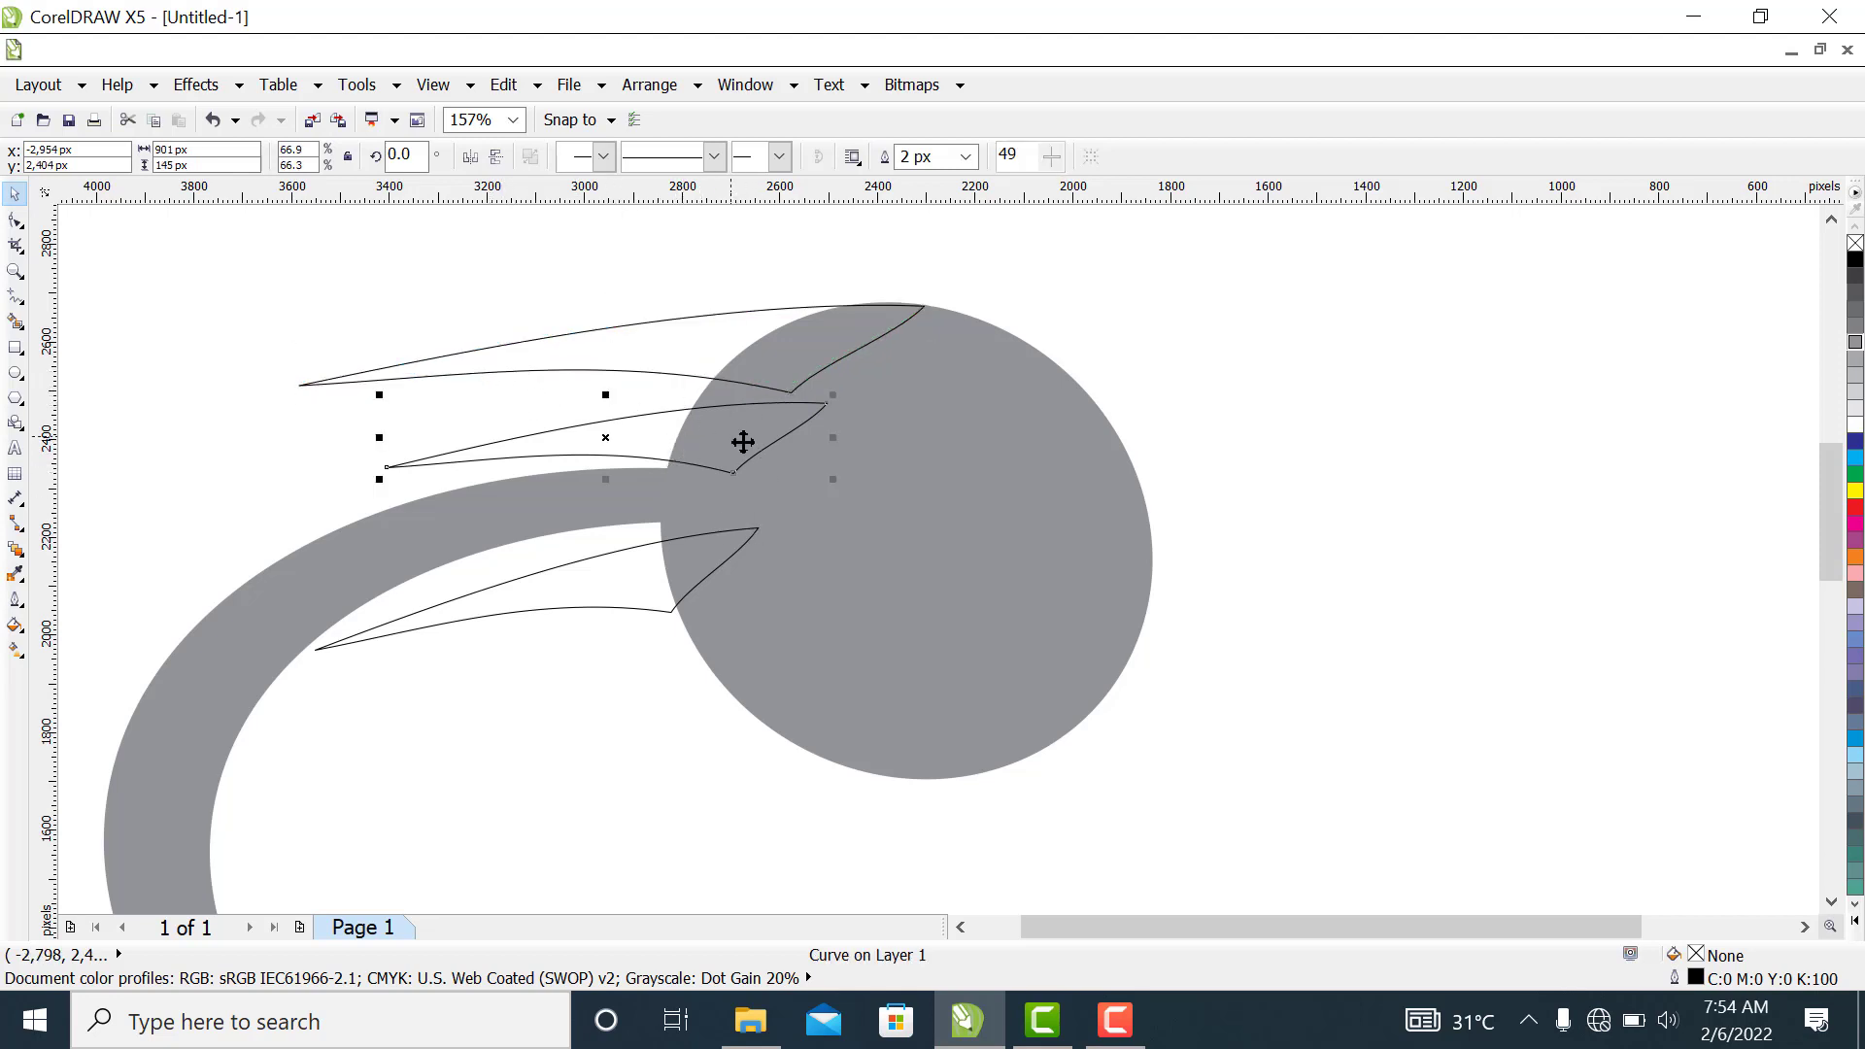
drag(831, 478, 777, 470)
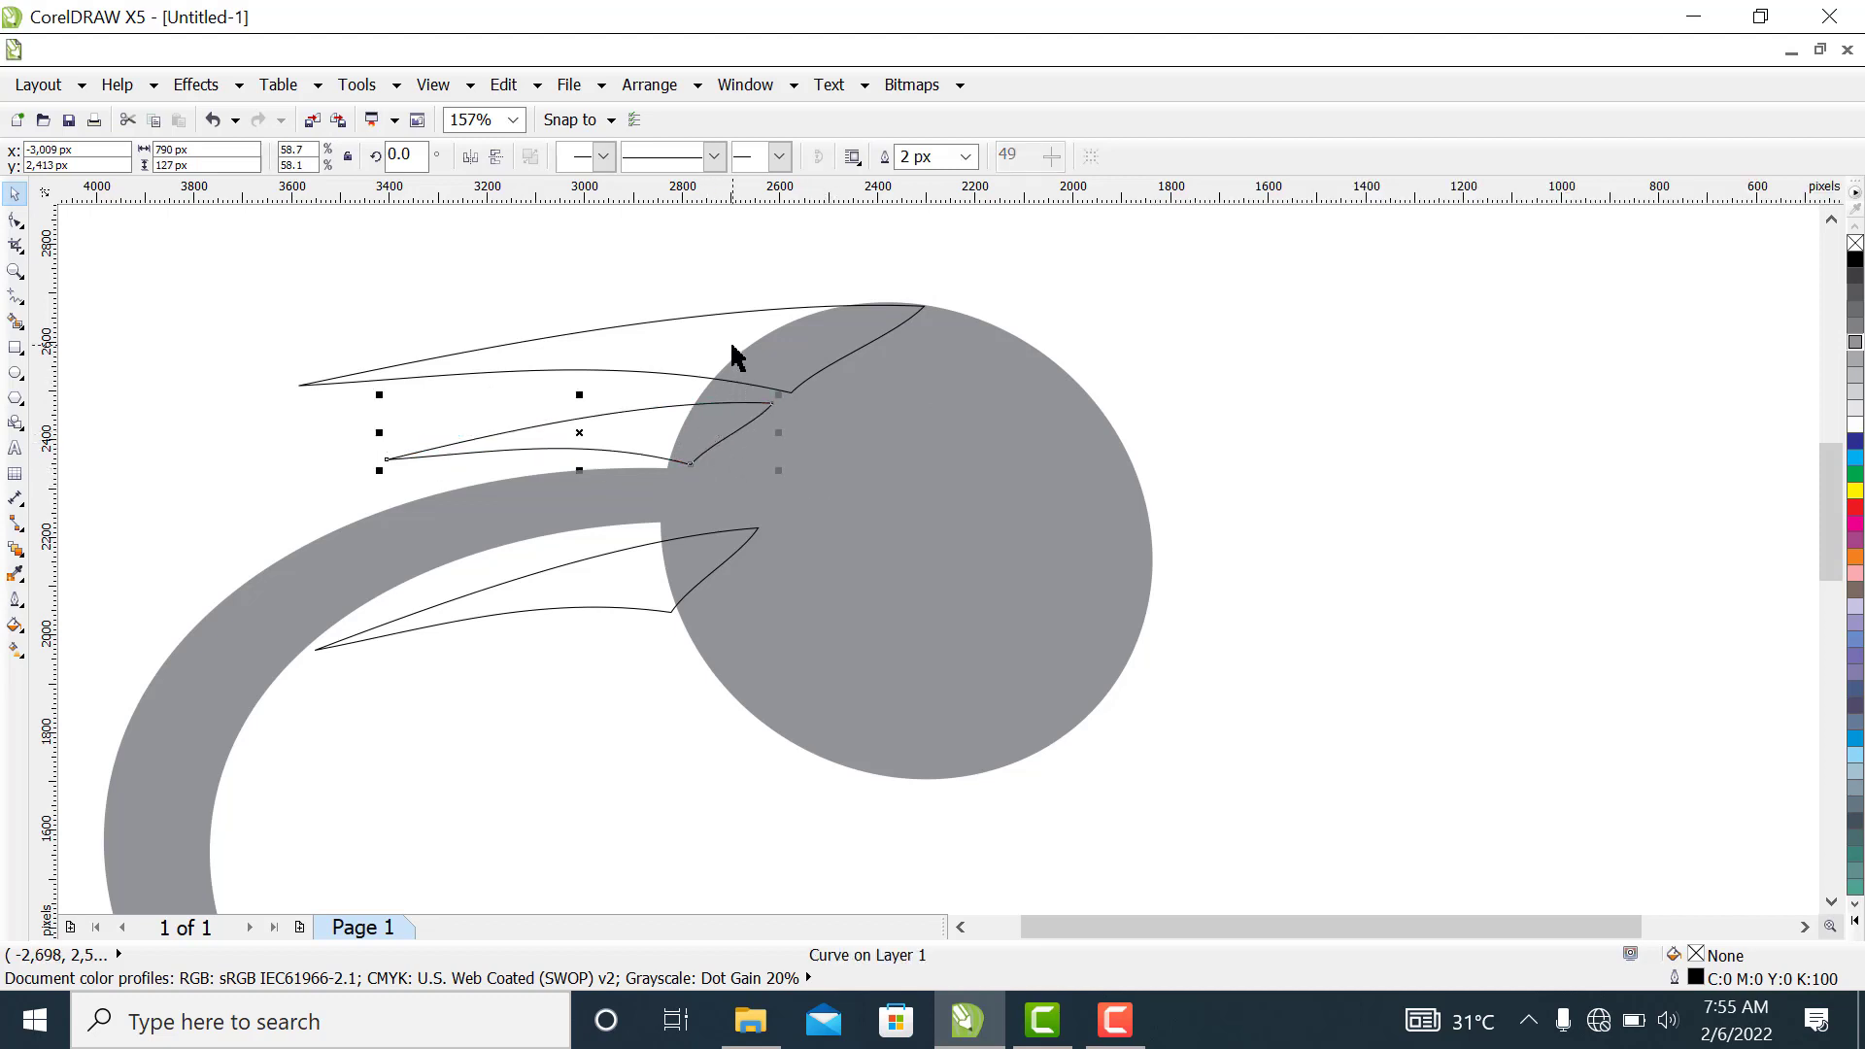
Bend the lowest beak's long edges upward along the crescent's inner curve, and move its upper inner node further right into the circle
click(636, 607)
click(630, 595)
click(657, 580)
click(16, 220)
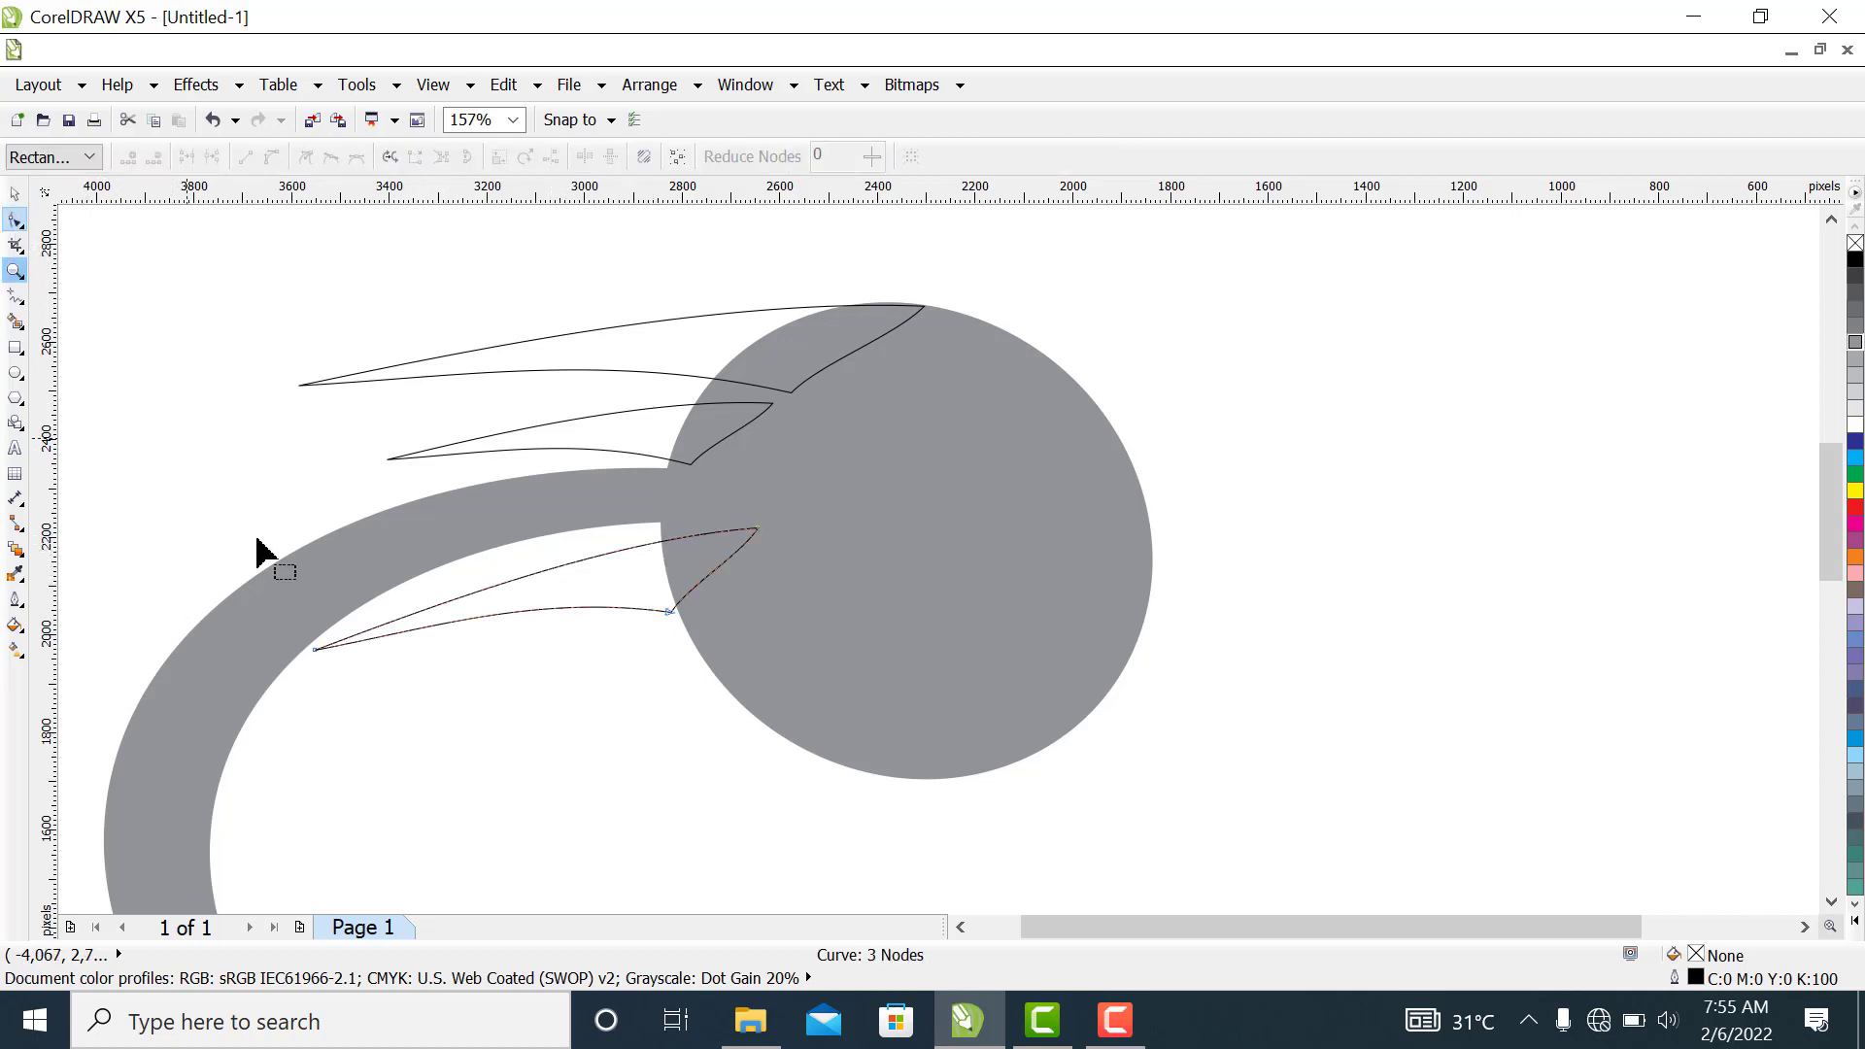
drag(276, 576, 724, 533)
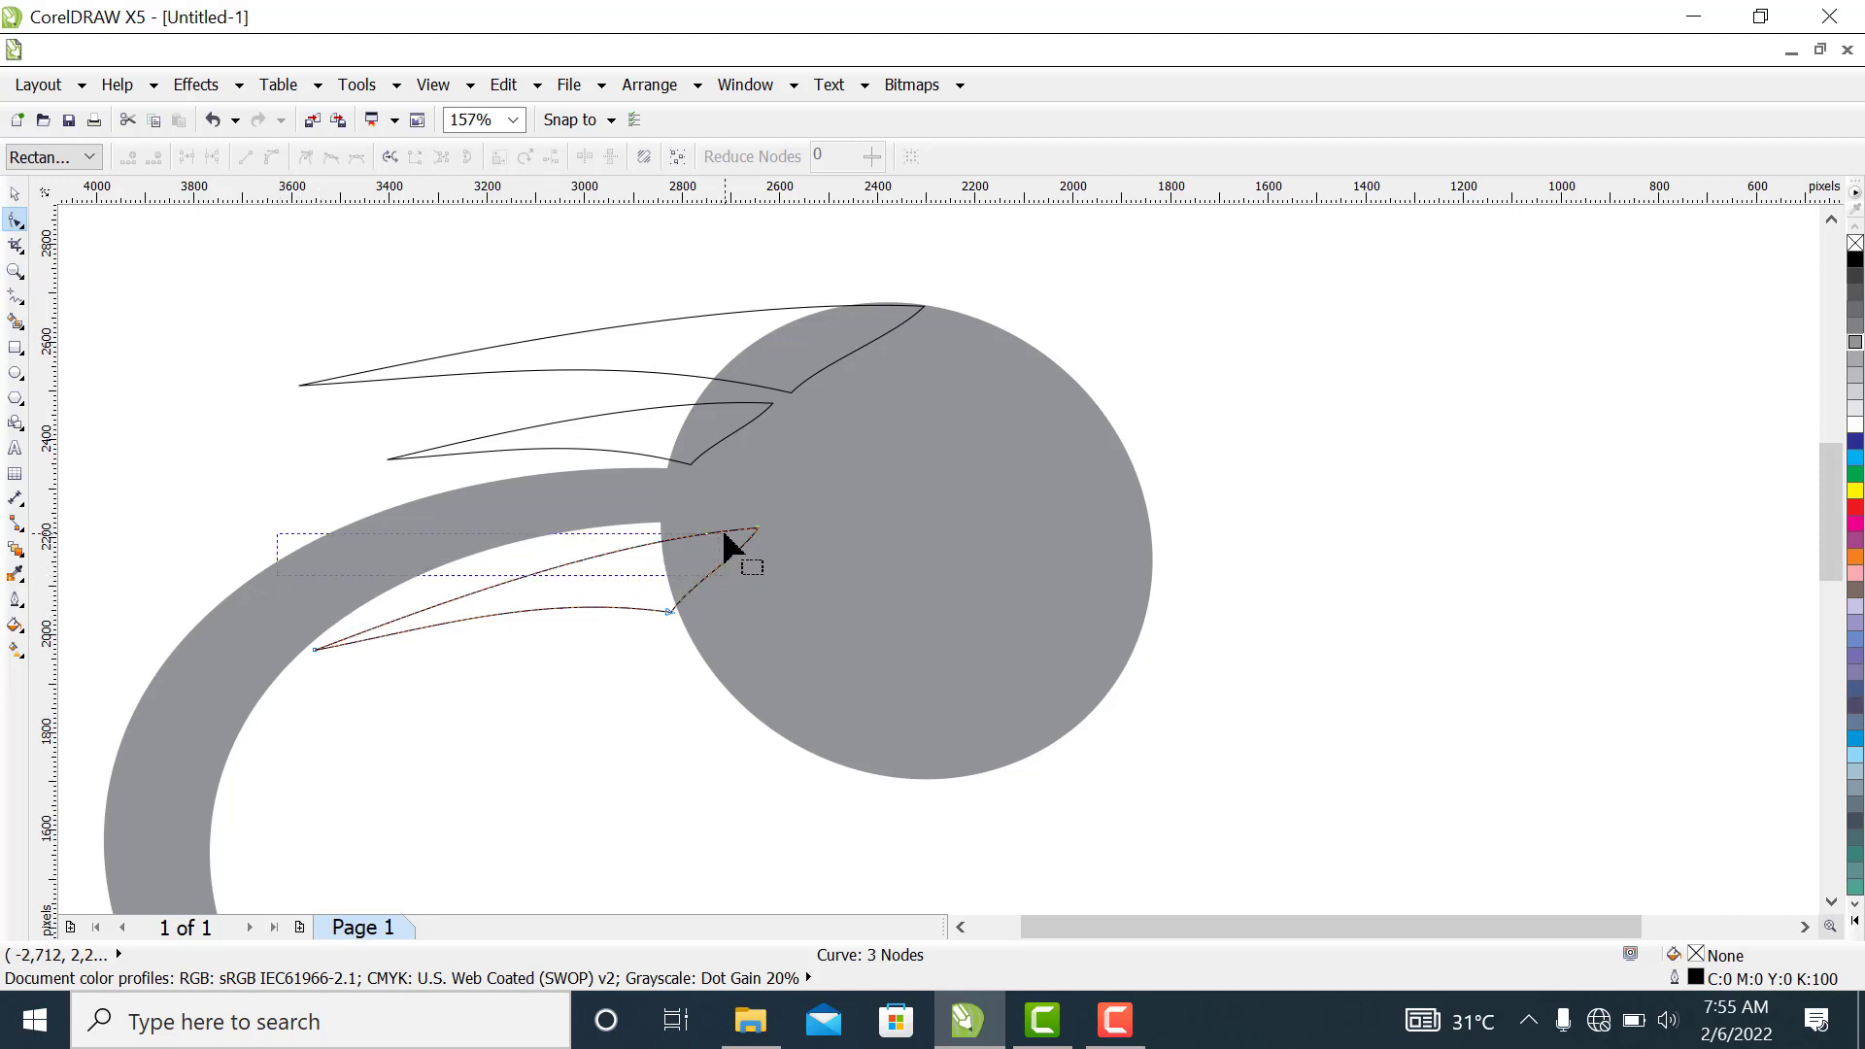
drag(273, 532, 814, 731)
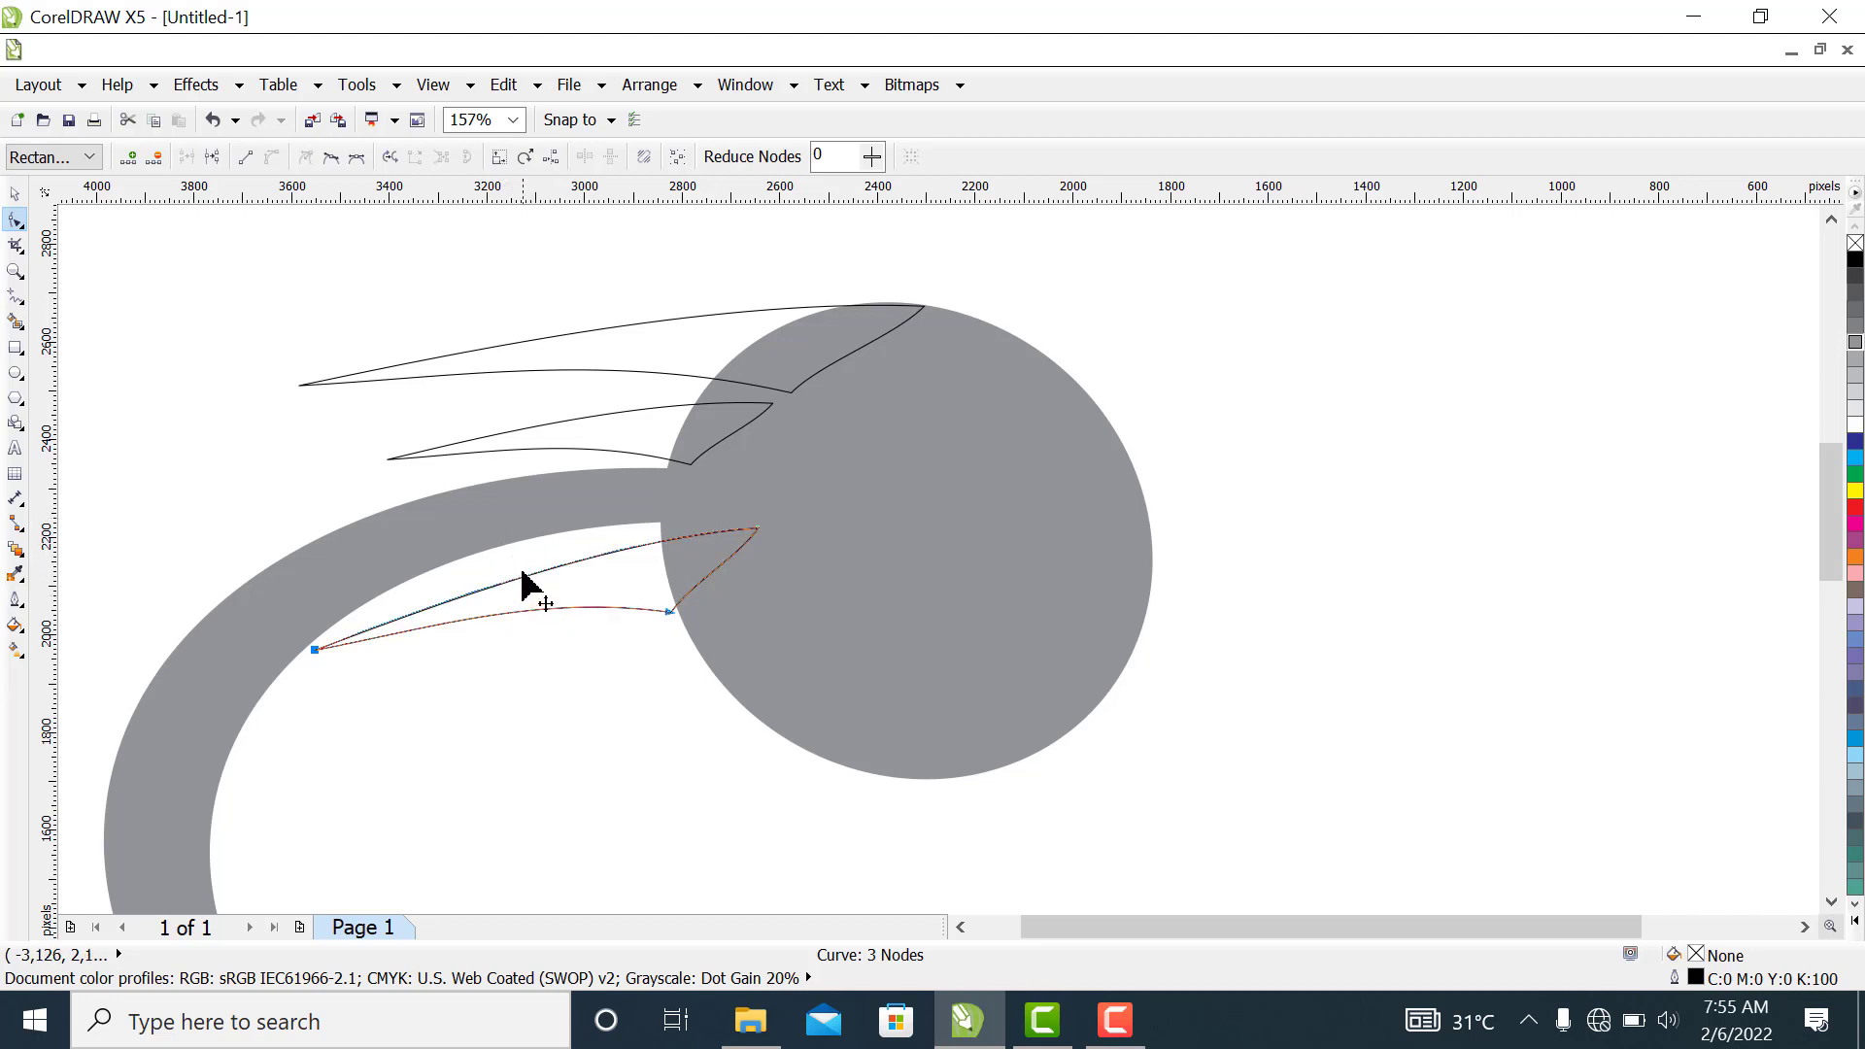
drag(522, 577, 508, 567)
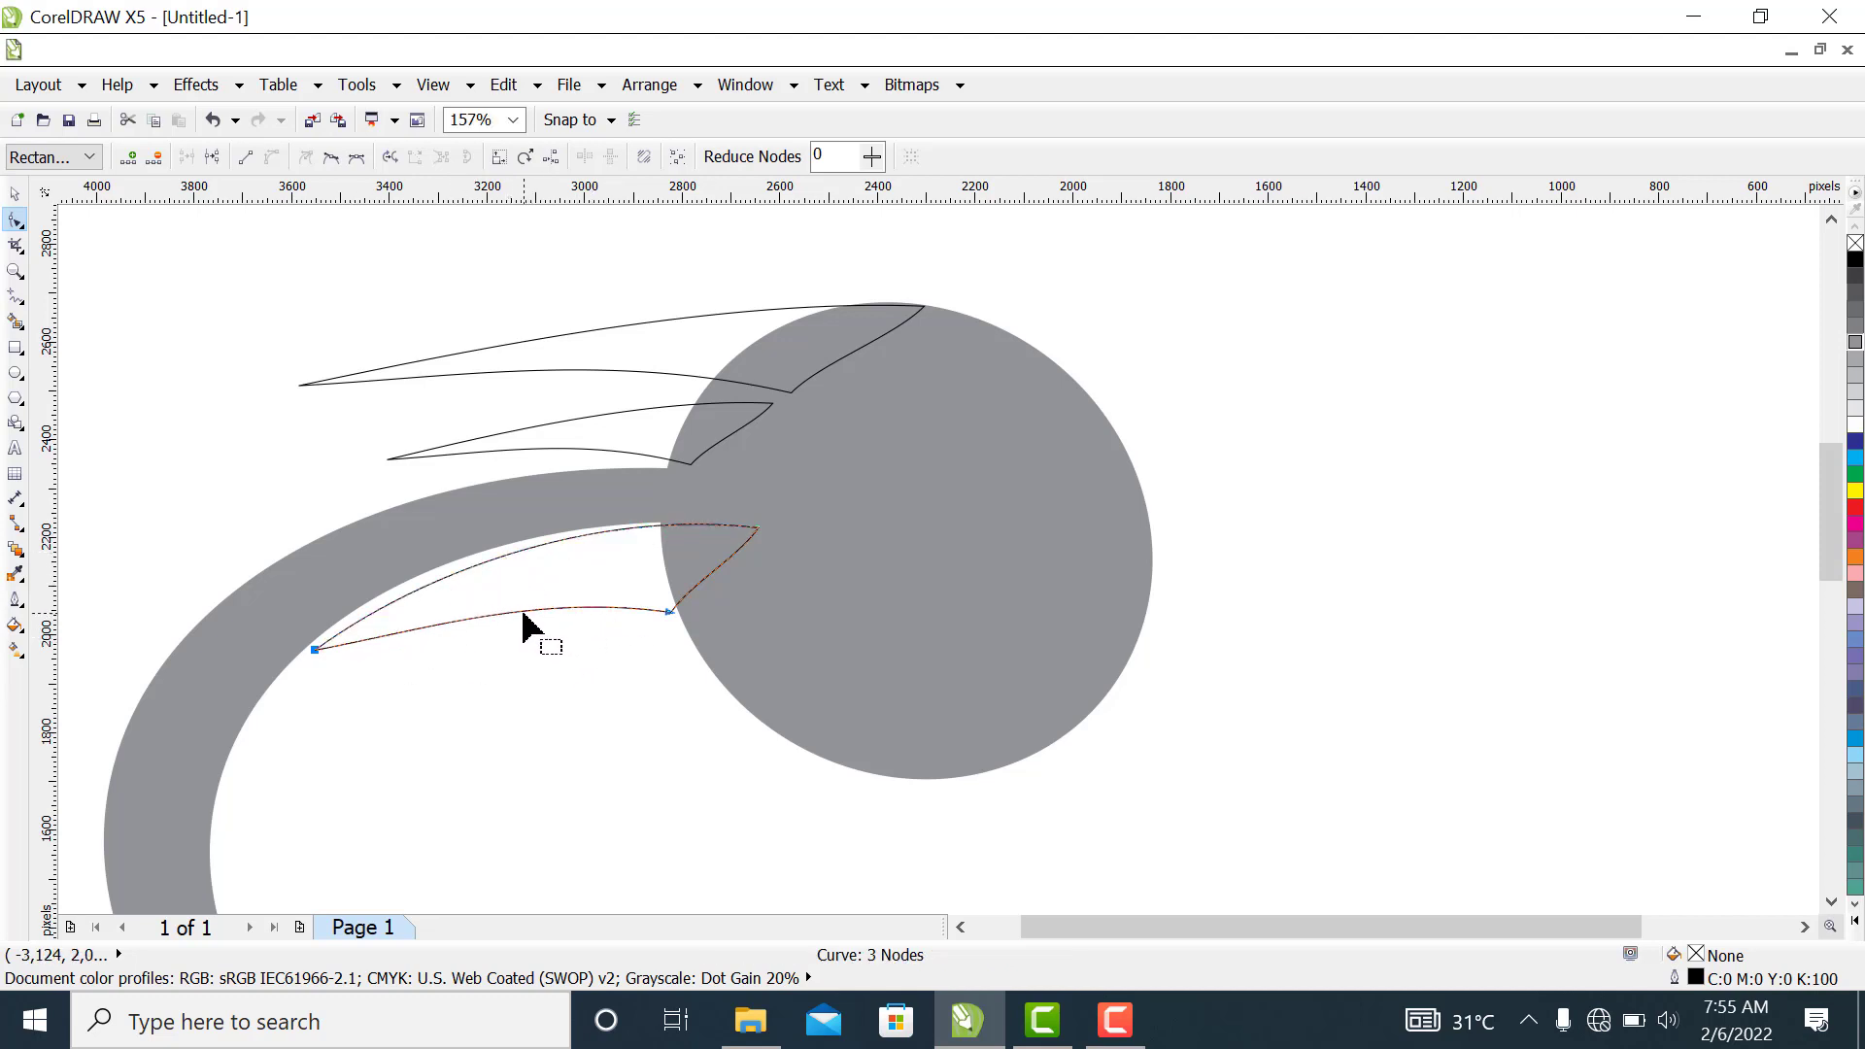
drag(523, 610, 518, 595)
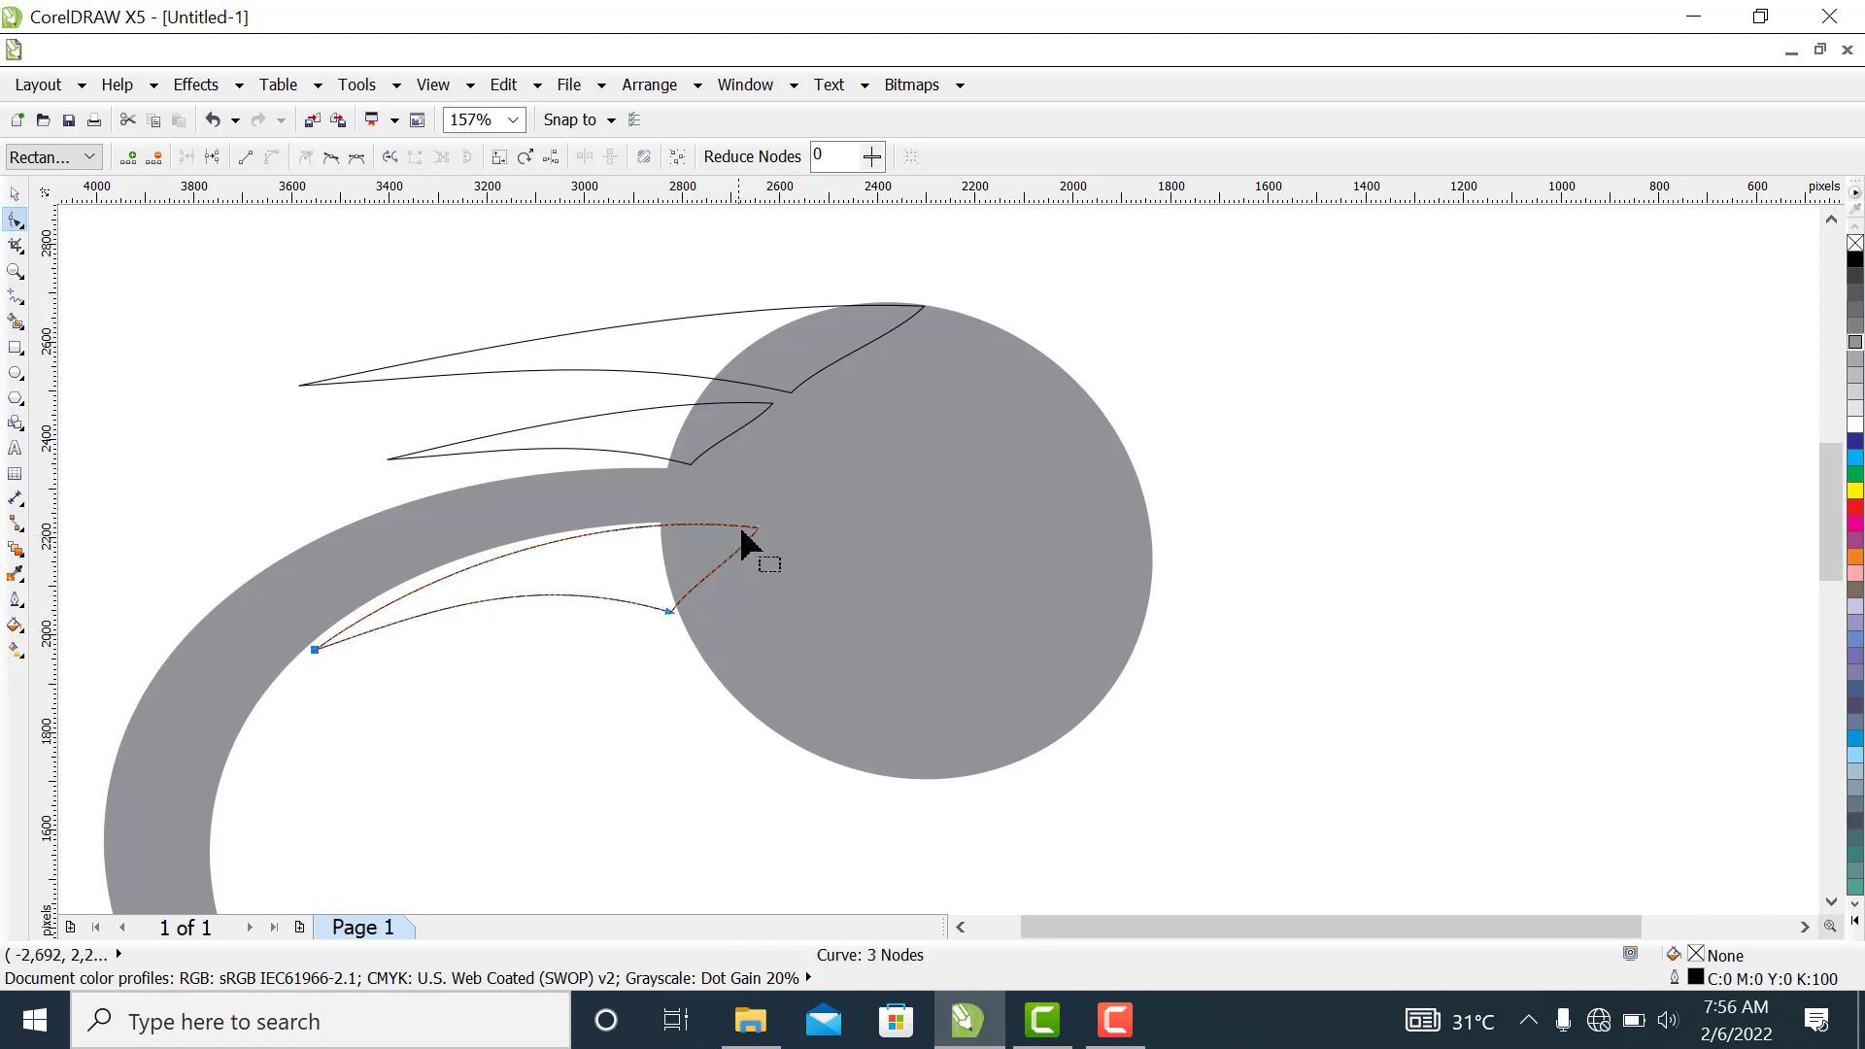
drag(754, 528, 790, 516)
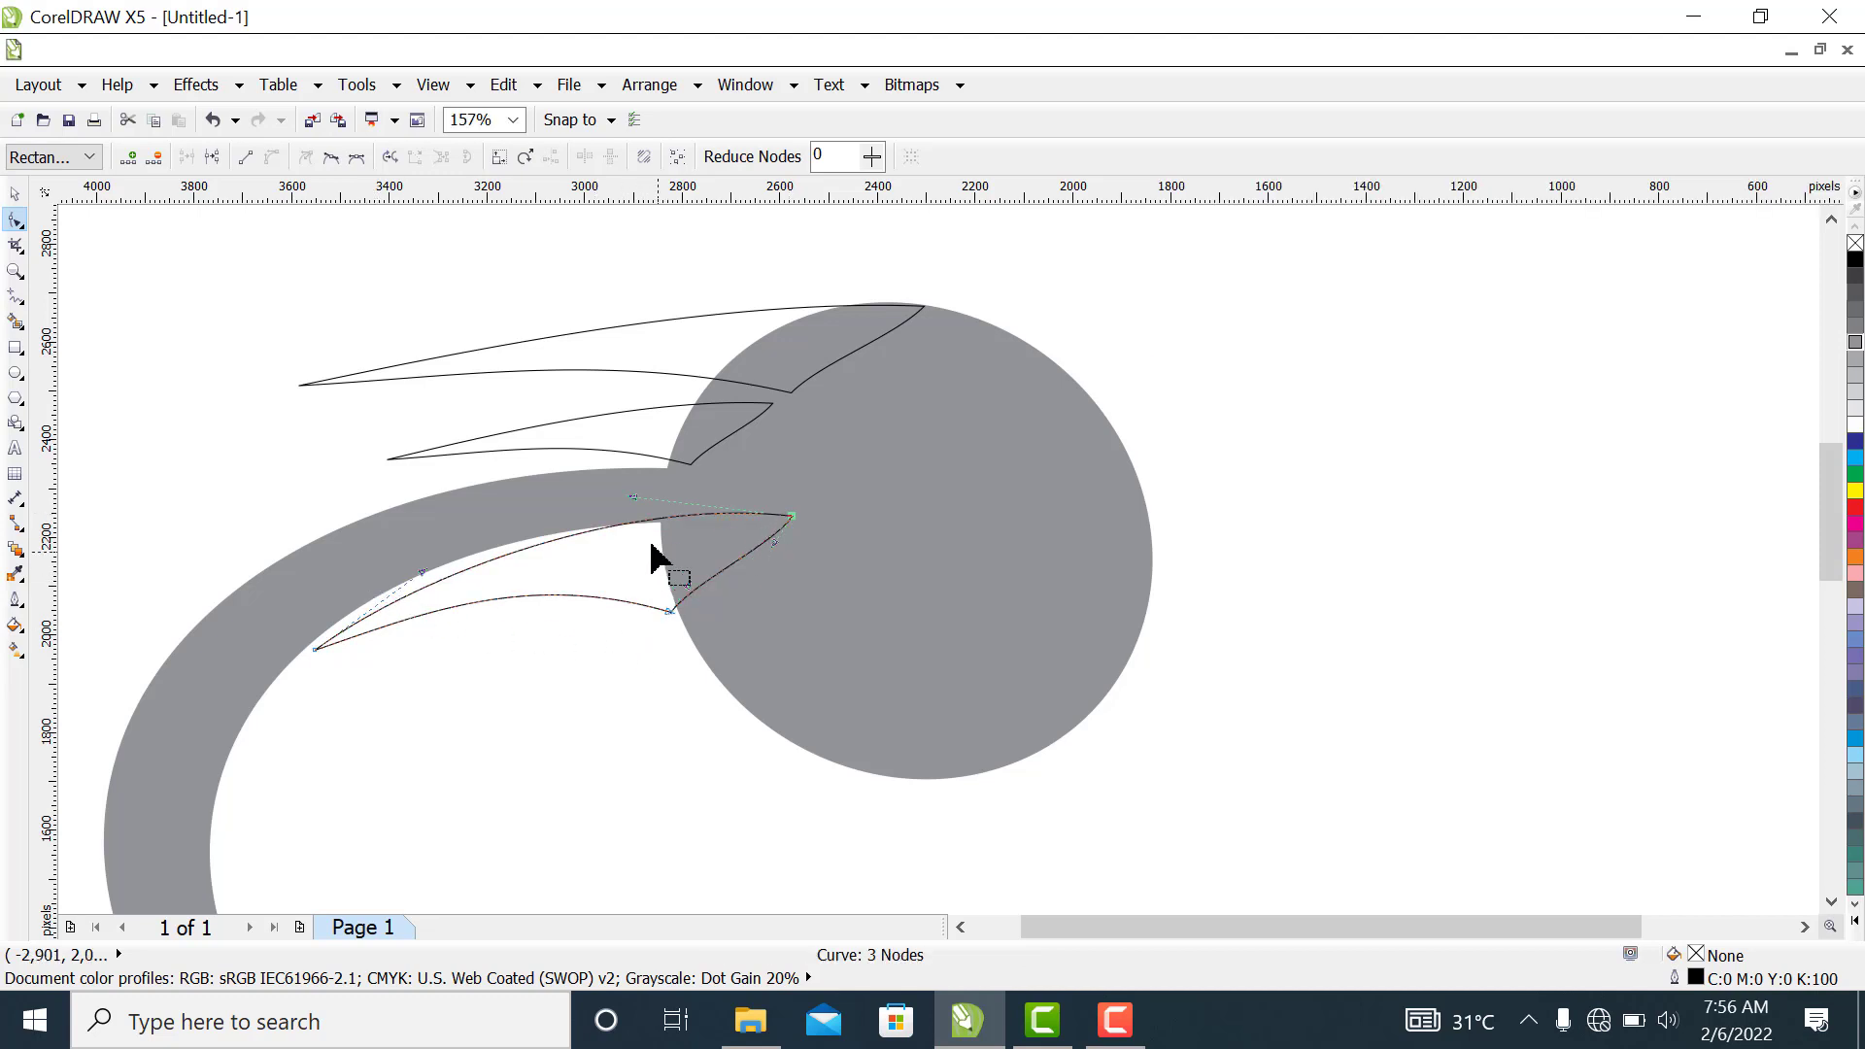
Flatten the lowest beak's upper edge near the circle, shift its lower inner node further into the circle, and bend its lower edge upward
drag(629, 493, 629, 513)
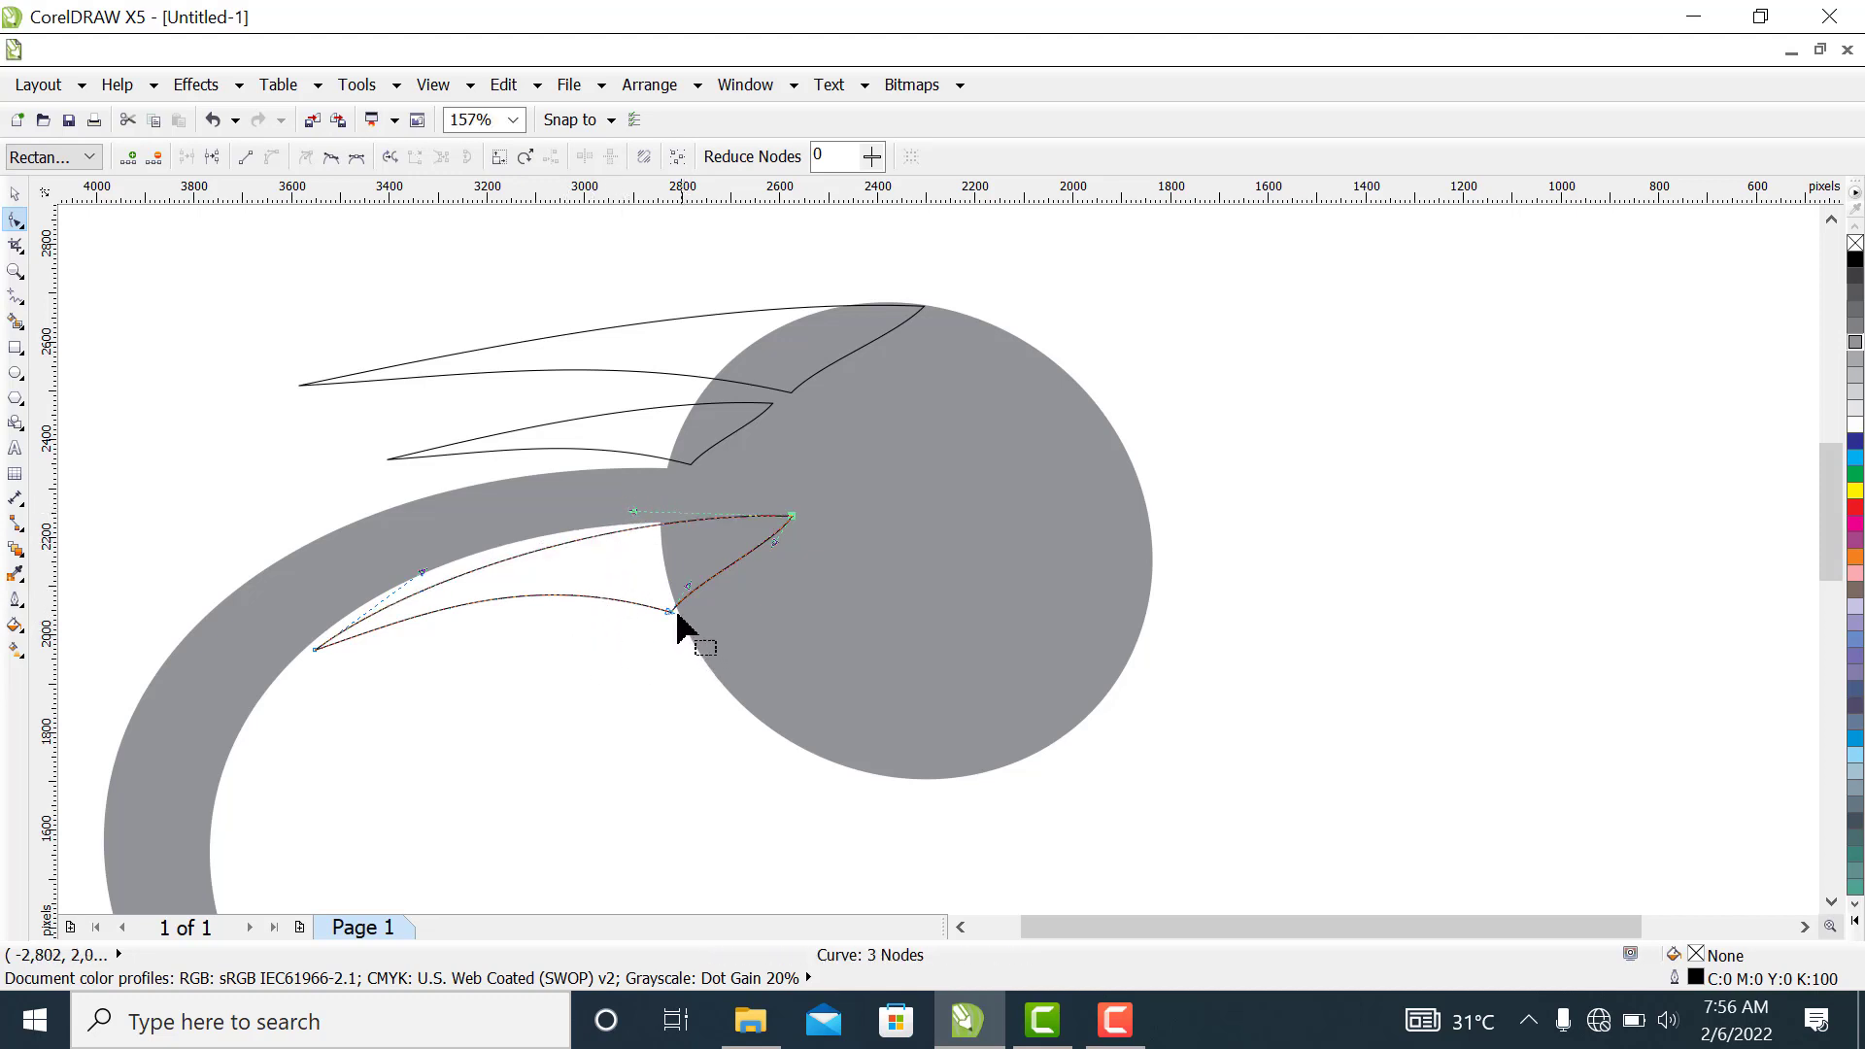
drag(670, 612, 697, 619)
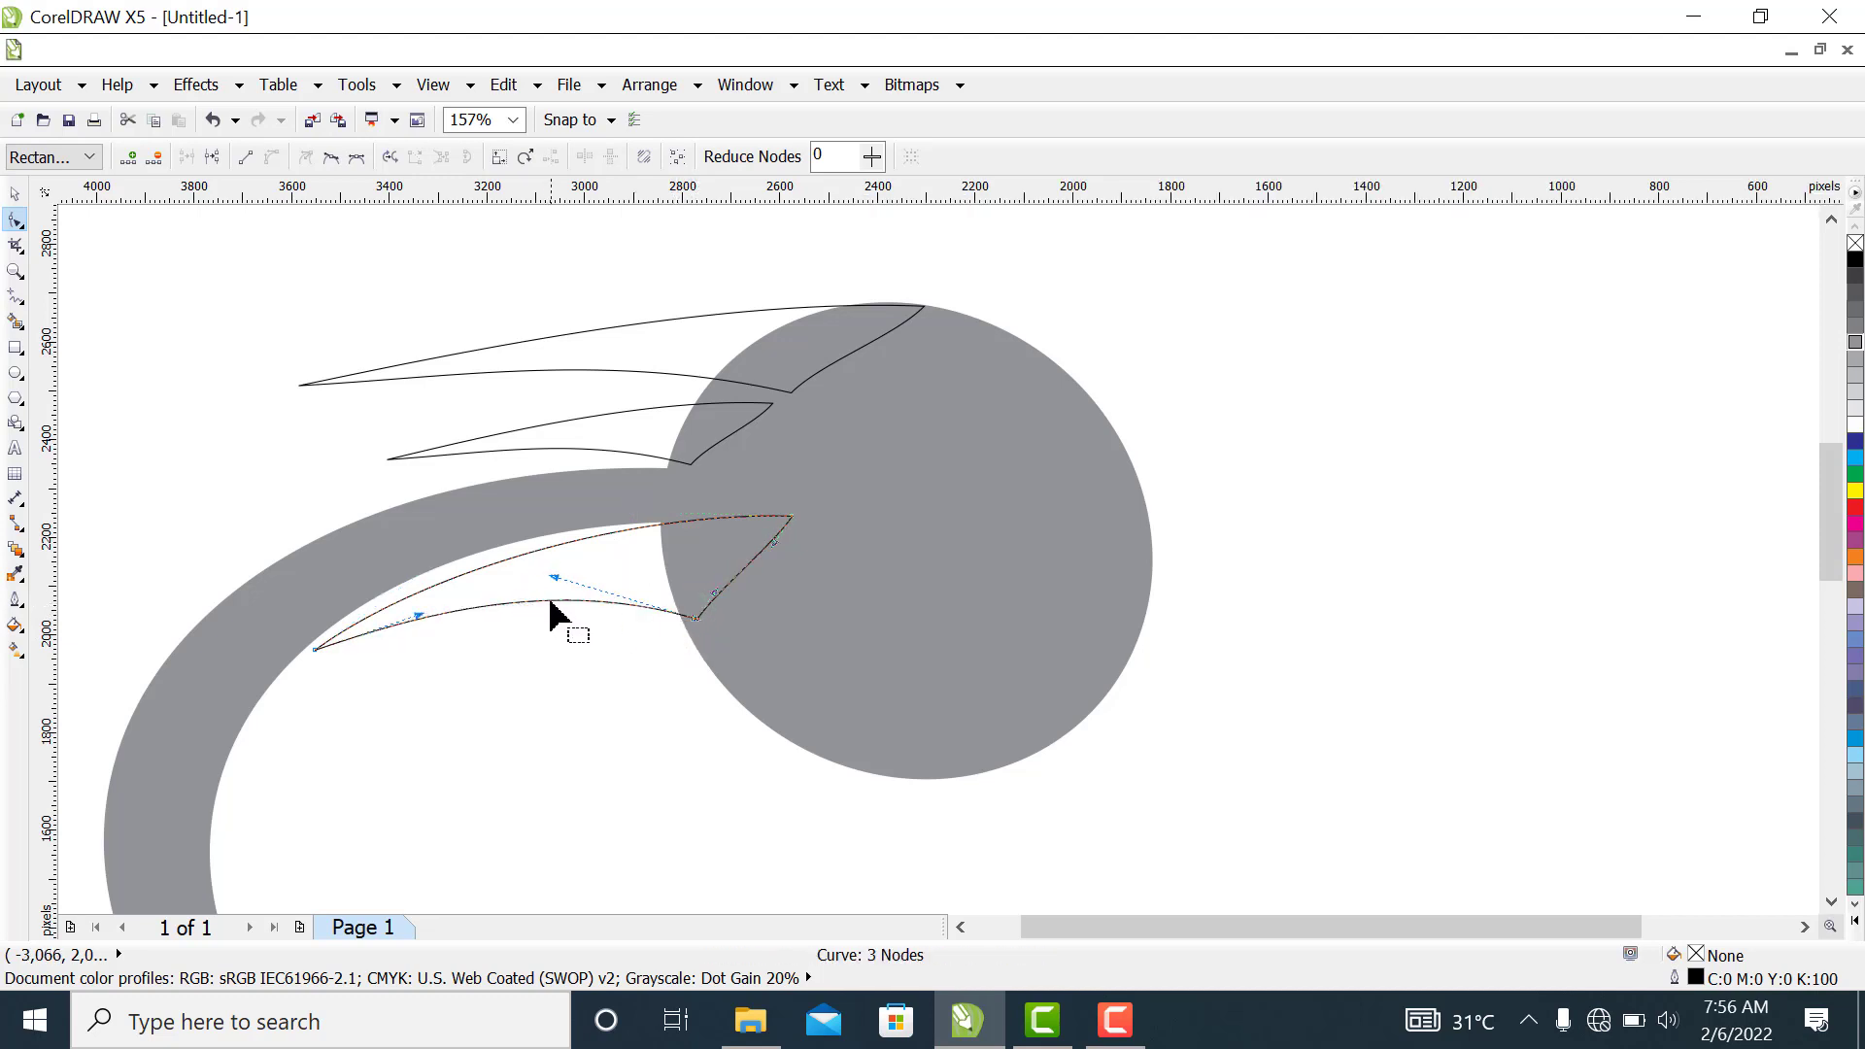
drag(549, 599, 549, 589)
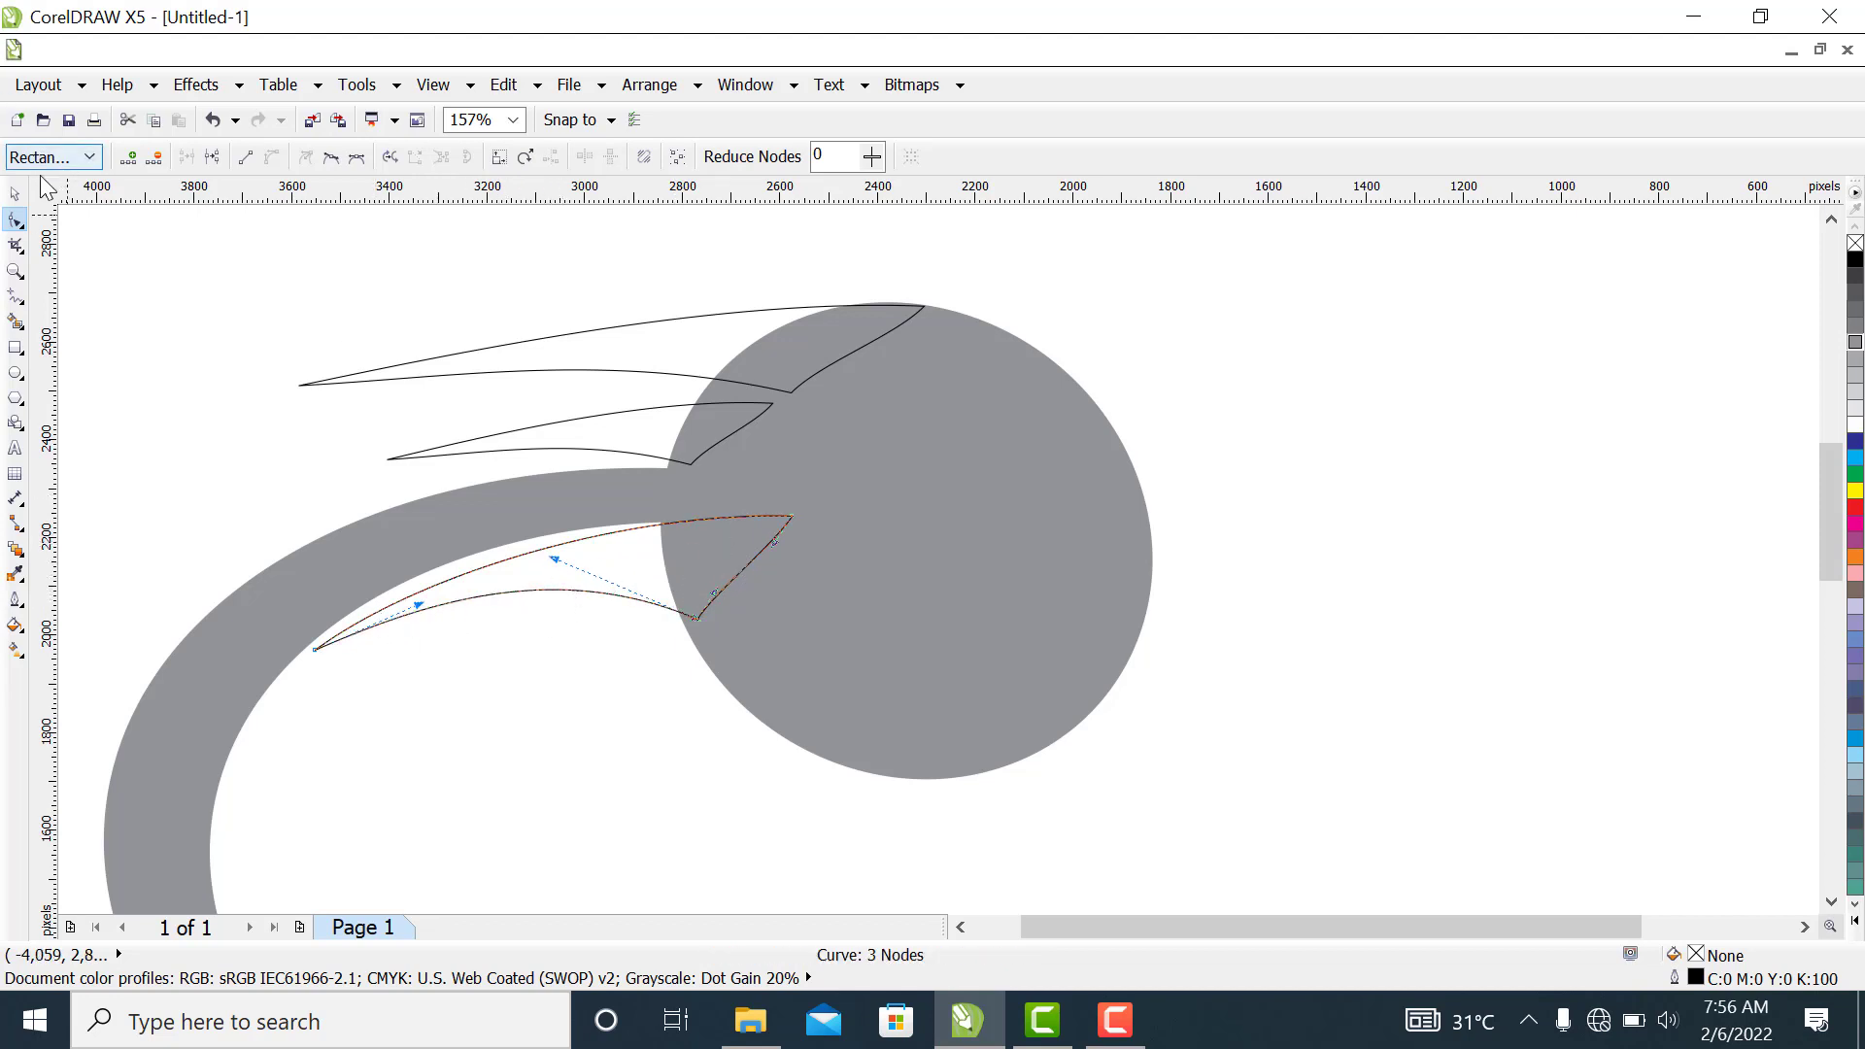
Rotate the lowest beak to 9.7 degrees, scale it to about 962 px wide, and nudge it against the crescent's inner edge
click(16, 193)
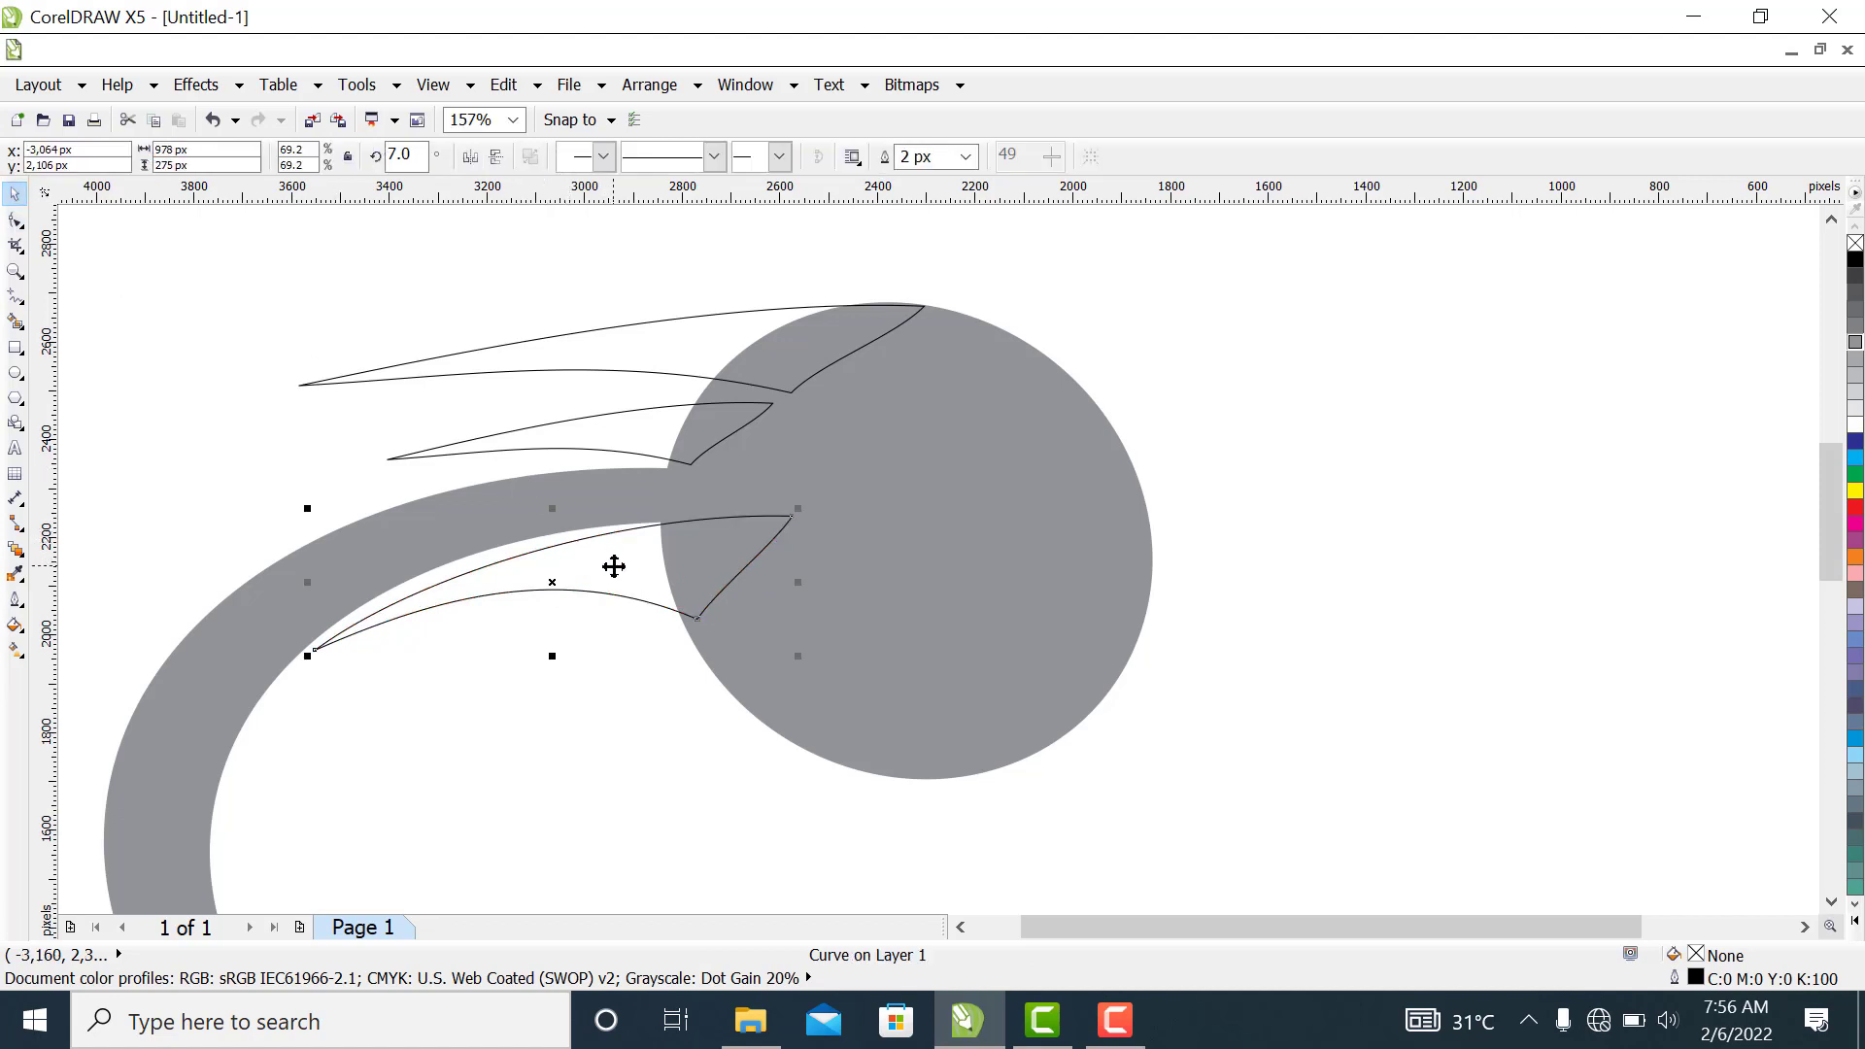
click(789, 516)
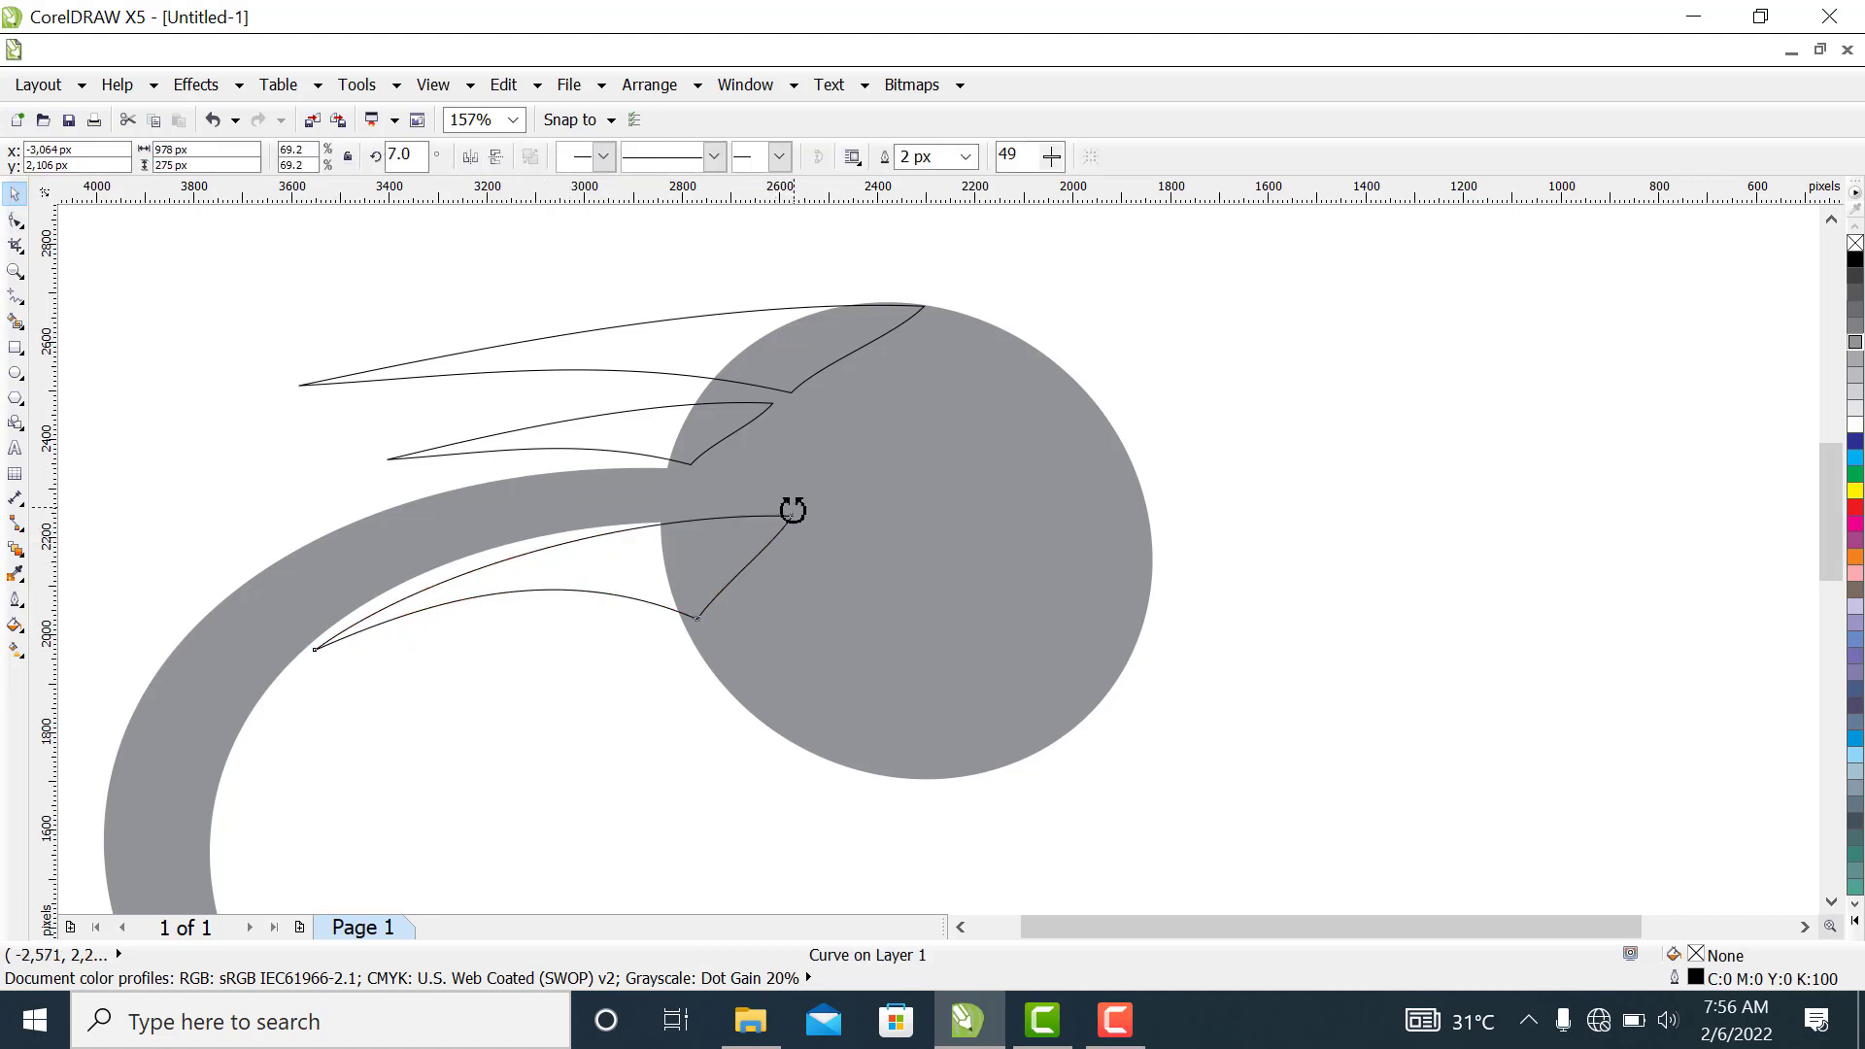
drag(791, 508, 782, 497)
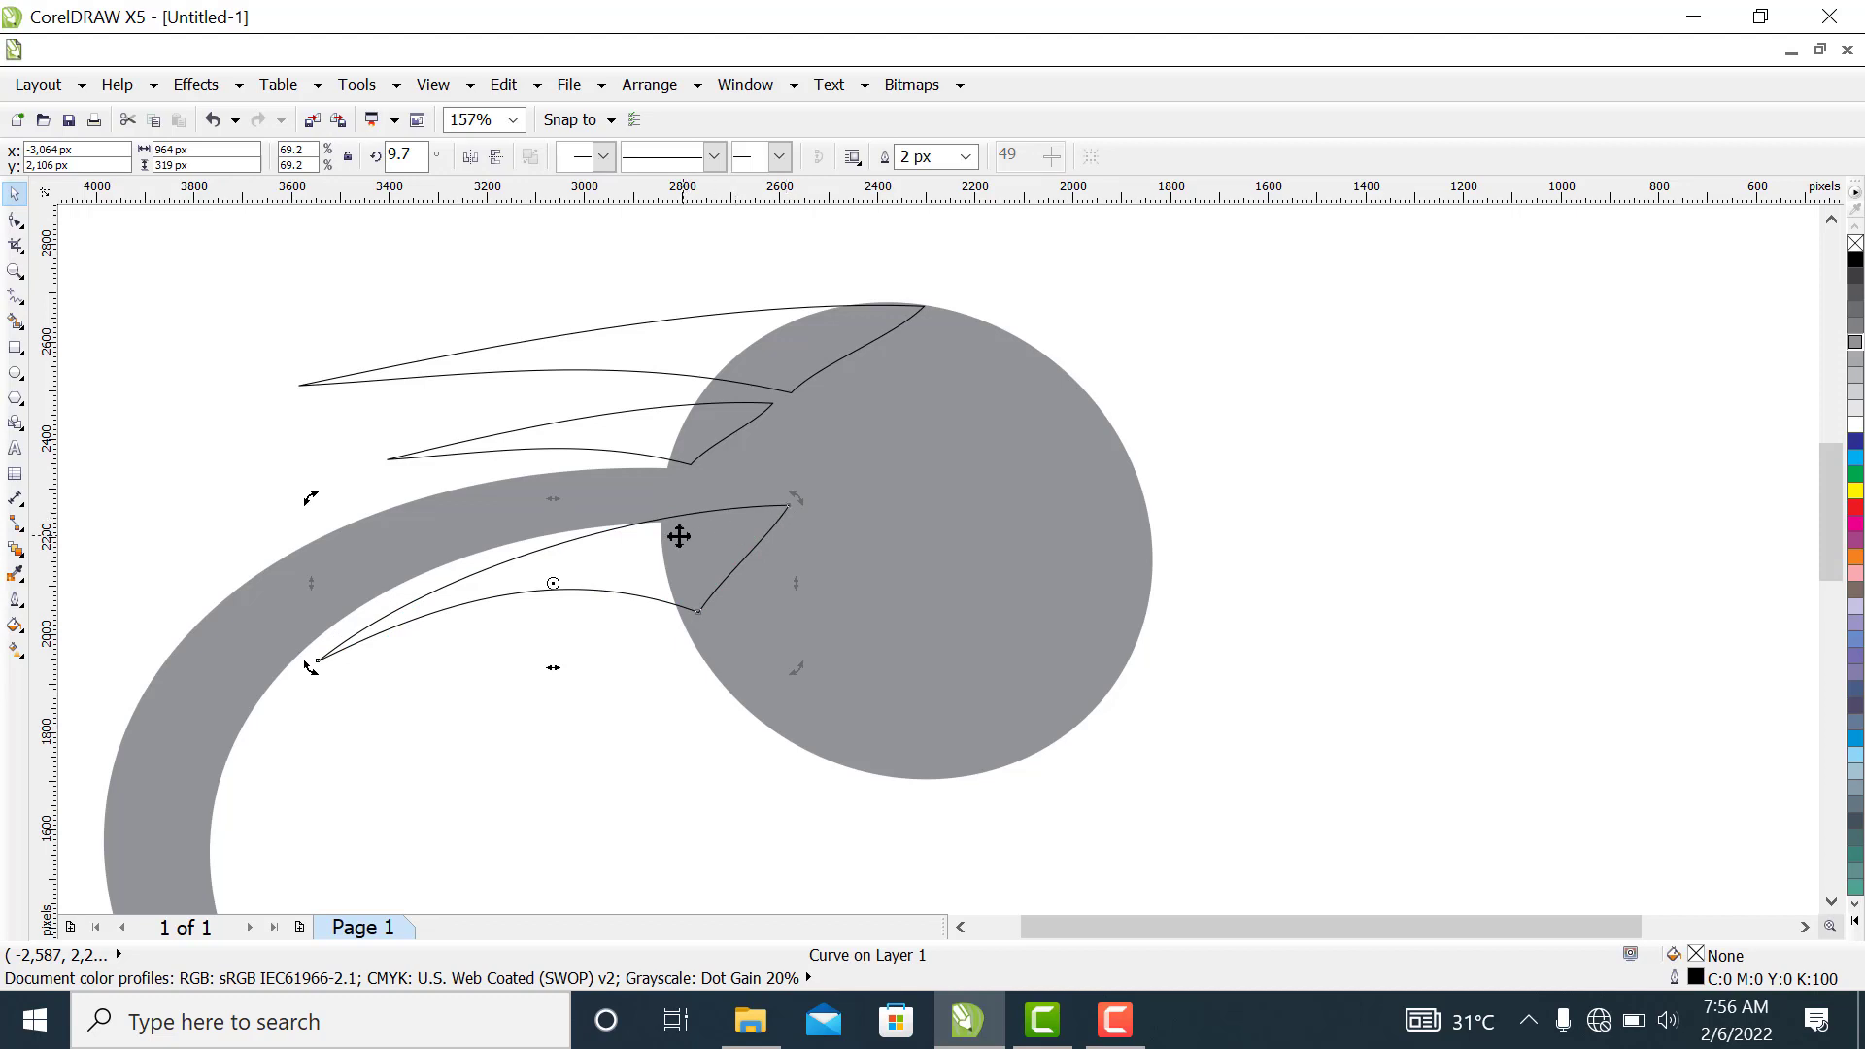
drag(646, 551, 619, 564)
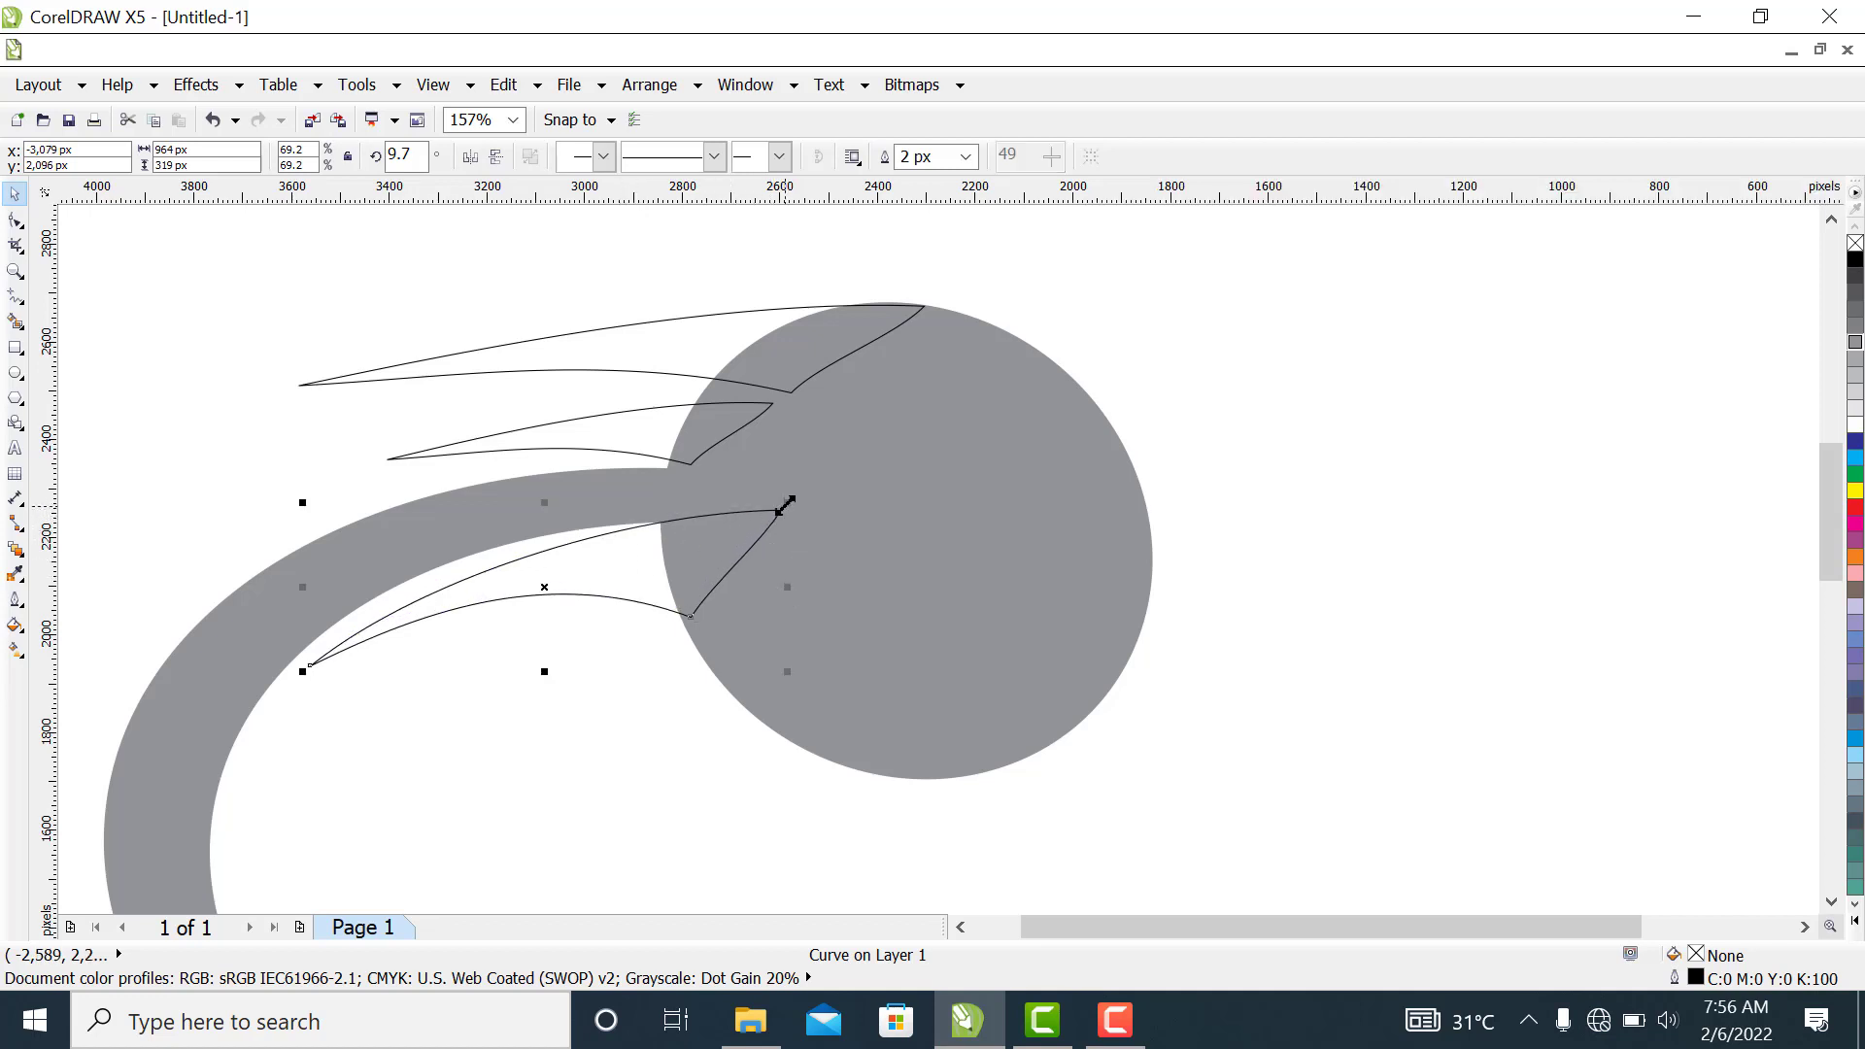
drag(787, 502, 819, 506)
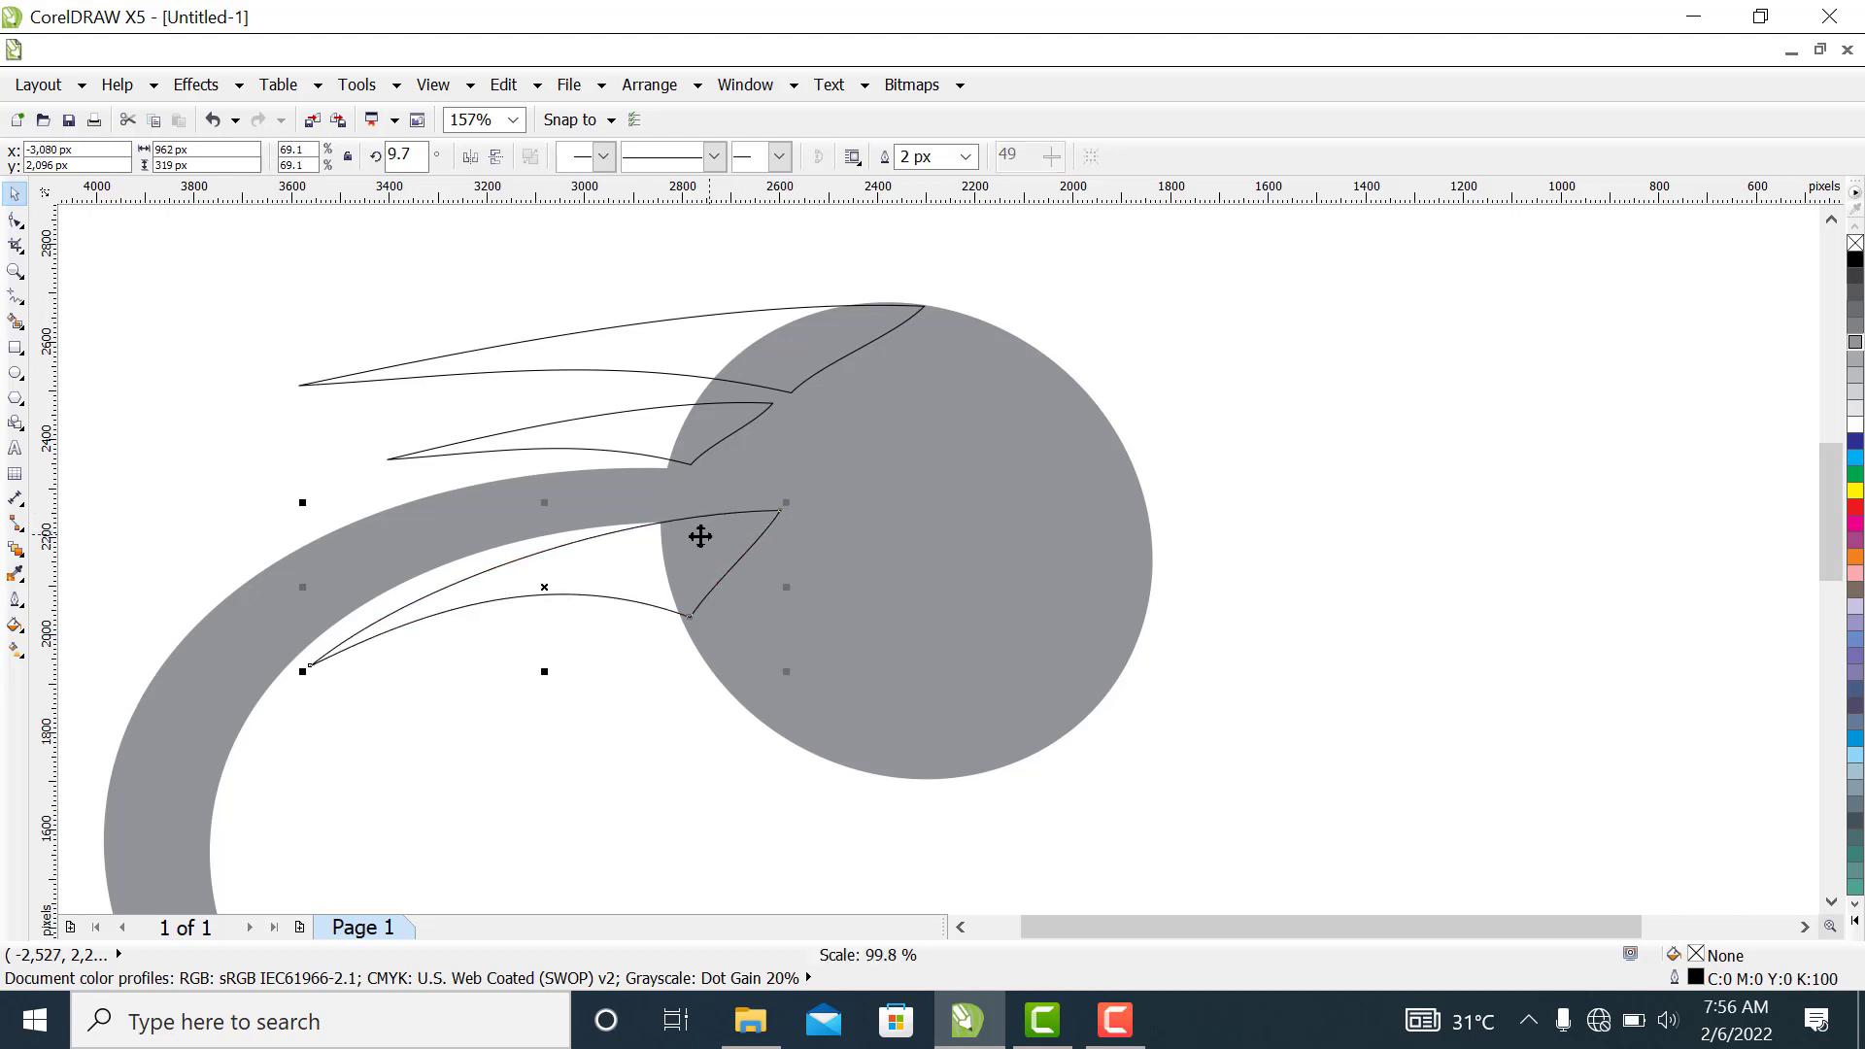
drag(655, 559, 655, 559)
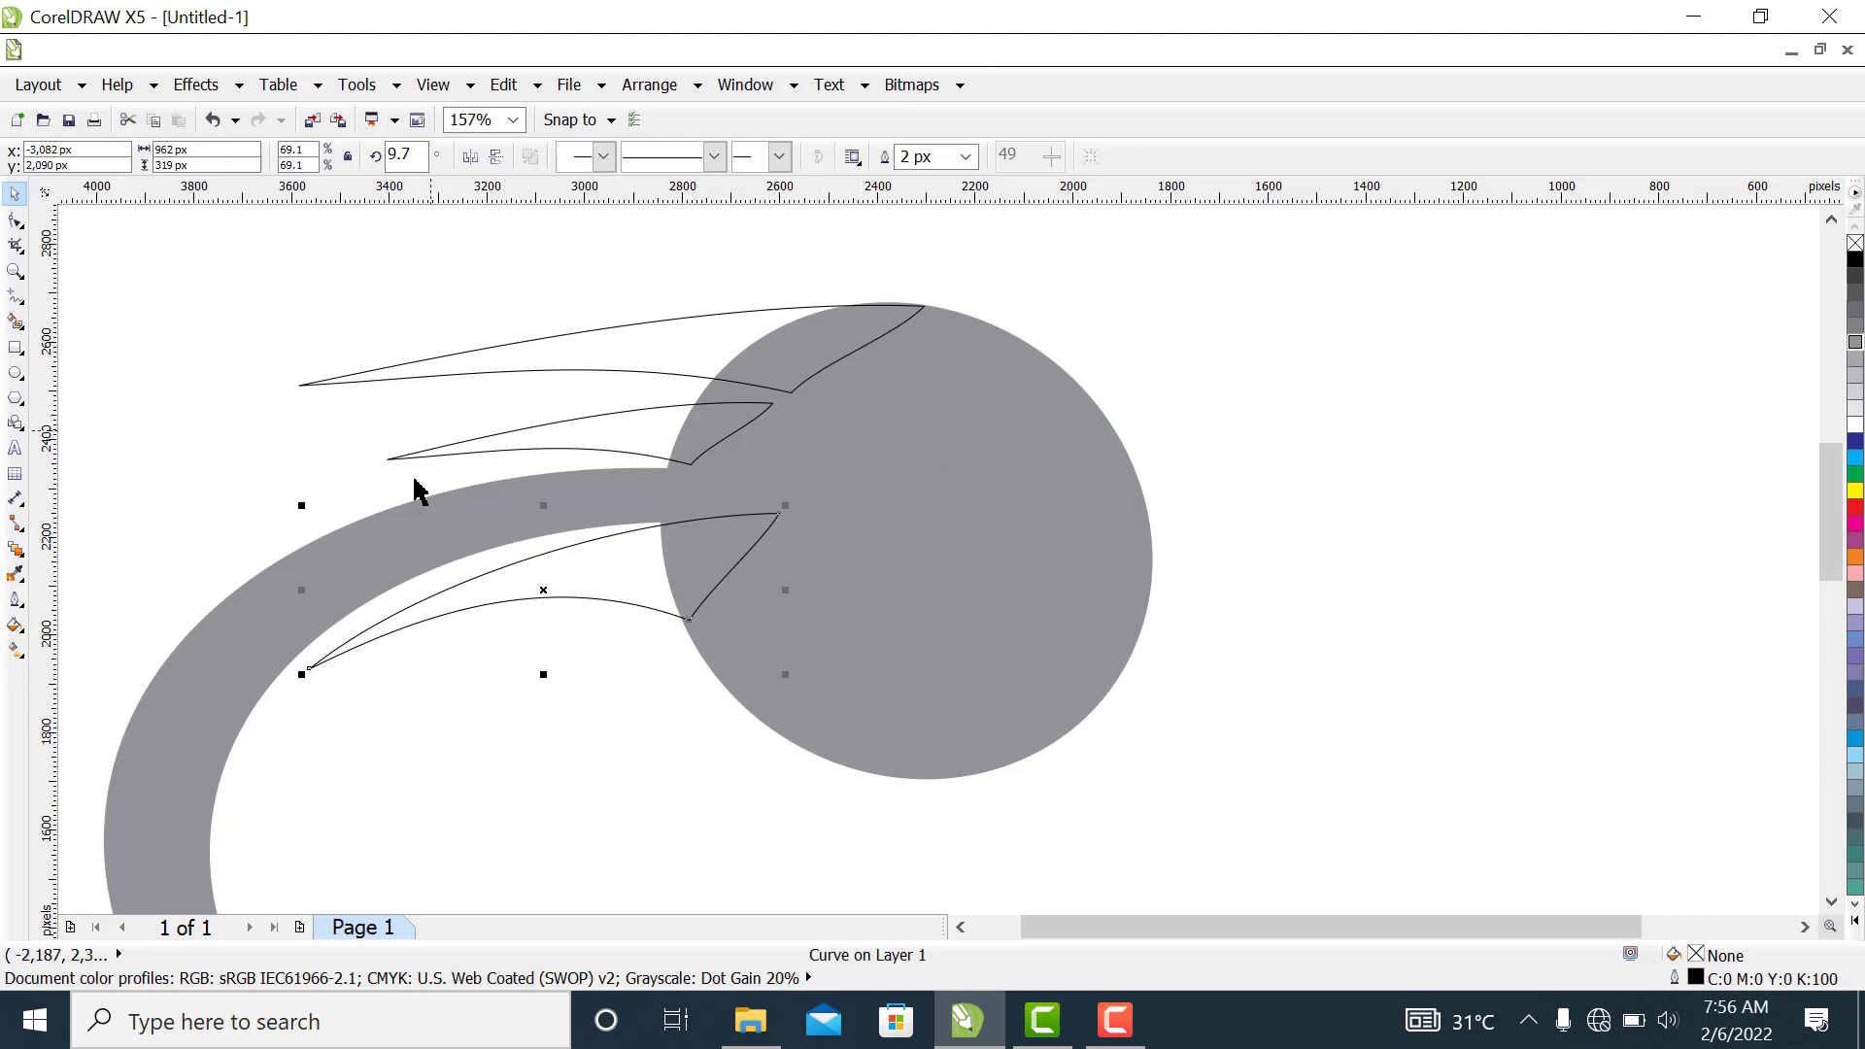
Weld the three beak shapes with the grey circle-and-crescent shape
shift+click(583, 450)
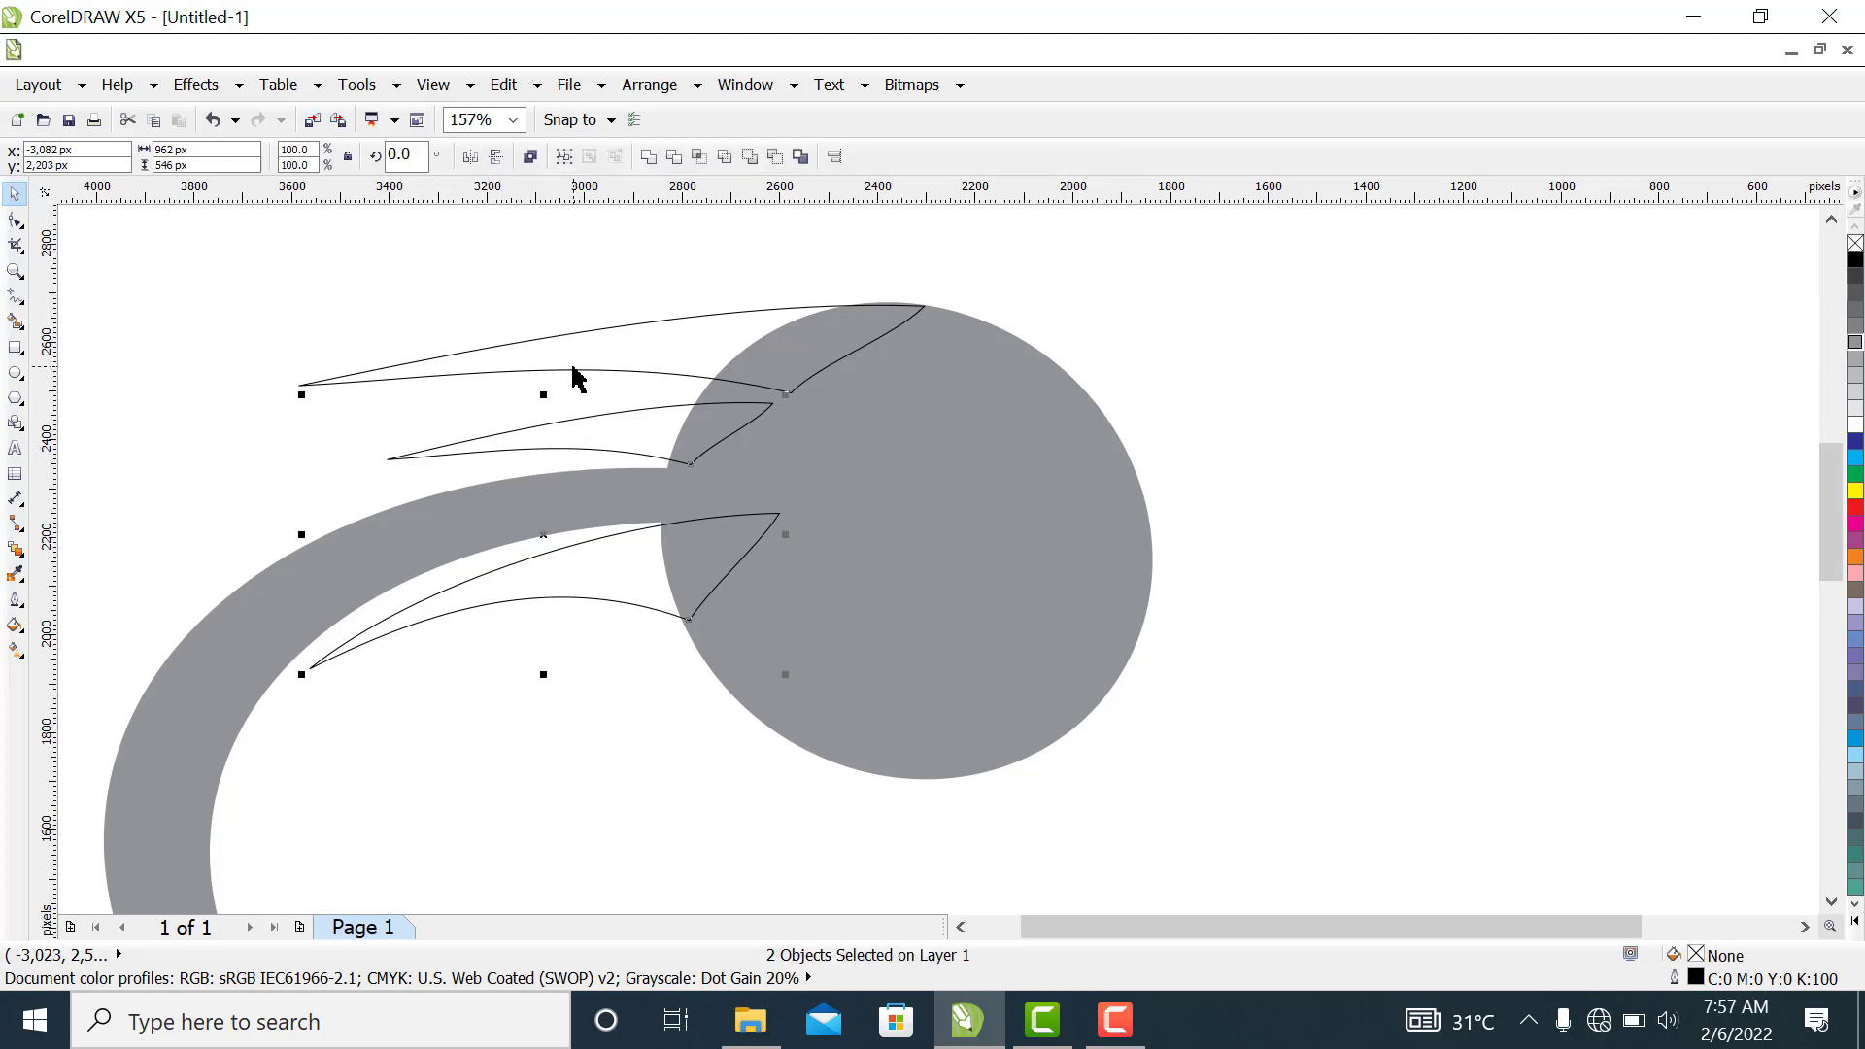
shift+click(1076, 598)
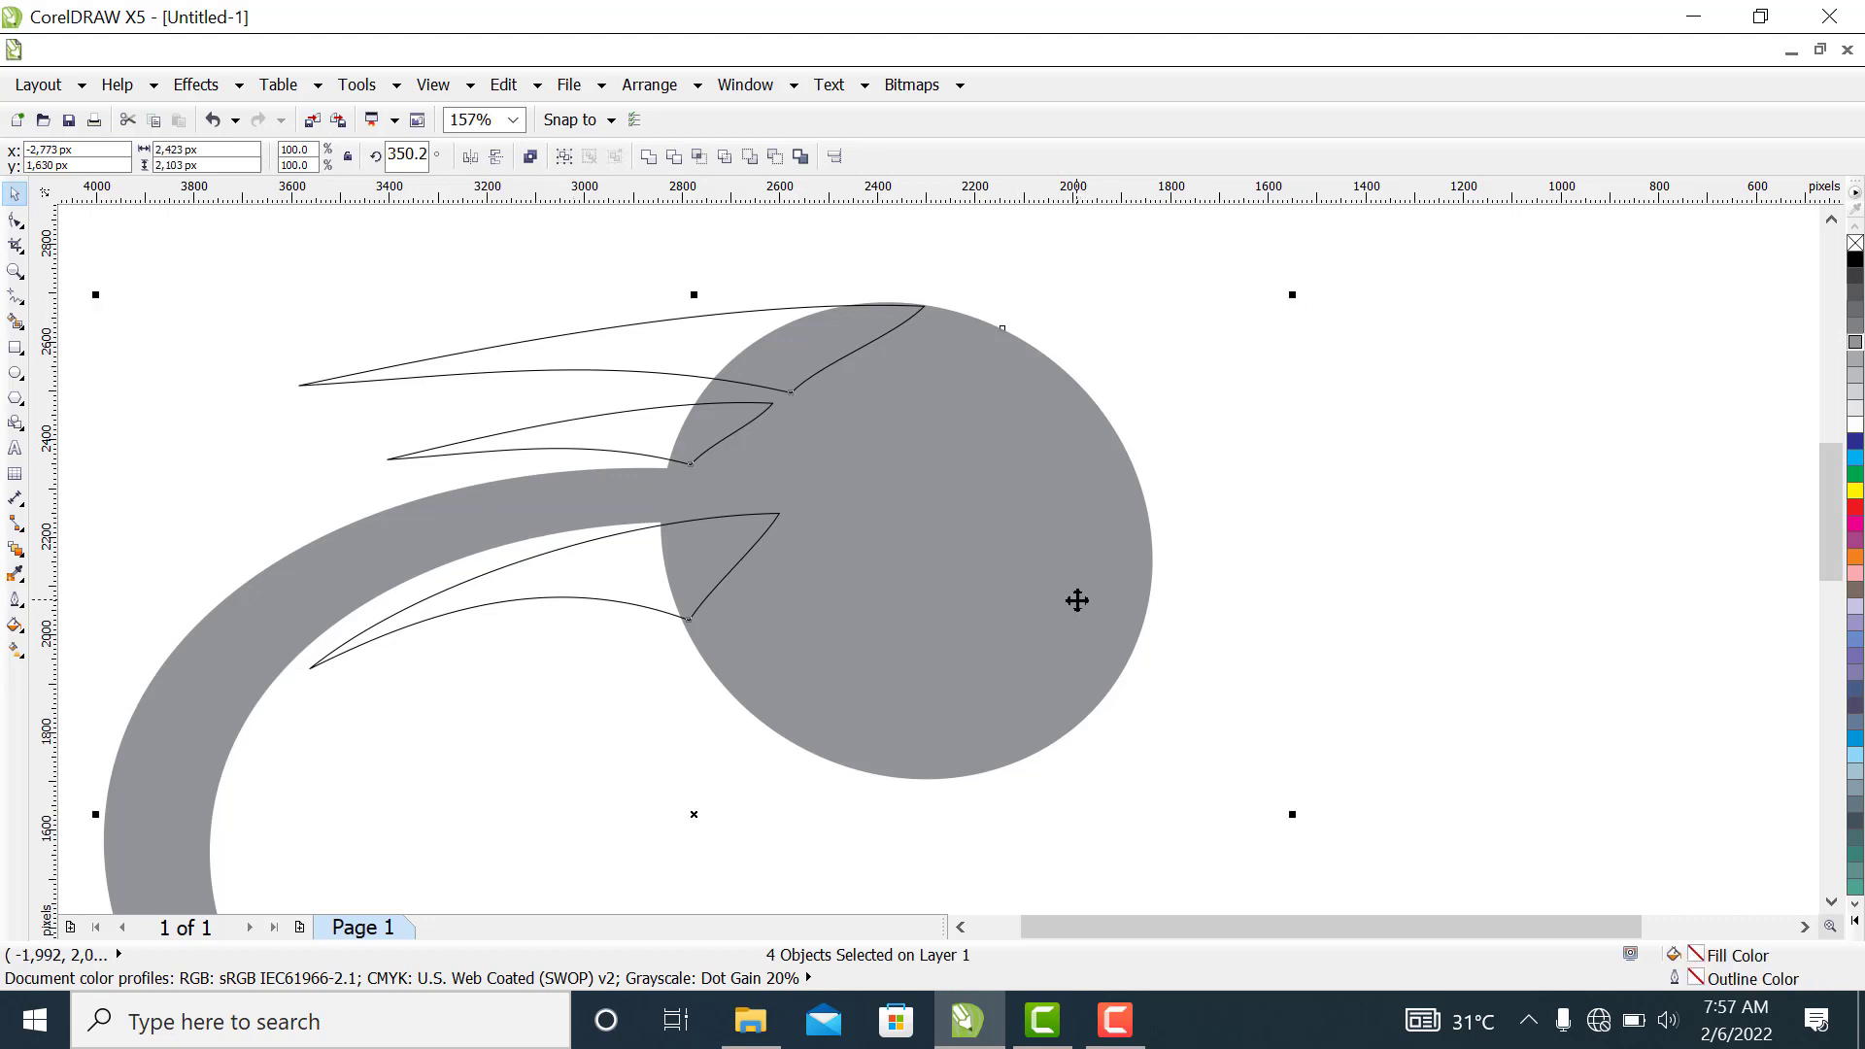
click(647, 157)
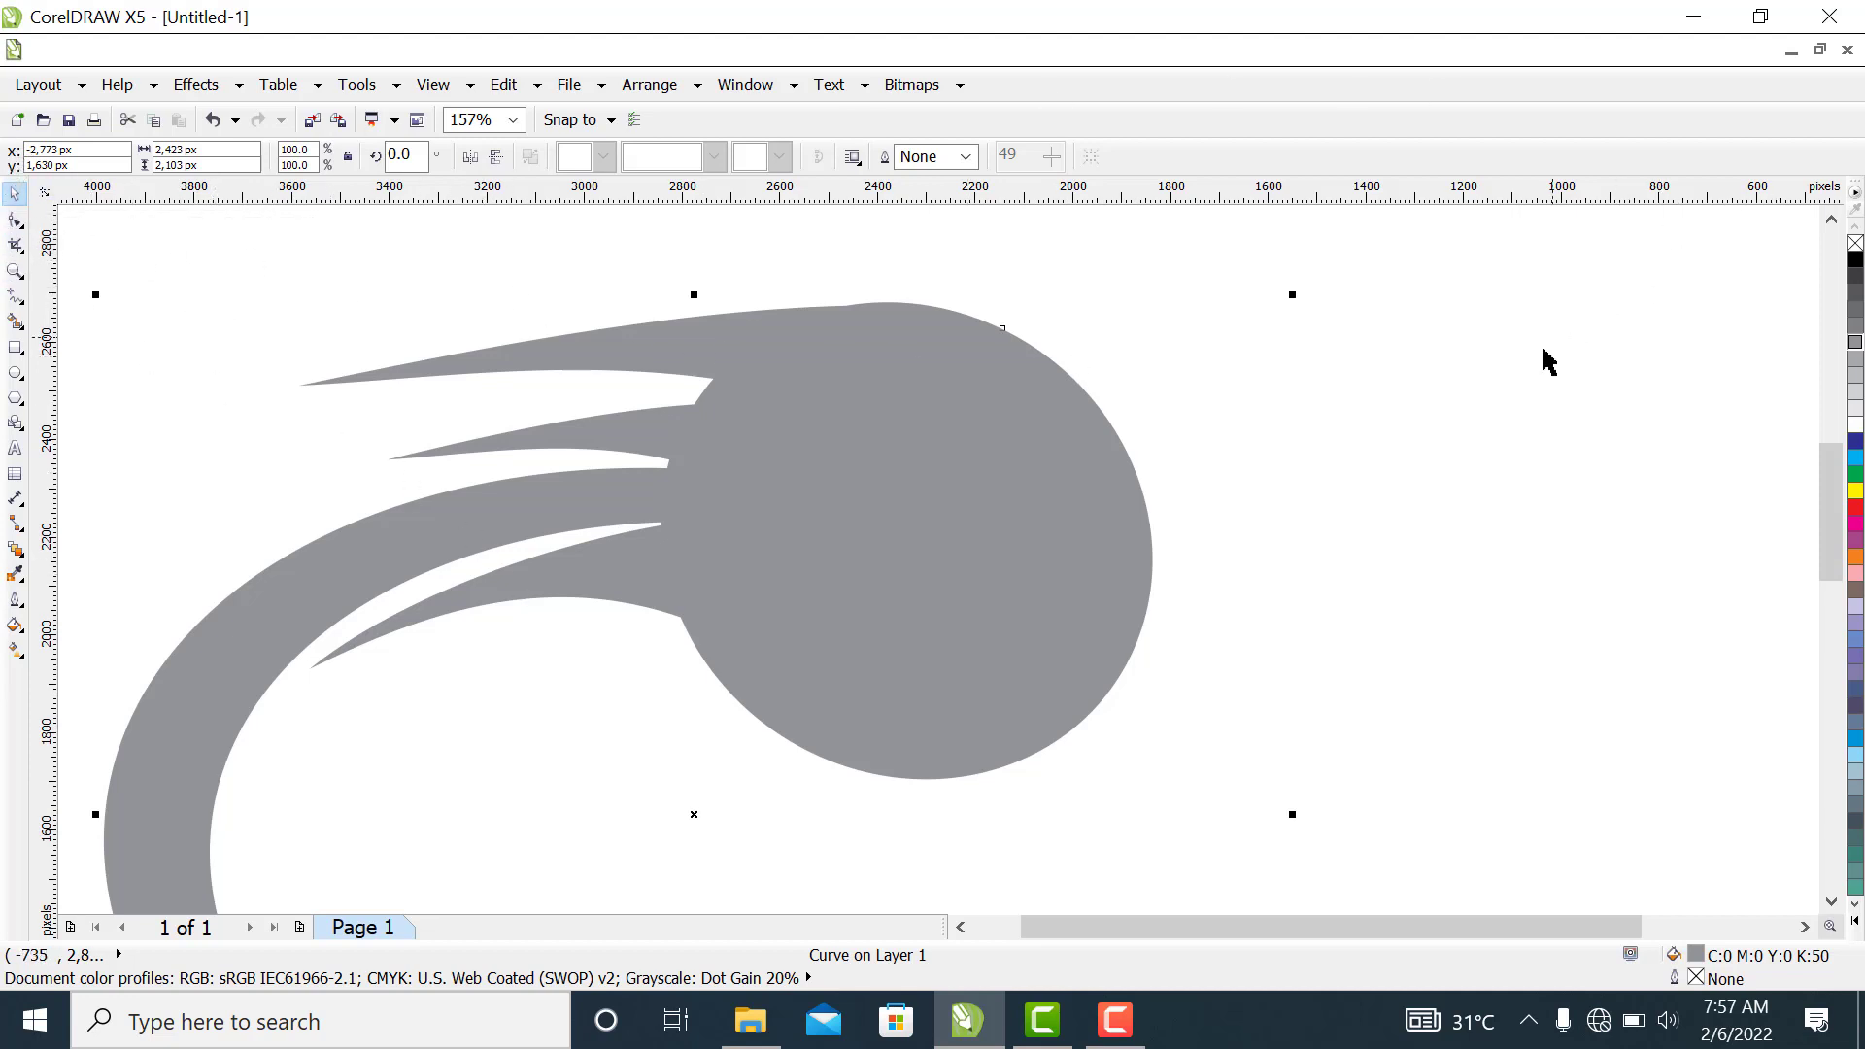
Add the artistic text "FORMIDABLE CLUB" beside the crescent's outer edge
scroll(1419, 379, down, 2)
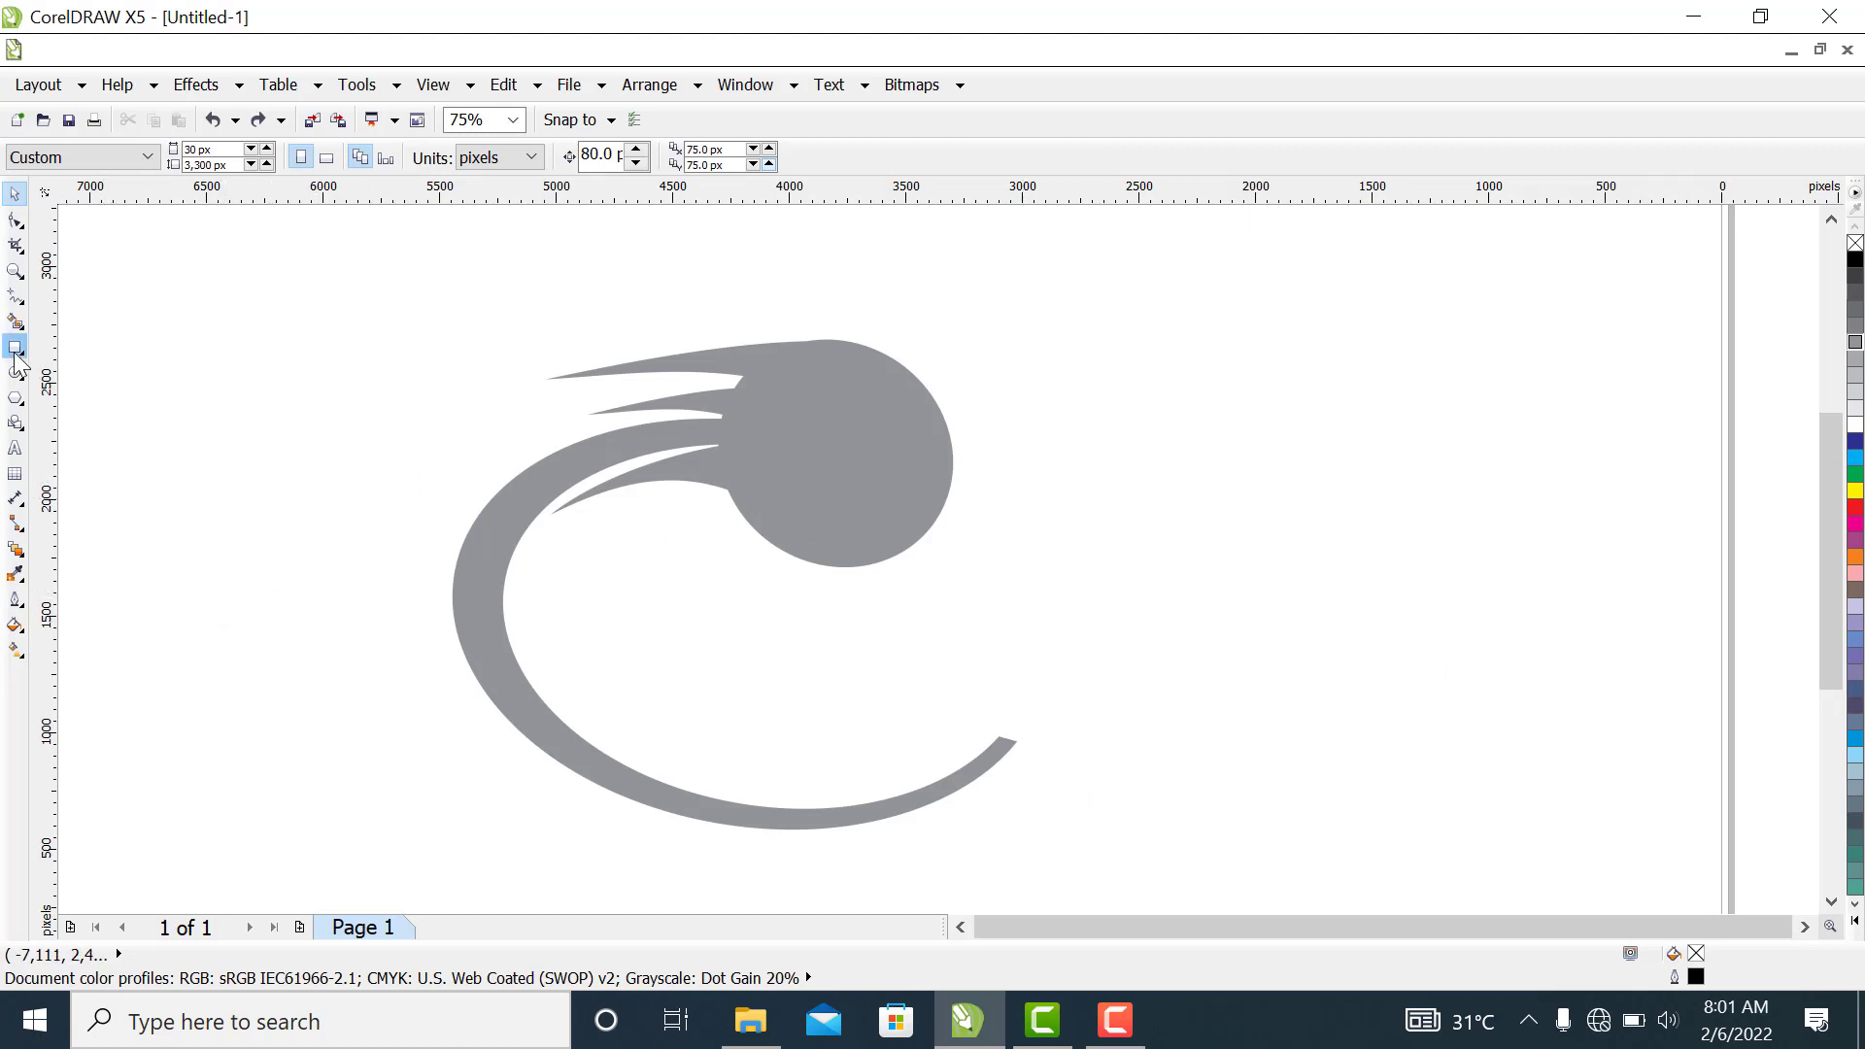
click(14, 448)
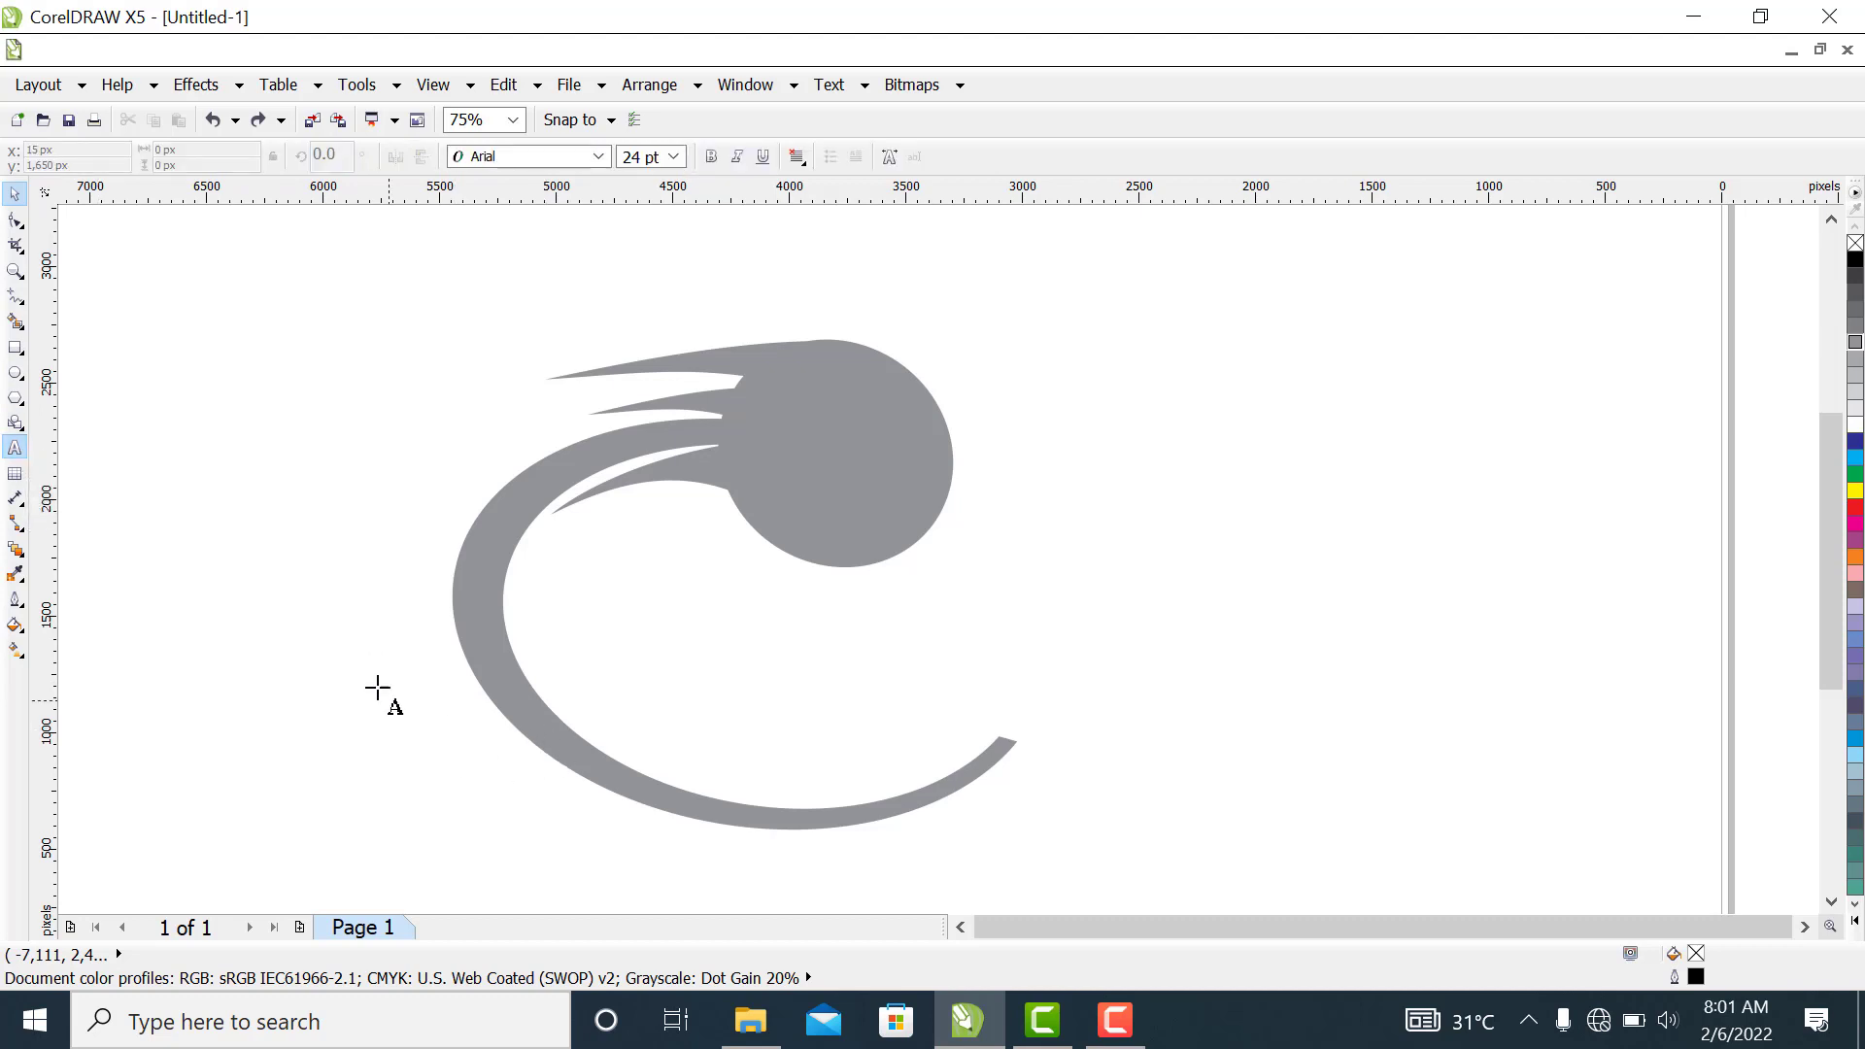
click(280, 610)
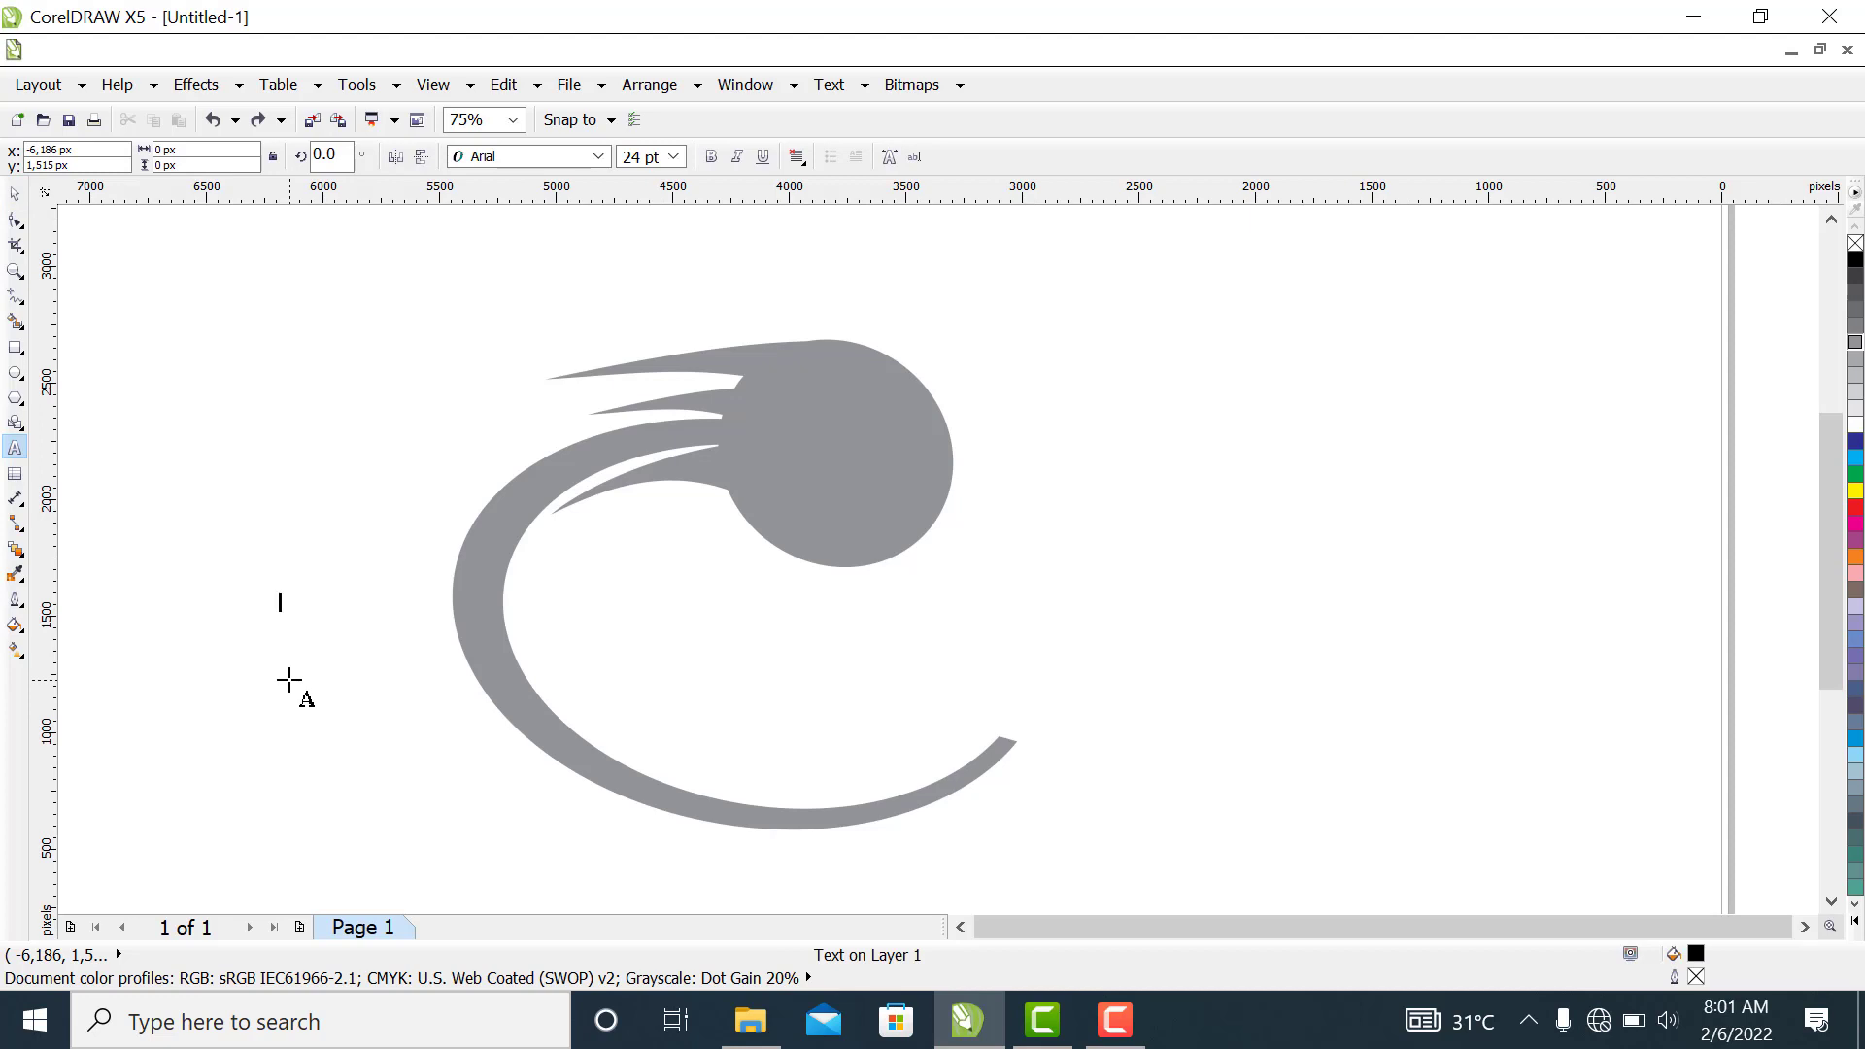
text(FR)
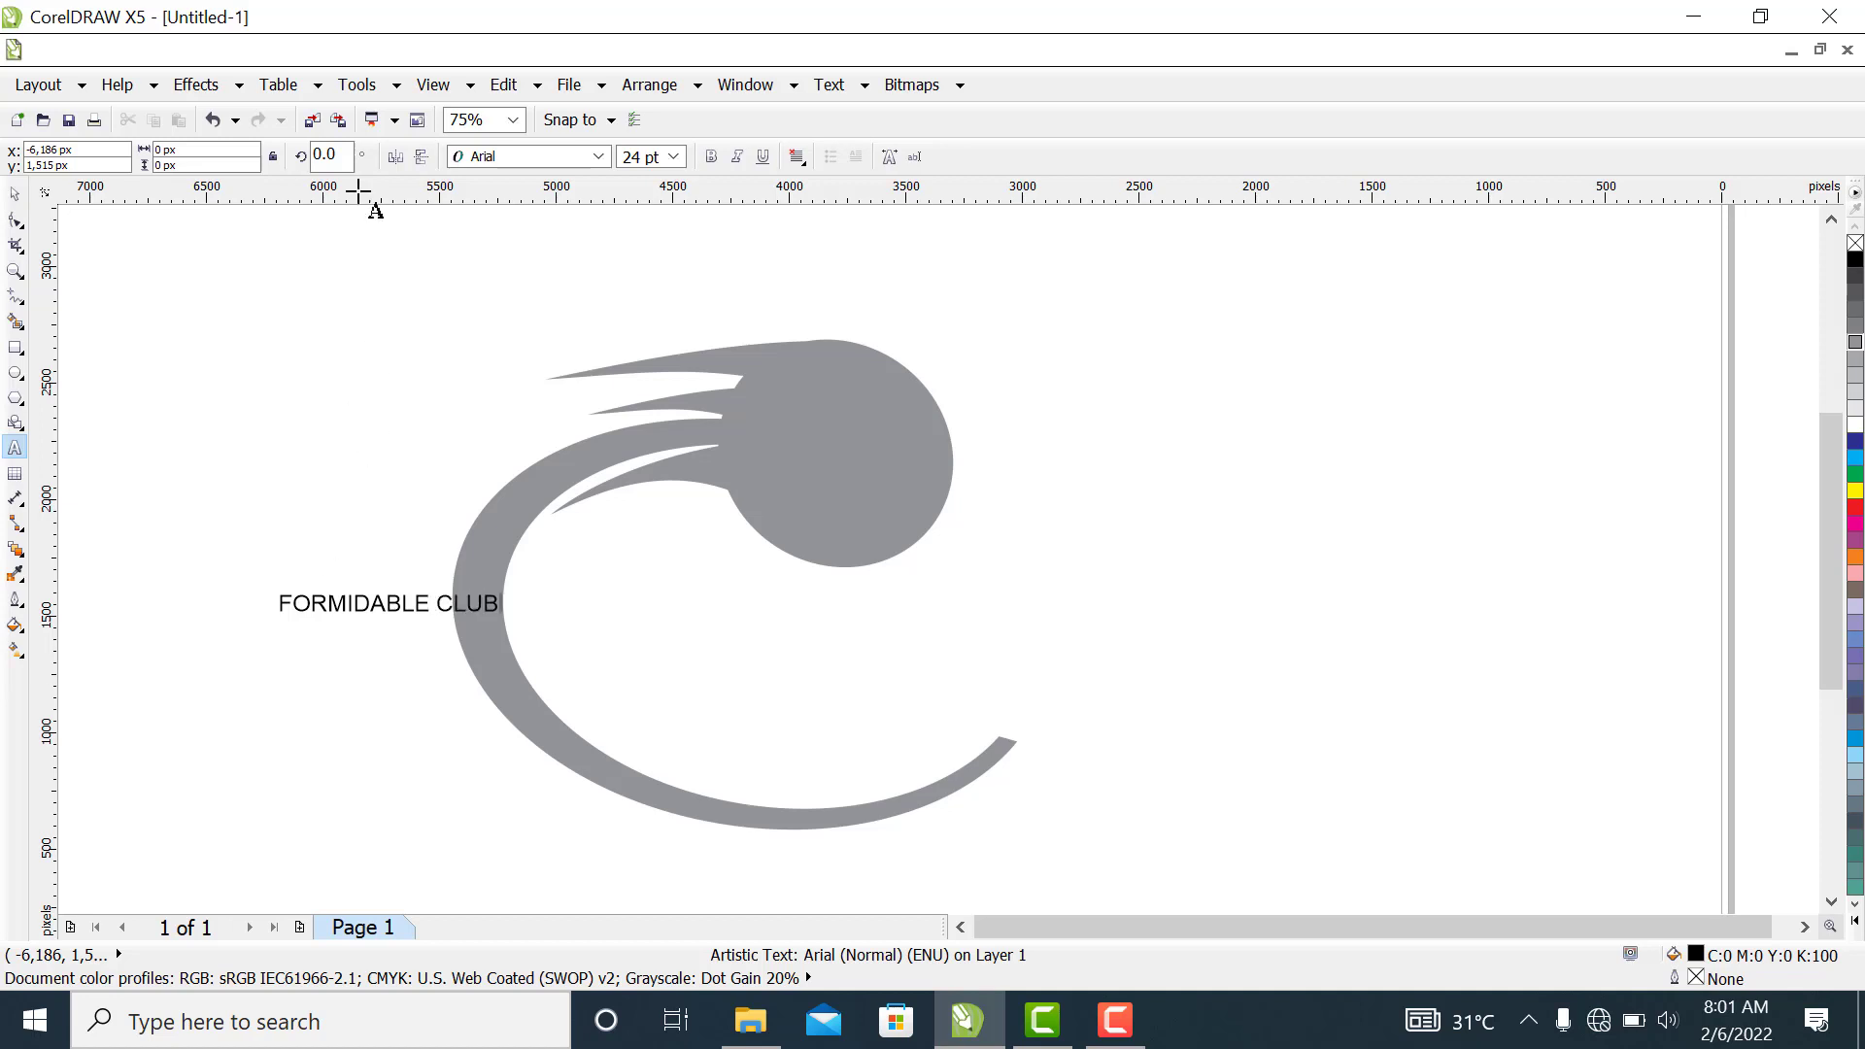
click(13, 197)
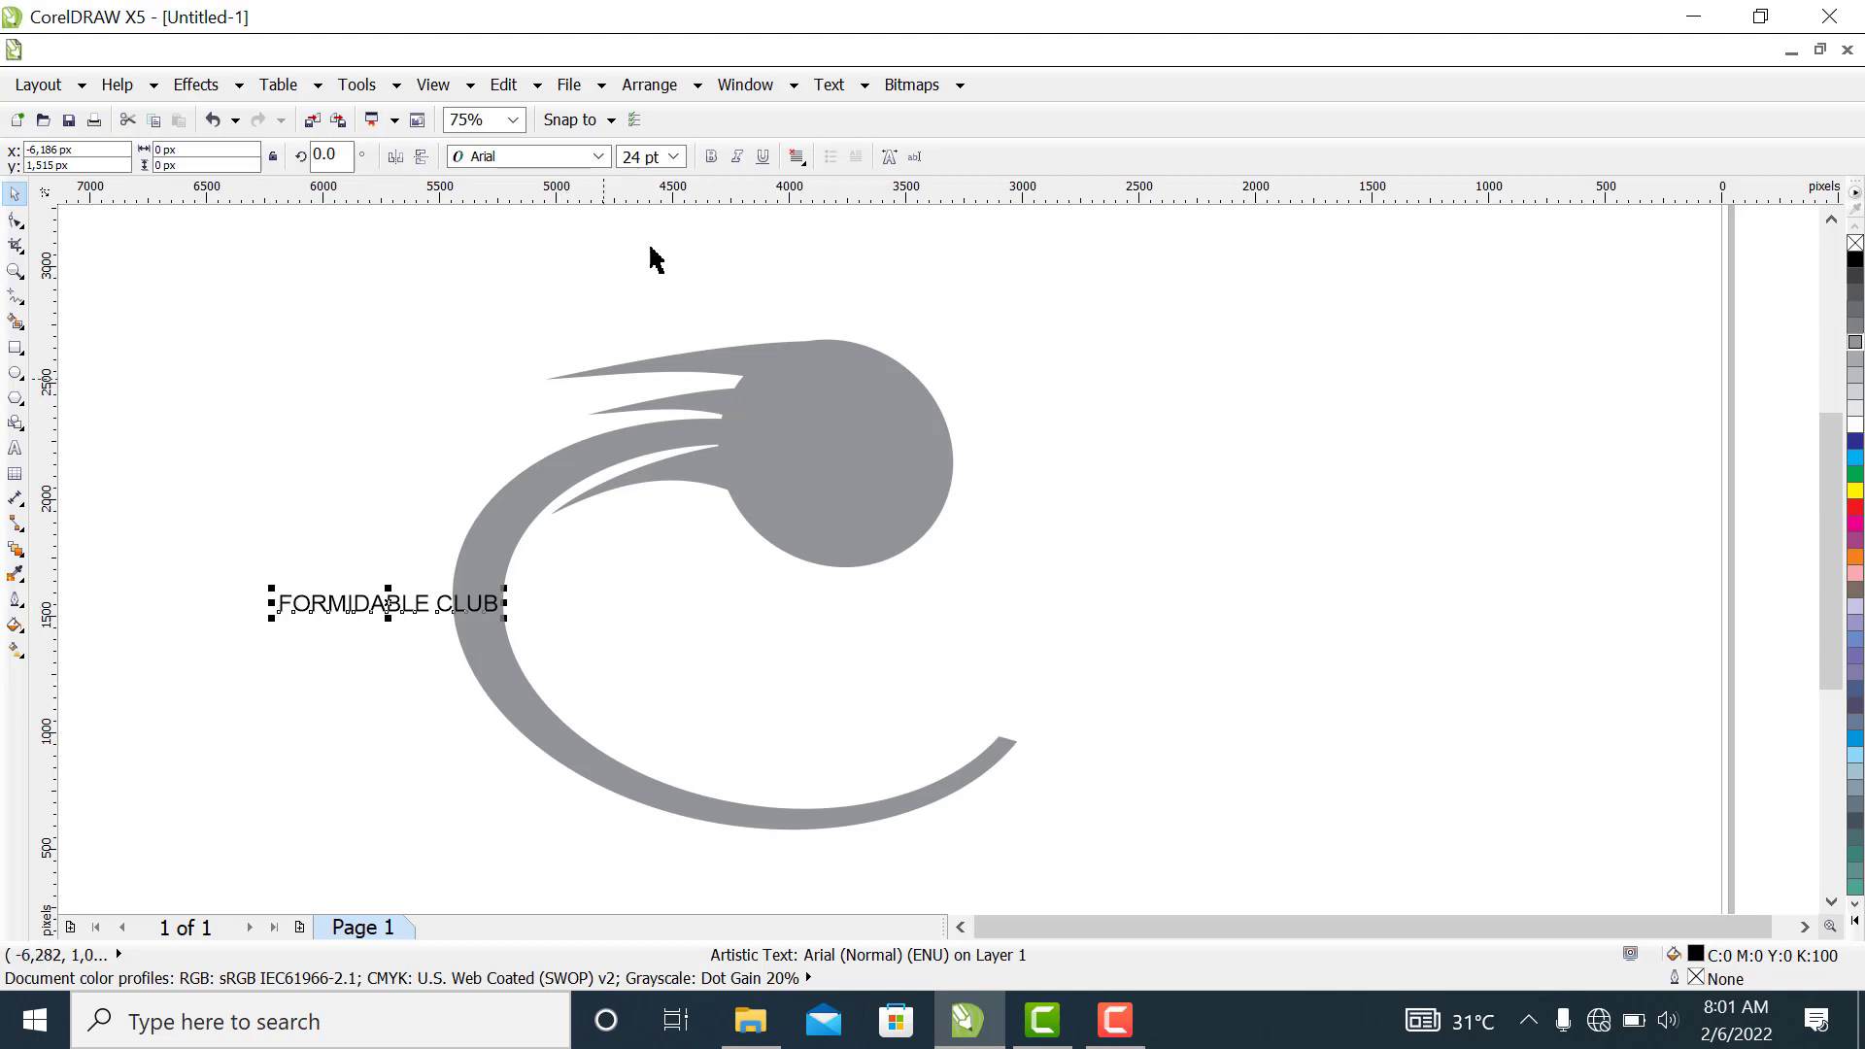
Set the "FORMIDABLE CLUB" text to 72 pt in the Arial Black font
click(673, 156)
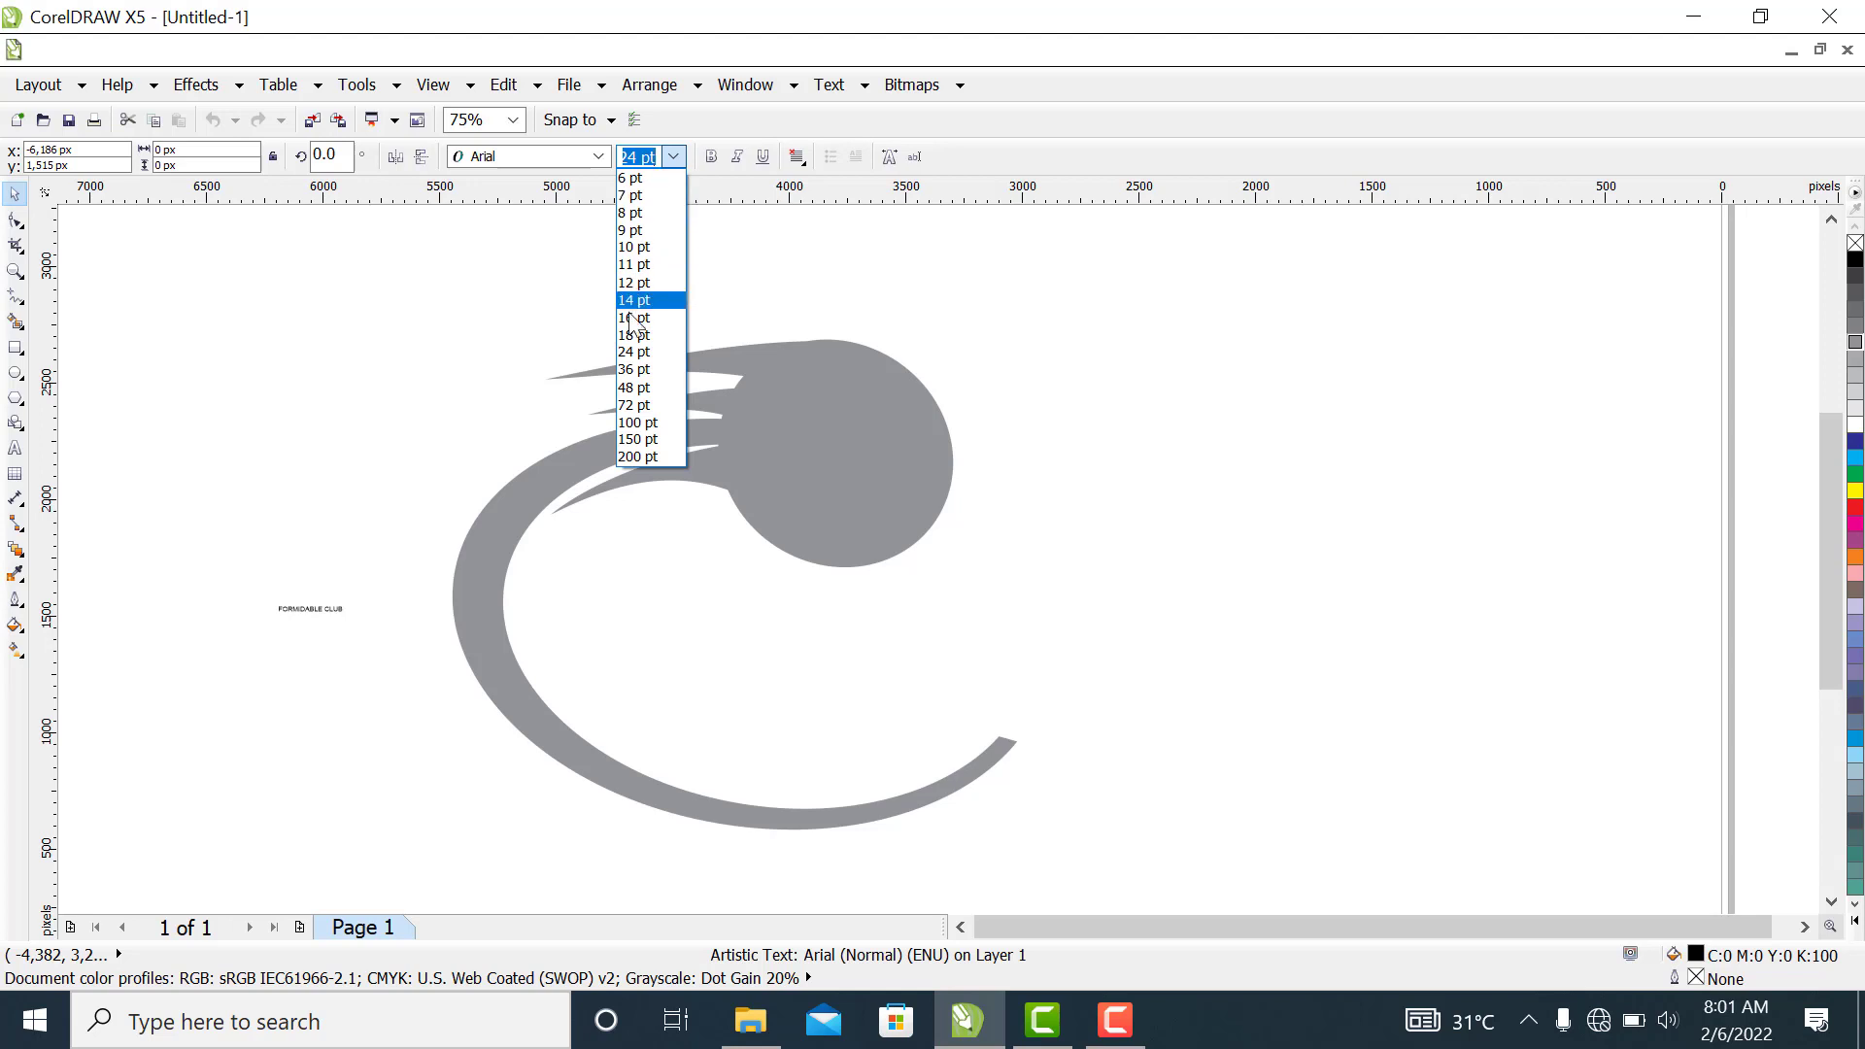
click(626, 399)
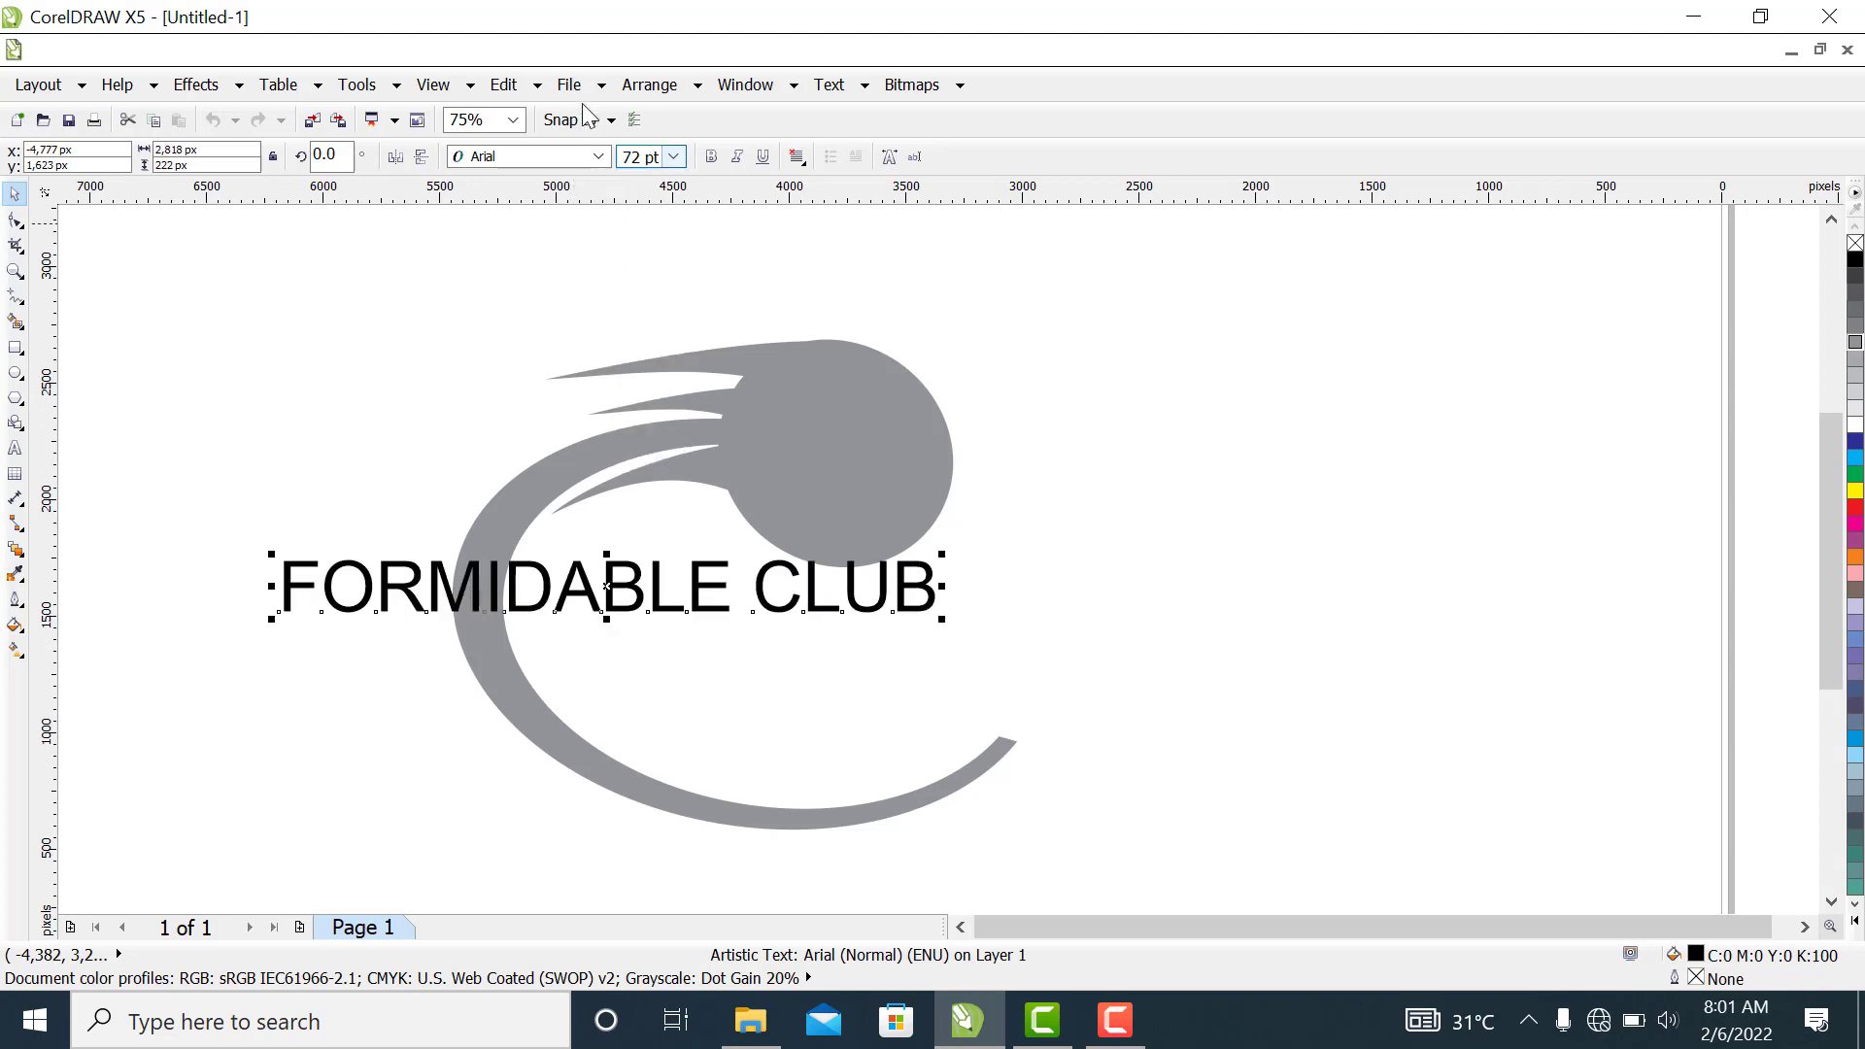
click(598, 156)
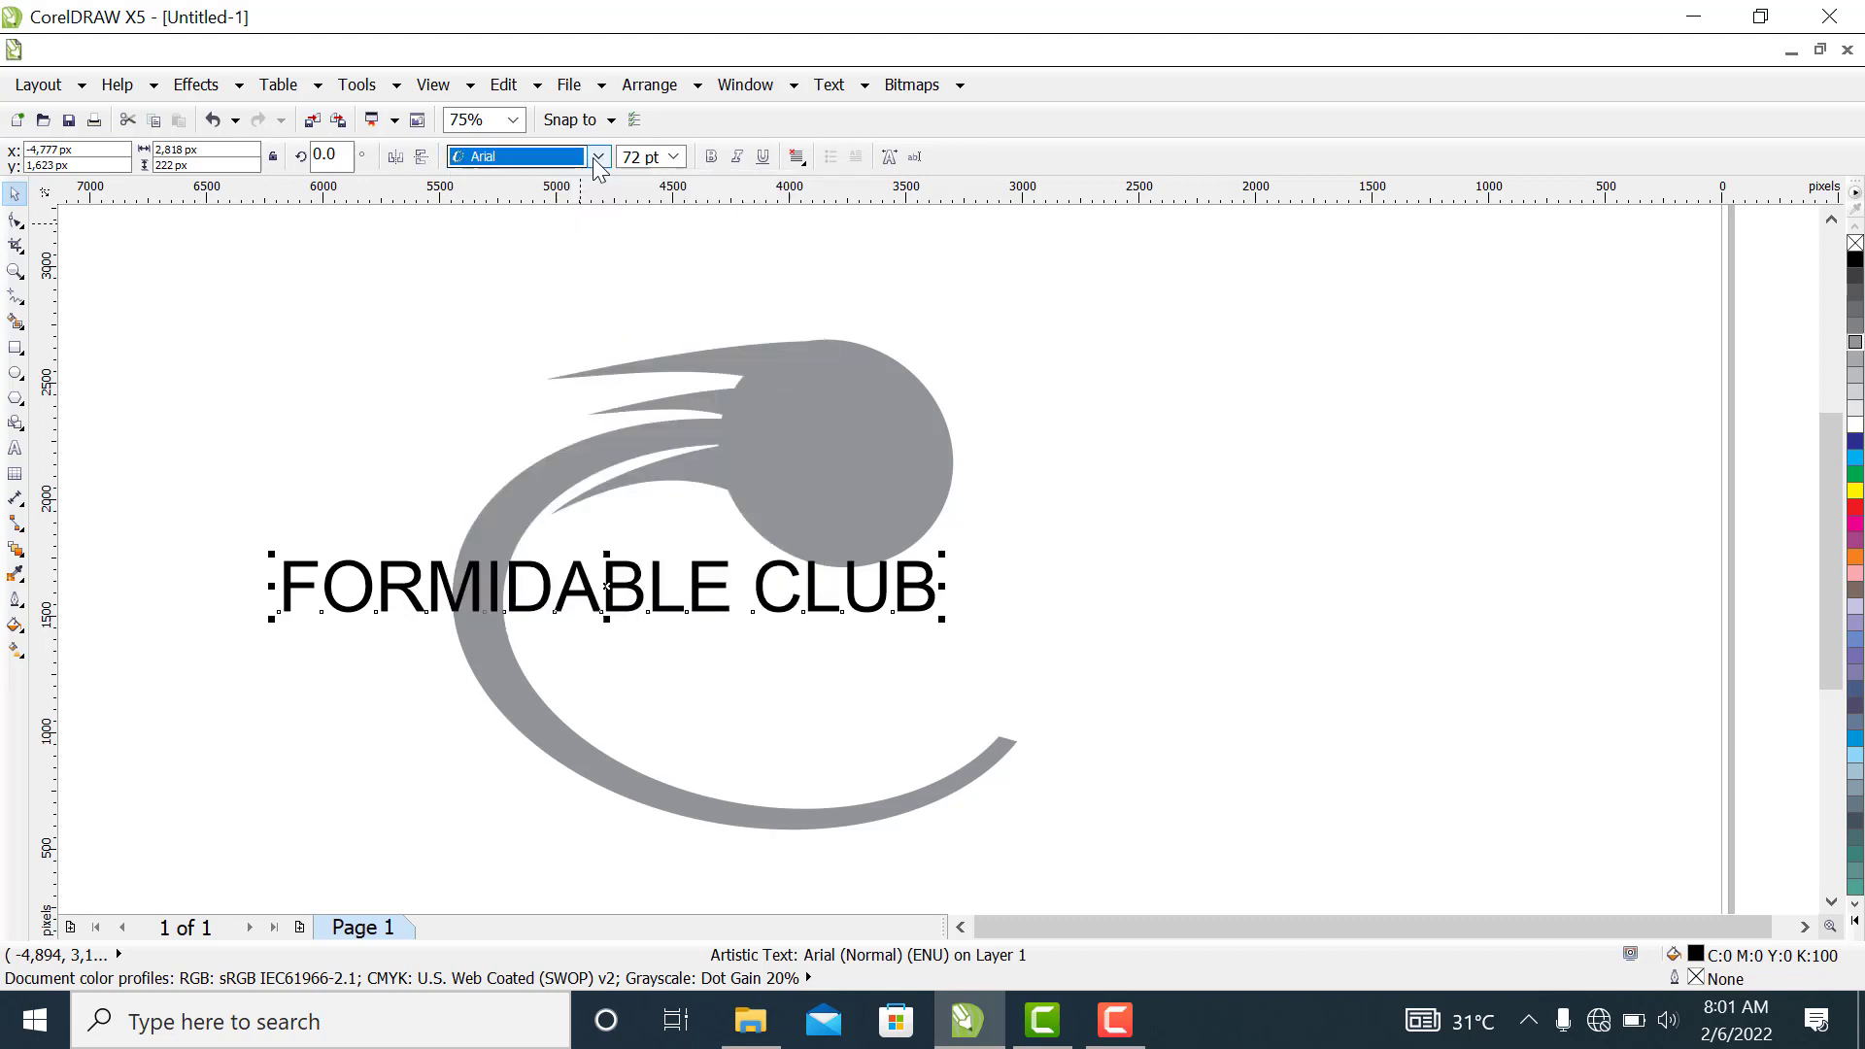
mouse_move(580, 224)
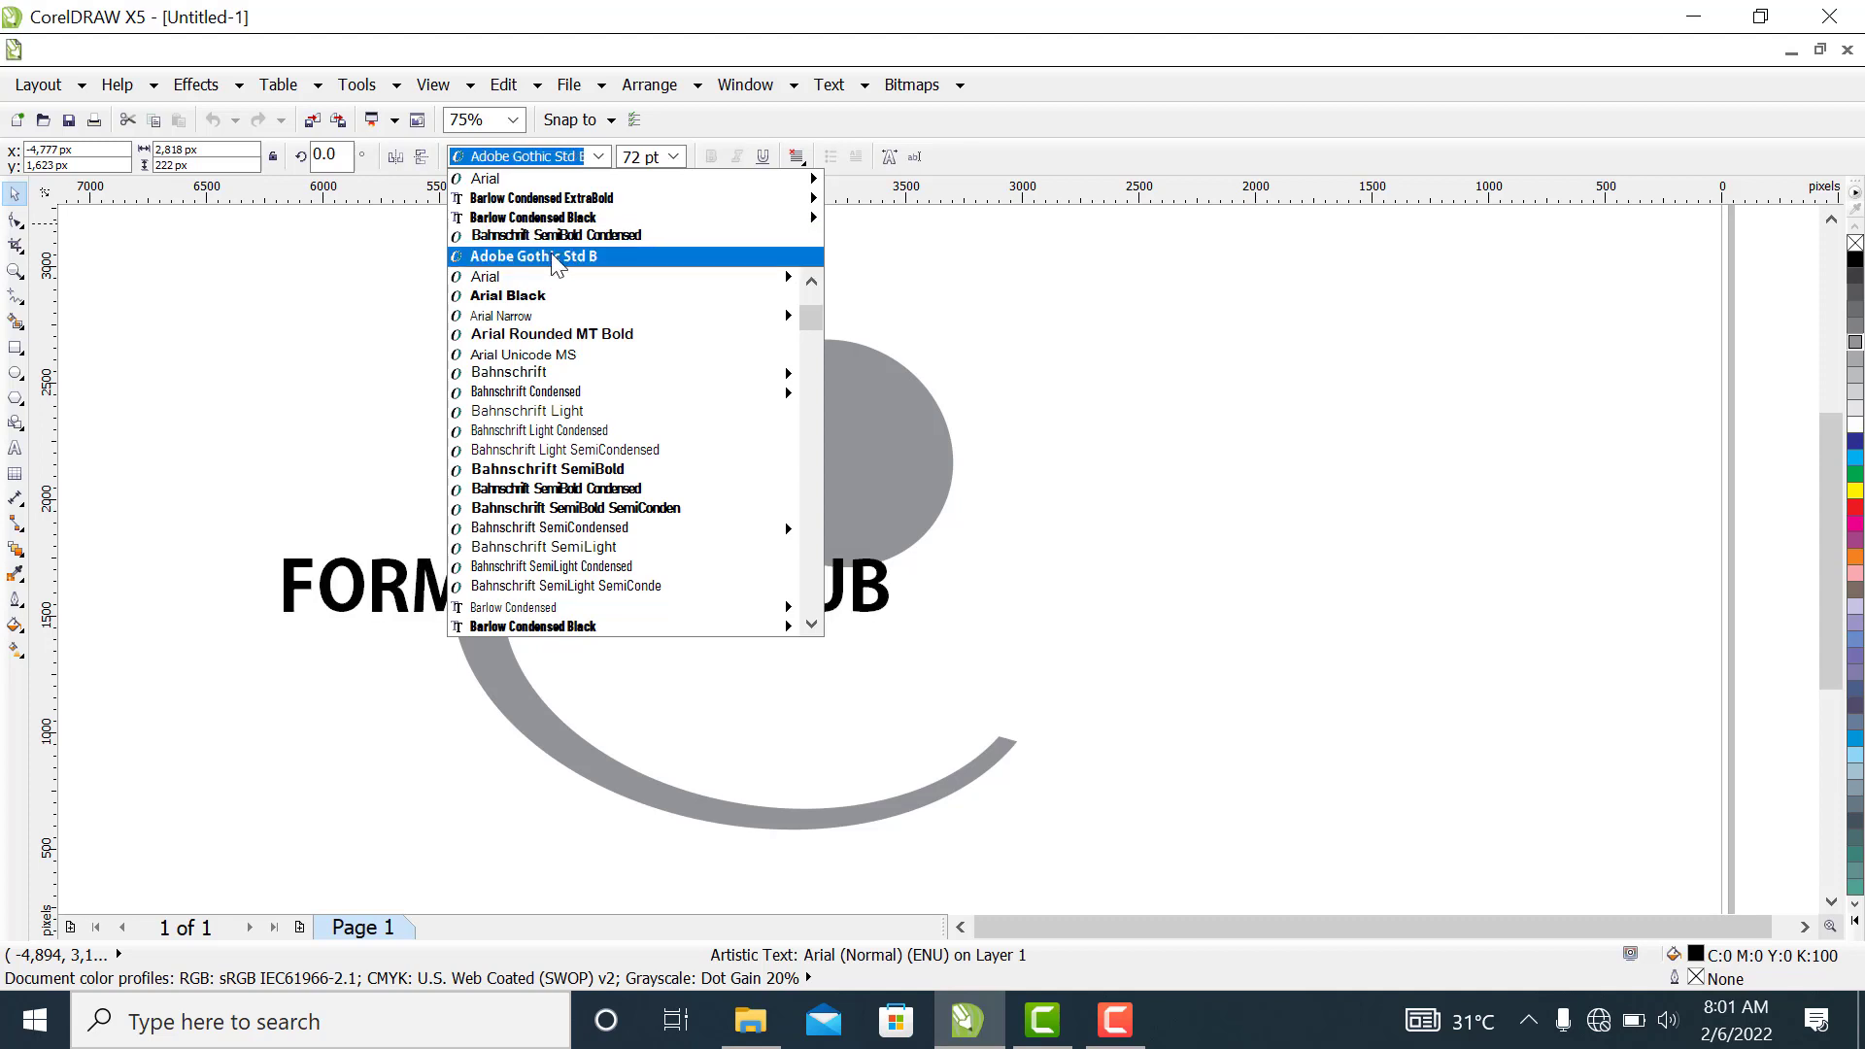
click(532, 301)
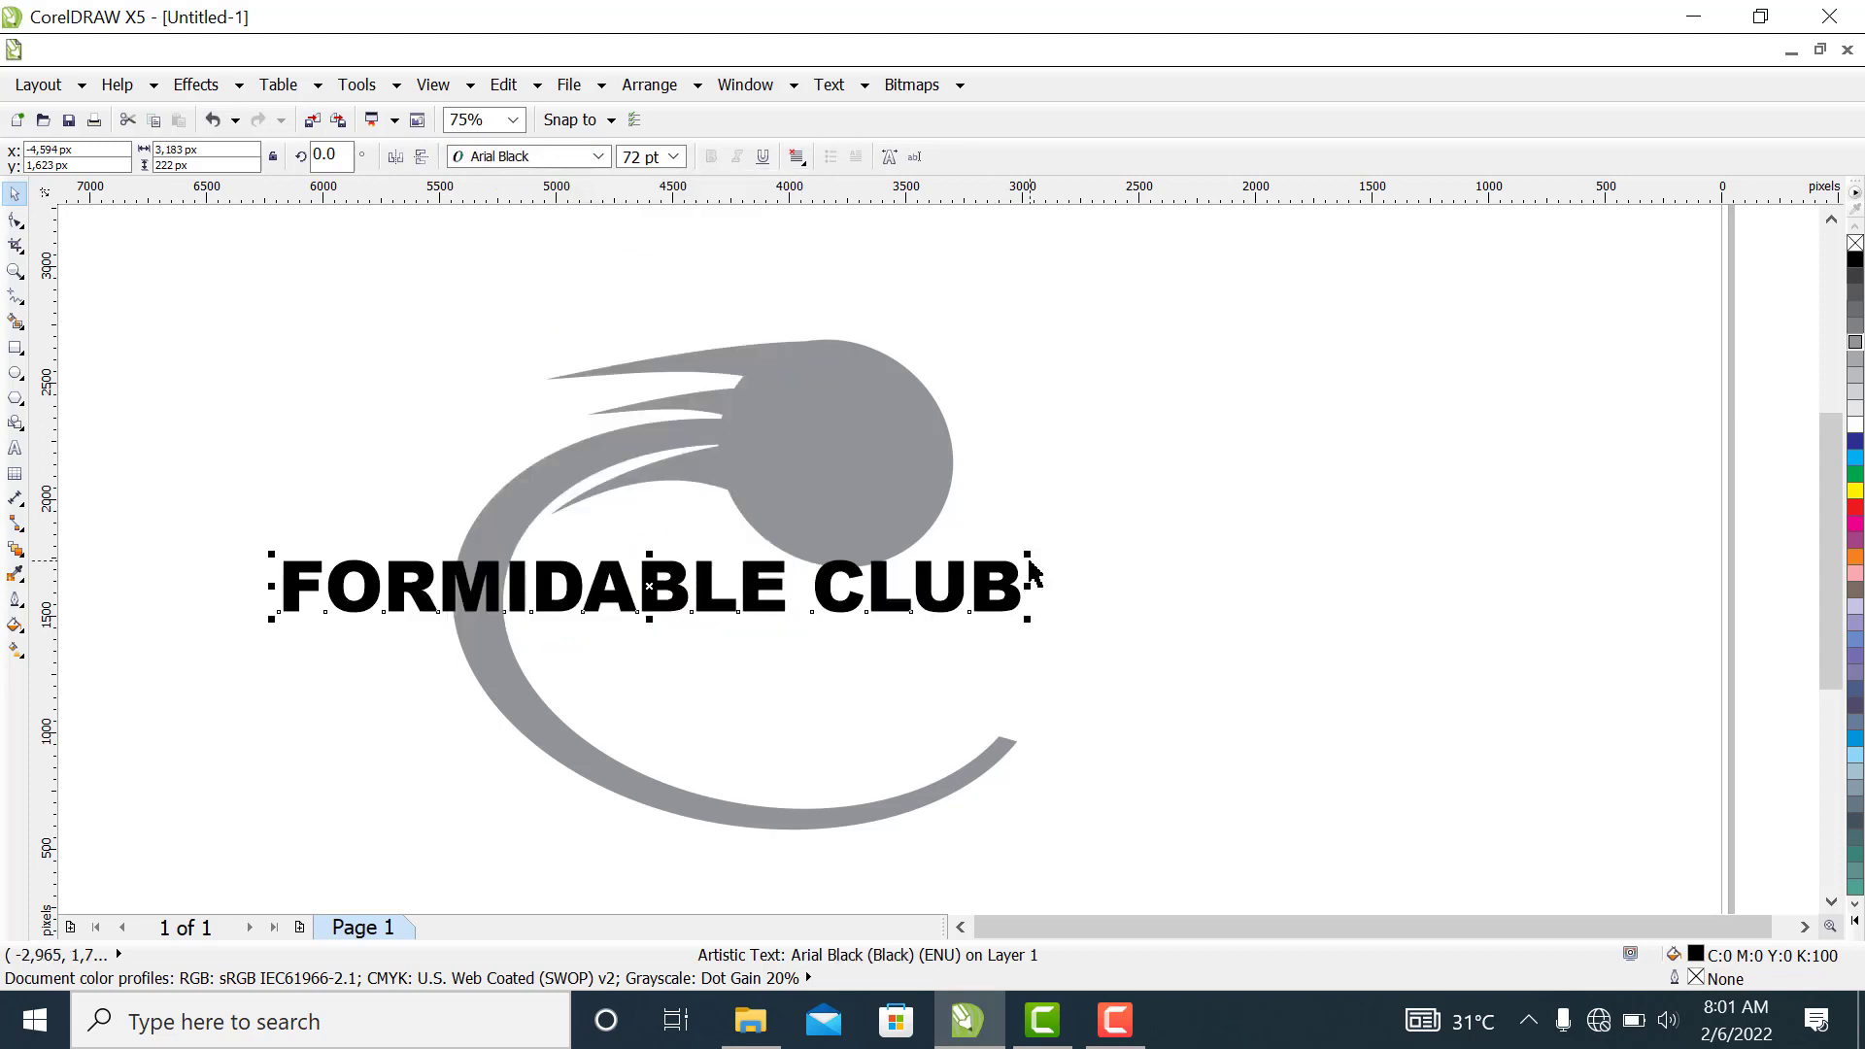
Enlarge the text to about 3,837 px wide and move it down over the lower part of the crescent
drag(1027, 618, 1182, 725)
click(756, 658)
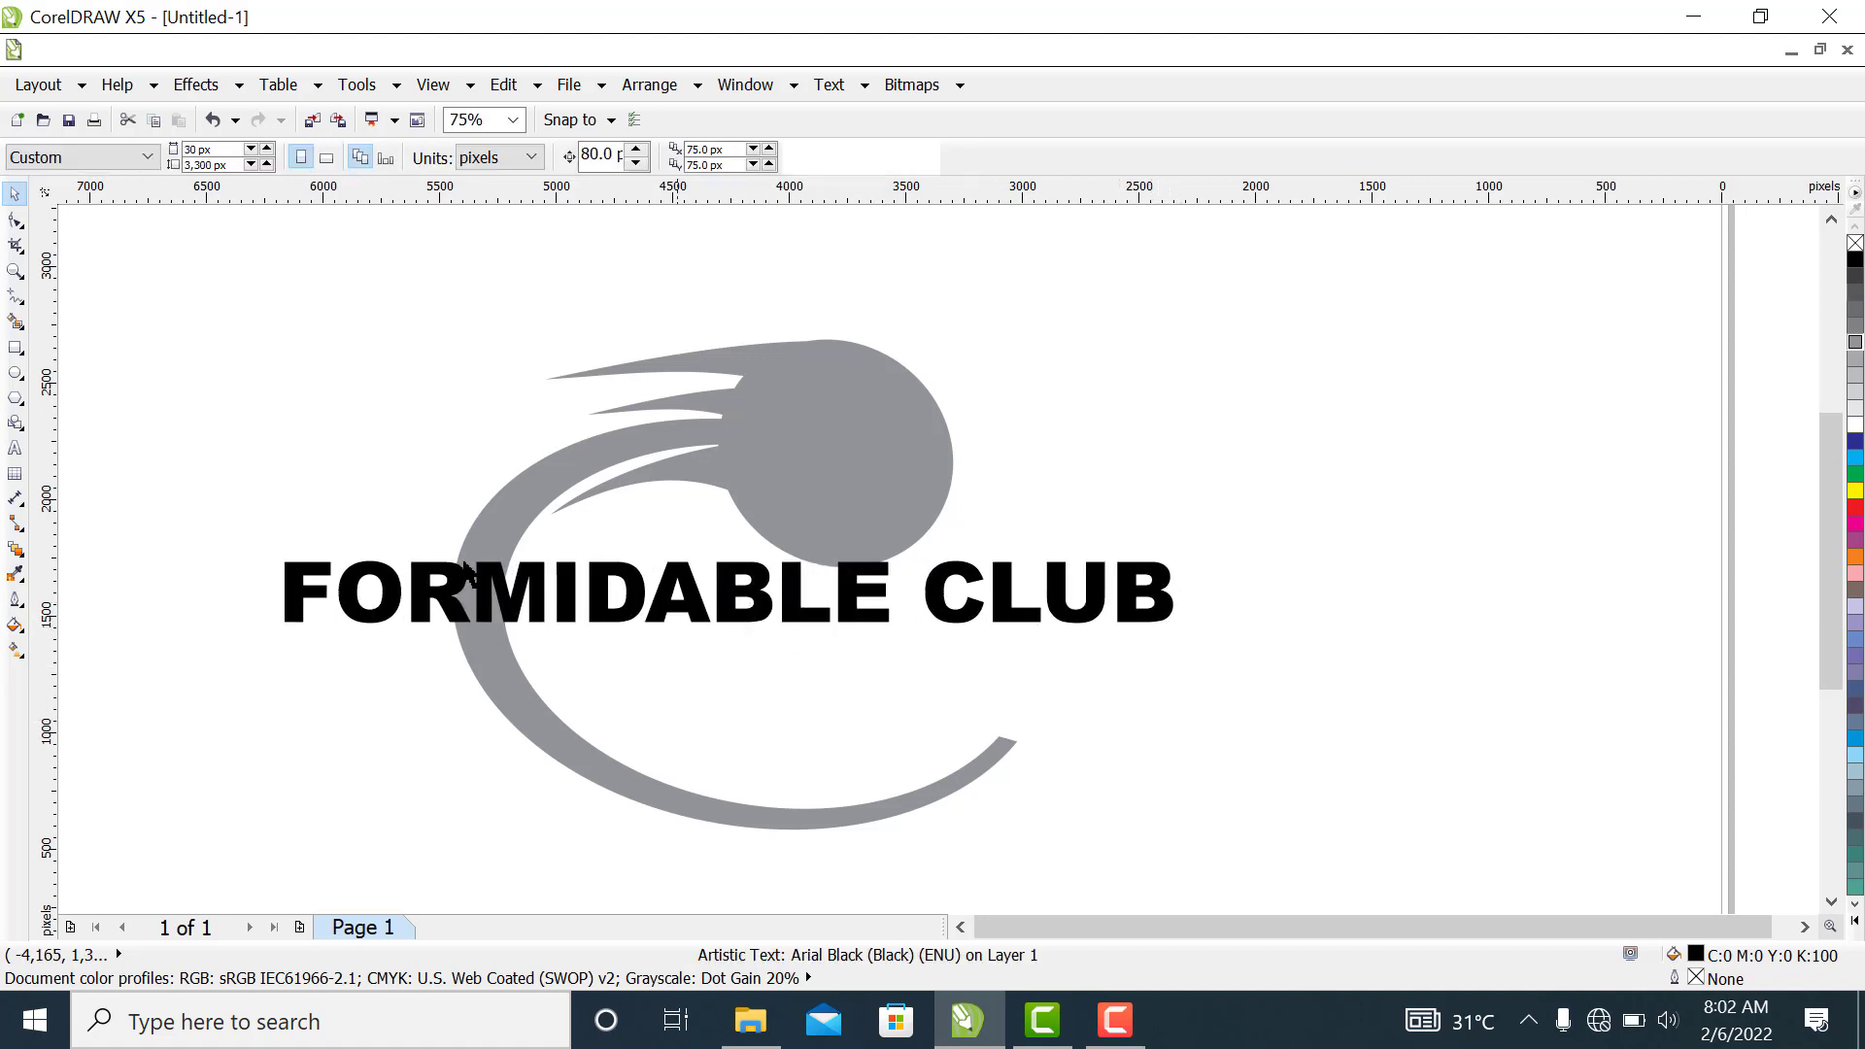
click(552, 595)
drag(553, 595, 624, 717)
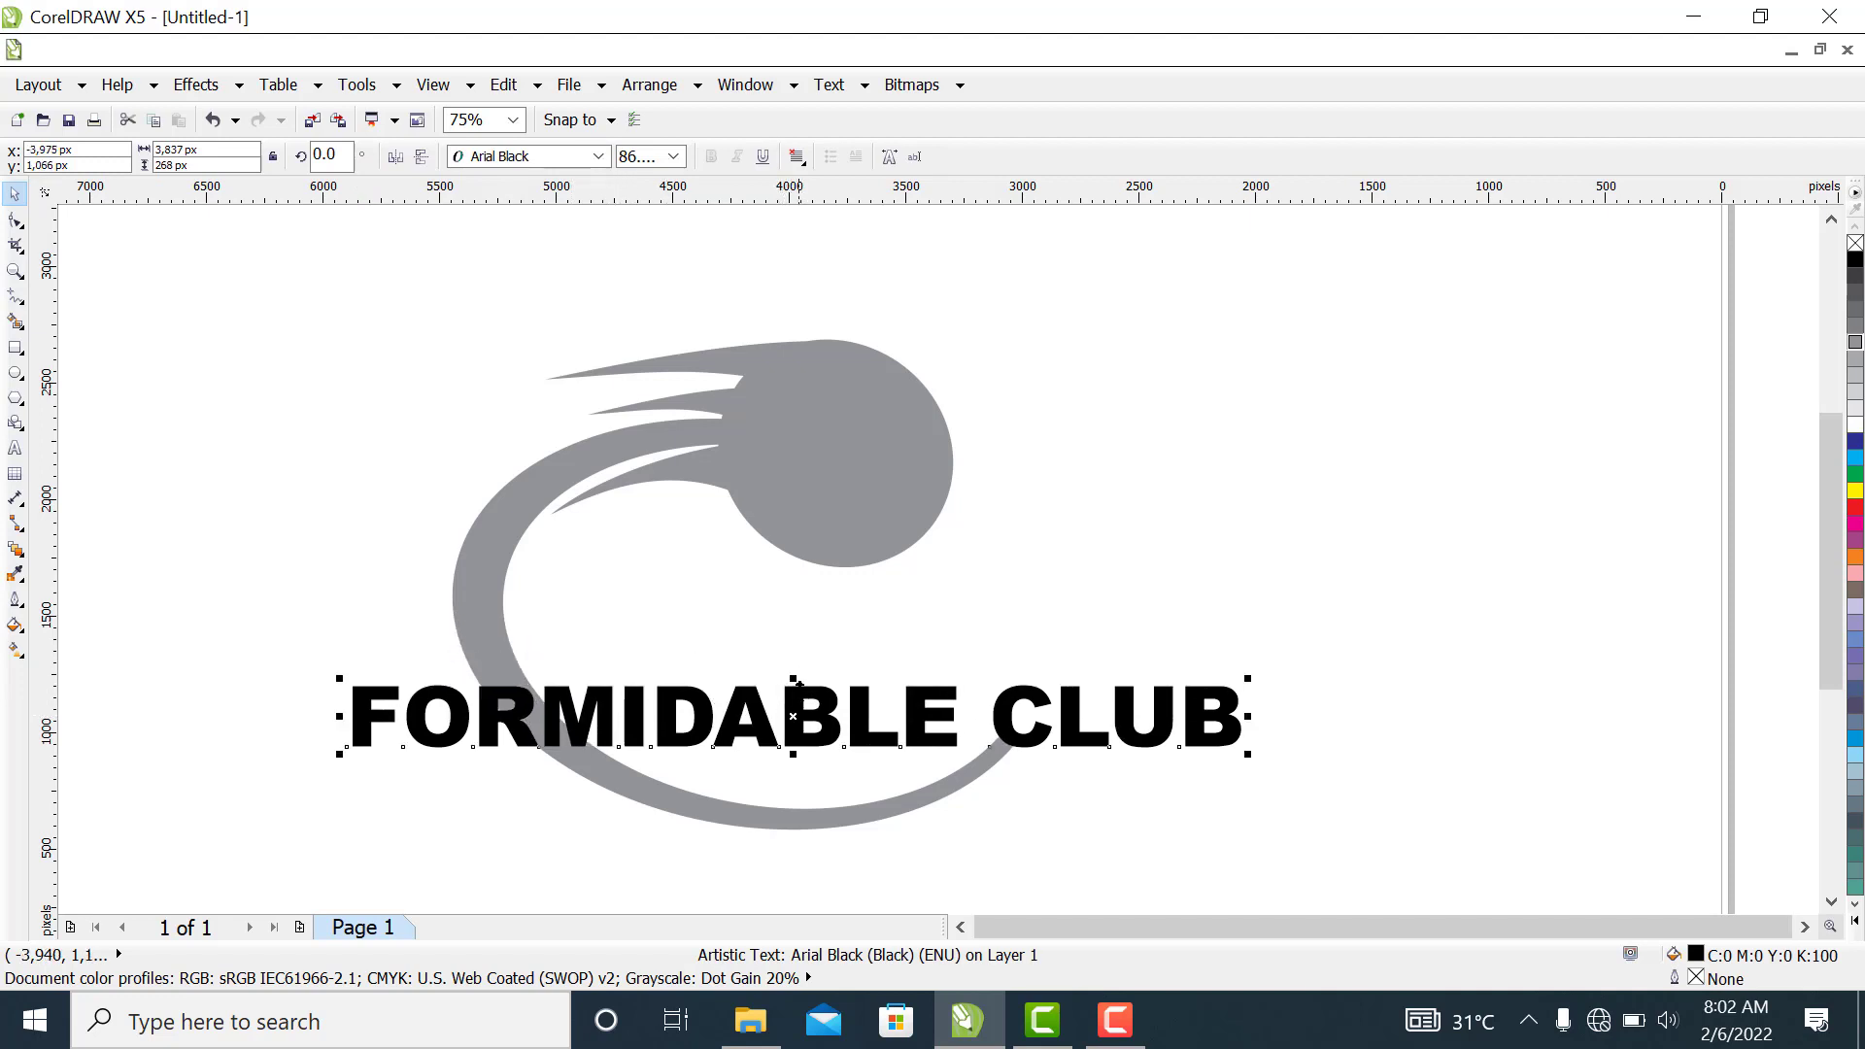
Stretch the text vertically to about 649 px high while keeping its width
drag(793, 655, 802, 582)
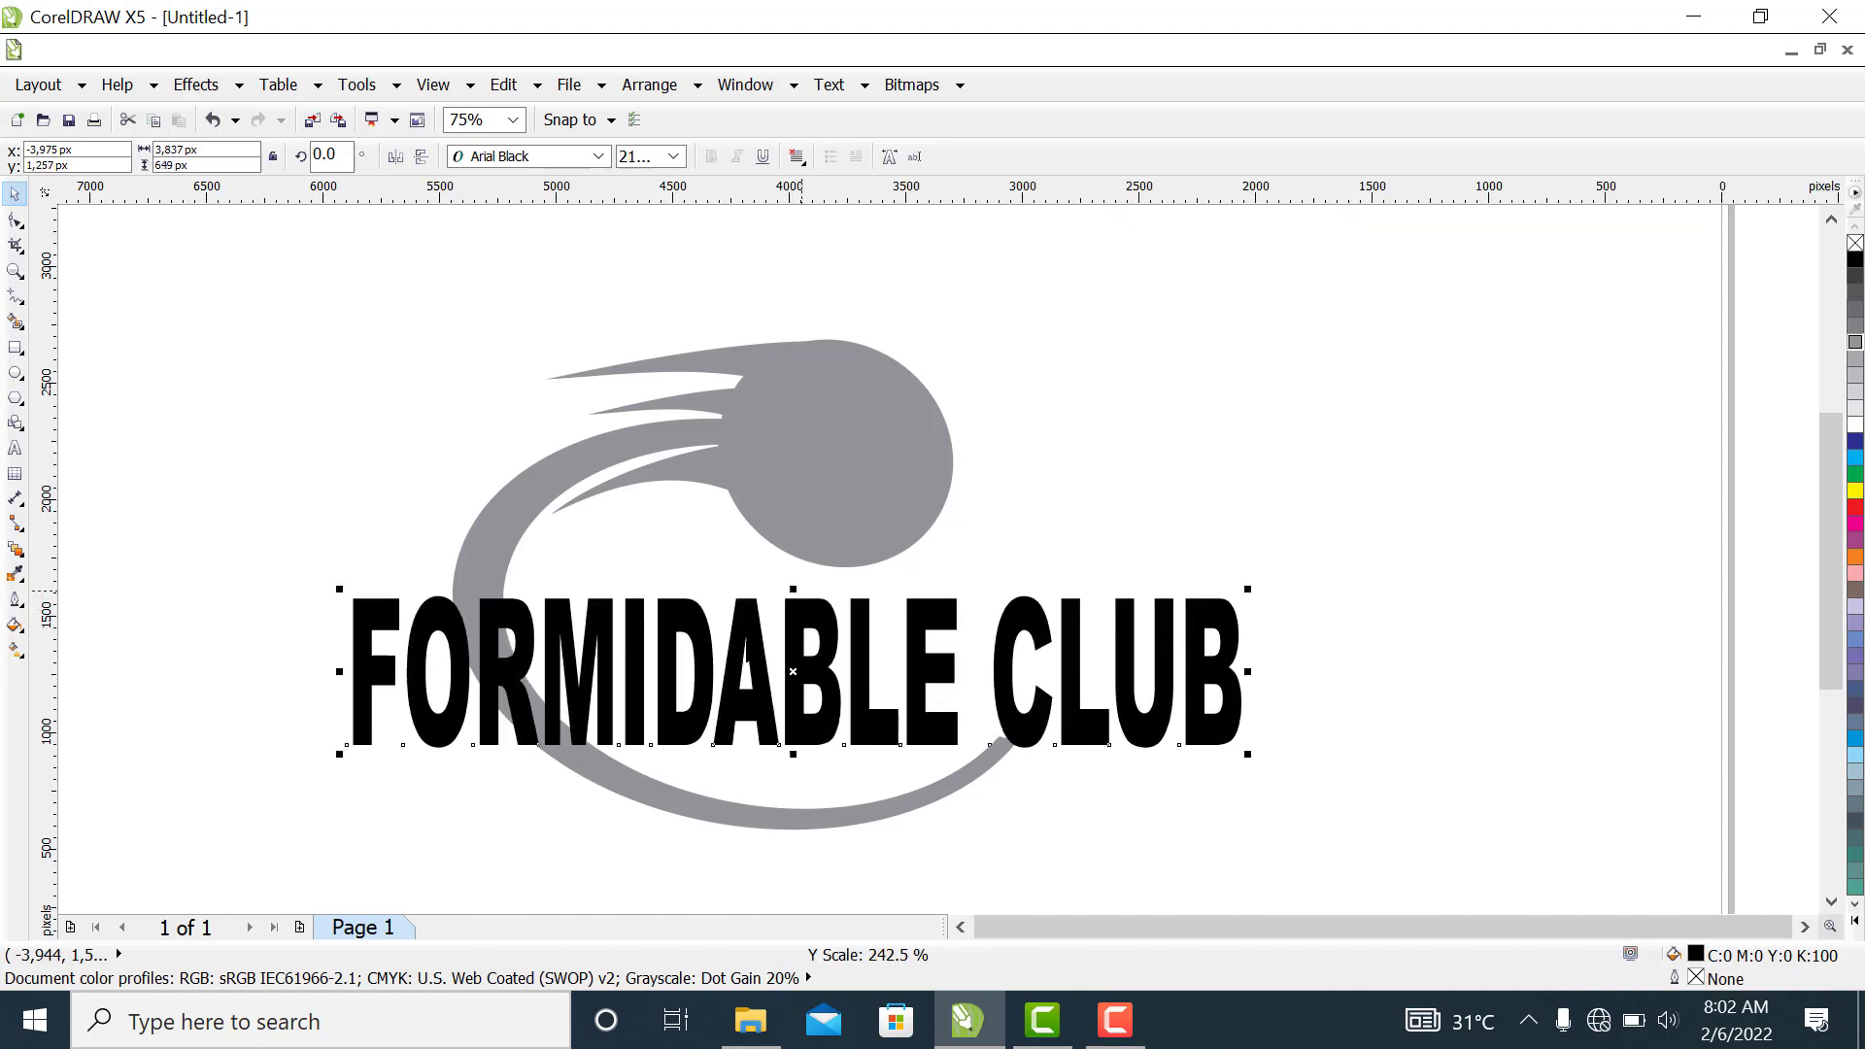
key(Escape)
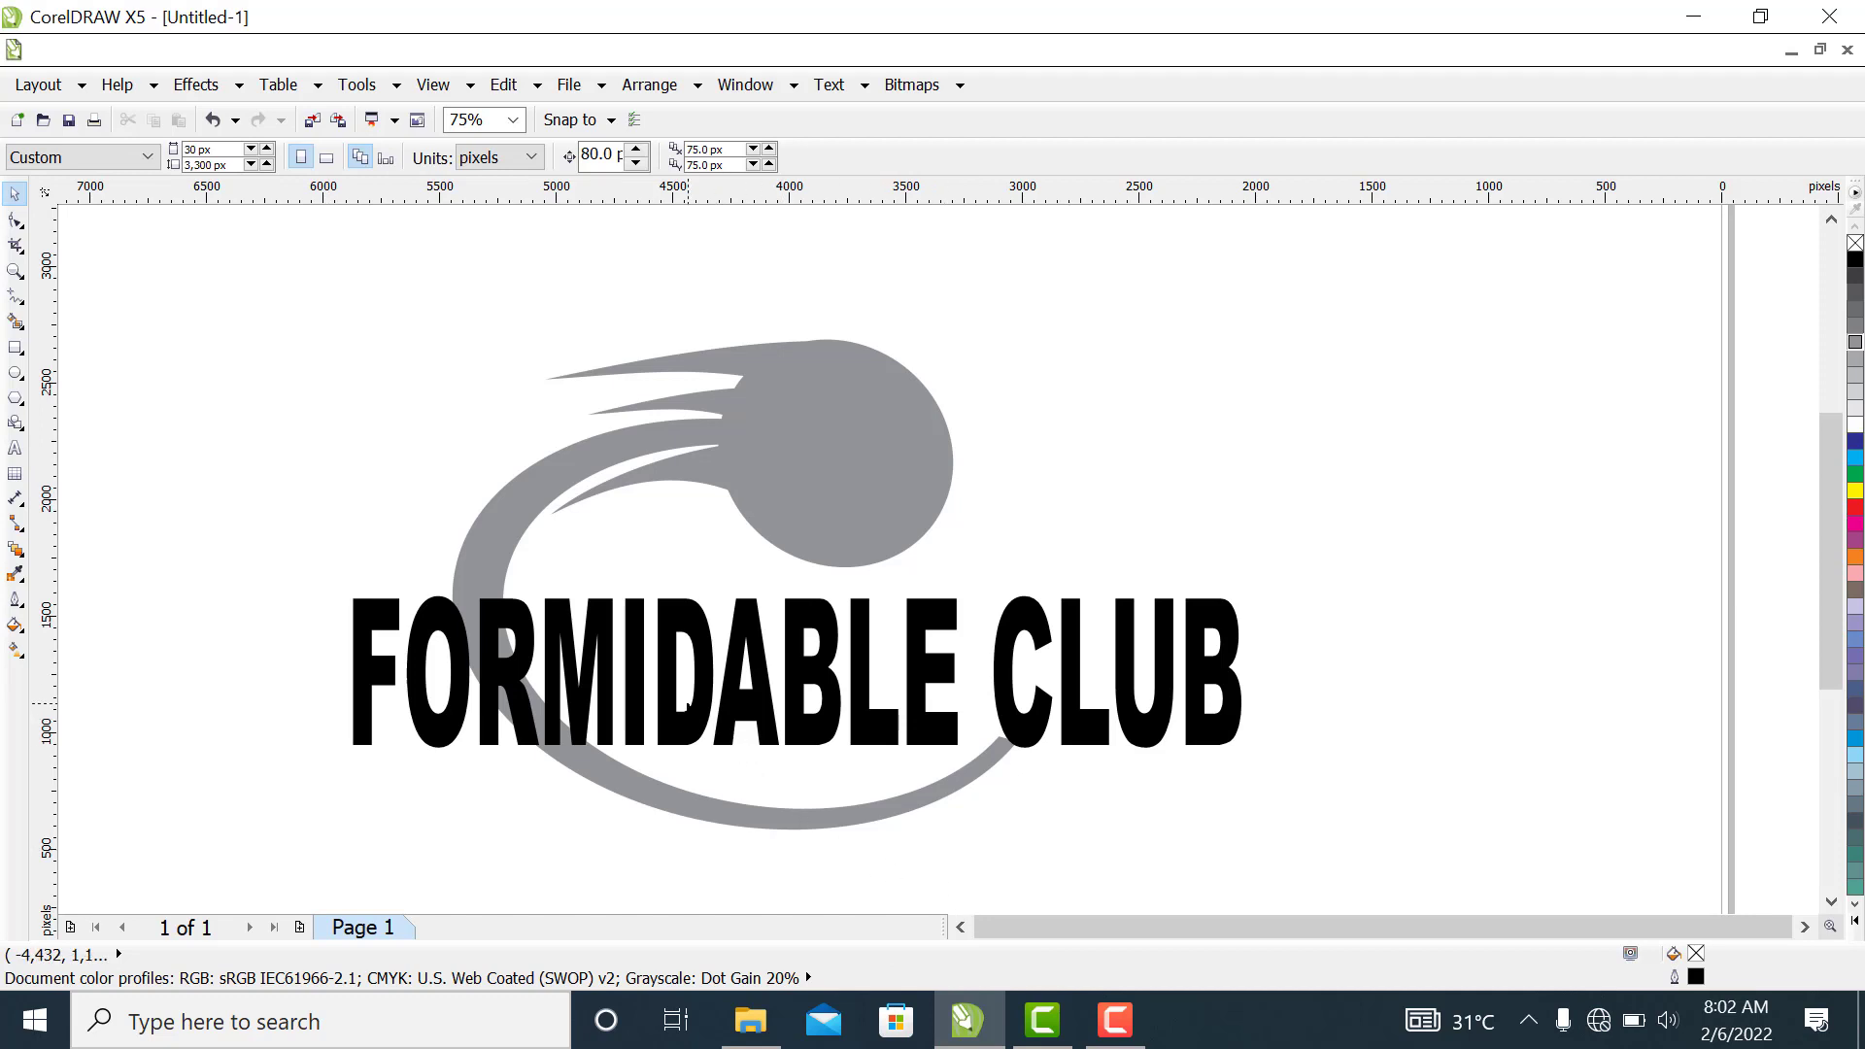
double_click(686, 720)
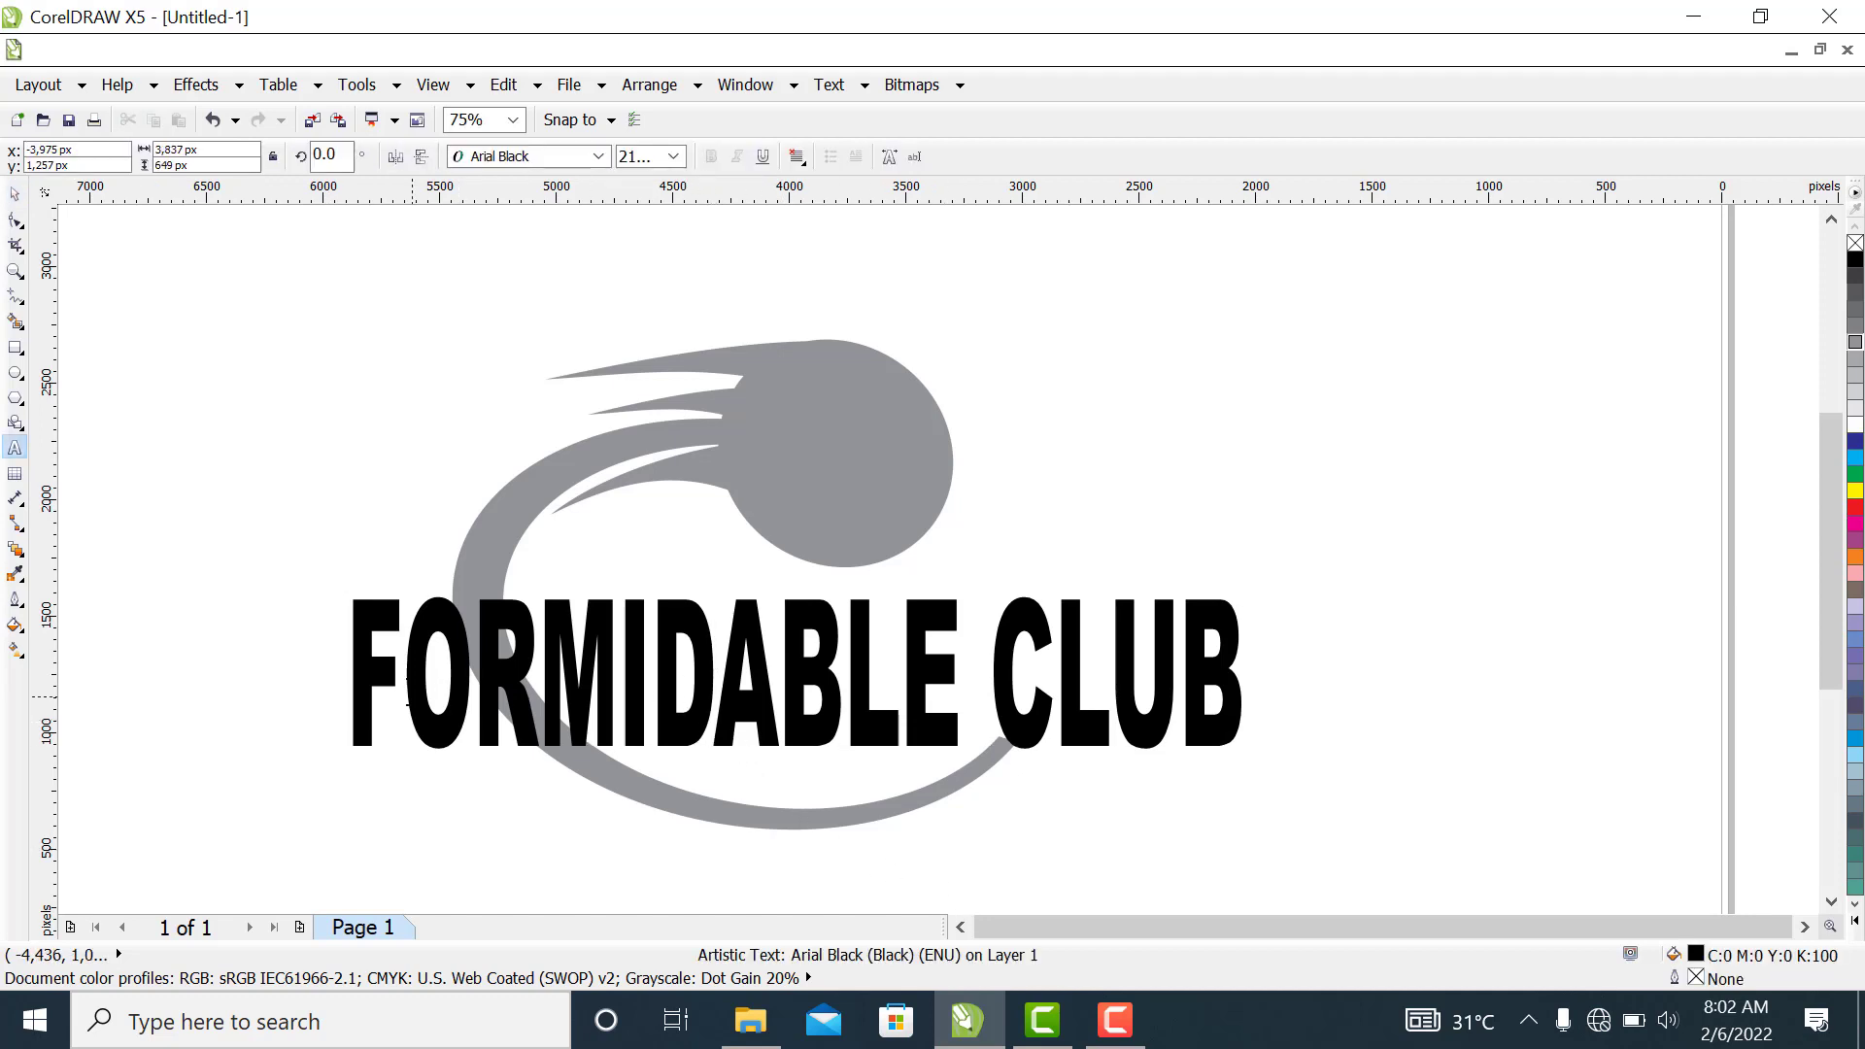
click(15, 193)
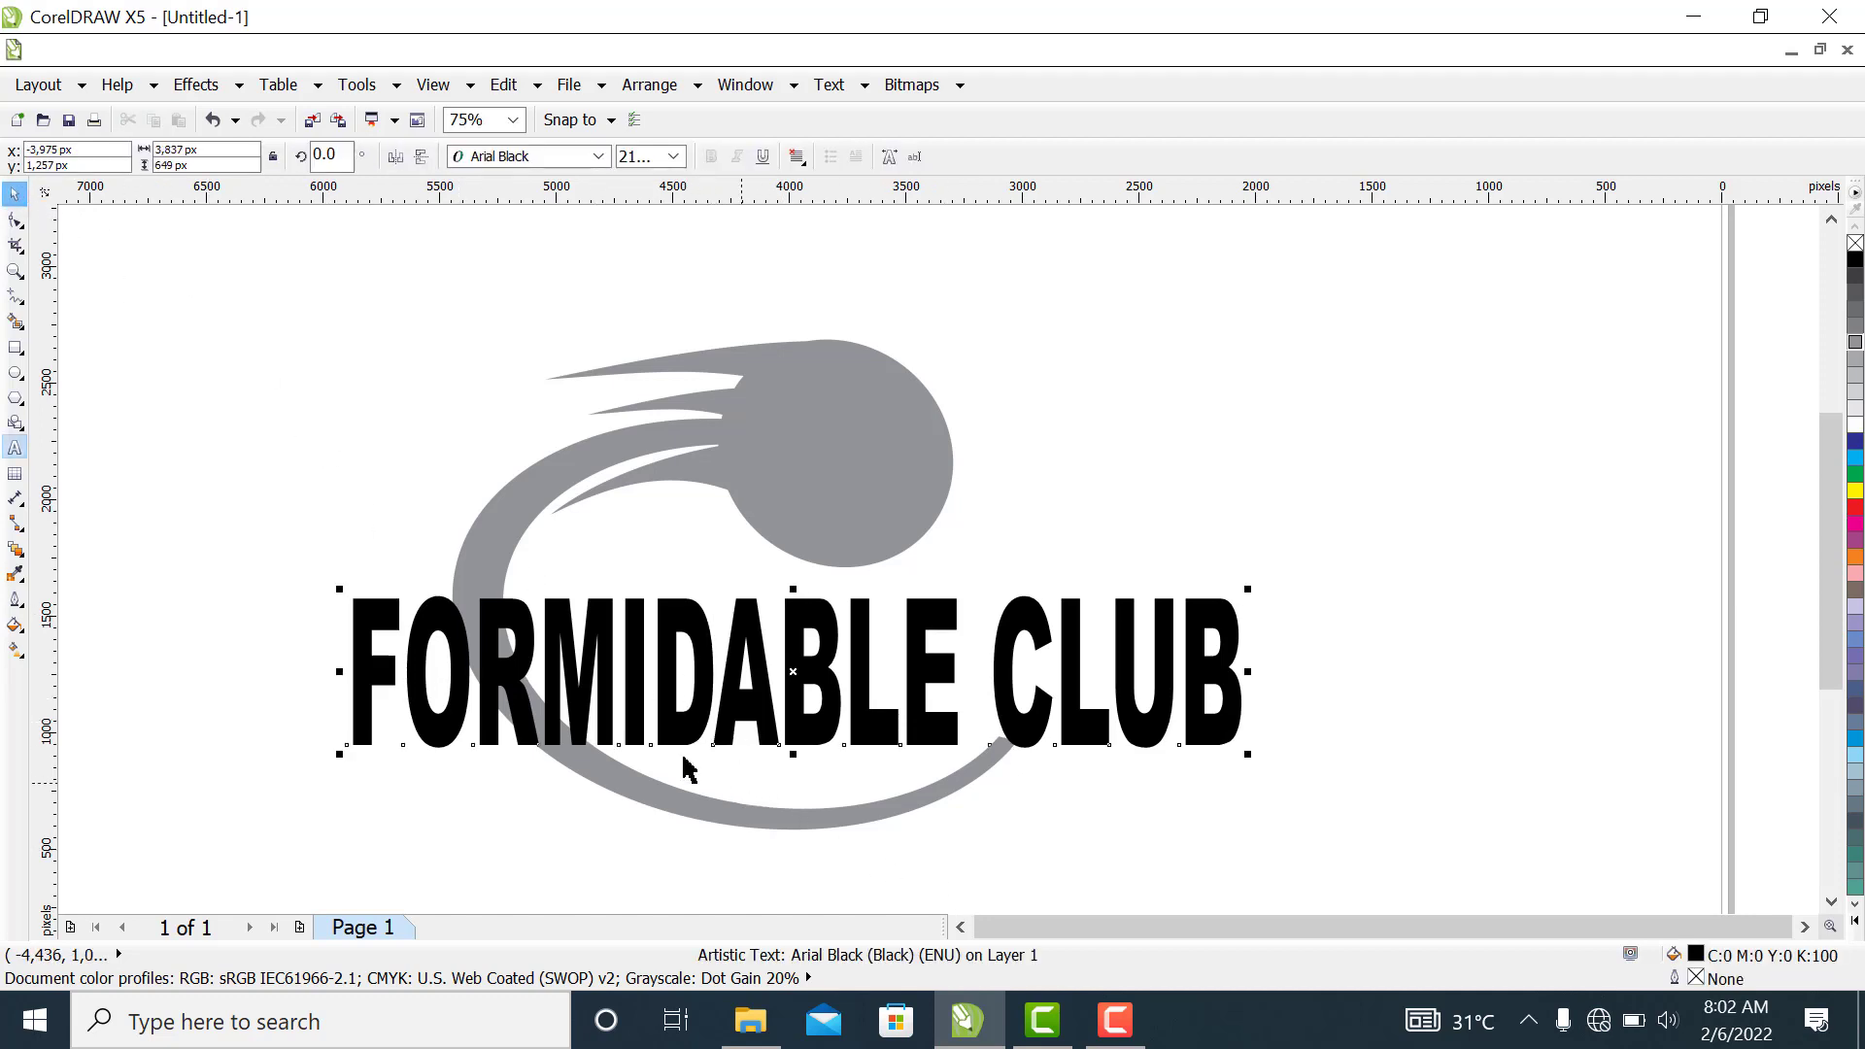
Move the text up below the circle, stretch it taller, then scale it to about 3,529 by 763 px and centre it across the crescent
drag(597, 676, 612, 641)
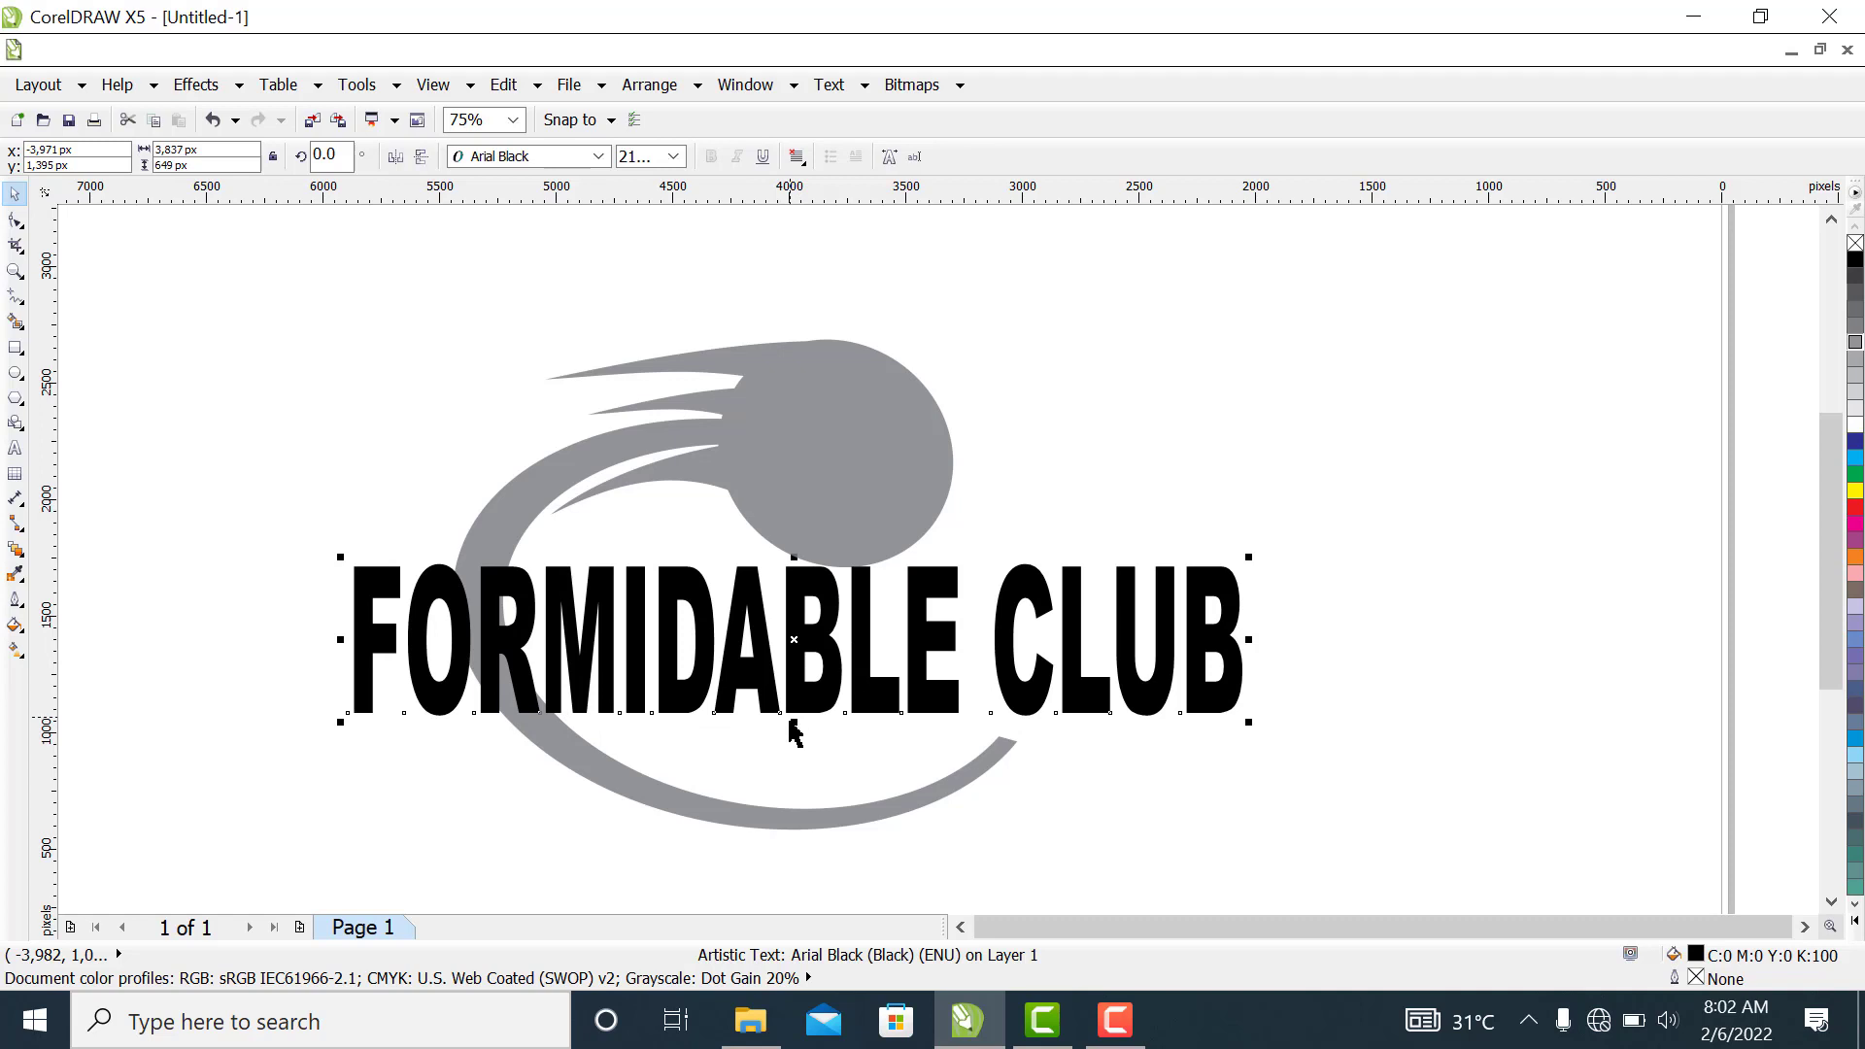
drag(795, 721, 816, 762)
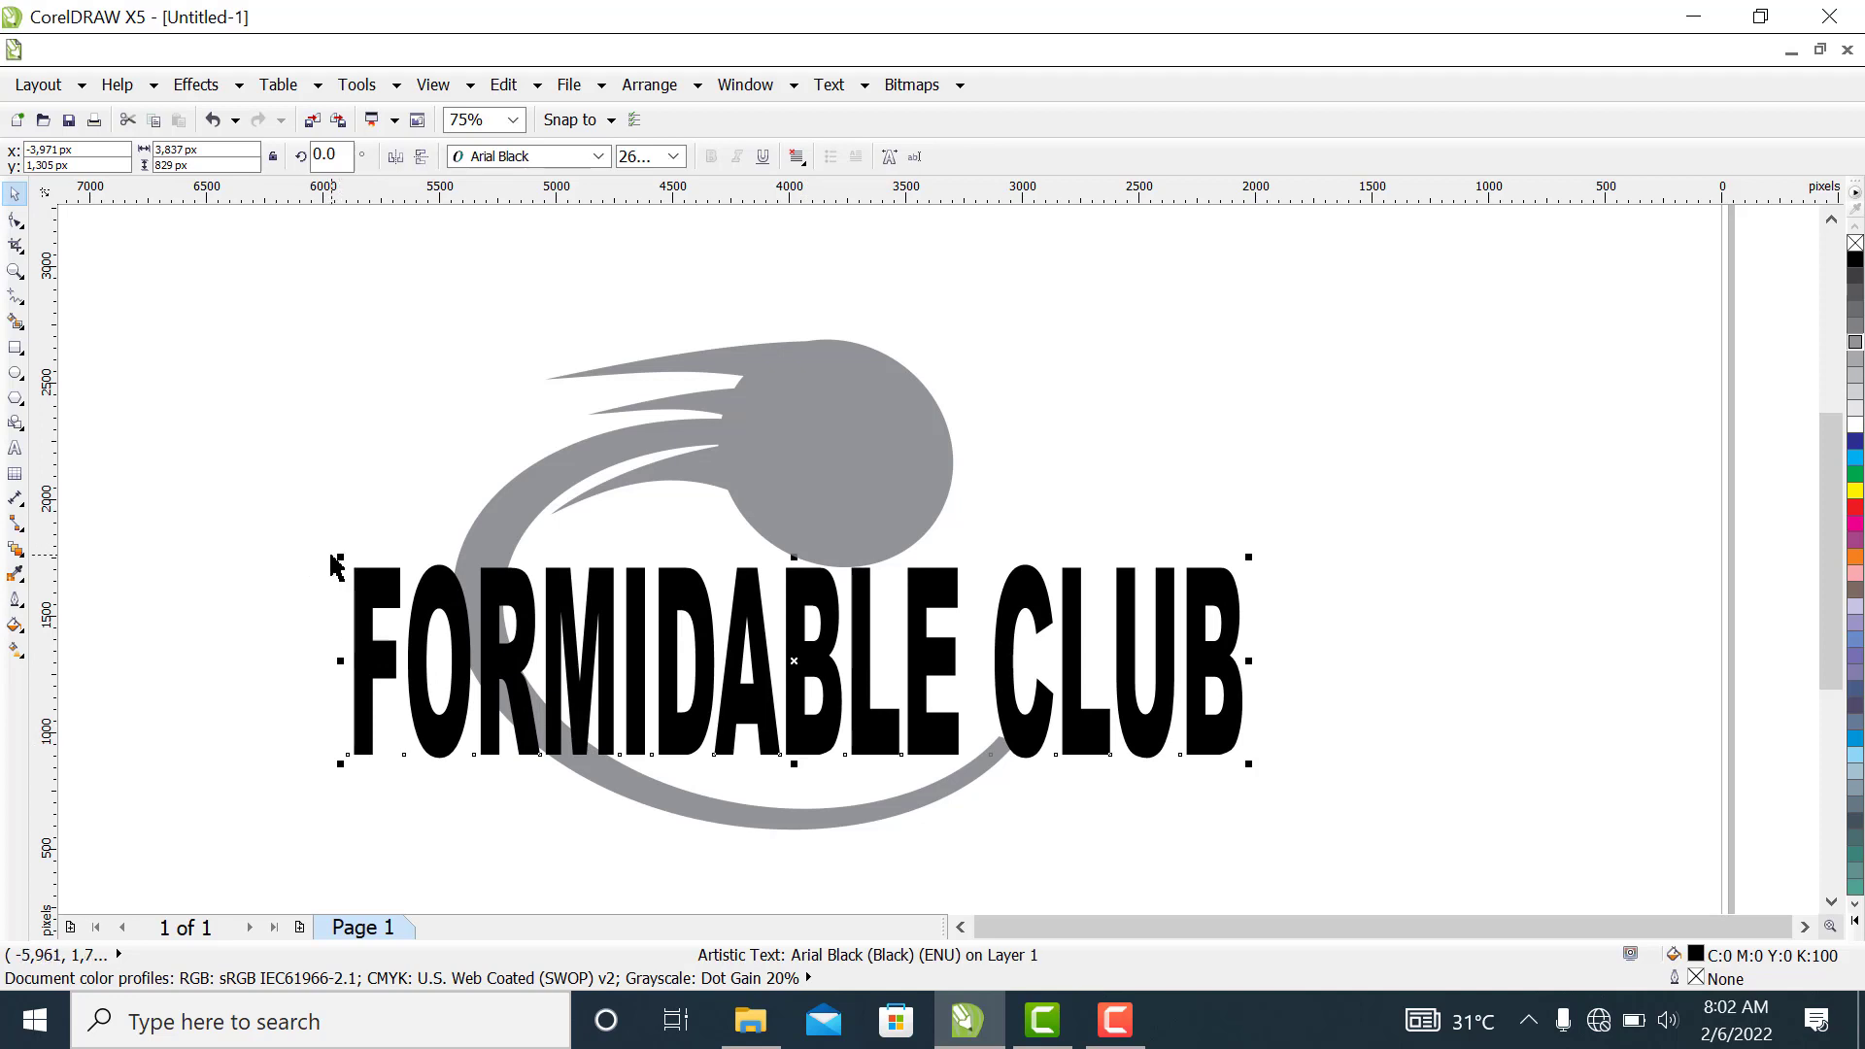
drag(341, 553, 414, 575)
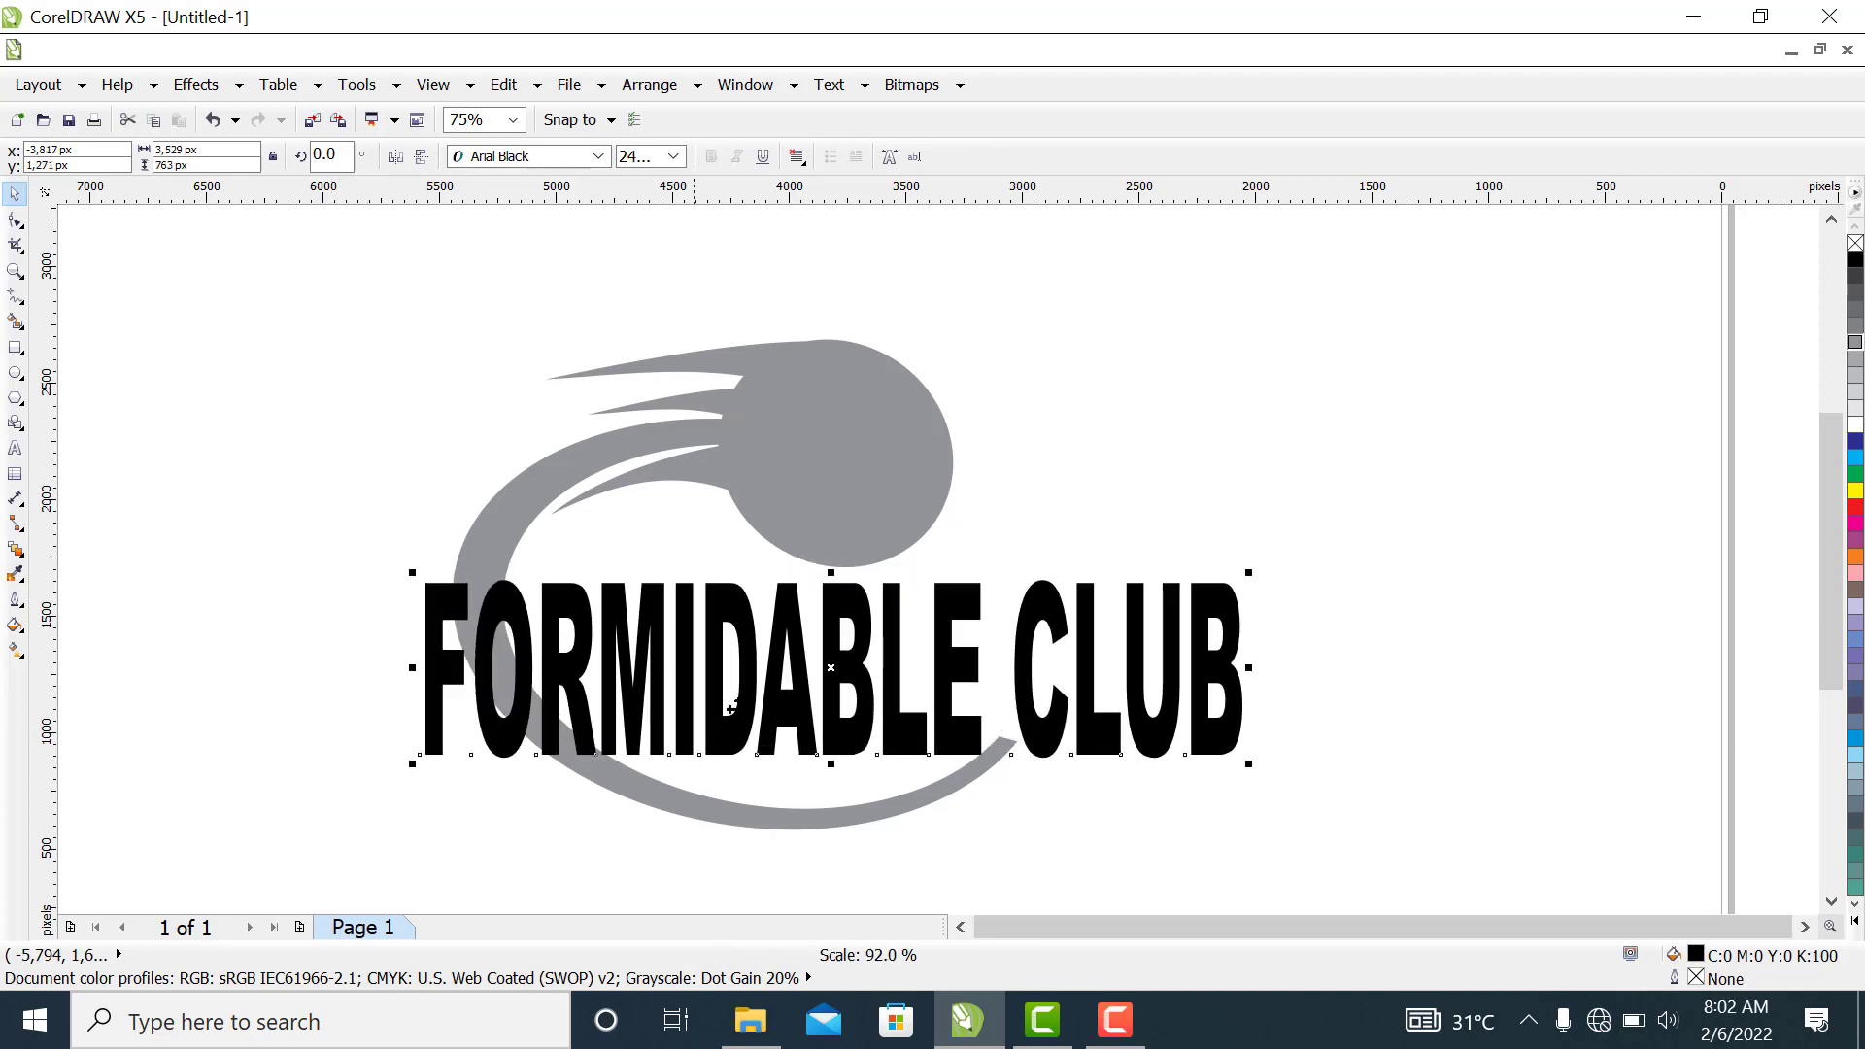
drag(775, 719, 737, 721)
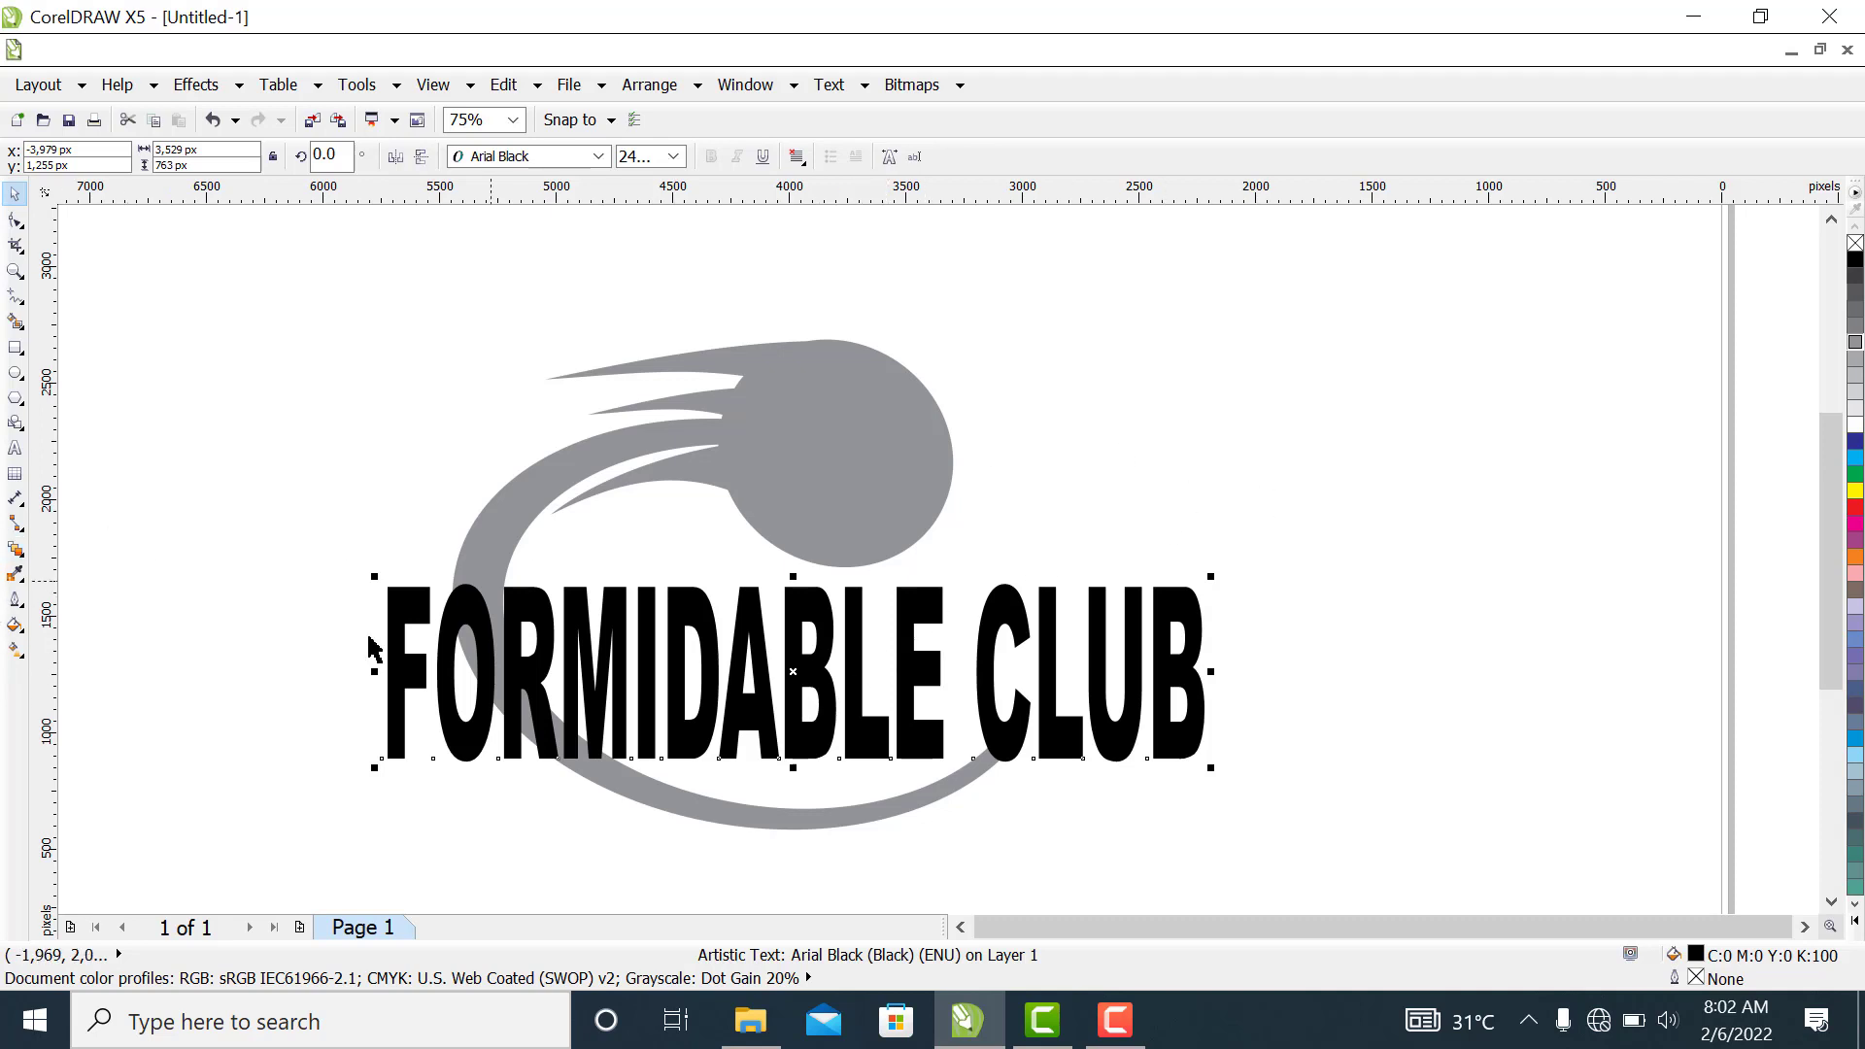
Apply an envelope to the text and delete the envelope's upper and lower middle nodes
click(23, 563)
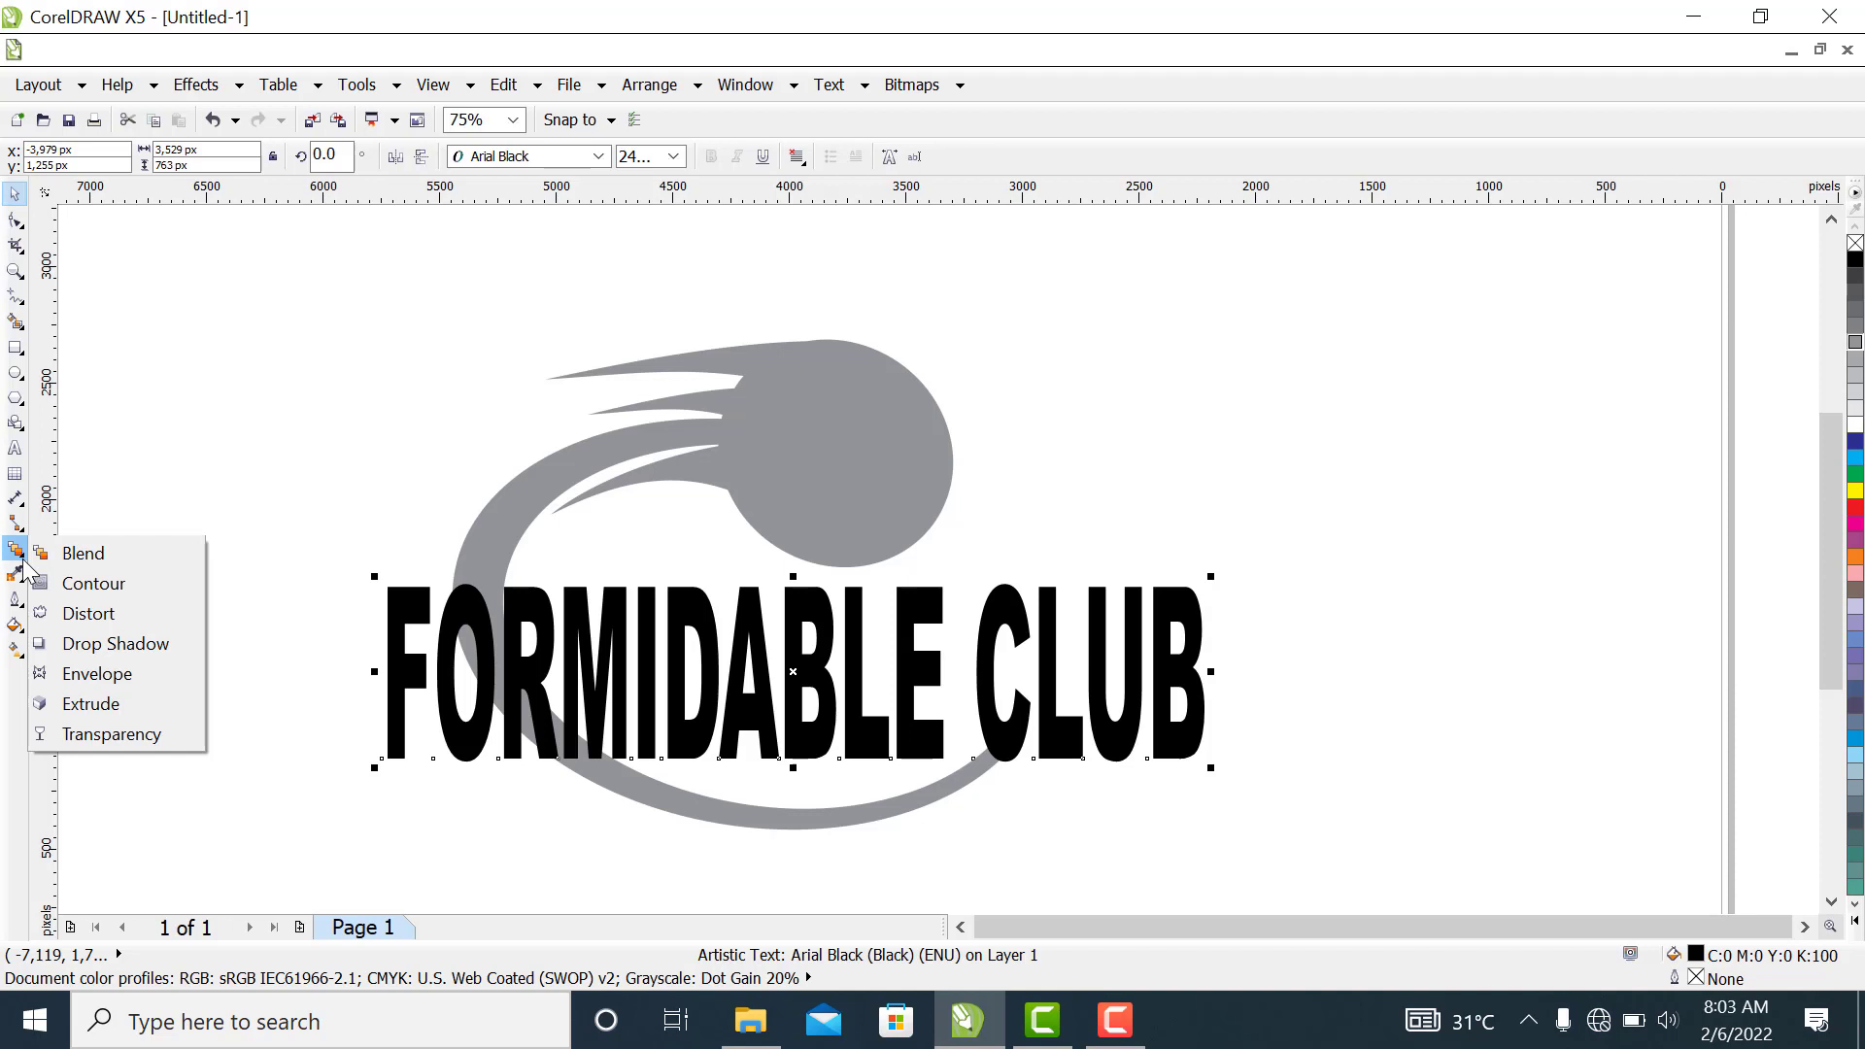
click(108, 678)
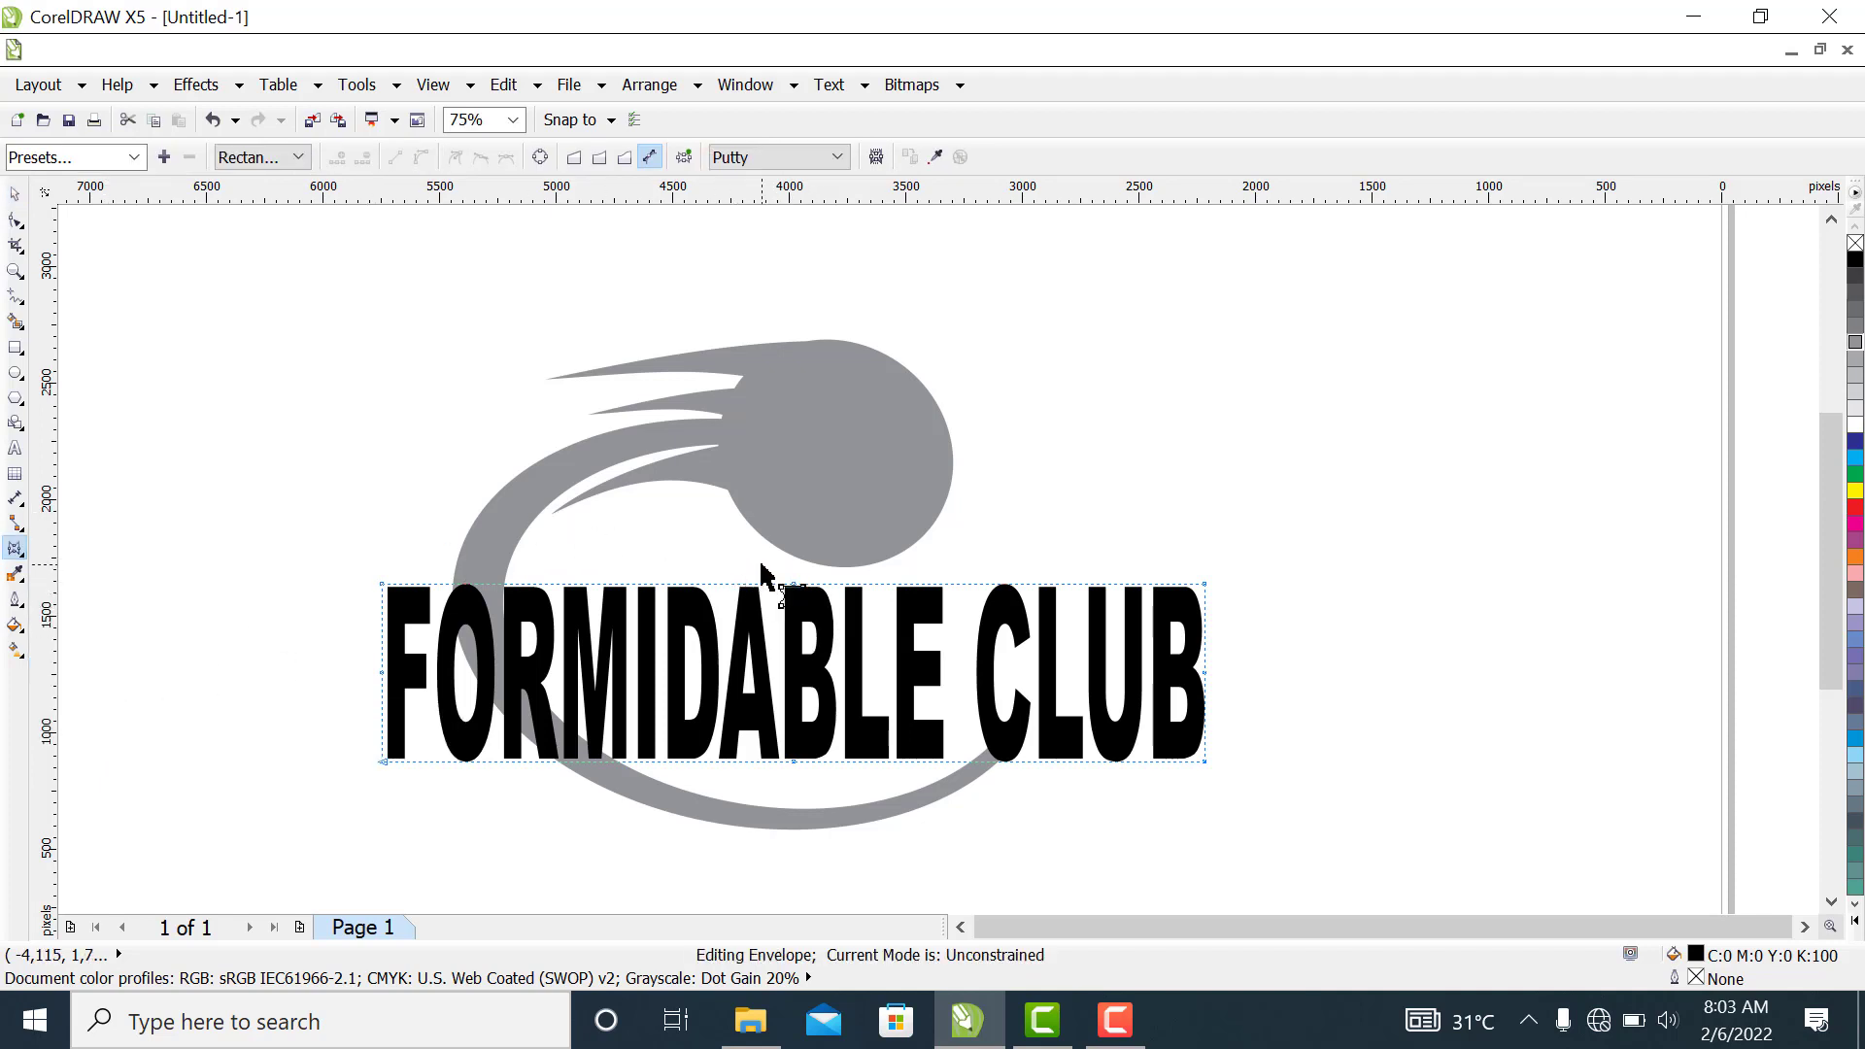
drag(762, 565, 857, 784)
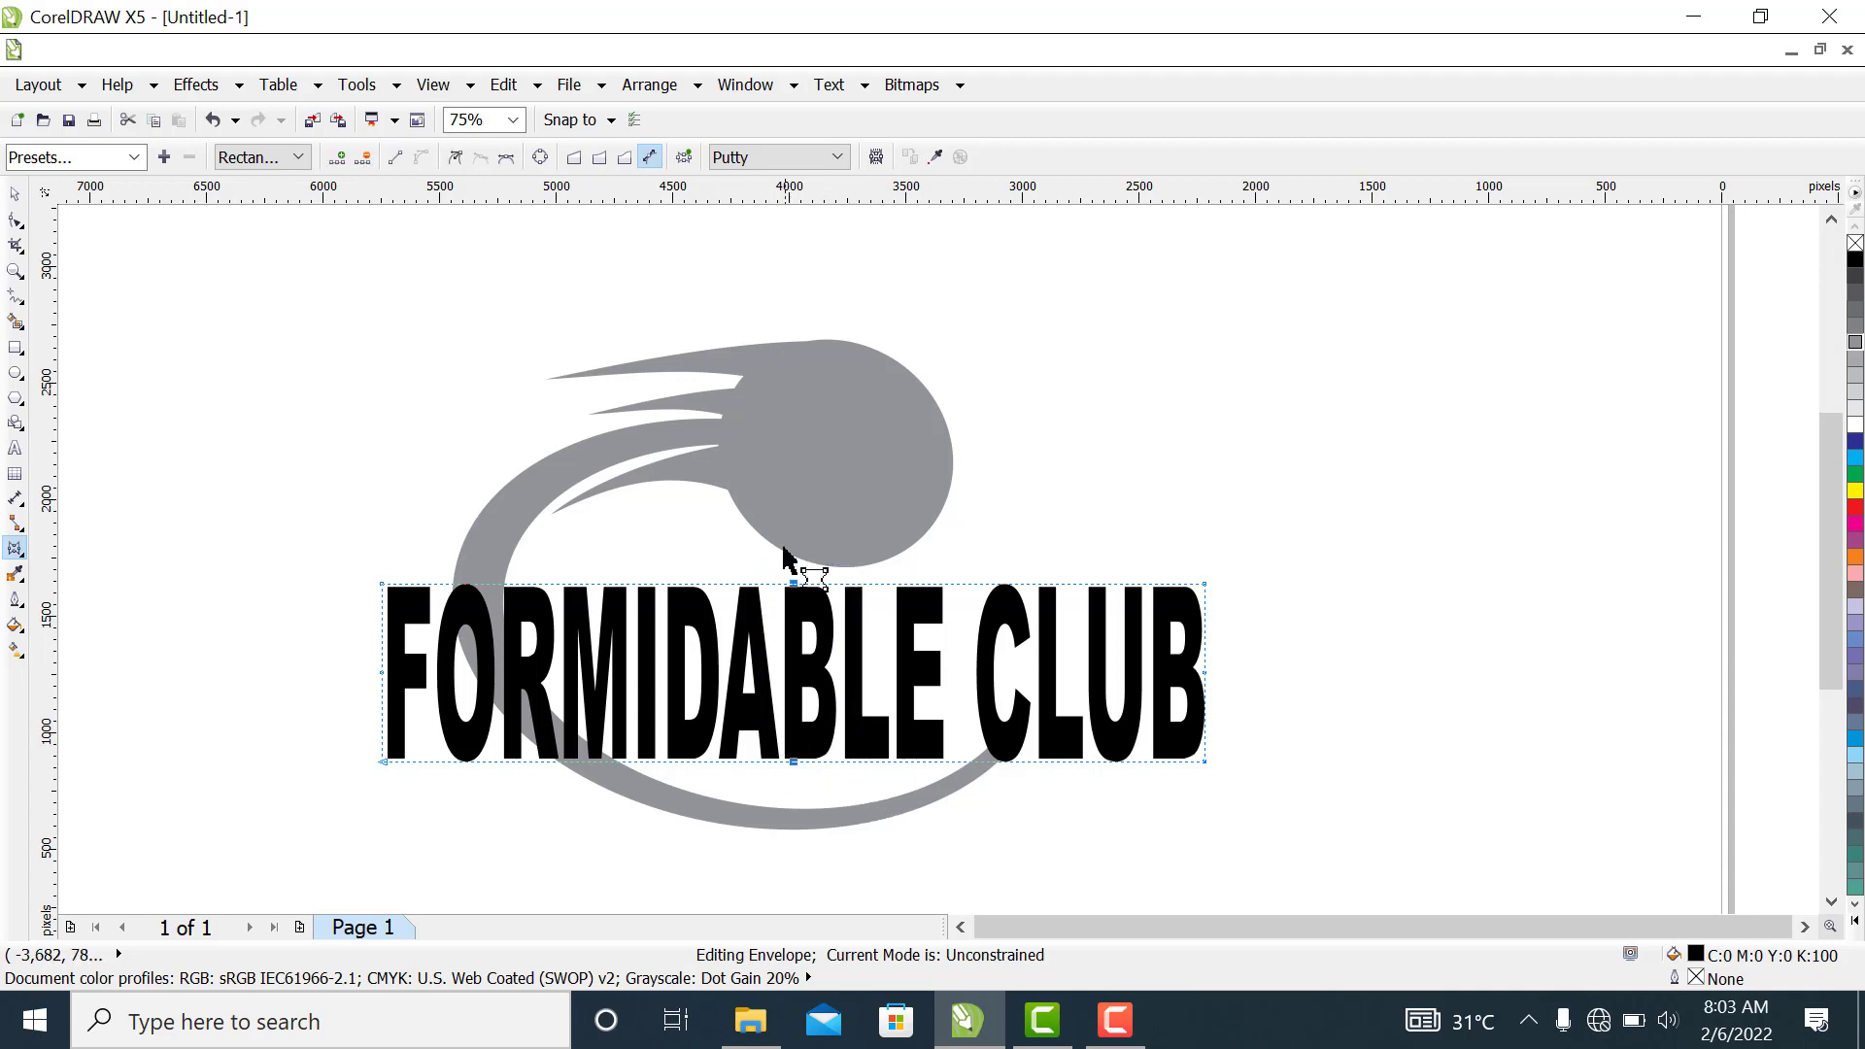
click(365, 158)
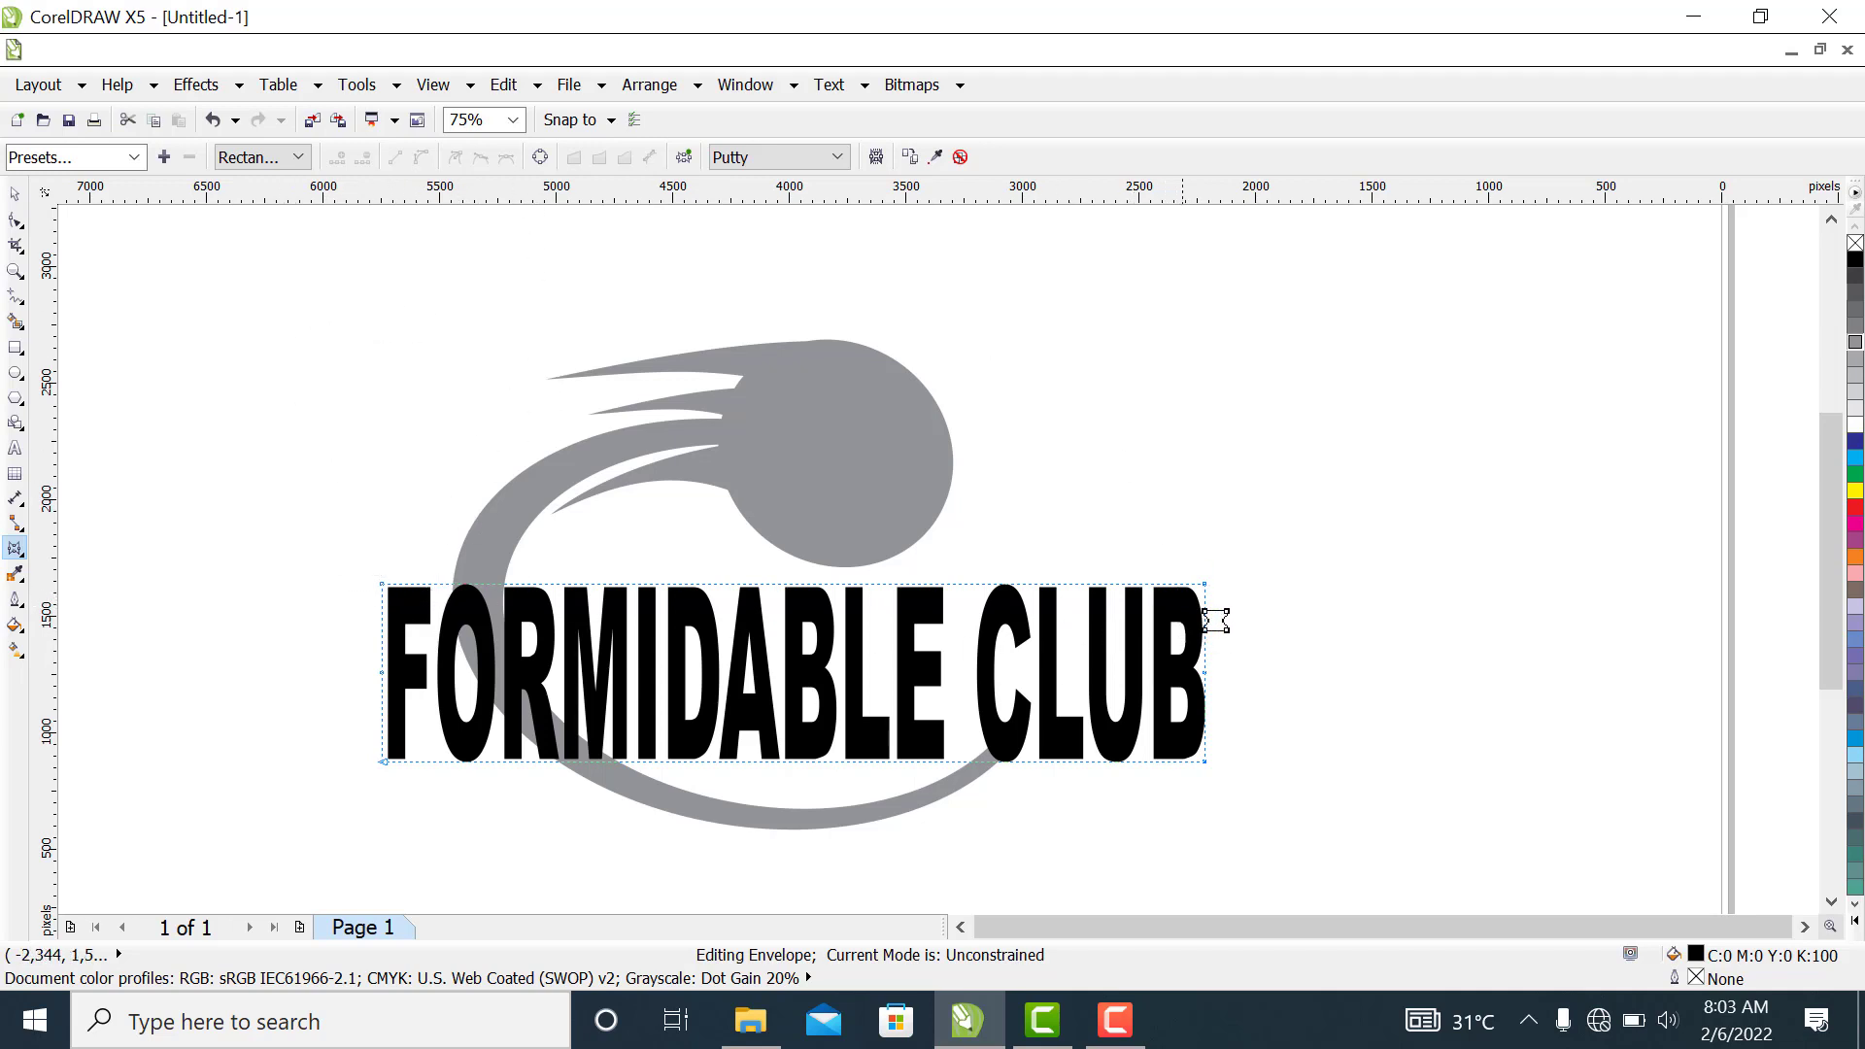
Convert the envelope's top edge to a straight line and raise its upper-right corner node so the letters grow taller toward "CLUB"
click(1205, 583)
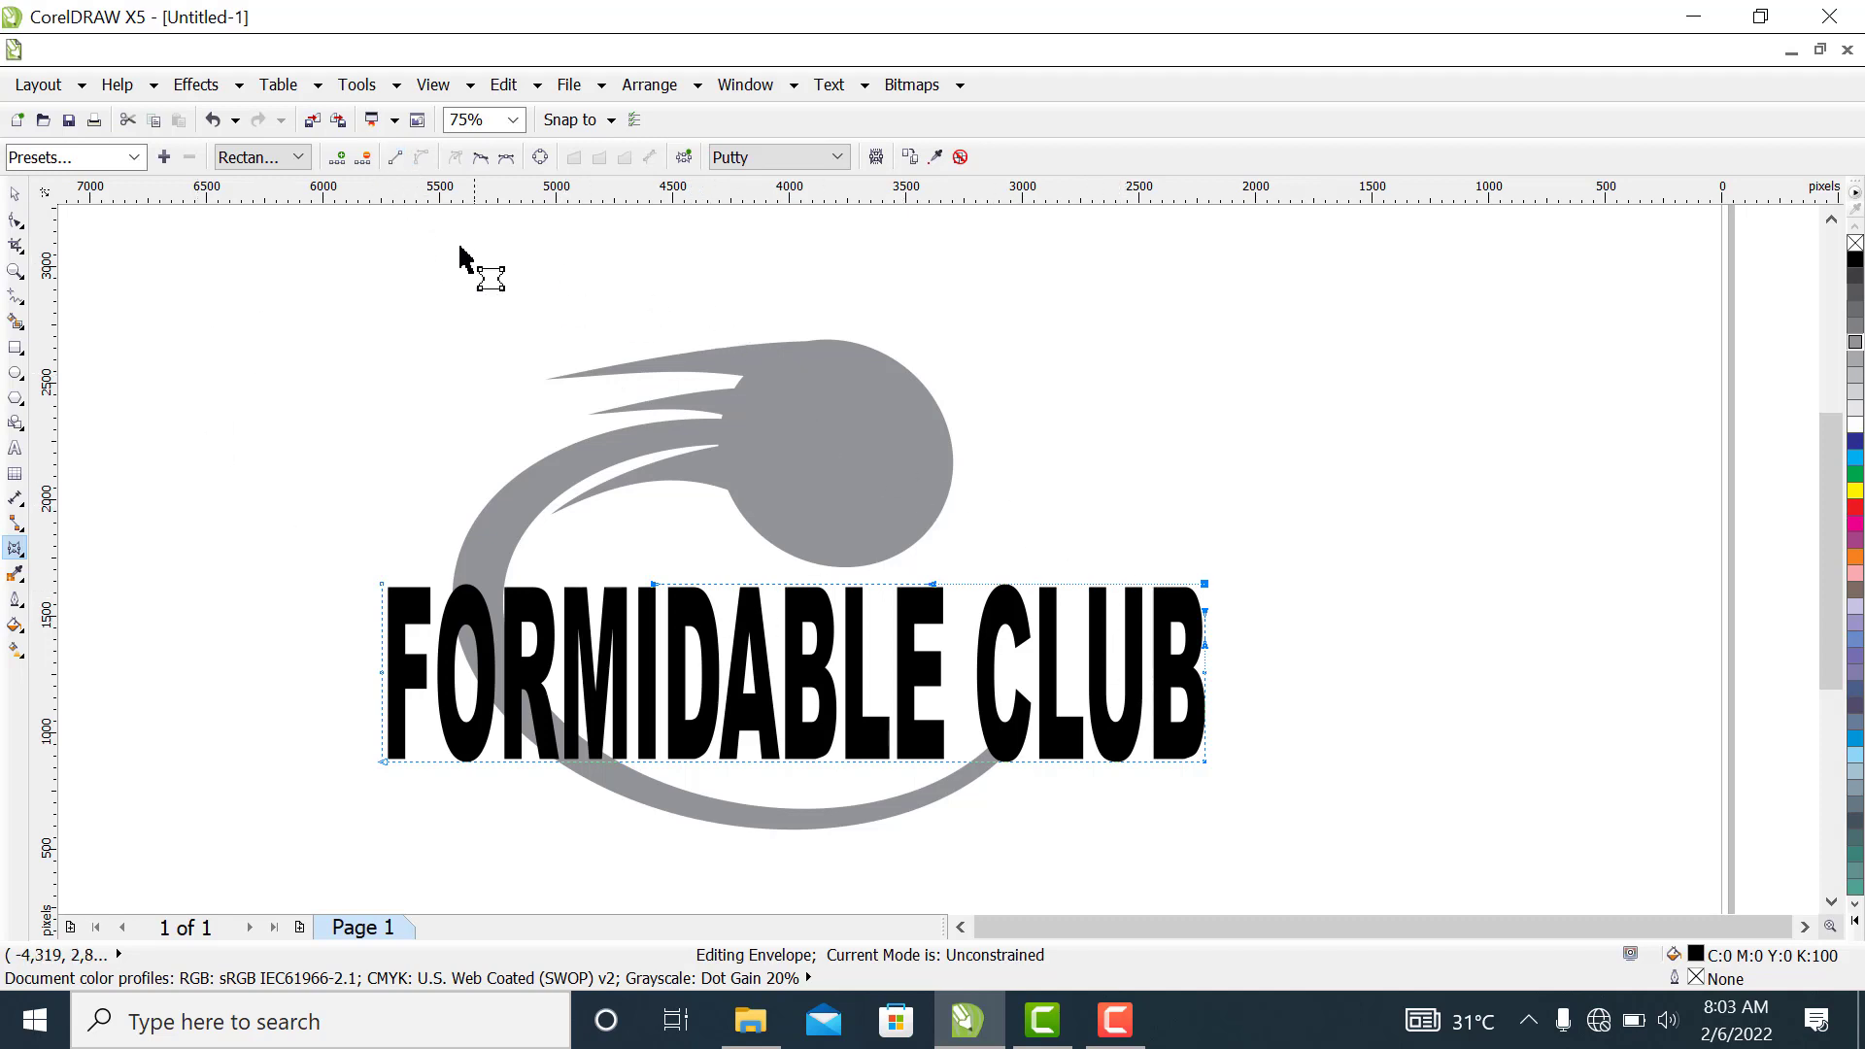
click(397, 159)
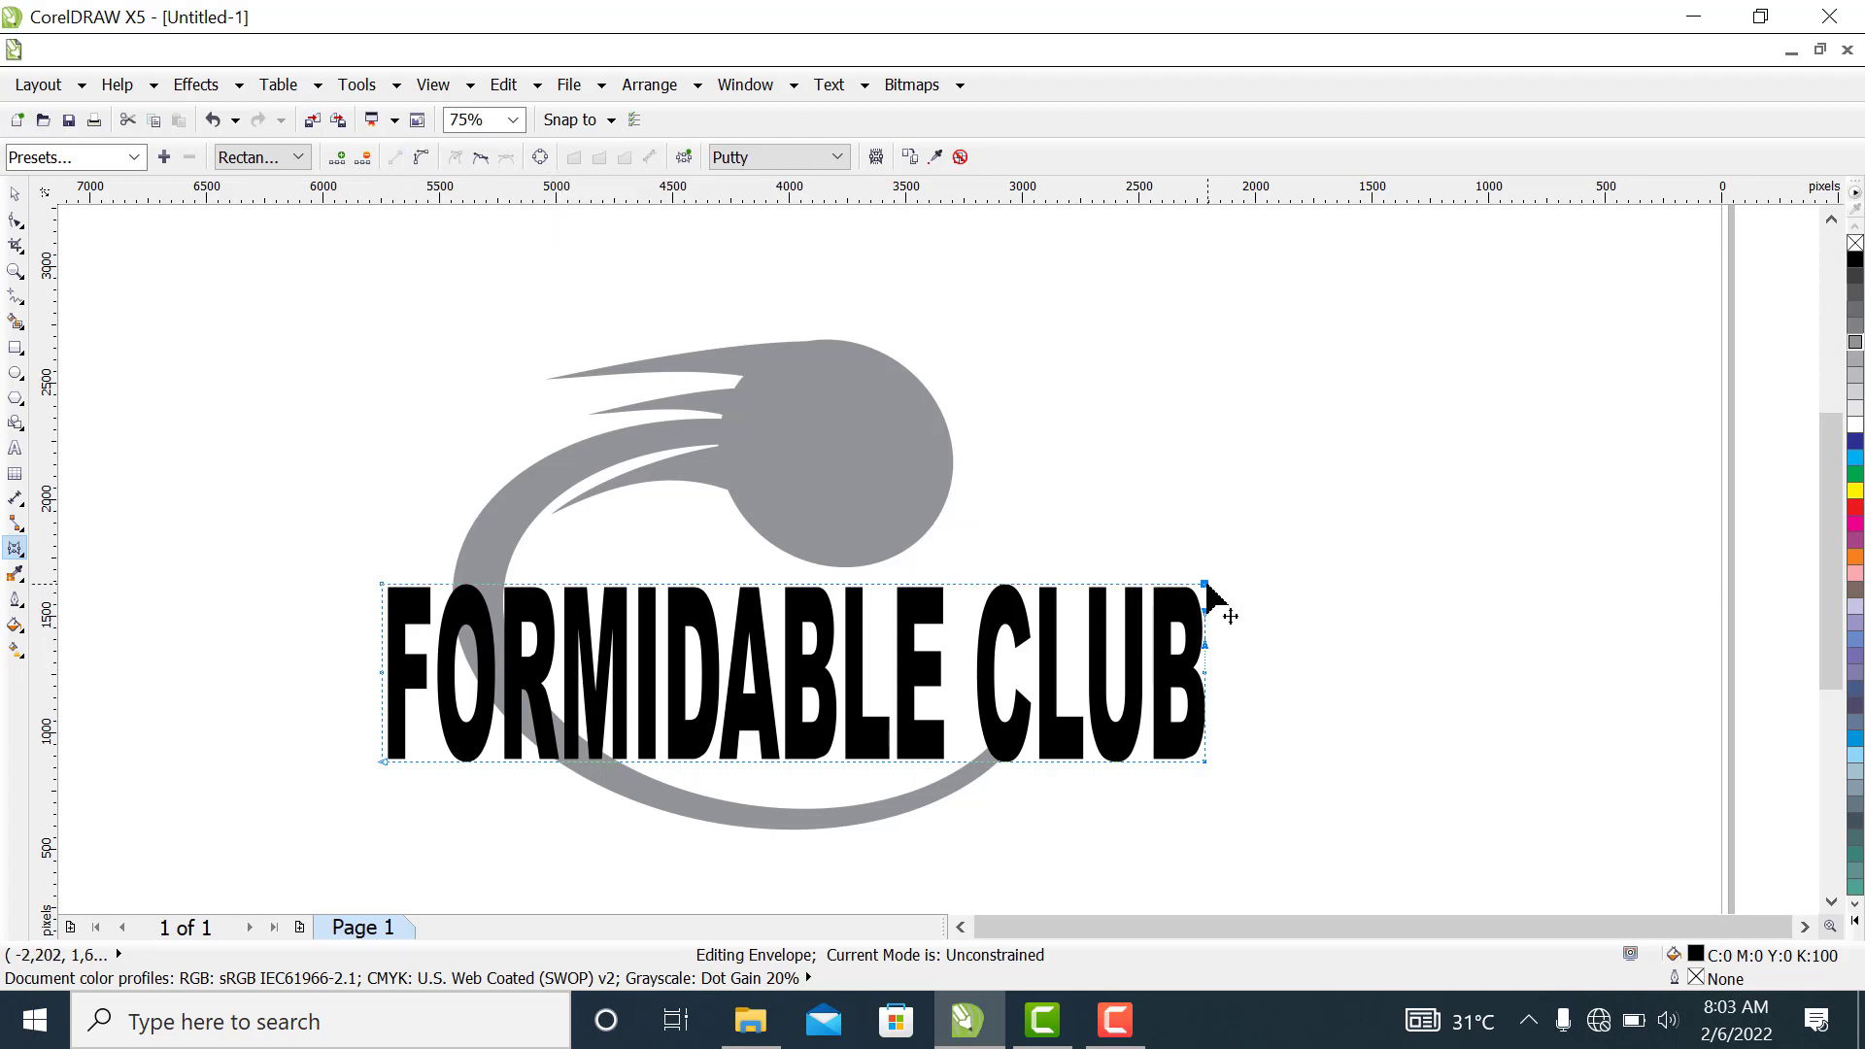
drag(1205, 584, 1202, 418)
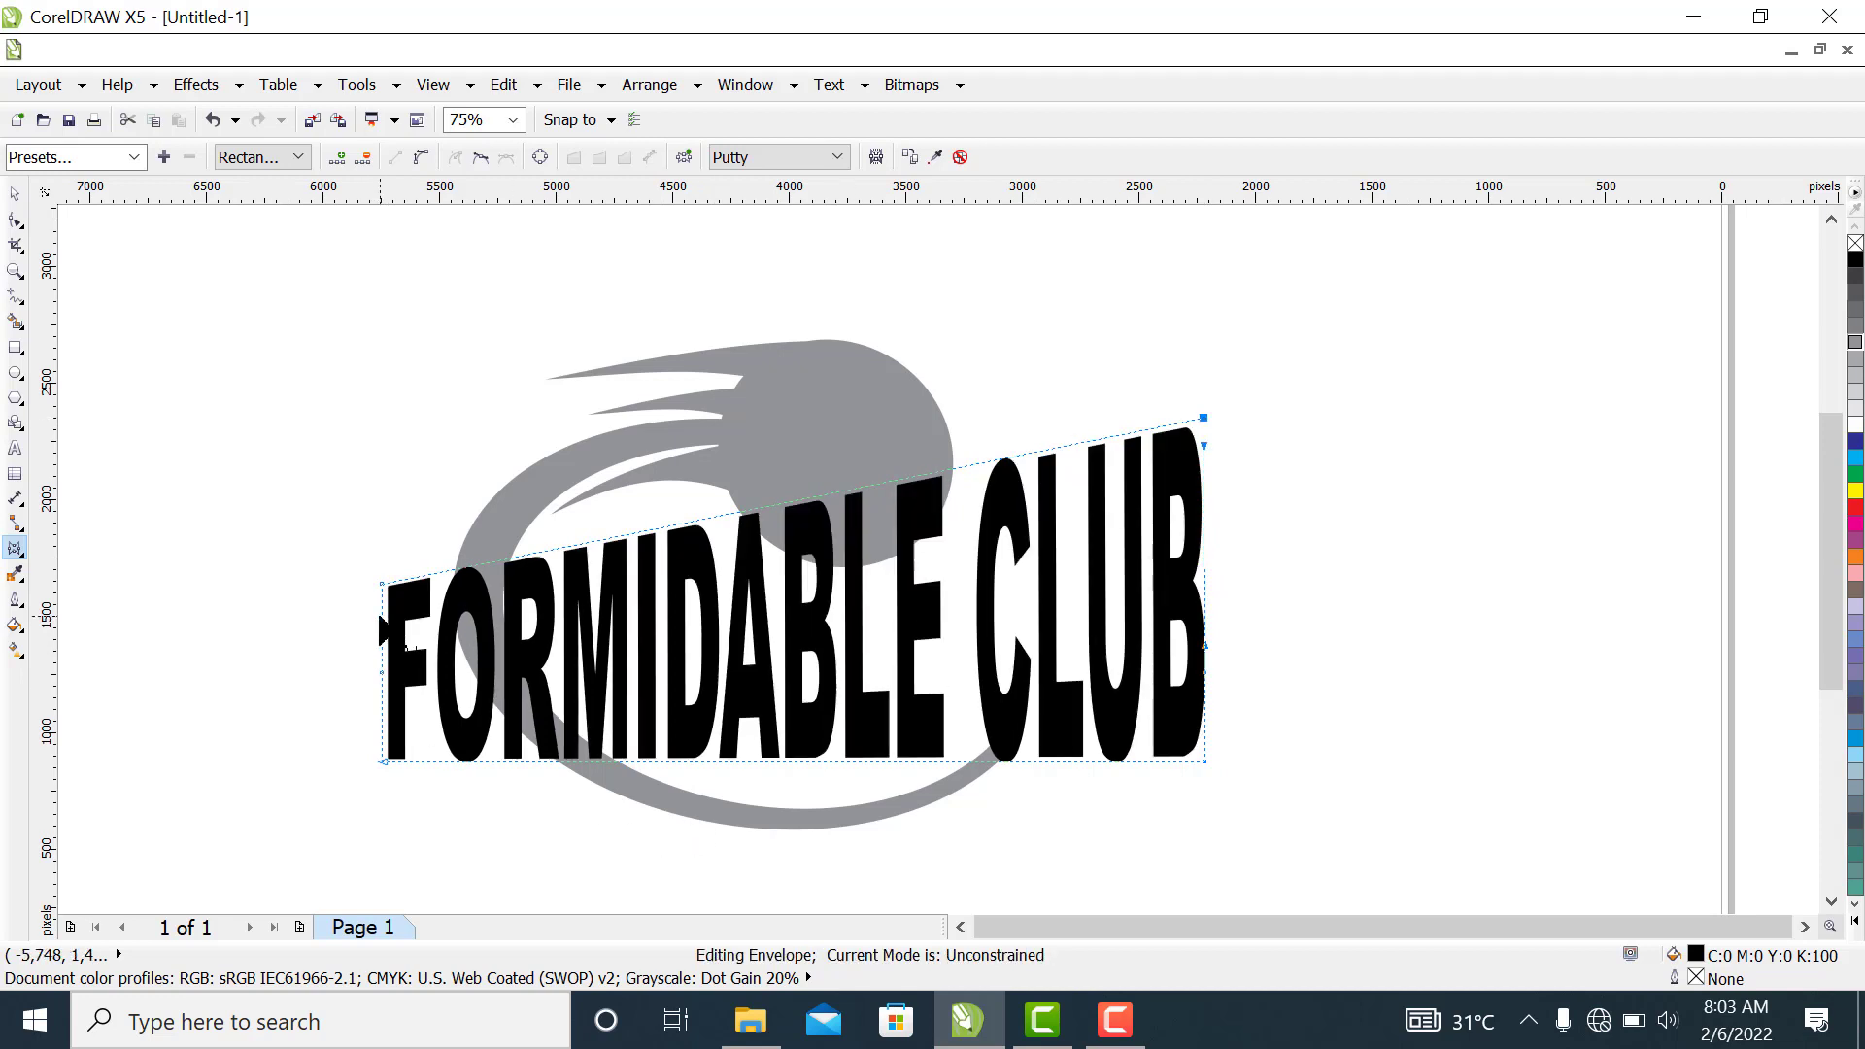
Scale the slanted text down to about 3,055 by 1,188 px and reposition it across the crescent just below the circle's centre
click(17, 195)
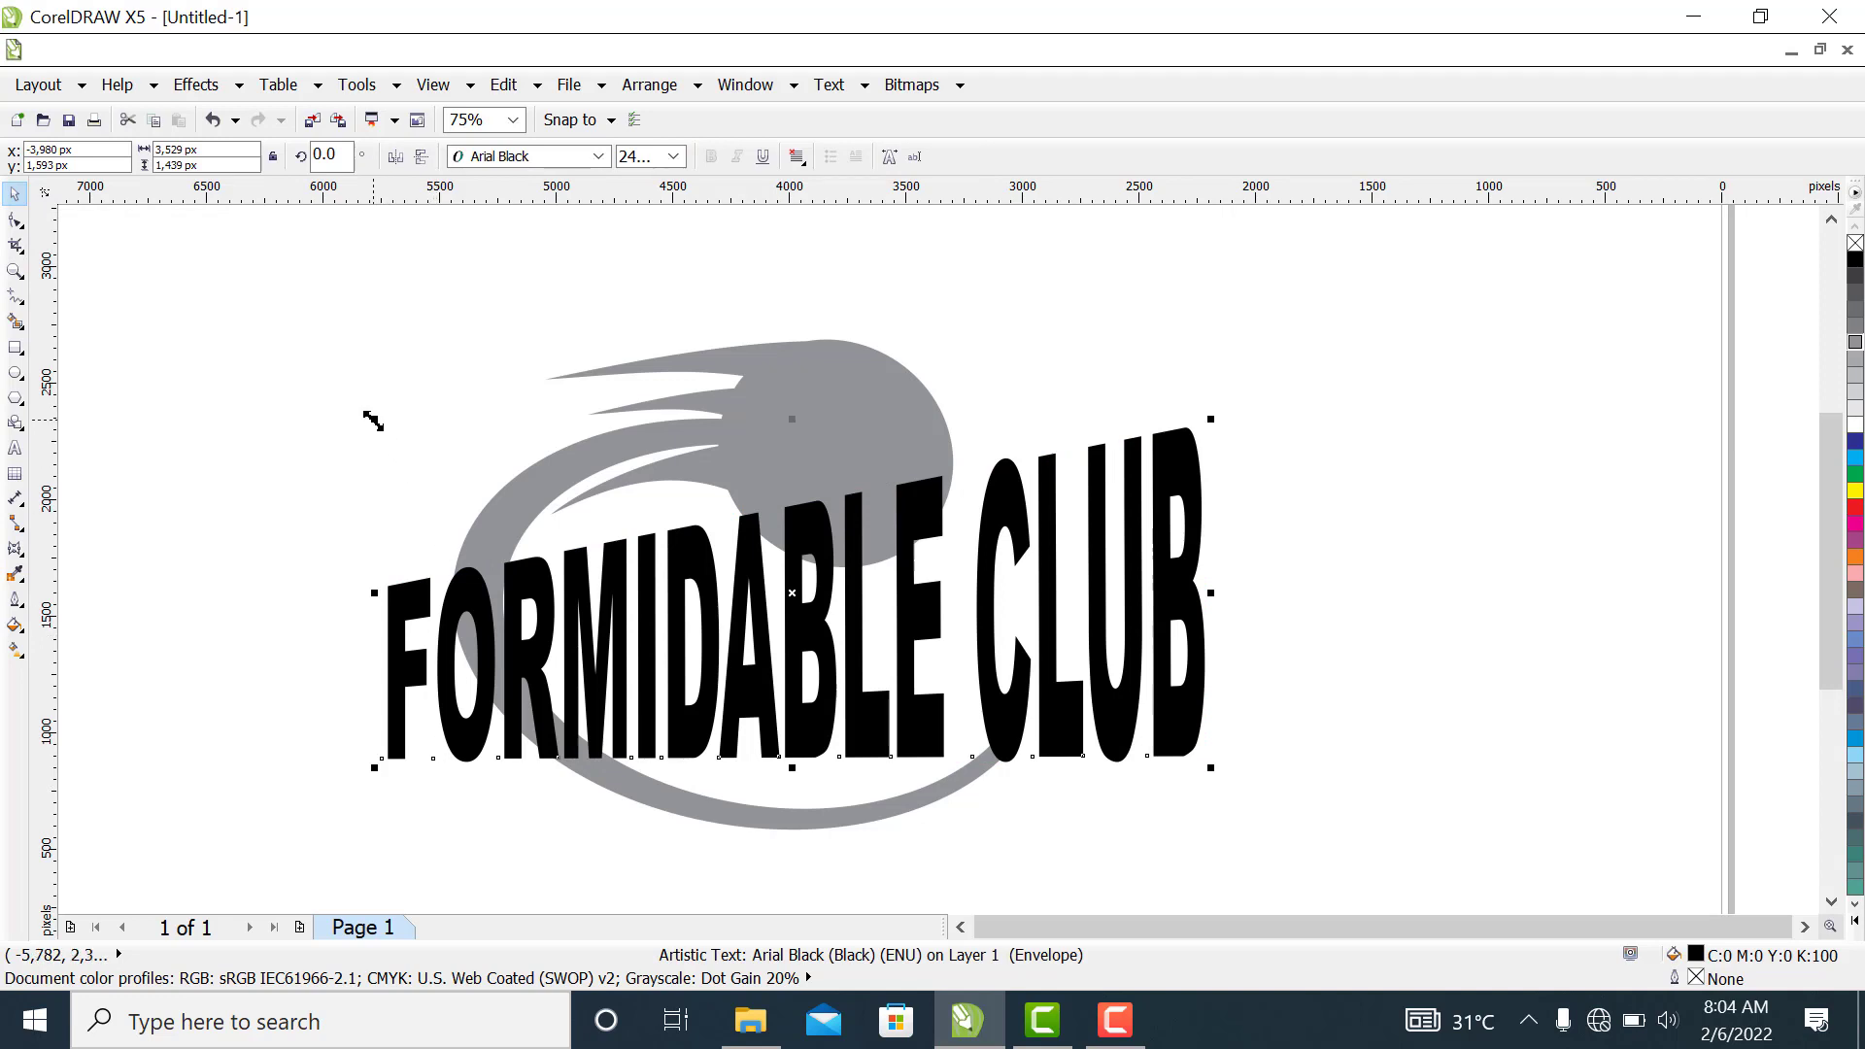
drag(373, 421, 393, 444)
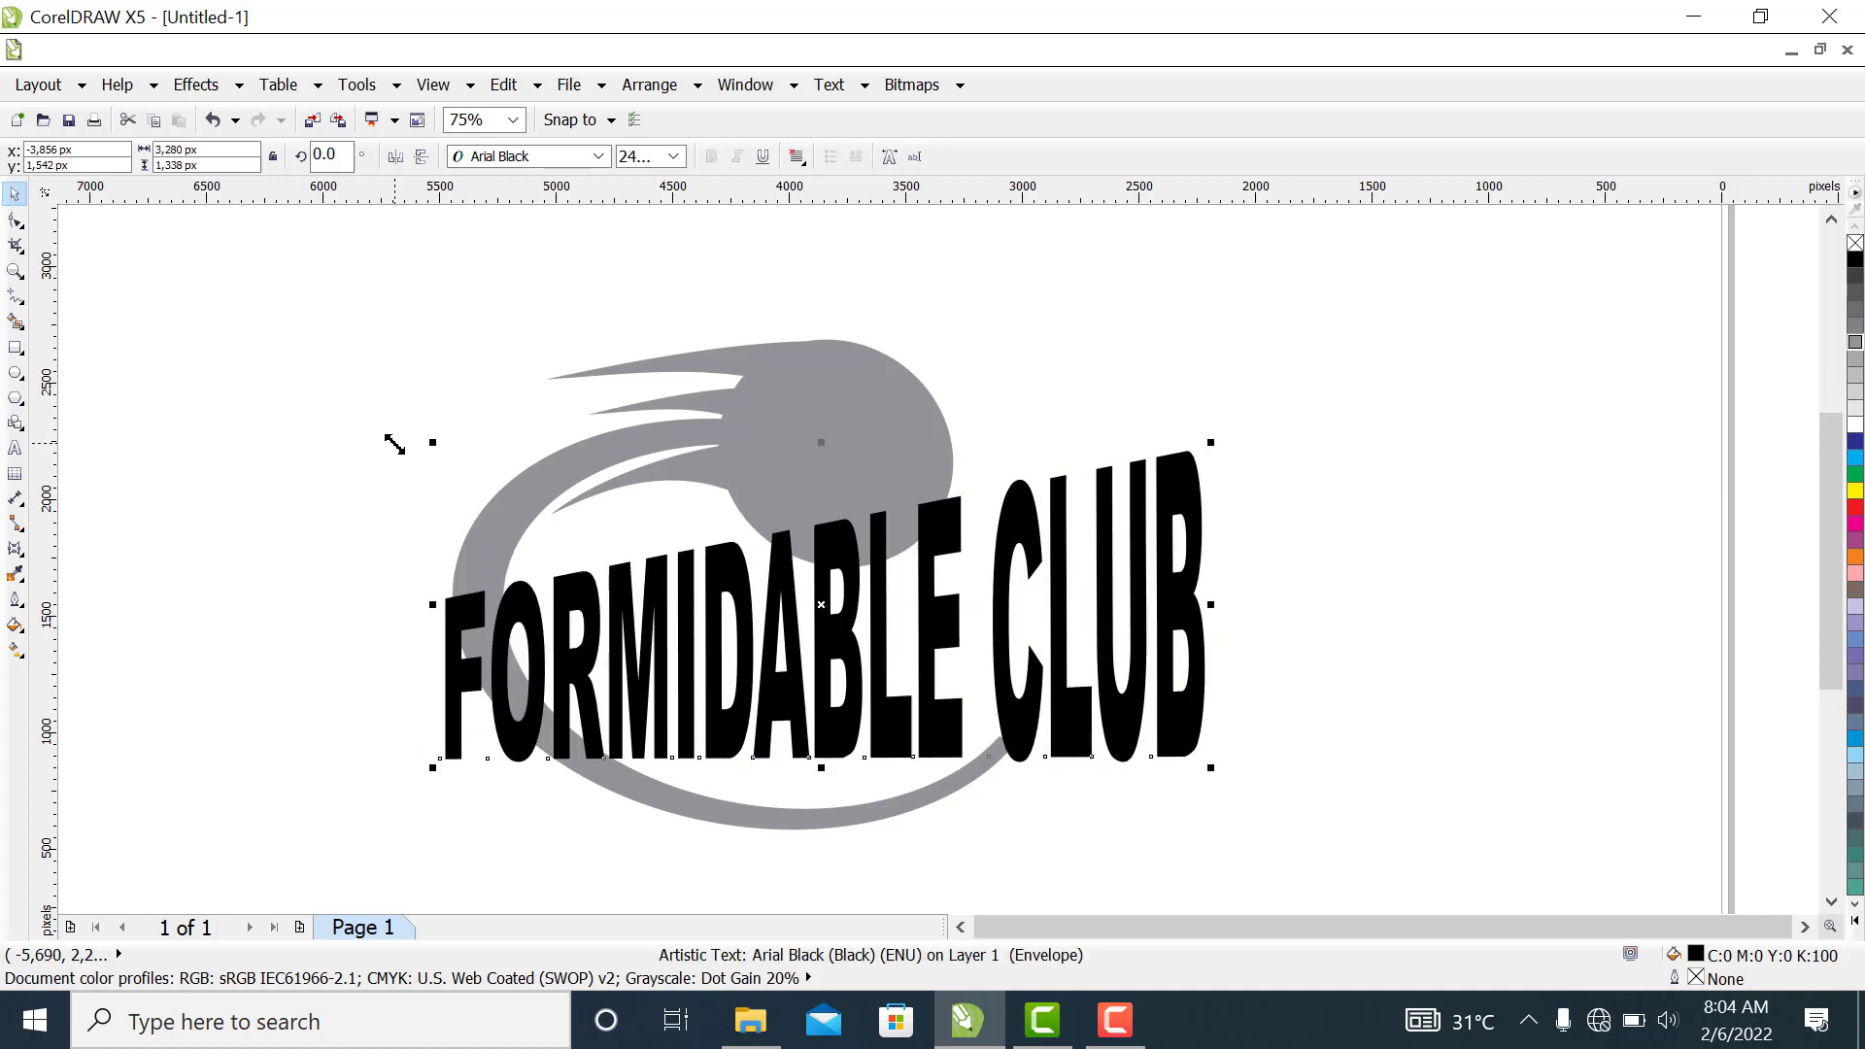
drag(773, 710, 755, 721)
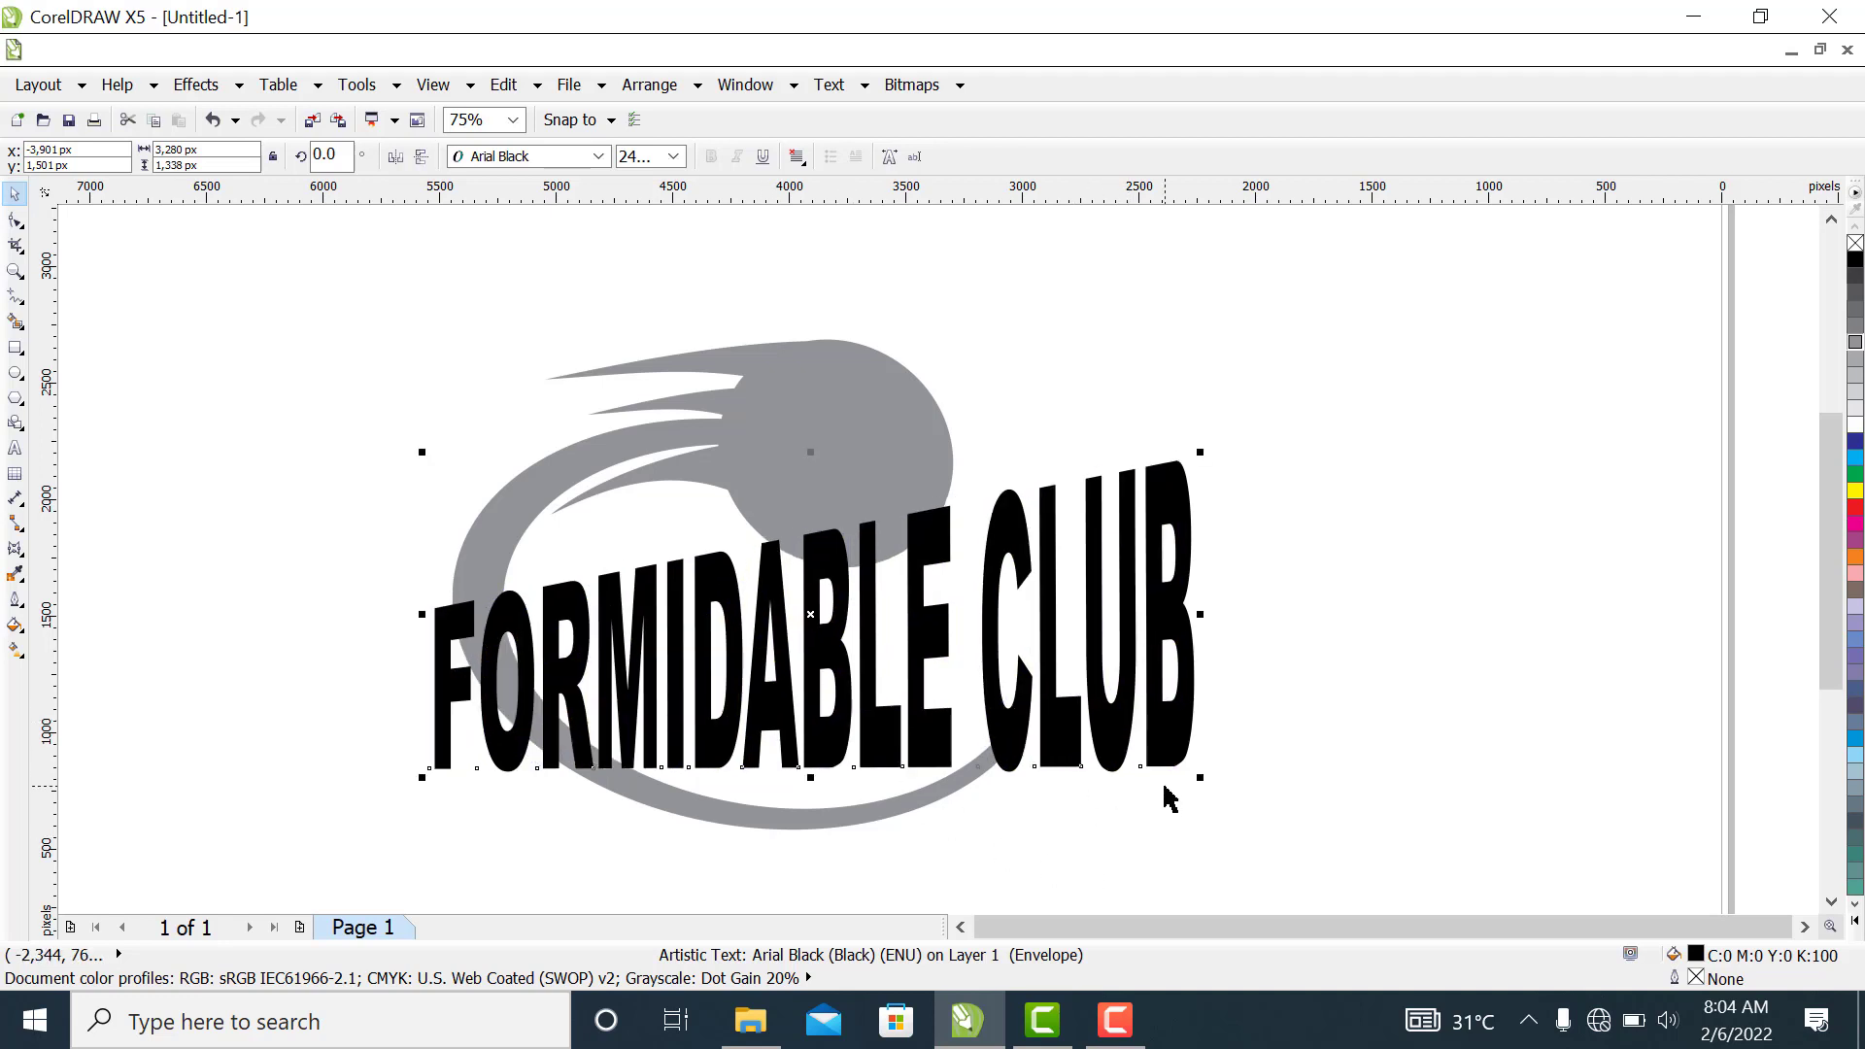
drag(1201, 777, 1148, 756)
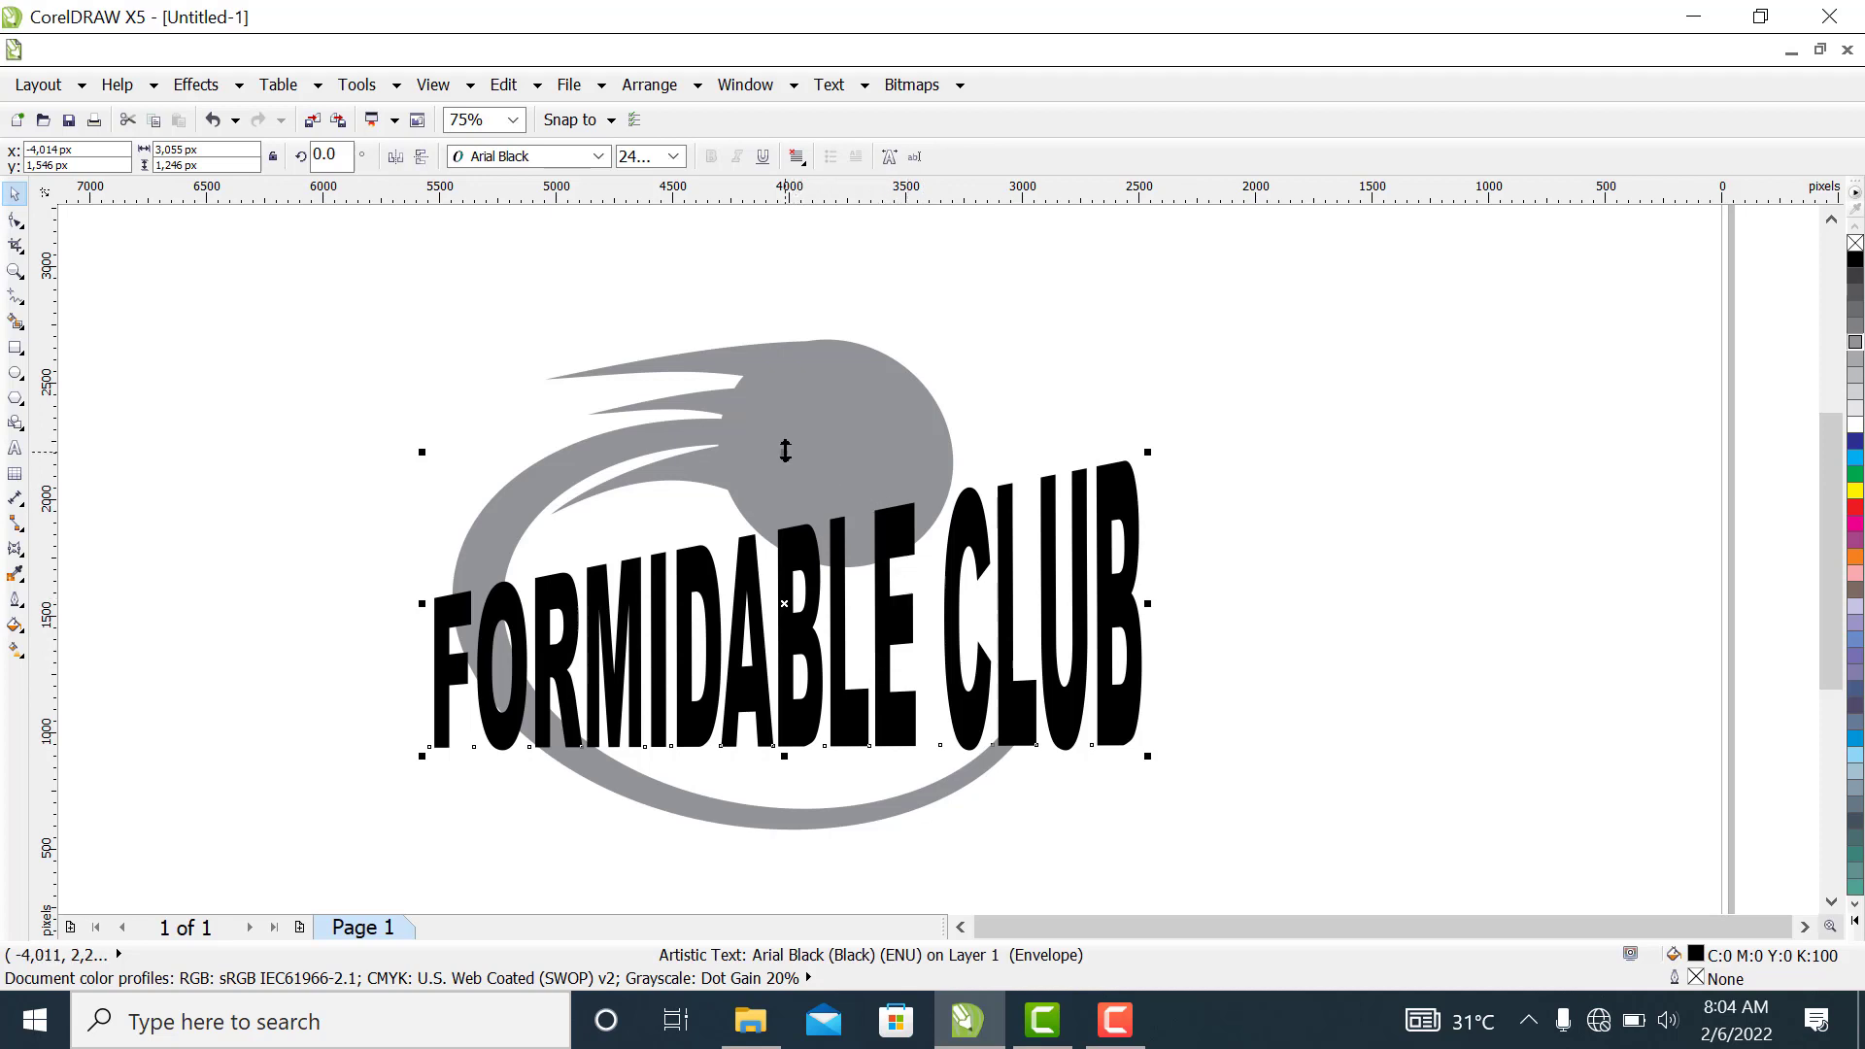
drag(785, 451, 785, 465)
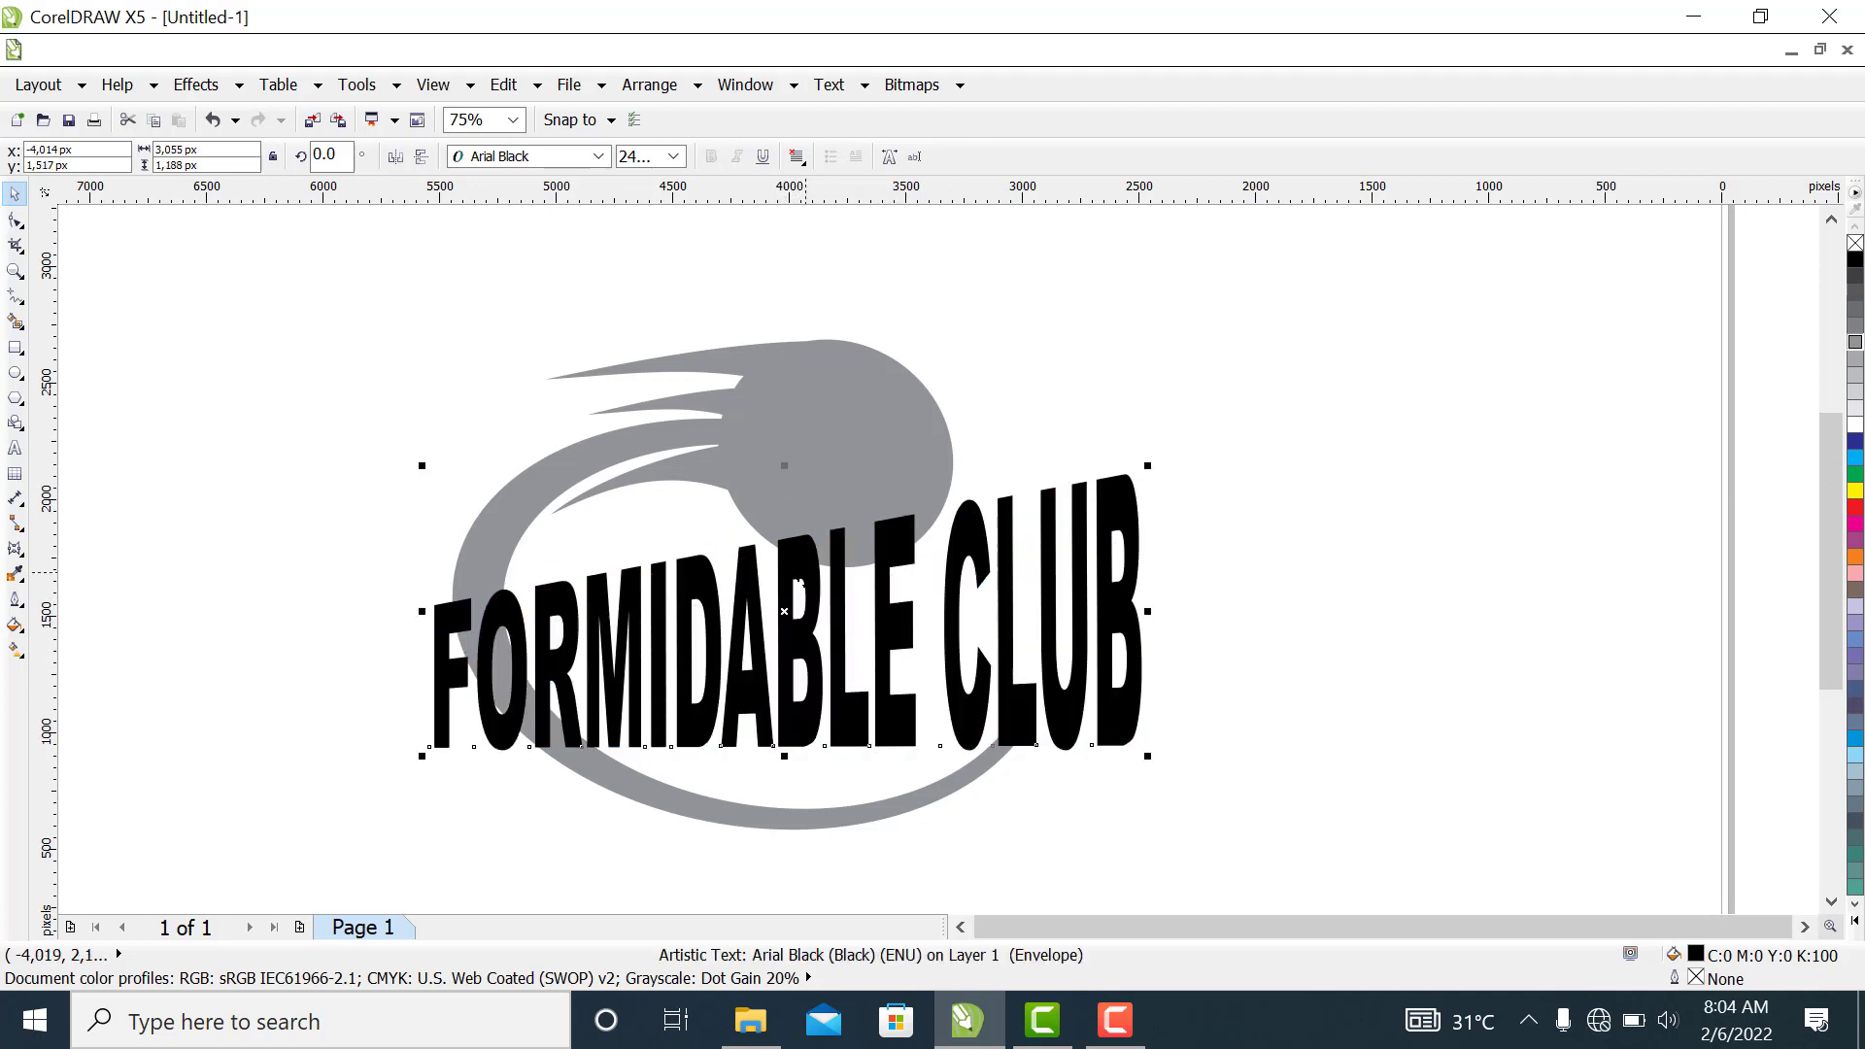
drag(797, 589, 838, 584)
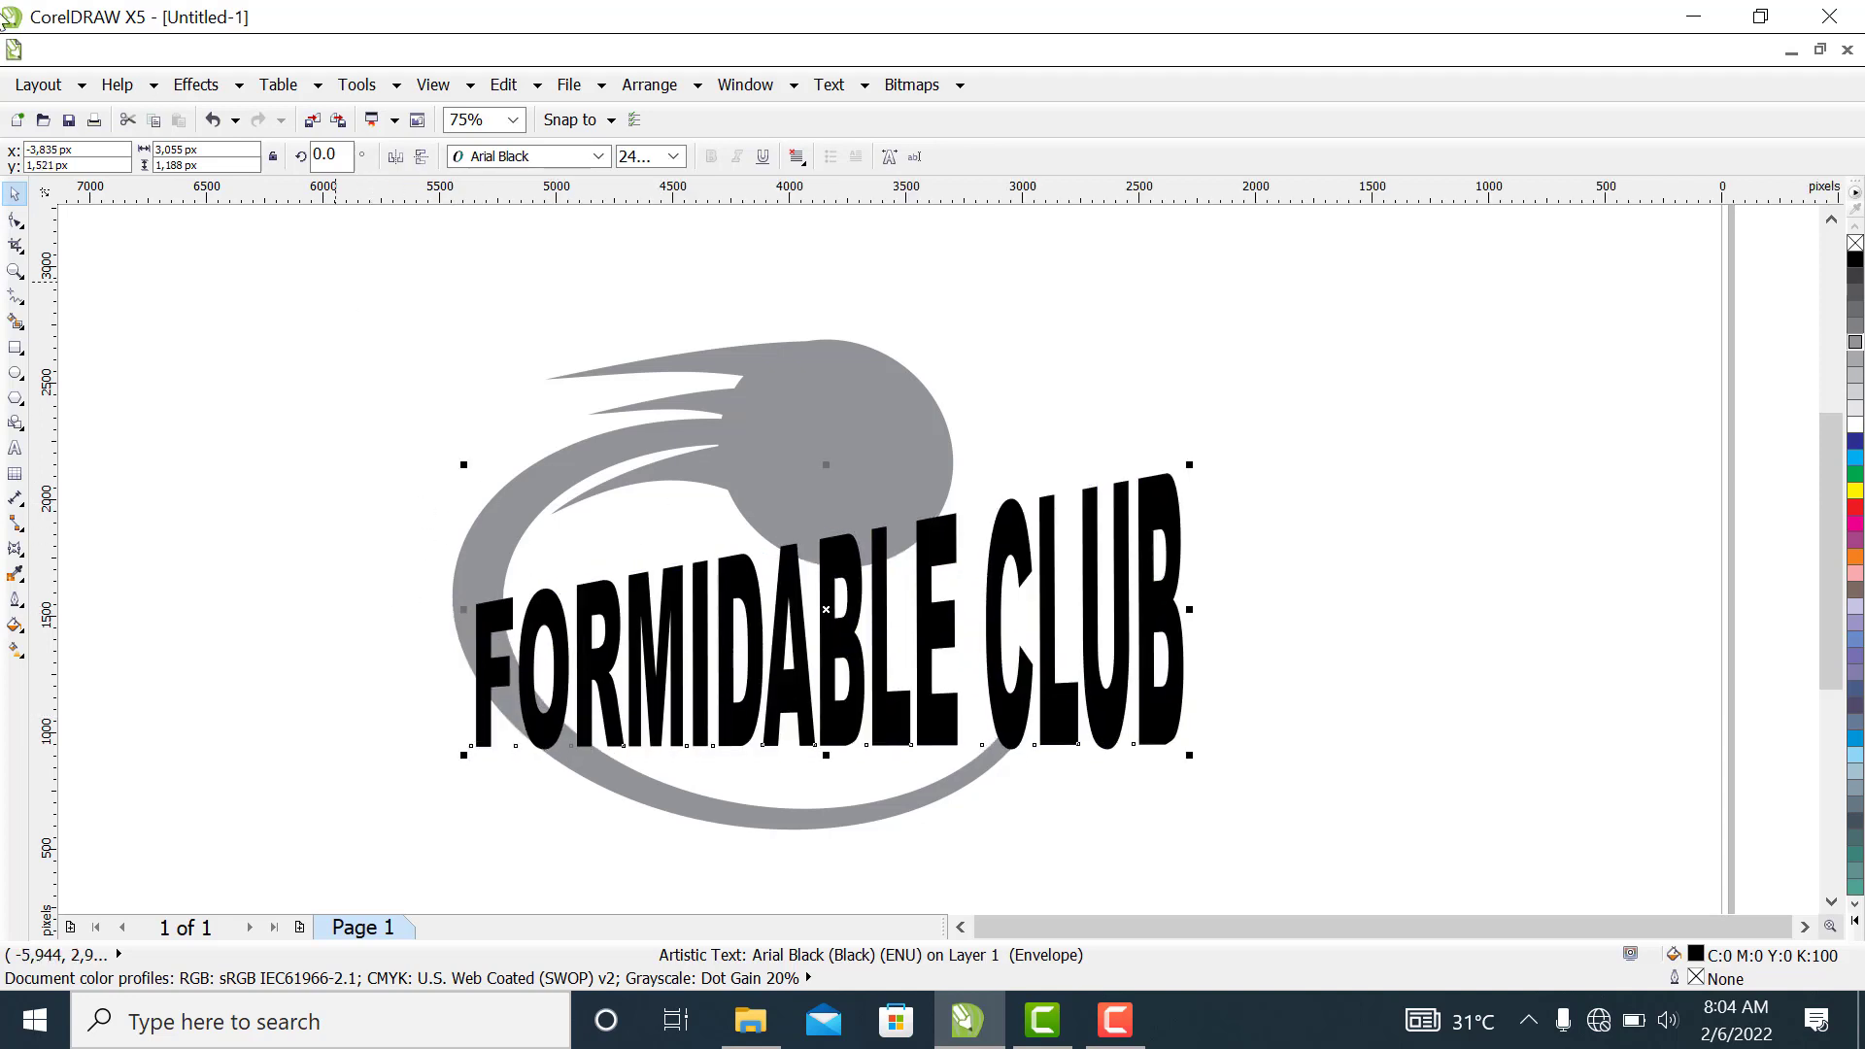
Convert the envelope's top edge to a curve and bend its bottom edge upward at the middle
click(13, 551)
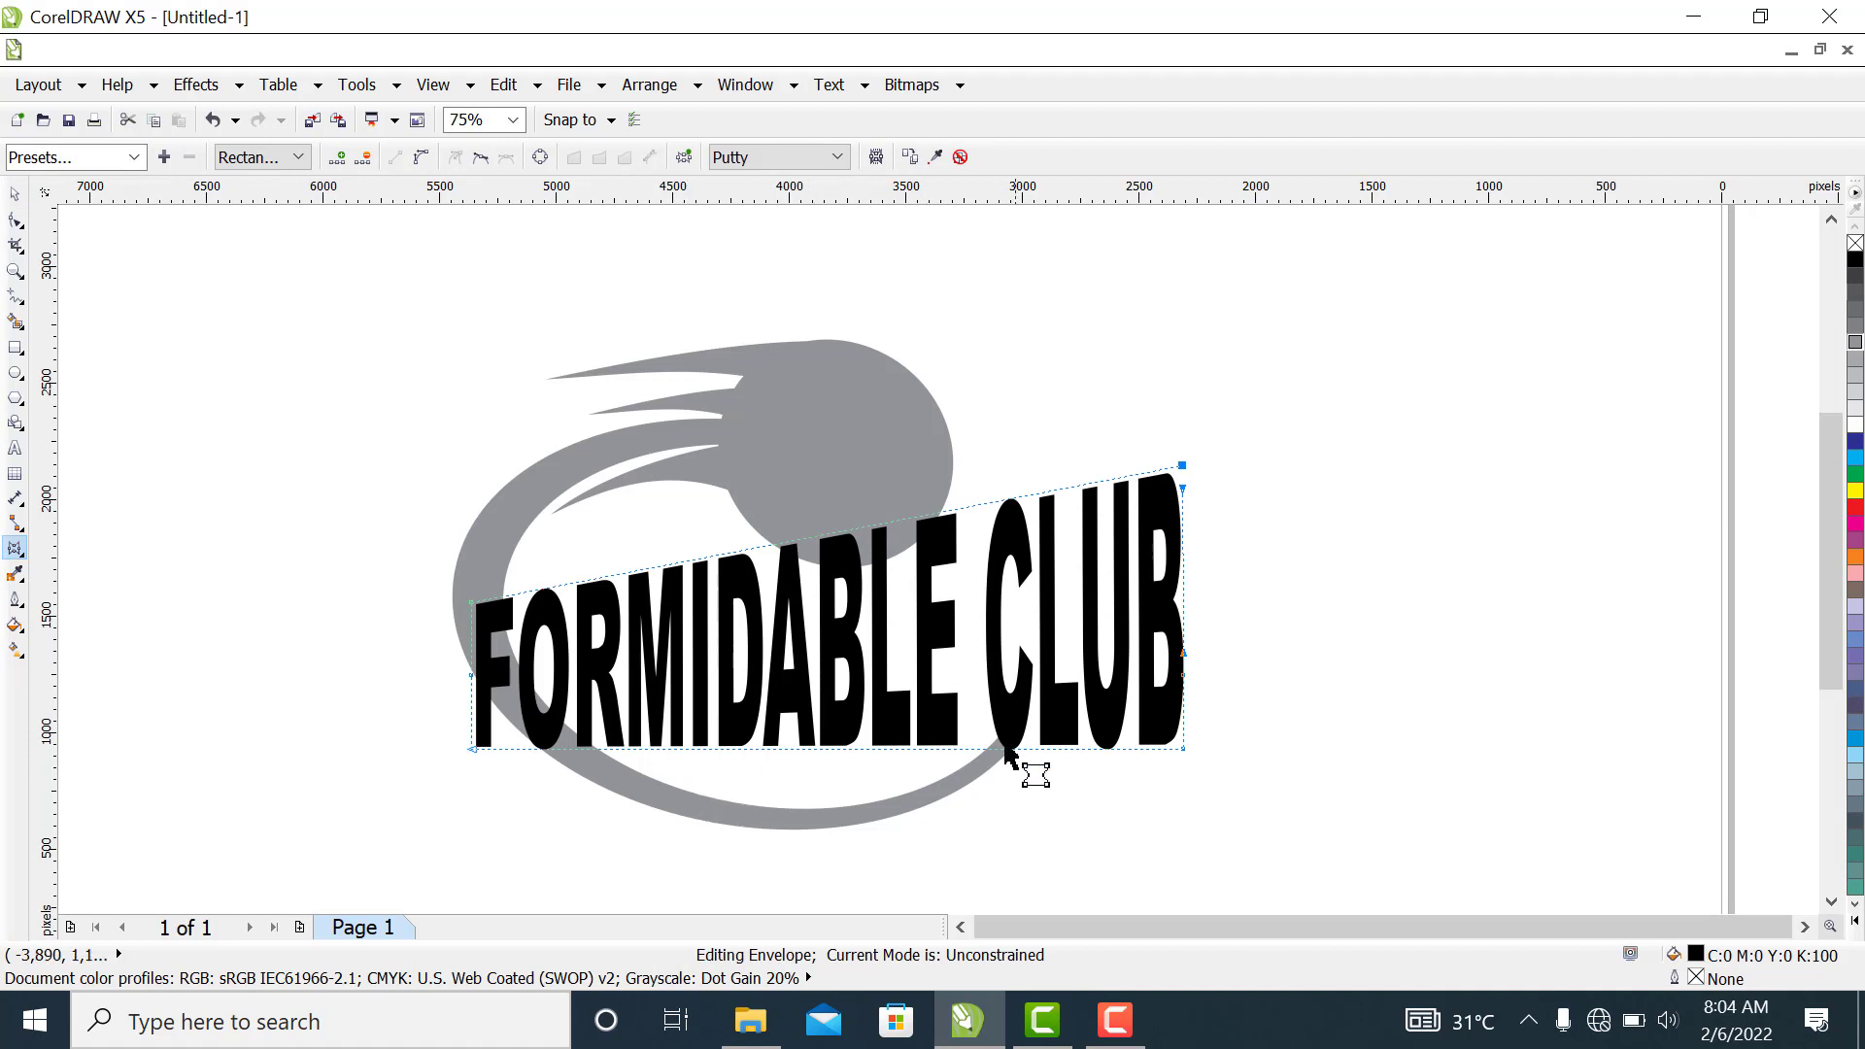
click(421, 157)
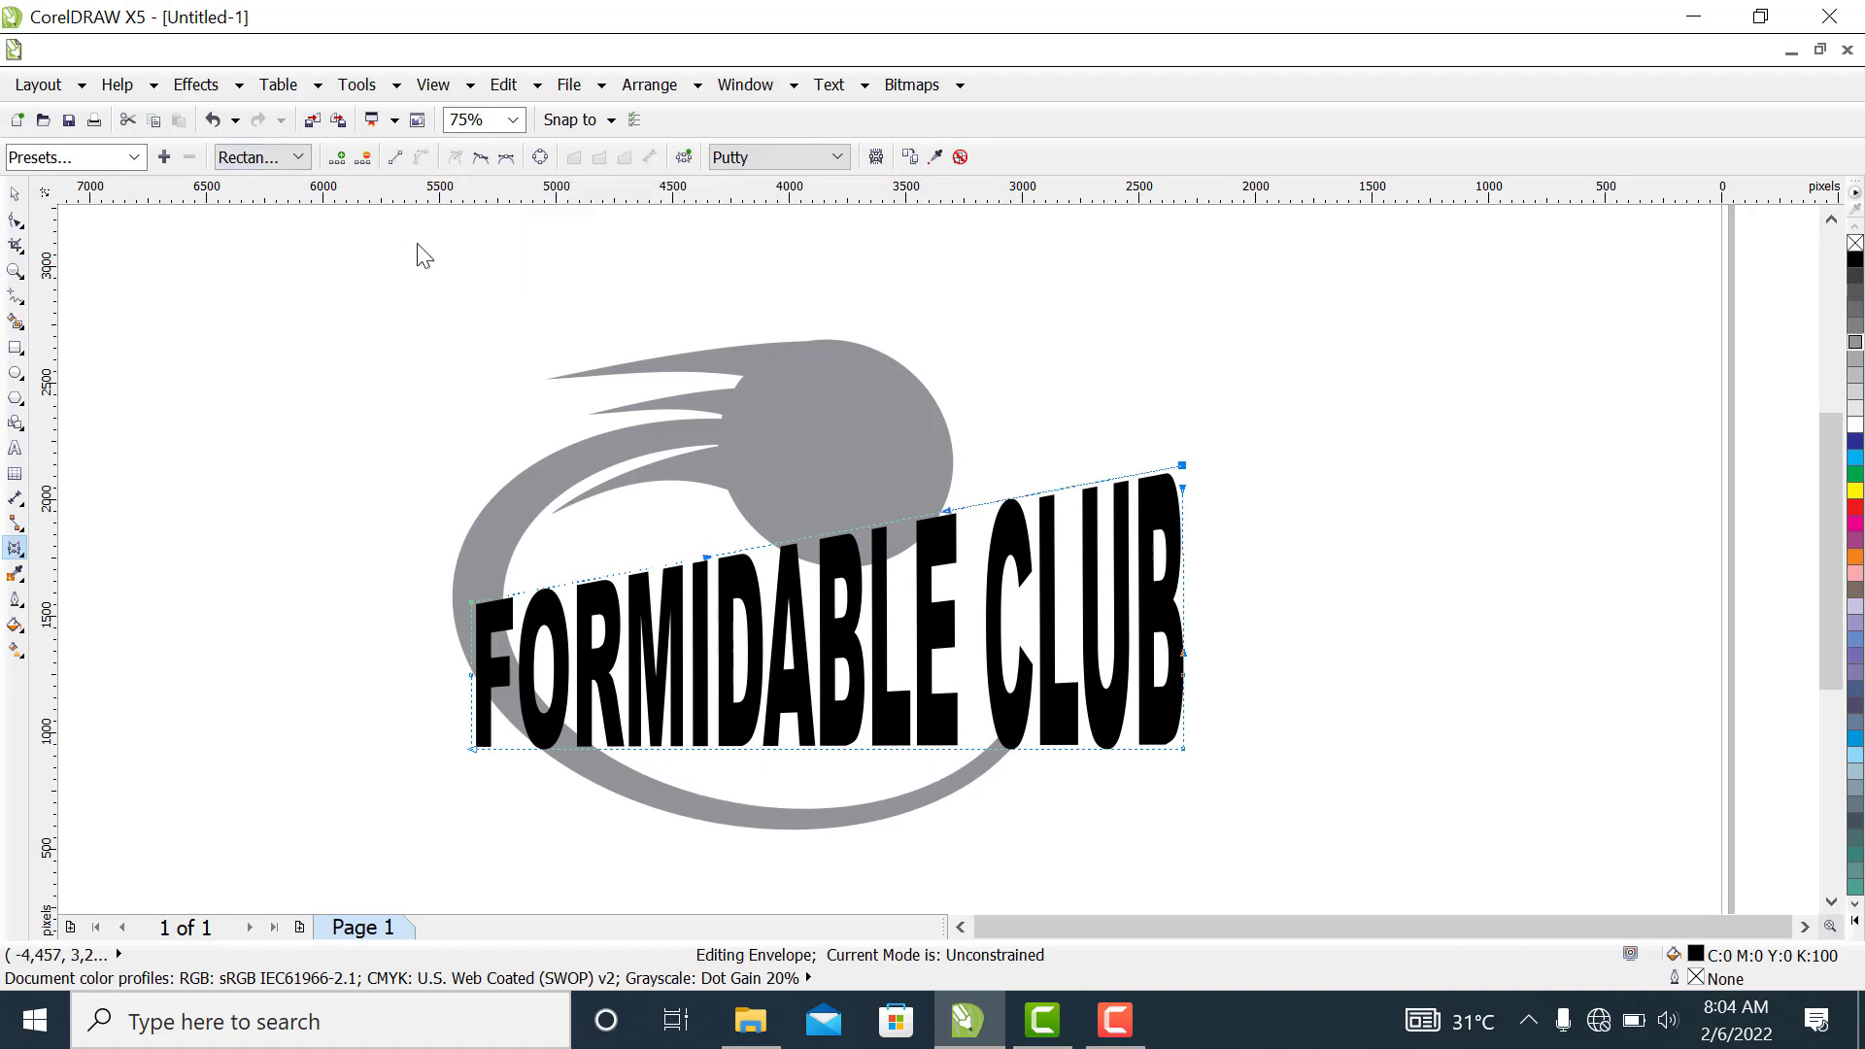
click(821, 748)
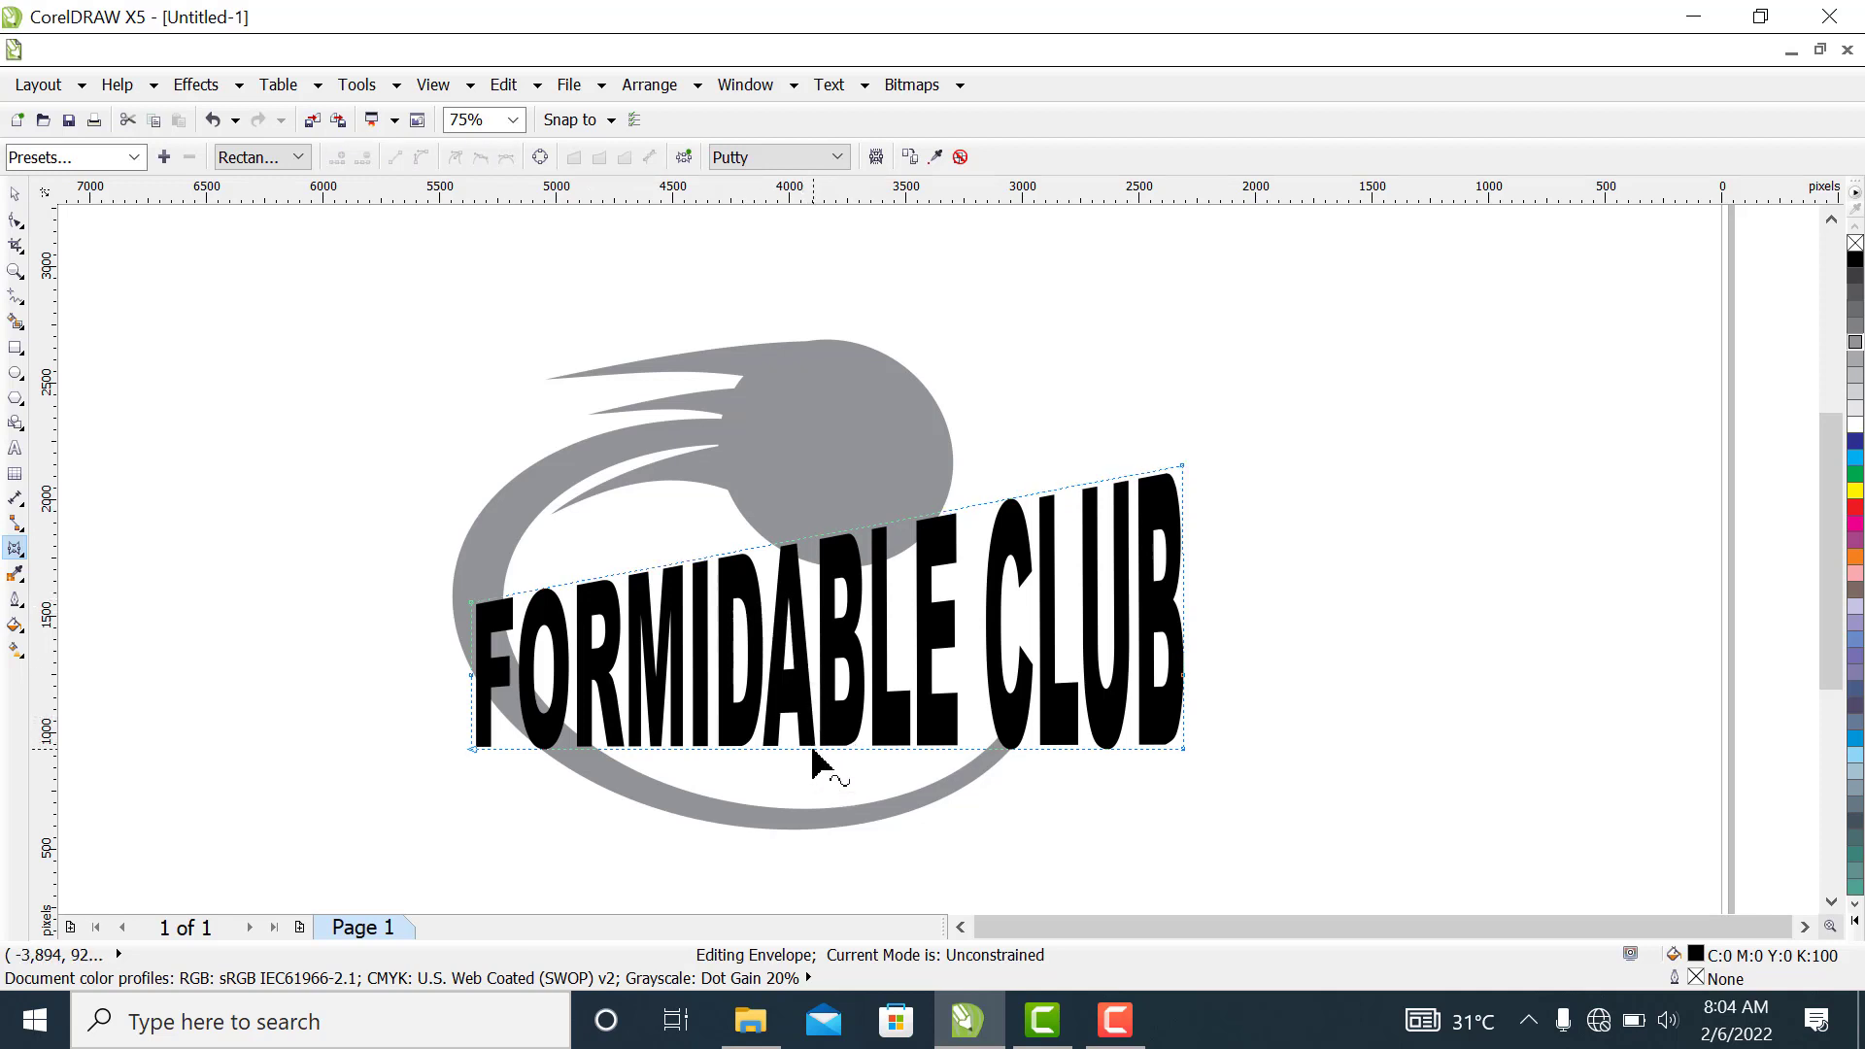
drag(816, 749, 821, 711)
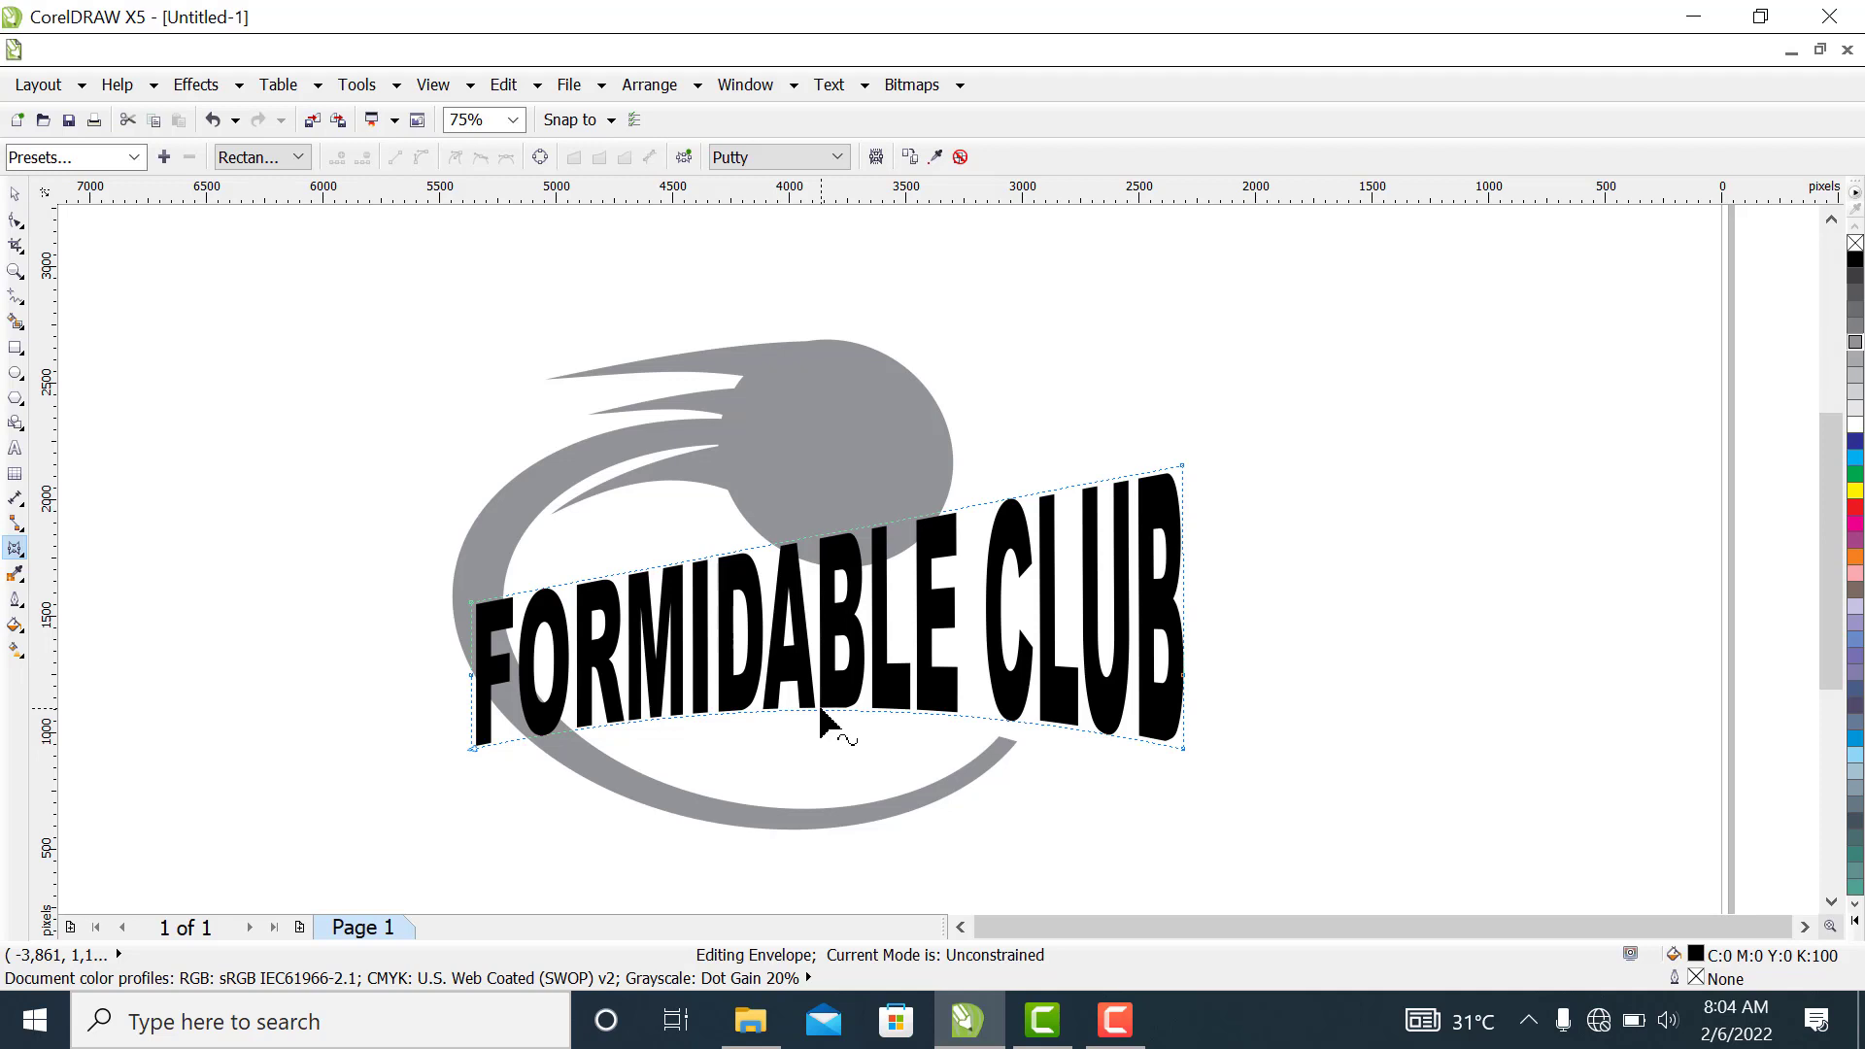
drag(820, 710, 825, 716)
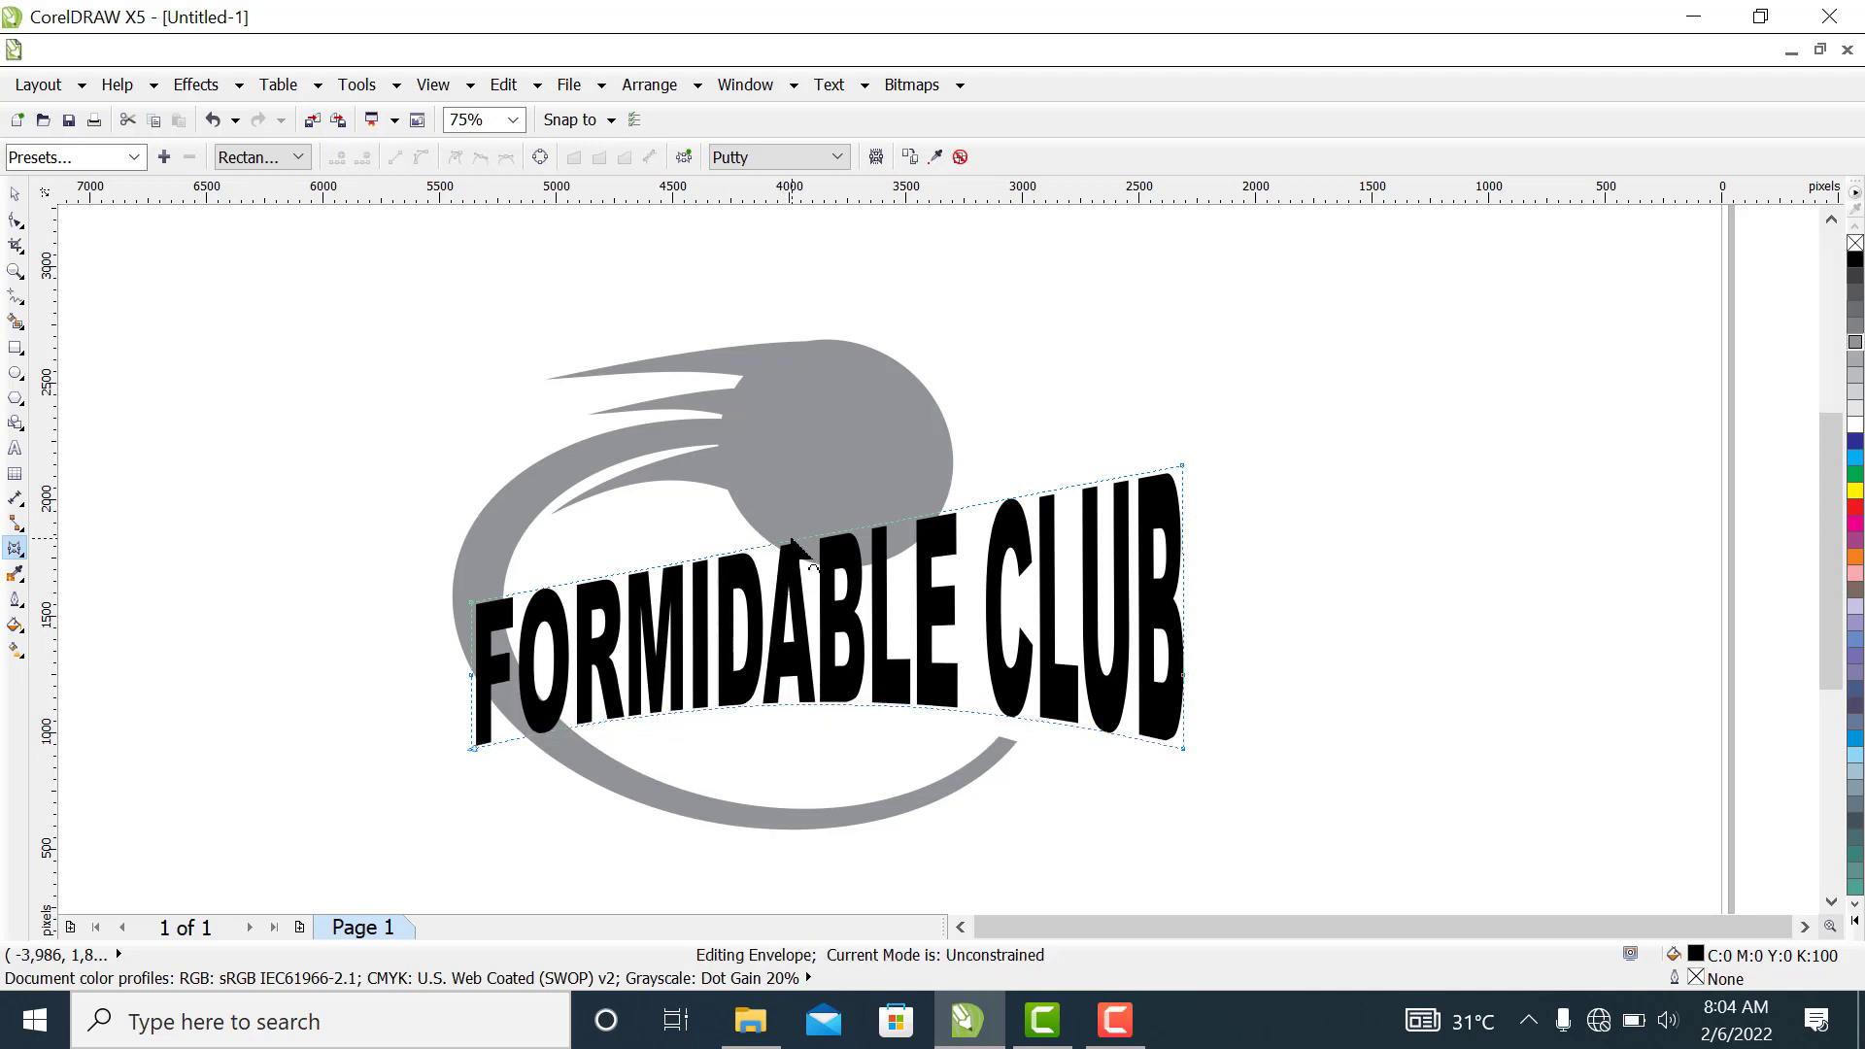
Arch the envelope's top and bottom edges further upward, then move the text straight down by about 200 px
drag(794, 541, 793, 500)
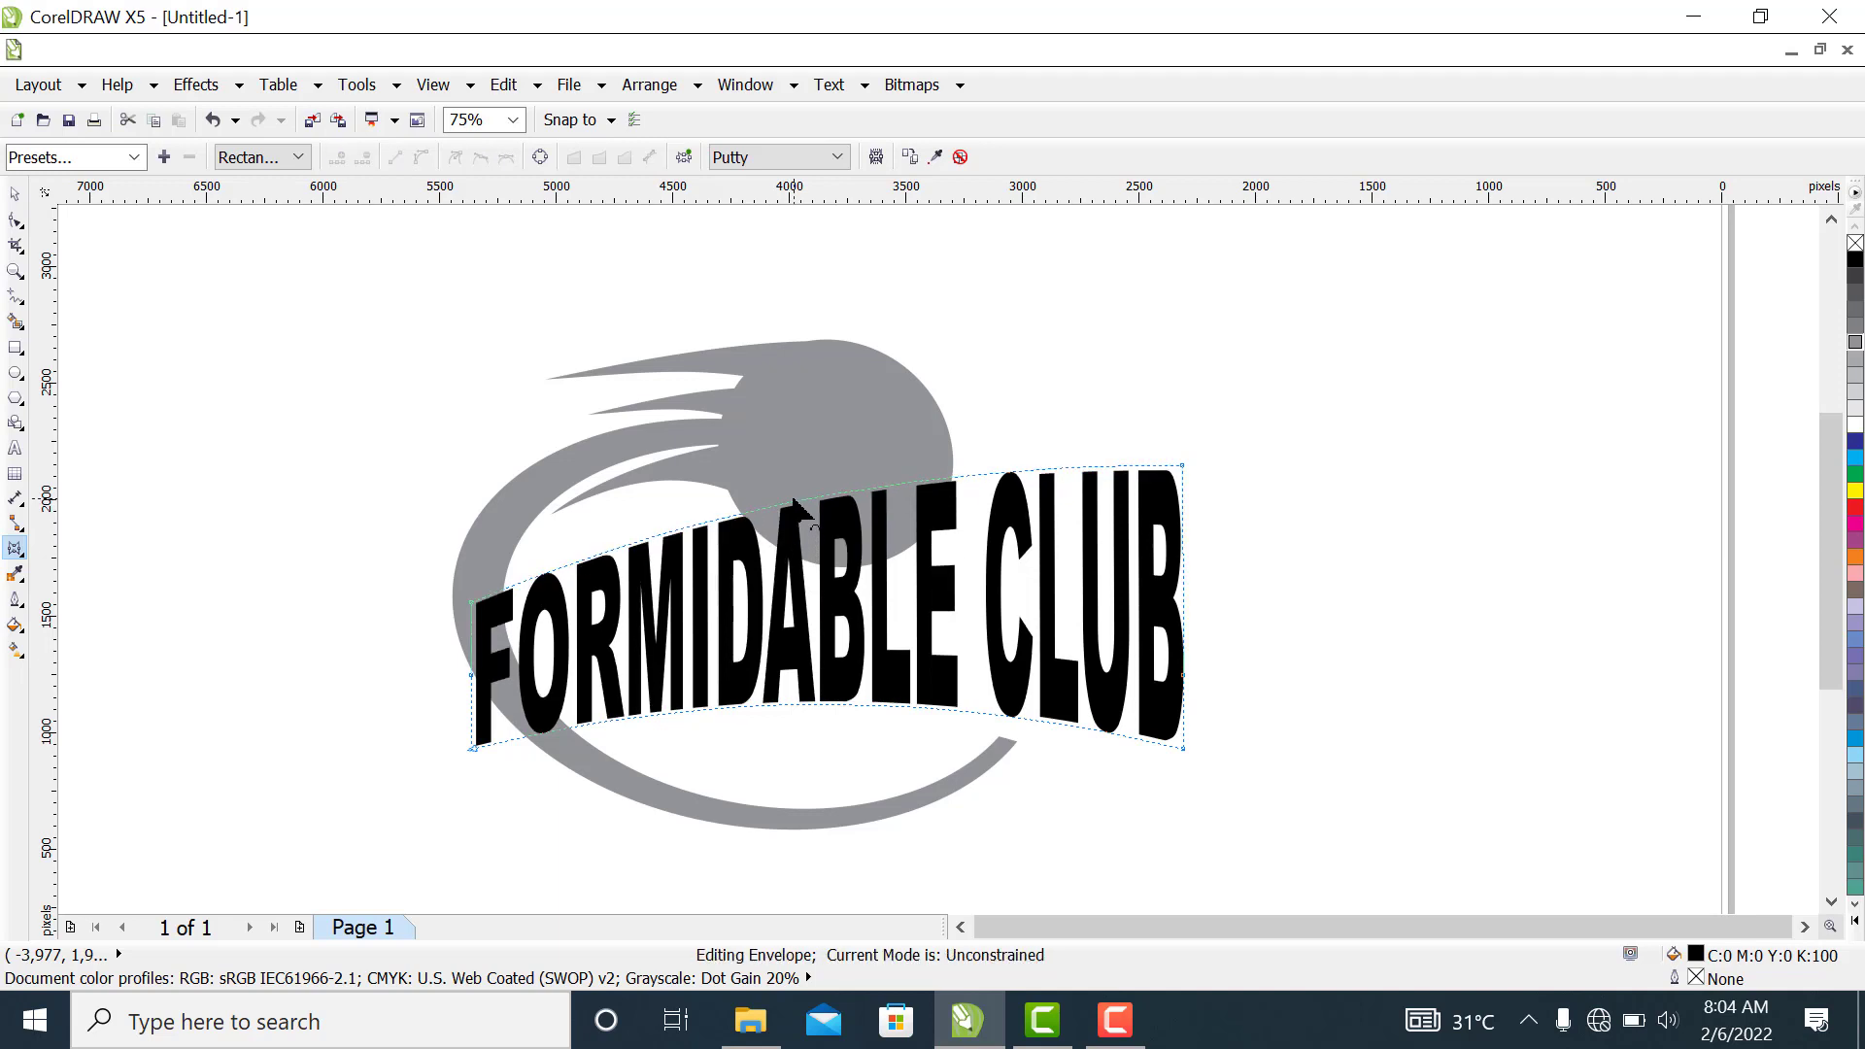
click(824, 703)
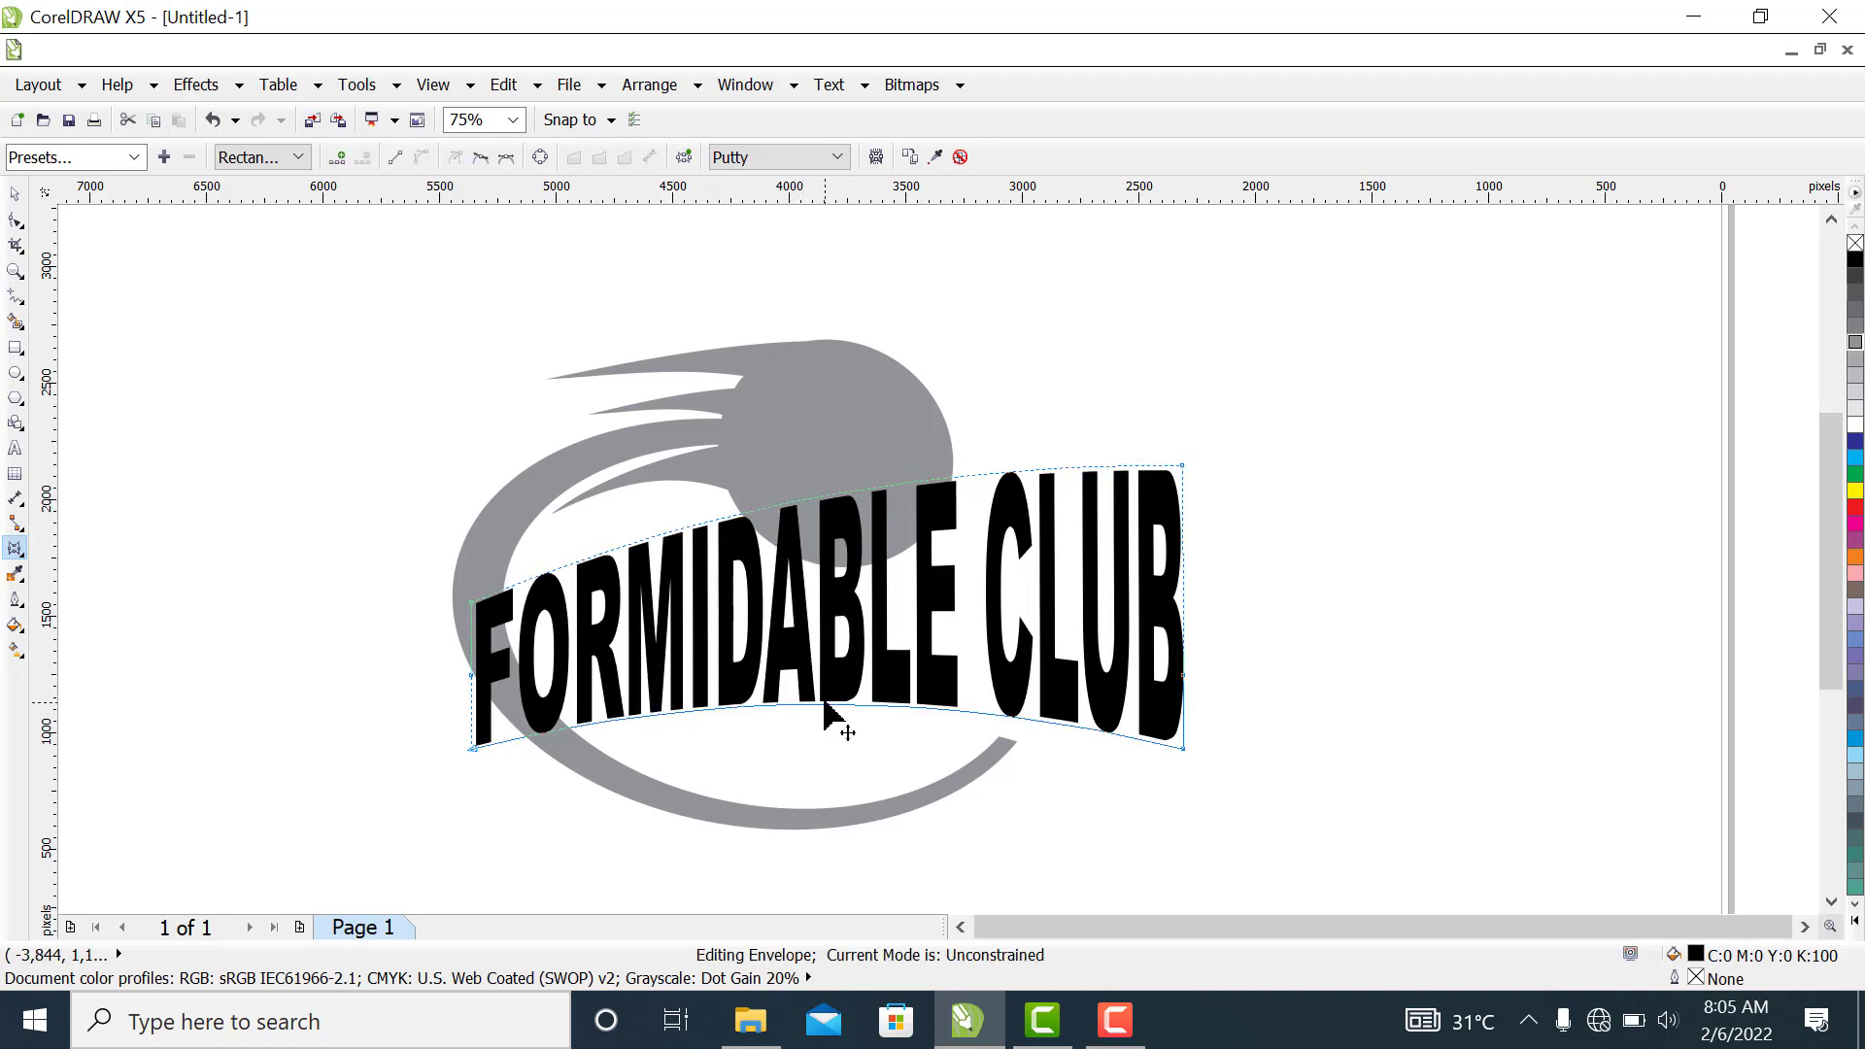
drag(824, 703, 824, 689)
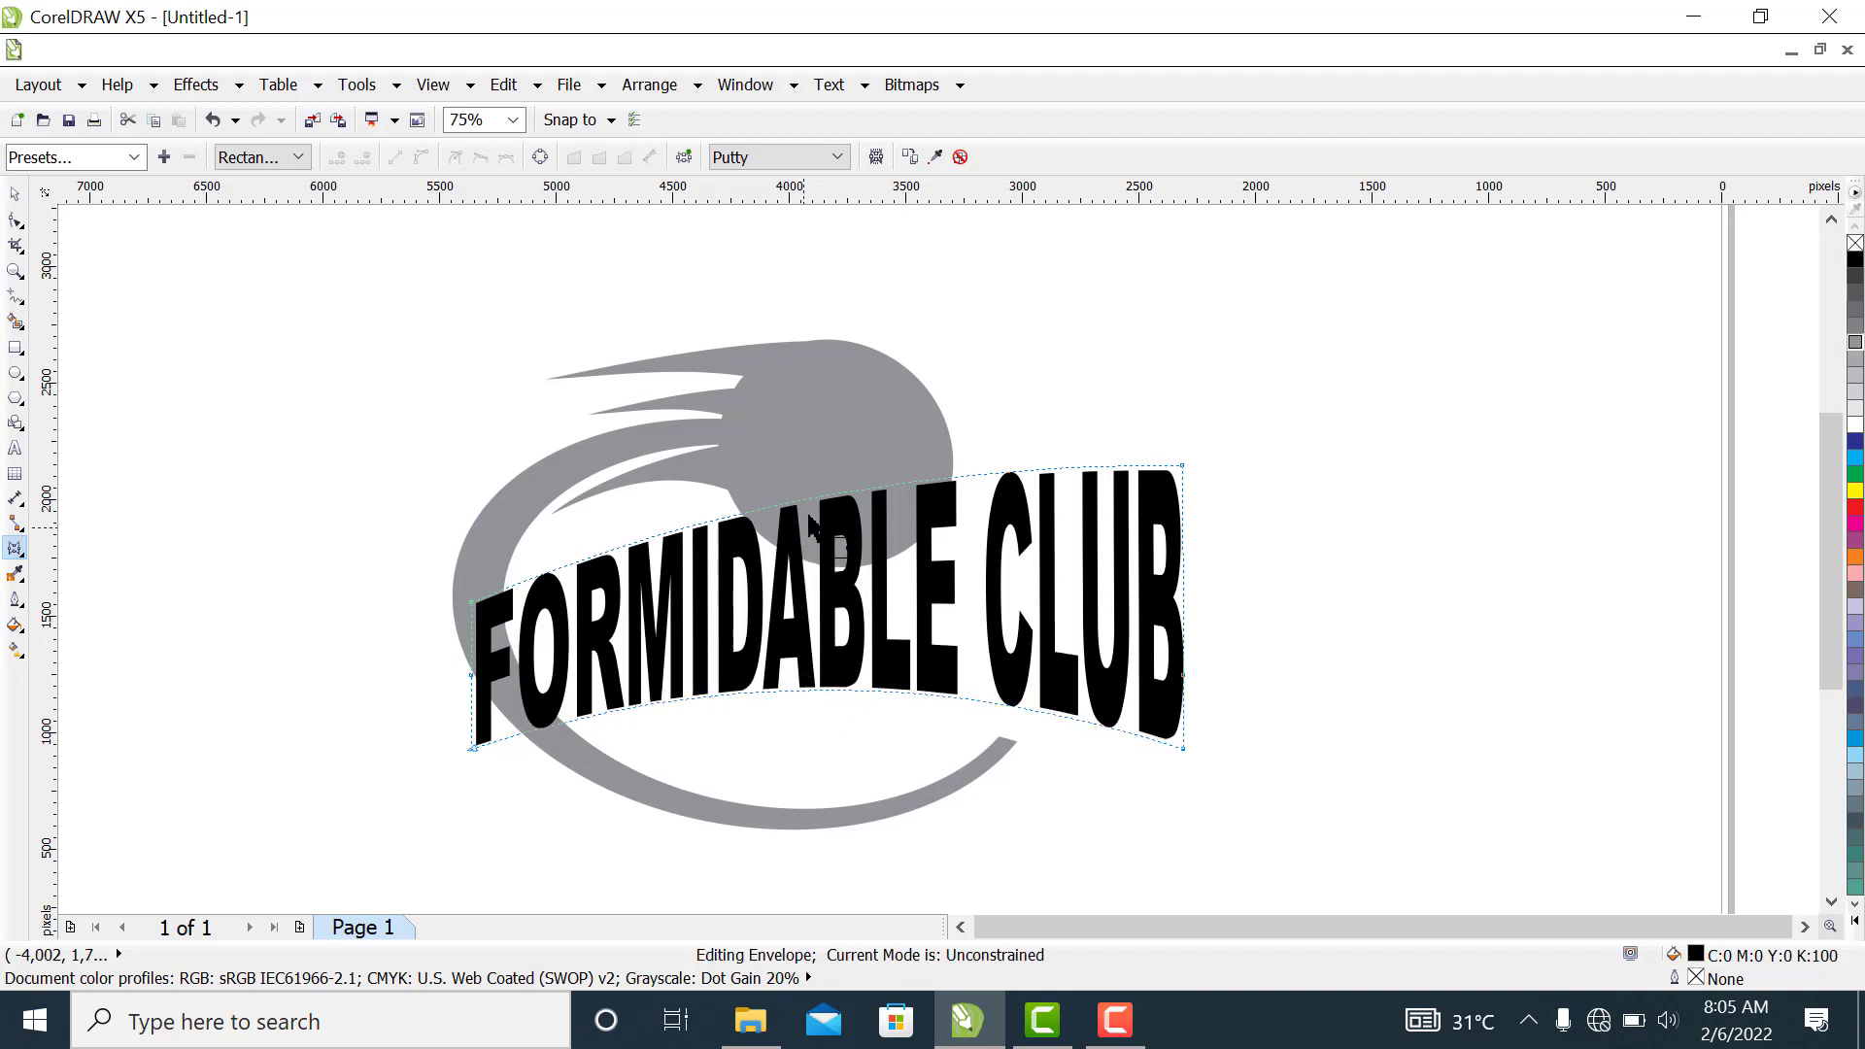
drag(803, 508, 798, 455)
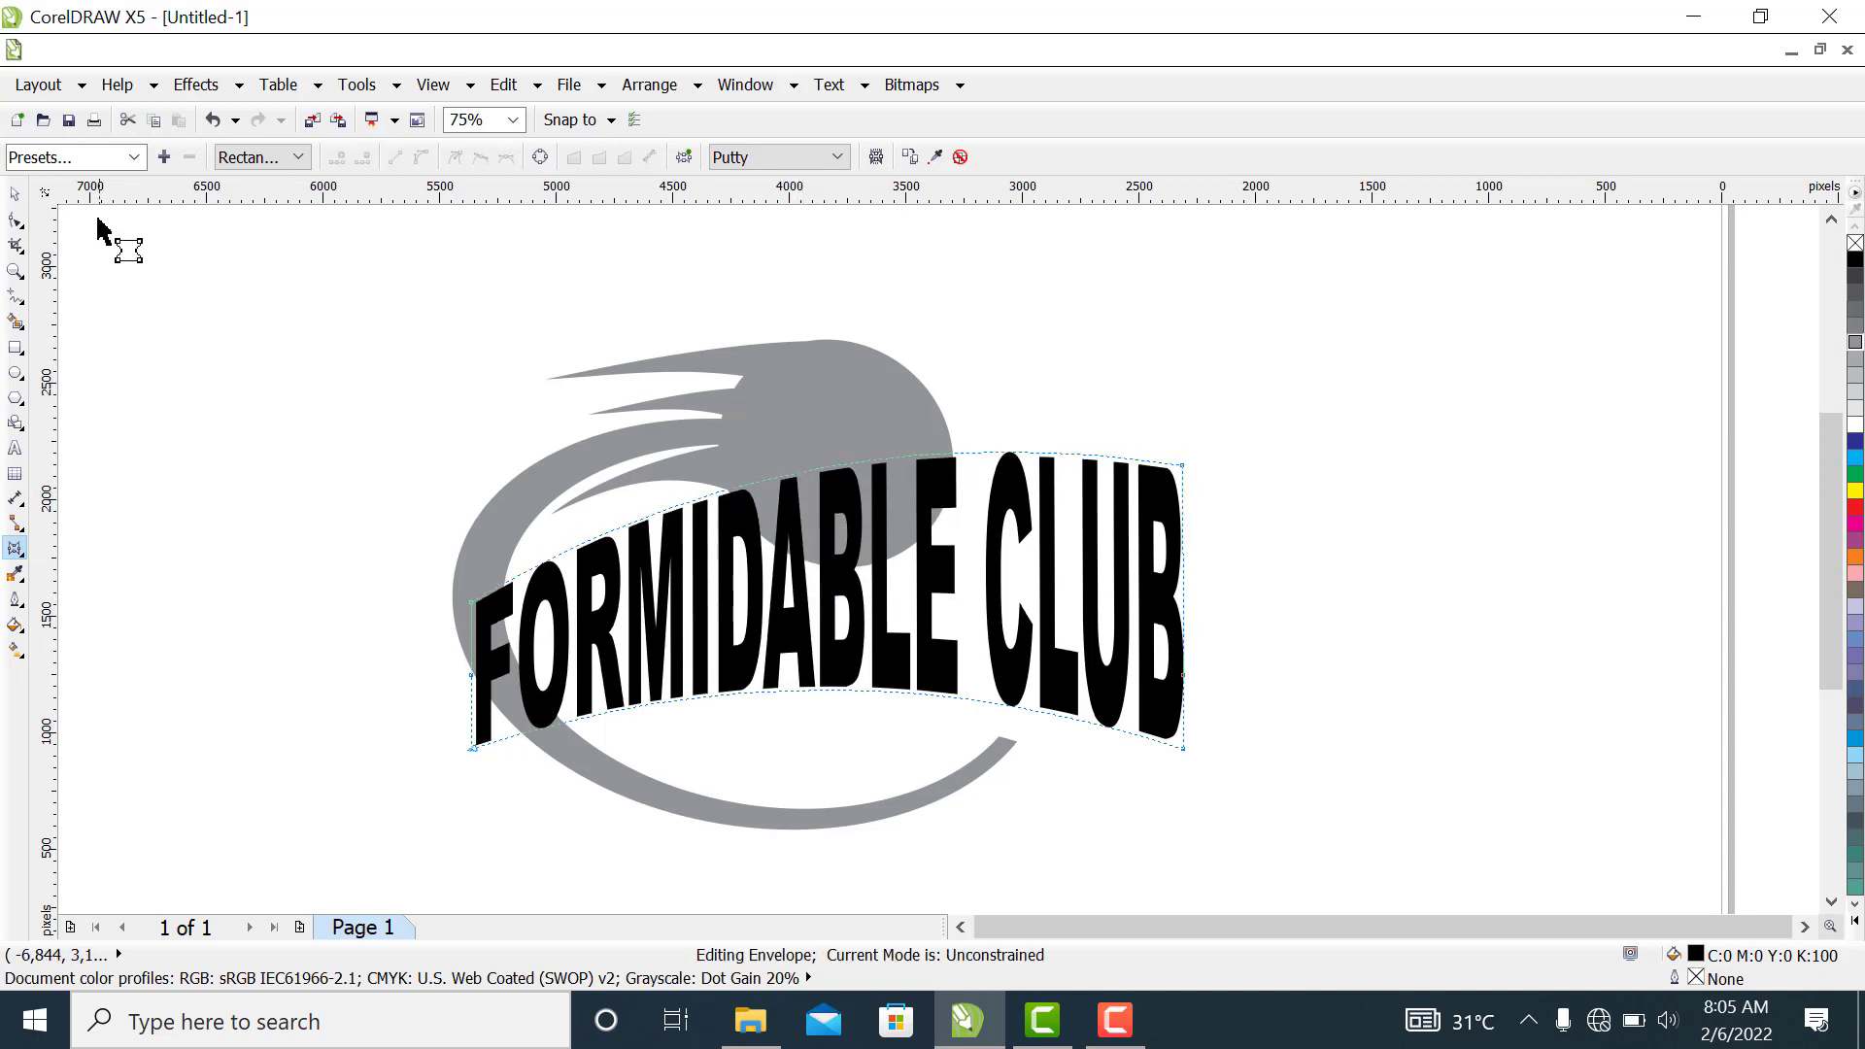
click(15, 193)
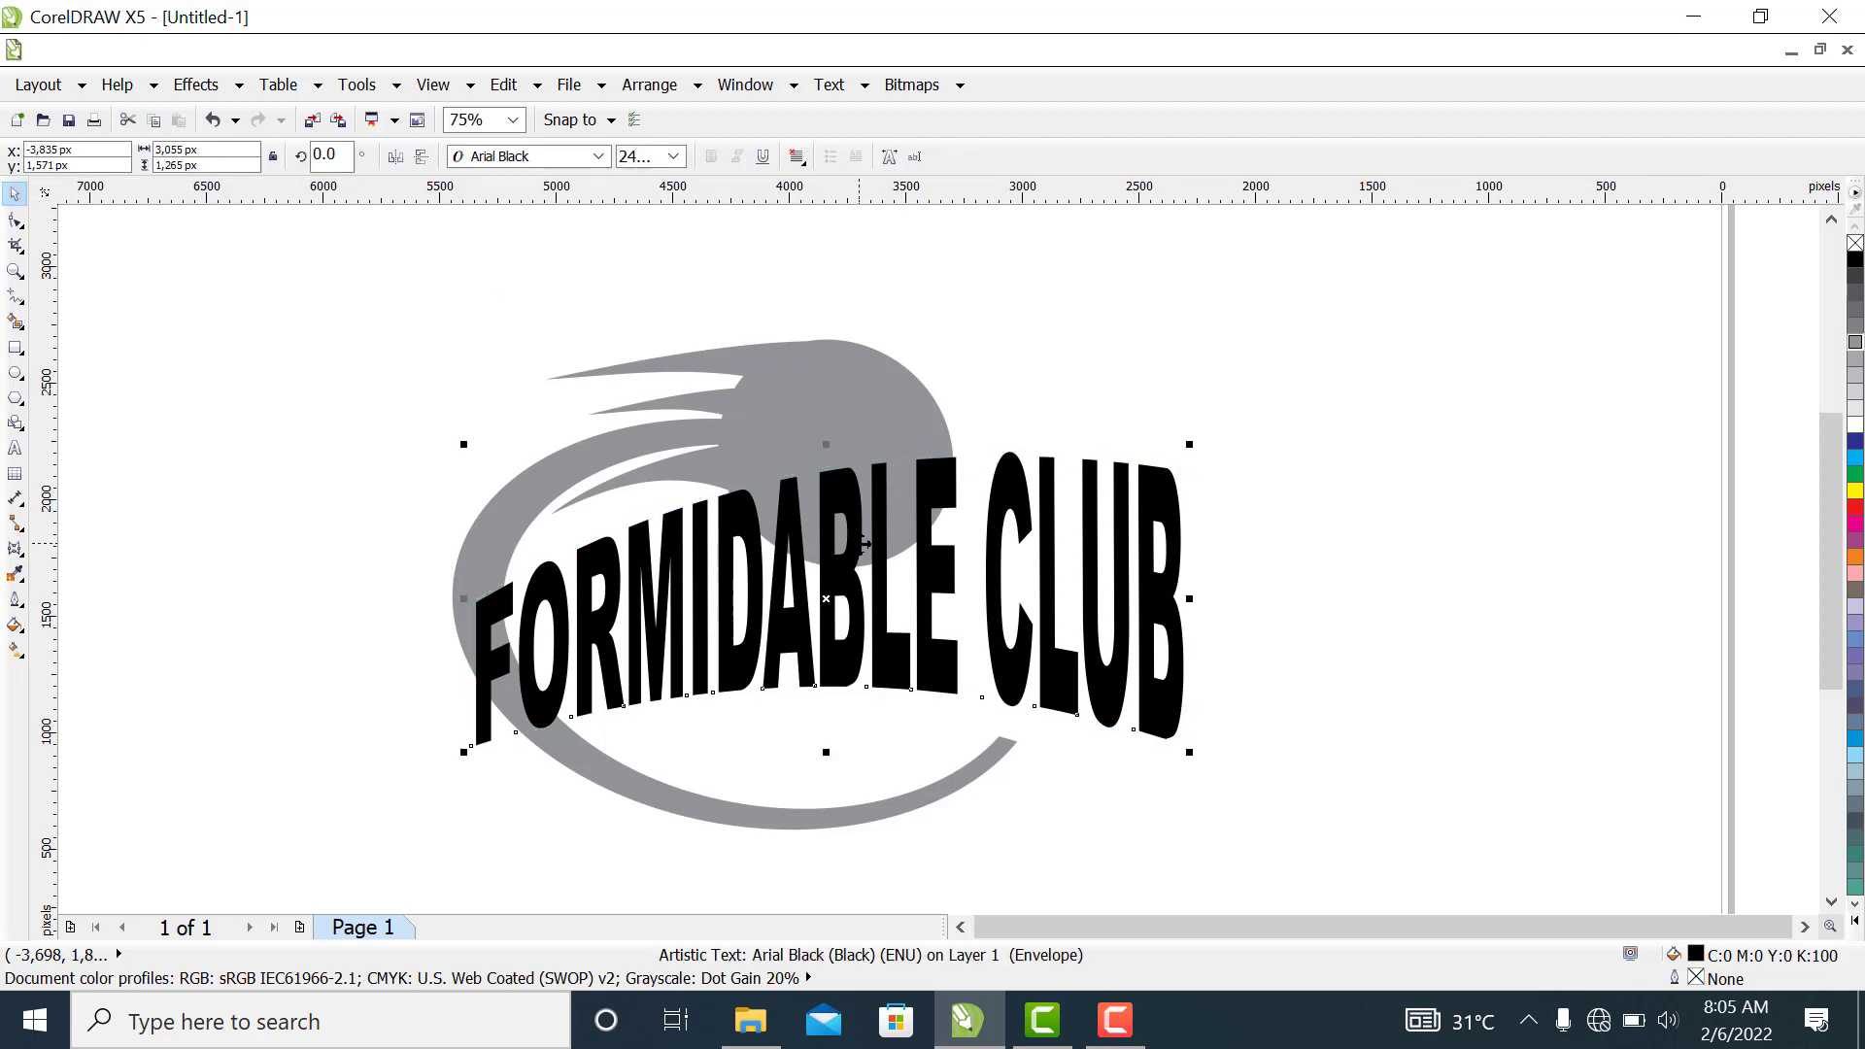
drag(860, 546, 863, 590)
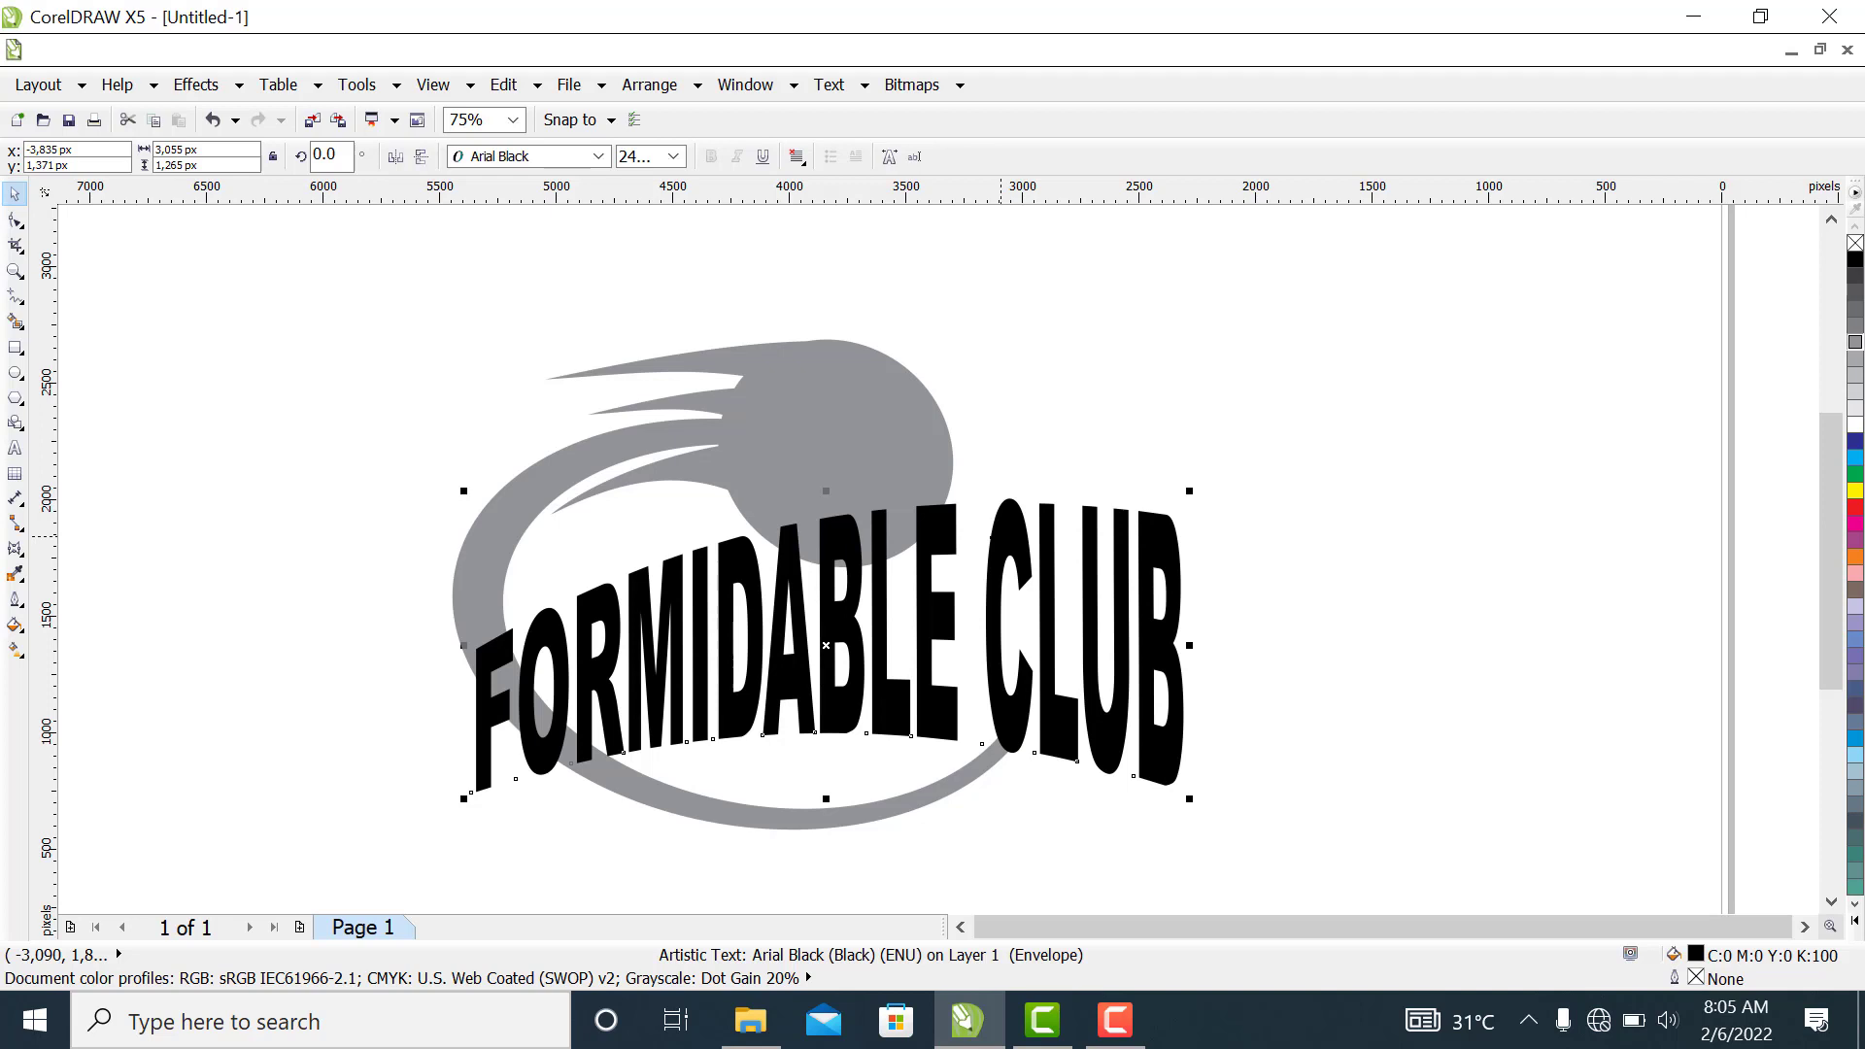
Fill the text with a uniform dark red of C 31, M 100, Y 100, K 44
click(1854, 509)
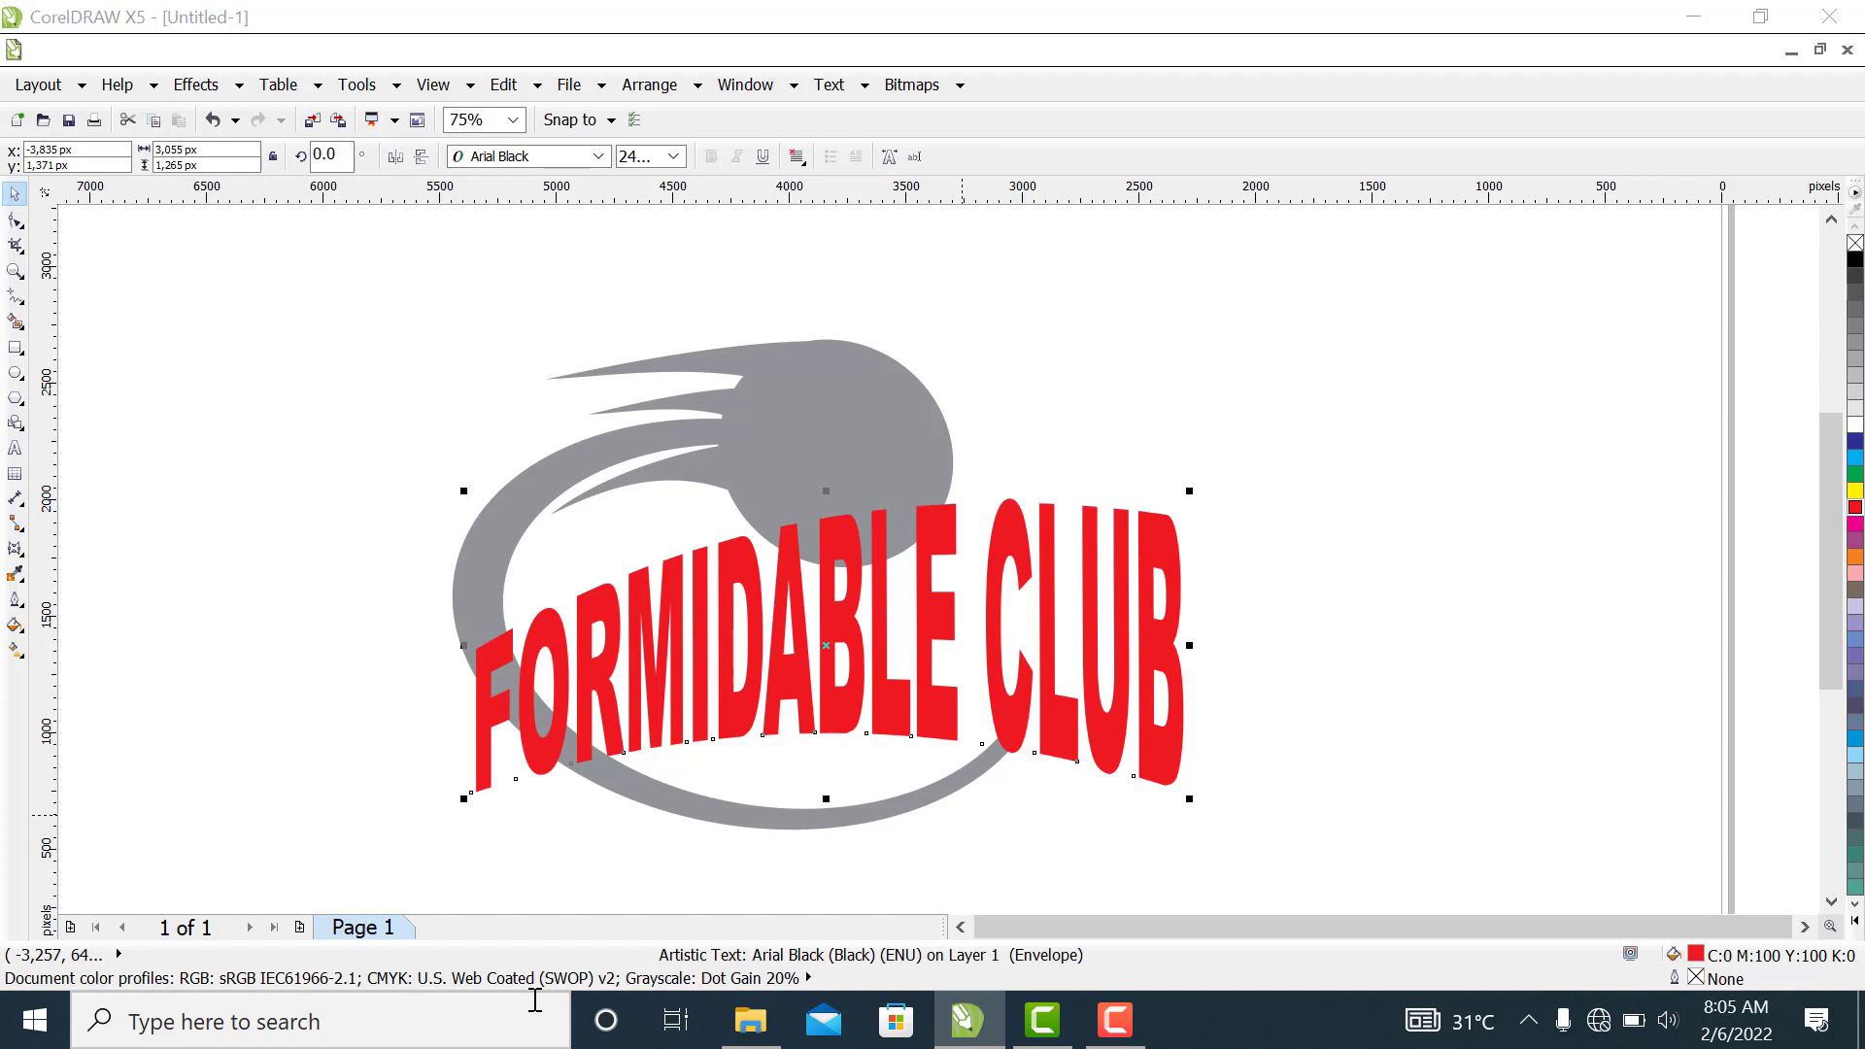
key(shift+F11)
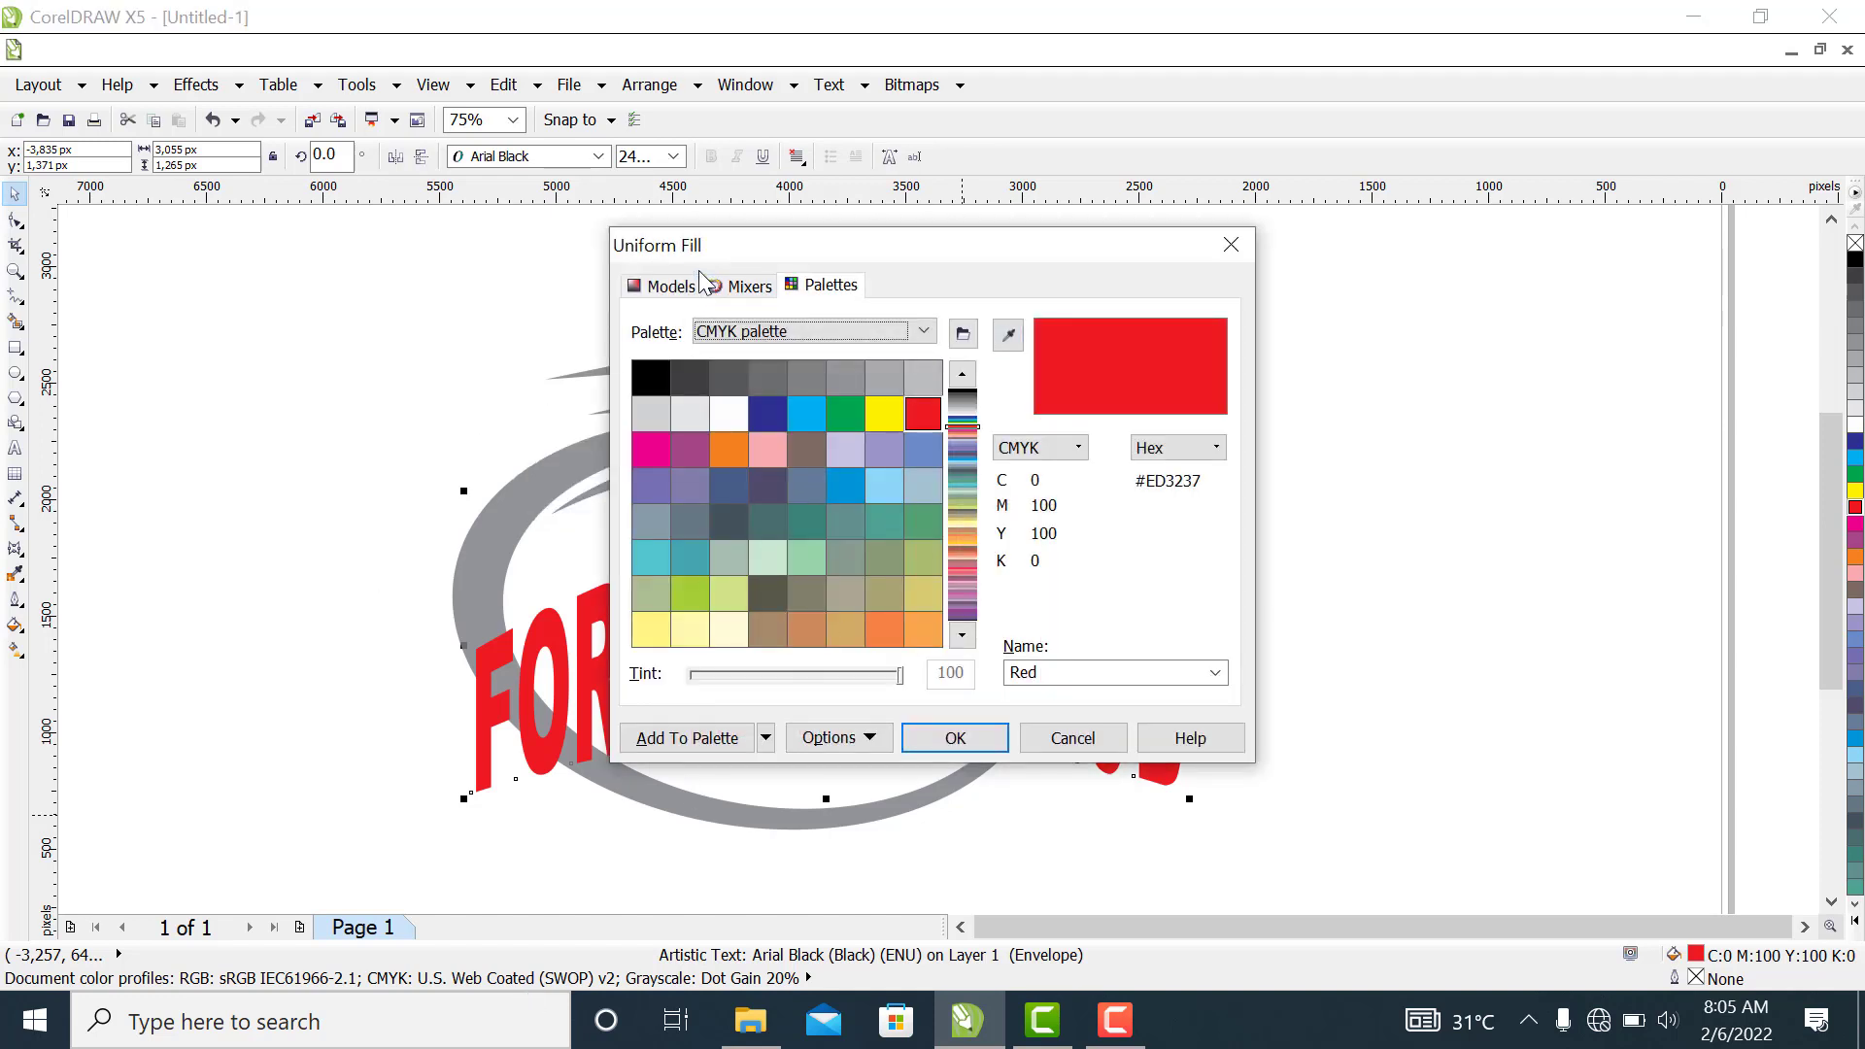
click(663, 287)
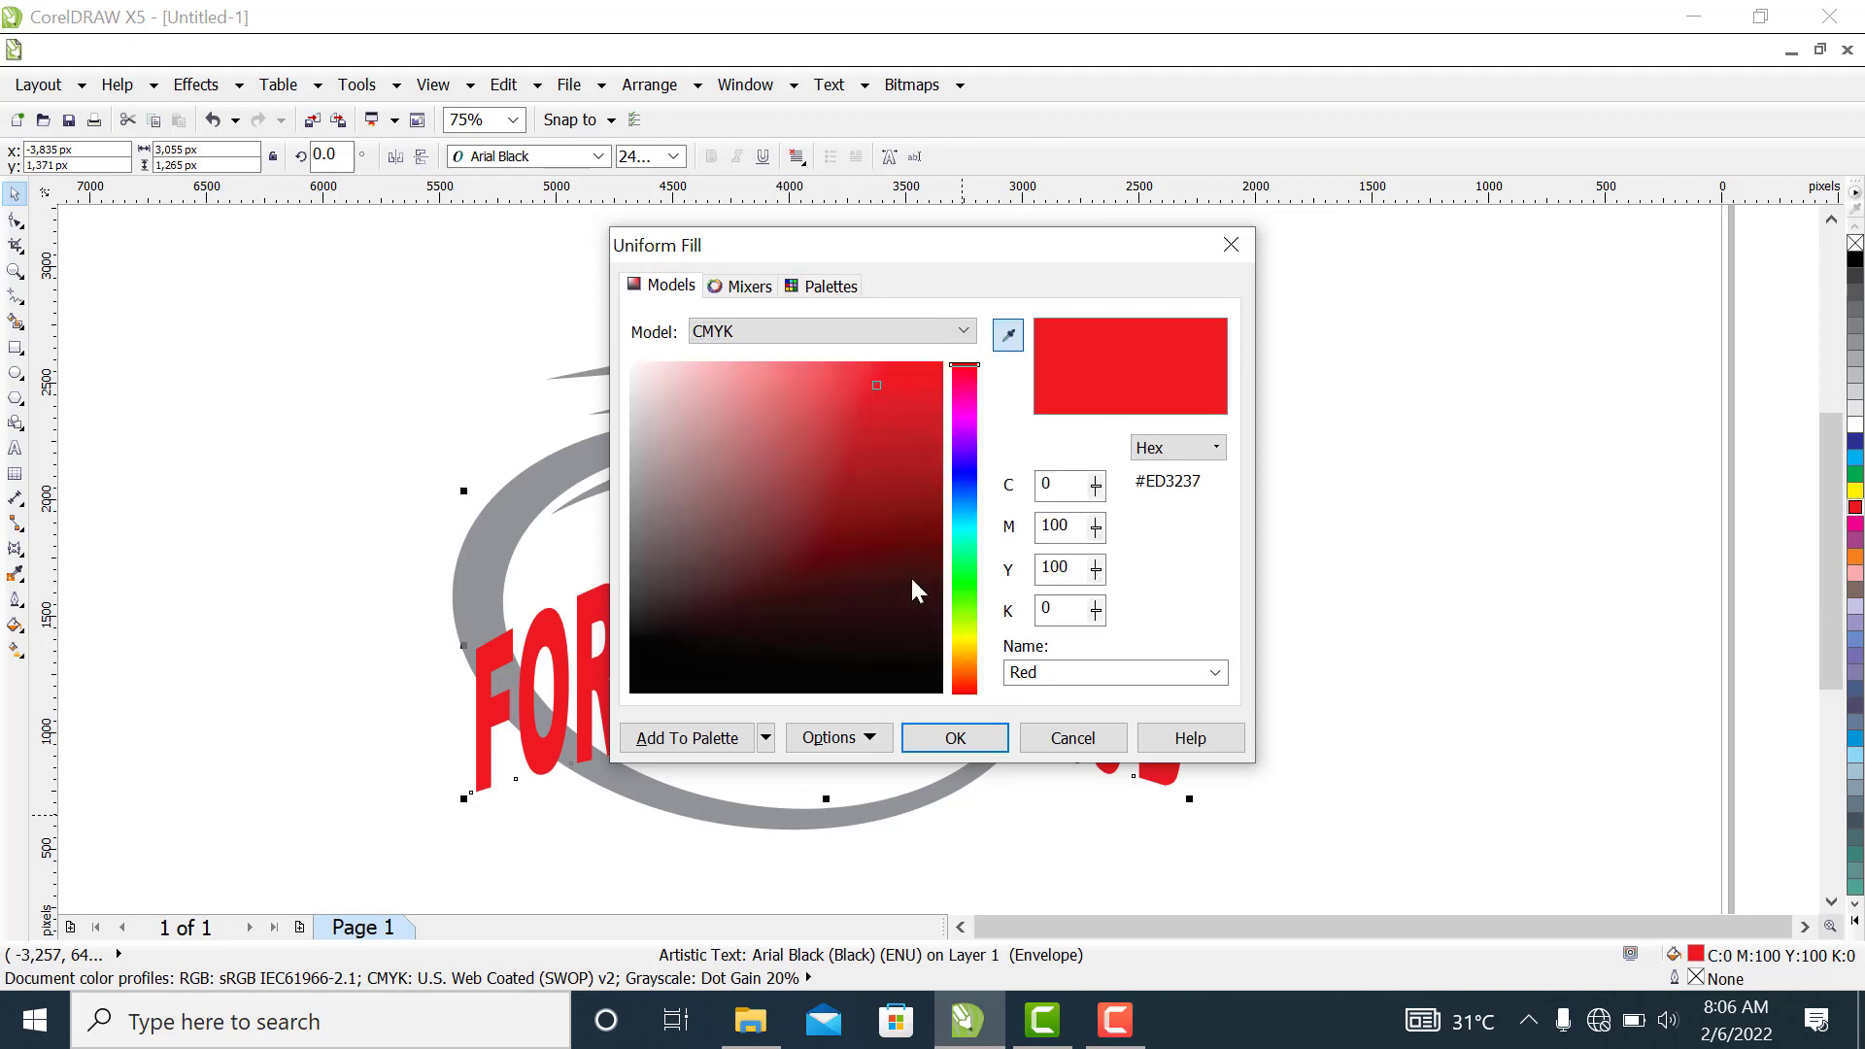
mouse_move(878, 385)
mouse_down()
mouse_move(916, 483)
mouse_move(897, 542)
mouse_up()
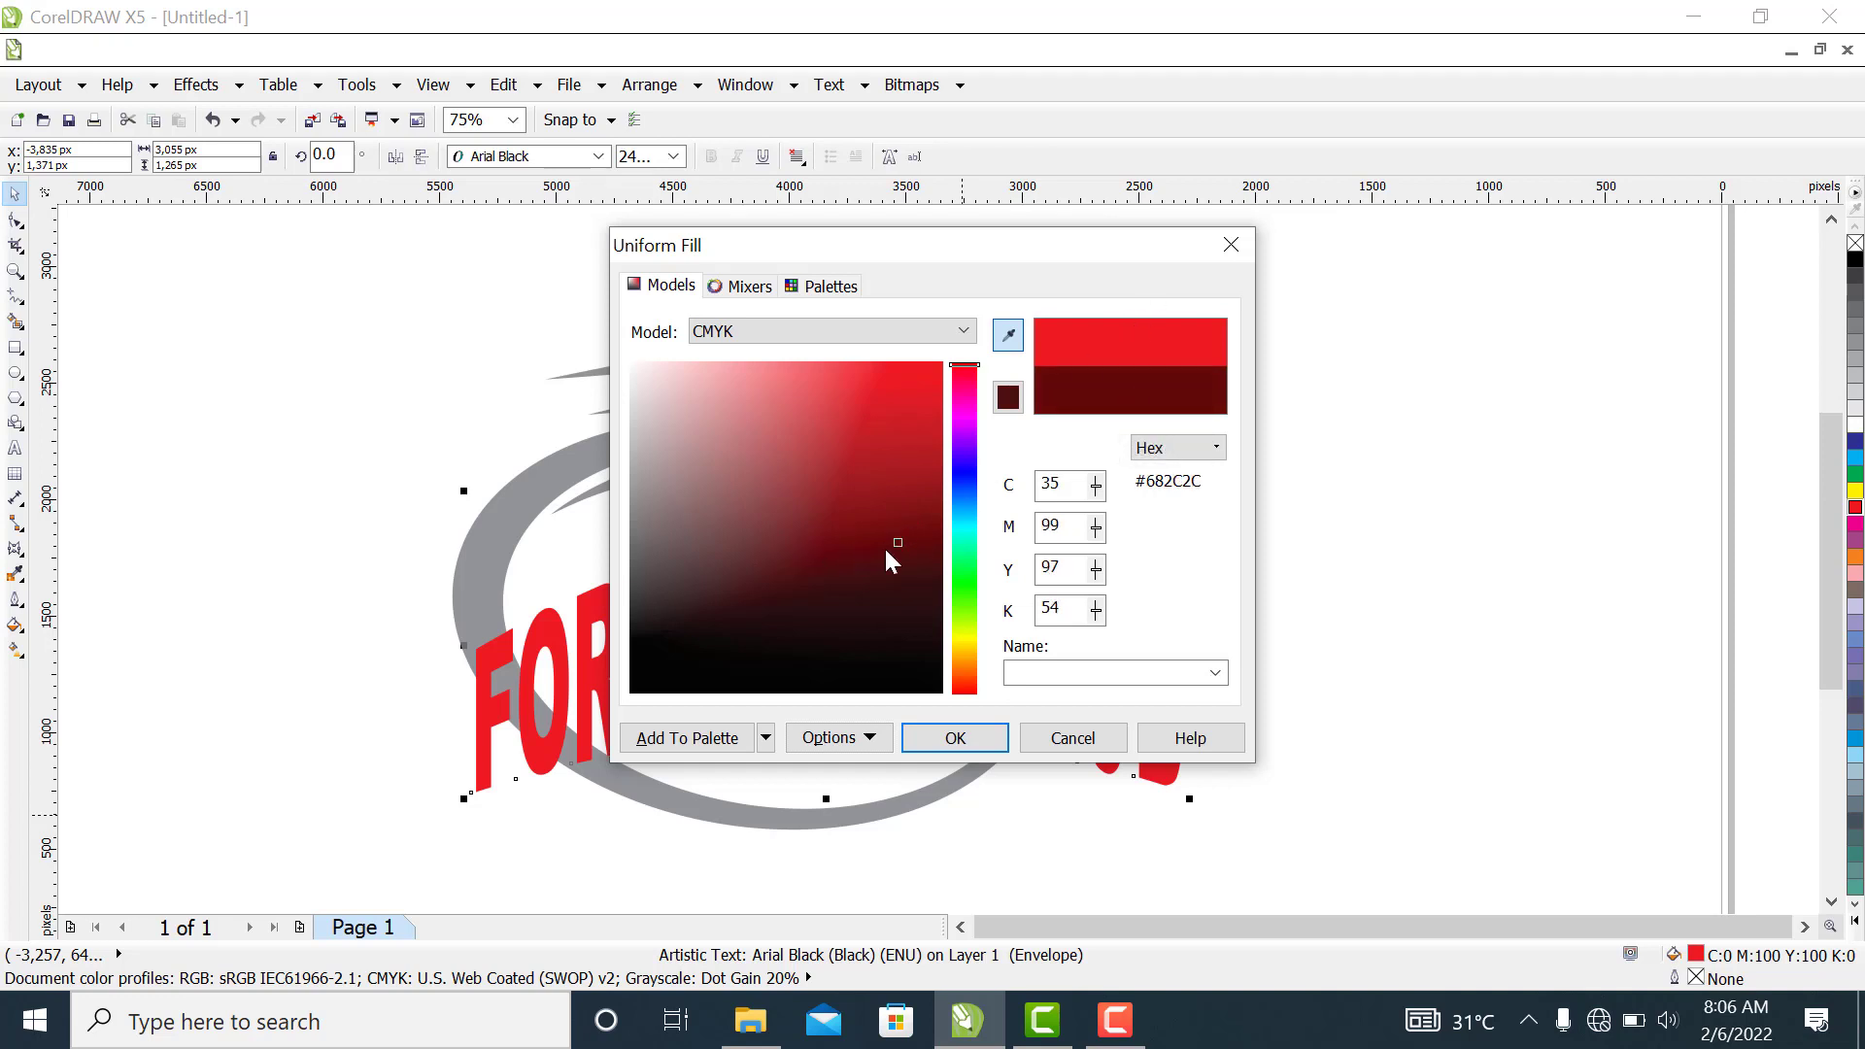
drag(894, 536, 910, 525)
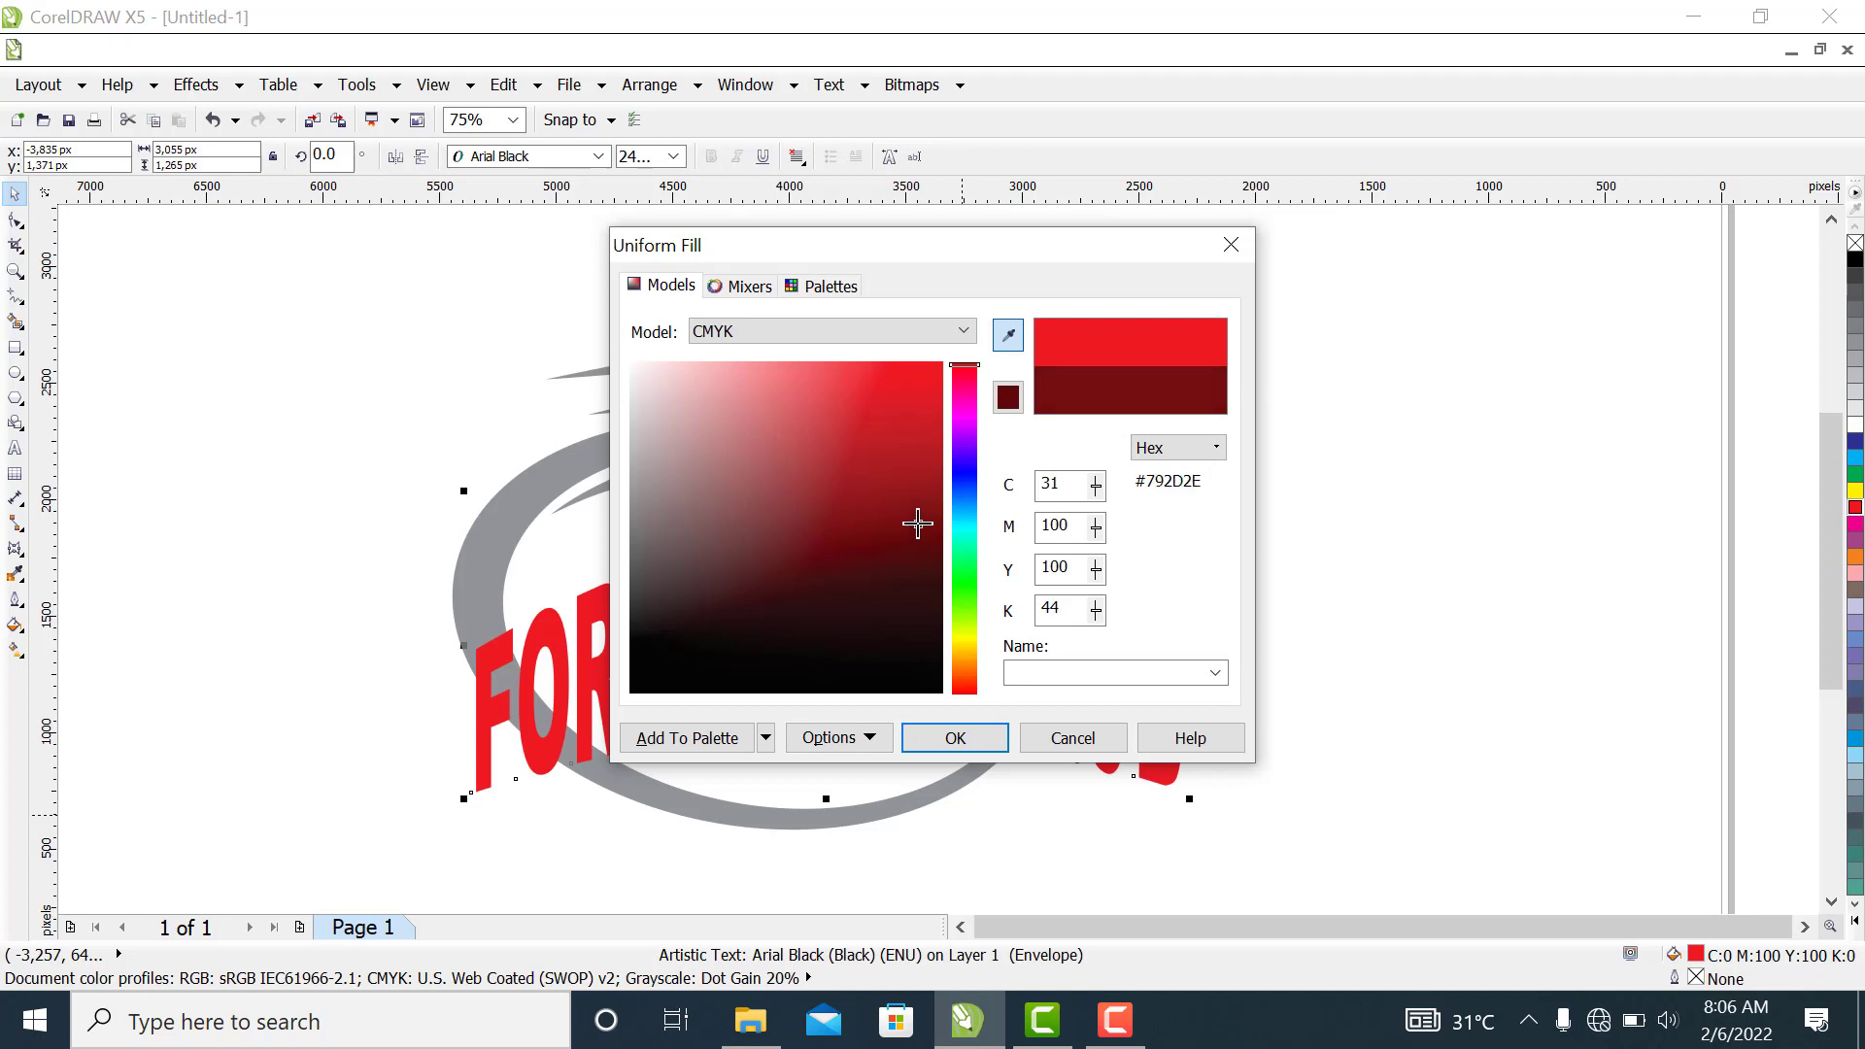
click(937, 754)
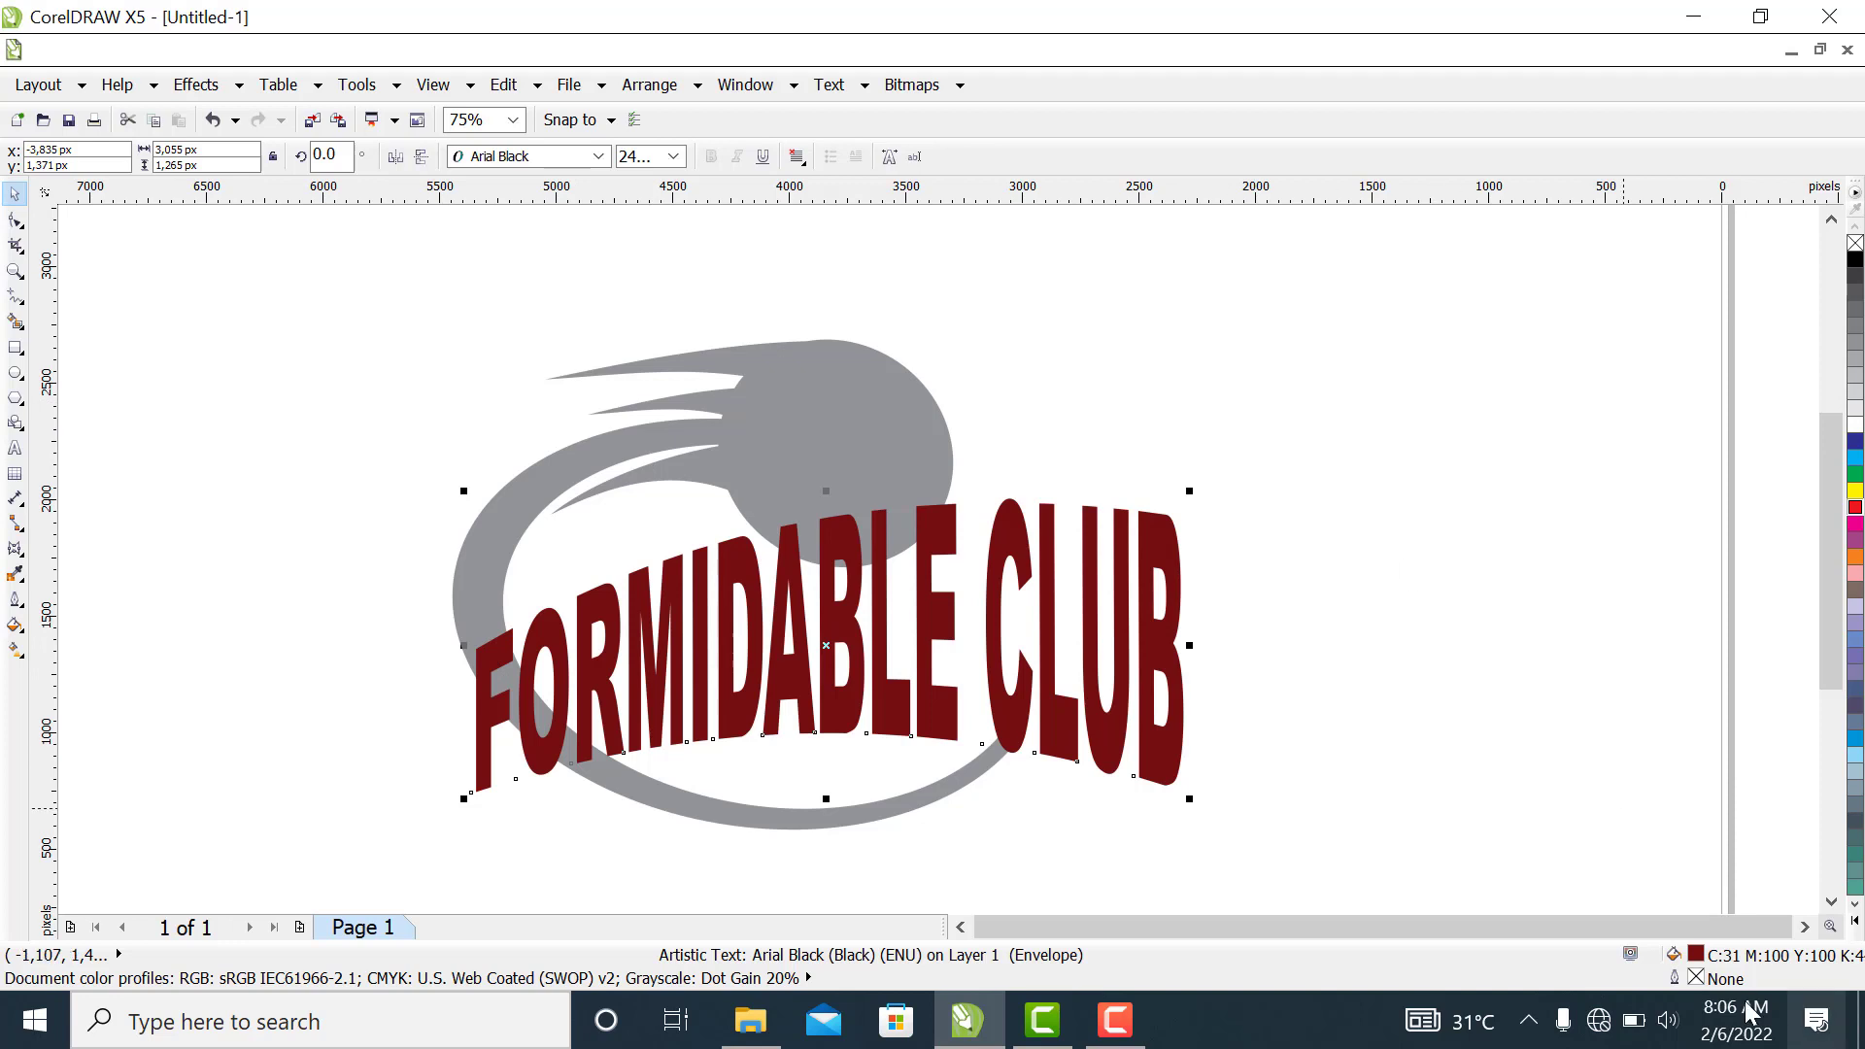
Give the text a 4 px orange outline
double_click(1694, 978)
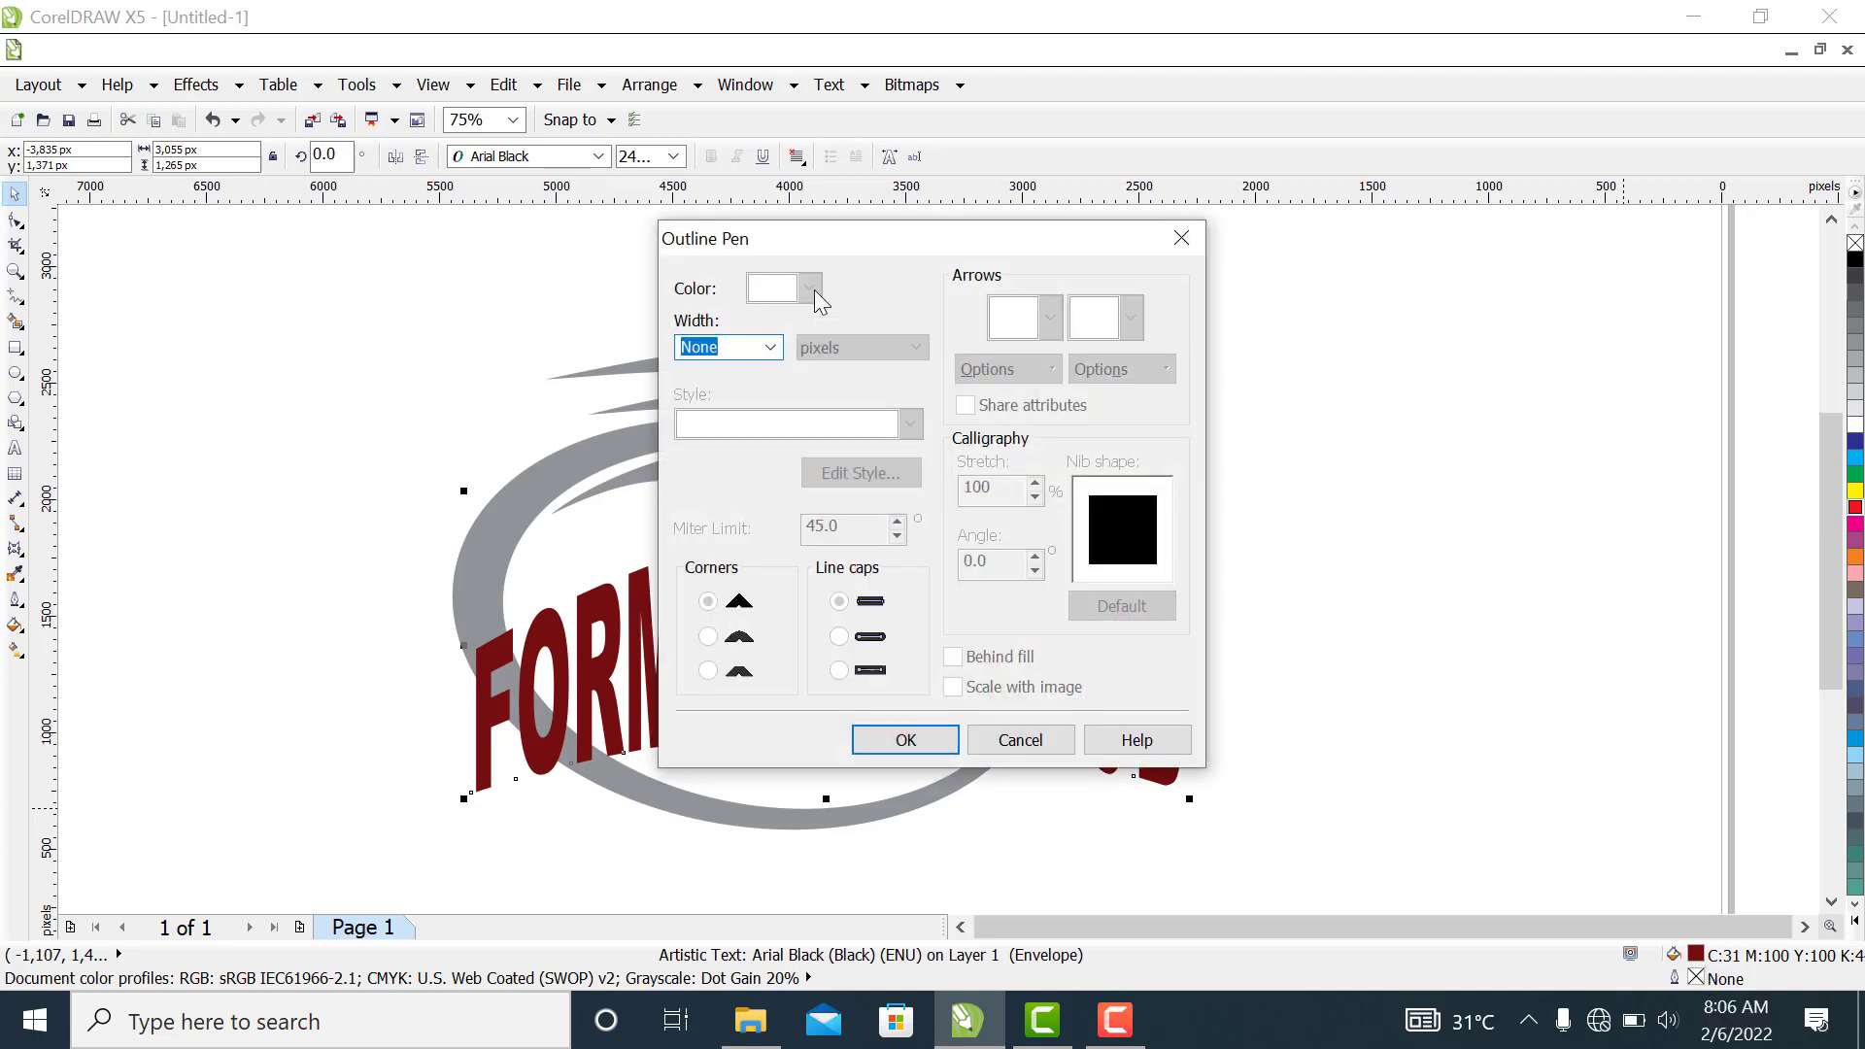
click(770, 347)
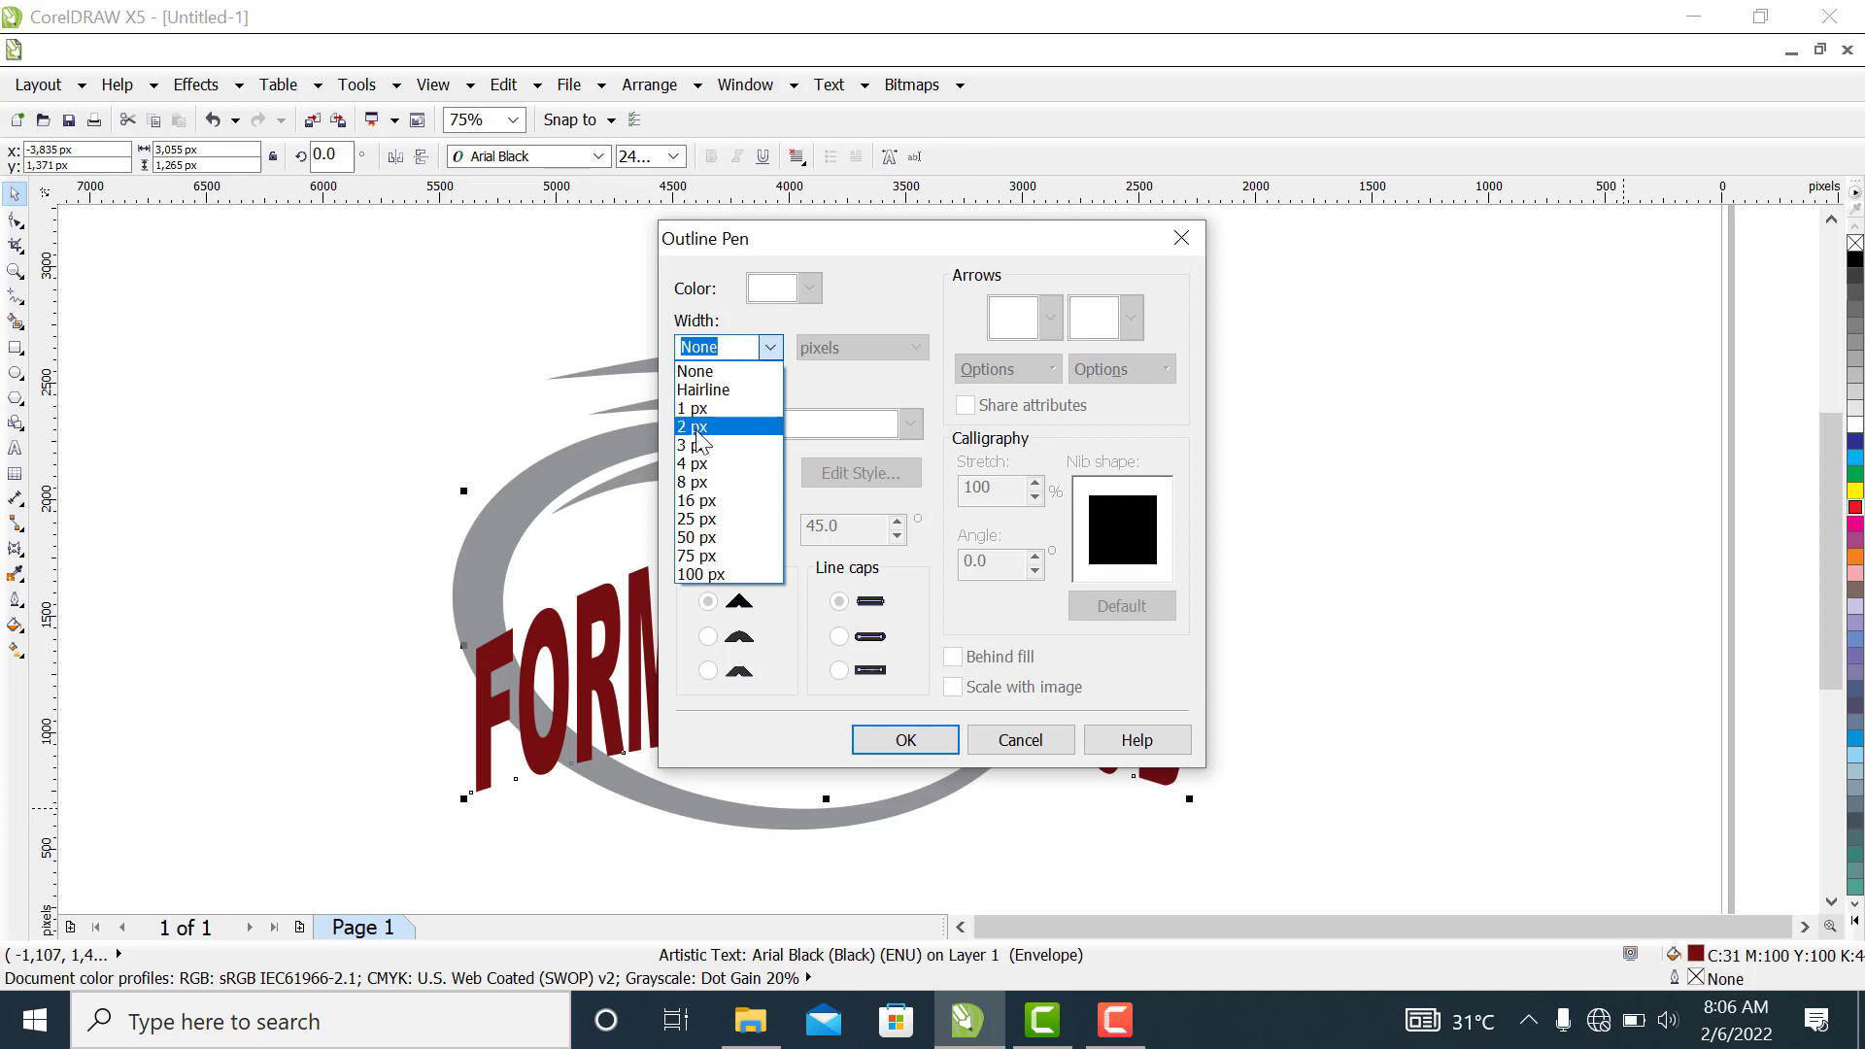
click(699, 463)
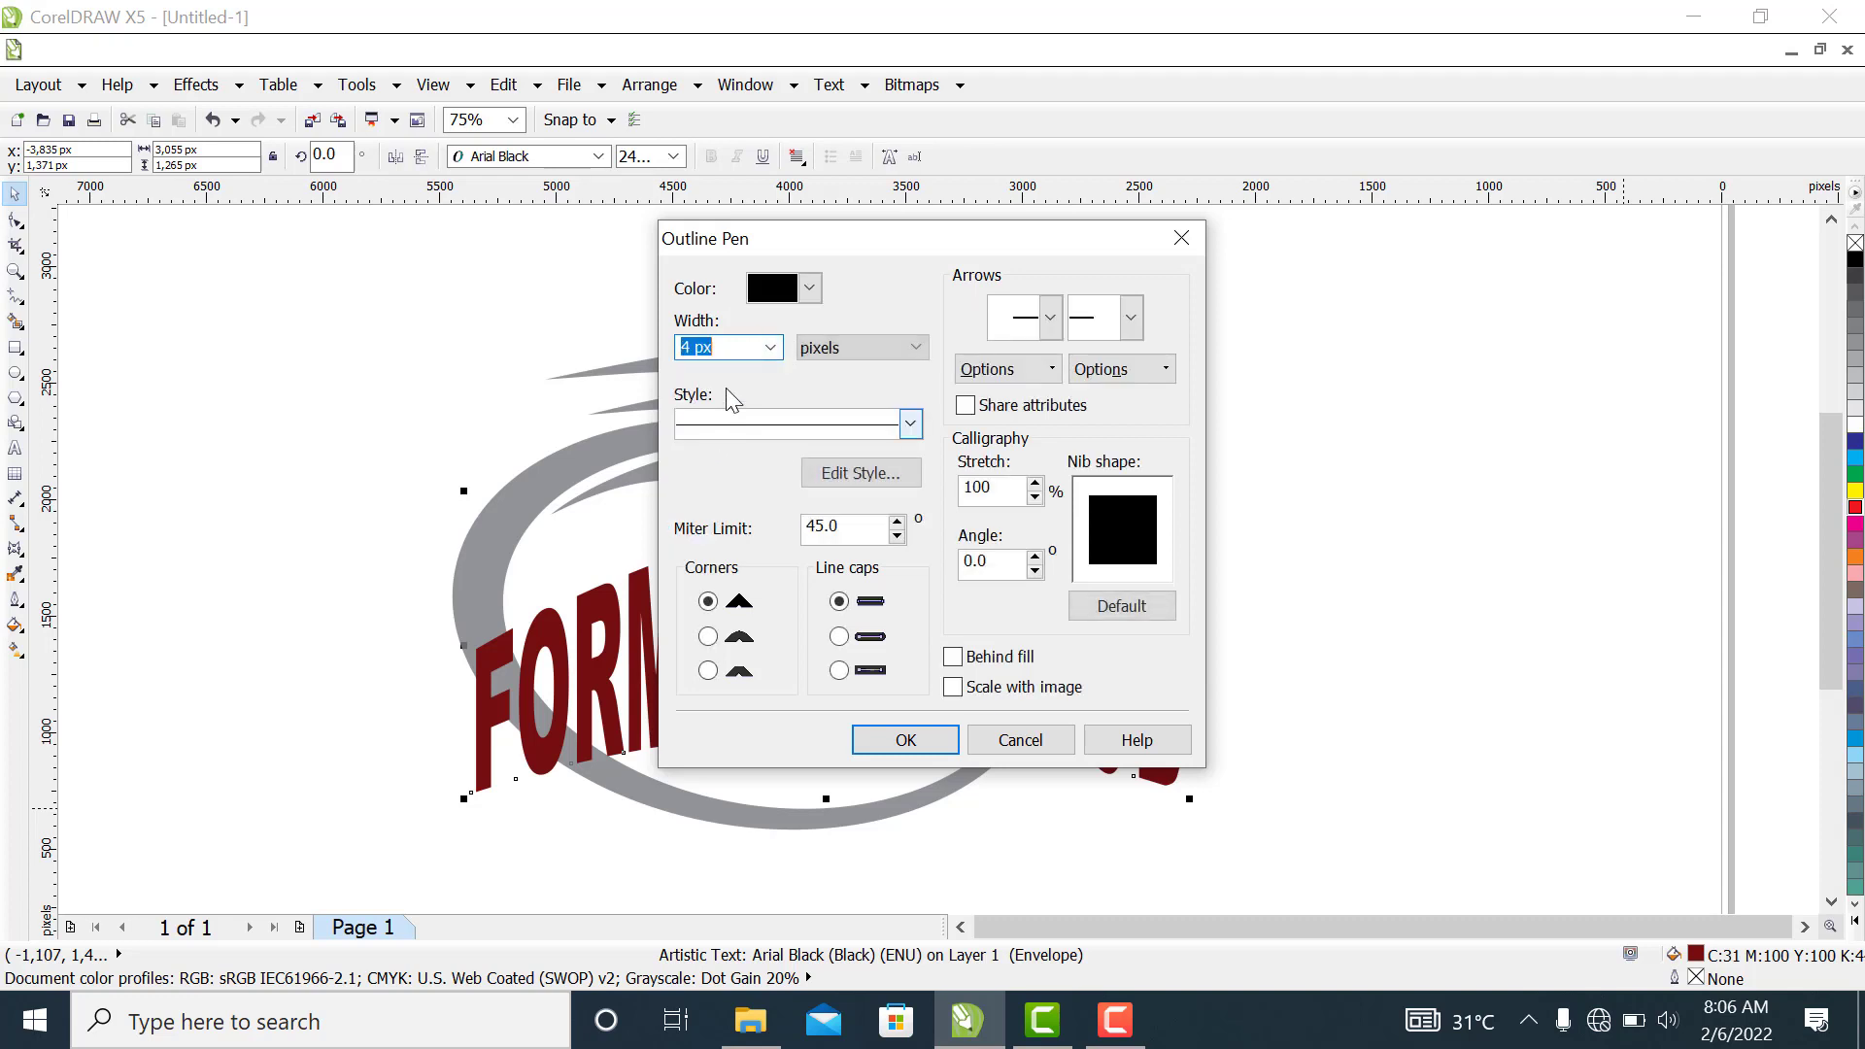
click(809, 290)
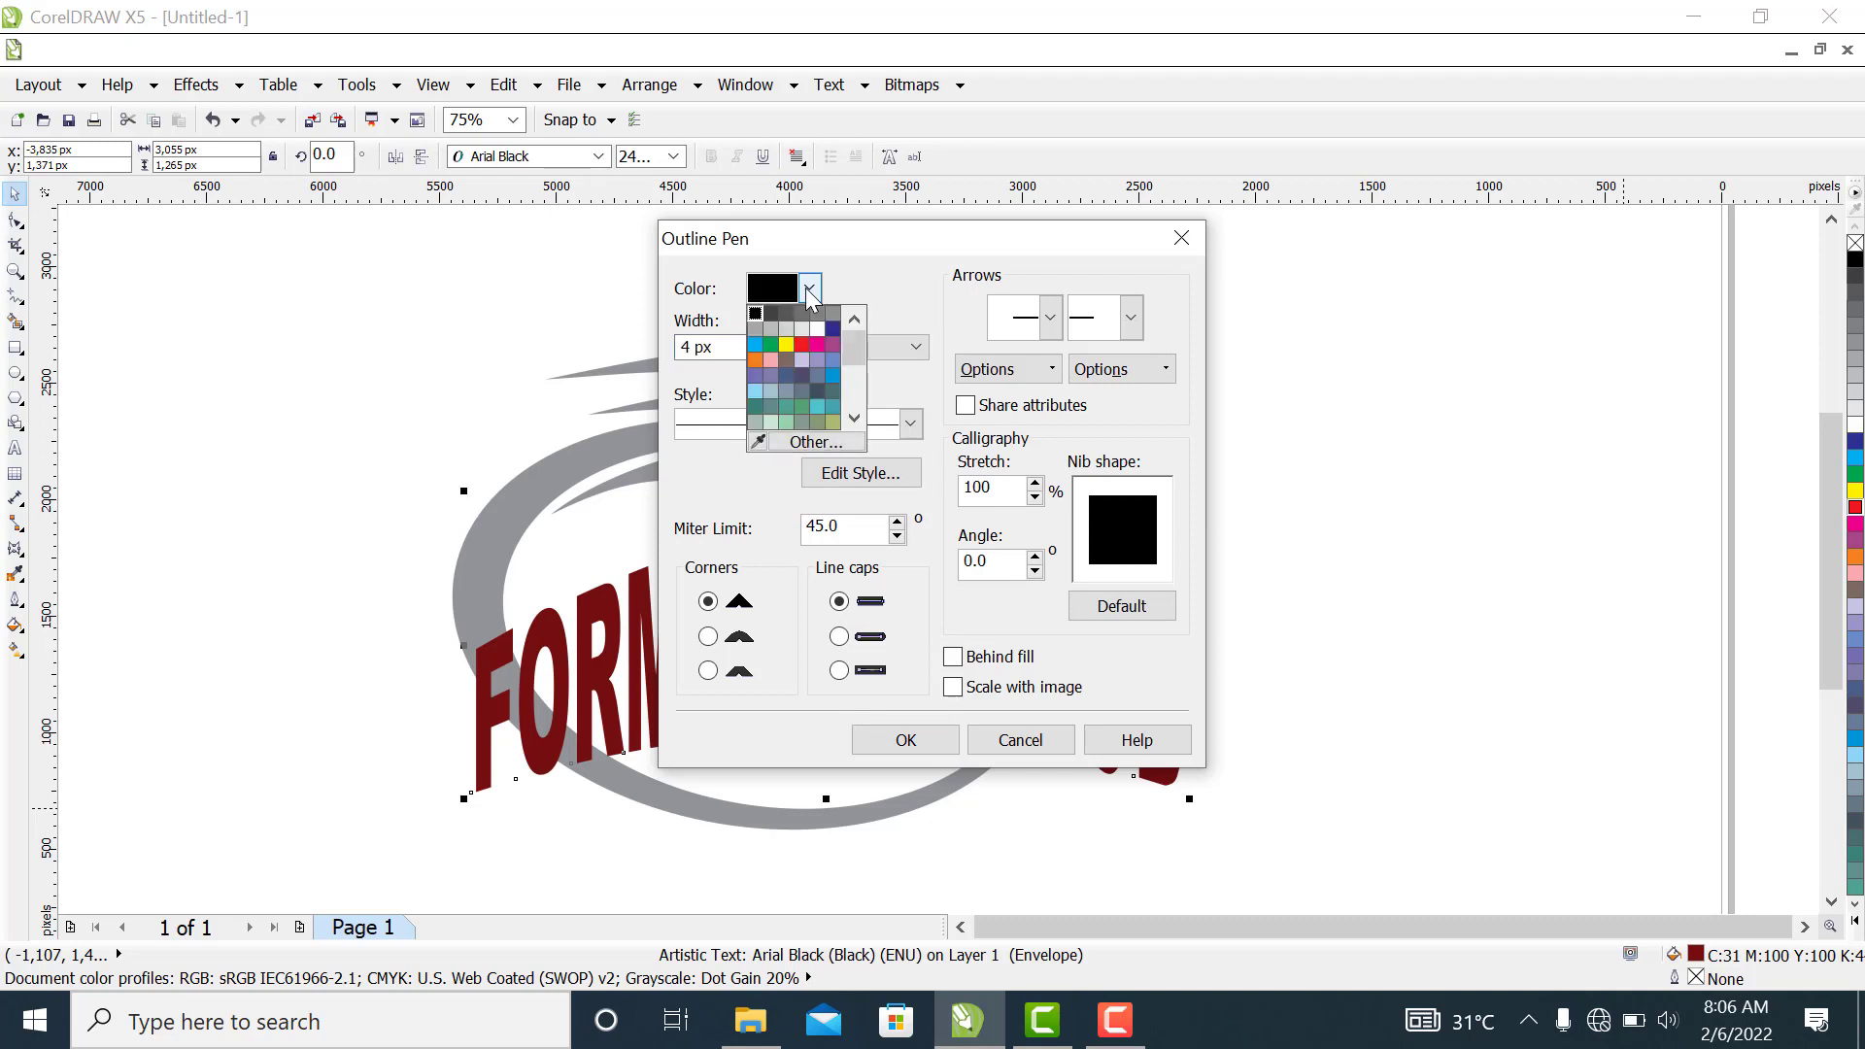
click(801, 344)
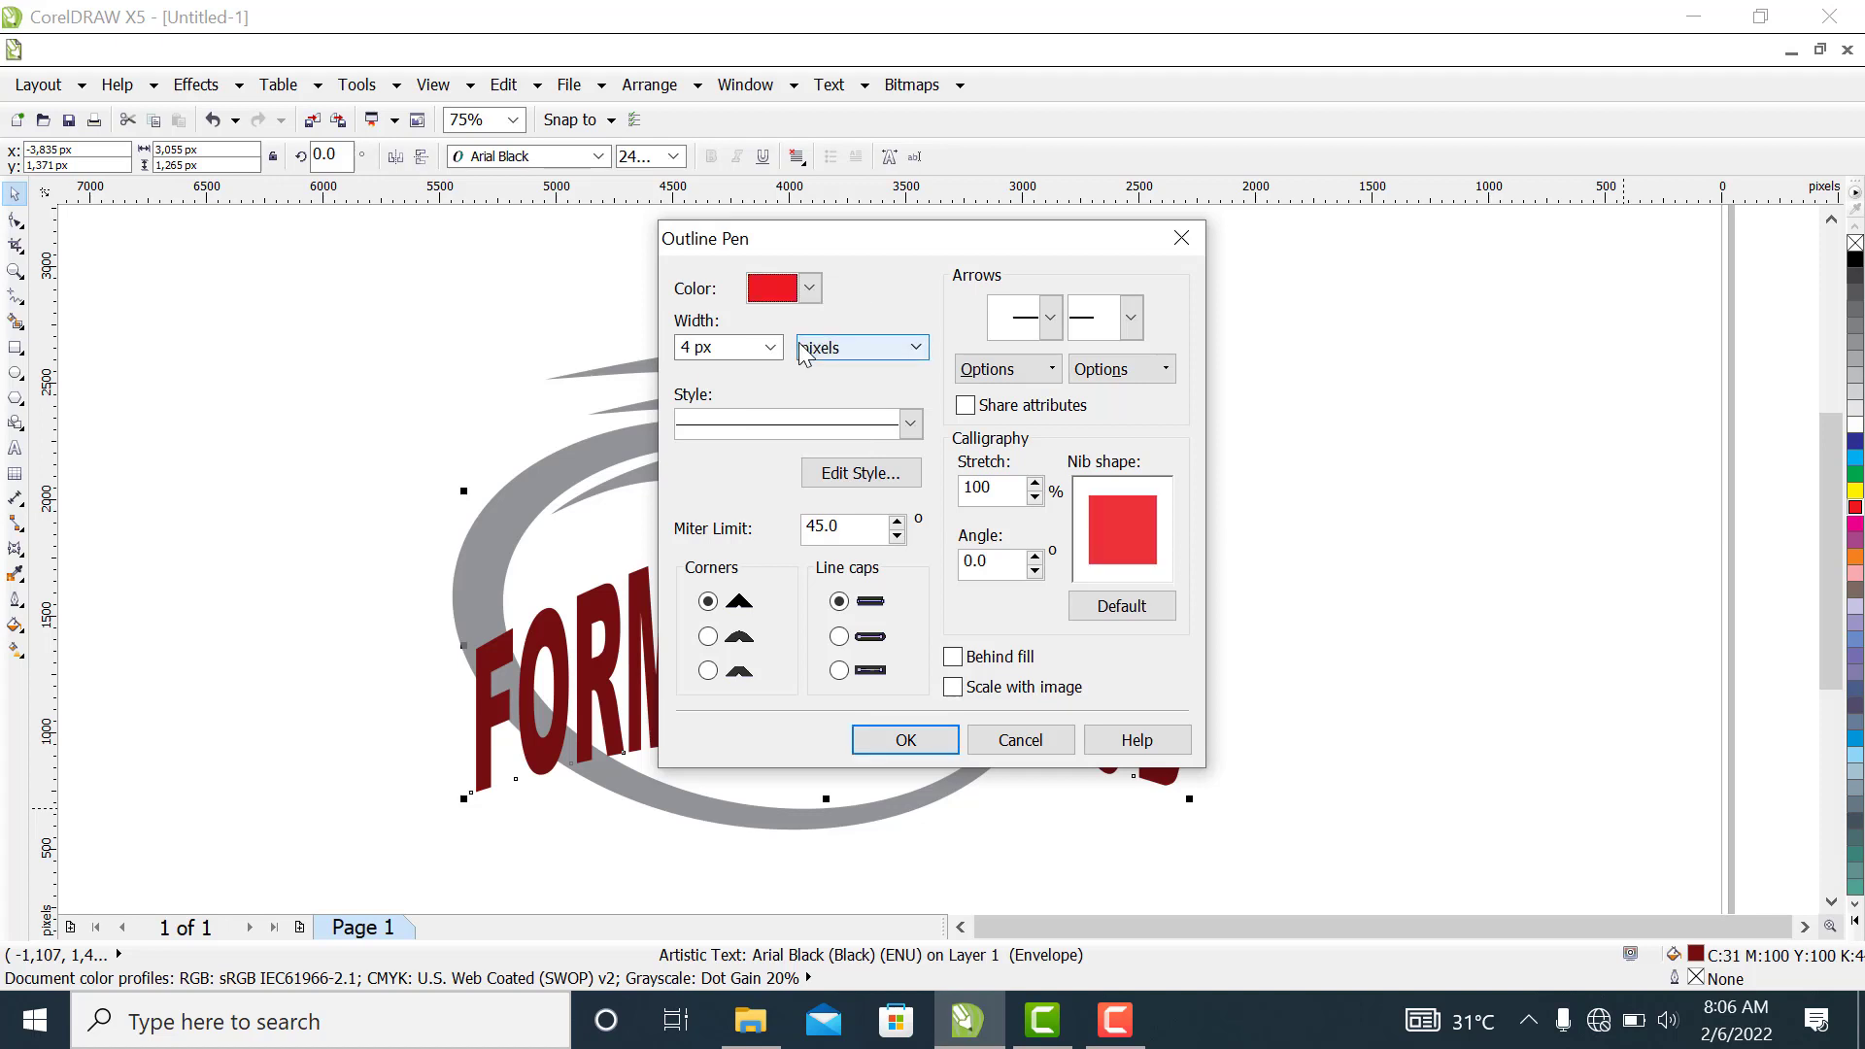
click(810, 288)
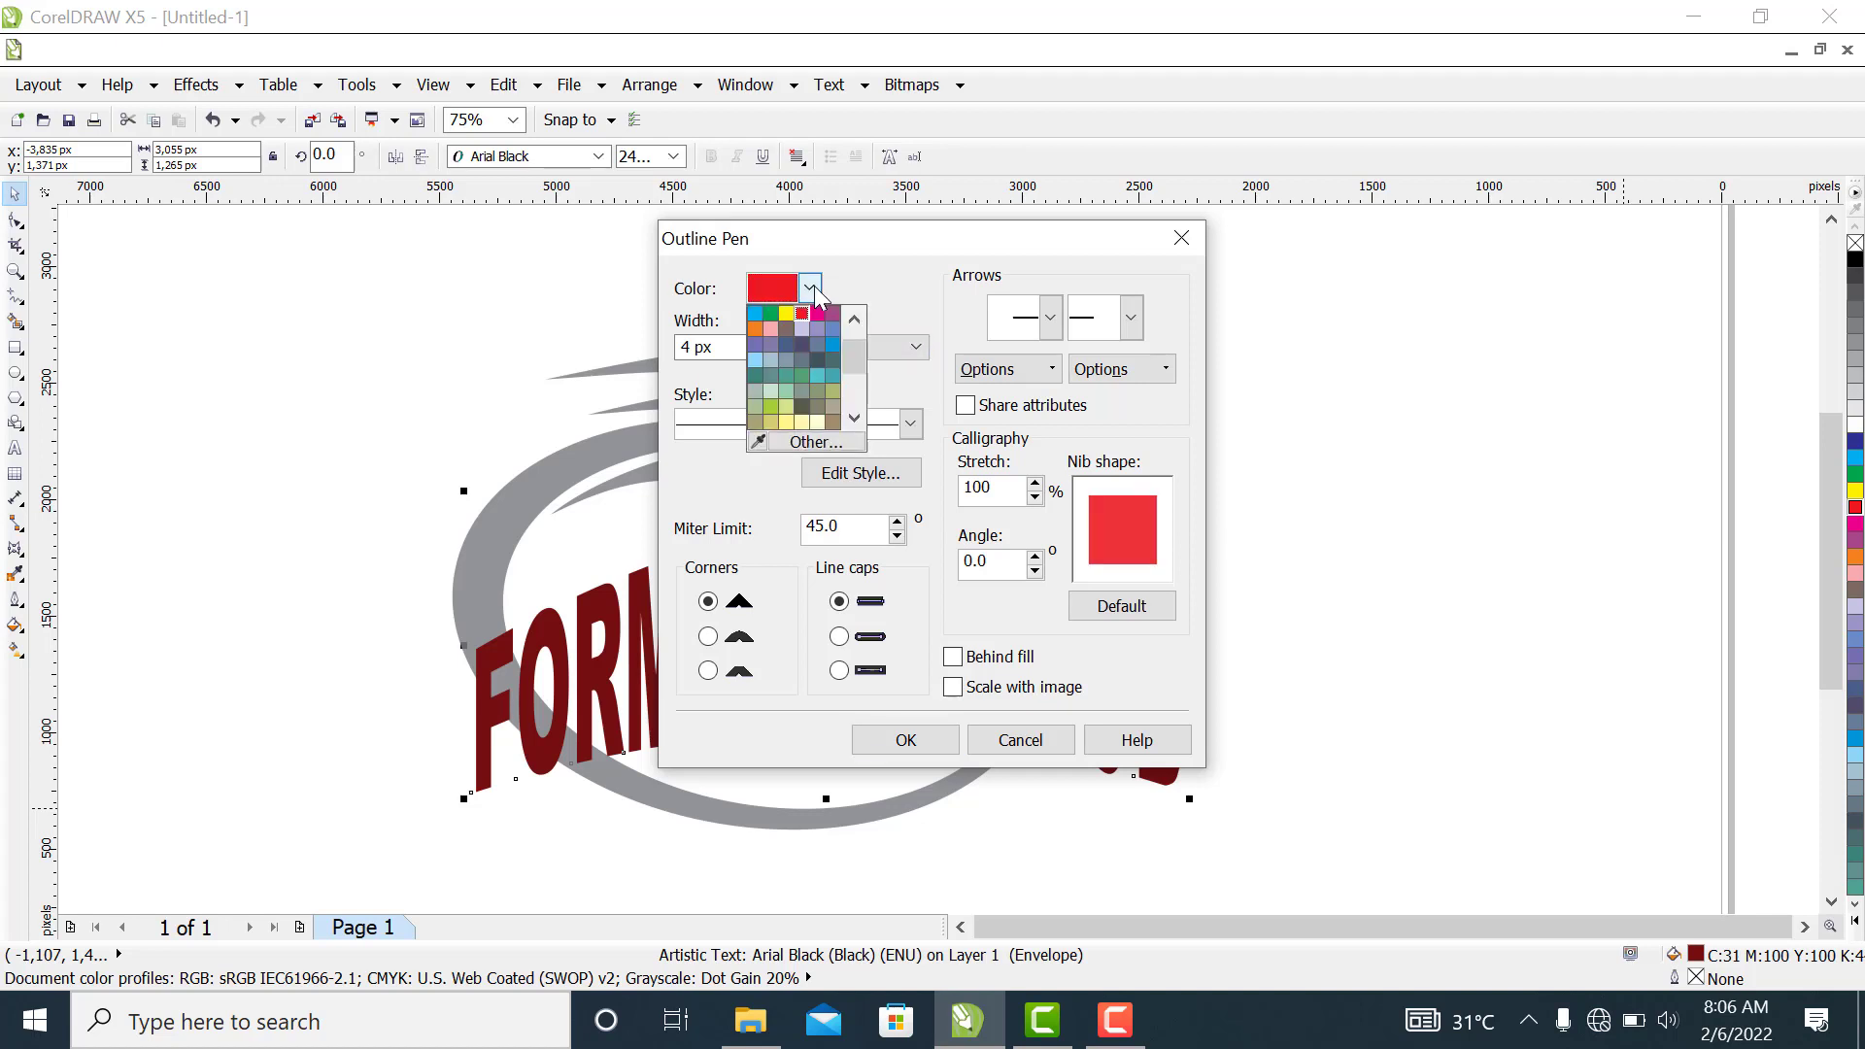
click(755, 330)
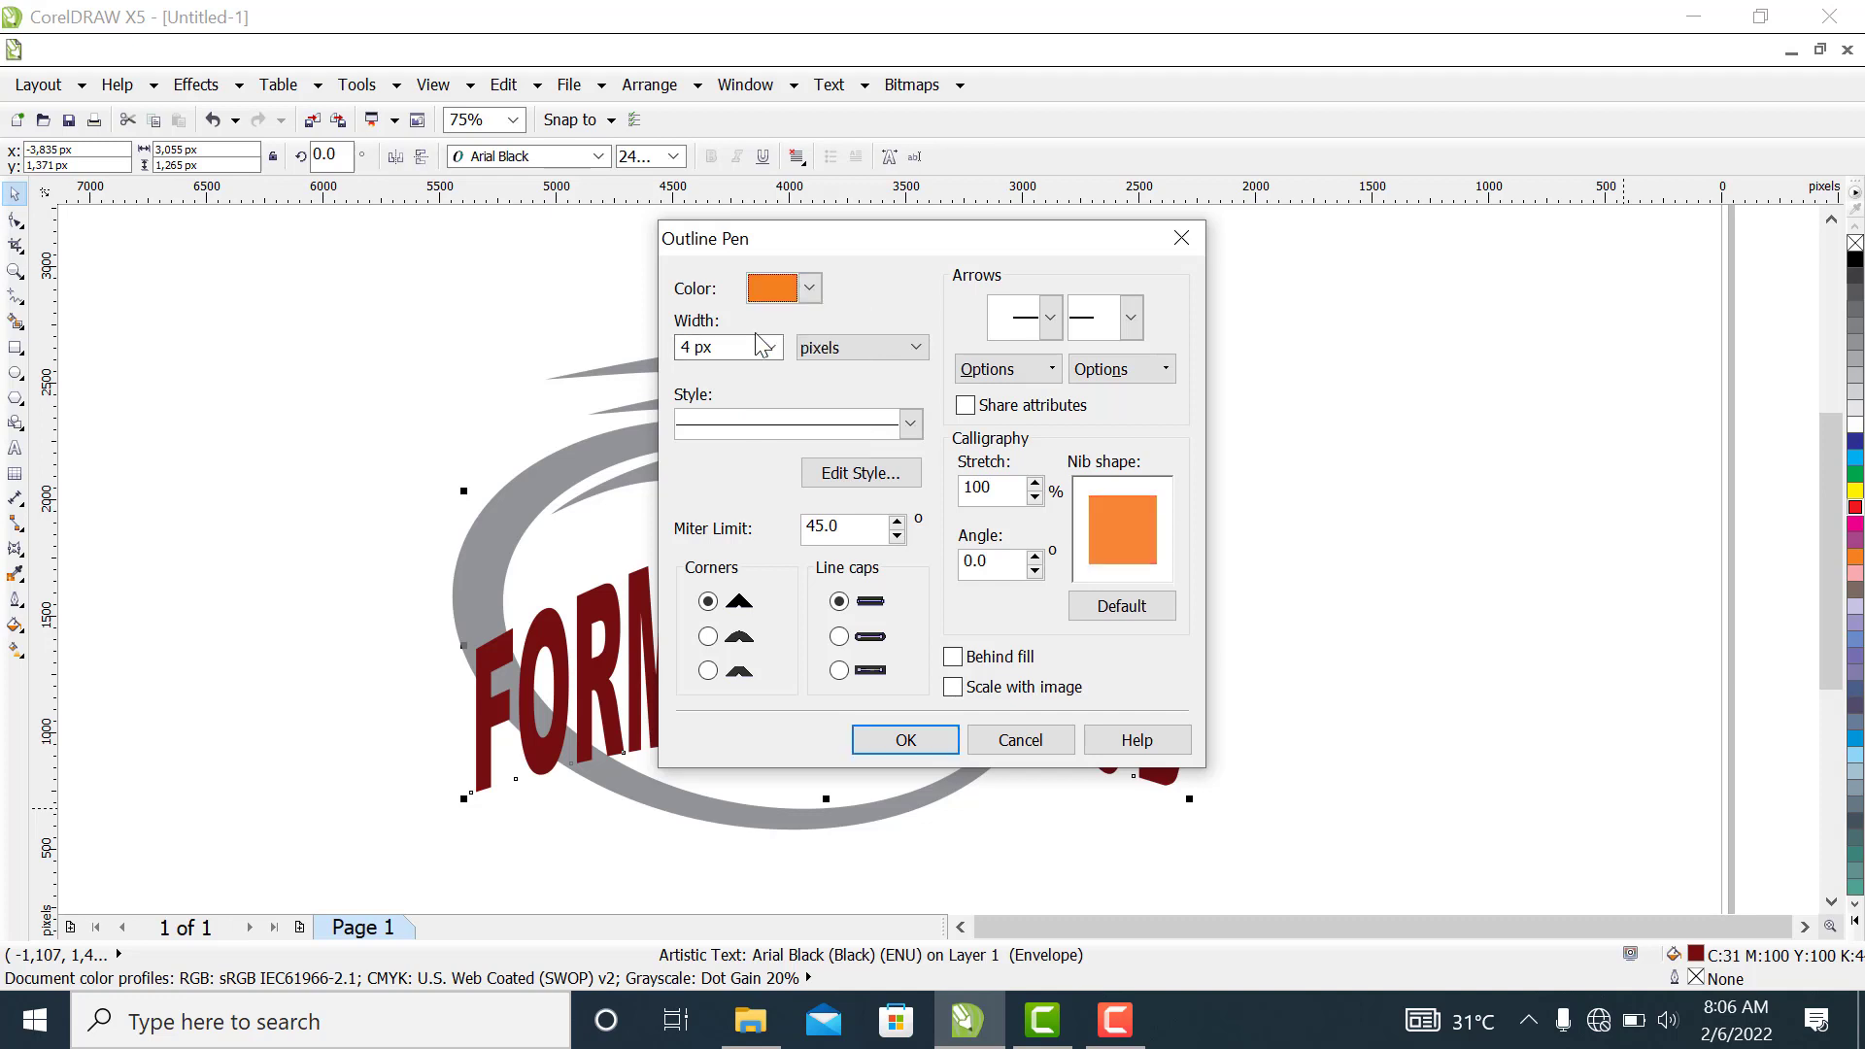
click(888, 739)
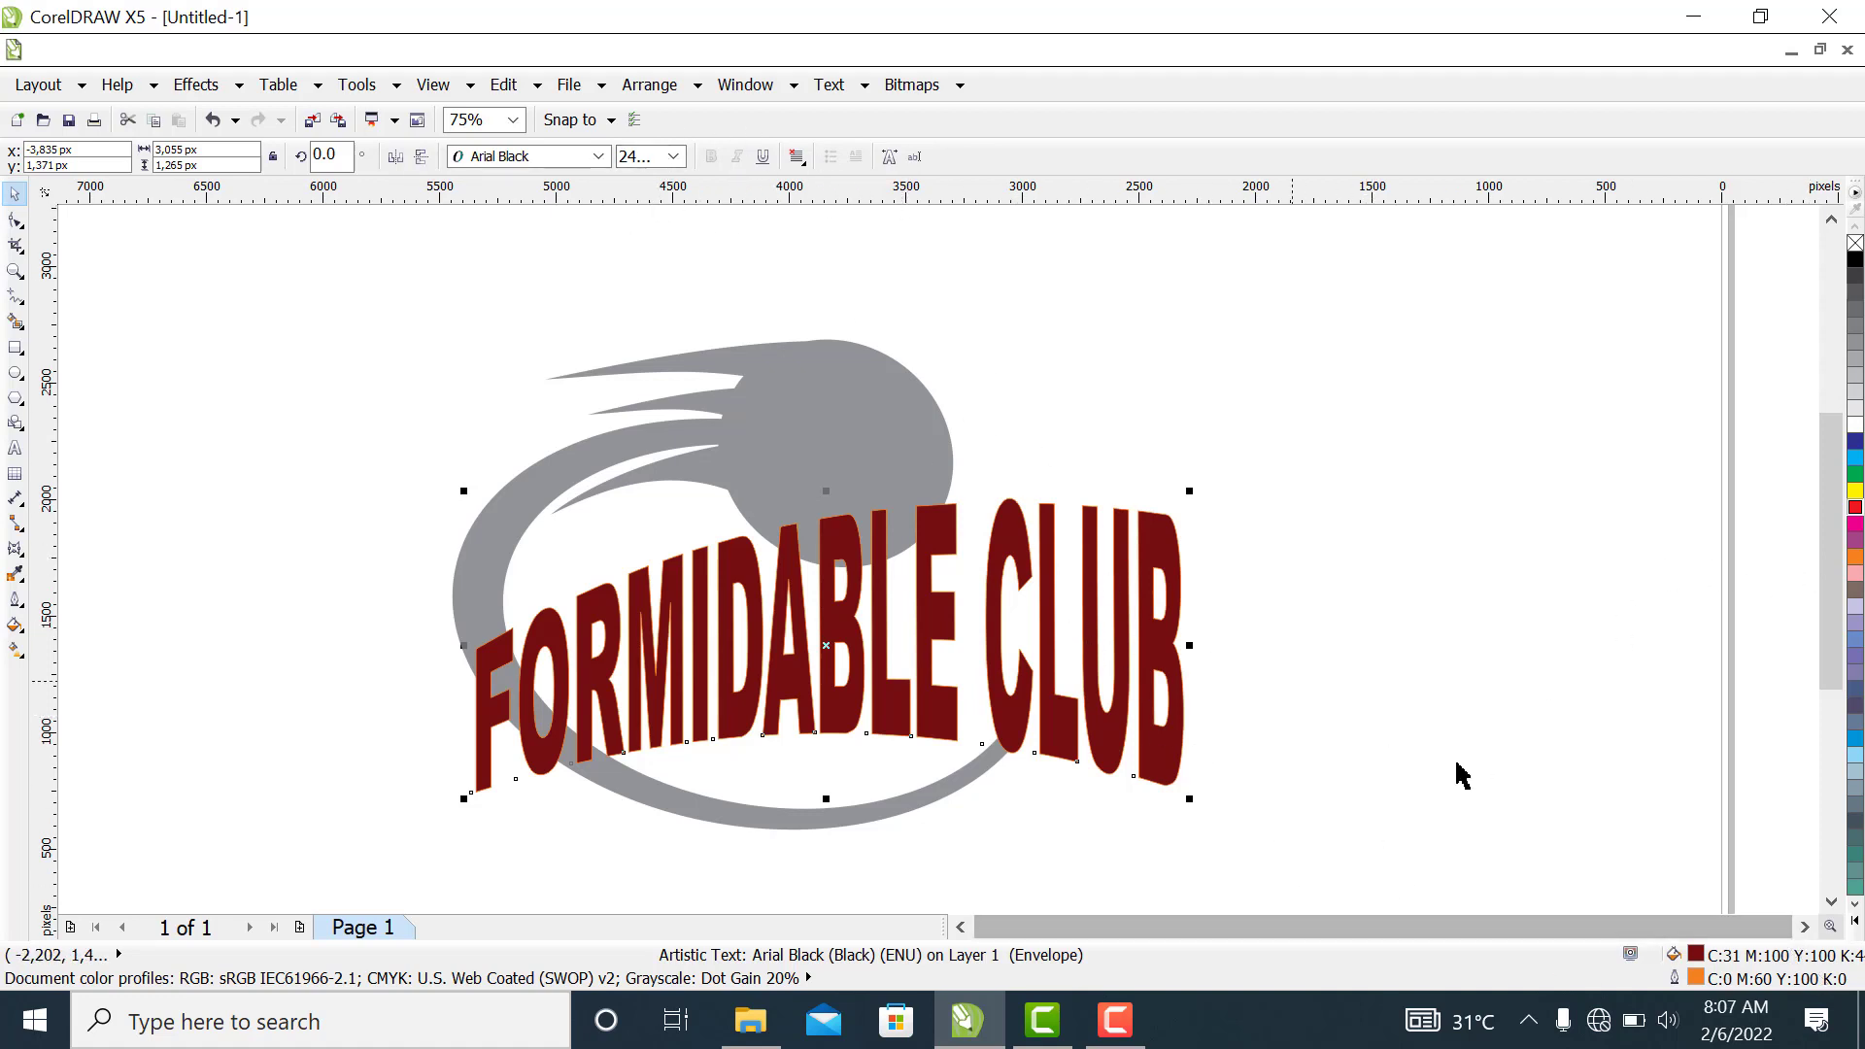
Increase the text's orange outline width to 8 px
double_click(1696, 979)
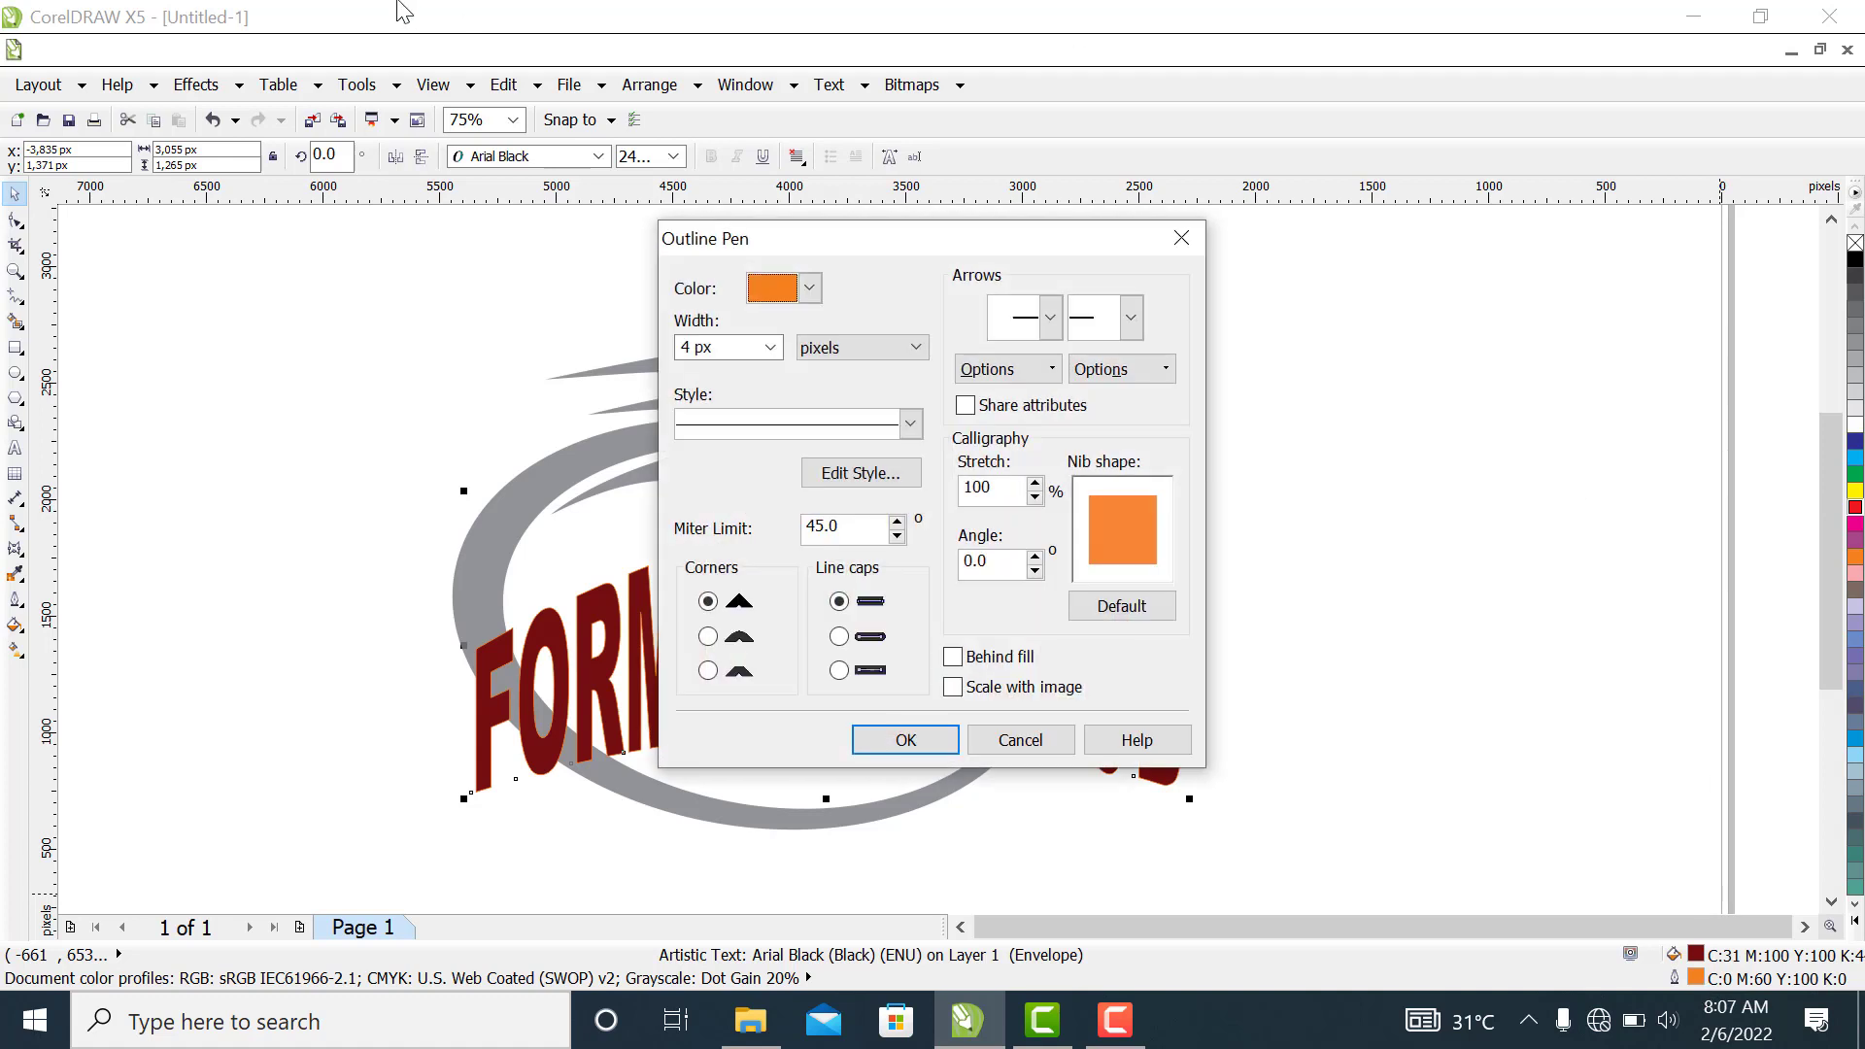
click(769, 346)
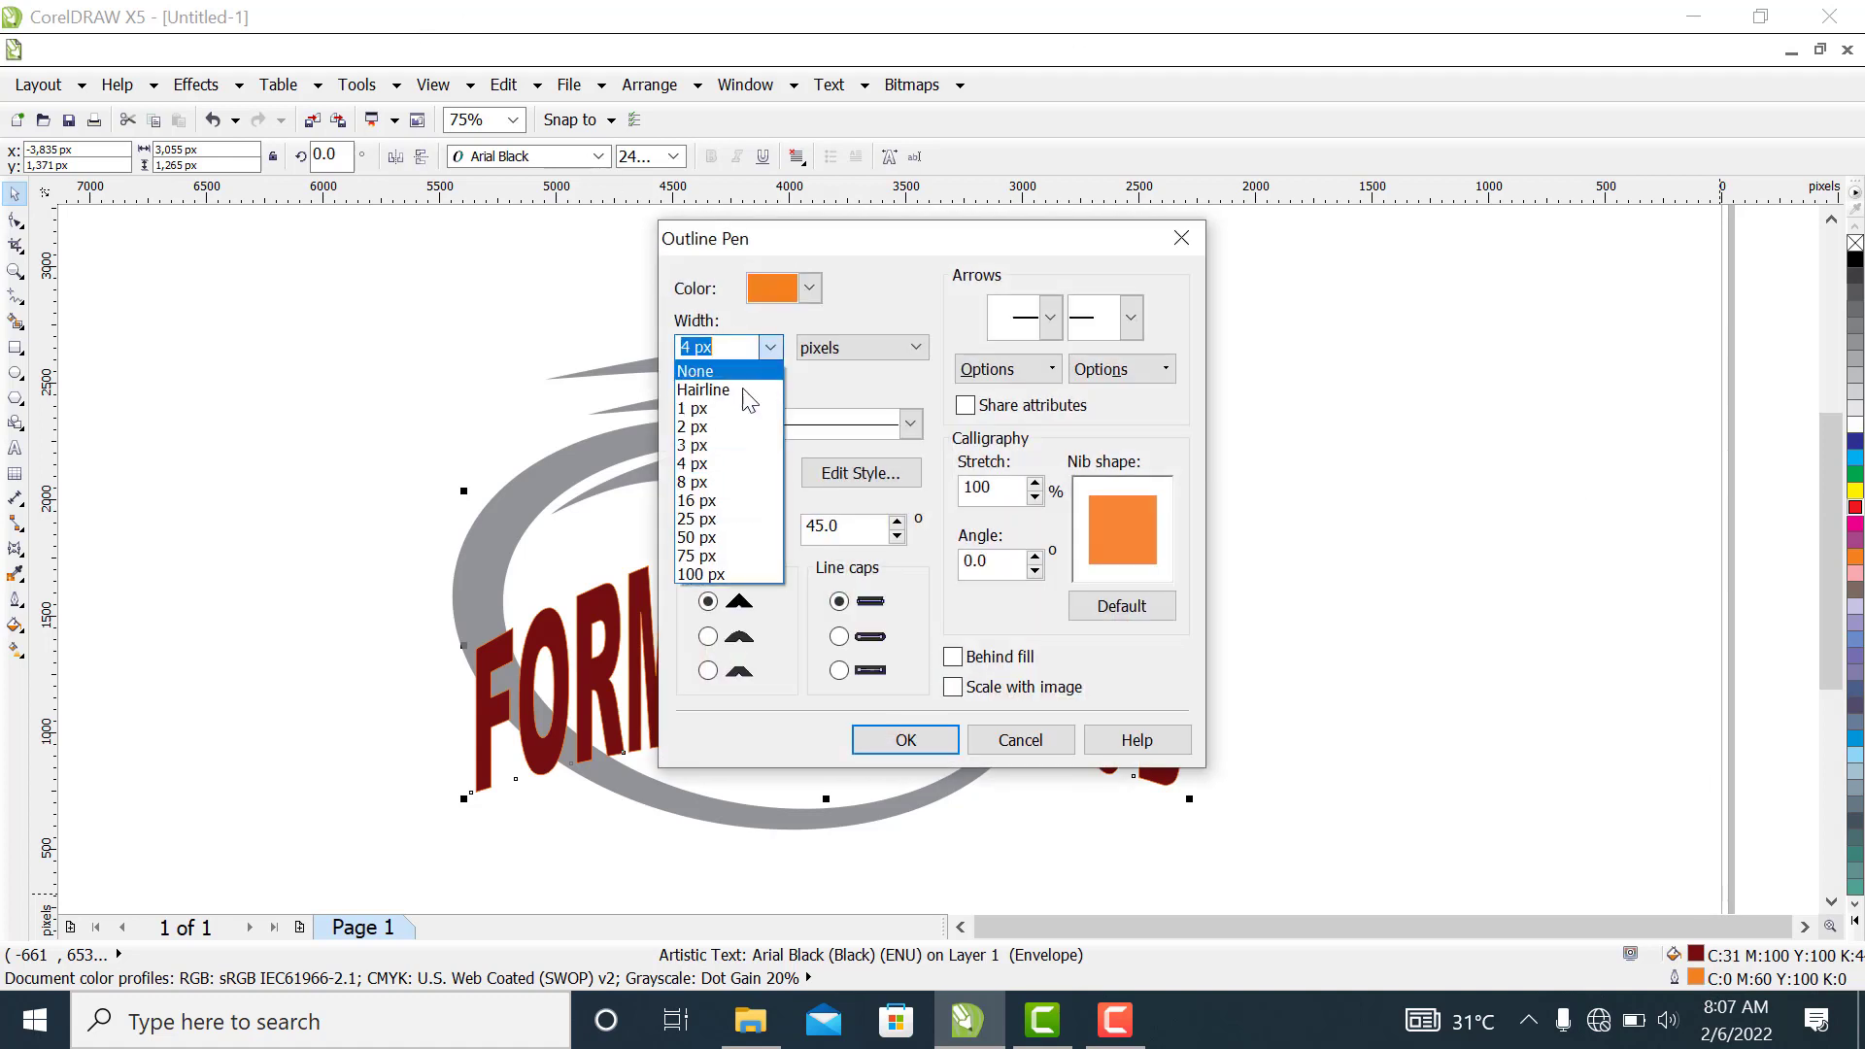
click(691, 481)
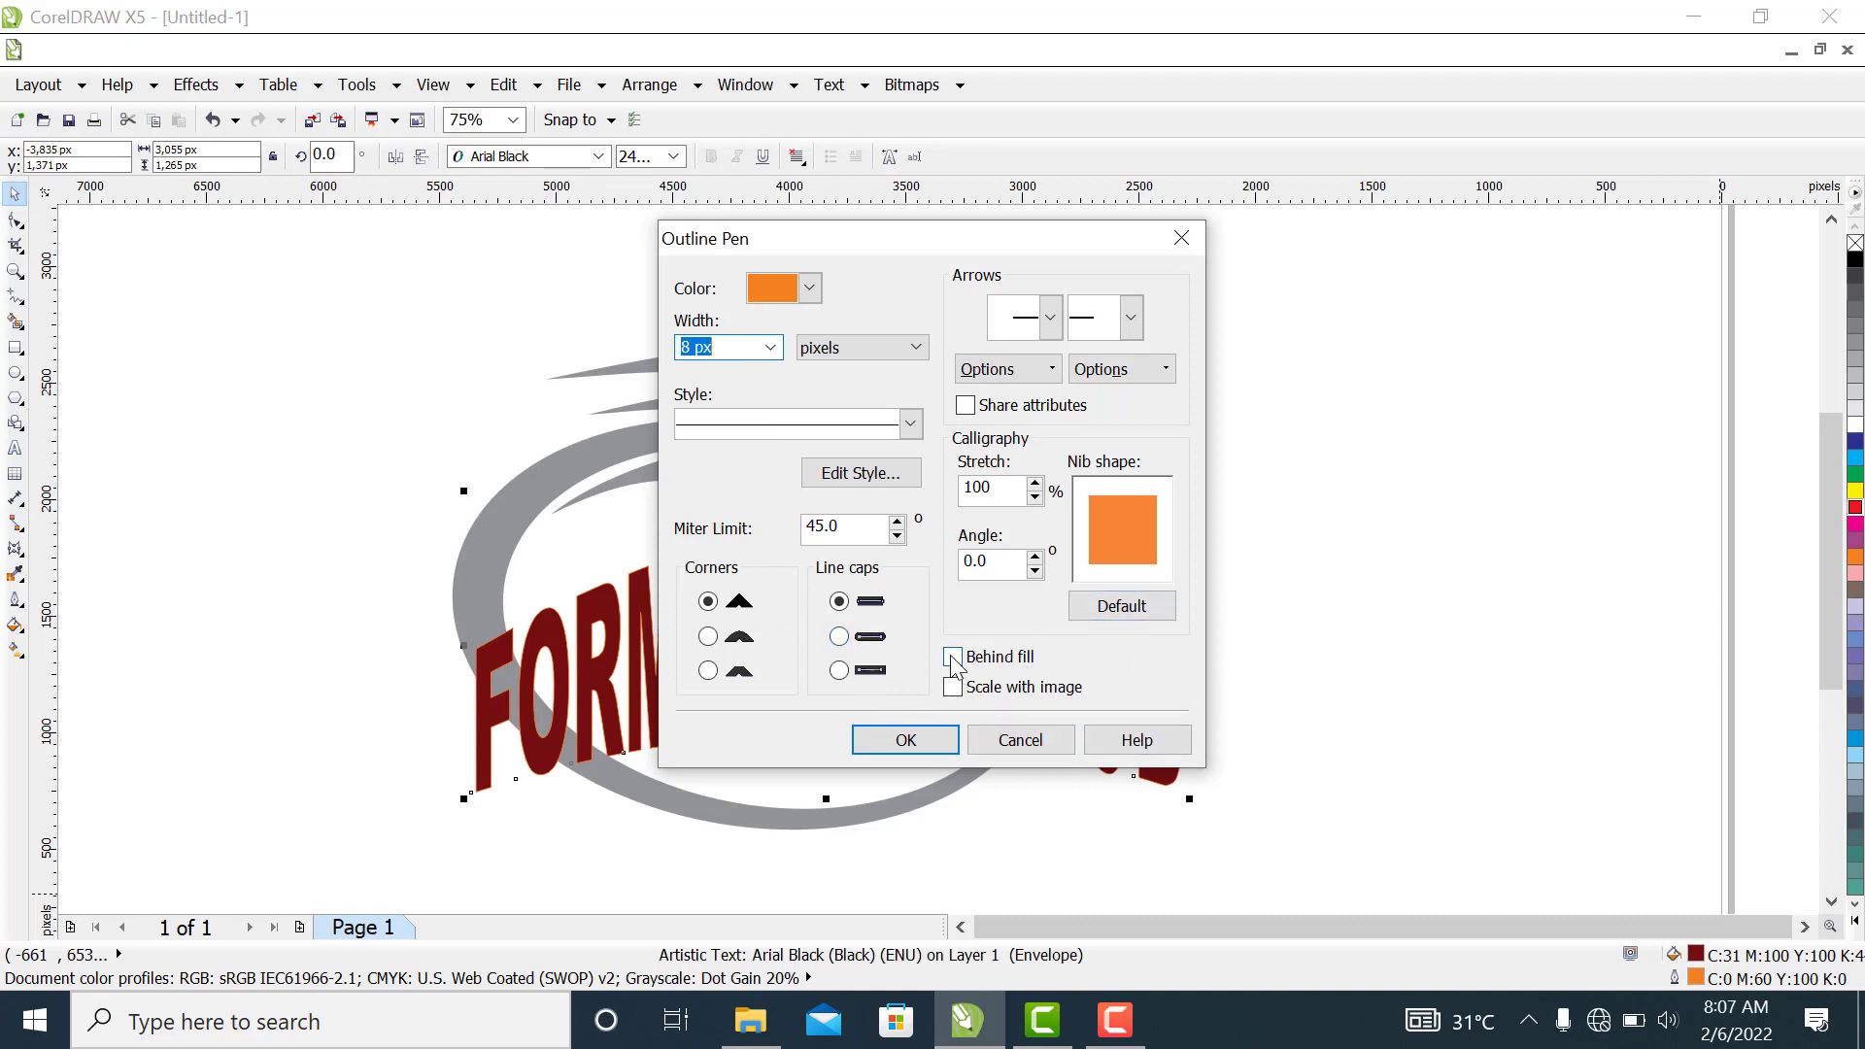
click(907, 743)
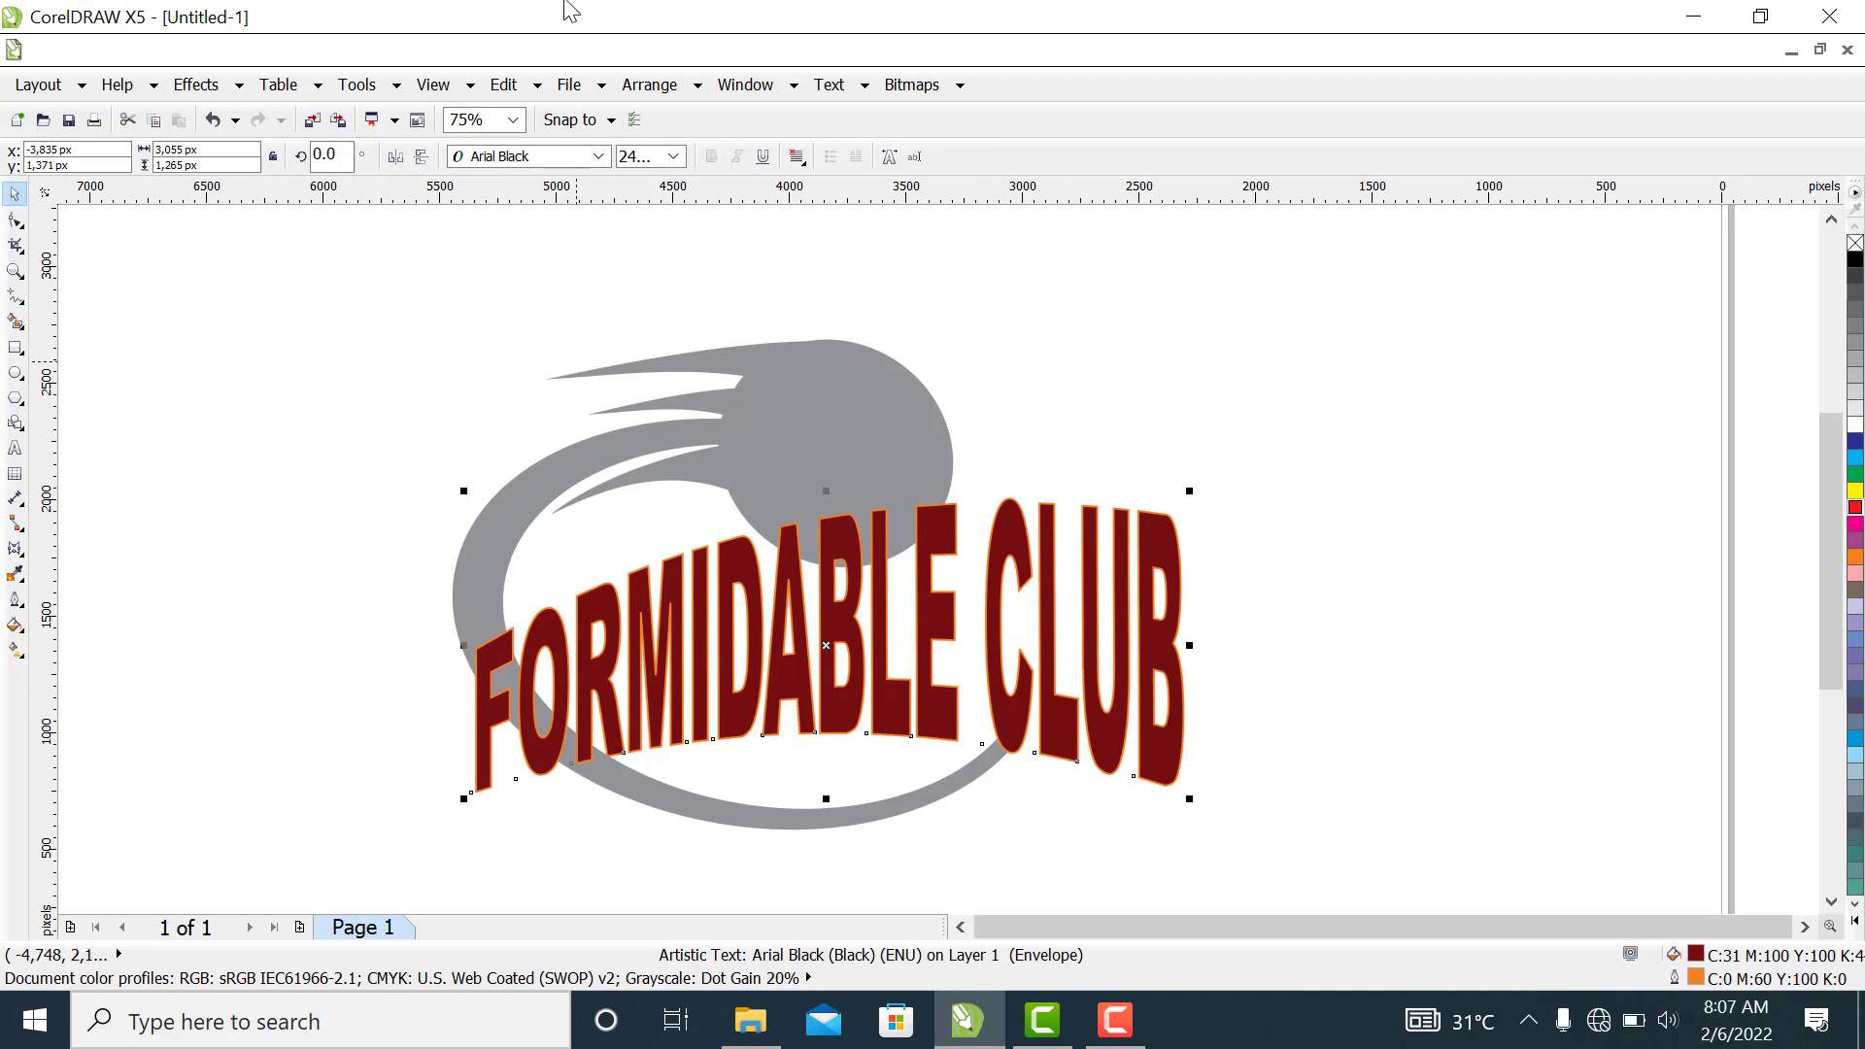
Extrude the FORMIDABLE CLUB text, pulling its vanishing point in to about 111 px horizontally and -85 px vertically
click(26, 560)
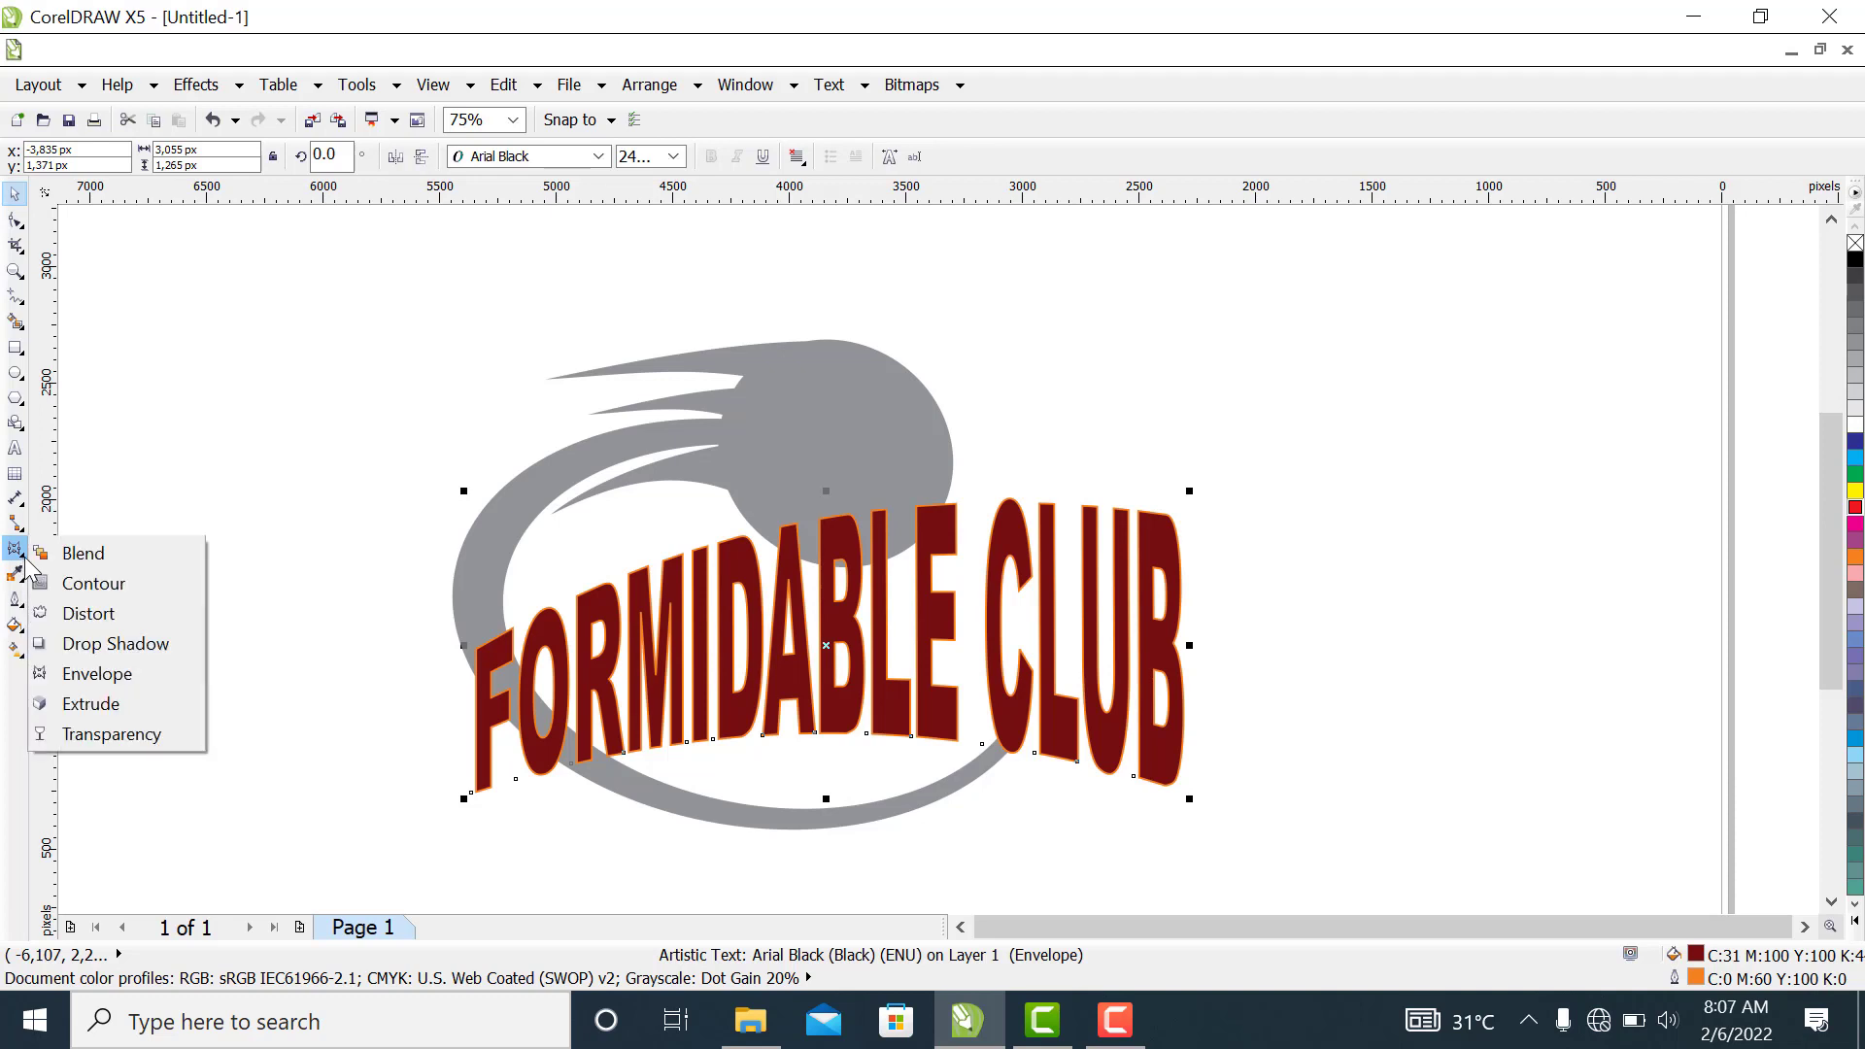
click(88, 704)
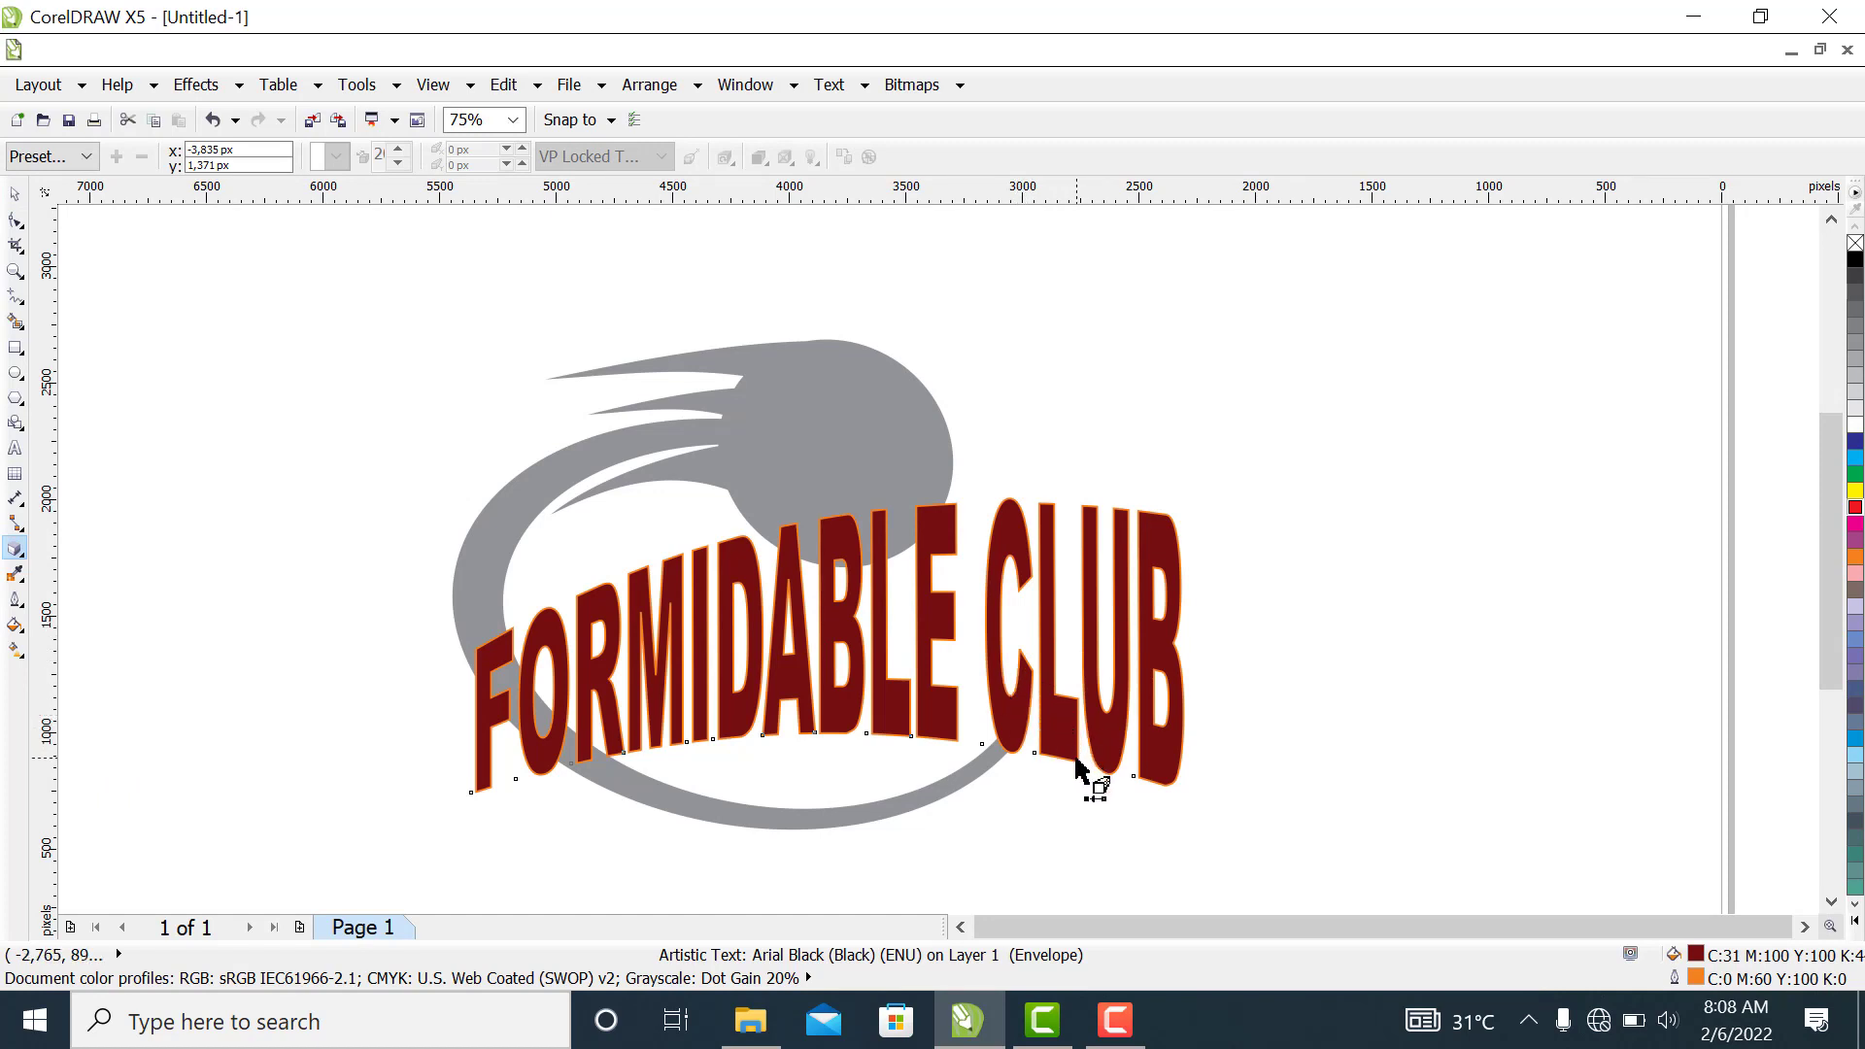
drag(1076, 767, 924, 704)
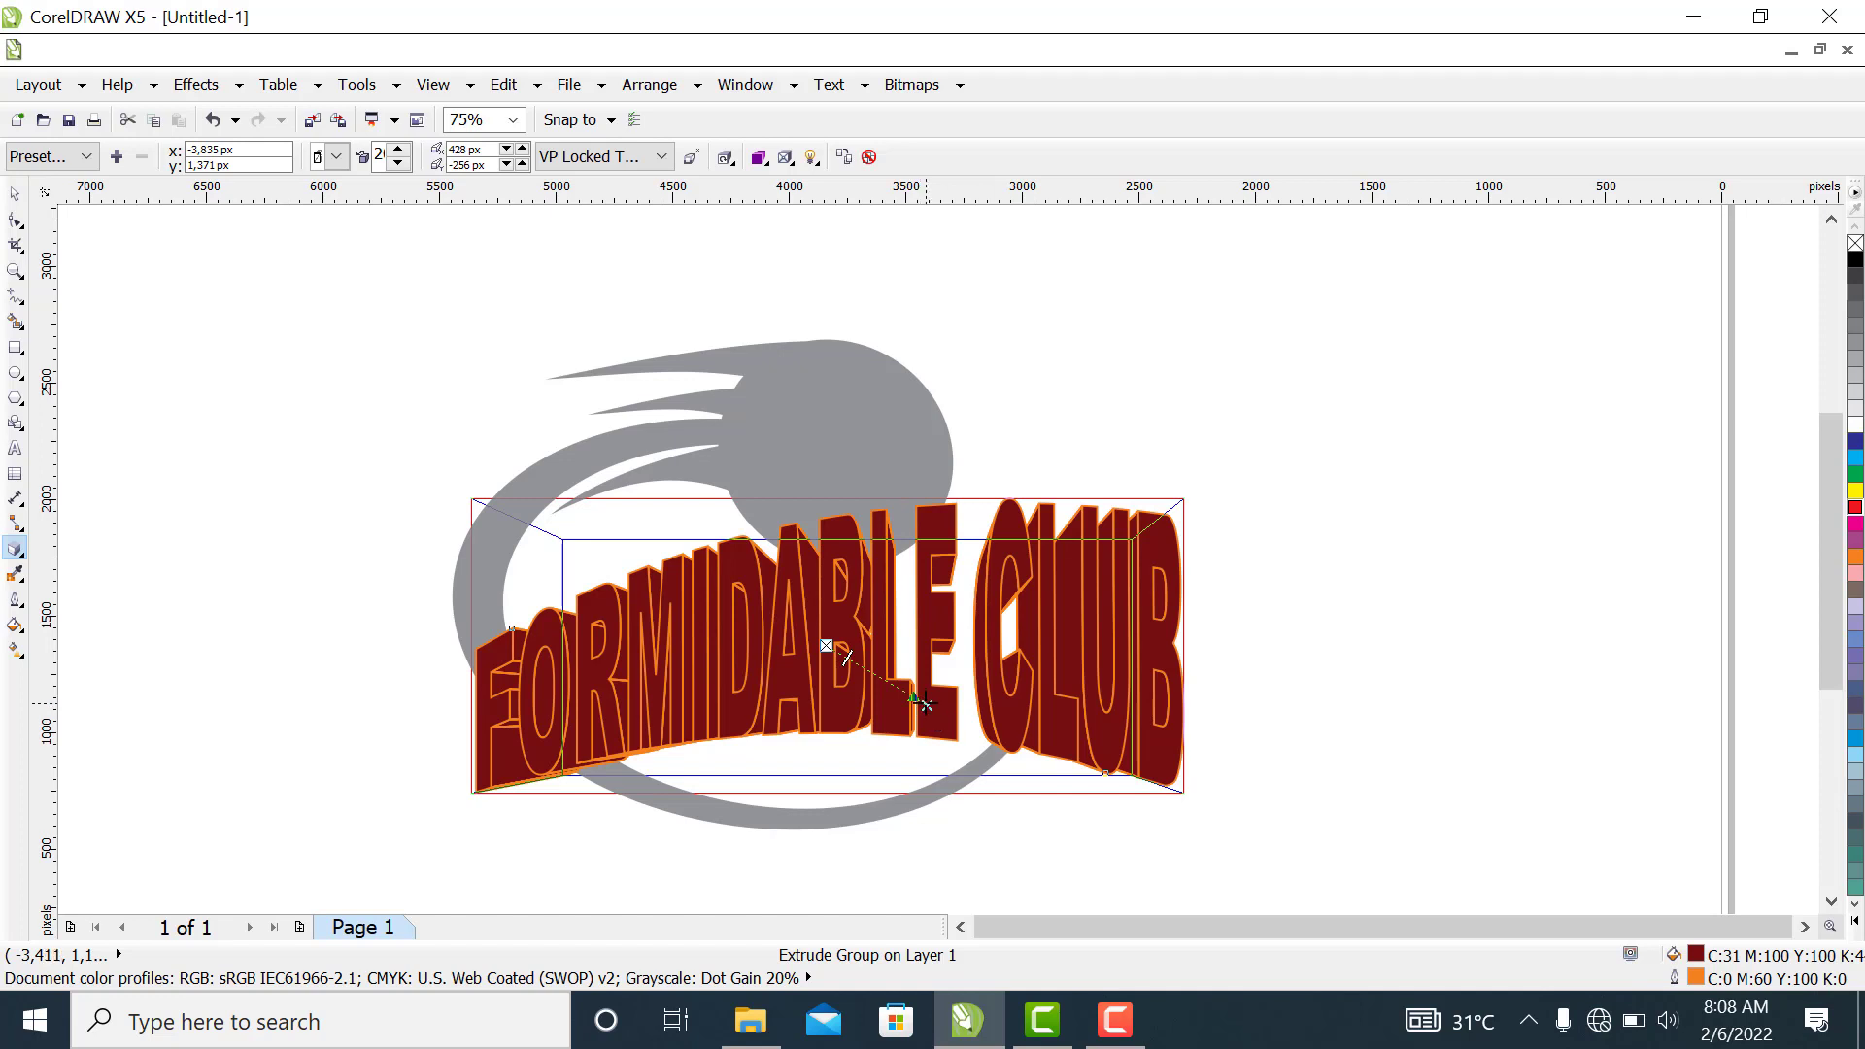
drag(926, 706, 850, 665)
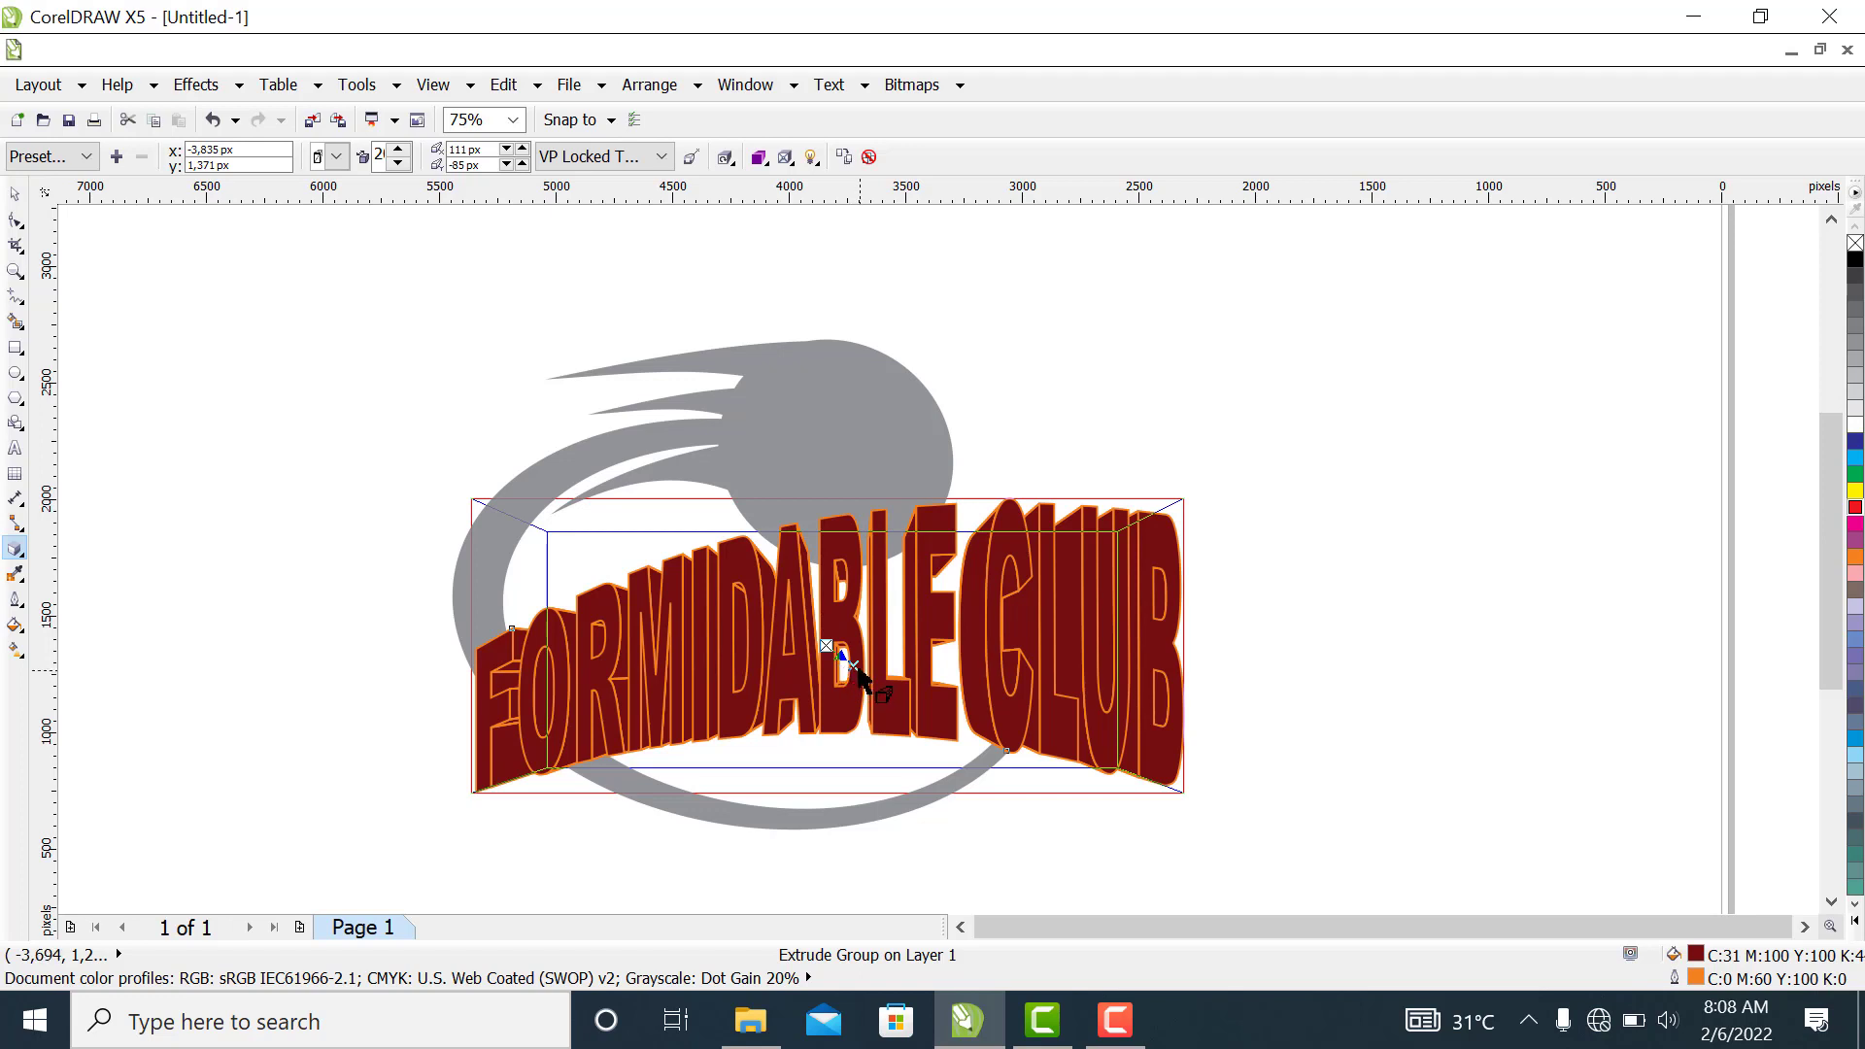
click(858, 673)
Switch the text extrusion to the back parallel type and shorten its offset to about 24 px horizontally and -43 px vertically
click(336, 156)
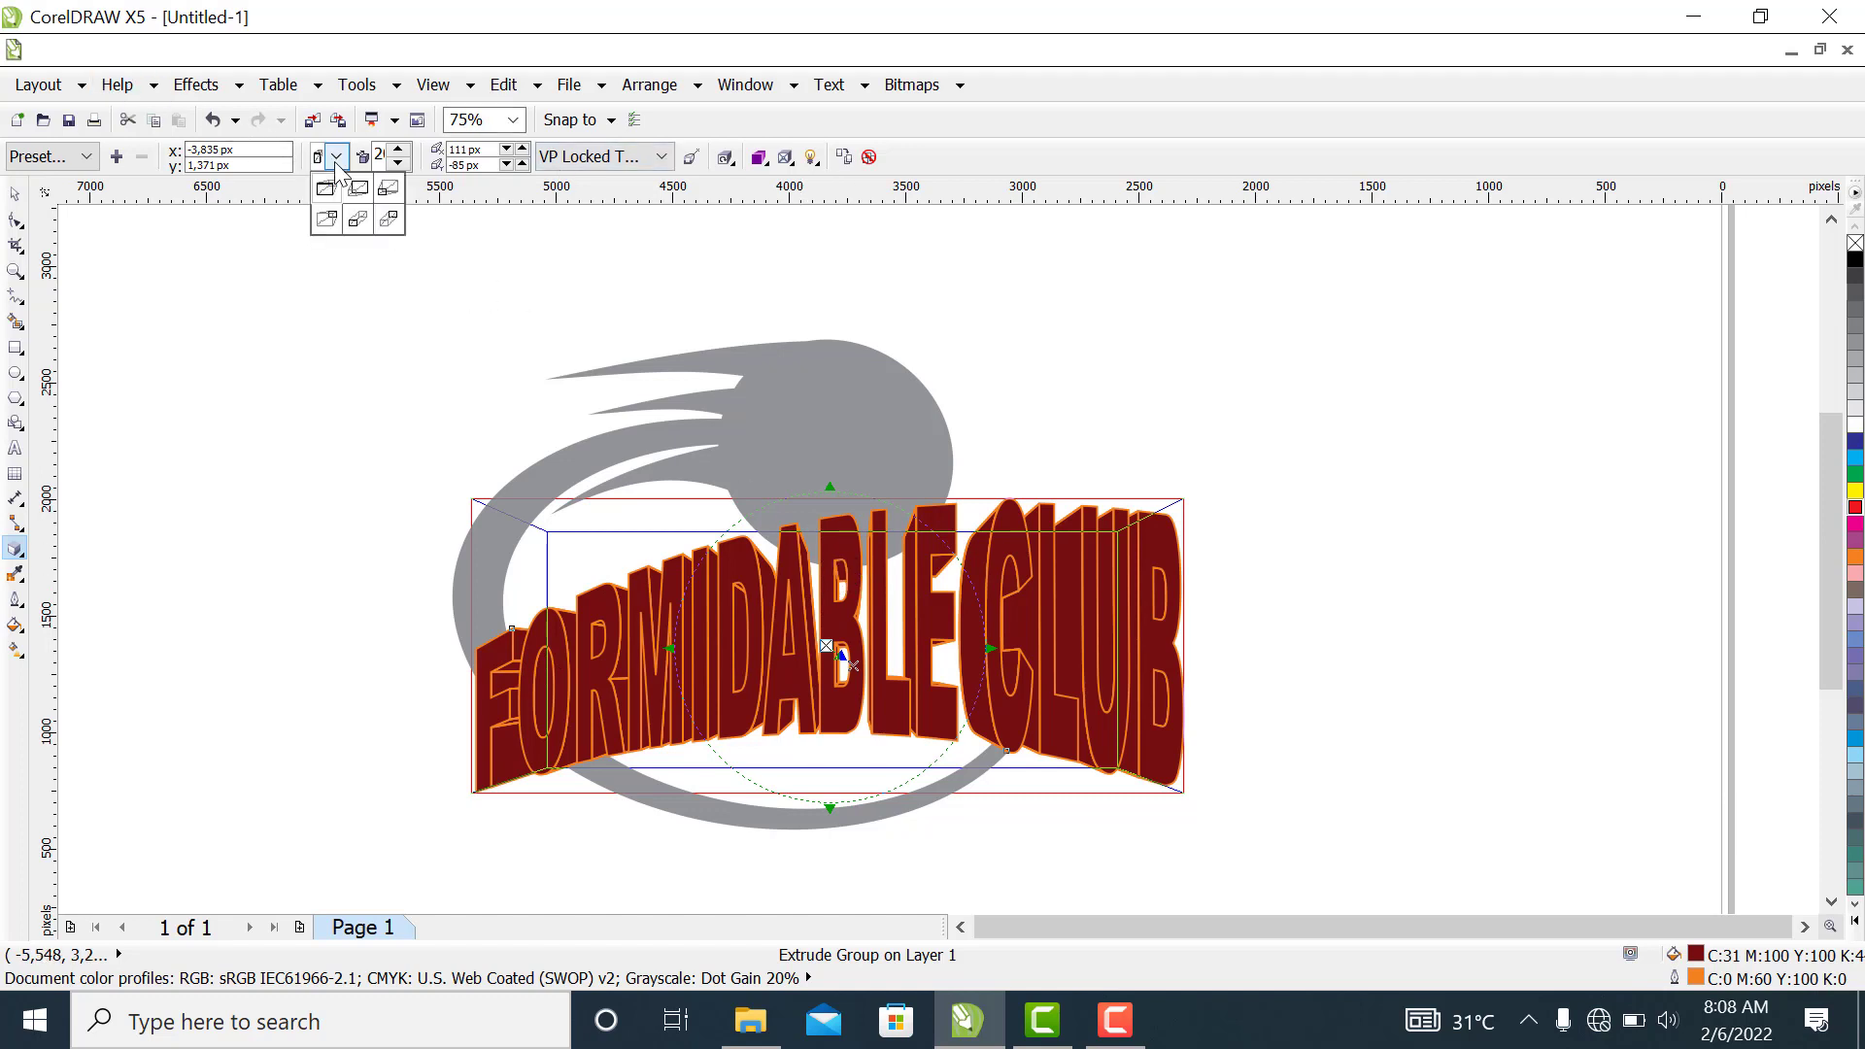
click(358, 220)
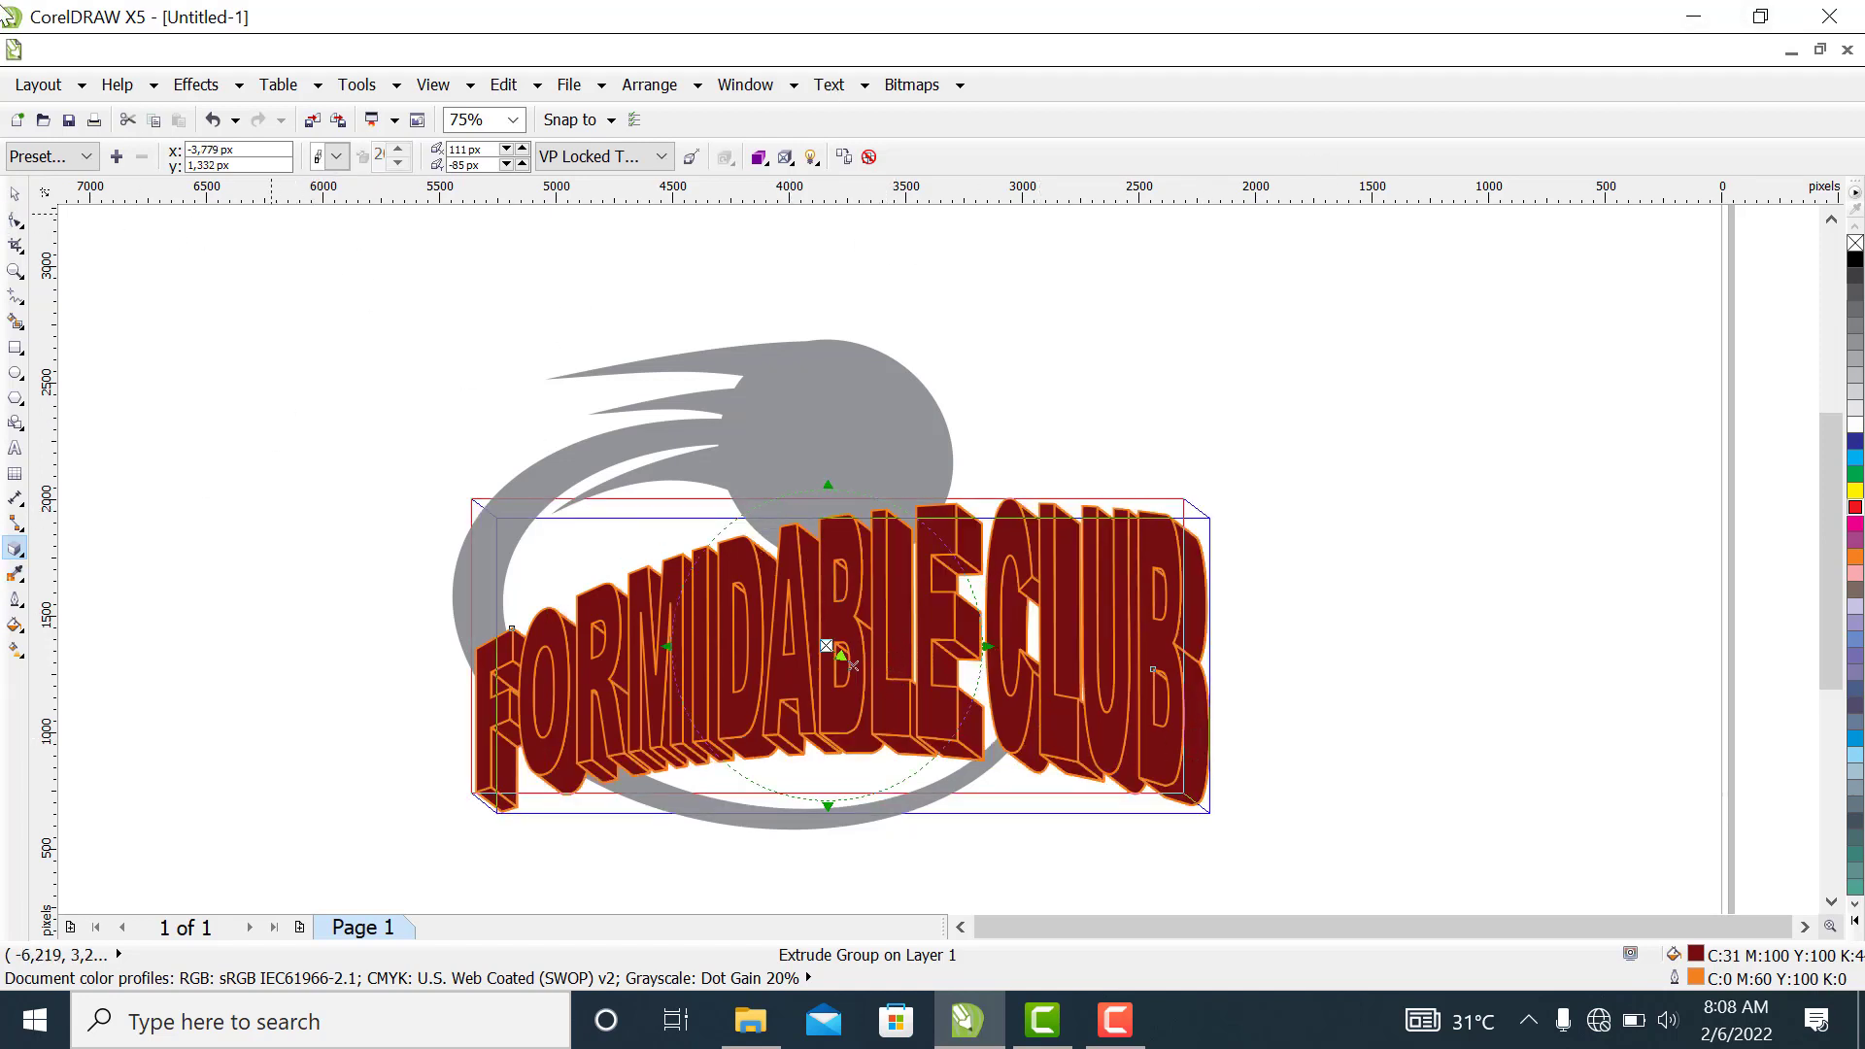
click(13, 195)
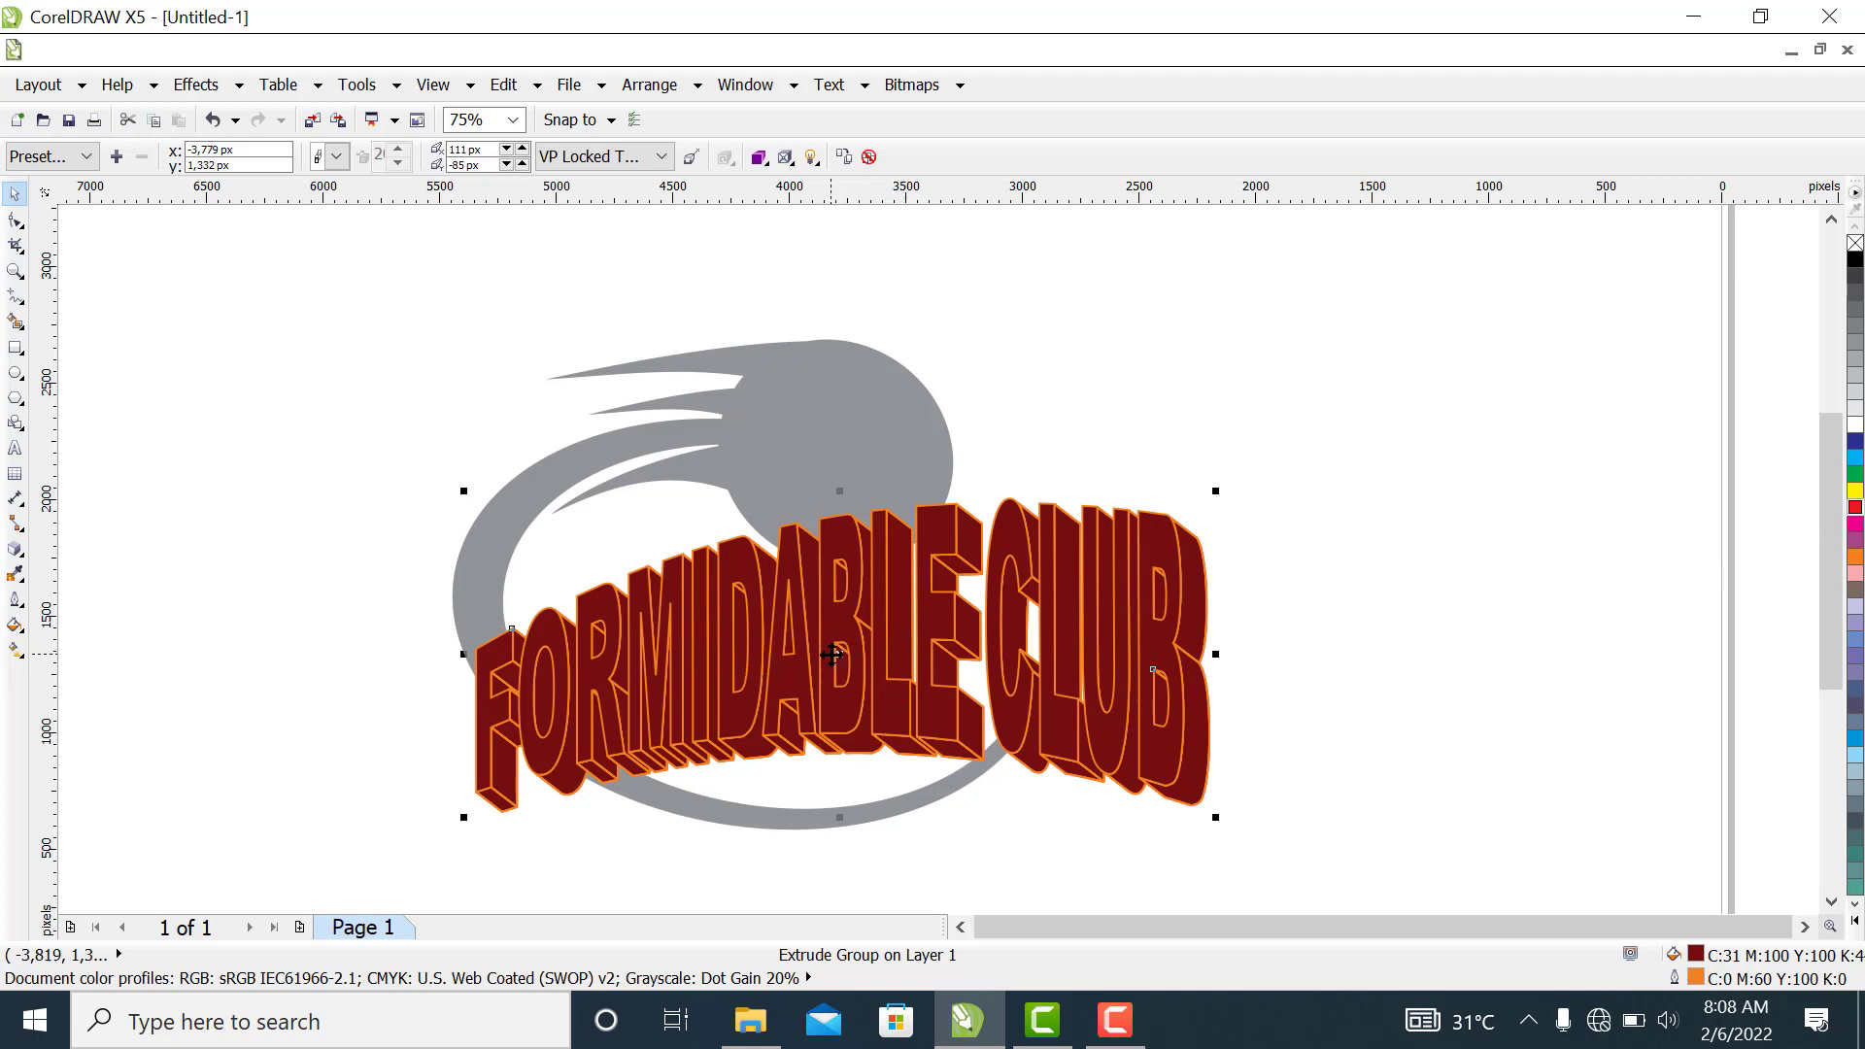
click(15, 550)
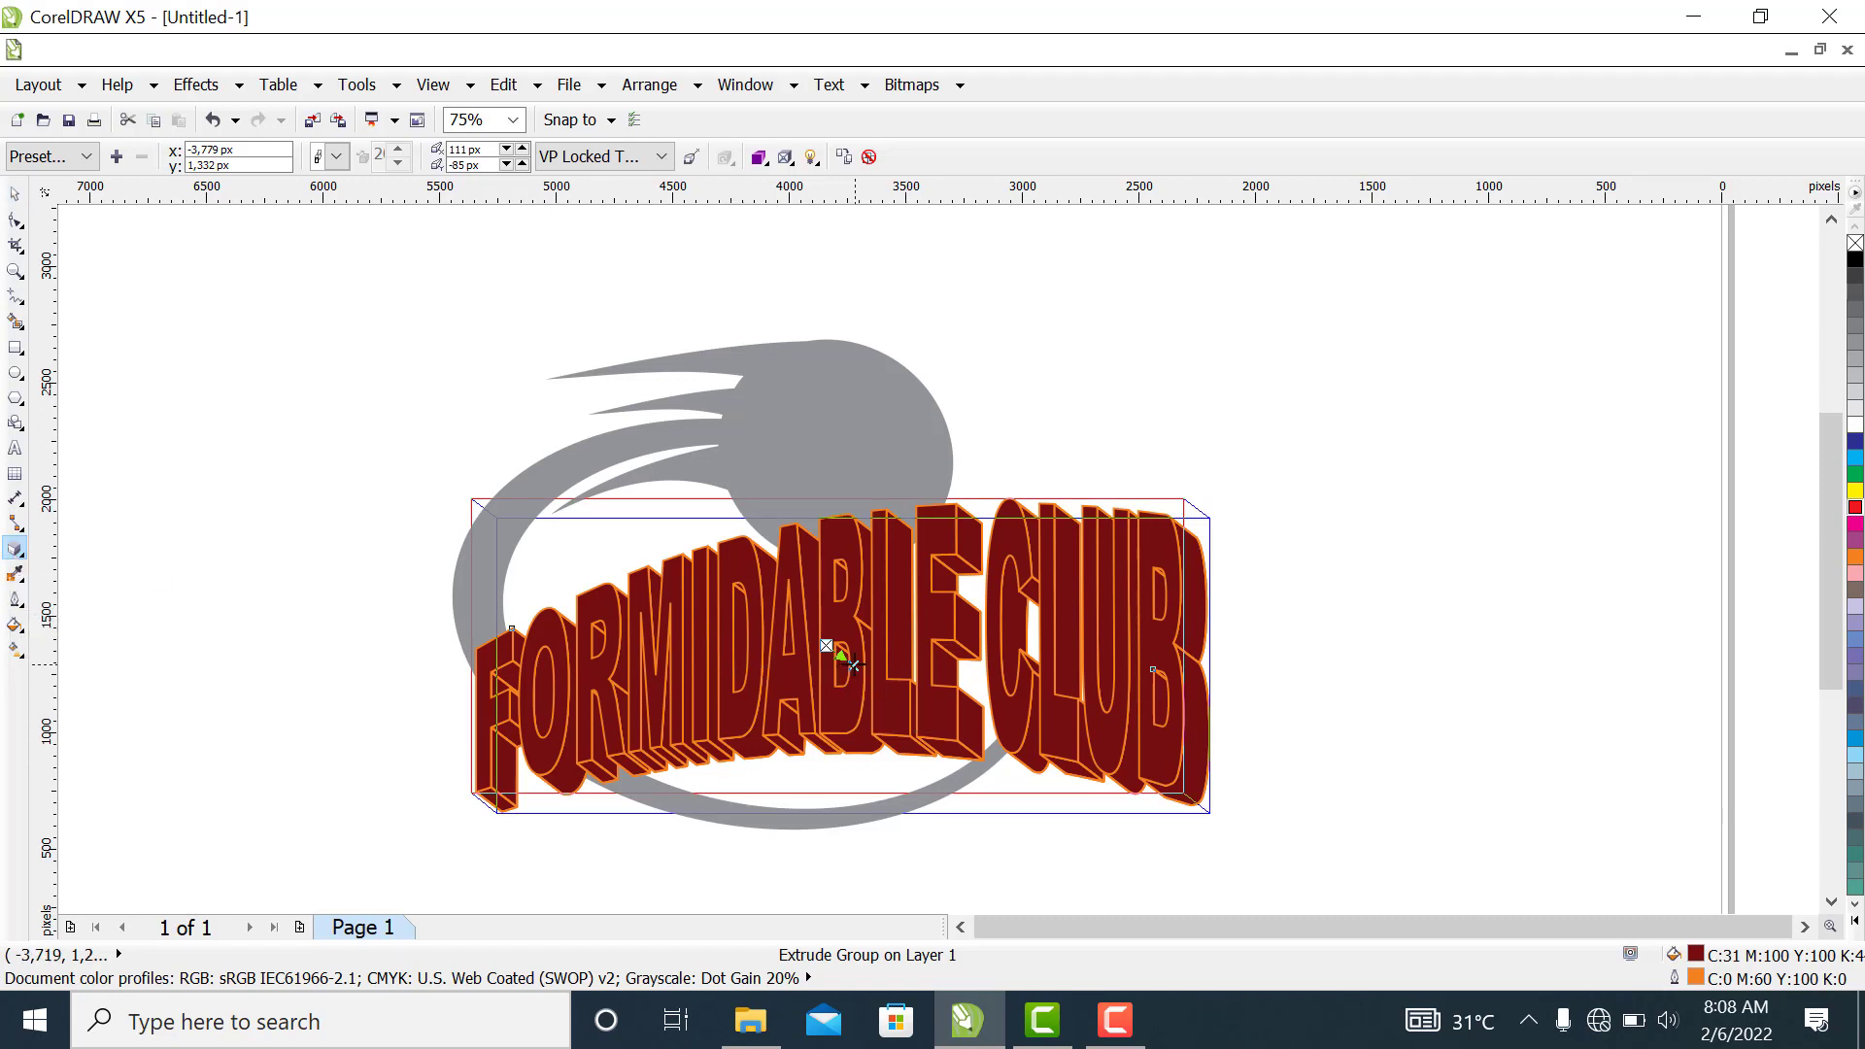
drag(855, 665, 831, 654)
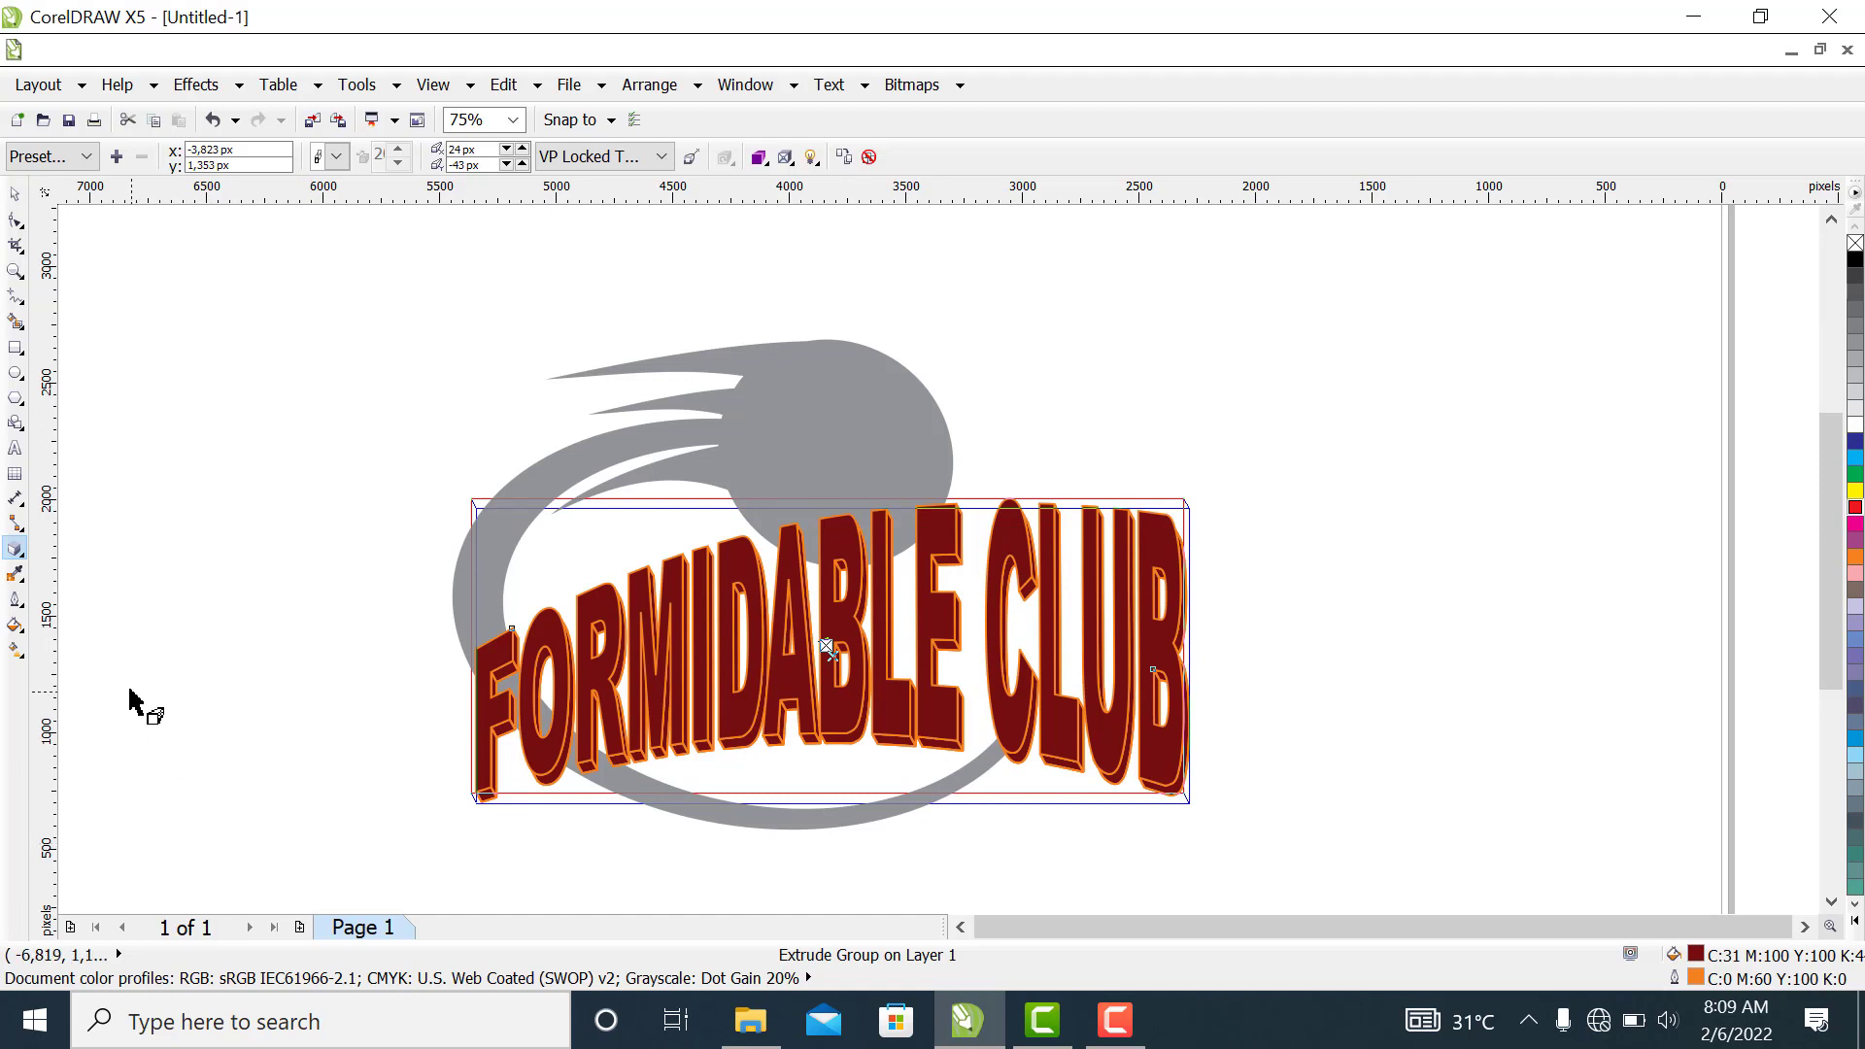
click(13, 197)
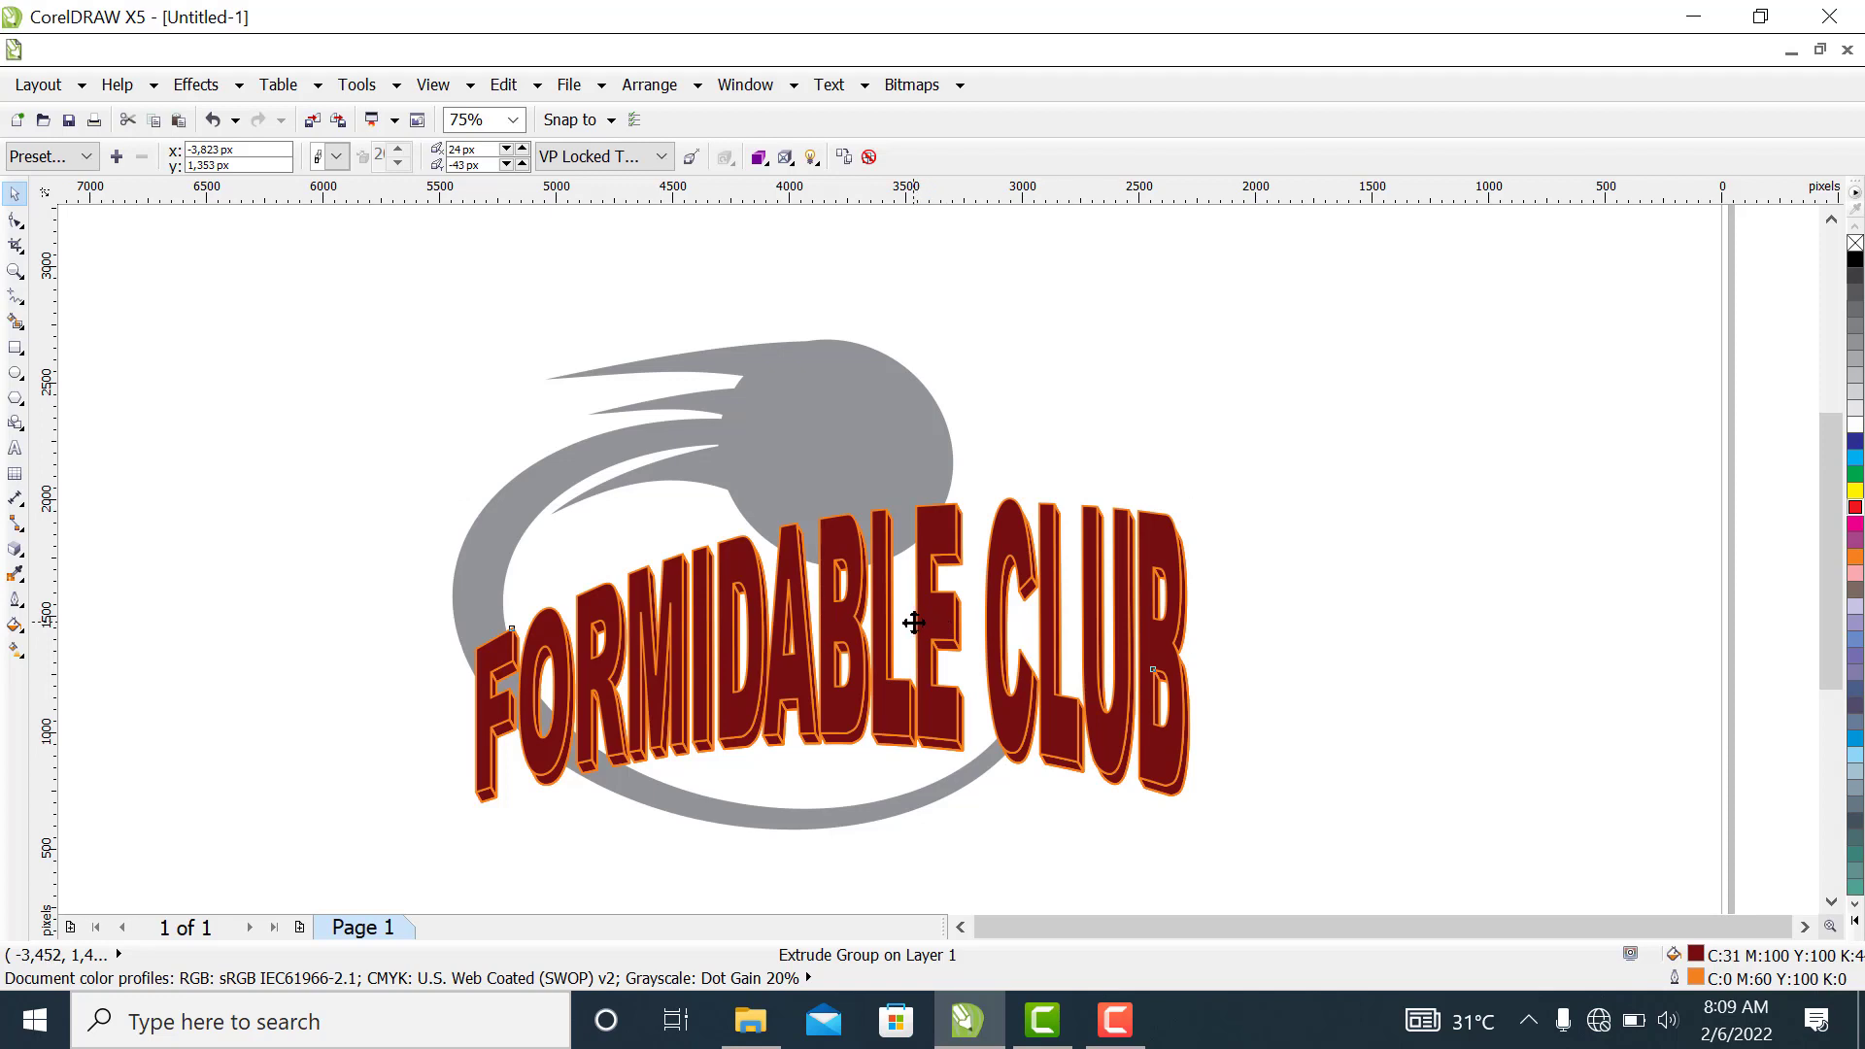
click(913, 622)
drag(705, 640, 723, 724)
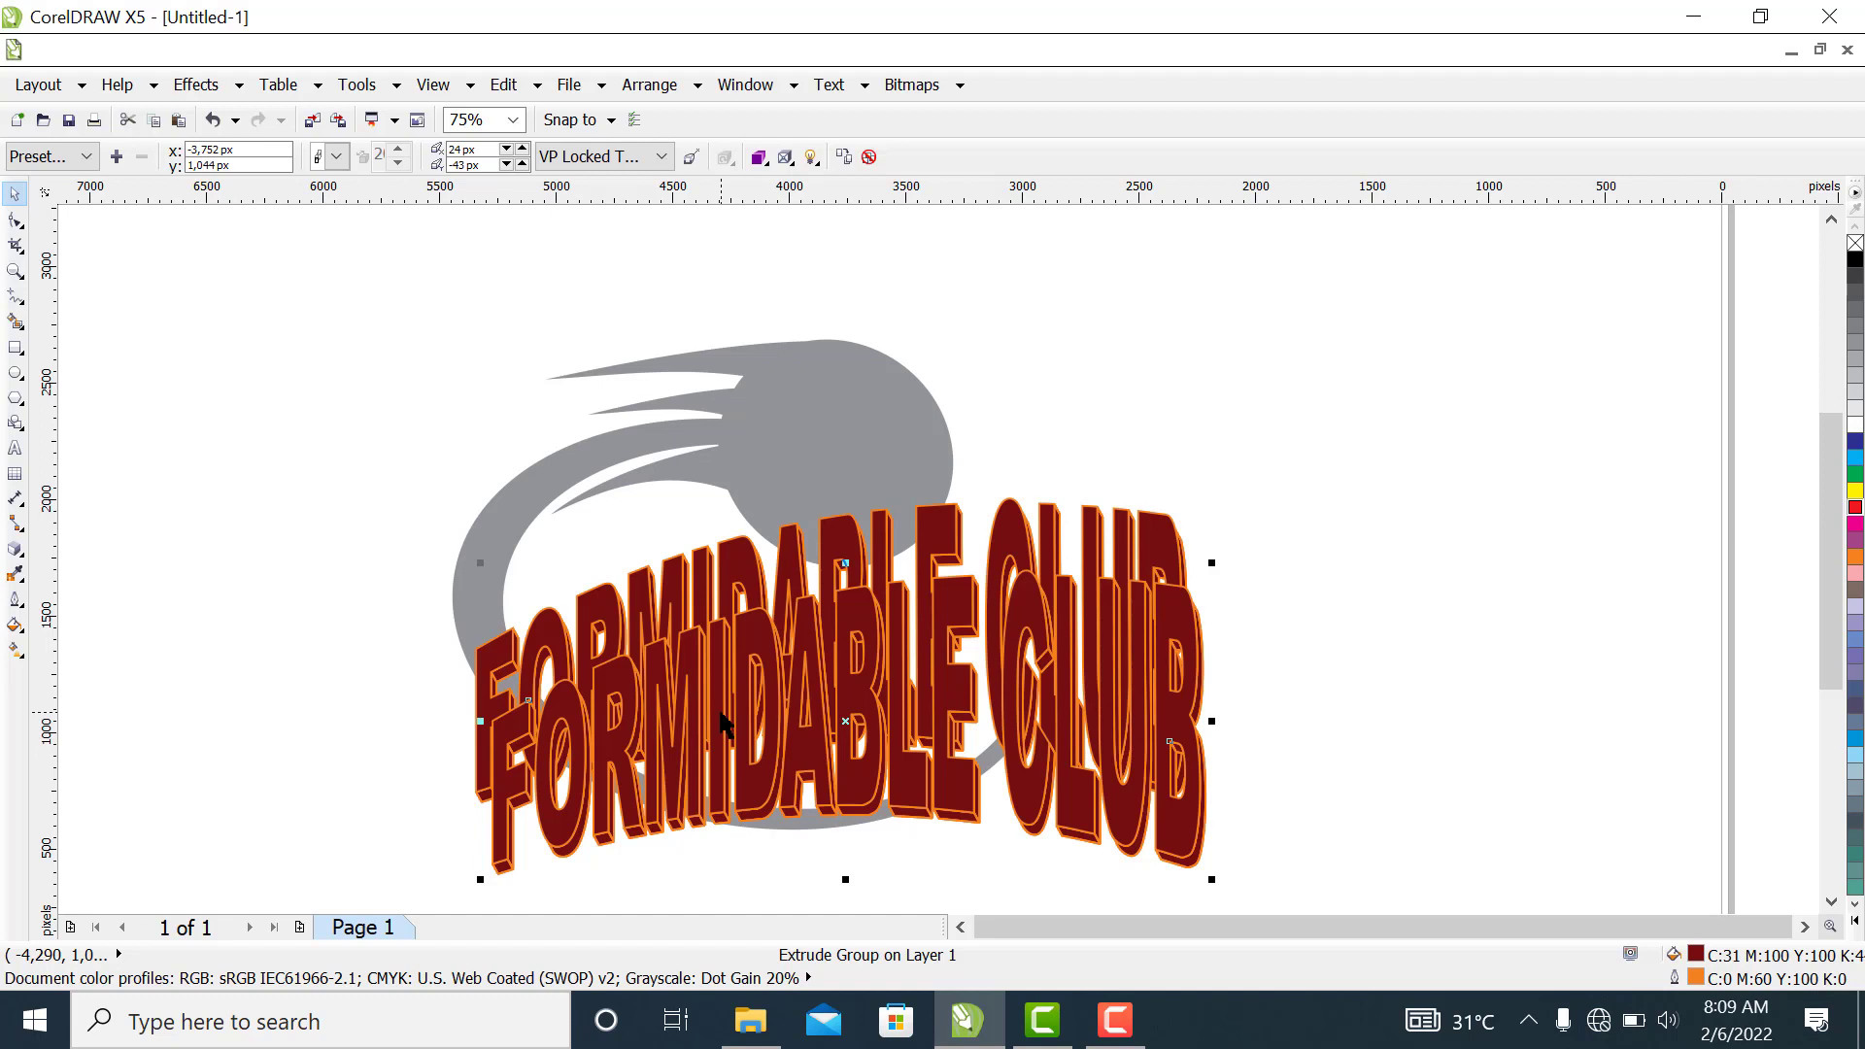
key(ctrl+z)
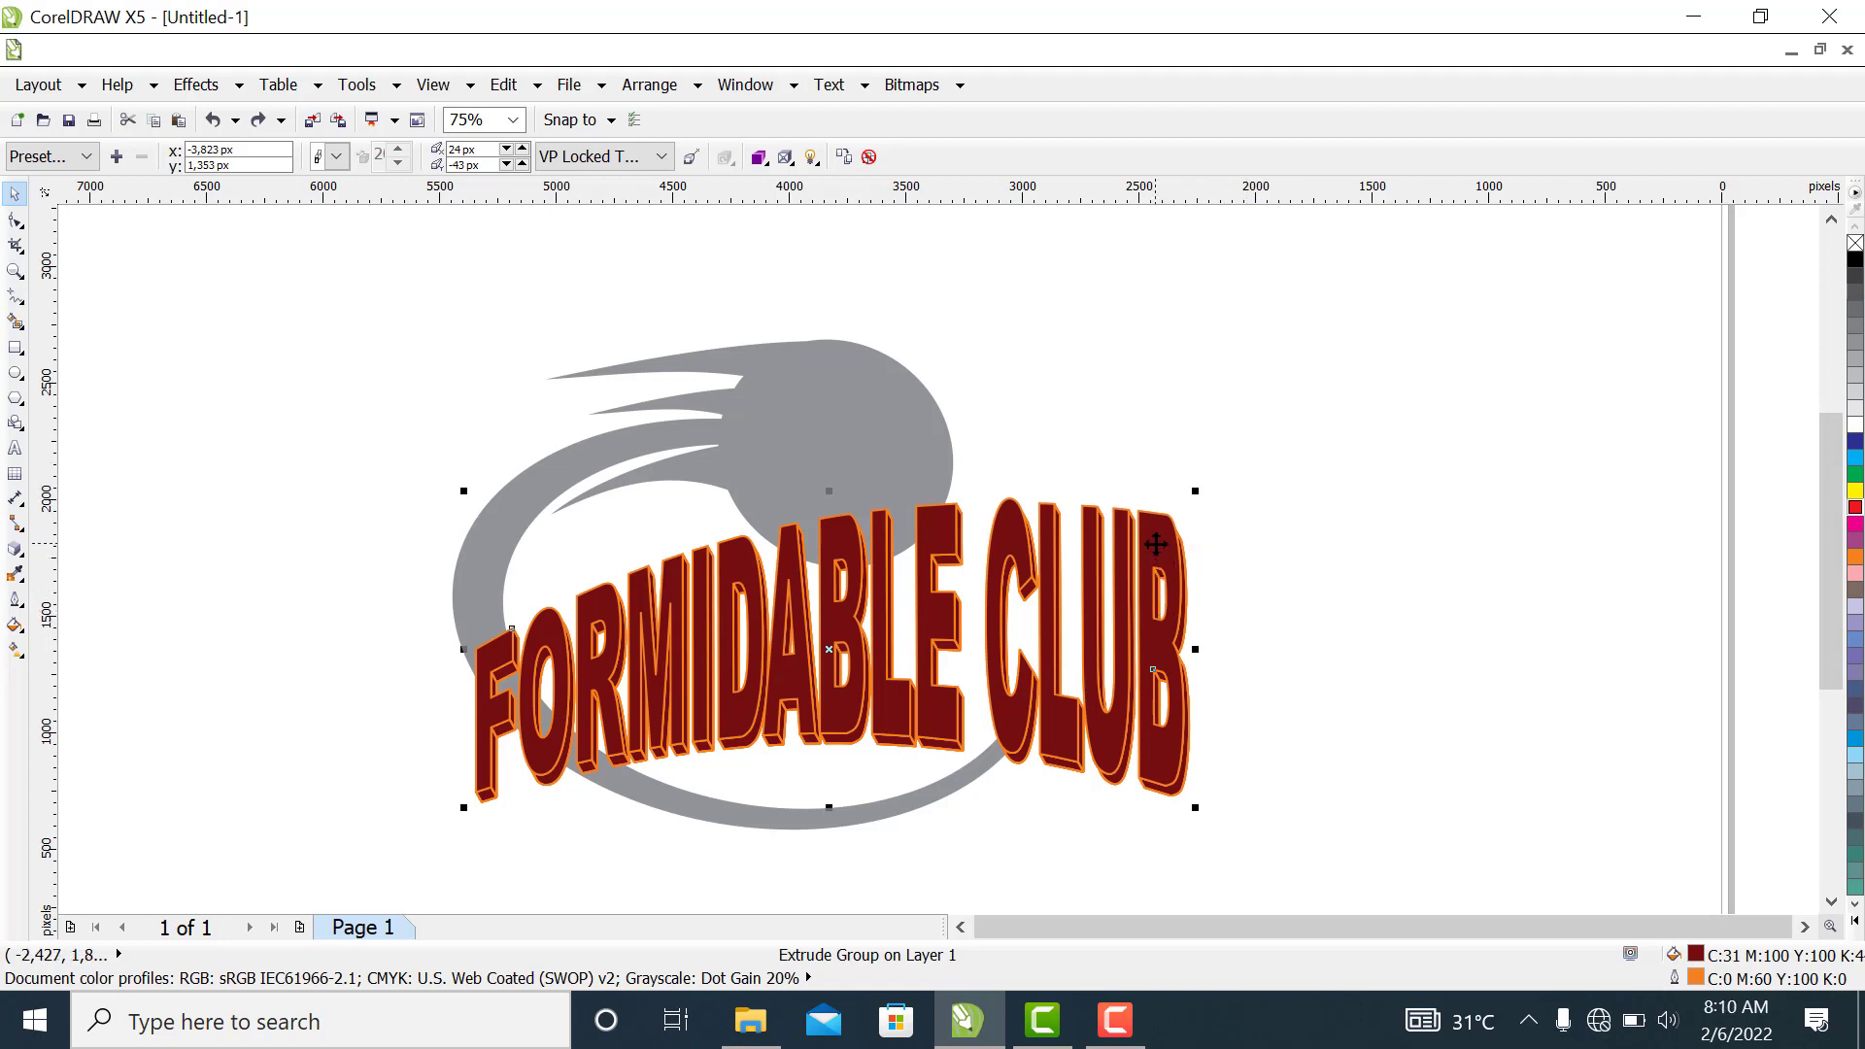
click(1854, 509)
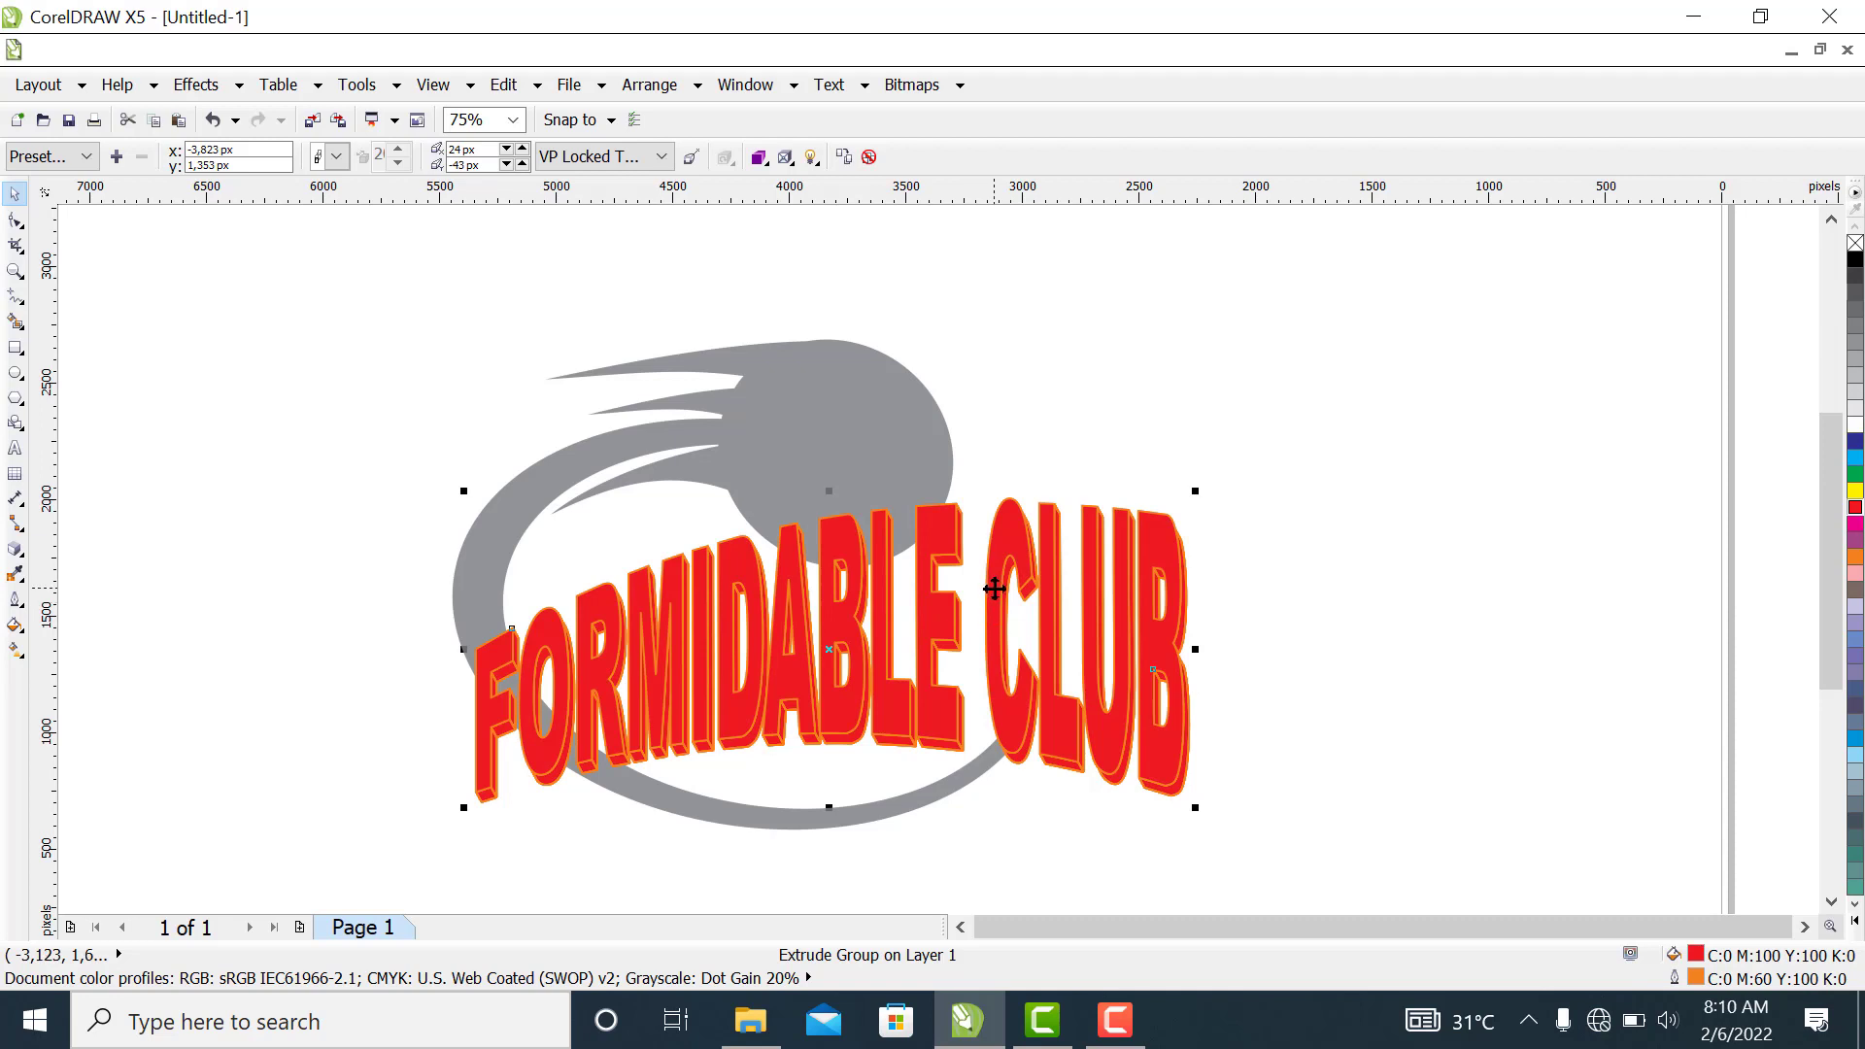
drag(993, 589, 993, 626)
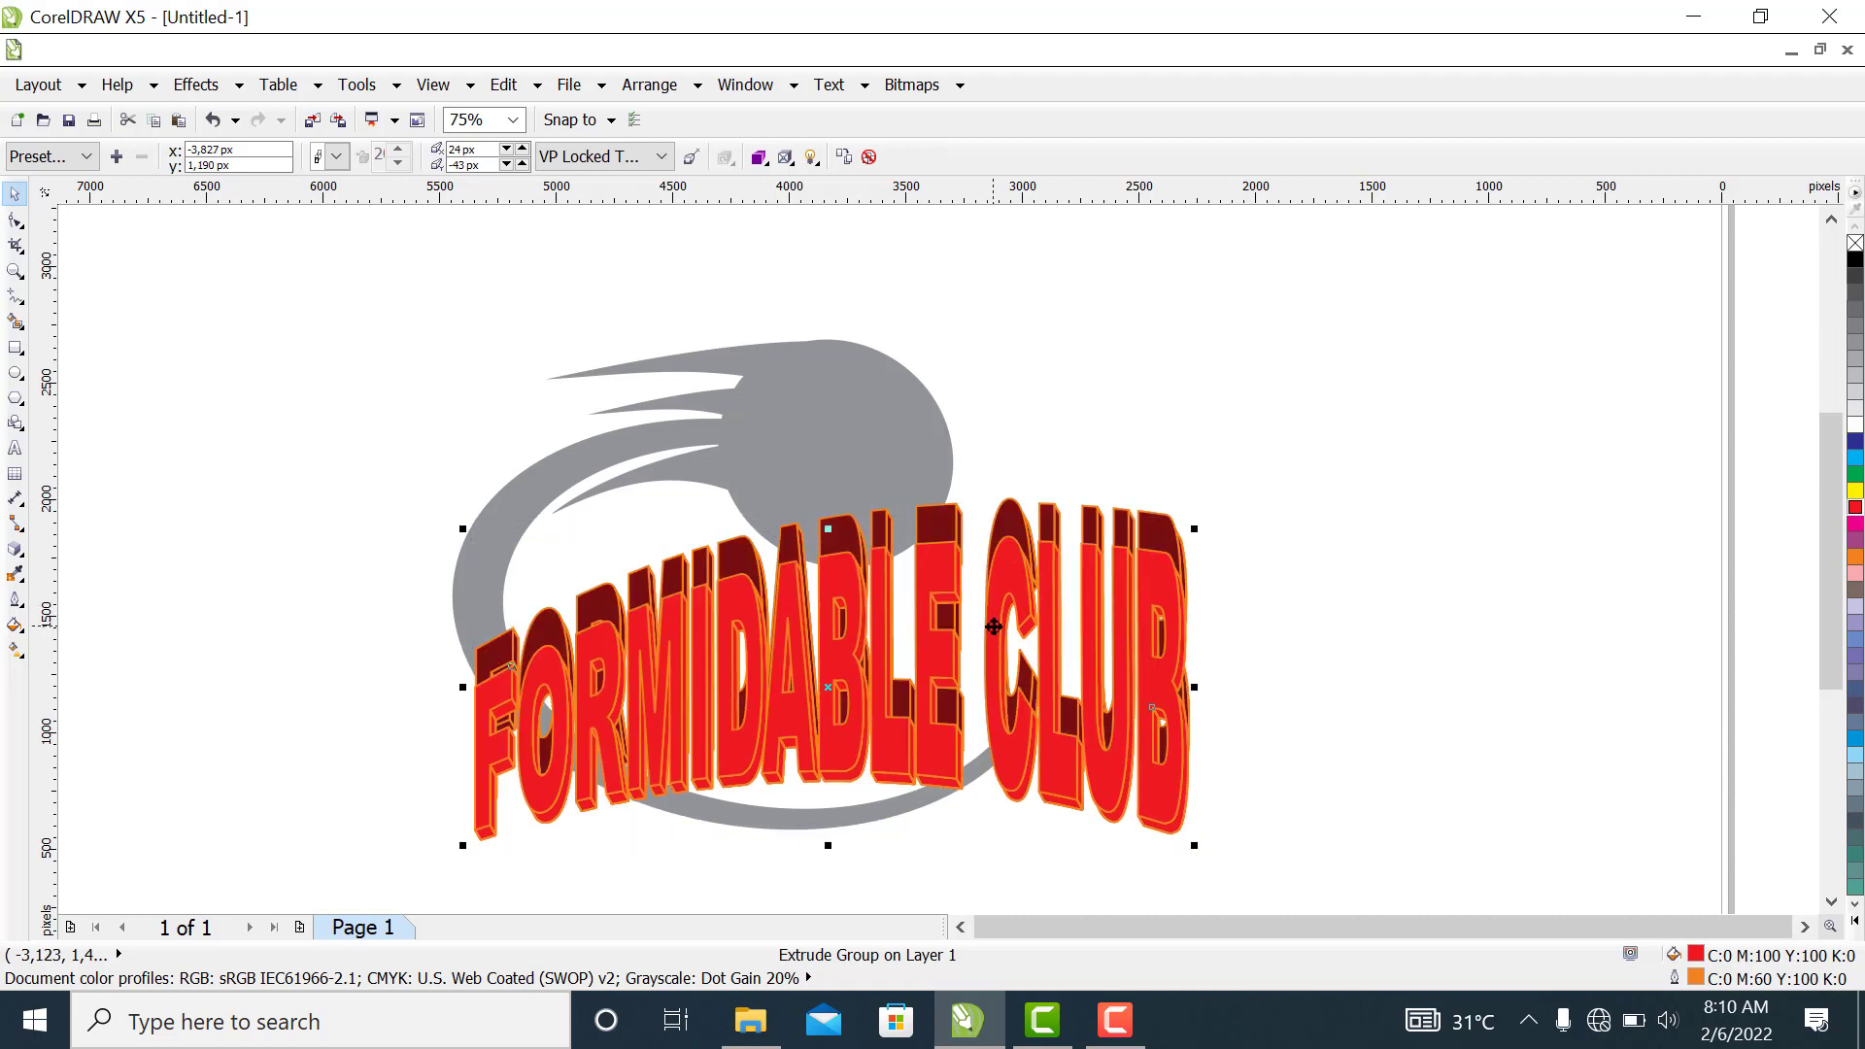
key(ctrl+z)
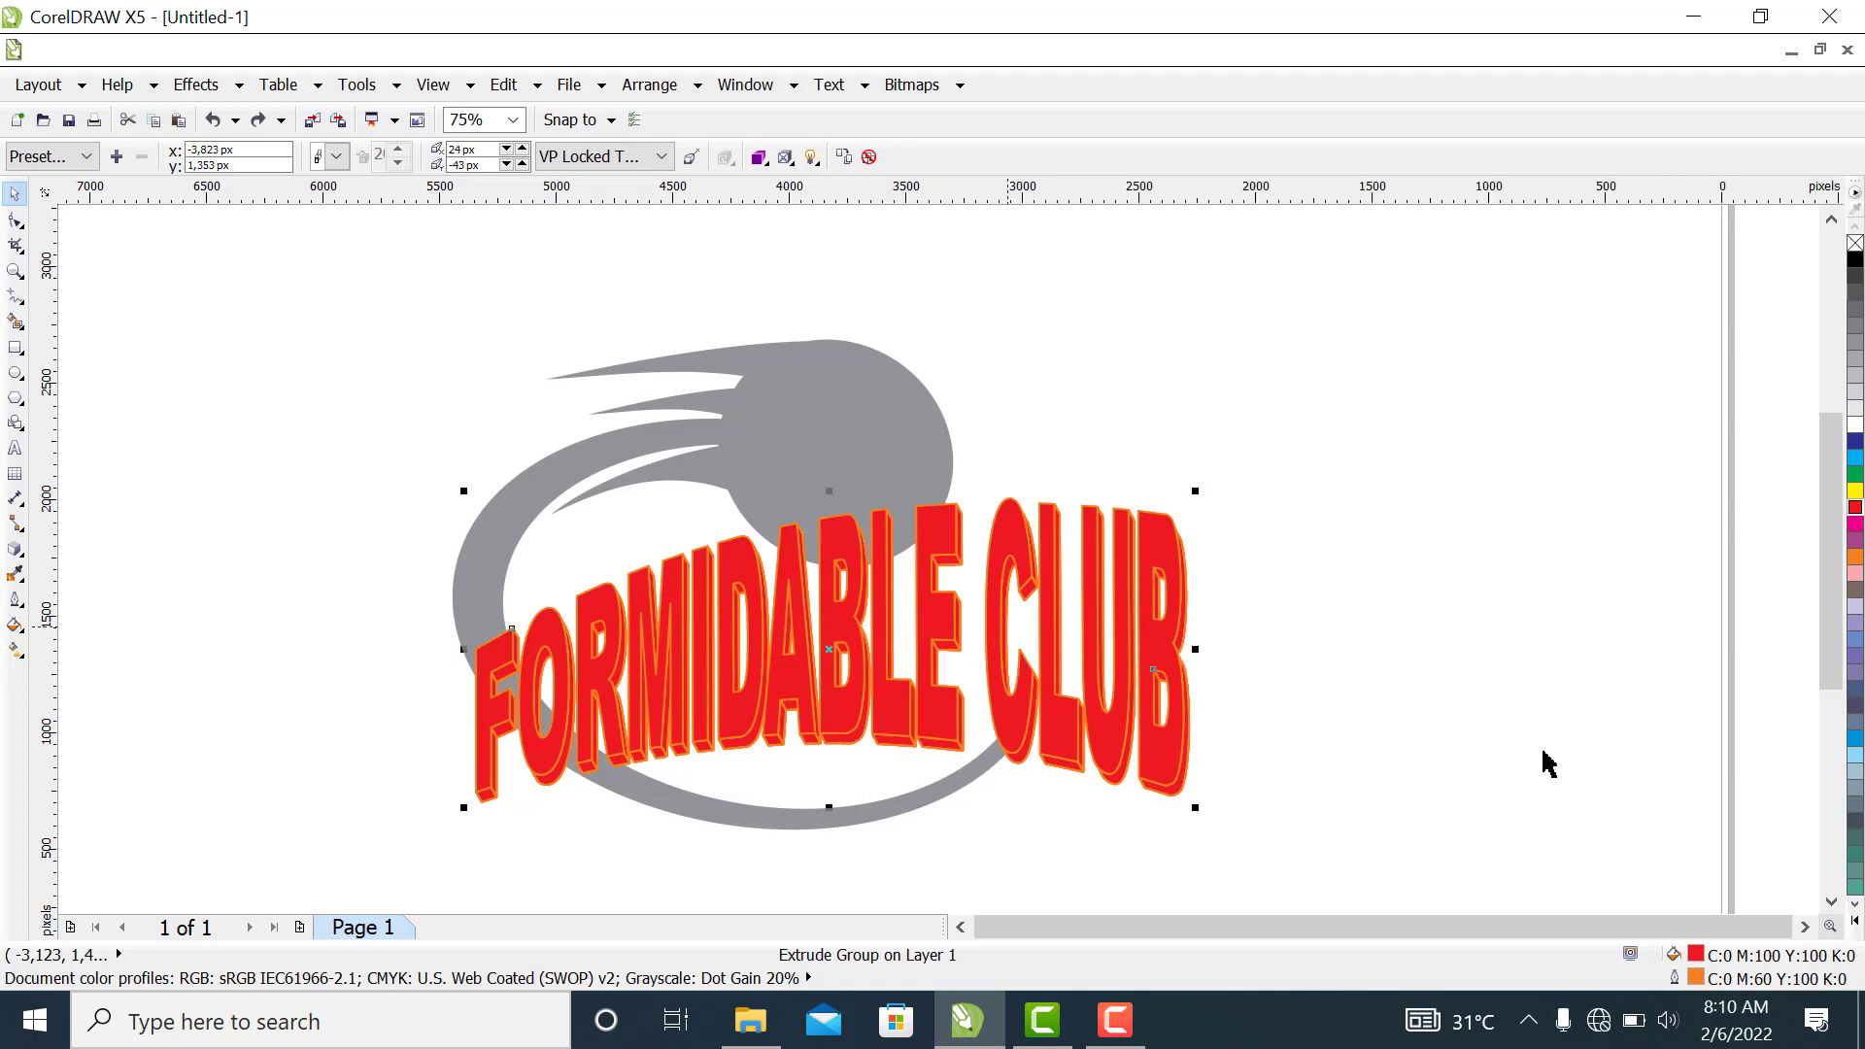
Fill the extruded text copy with a uniform dark red of C 33, M 100, Y 100, K 50
double_click(1695, 961)
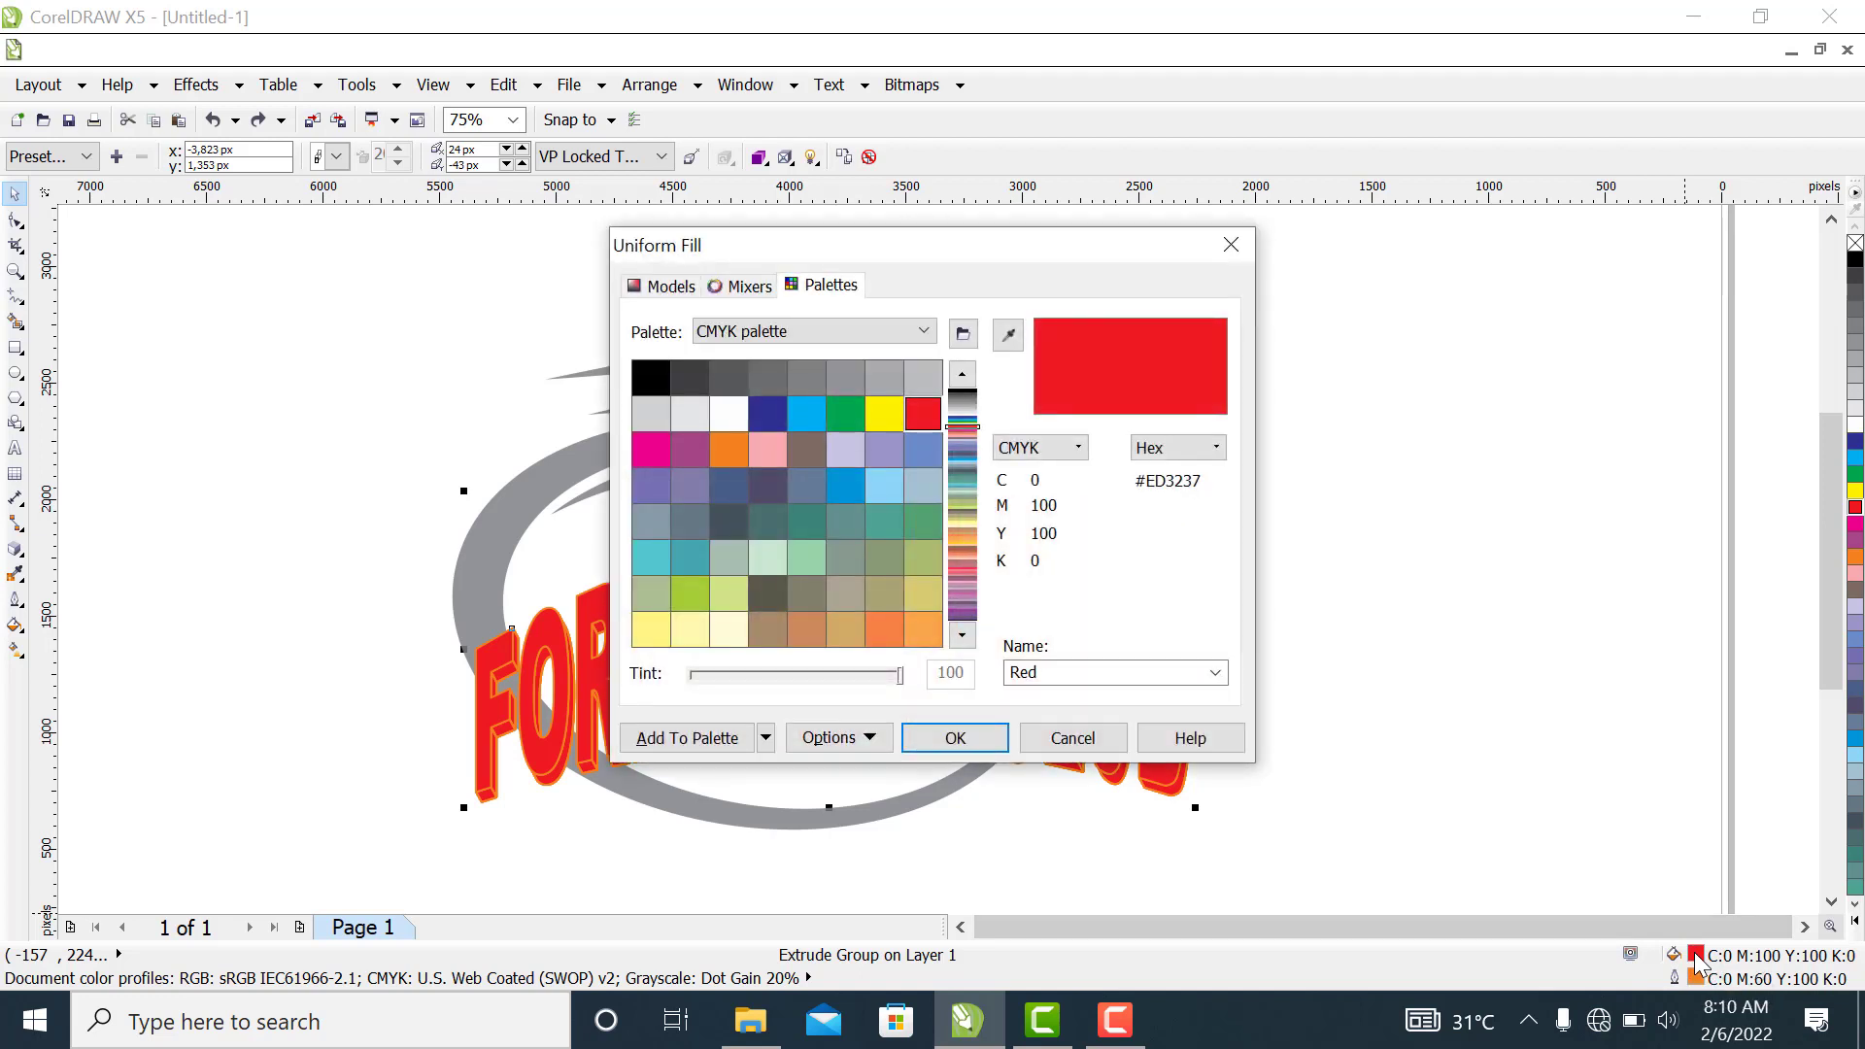
click(665, 286)
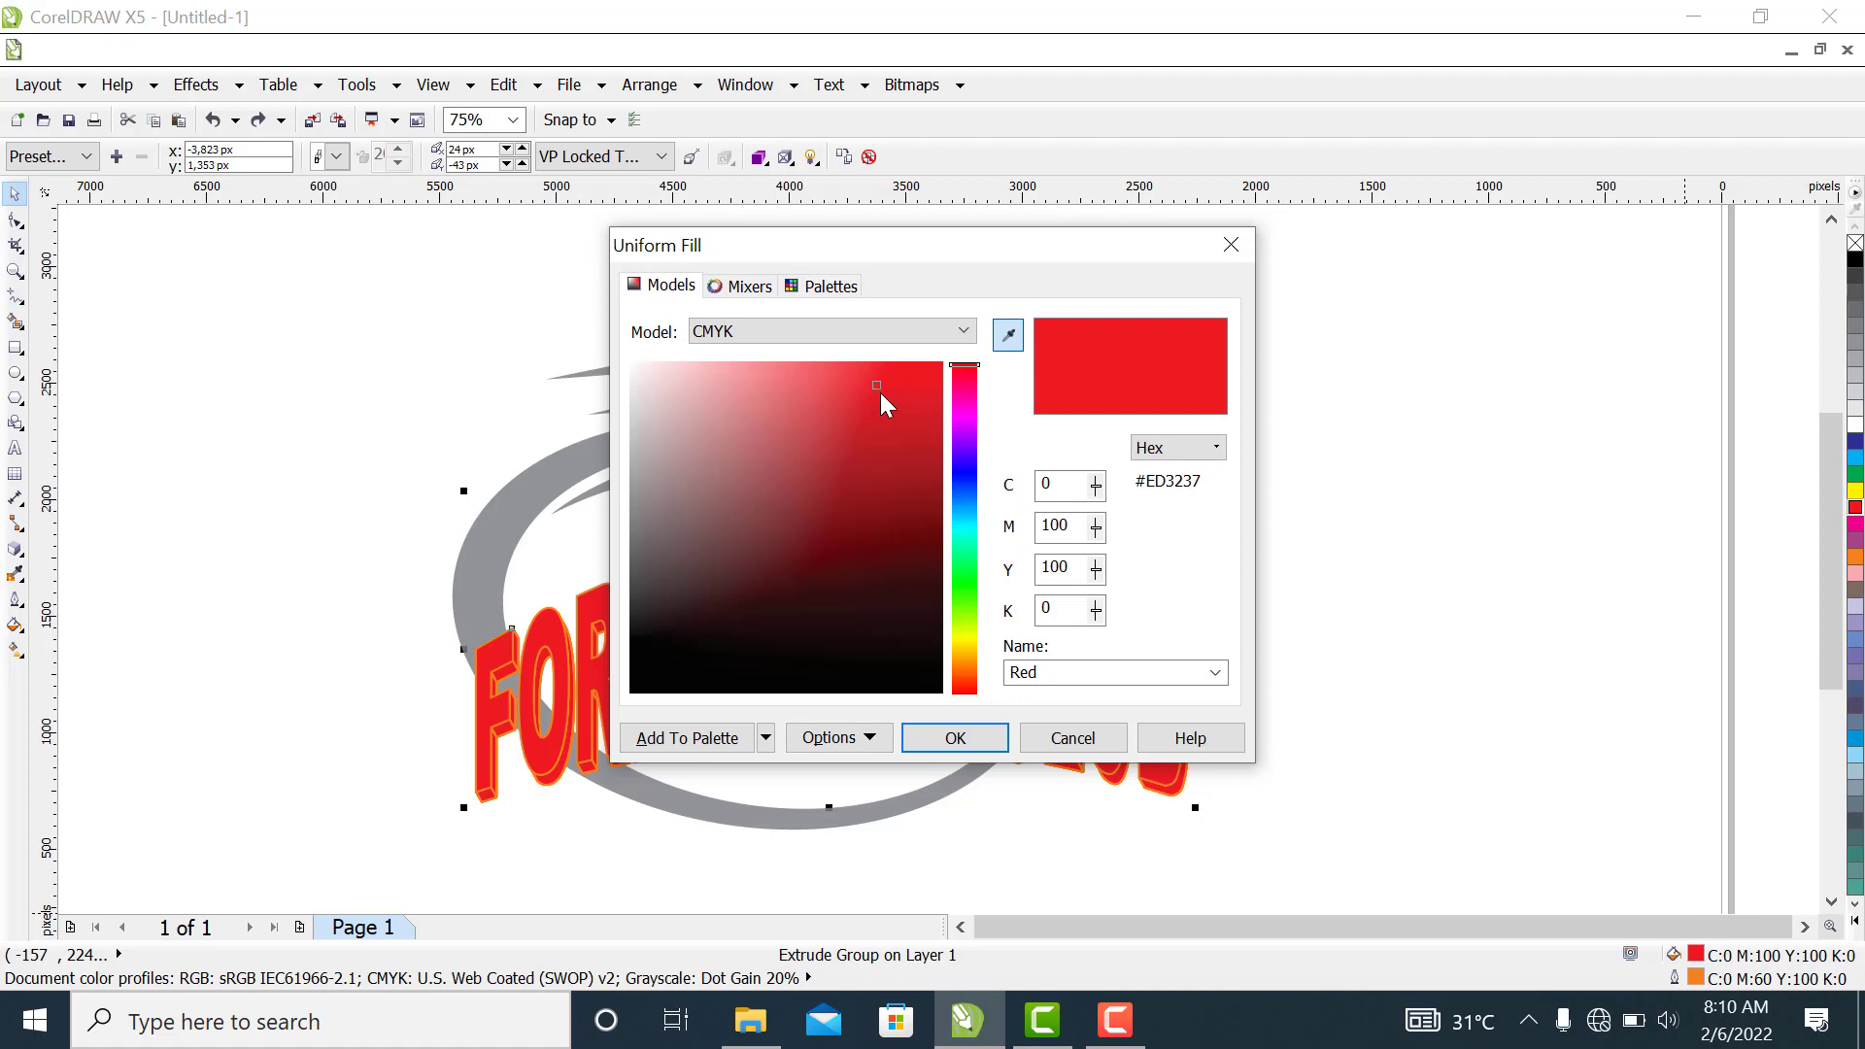
drag(876, 382, 927, 534)
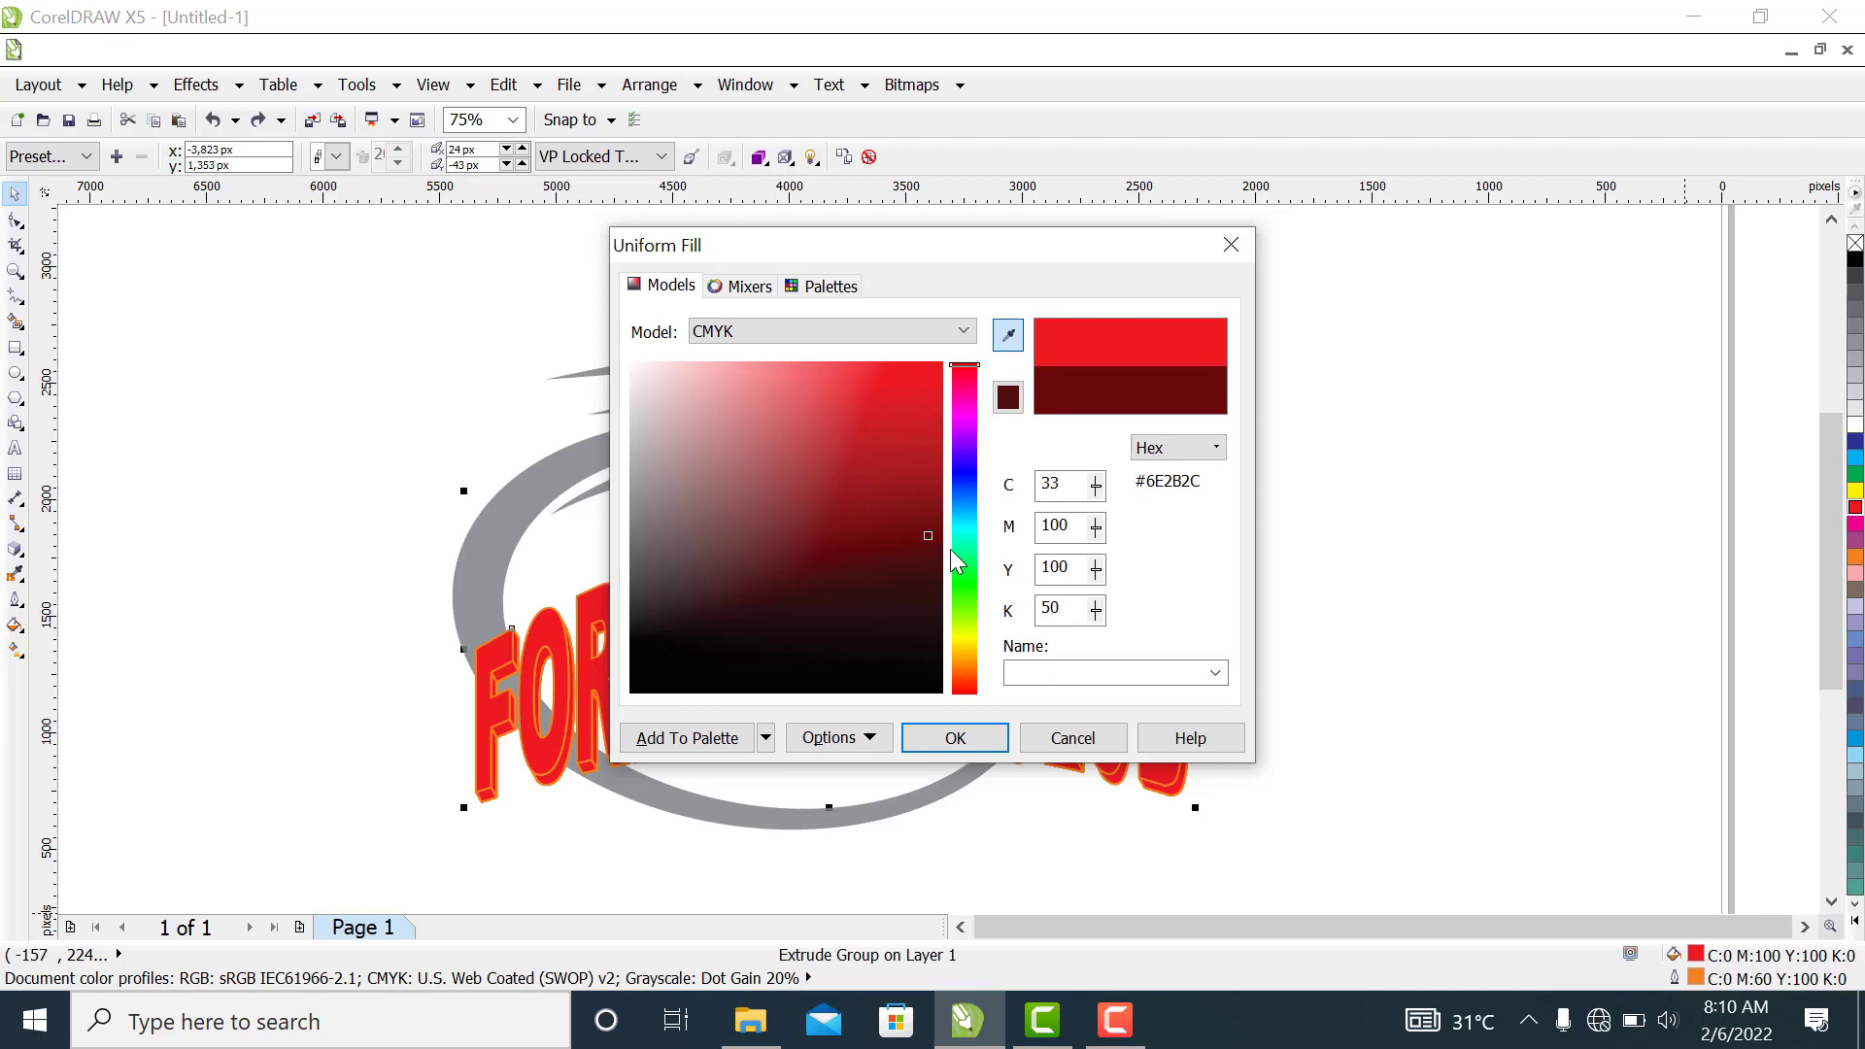
click(961, 740)
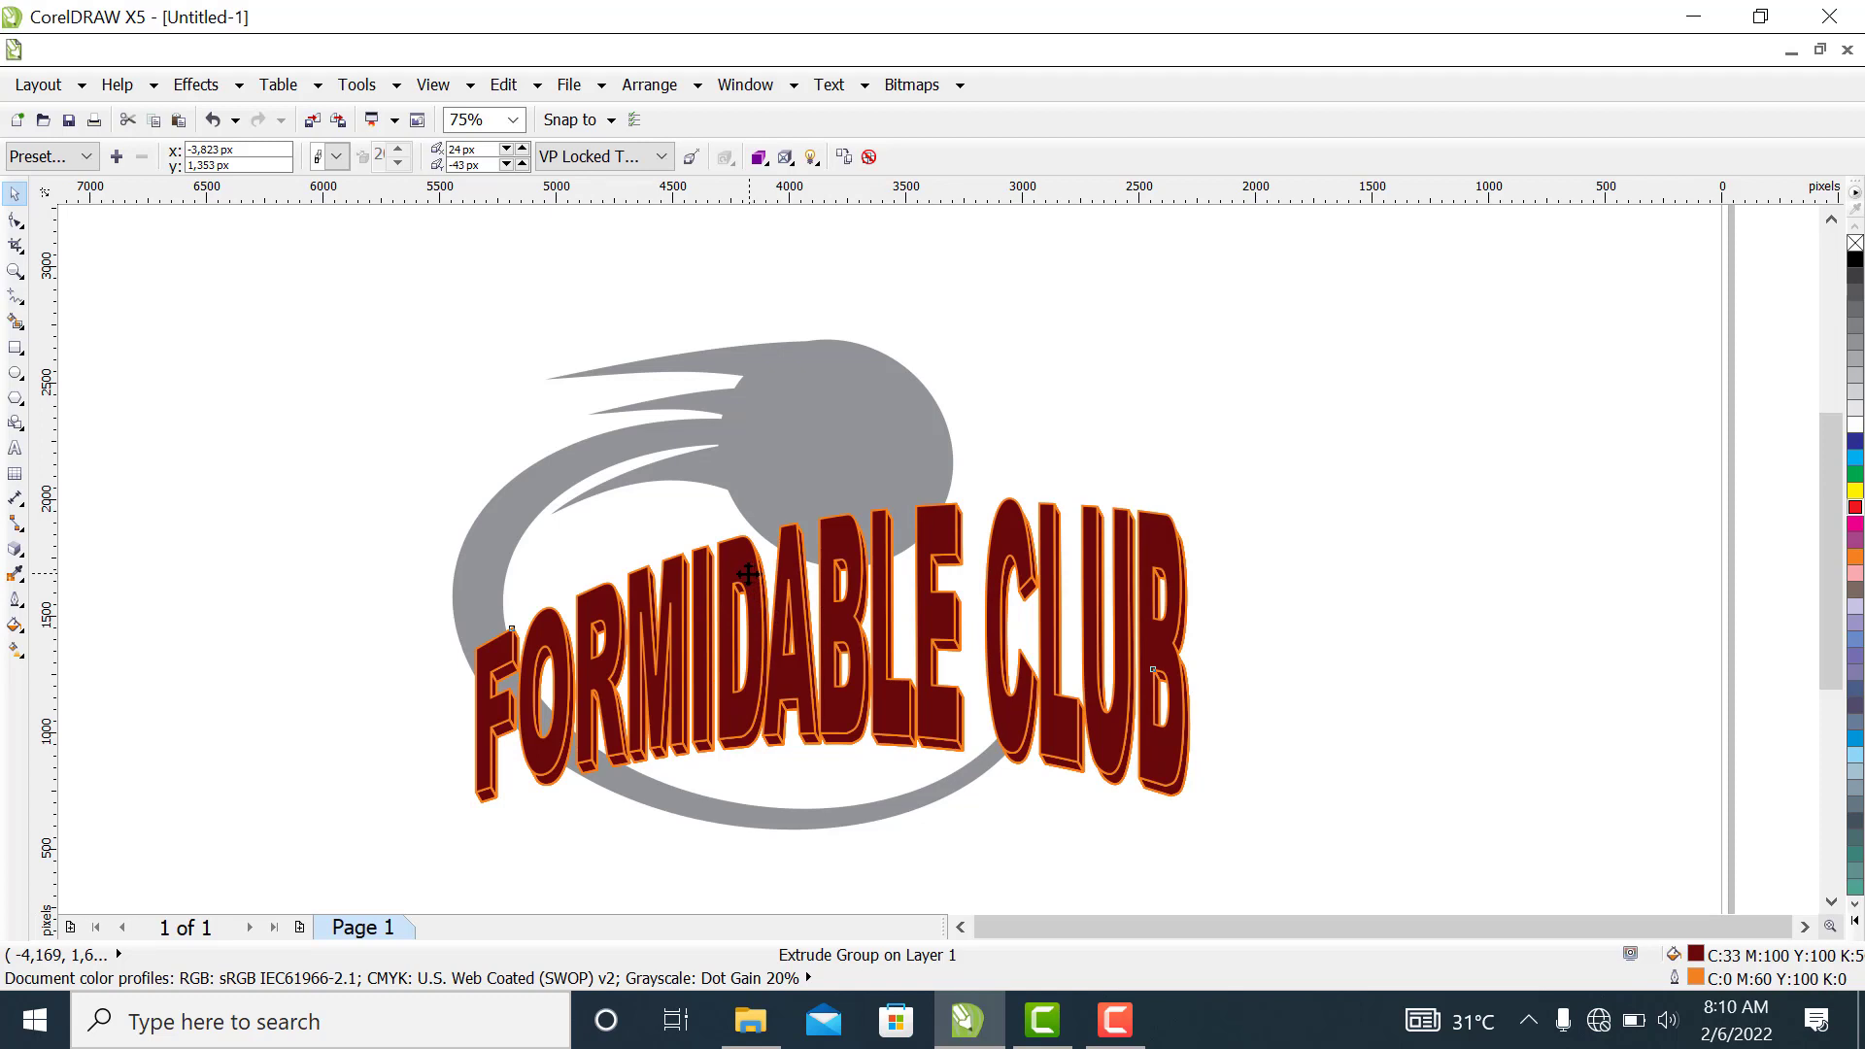
Move the text copy about 41 px left and 66 px up, and give it a red outline placed behind the fill
drag(750, 569, 740, 557)
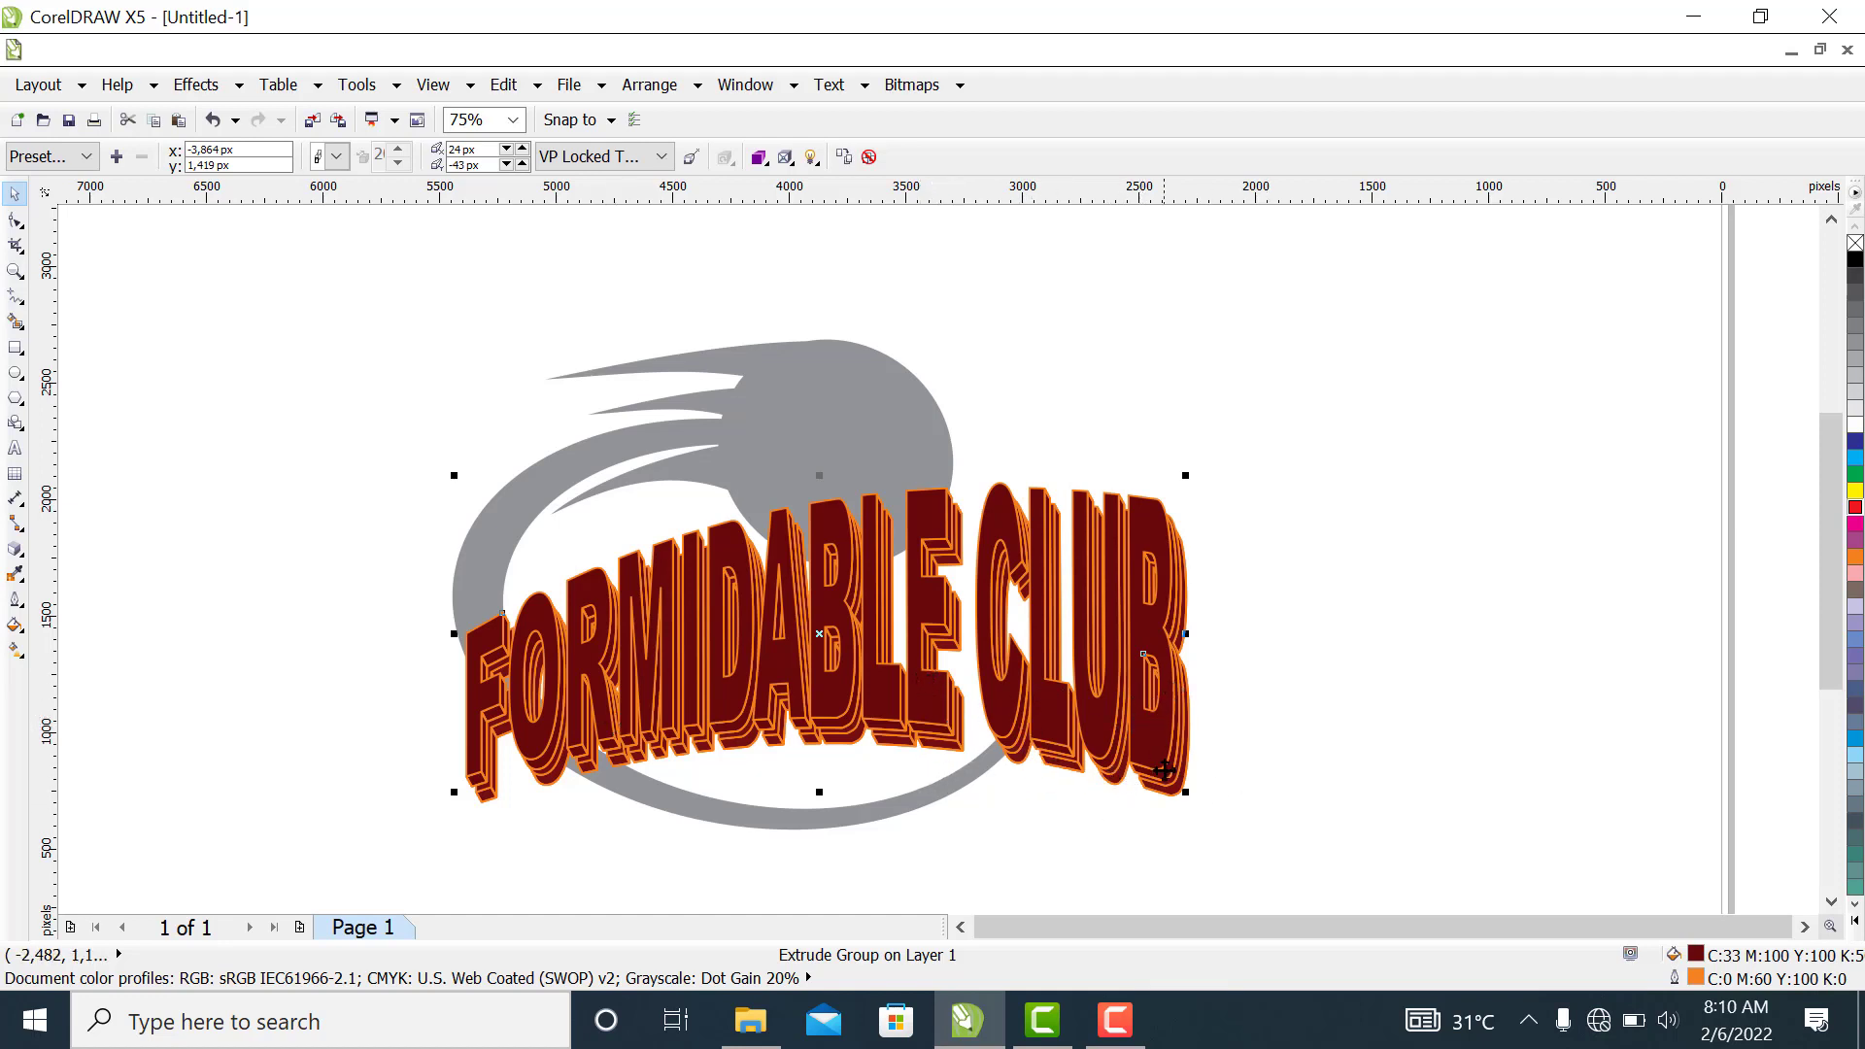
double_click(1702, 983)
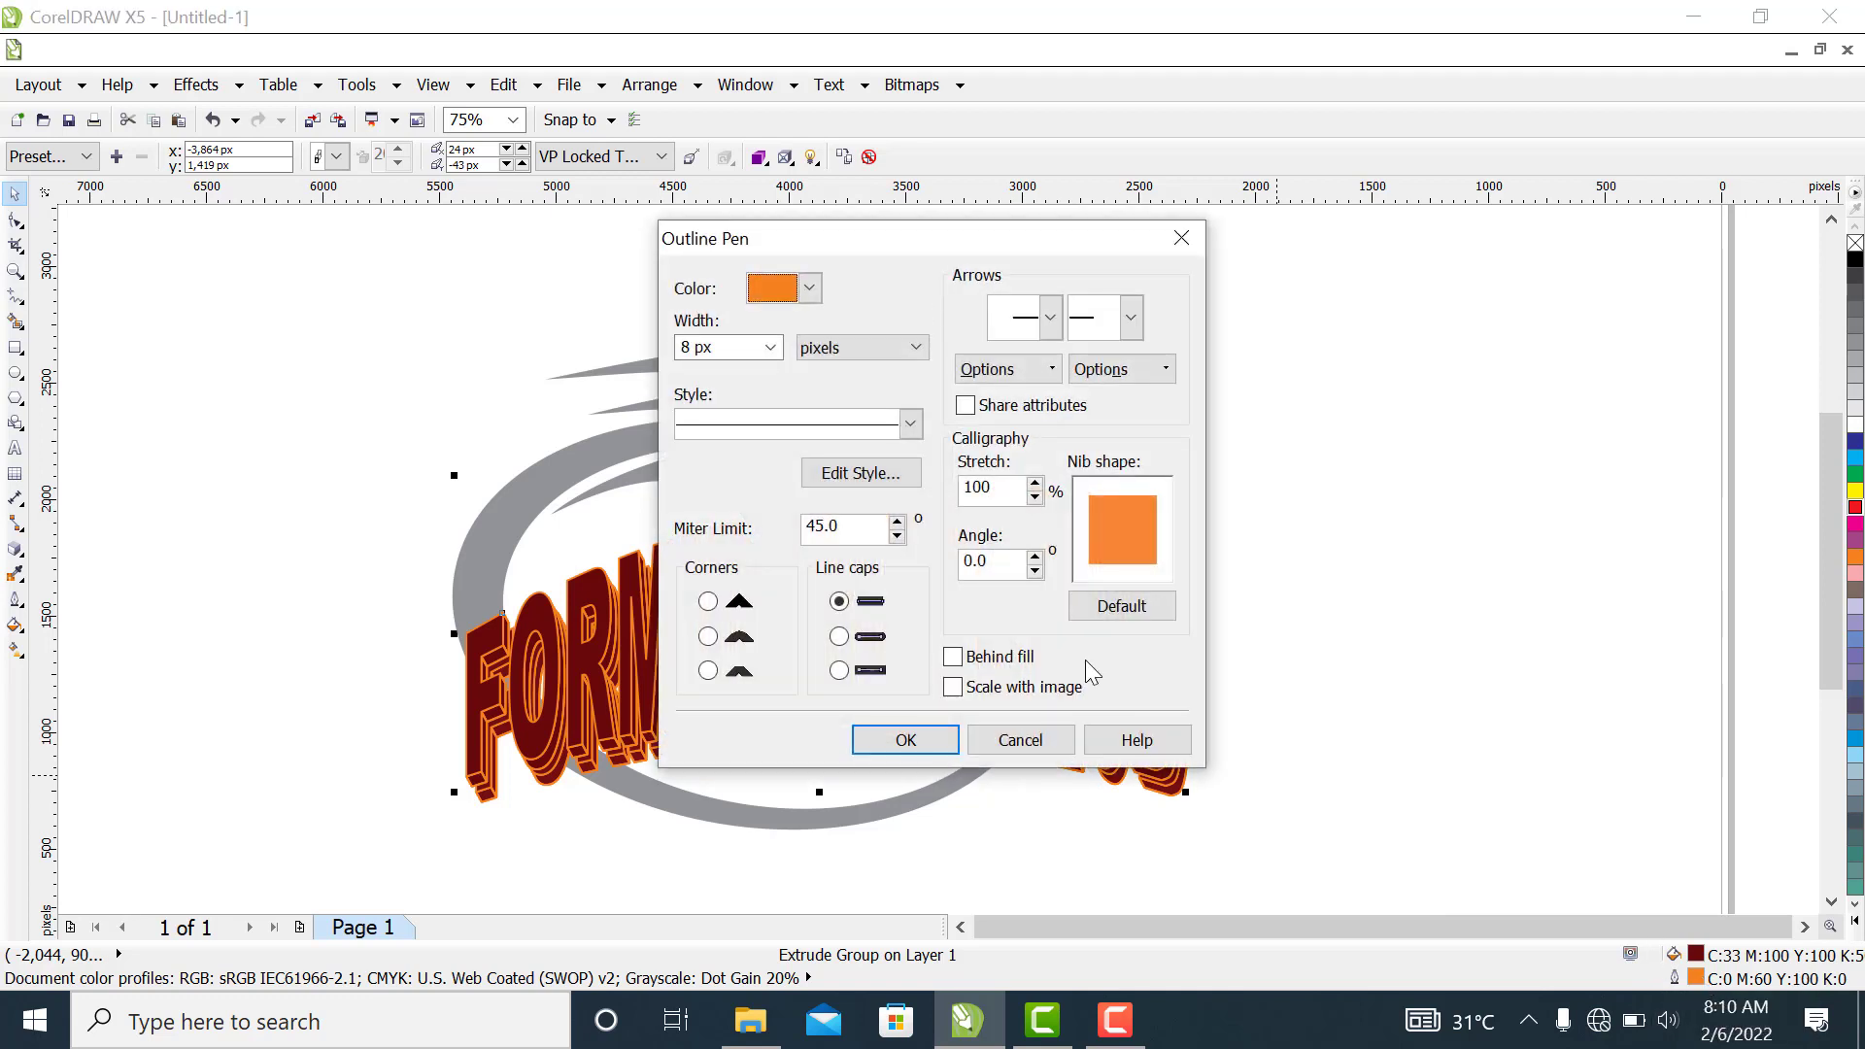
click(809, 289)
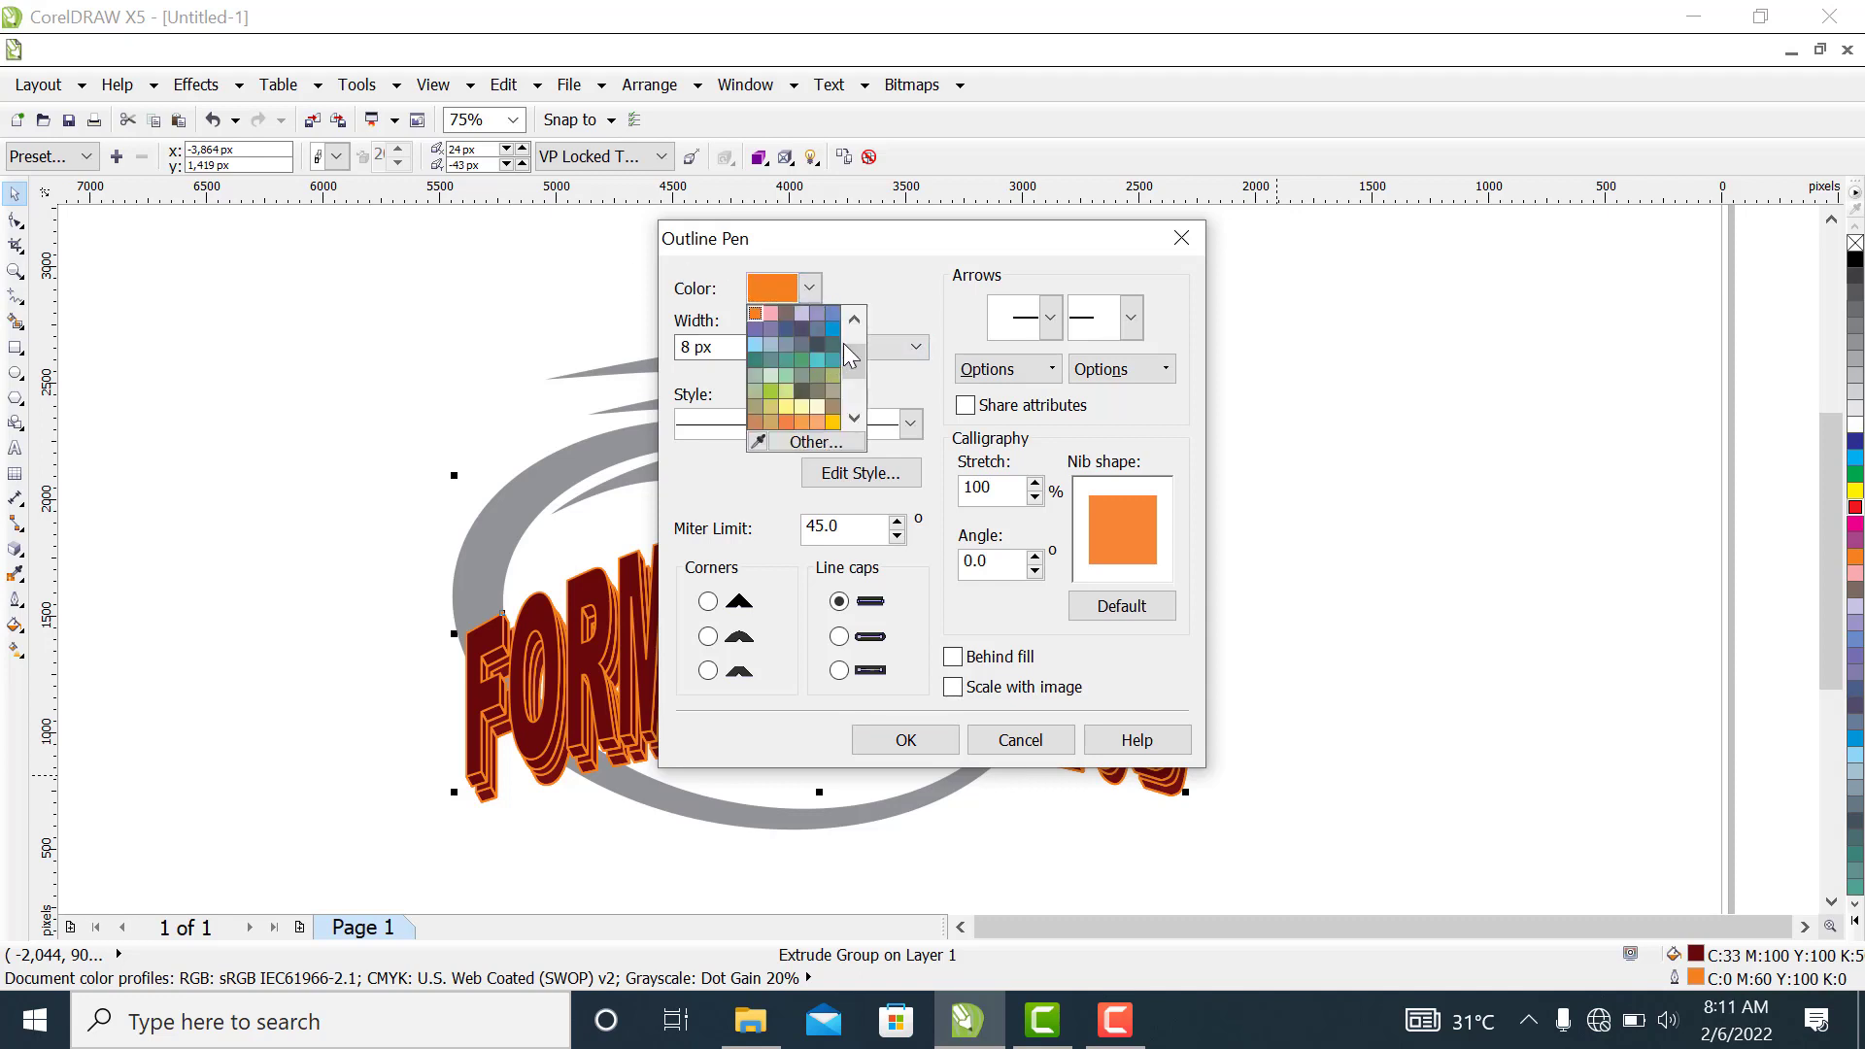
drag(864, 353, 859, 377)
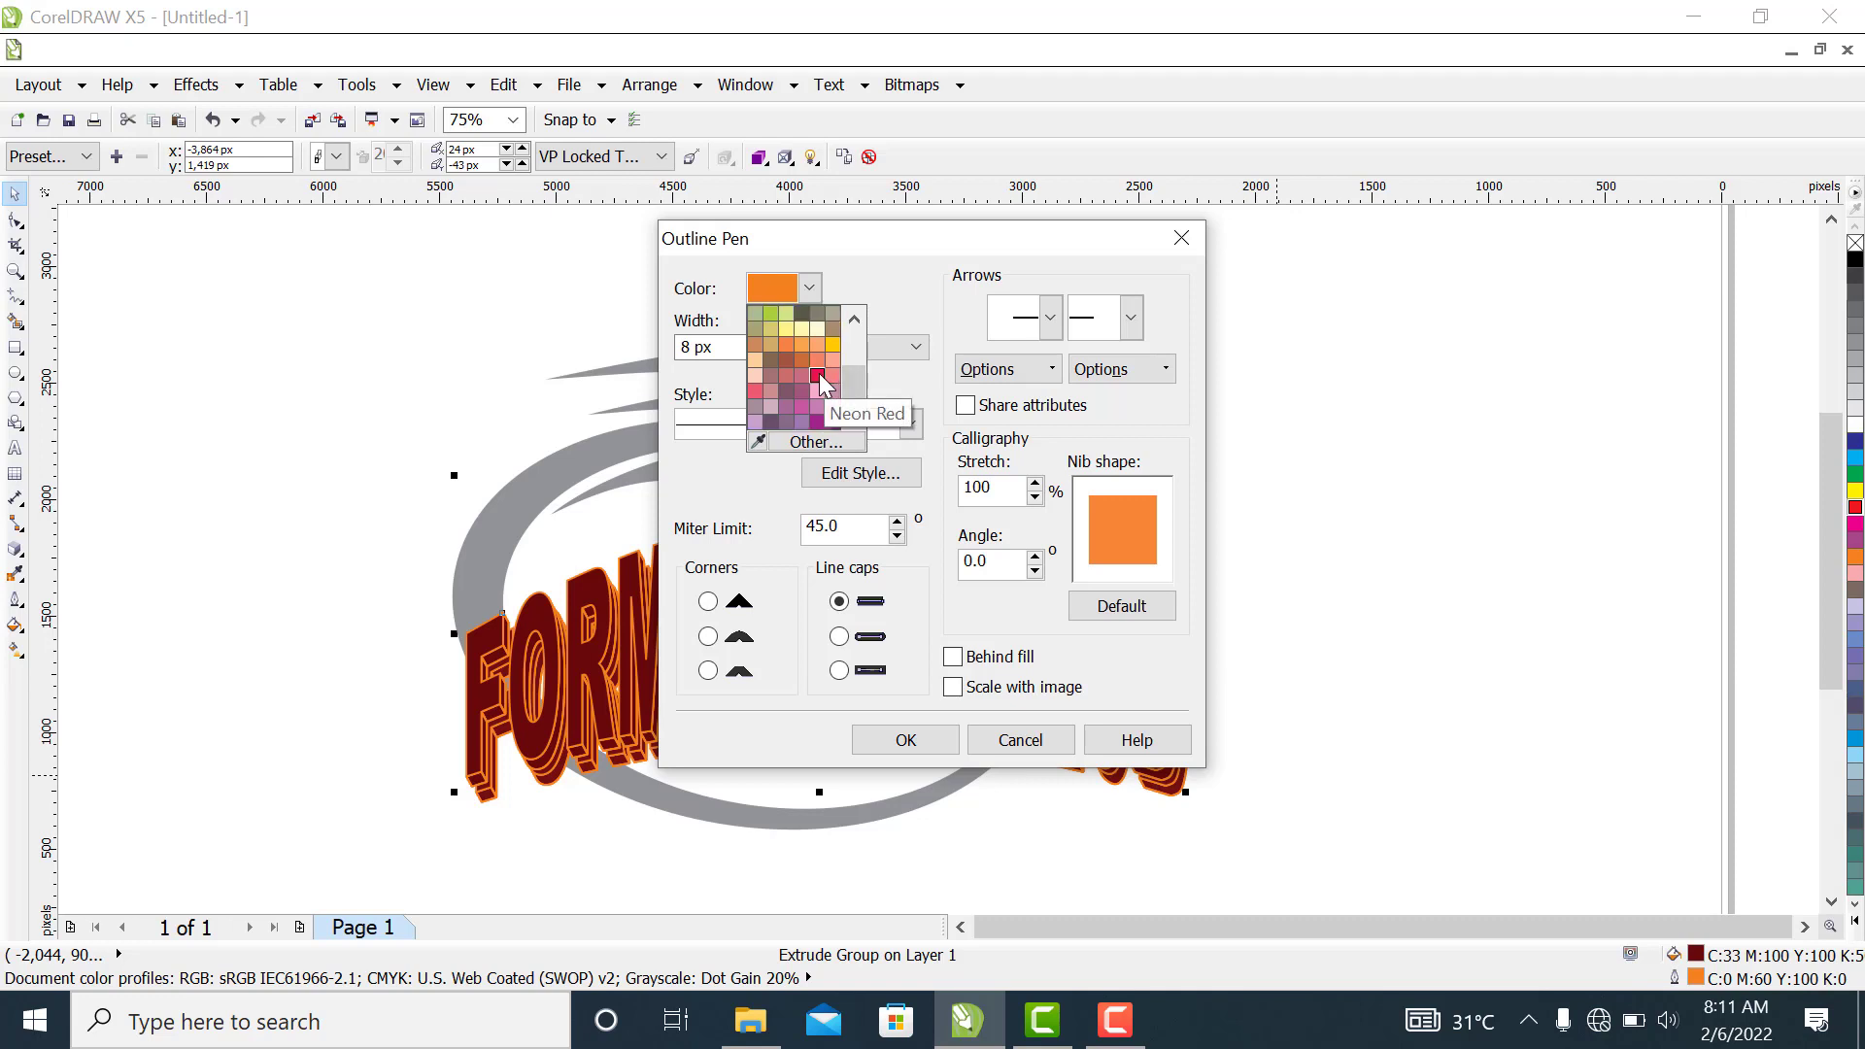
click(818, 374)
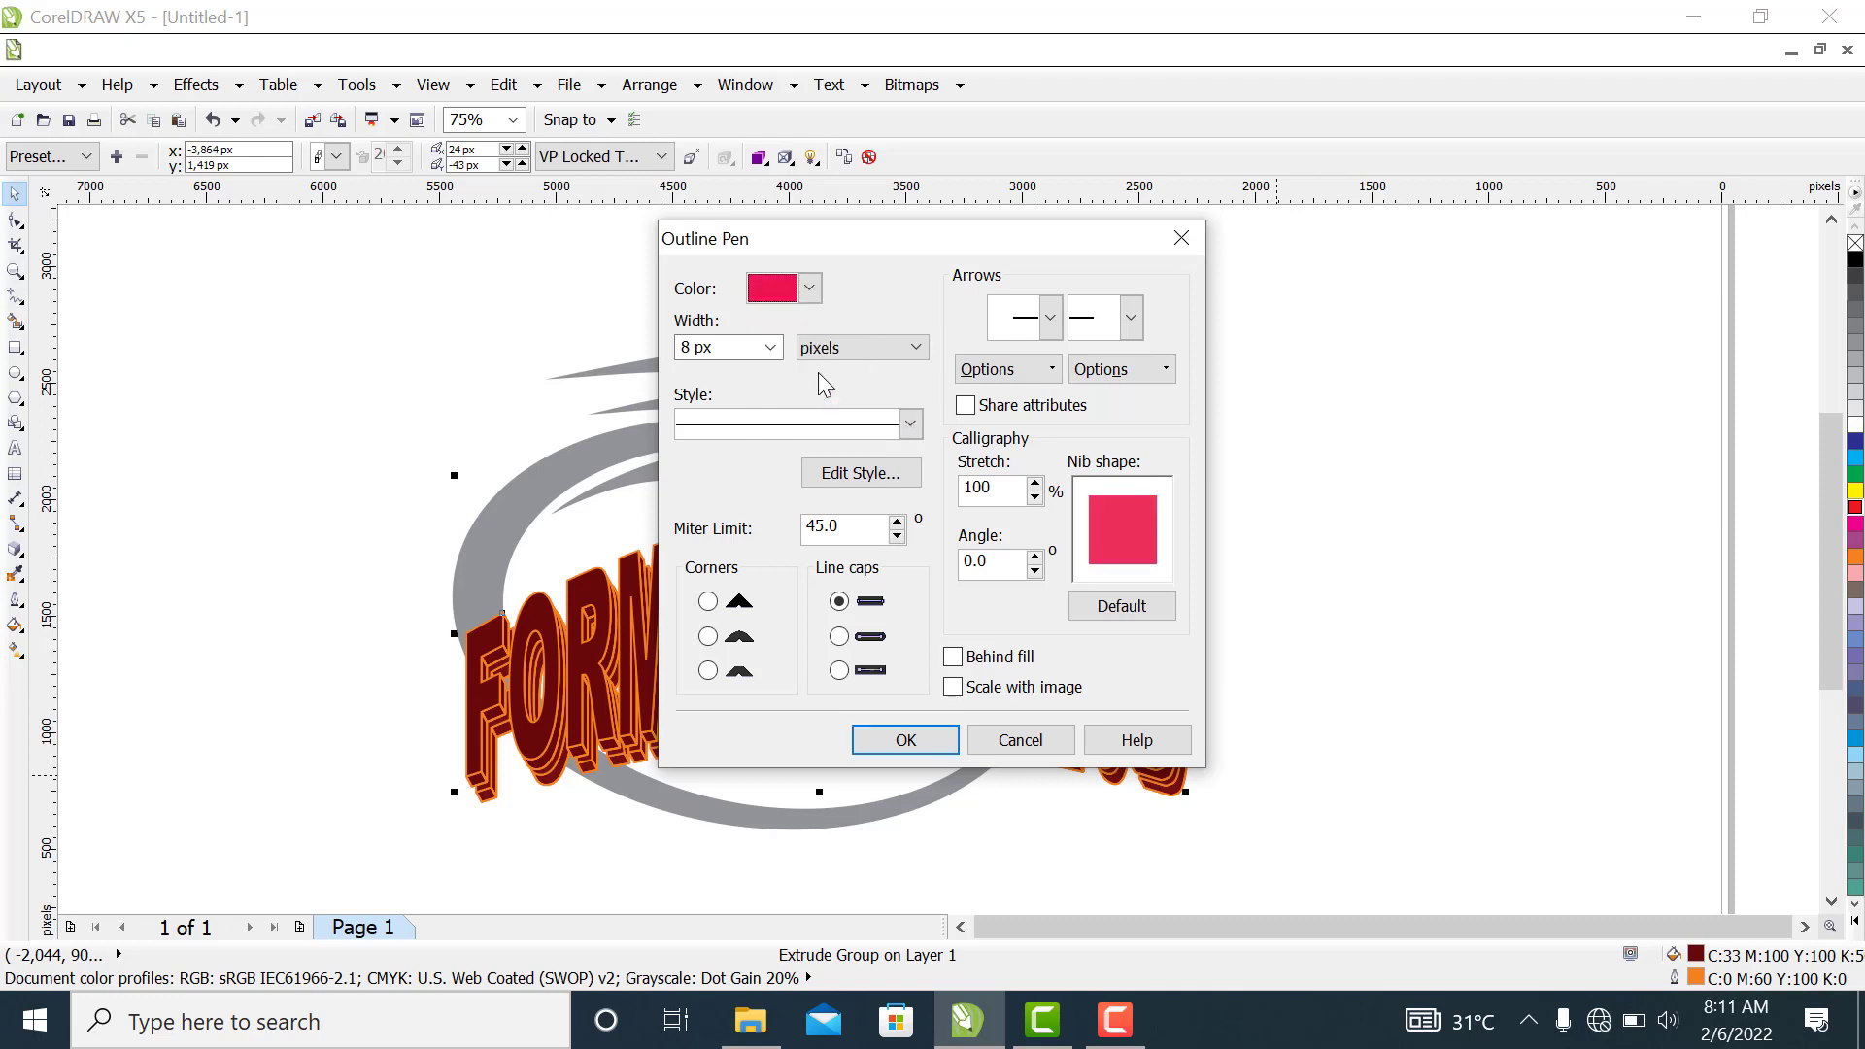
click(809, 288)
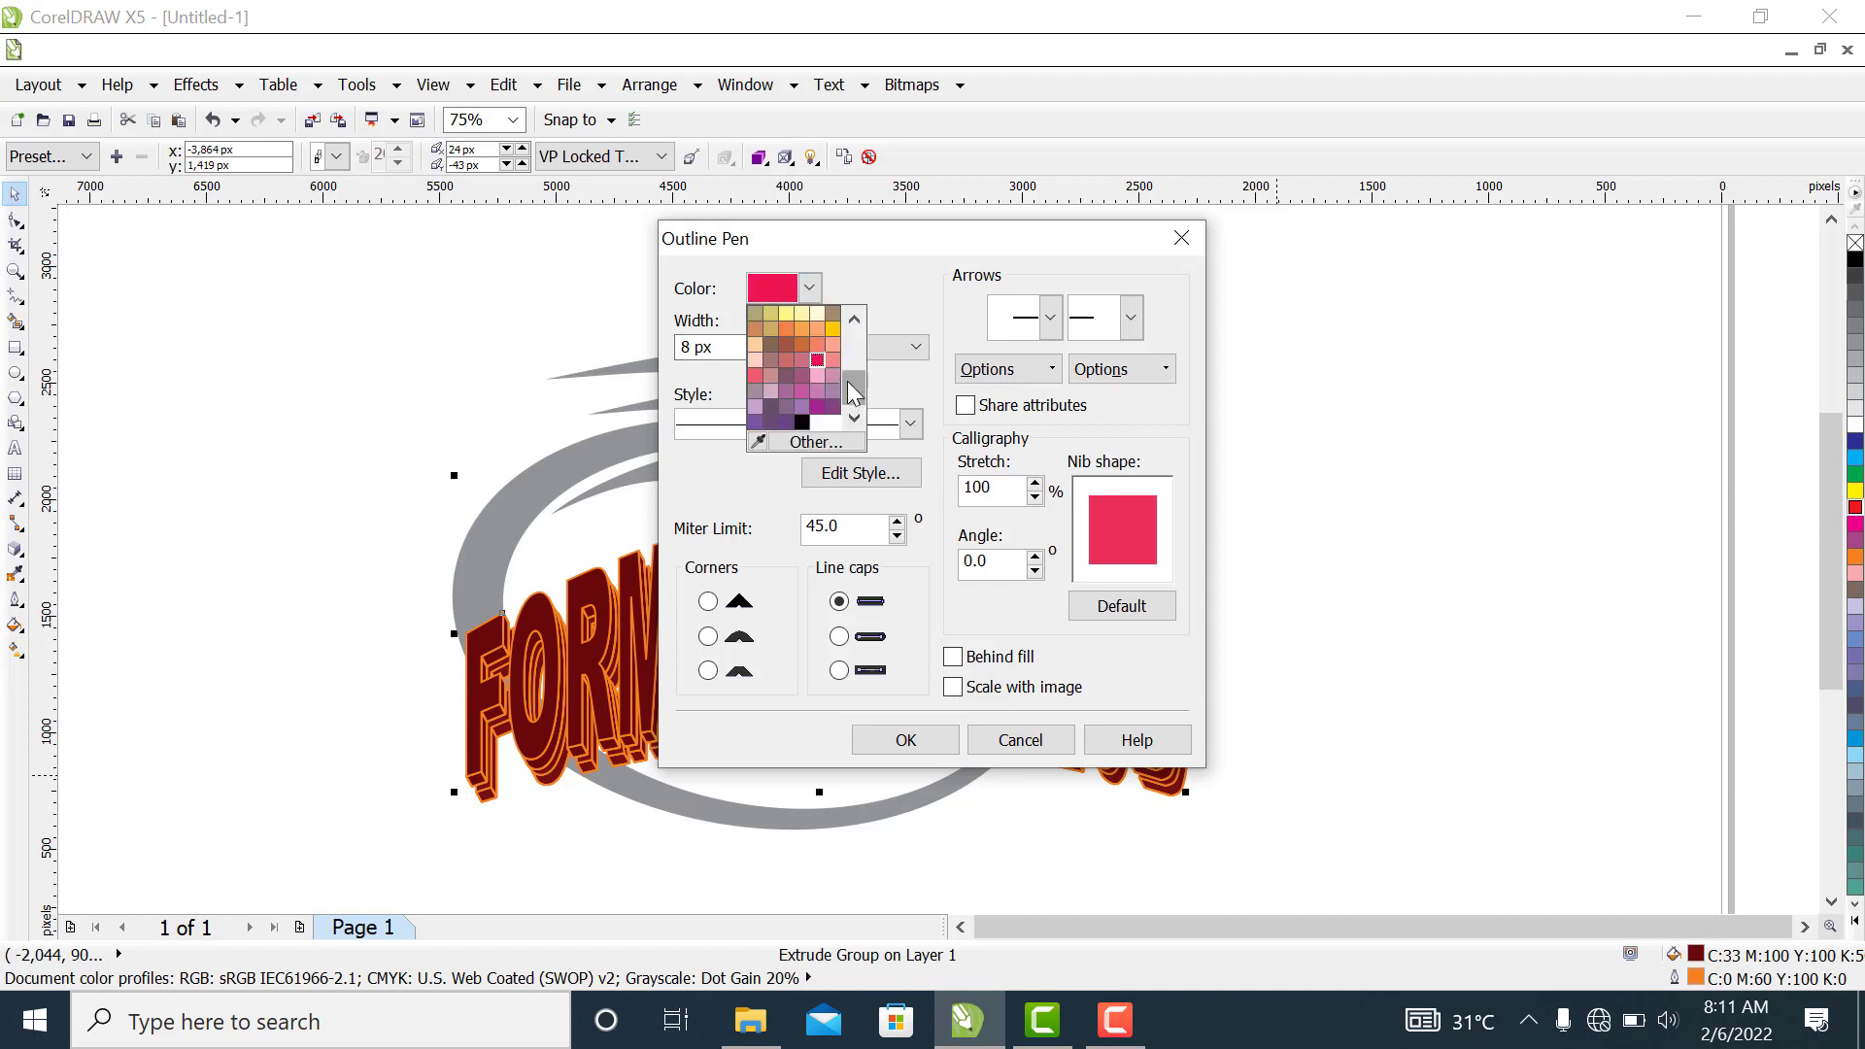
drag(847, 382, 844, 342)
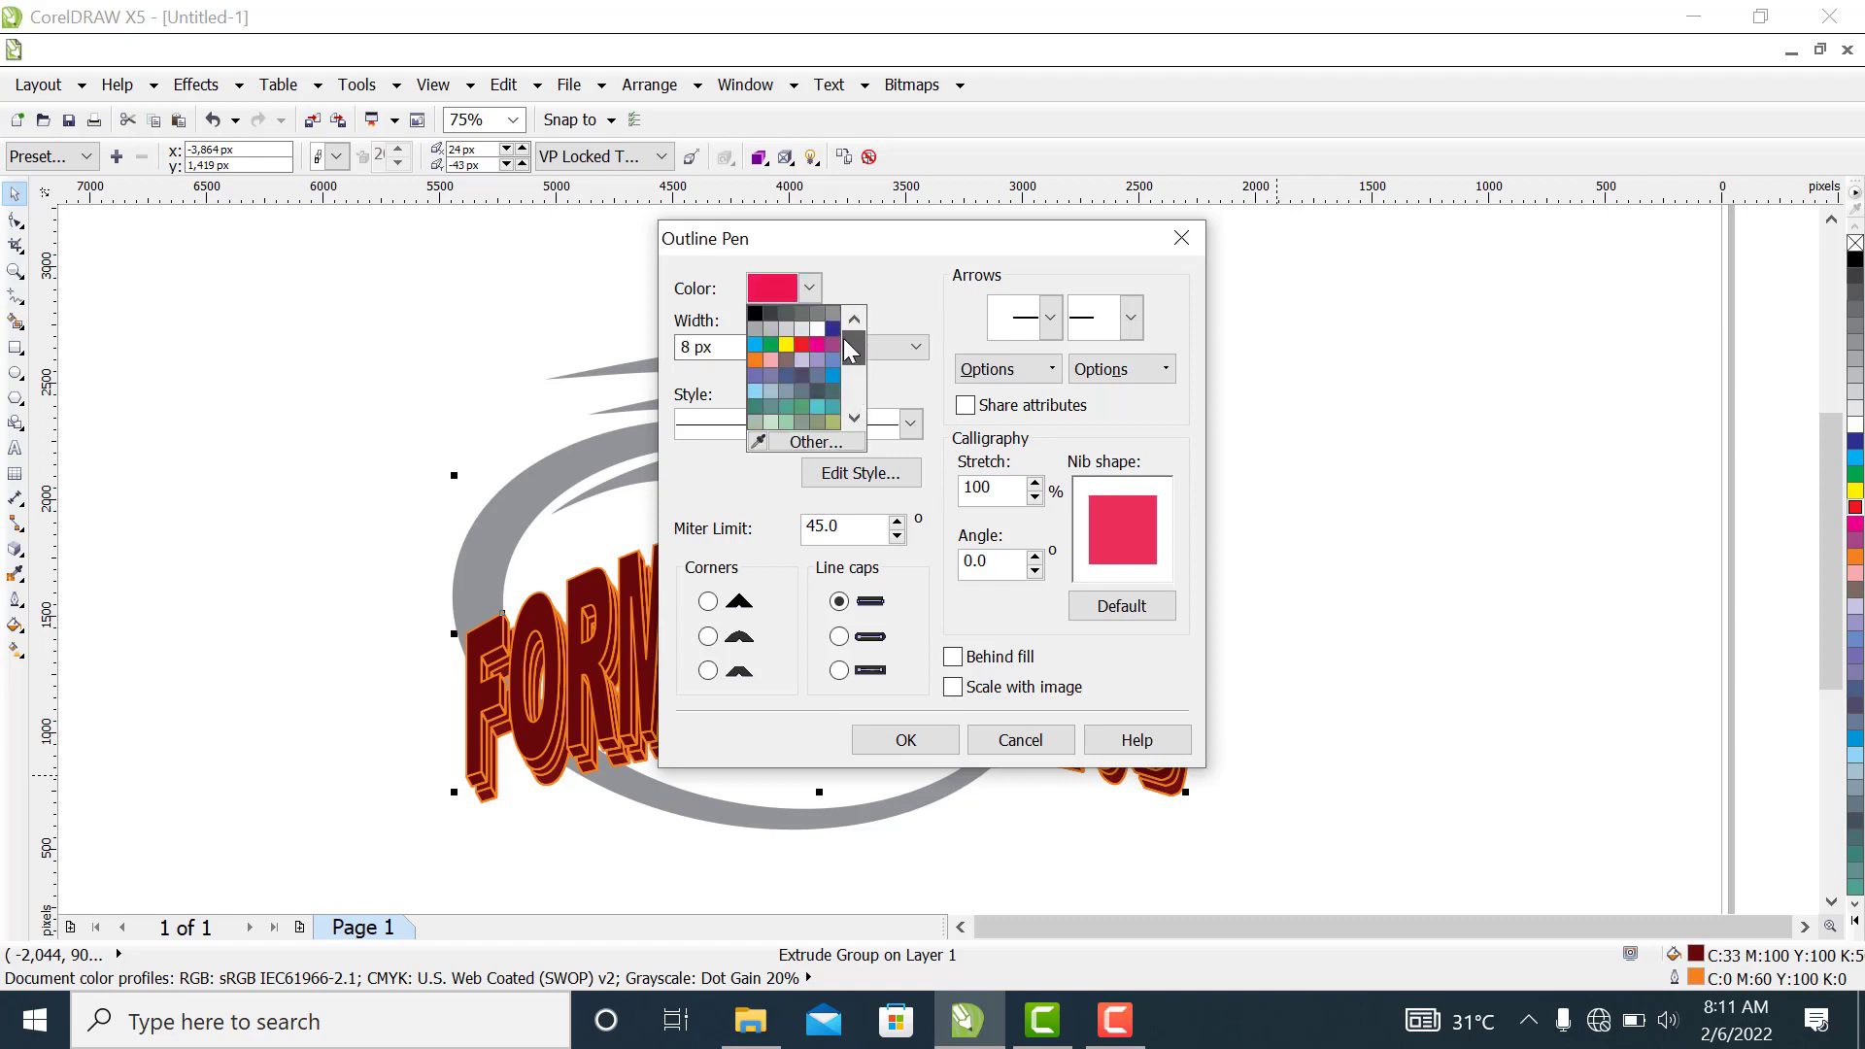
click(801, 343)
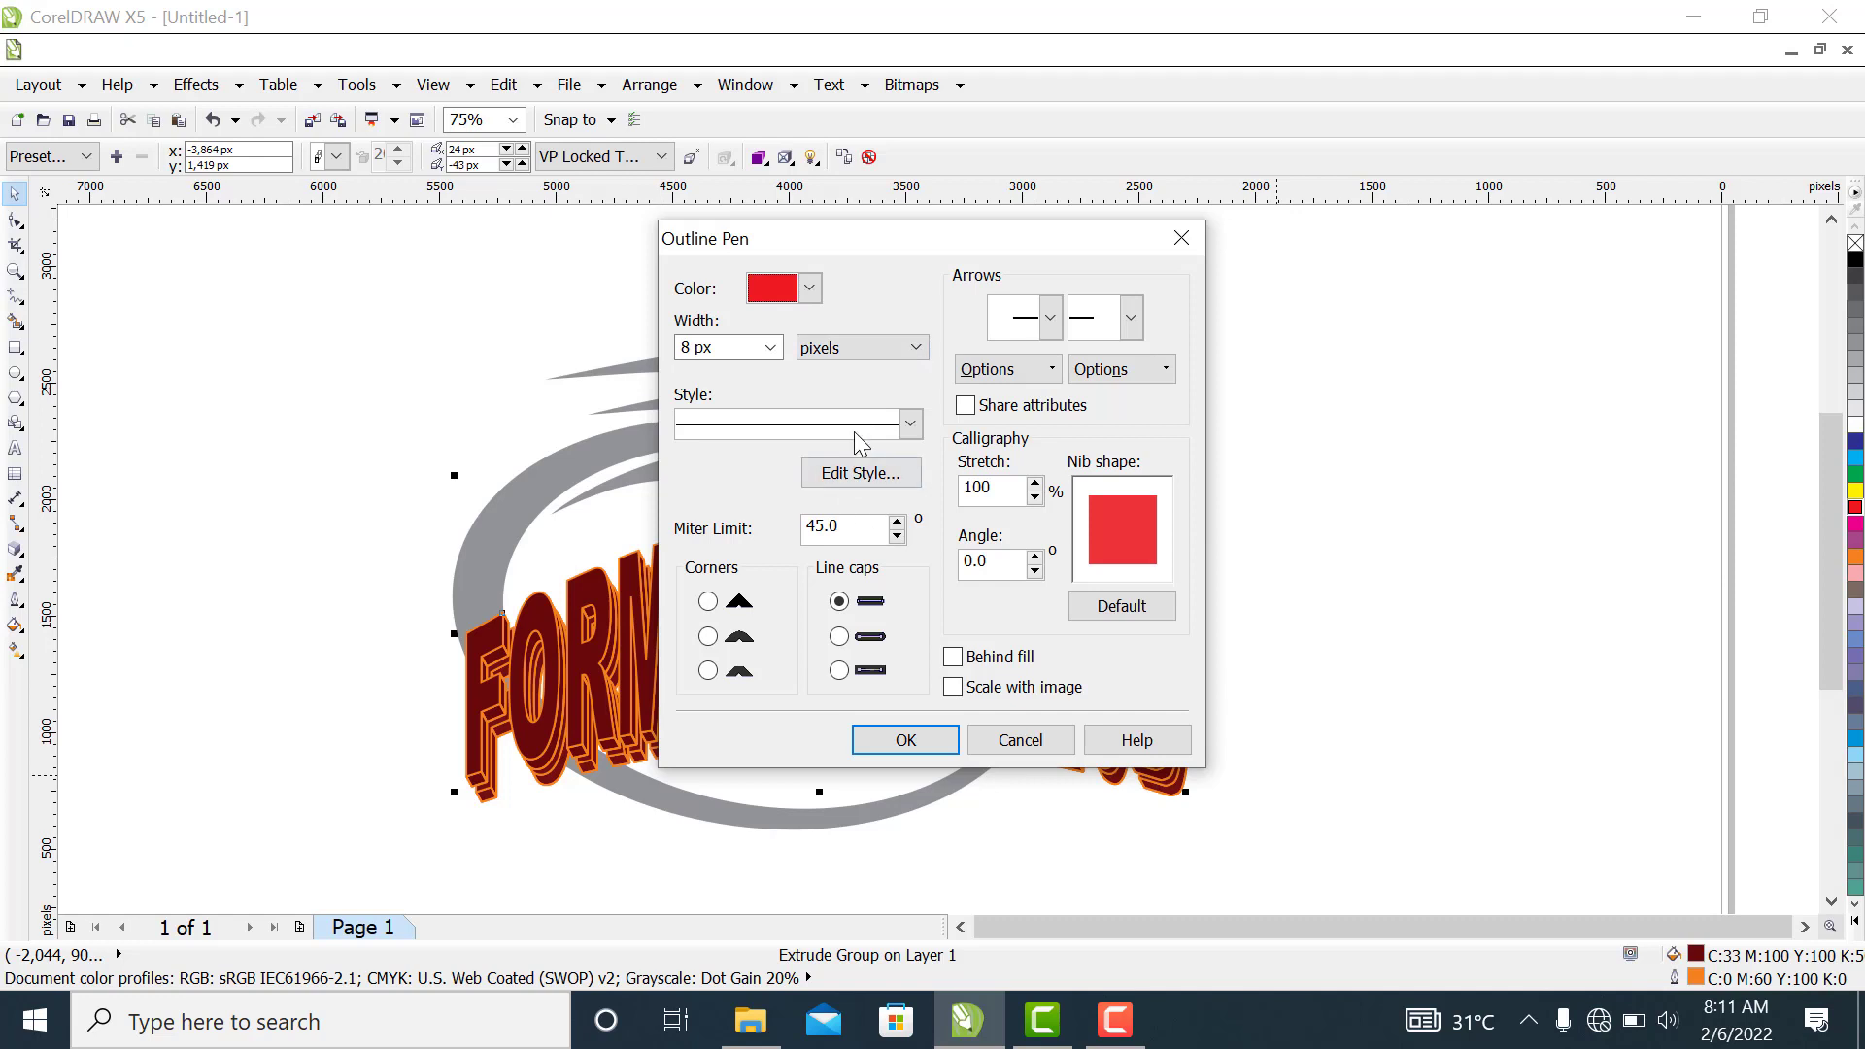
click(953, 657)
click(920, 738)
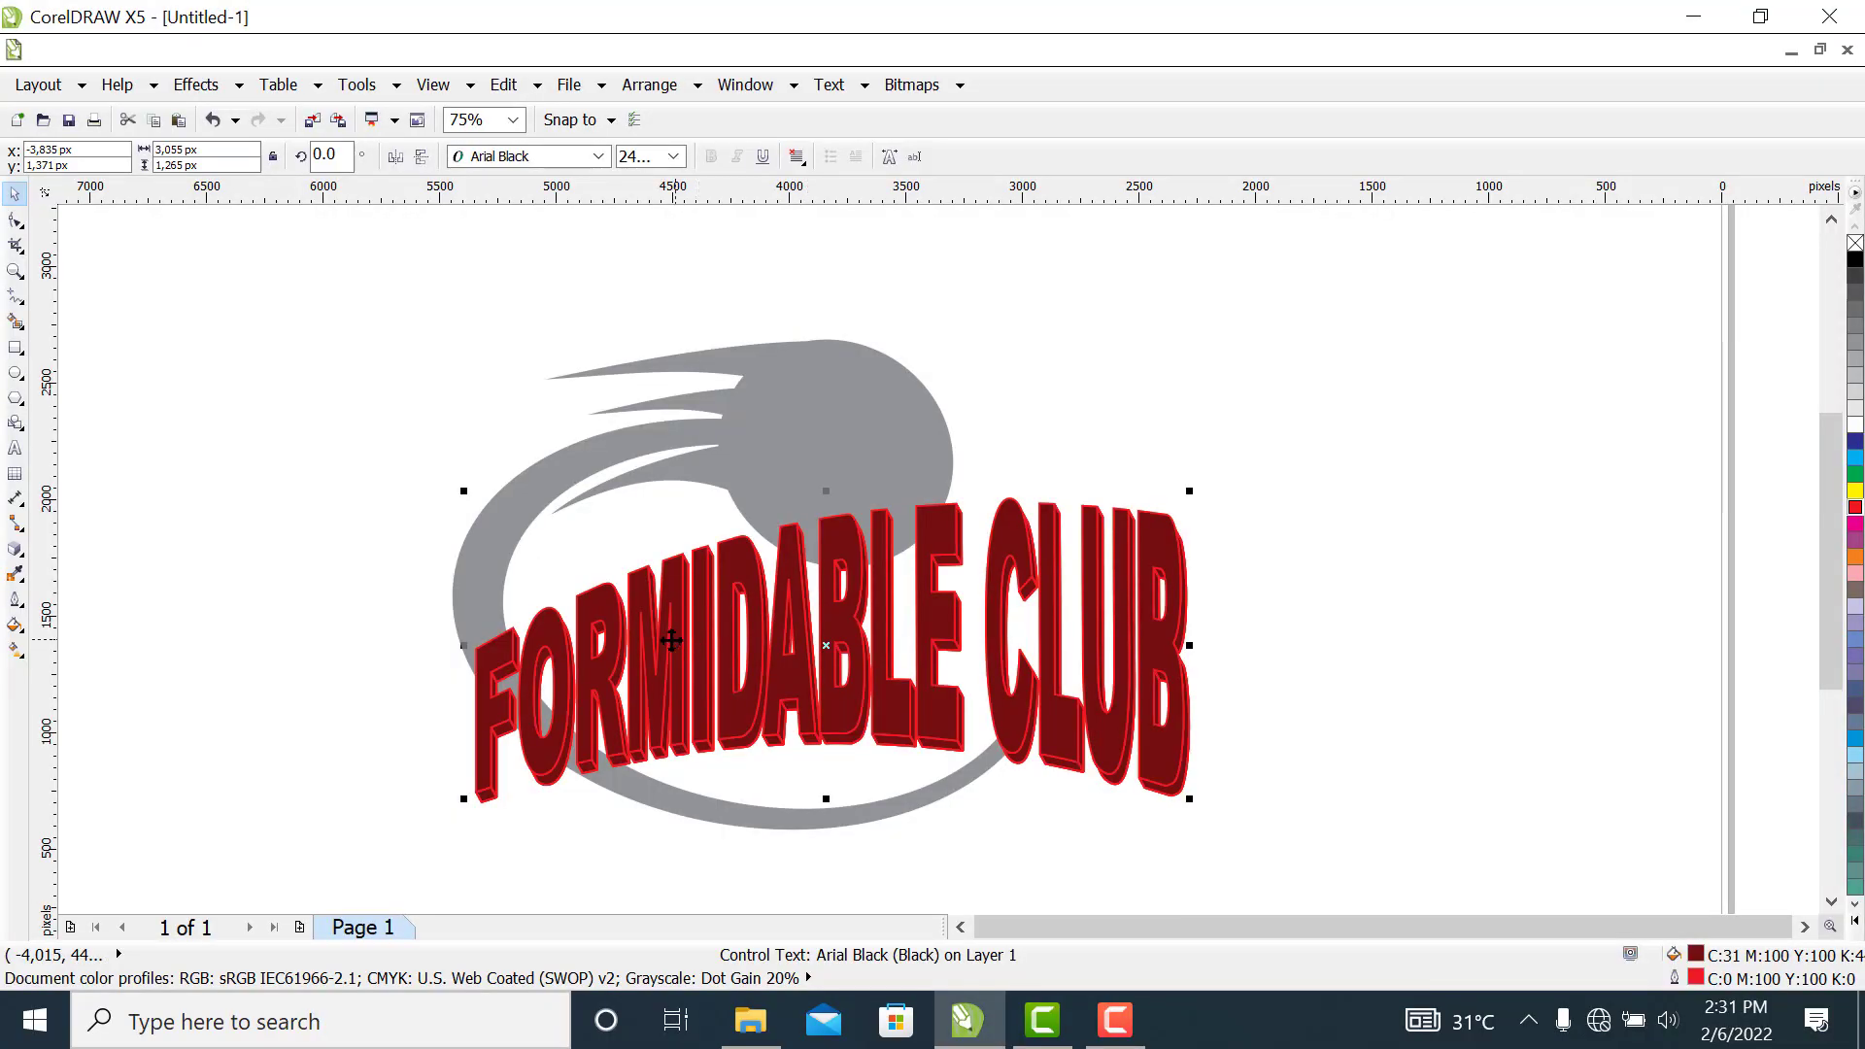
Offset the red-outlined extruded text 80 px down and 80 px right behind the orange-outlined one
click(923, 620)
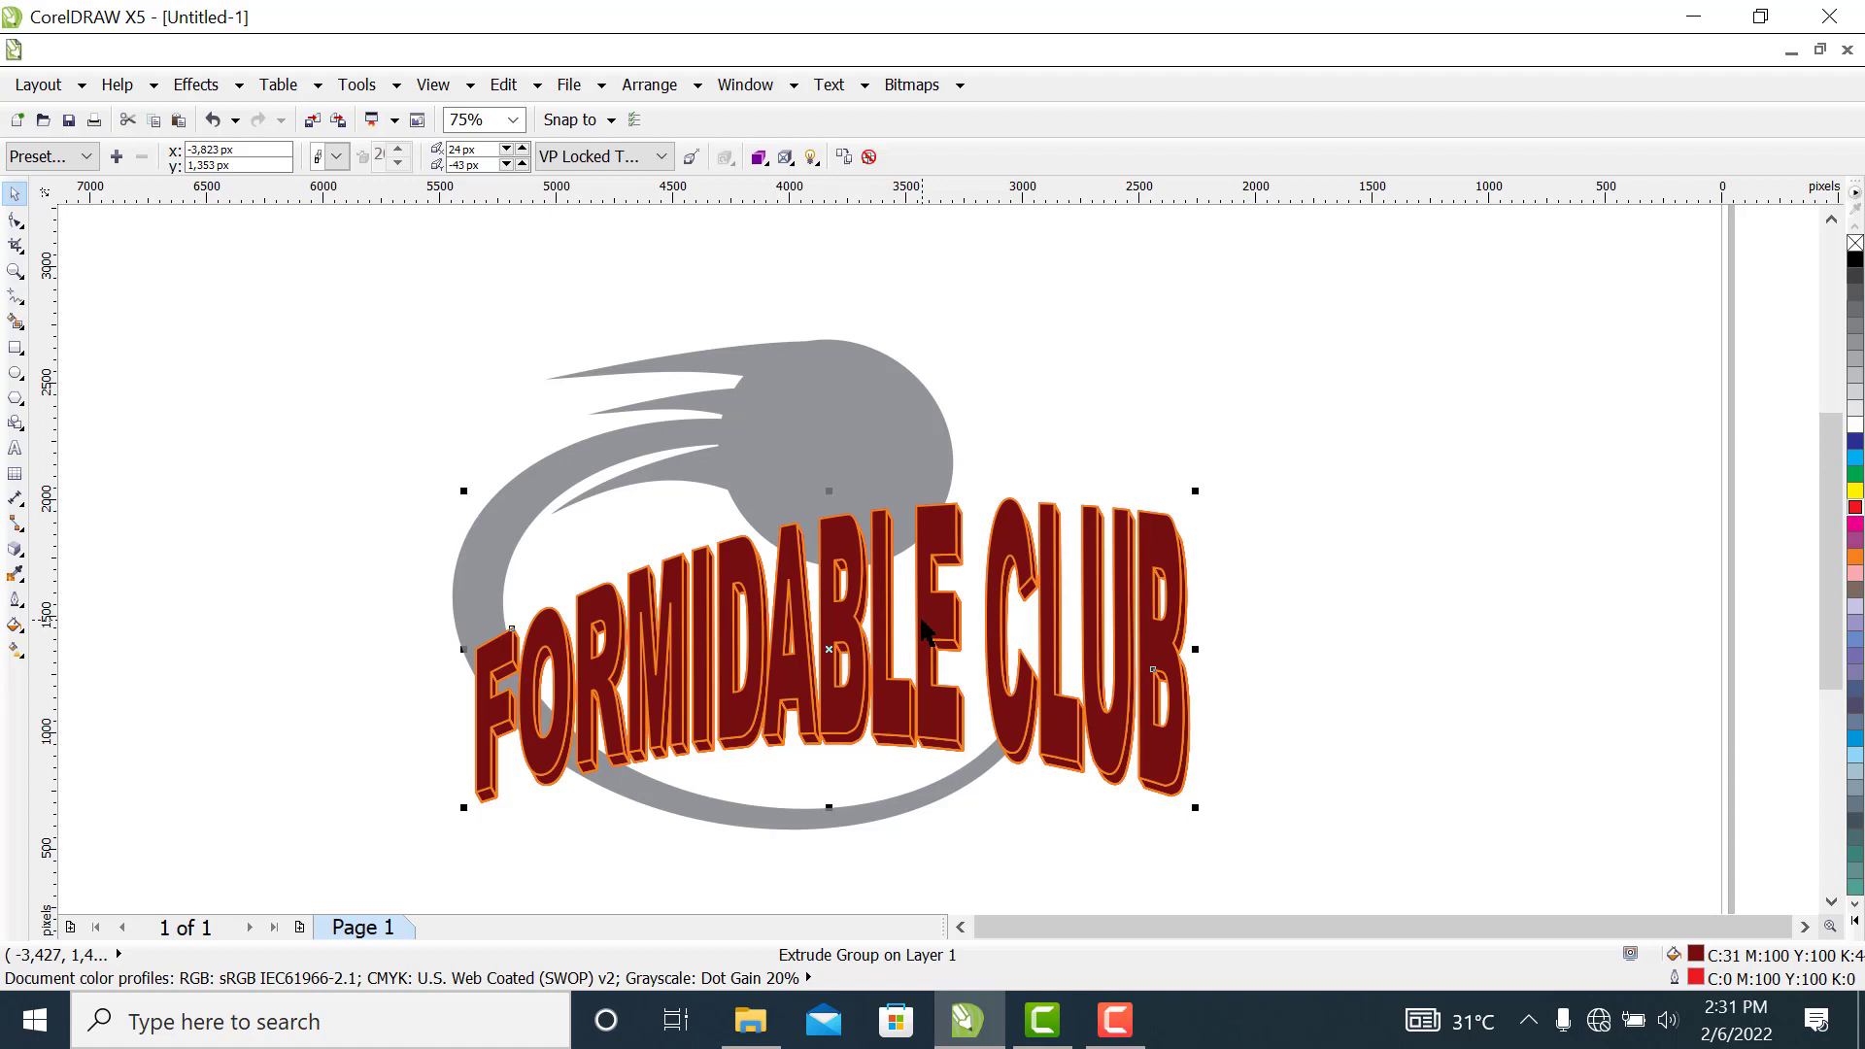
key(Down)
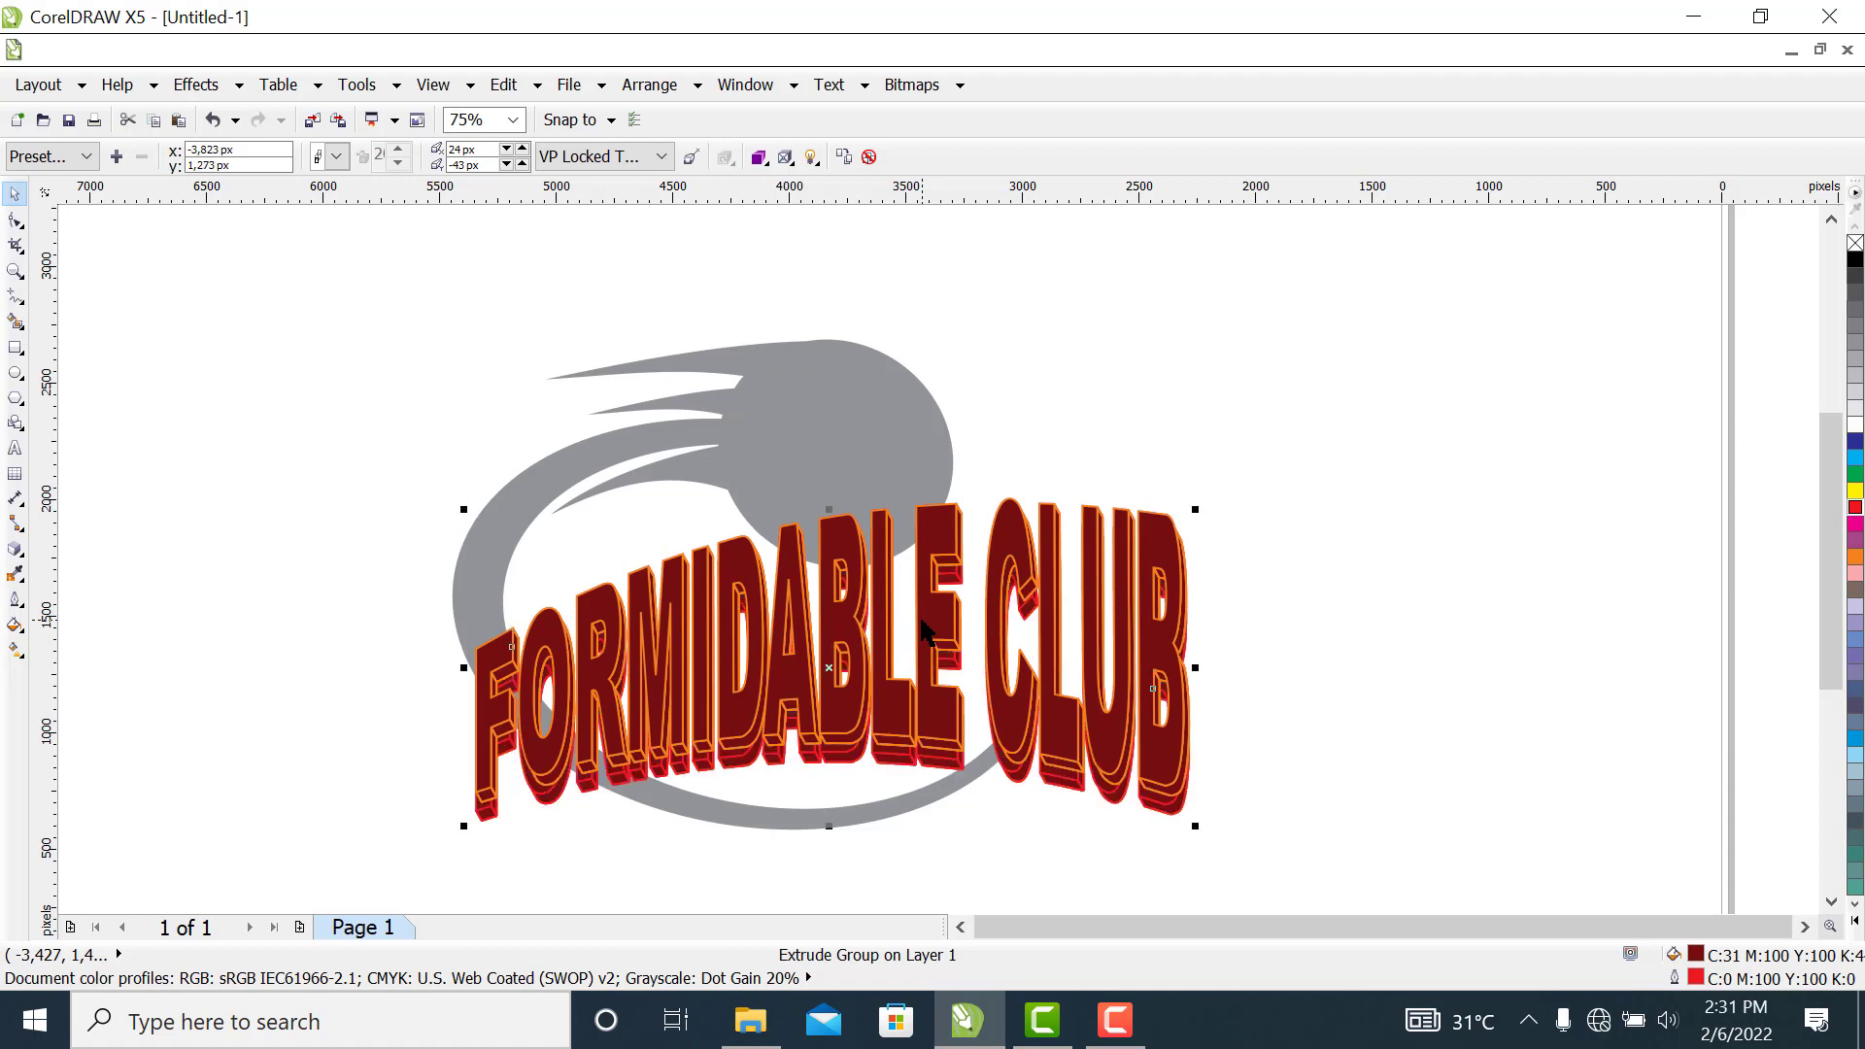
key(Right)
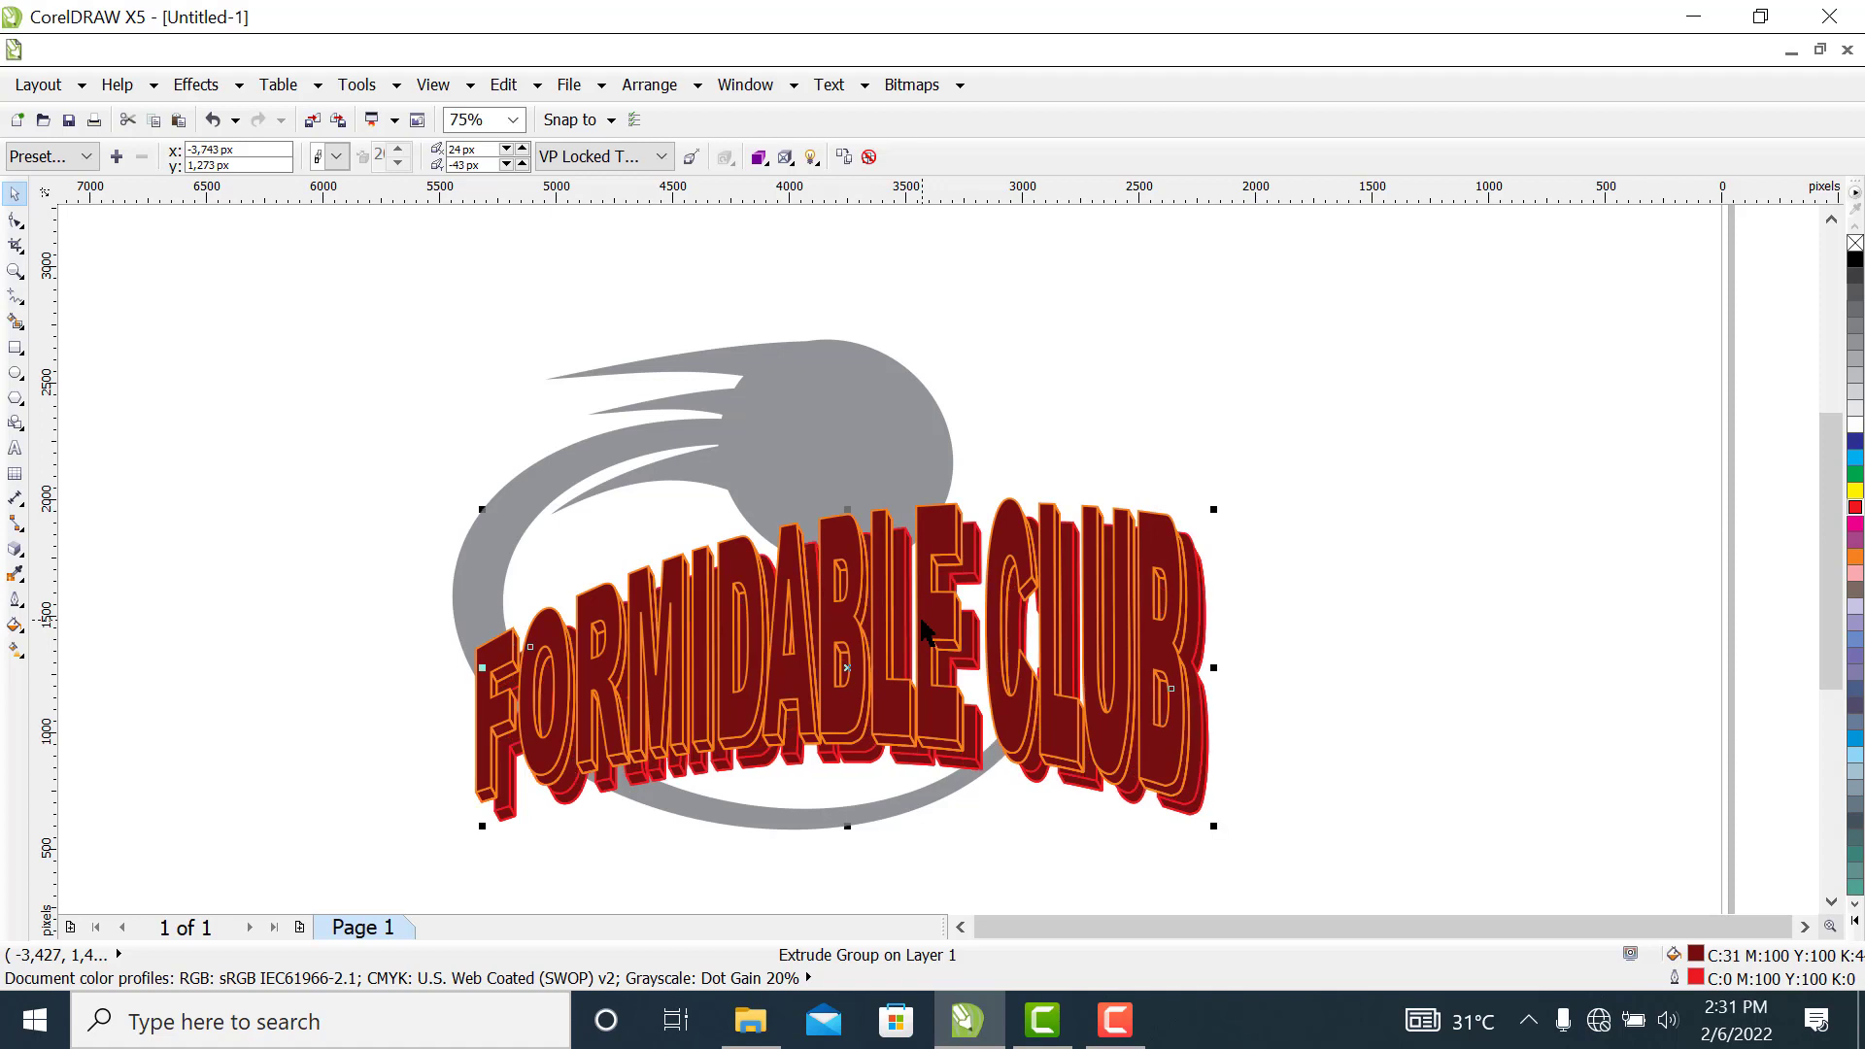
Resize the red-outlined extruded text from its lower corners and right side to fit closely behind the orange-outlined text
key(Up)
key(Down)
drag(1211, 828, 1202, 820)
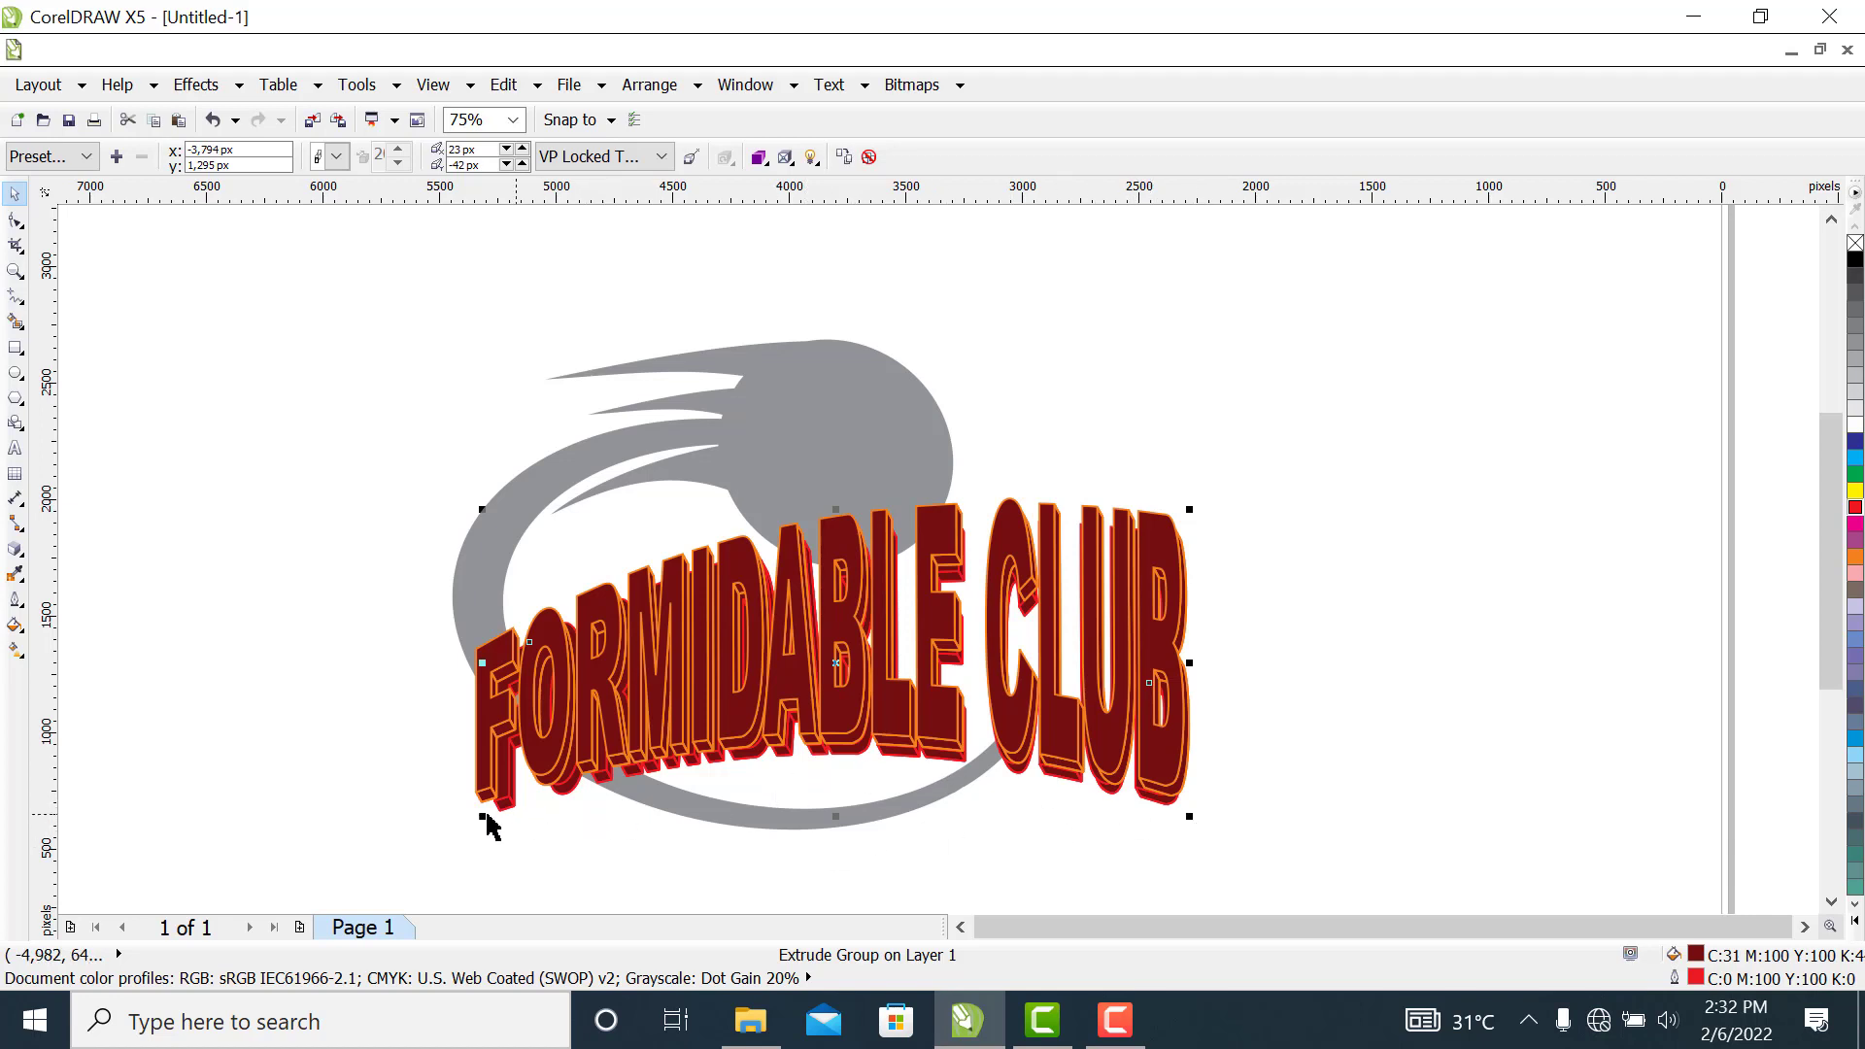
drag(483, 816, 482, 816)
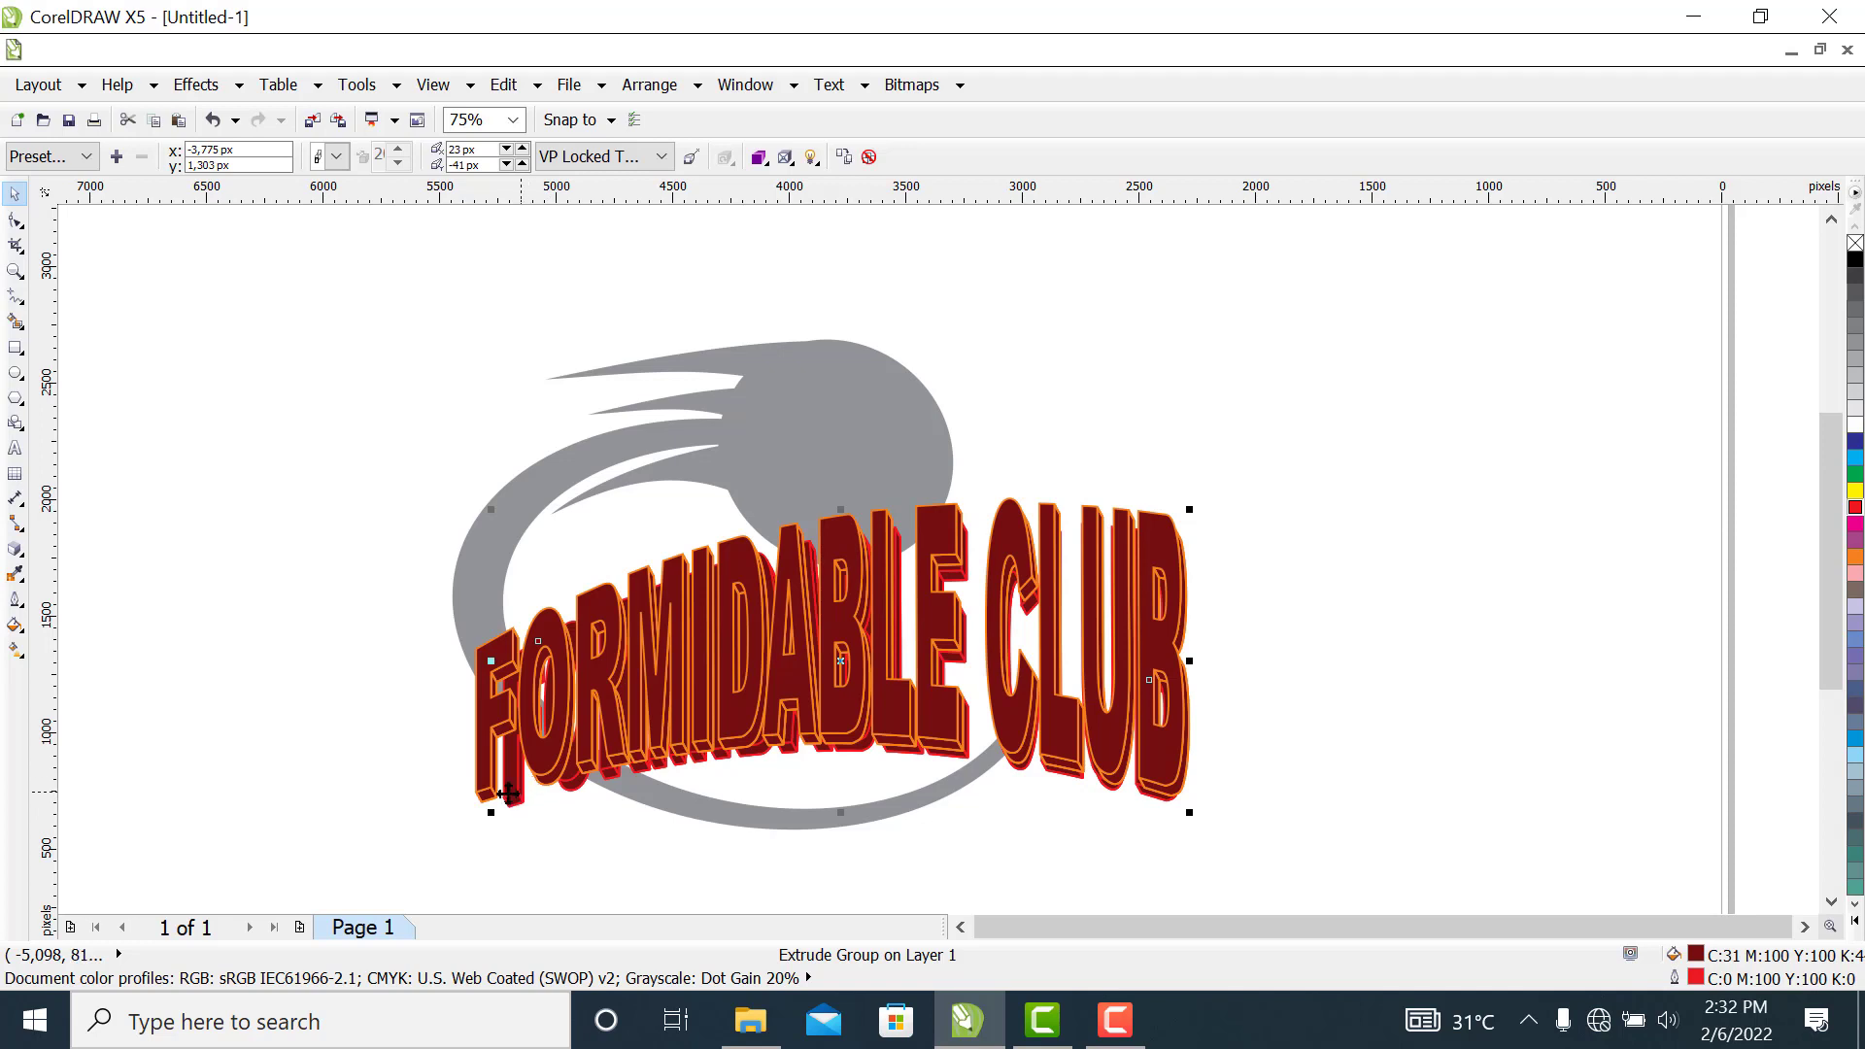
drag(490, 812, 475, 819)
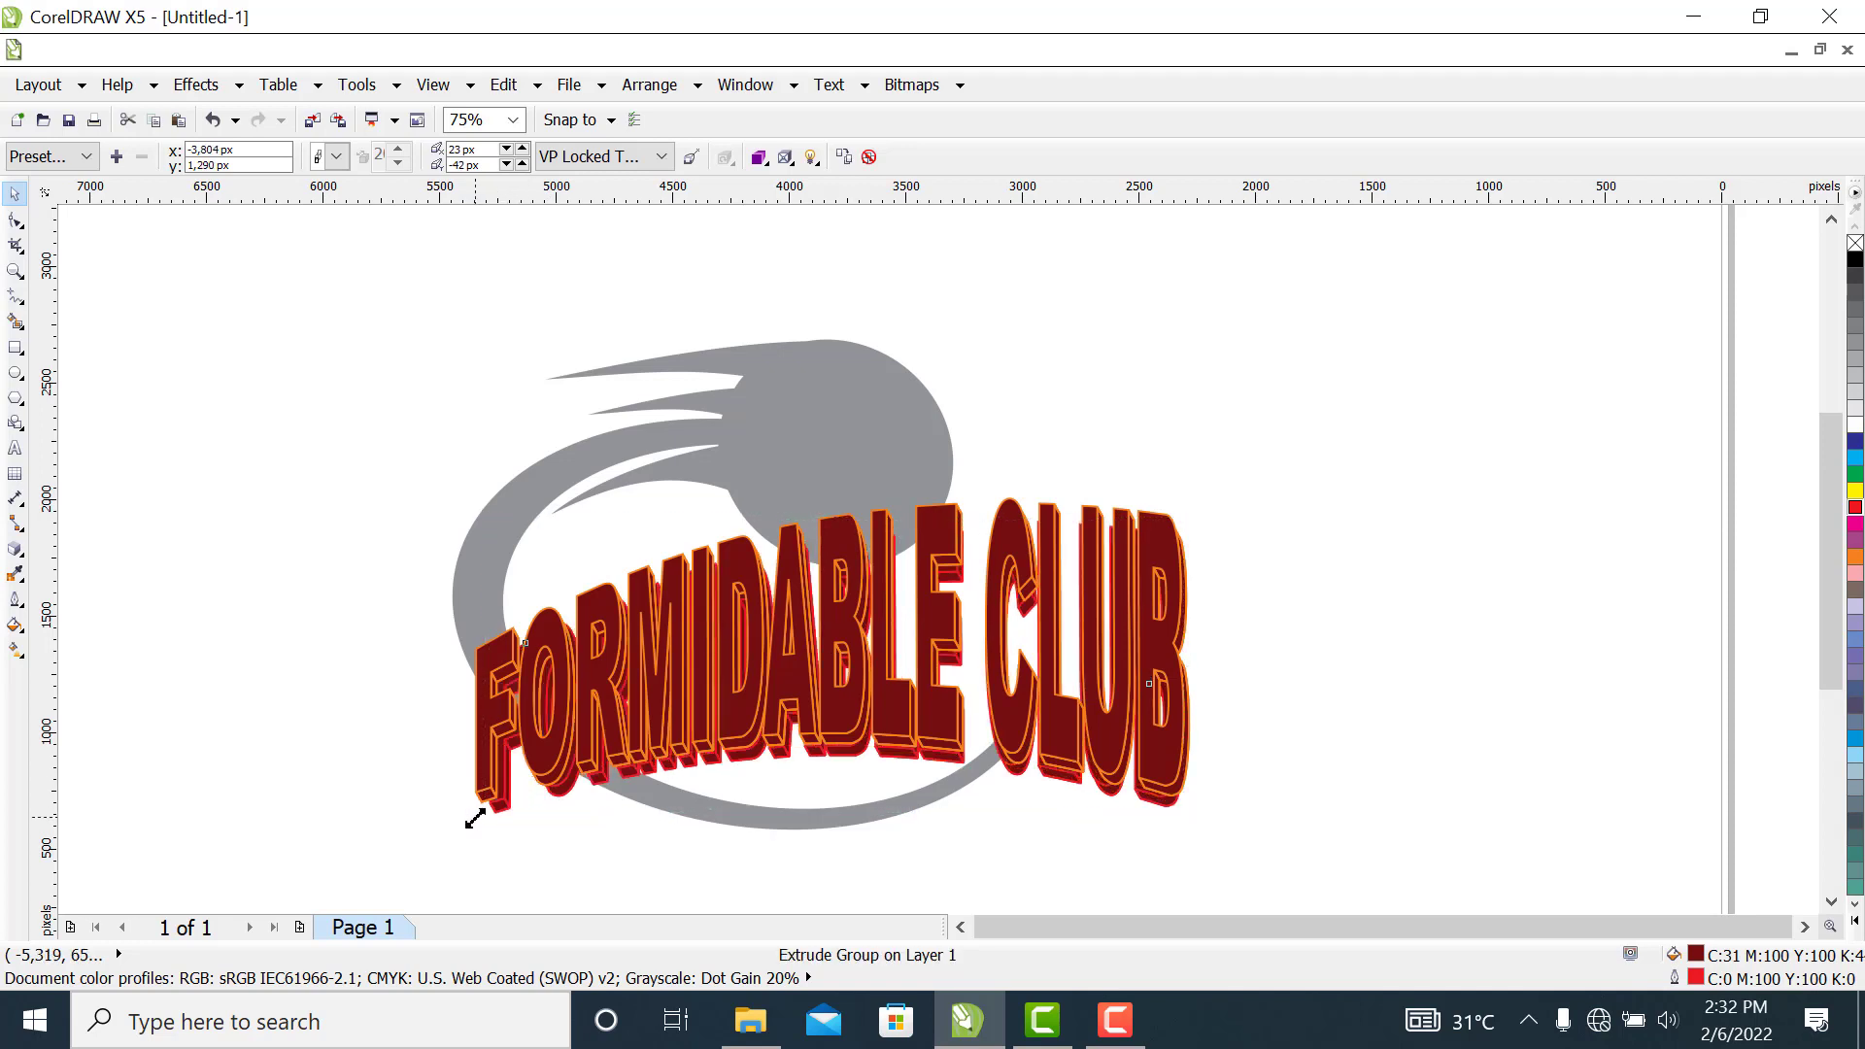
click(475, 819)
drag(476, 818, 467, 826)
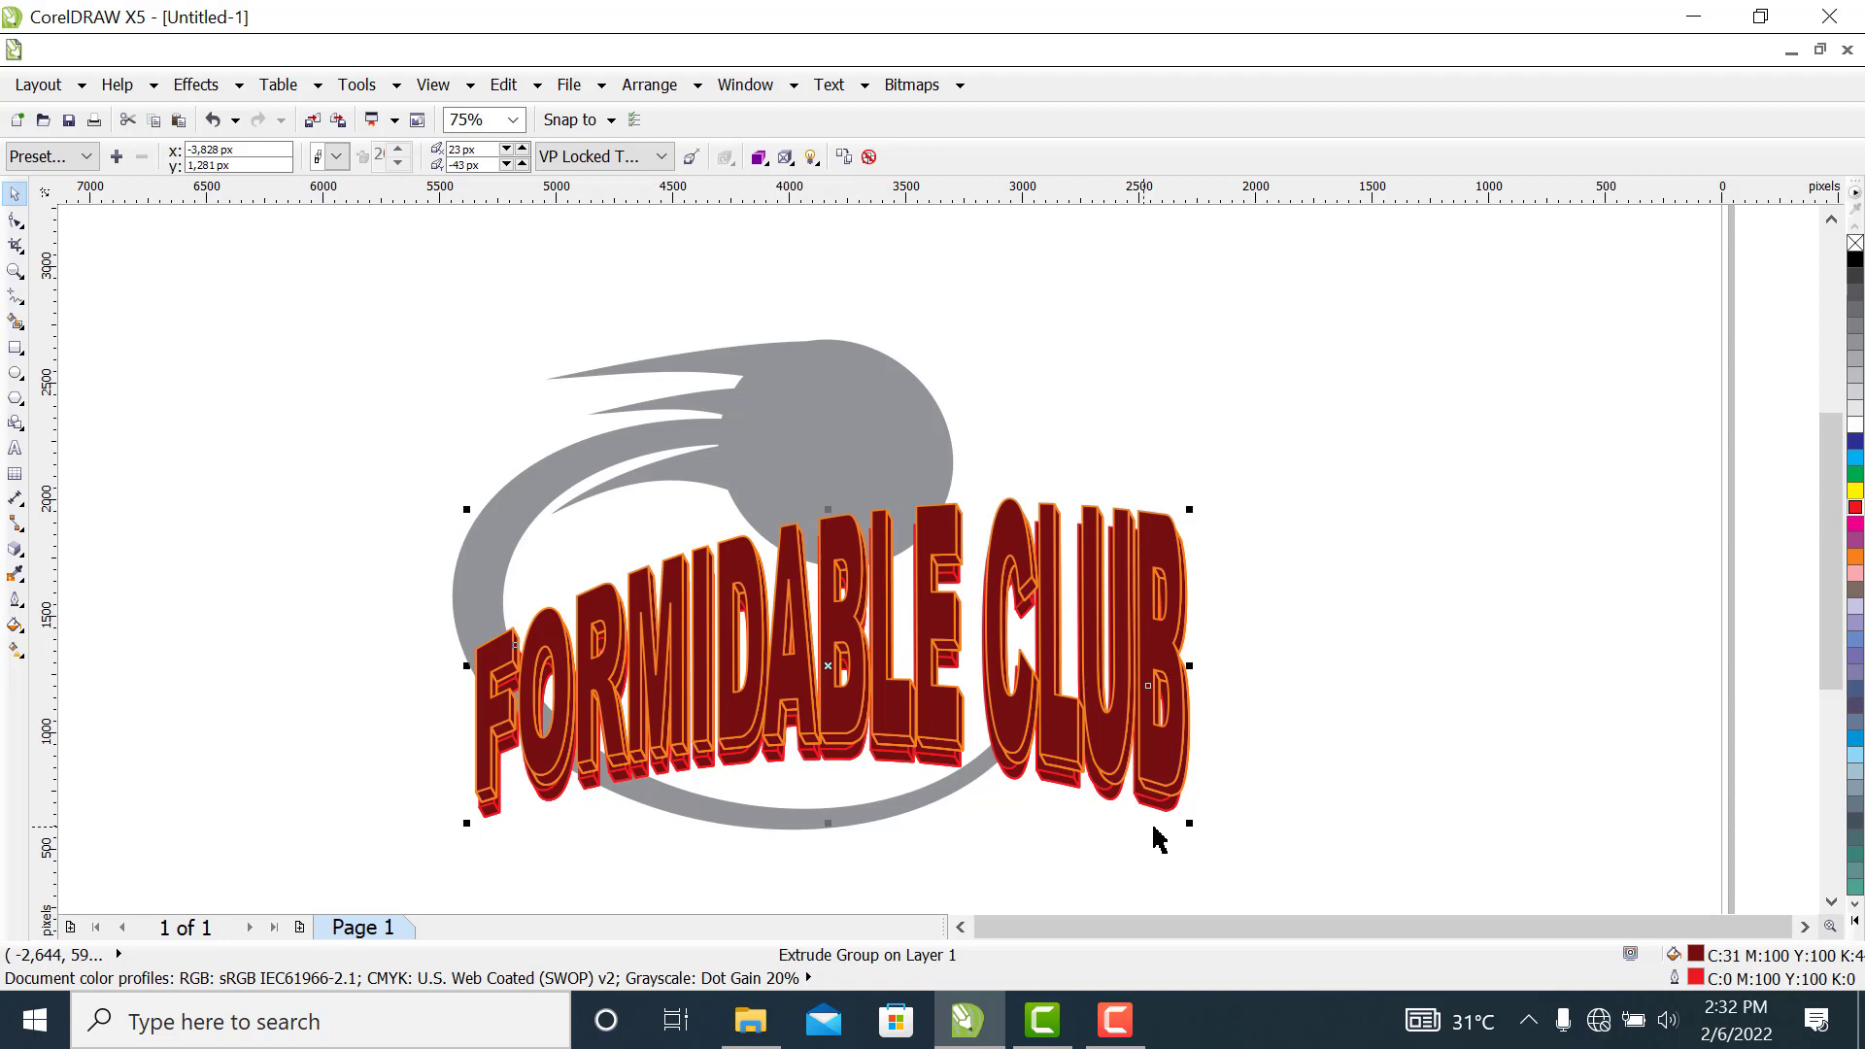
drag(1189, 823, 1183, 818)
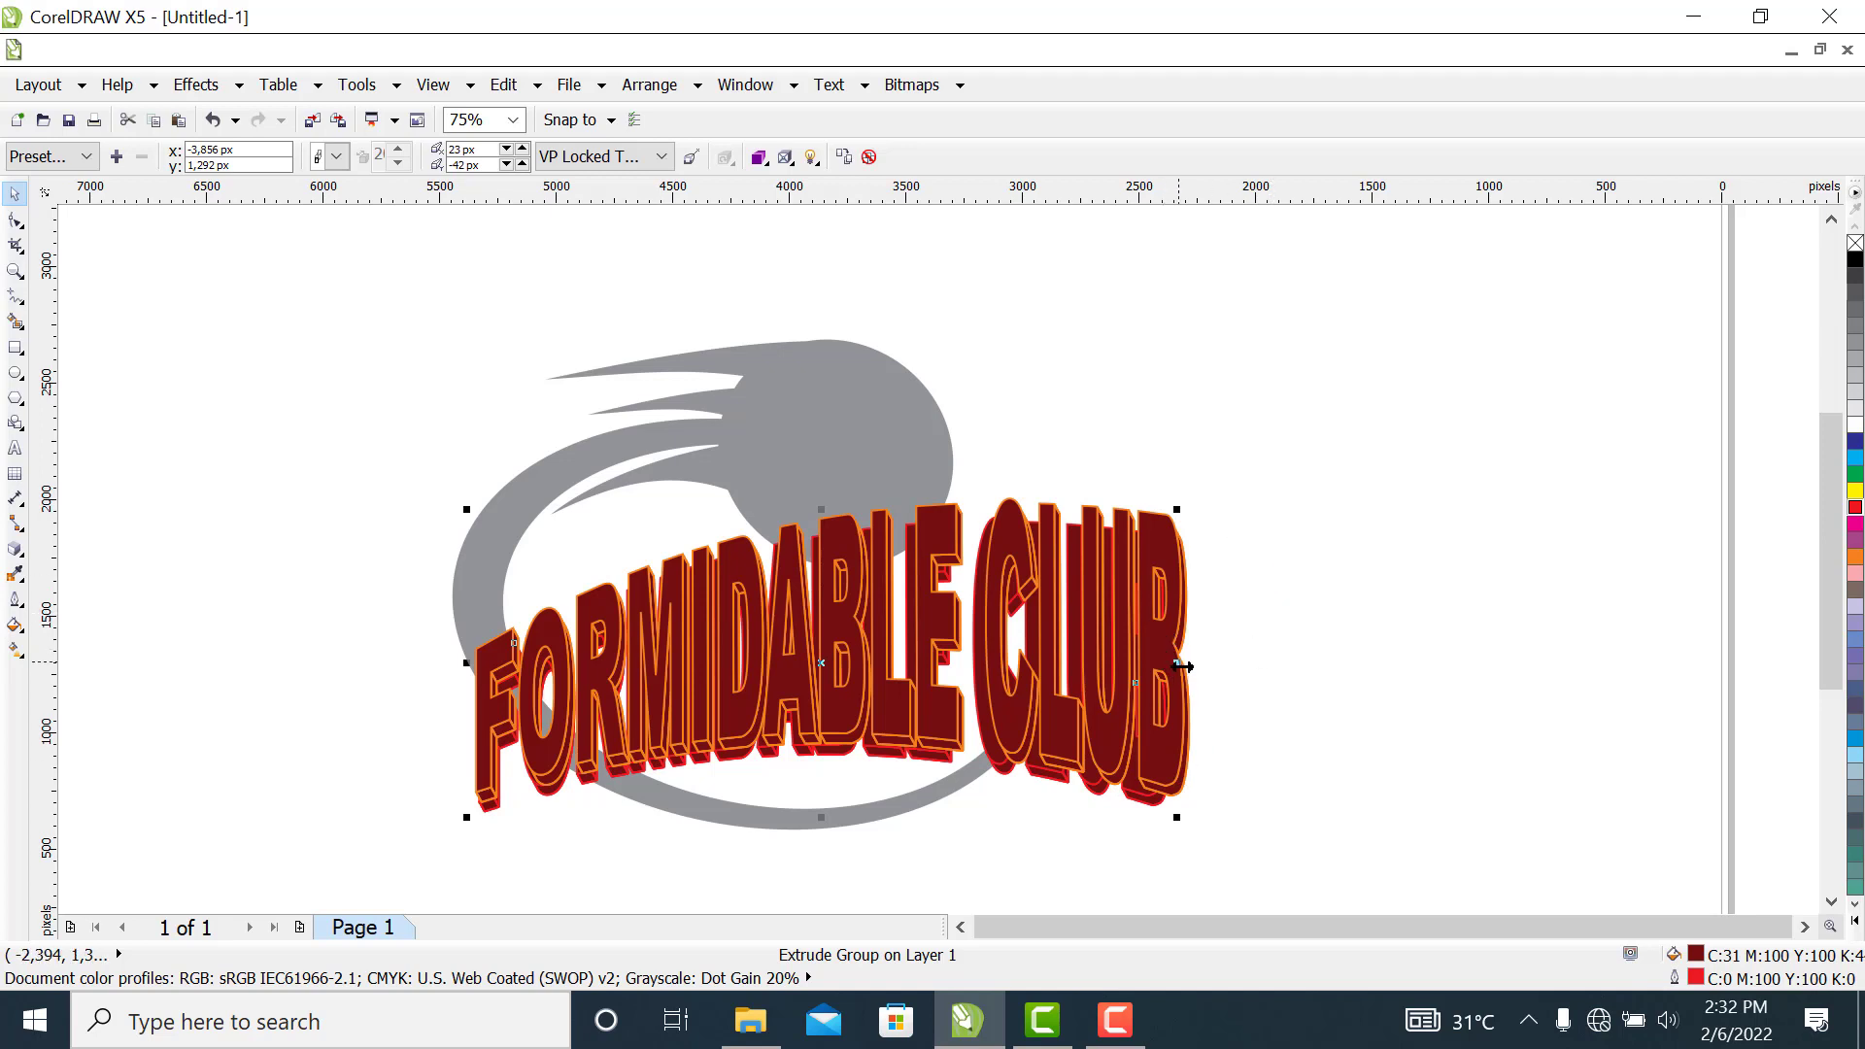
drag(1180, 662, 1193, 659)
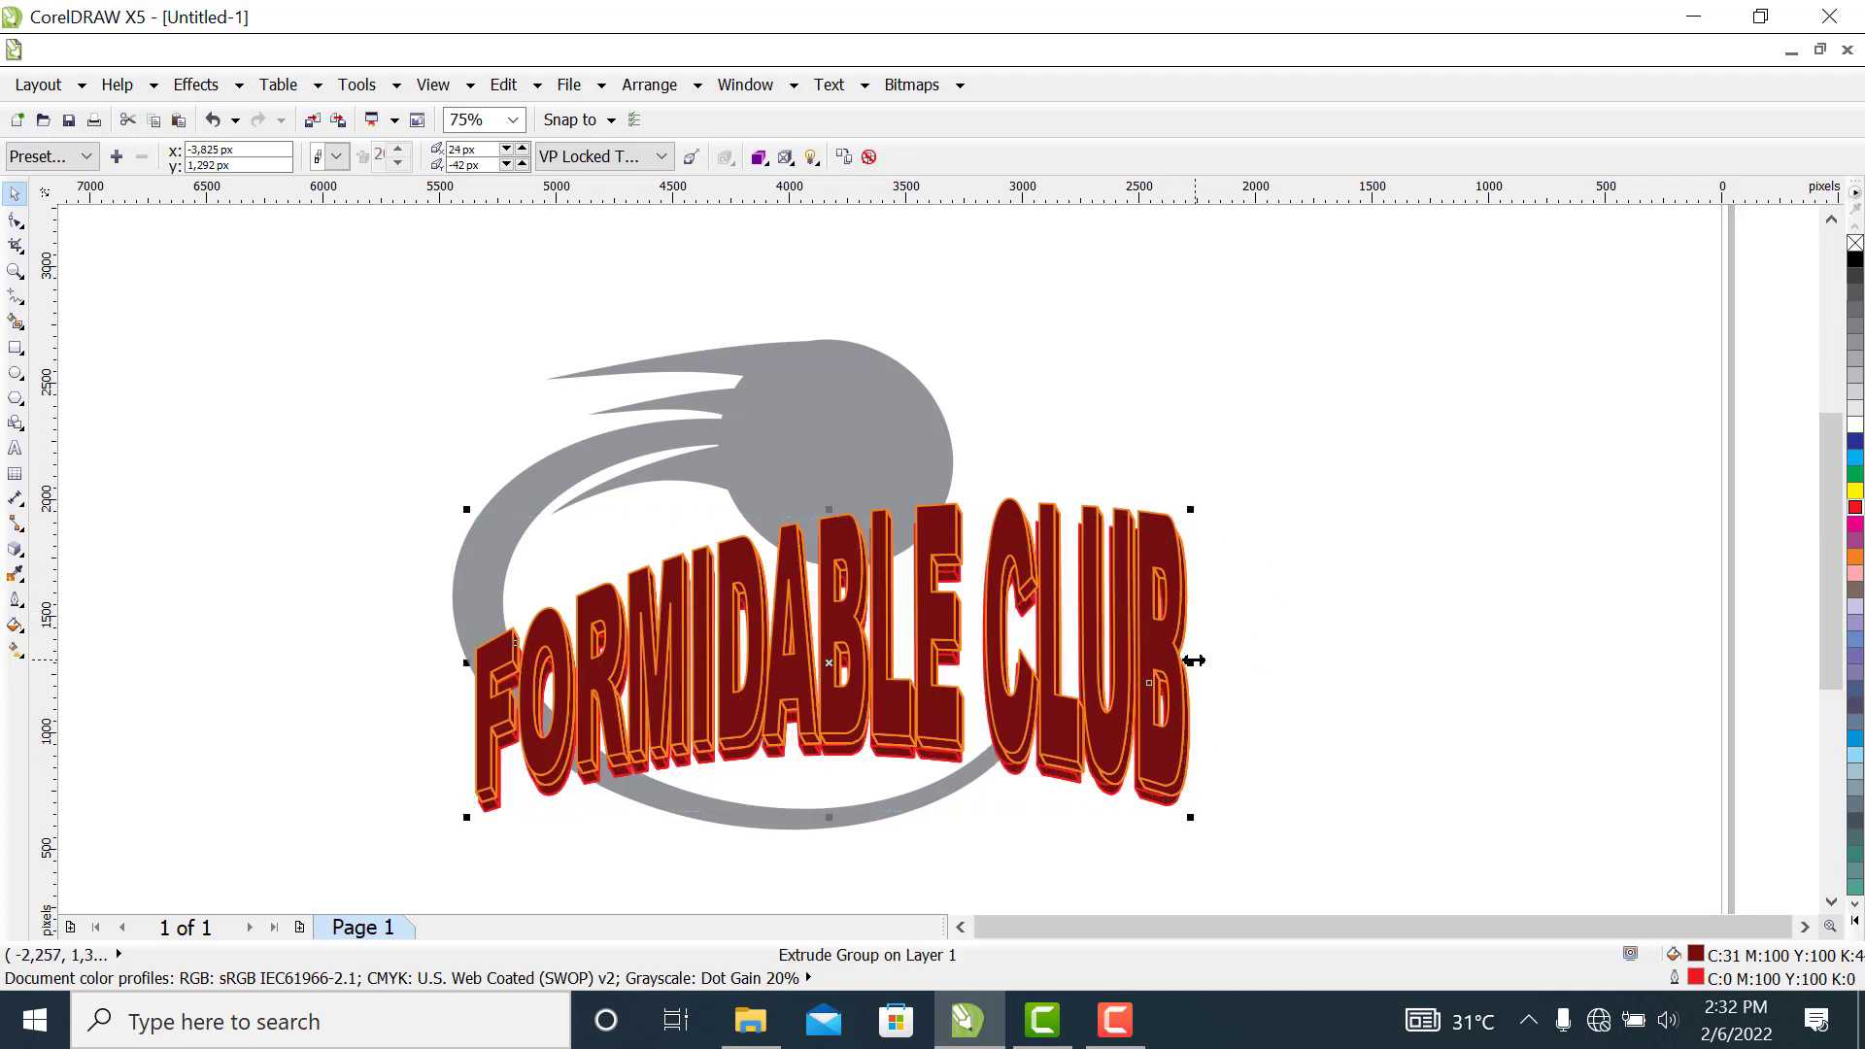
click(1352, 602)
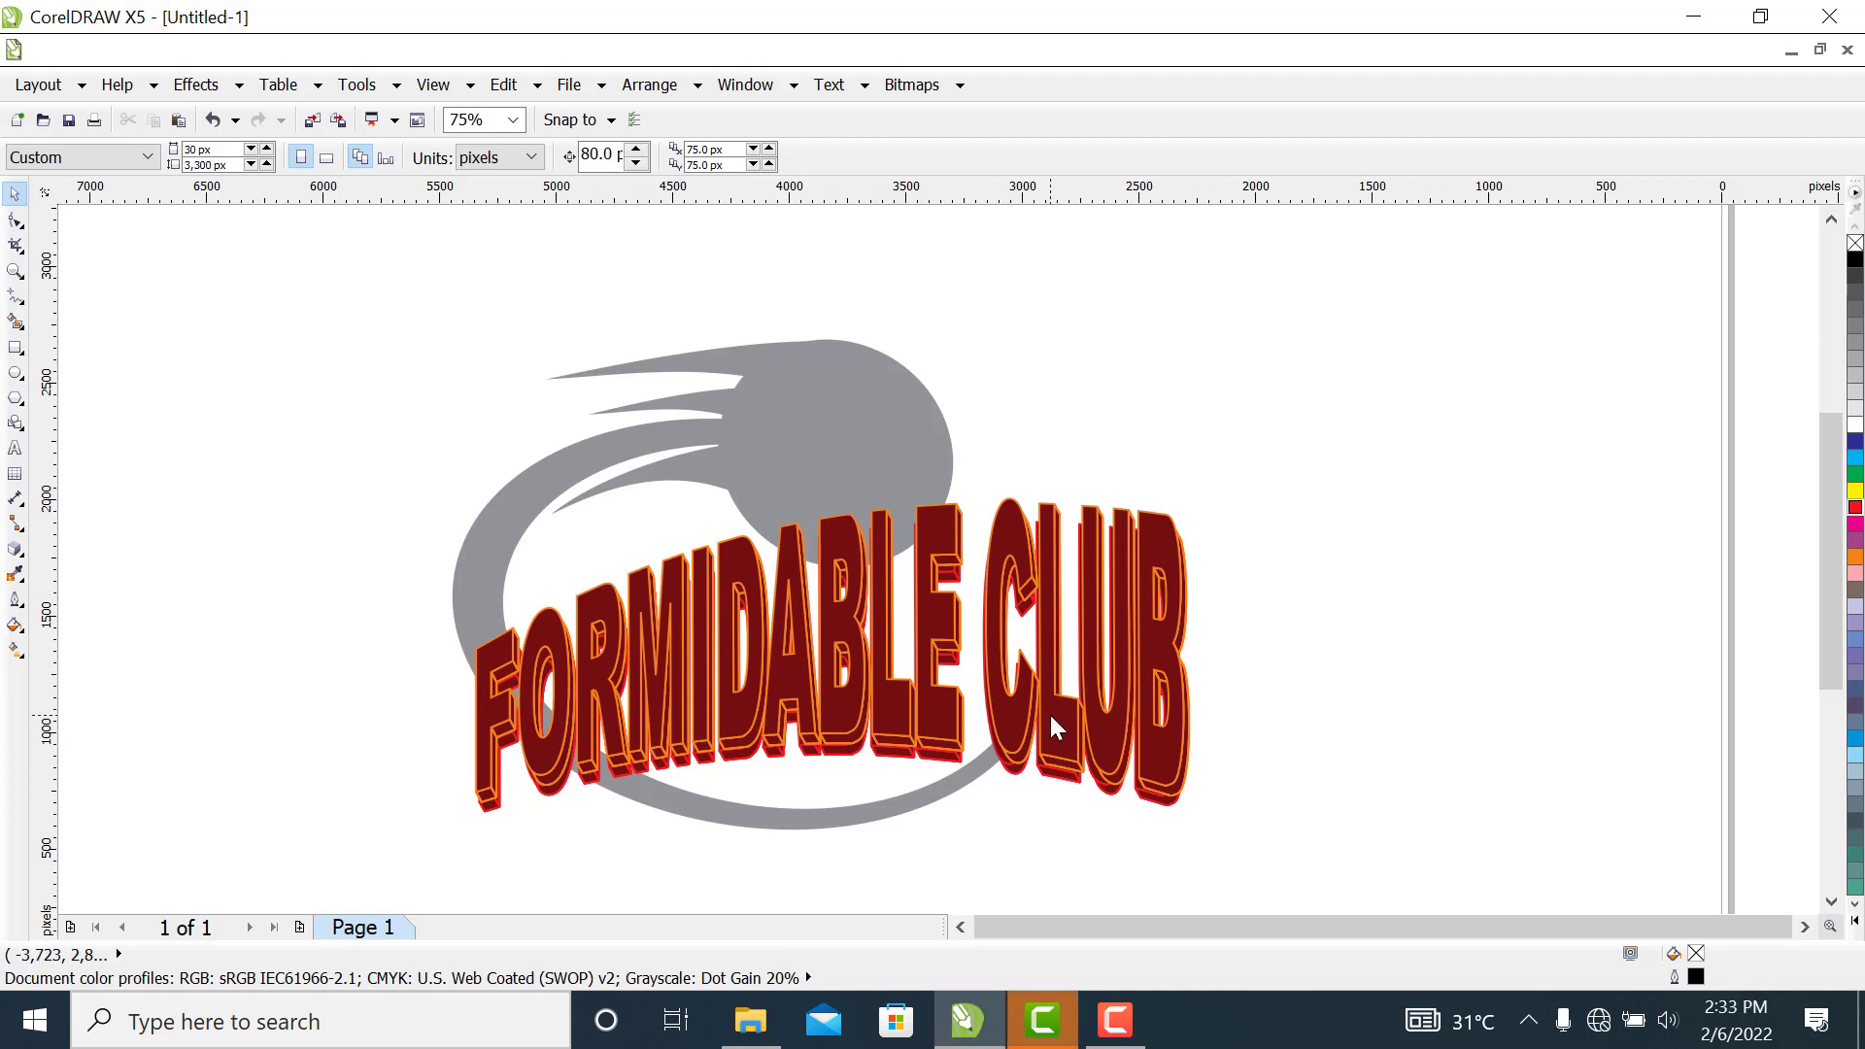
Fill the grey circle-and-crescent shape with uniform dark red C 29, M 100, Y 100, K 41 and move it down about 91 px
click(814, 427)
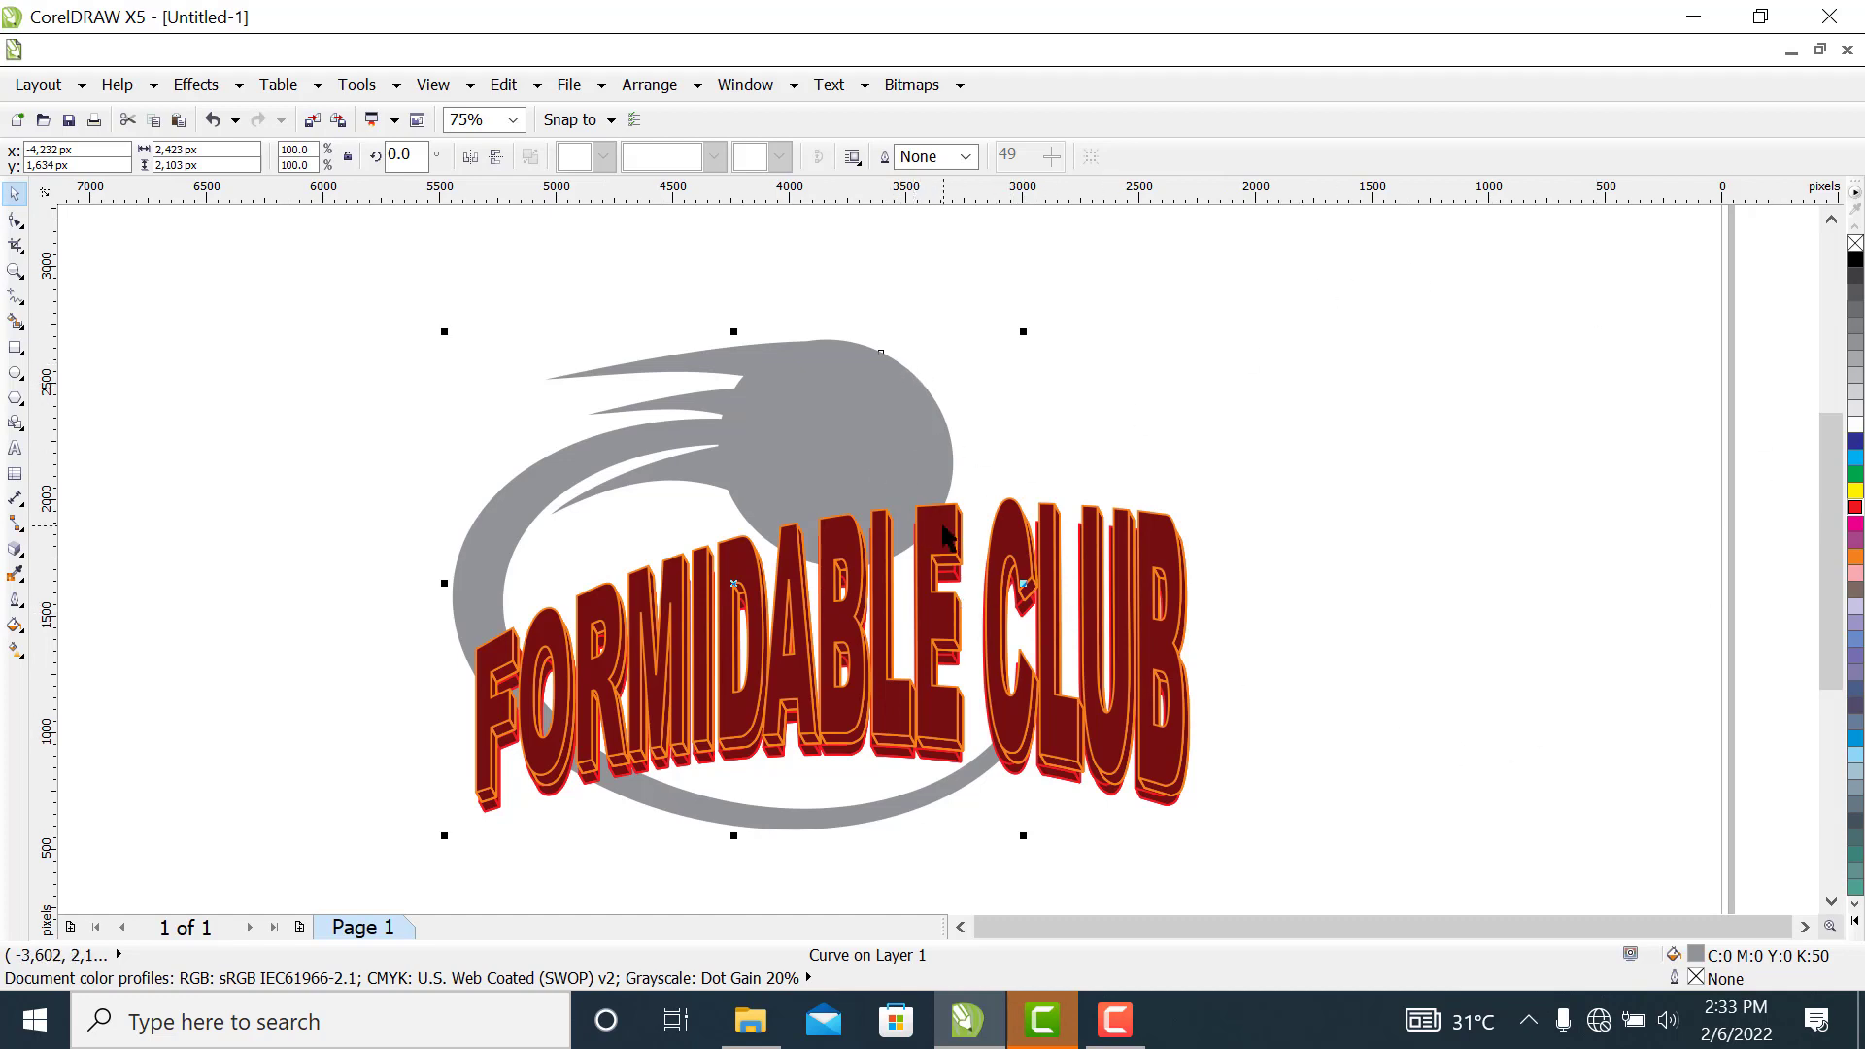
click(1854, 508)
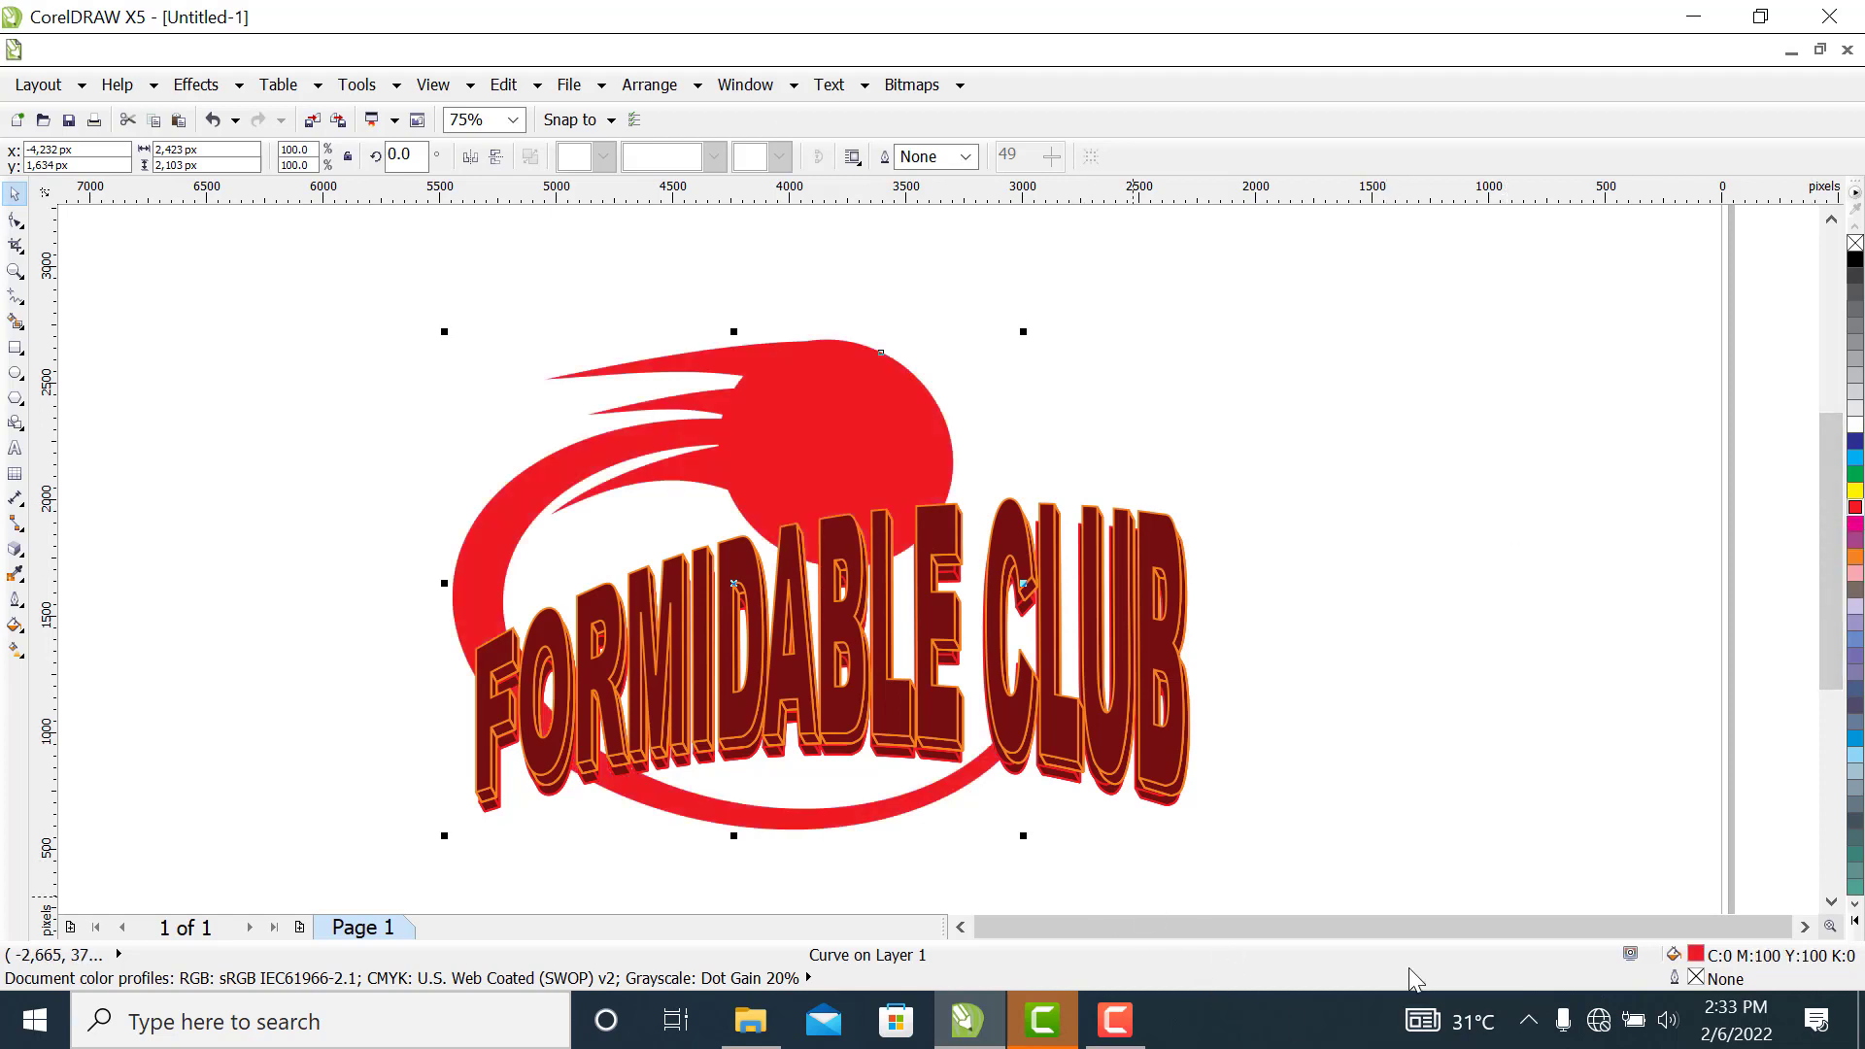
double_click(1695, 954)
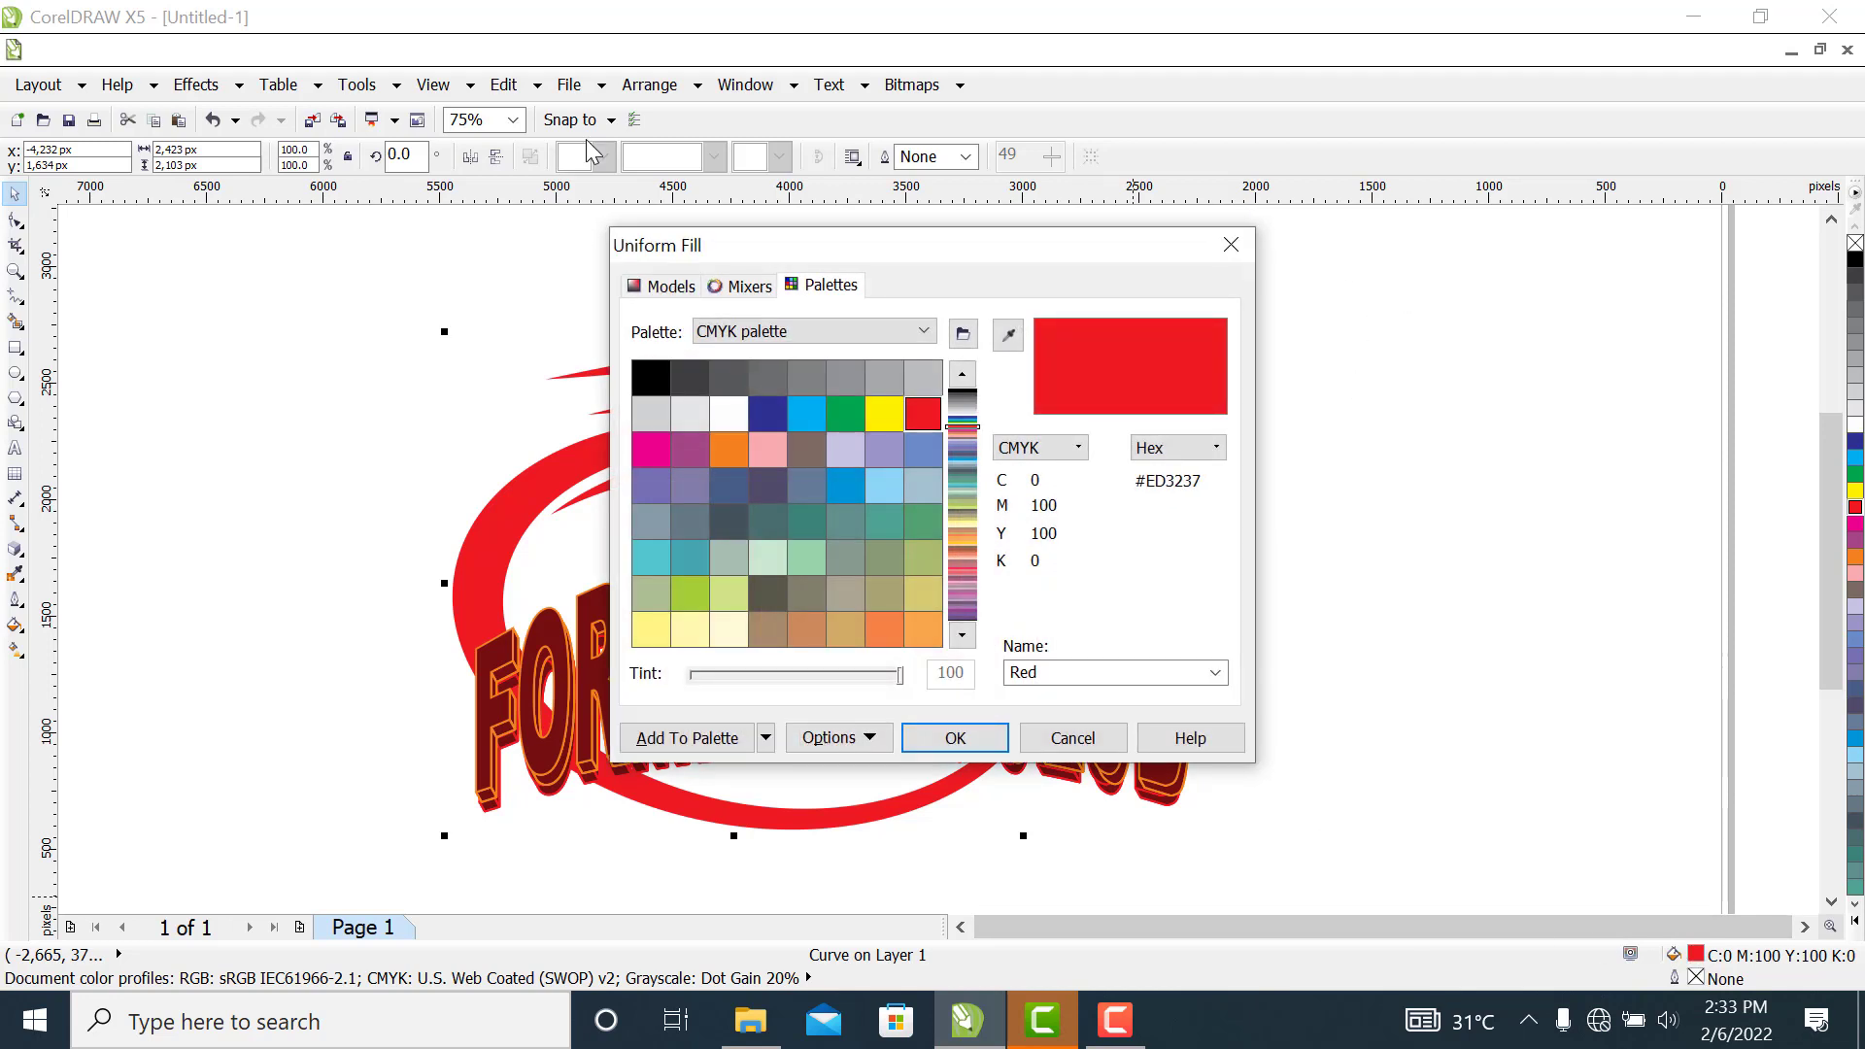
click(663, 285)
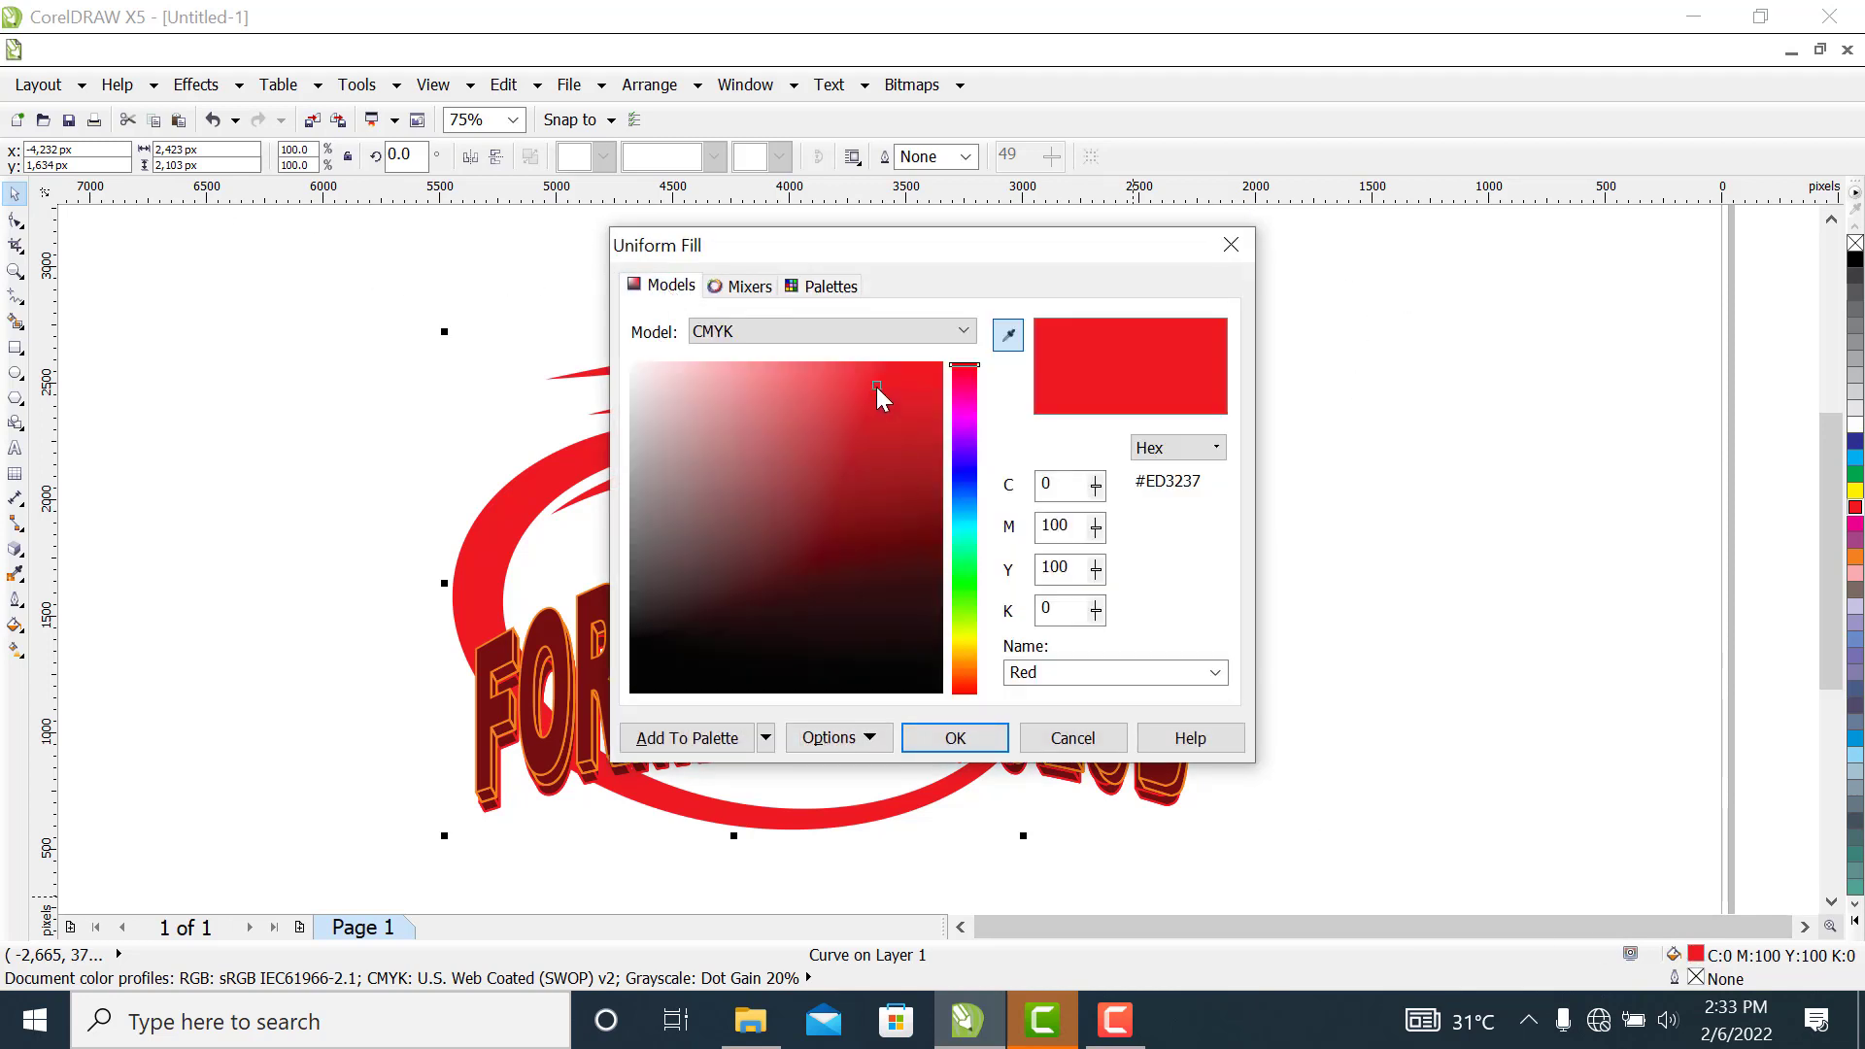
drag(876, 386, 921, 515)
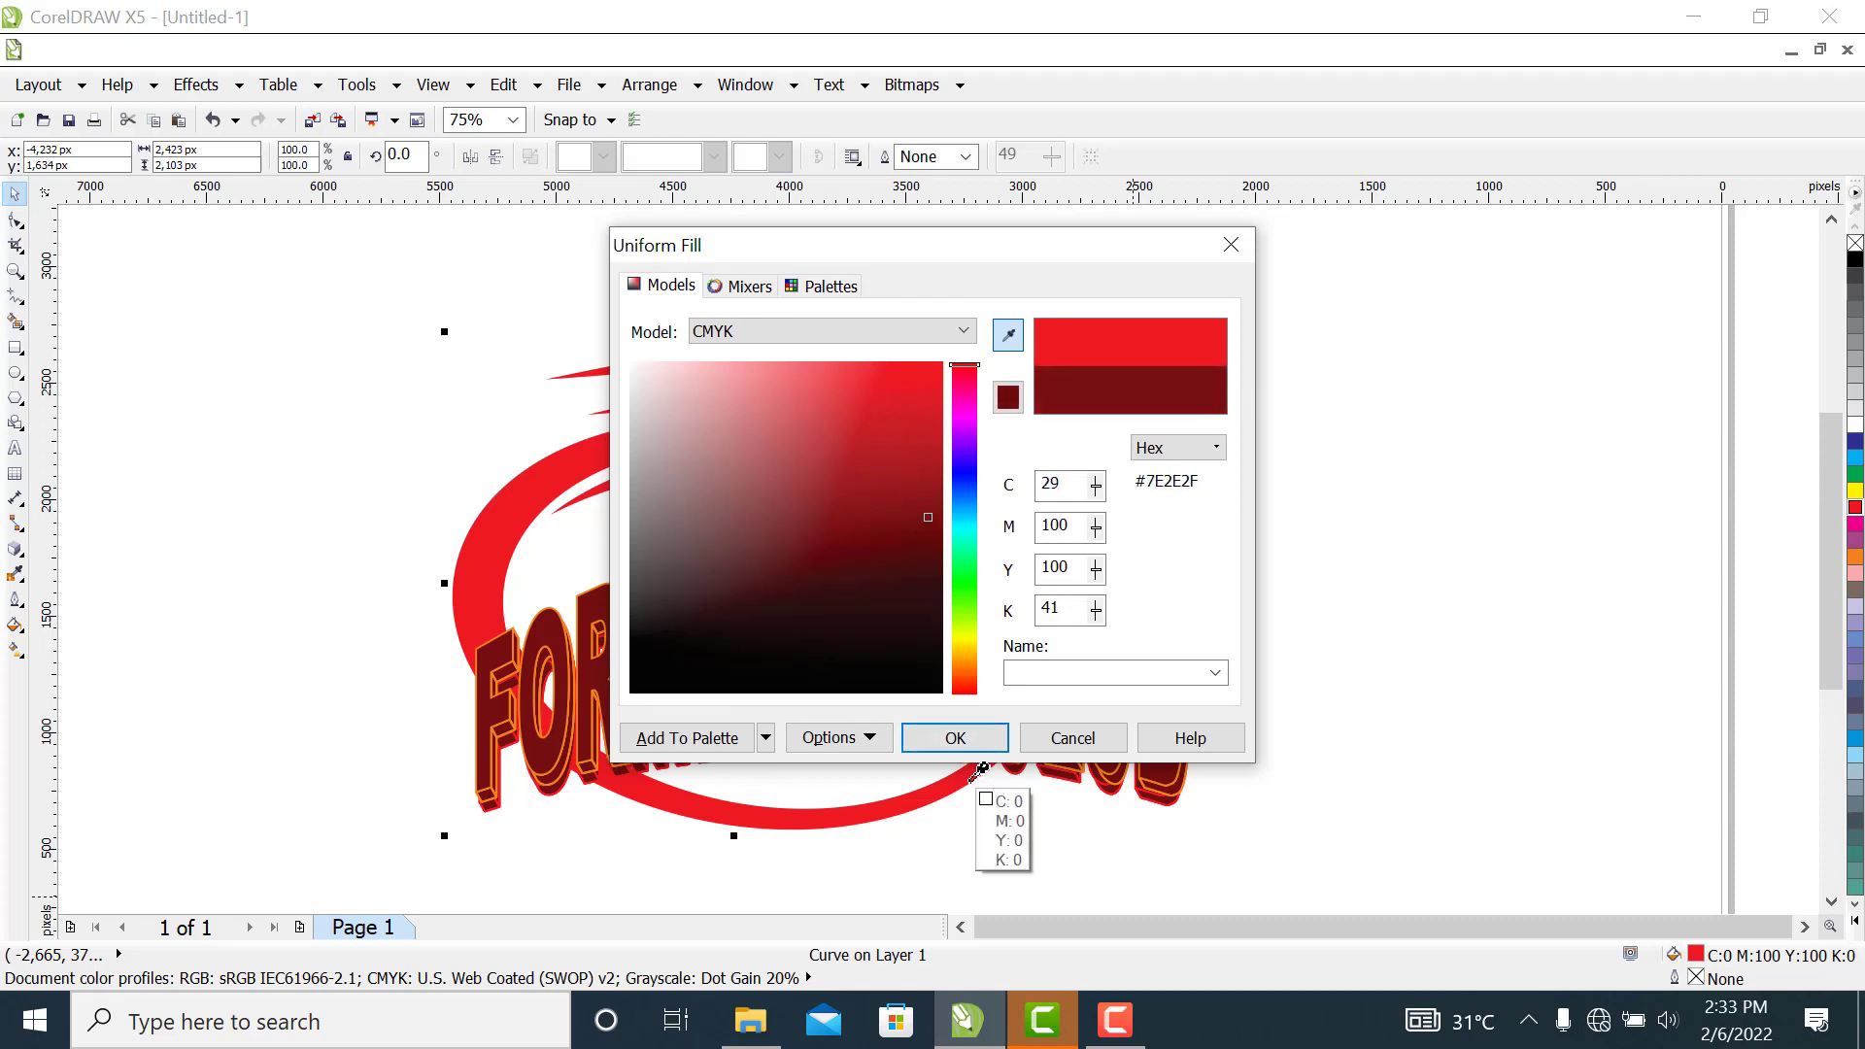
click(952, 740)
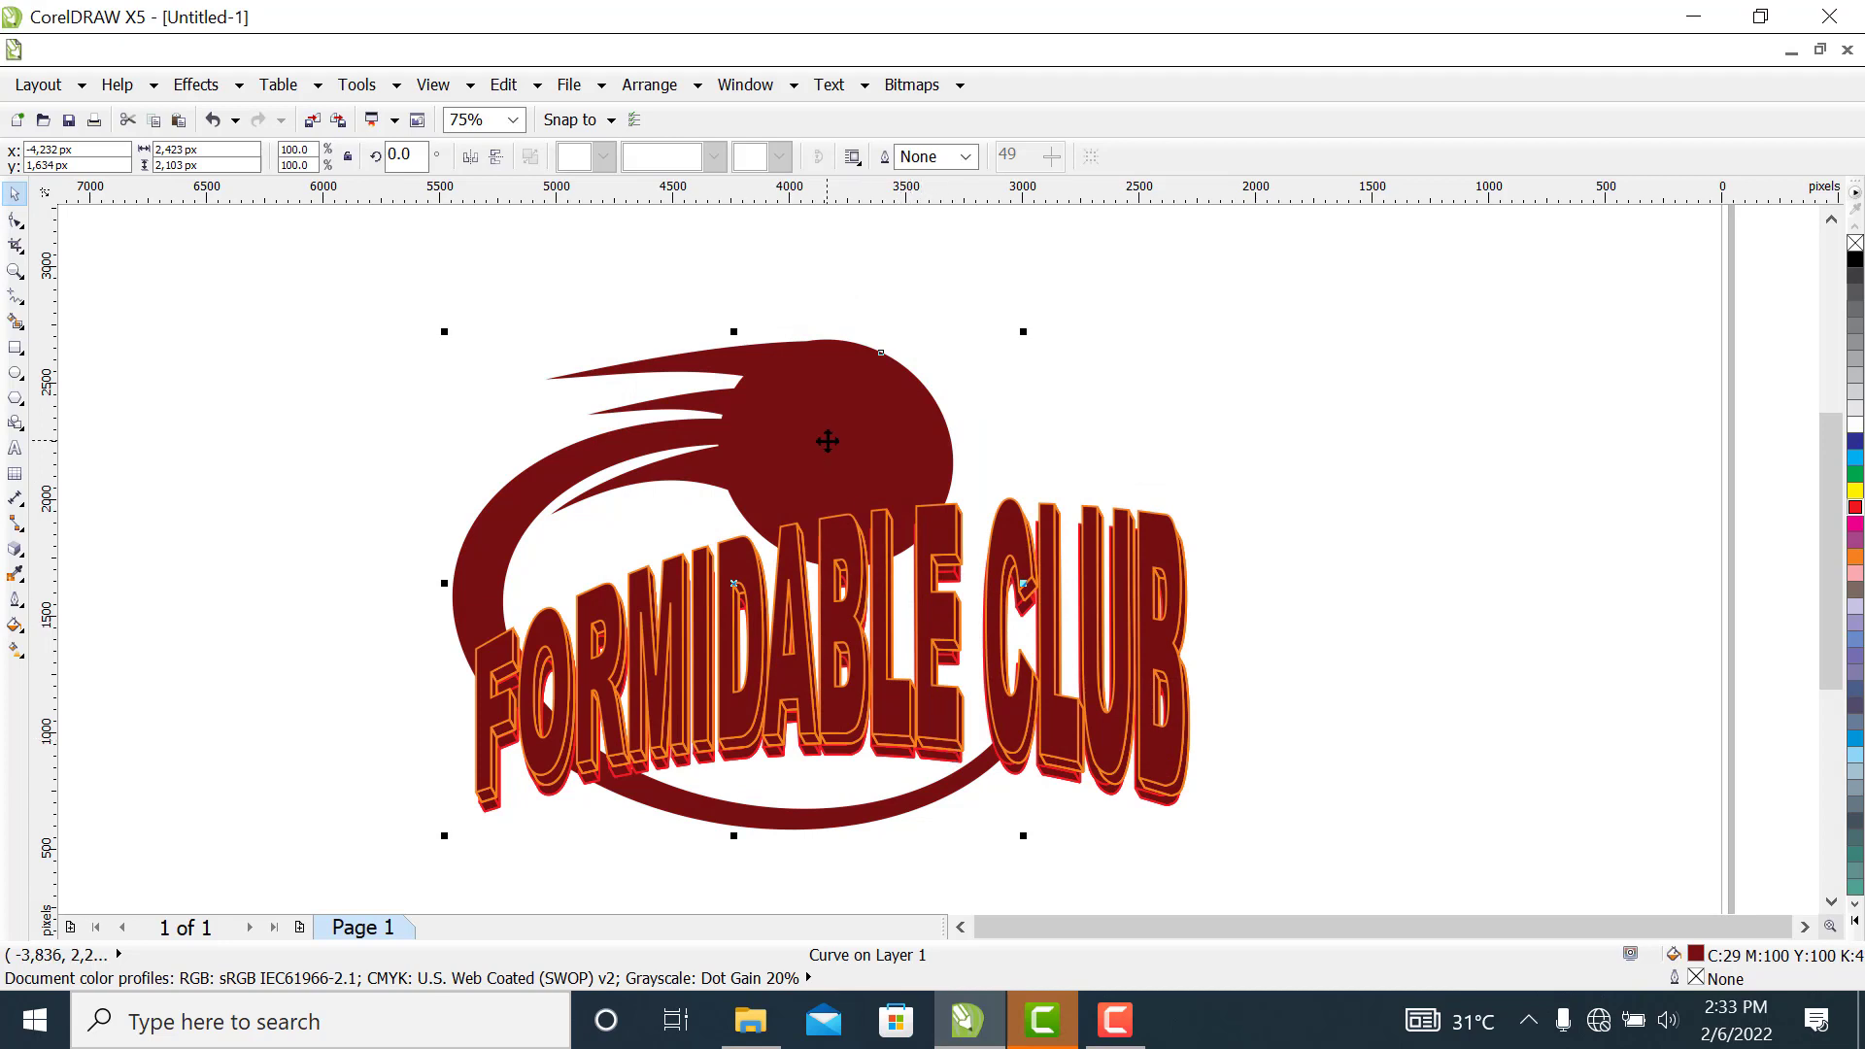
drag(827, 441, 828, 463)
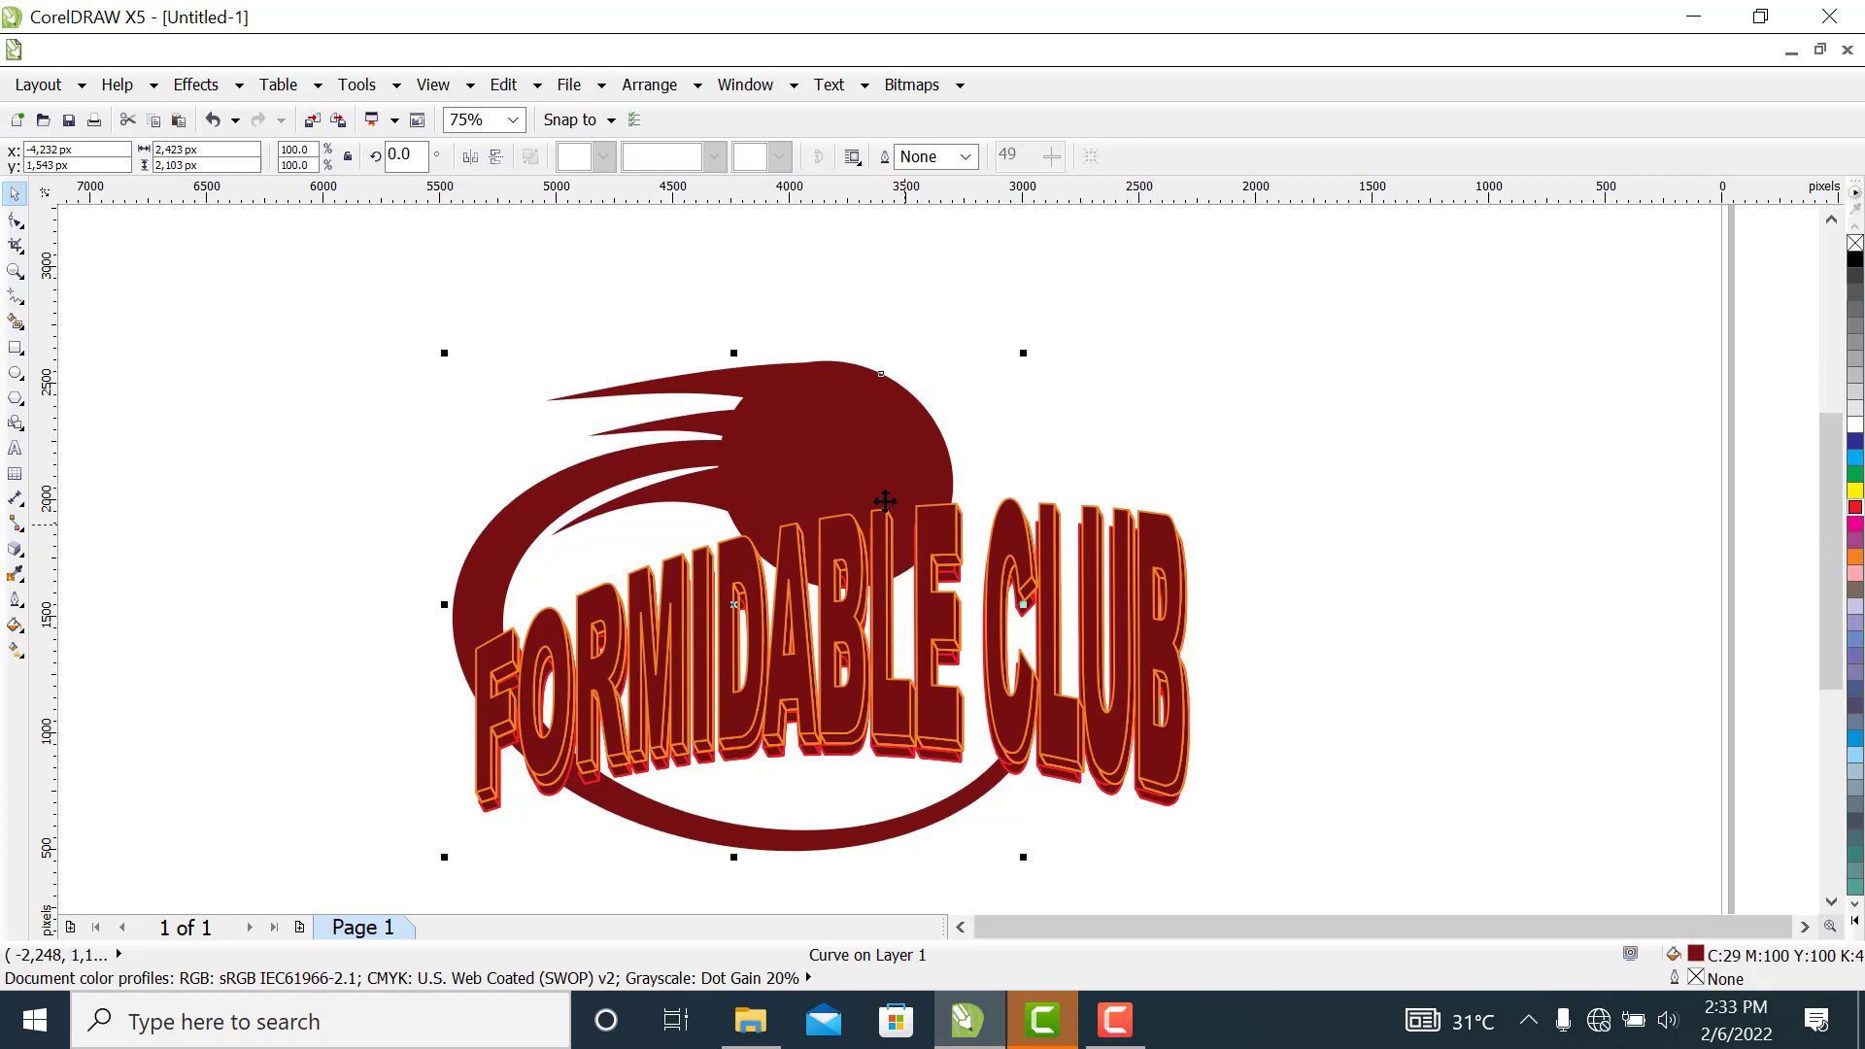
drag(849, 453, 853, 456)
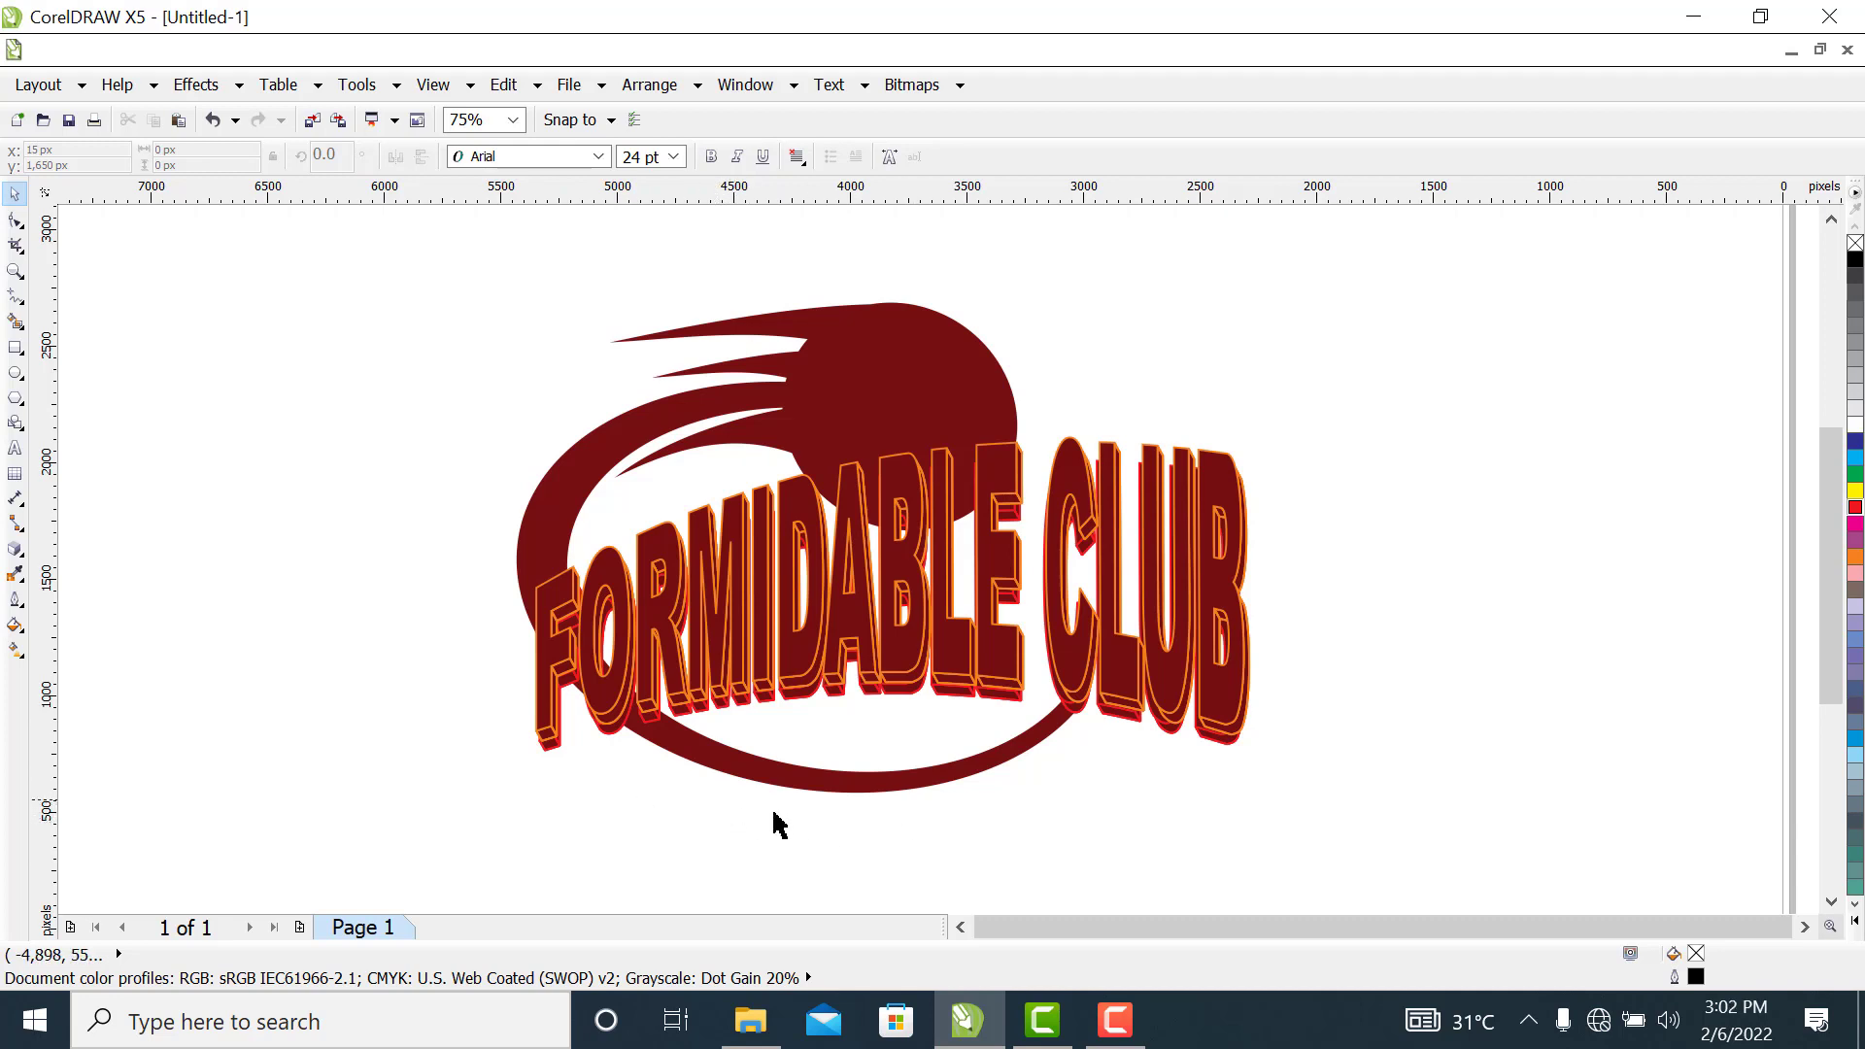
Add the text "BASKETBALL" just below the crescent and set its font to Barlow Condensed ExtraBold
click(16, 448)
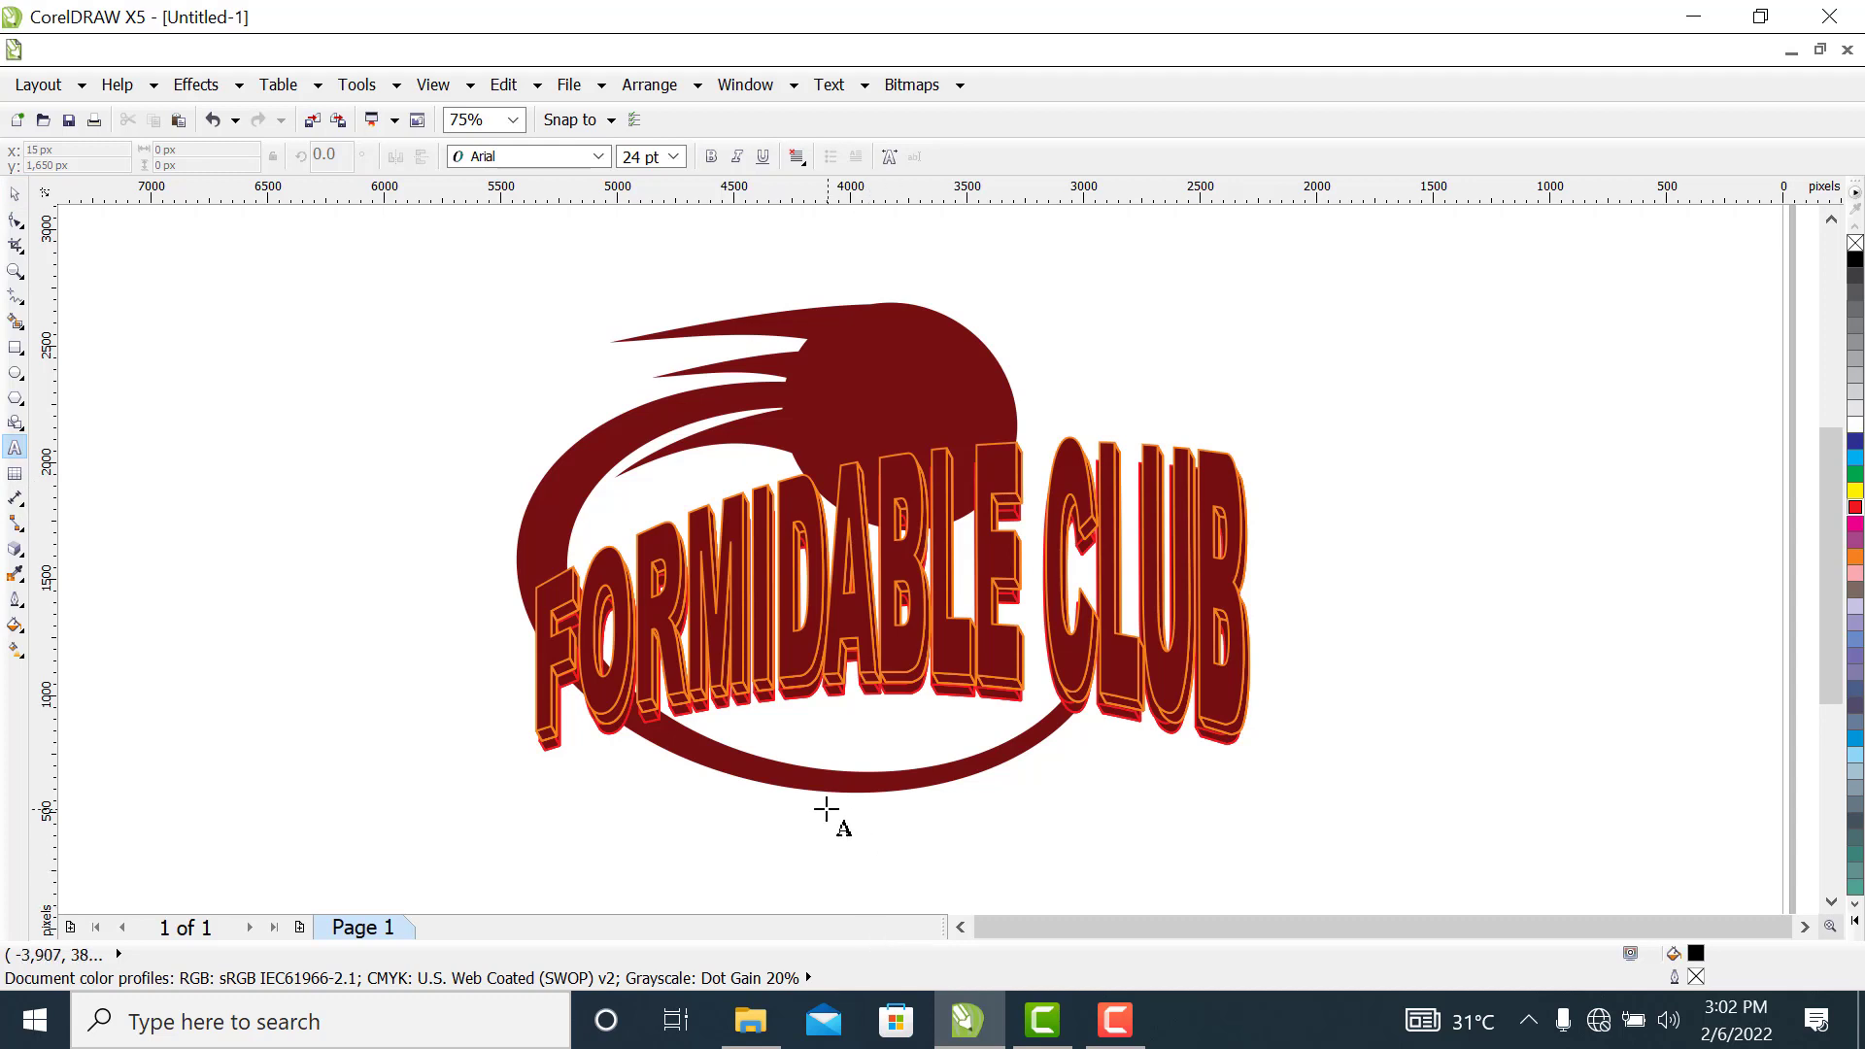
click(792, 818)
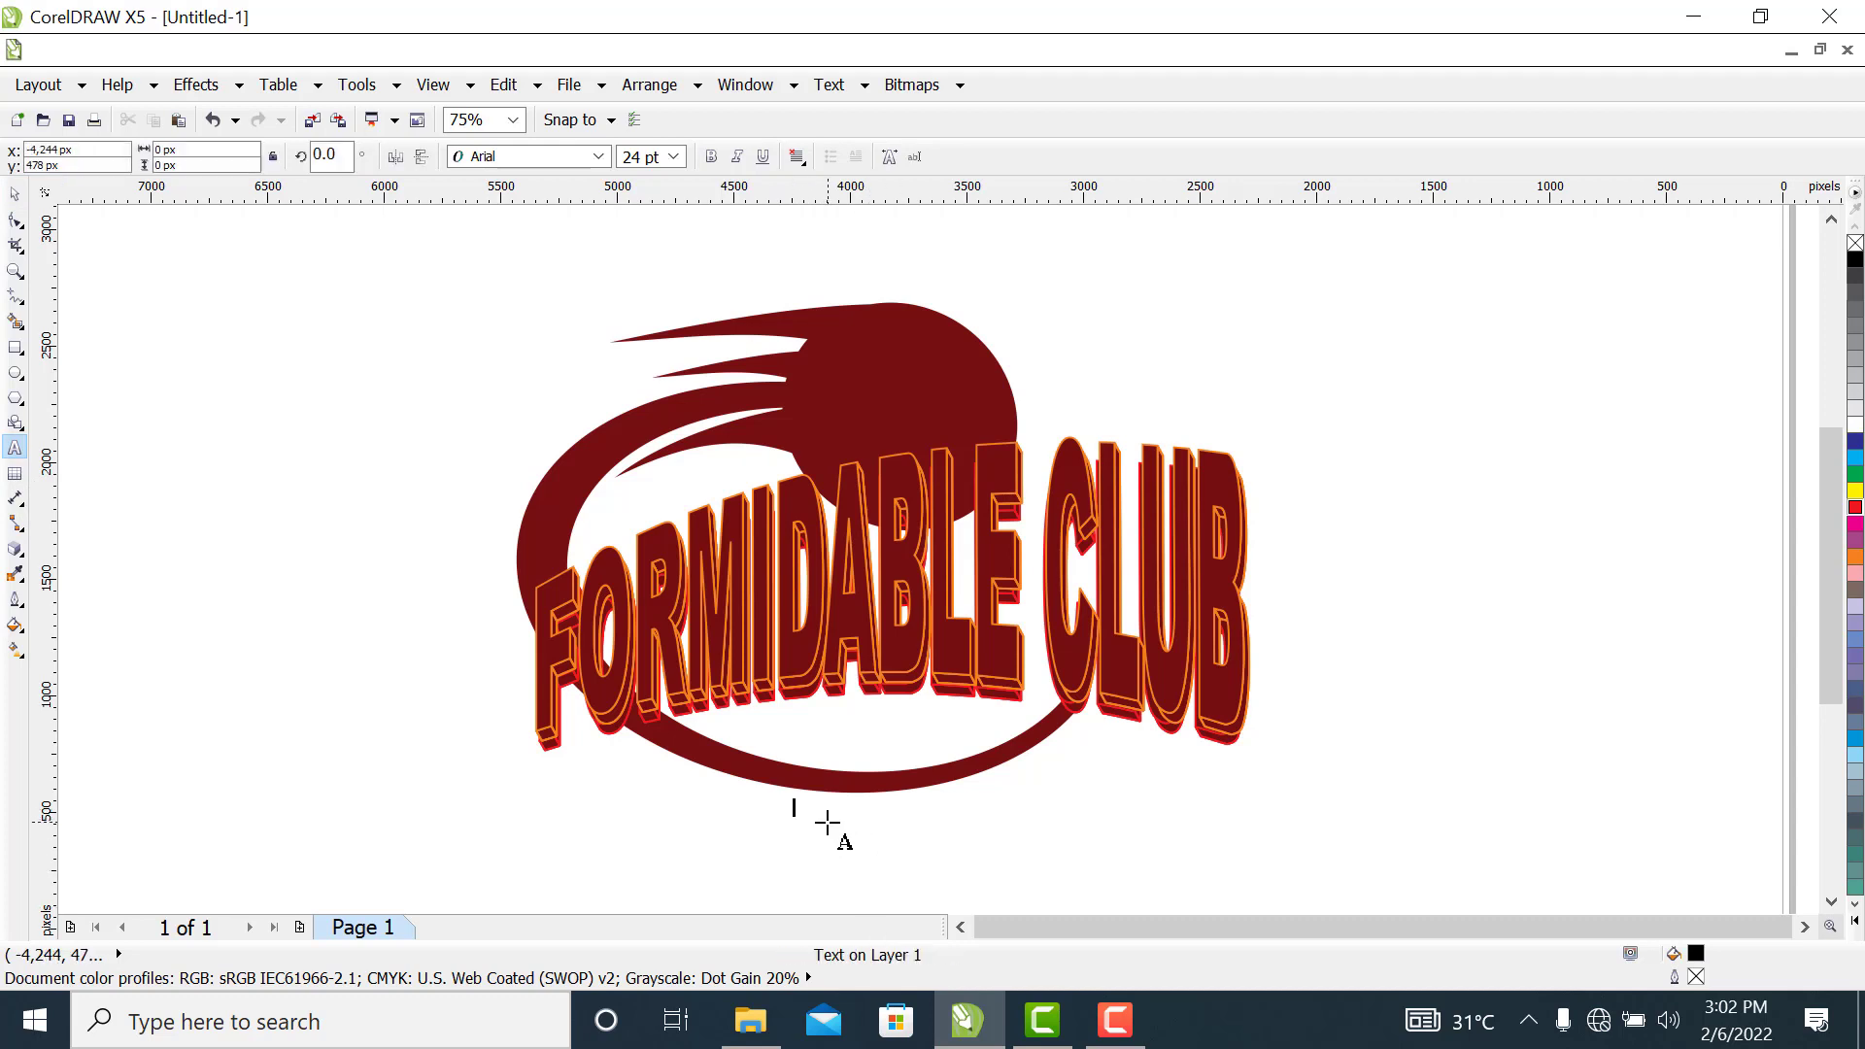
text(BASKETBALL)
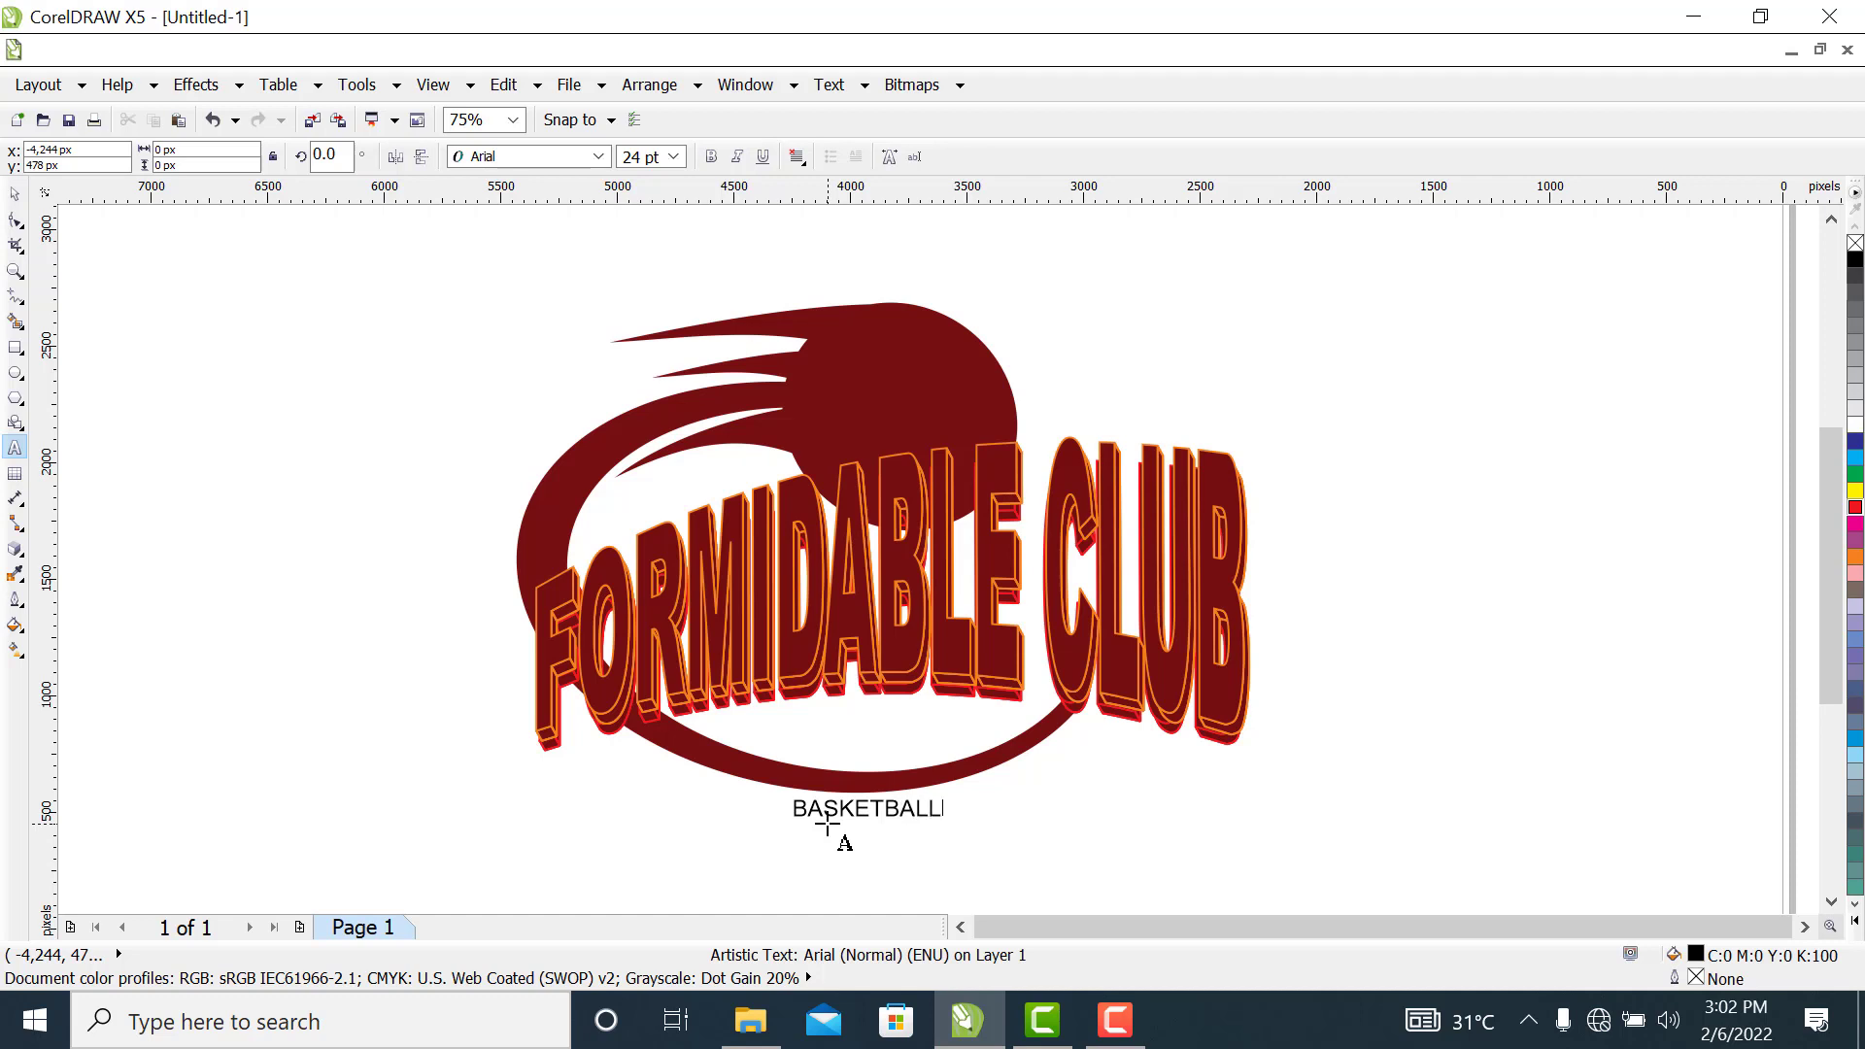
click(12, 197)
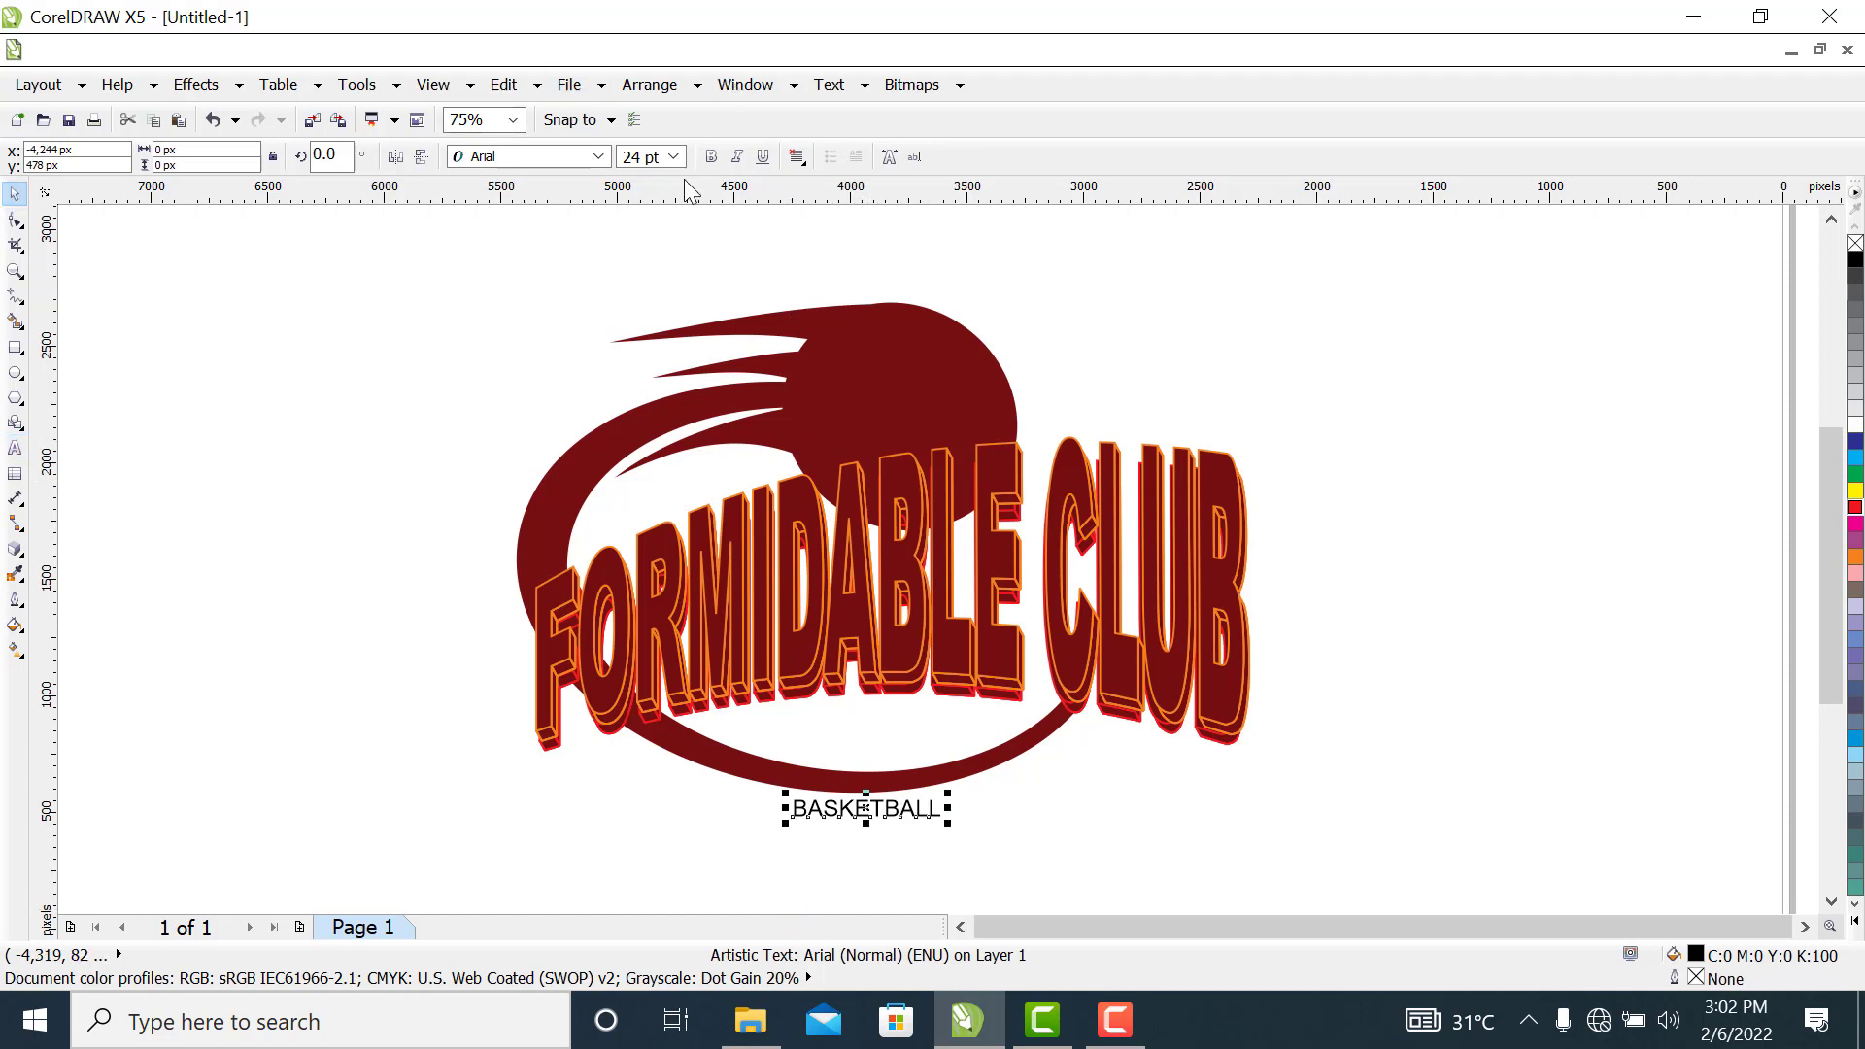
click(597, 157)
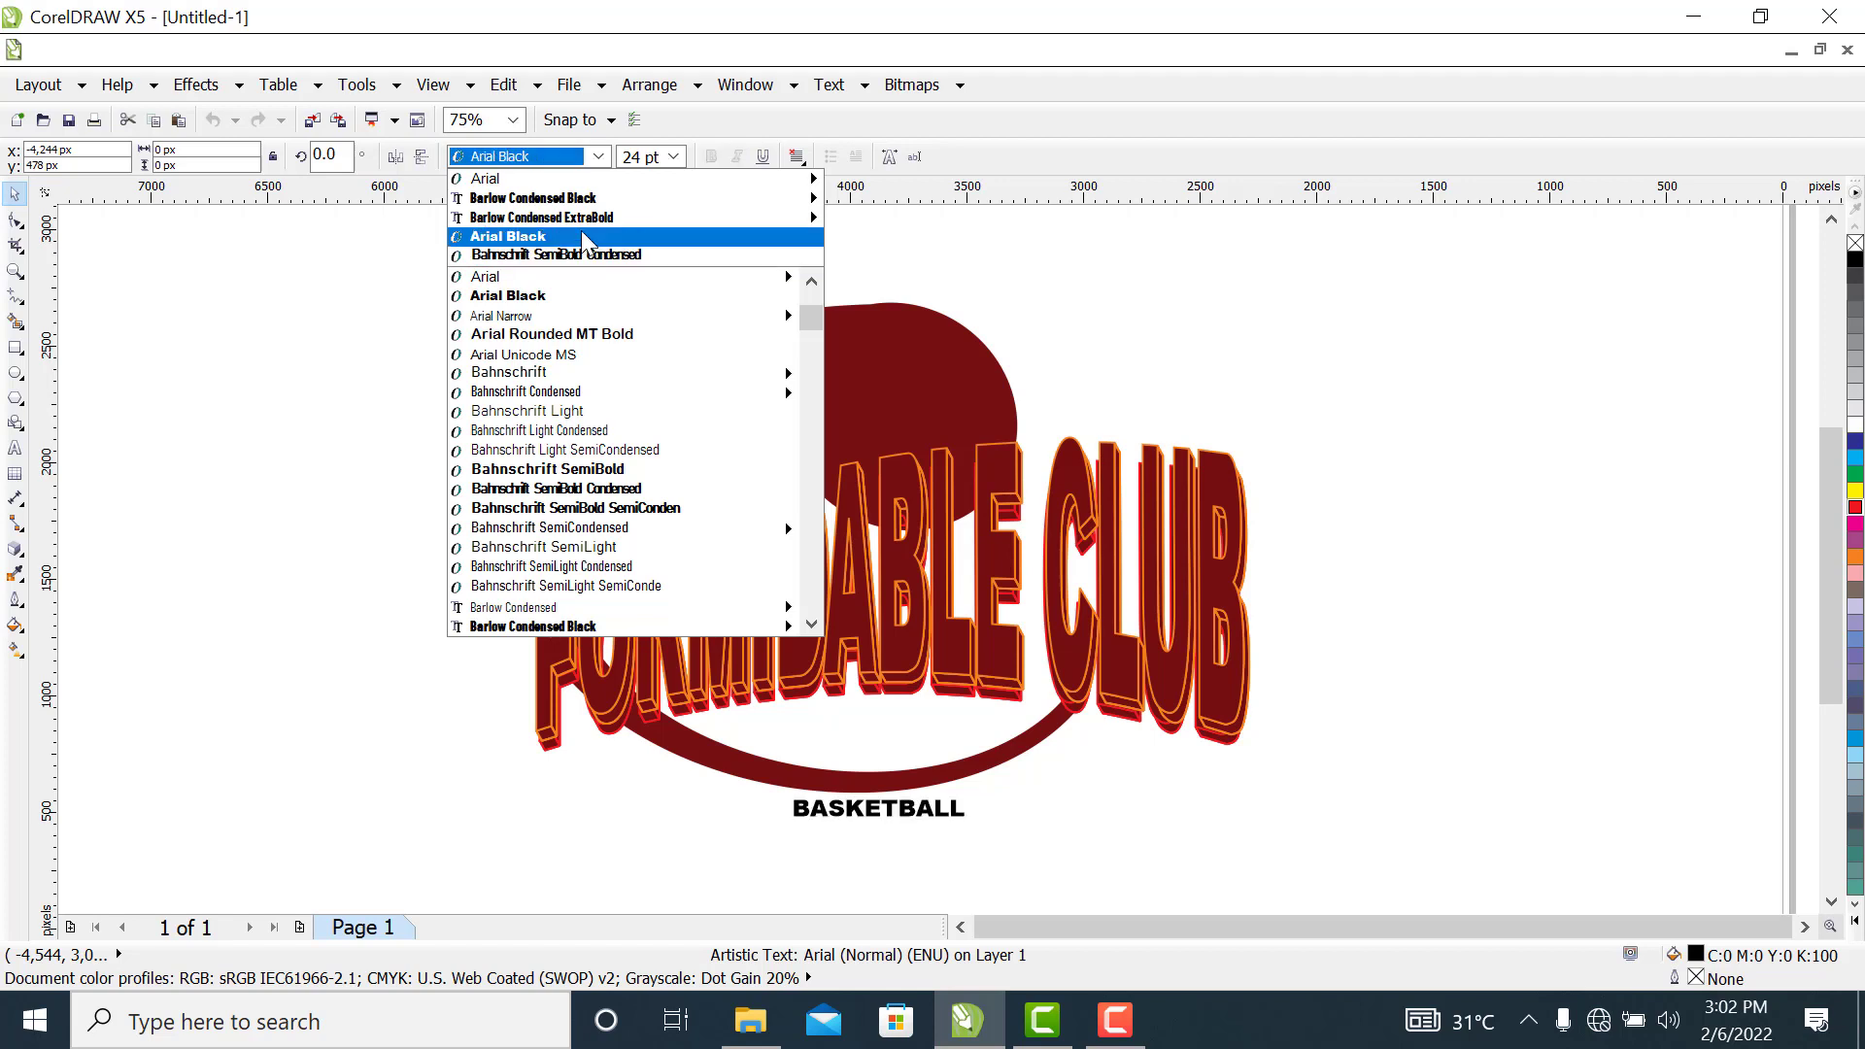
mouse_move(583, 223)
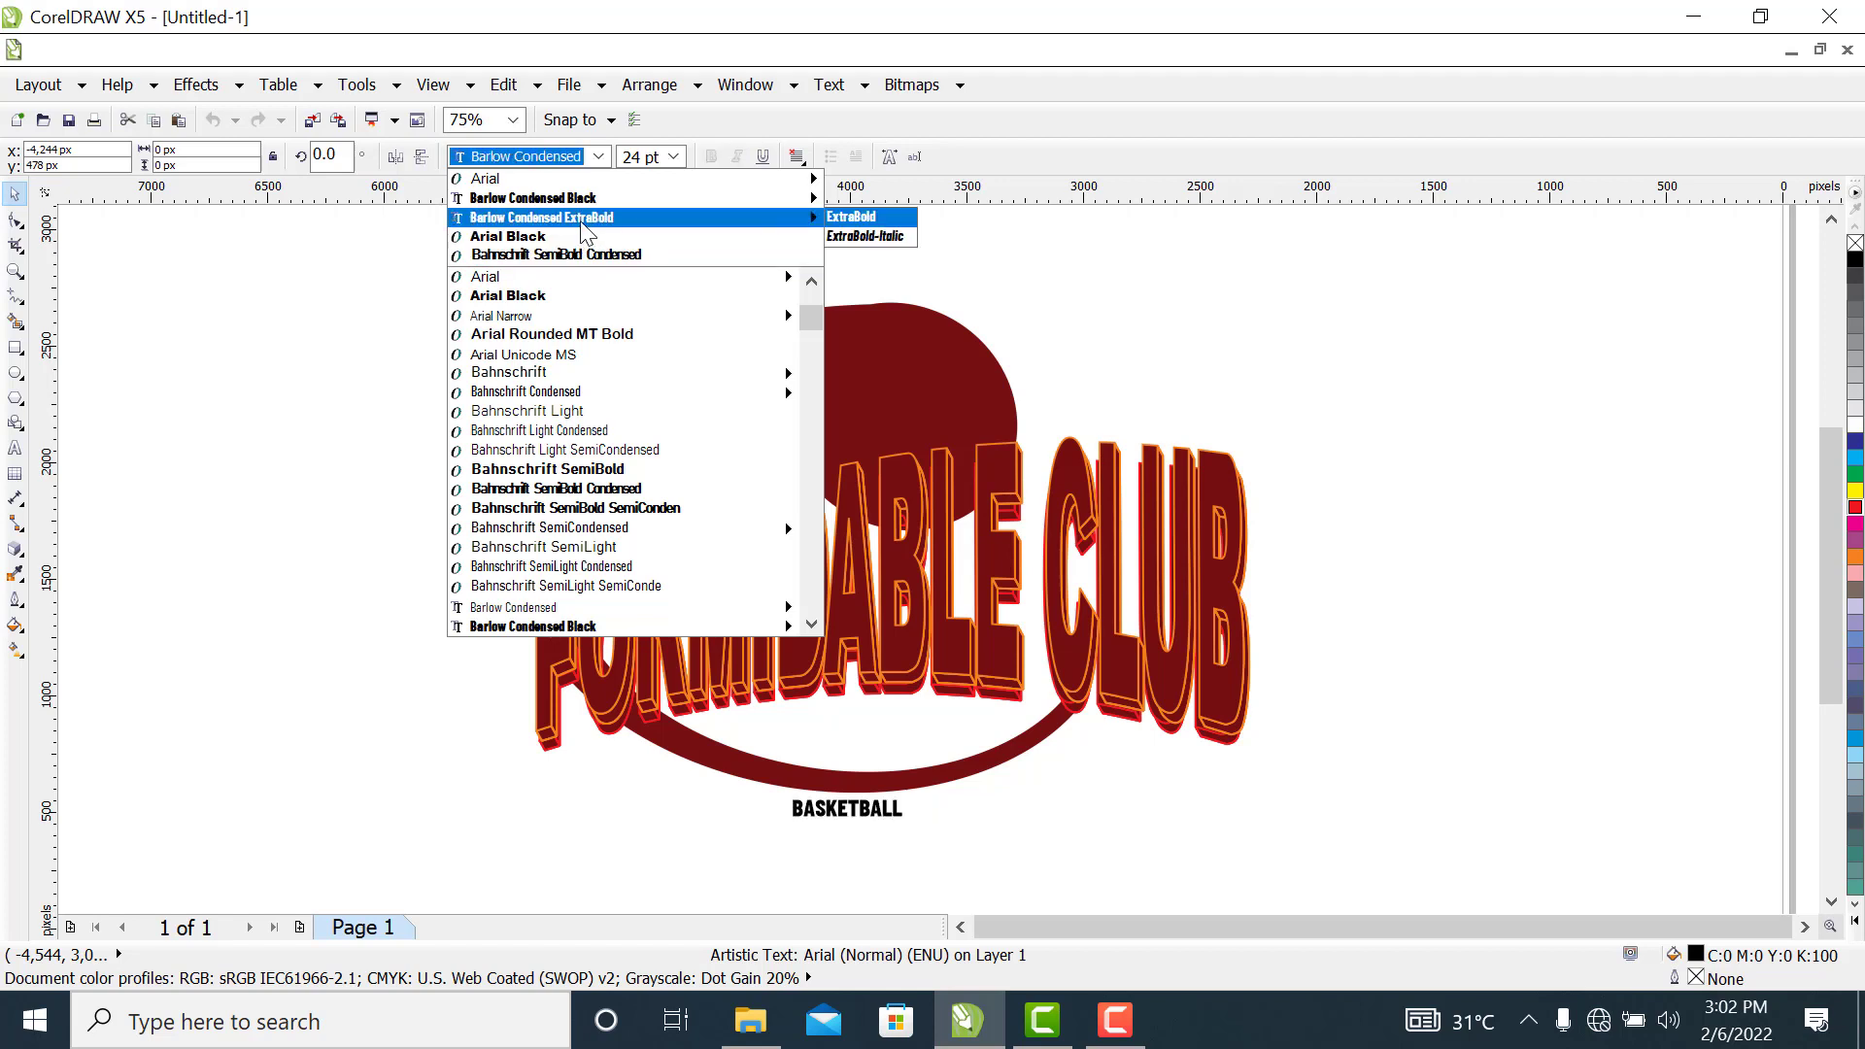
click(583, 223)
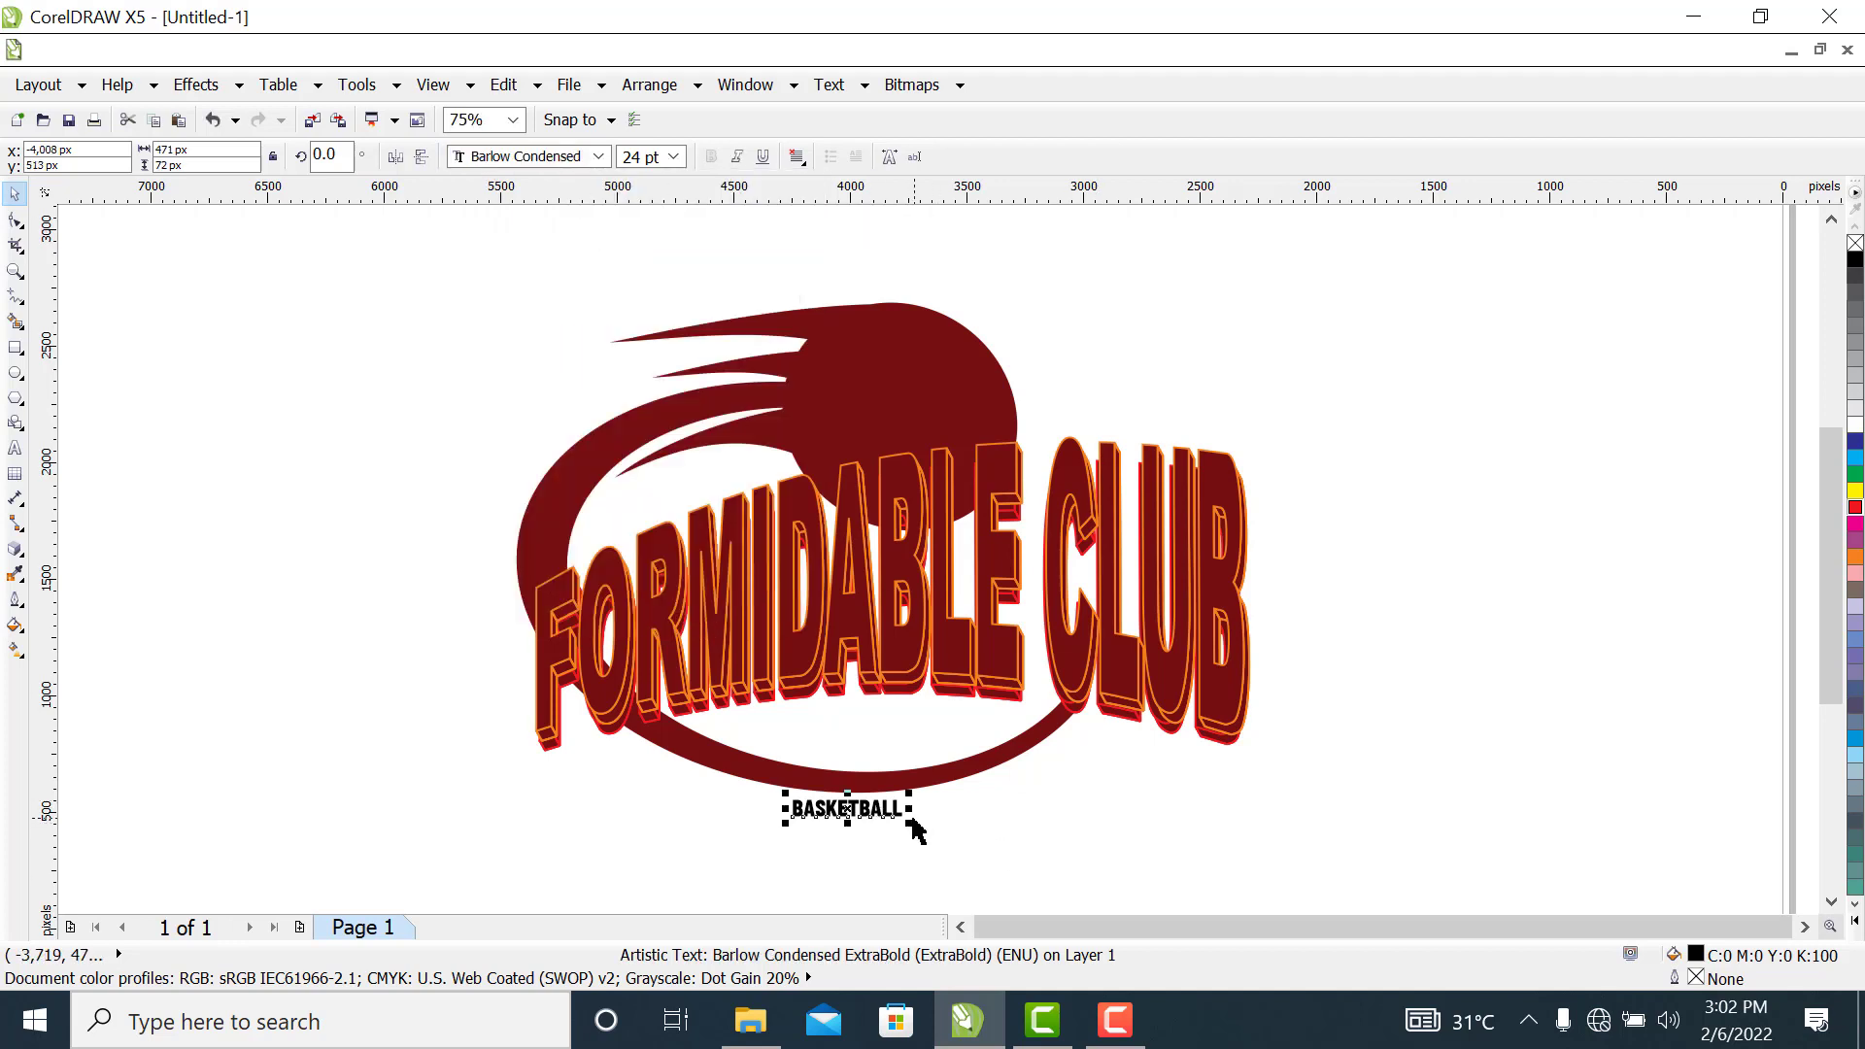
Enlarge the BASKETBALL text to about 850 px wide and 103 px high and mirror it horizontally
drag(911, 826, 967, 816)
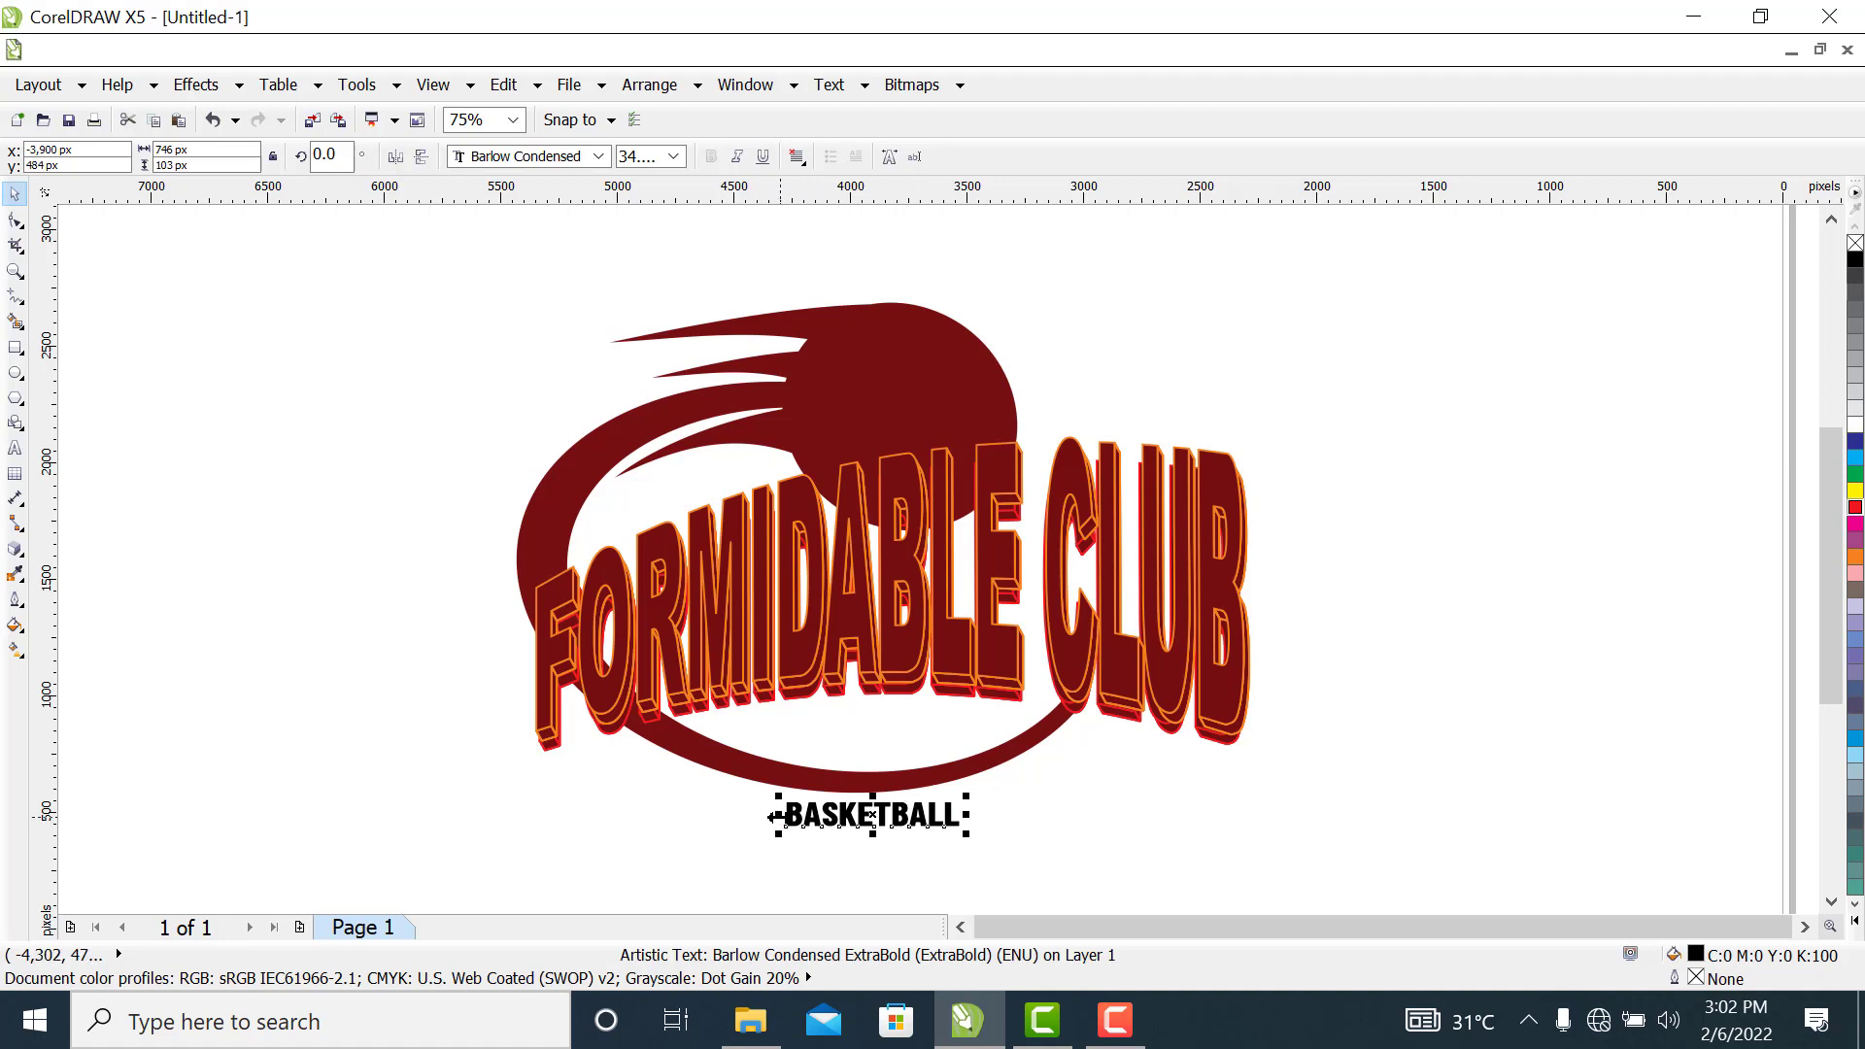
drag(772, 816, 753, 819)
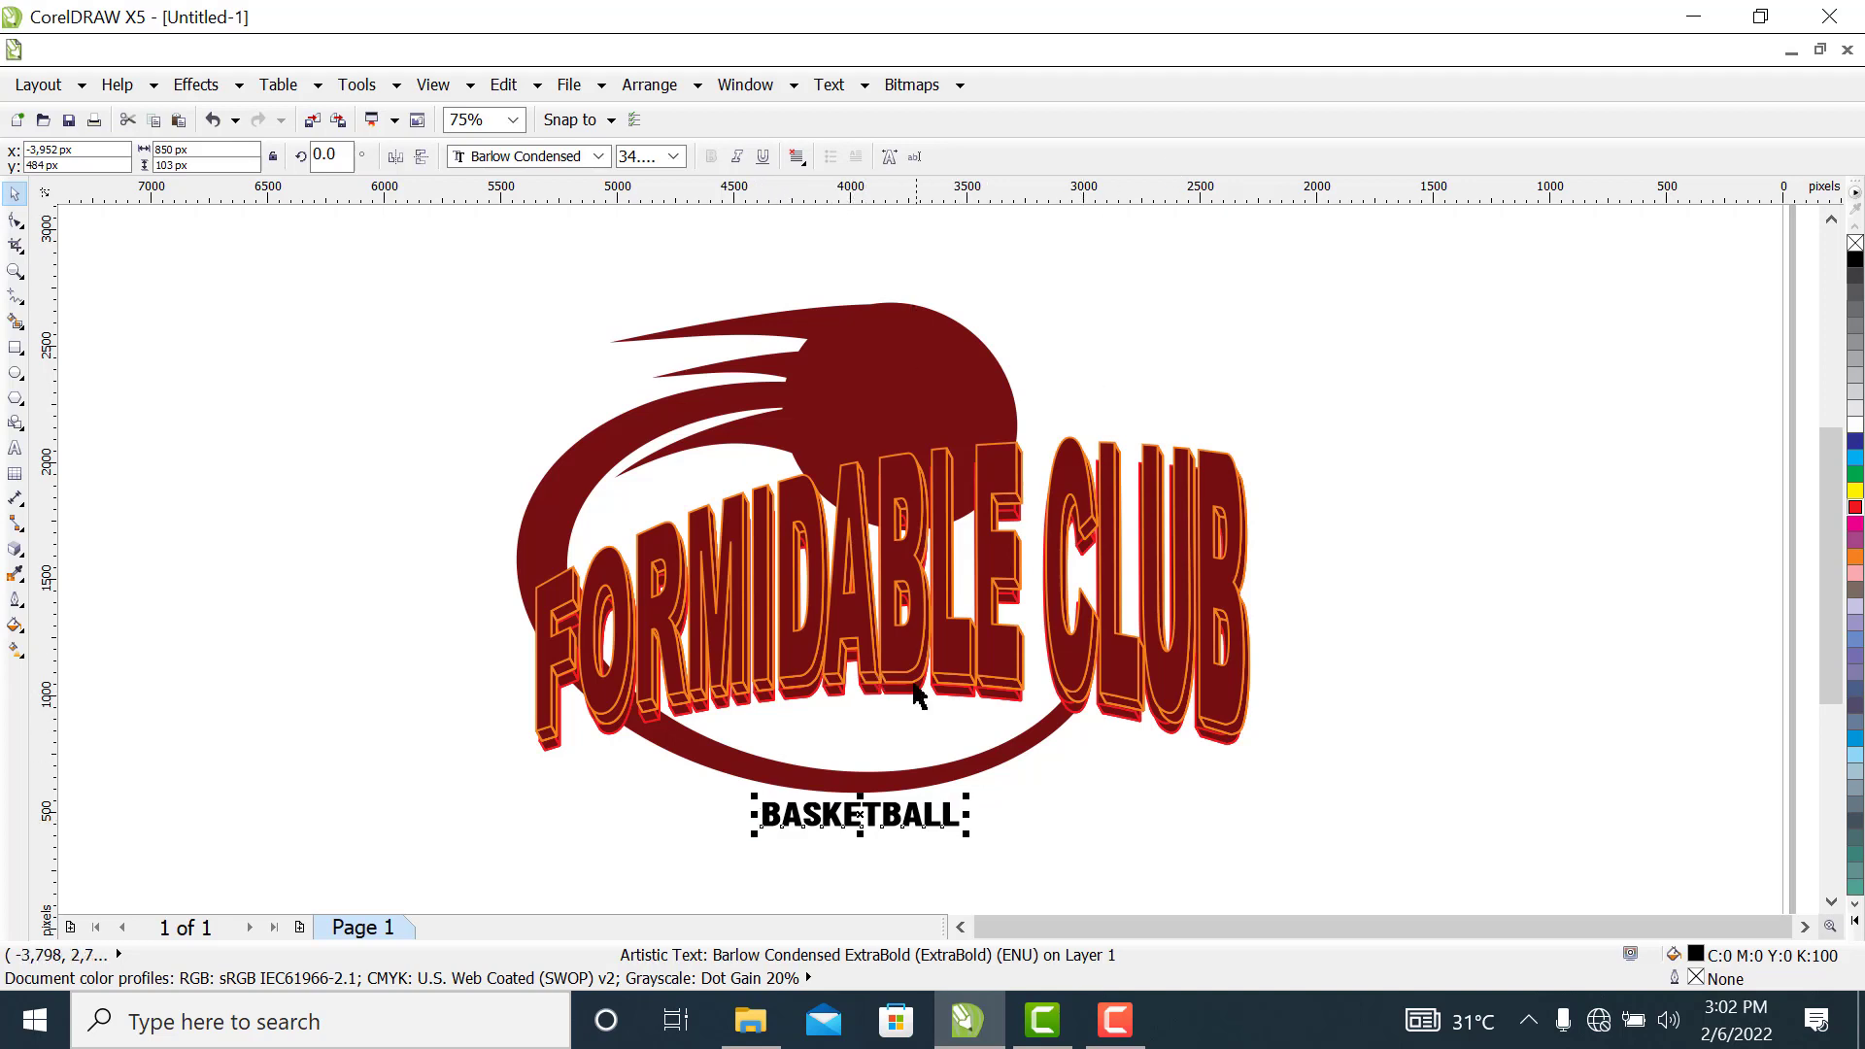
click(392, 158)
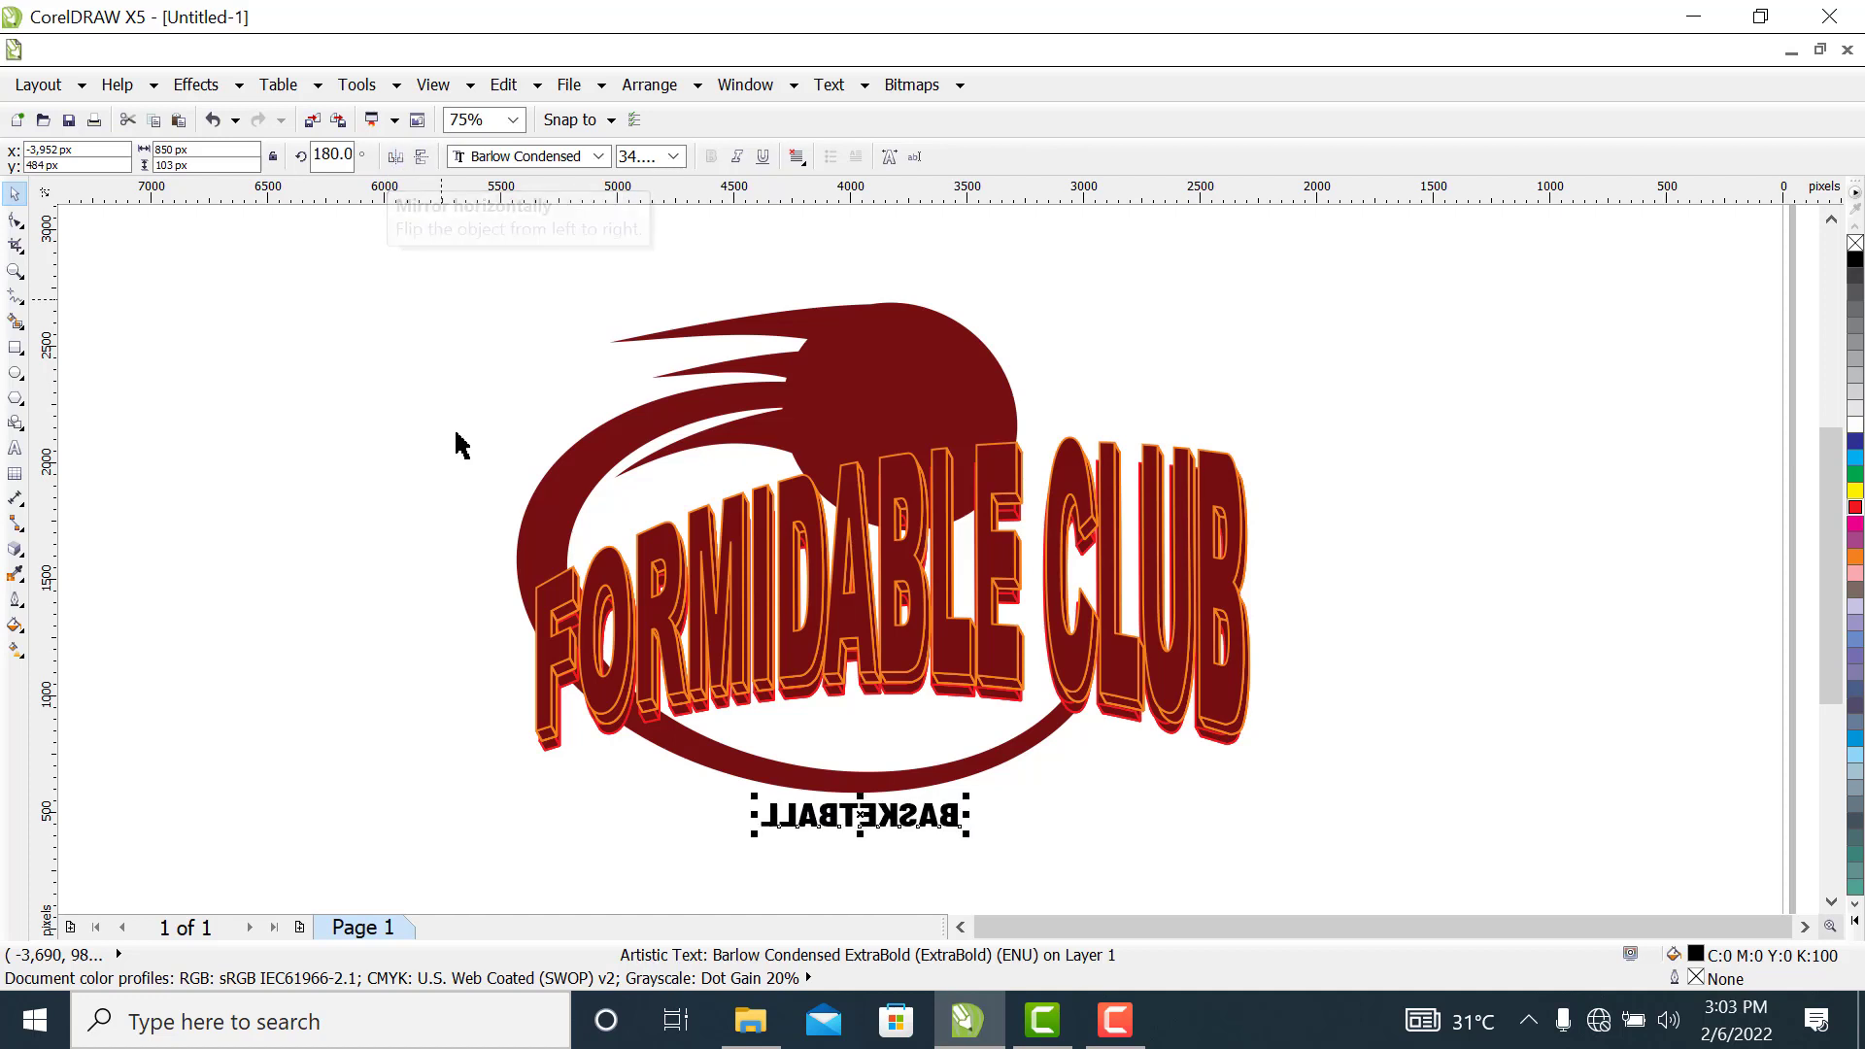
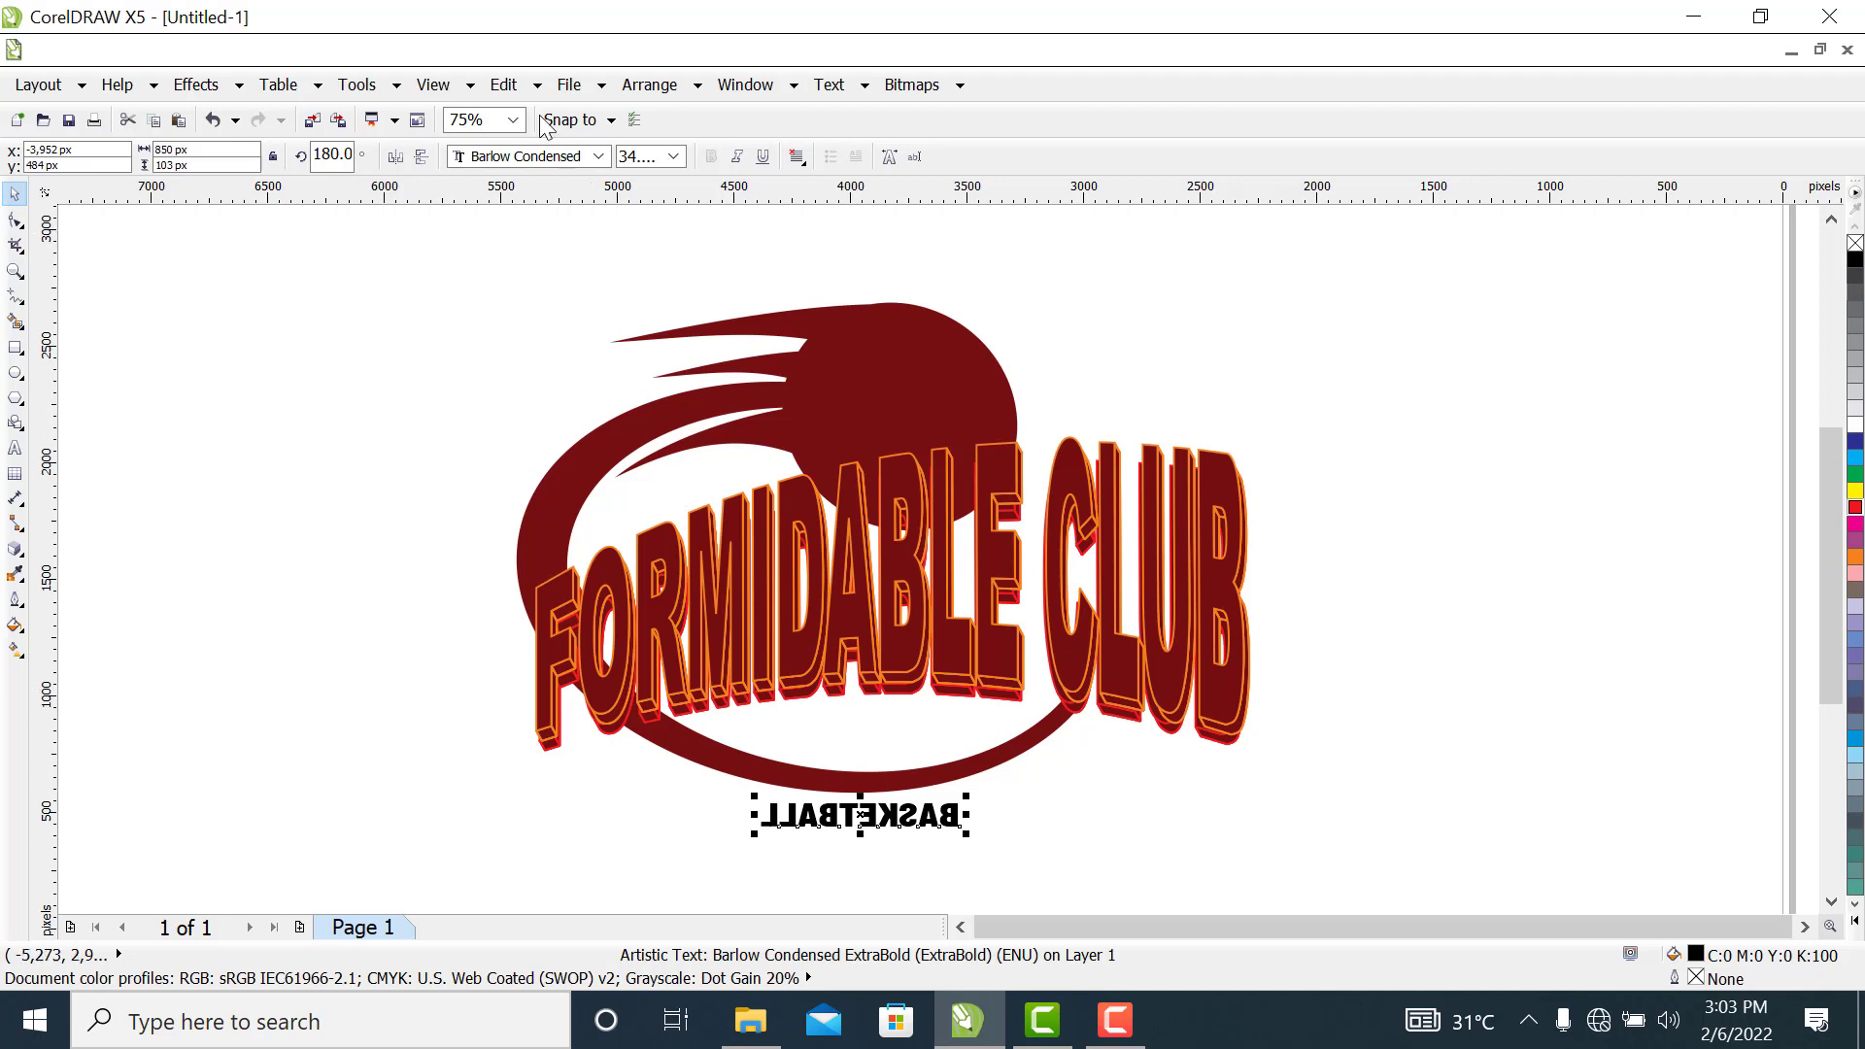
Fit the BASKETBALL text to the crescent's lower outer edge, offset about 113 px from the path, and mirror it vertically
click(841, 87)
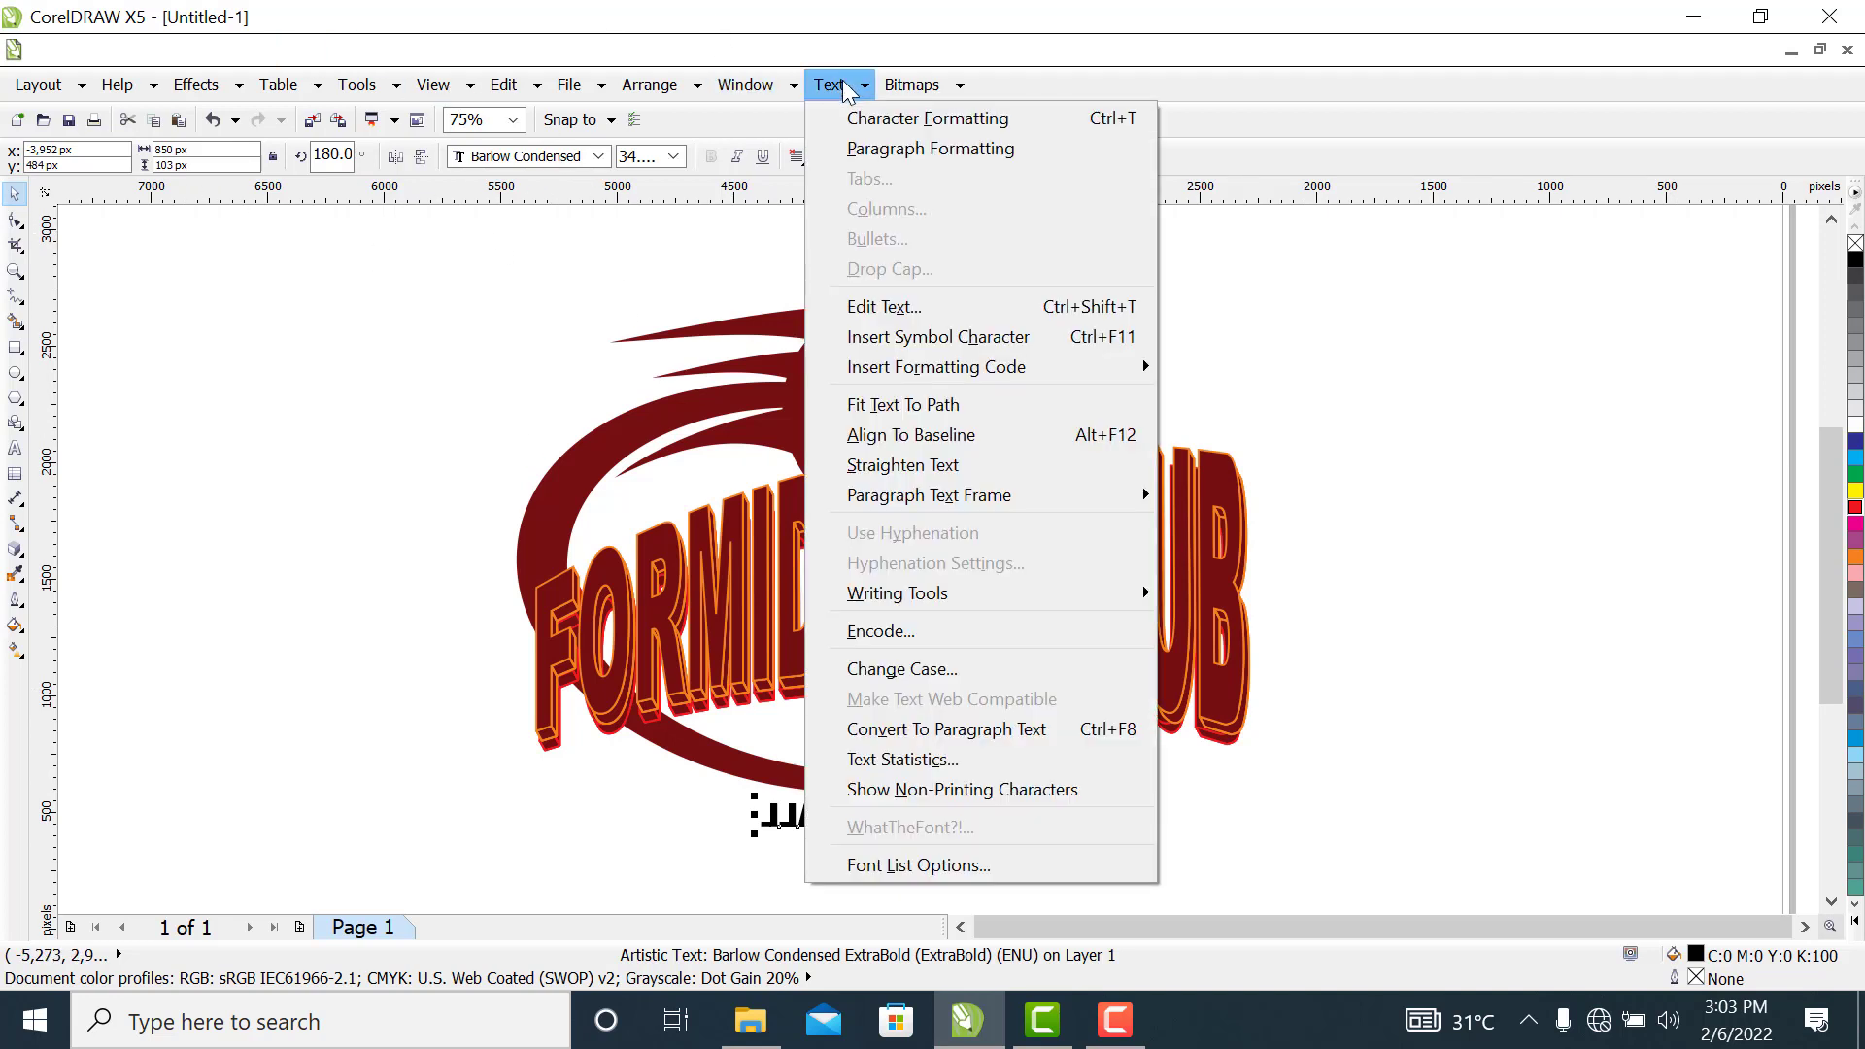
click(883, 410)
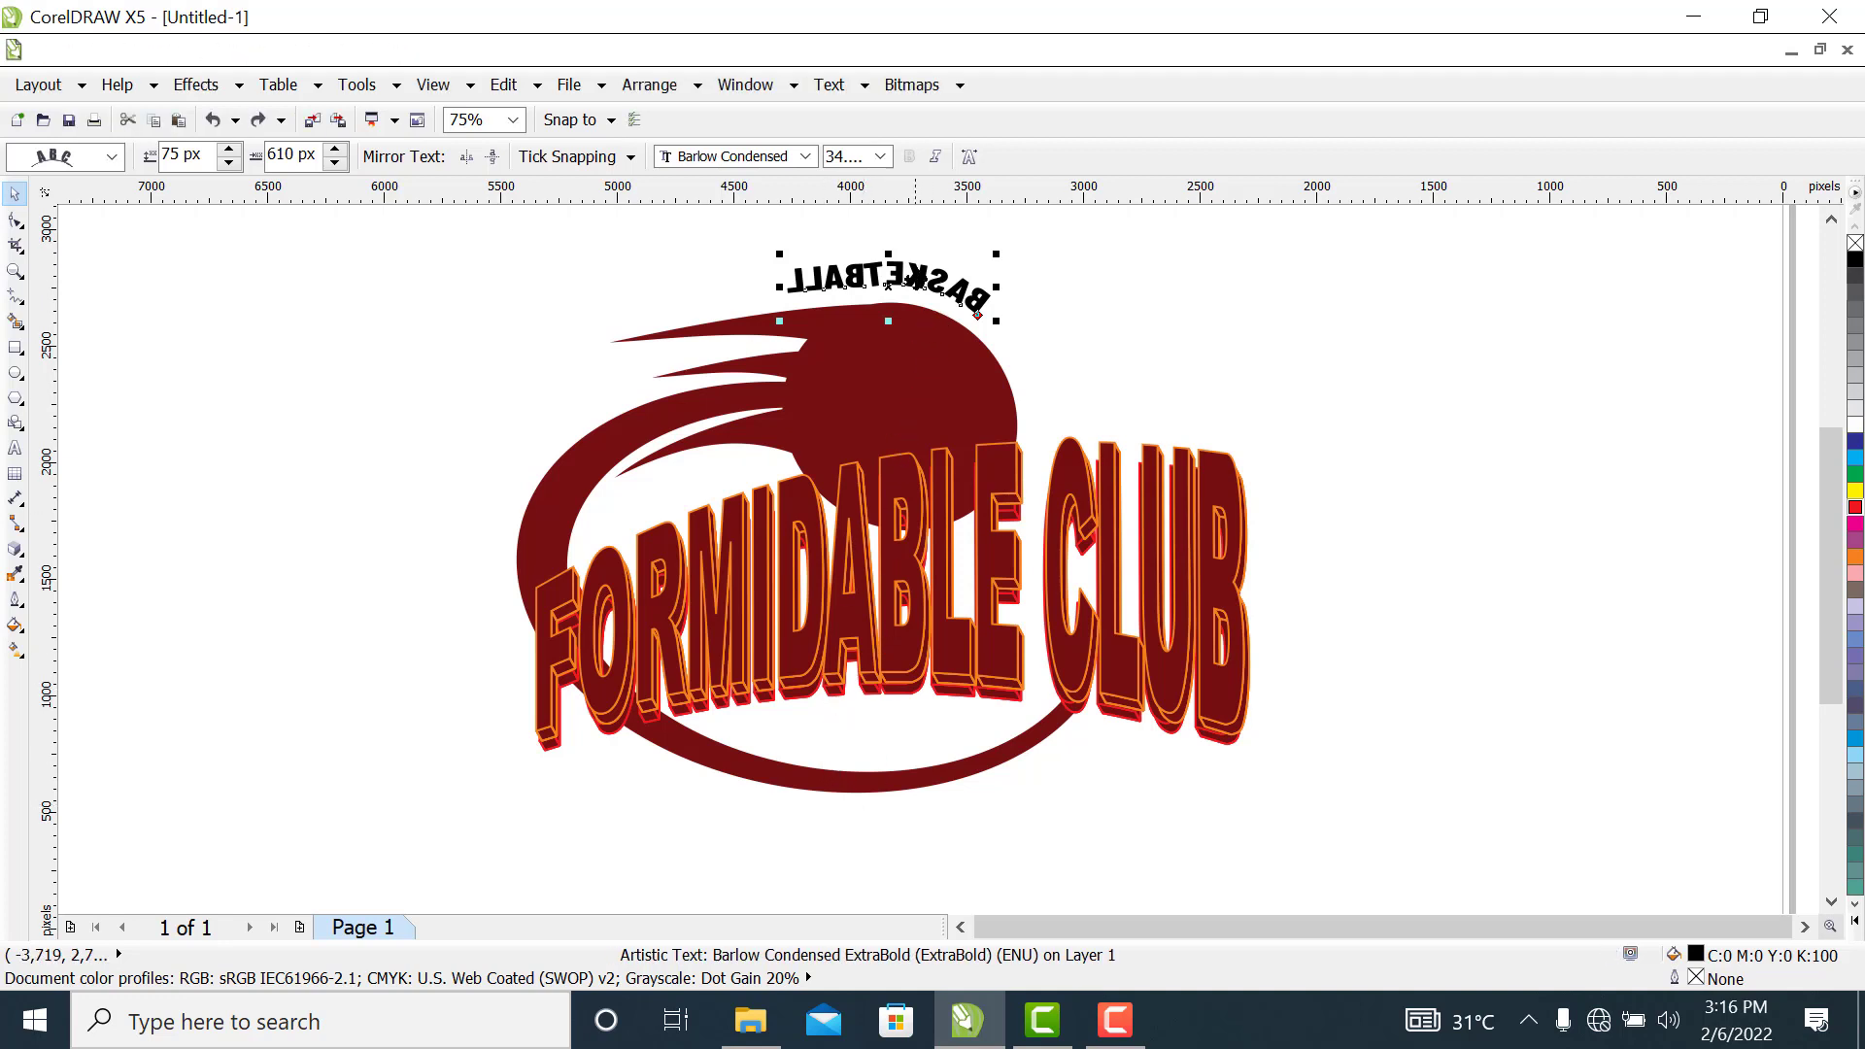
drag(897, 275, 860, 831)
drag(858, 826, 857, 826)
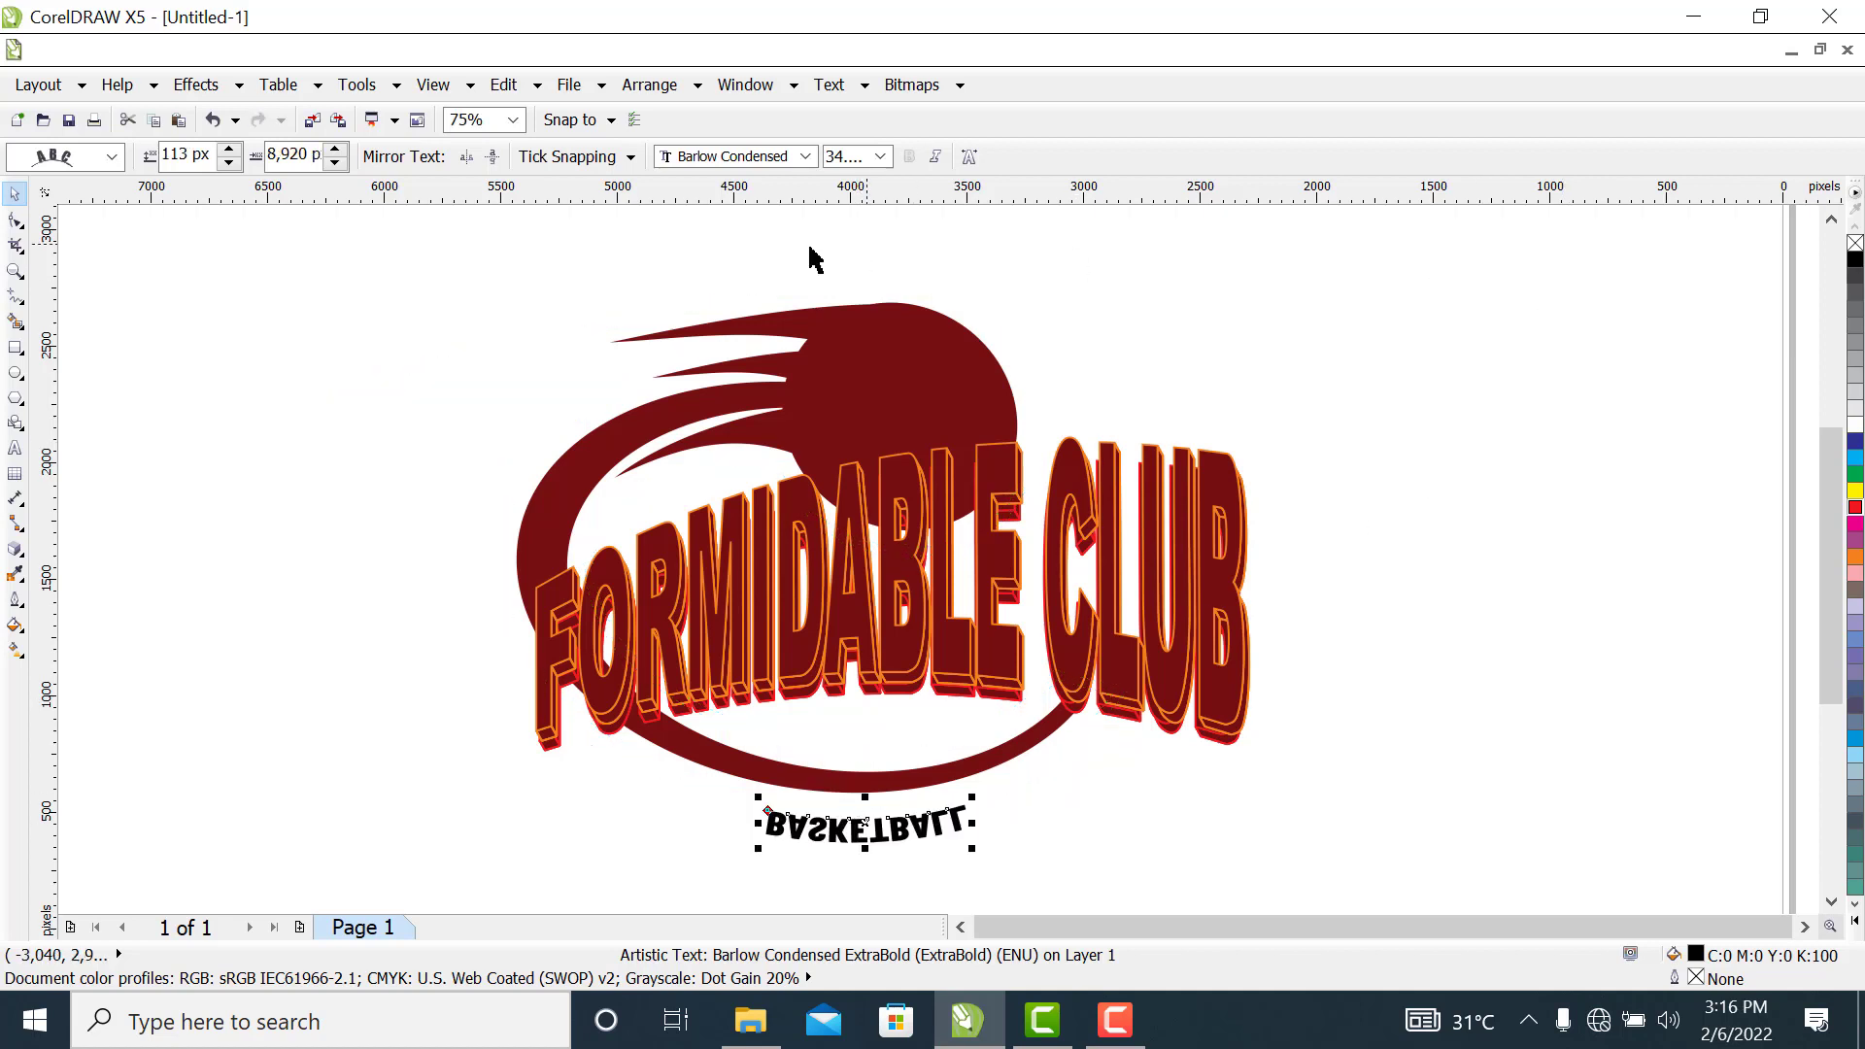
click(492, 158)
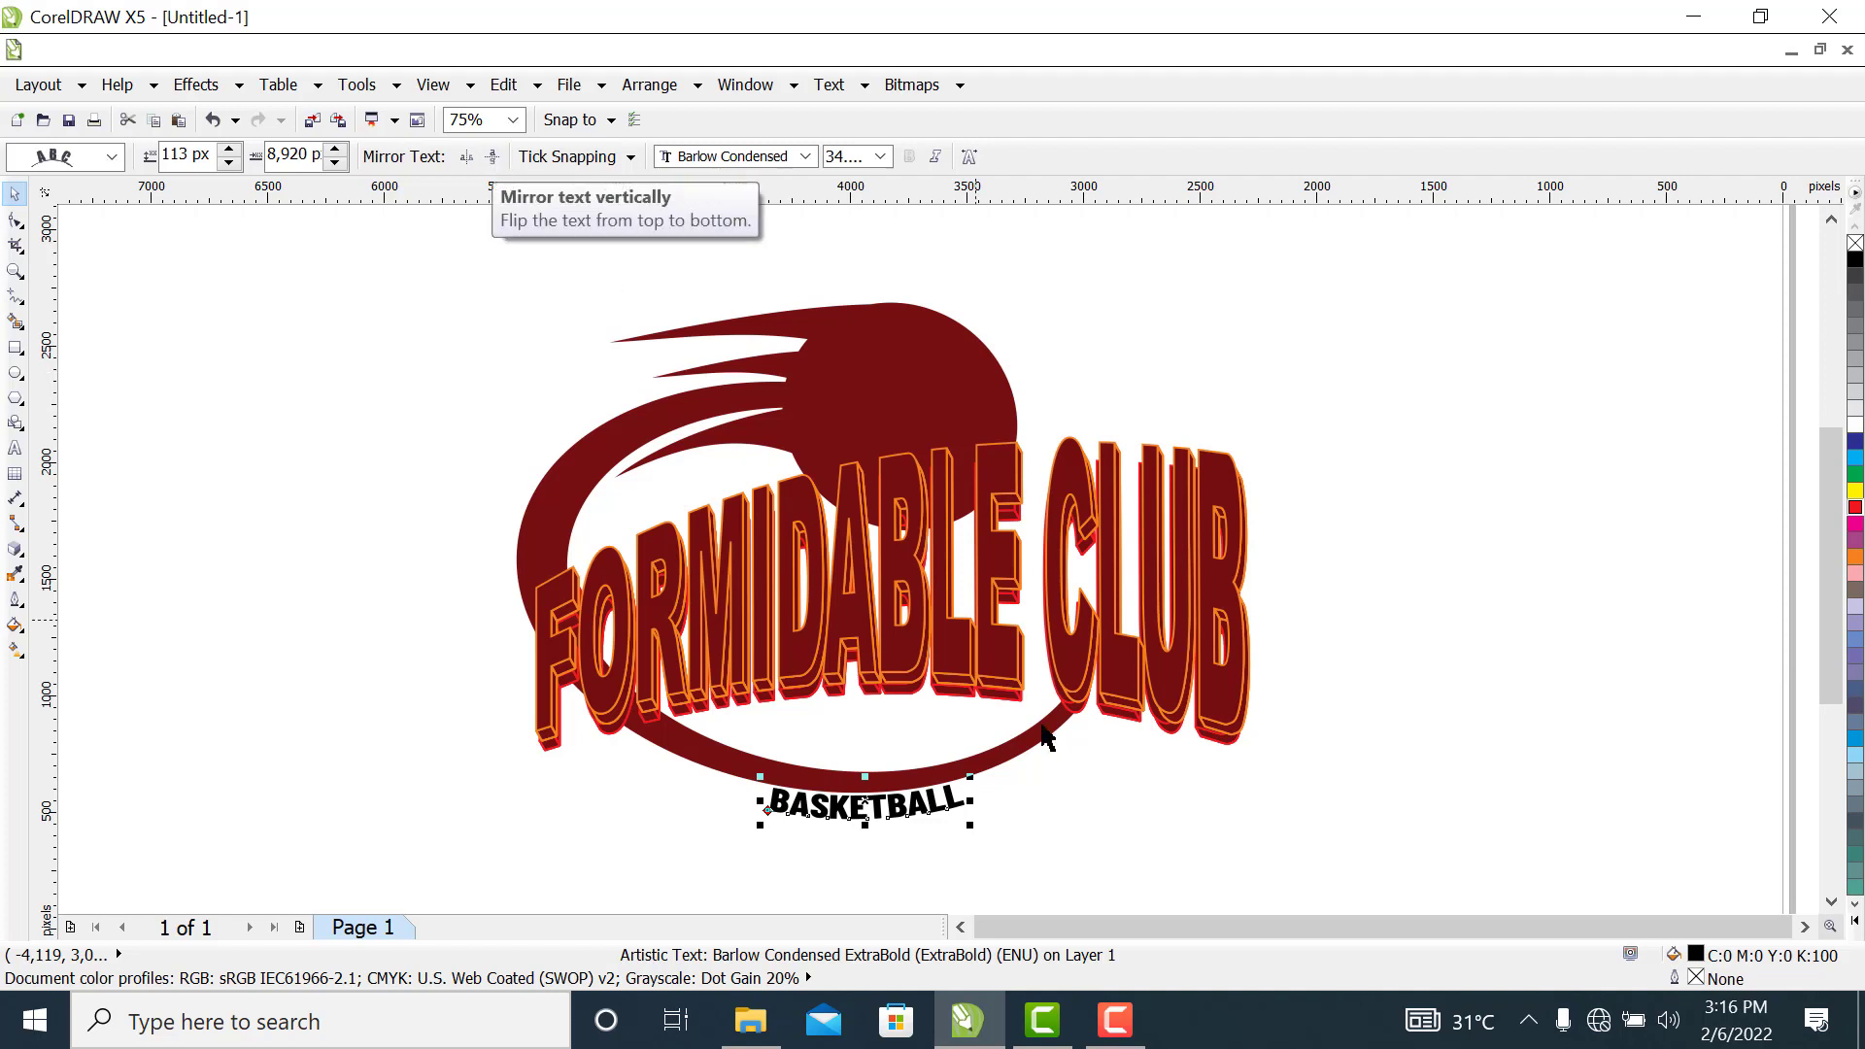
click(1154, 842)
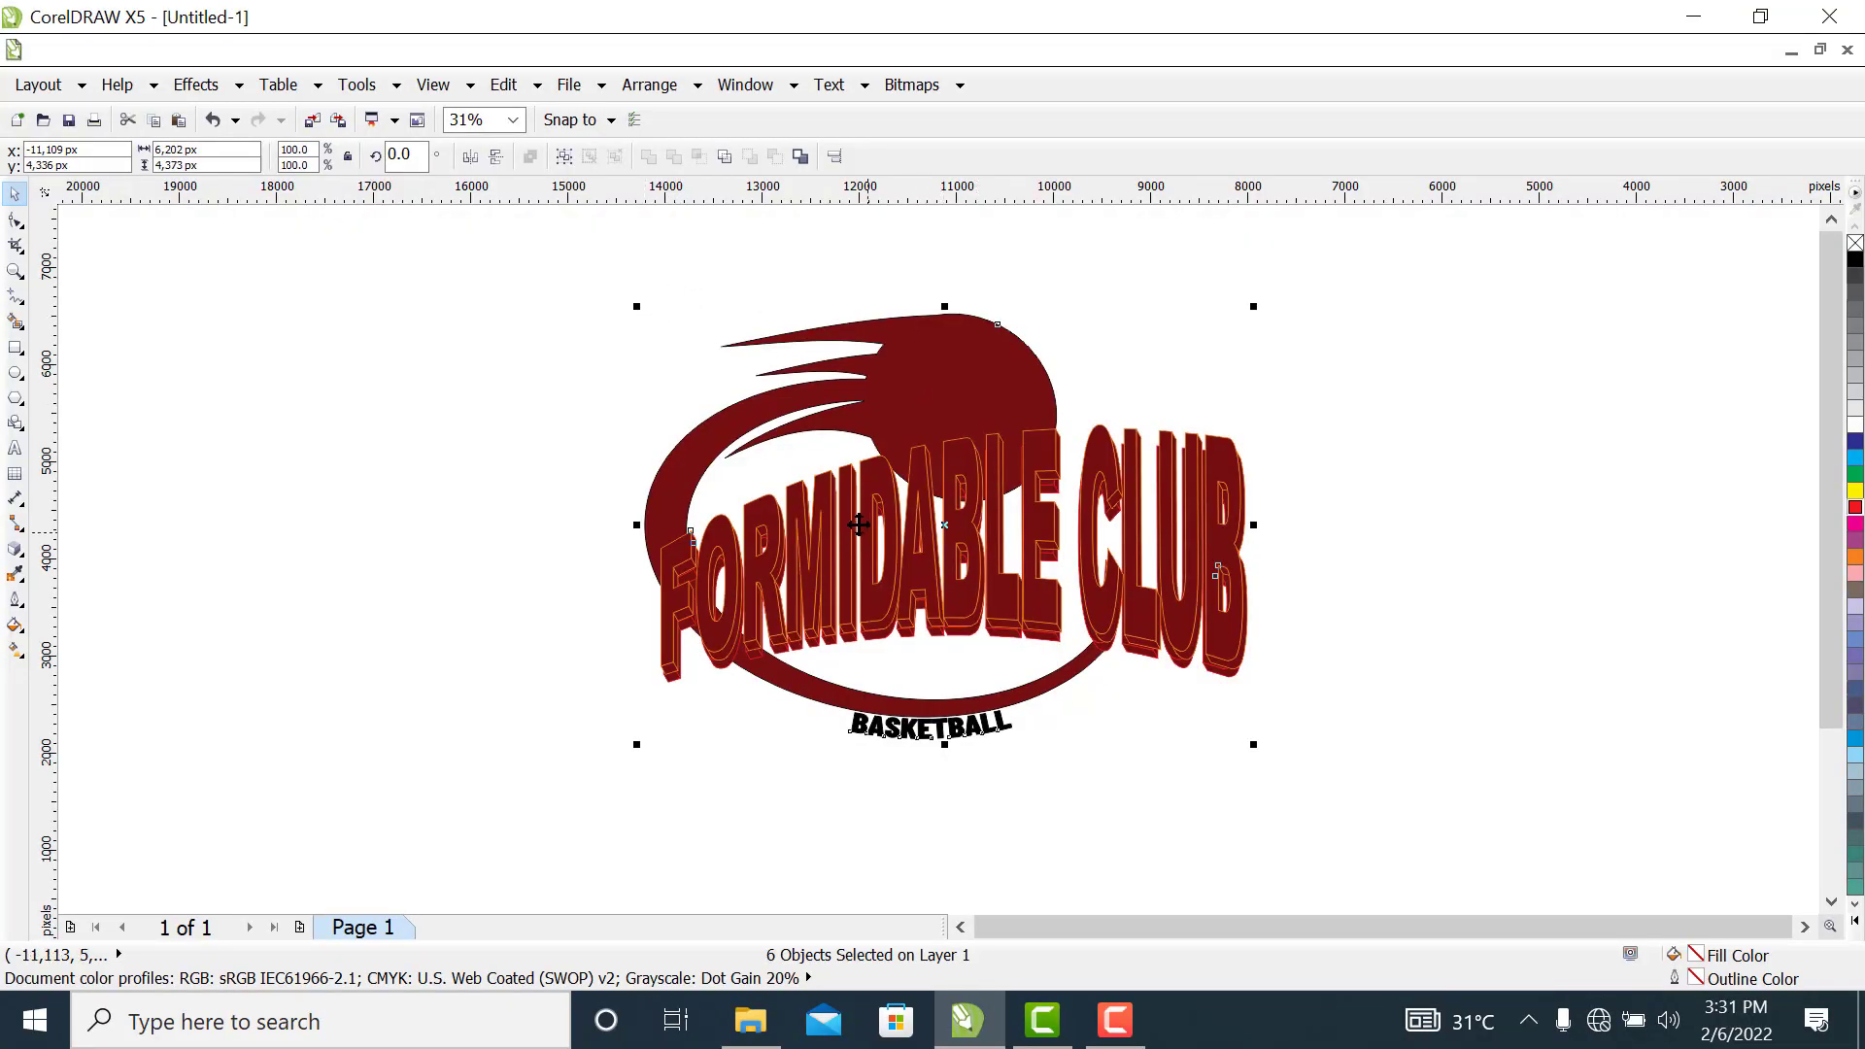
Move the whole logo aside and draw a separate near-circular ellipse about 3,190 by 3,030 px with a 16 px outline in the free space
drag(951, 406, 1437, 383)
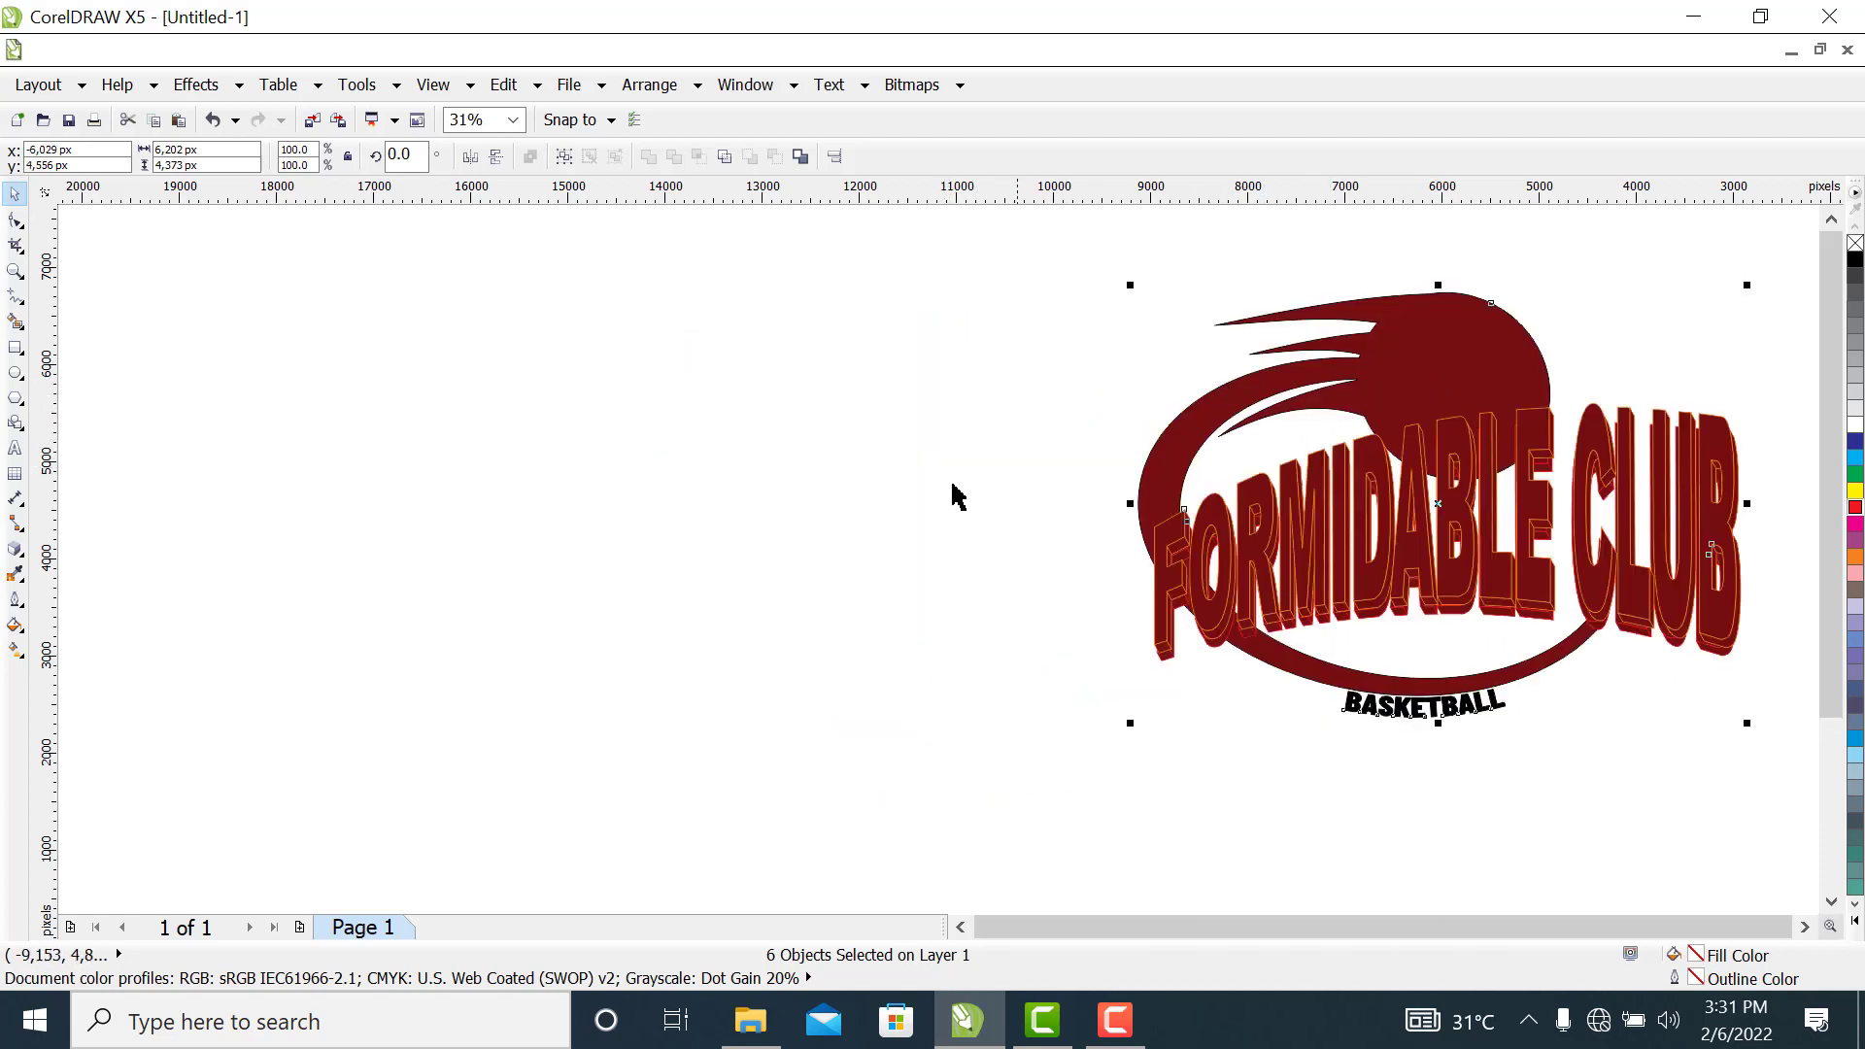
click(17, 374)
drag(234, 333, 544, 632)
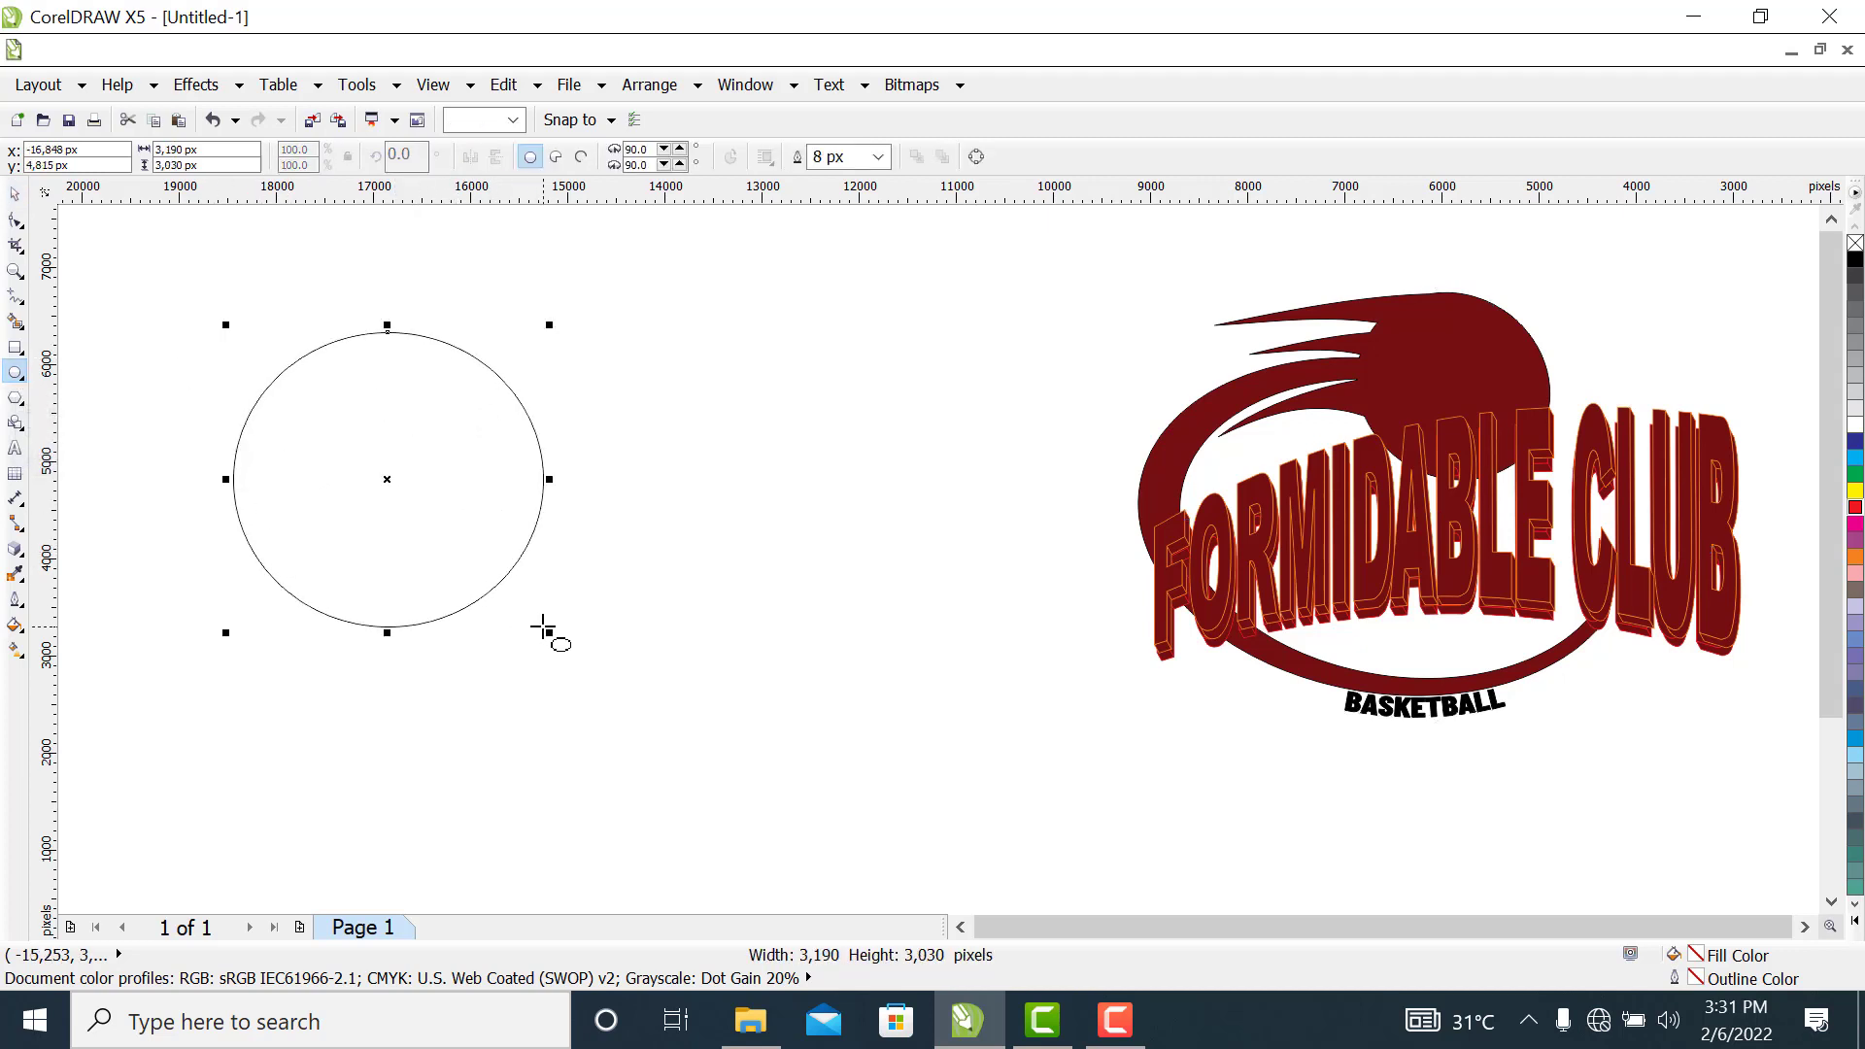
click(880, 158)
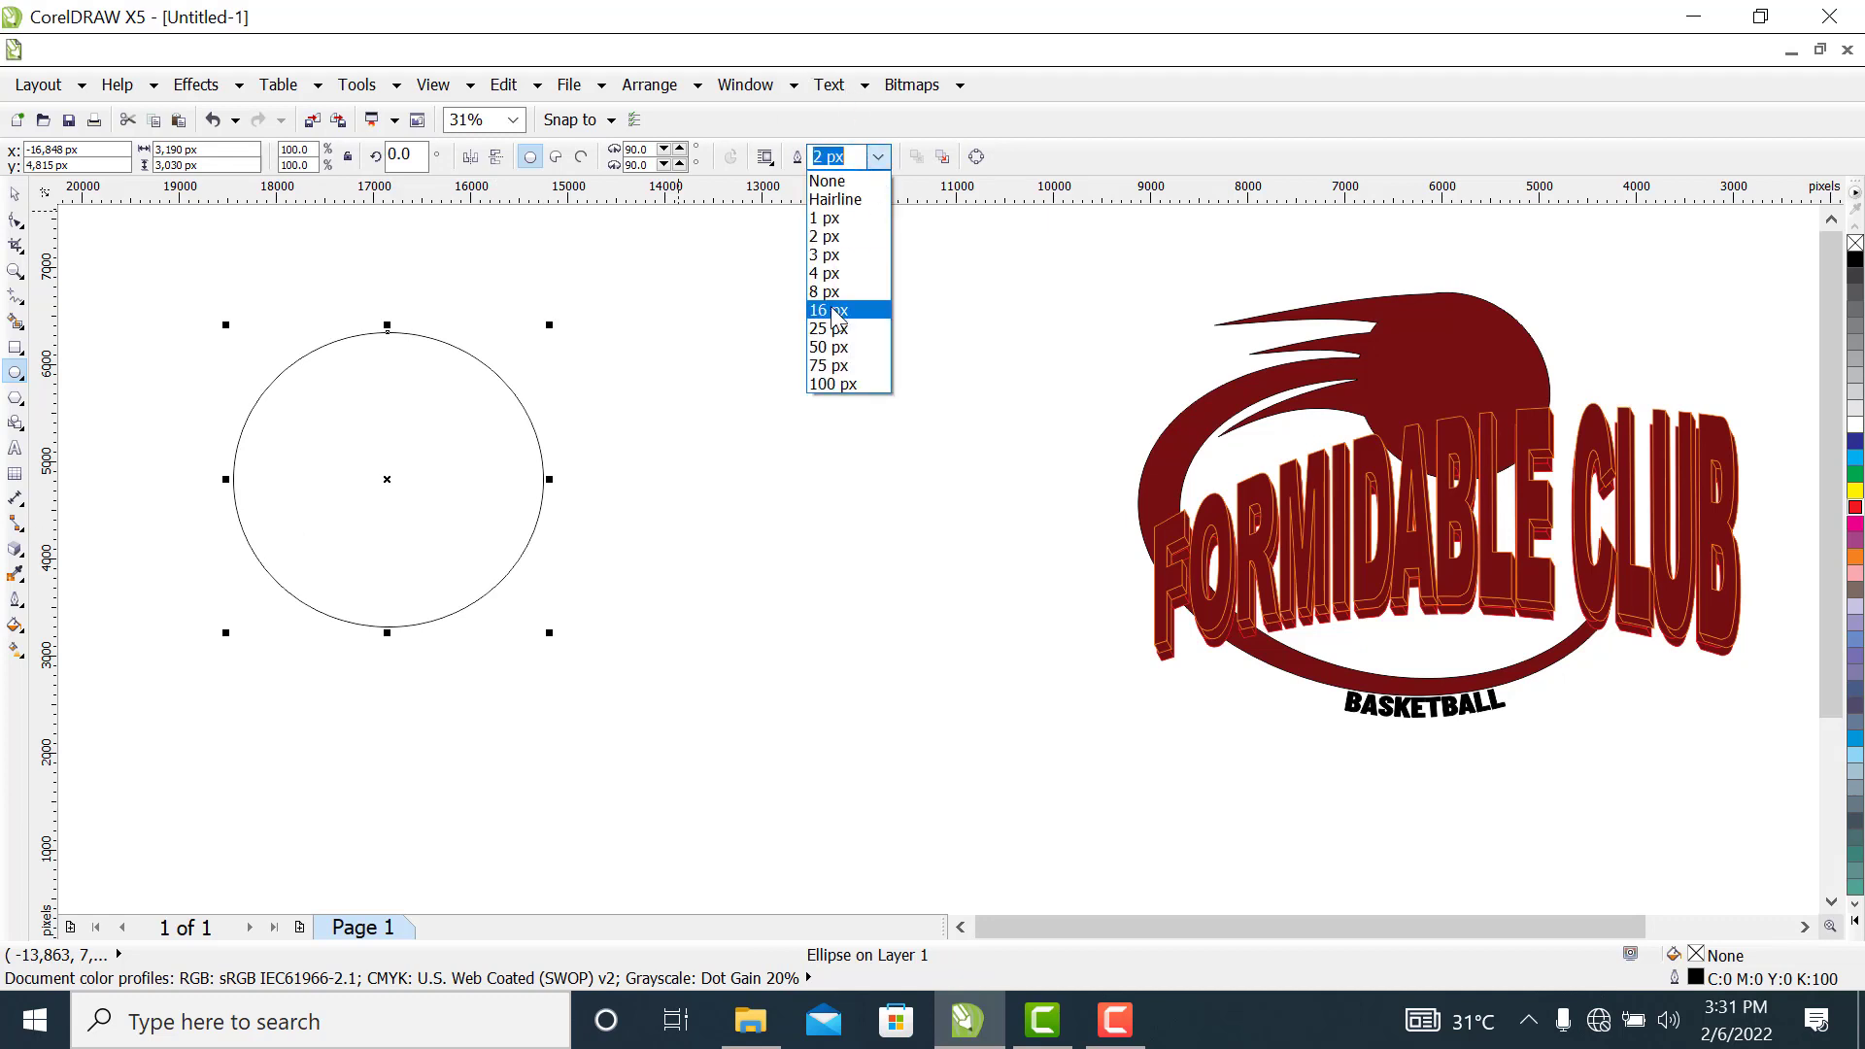
click(837, 313)
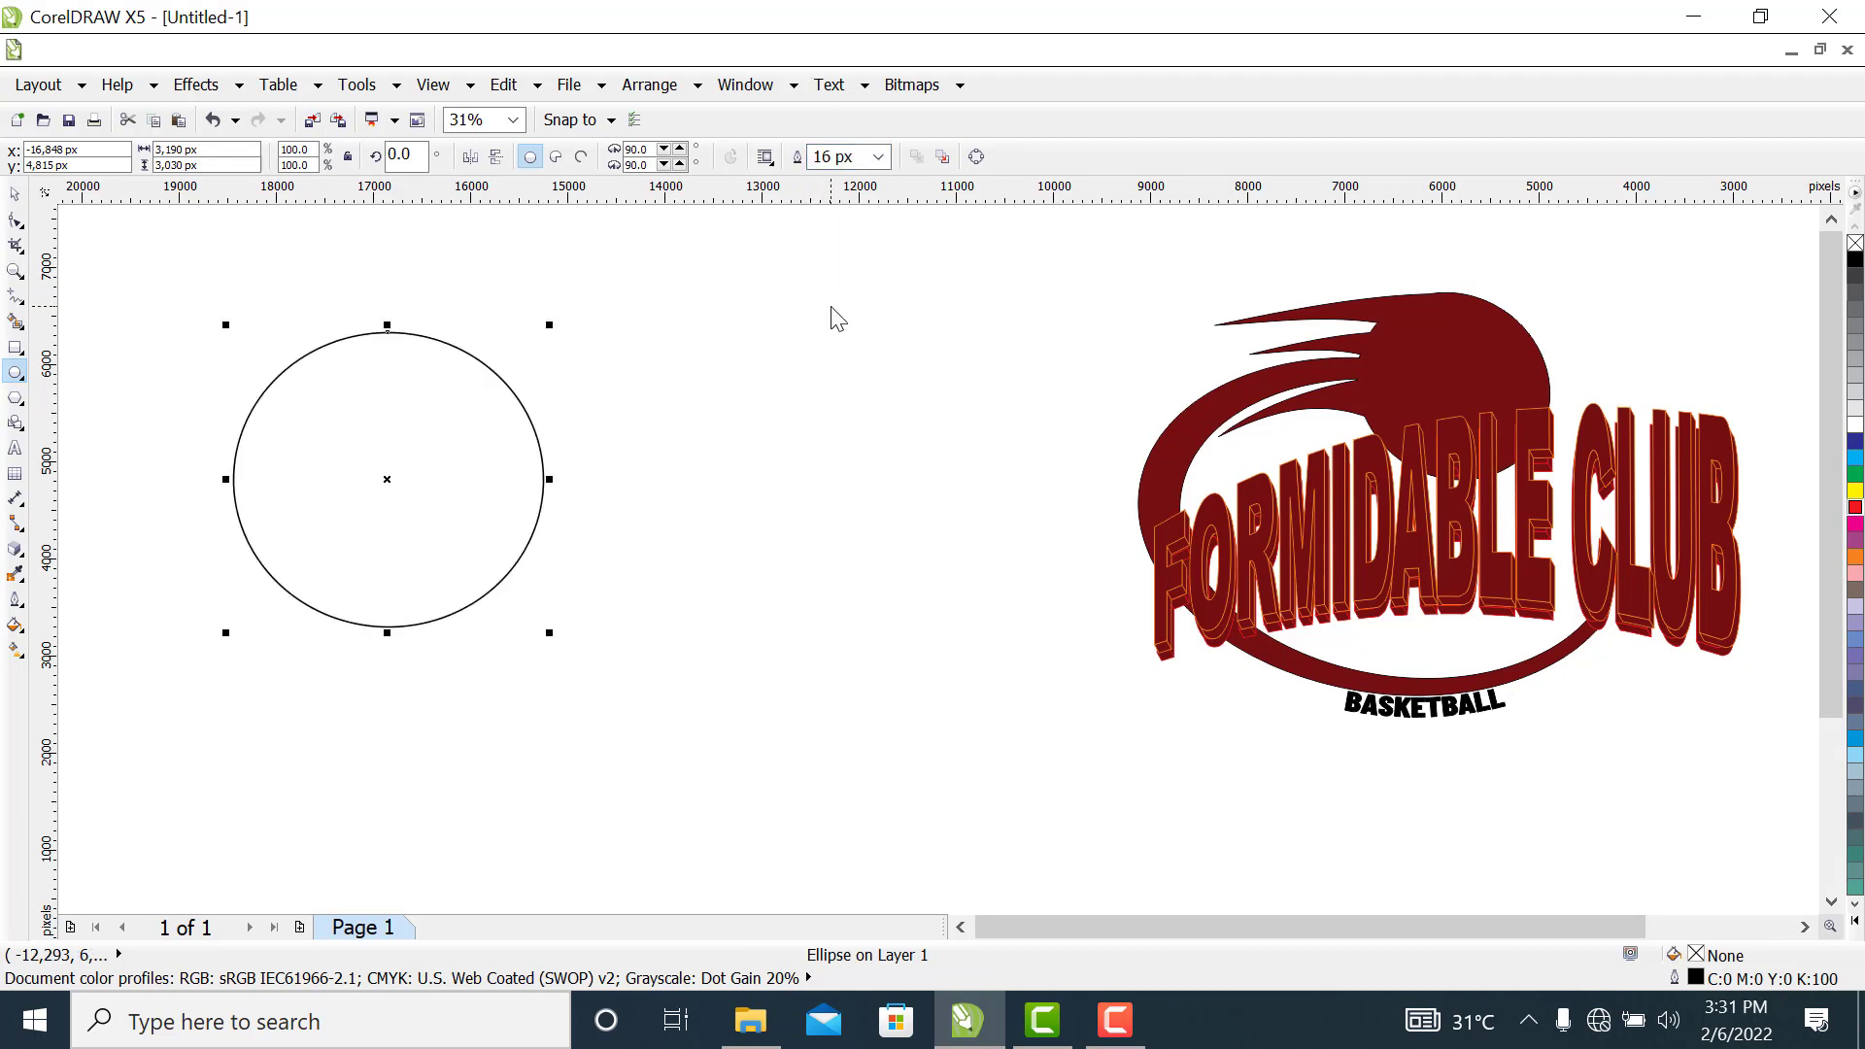
click(11, 195)
drag(334, 405, 404, 420)
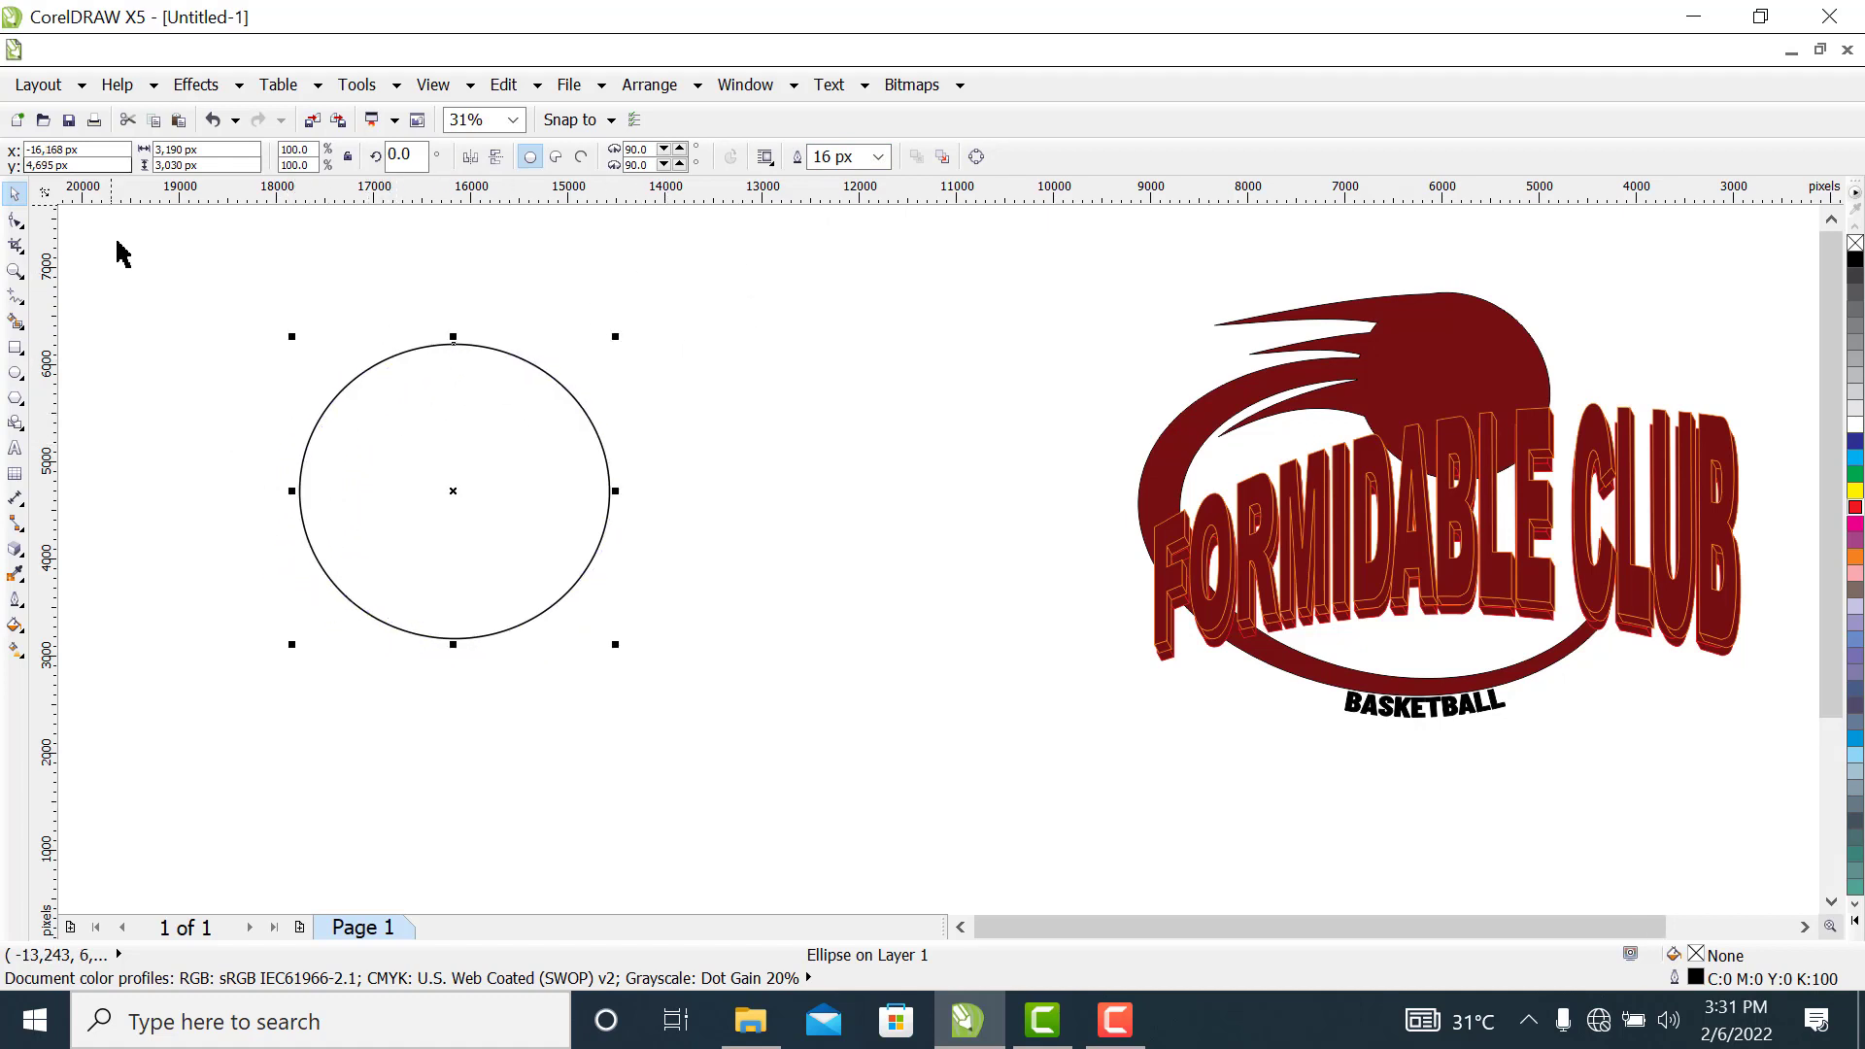
Draw a near-vertical freehand line about 3,553 px tall through the circle, just off its centre, with a 16 px outline
click(16, 272)
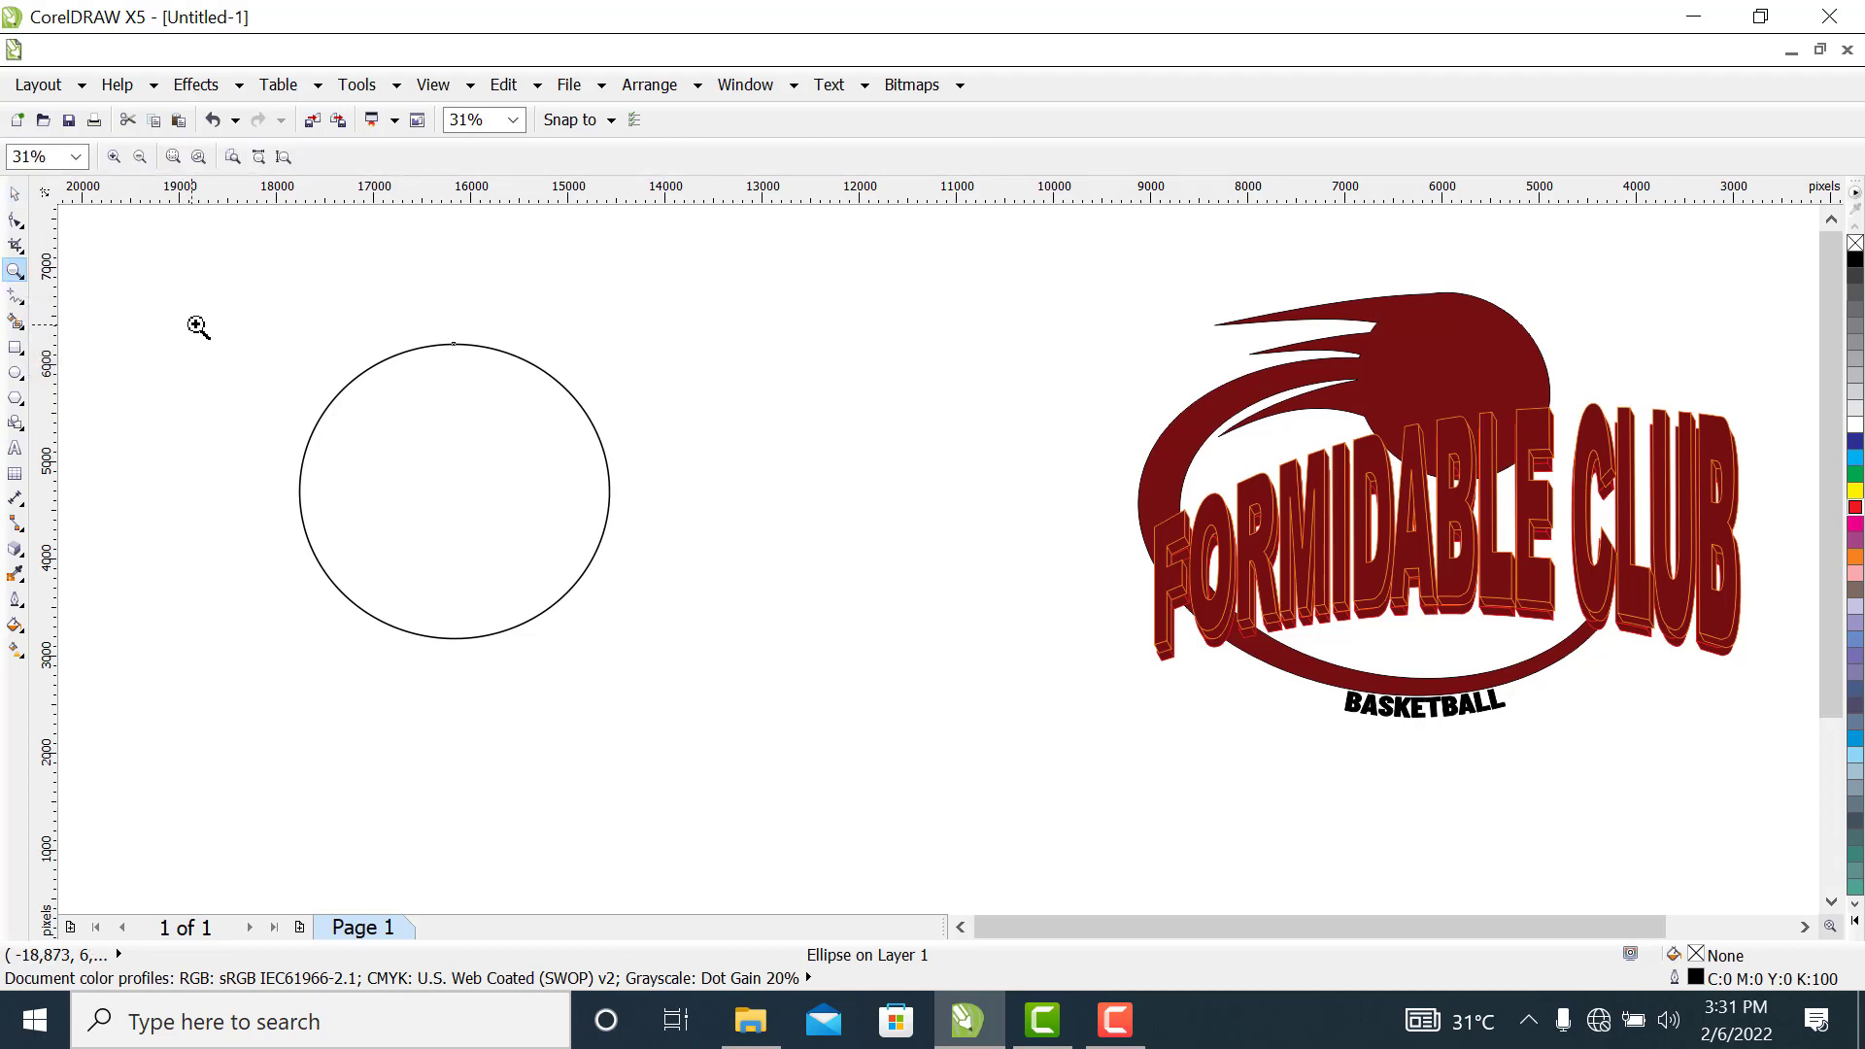
drag(208, 306, 858, 728)
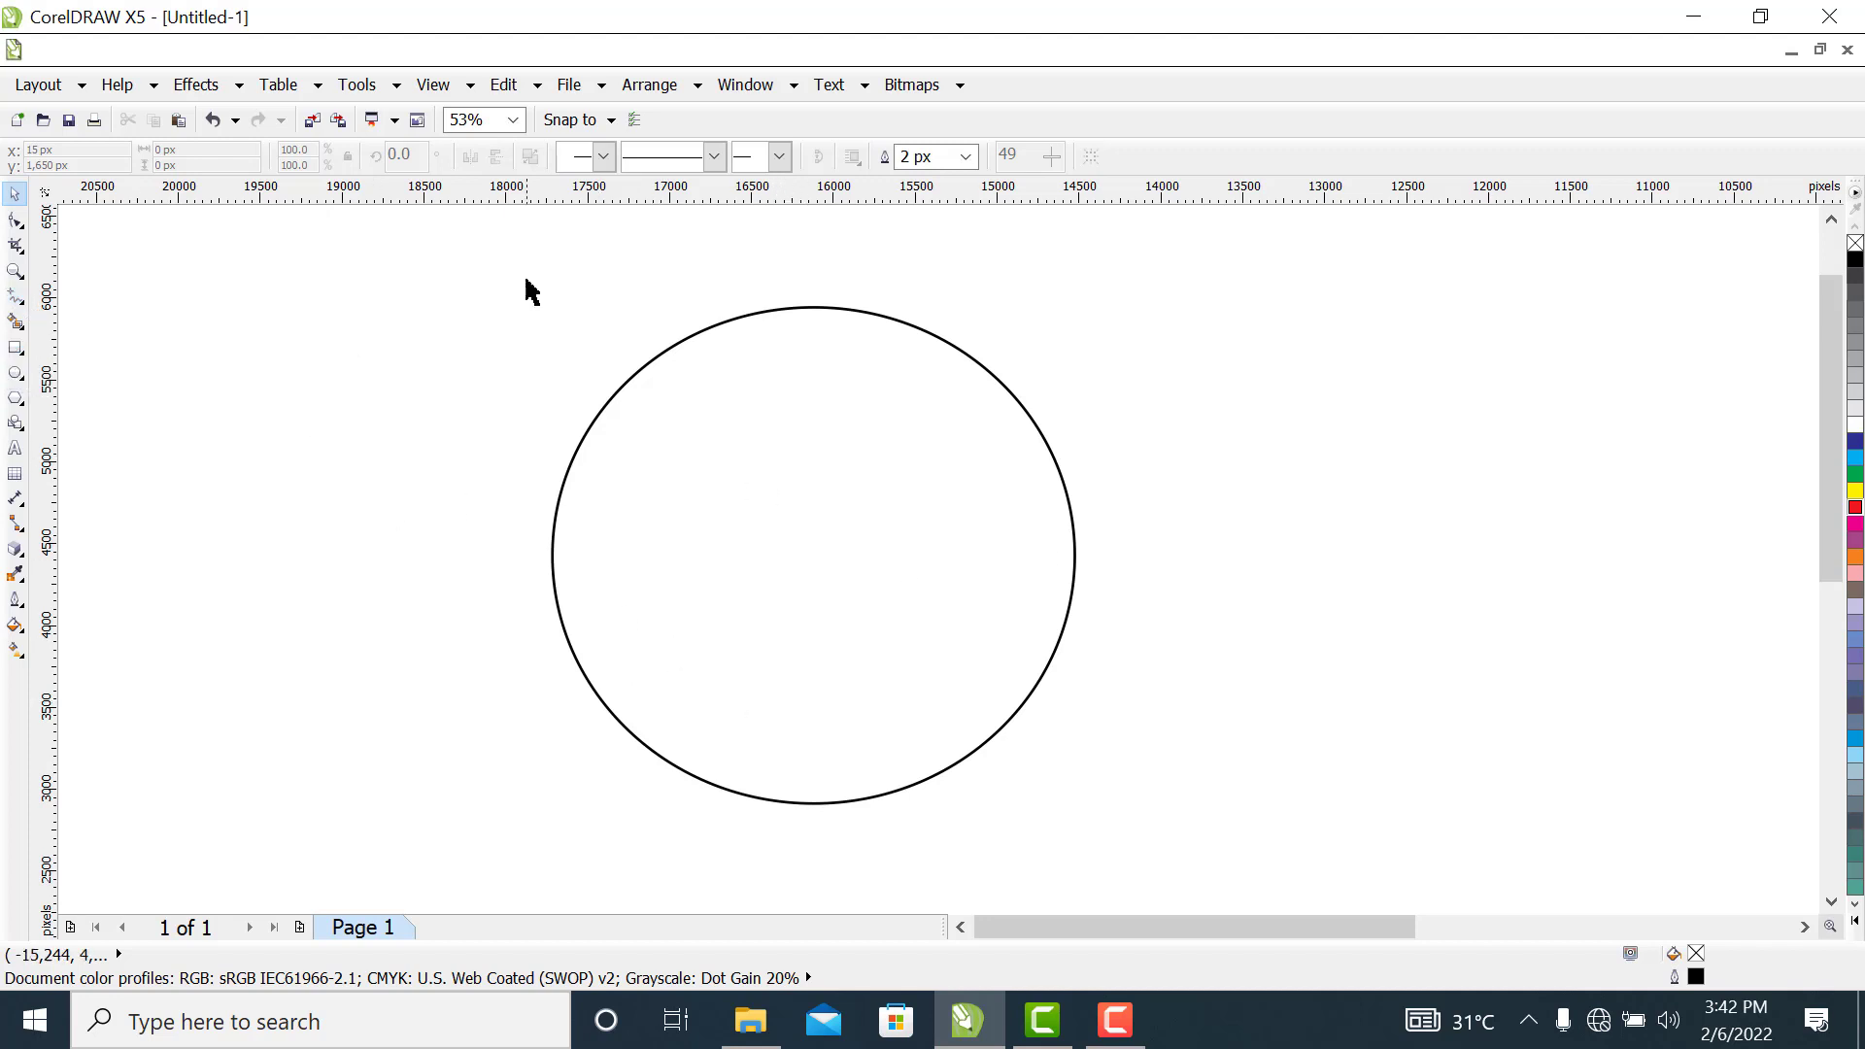
click(15, 295)
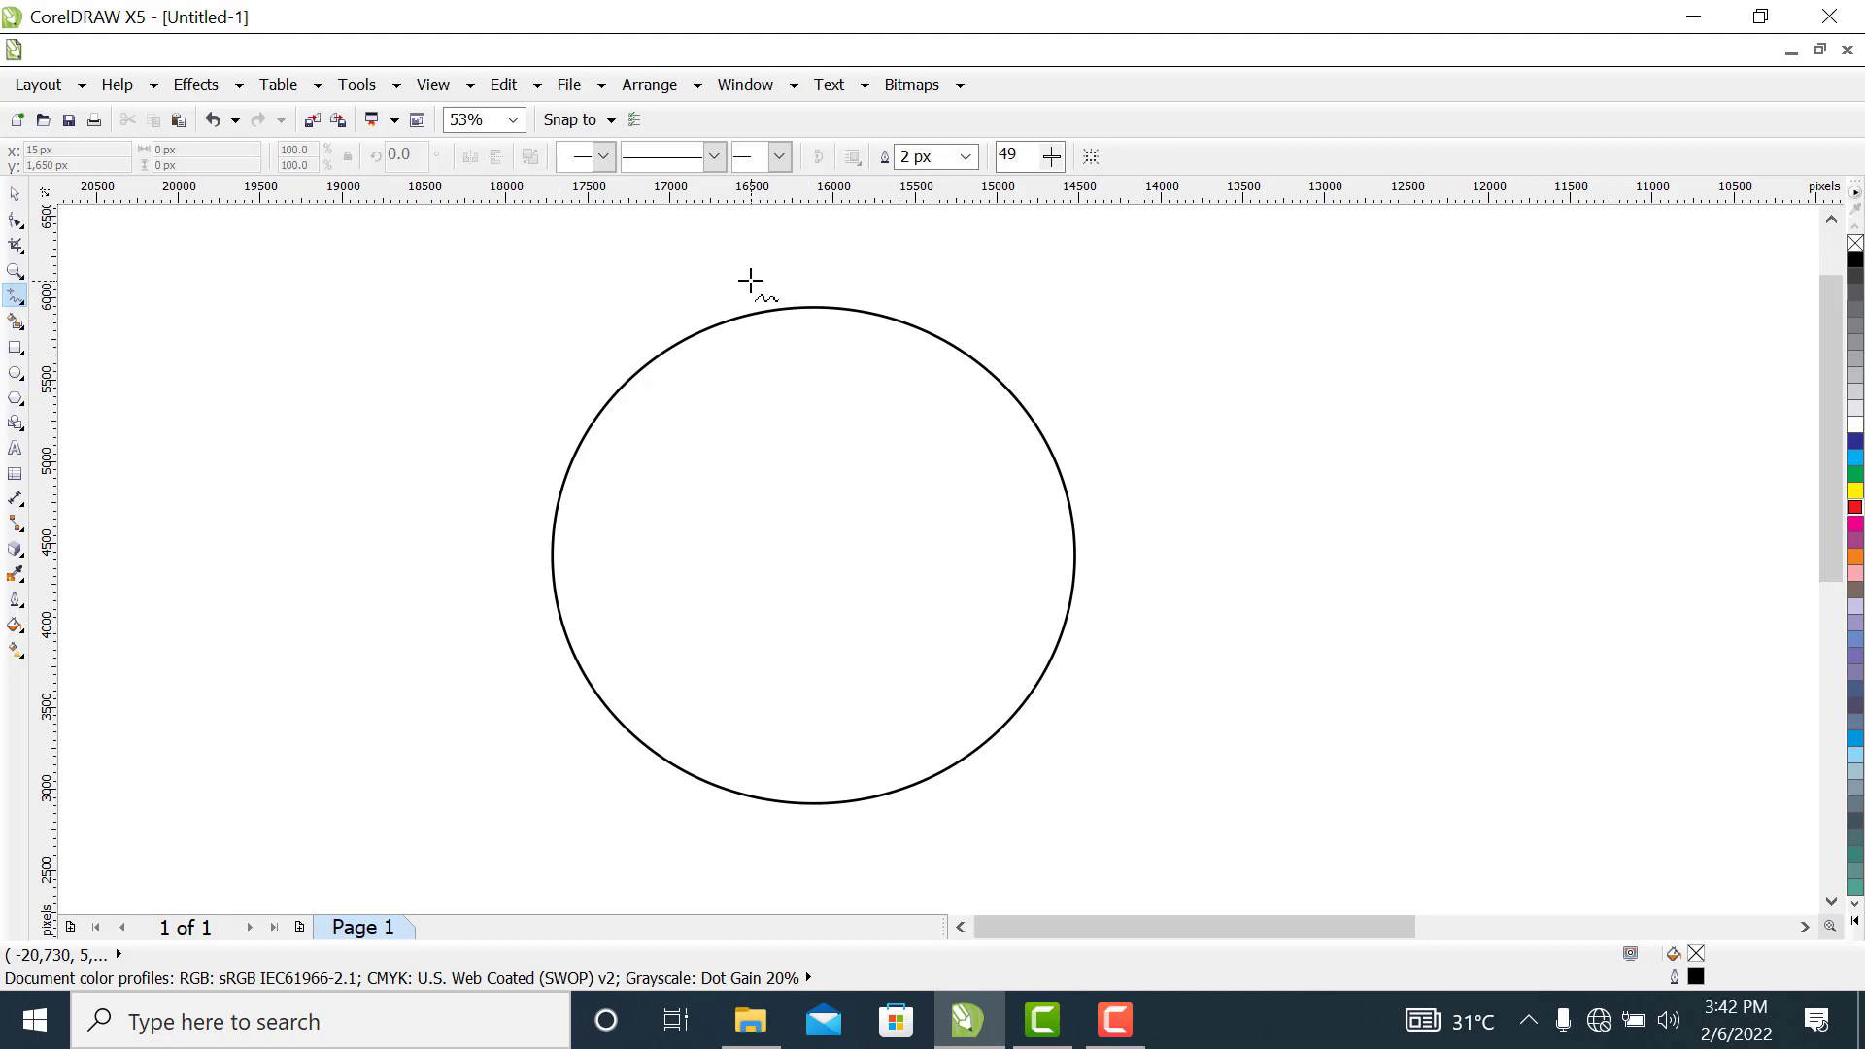
click(781, 279)
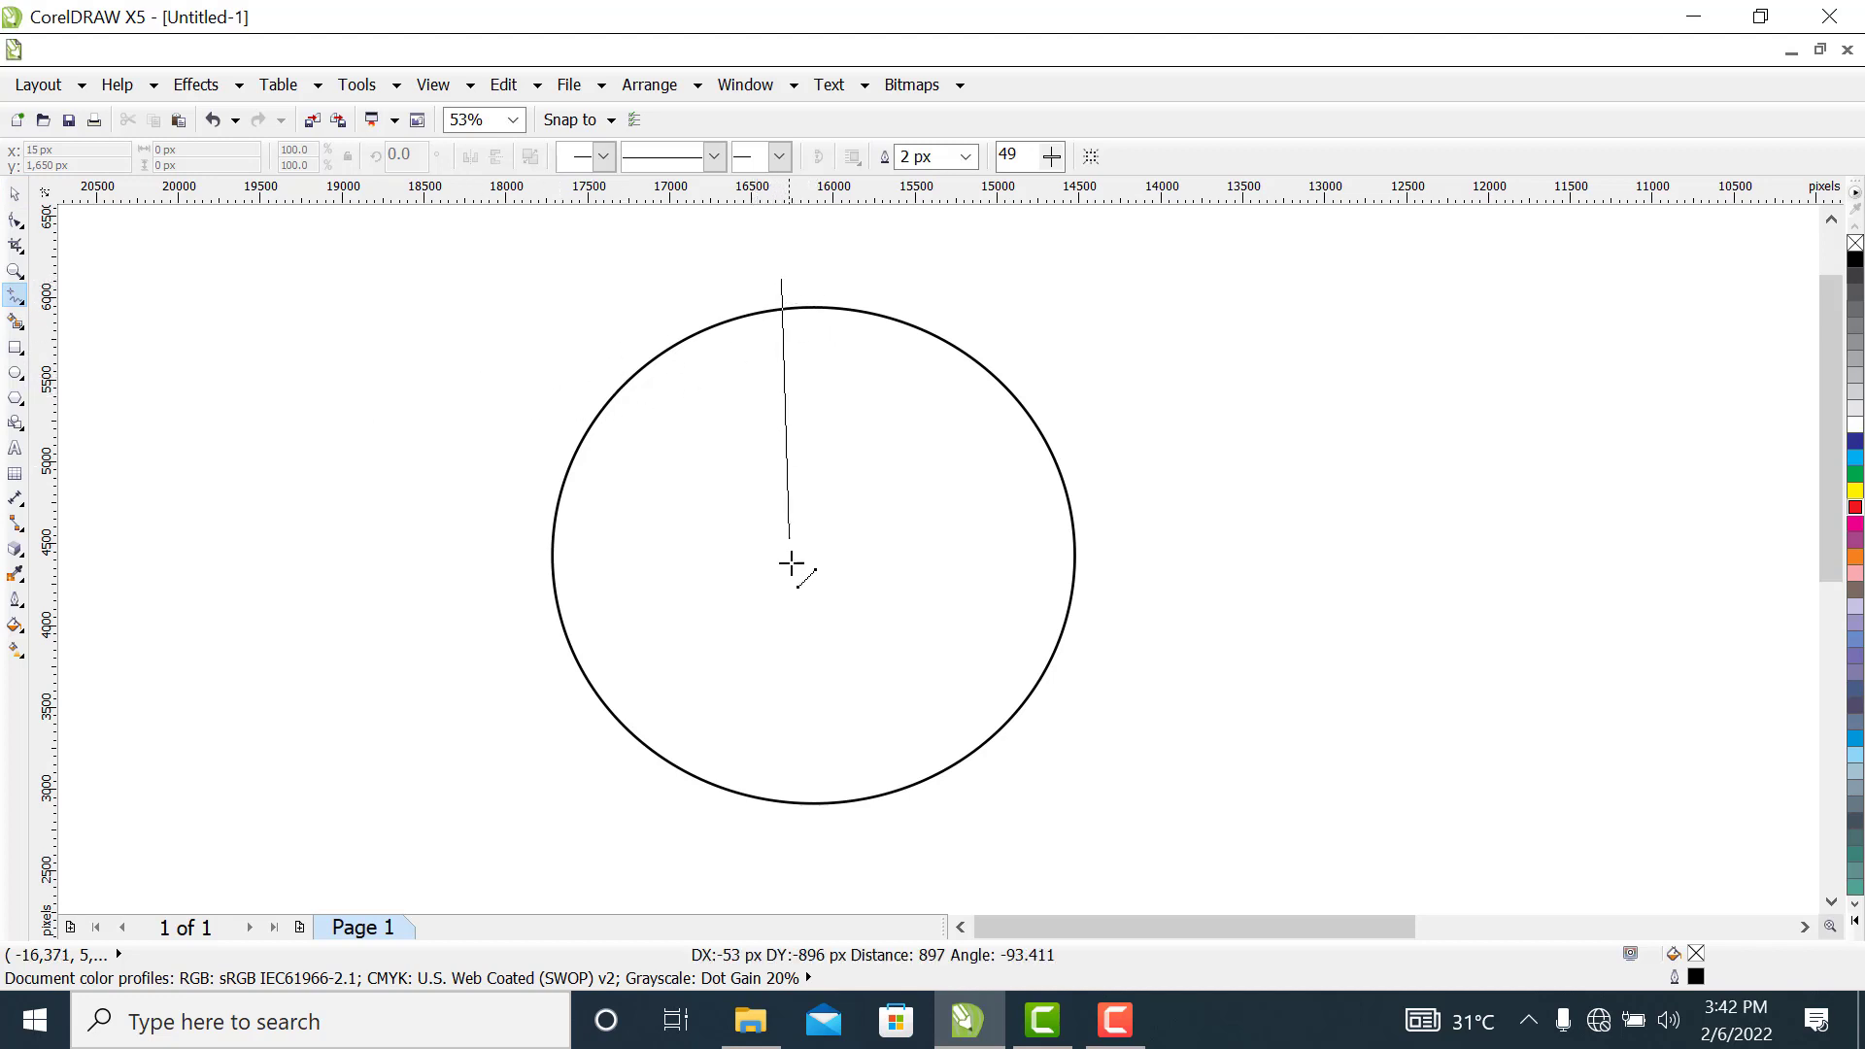
click(790, 860)
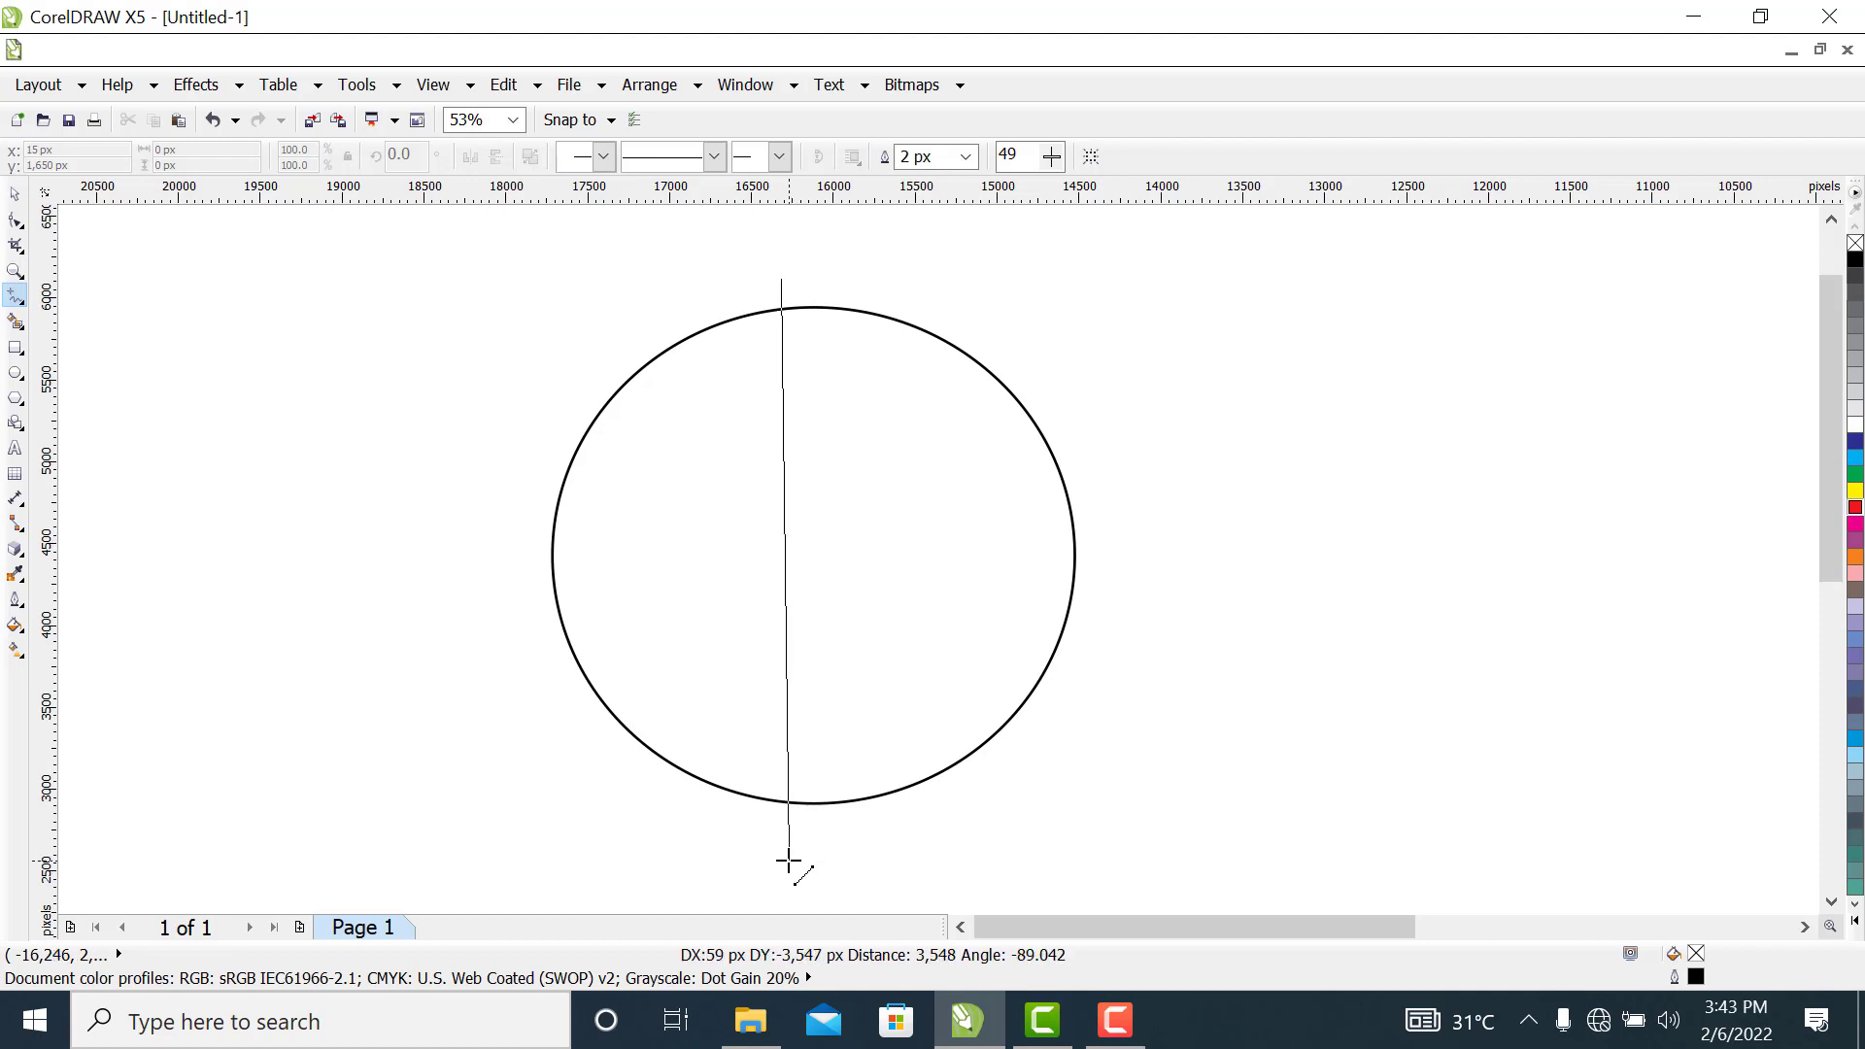
click(965, 161)
click(964, 159)
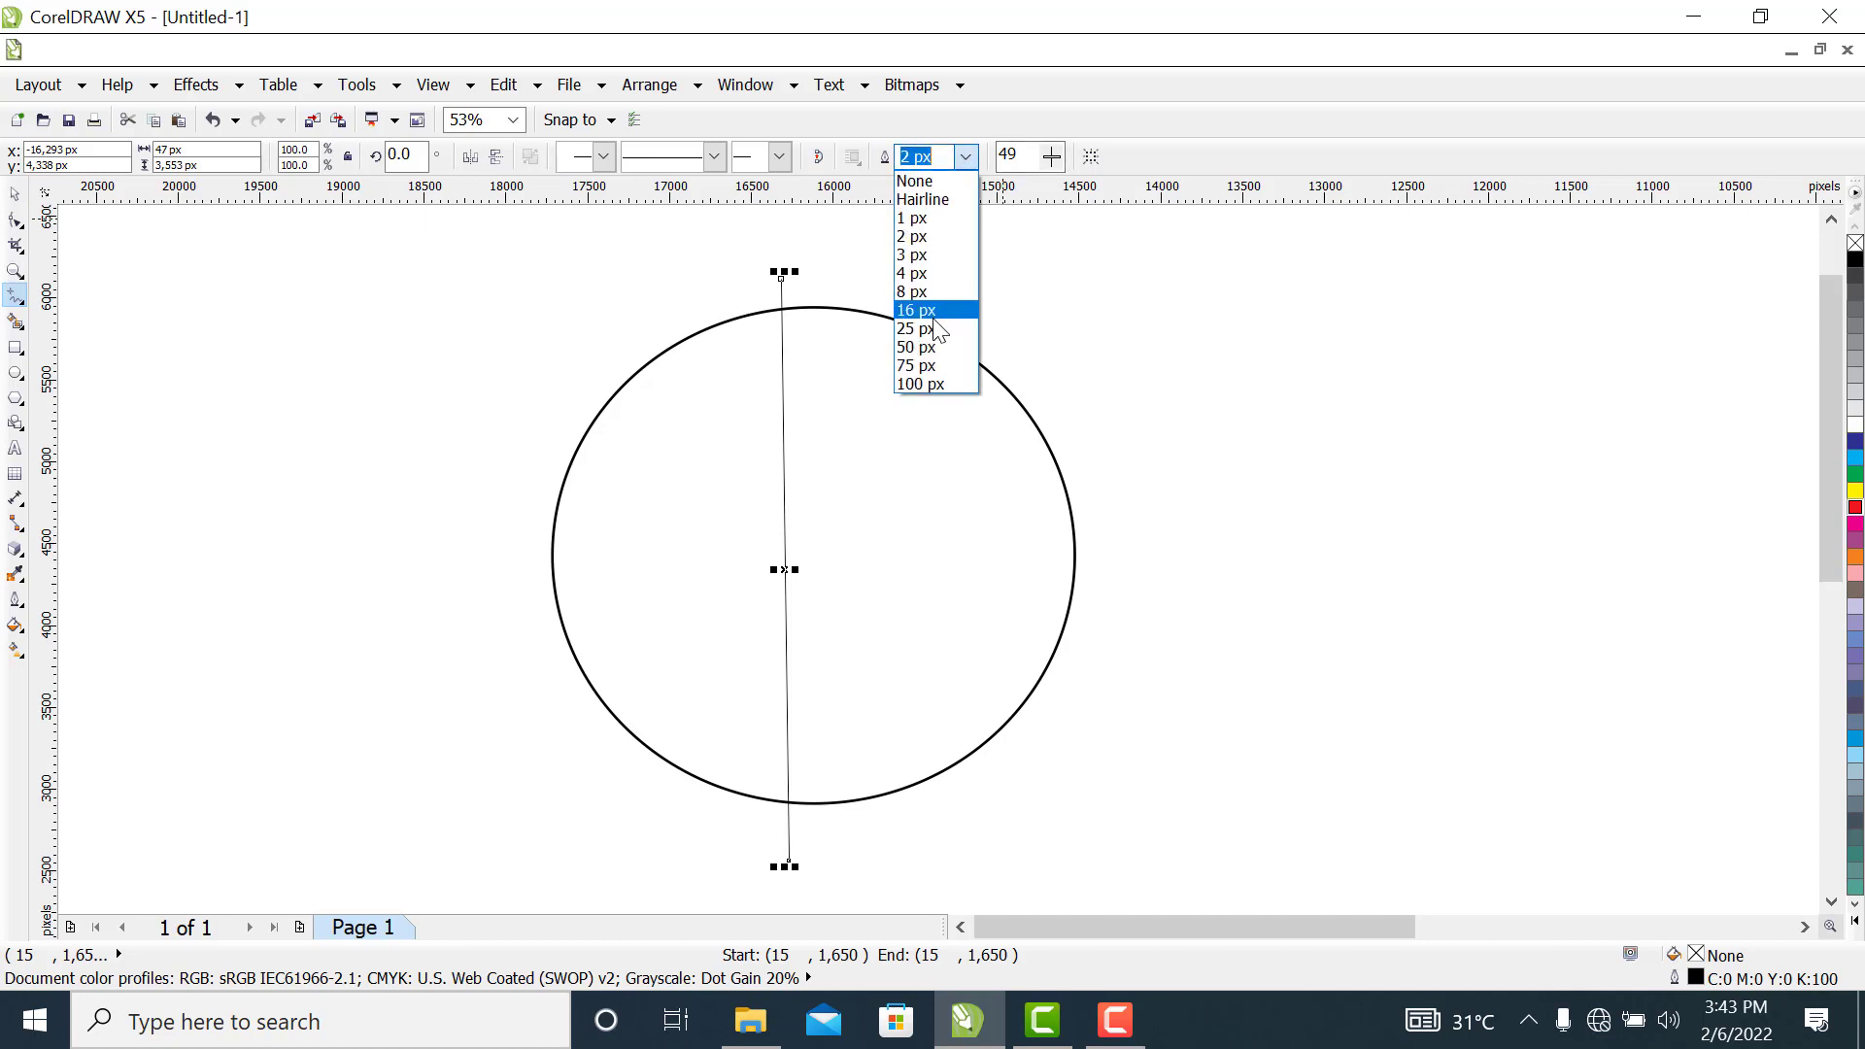
click(931, 316)
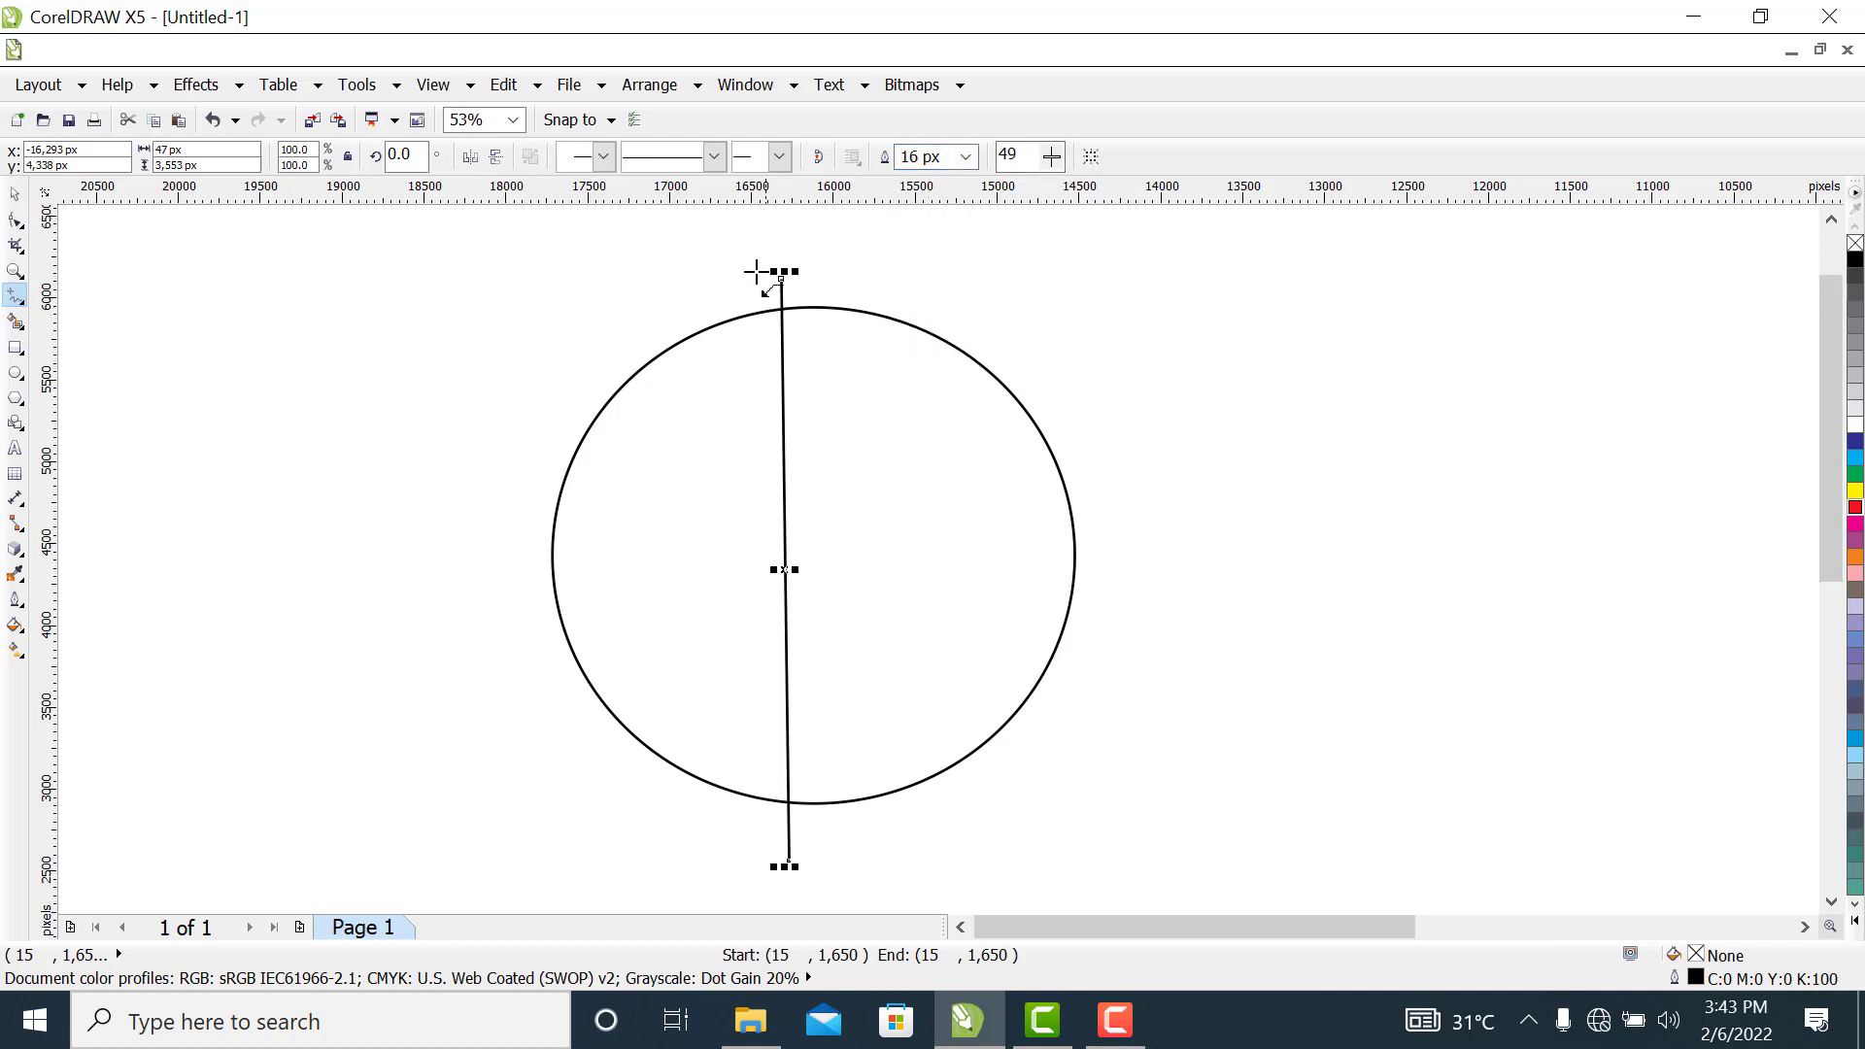
Convert the vertical line to a curve and bow its middle outward to the left, to about 697 px wide
click(15, 221)
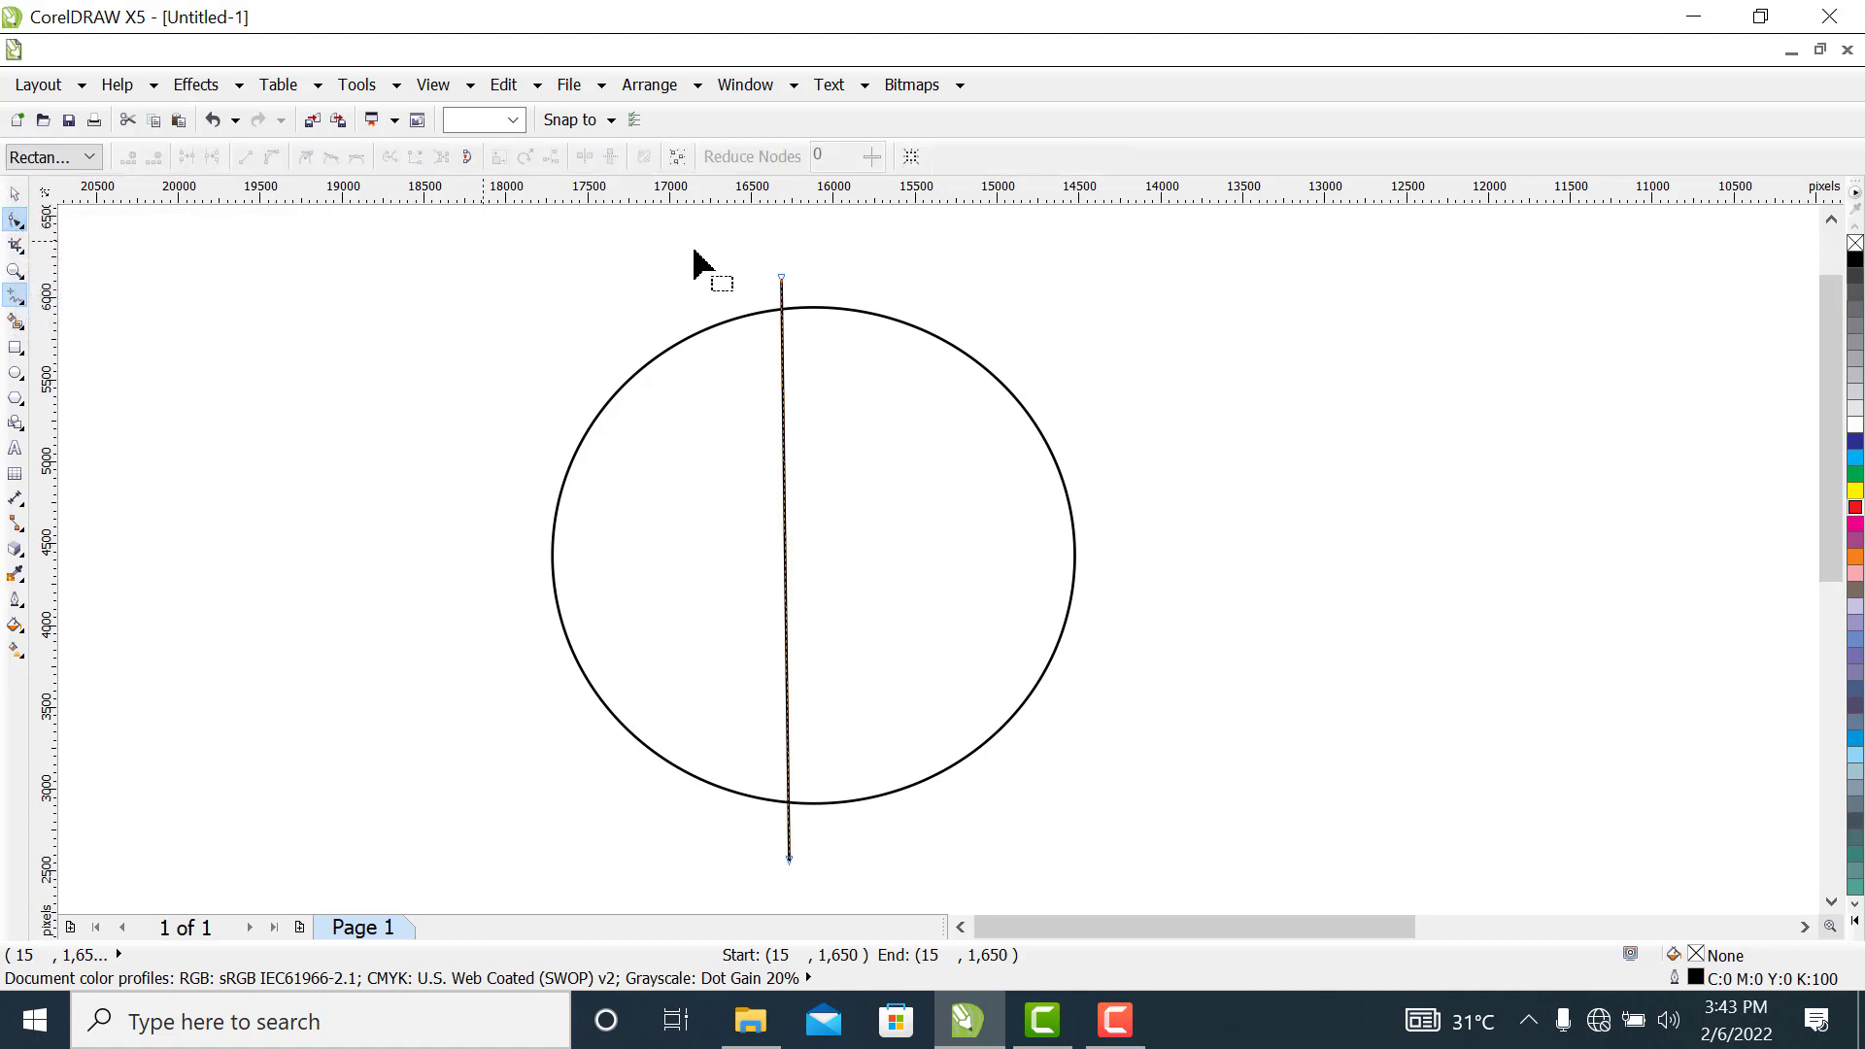
drag(641, 236, 878, 887)
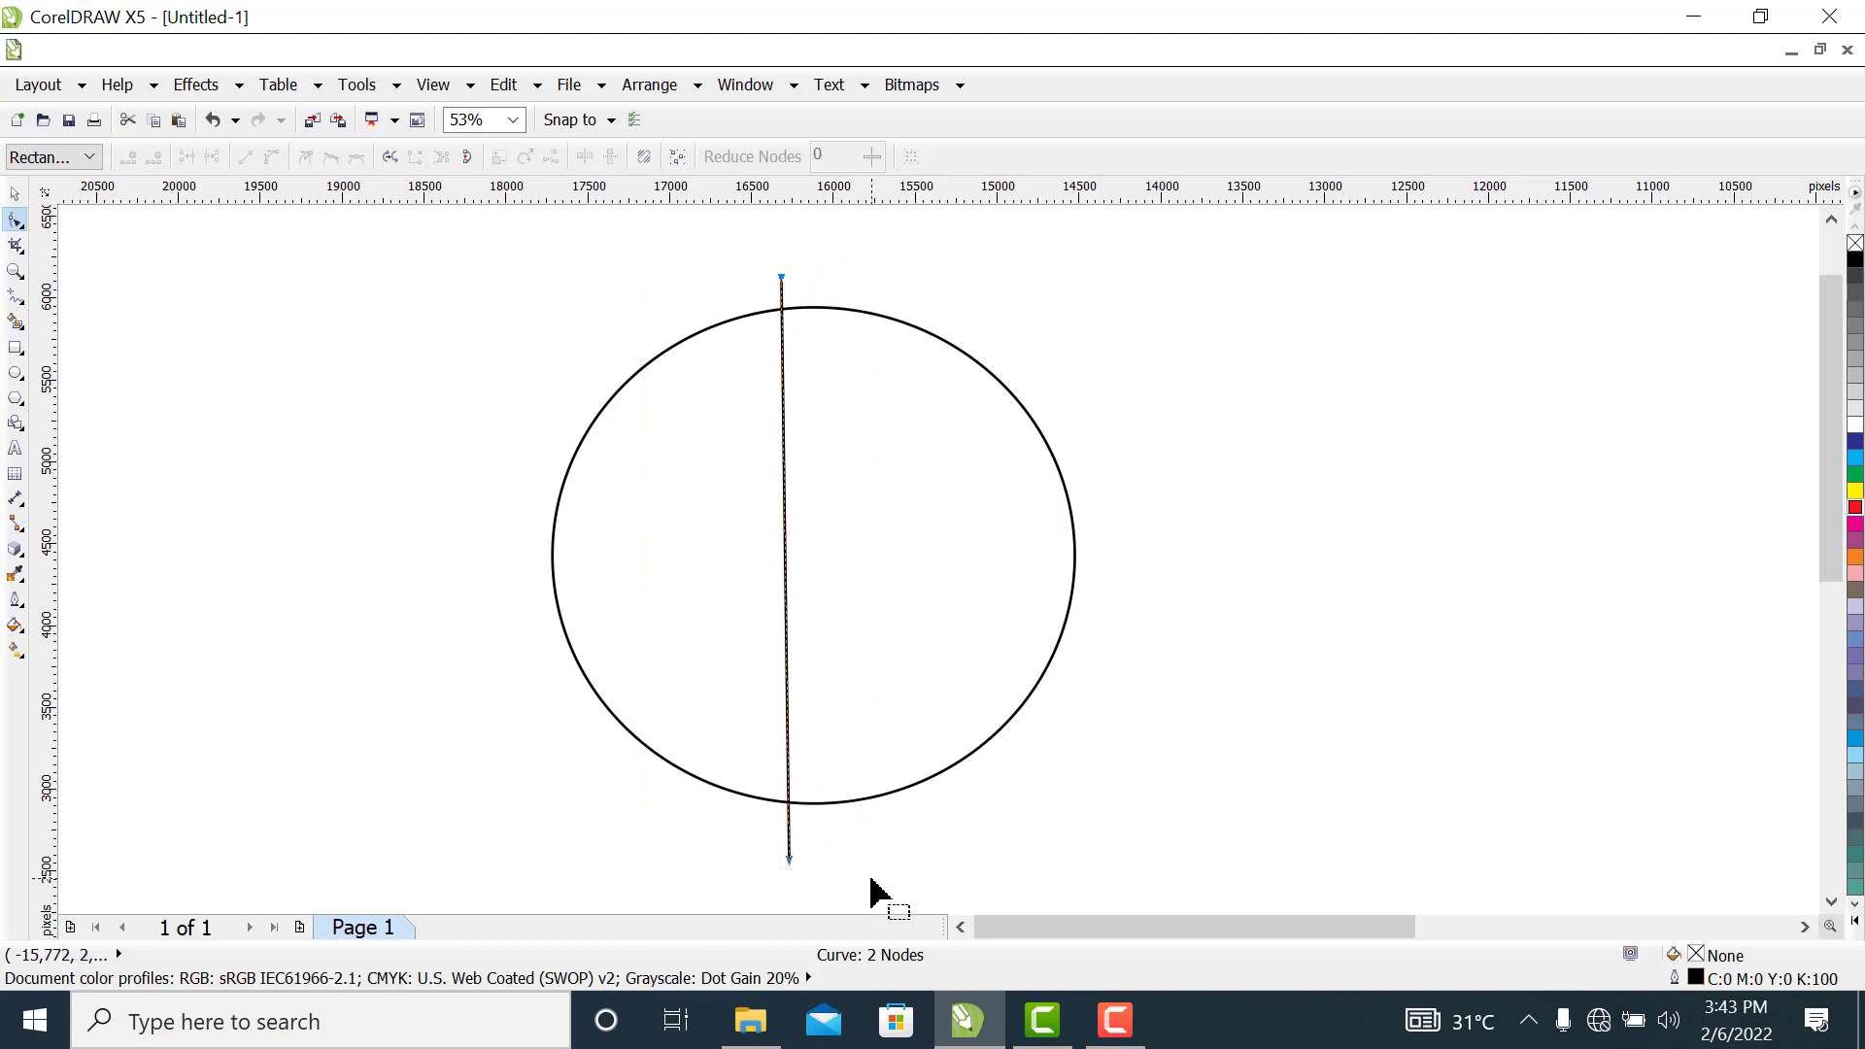
click(271, 156)
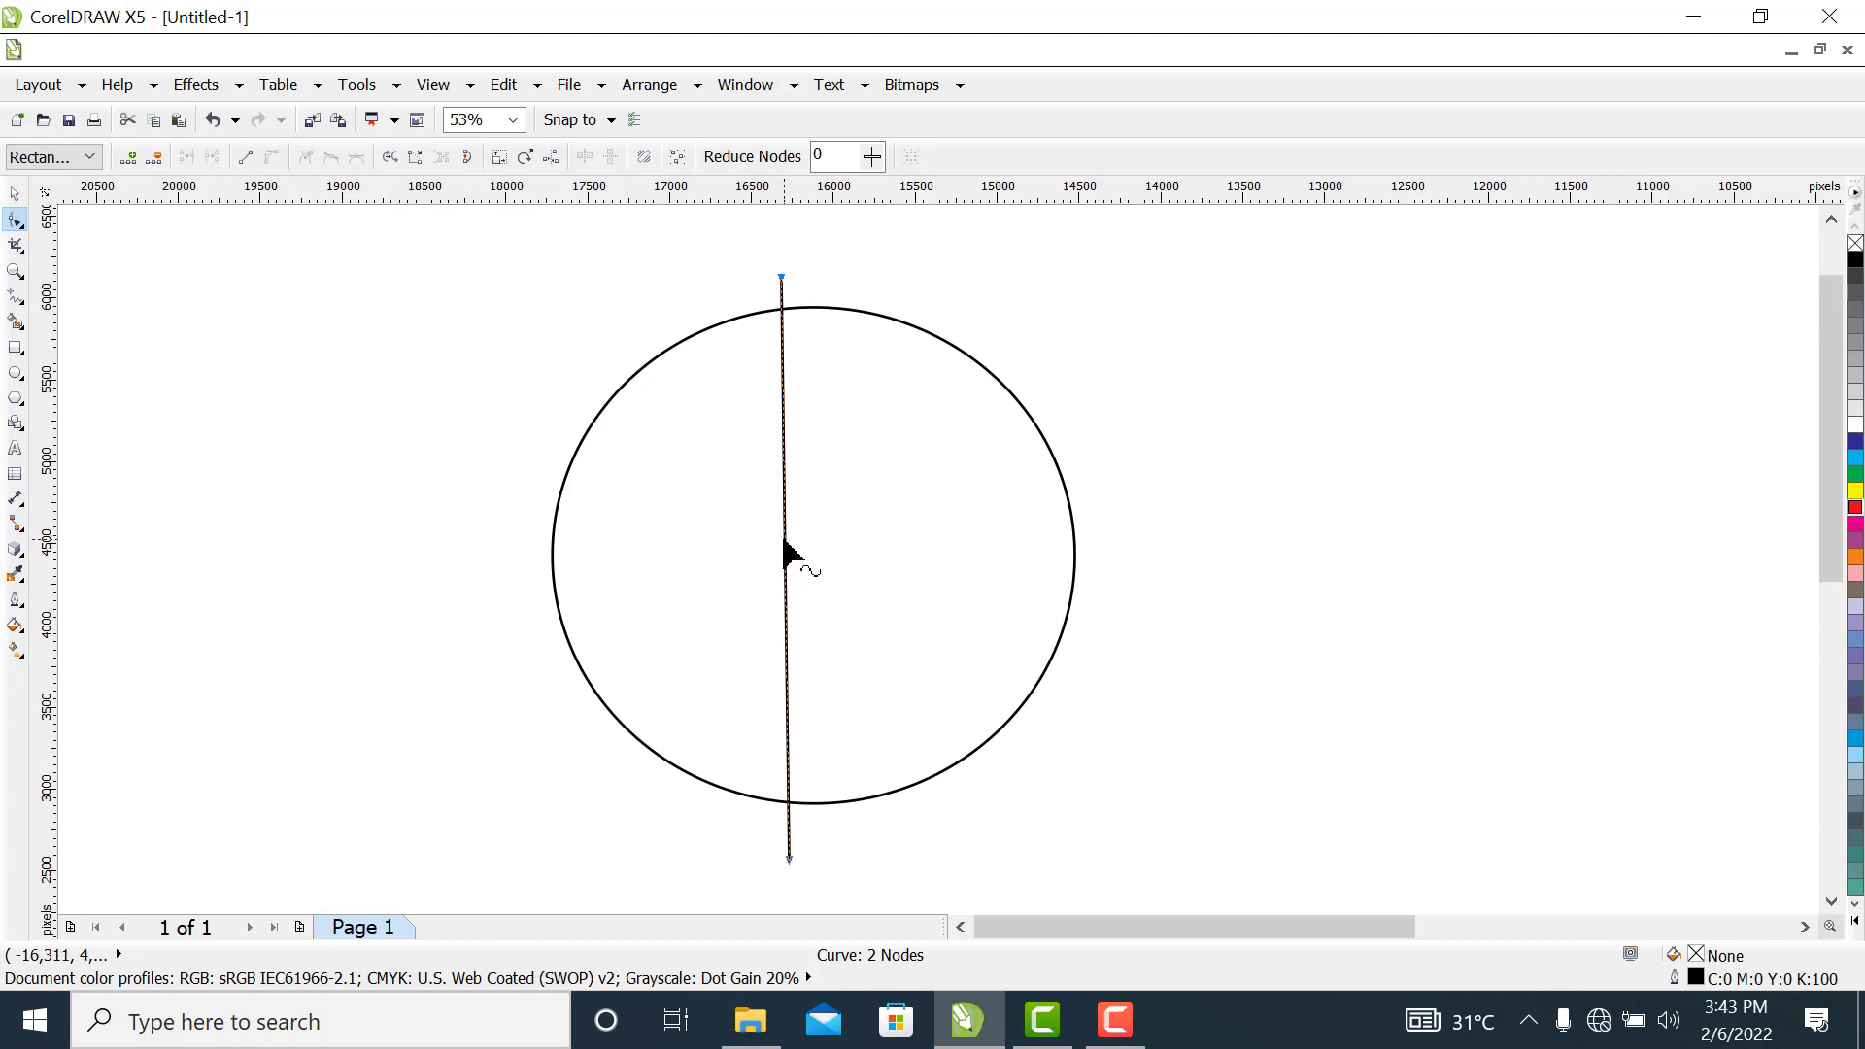
drag(782, 541, 684, 550)
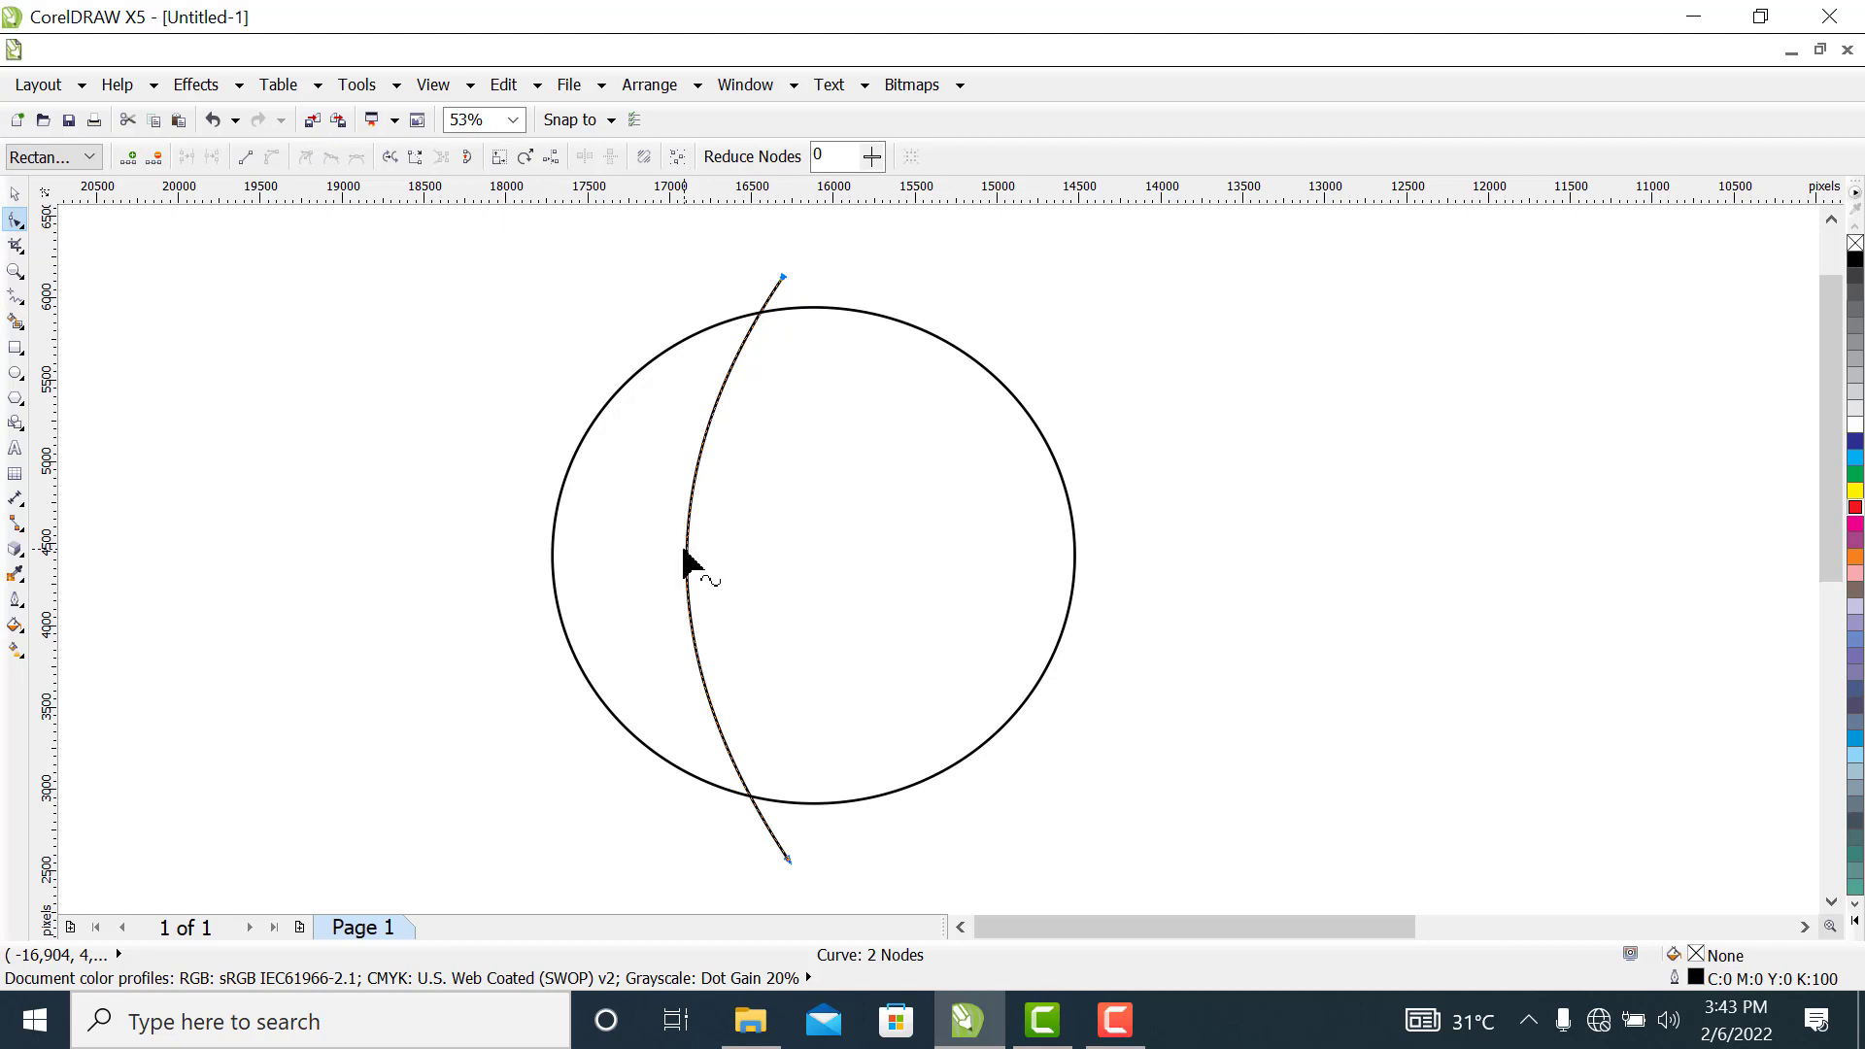
drag(686, 571, 677, 579)
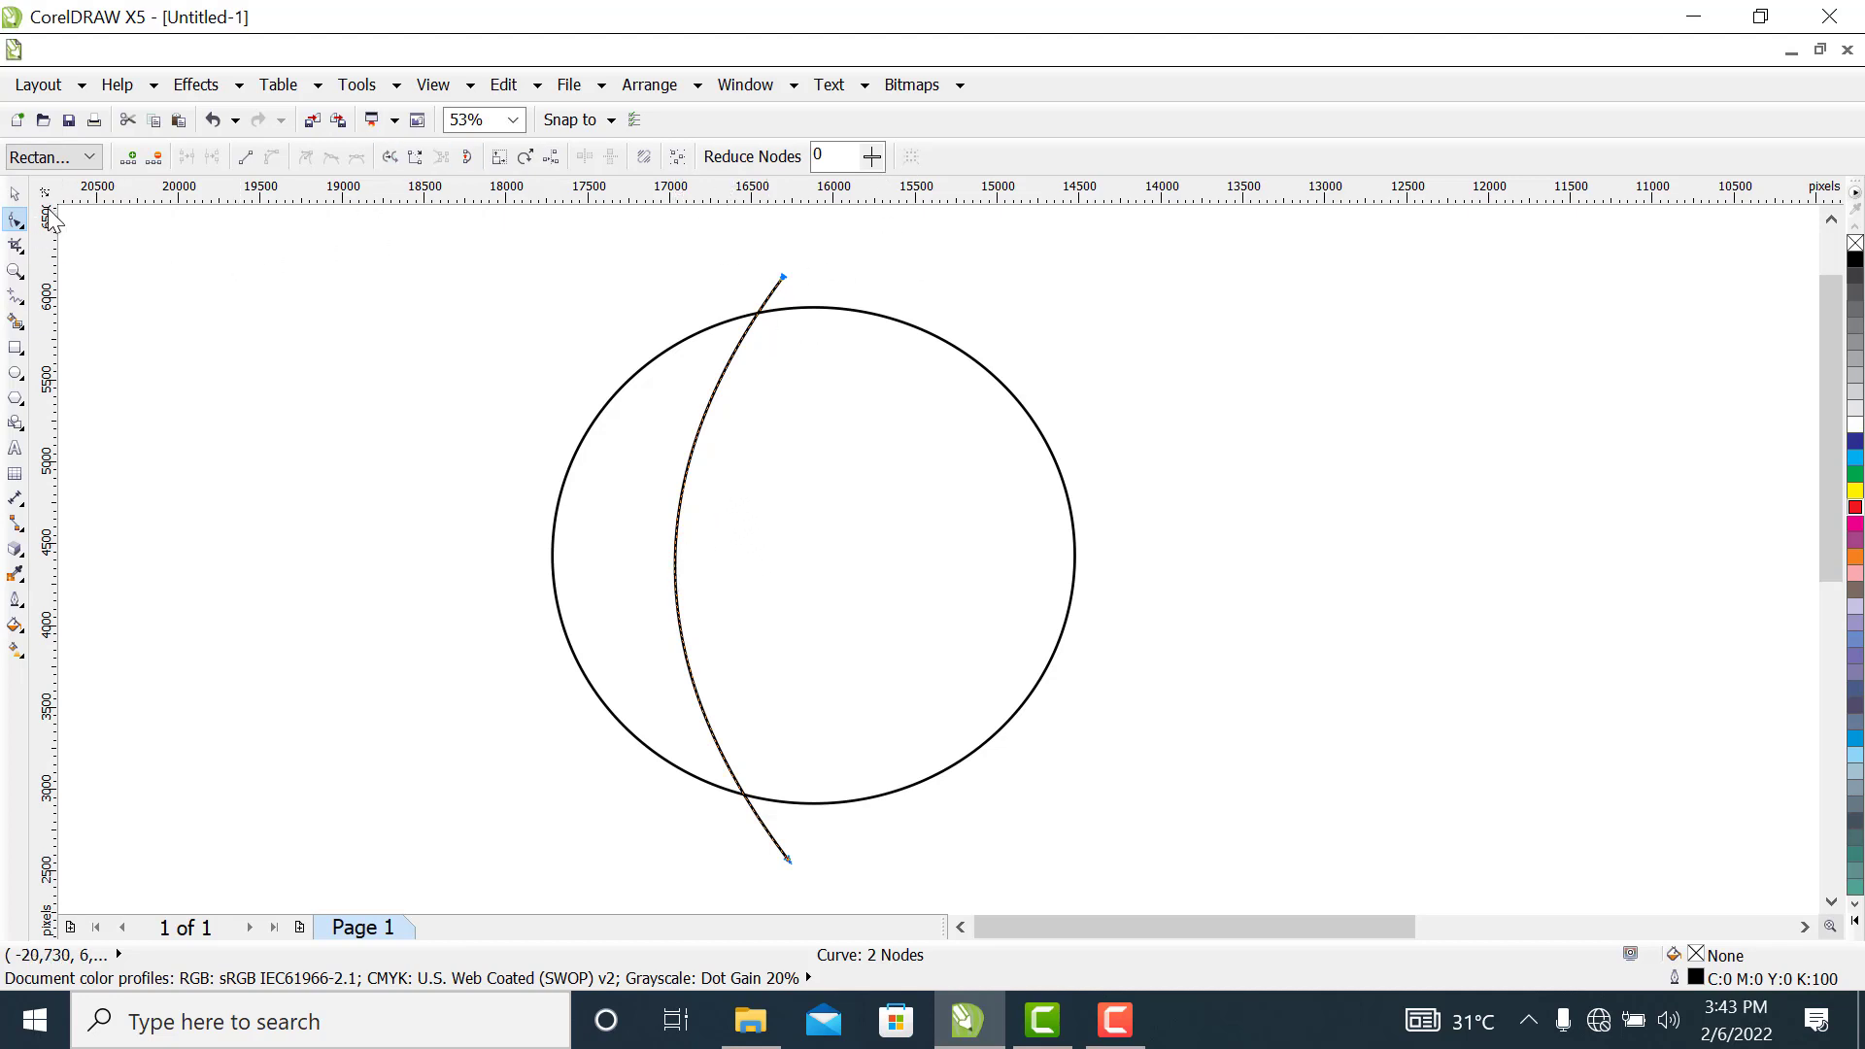
Duplicate the bowed curve about 219 px to the right and group the two curves
click(15, 194)
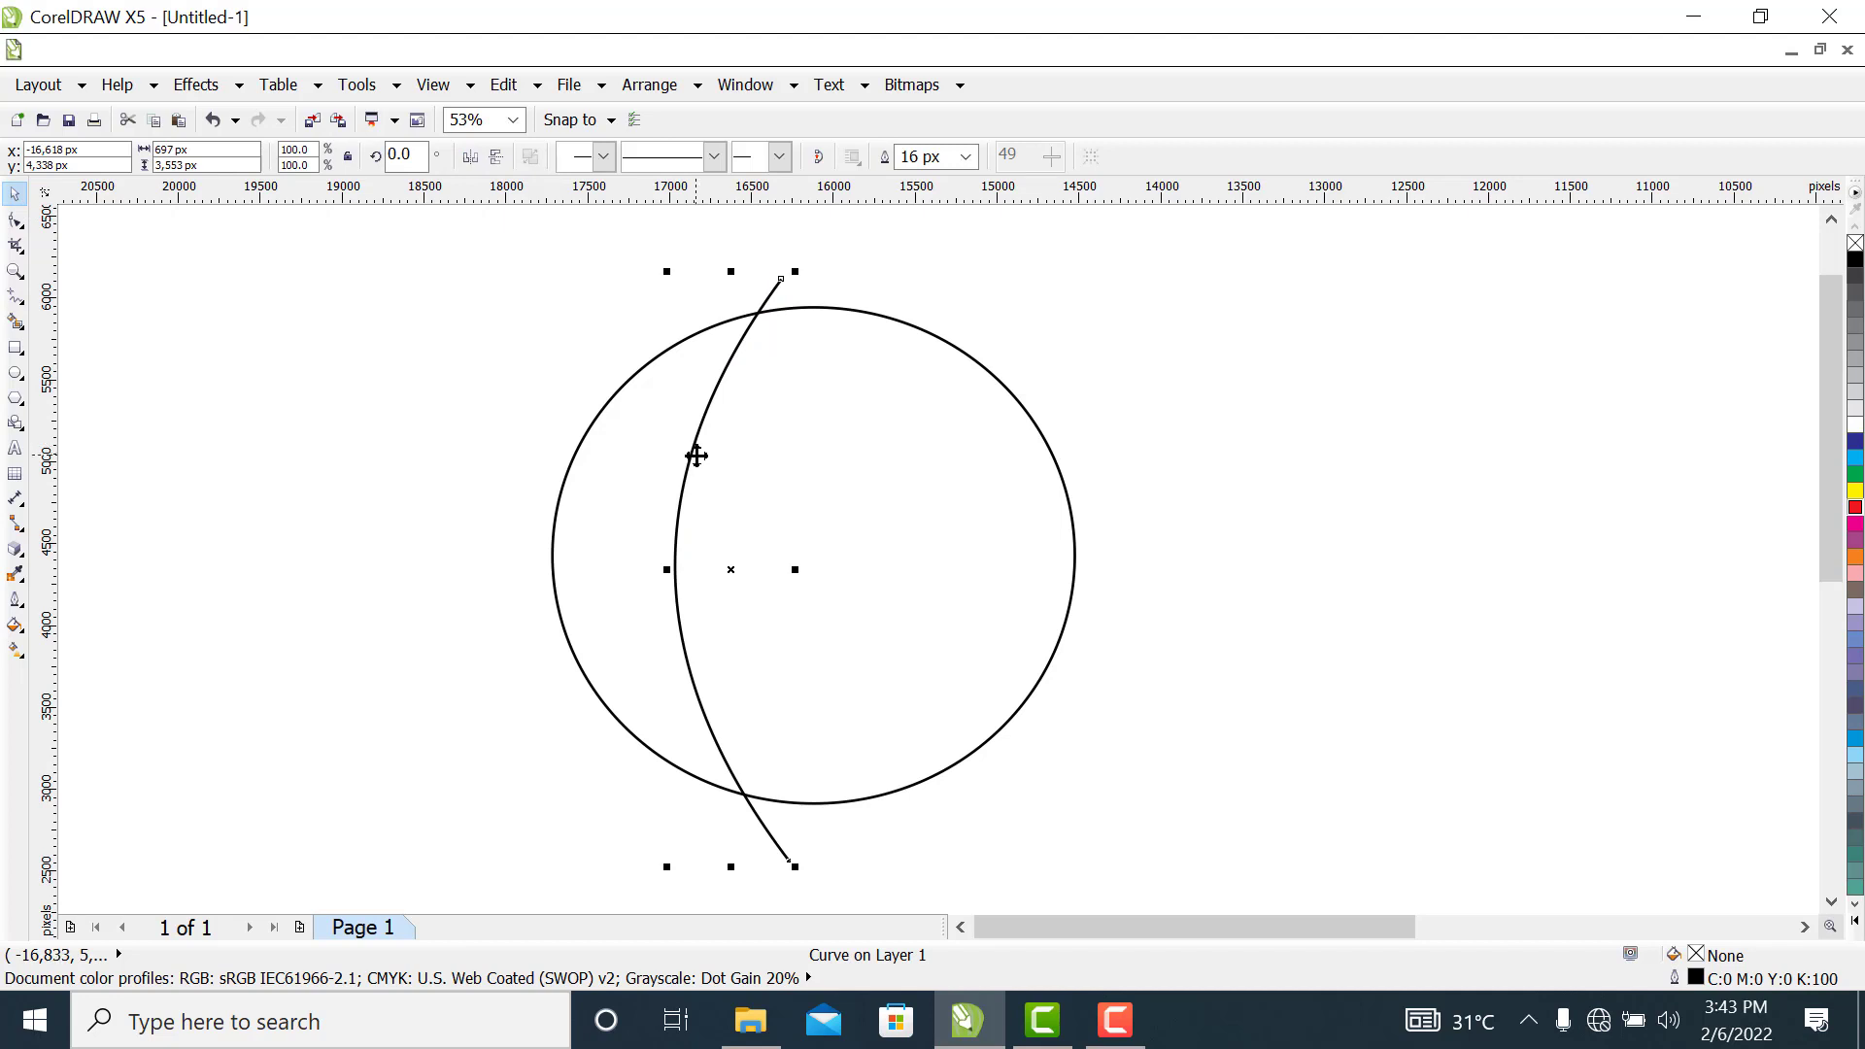
drag(690, 457, 729, 463)
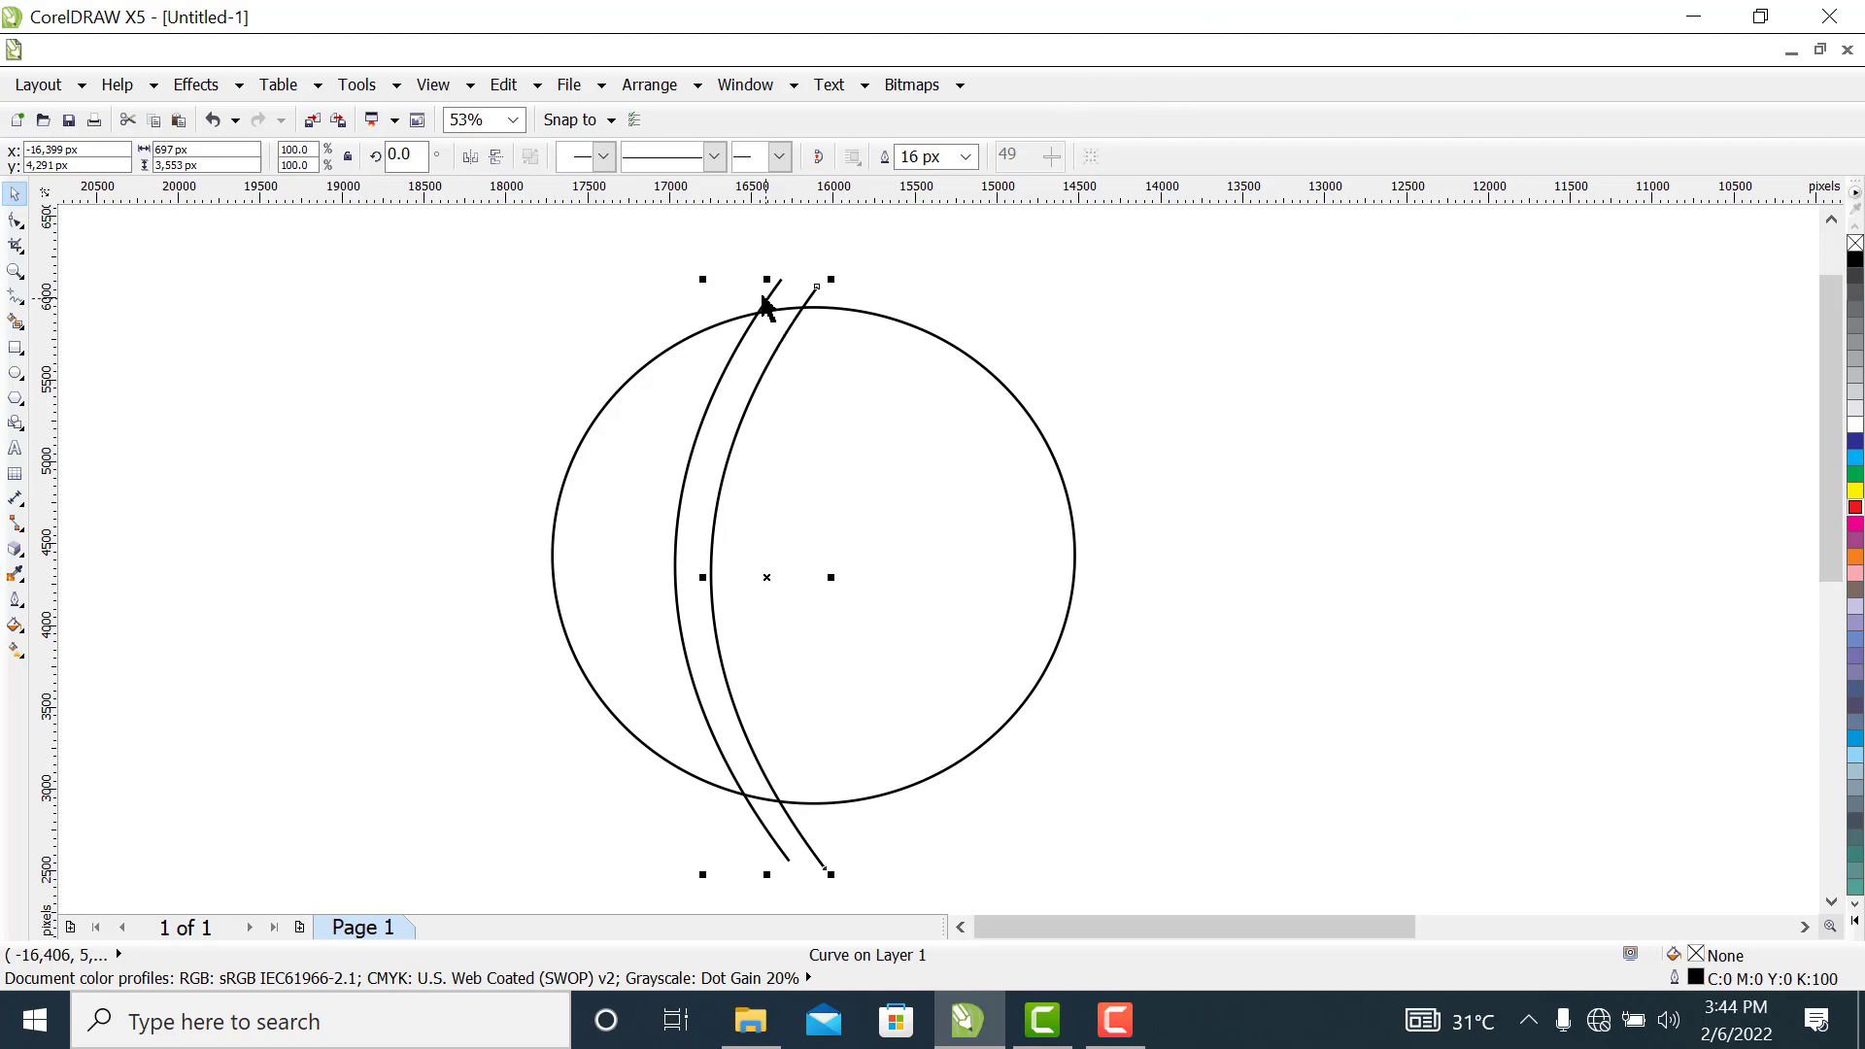
click(1189, 297)
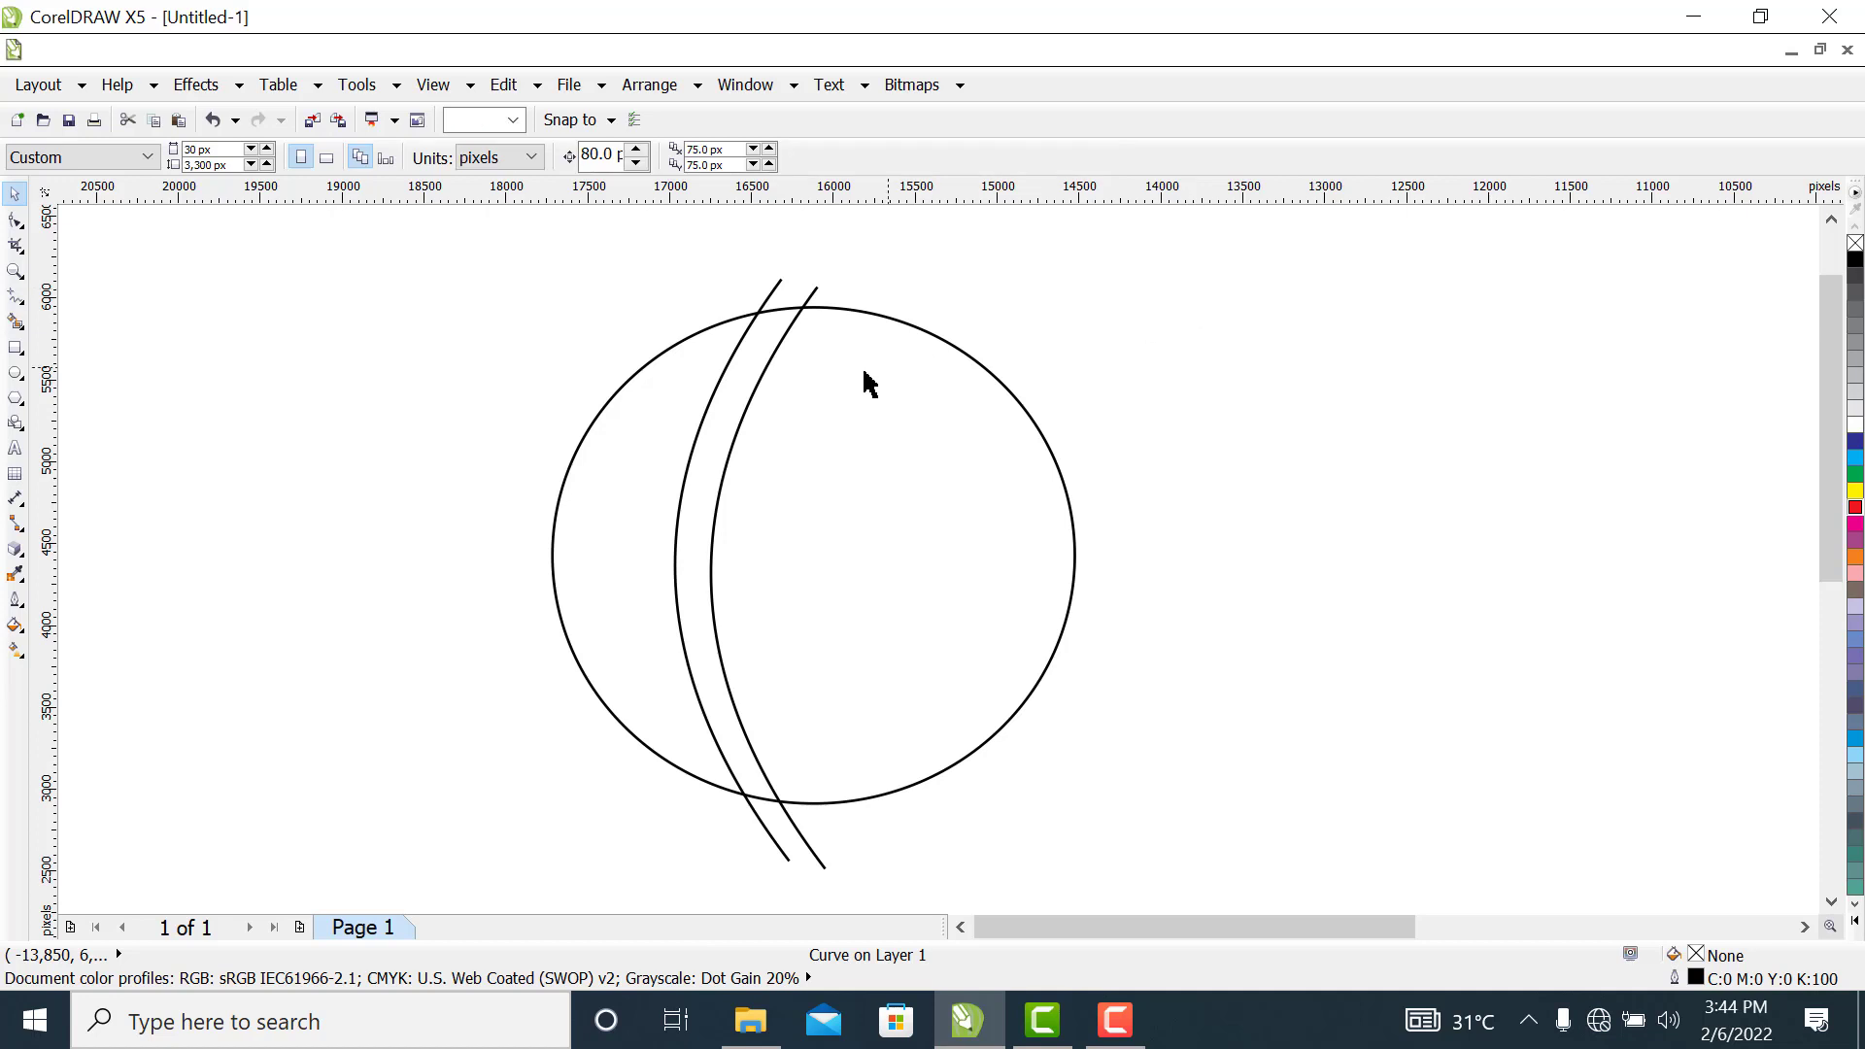
click(782, 291)
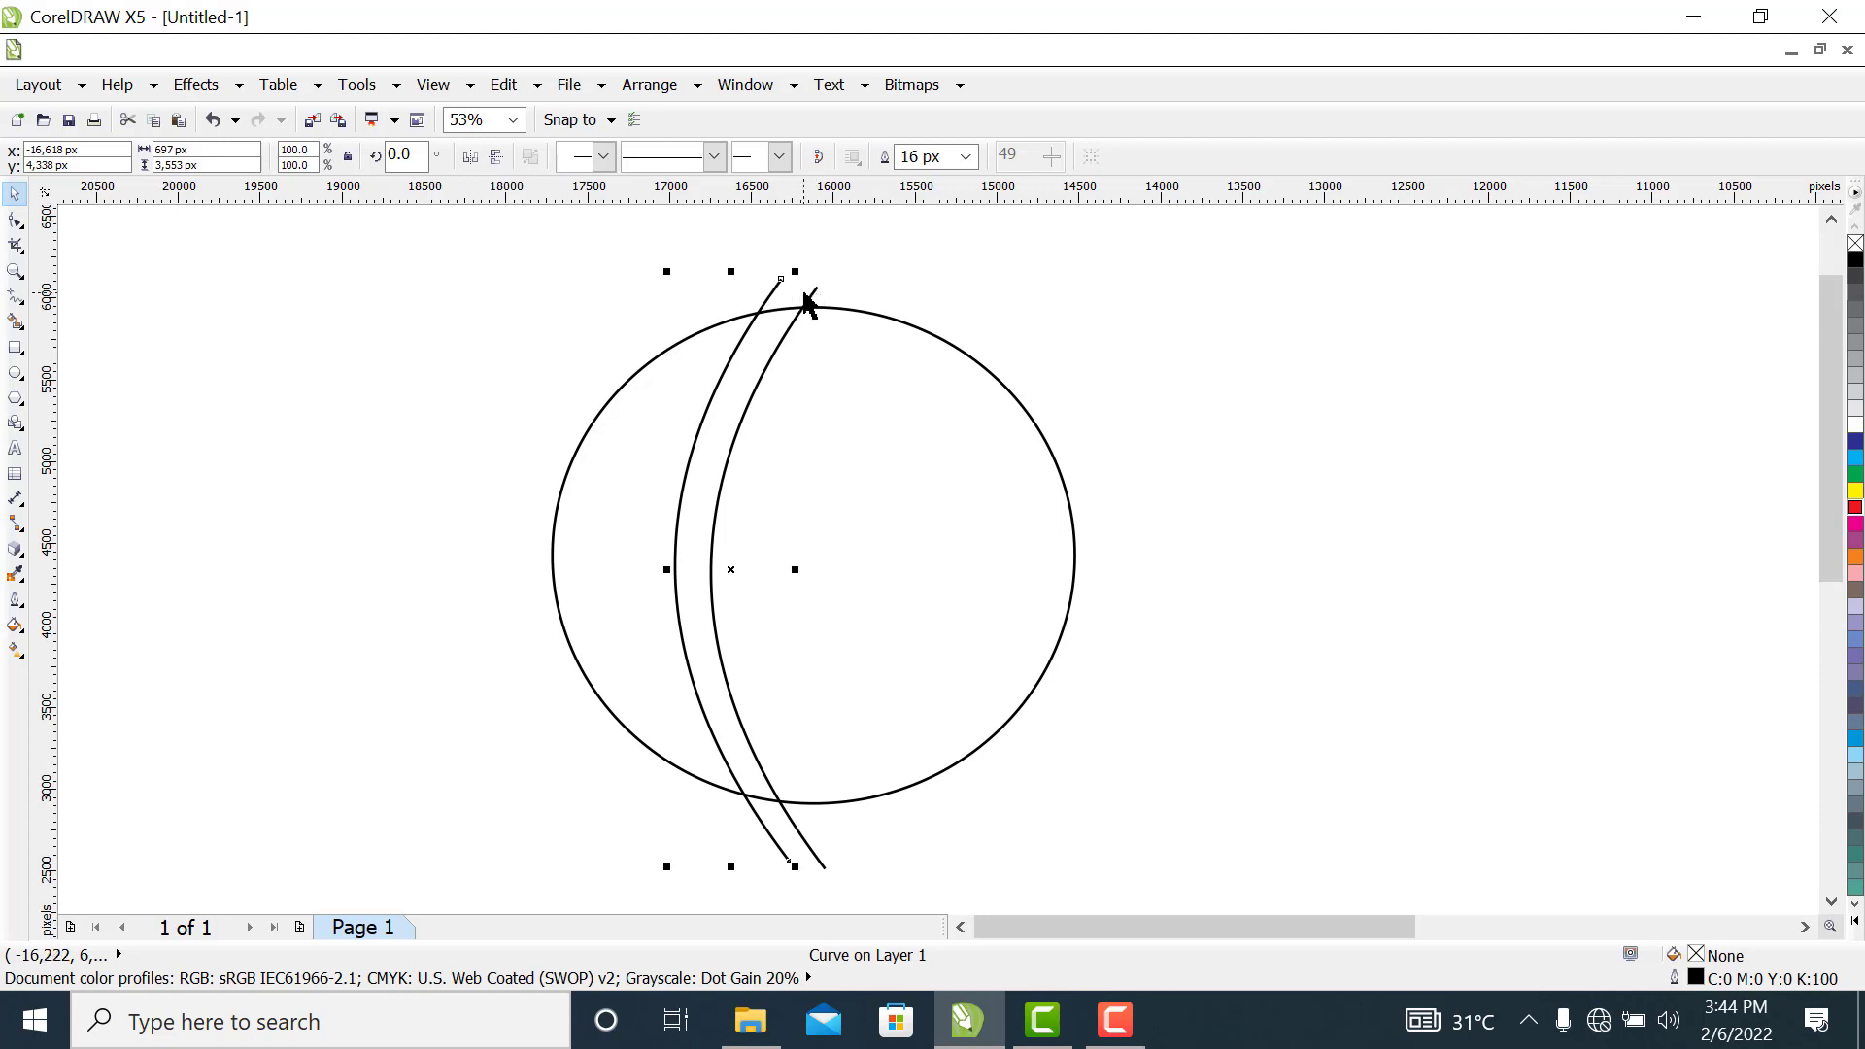
shift+click(811, 297)
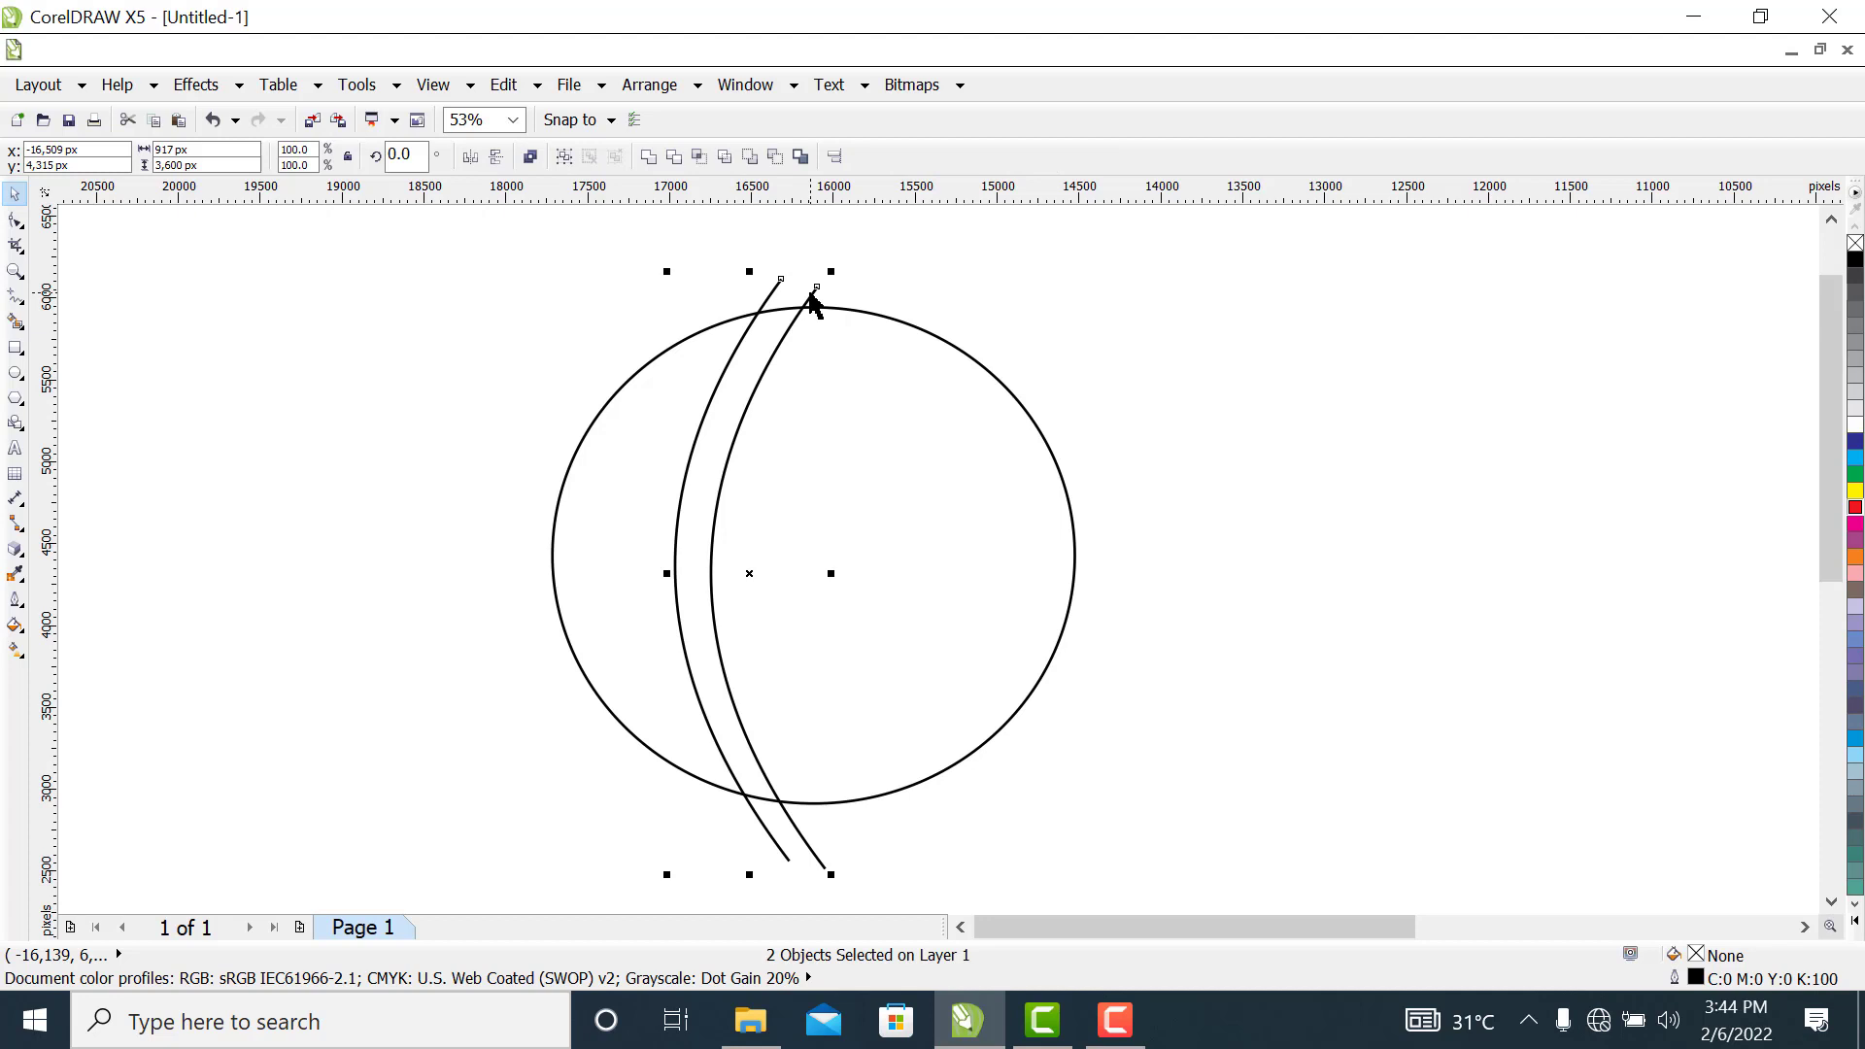
key(ctrl+g)
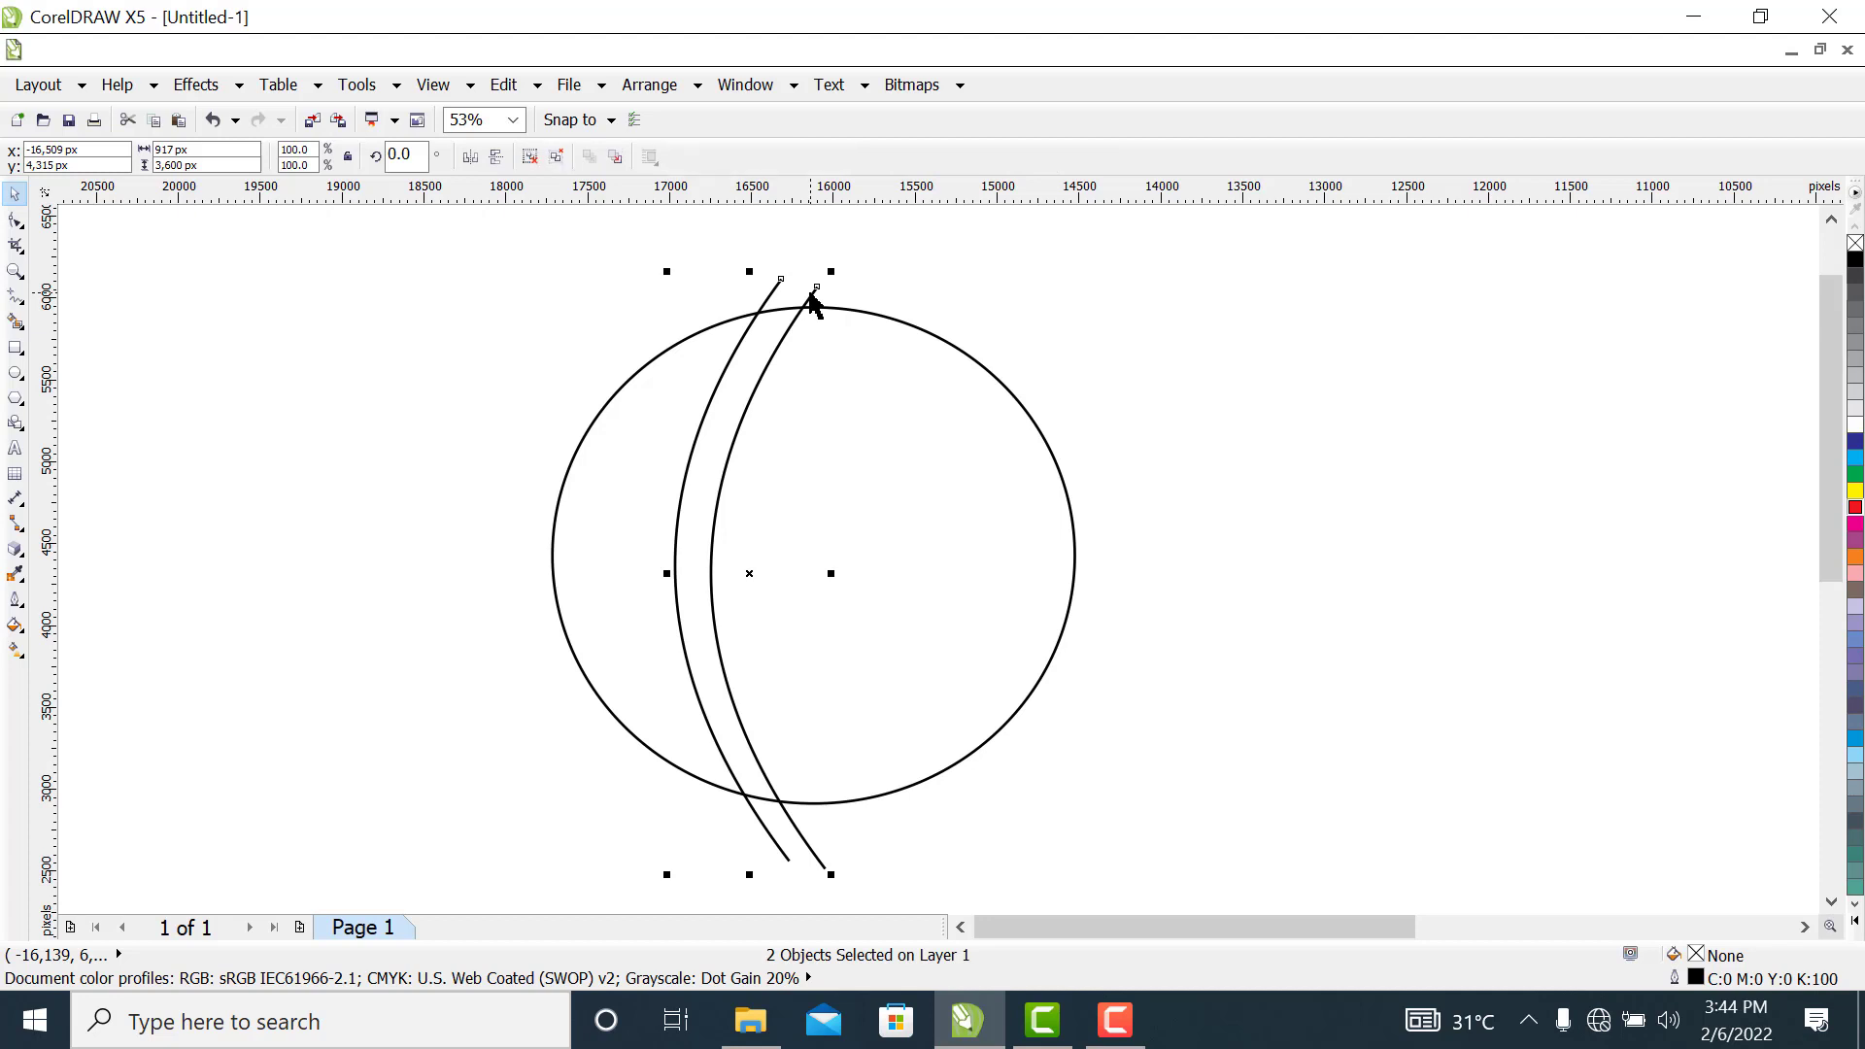
Shift the grouped curves slightly upward so their ends extend about evenly beyond the circle
mouse_move(732, 401)
mouse_down()
mouse_move(803, 399)
mouse_move(728, 399)
mouse_move(729, 369)
mouse_up()
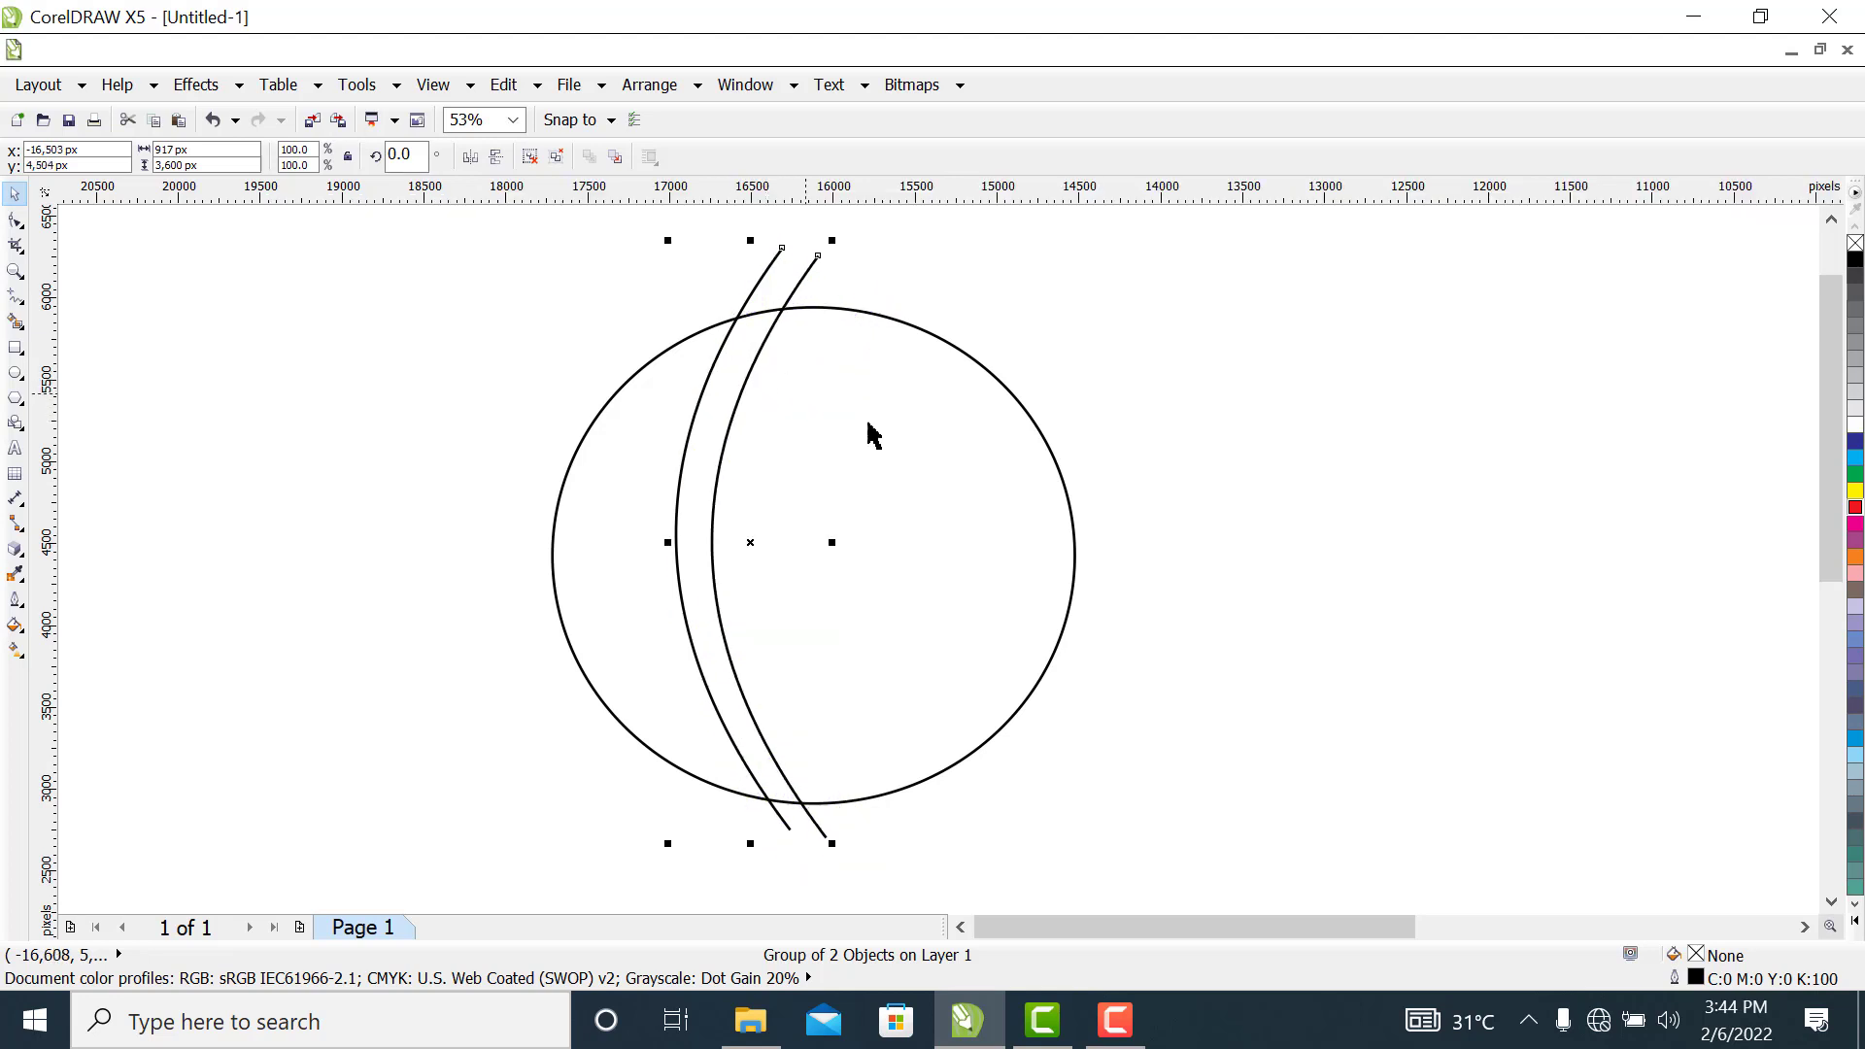
click(1263, 427)
drag(703, 485, 706, 517)
click(1296, 515)
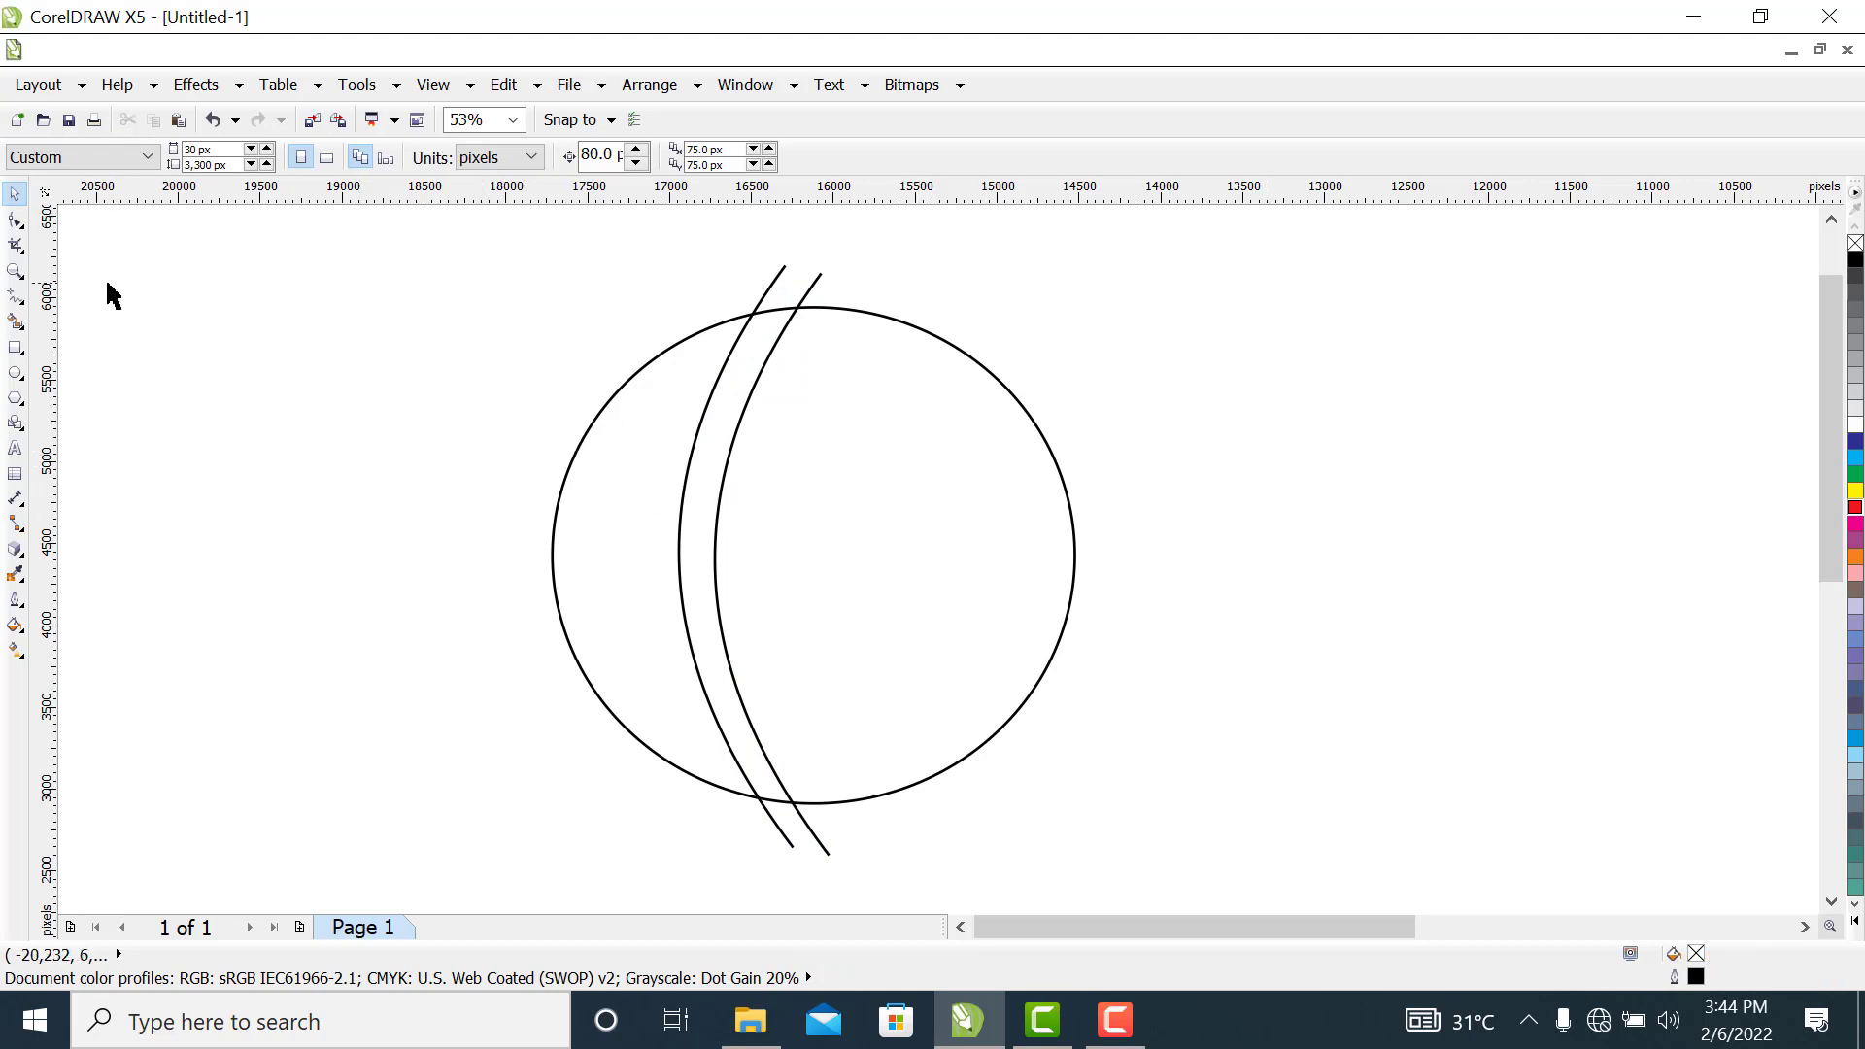
Draw a near-horizontal freehand line about 3,351 px long across the upper part of the circle with a 16 px outline
click(14, 298)
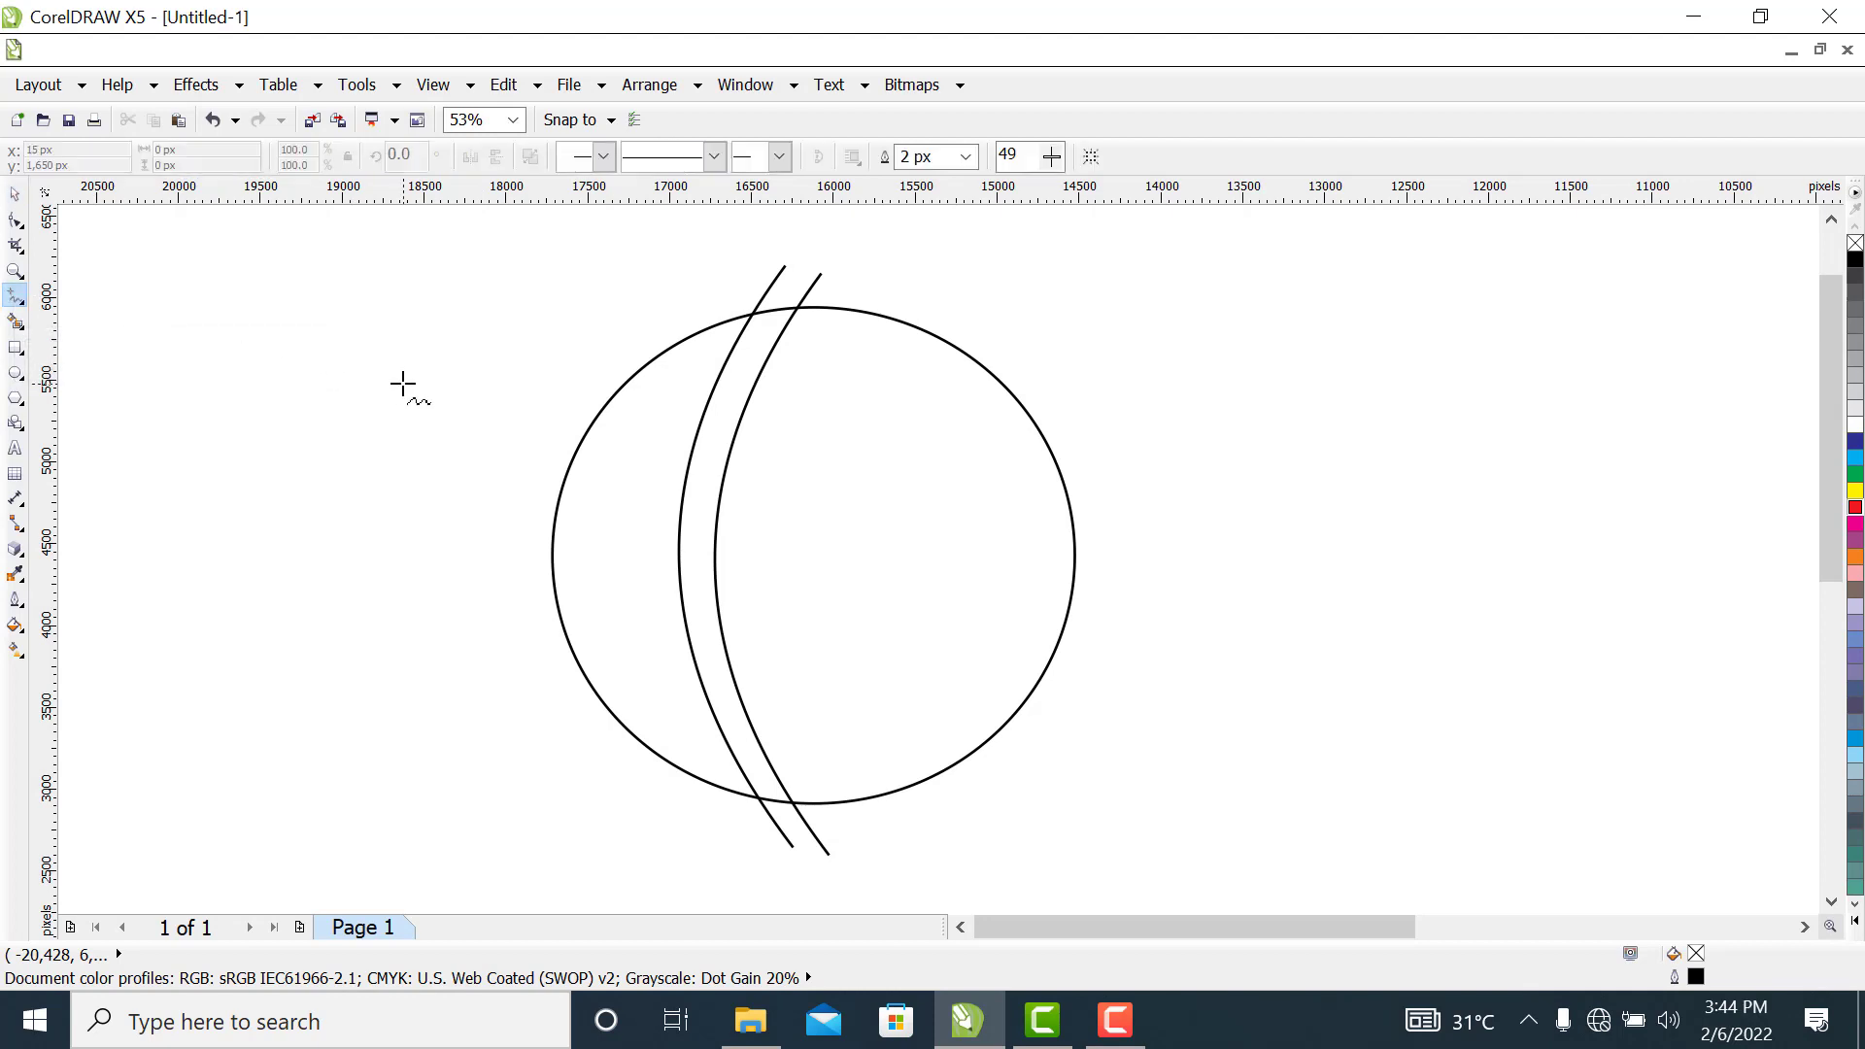
click(543, 406)
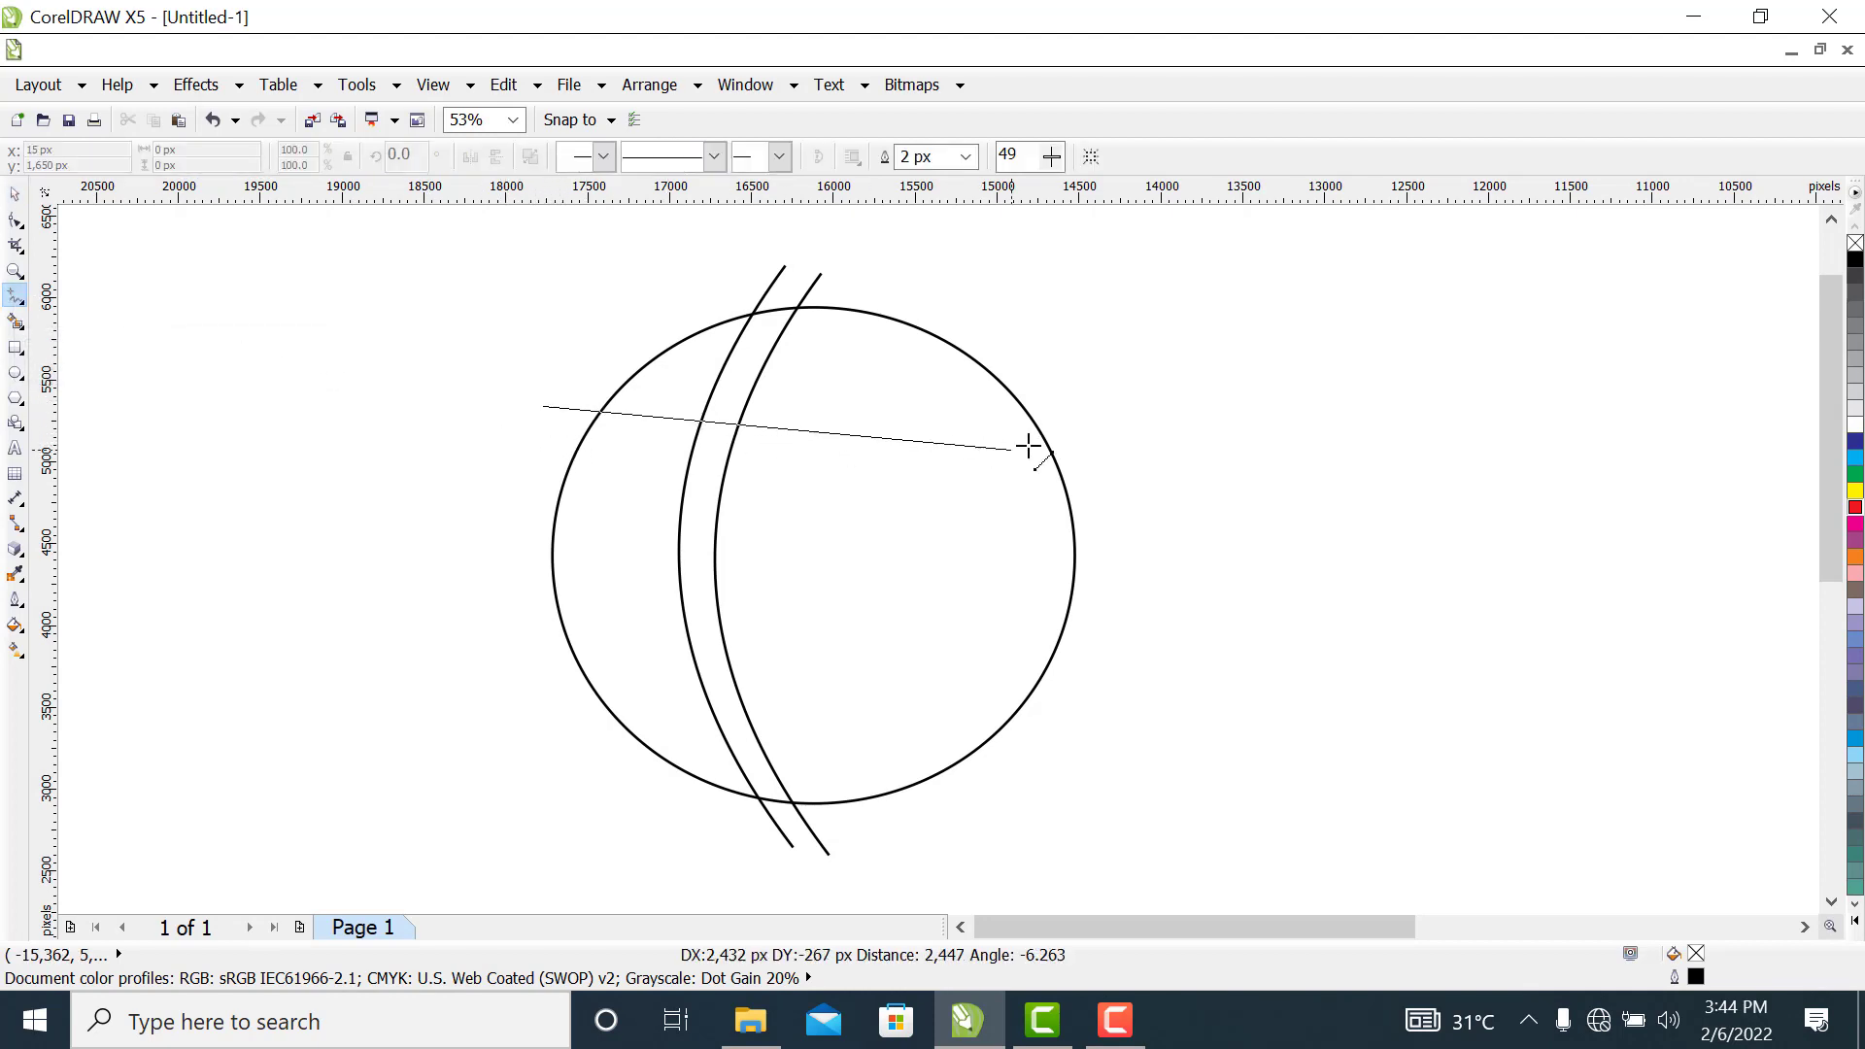
click(1092, 409)
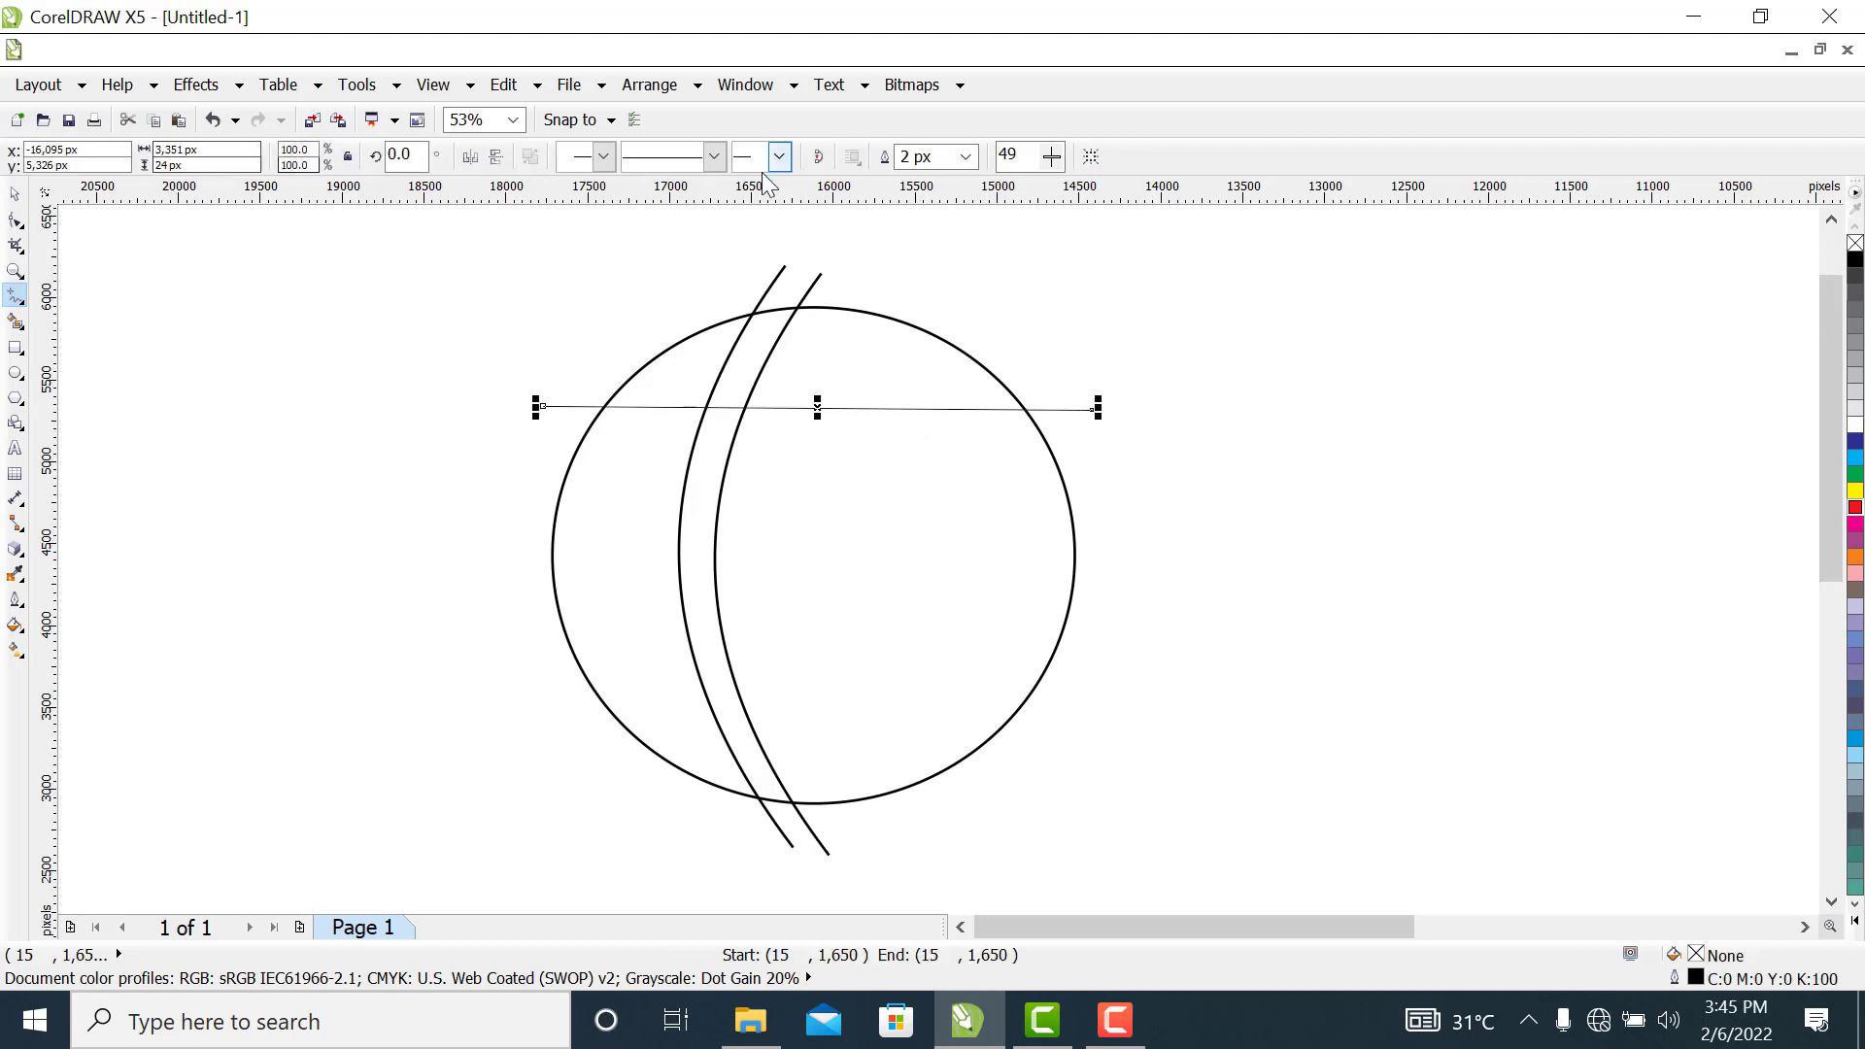
click(965, 156)
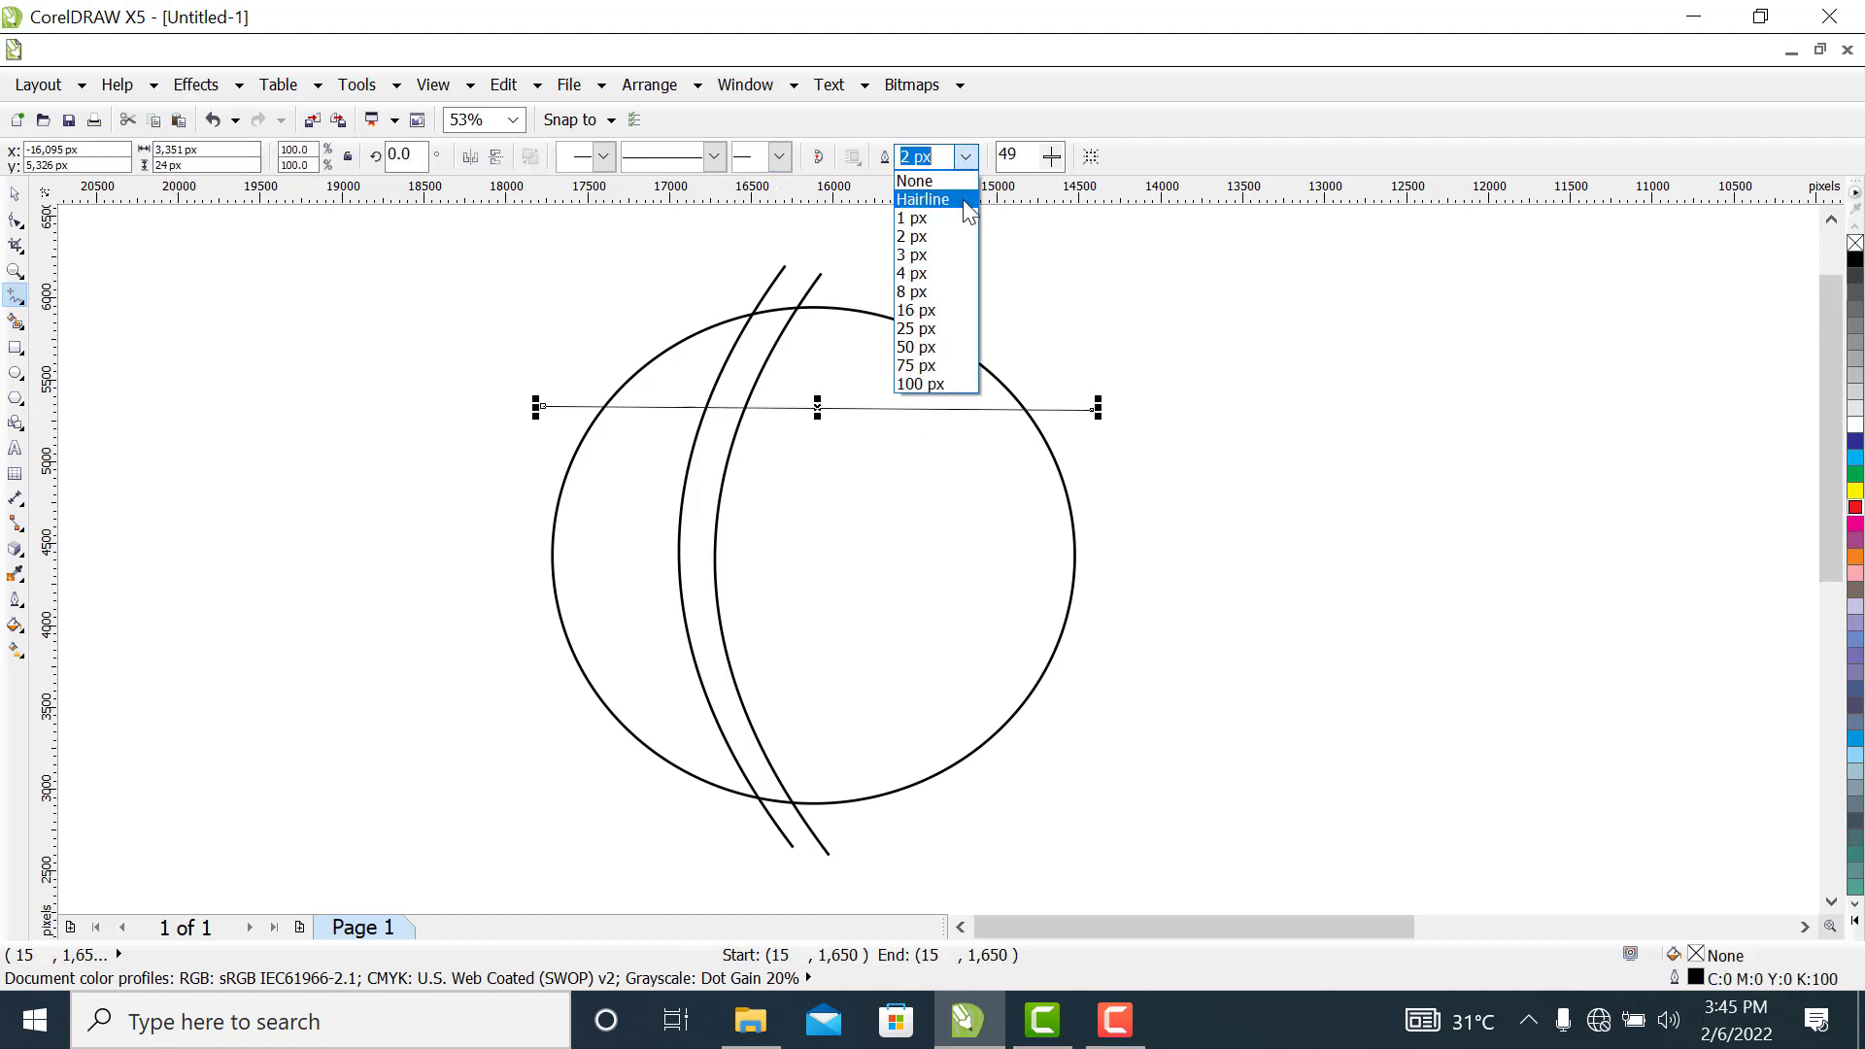
click(947, 310)
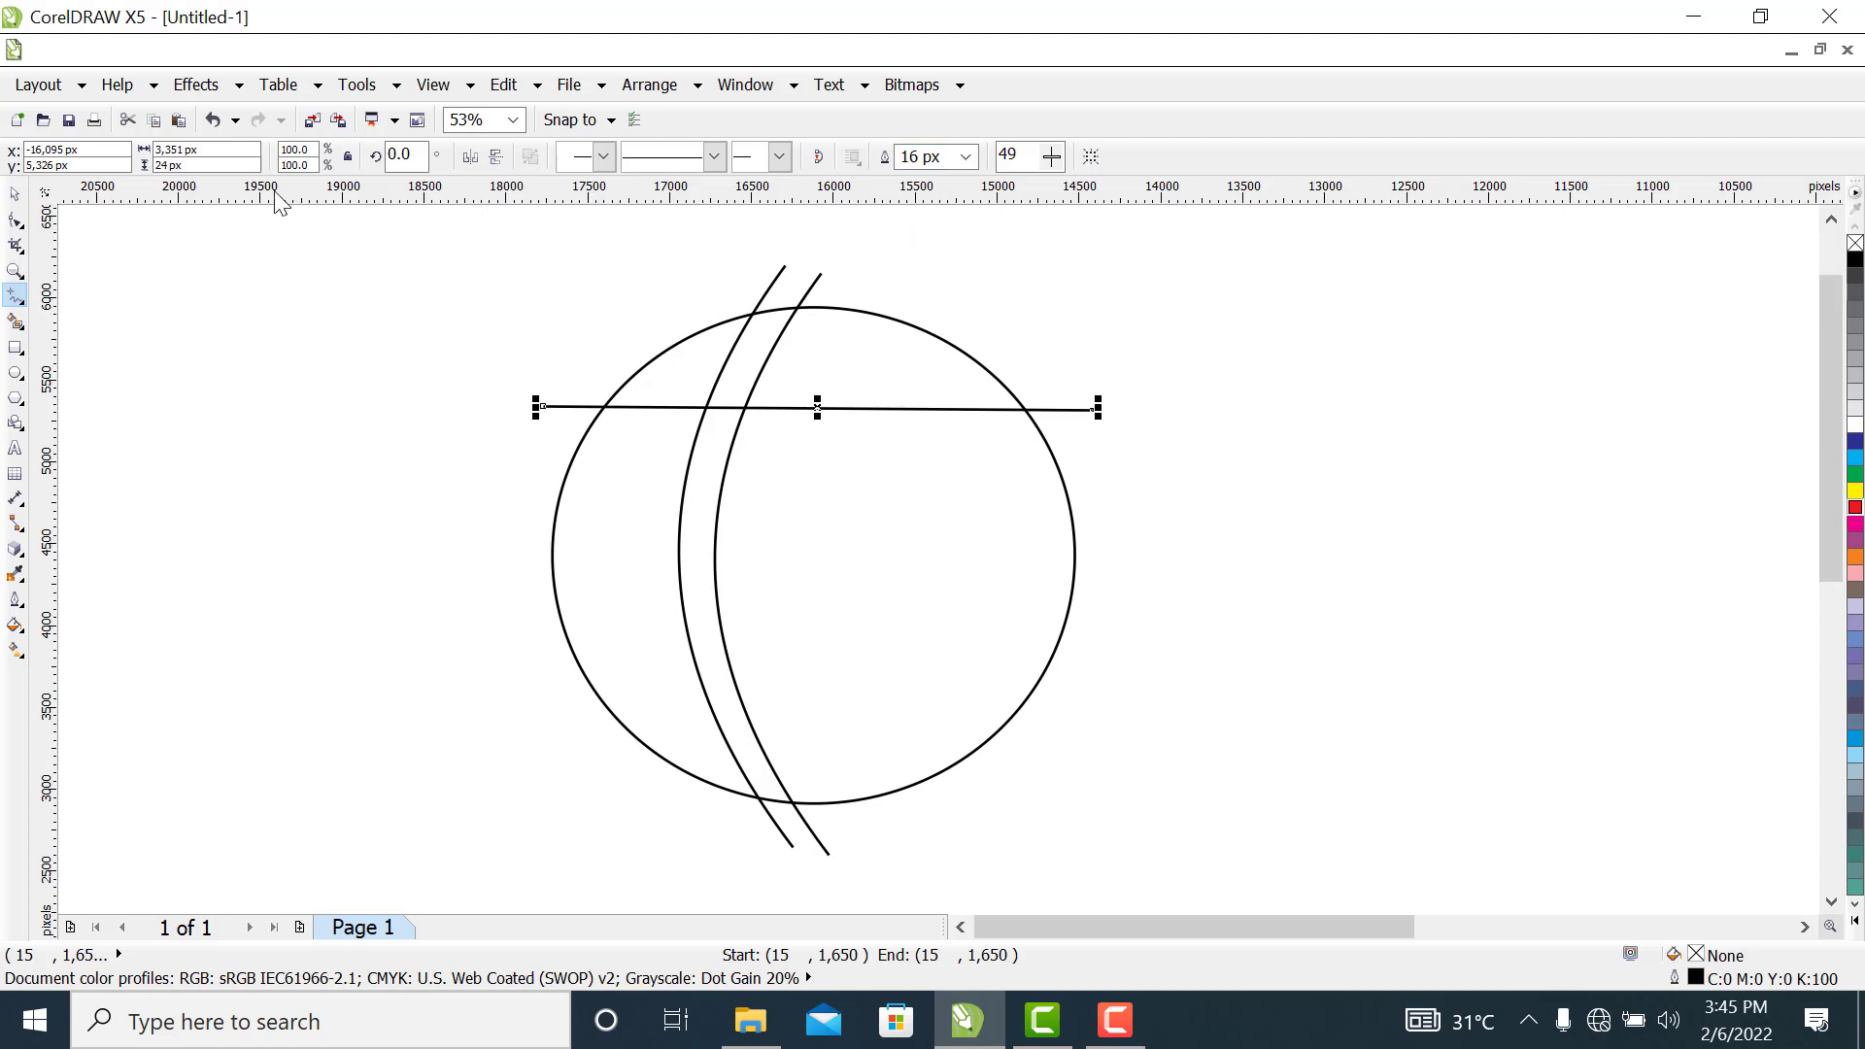
Convert the near-horizontal line to a curve and bow its middle downward to about 786 px tall
click(16, 219)
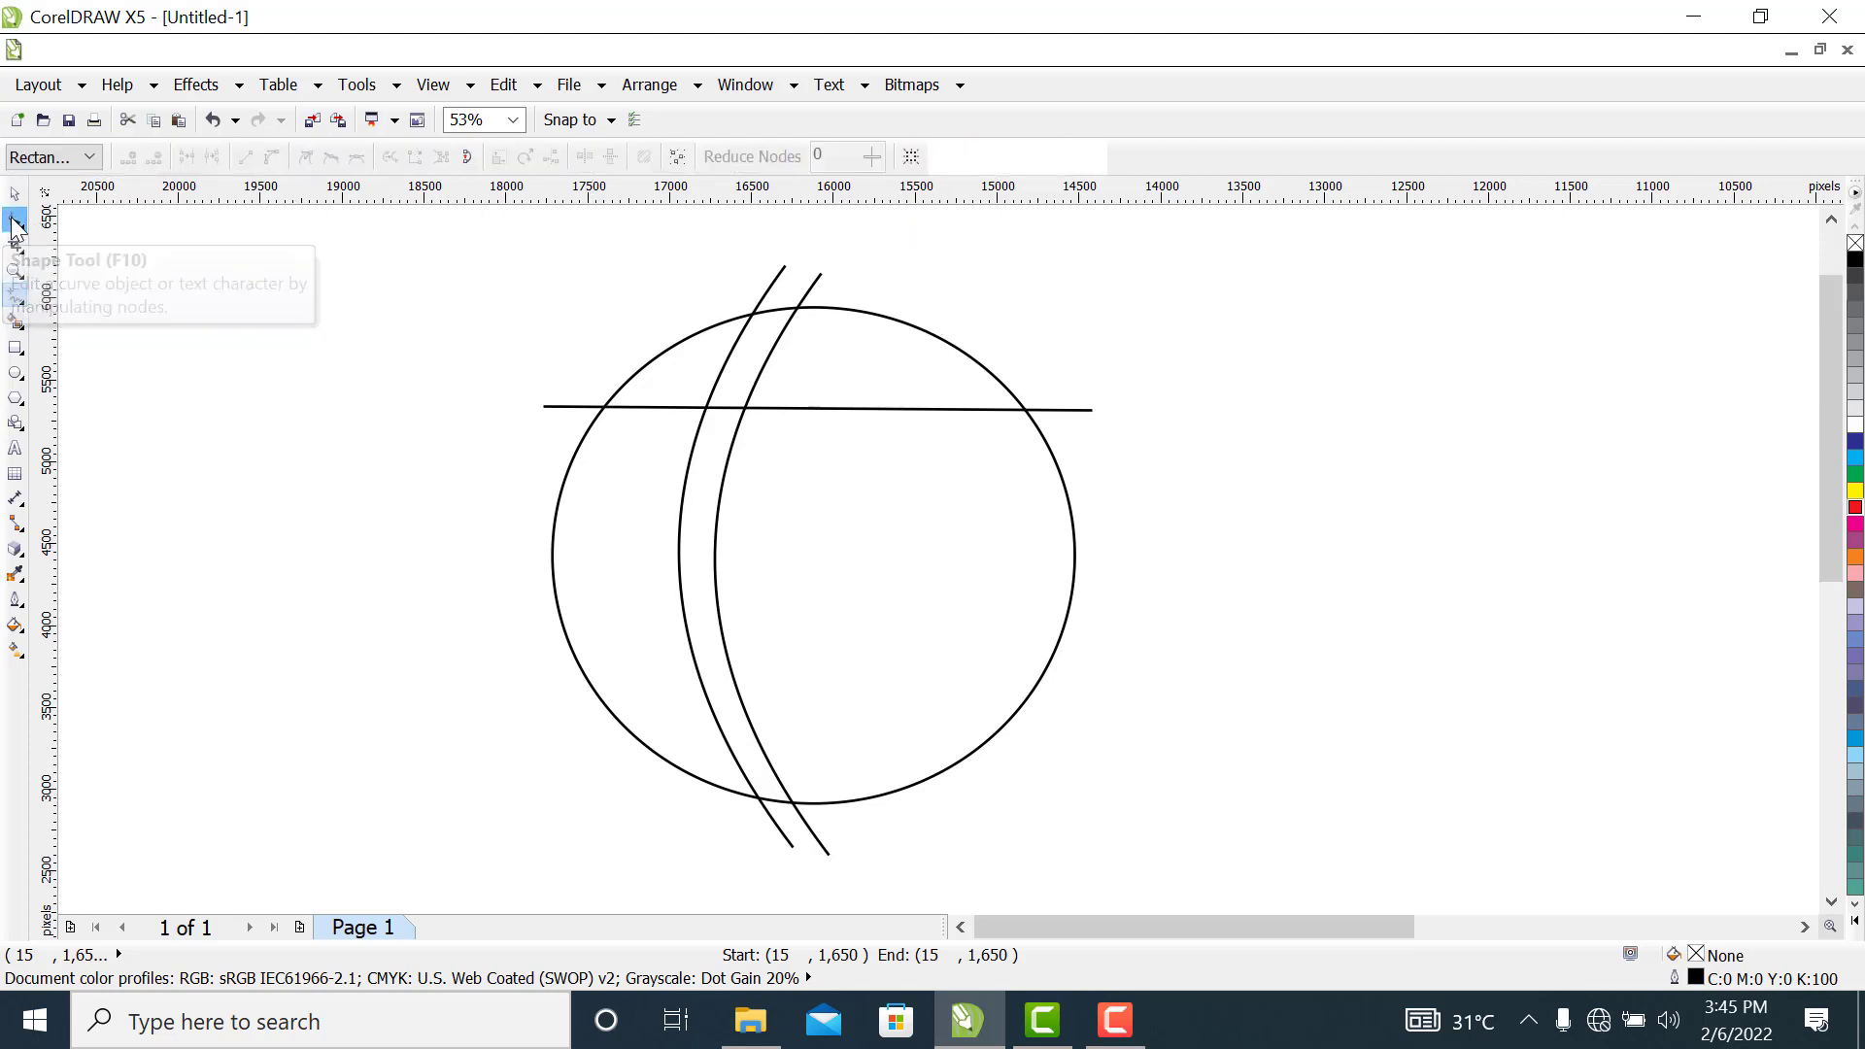
drag(440, 311, 1146, 503)
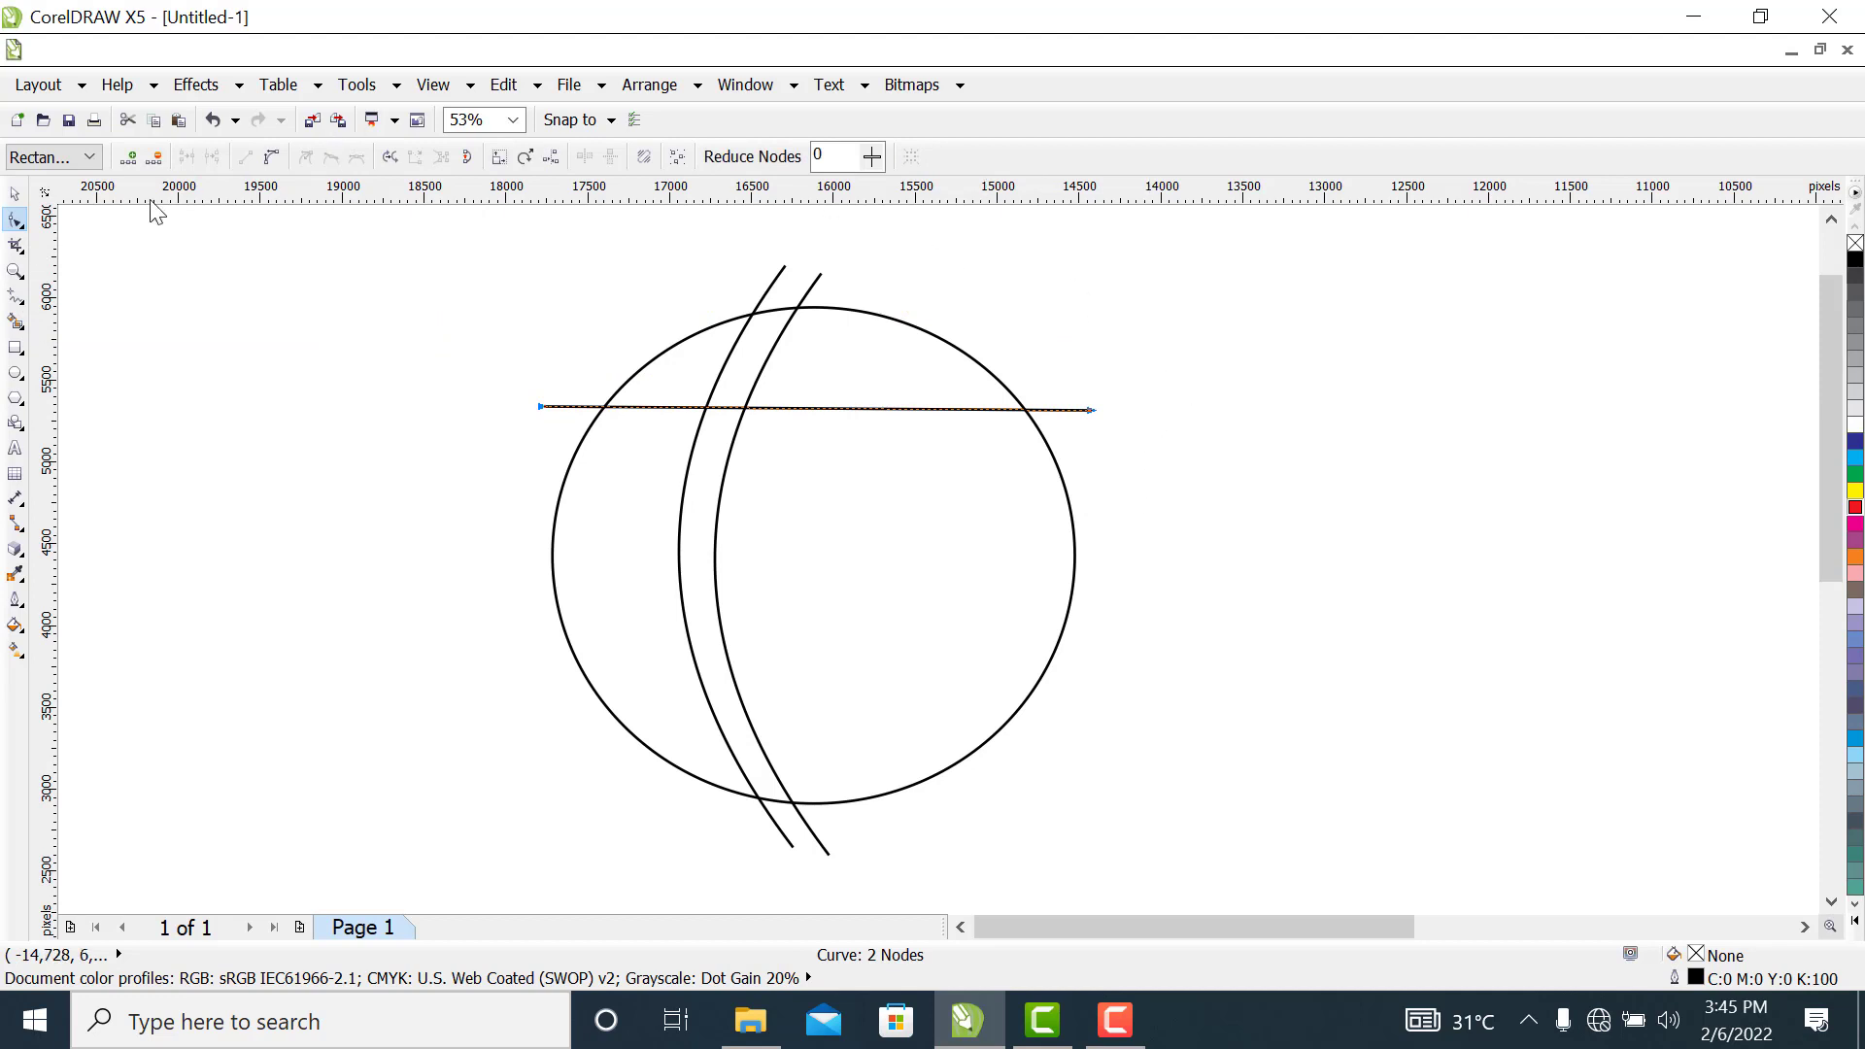
click(273, 158)
drag(777, 409, 782, 485)
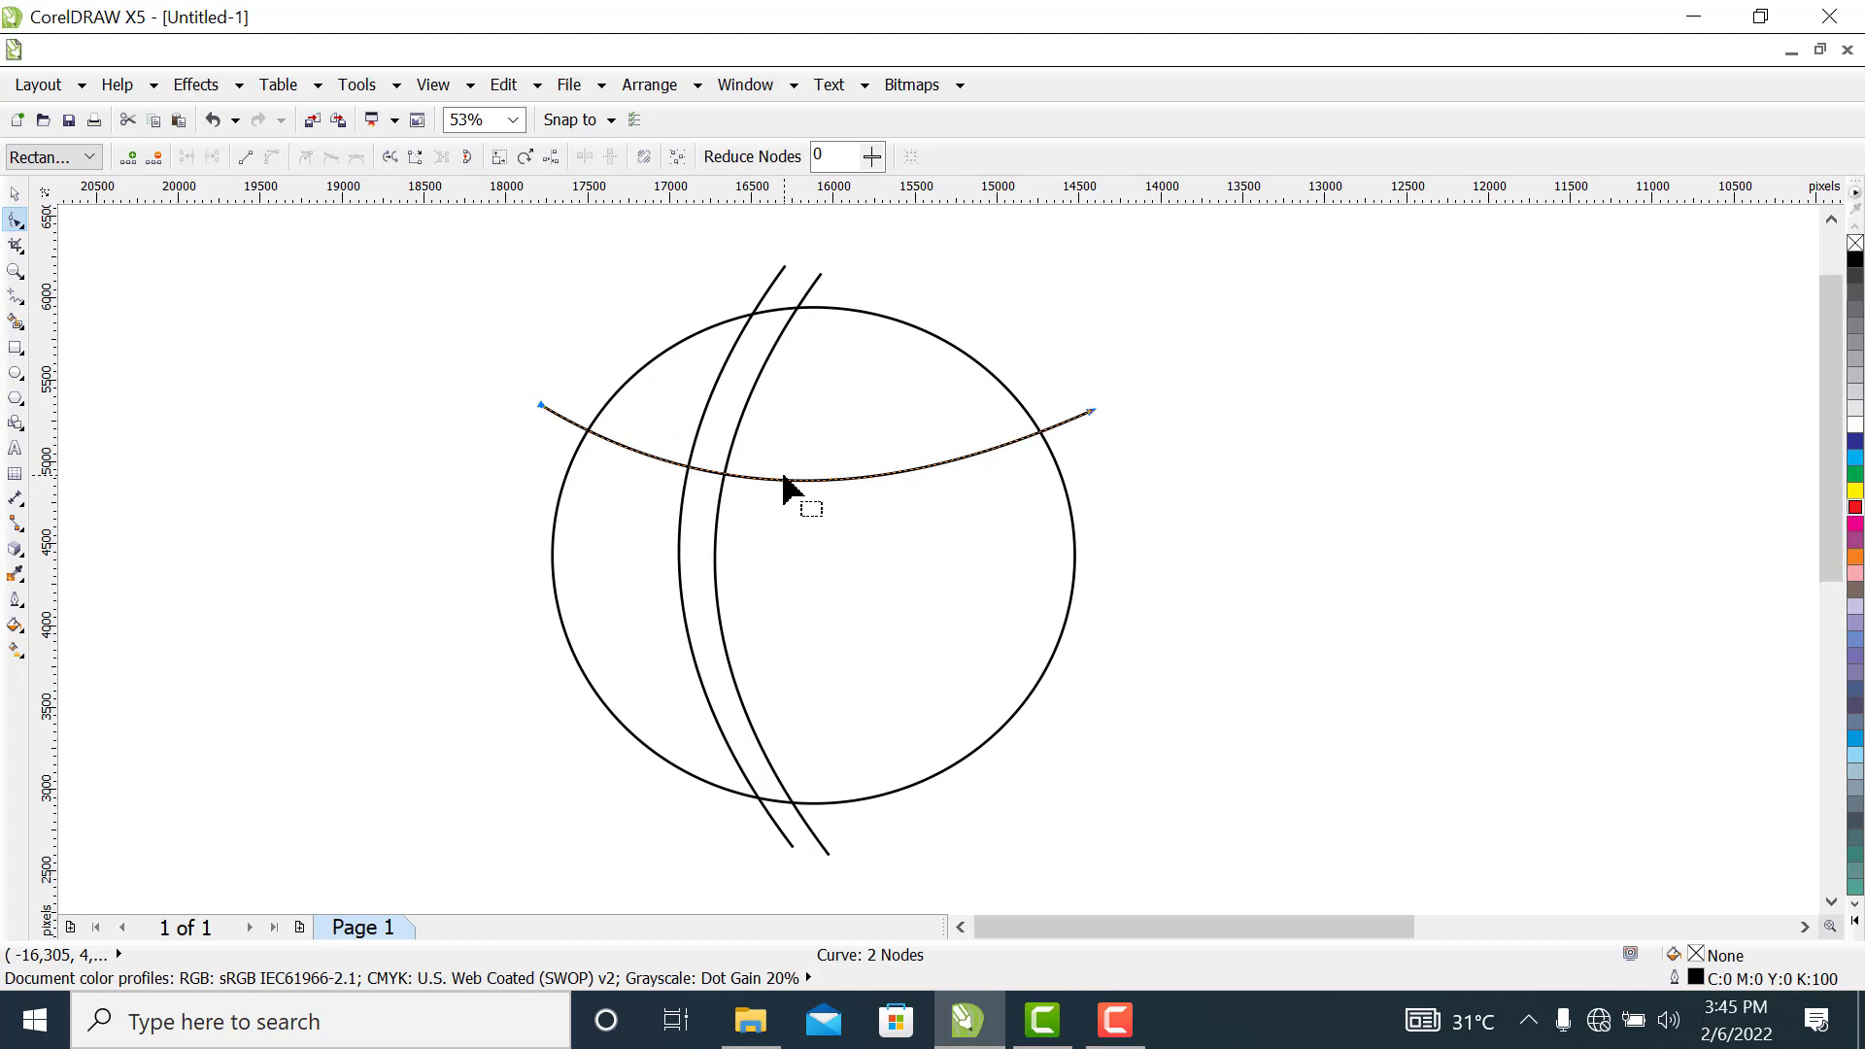
drag(785, 483, 783, 538)
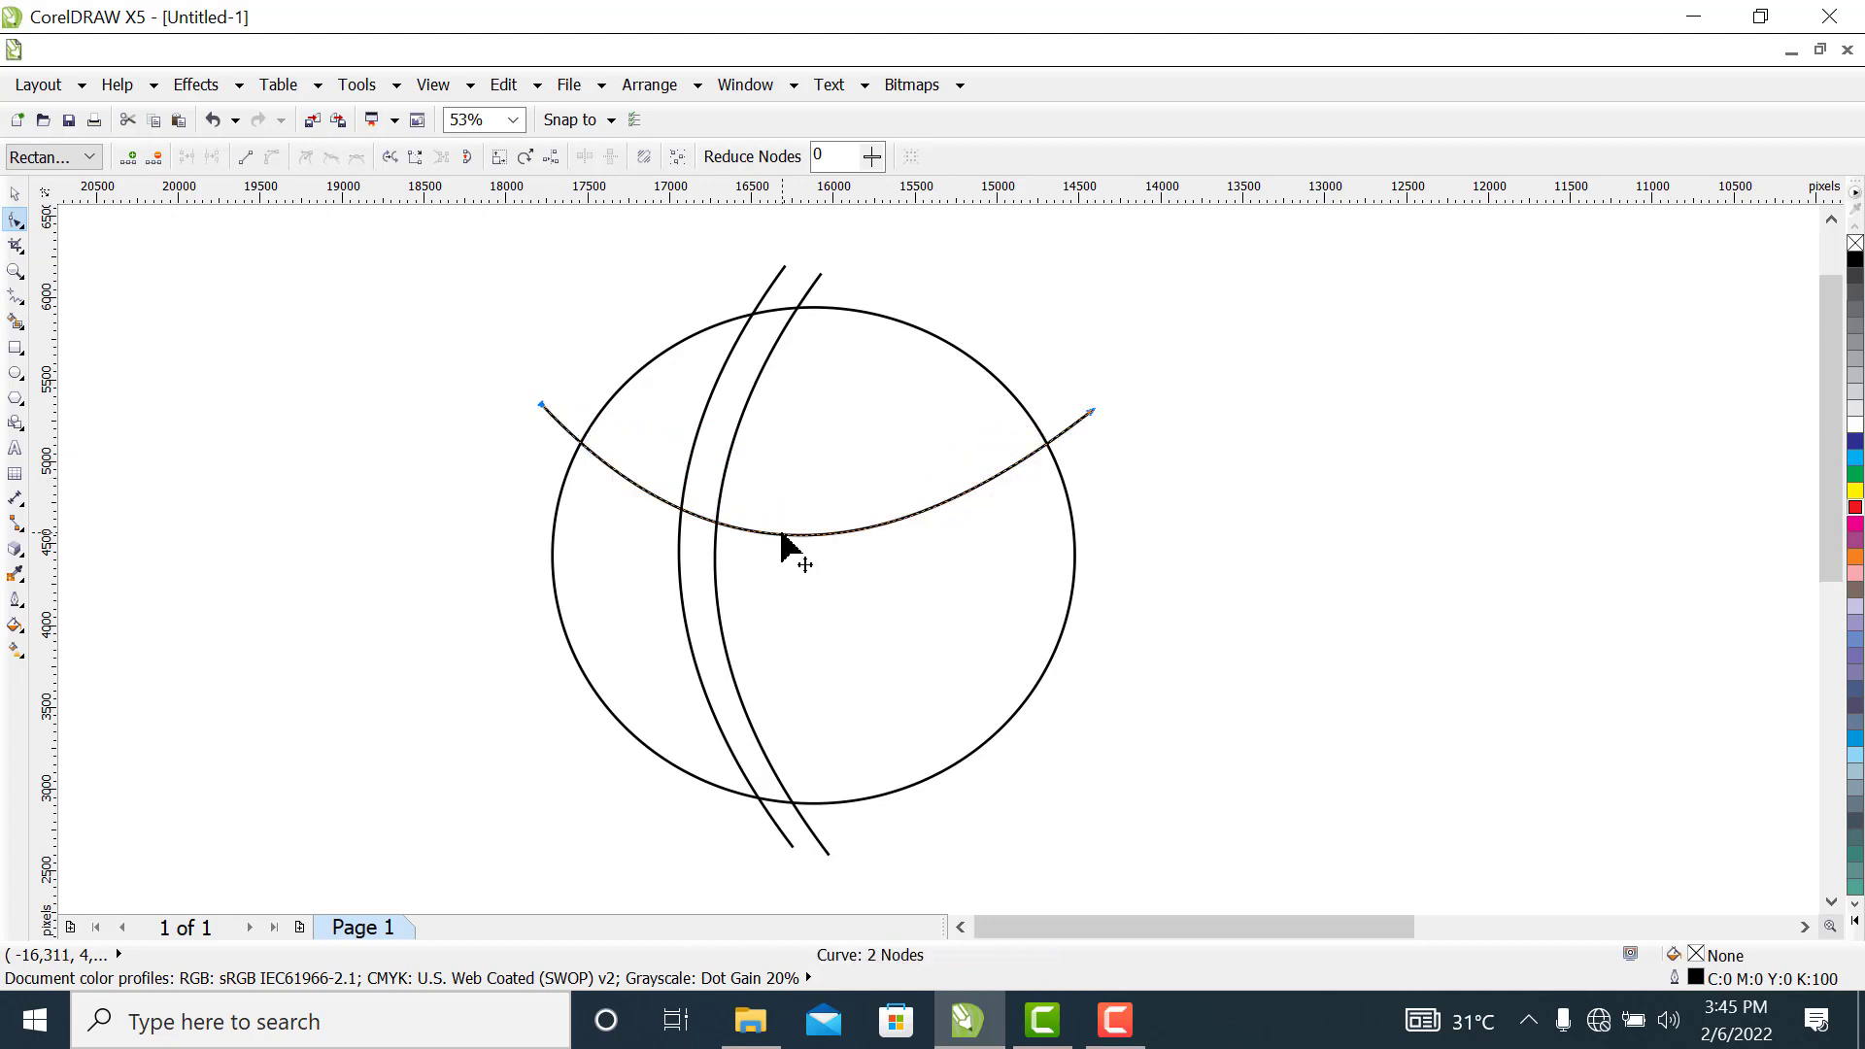
Move the bowed curve about 563 px upward and duplicate it about 196 px below
click(15, 193)
click(544, 401)
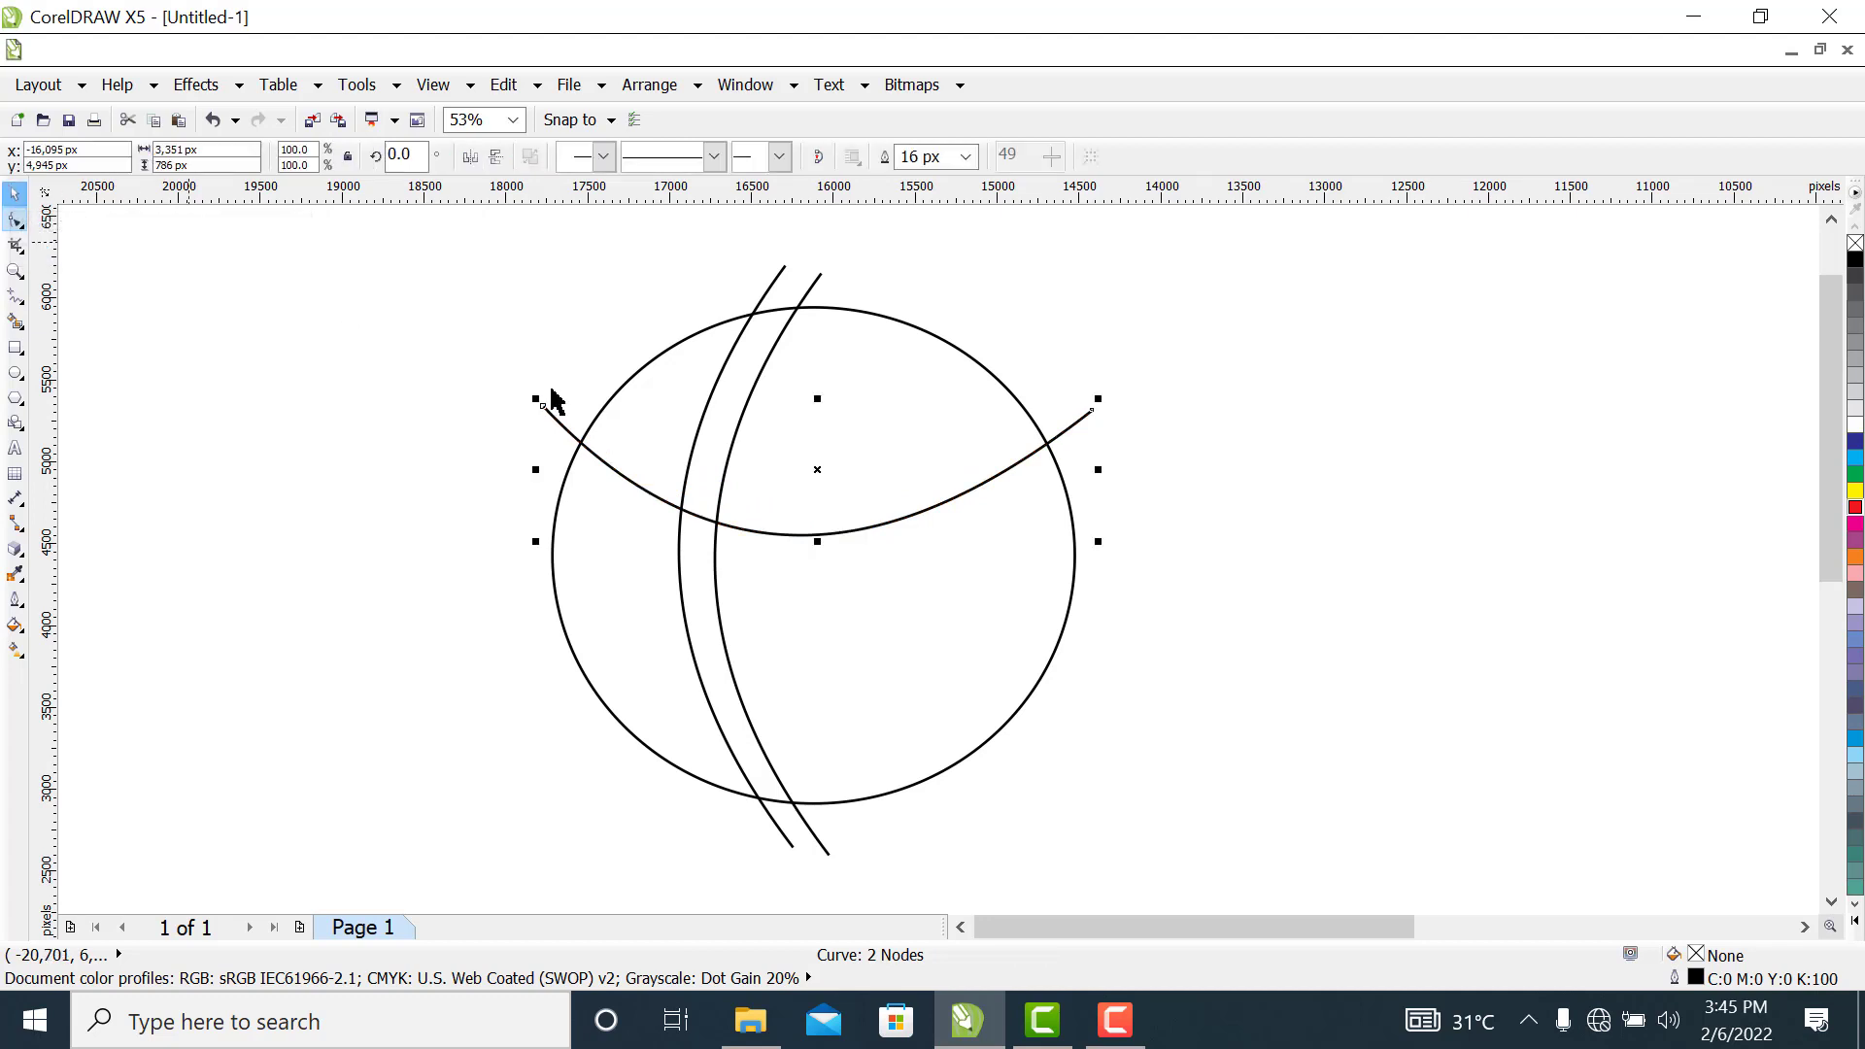
drag(818, 534, 822, 443)
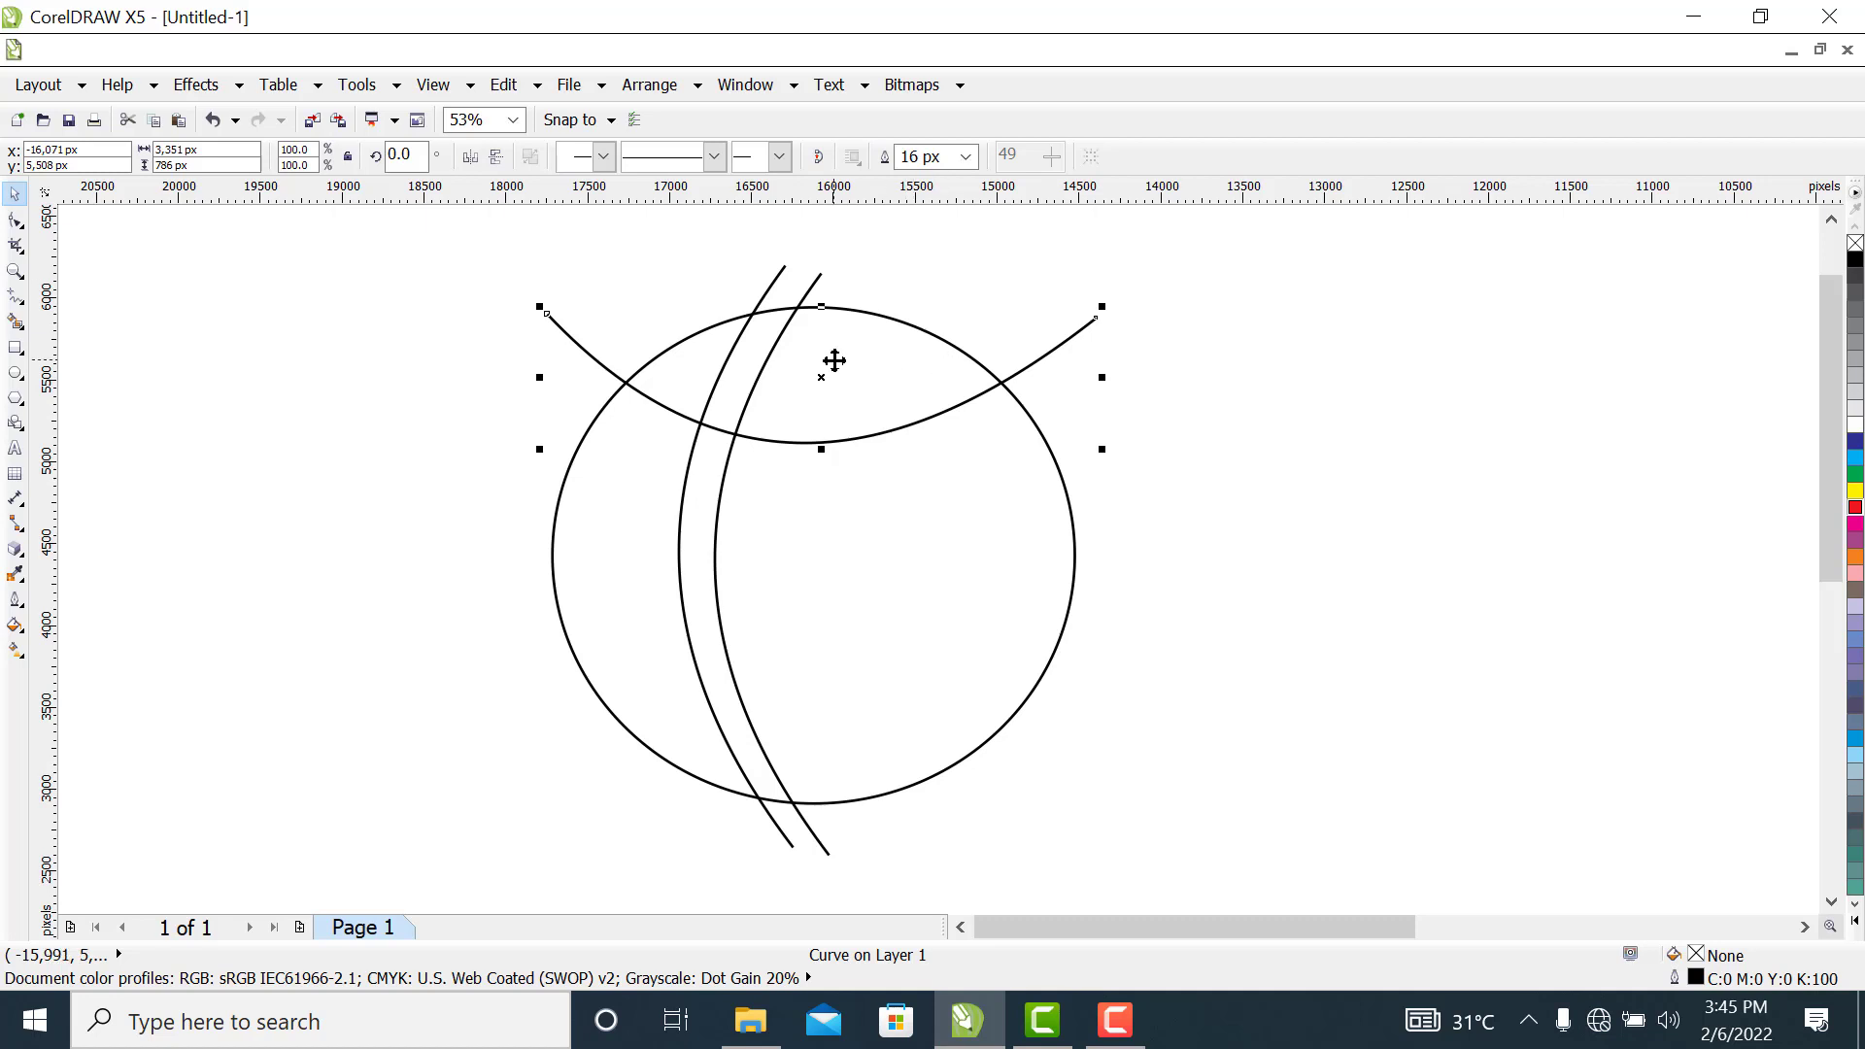
drag(826, 371, 821, 399)
right_click(821, 399)
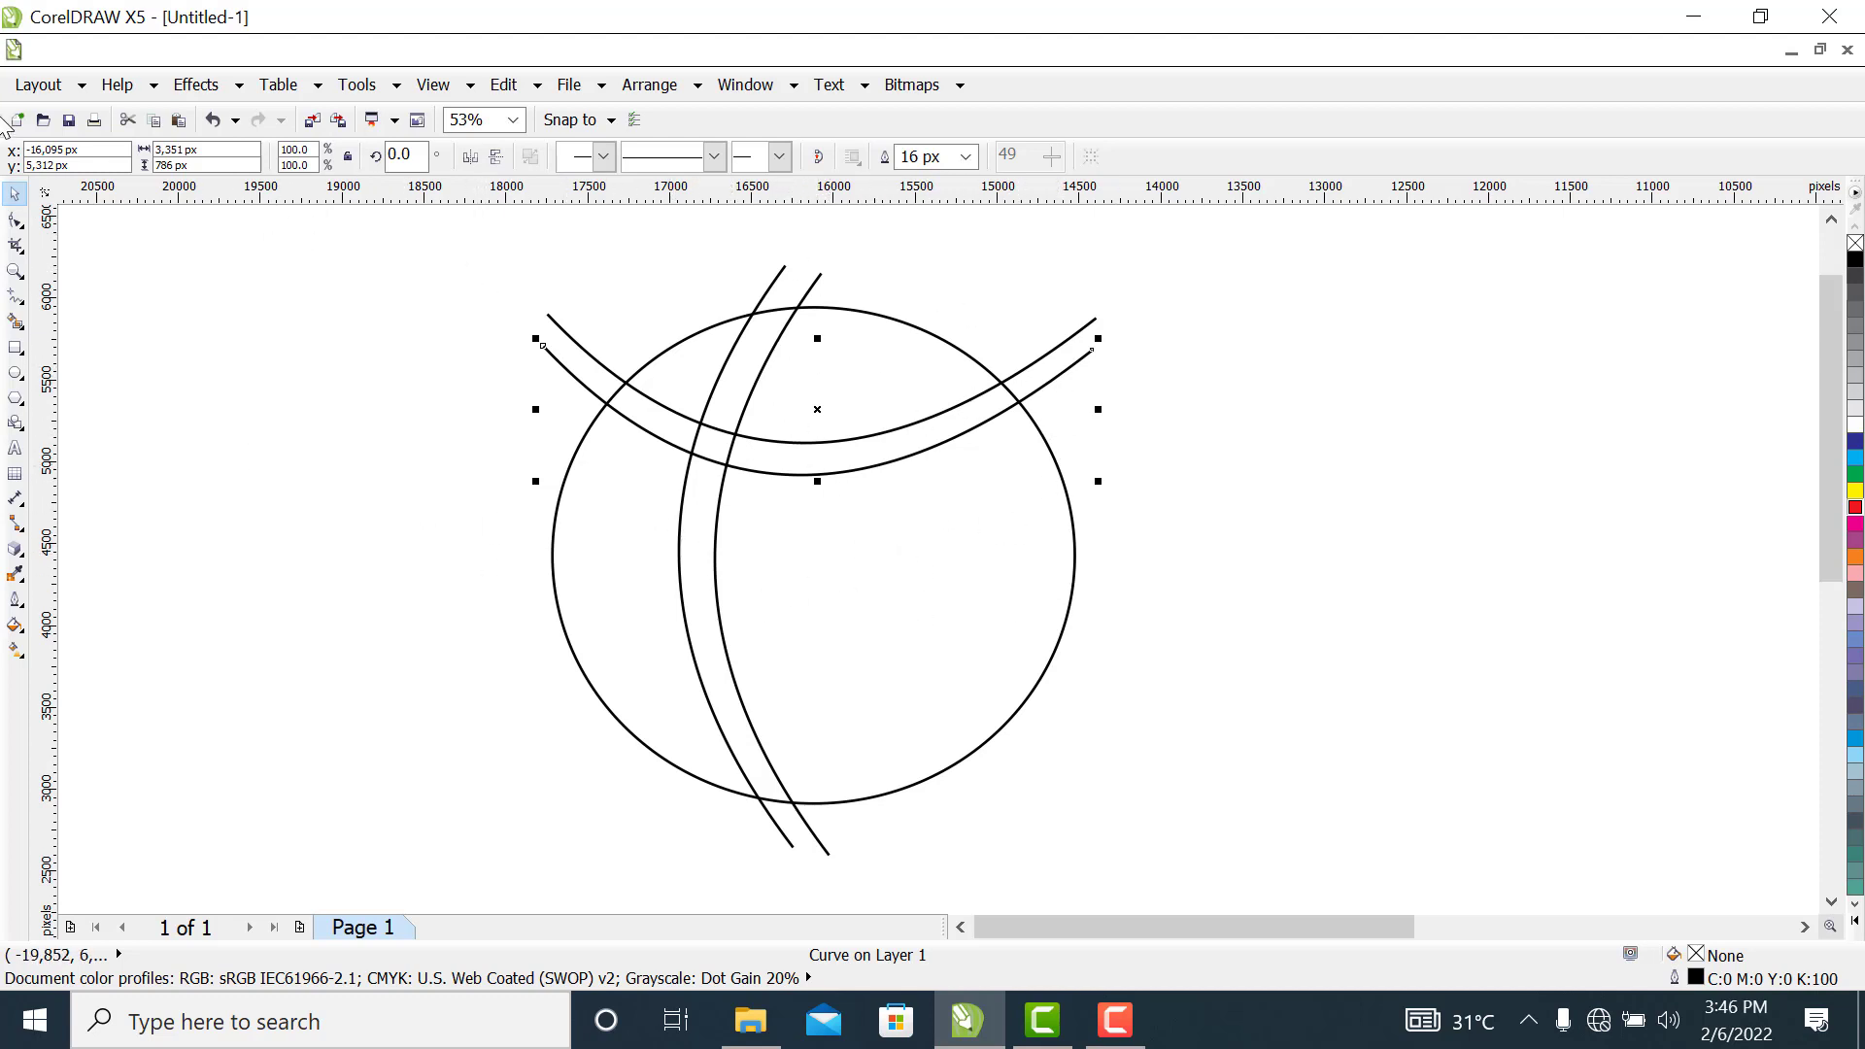
Draw a near-horizontal freehand line about 4,318 px long across the circle's middle and bow it downward to about 688 px tall
click(13, 301)
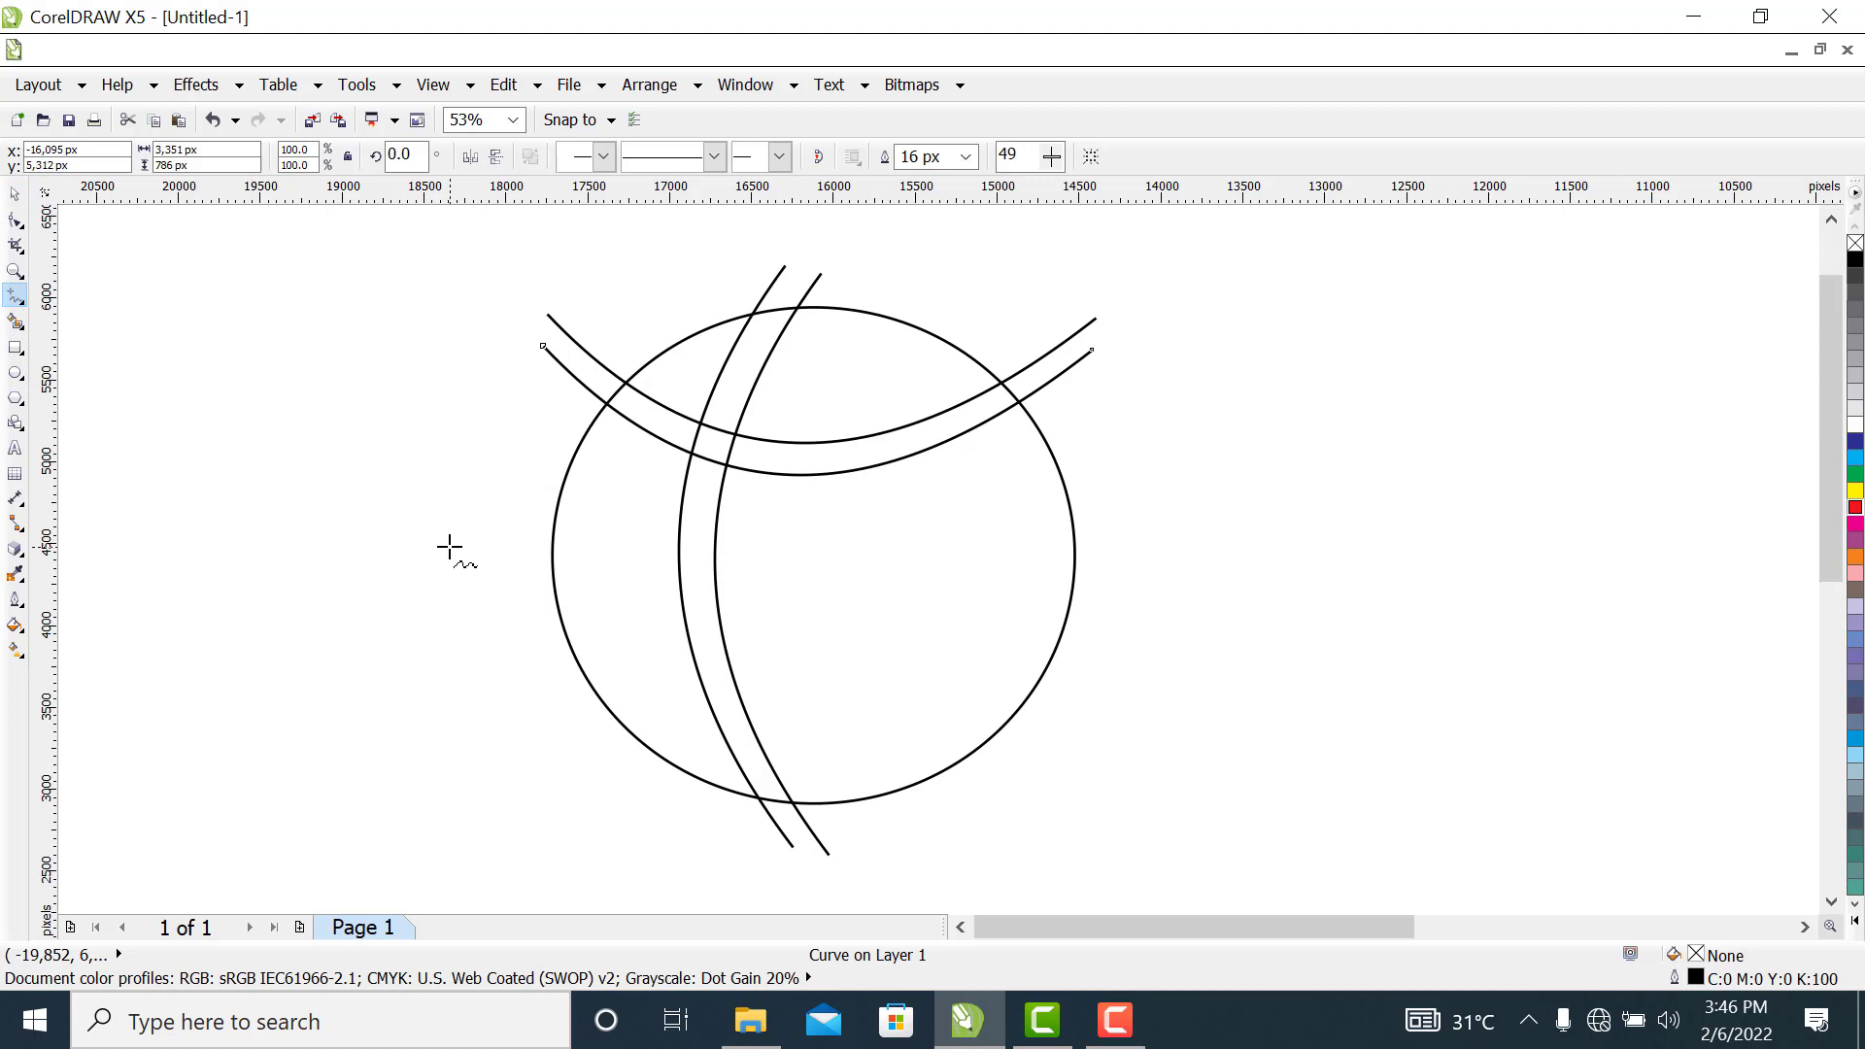
click(1156, 560)
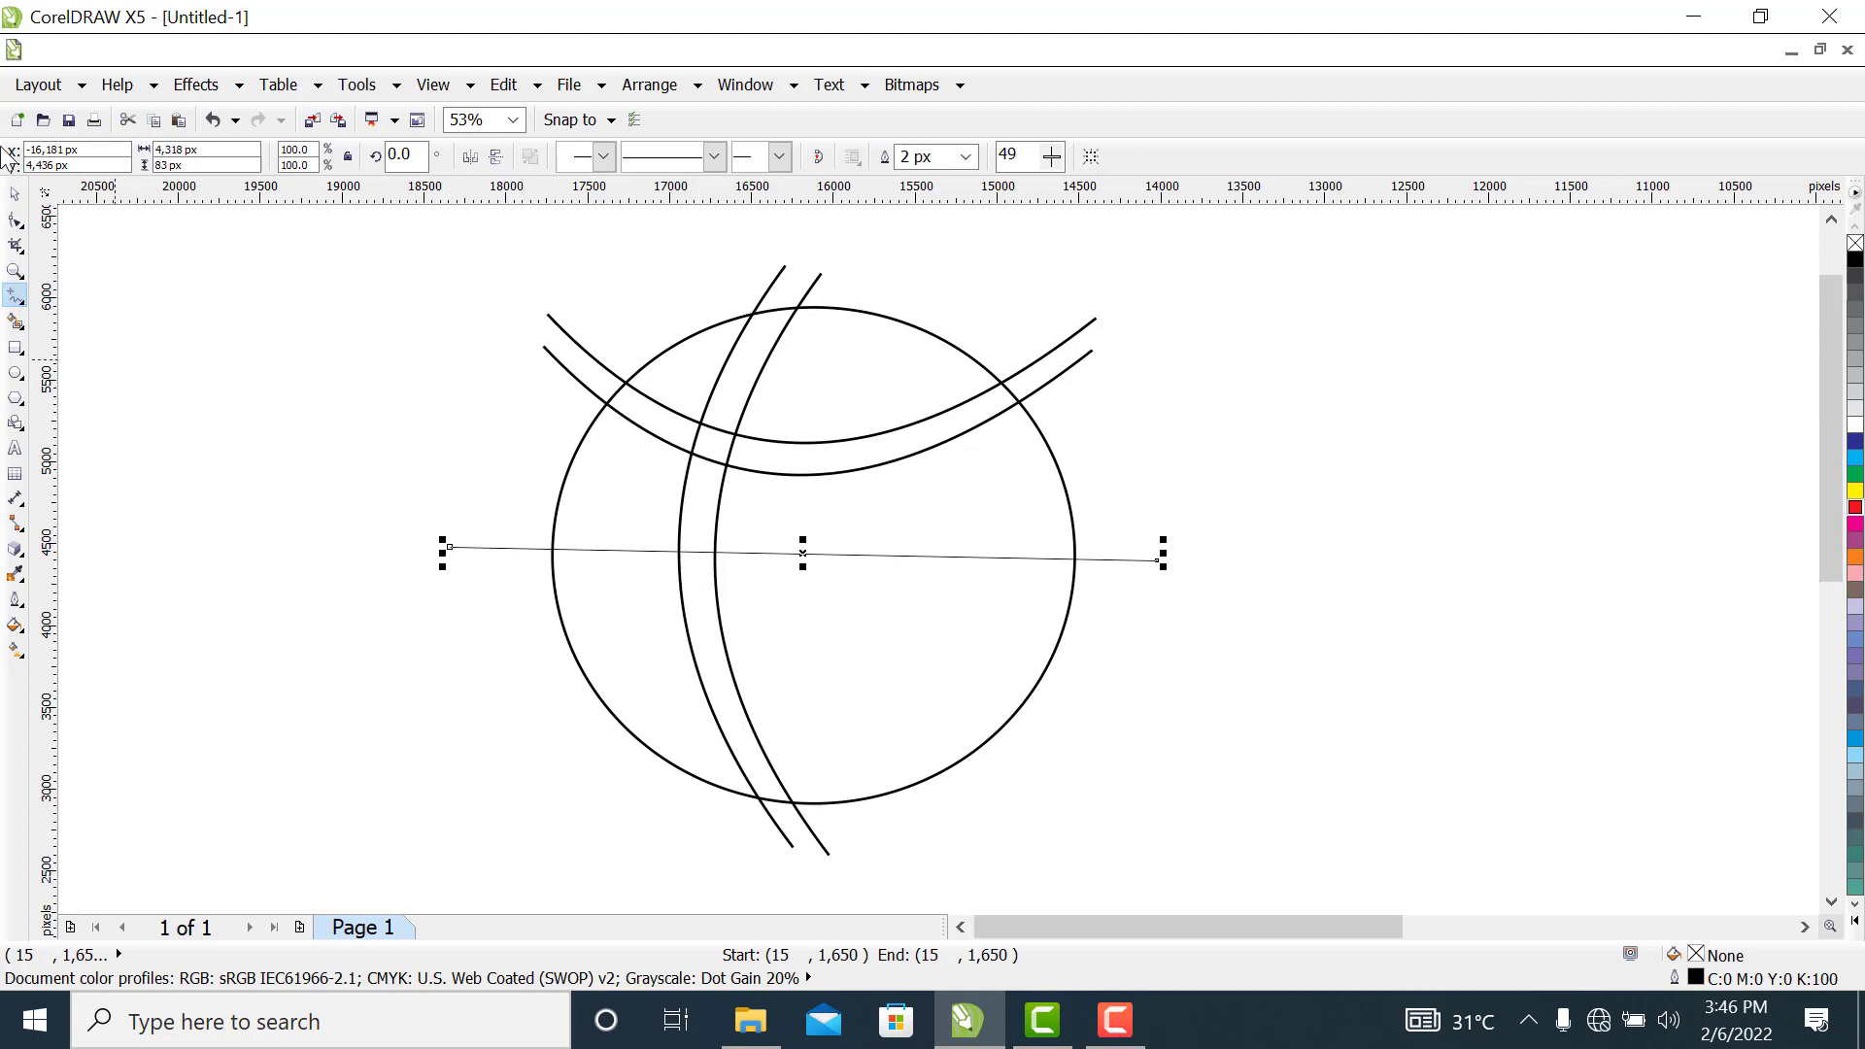
click(14, 221)
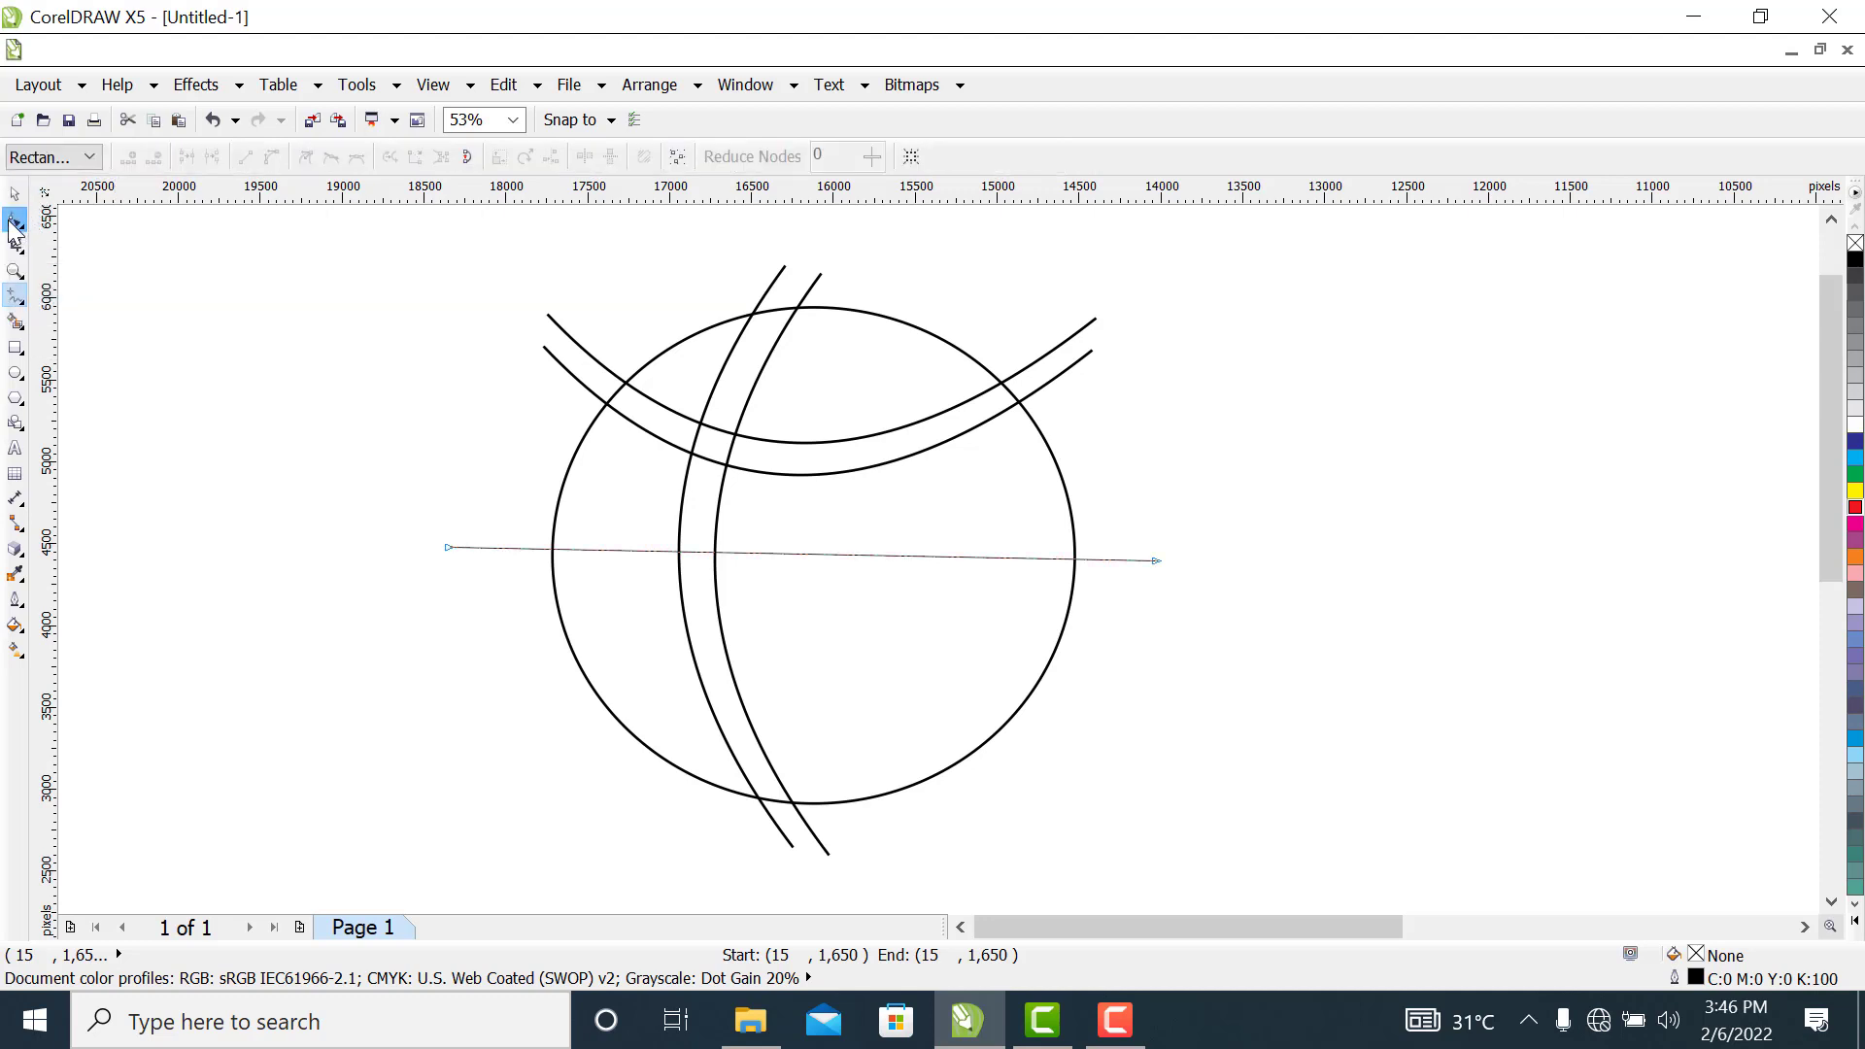
drag(388, 478, 1219, 631)
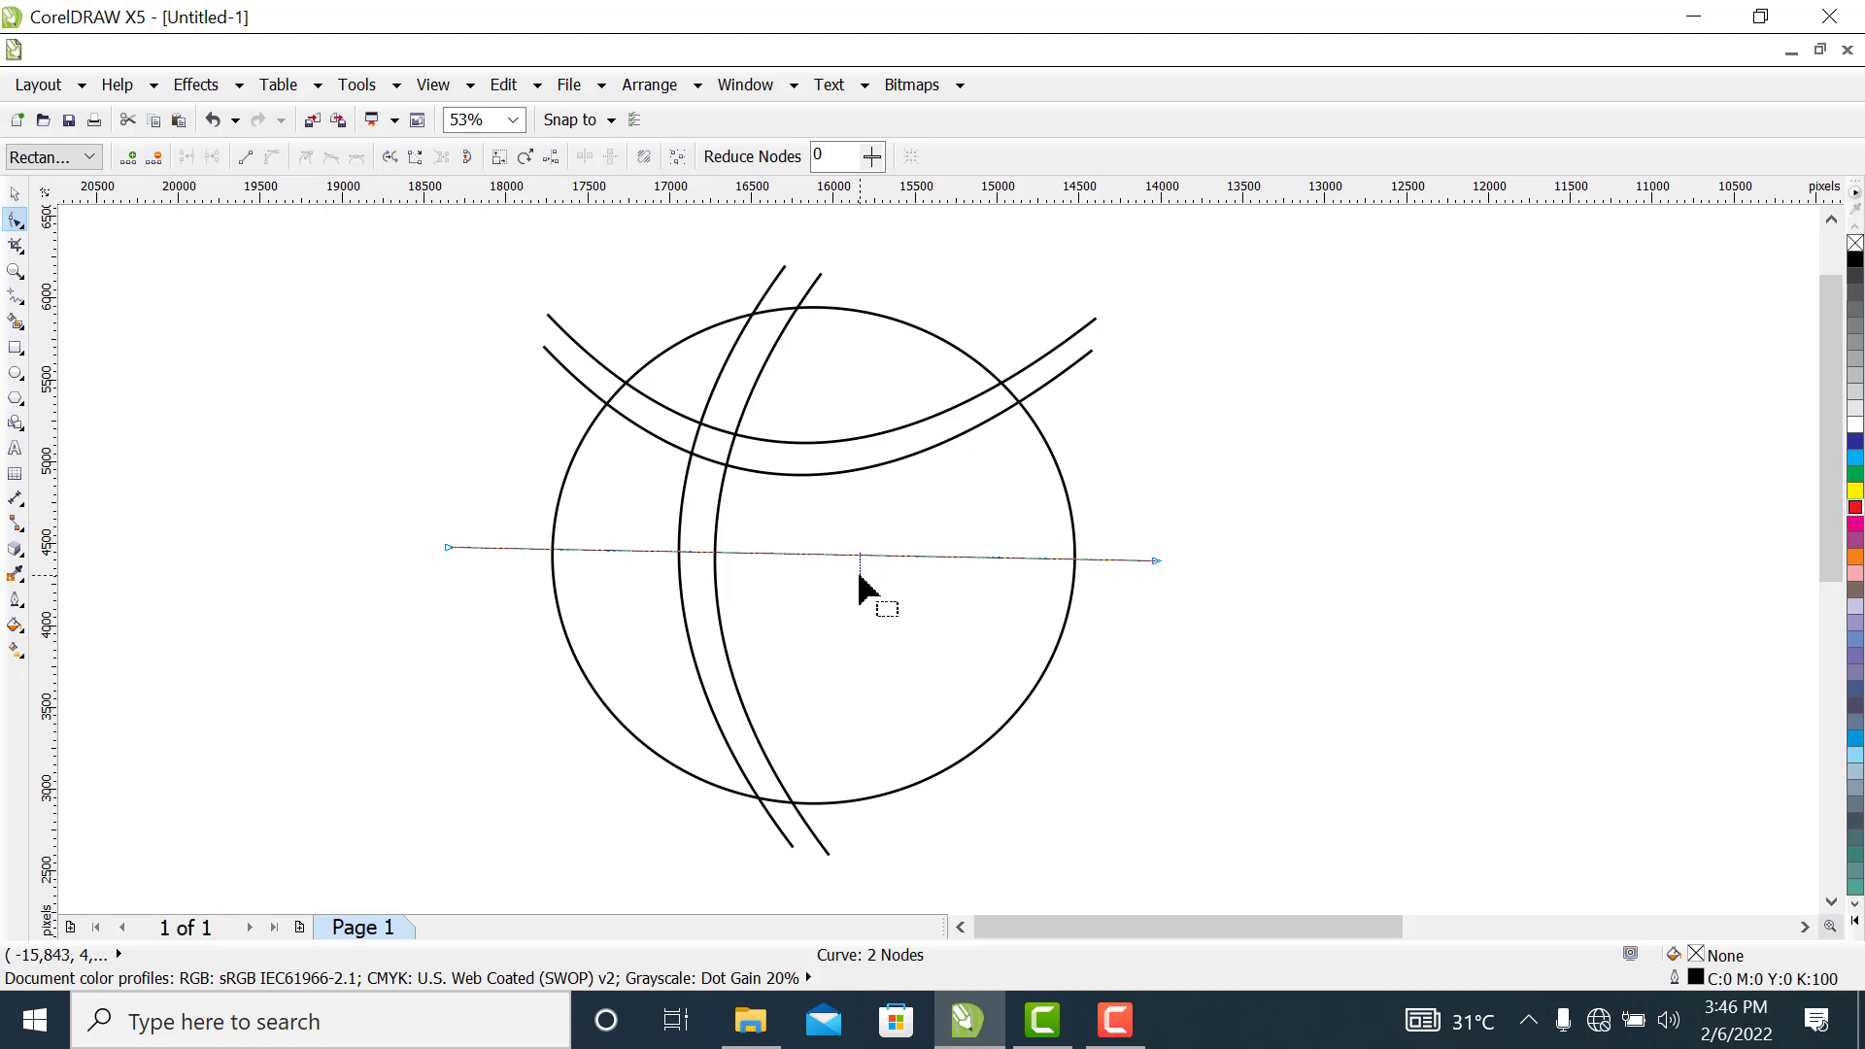
drag(841, 555, 848, 641)
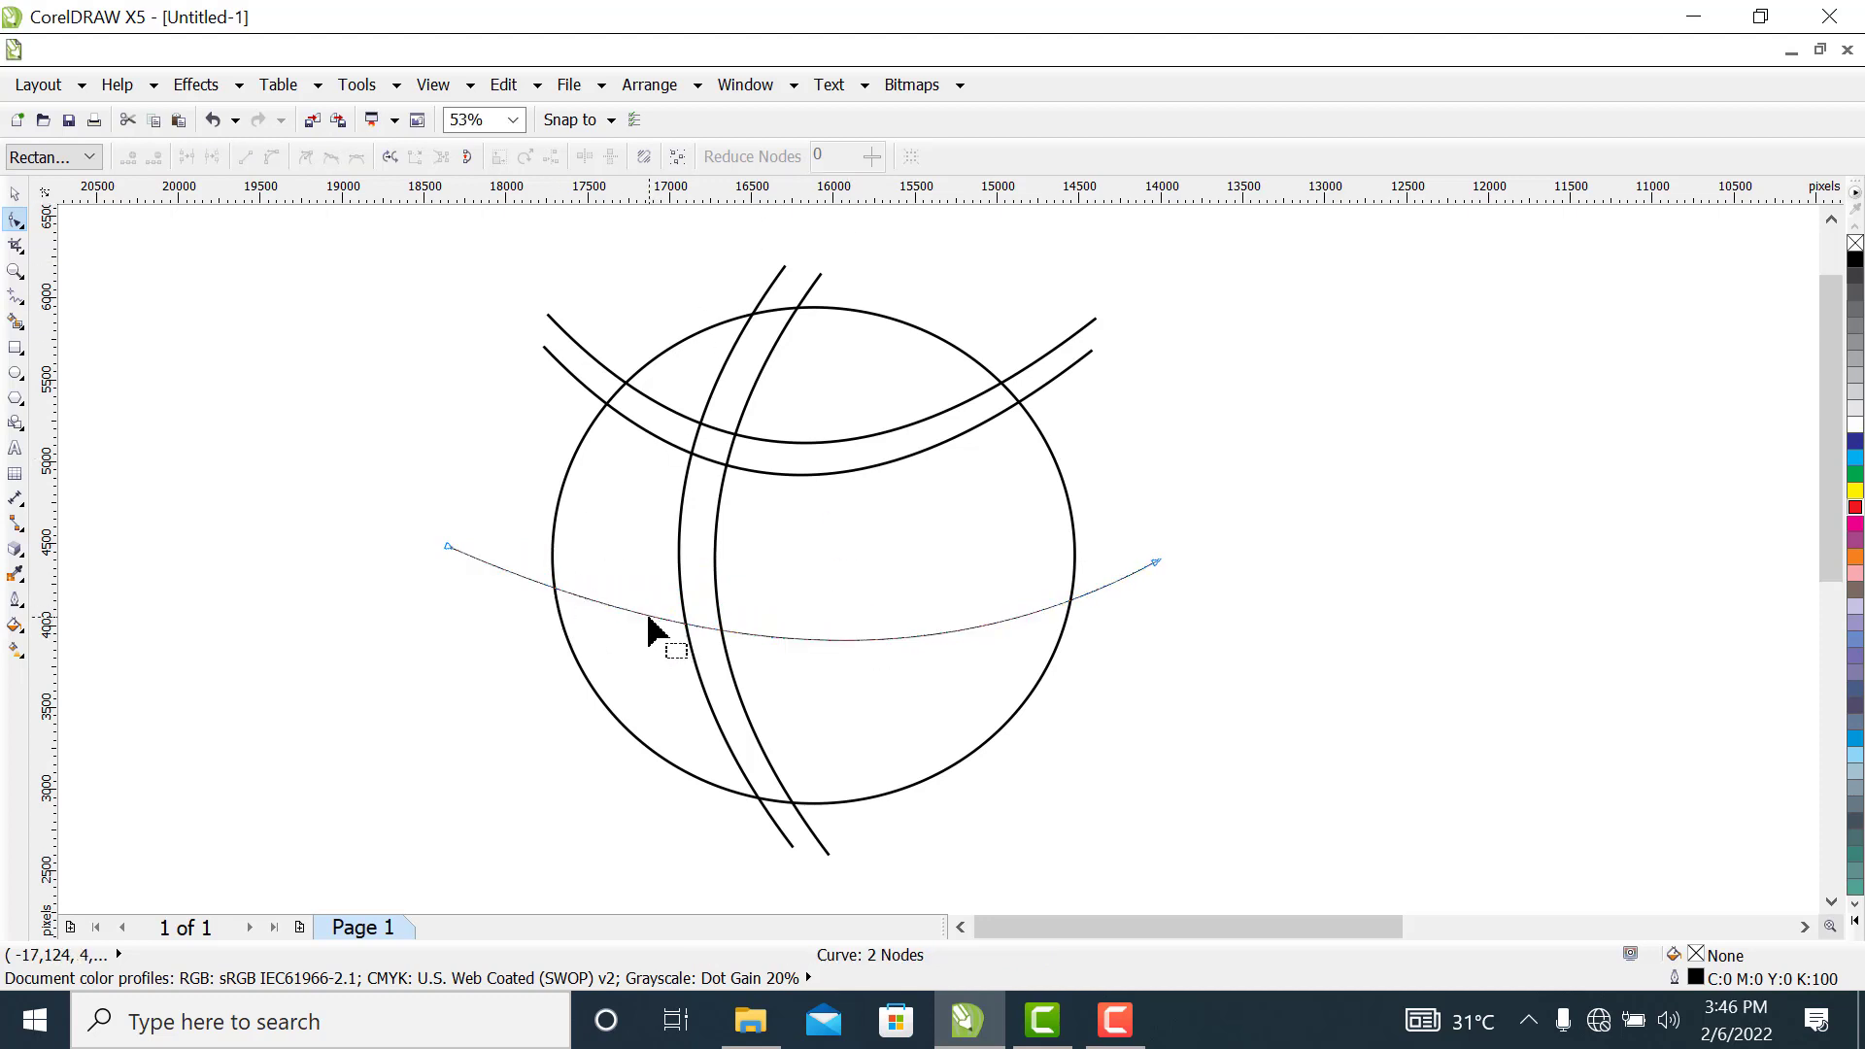
drag(650, 627, 650, 639)
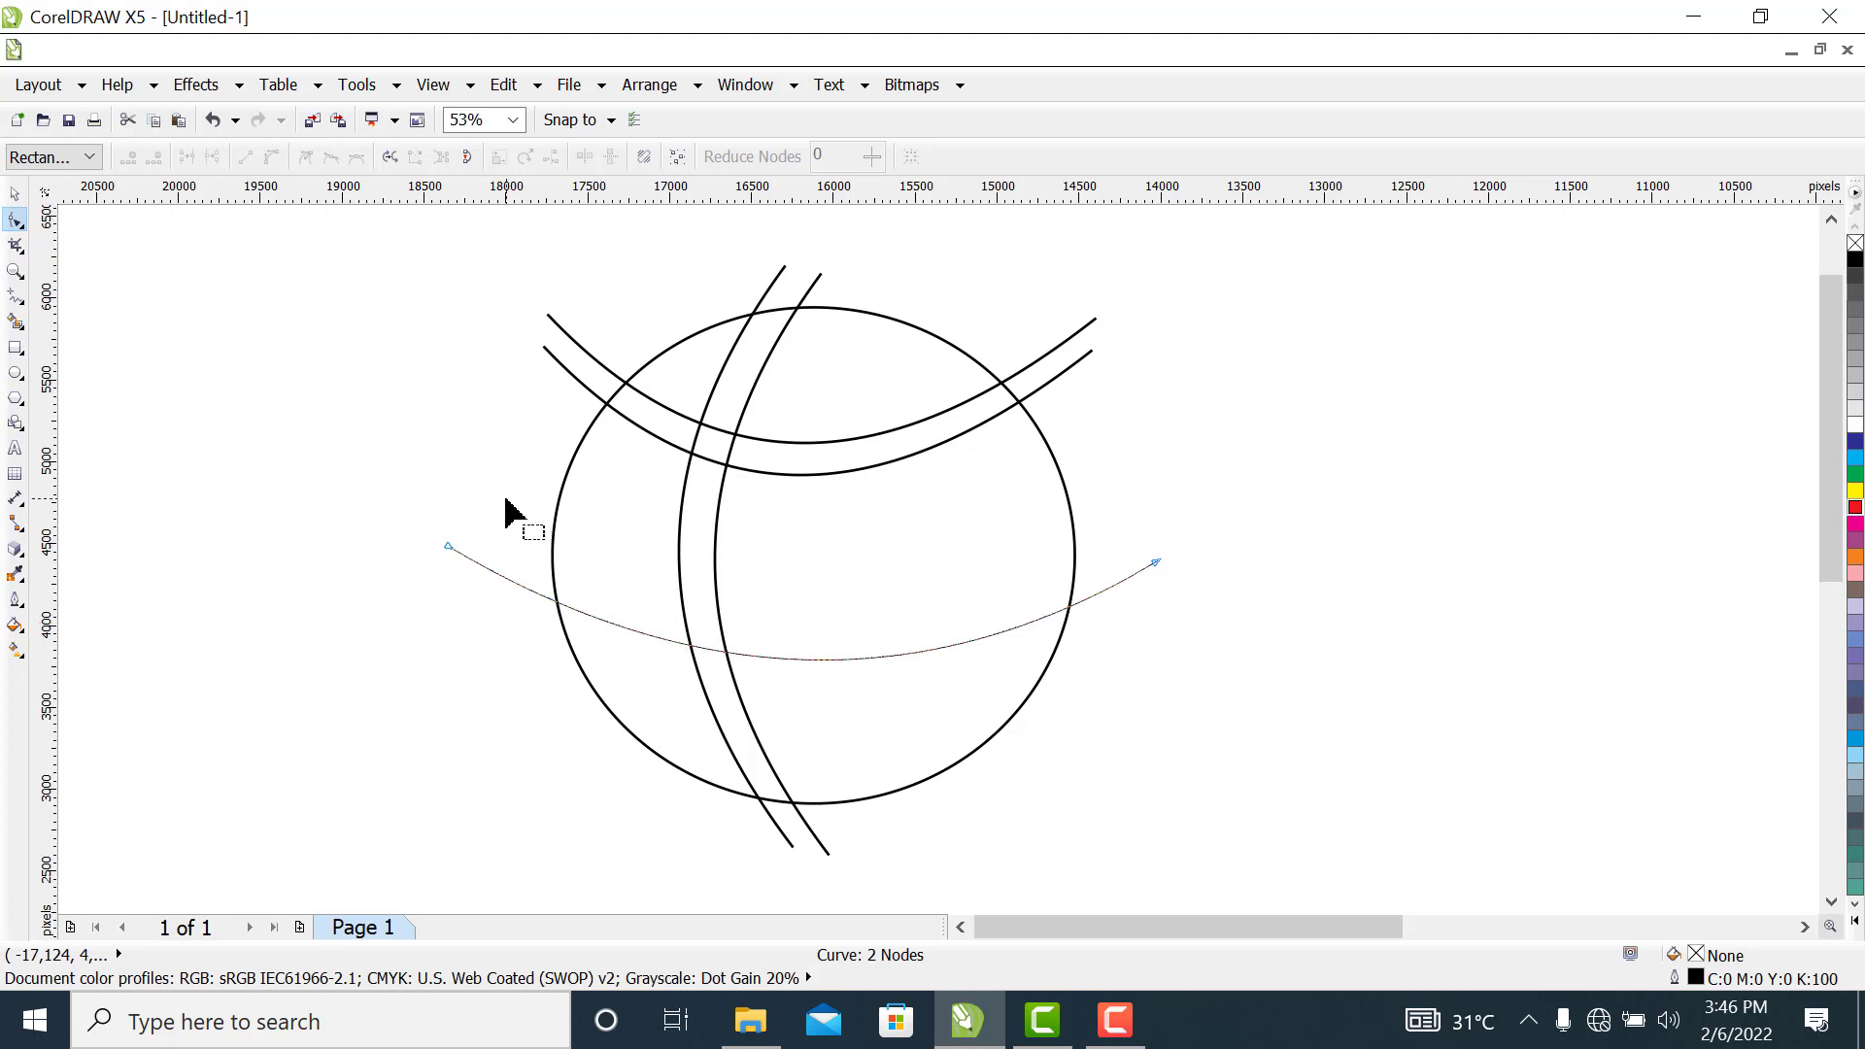
Move the wide middle curve about 326 px upward and set its outline width to 16 px
click(15, 194)
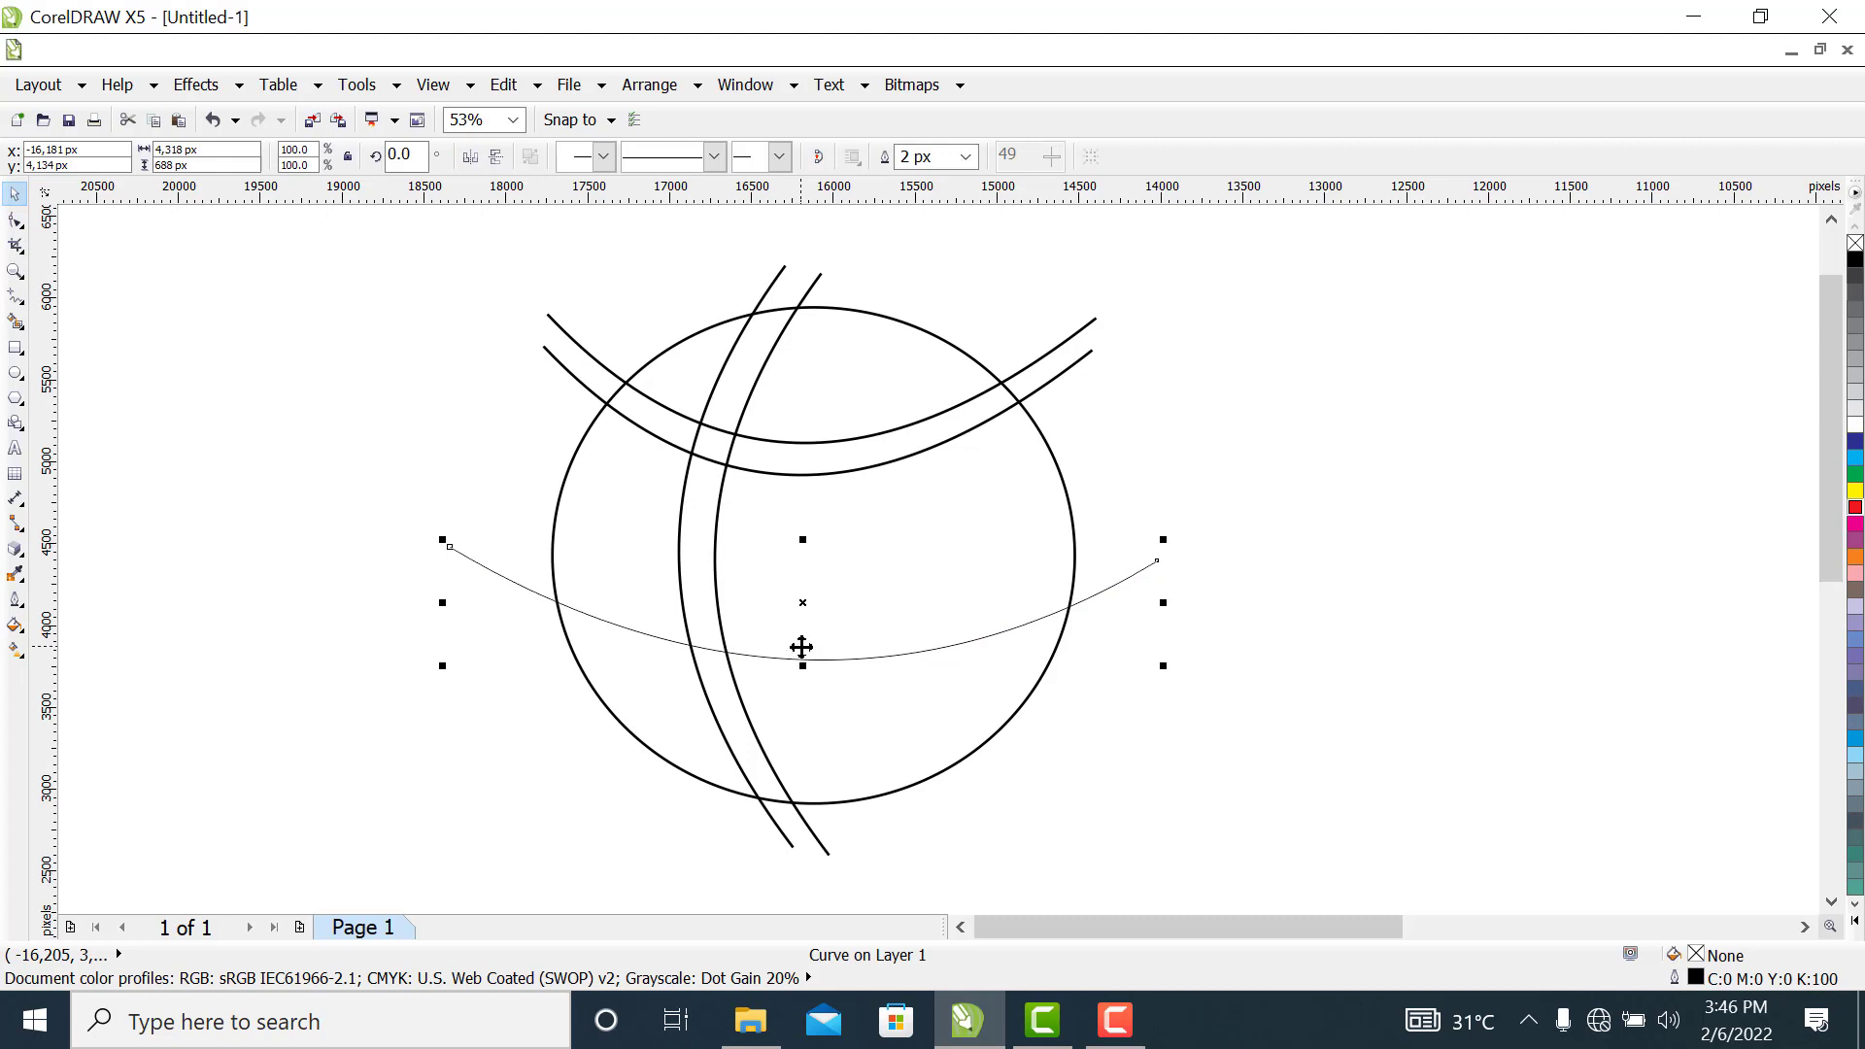
drag(802, 647, 809, 594)
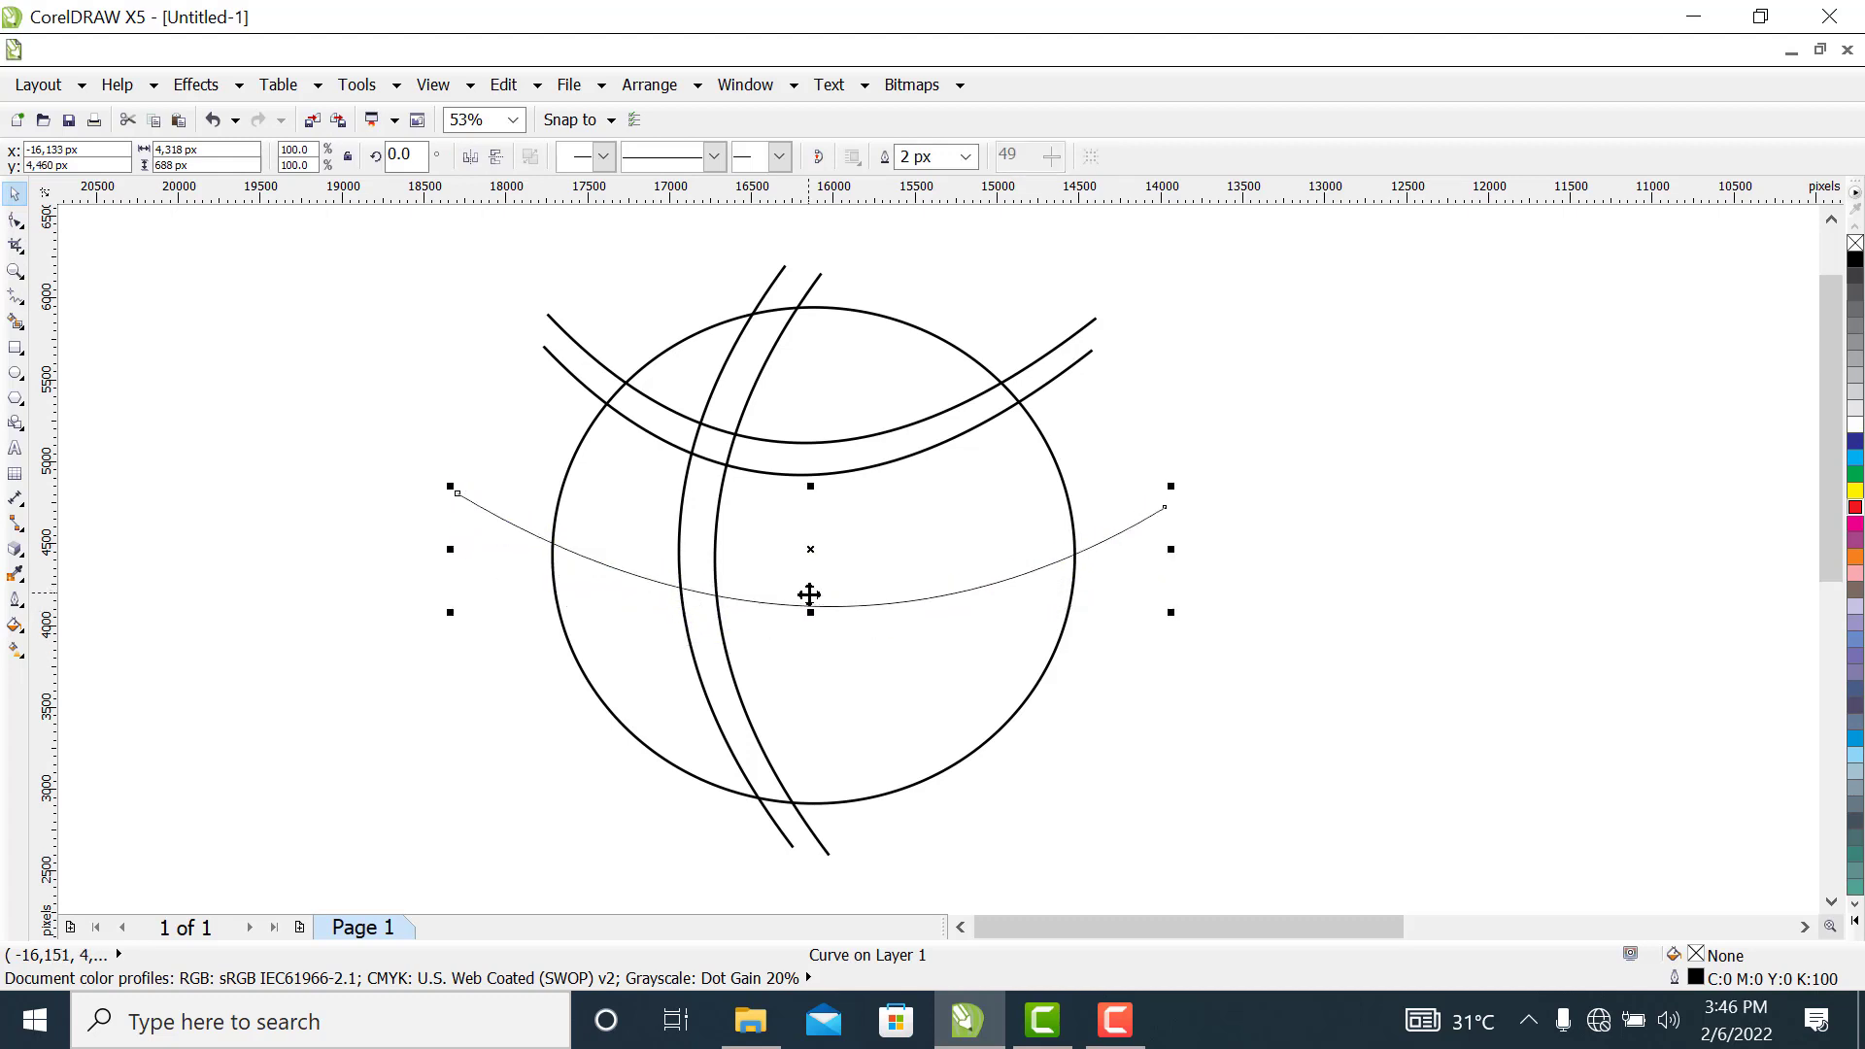
click(965, 156)
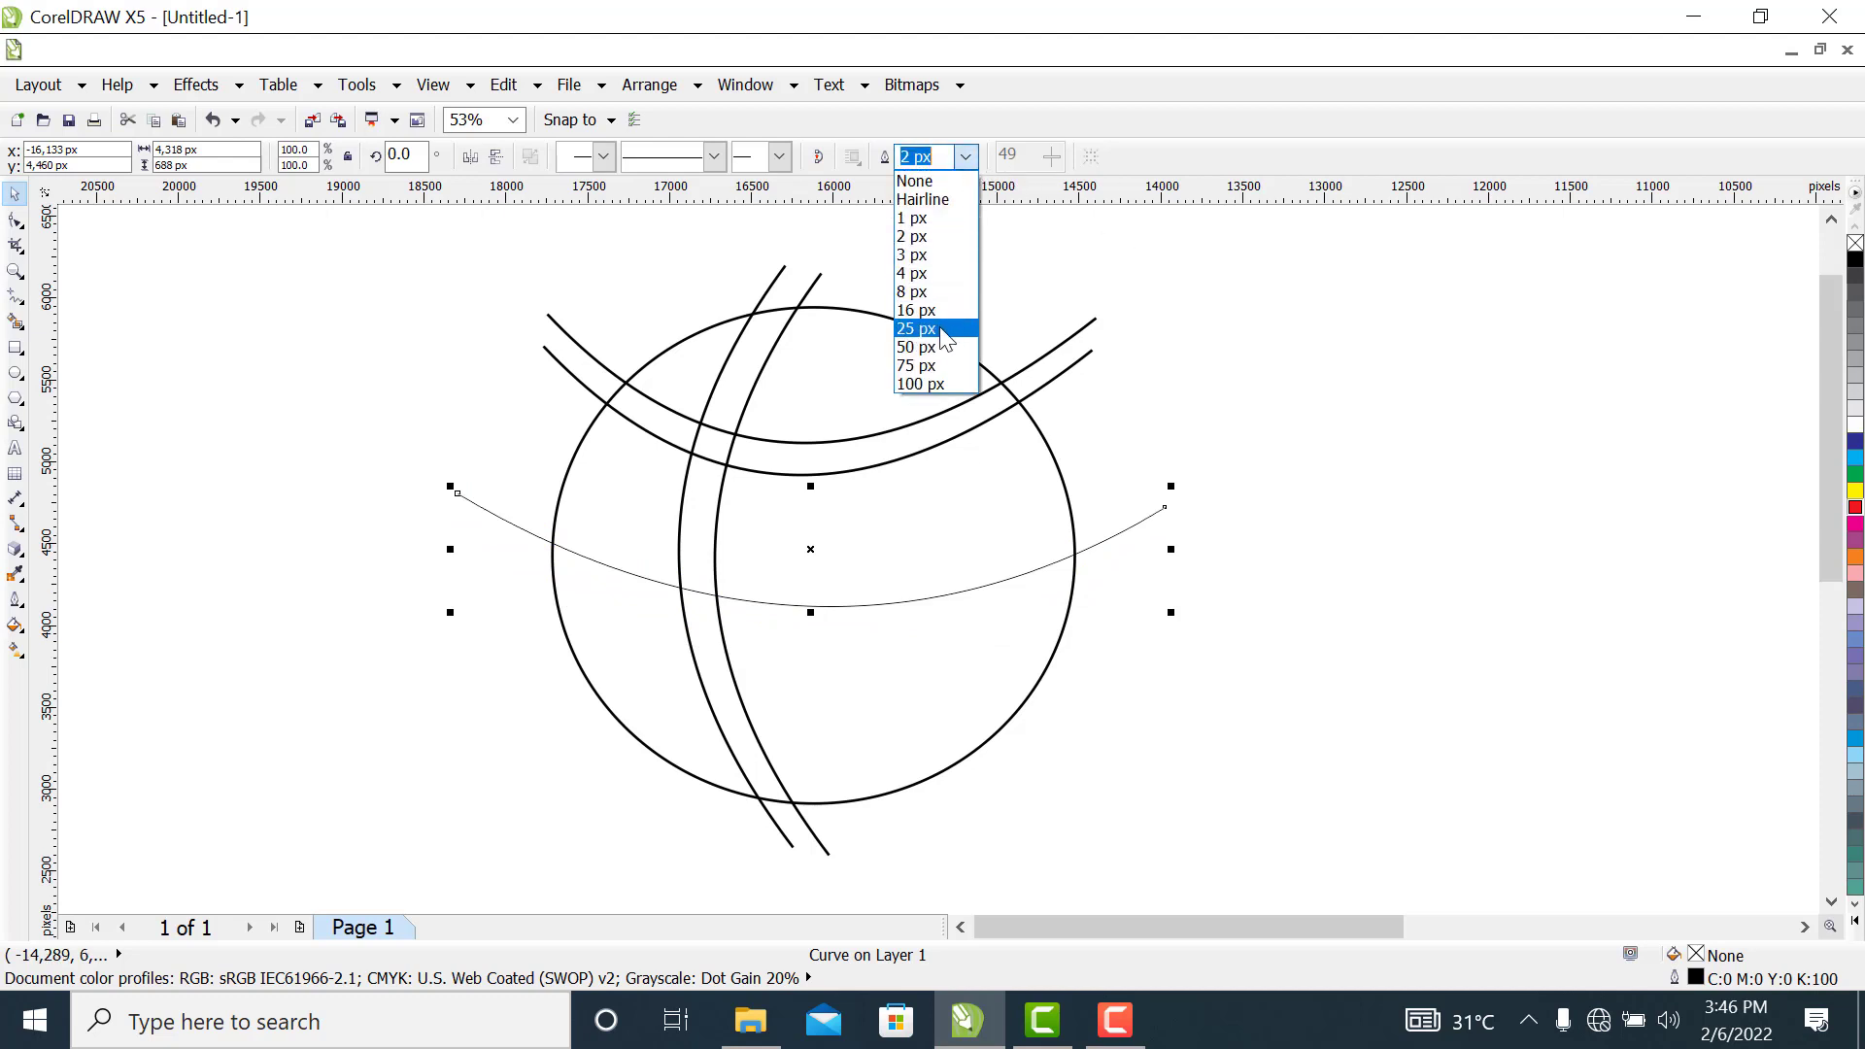
click(939, 313)
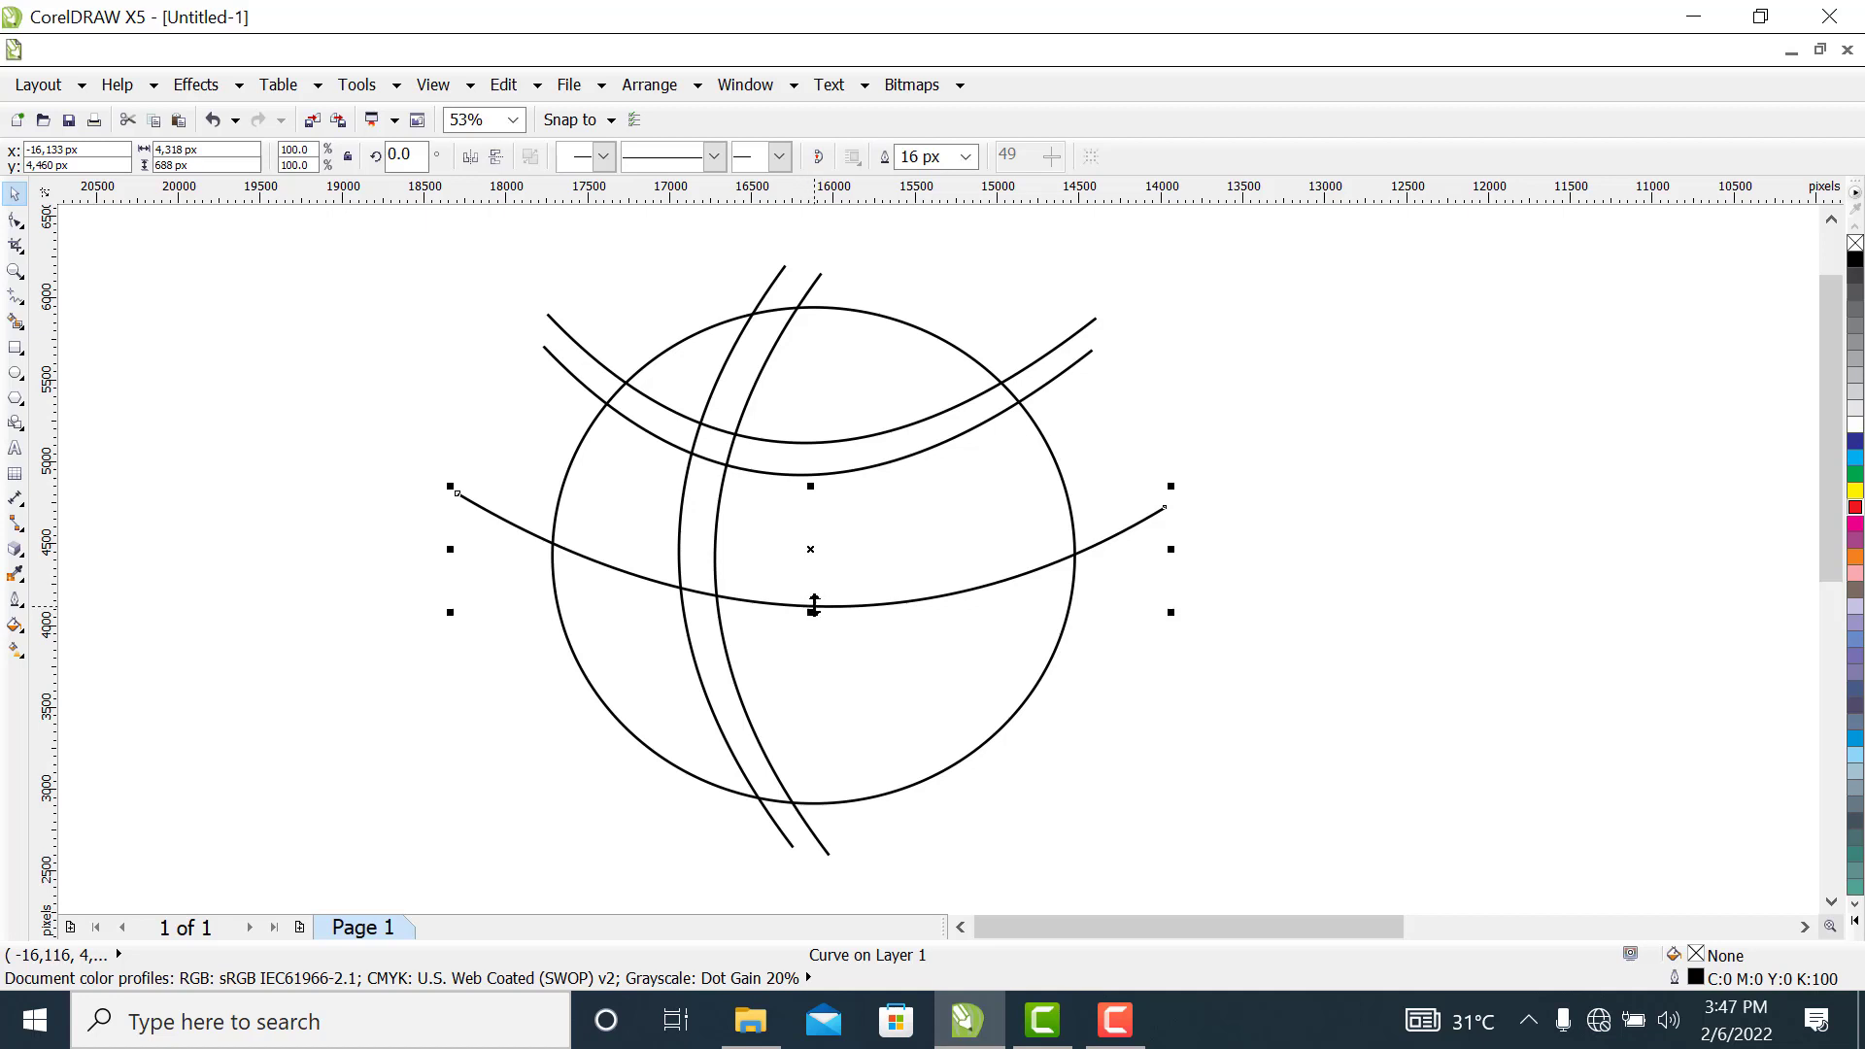
Duplicate the wide middle curve about 219 px above the original
drag(814, 607, 819, 571)
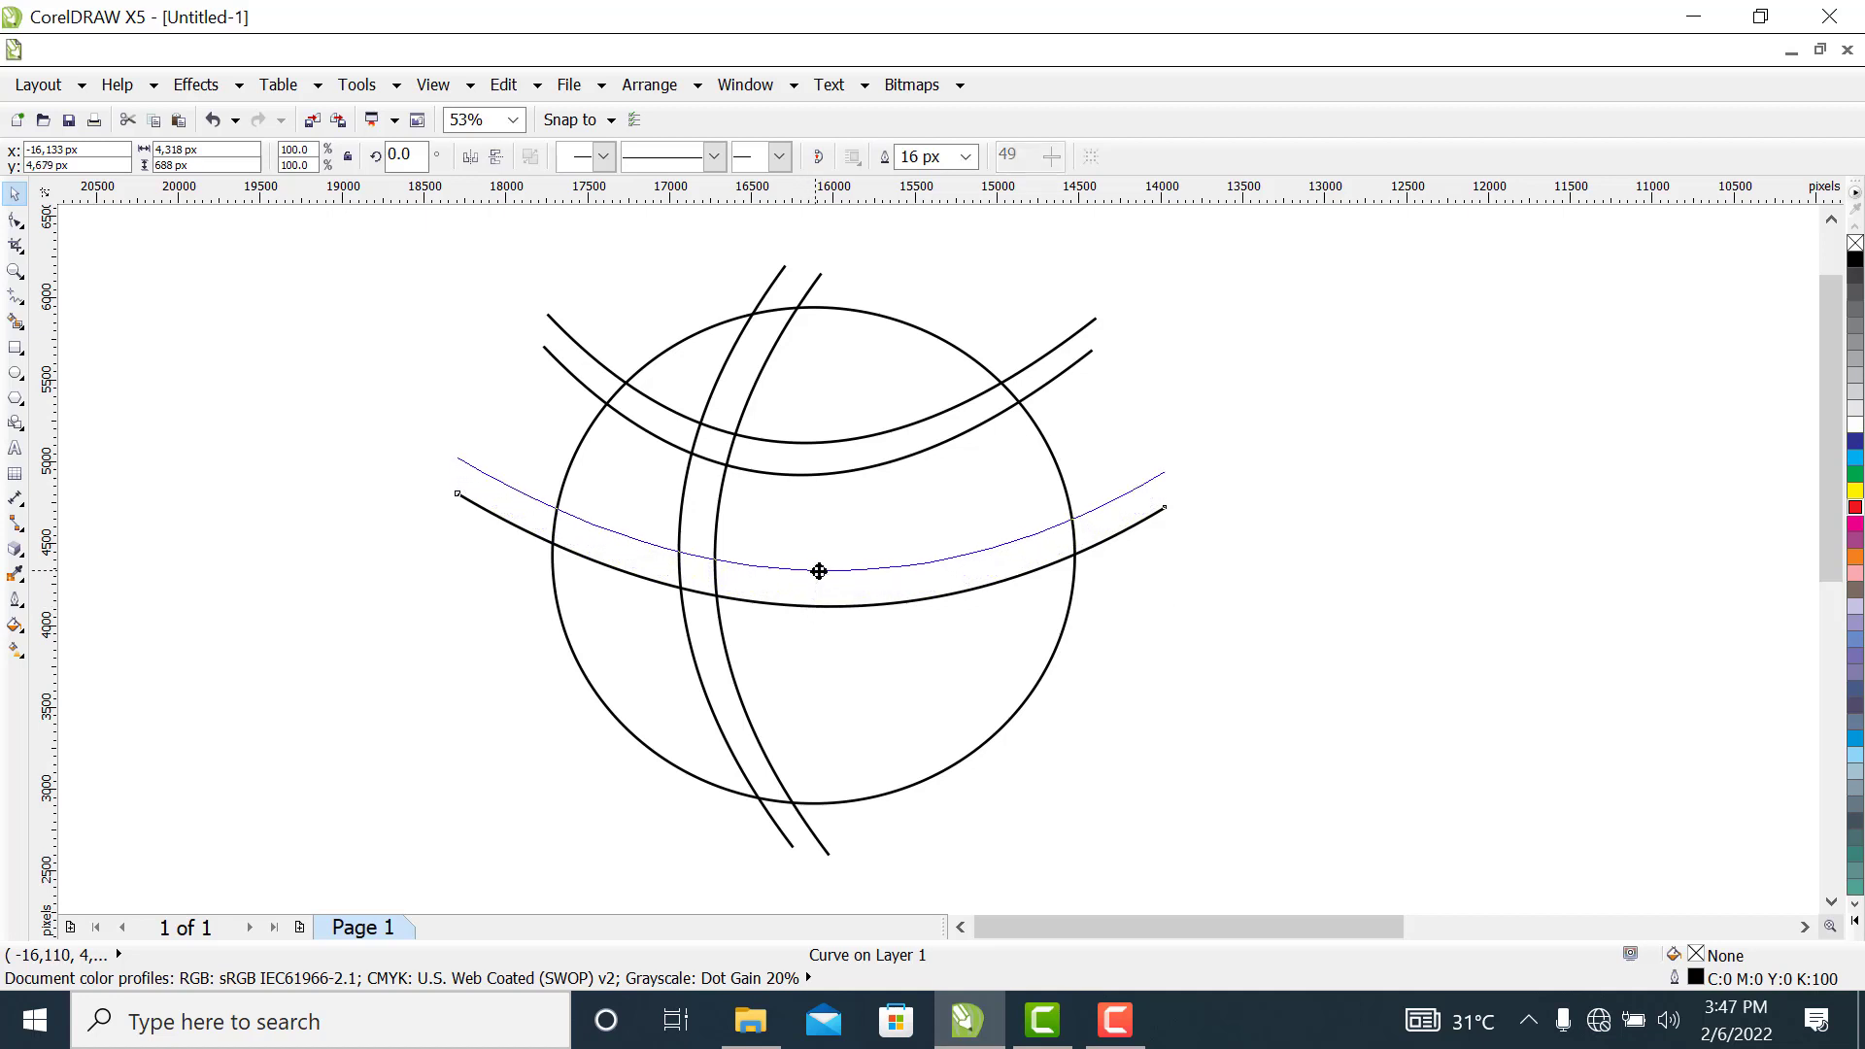
drag(819, 571, 819, 571)
click(1251, 665)
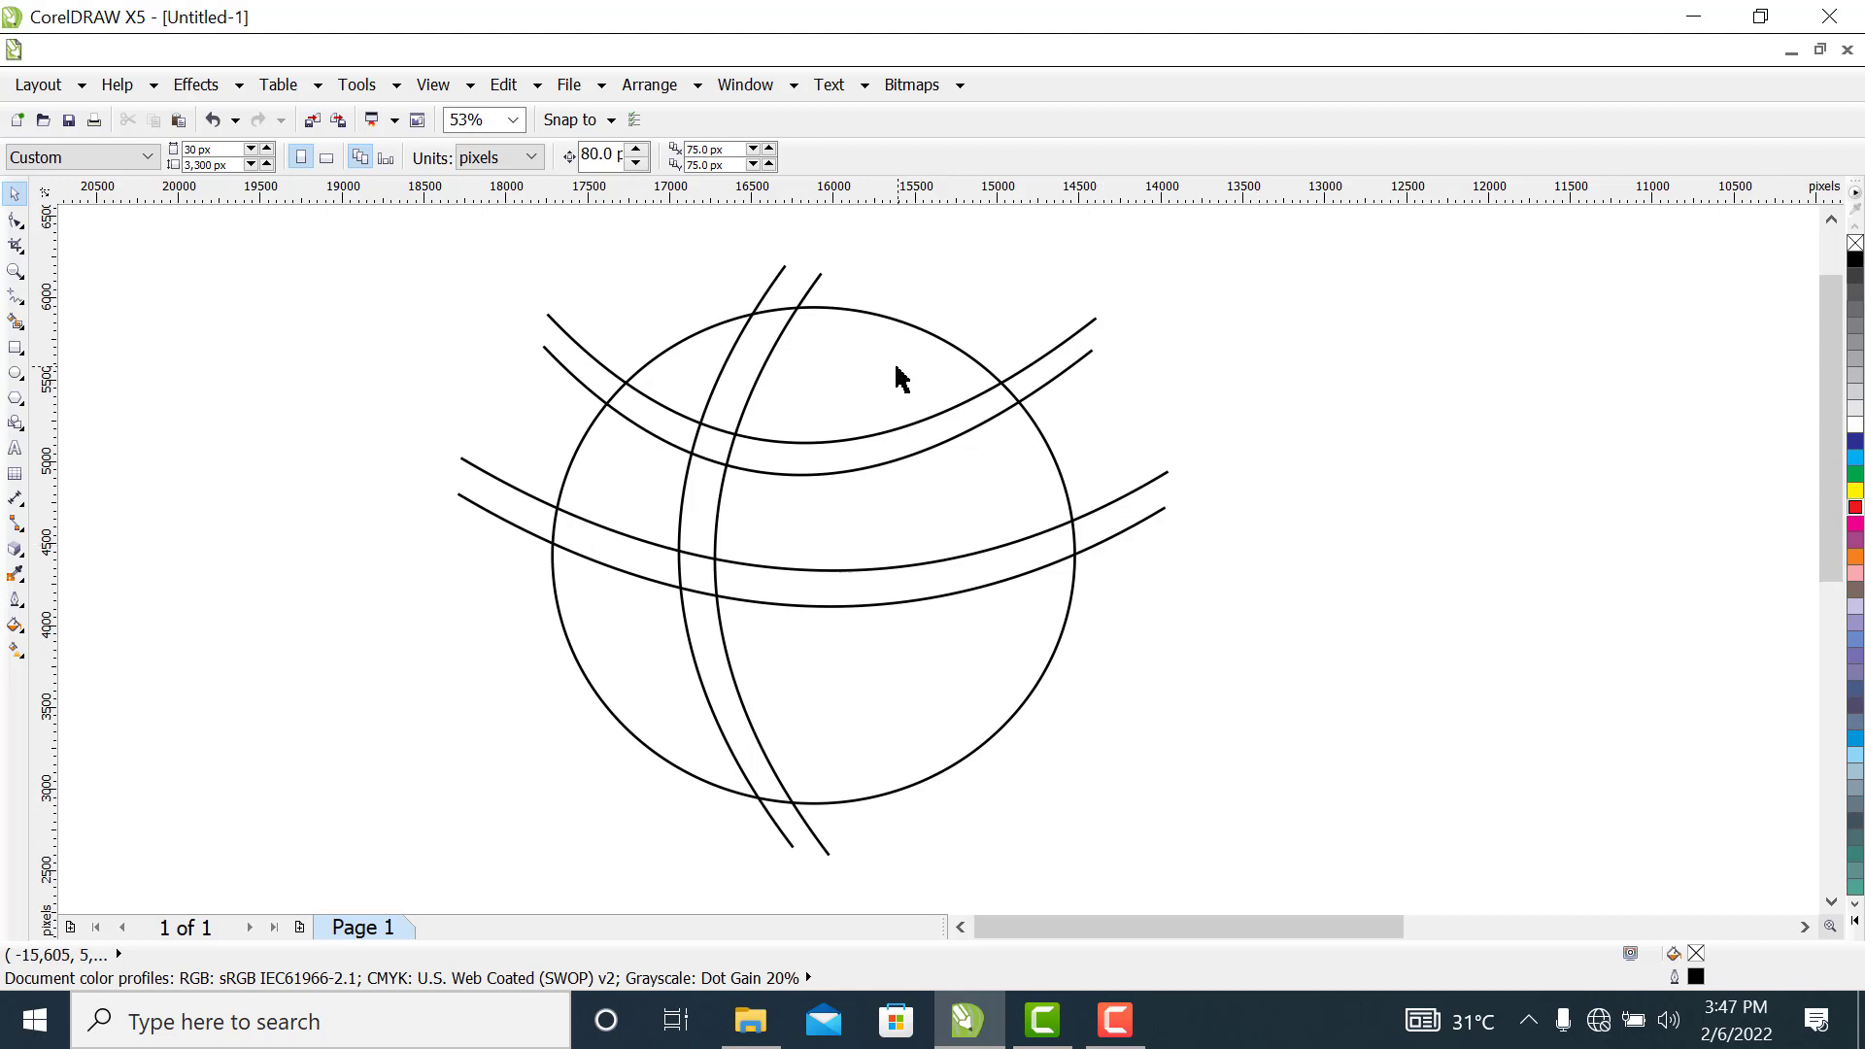
click(898, 470)
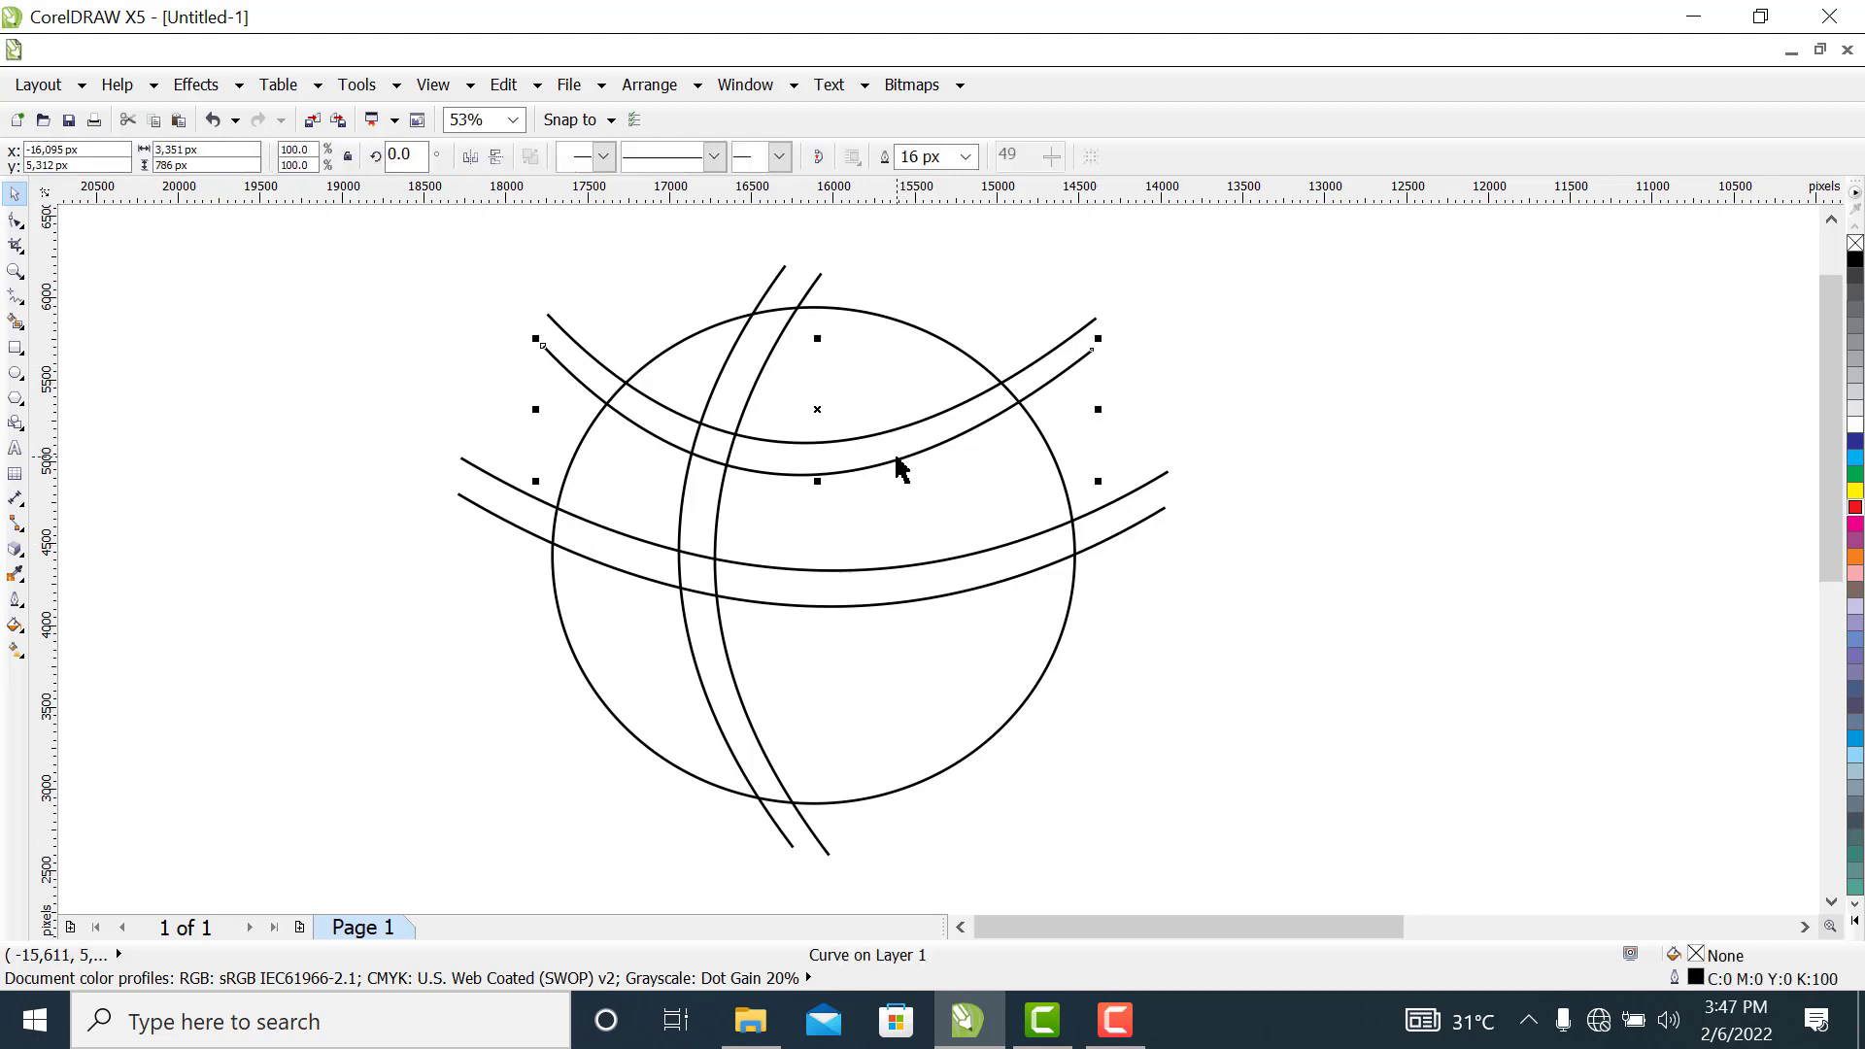
drag(898, 470, 932, 450)
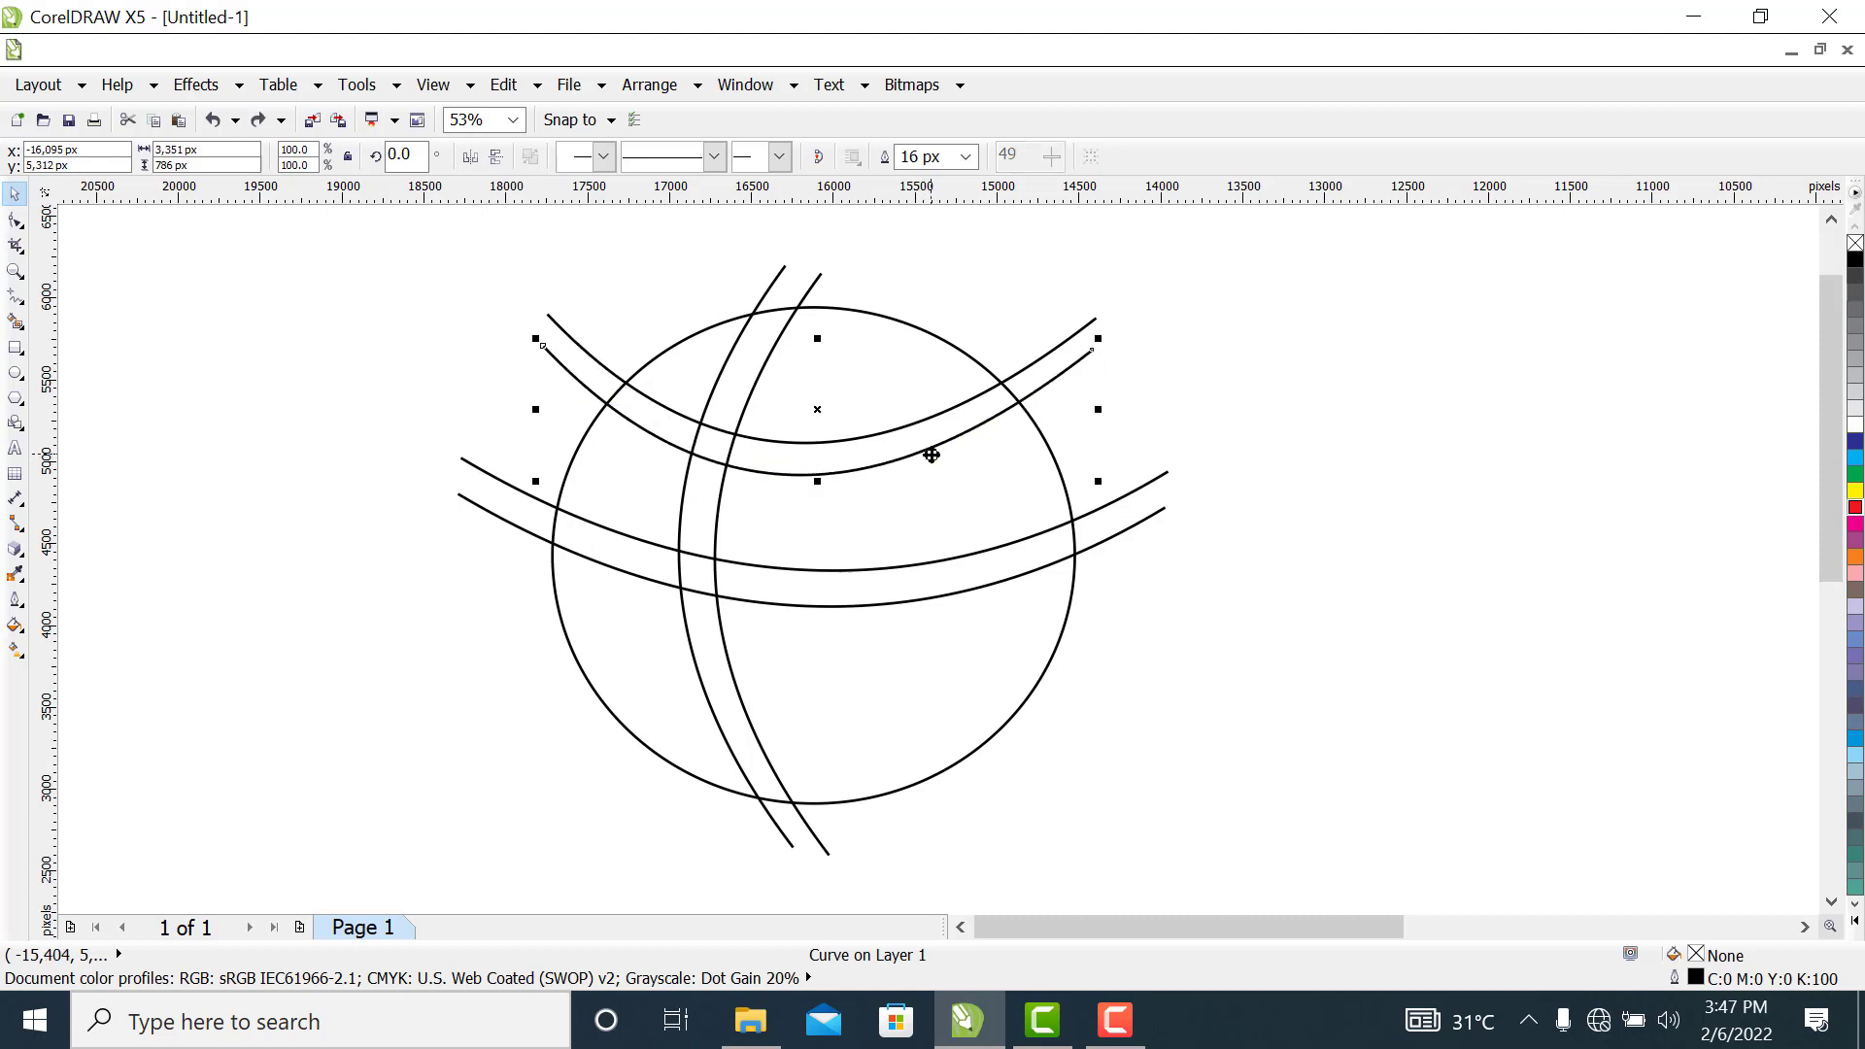
click(1222, 396)
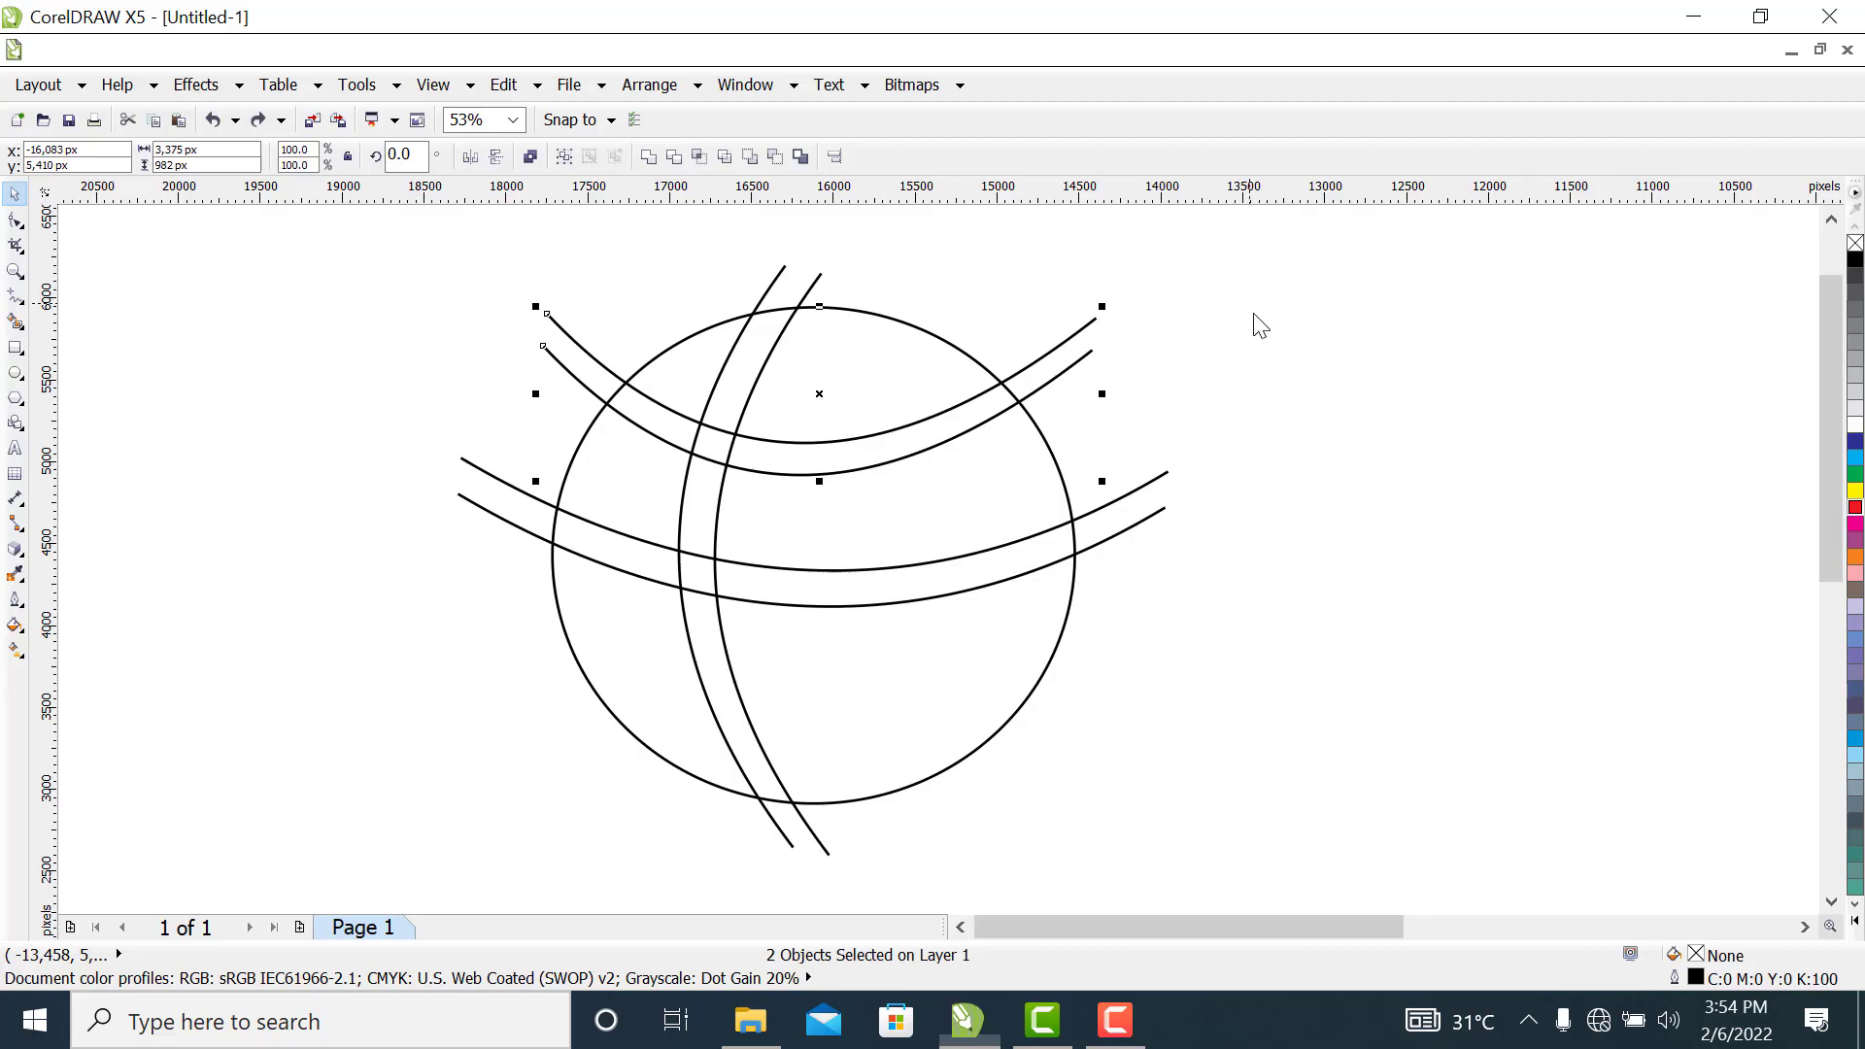
click(1091, 366)
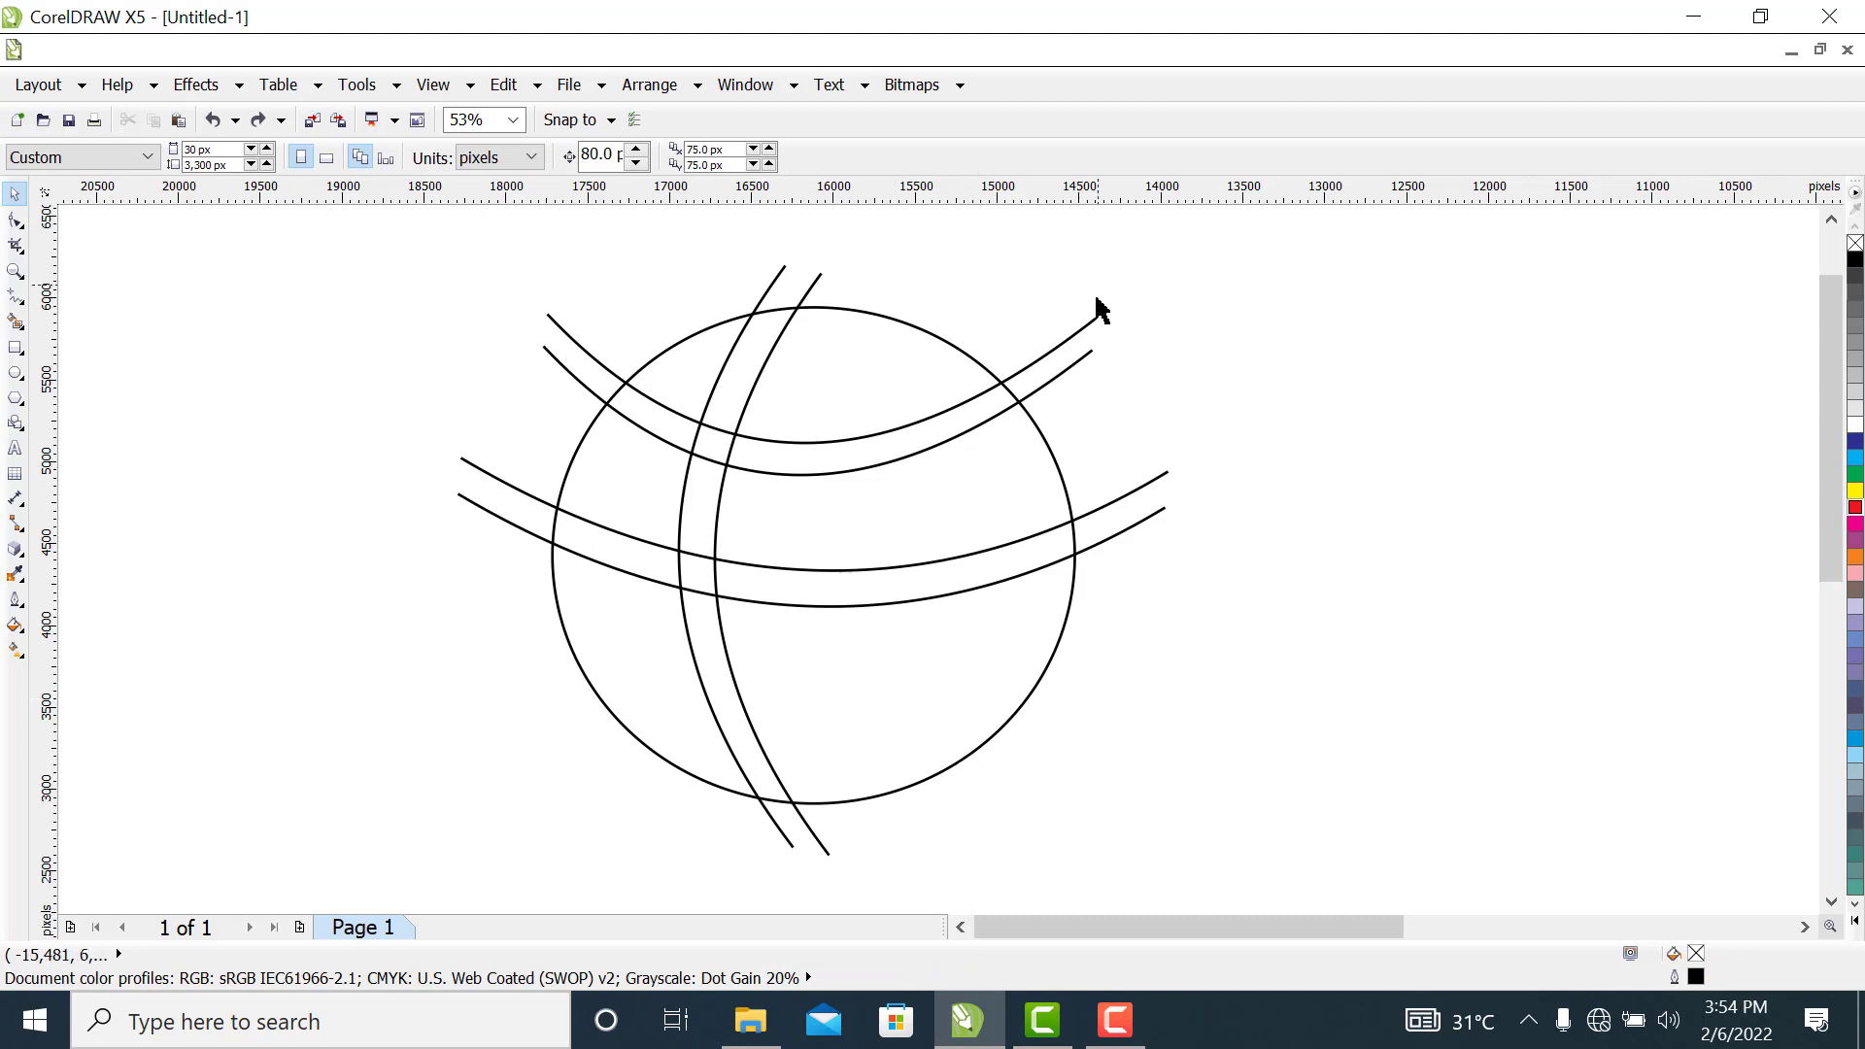
Duplicate the upper pair of bowed curves about 1,767 px straight down into the circle's lower part
click(1094, 335)
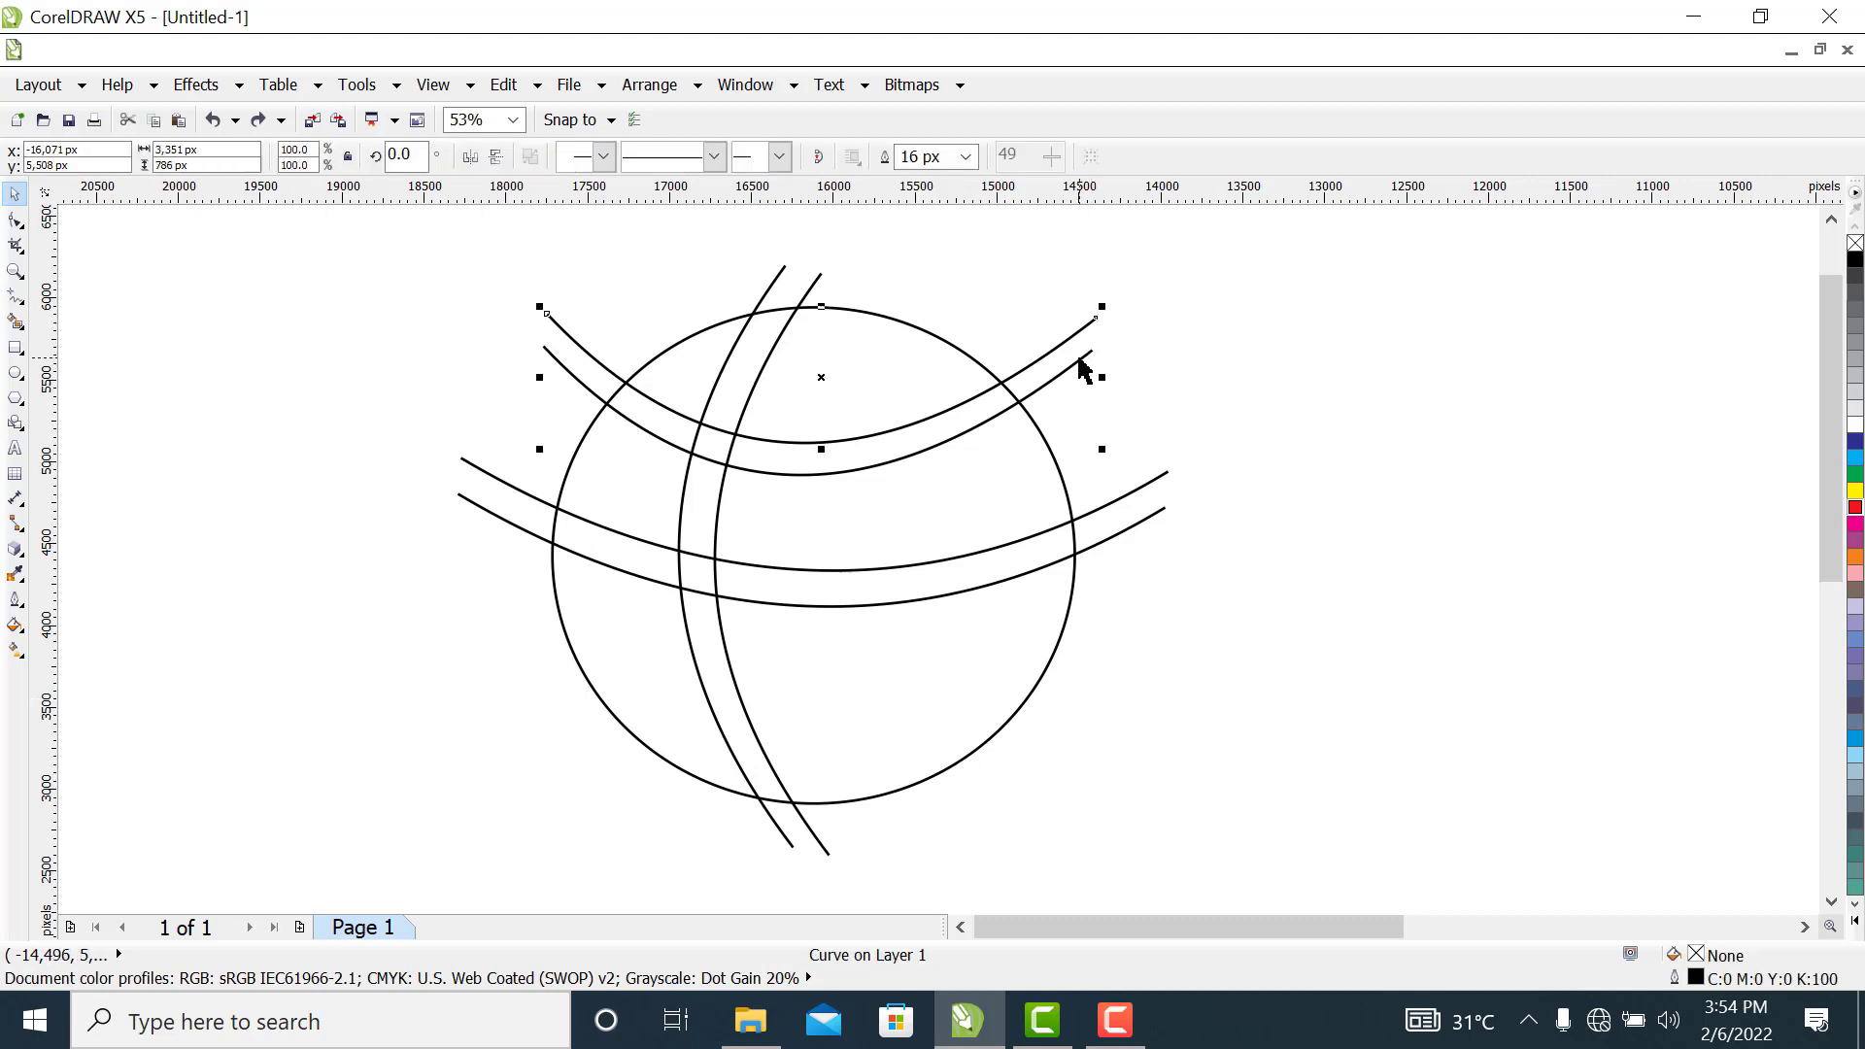
shift+click(1080, 358)
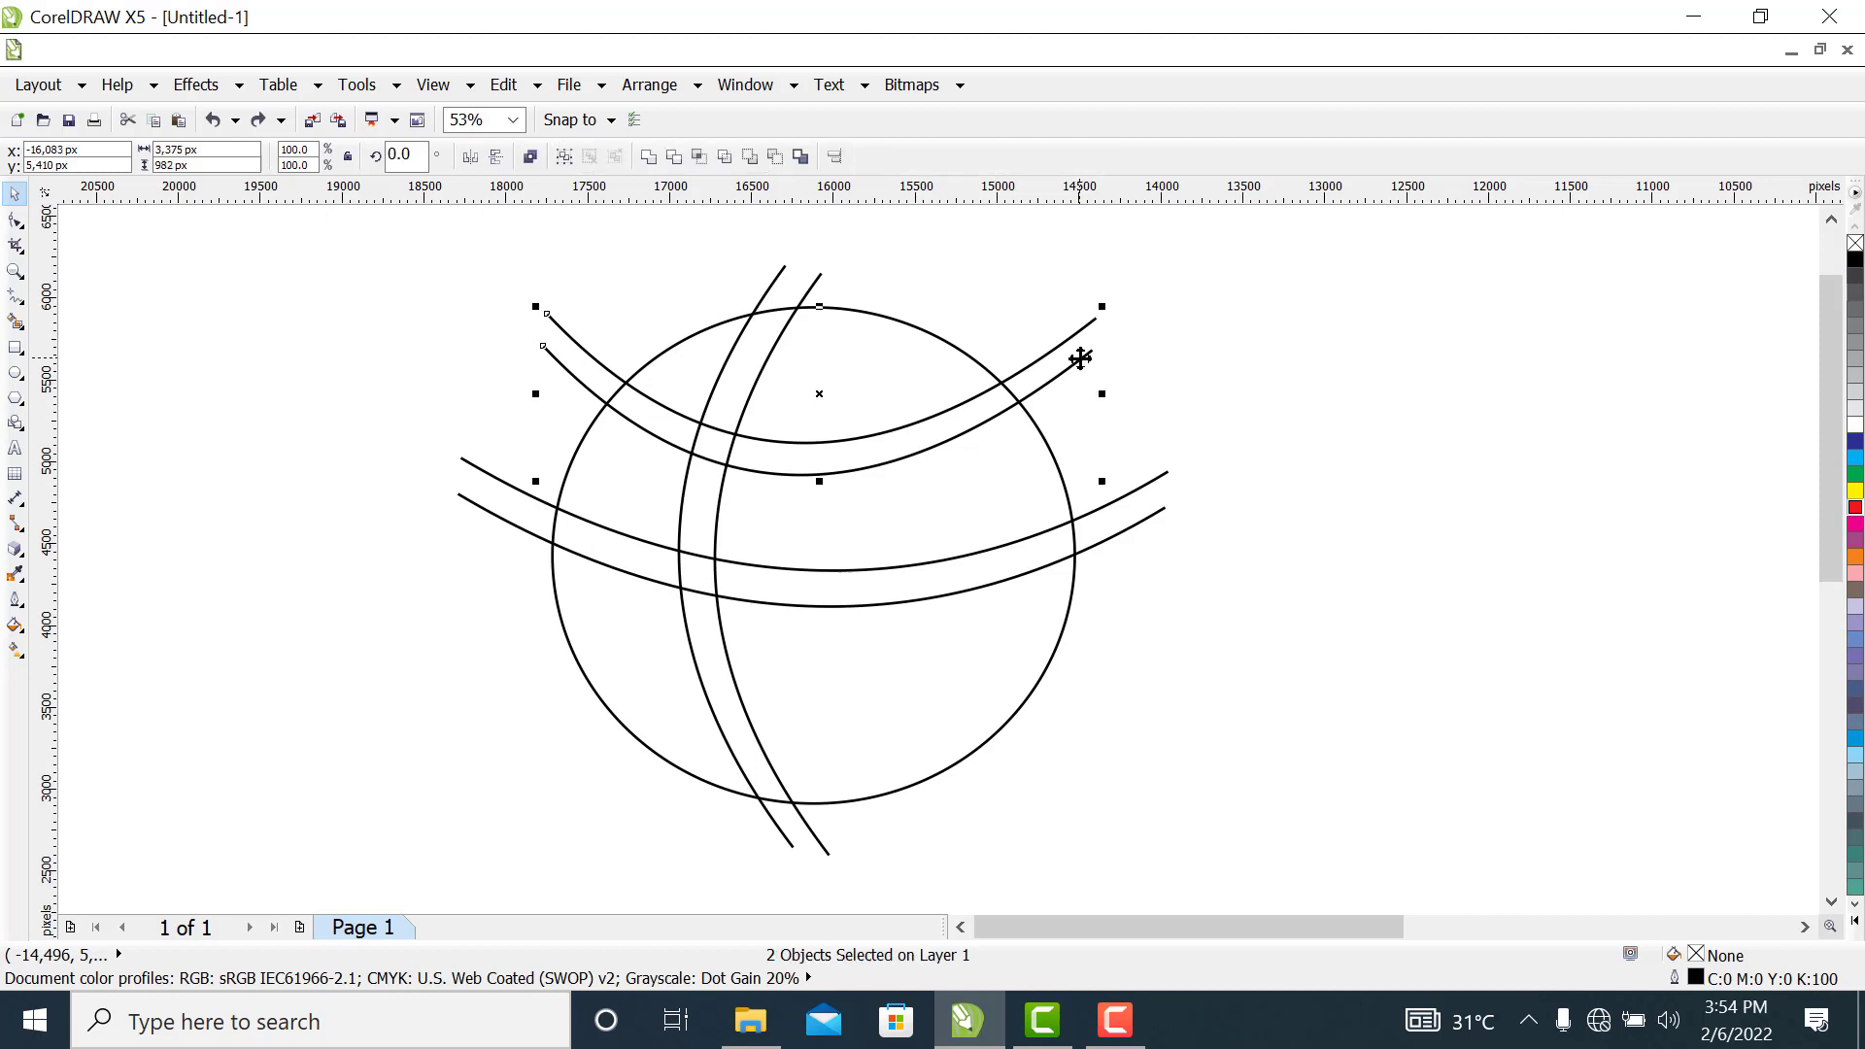
drag(1074, 349, 1065, 459)
drag(1078, 601, 1068, 641)
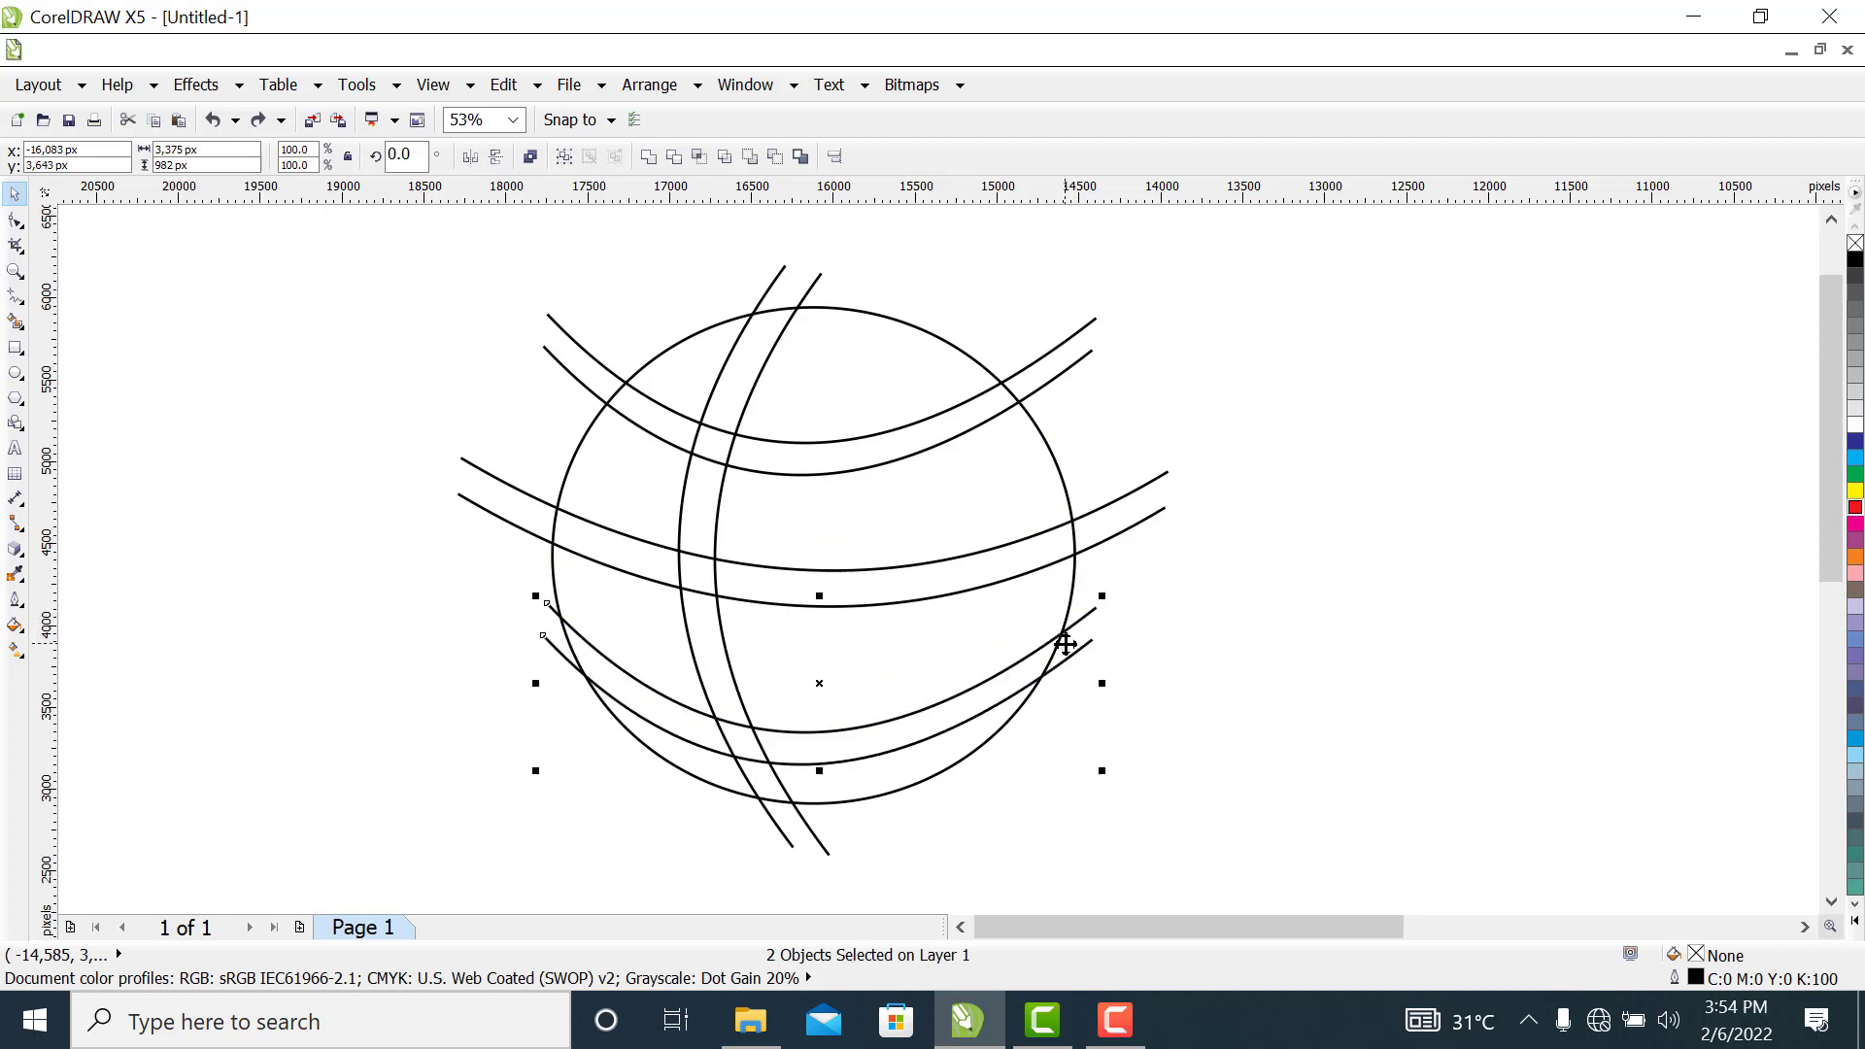
click(1294, 645)
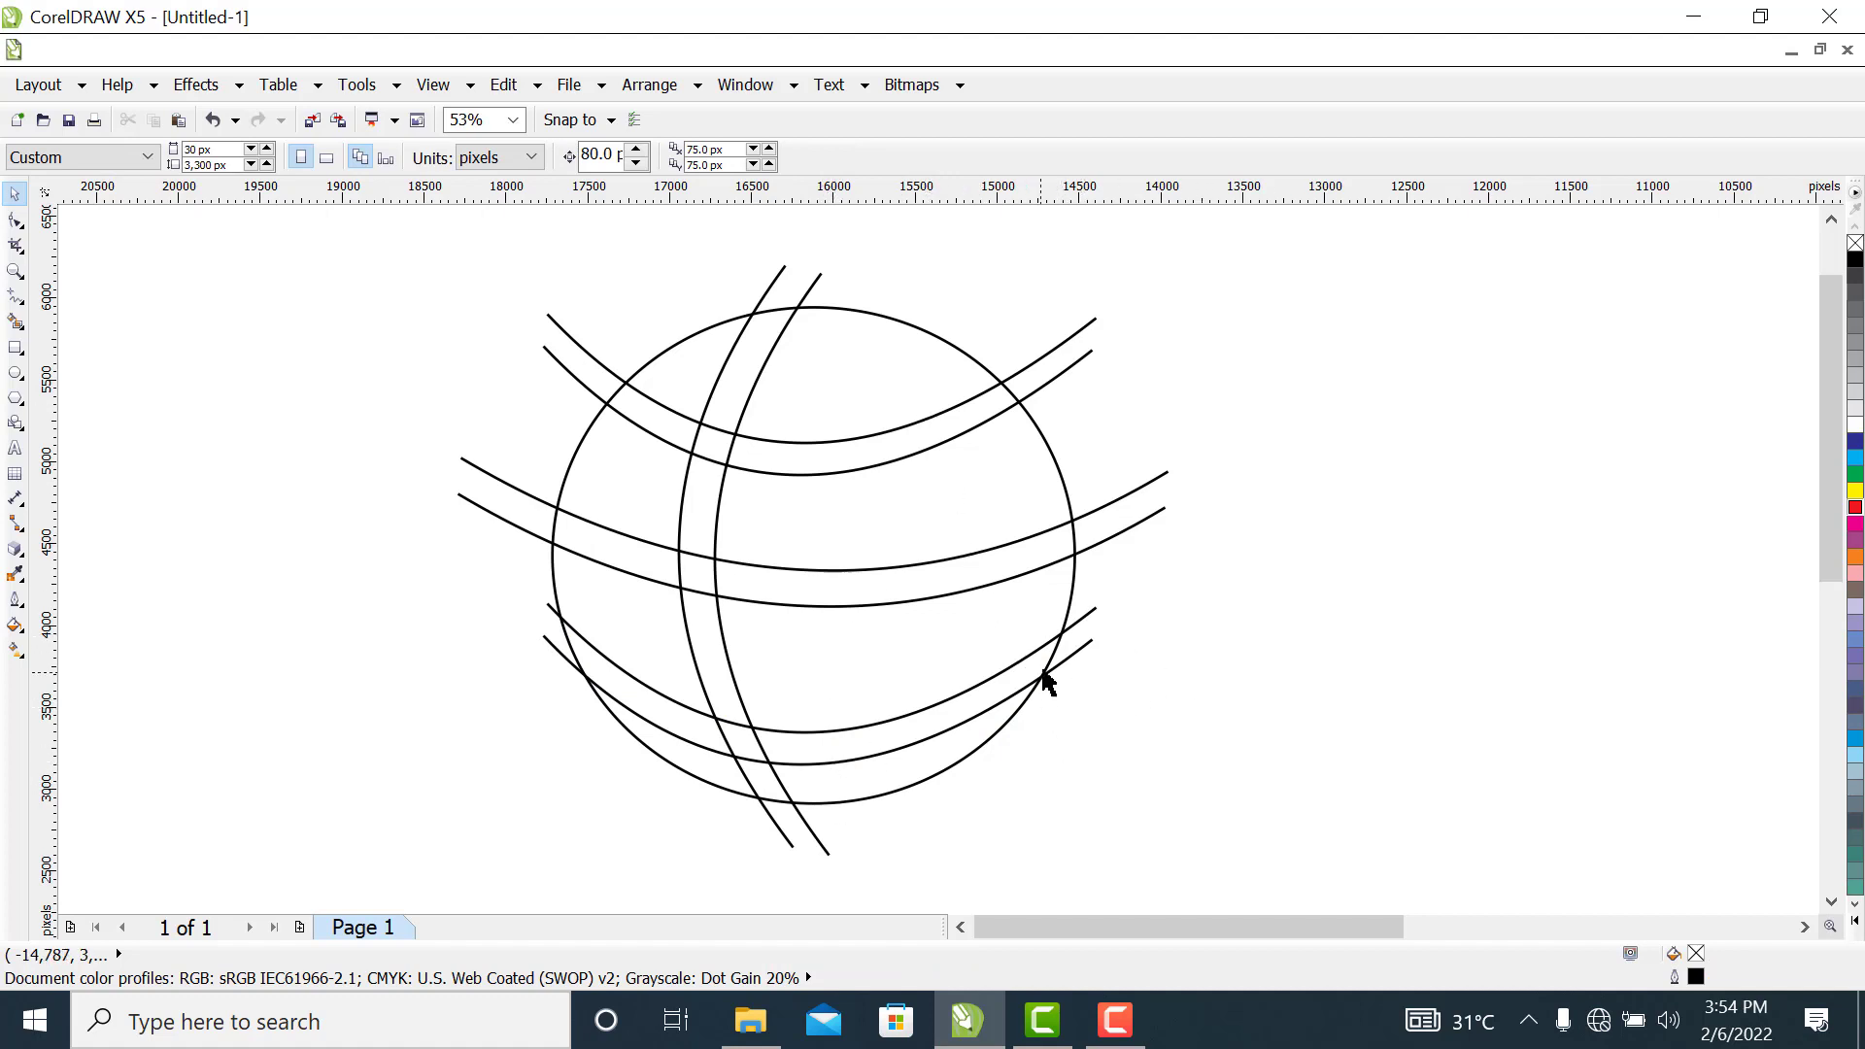
Group the two duplicated curves in the lower part of the circle
click(1091, 624)
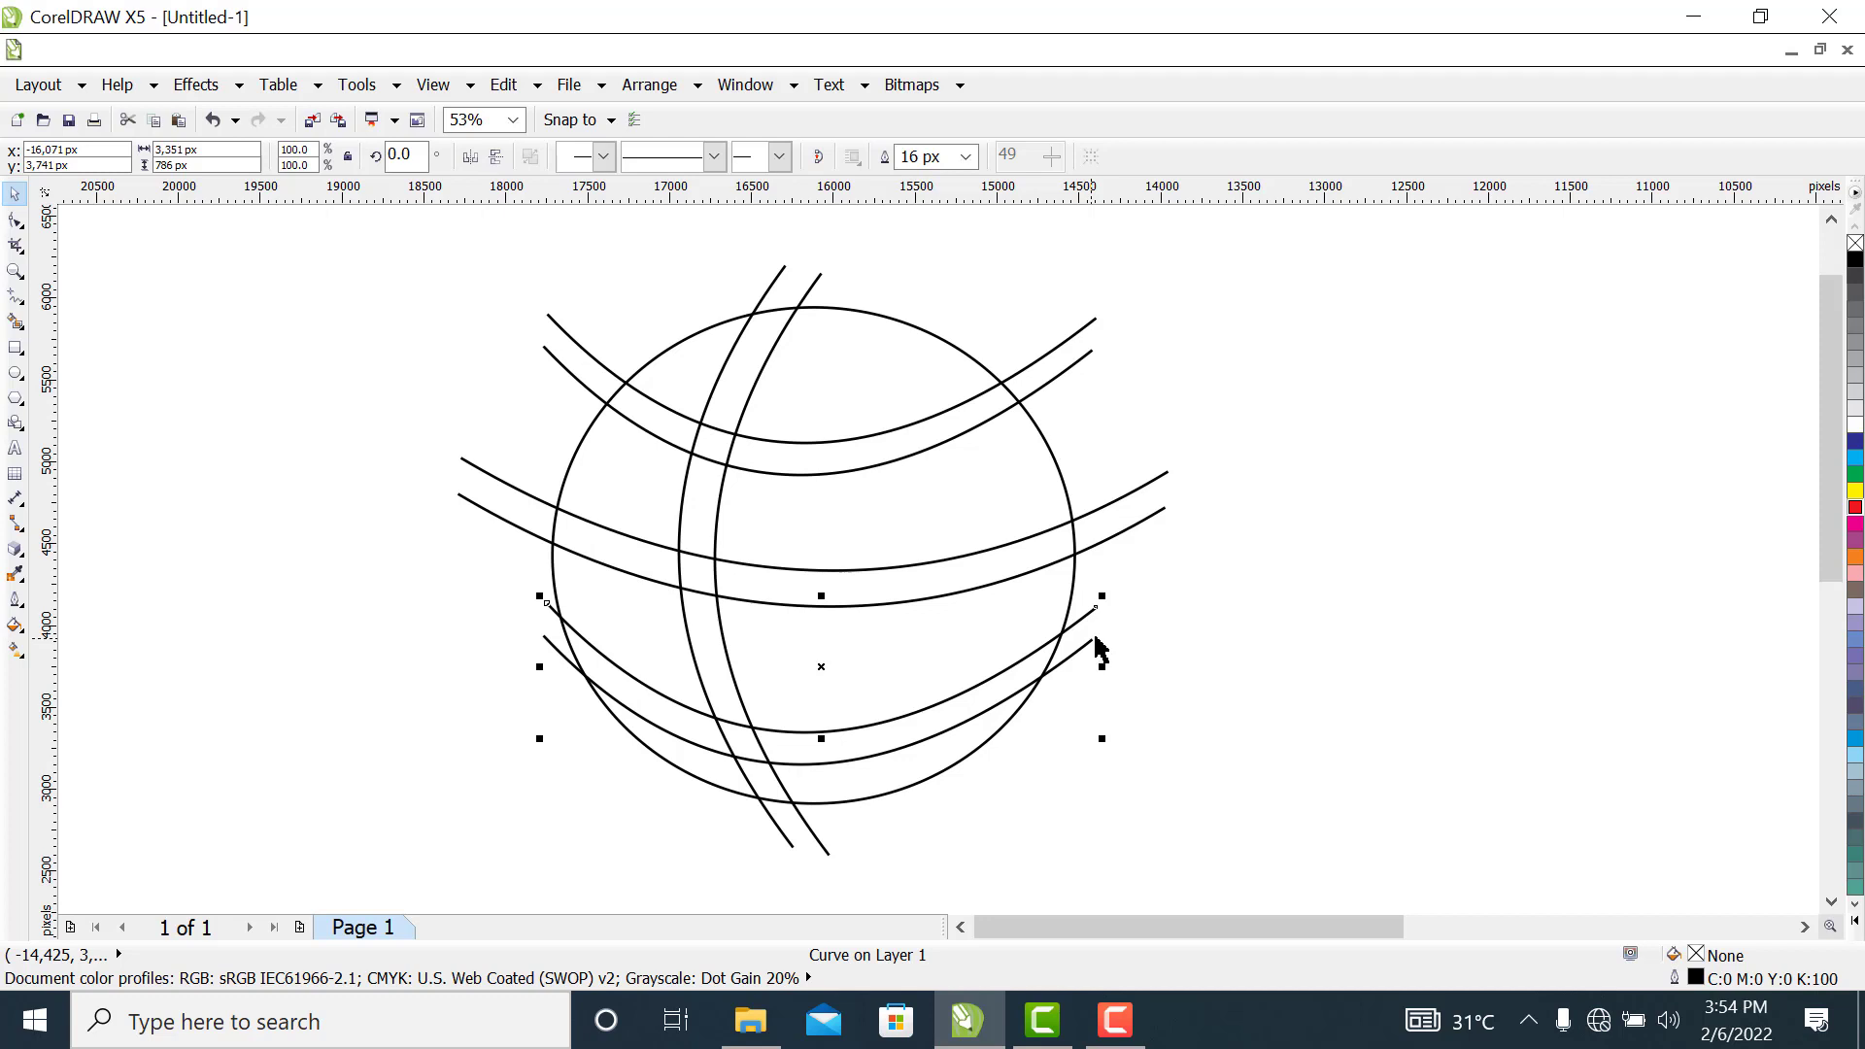
key(Escape)
click(1086, 620)
shift+click(1067, 660)
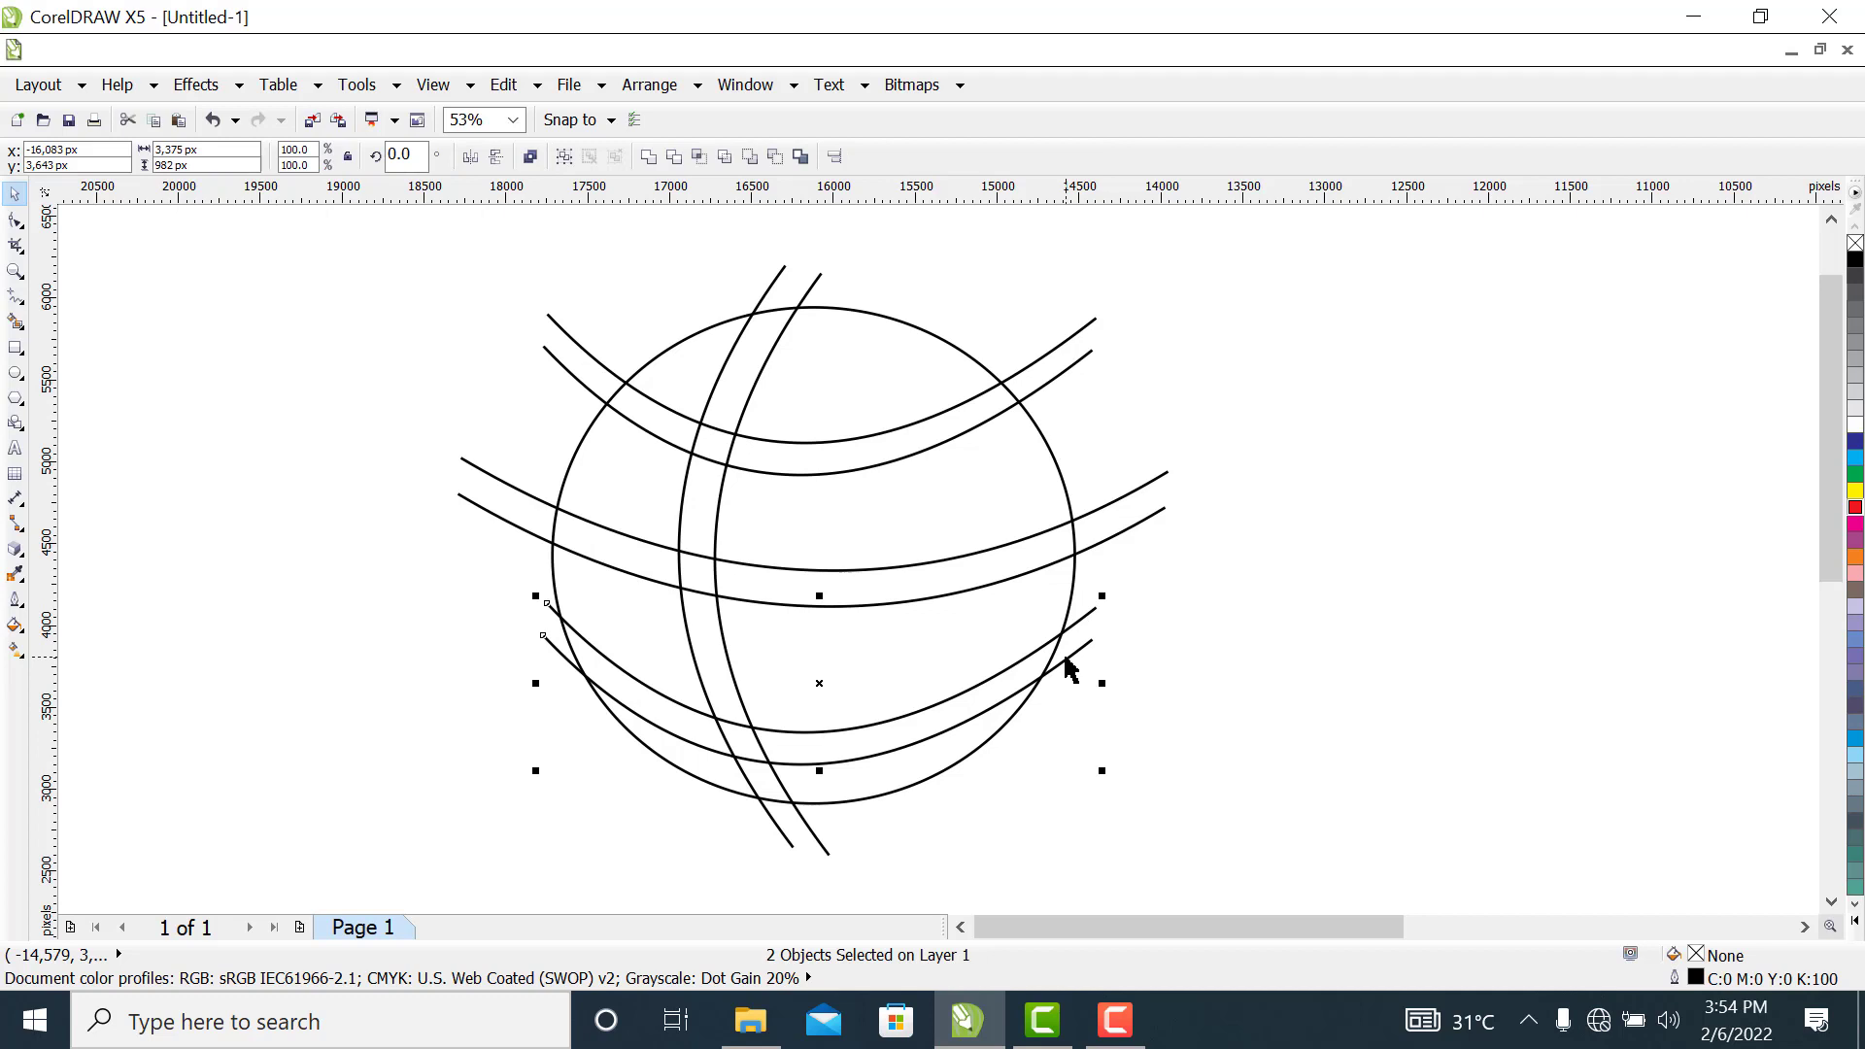
key(ctrl+g)
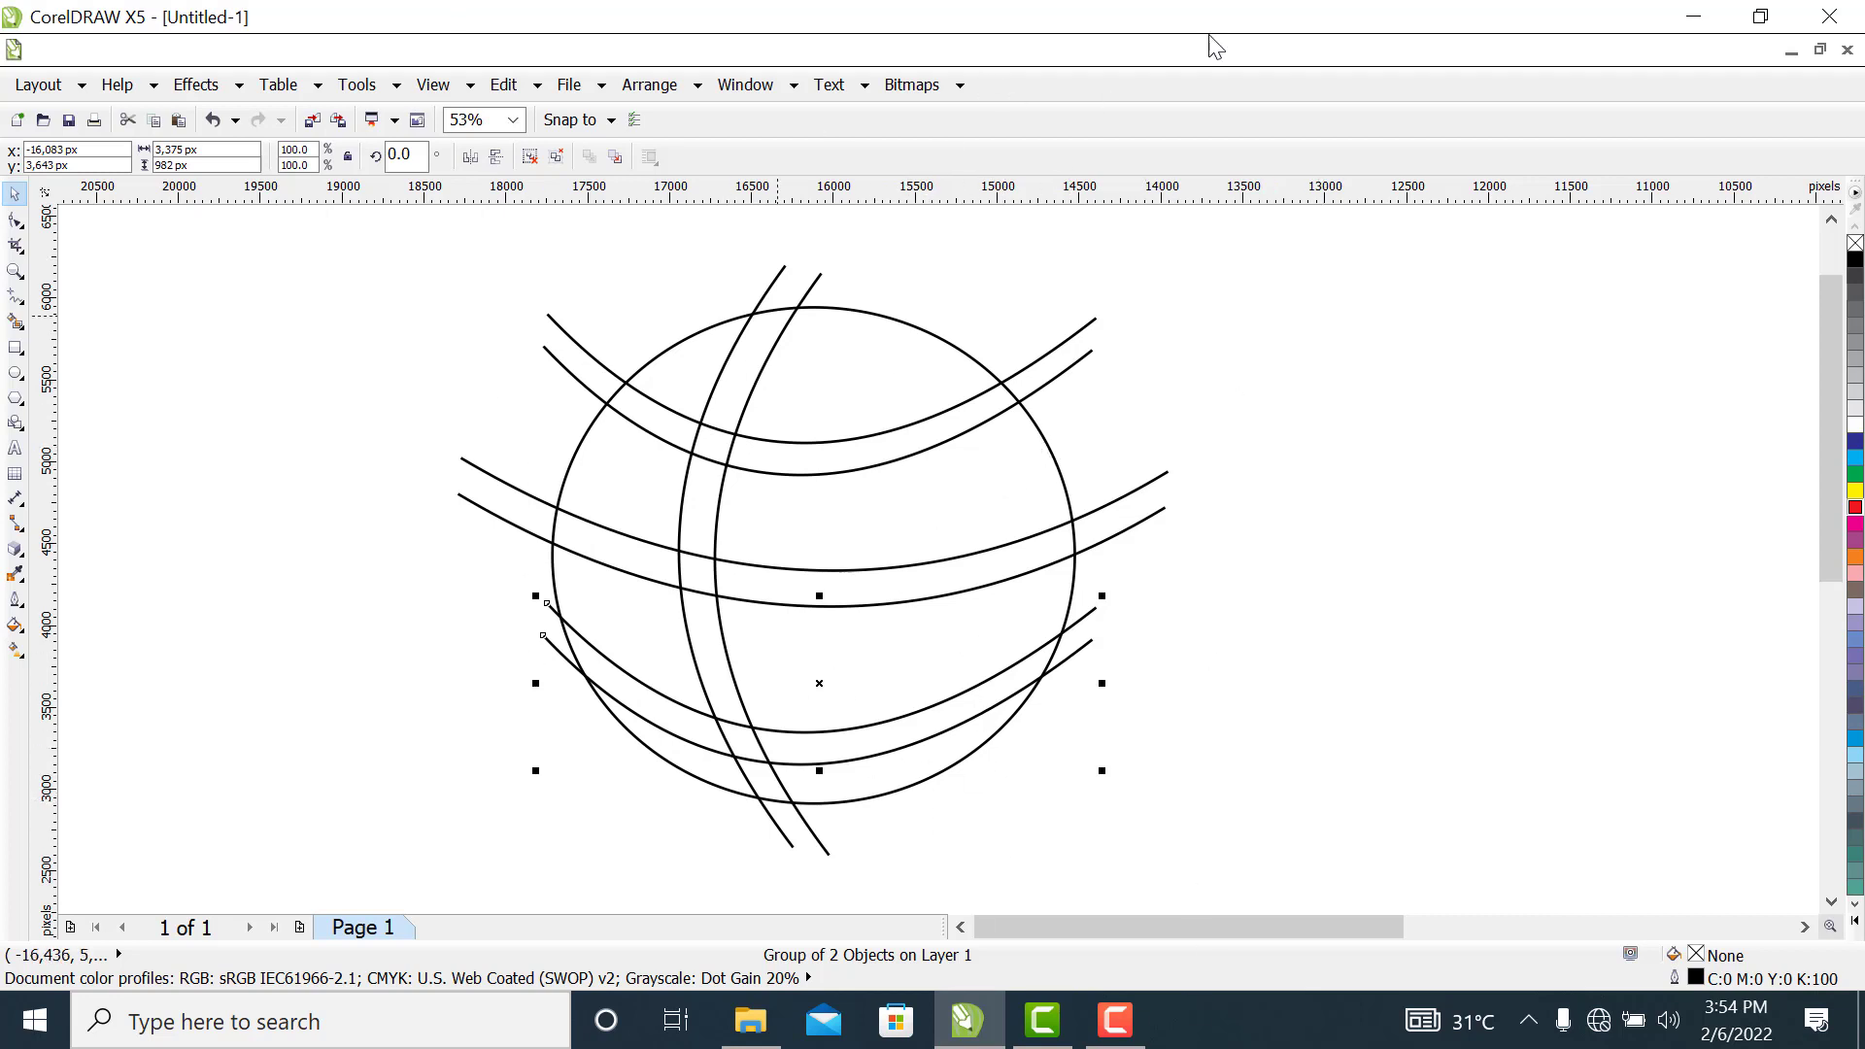
Mirror the lower curve group vertically and shift it down and slightly left, clear of the middle curves
click(496, 157)
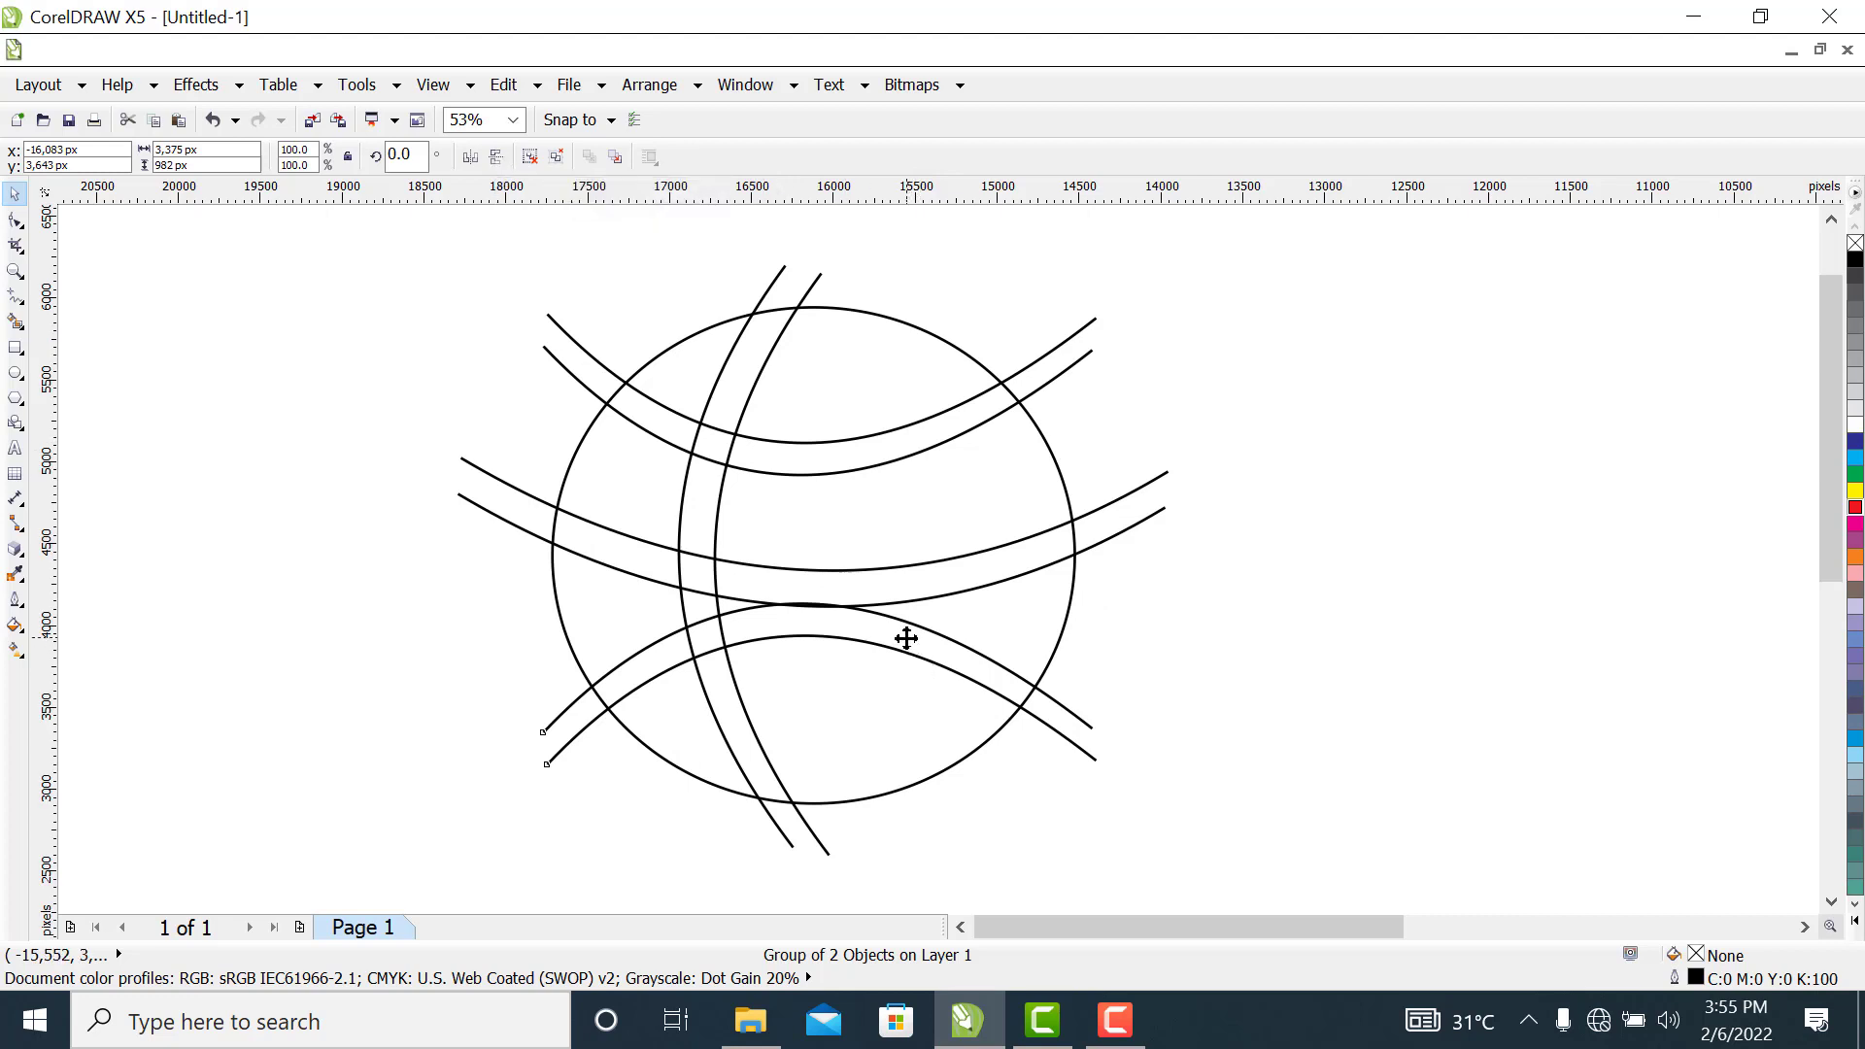
drag(908, 645, 895, 691)
click(1257, 645)
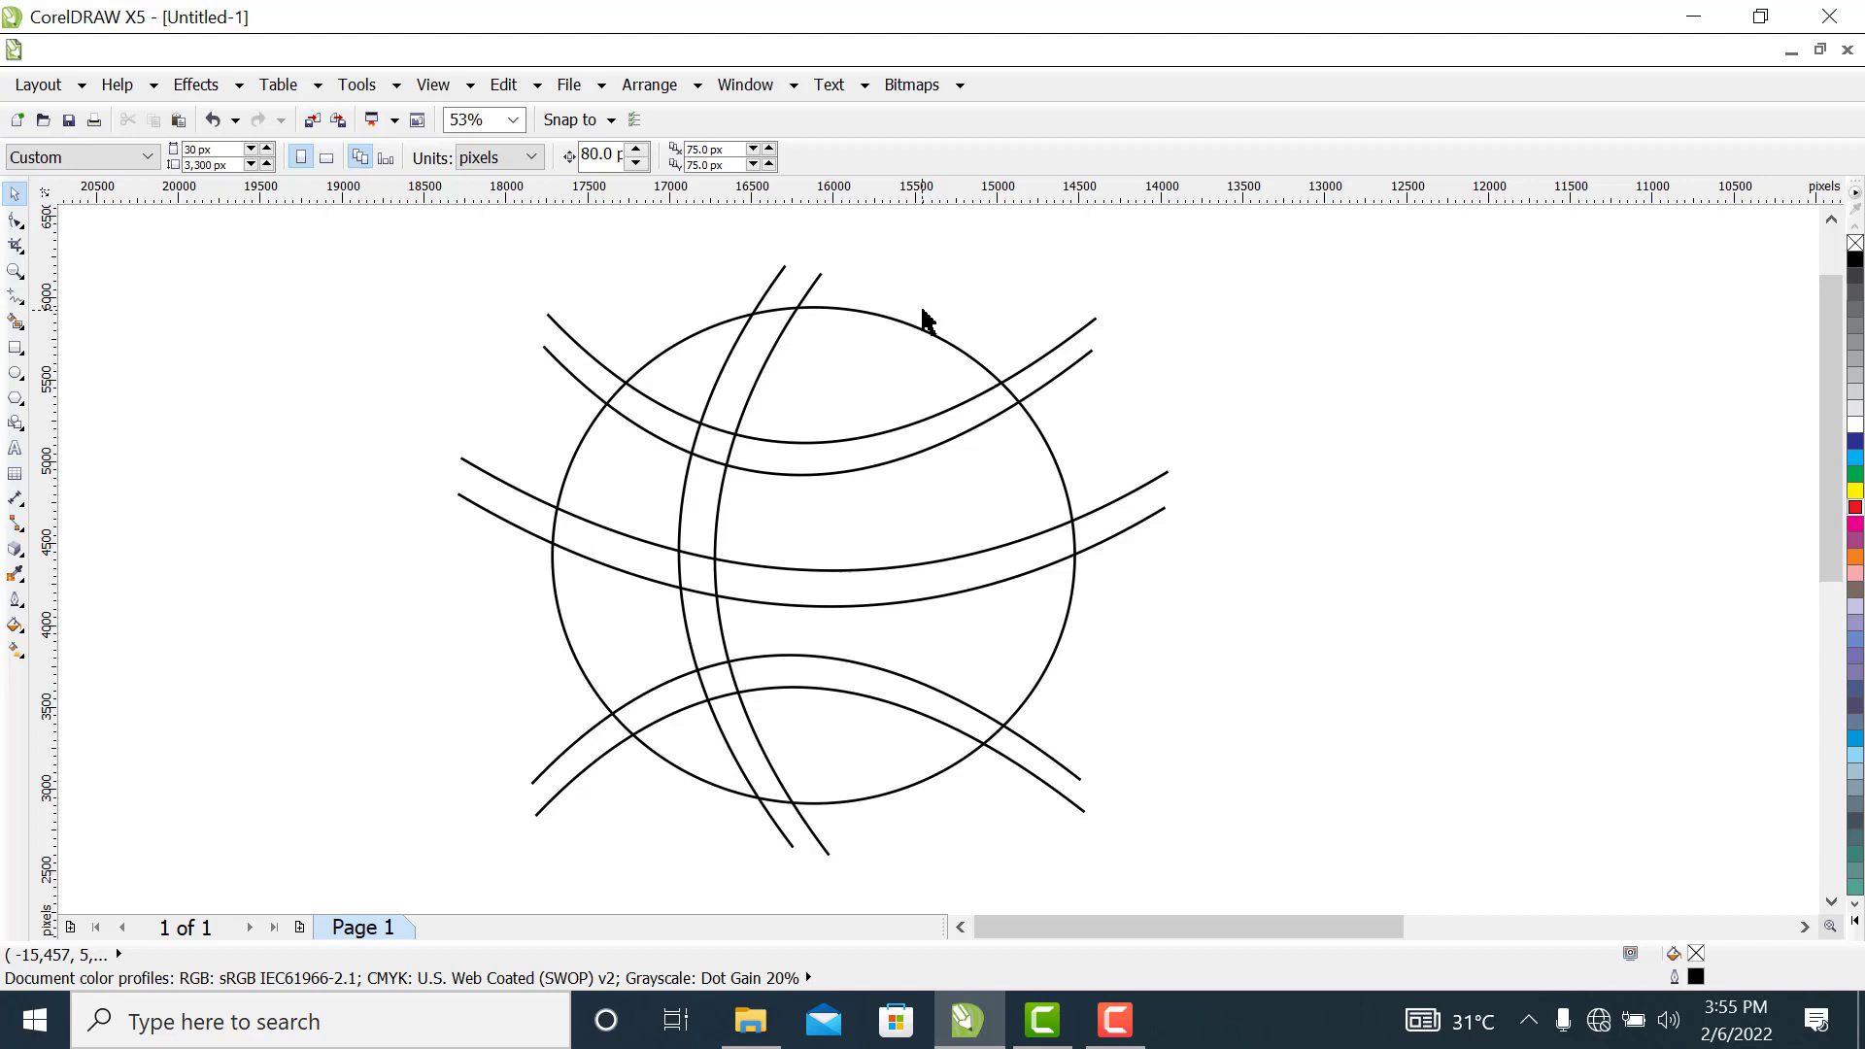
Move the grouped upright curves about 279 px to the right, closer to the circle's centre
click(766, 363)
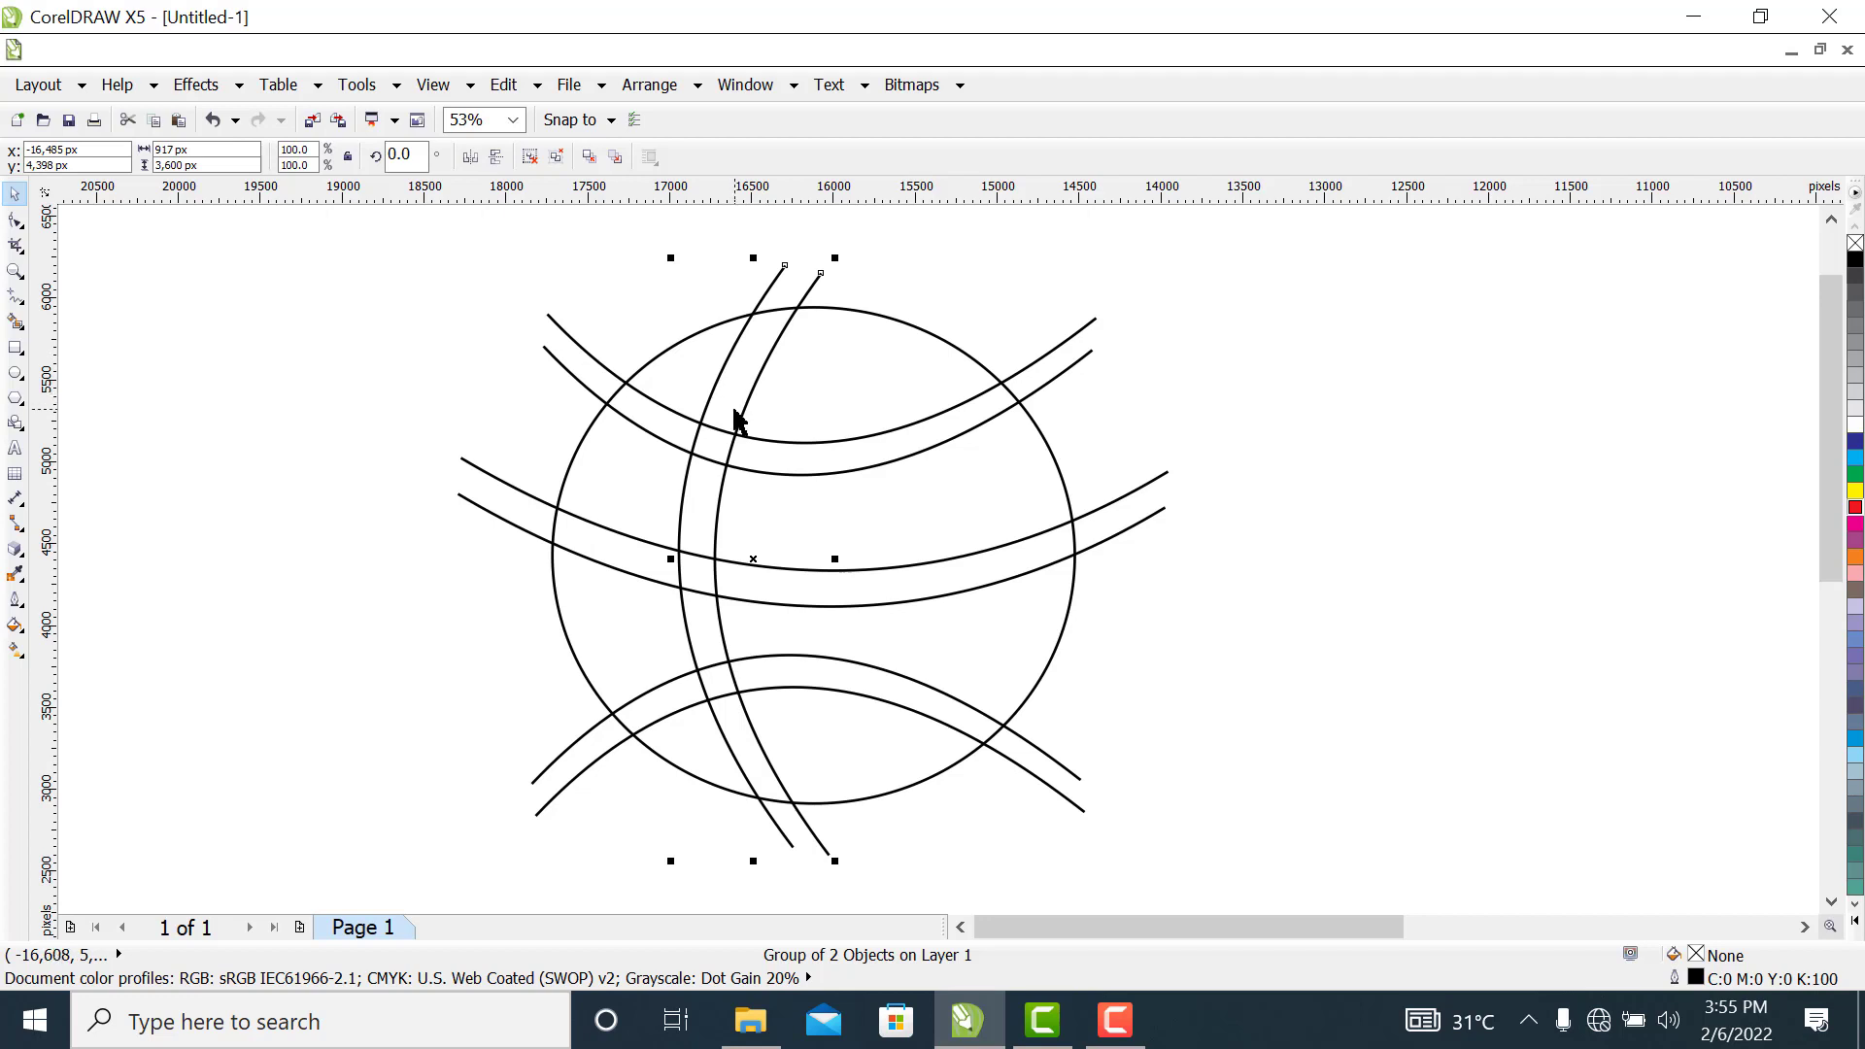
drag(741, 420, 788, 421)
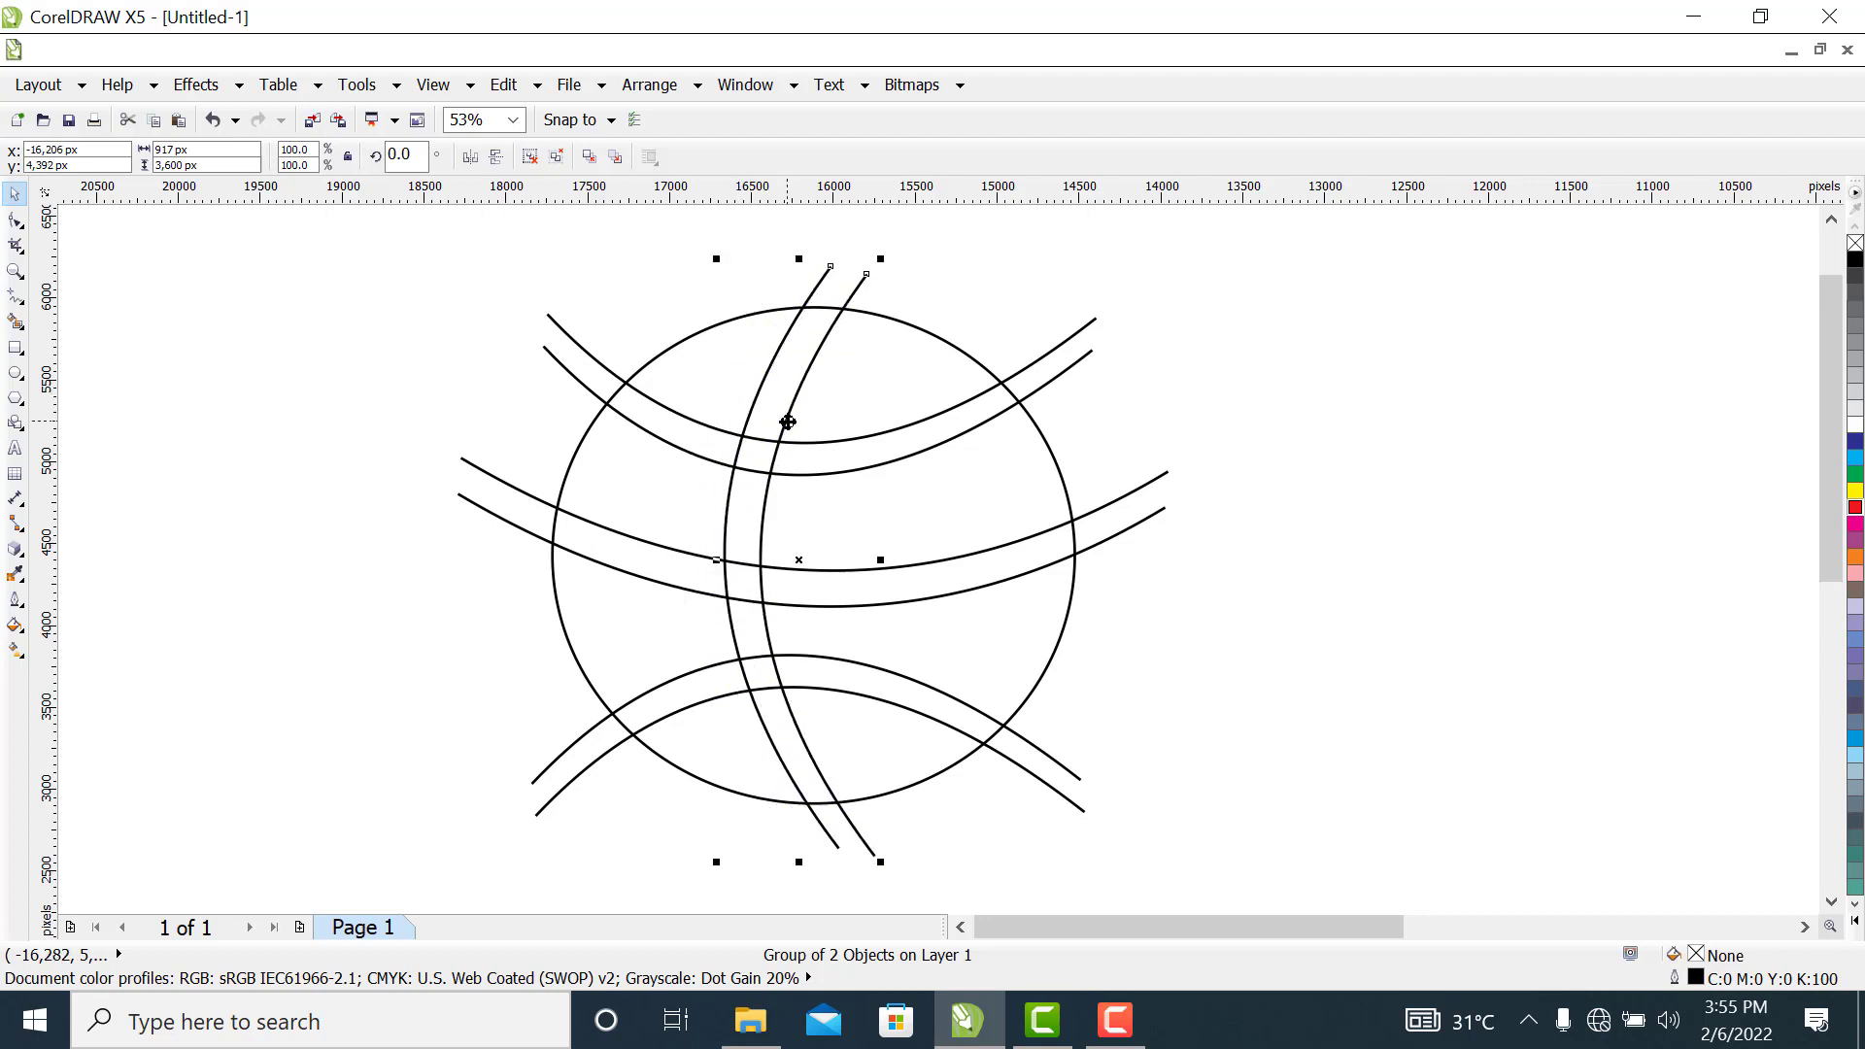
click(1330, 515)
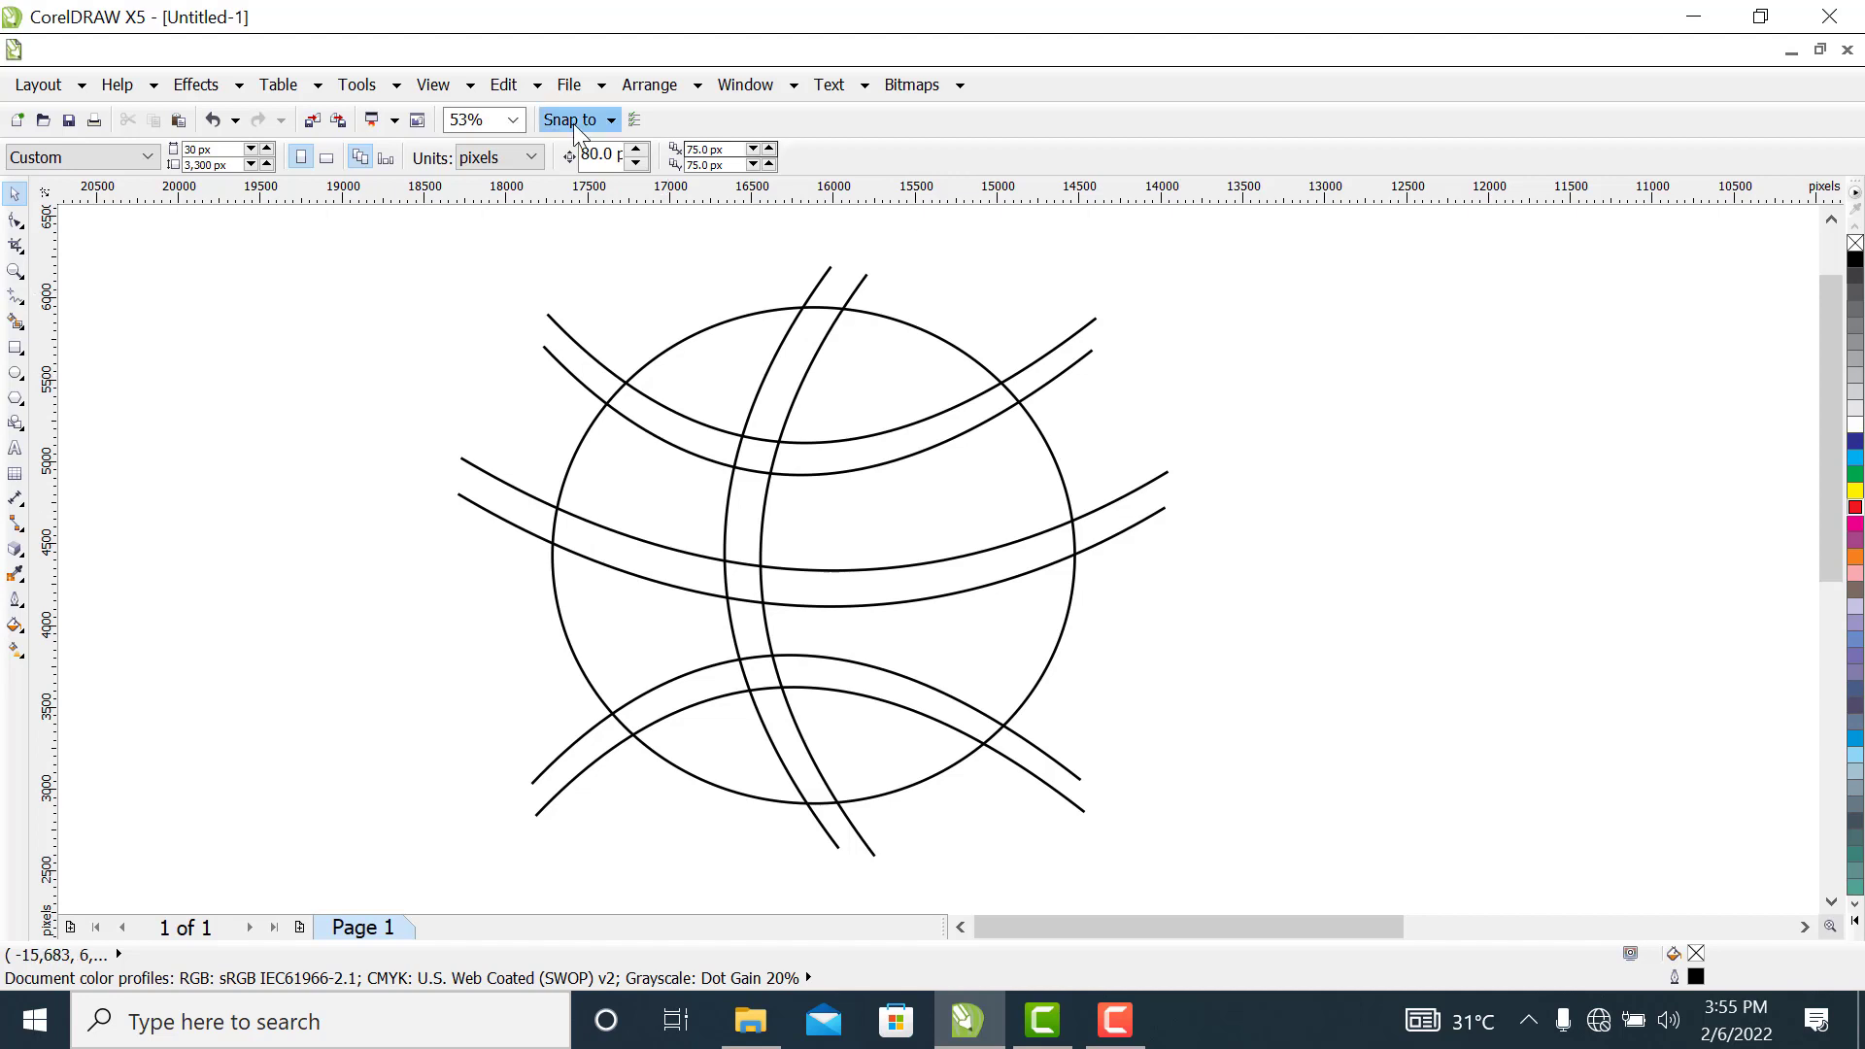
Smart-fill the eight ball panels between the bands inside the circle with the light blue-grey colour (C:20 M:0 Y:0 K:20)
click(17, 321)
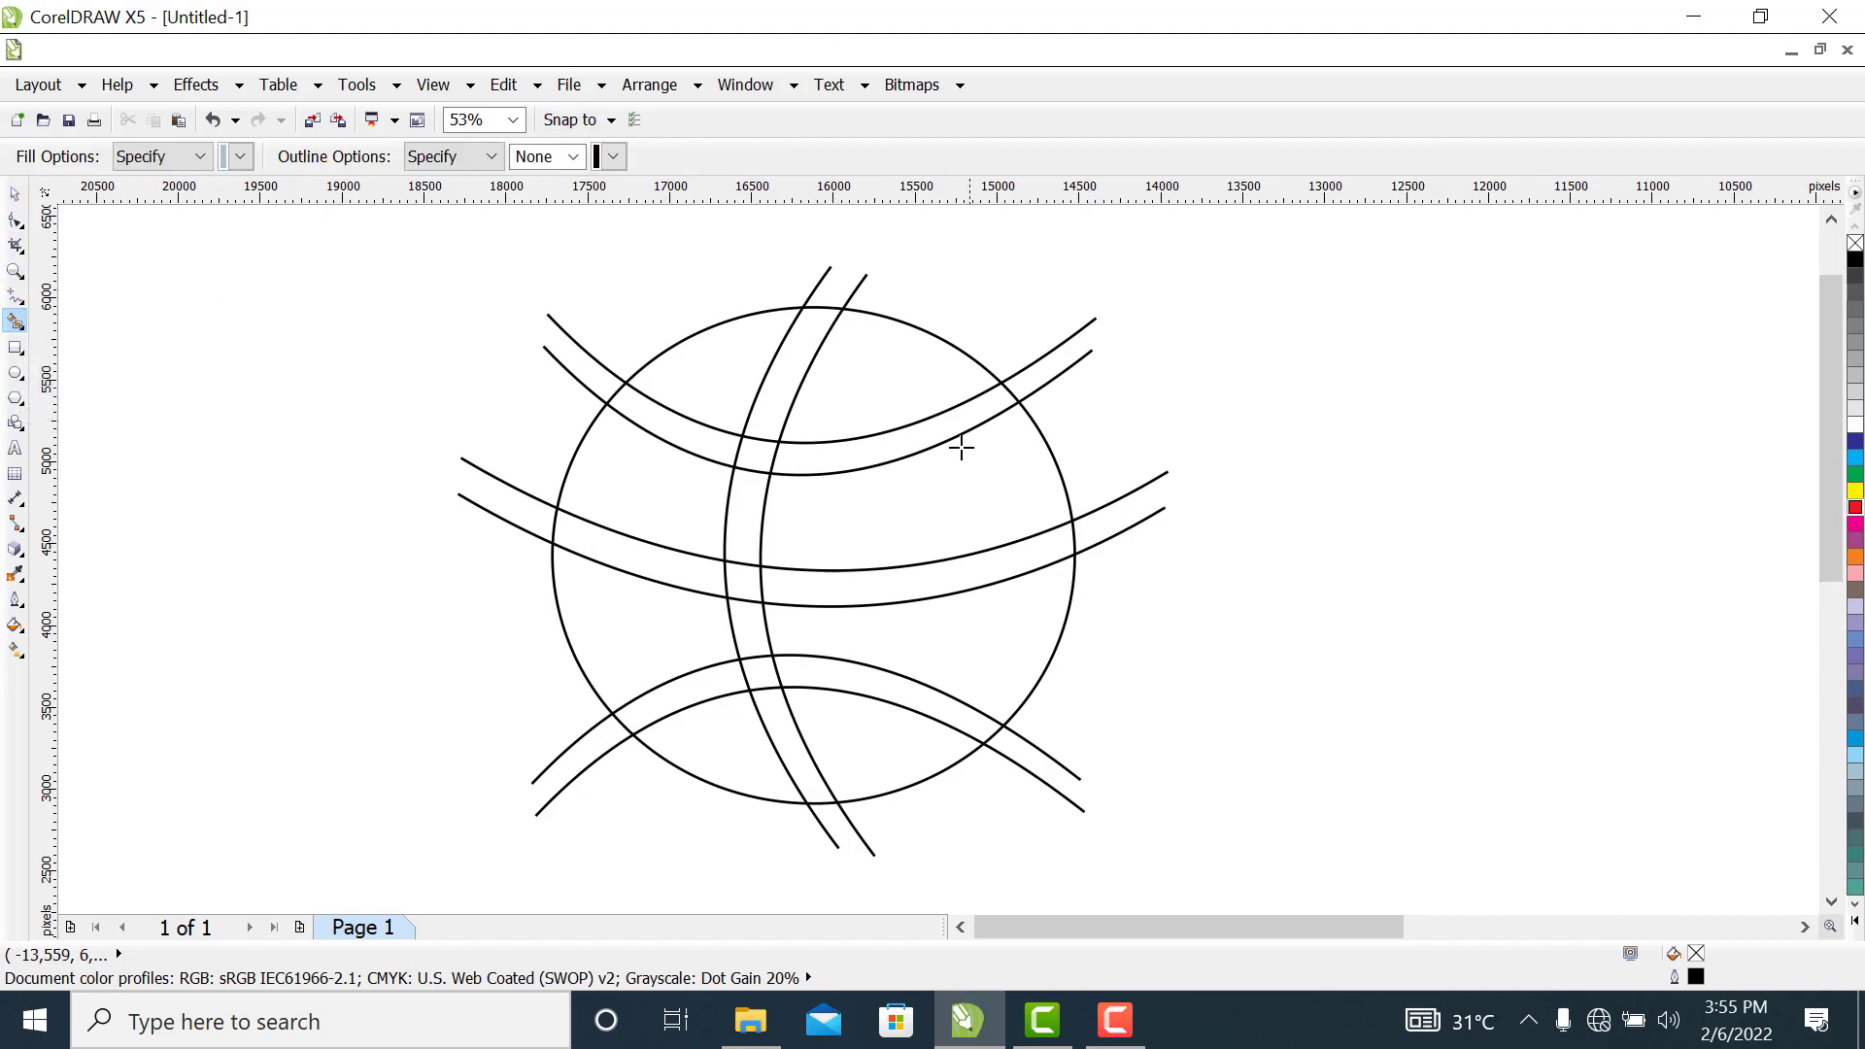
click(730, 369)
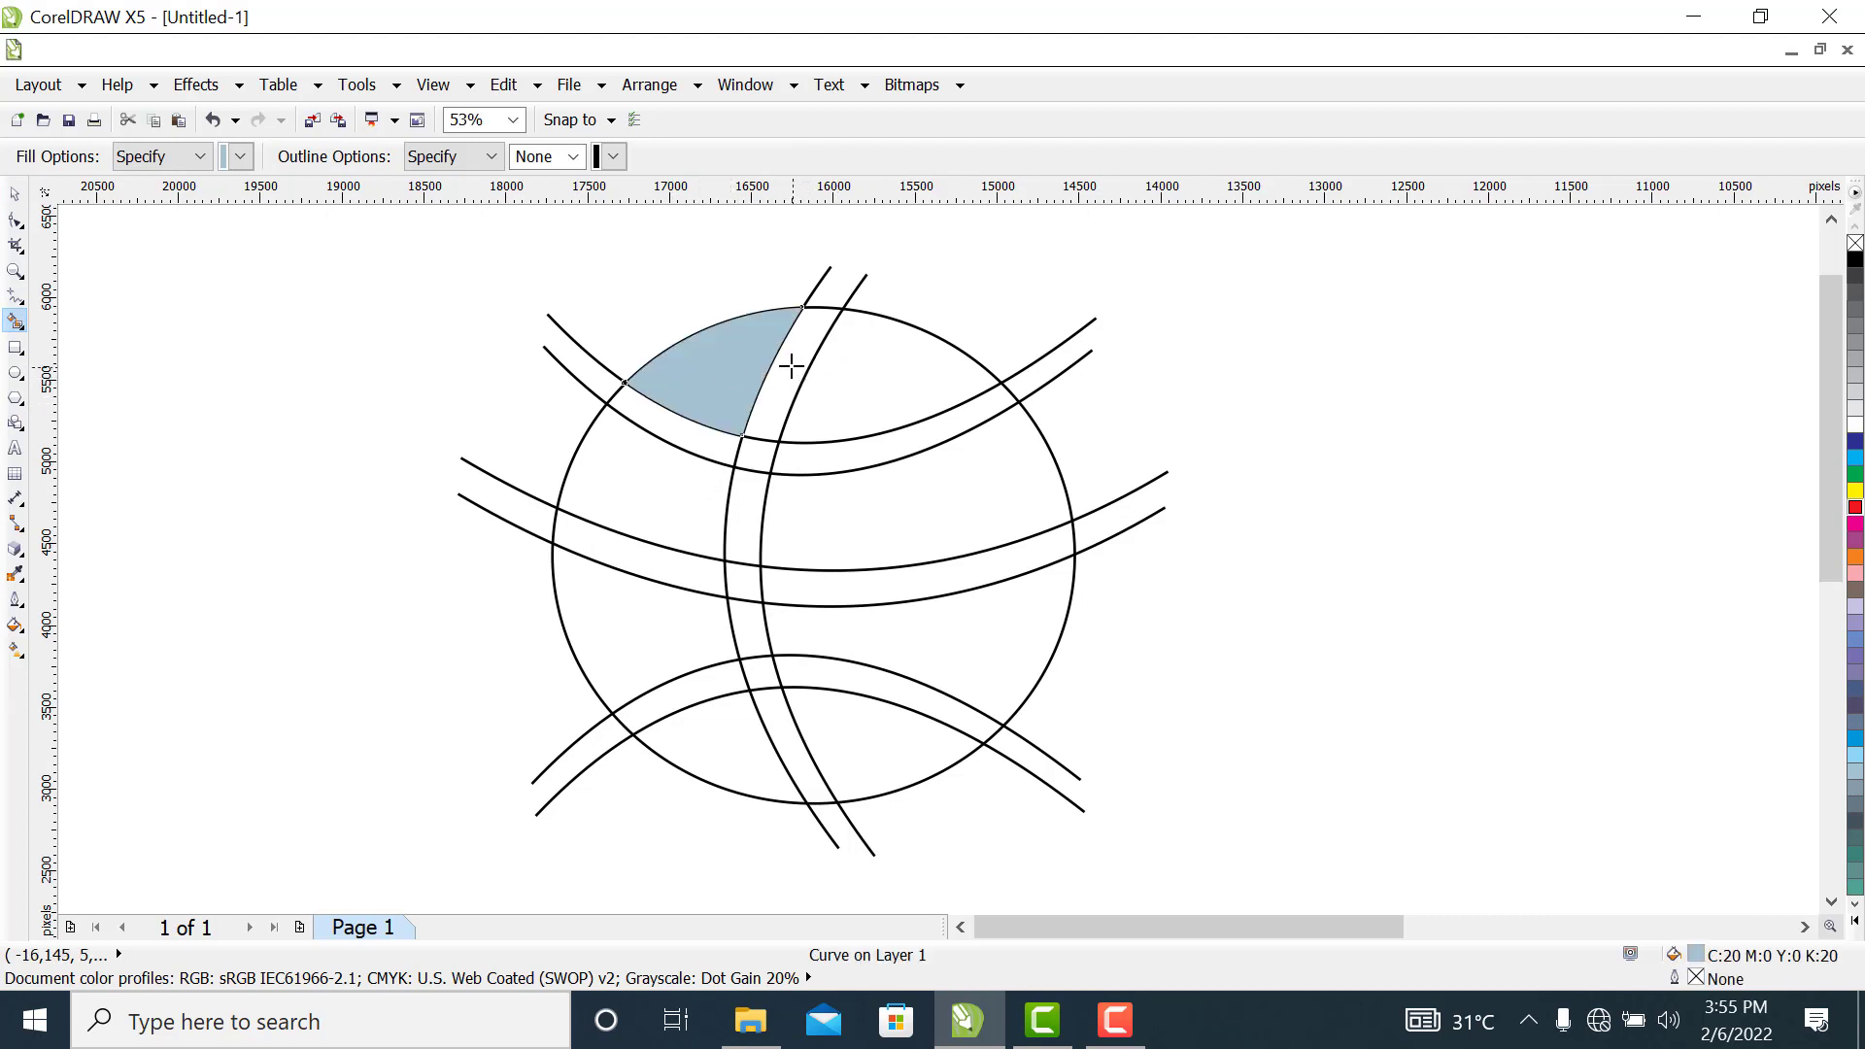
click(885, 378)
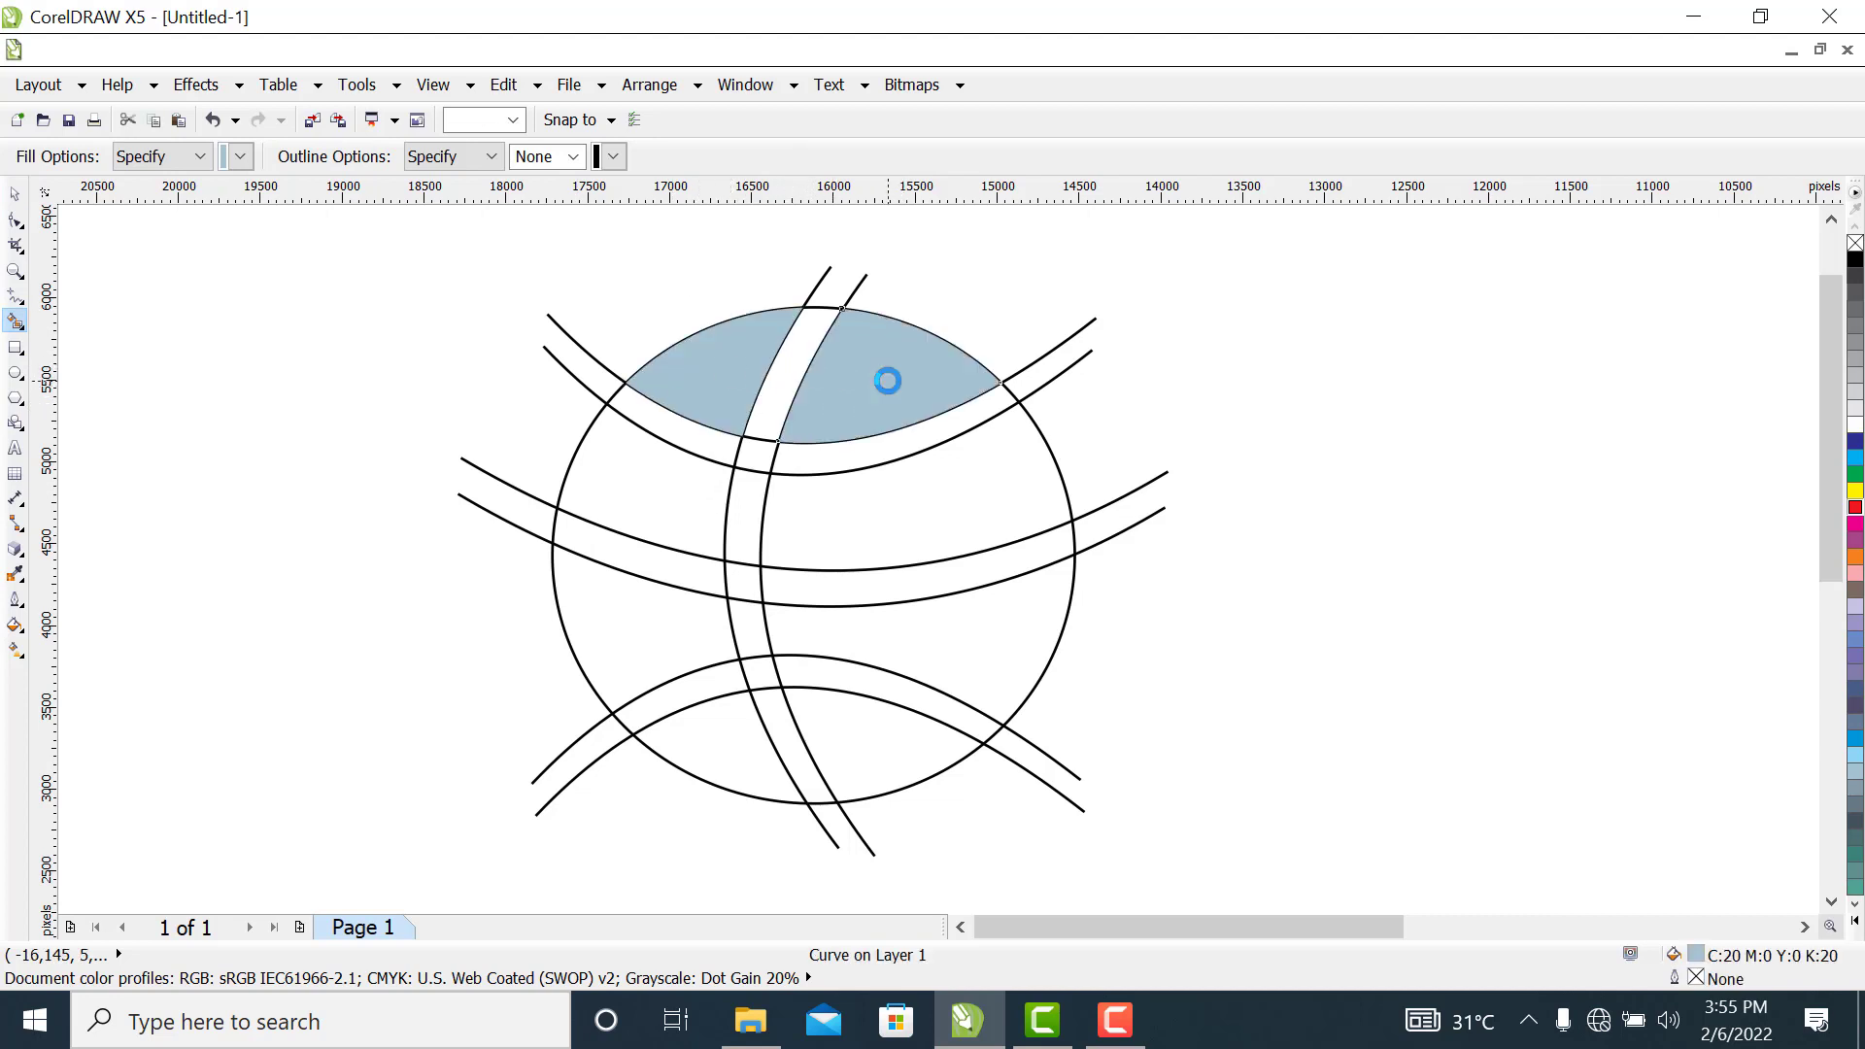
click(672, 462)
click(915, 502)
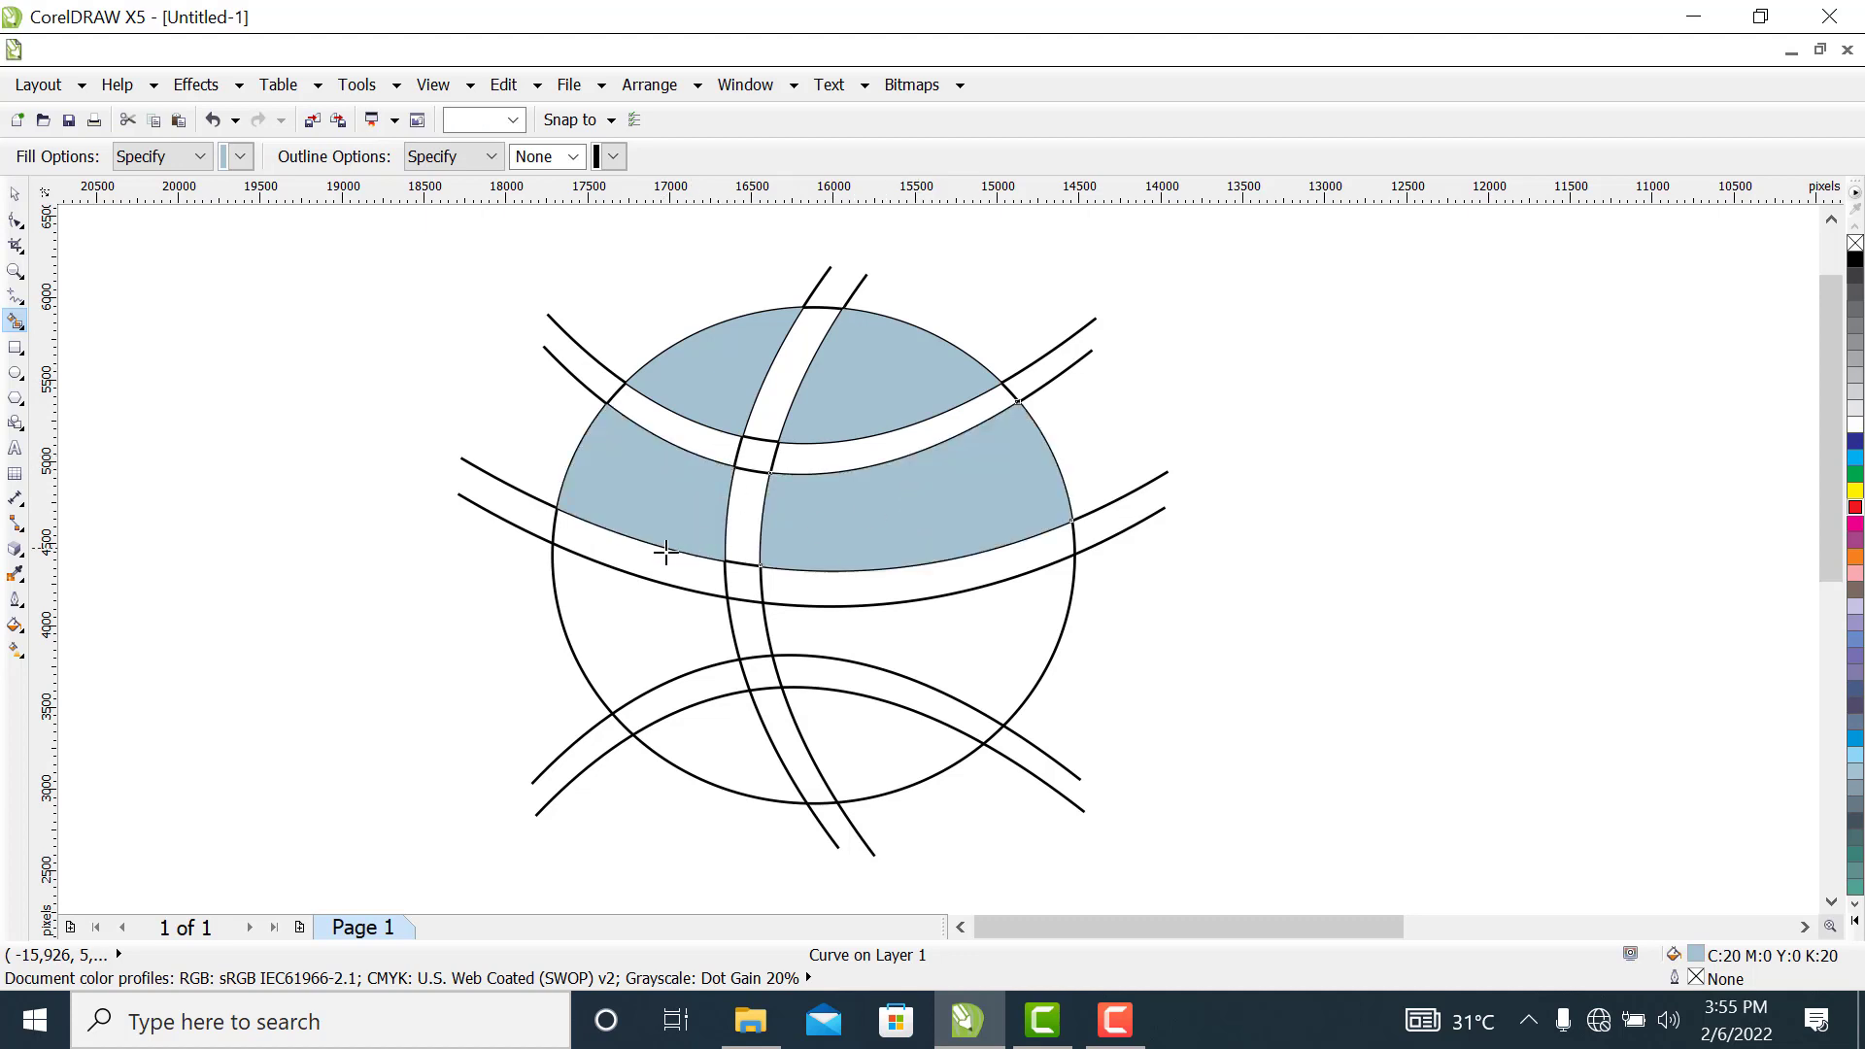
click(603, 595)
click(967, 626)
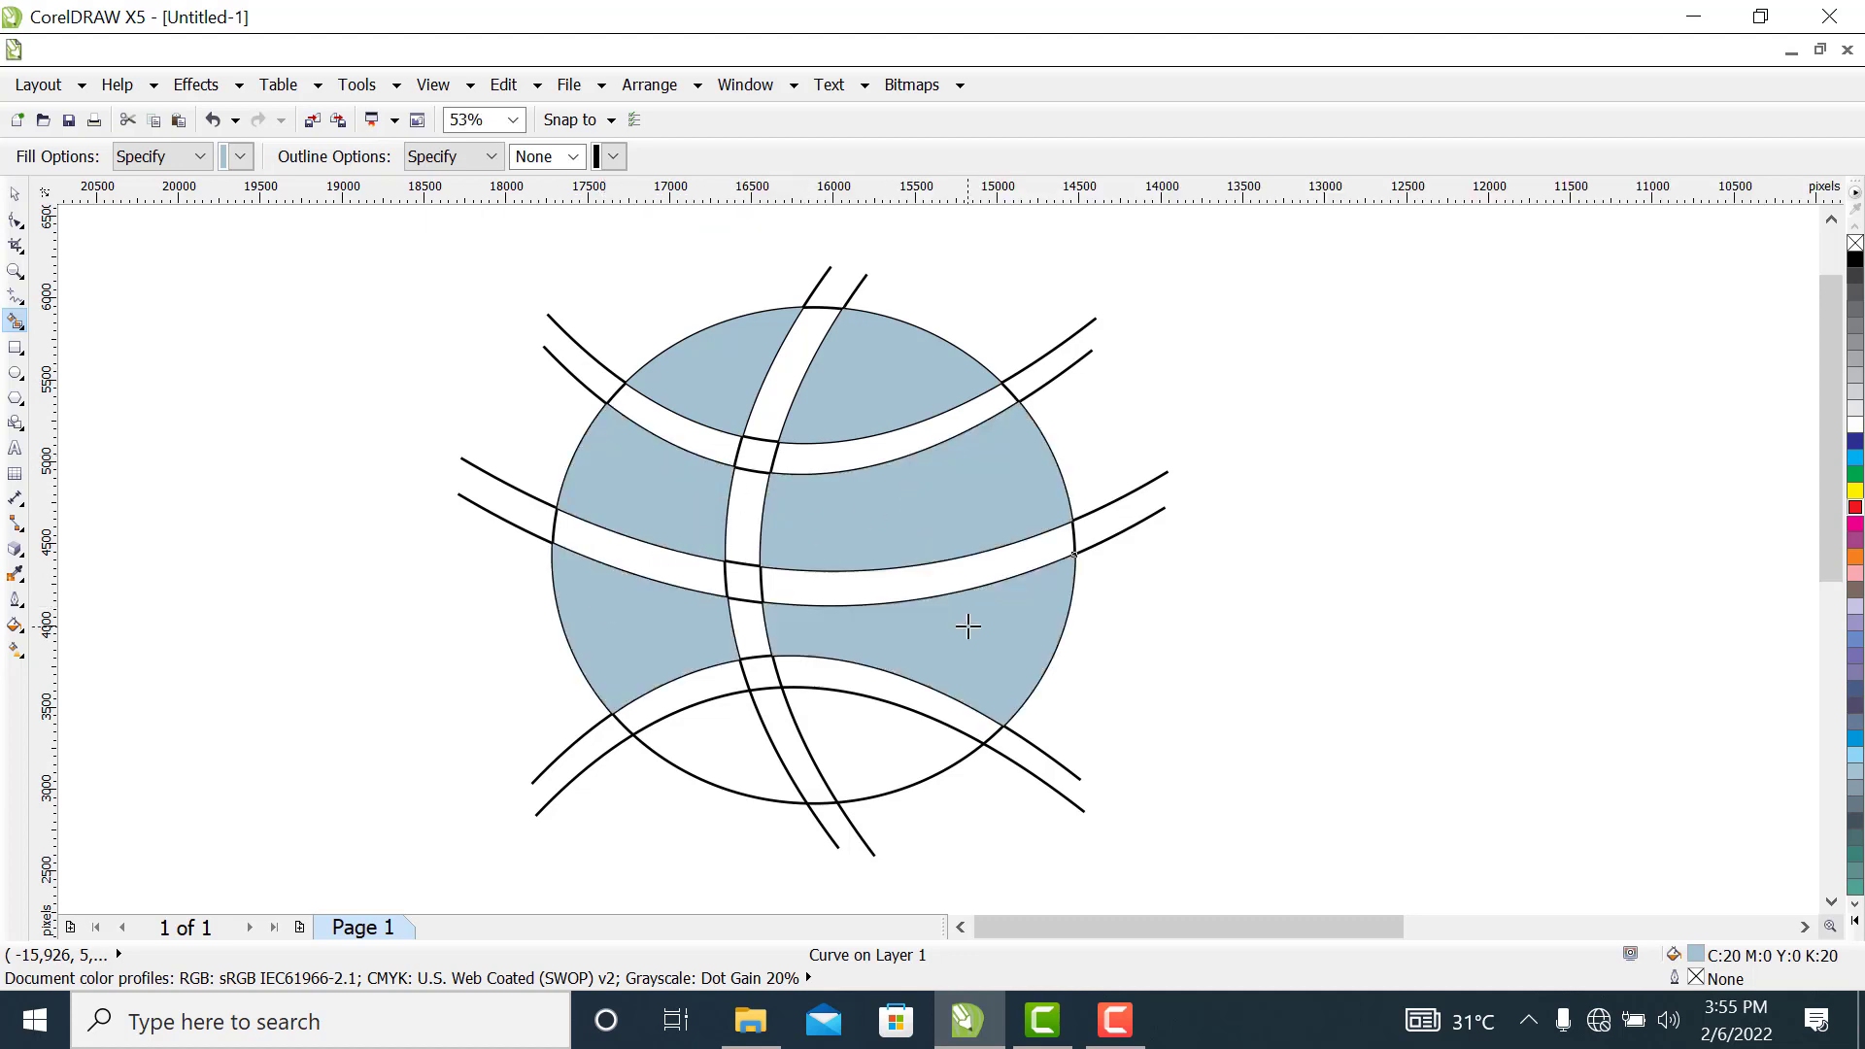
click(733, 743)
click(887, 741)
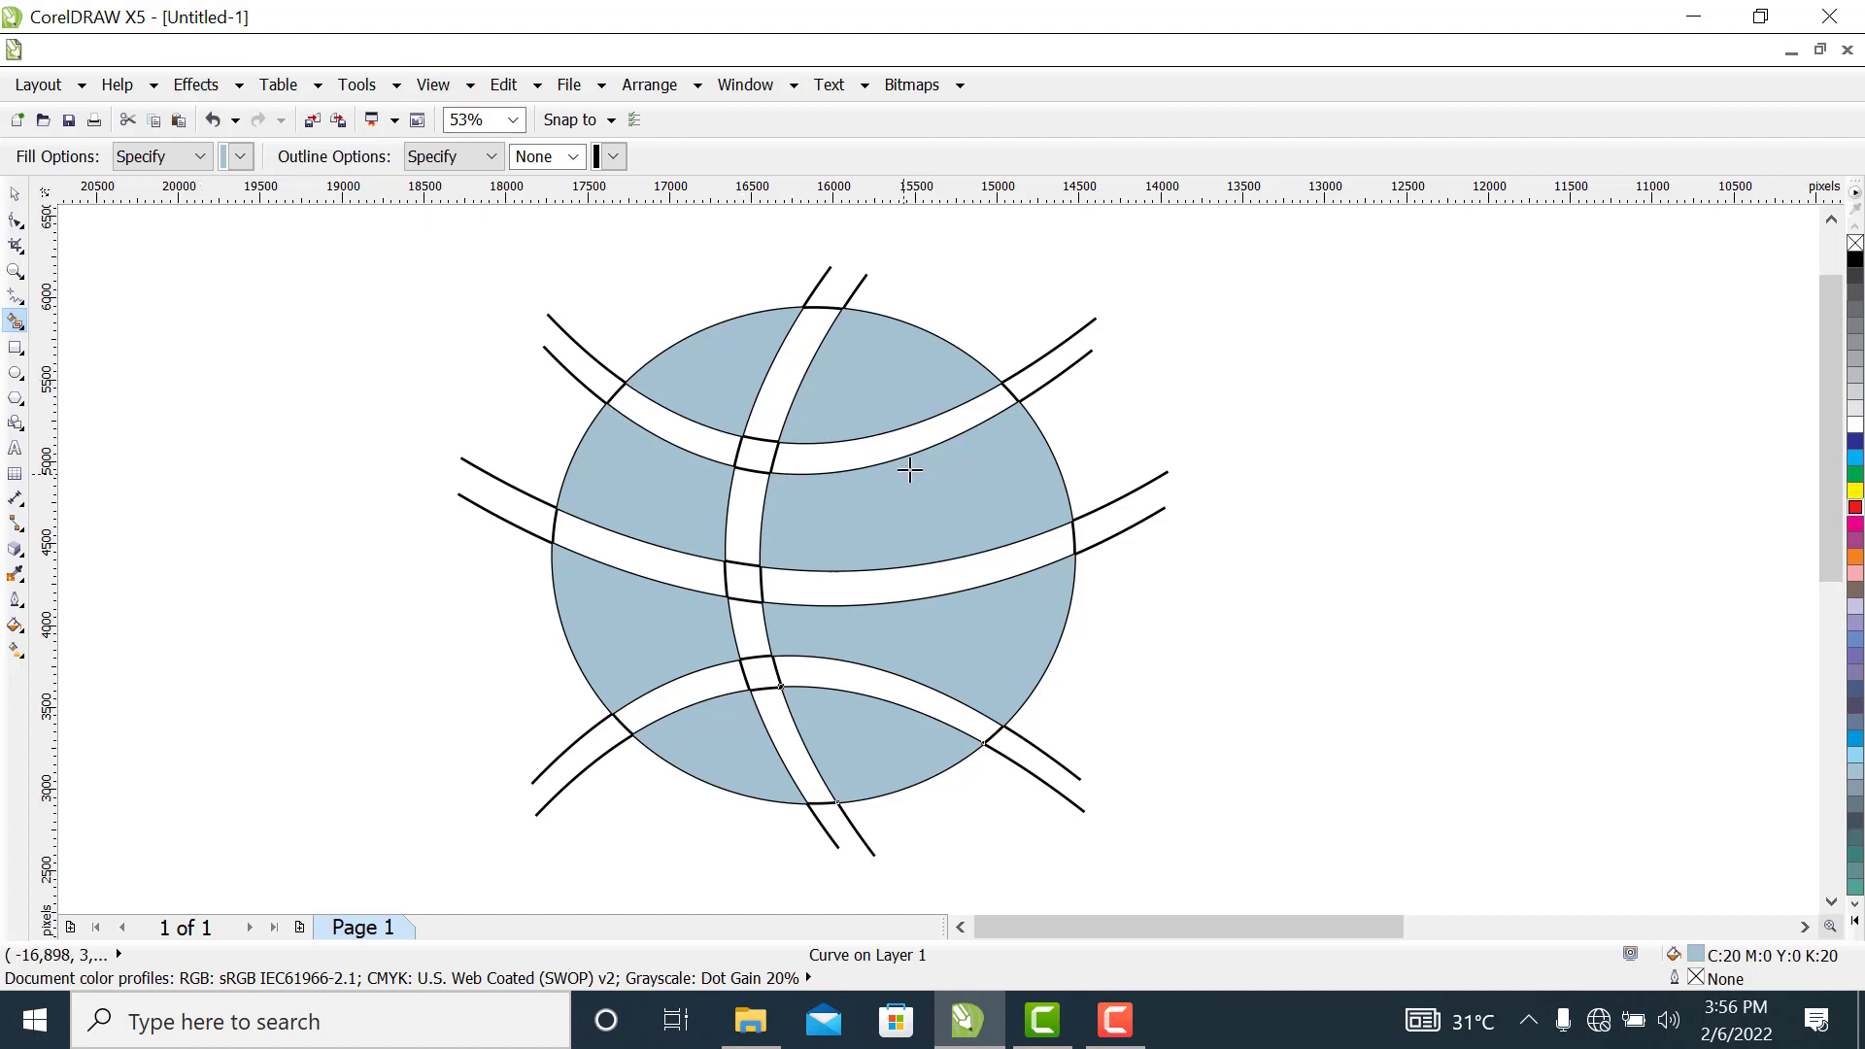
Set the Smart Fill colour to red and fill every segment of the upright band, including its crossings with the other bands
click(240, 157)
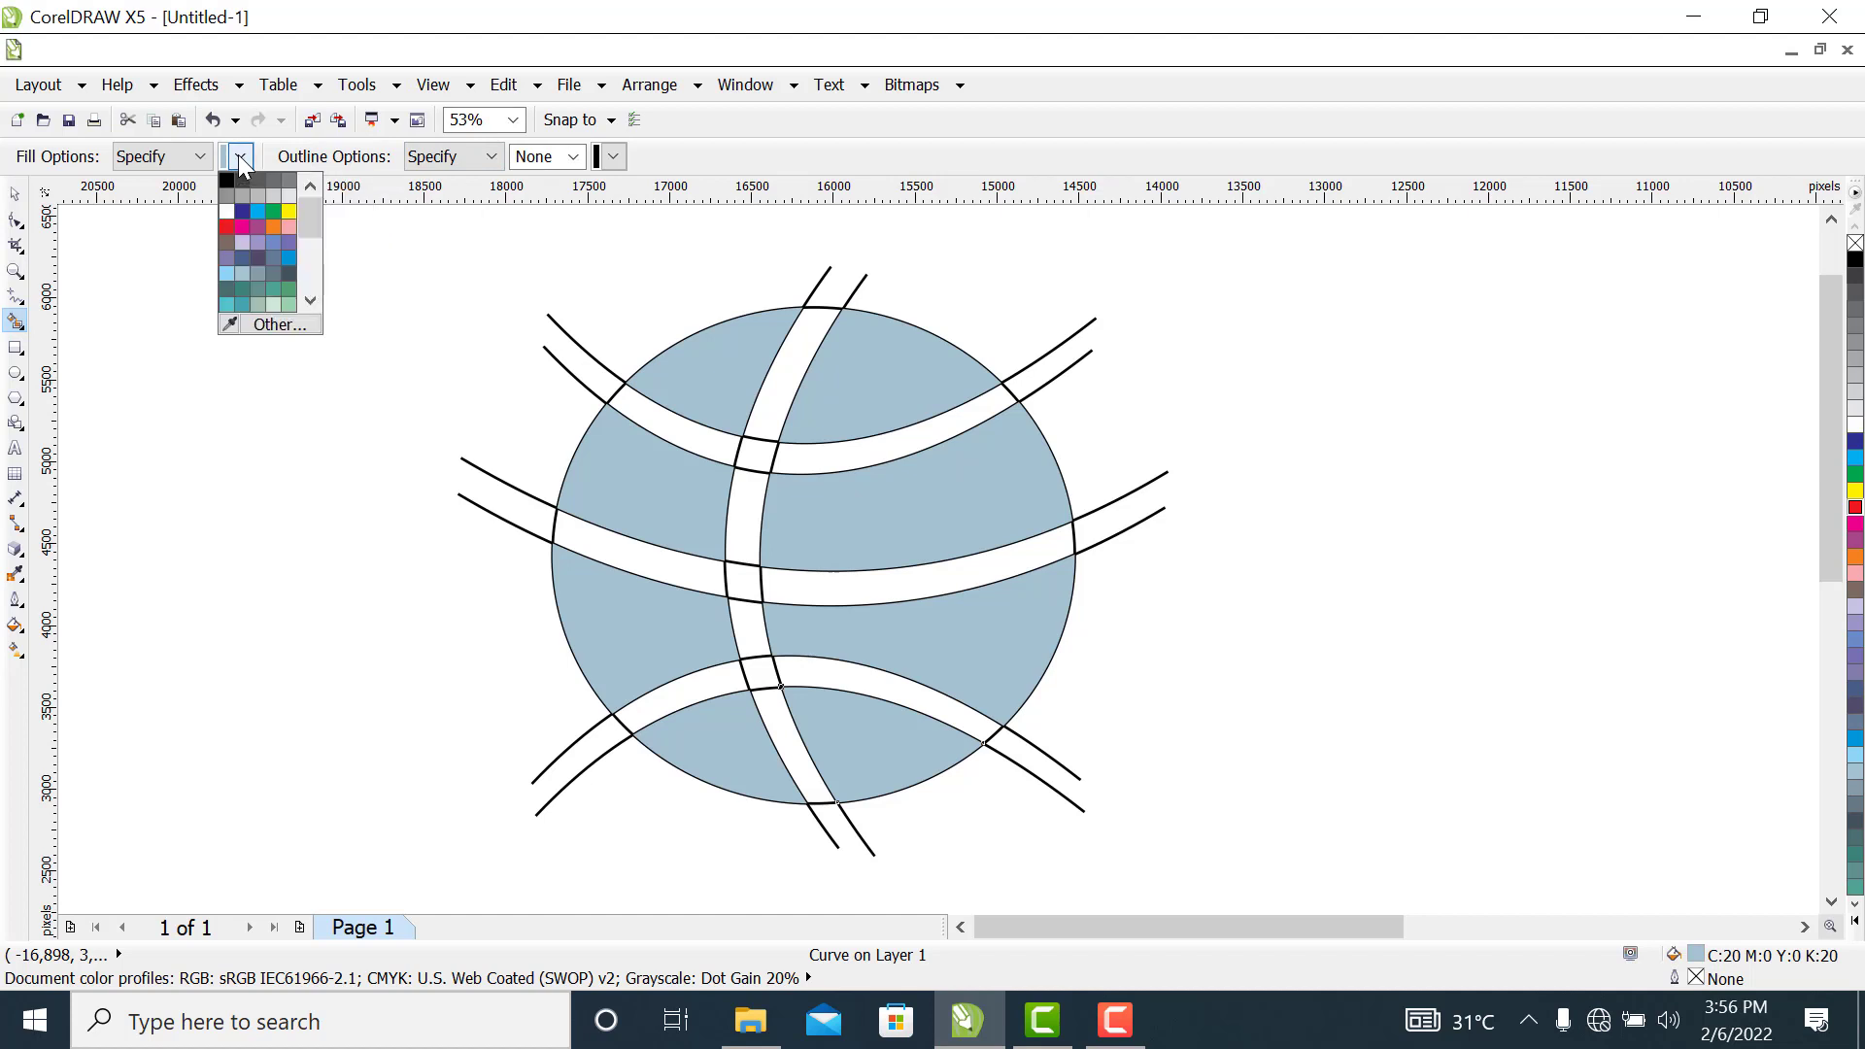
click(272, 228)
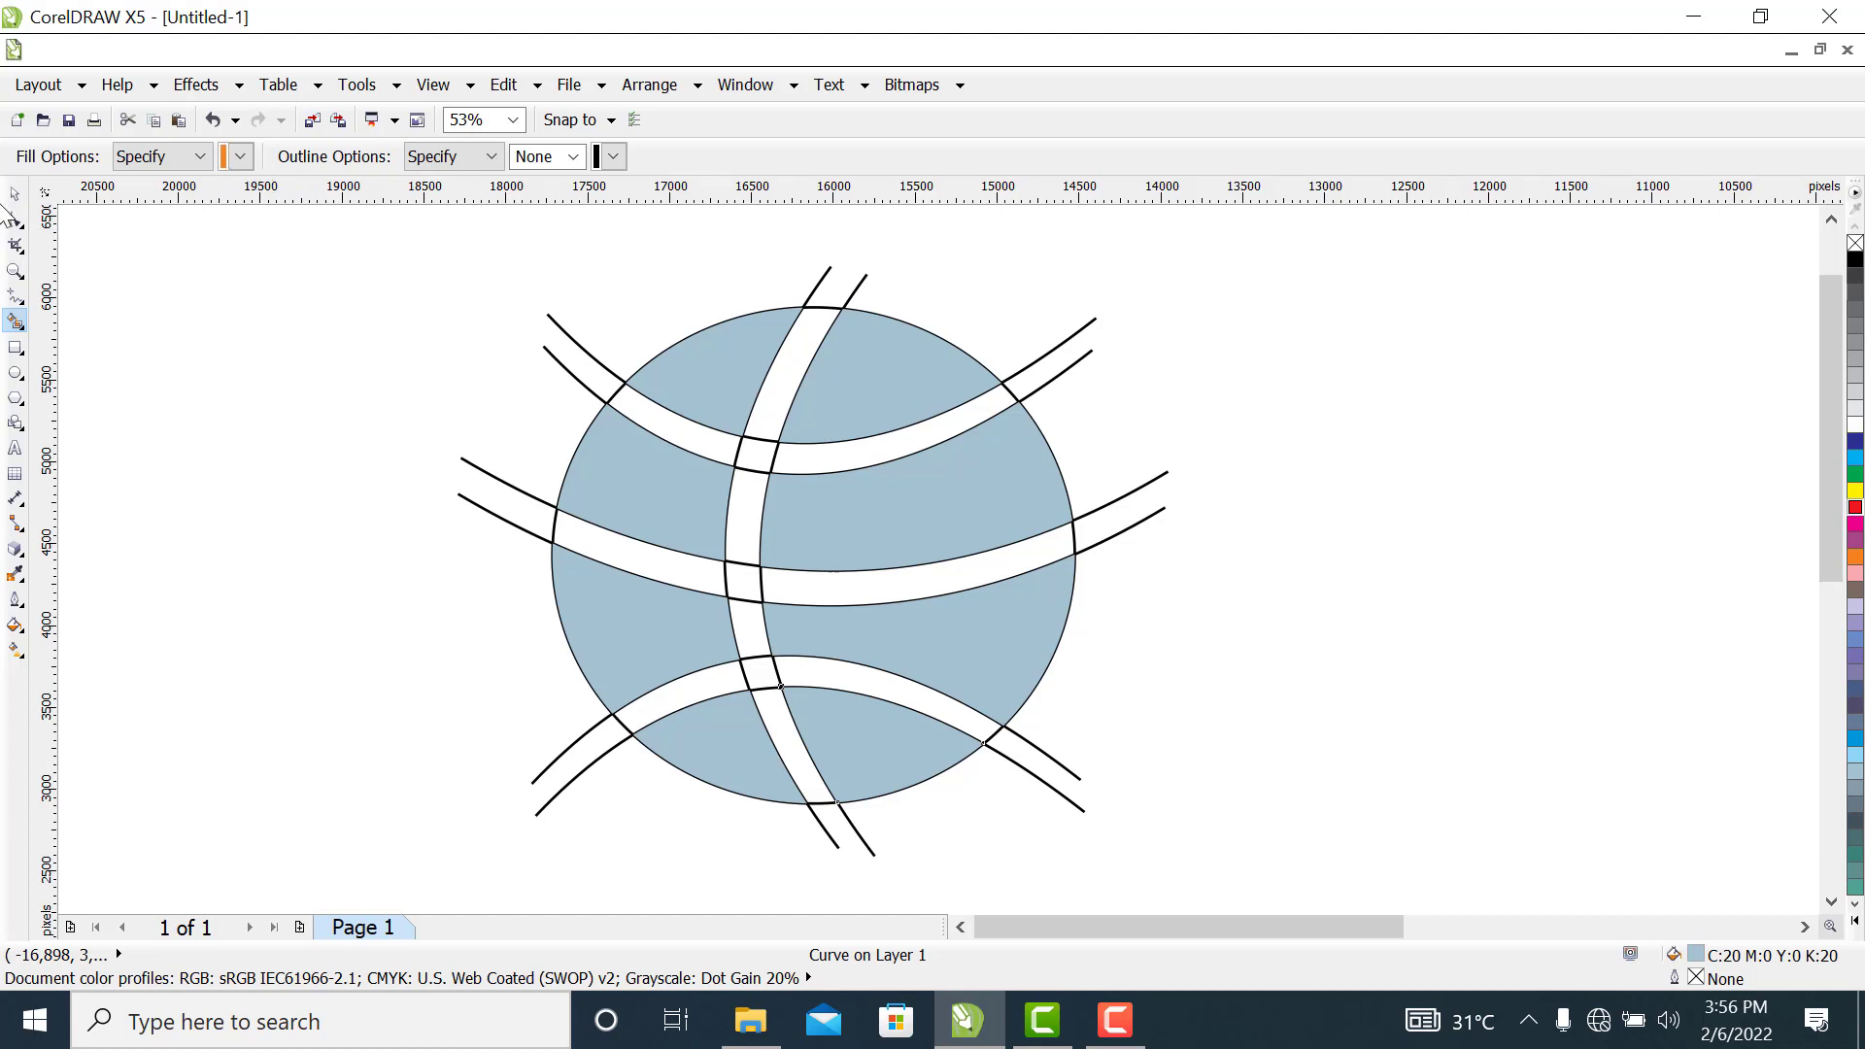
click(240, 156)
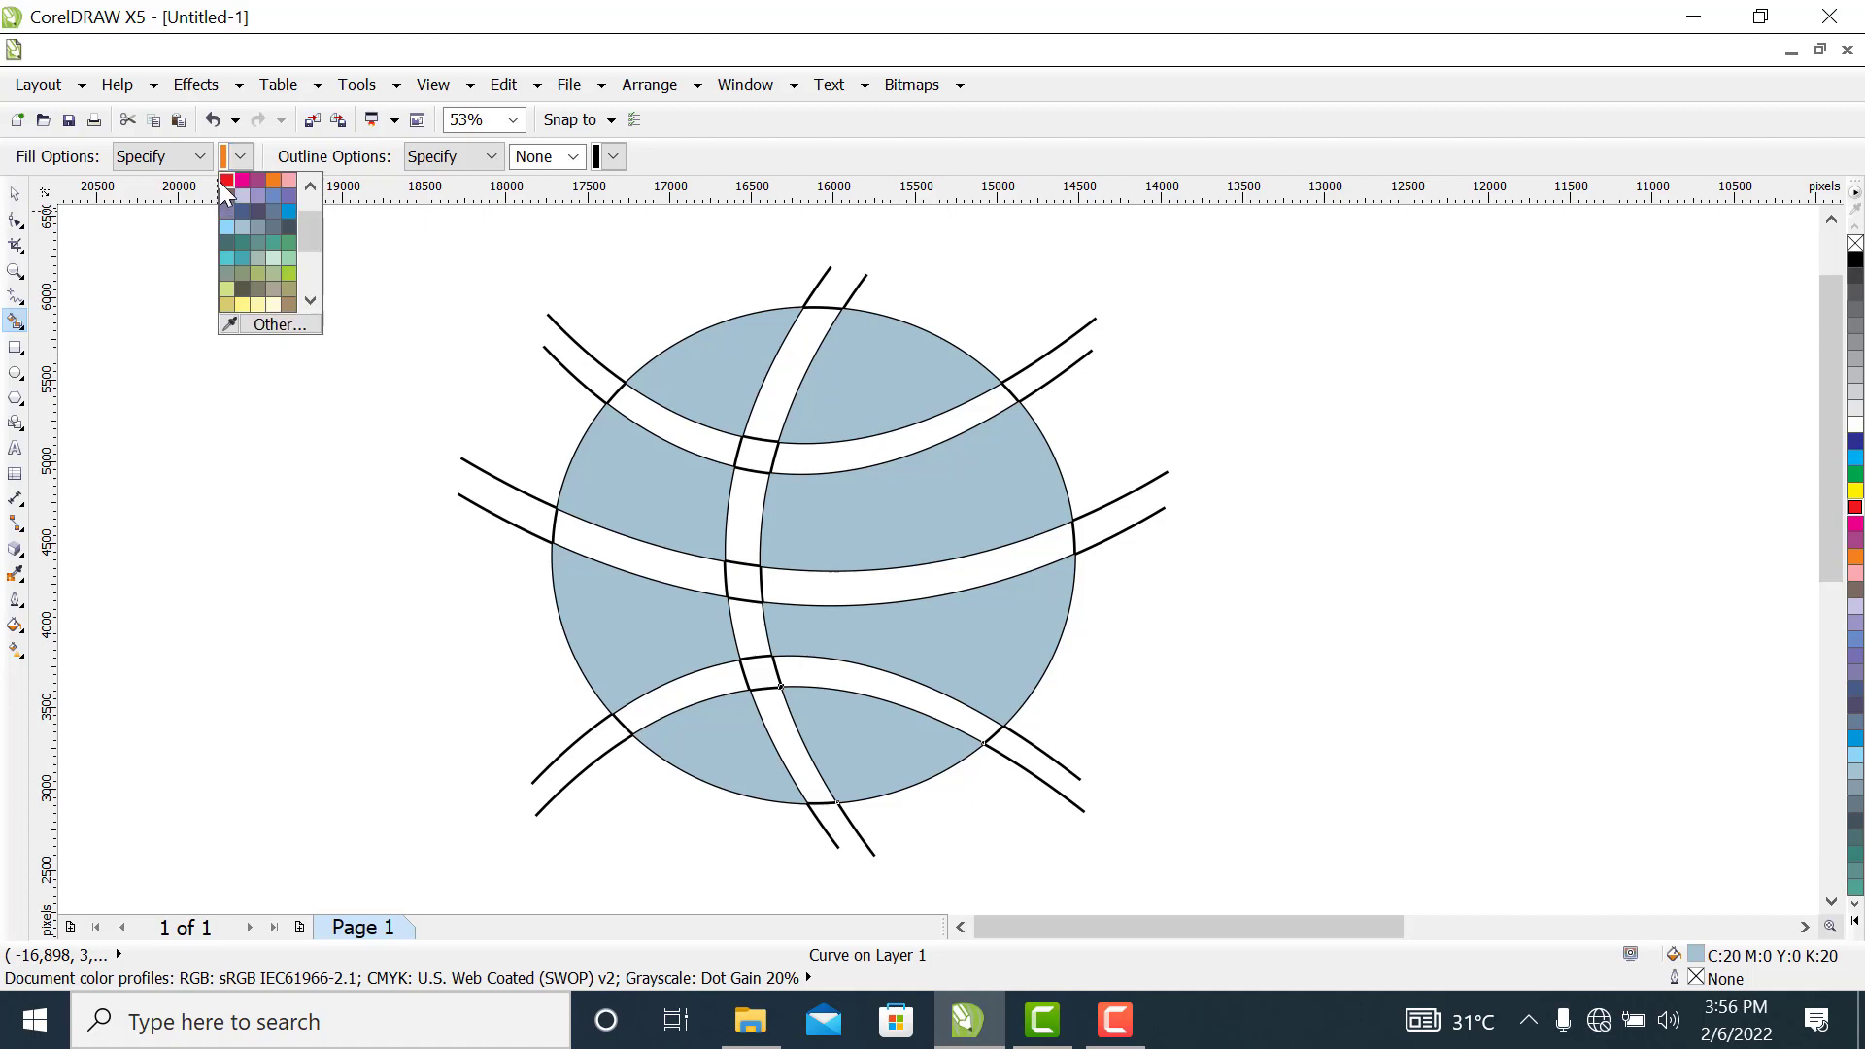
click(227, 181)
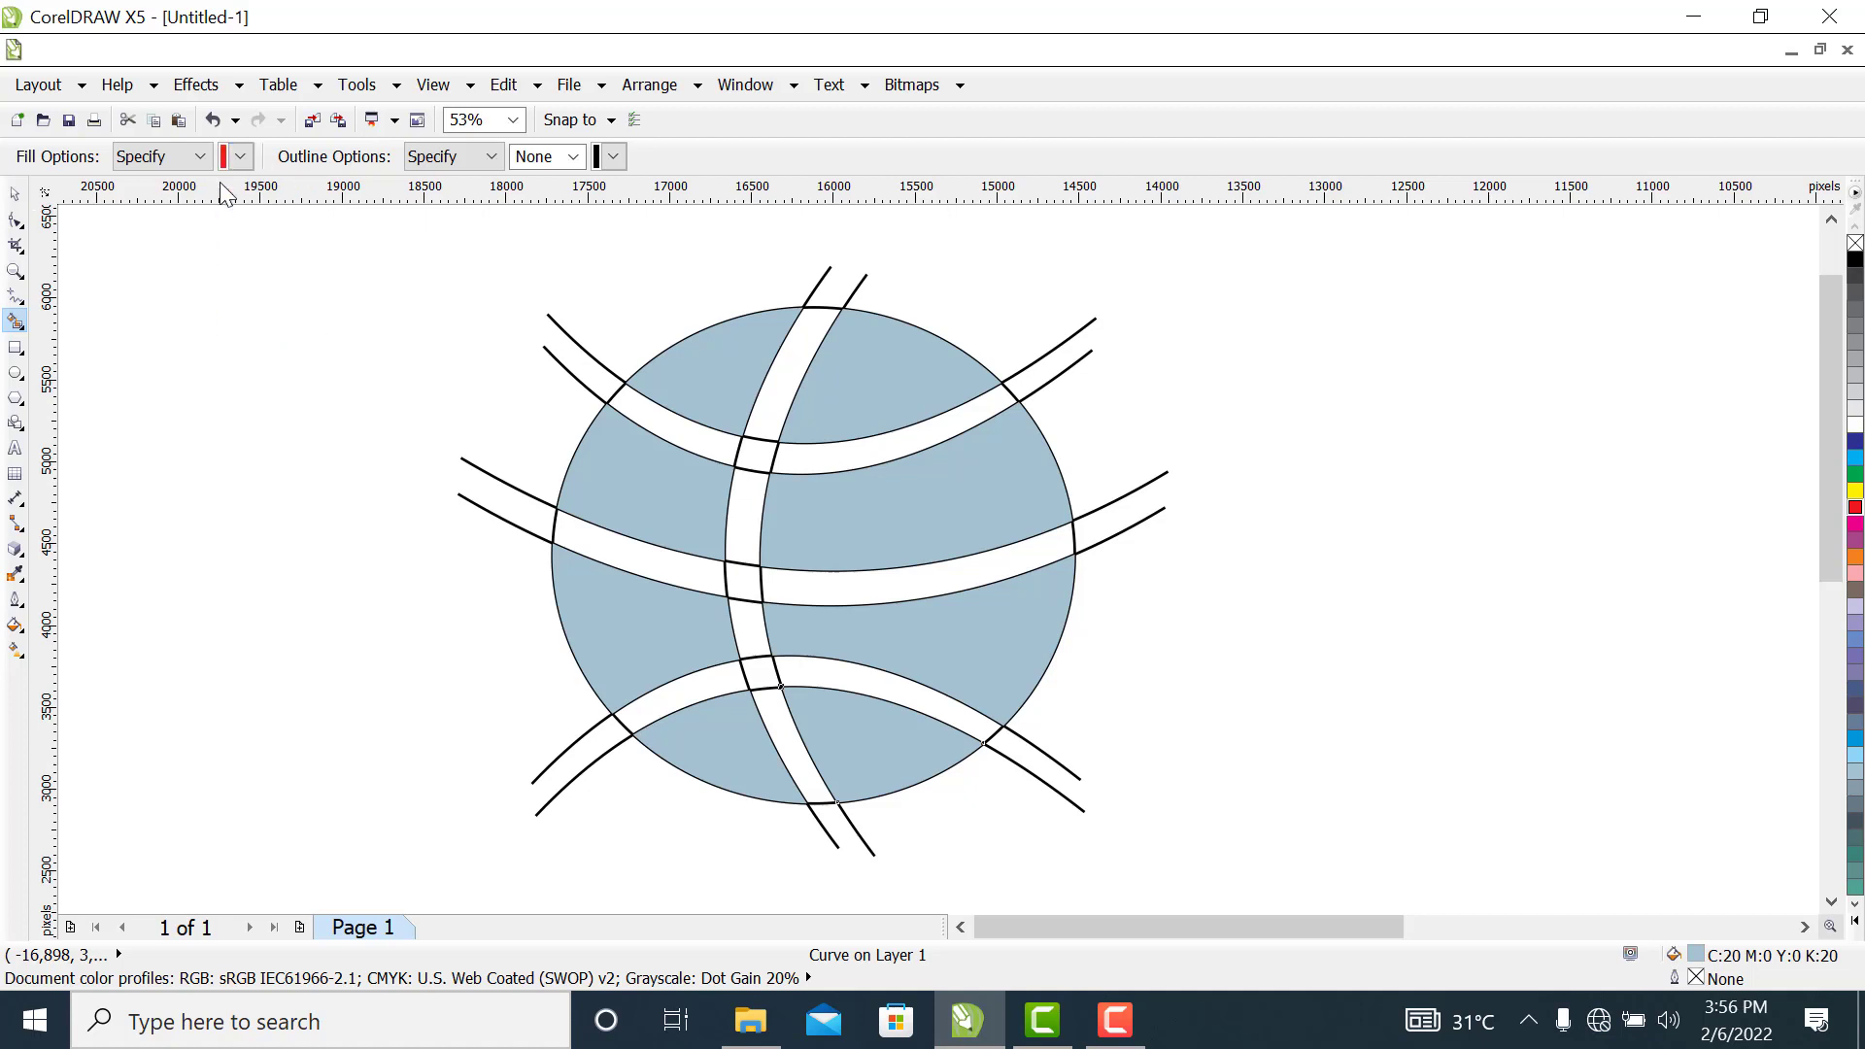
click(786, 361)
click(755, 452)
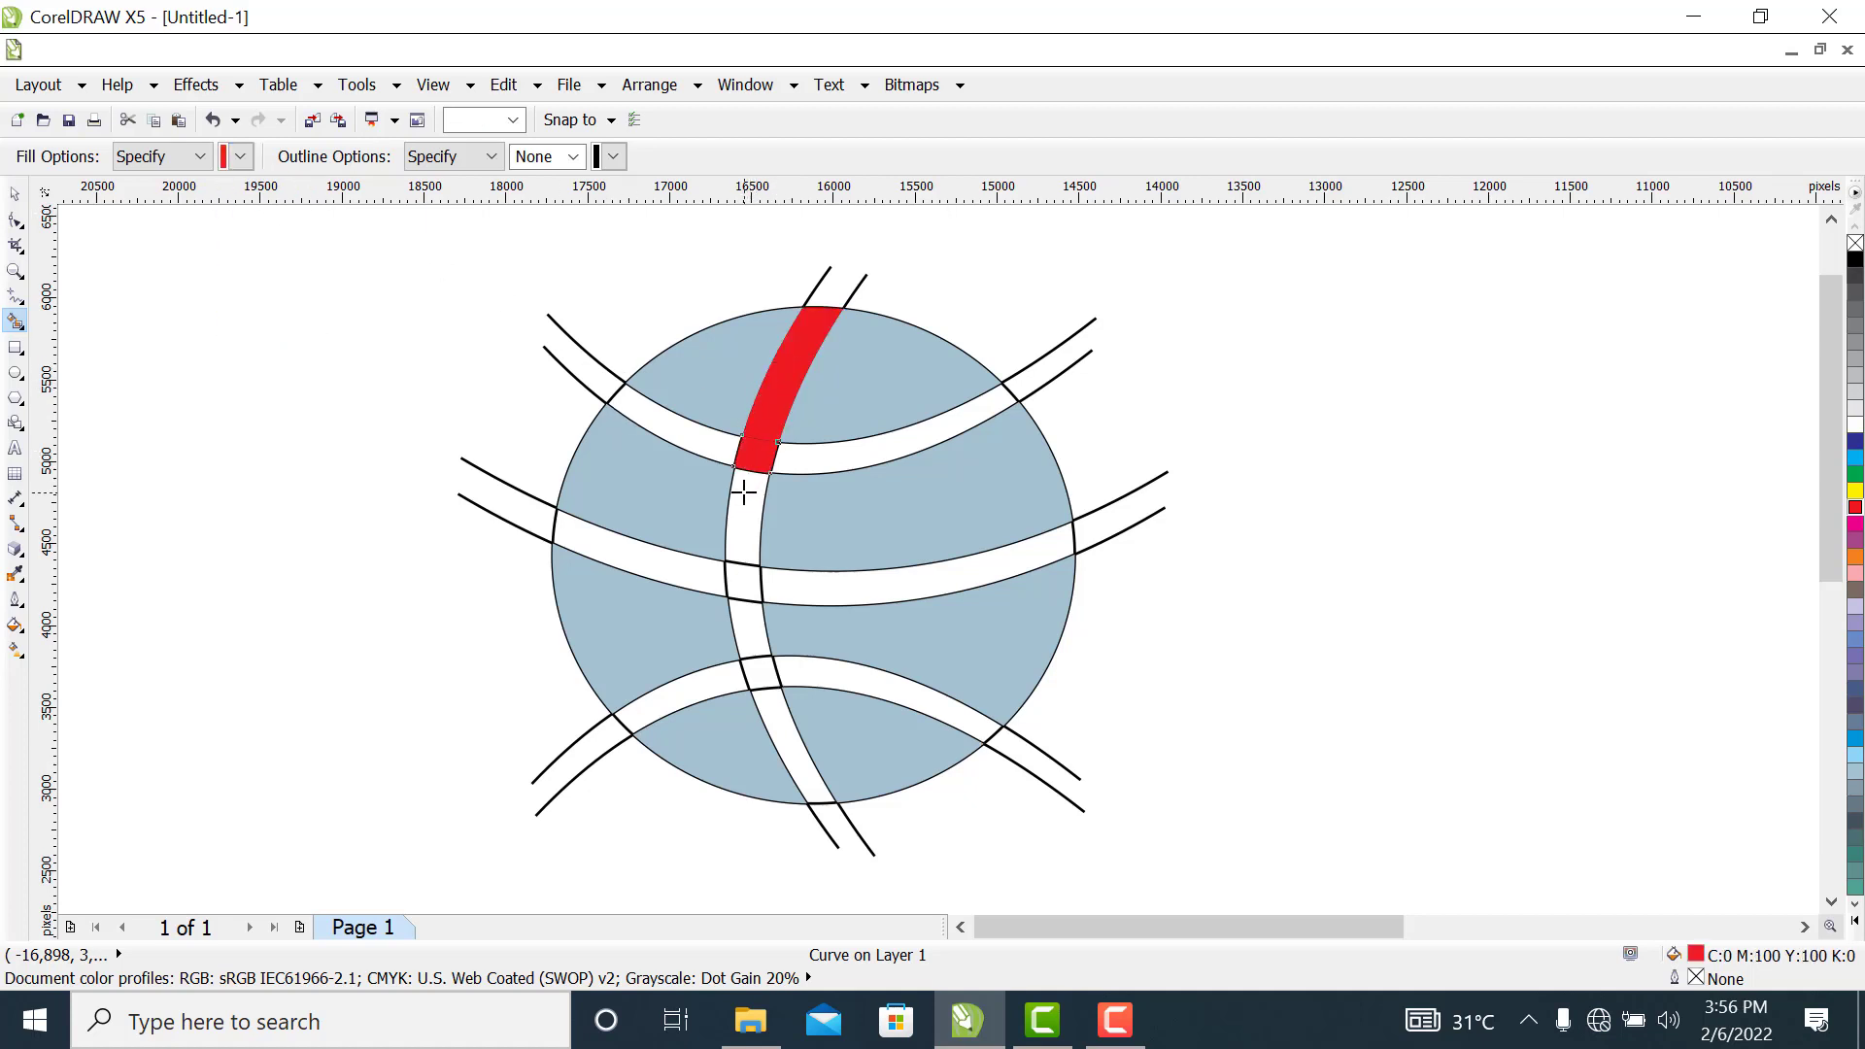
click(741, 498)
click(746, 588)
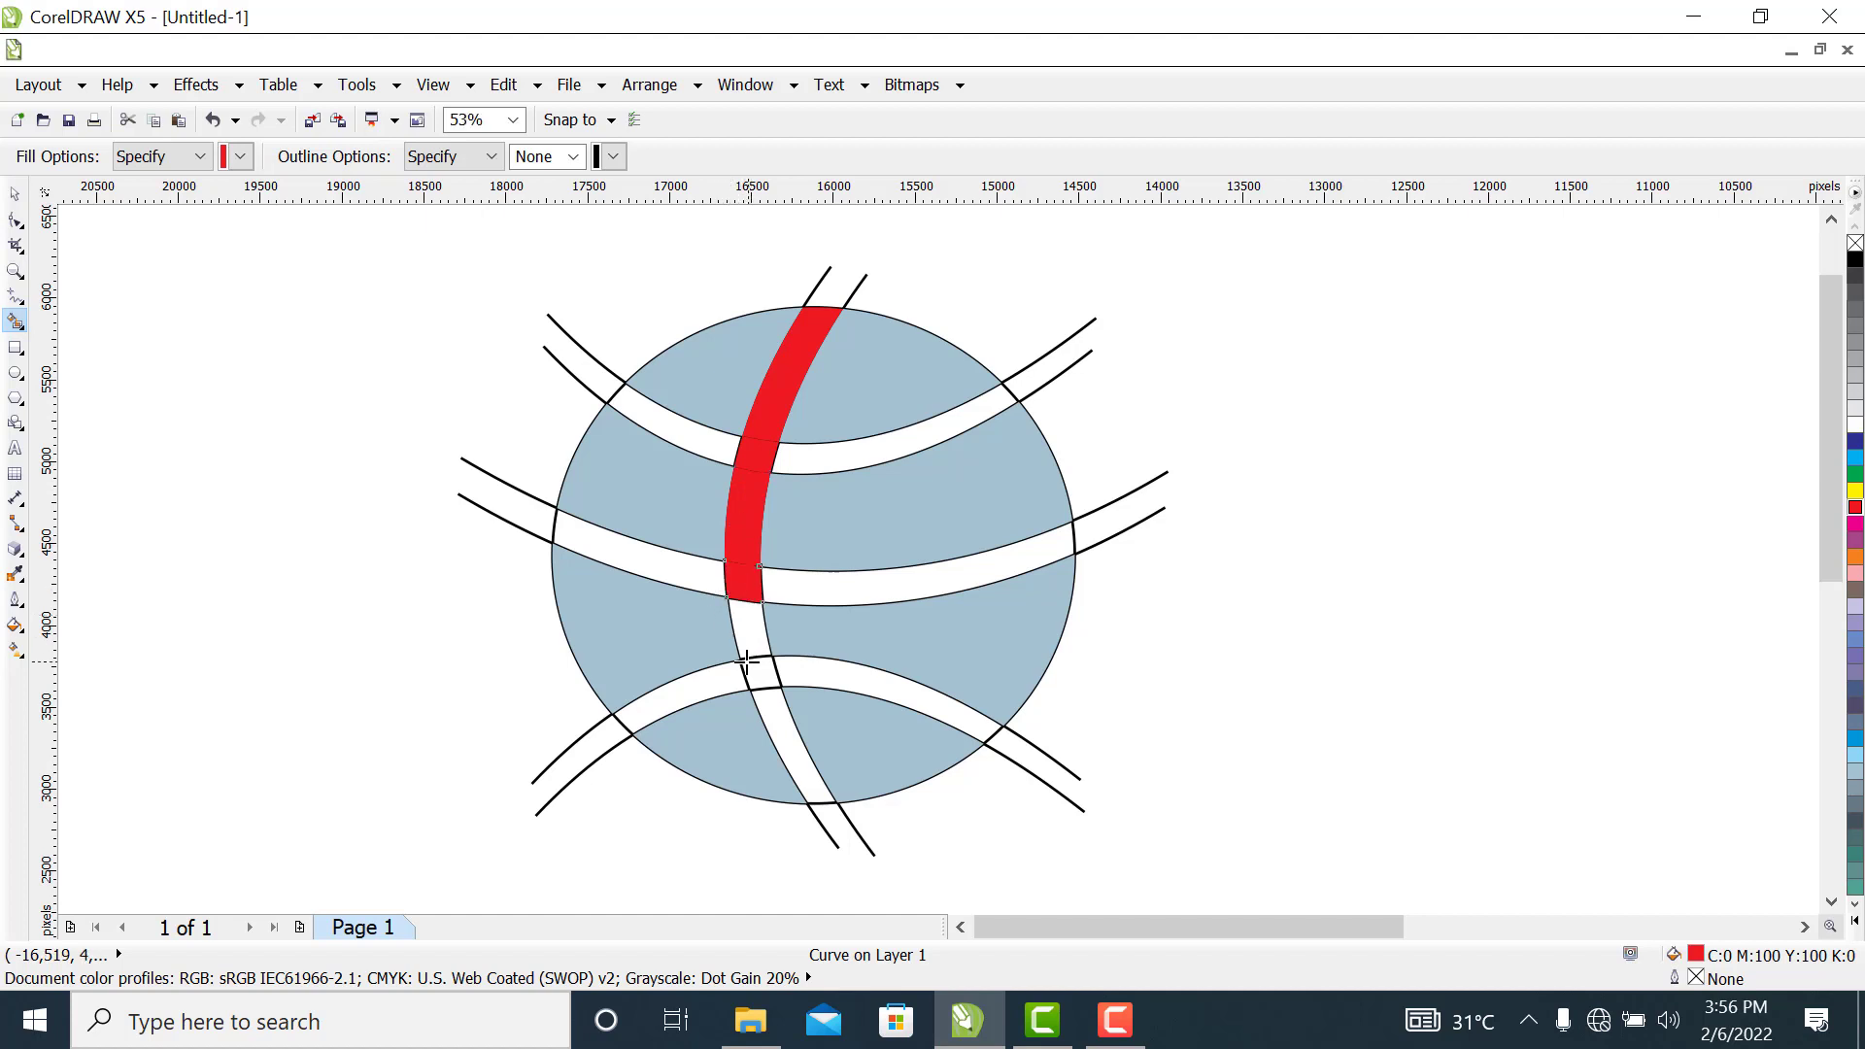
click(746, 633)
click(763, 670)
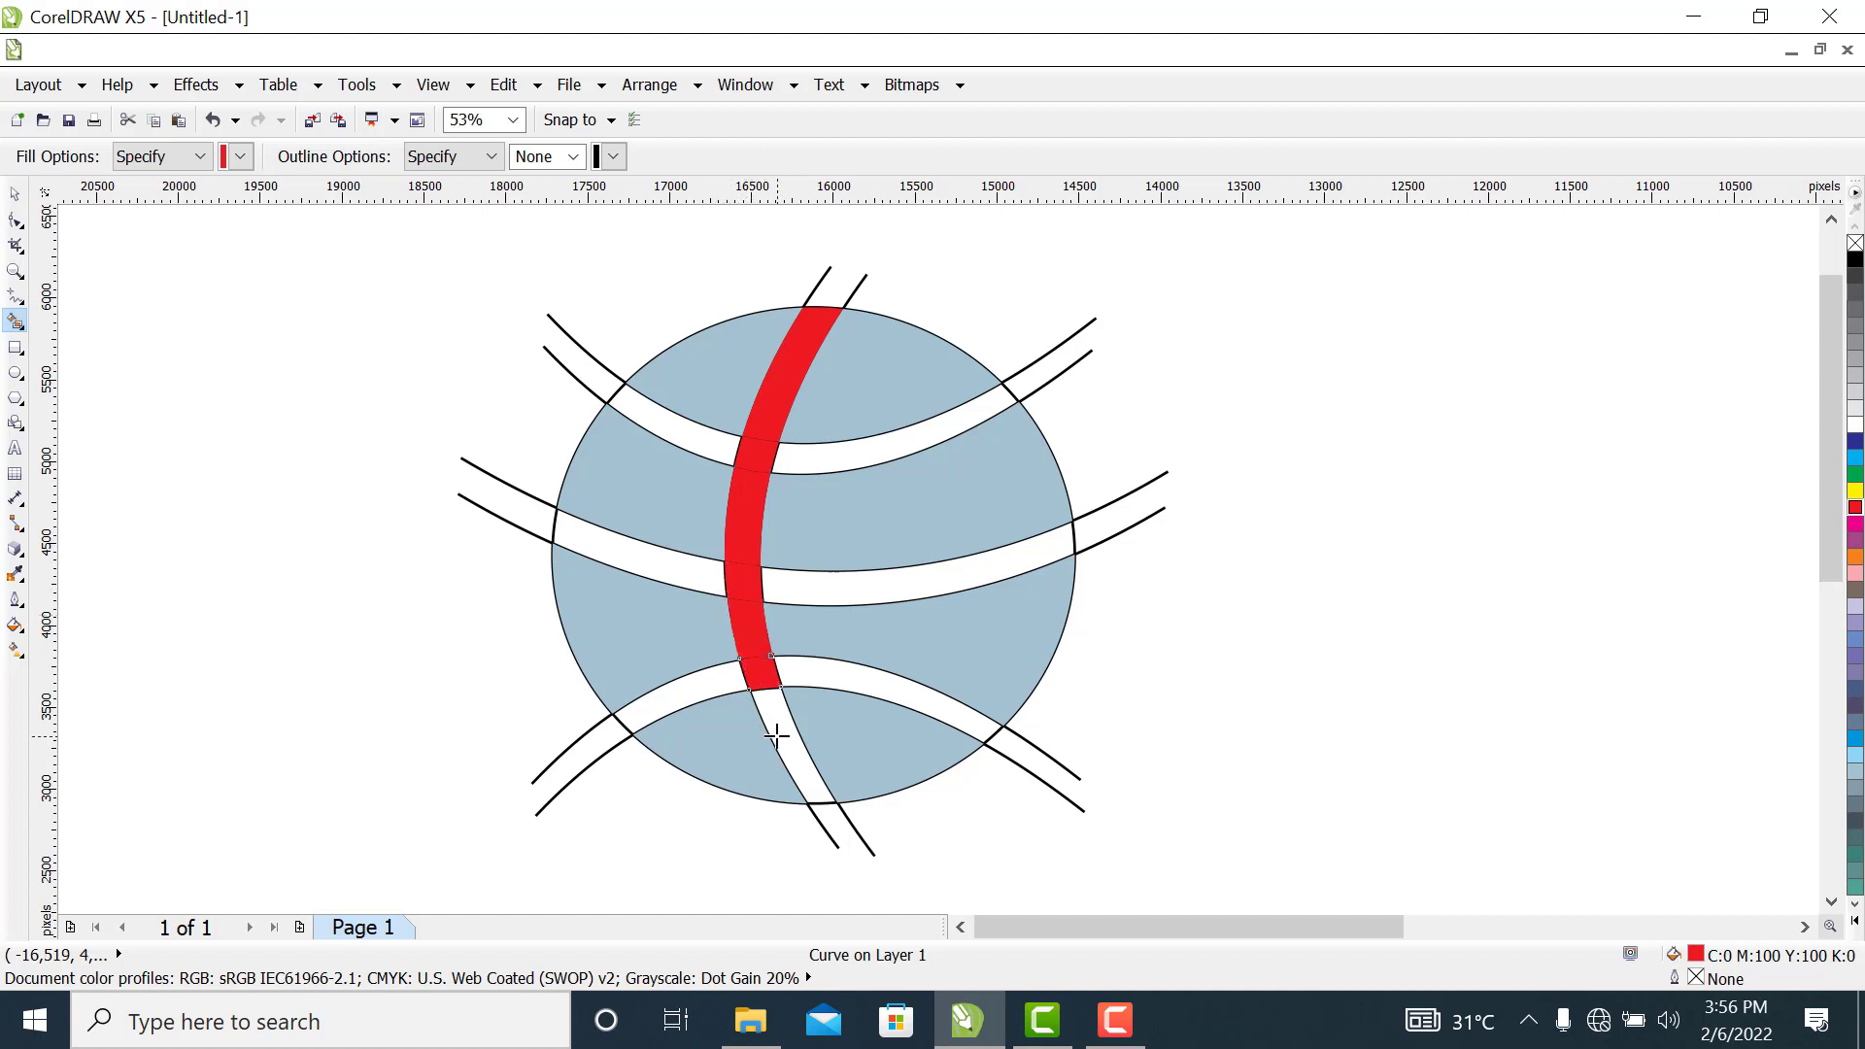
click(769, 730)
Smart-fill both sides of the lower, middle and upper crossing bands inside the circle with red
click(664, 708)
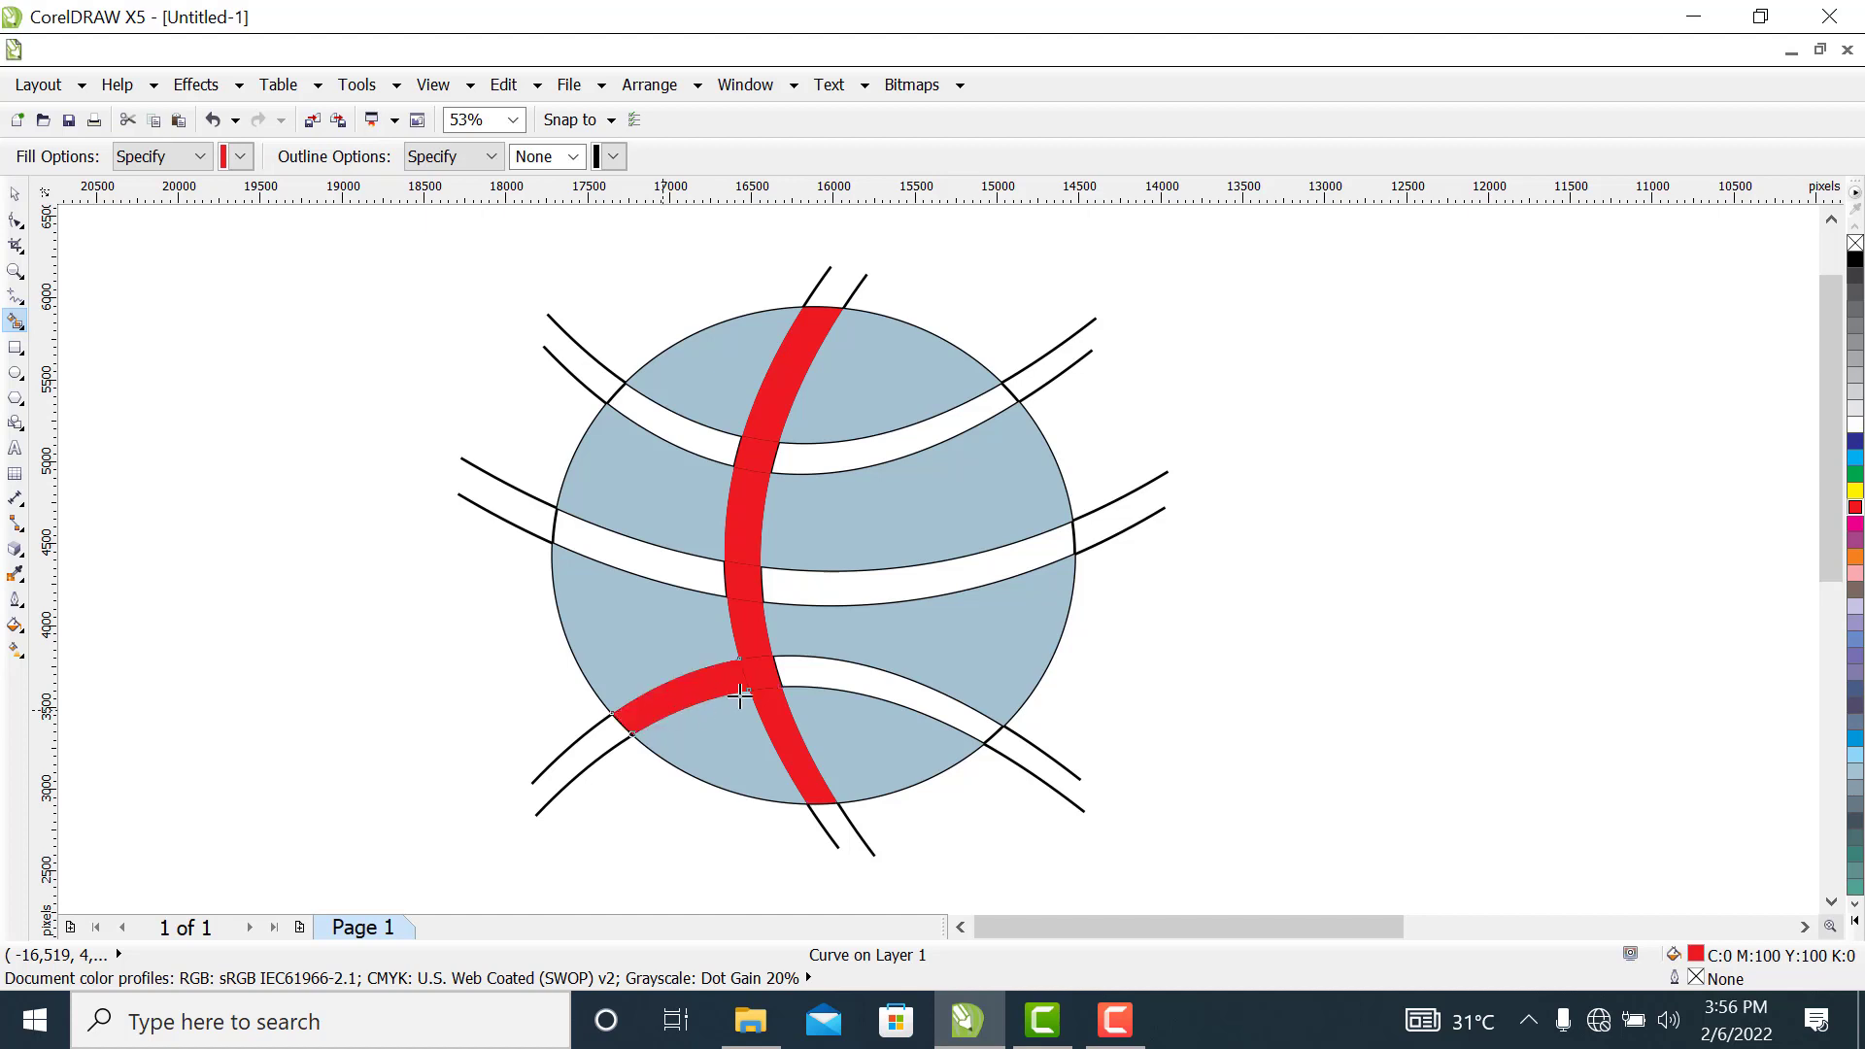
click(837, 681)
click(806, 584)
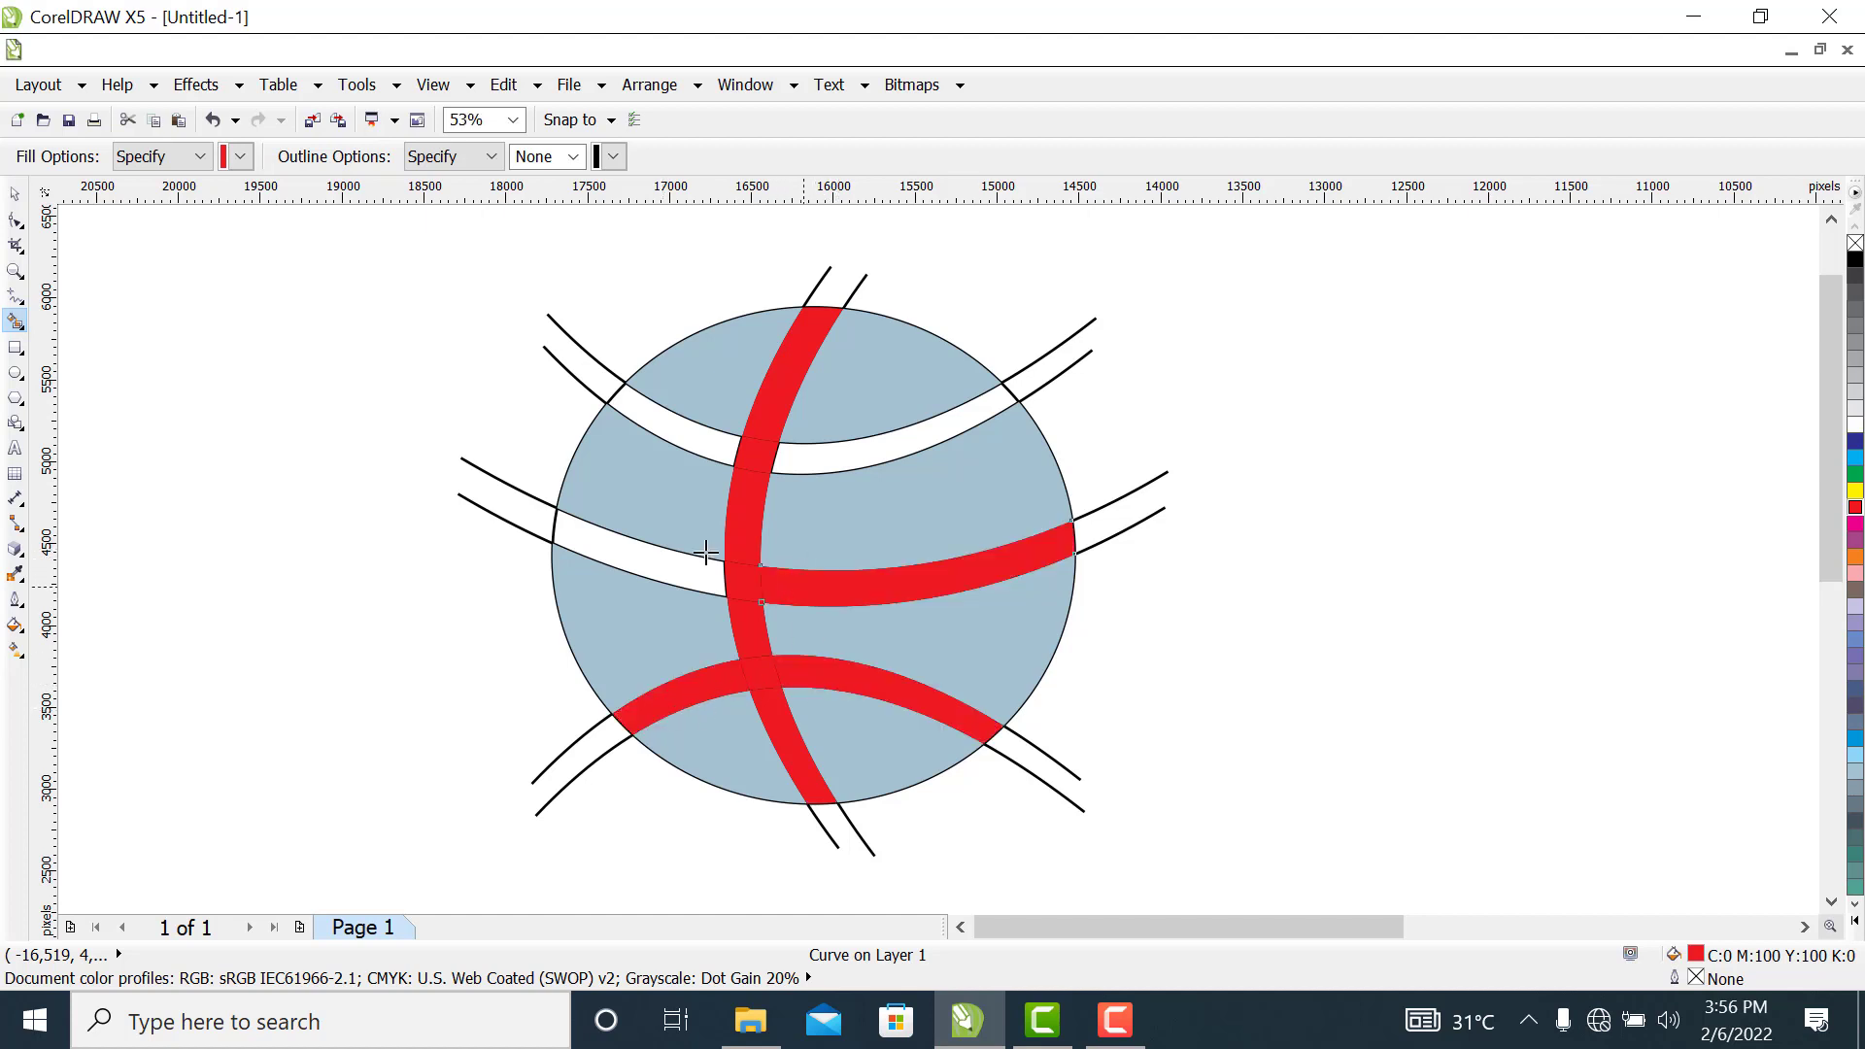
click(615, 541)
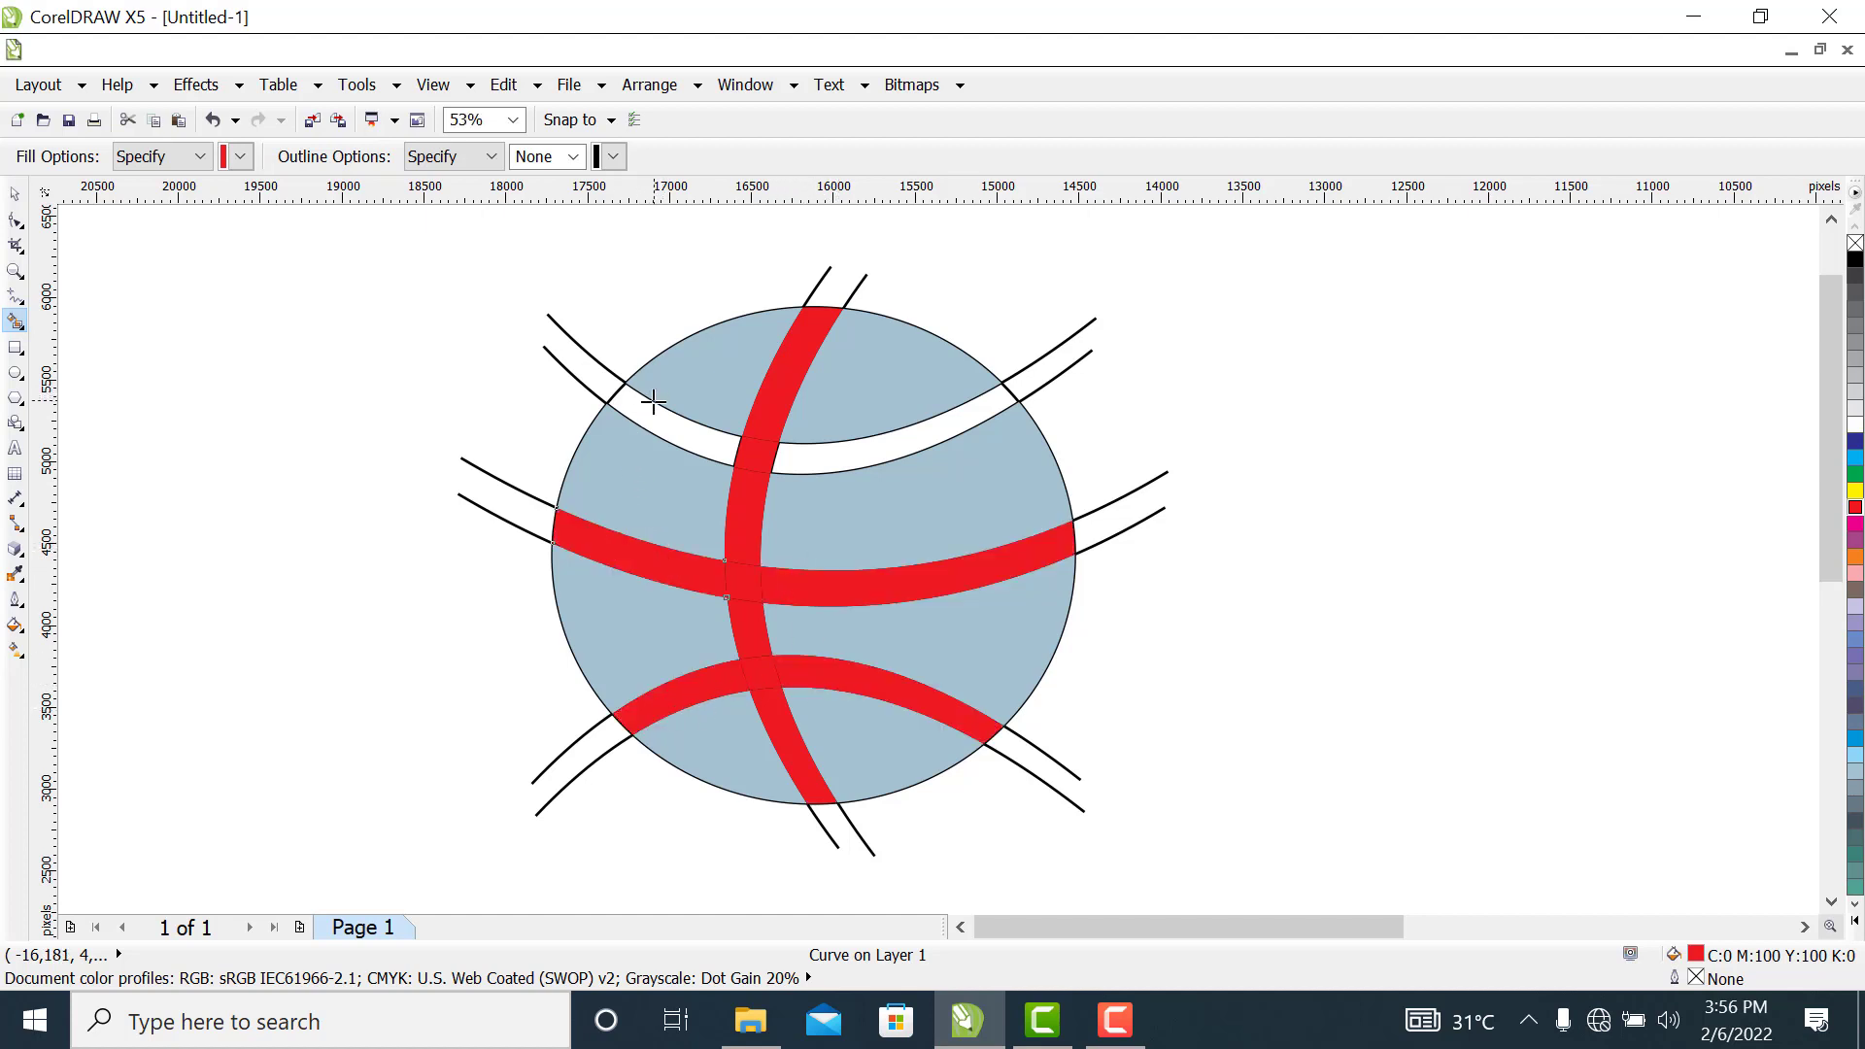
click(640, 408)
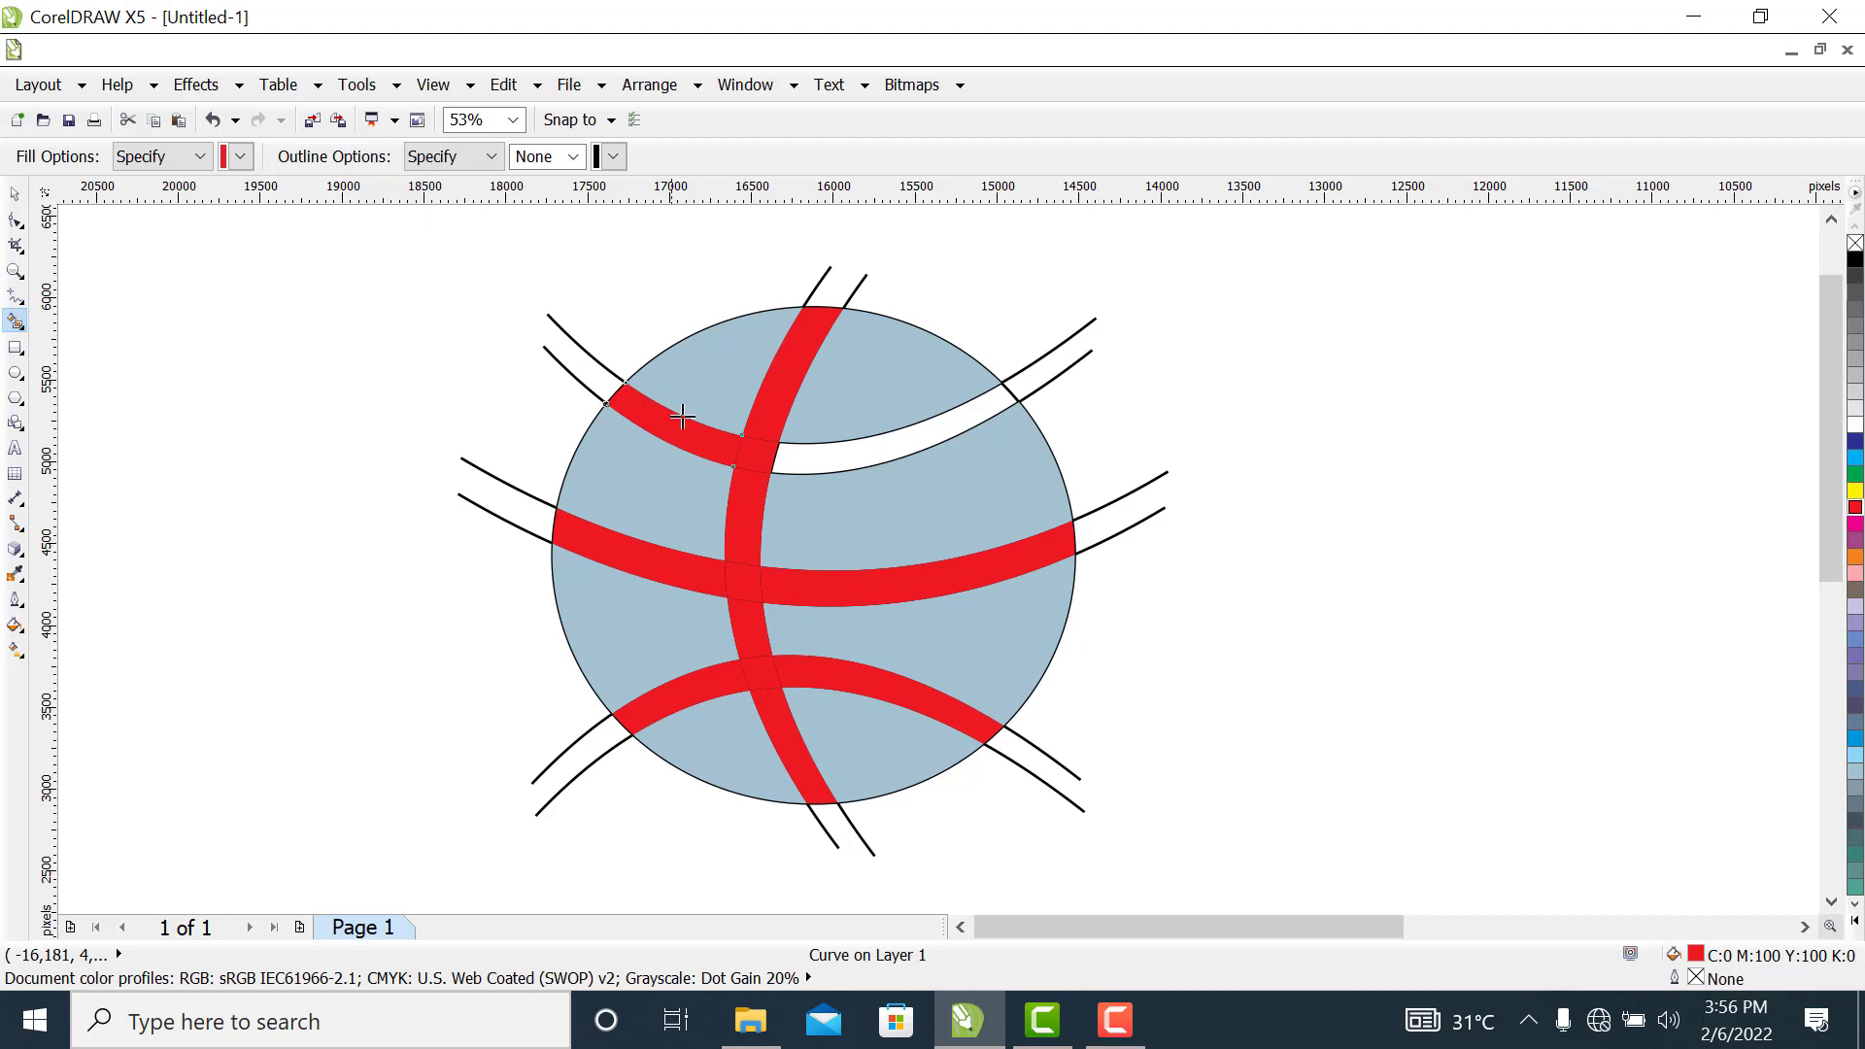
click(913, 436)
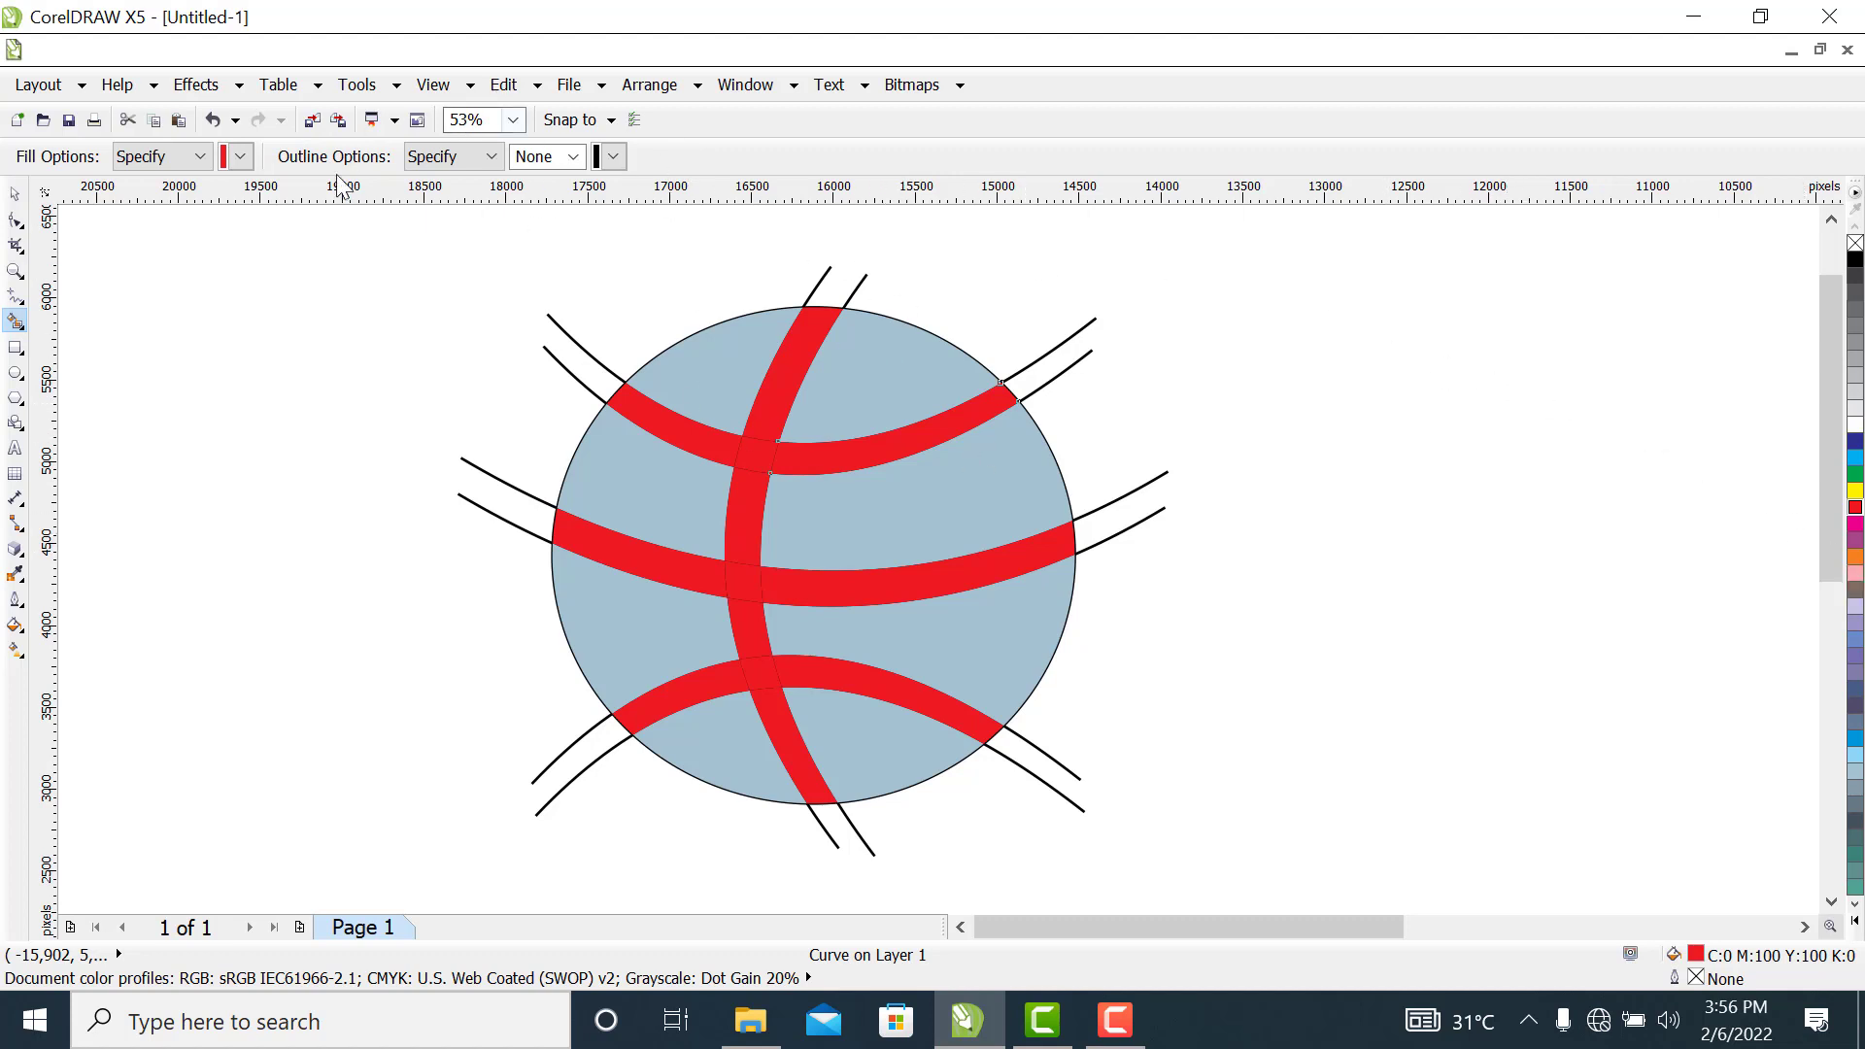
Delete the two upper bowed construction curves that extend beyond the circle
click(14, 193)
click(1020, 387)
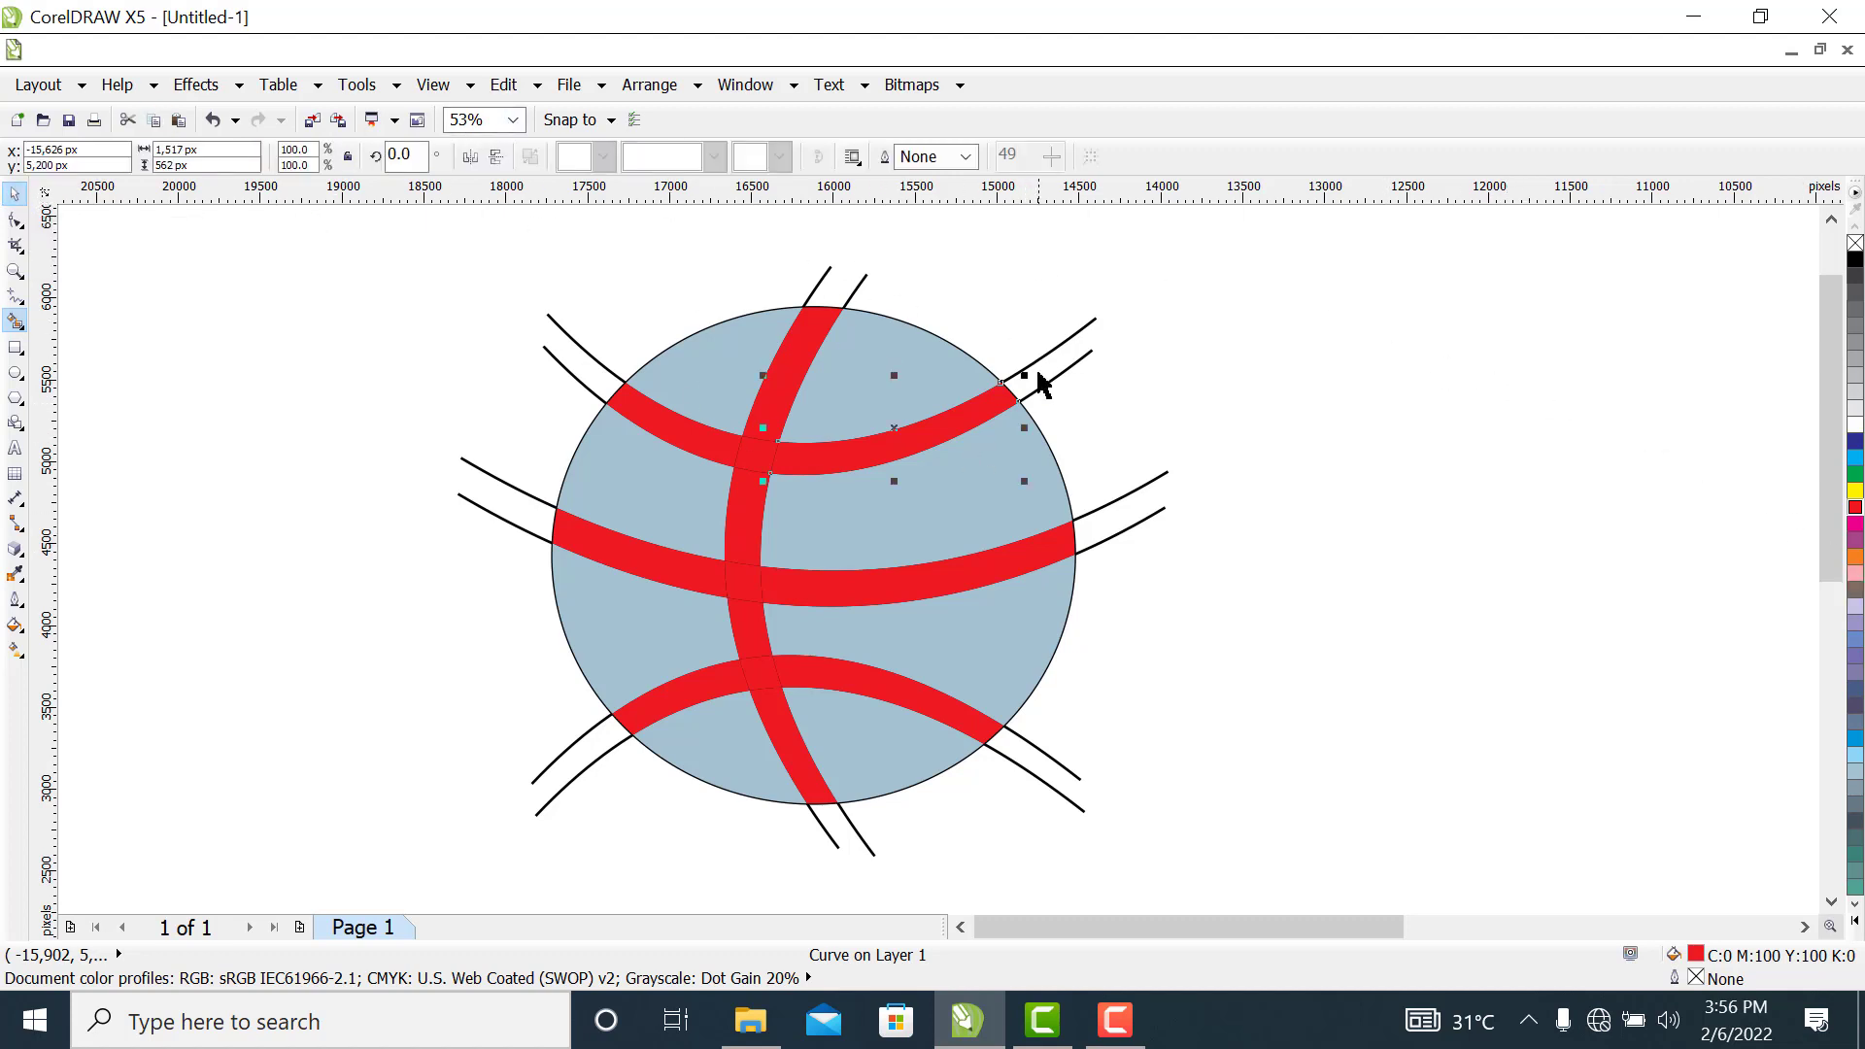
click(1094, 334)
right_click(1094, 334)
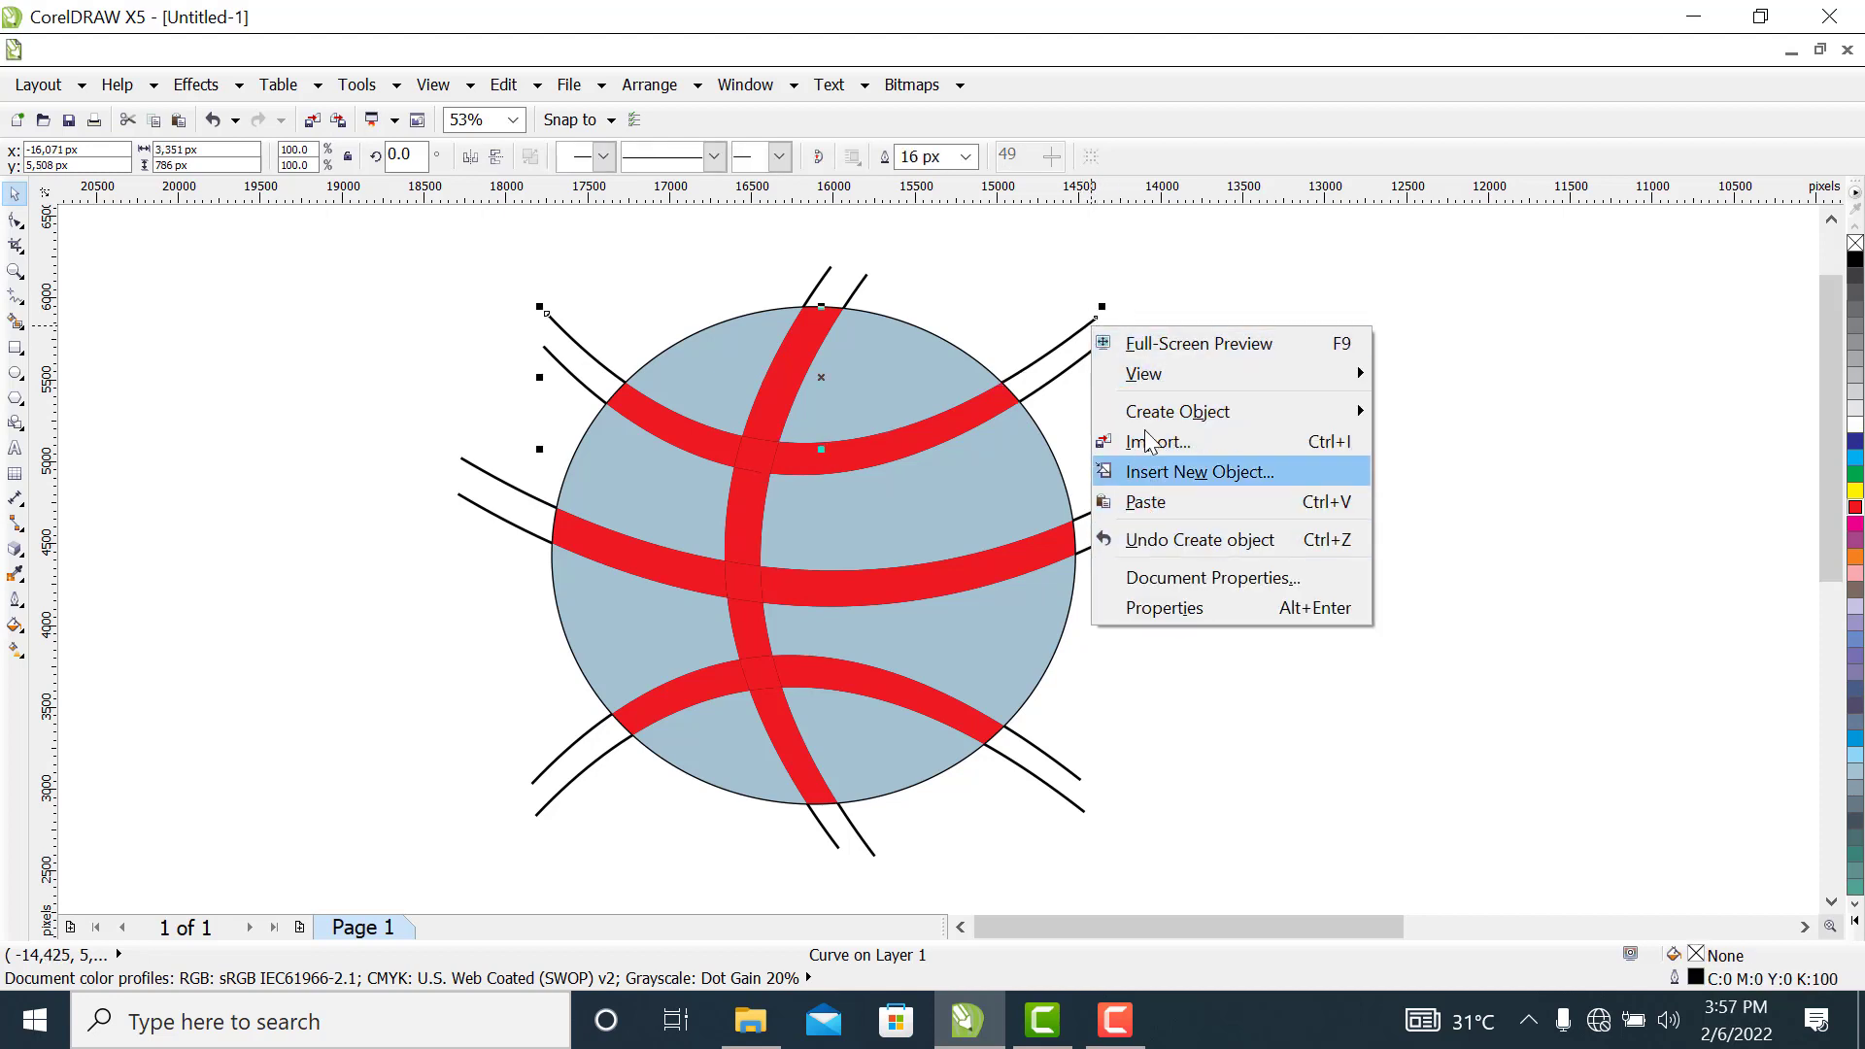
click(1216, 266)
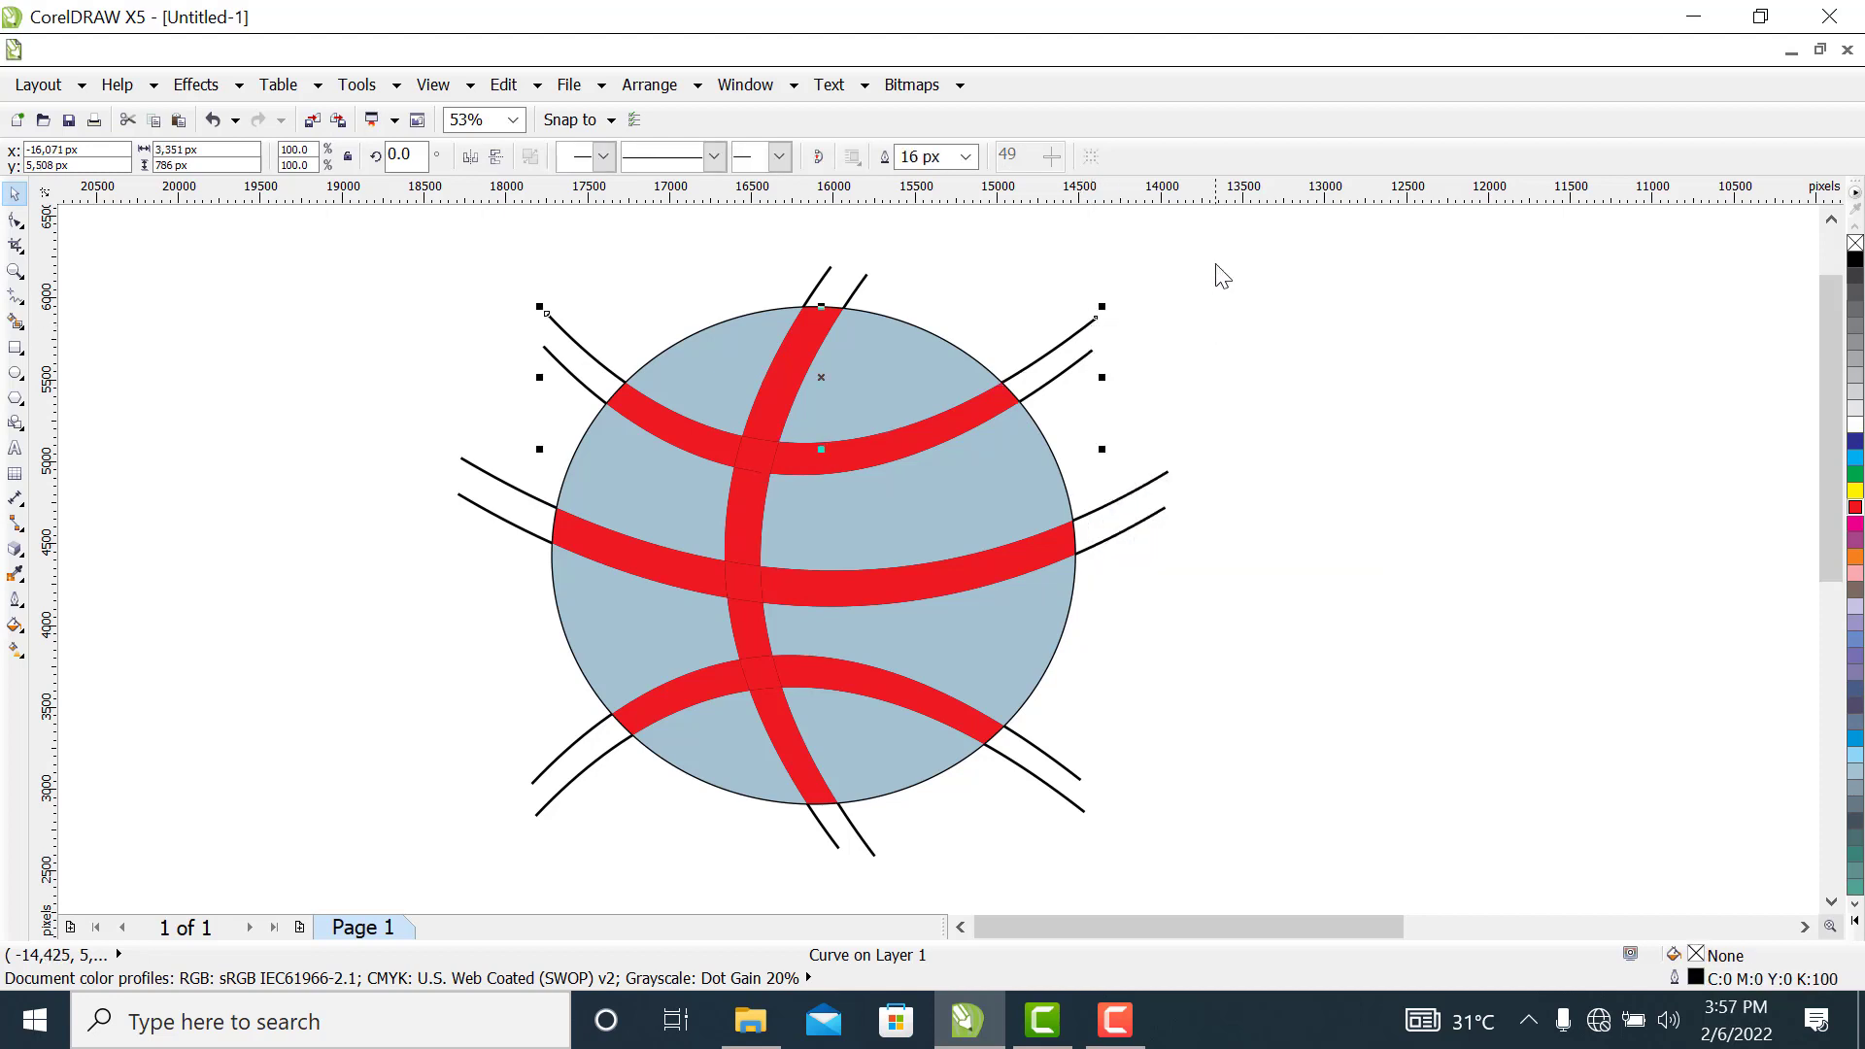
right_click(1072, 338)
click(1171, 574)
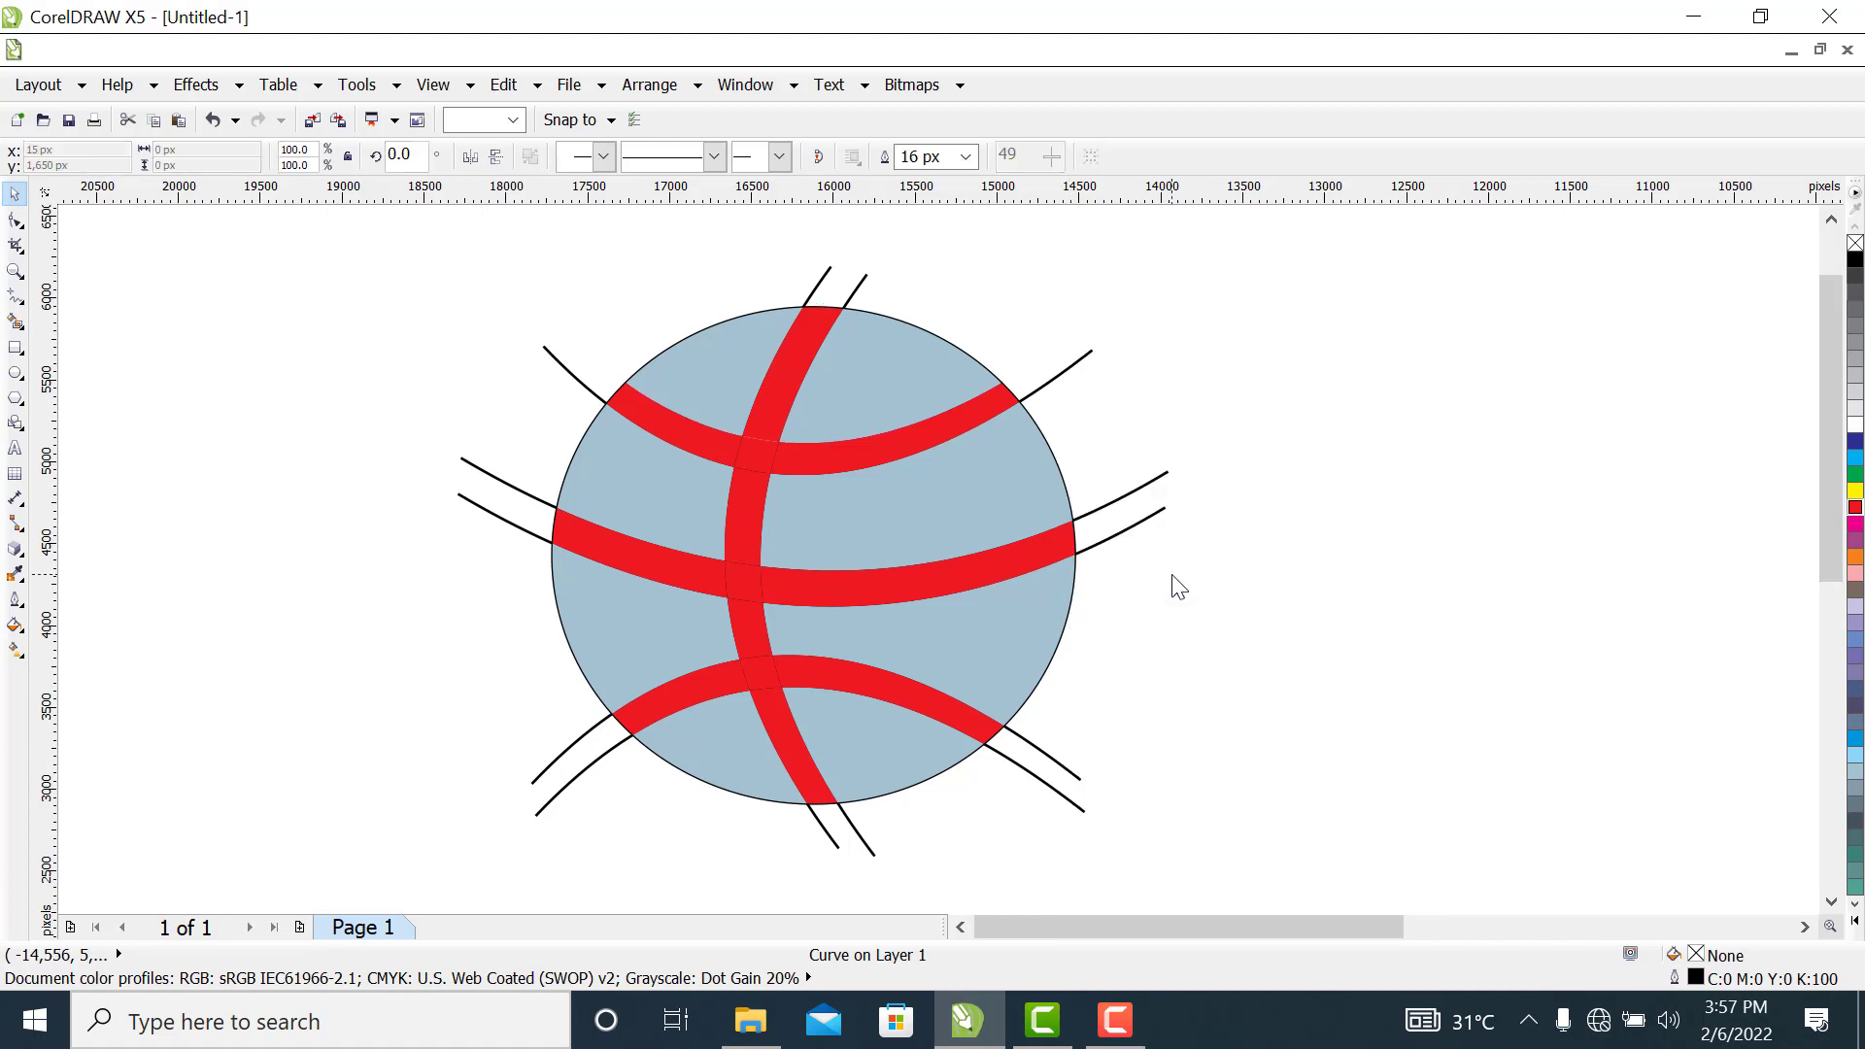
click(1062, 382)
right_click(1061, 383)
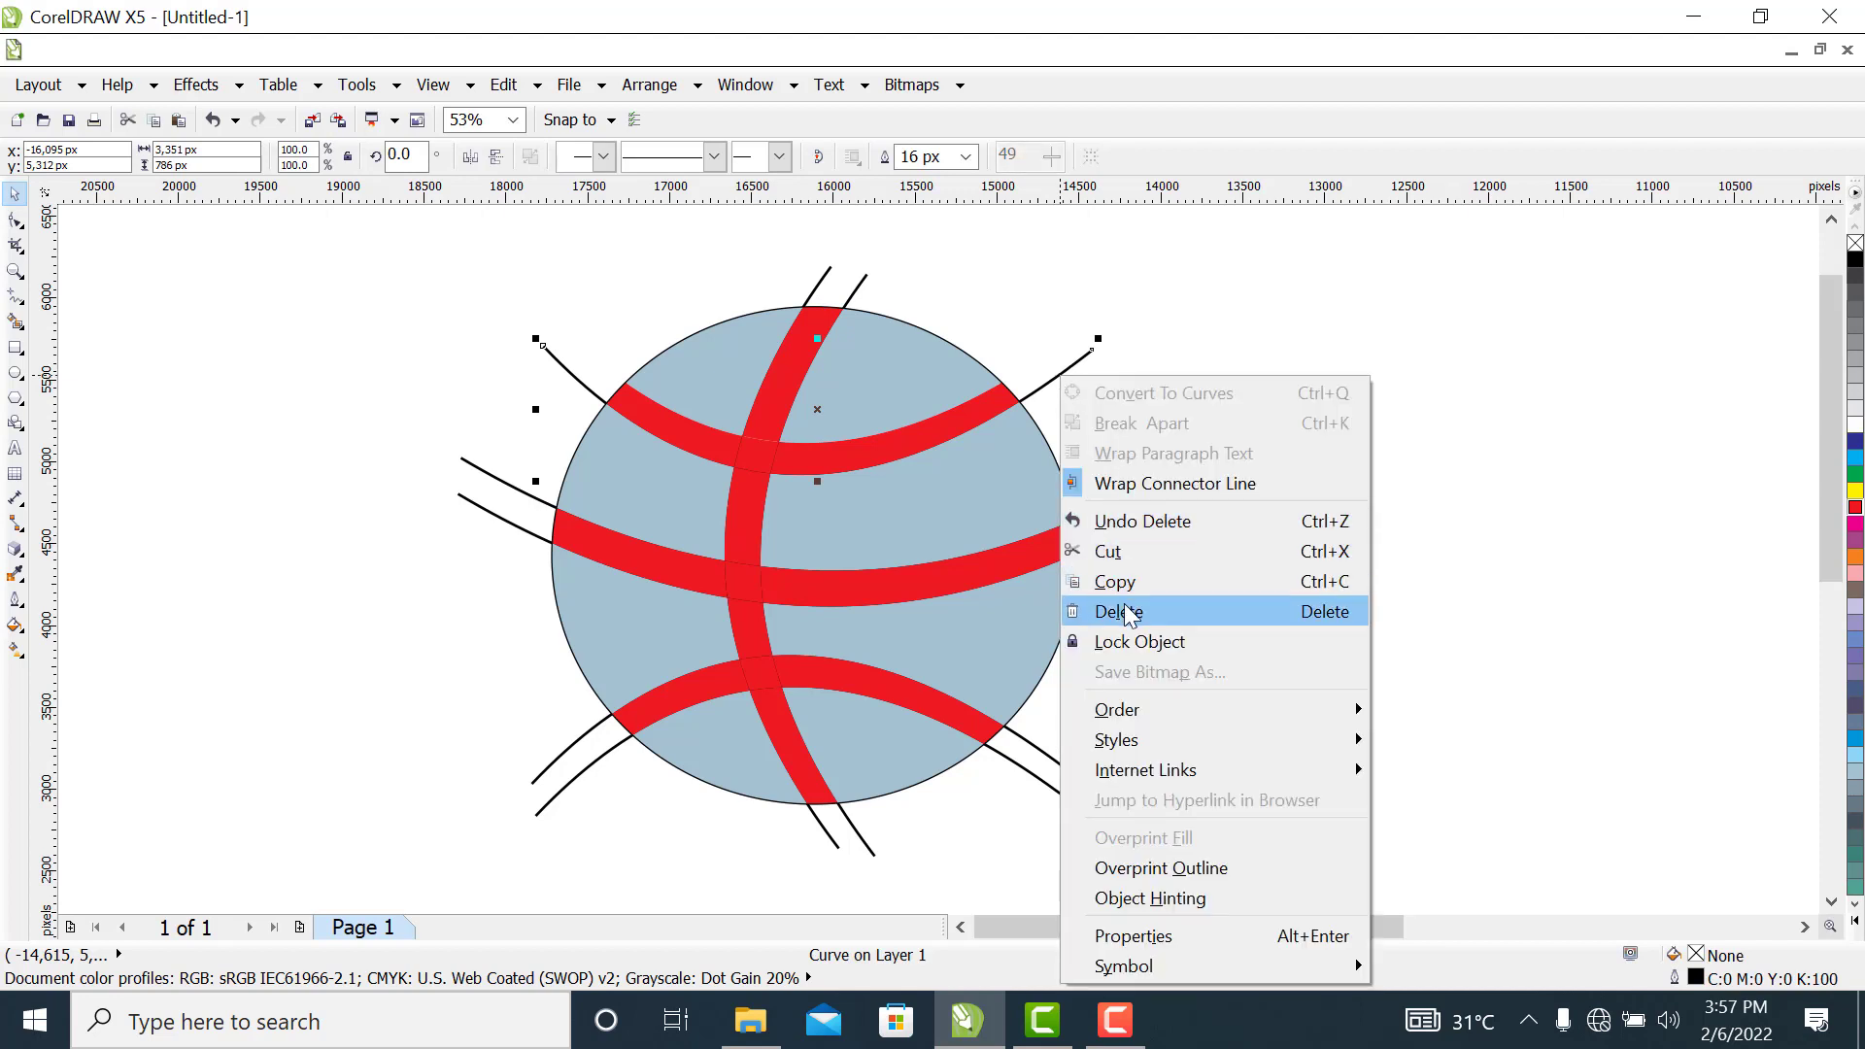
click(1123, 607)
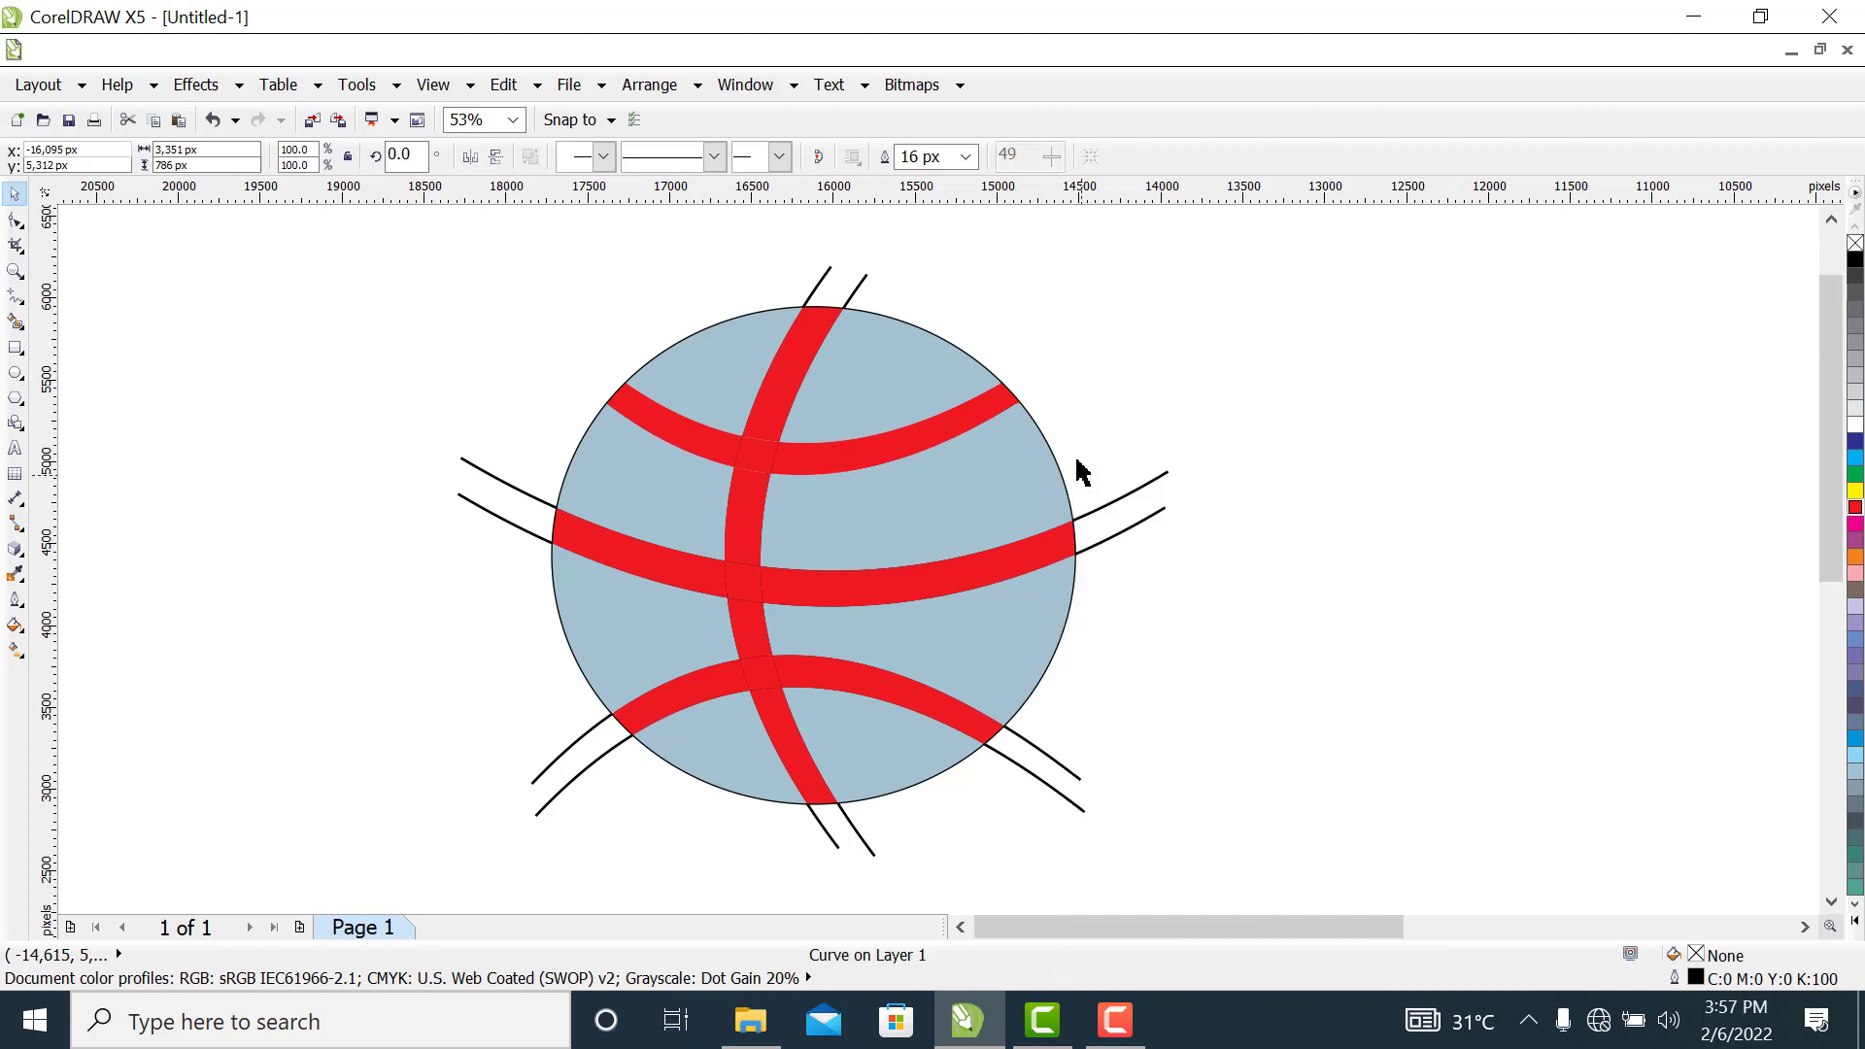
Delete the two middle construction curves that extend past both sides of the circle
click(1156, 492)
right_click(1150, 476)
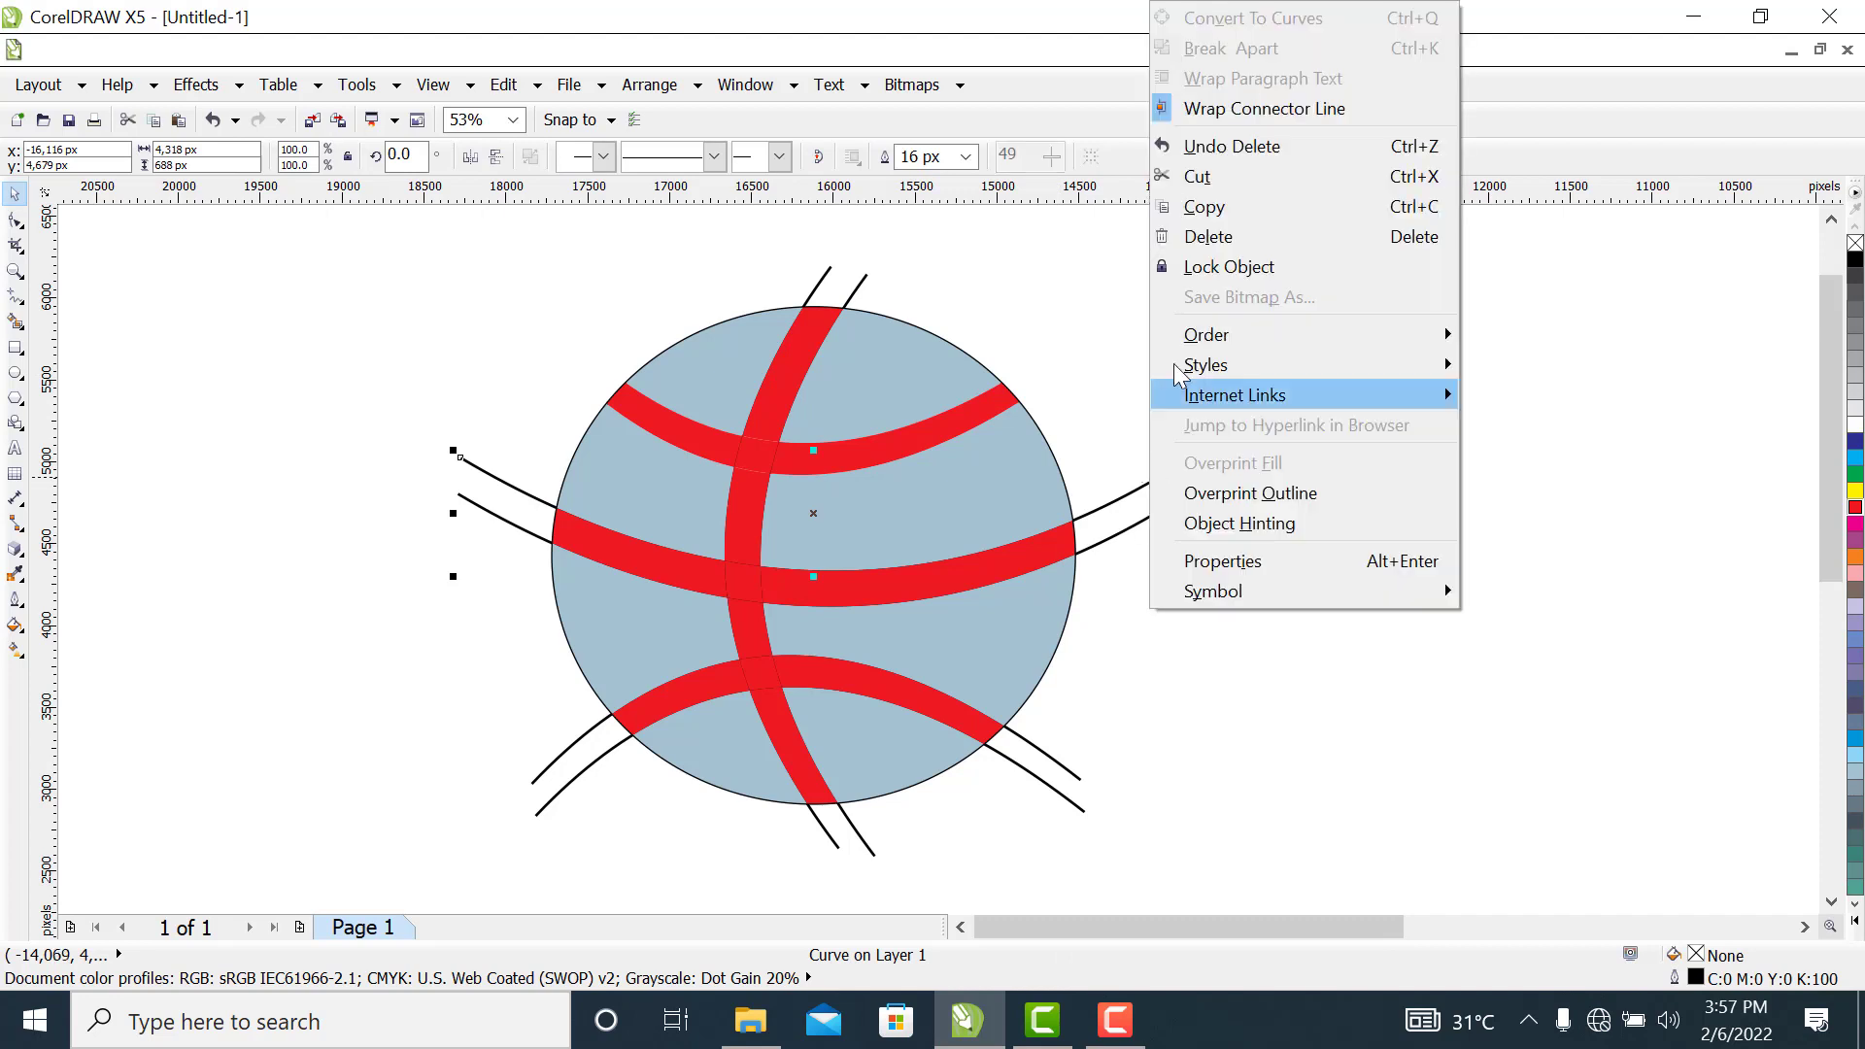
click(1214, 237)
click(1156, 515)
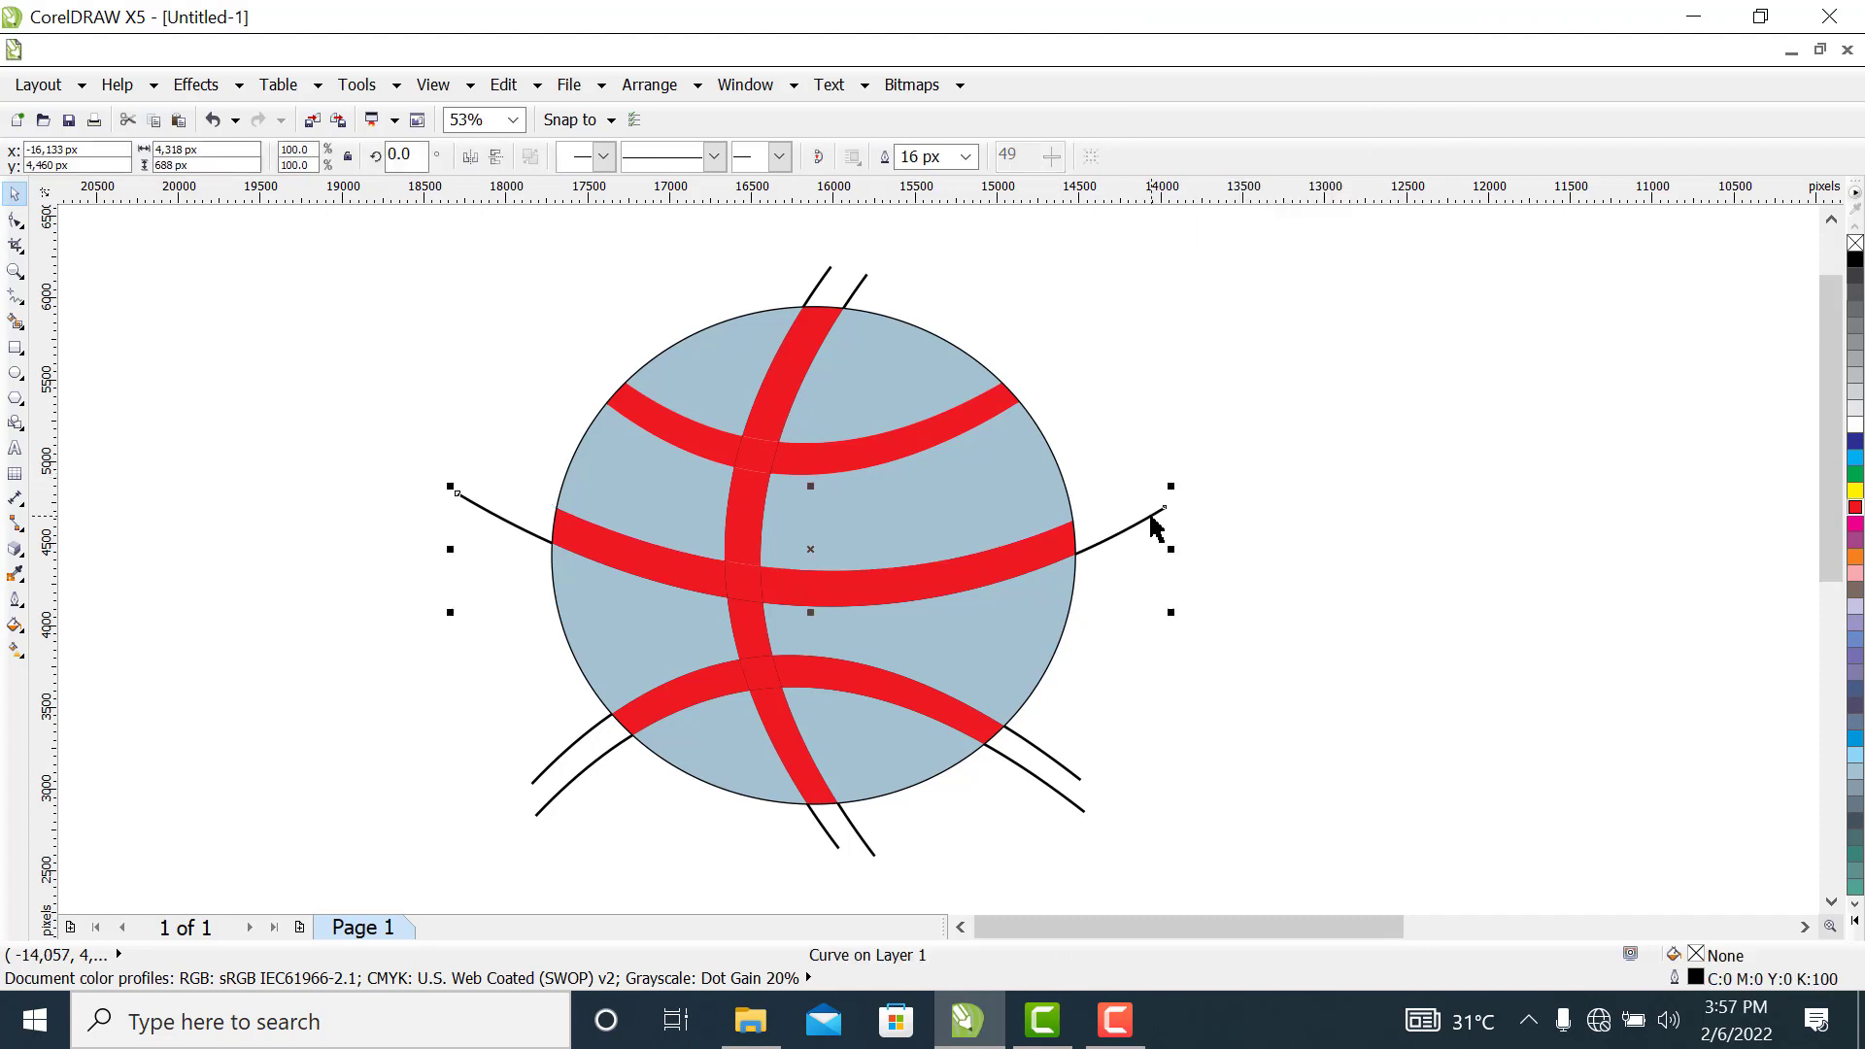
right_click(1152, 520)
click(1260, 236)
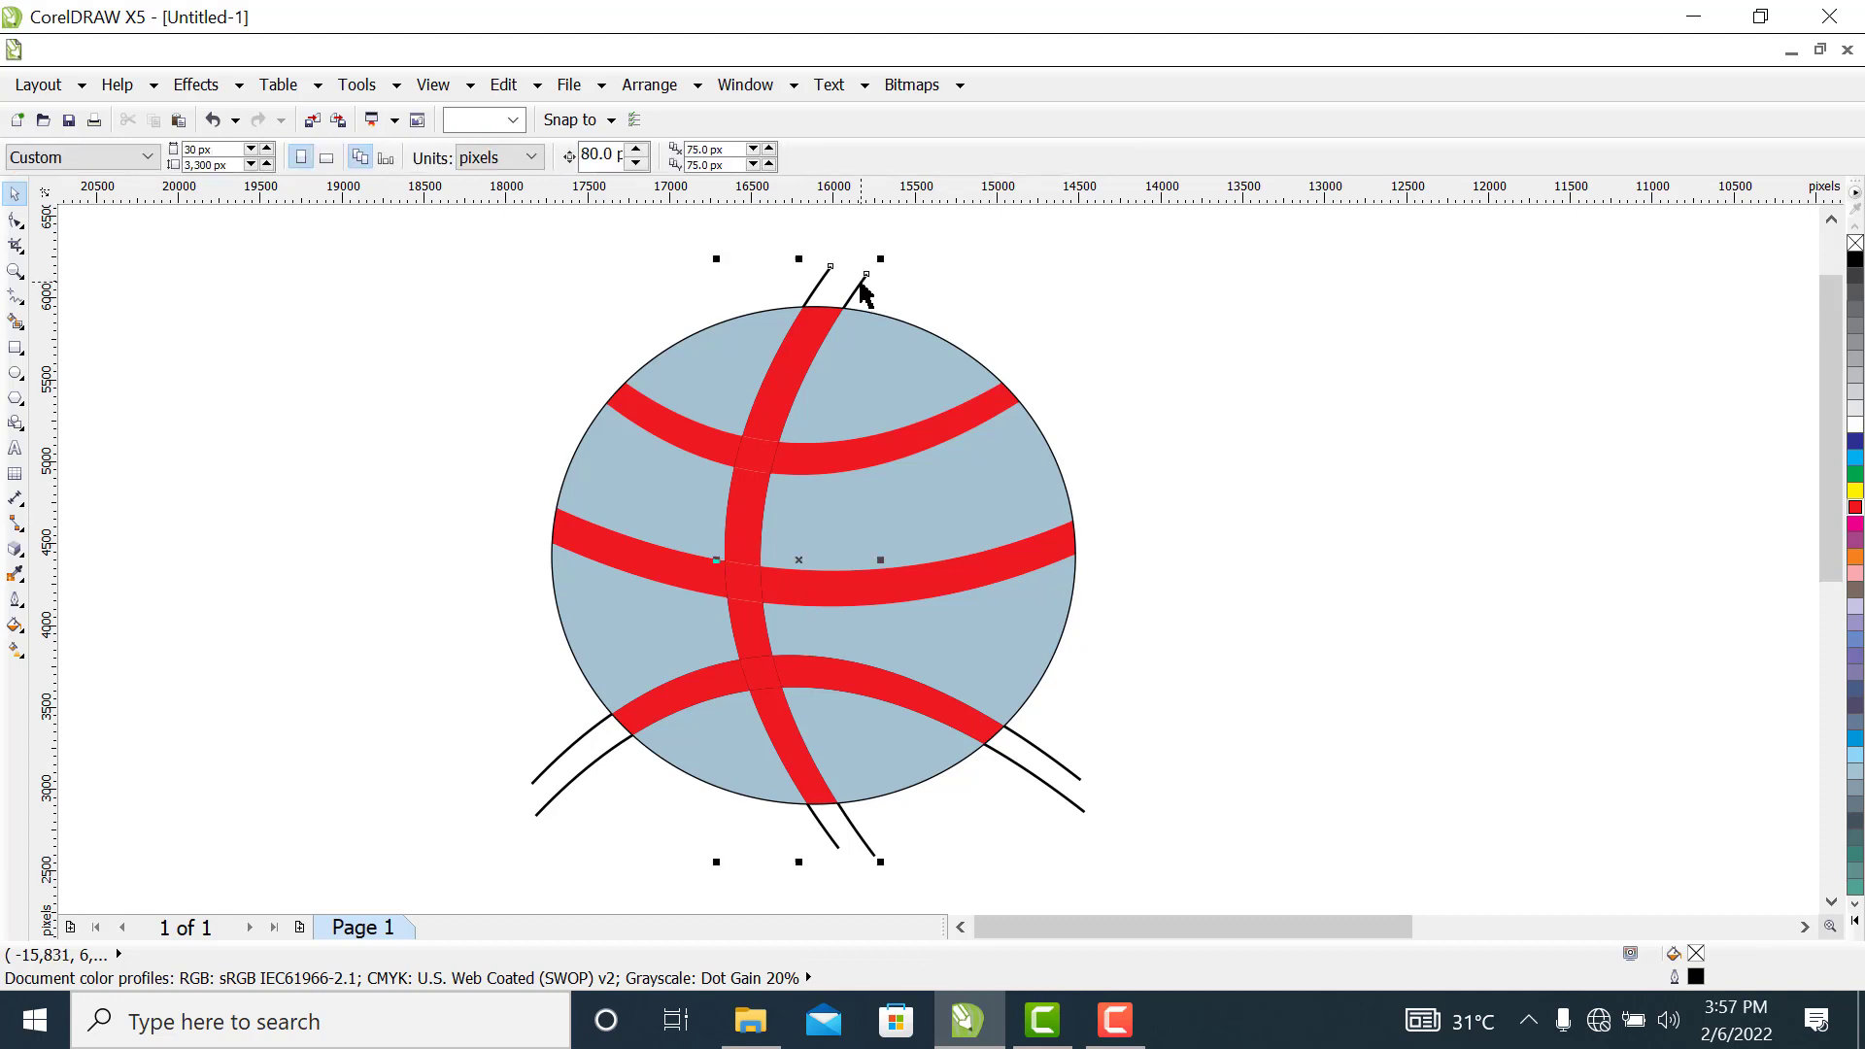
Delete the grouped upright construction curves and the grouped lower construction curves
click(861, 284)
right_click(862, 284)
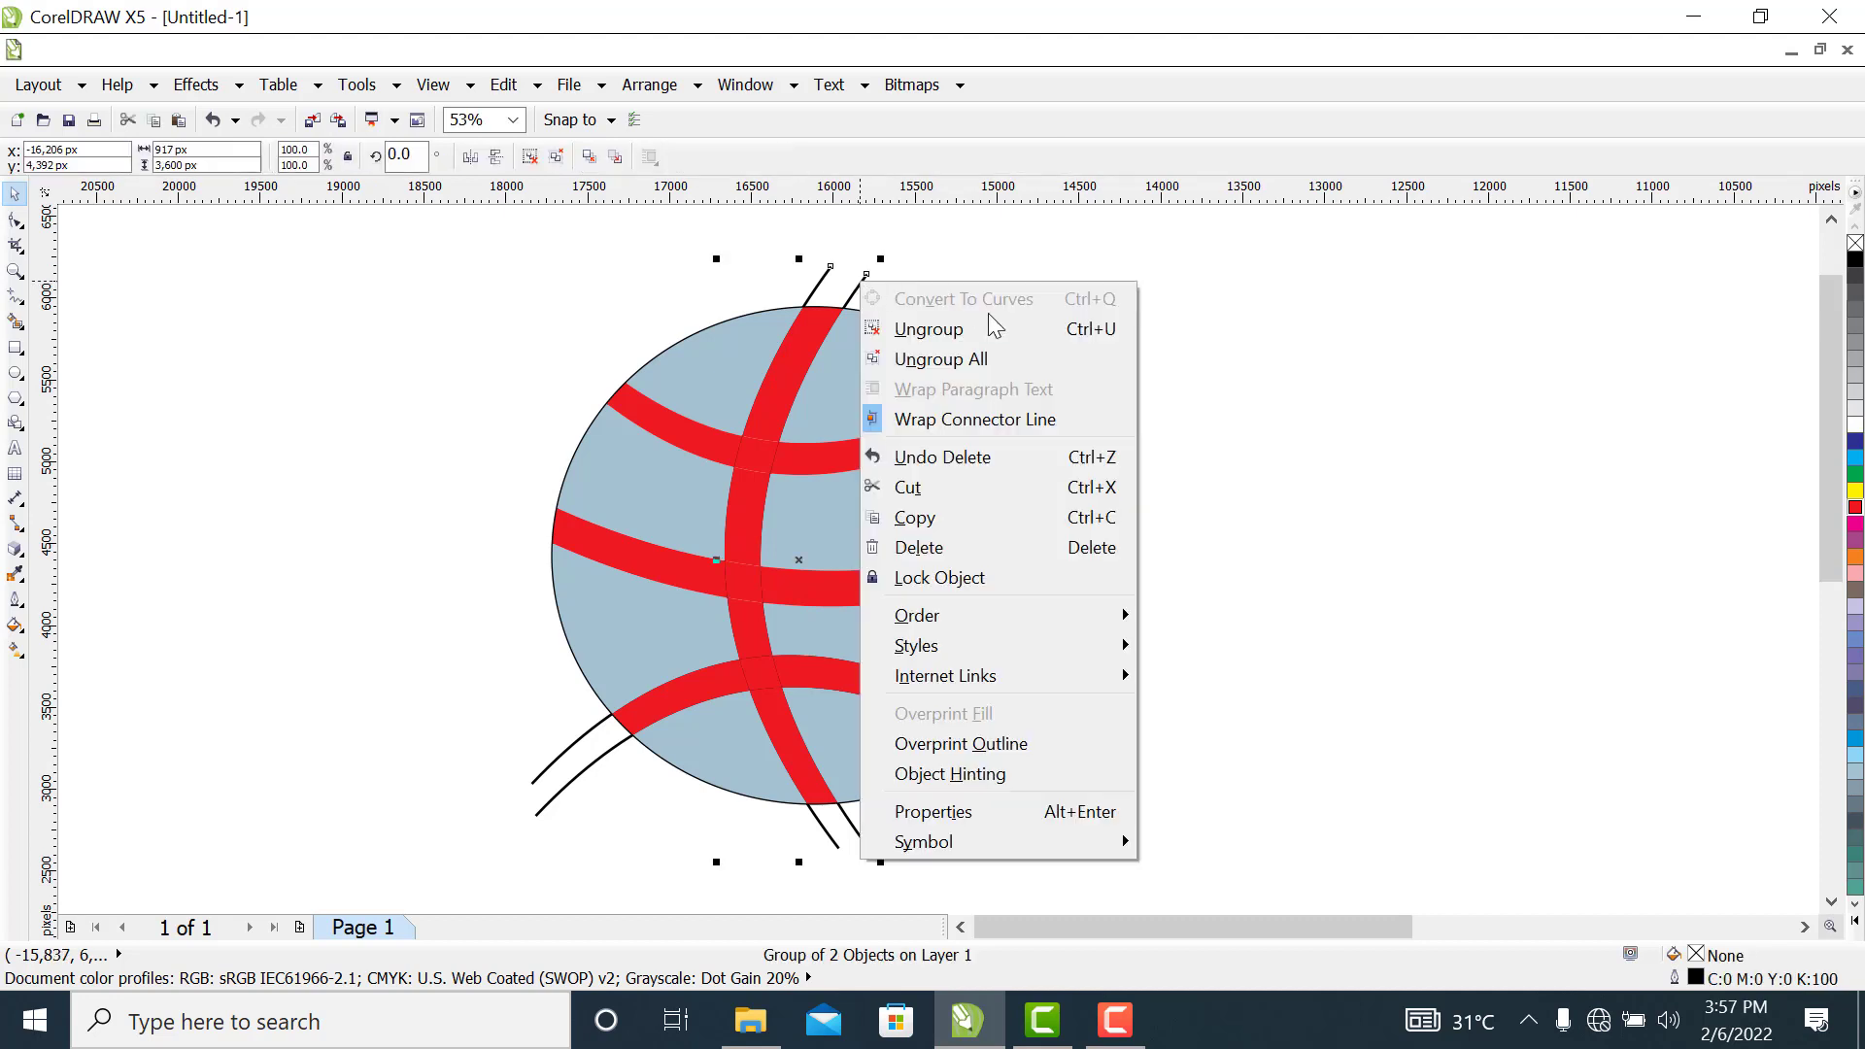
click(935, 538)
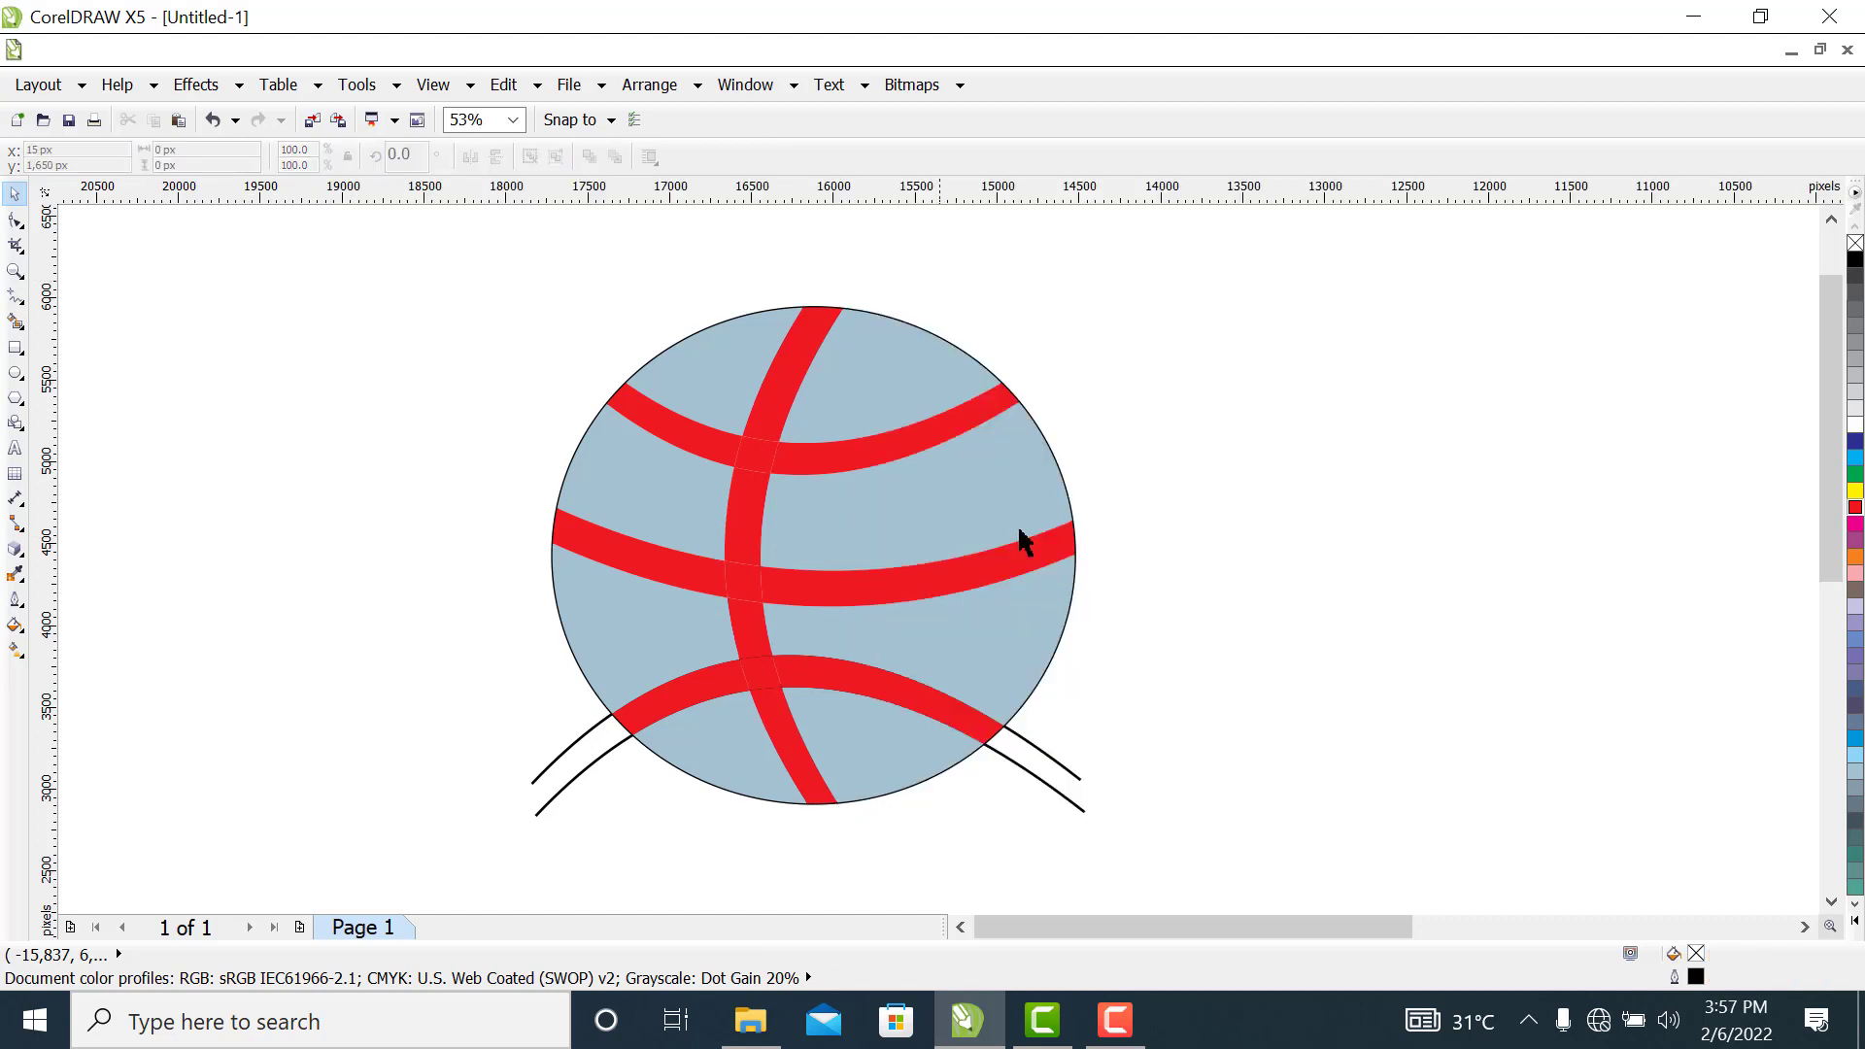
click(1061, 802)
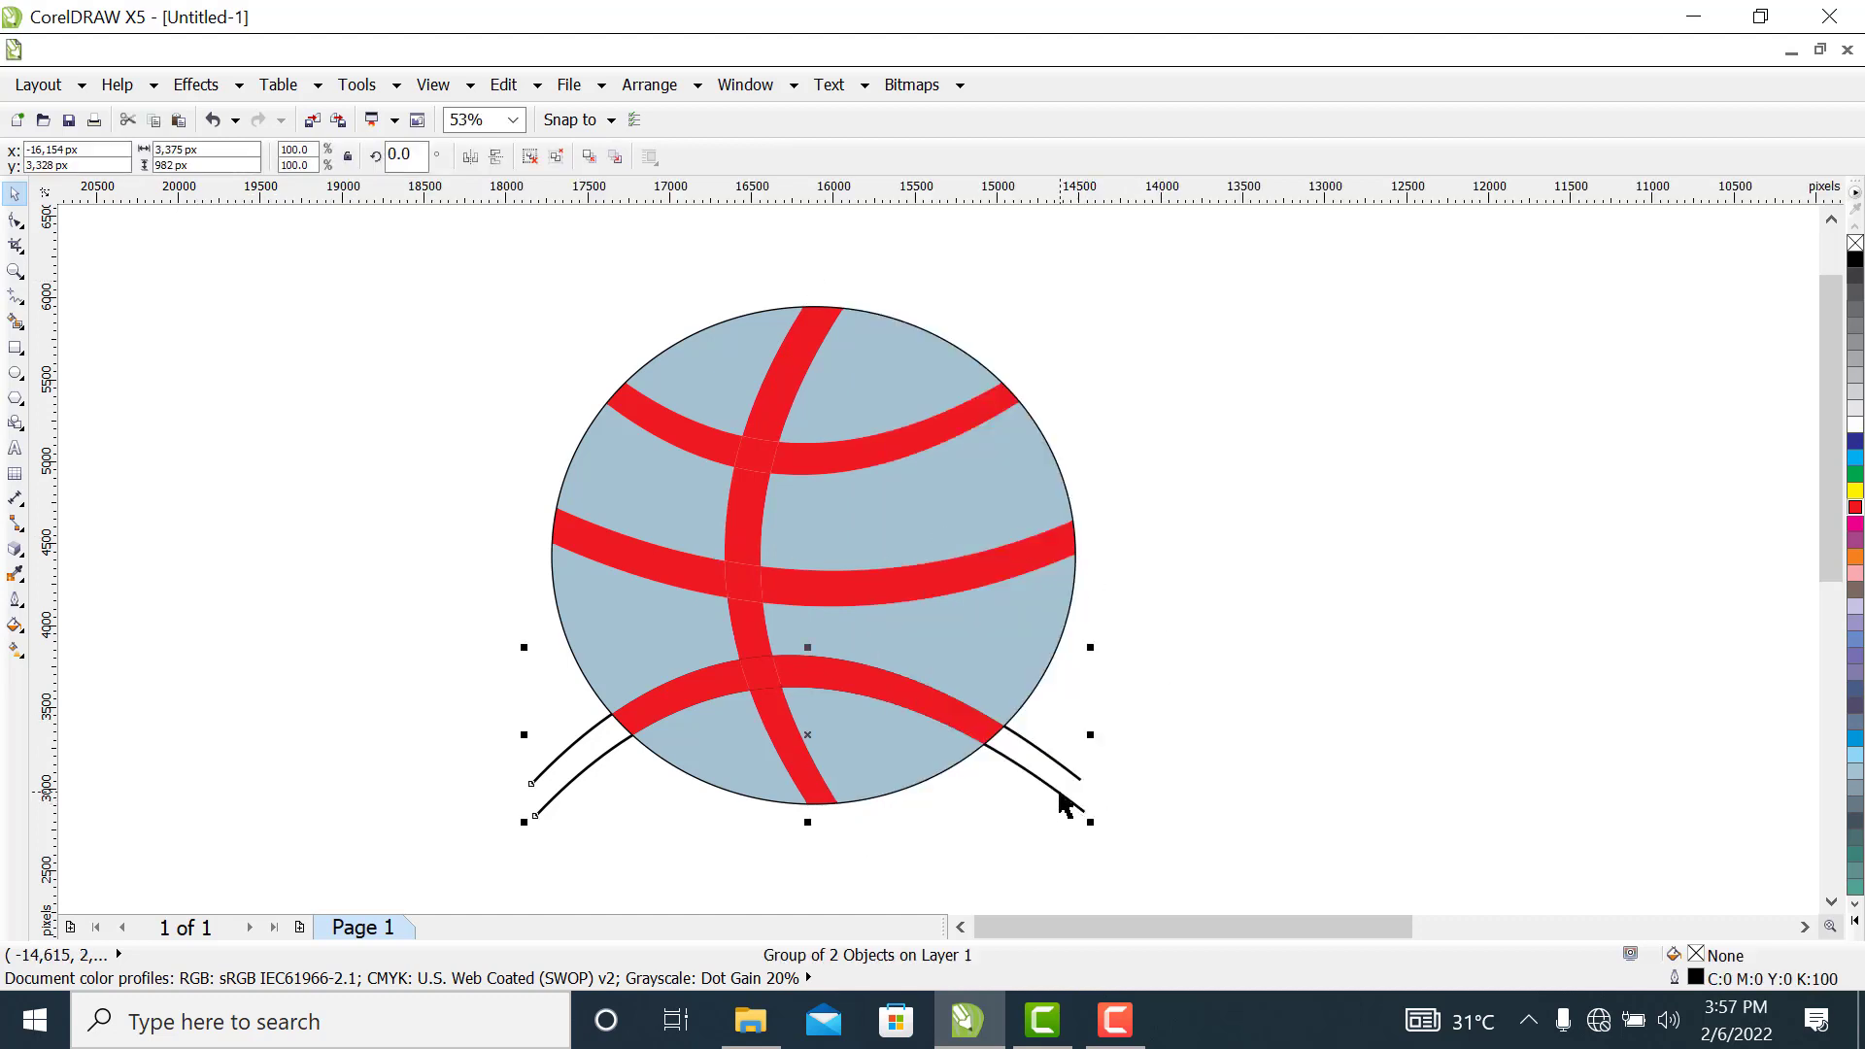
right_click(1061, 802)
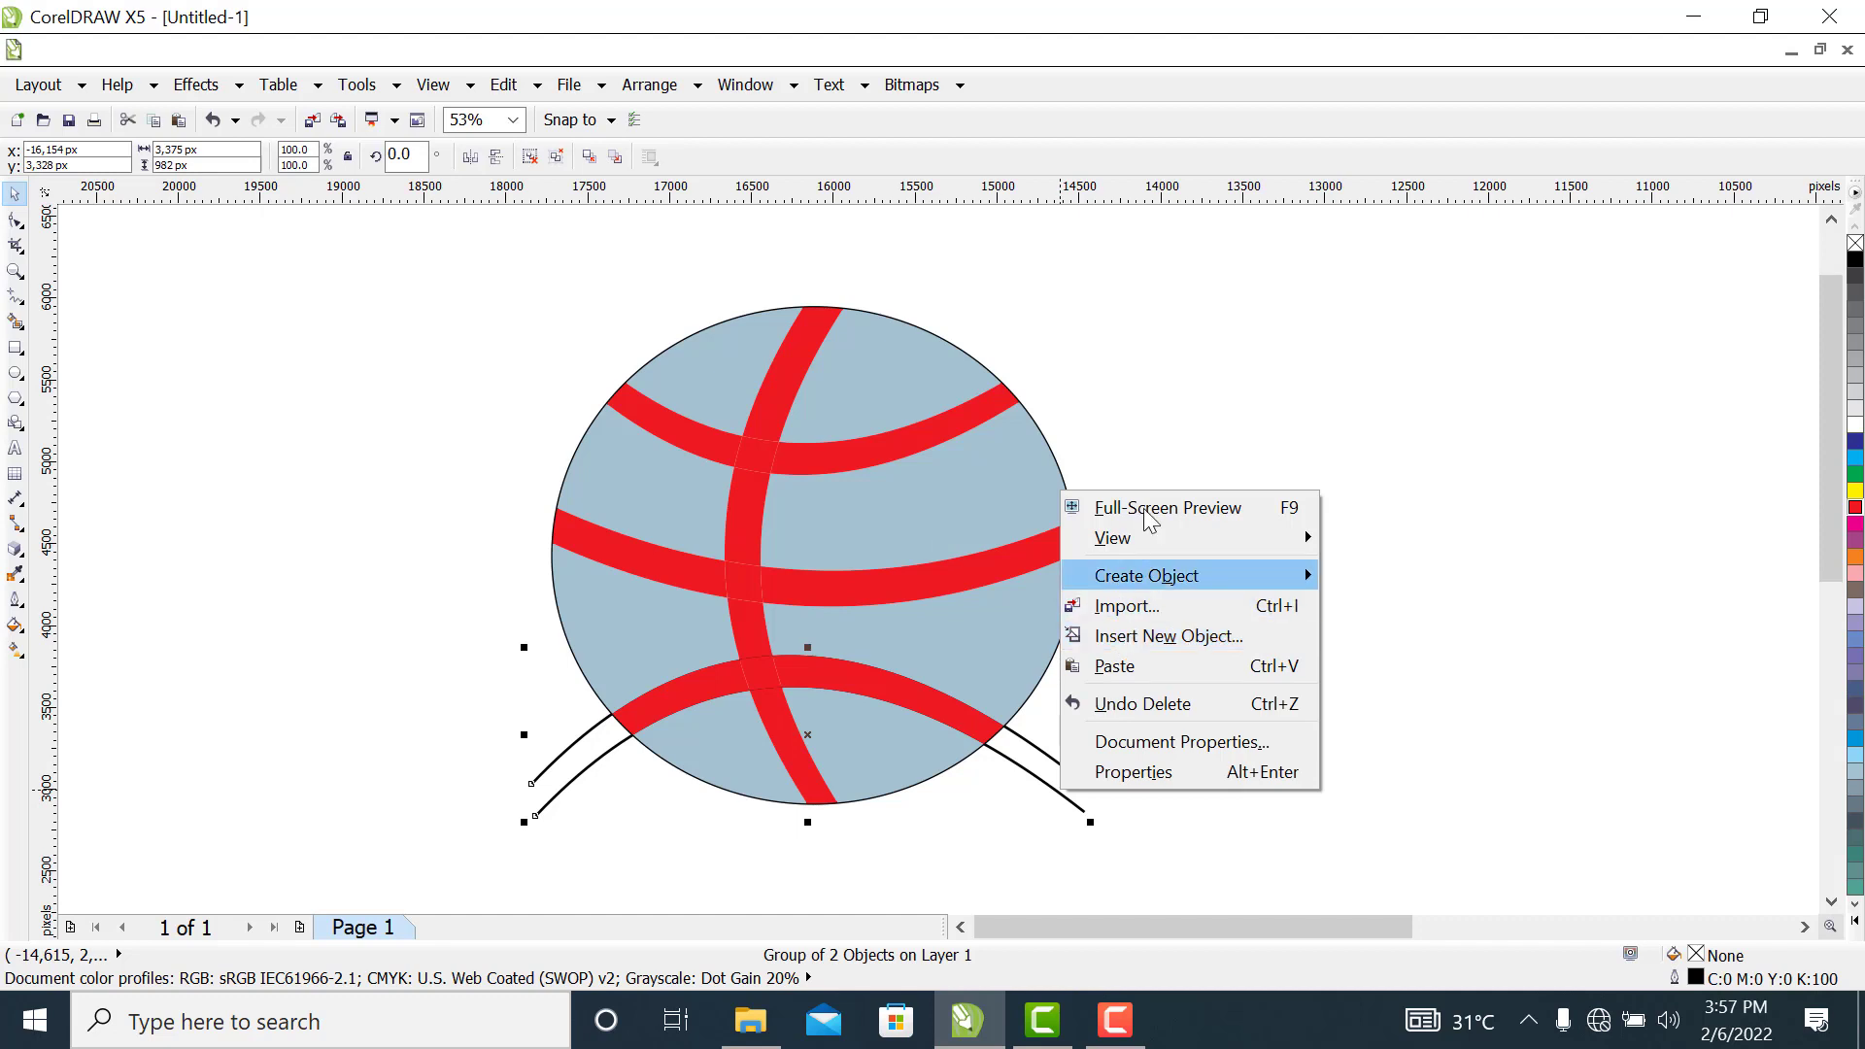
click(1187, 437)
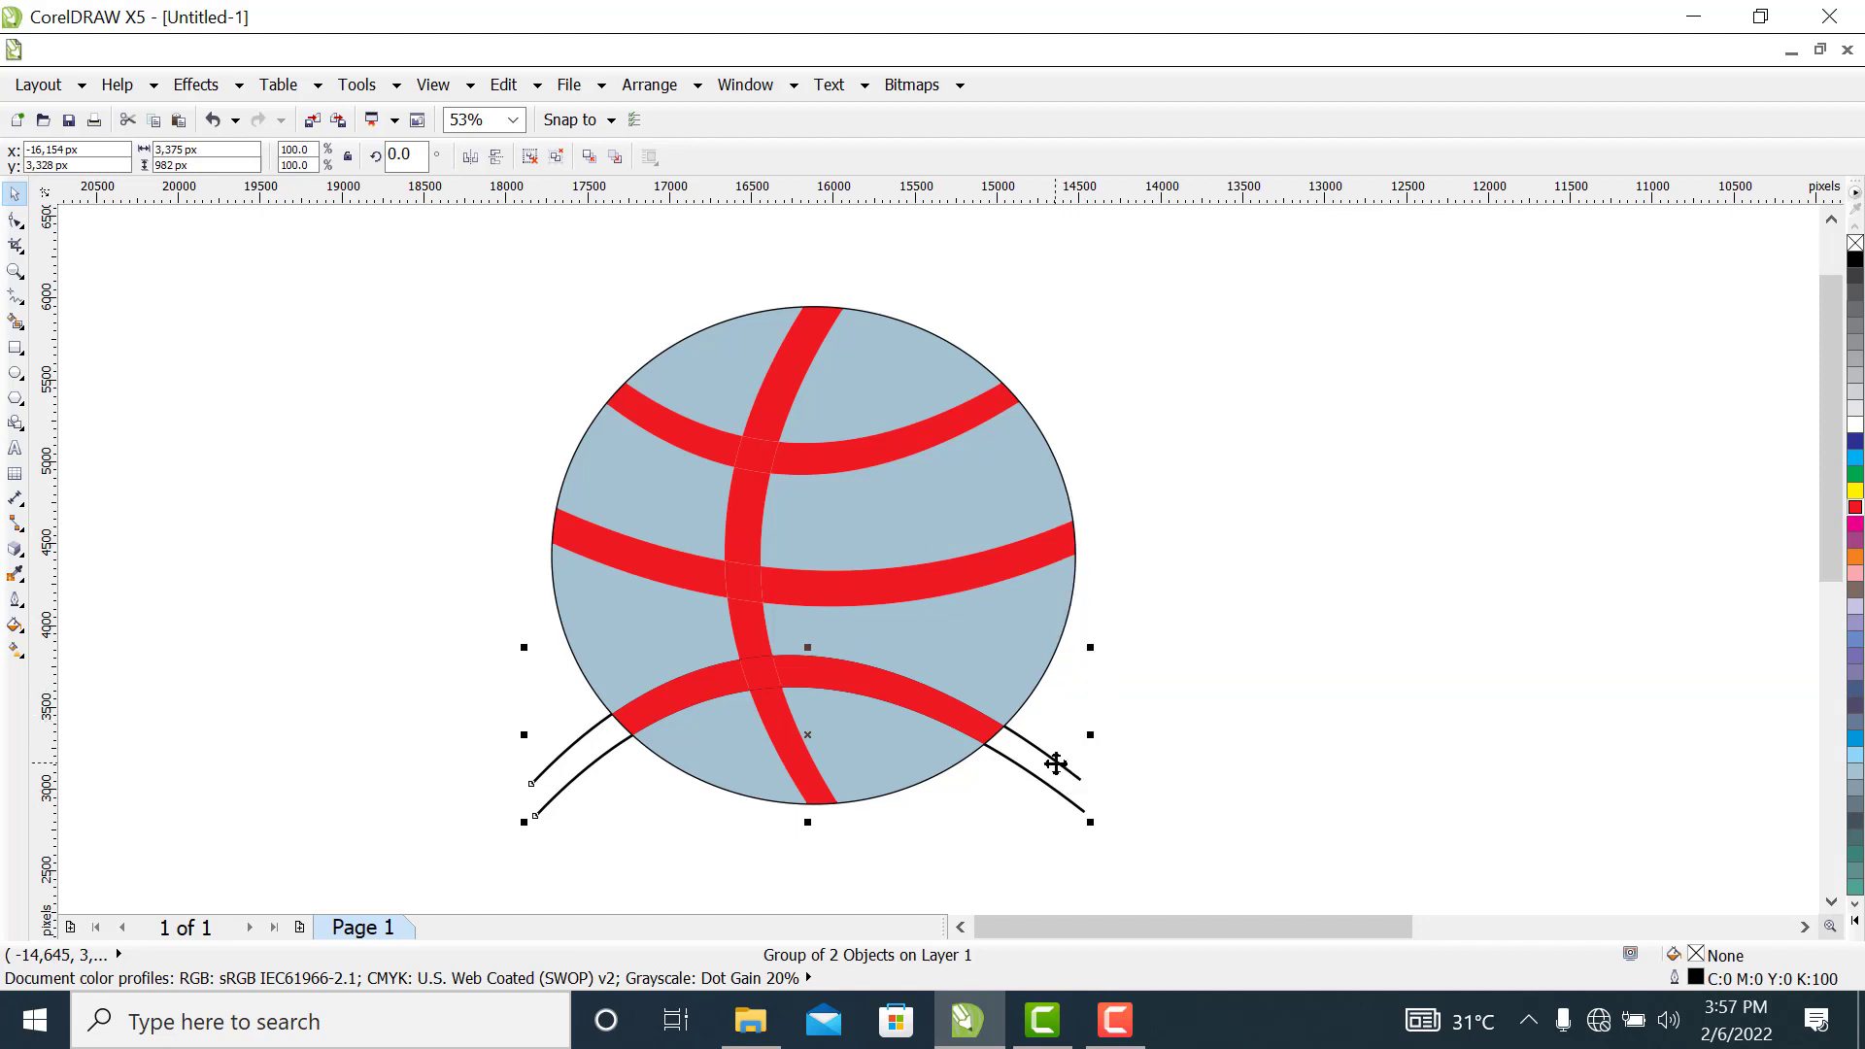
right_click(1056, 764)
click(1145, 446)
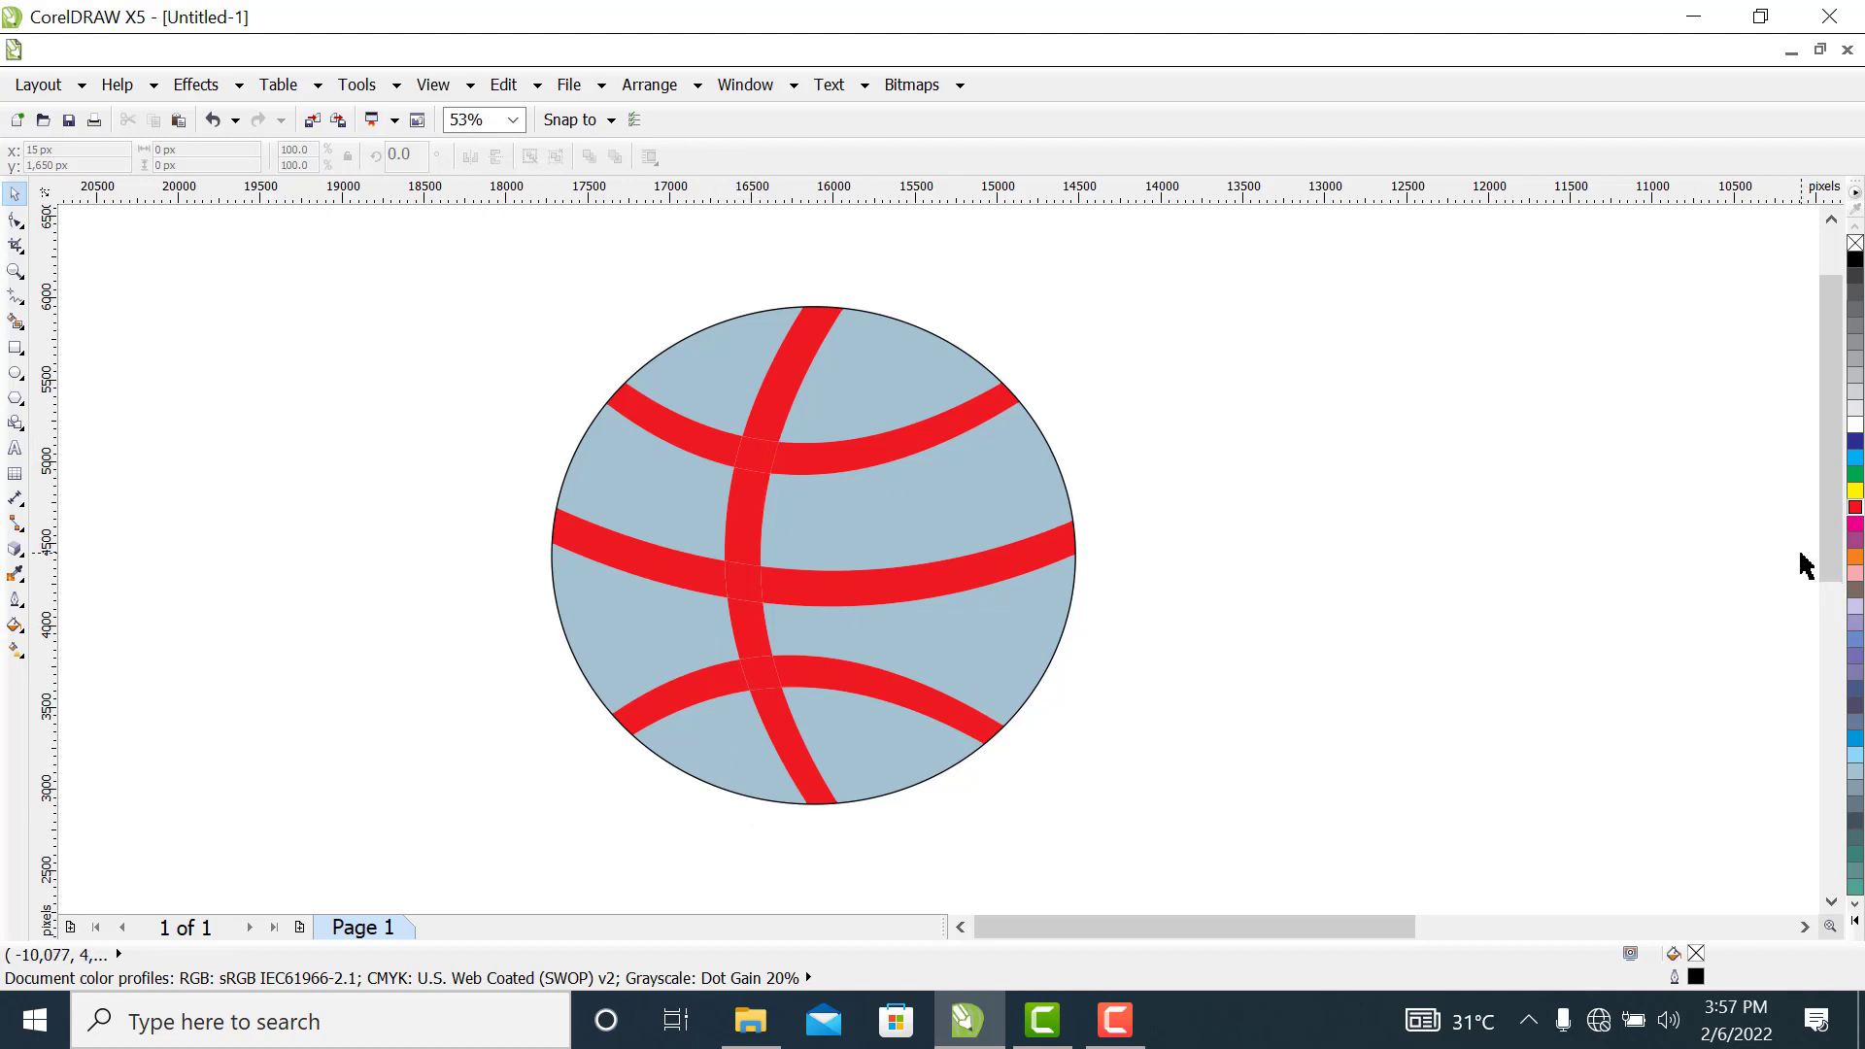
Fill all eight blue-grey ball panels with orange, C0 M60 Y100 K0
click(905, 377)
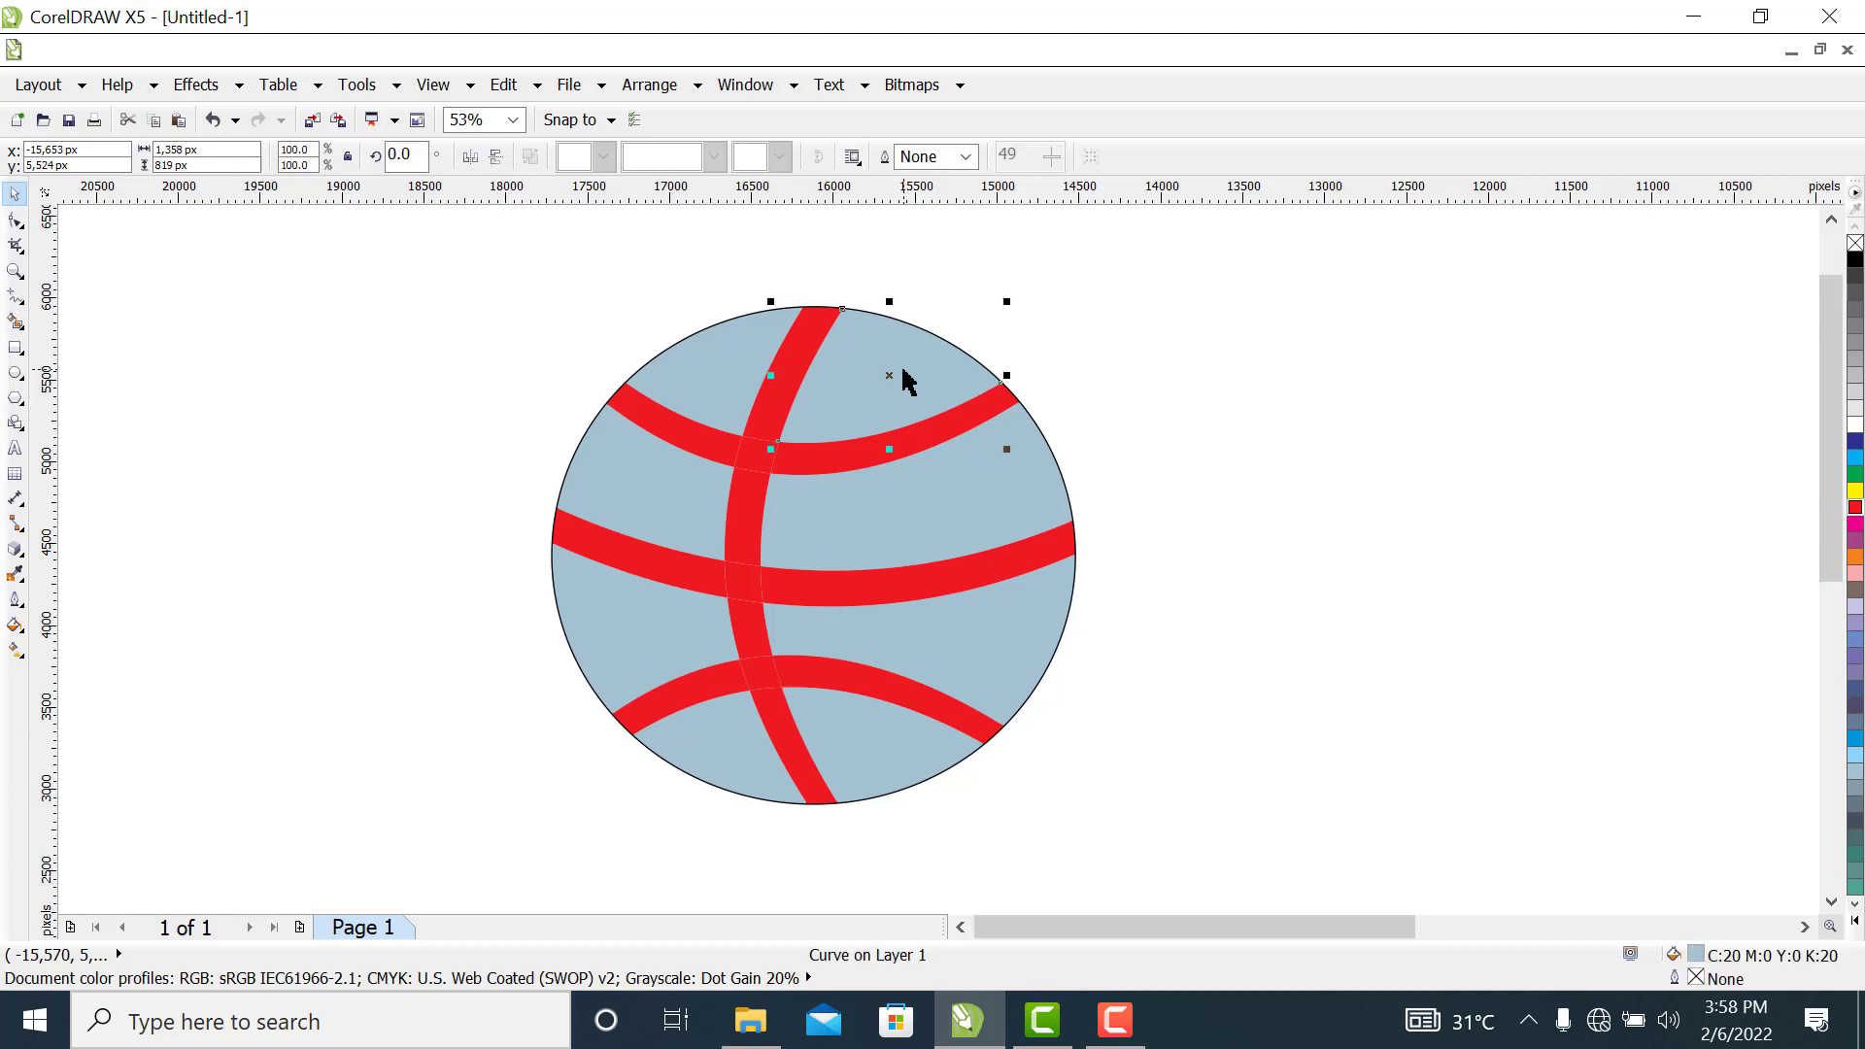
shift+click(972, 512)
shift+click(887, 753)
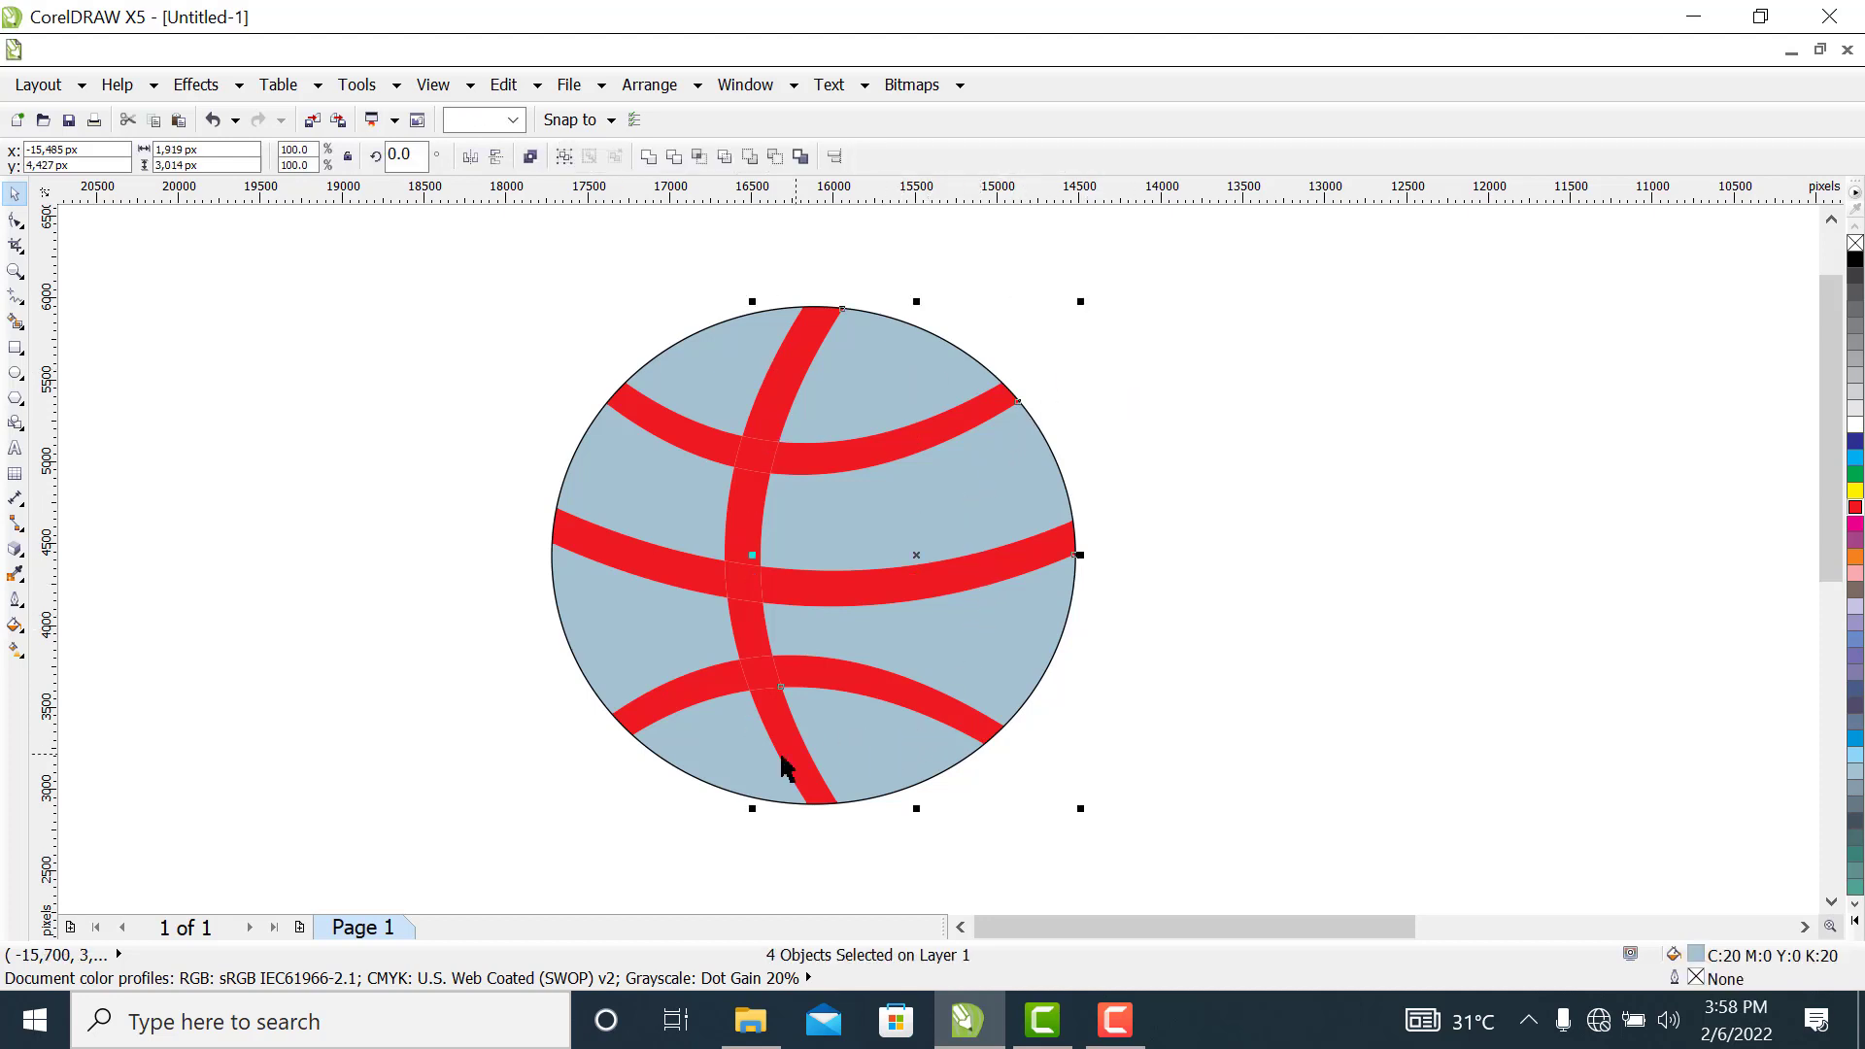
shift+click(729, 753)
shift+click(612, 646)
shift+click(605, 453)
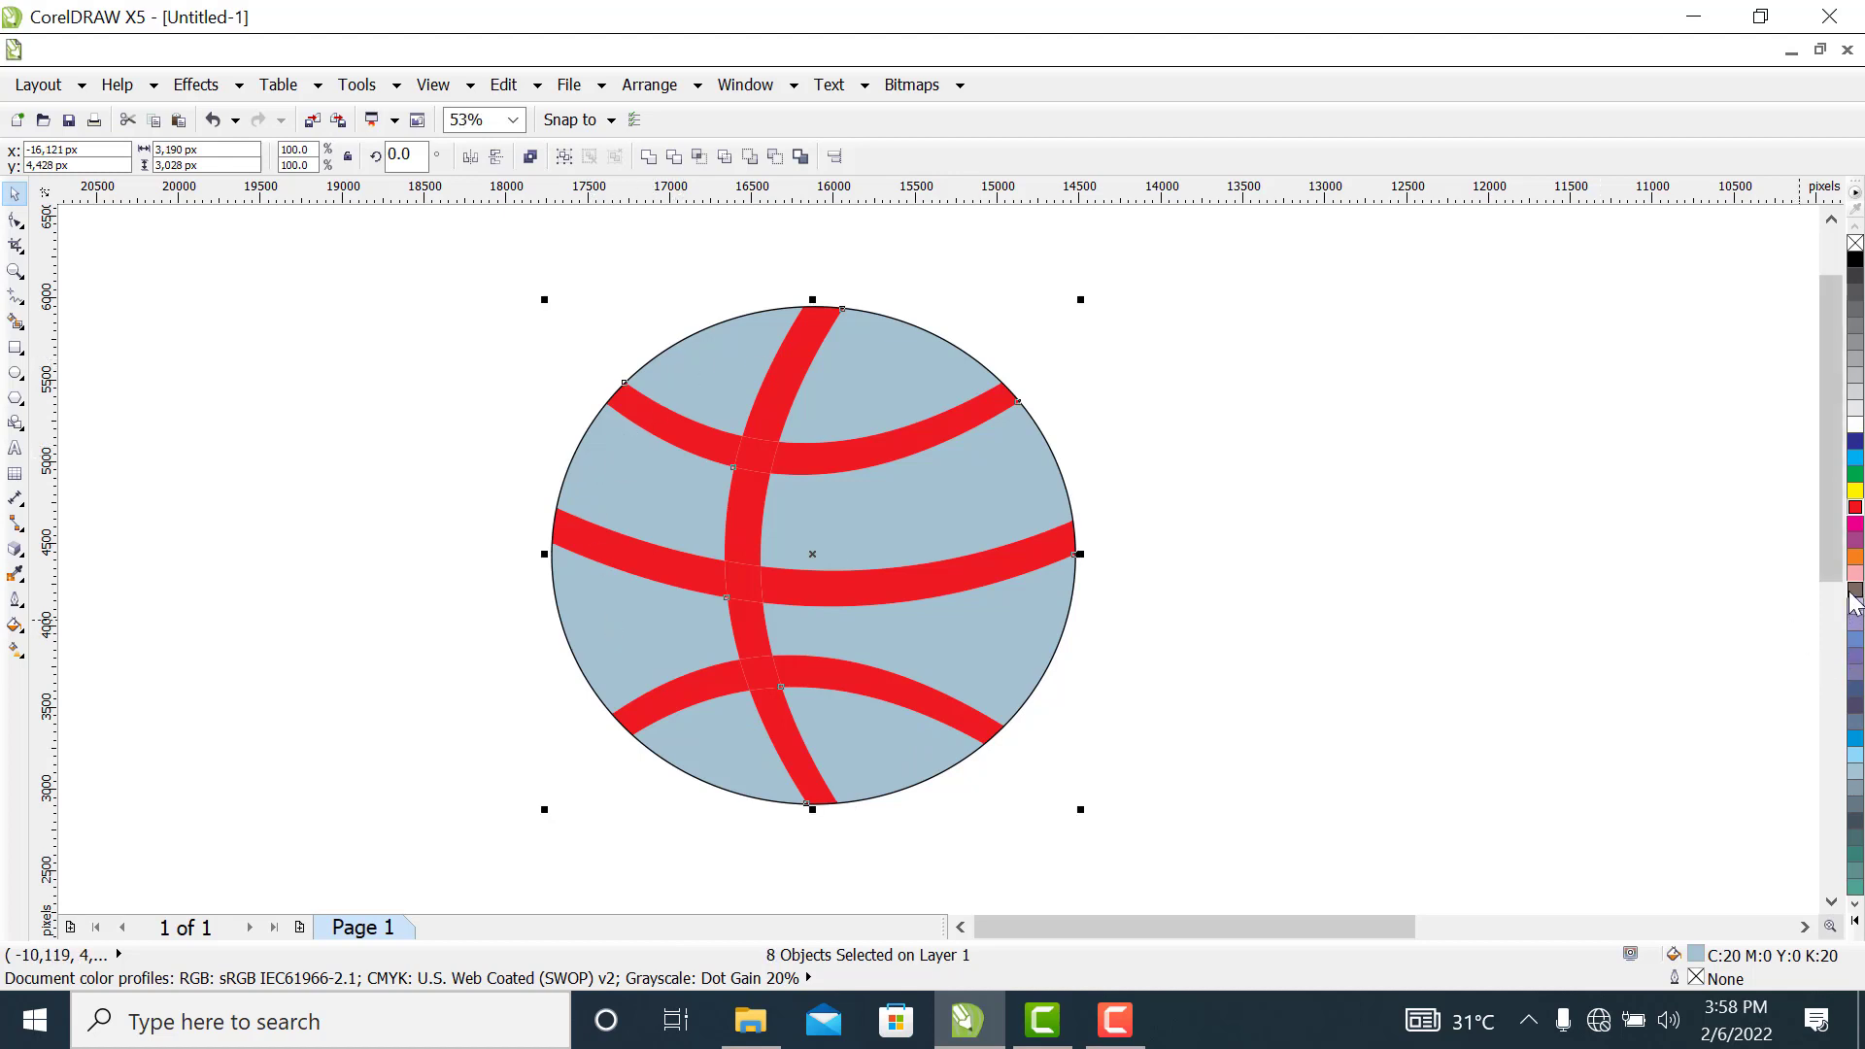
click(1855, 557)
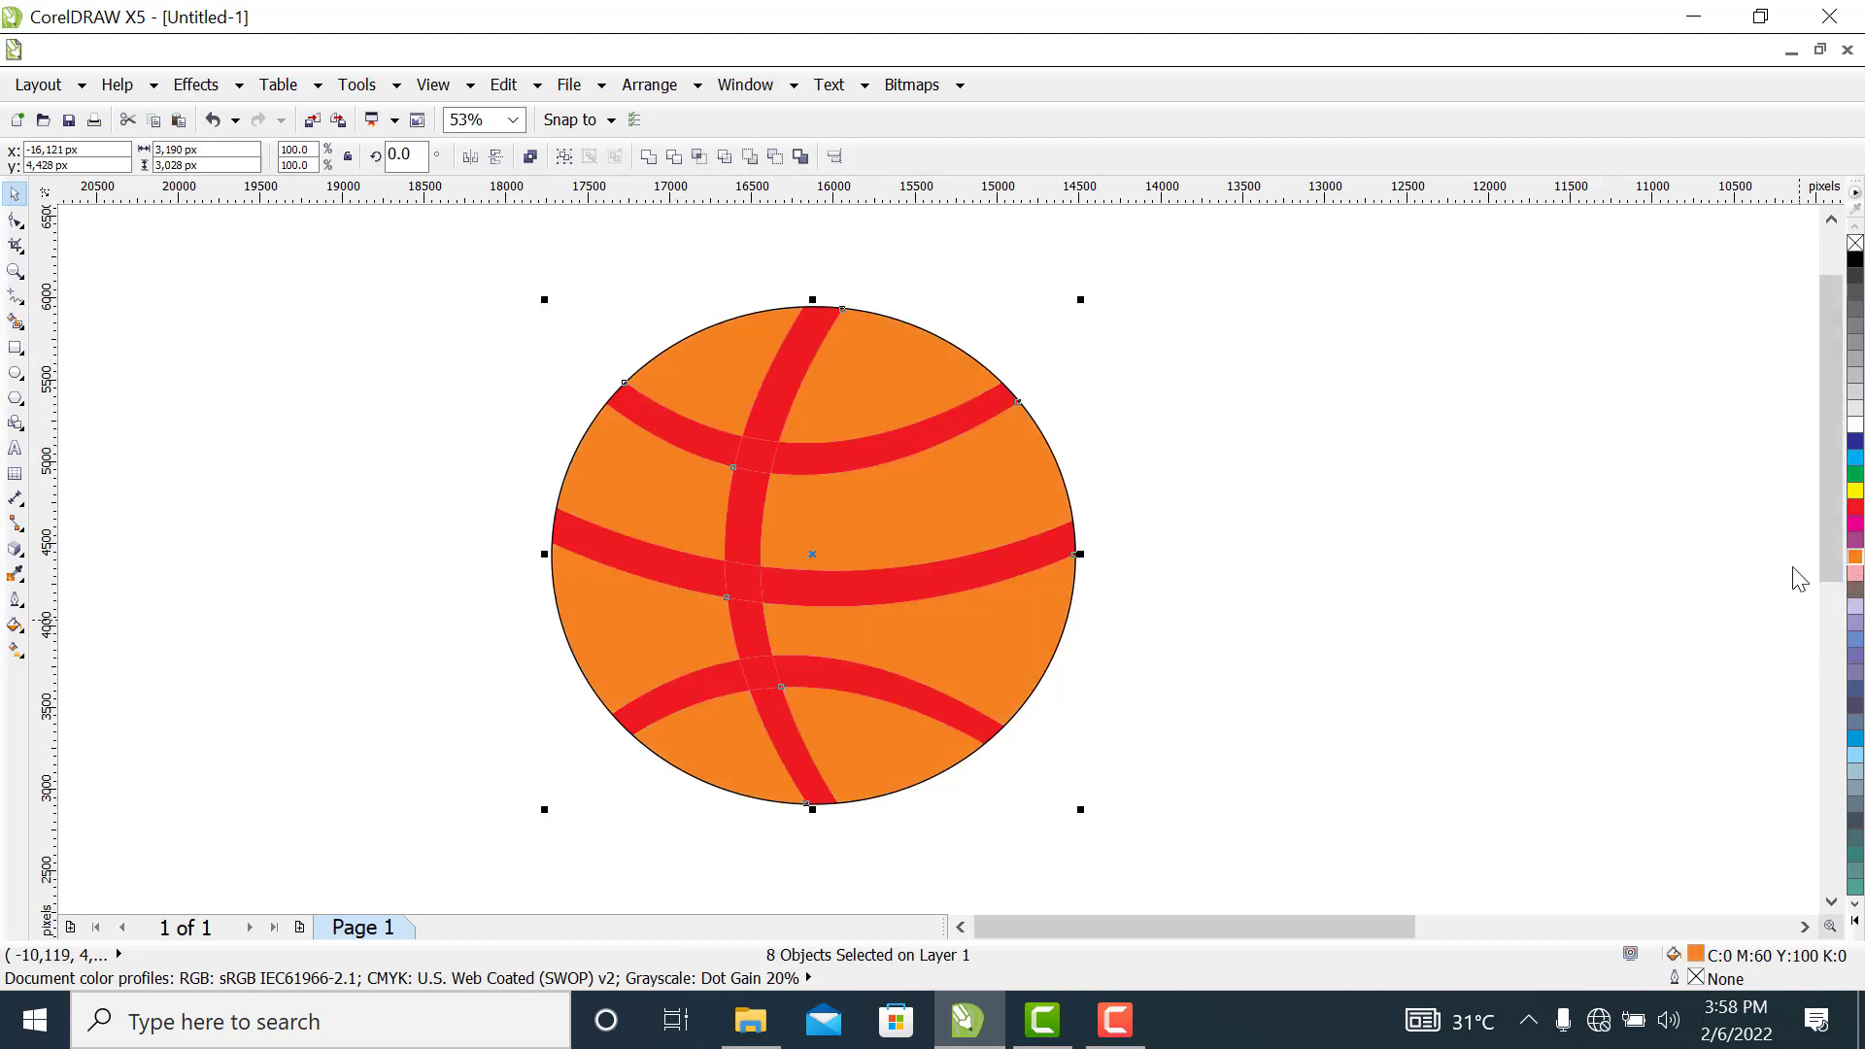
click(1353, 553)
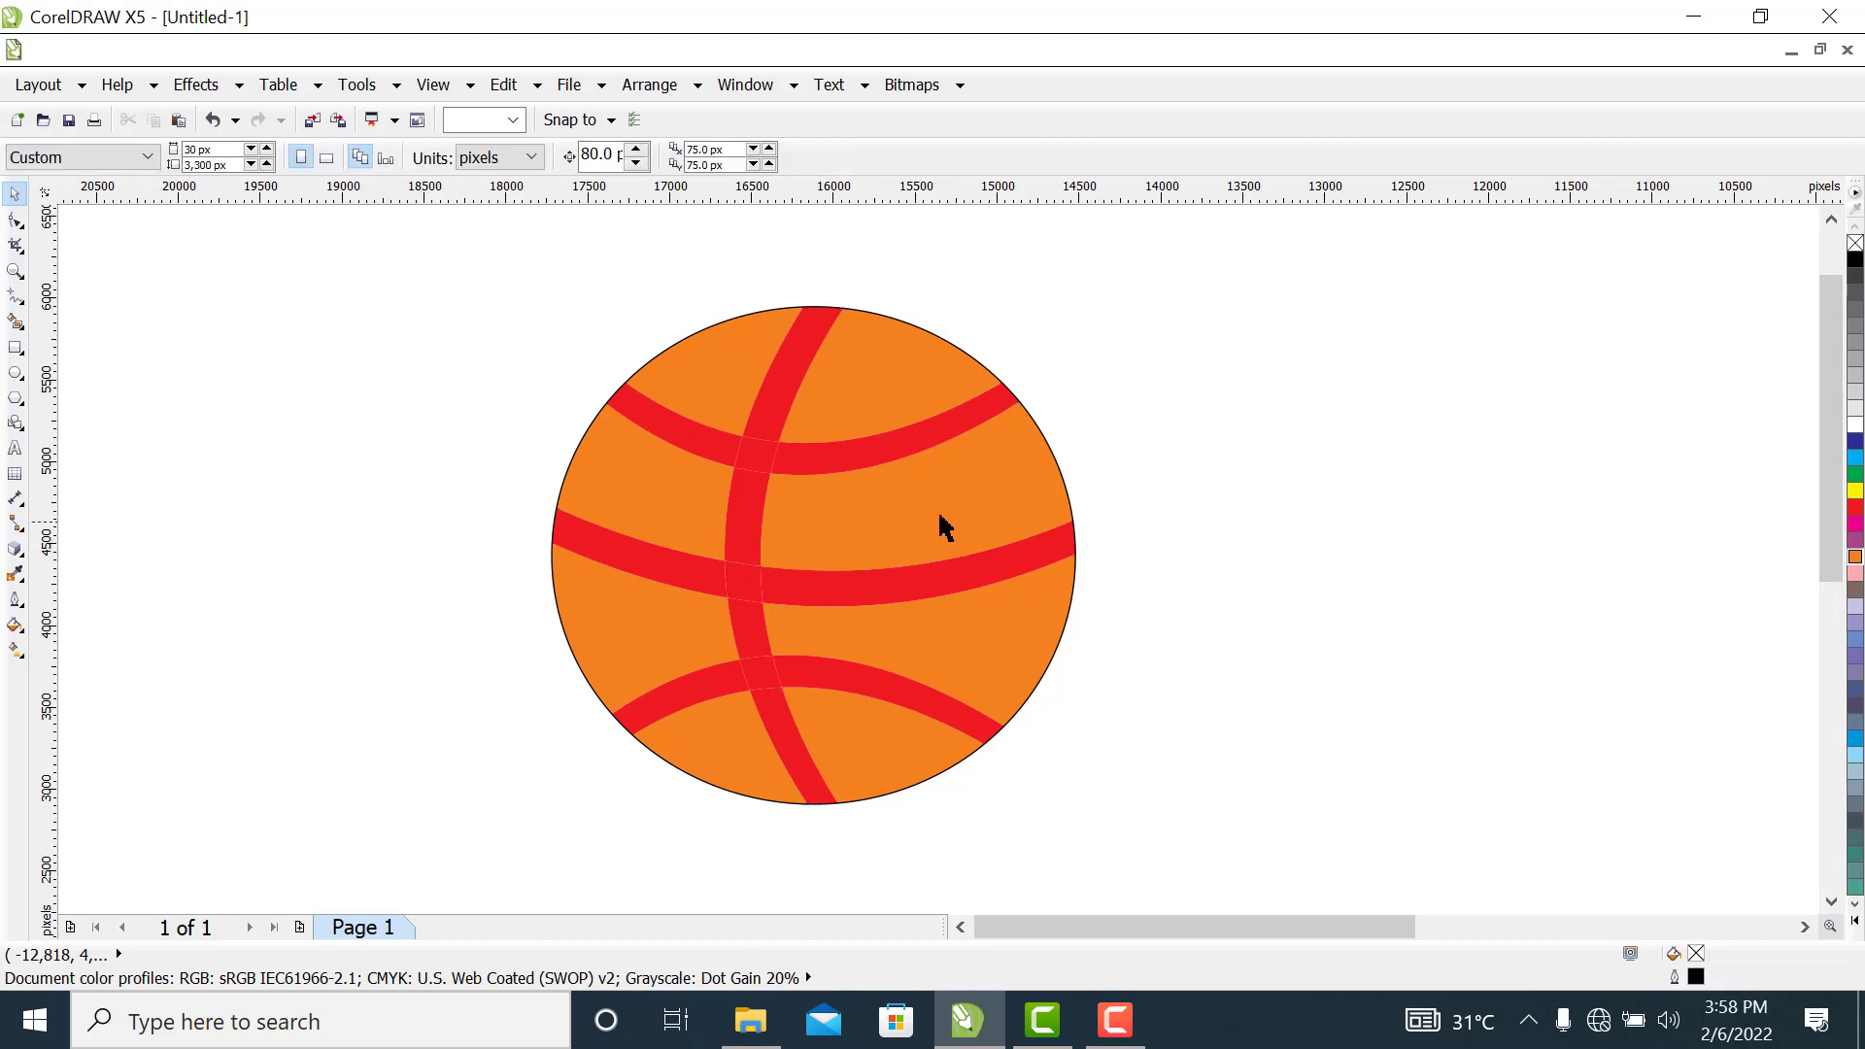
Recolor nine red seam pieces outside the crossings to dark red, CMYK C31 M100 Y100 K45
click(864, 459)
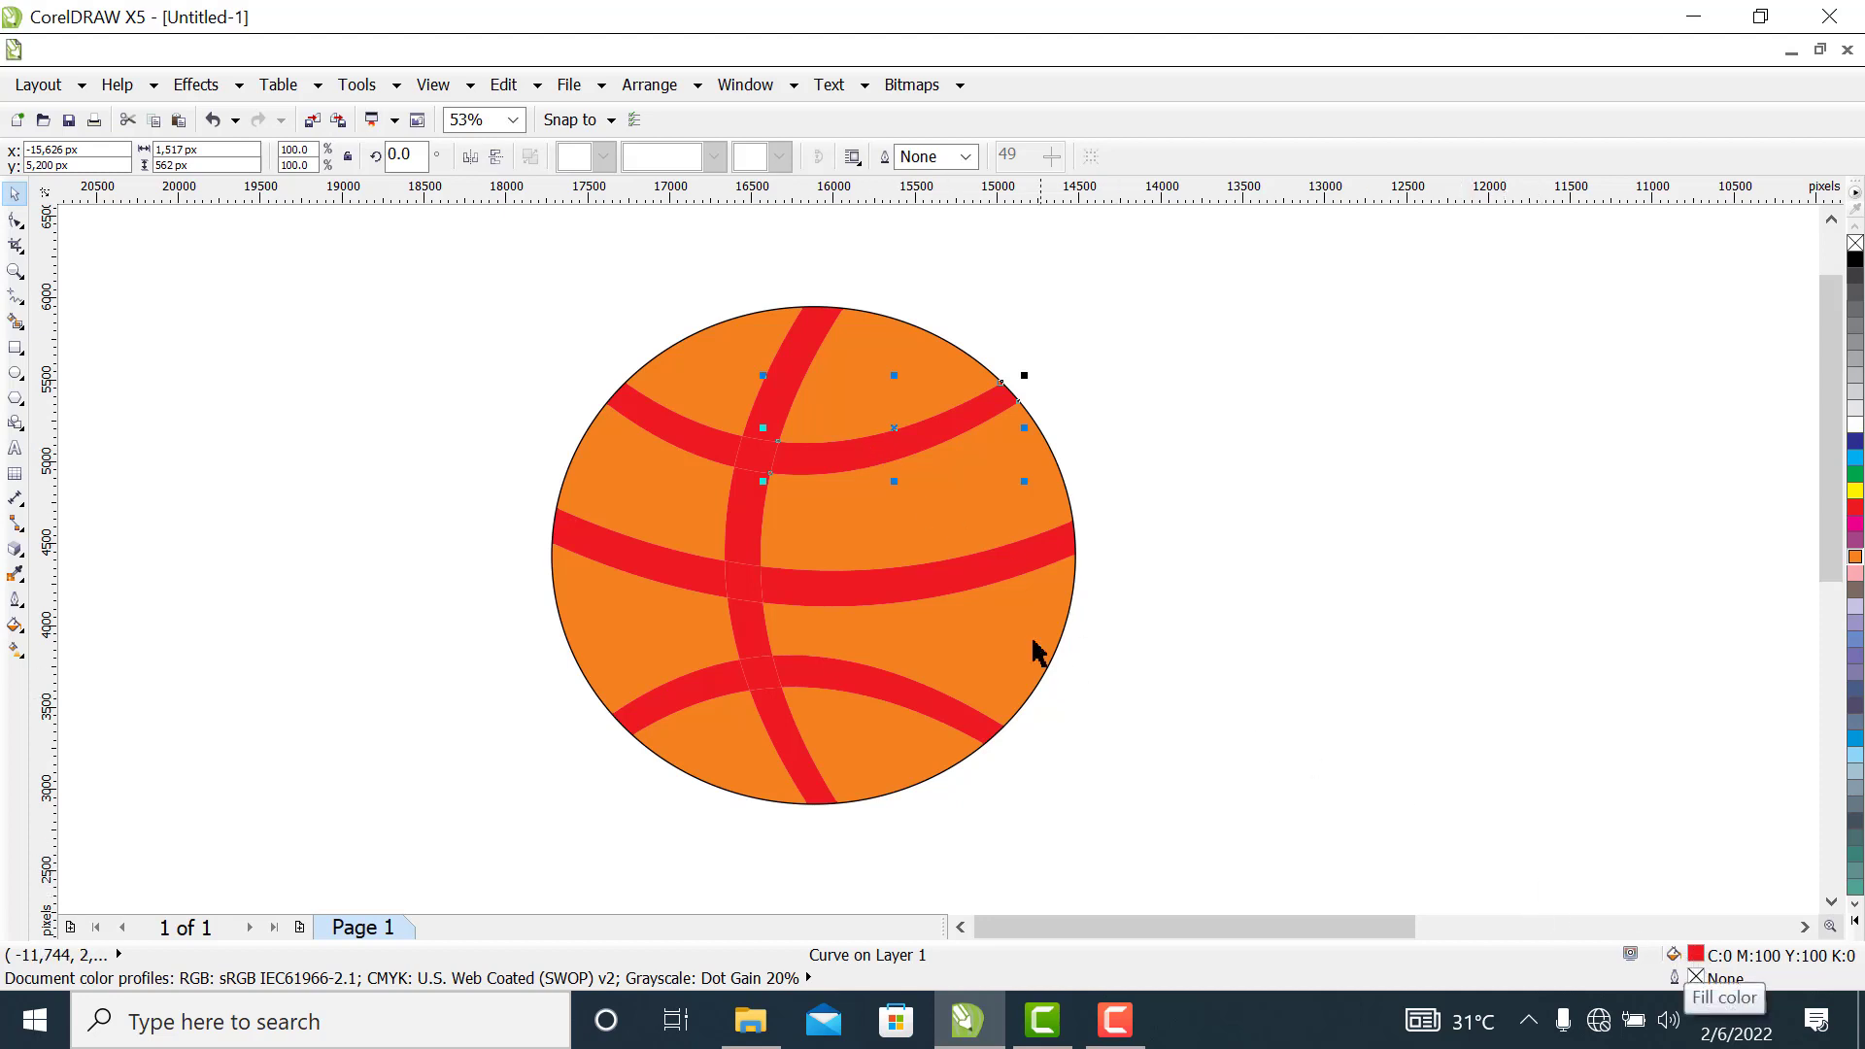
shift+click(786, 389)
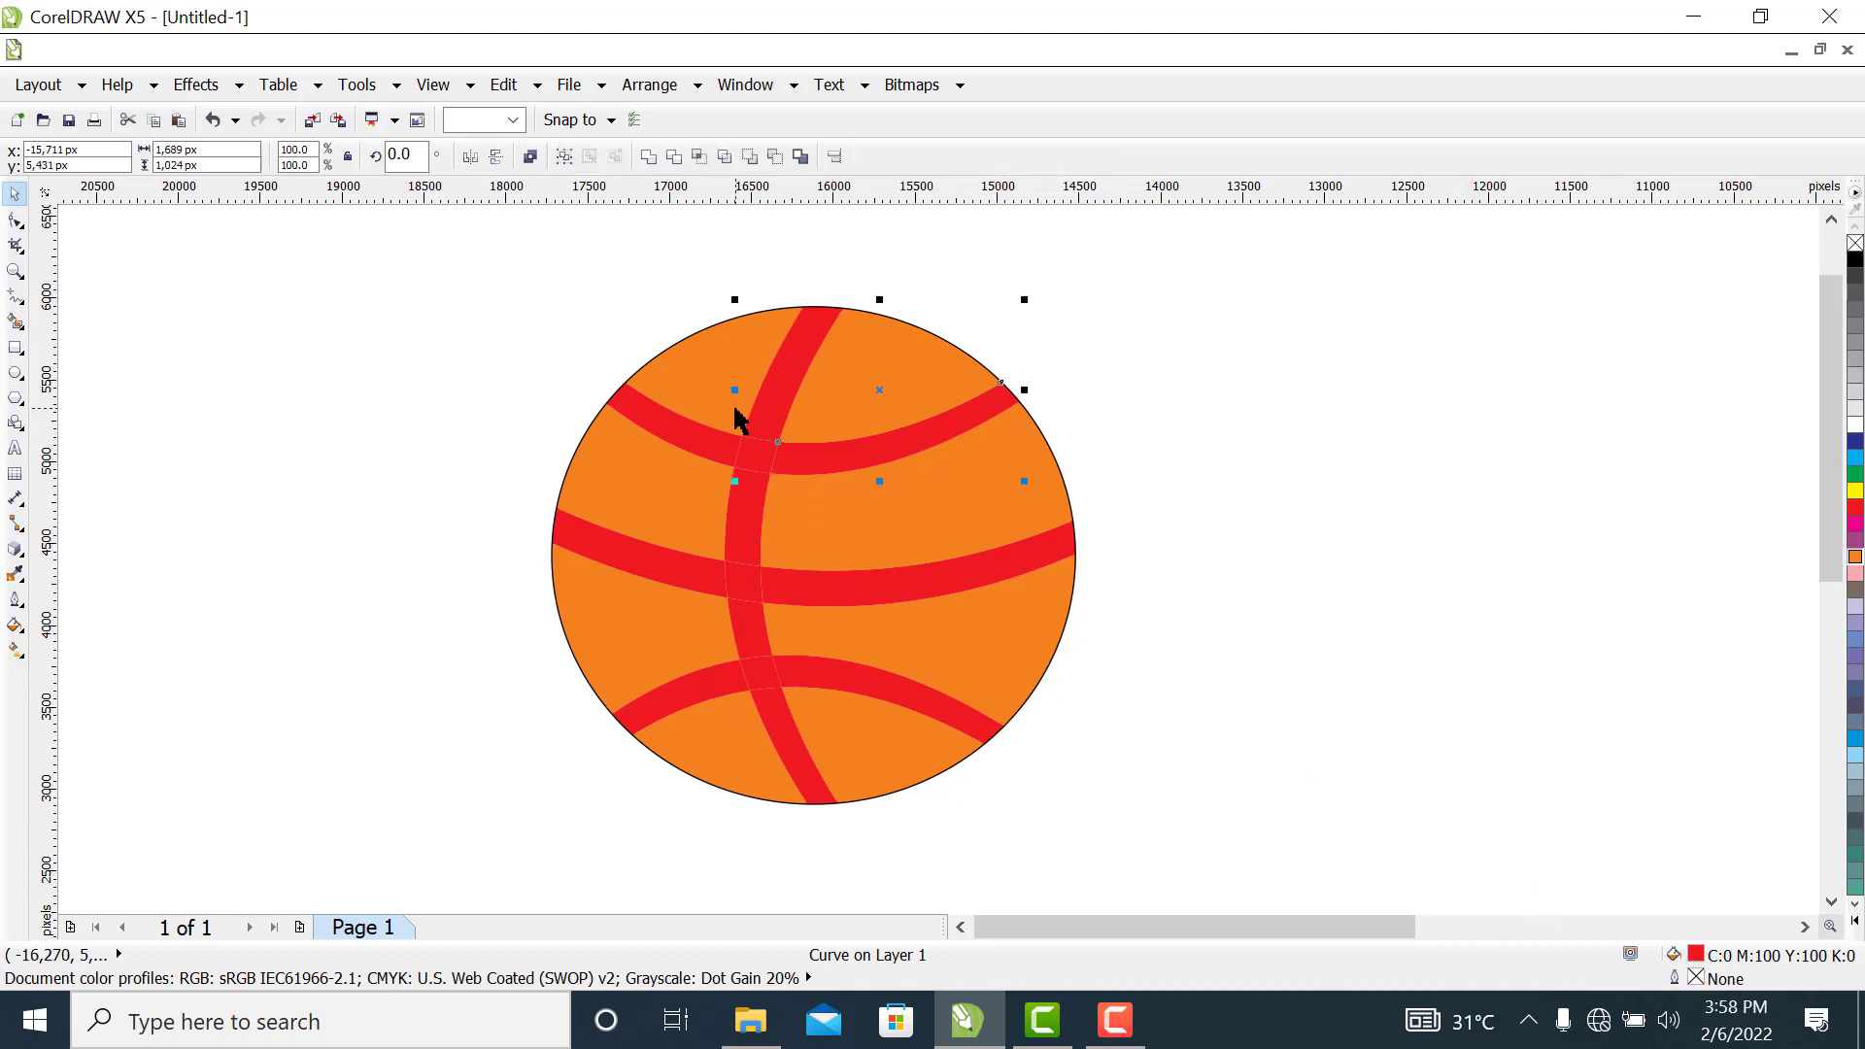
shift+click(686, 426)
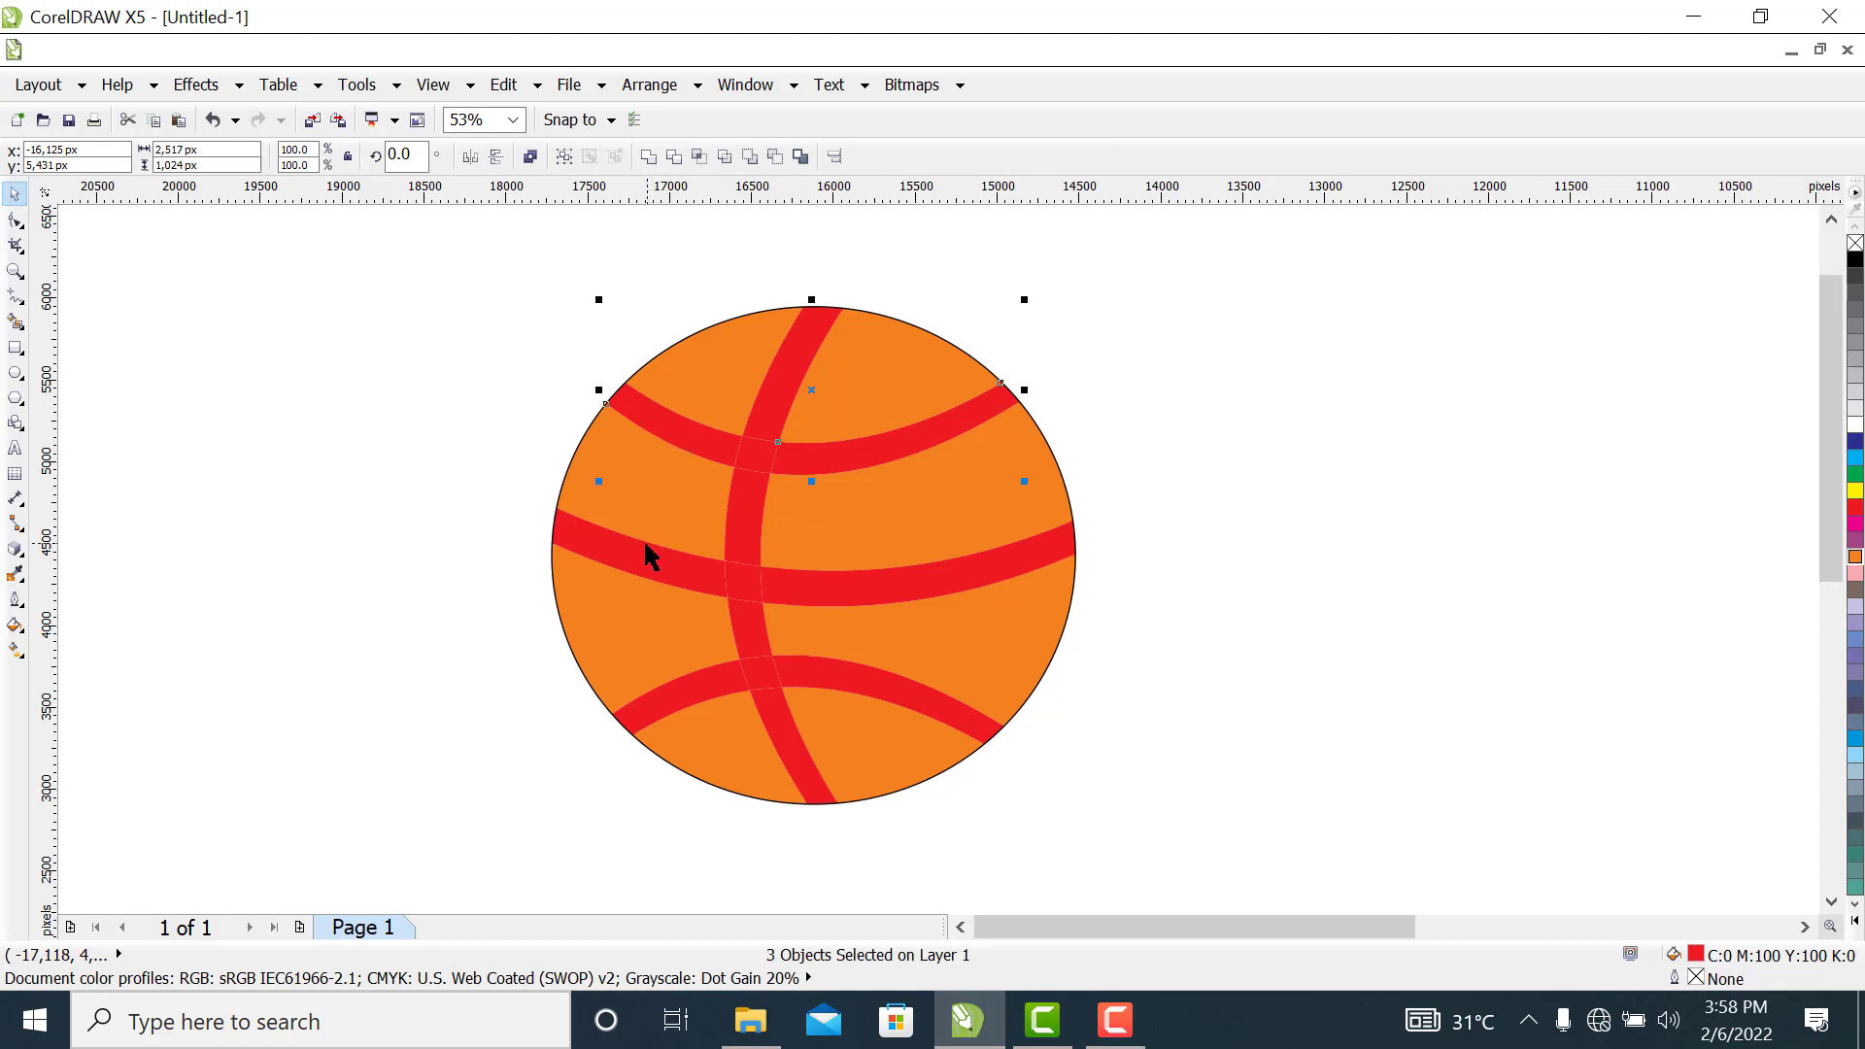
shift+click(716, 562)
shift+click(829, 592)
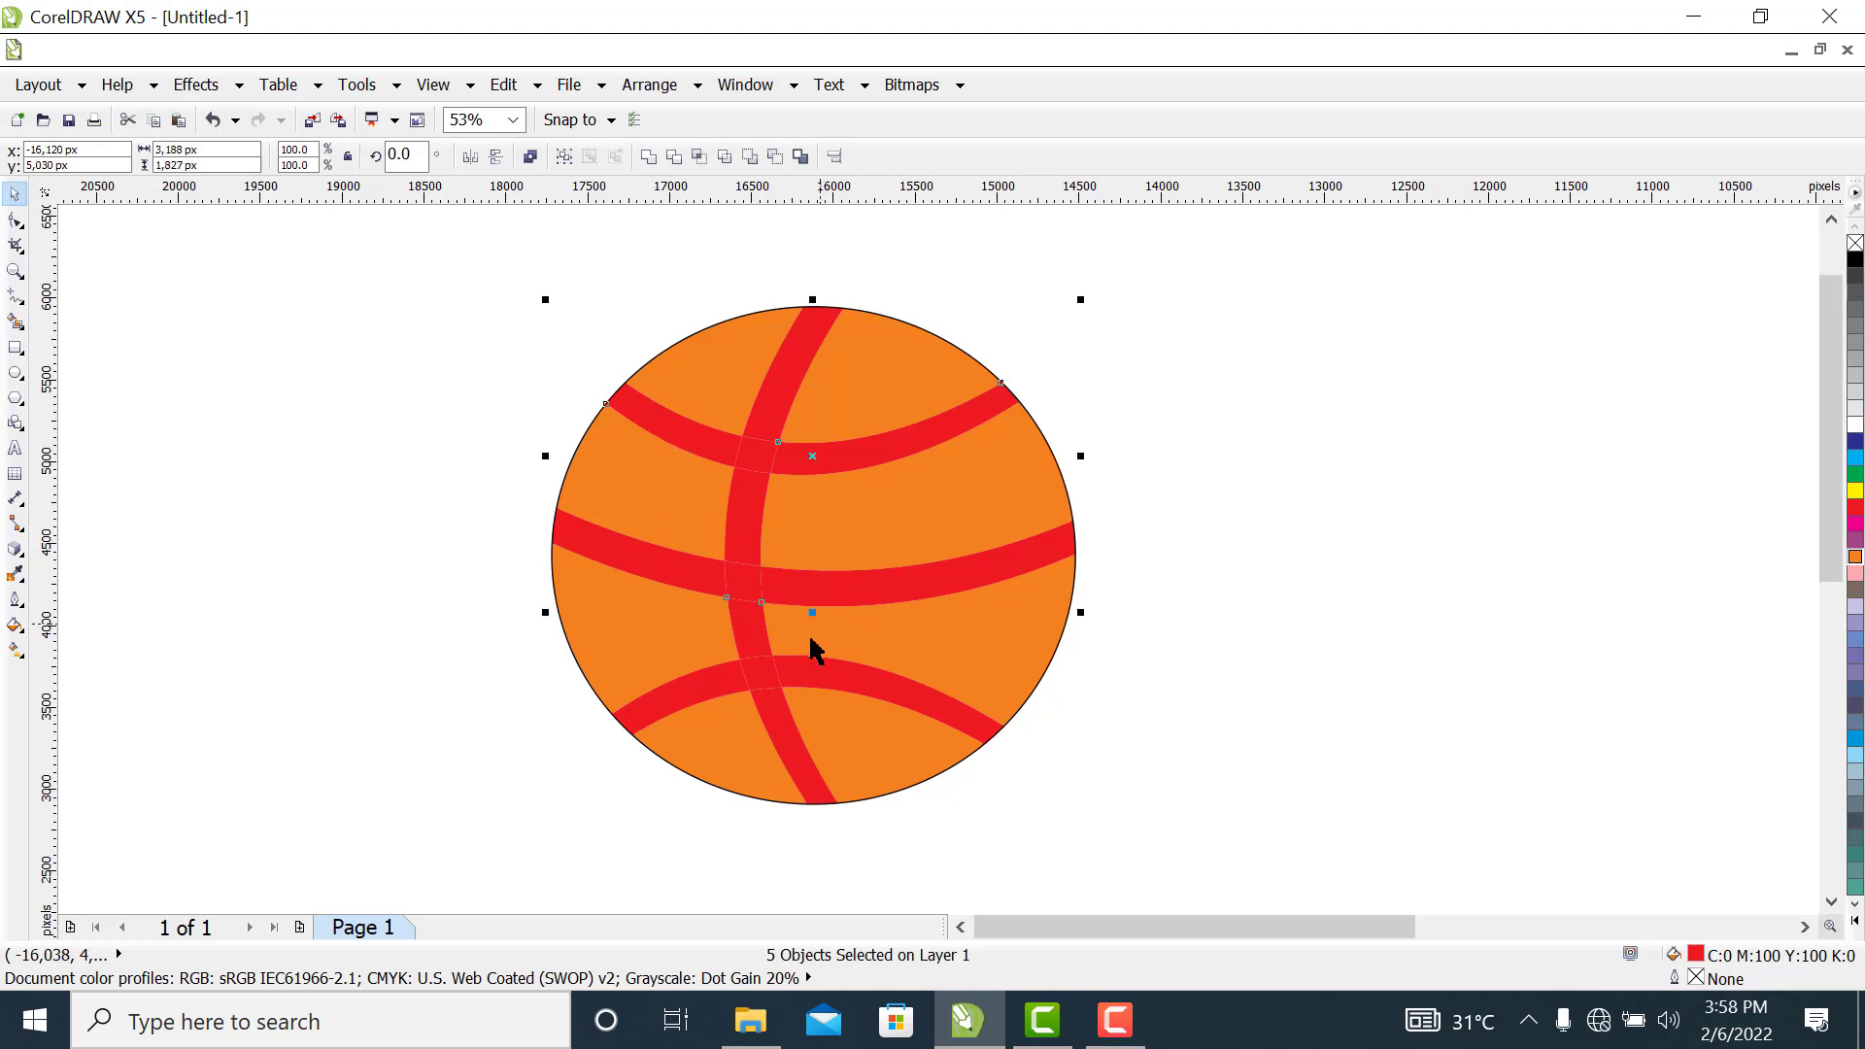
shift+click(745, 656)
shift+click(708, 696)
shift+click(783, 749)
shift+click(772, 474)
shift+click(749, 463)
shift+click(749, 455)
double_click(1690, 959)
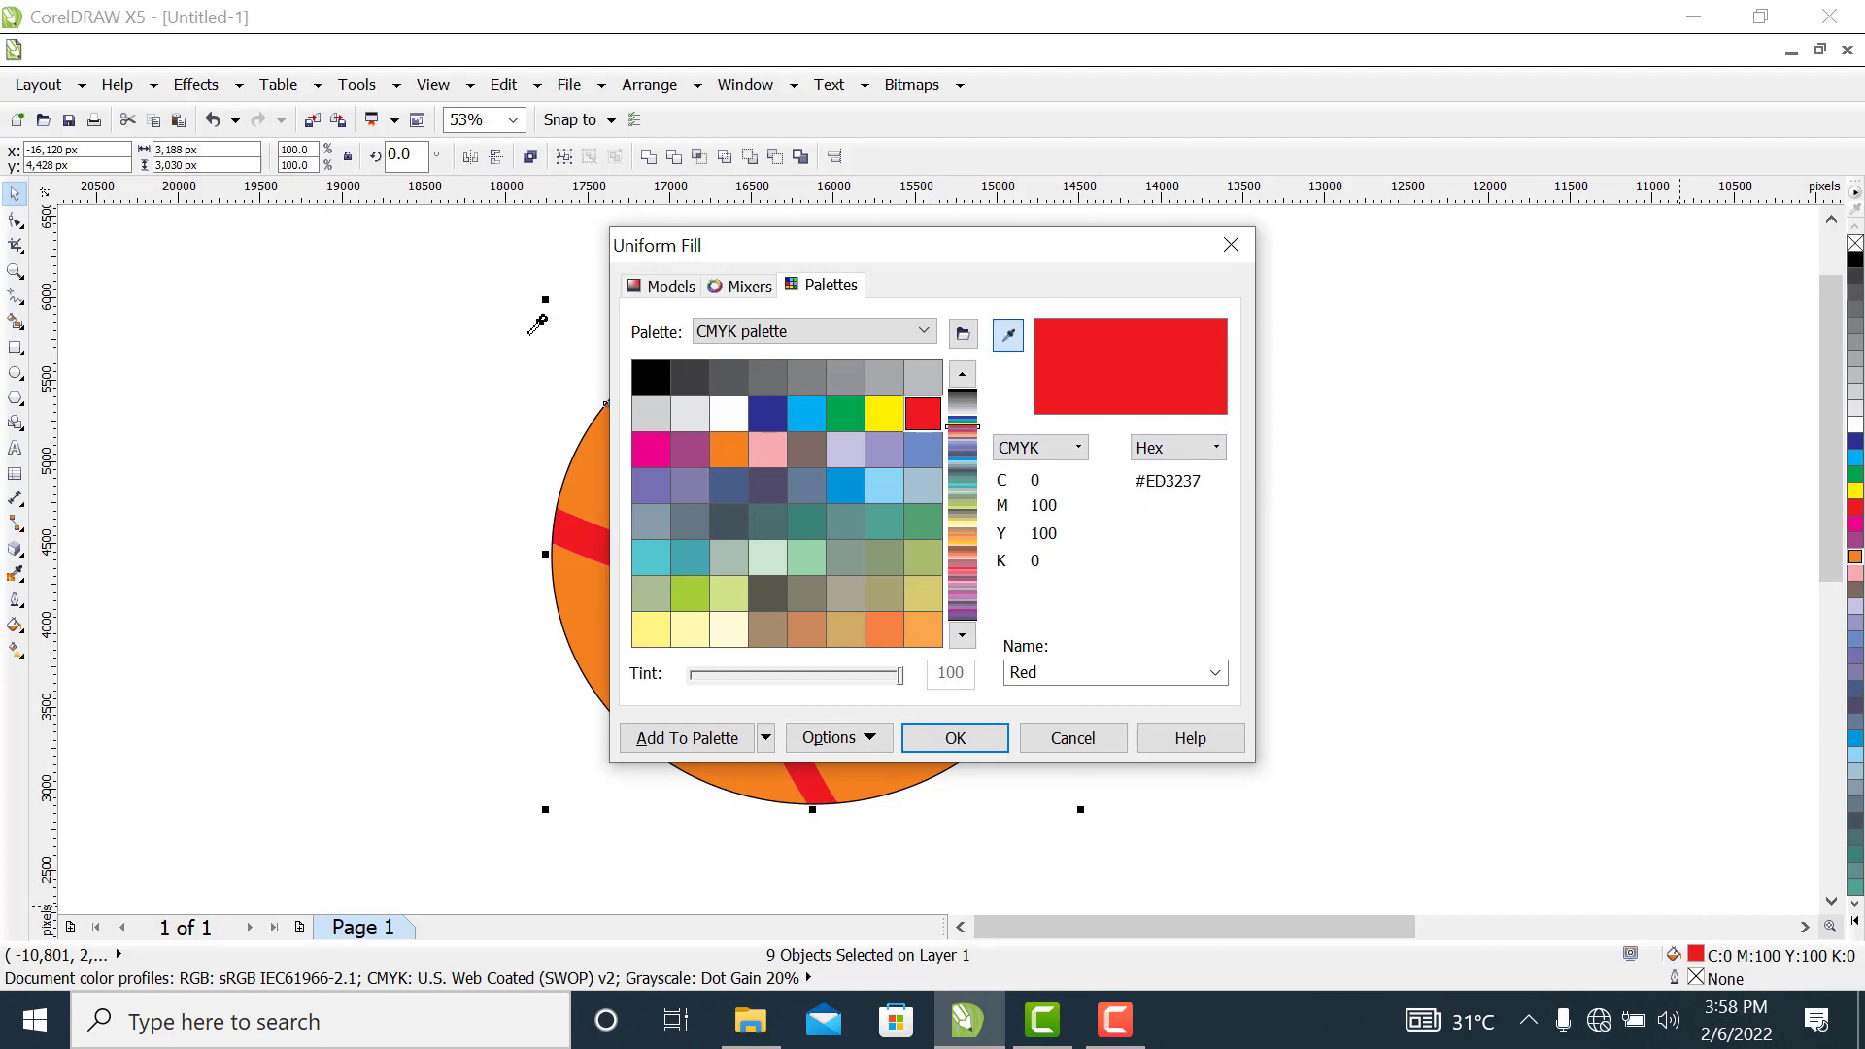
click(646, 287)
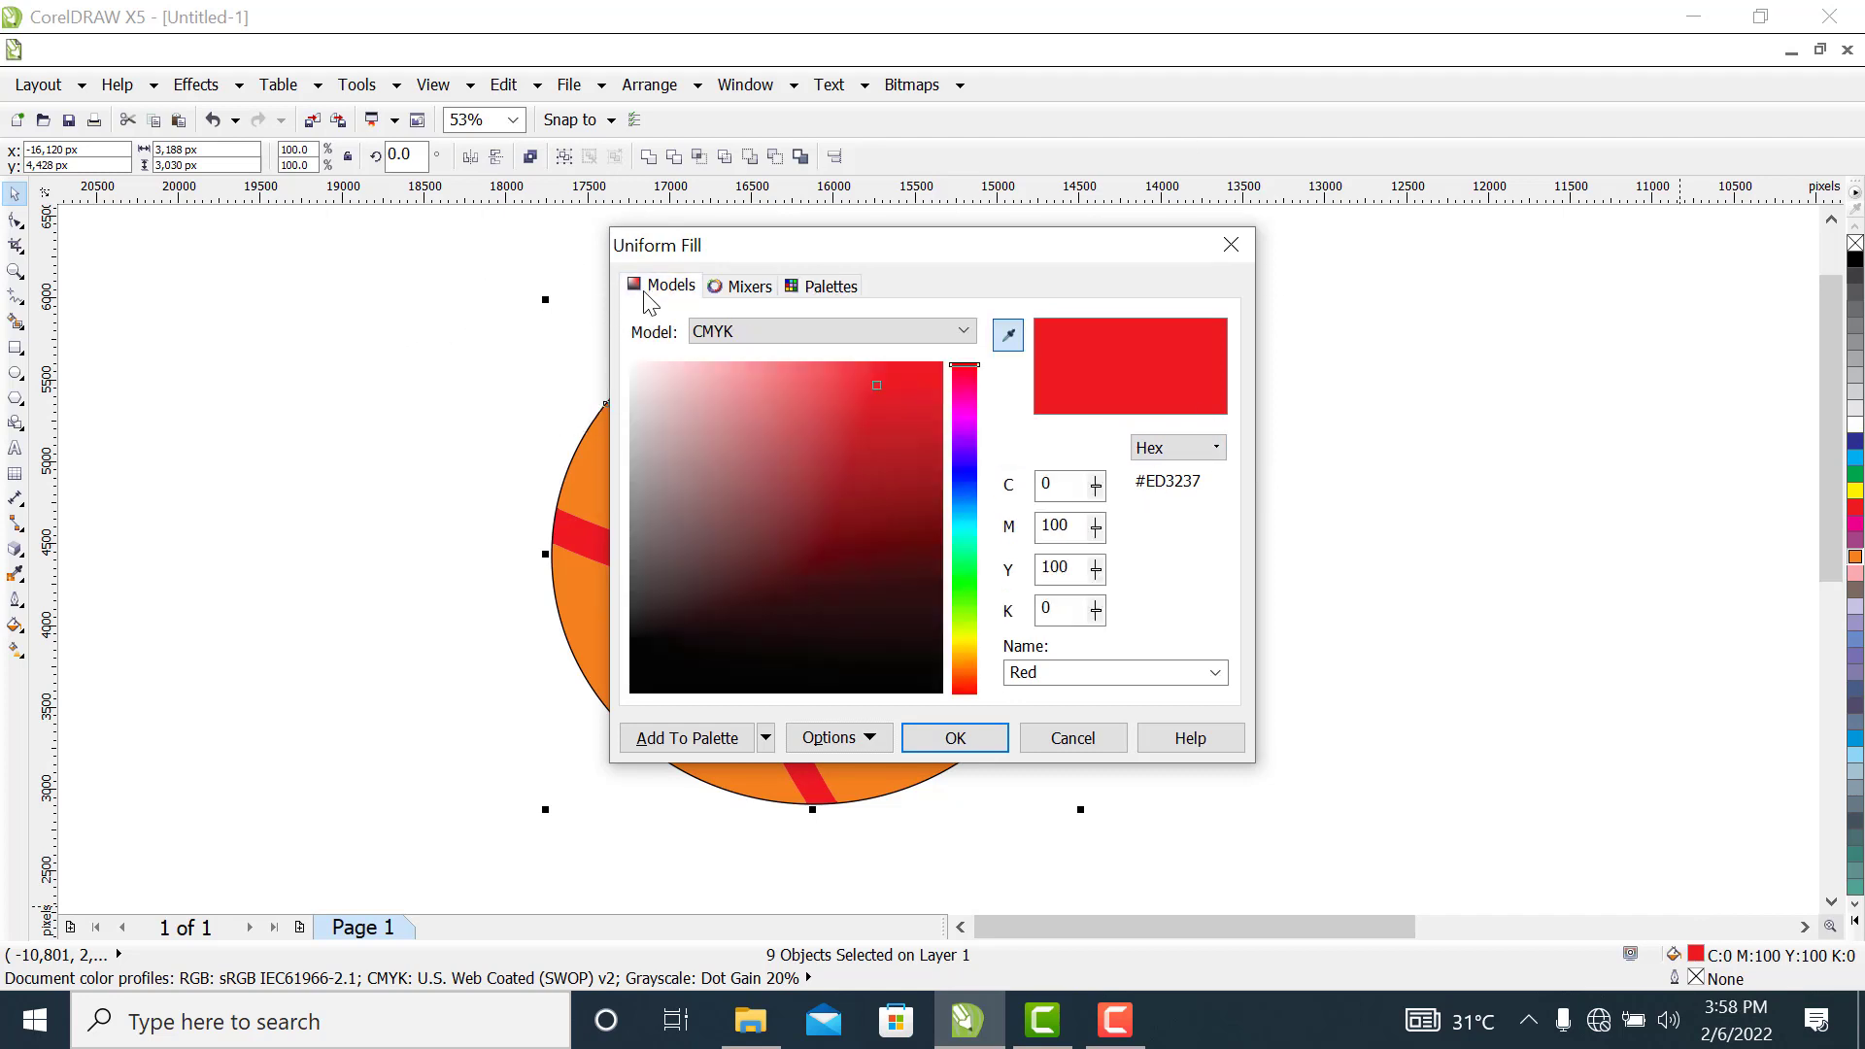
drag(874, 385, 919, 527)
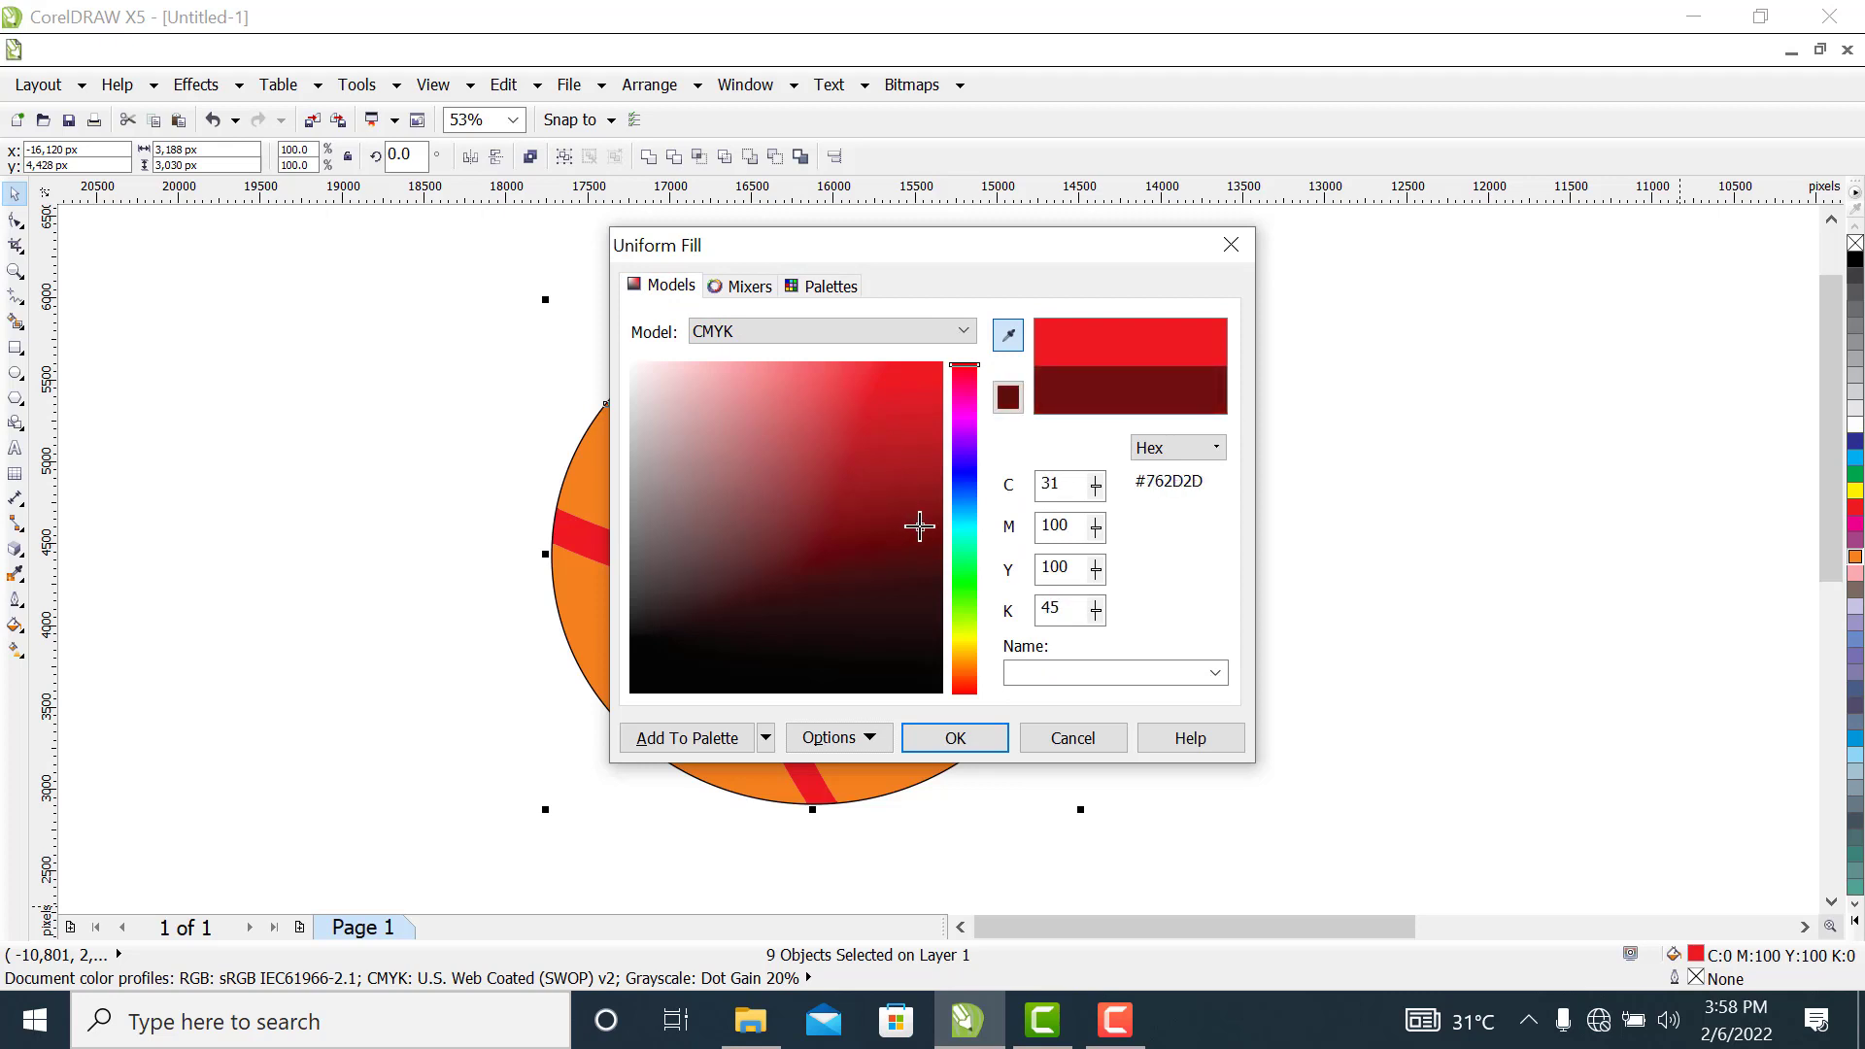
click(955, 738)
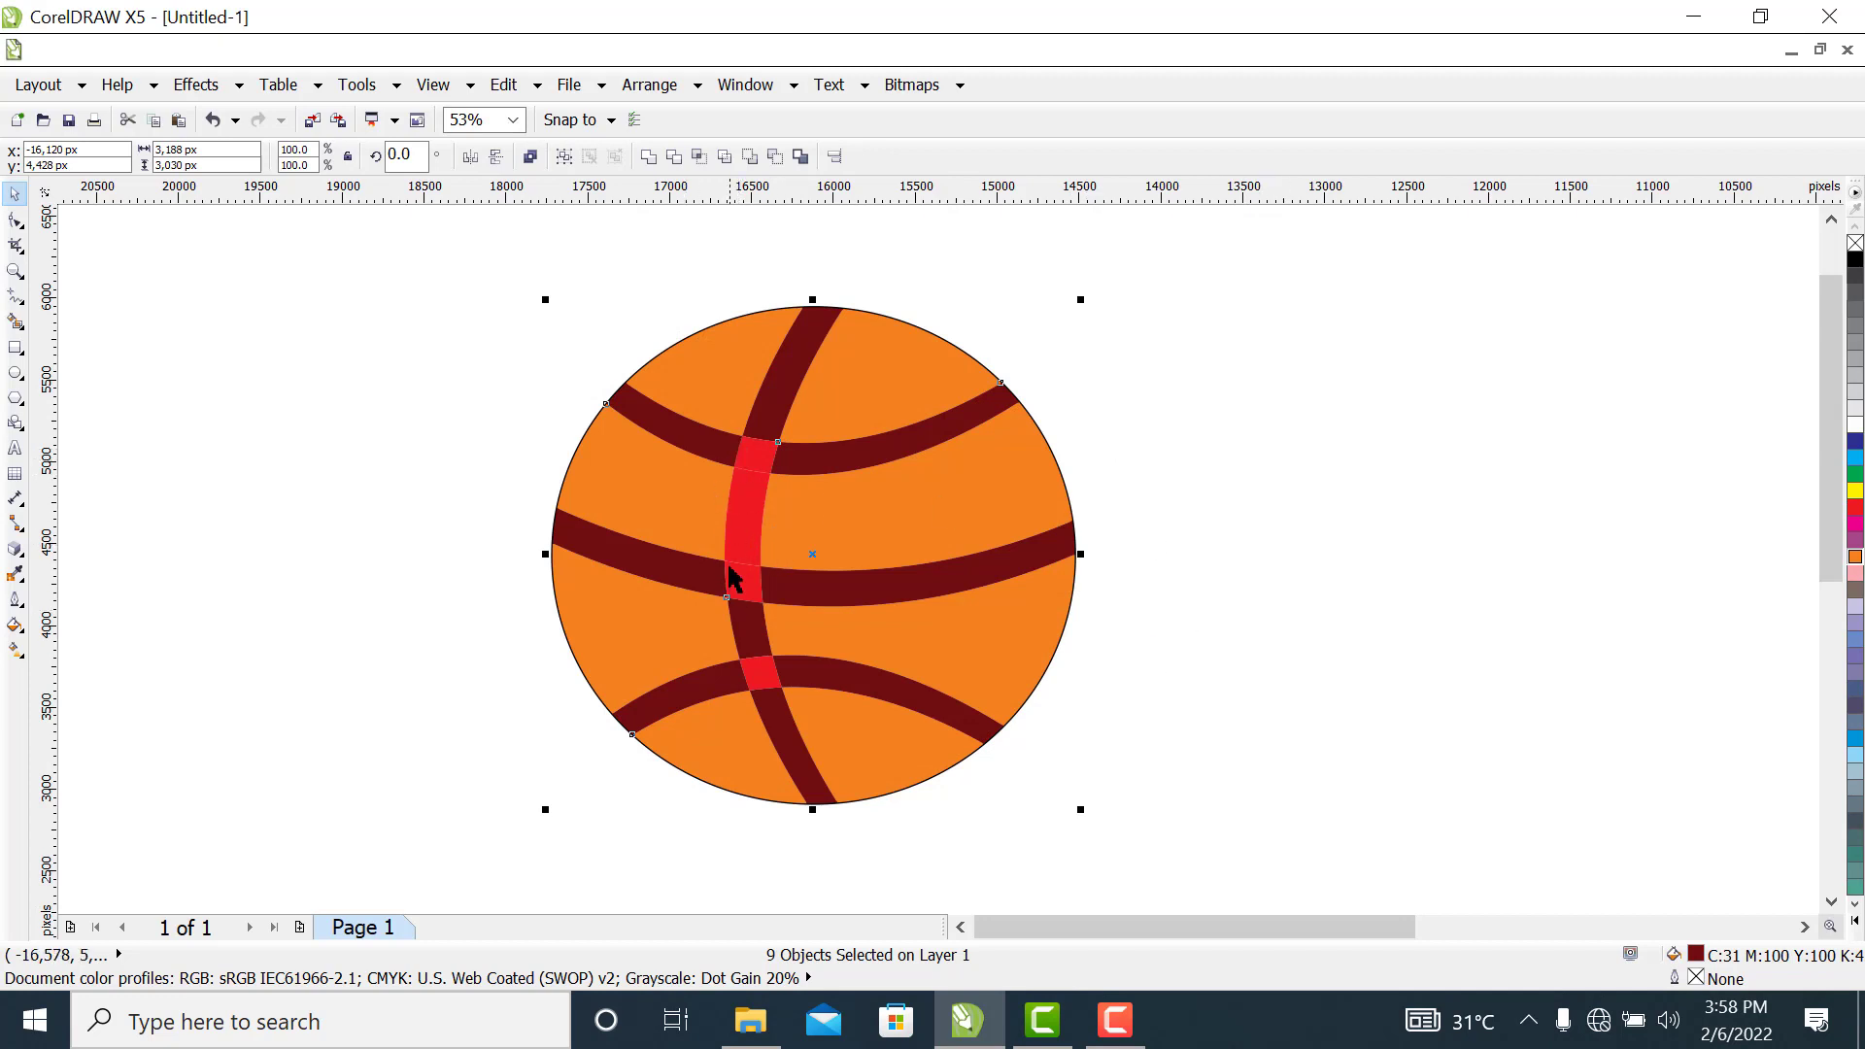
click(1417, 538)
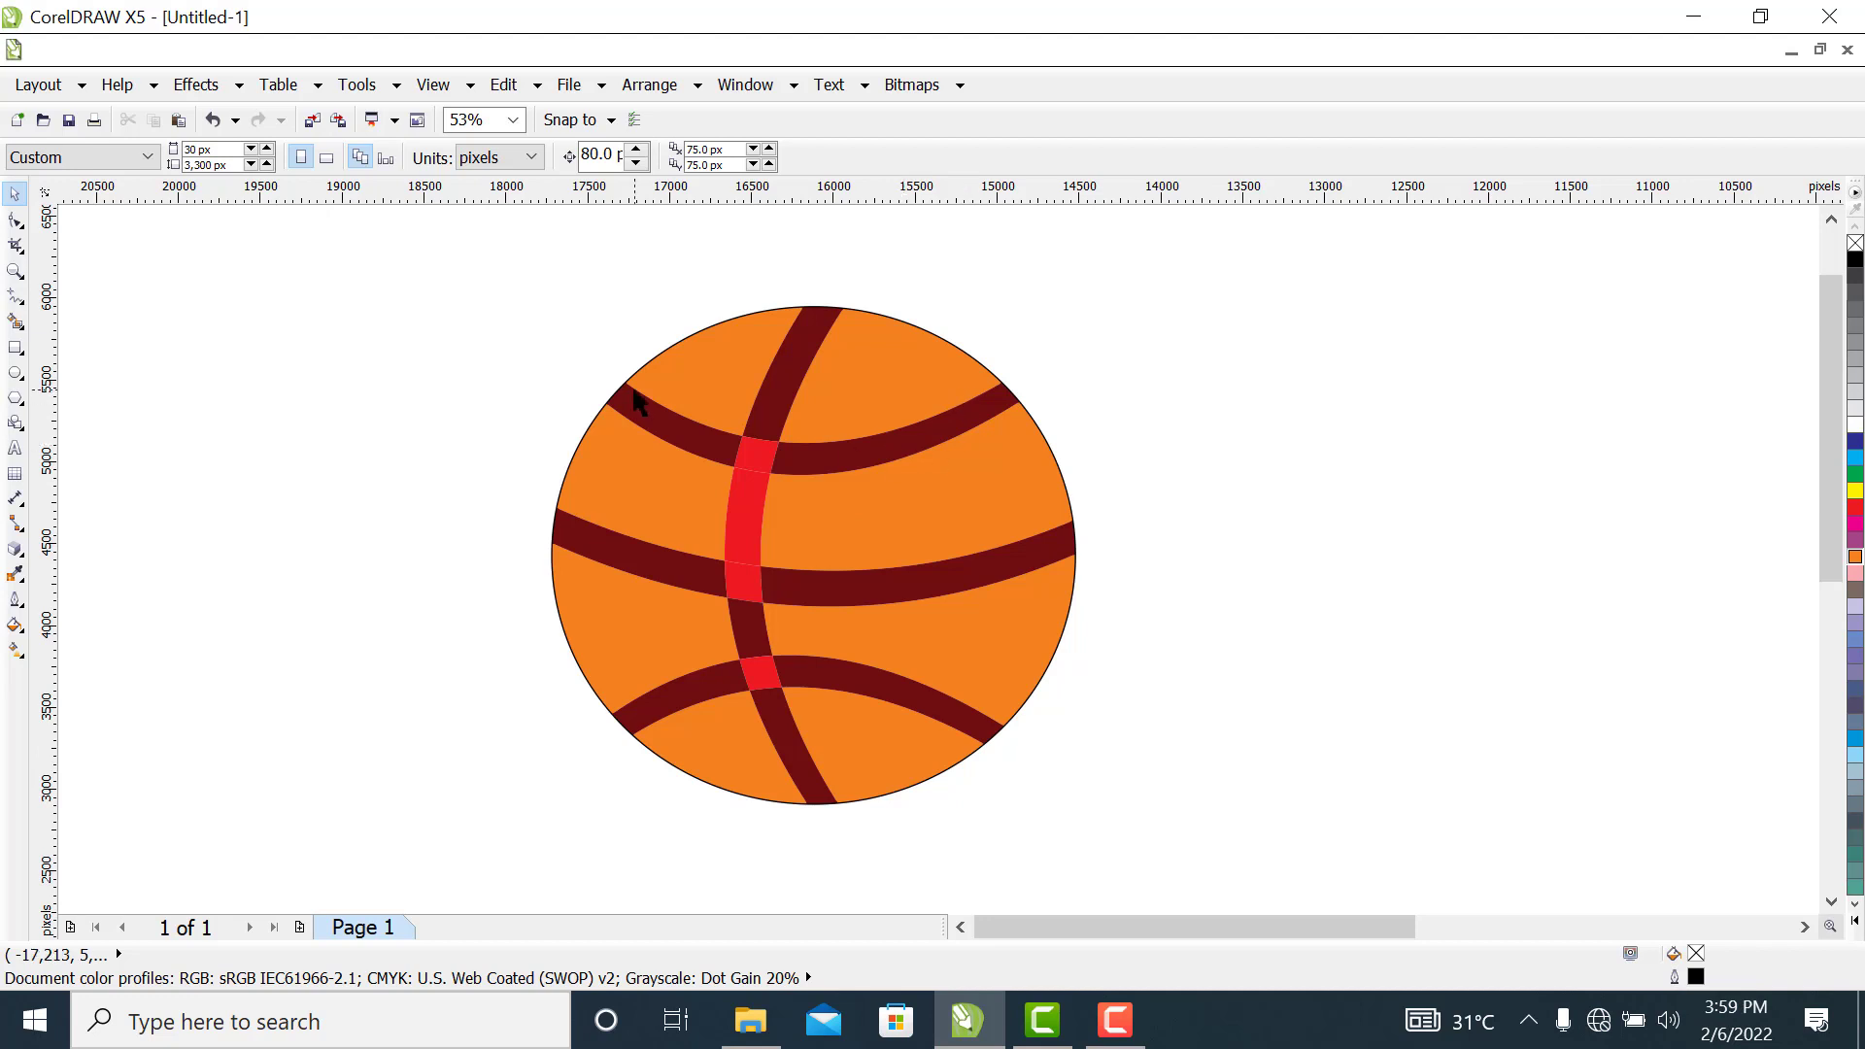
Fill the red square where the upright seam crosses the upper seam with dark red, C29 M100 Y100 K41
click(754, 462)
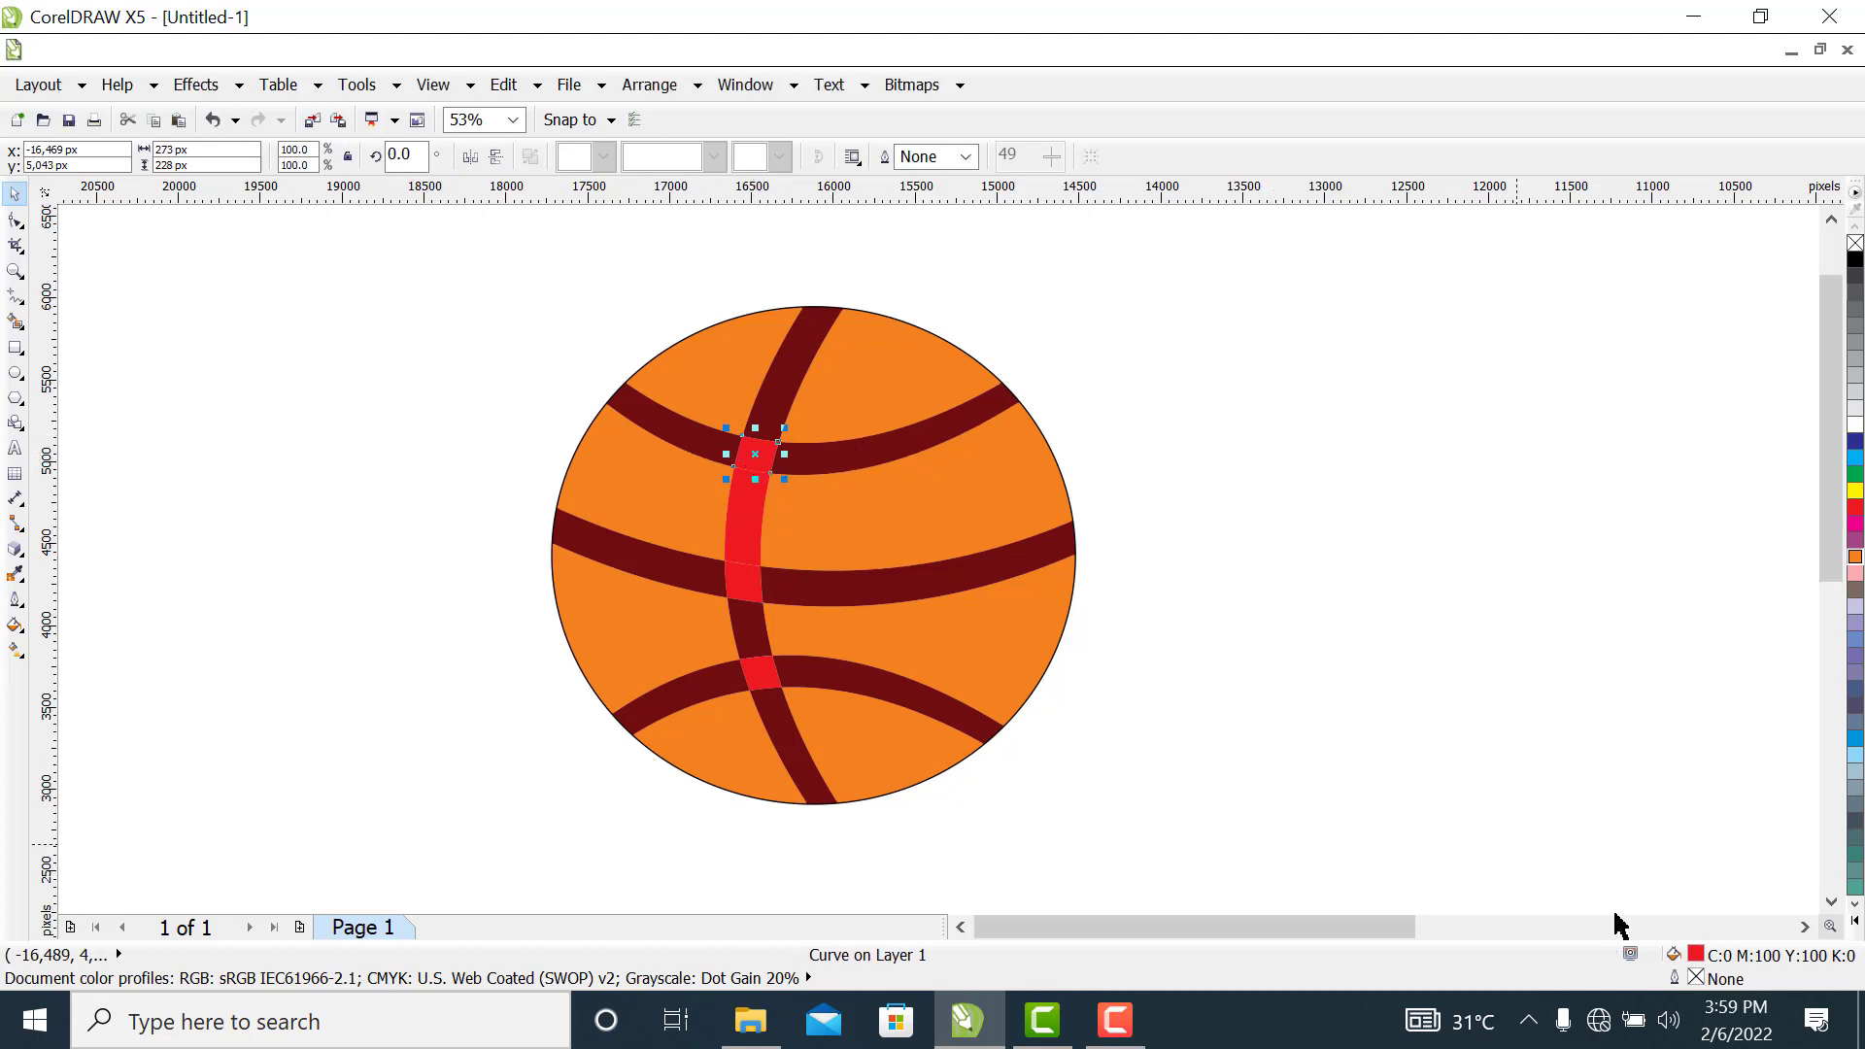
double_click(1696, 957)
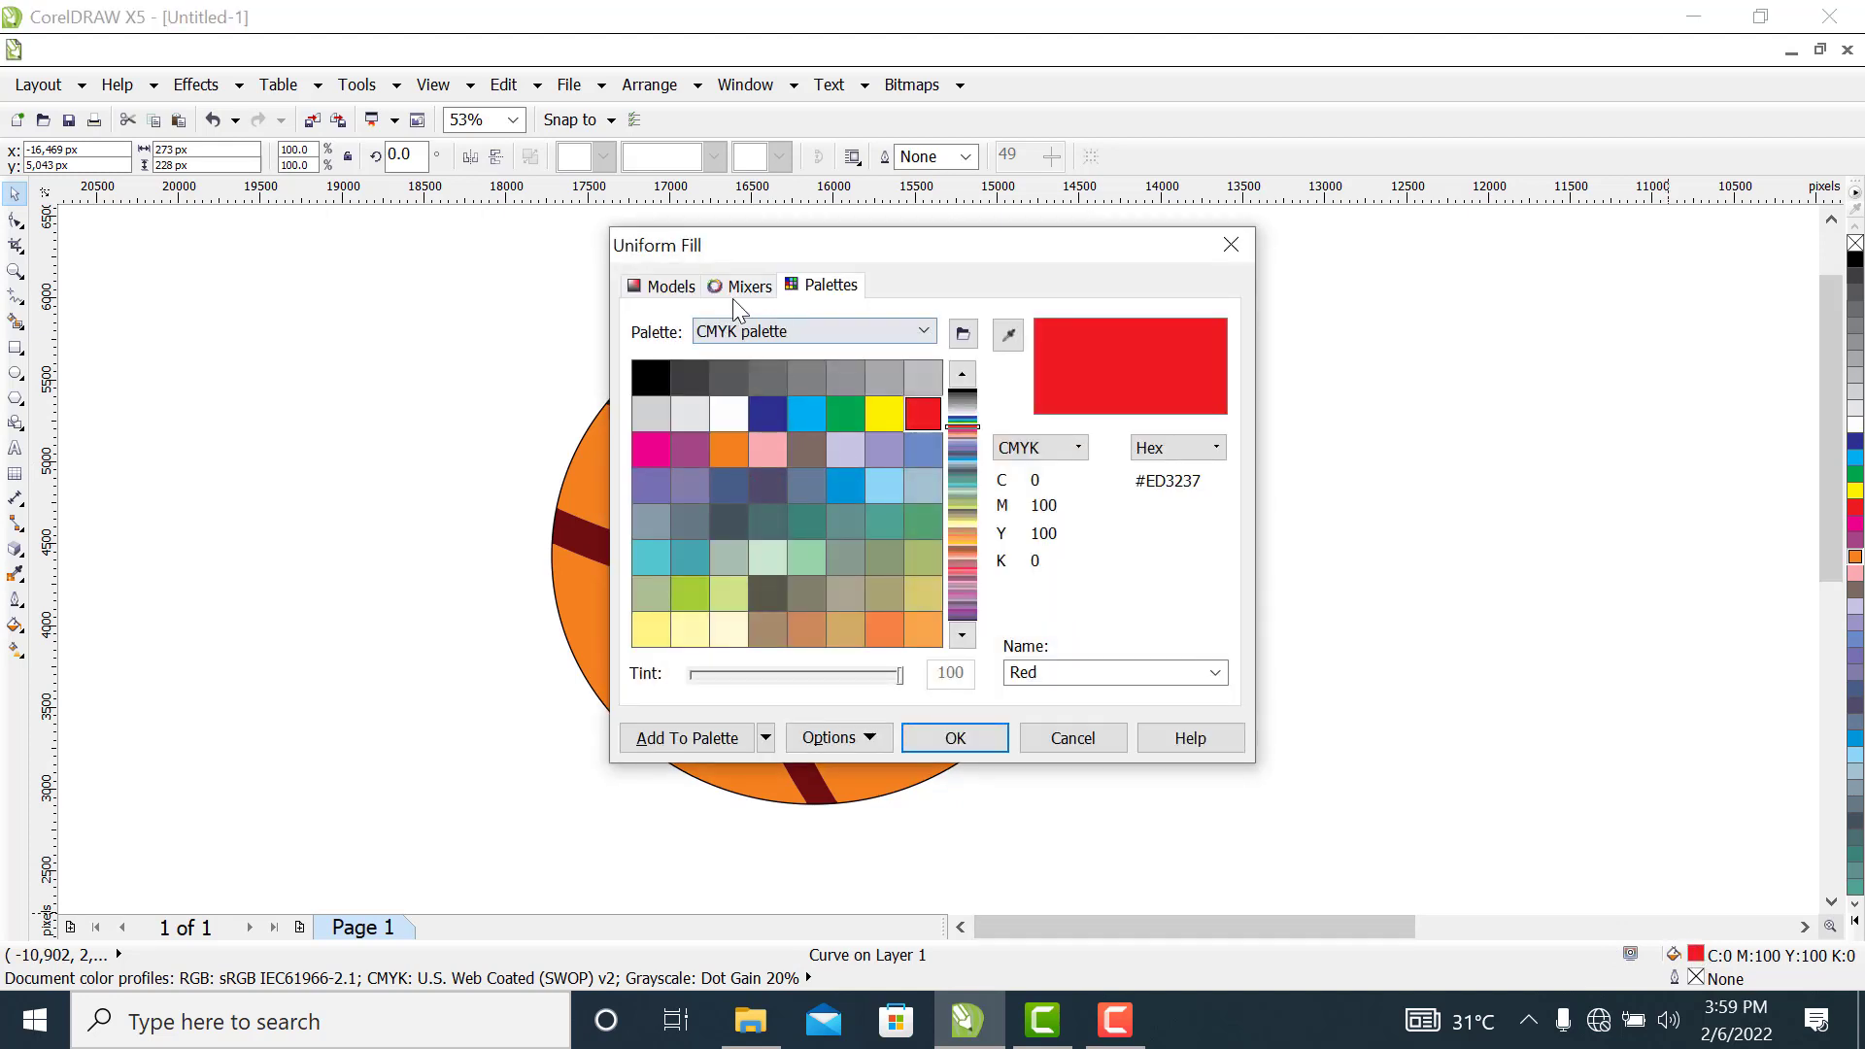
click(667, 290)
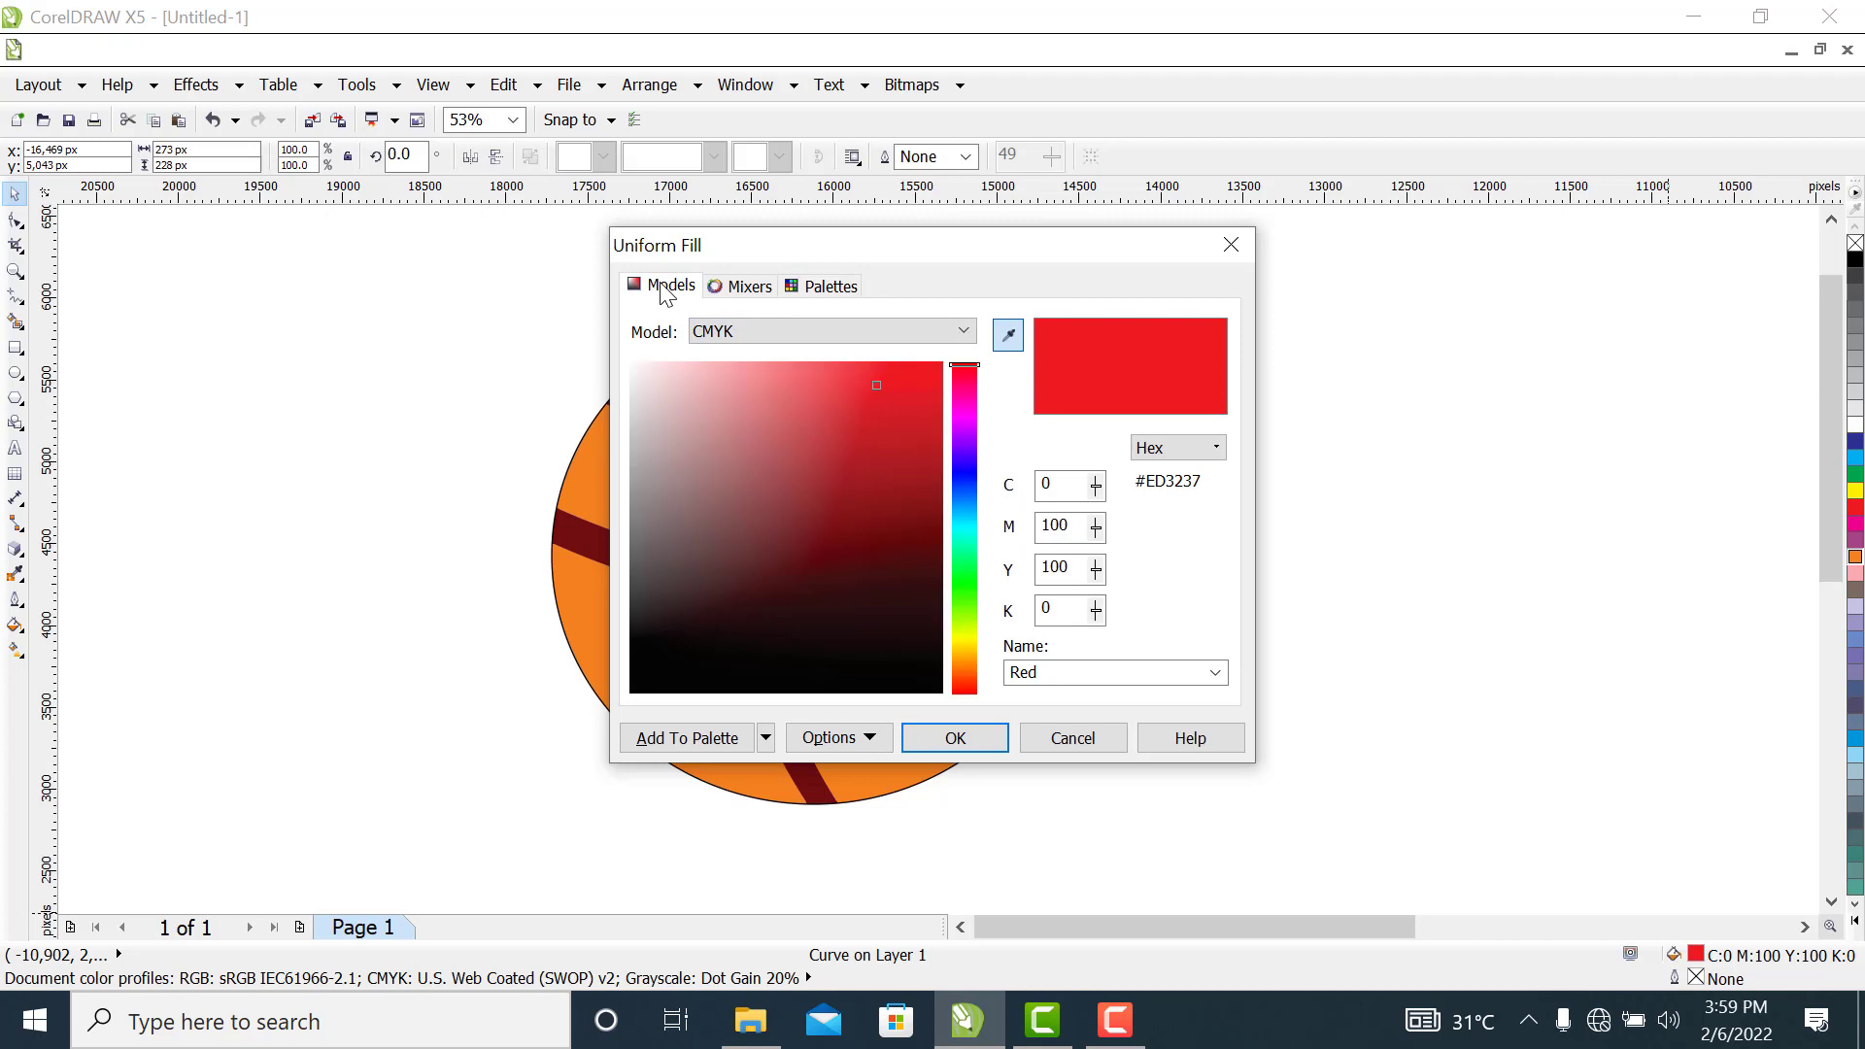
drag(877, 381, 913, 517)
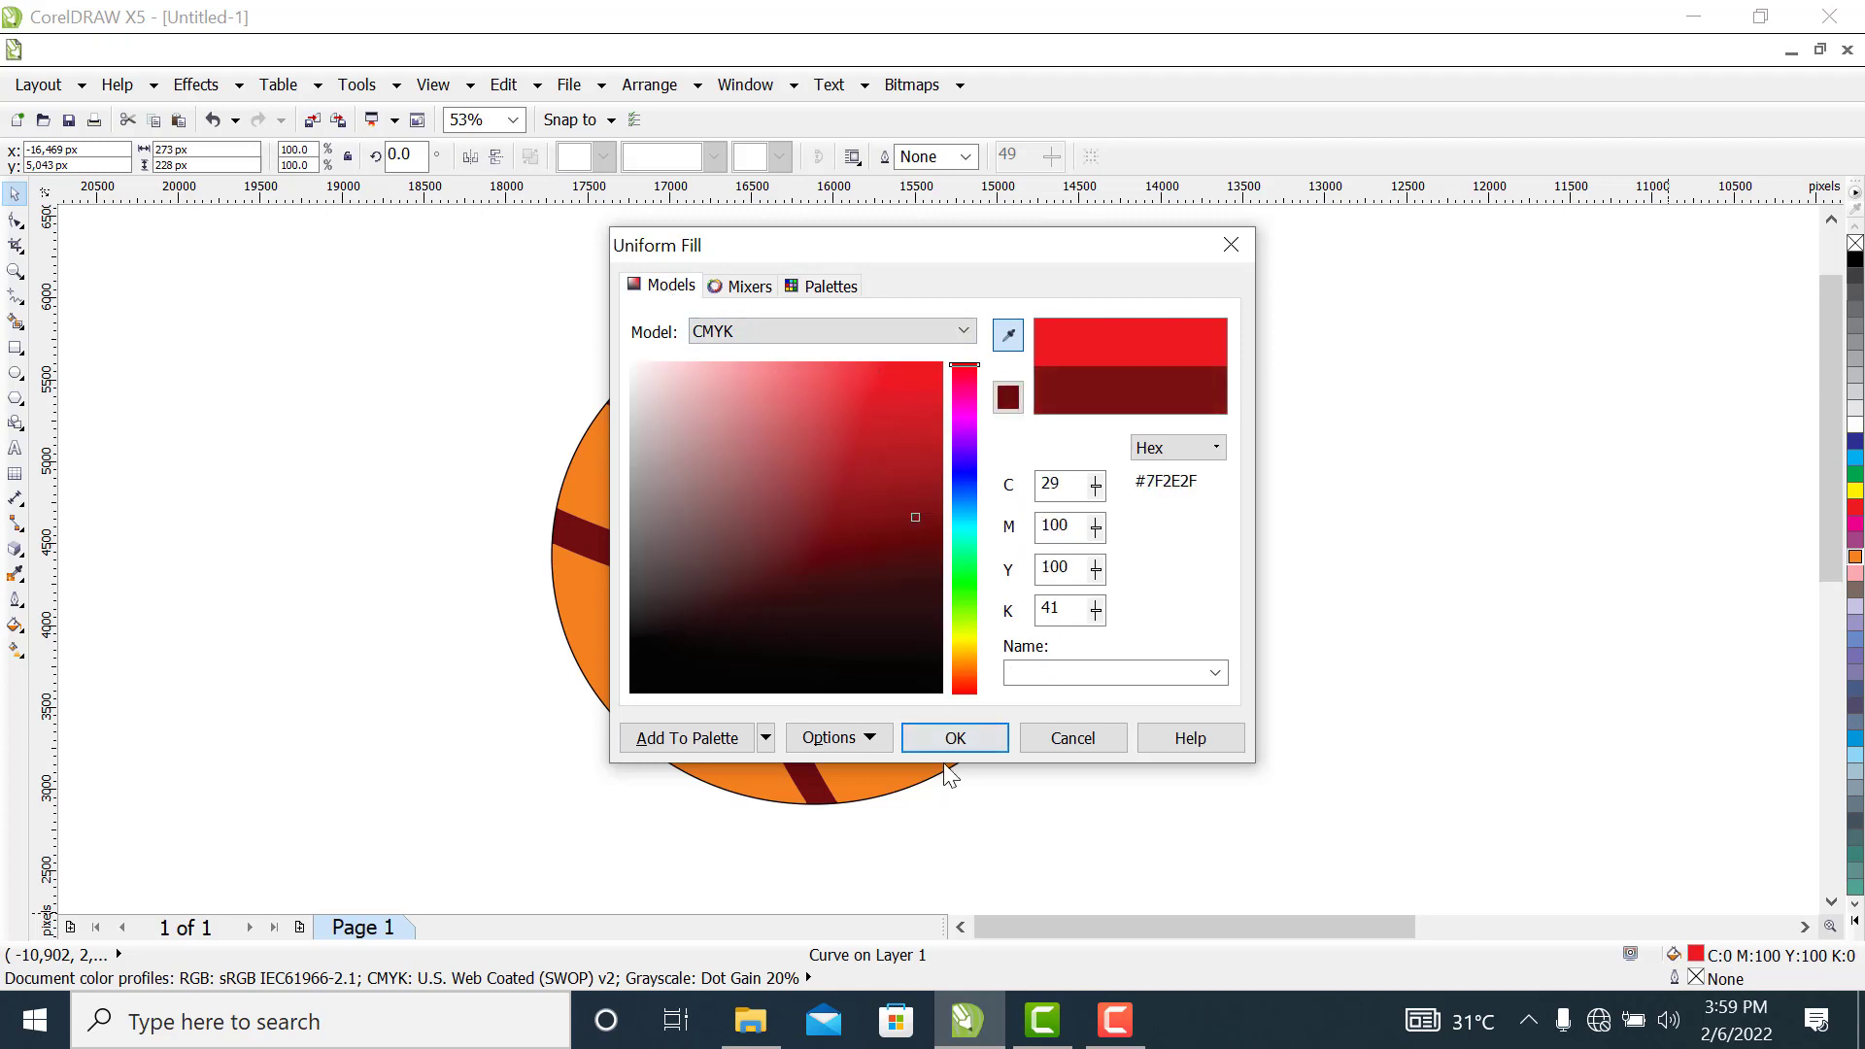
click(965, 731)
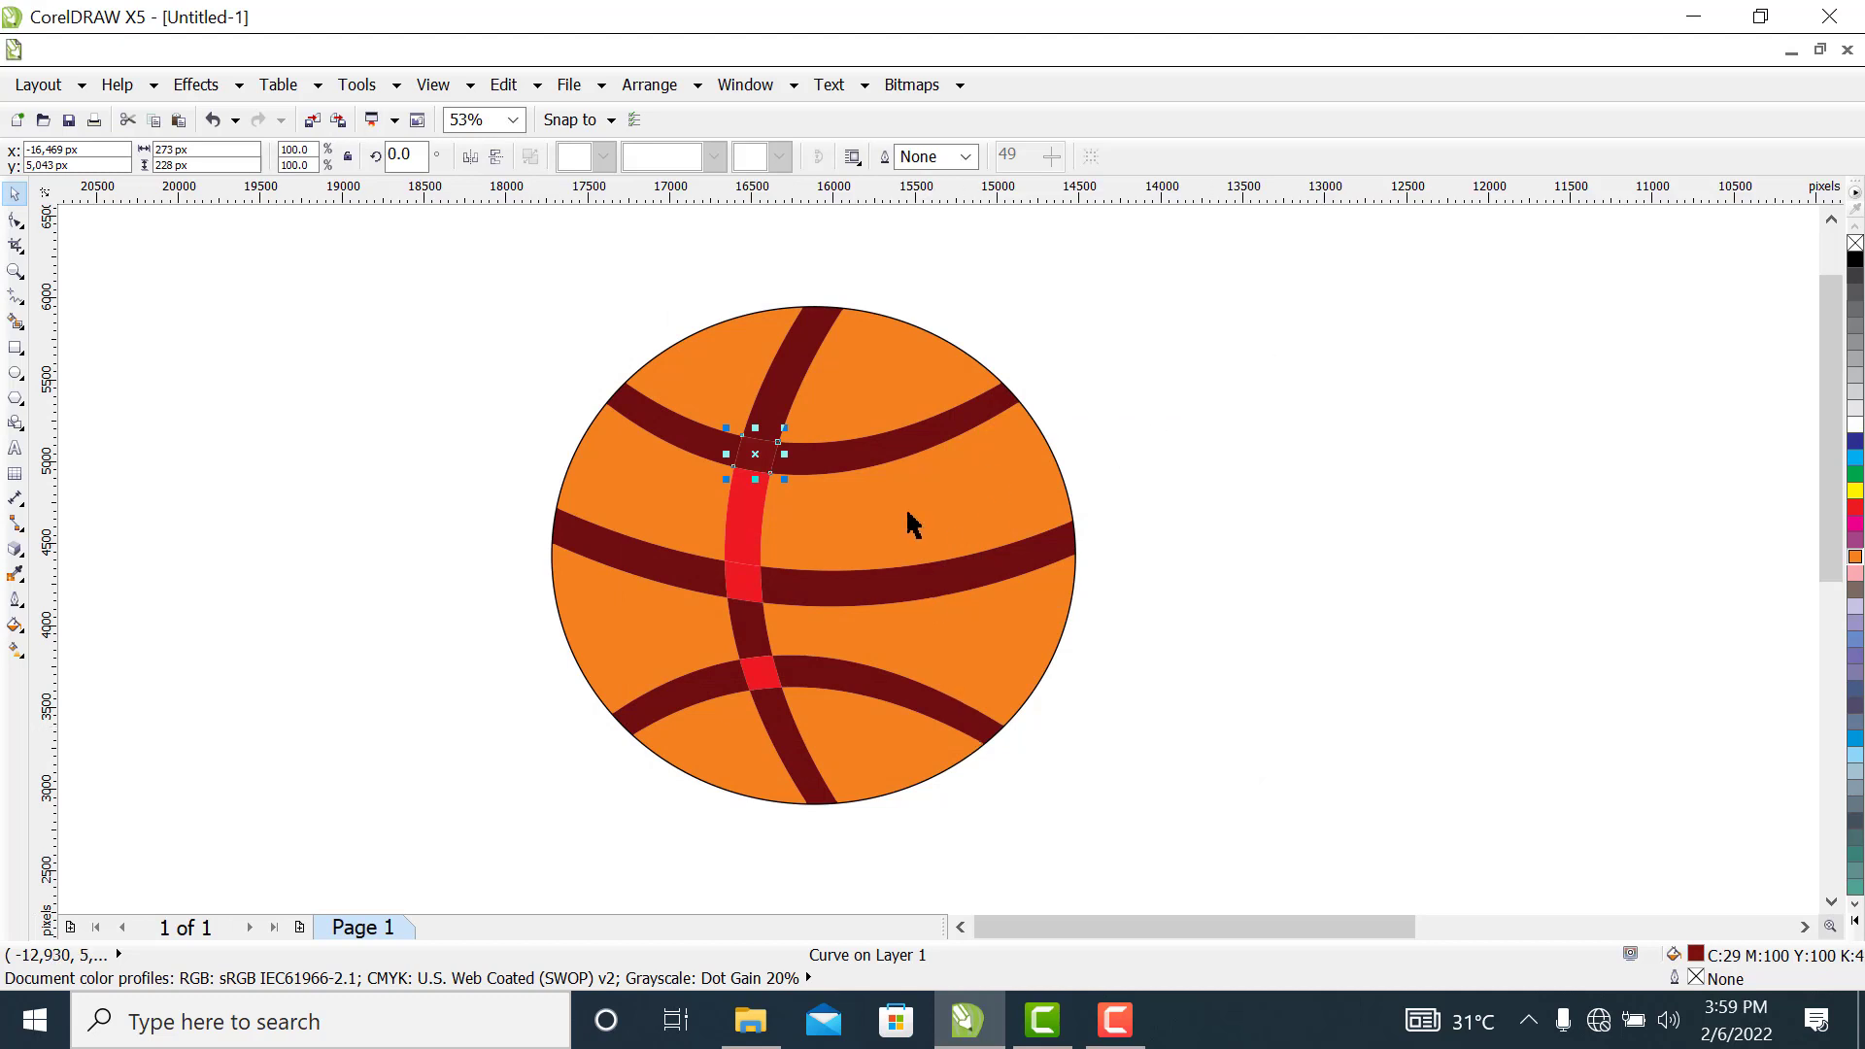
Fill the three remaining red pieces of the upright seam with dark red, CMYK C29 M100 Y100 K41
click(753, 515)
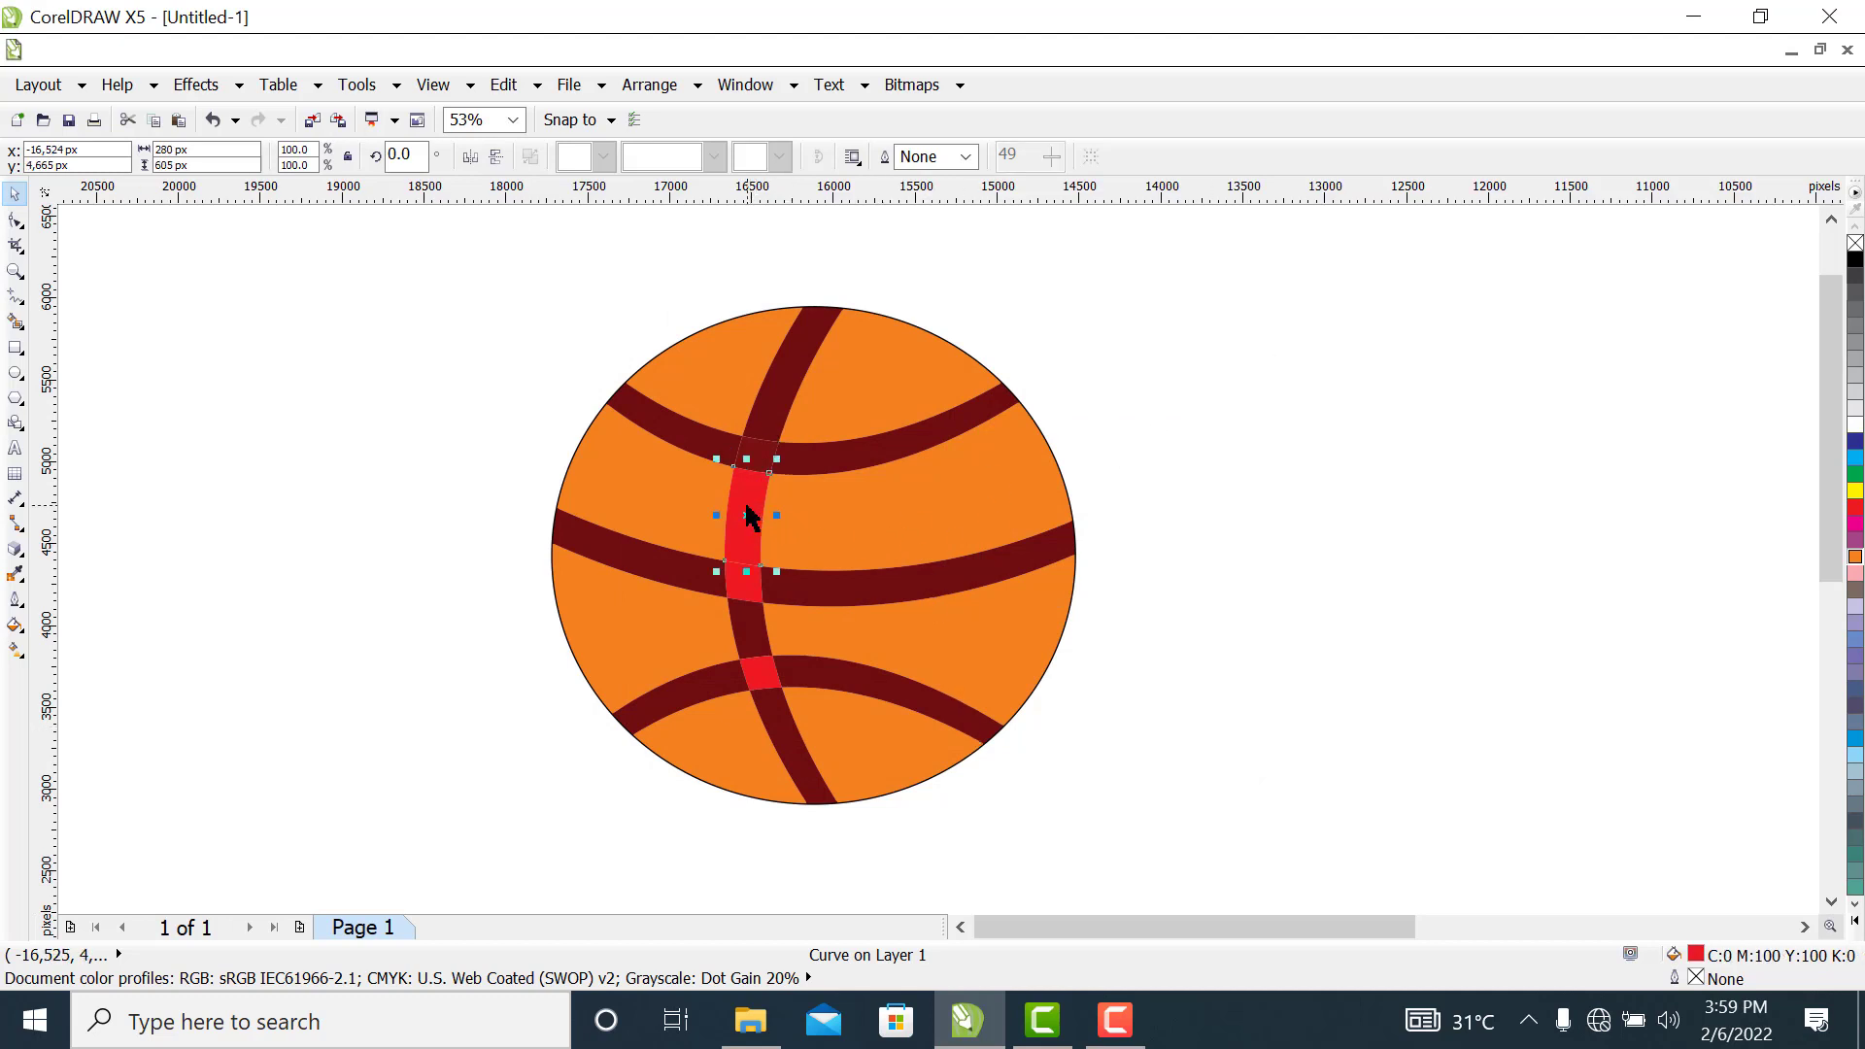
click(1194, 512)
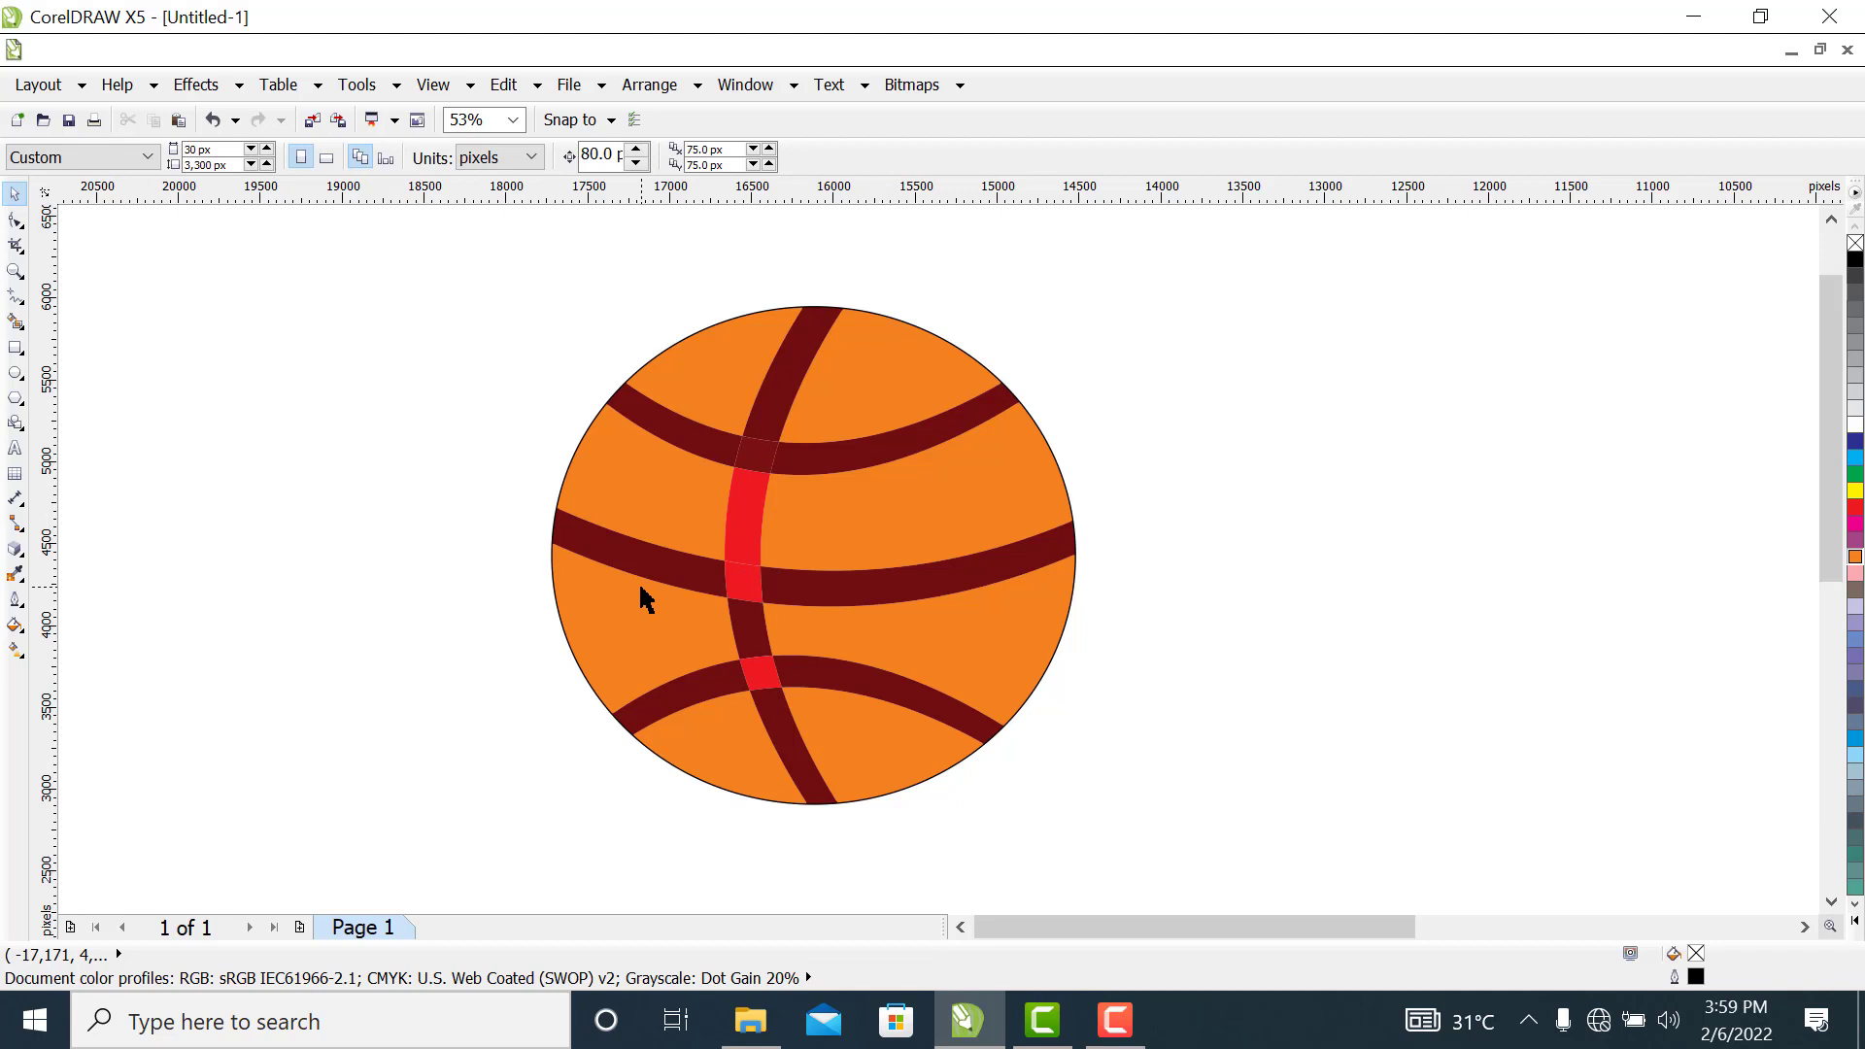
click(754, 511)
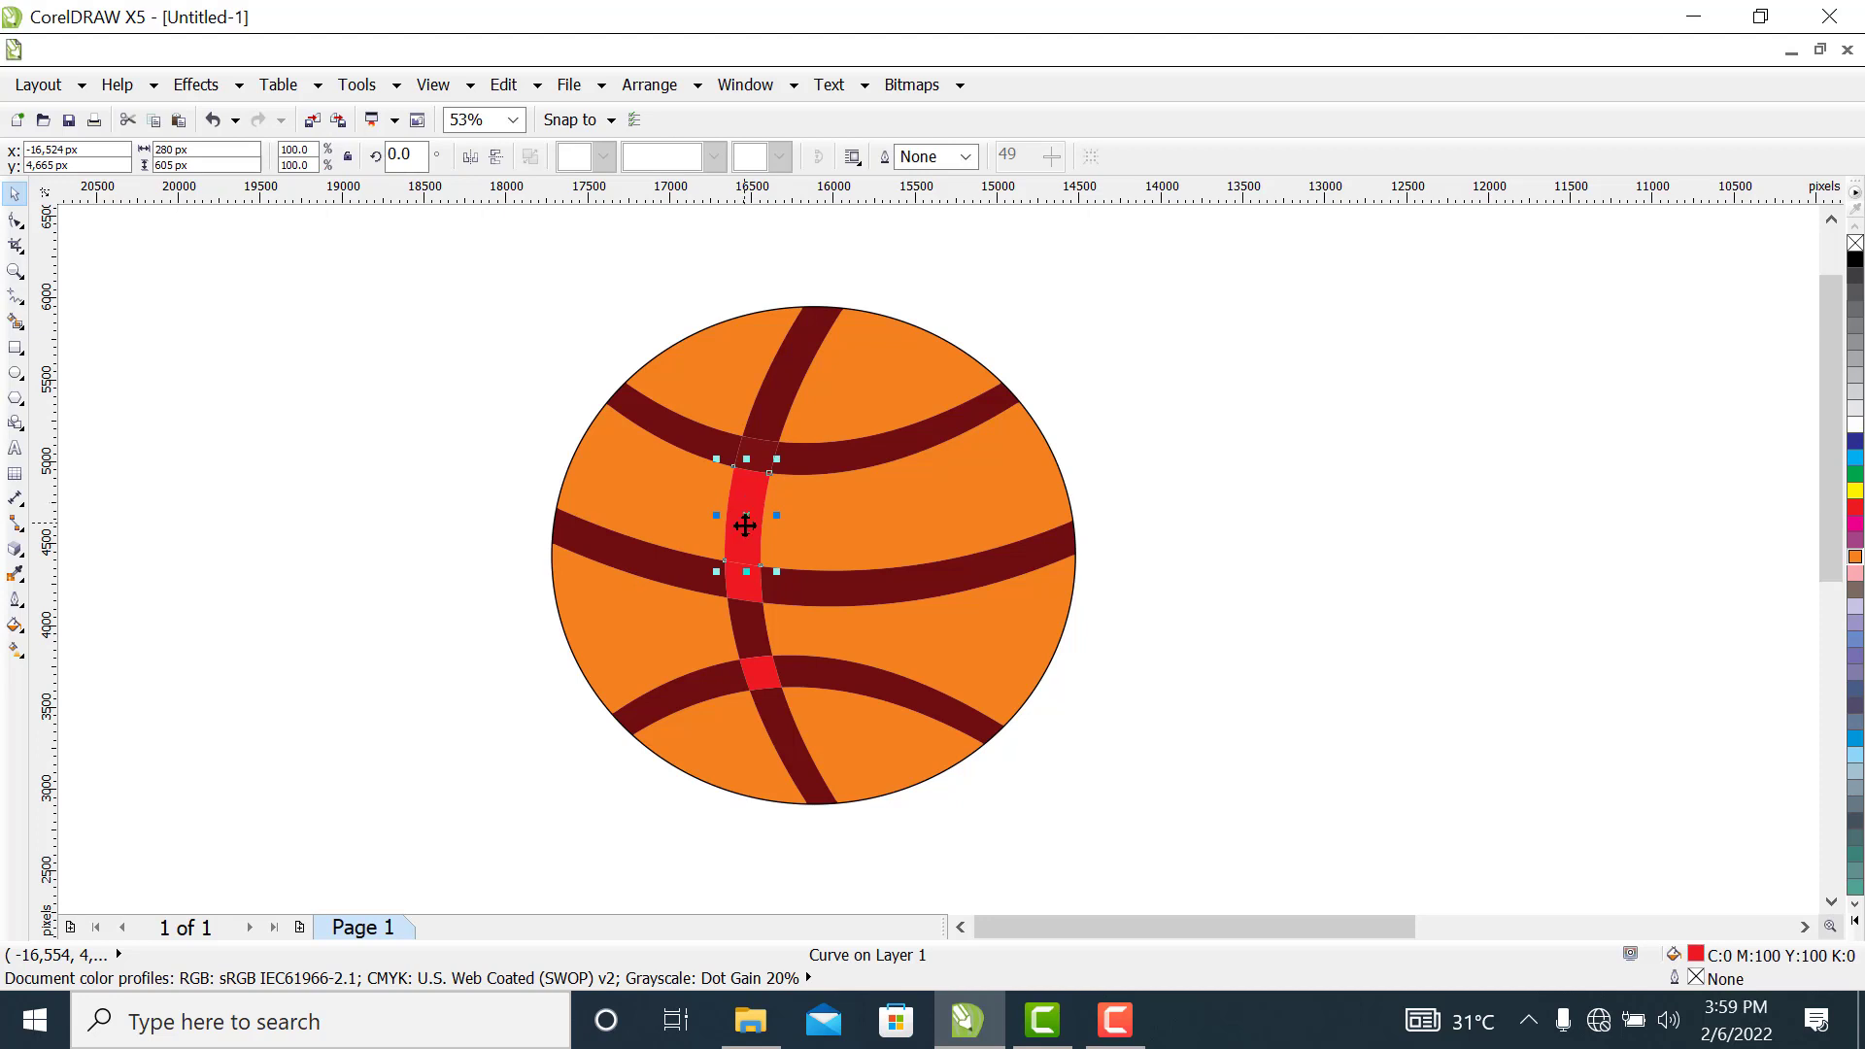
shift+click(736, 600)
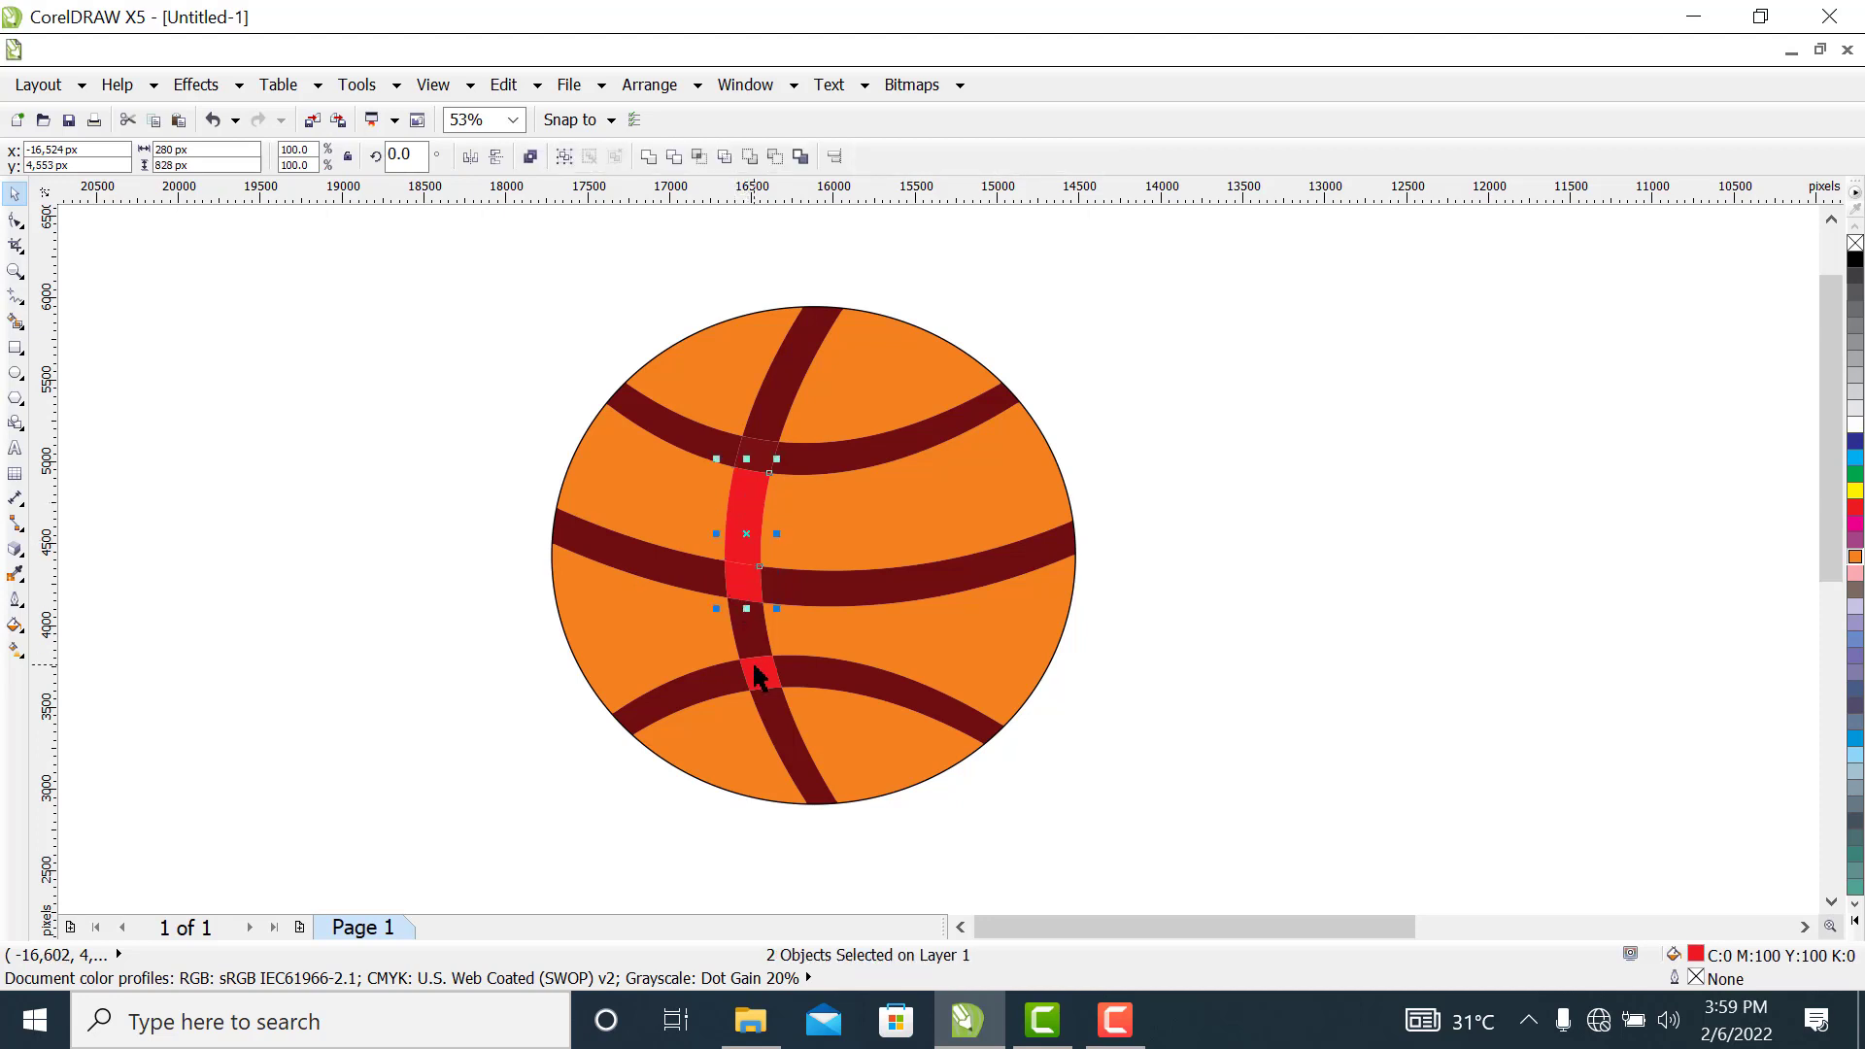
shift+click(768, 687)
double_click(1698, 954)
click(1008, 334)
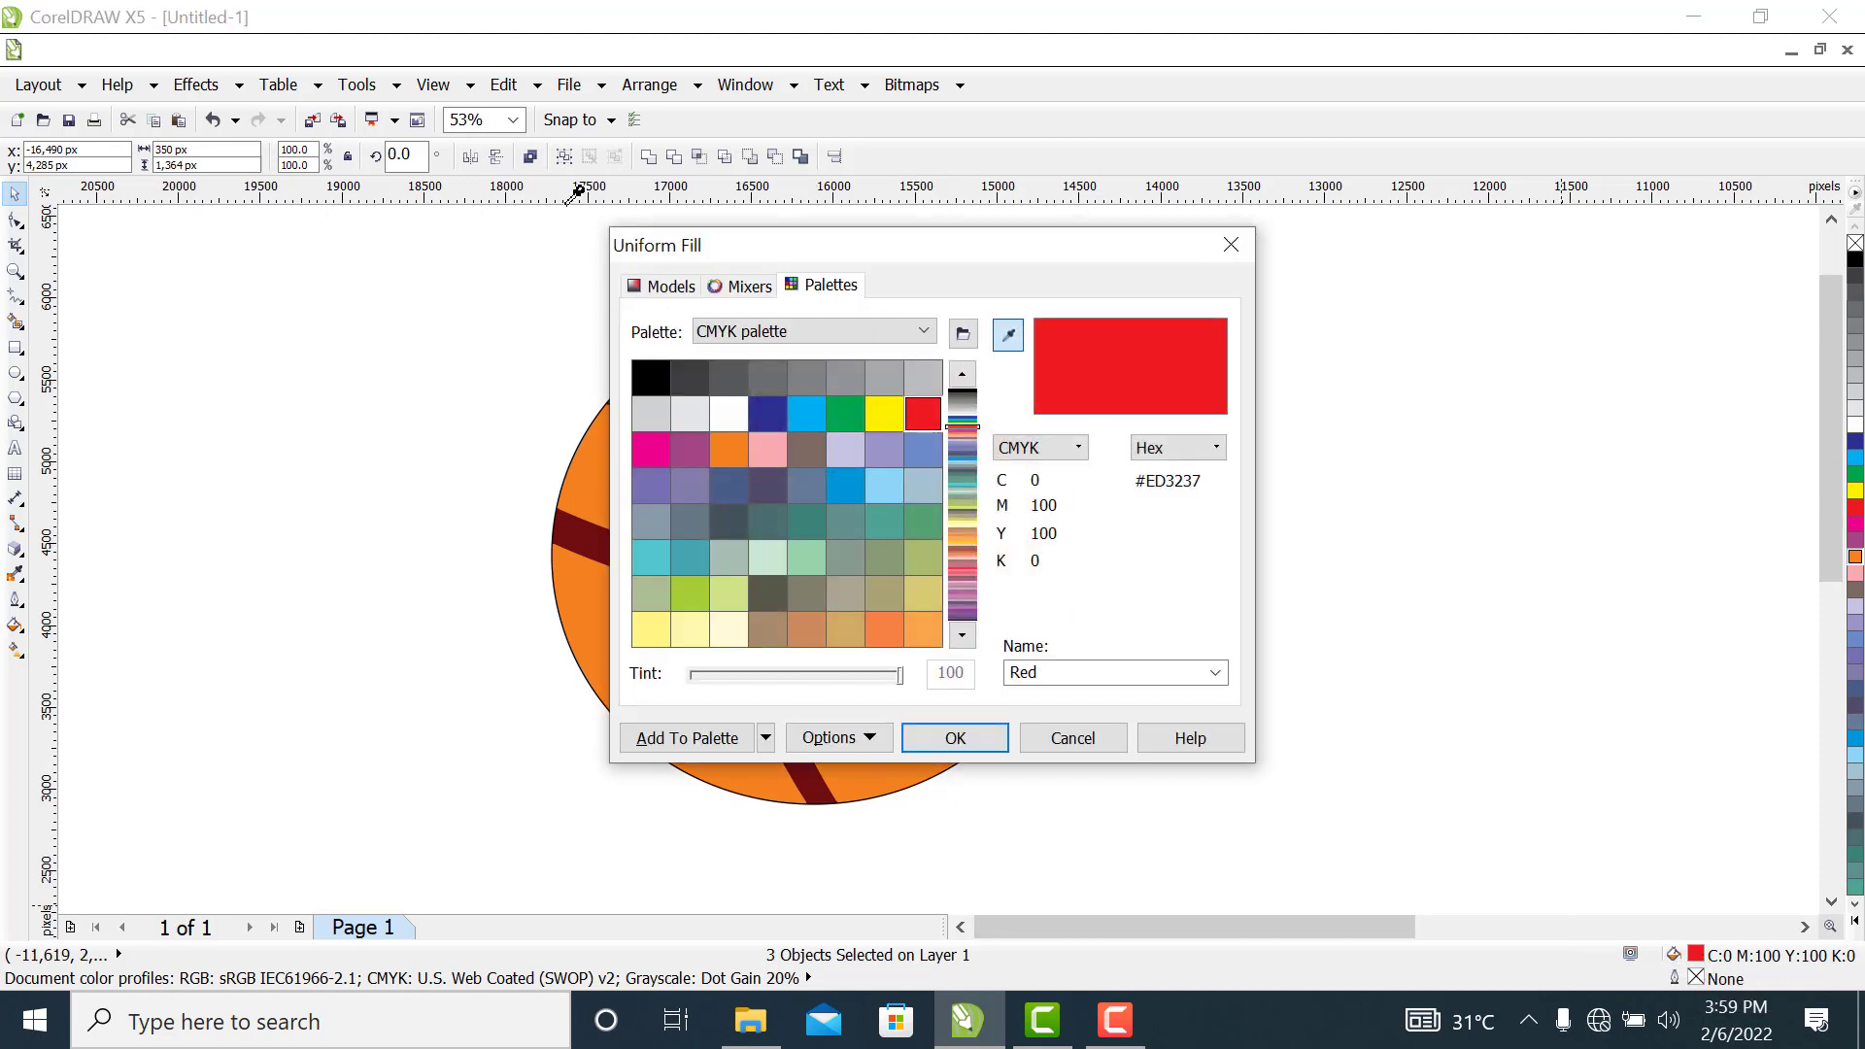
click(676, 295)
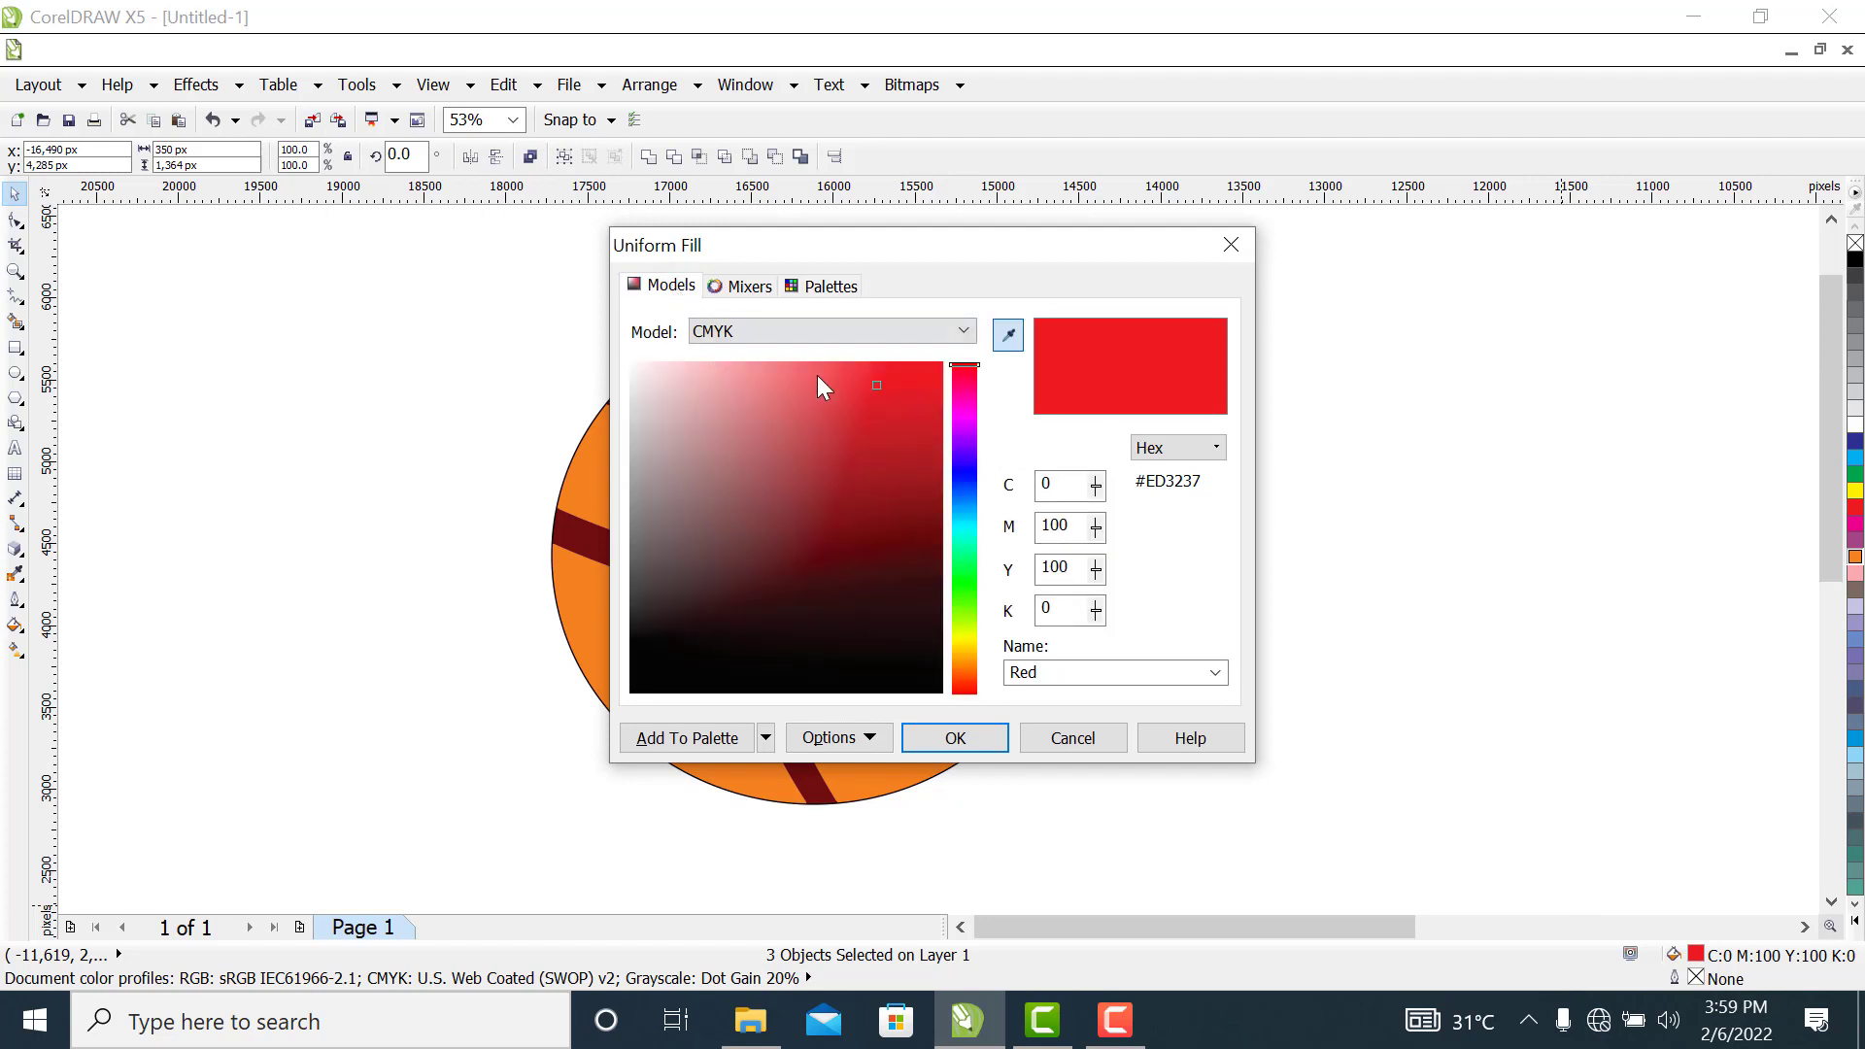
drag(877, 386, 926, 518)
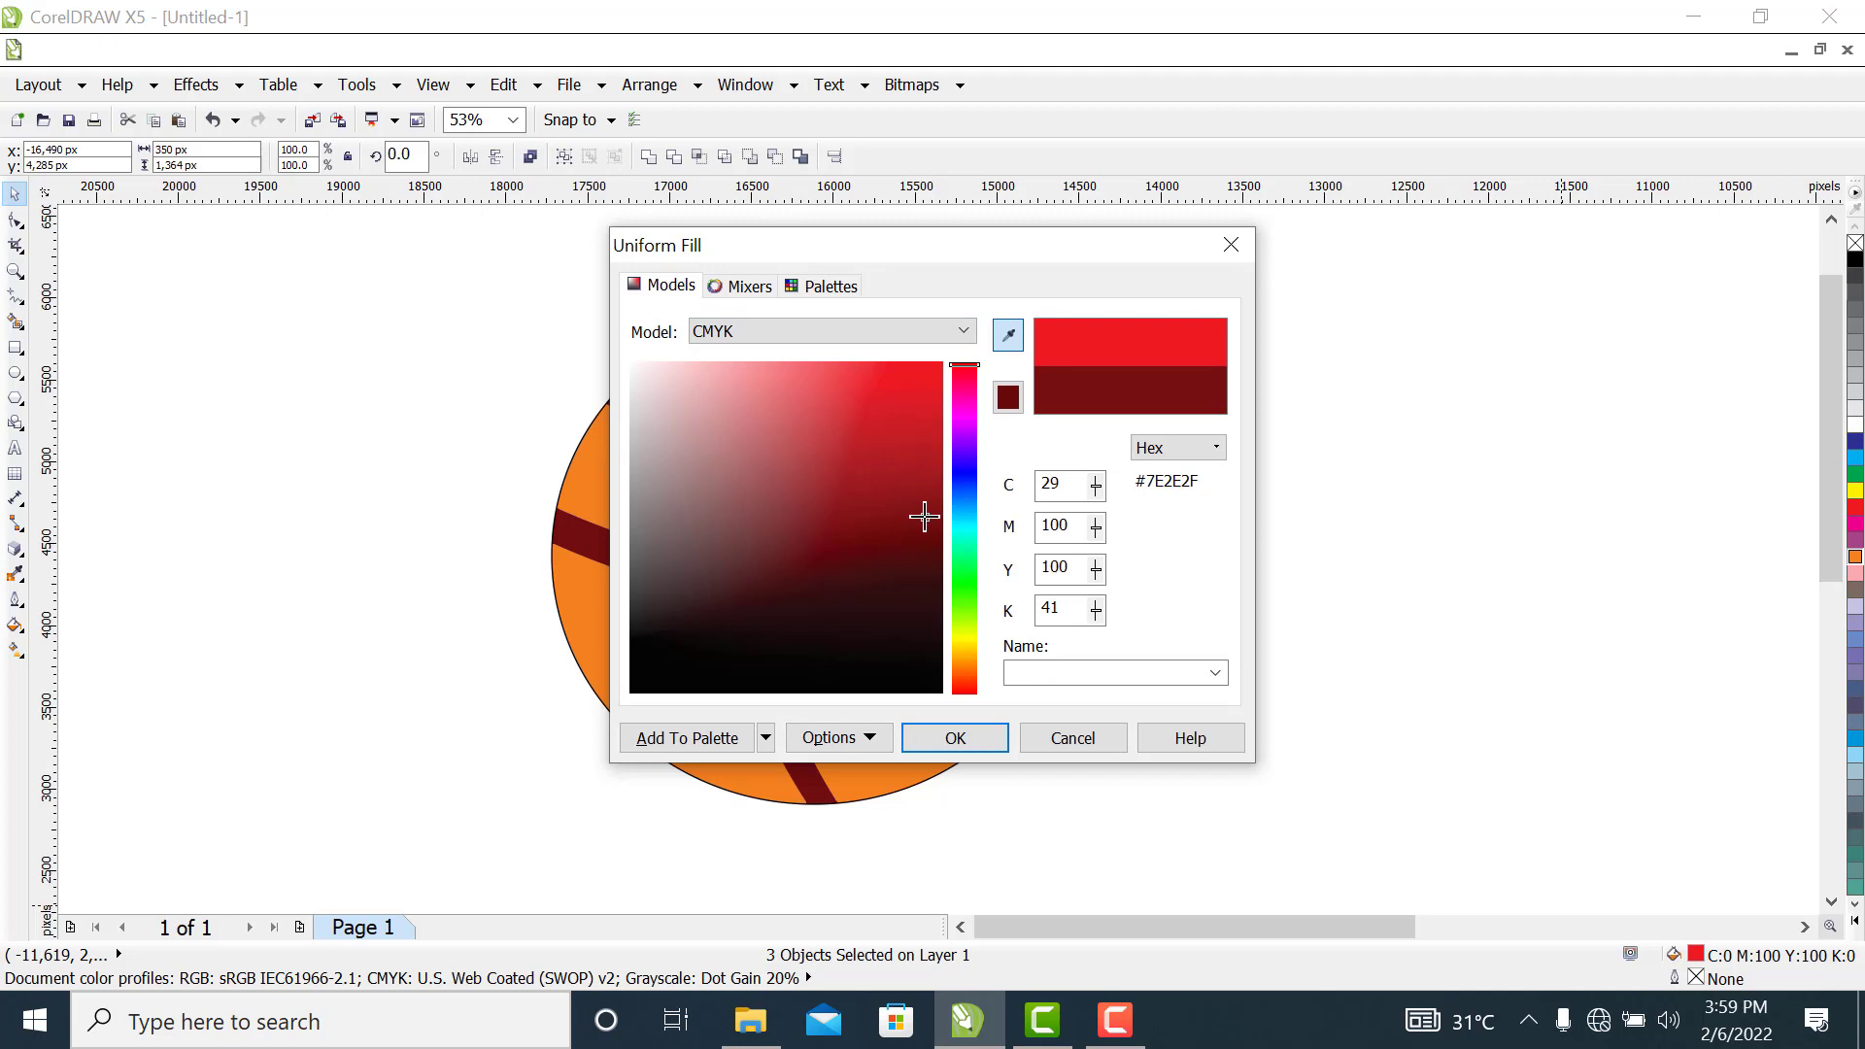
click(956, 738)
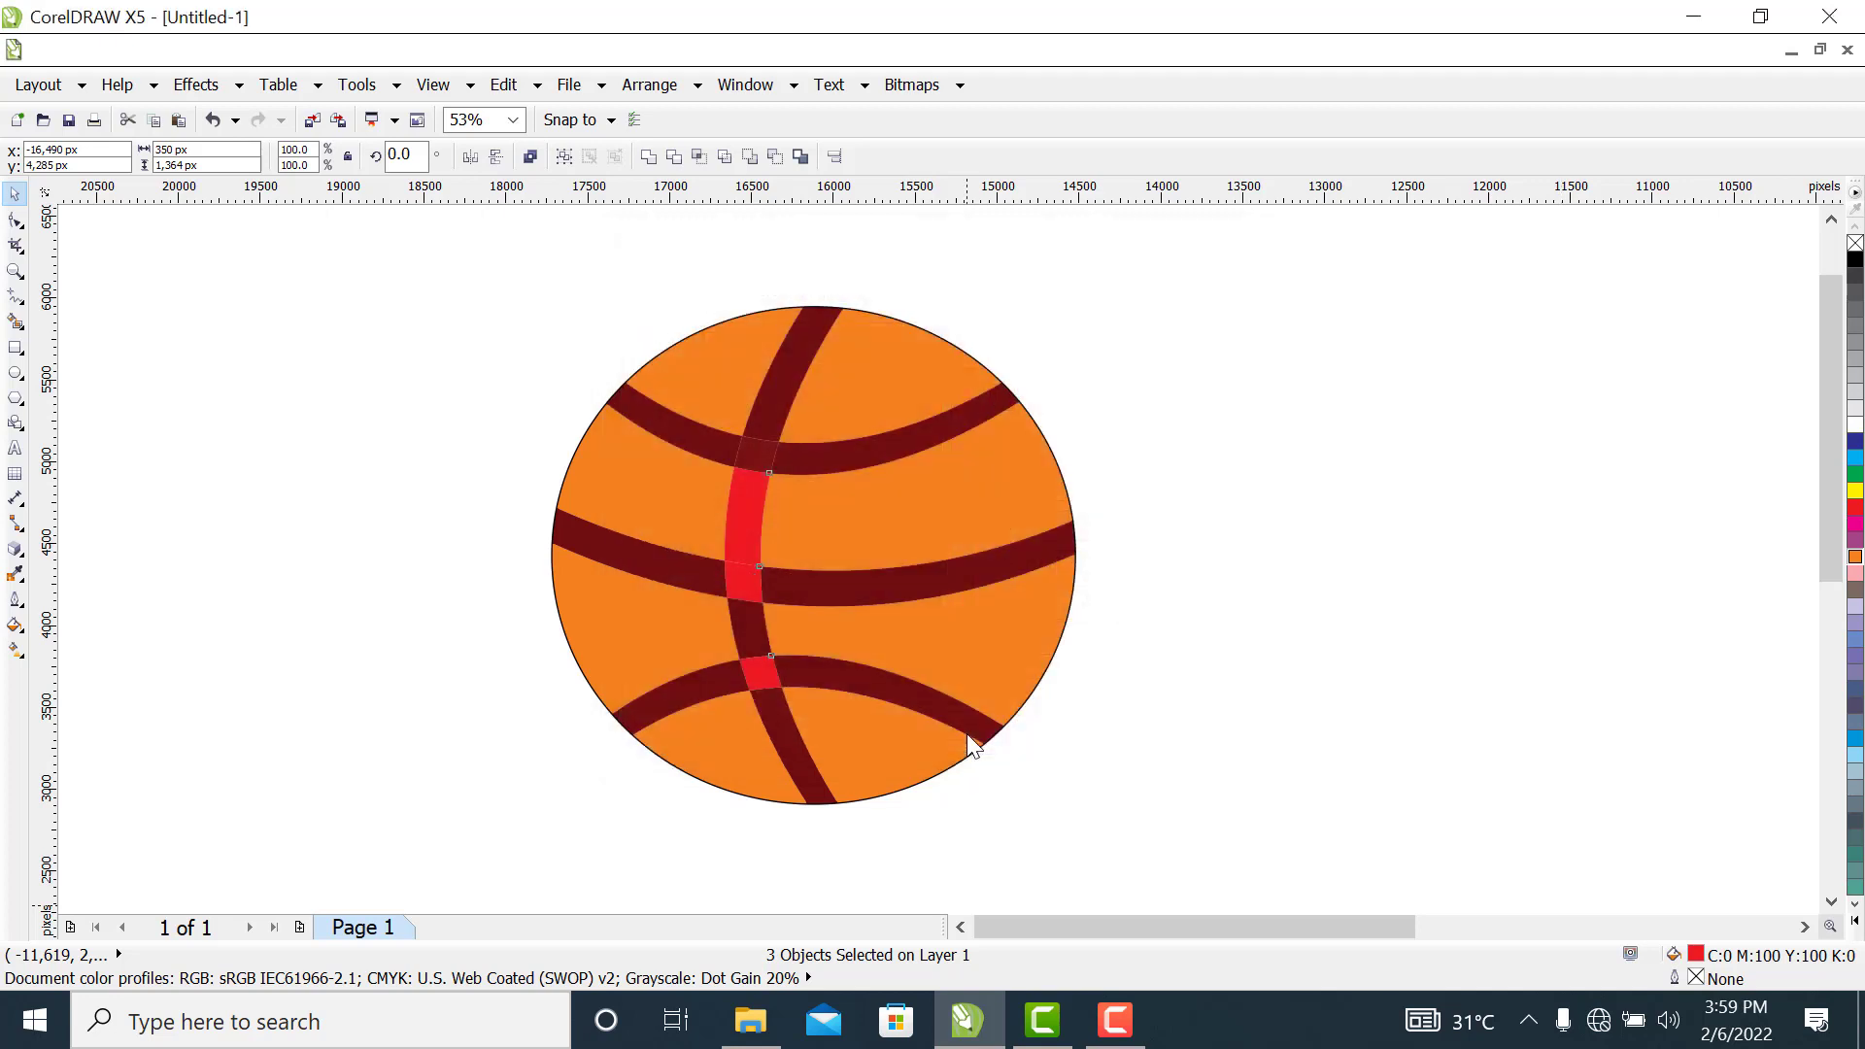
click(1231, 651)
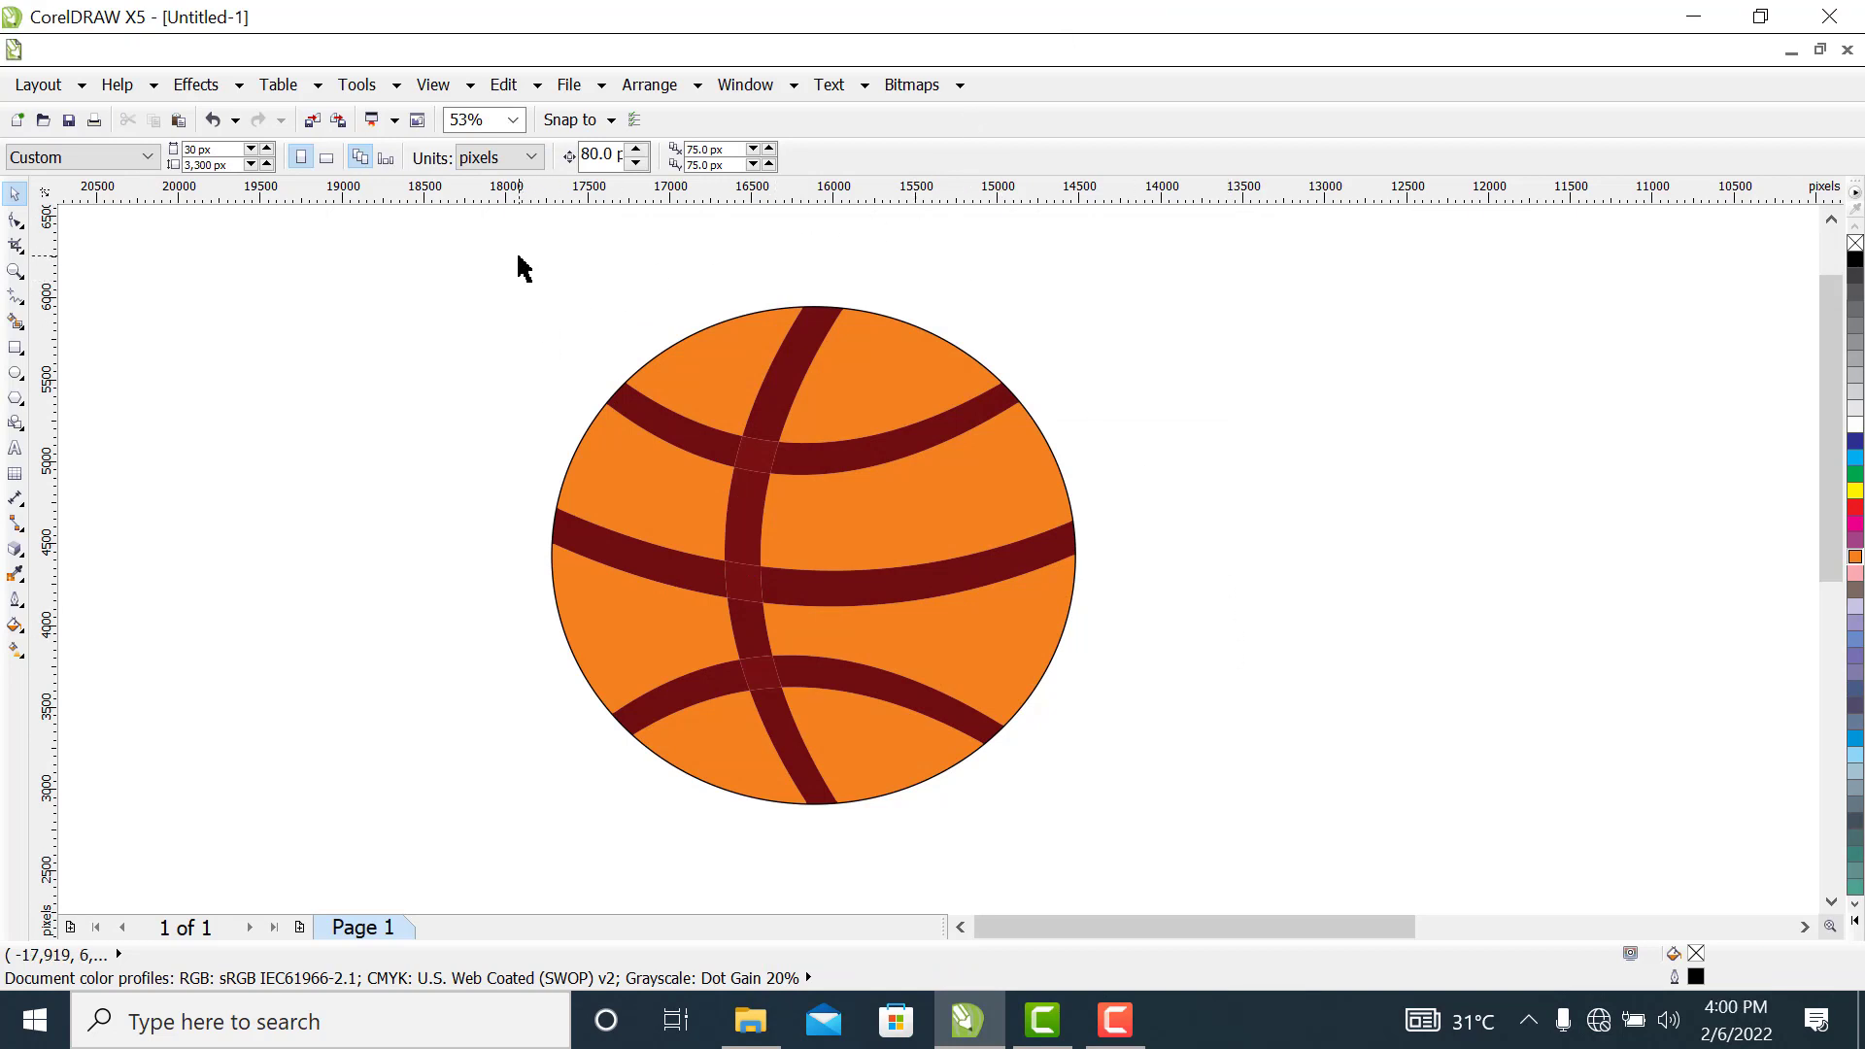
Group all parts of the basketball into one object and move the group slightly right and up
drag(519, 258, 1204, 839)
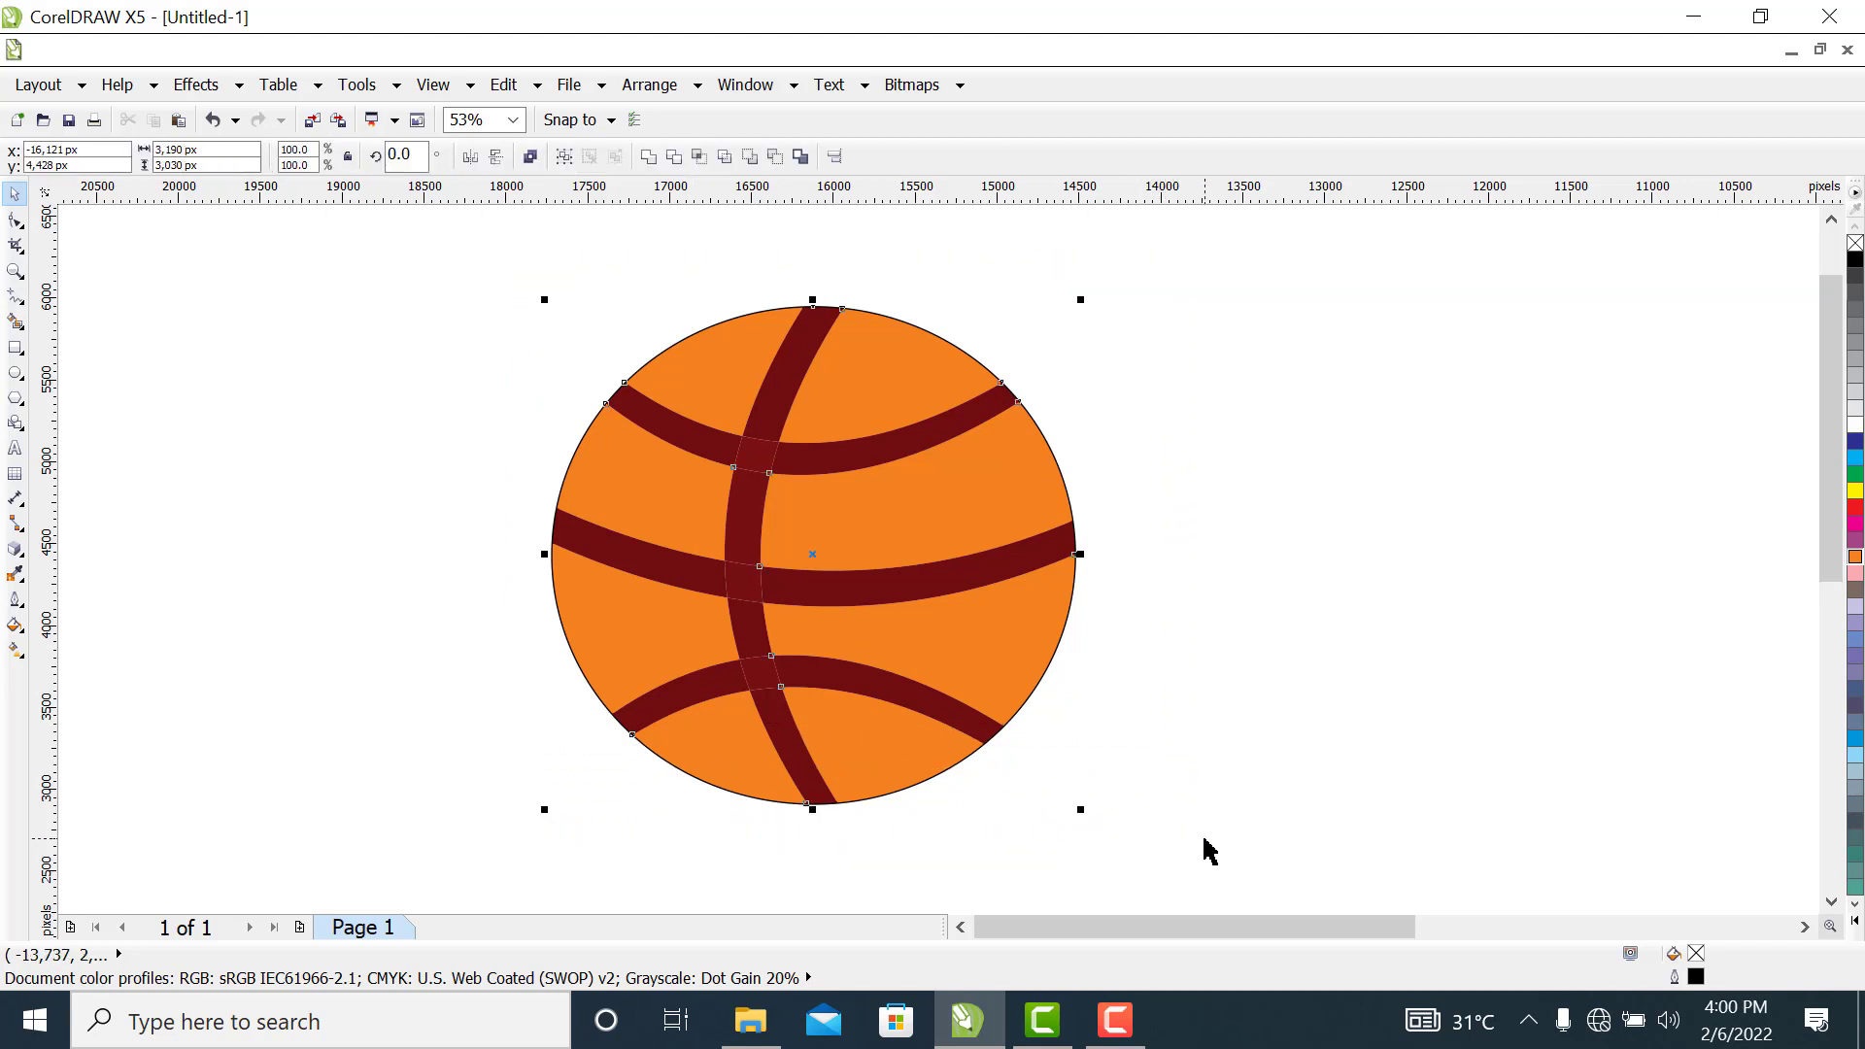
key(ctrl+g)
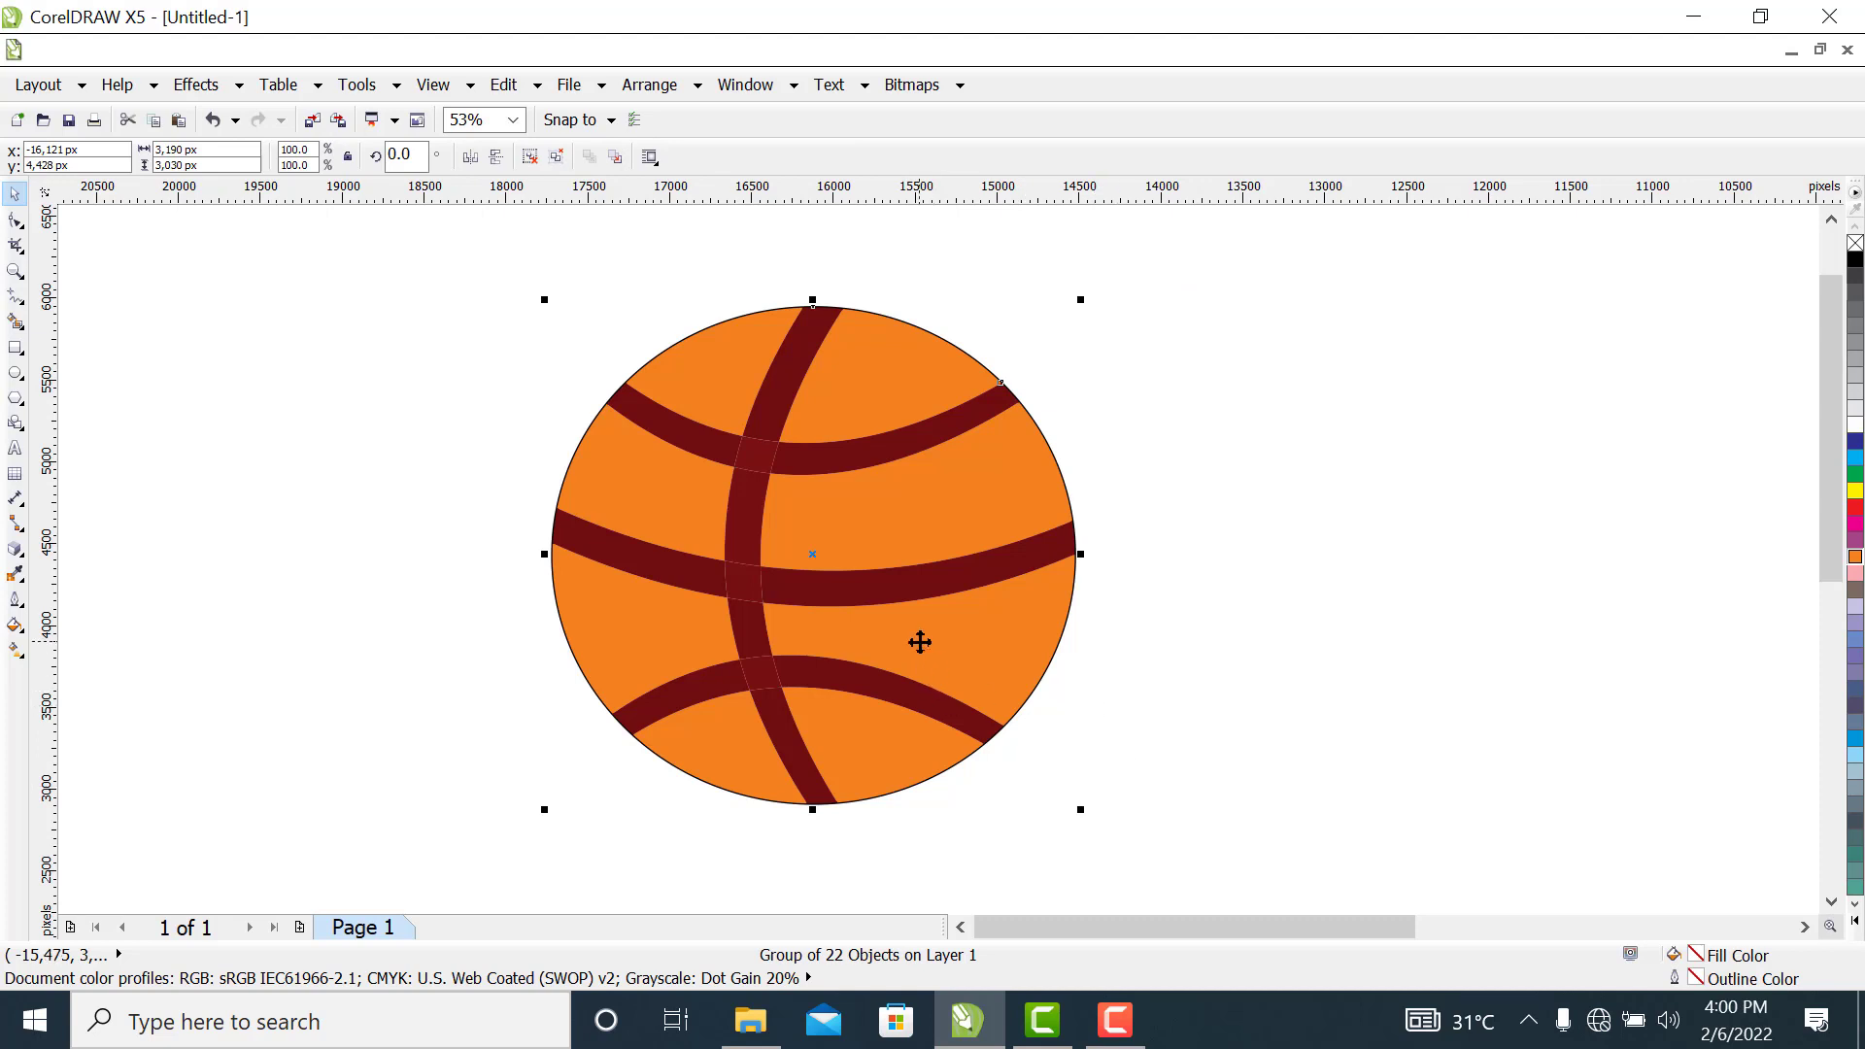
mouse_move(984, 630)
mouse_down()
mouse_move(1098, 634)
mouse_move(1002, 632)
mouse_up()
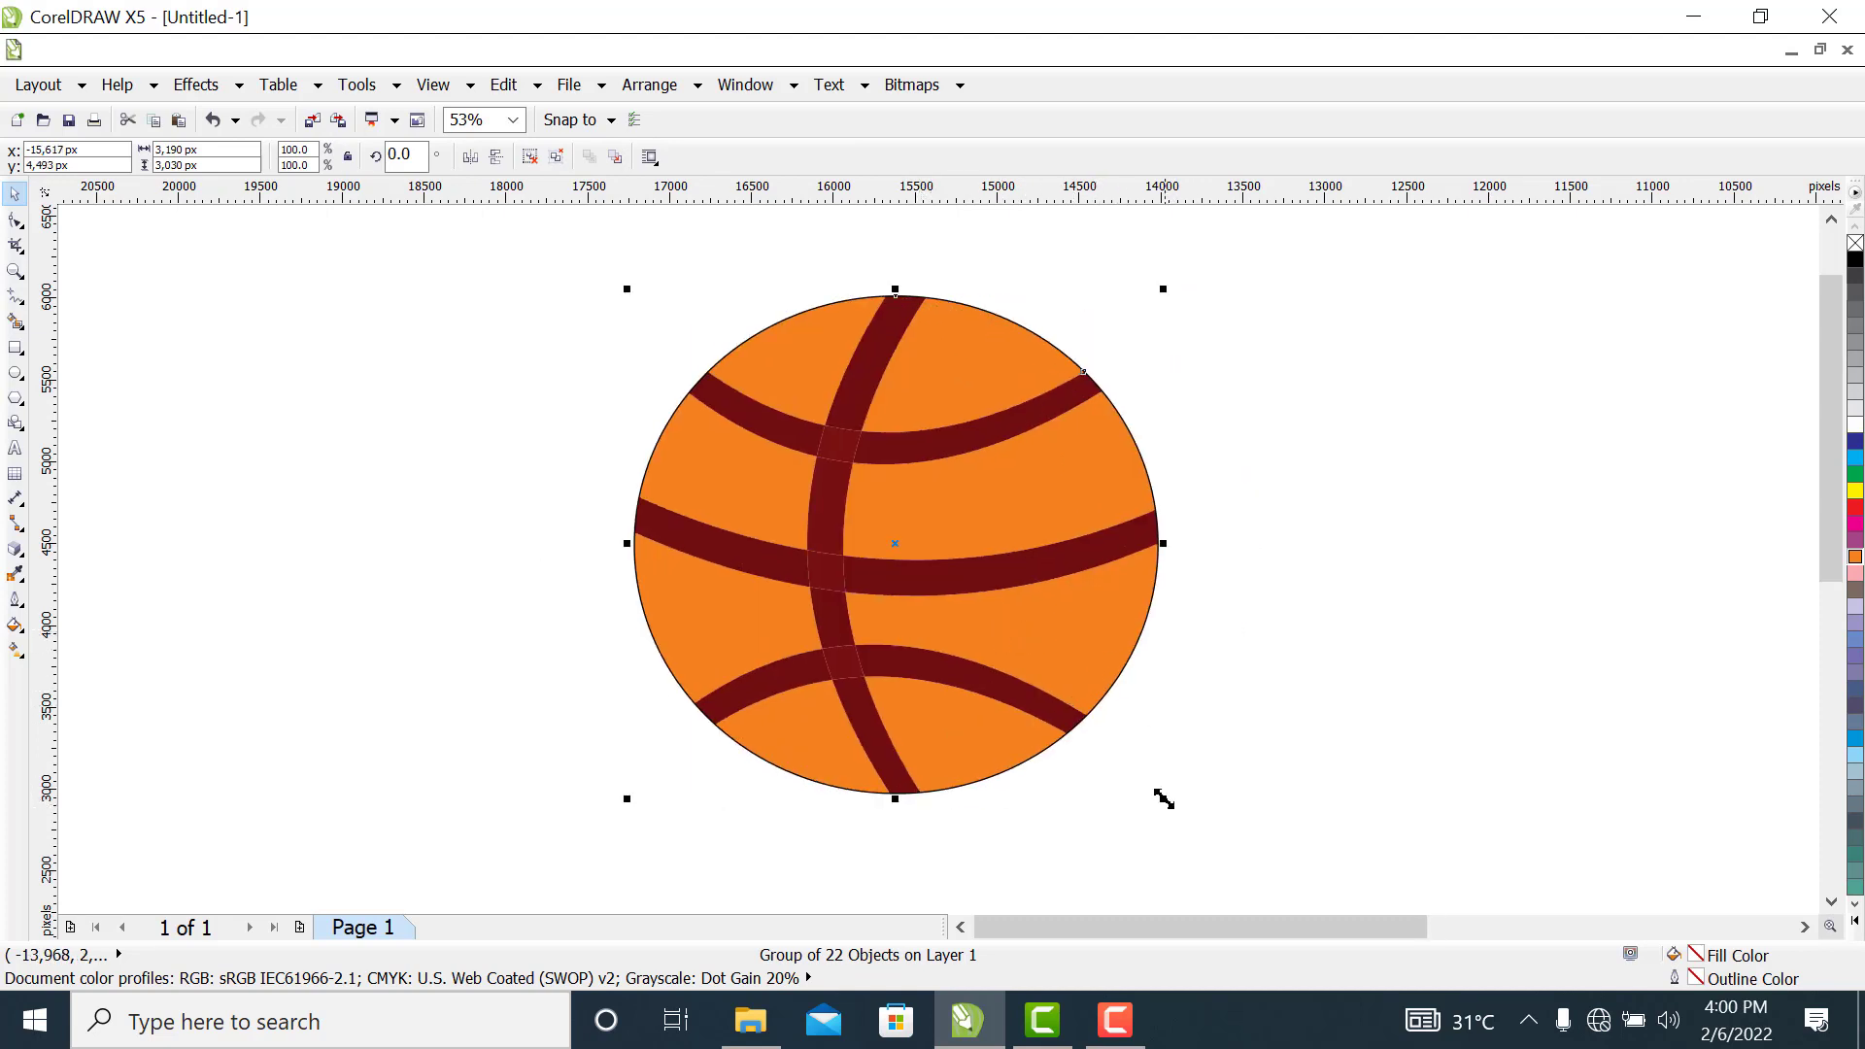
Shrink the grouped basketball to roughly 60 percent of its size and stretch it into a slightly wide oval
drag(1163, 798, 1064, 673)
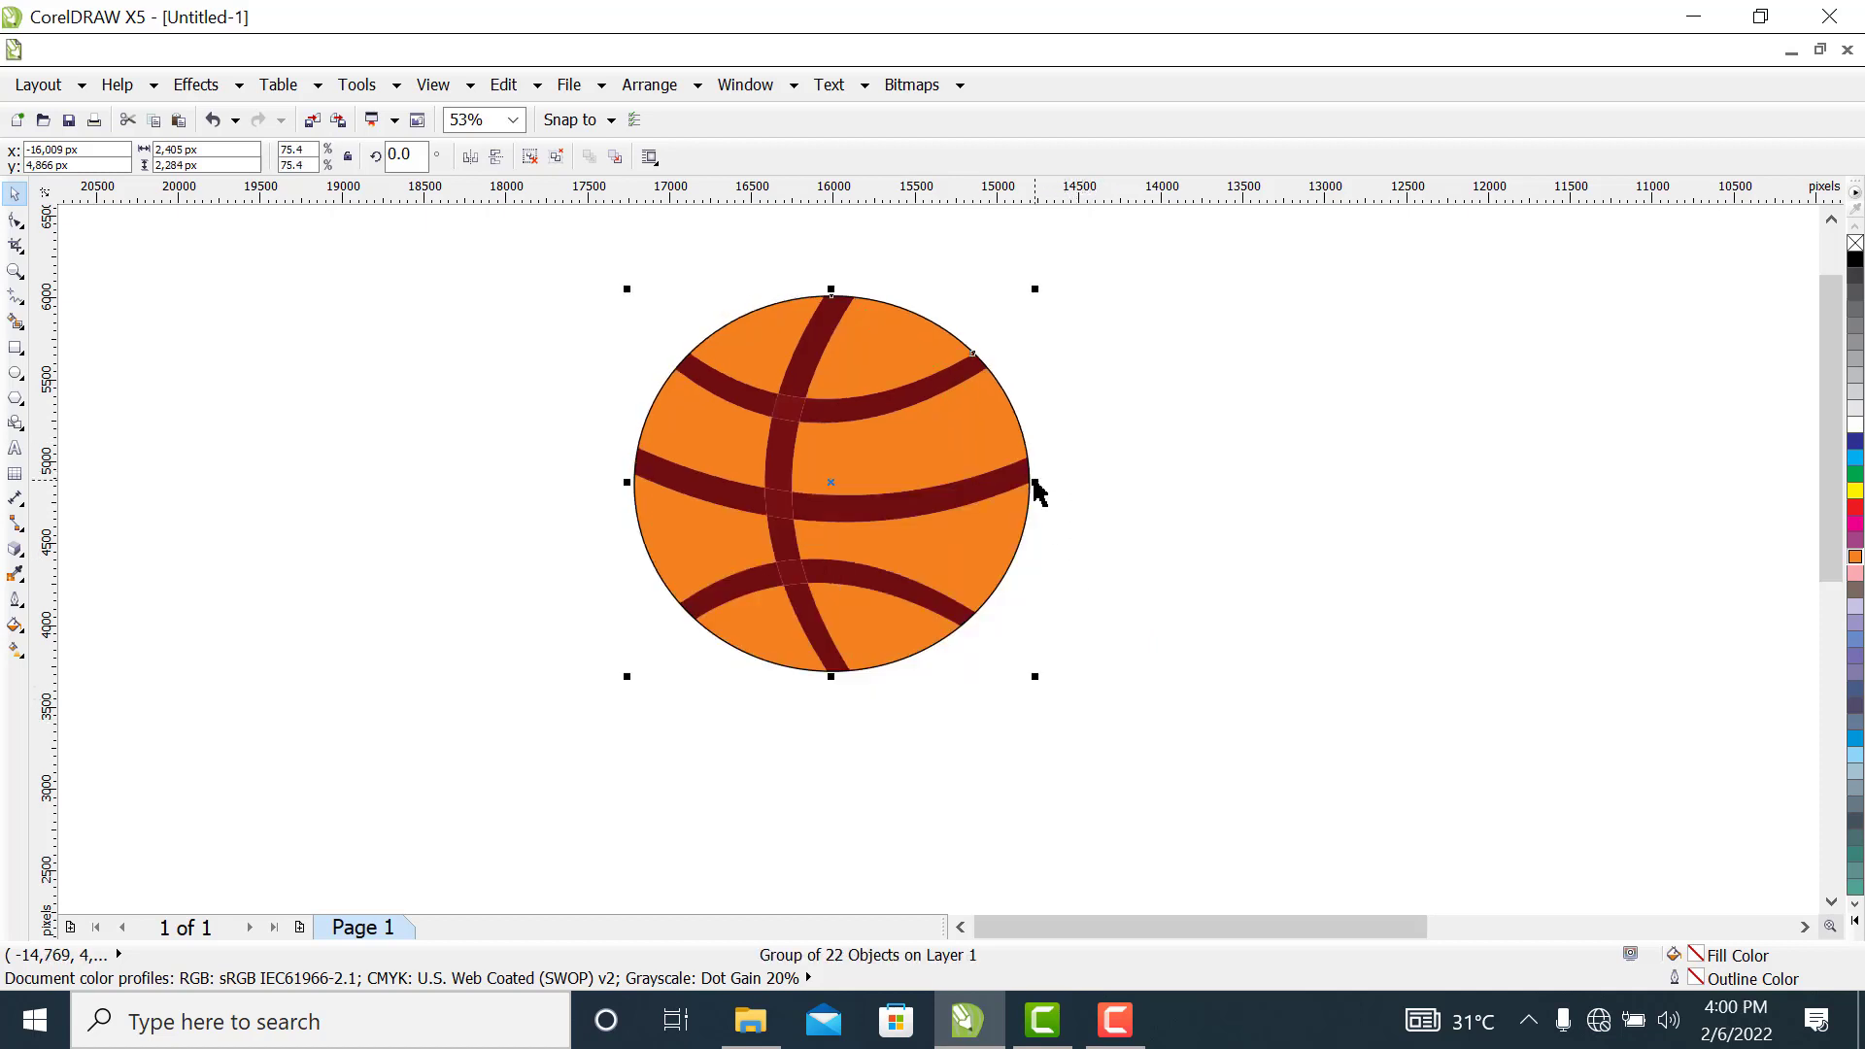
drag(1034, 480, 1068, 480)
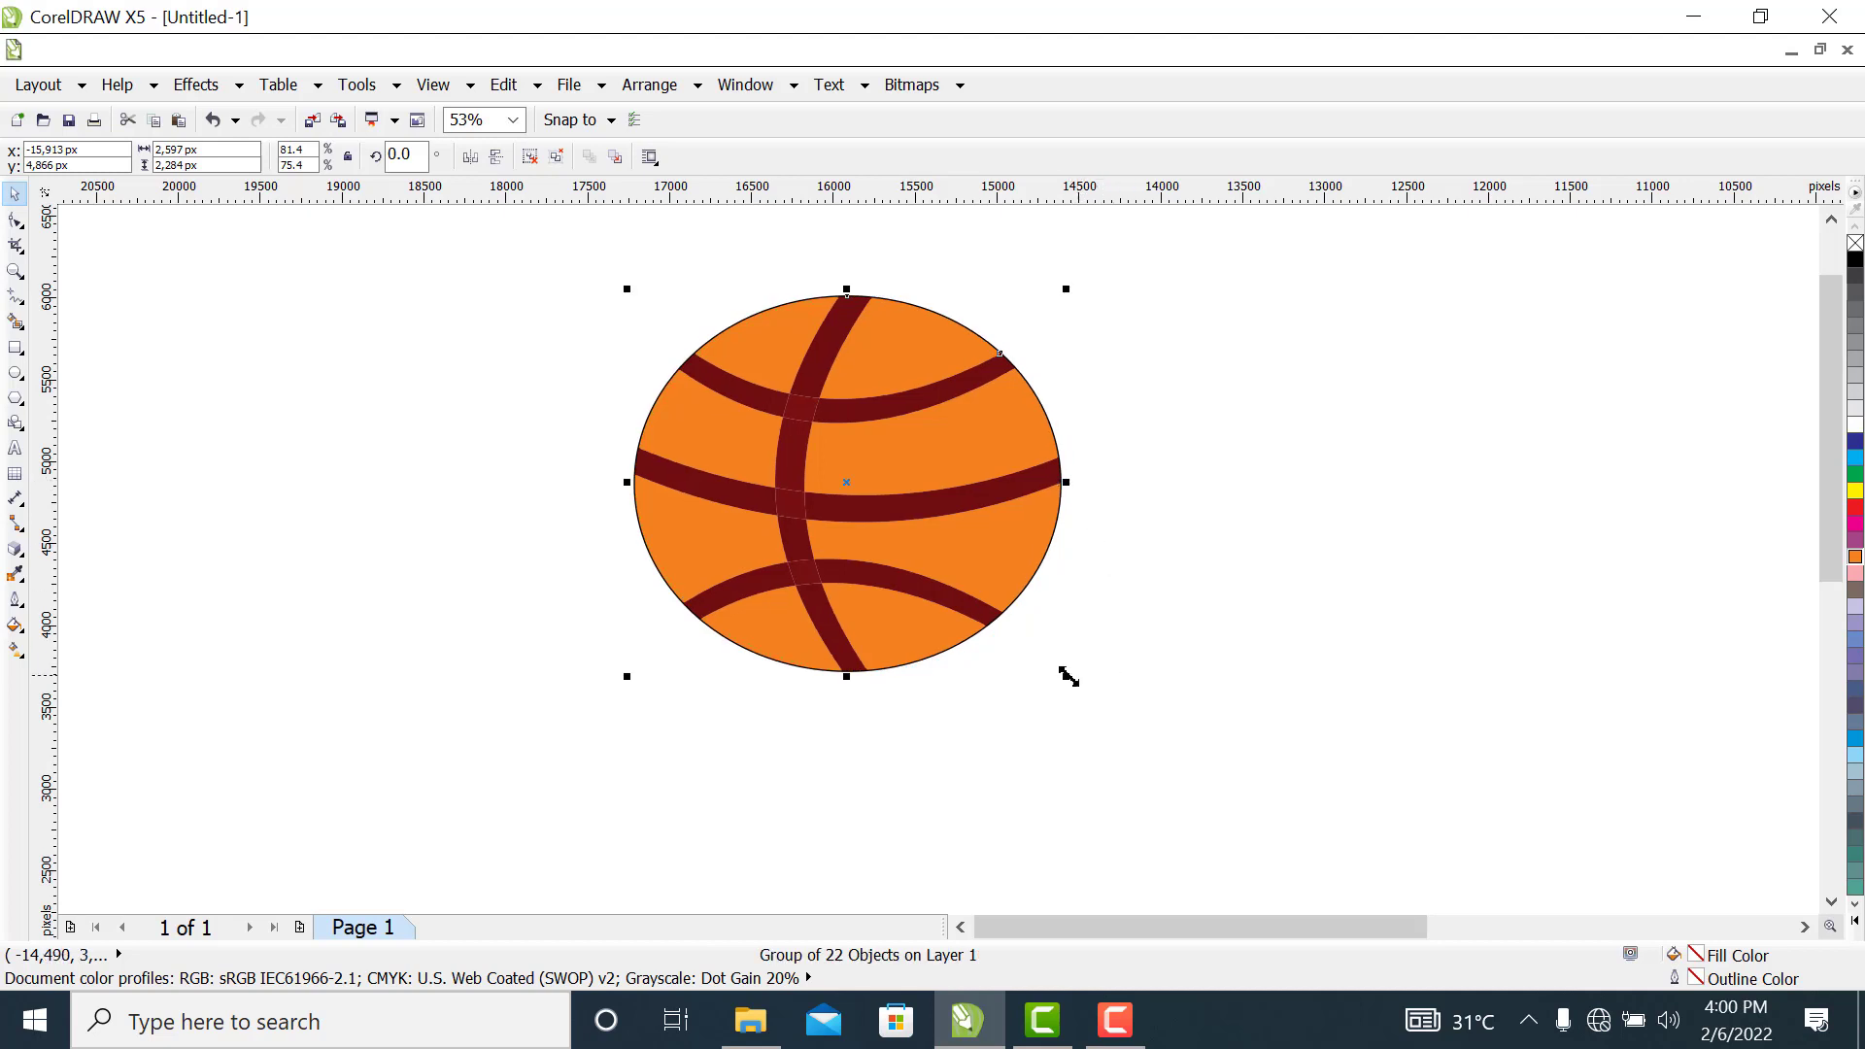
drag(1063, 677, 1043, 648)
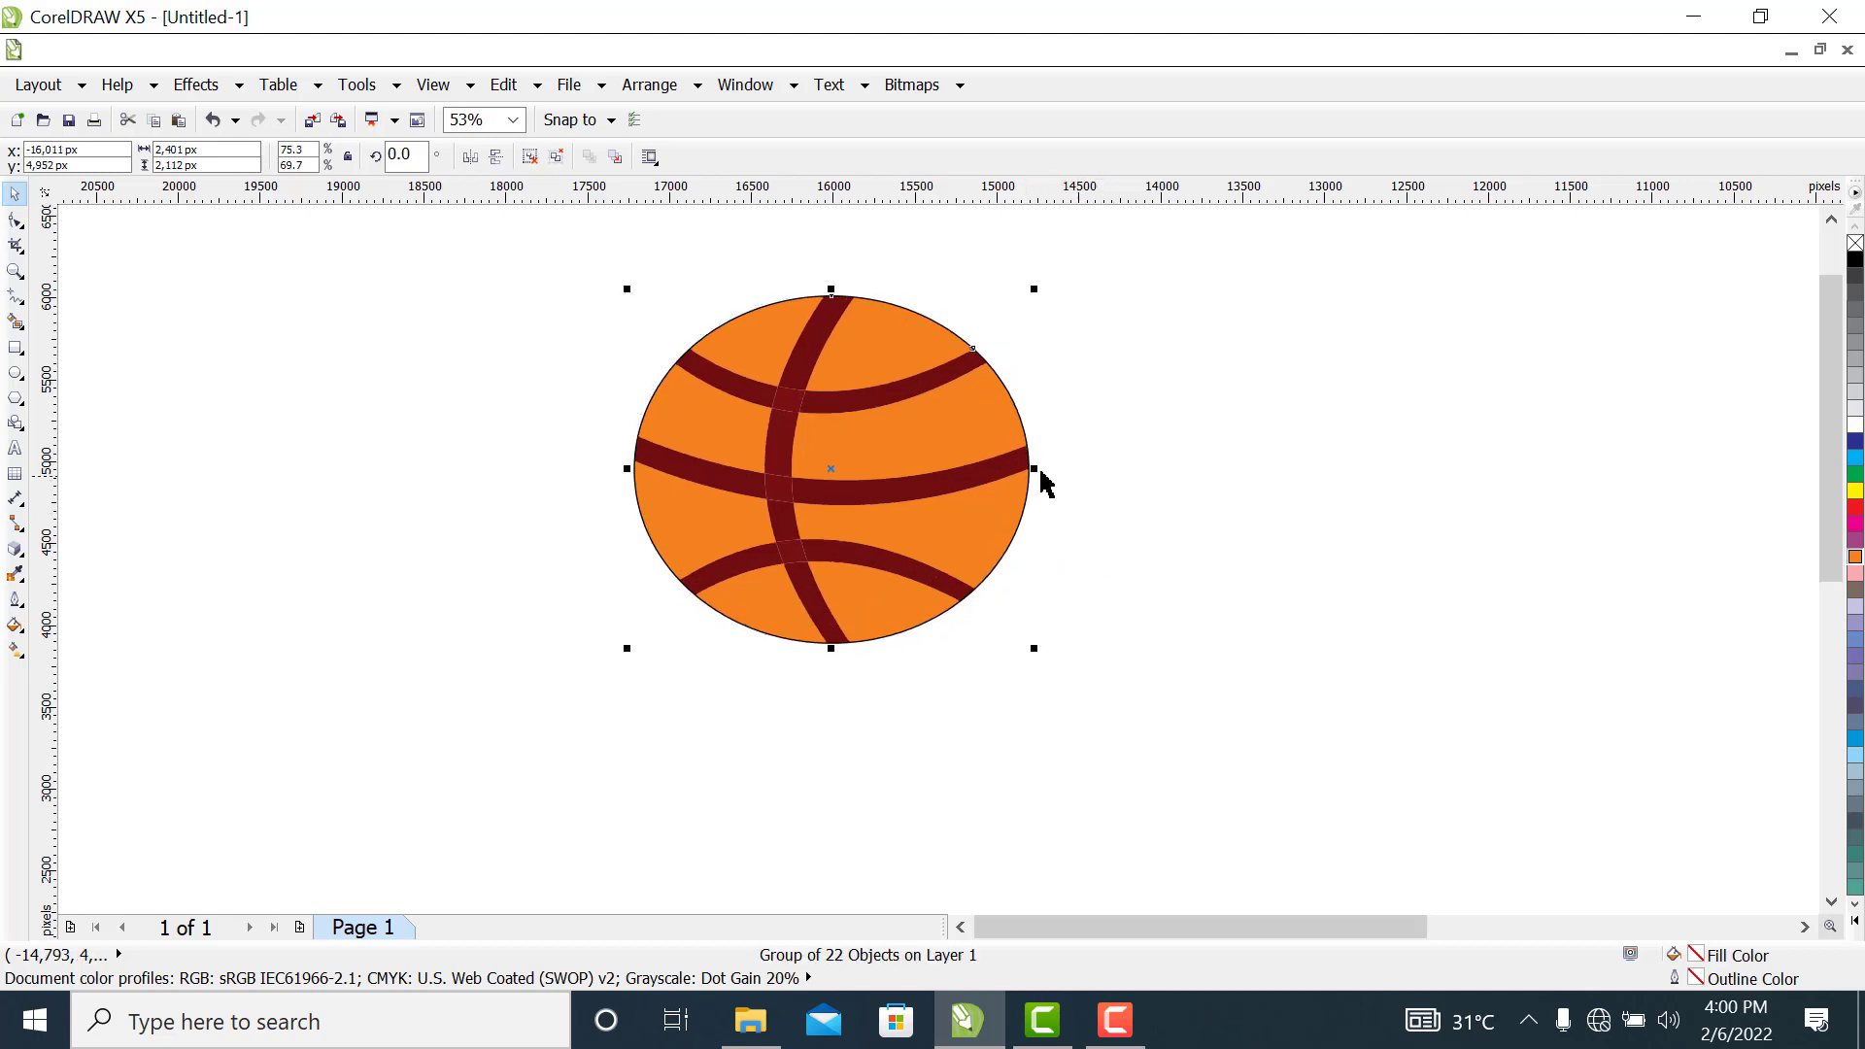
drag(1032, 466, 1040, 466)
drag(1043, 652, 972, 591)
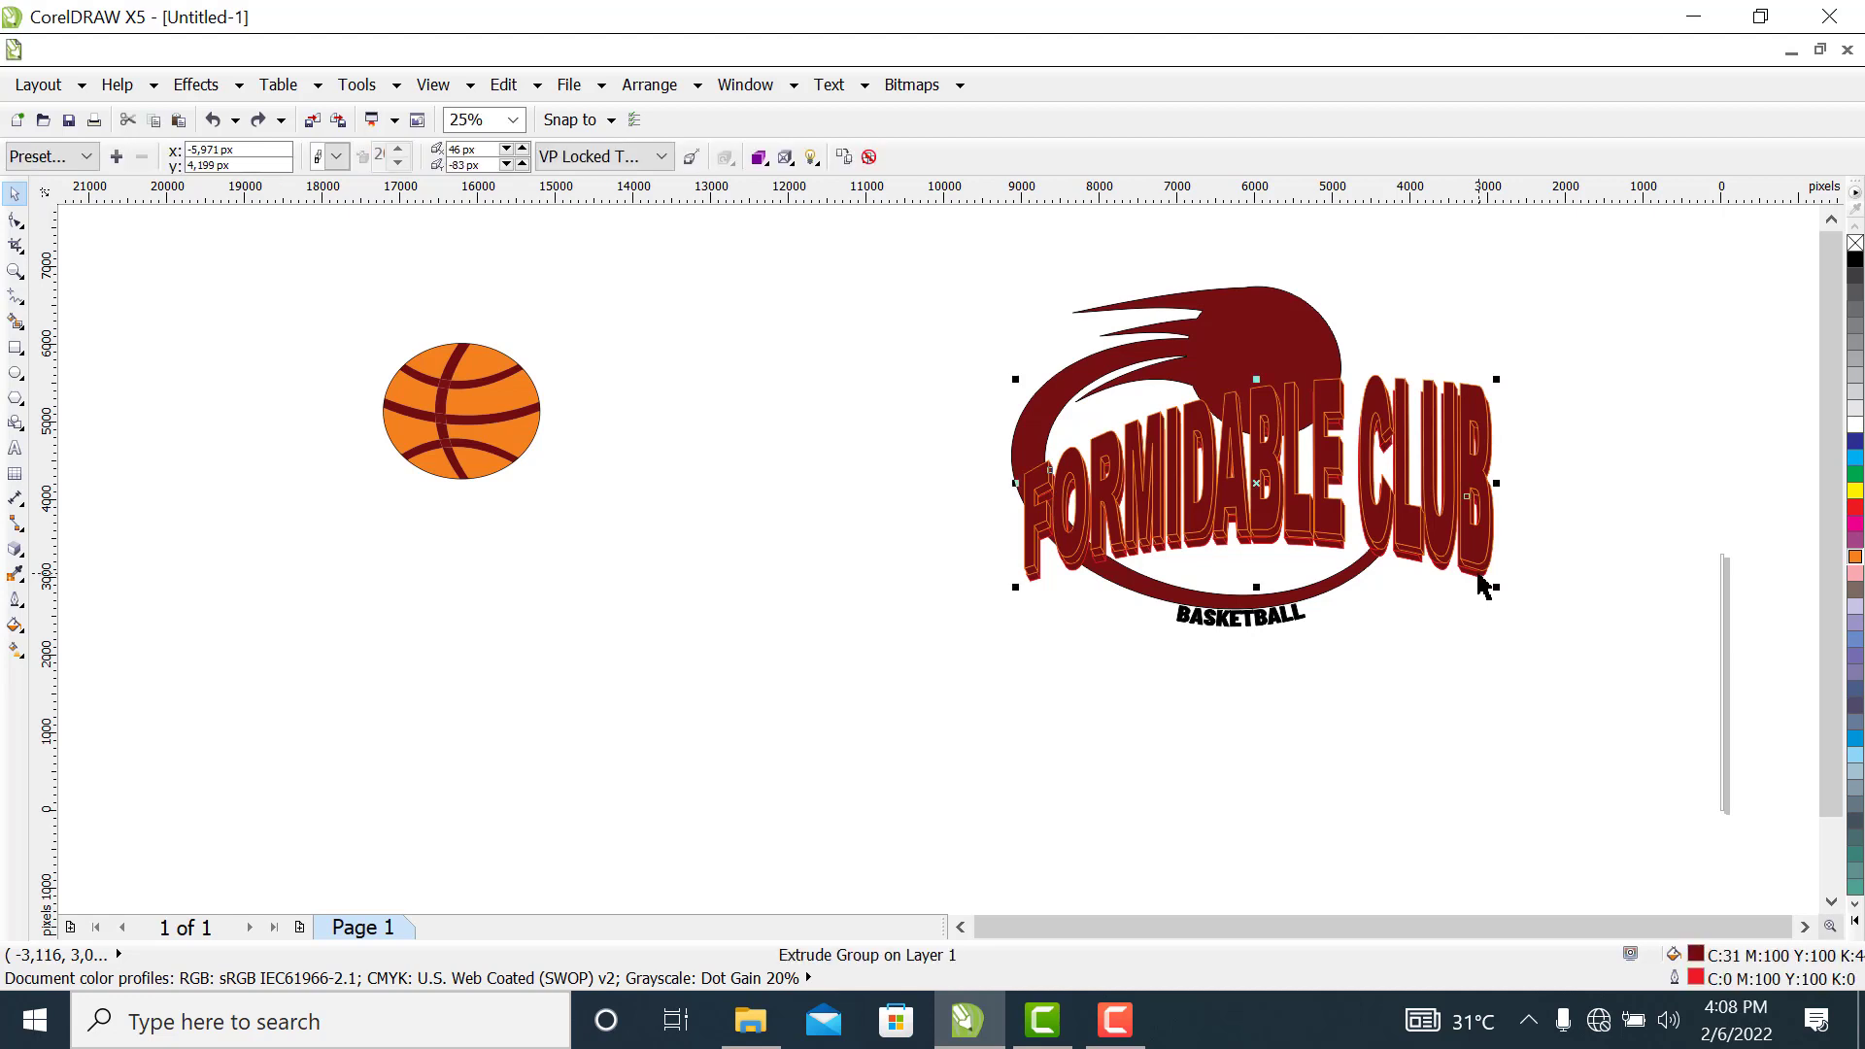
Group the extruded "FORMIDABLE CLUB" text parts and shrink the group proportionally to about 88 percent, centred over the crescent
click(1437, 514)
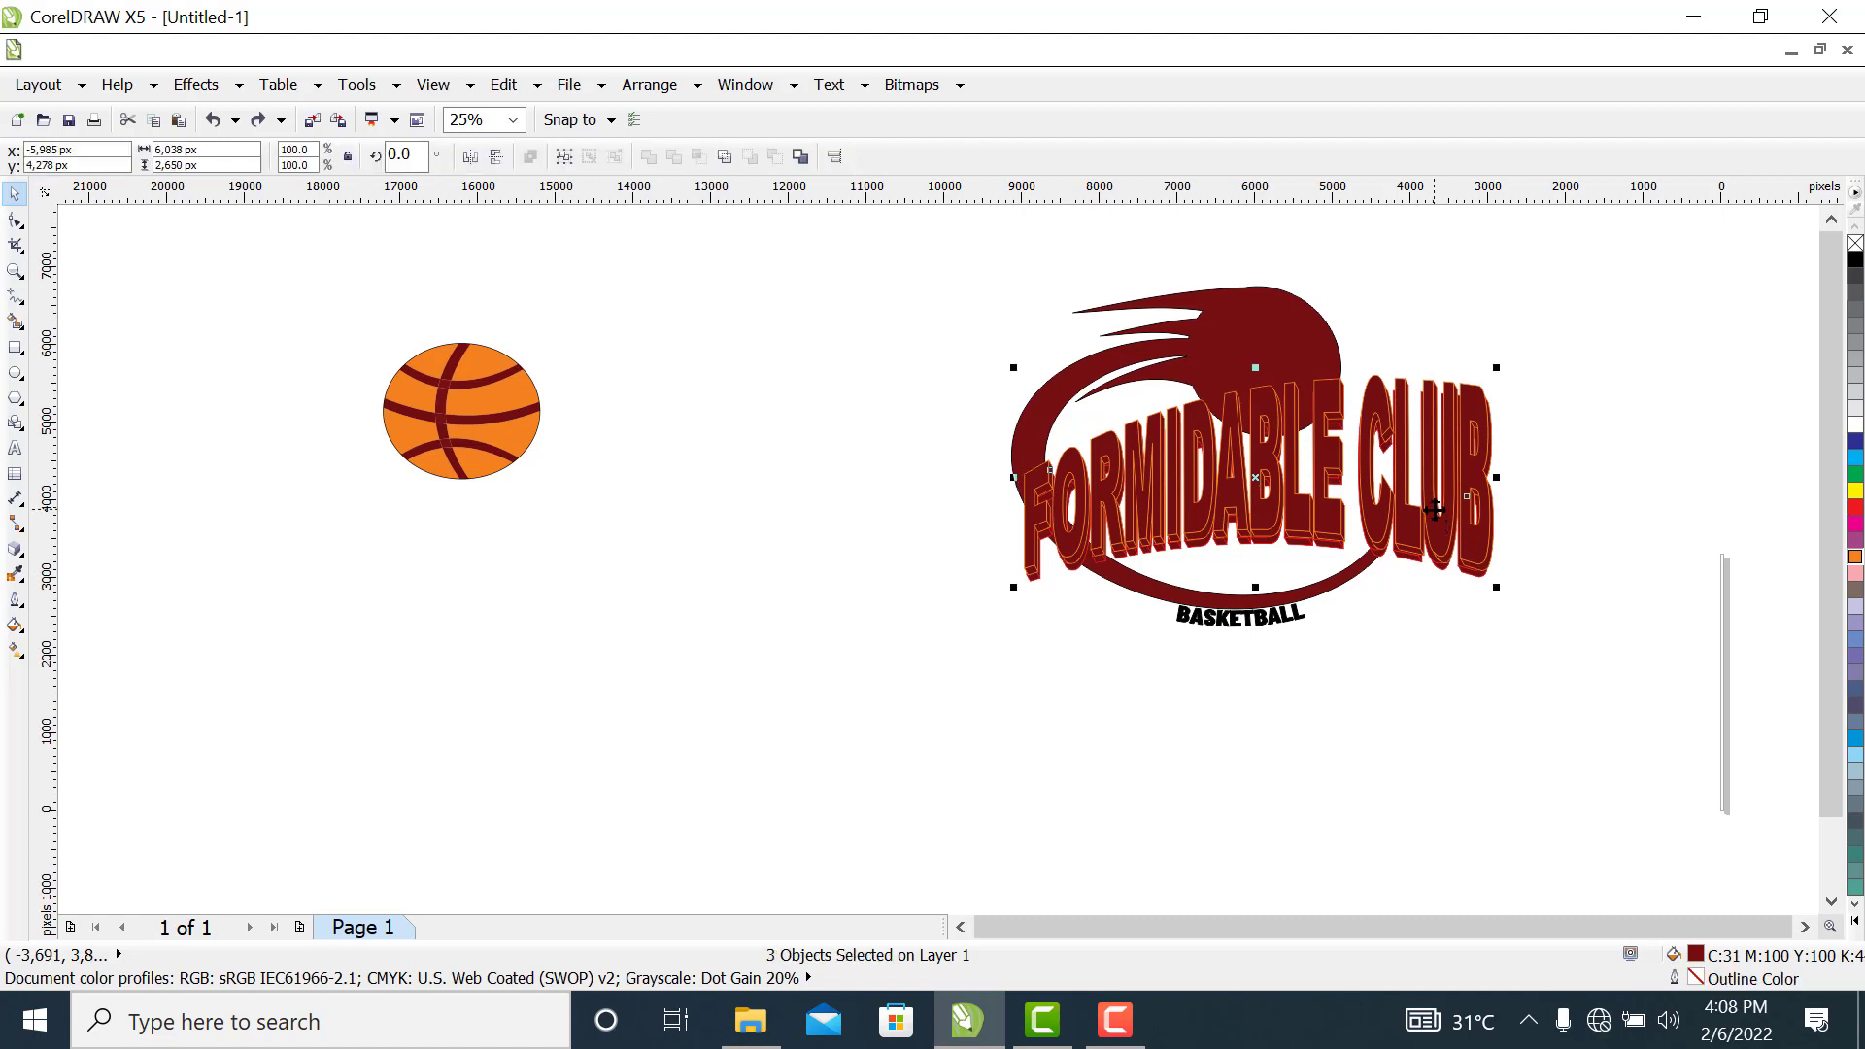
key(ctrl+g)
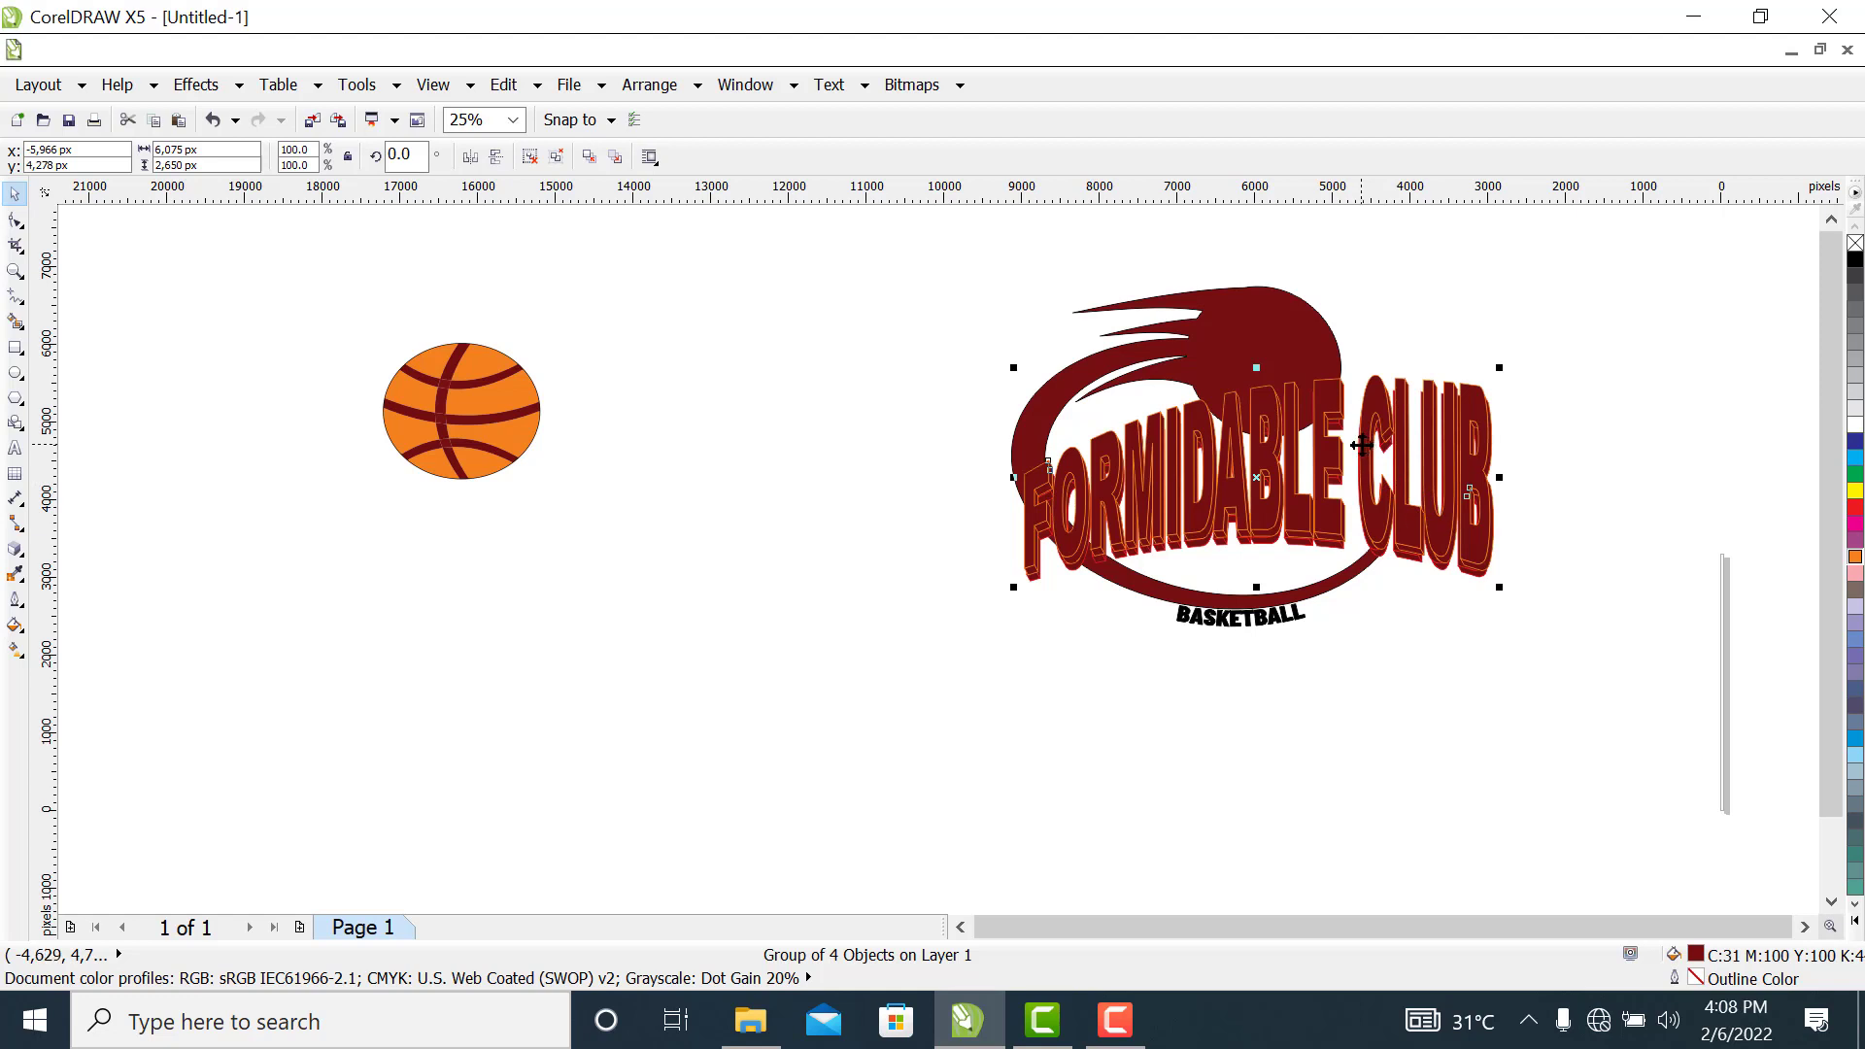
drag(1360, 445, 1363, 453)
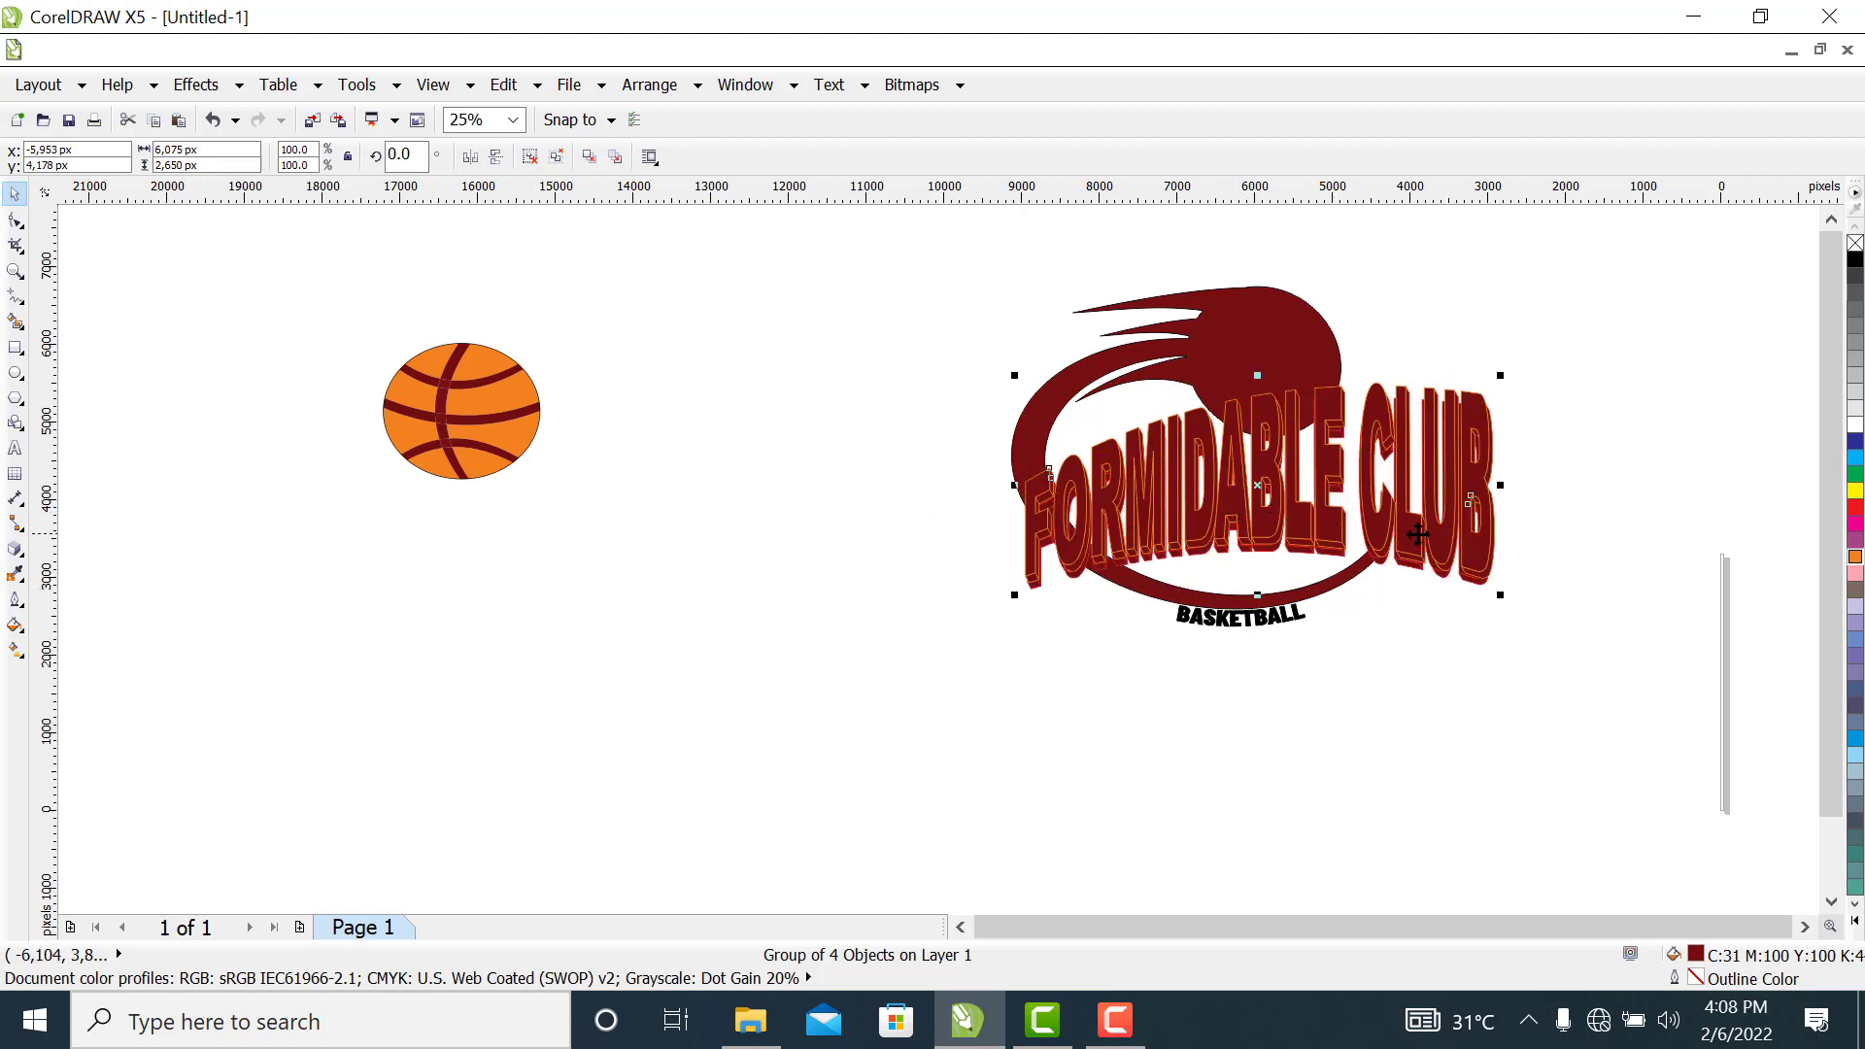
drag(1502, 595, 1454, 574)
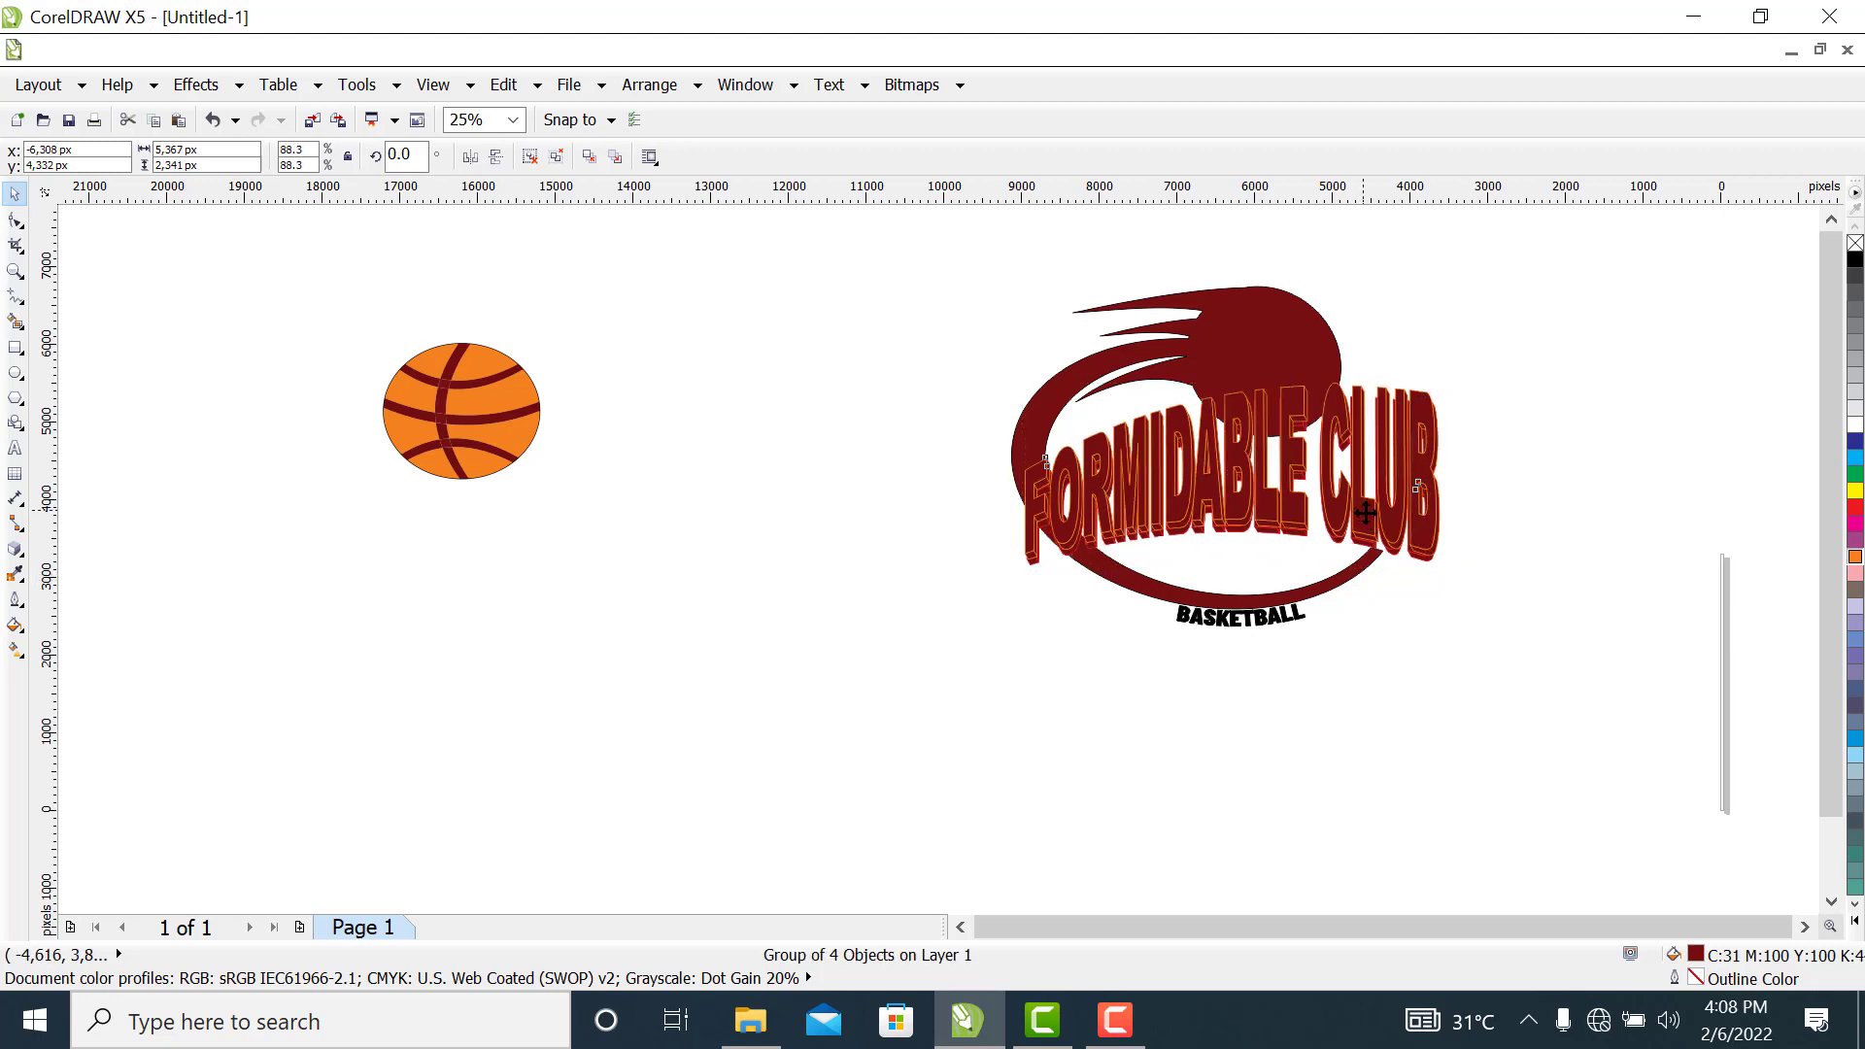
drag(1366, 513, 1374, 518)
click(1694, 570)
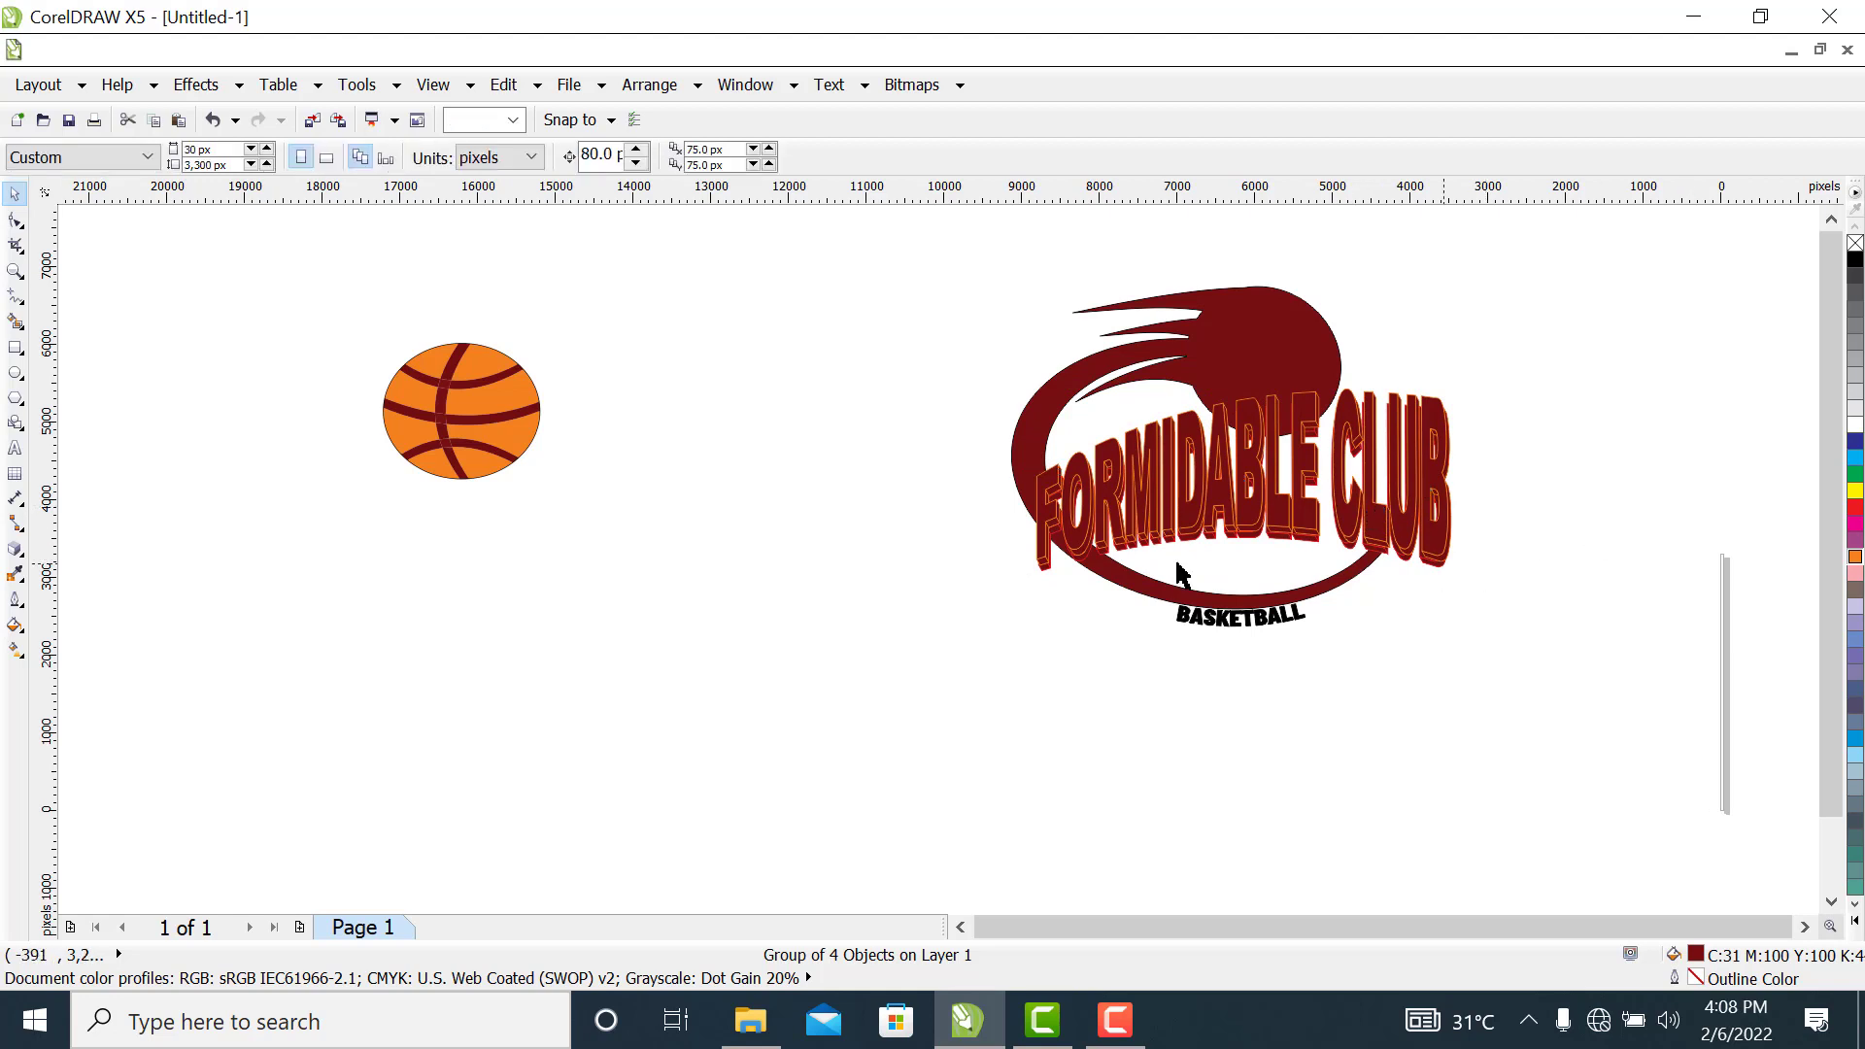
Widen the "FORMIDABLE CLUB" group to about 6,017 px, reduce its height to about 2,213 px and nudge it slightly right
click(1071, 546)
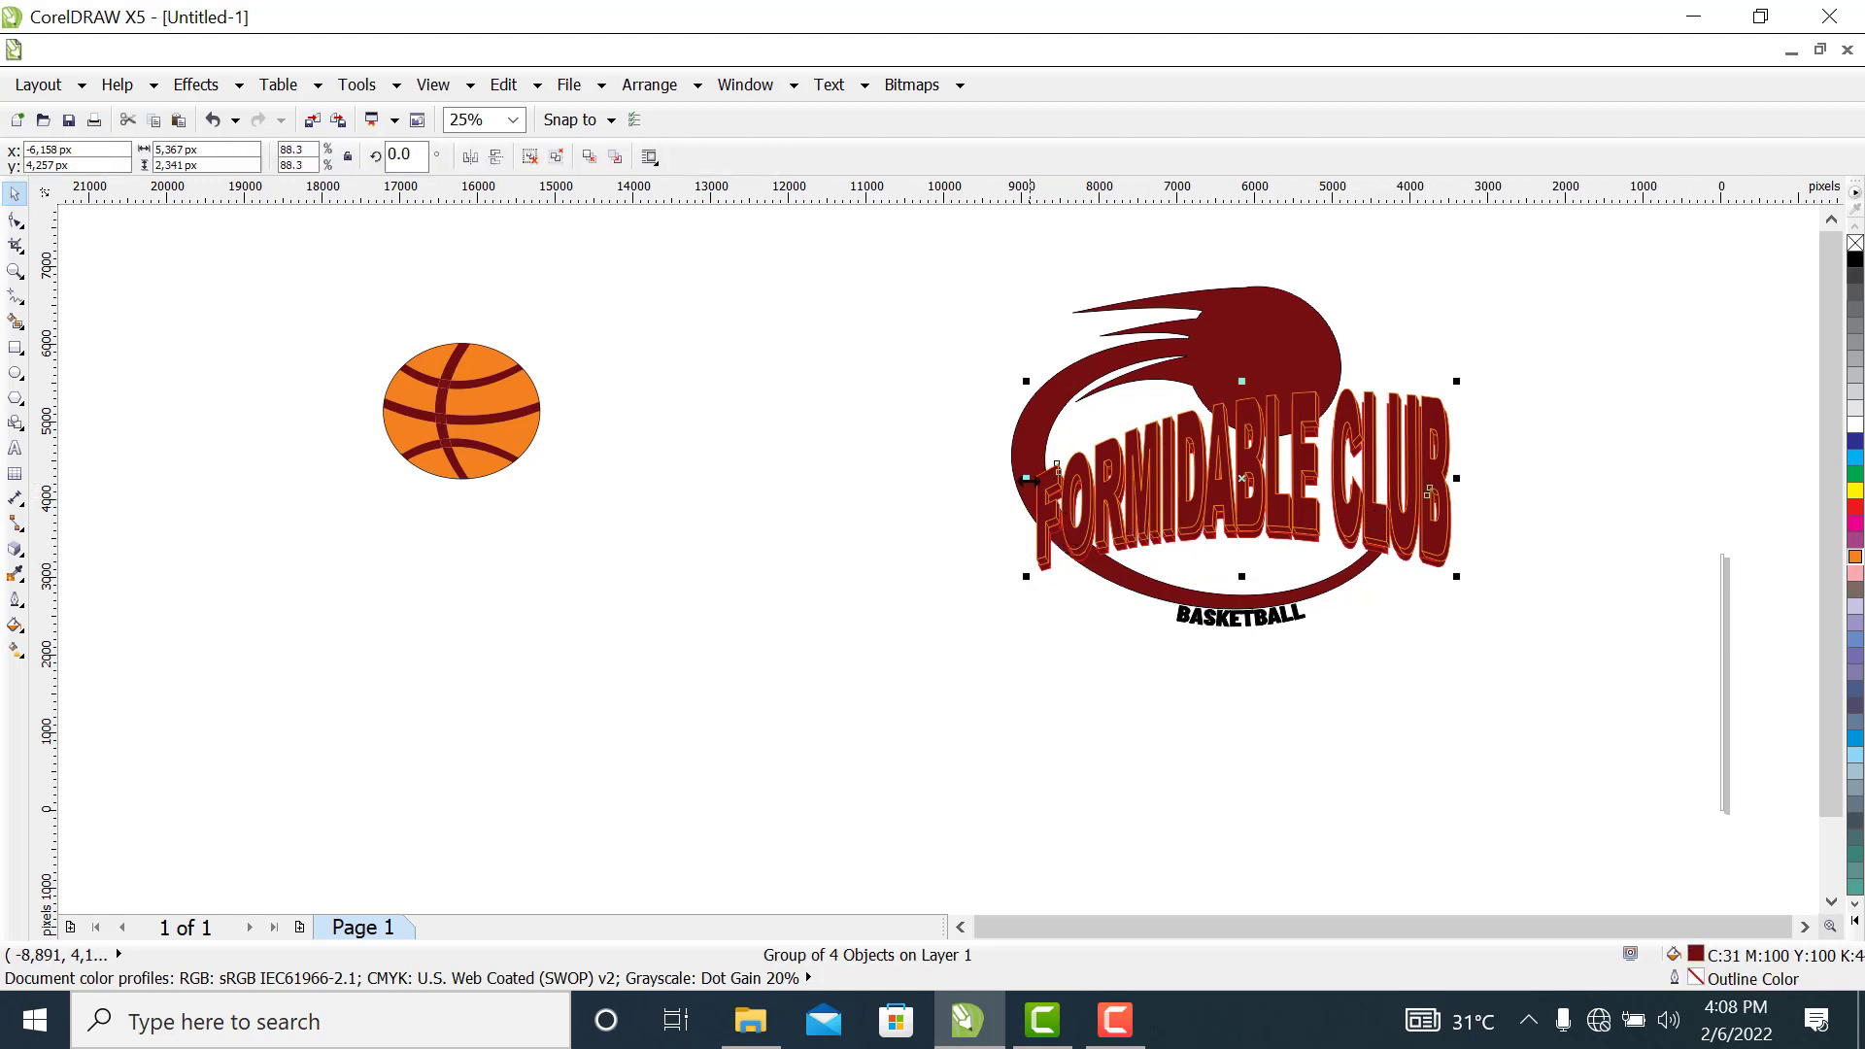
drag(1027, 477, 972, 482)
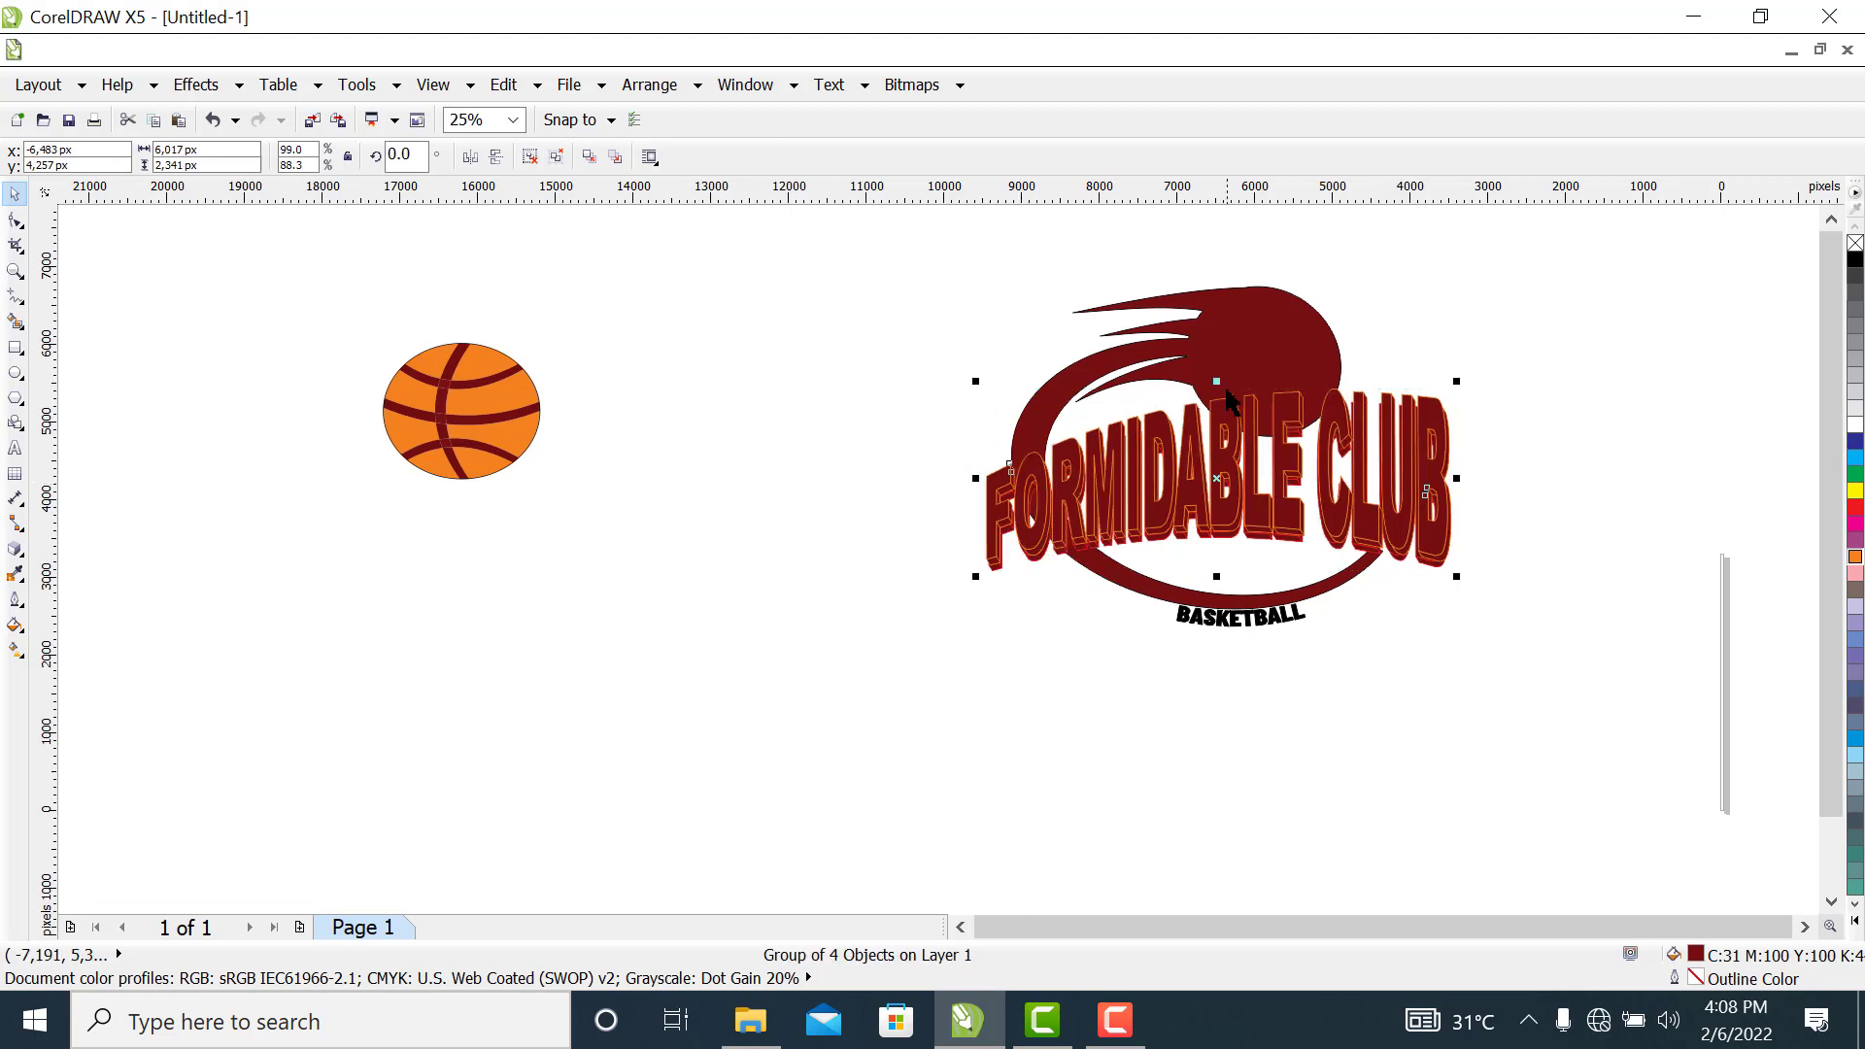
drag(1217, 378, 1219, 389)
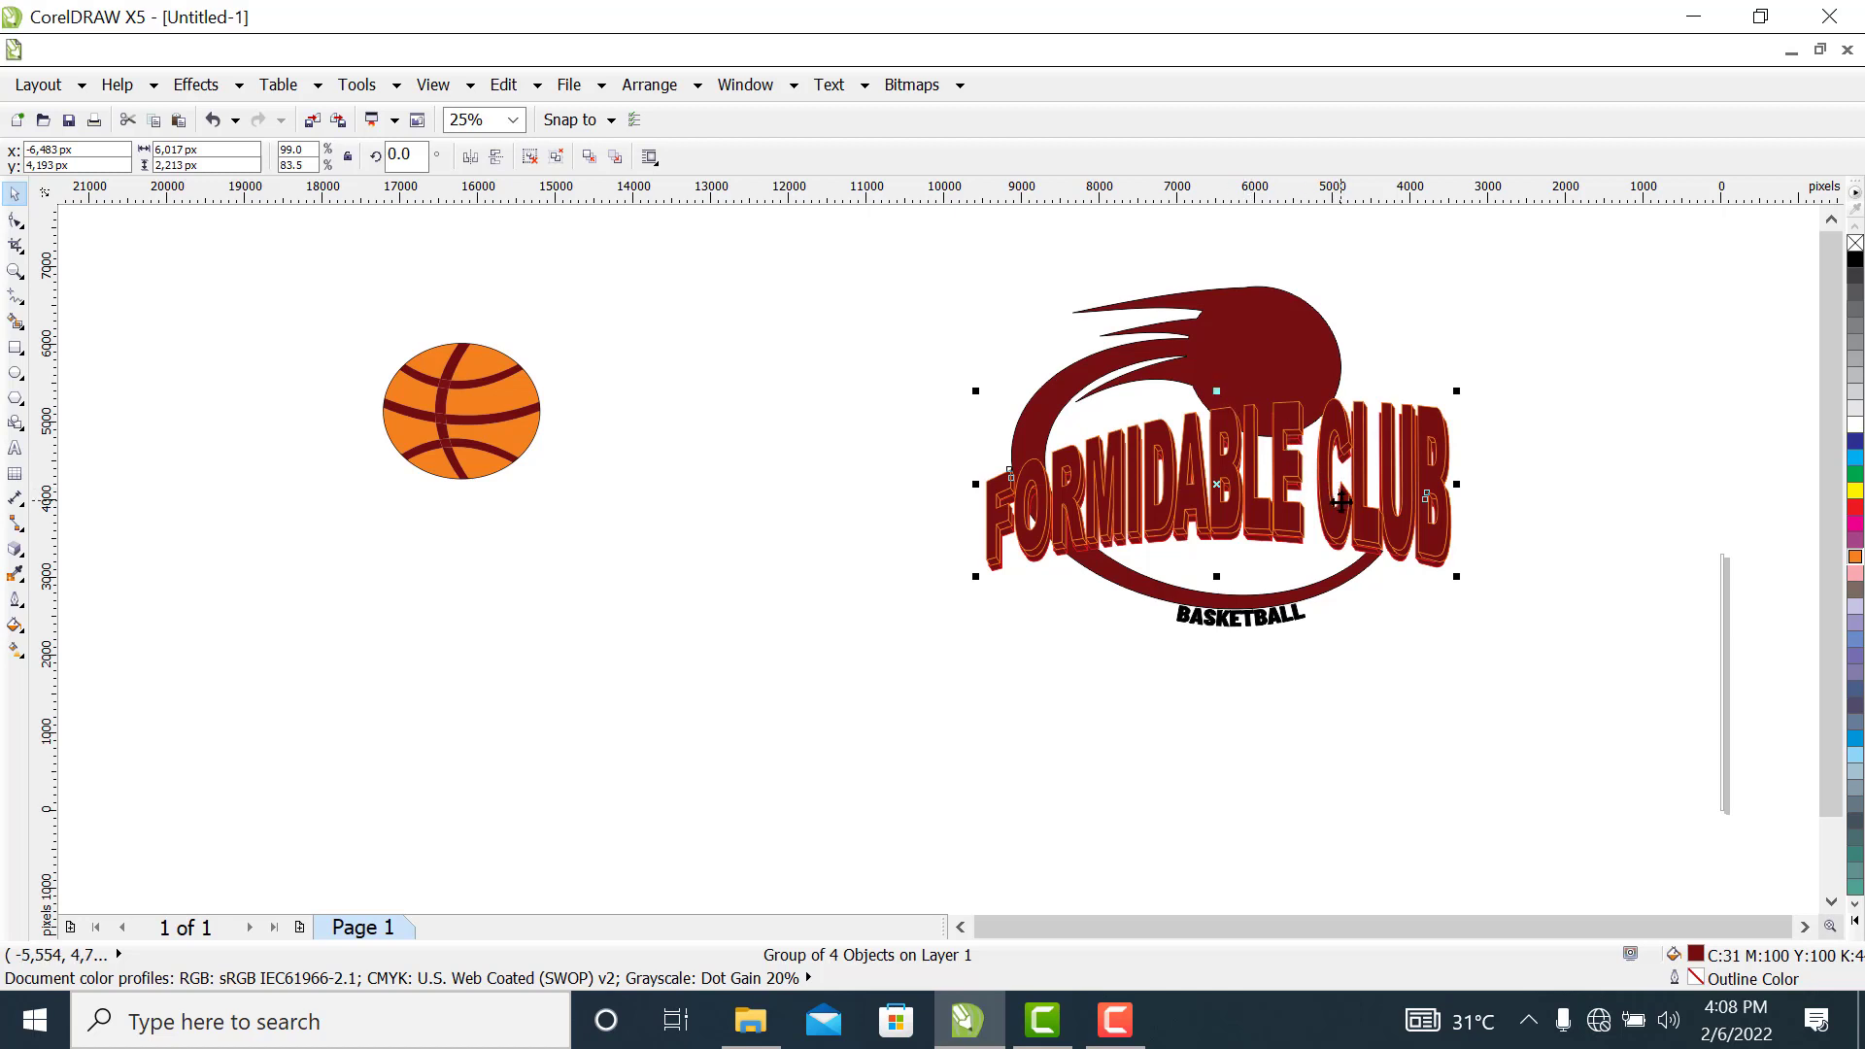
drag(1341, 503, 1345, 506)
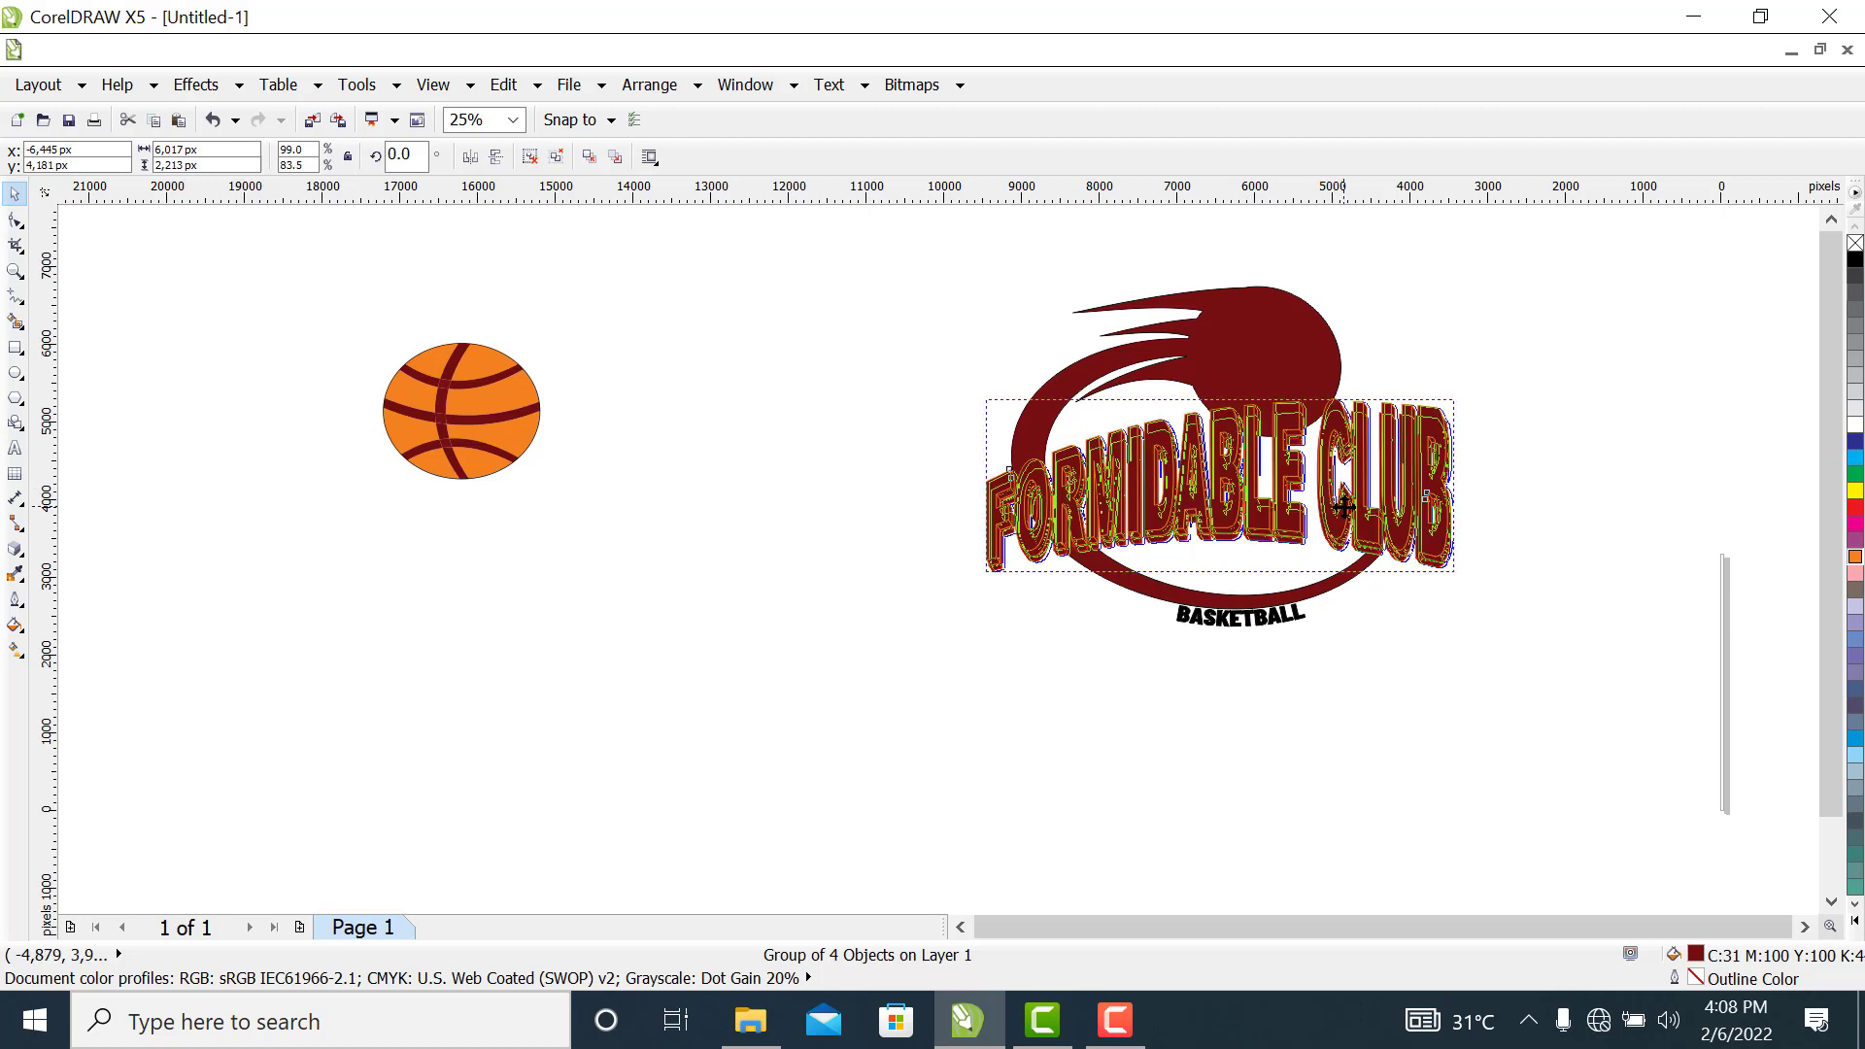
click(1503, 541)
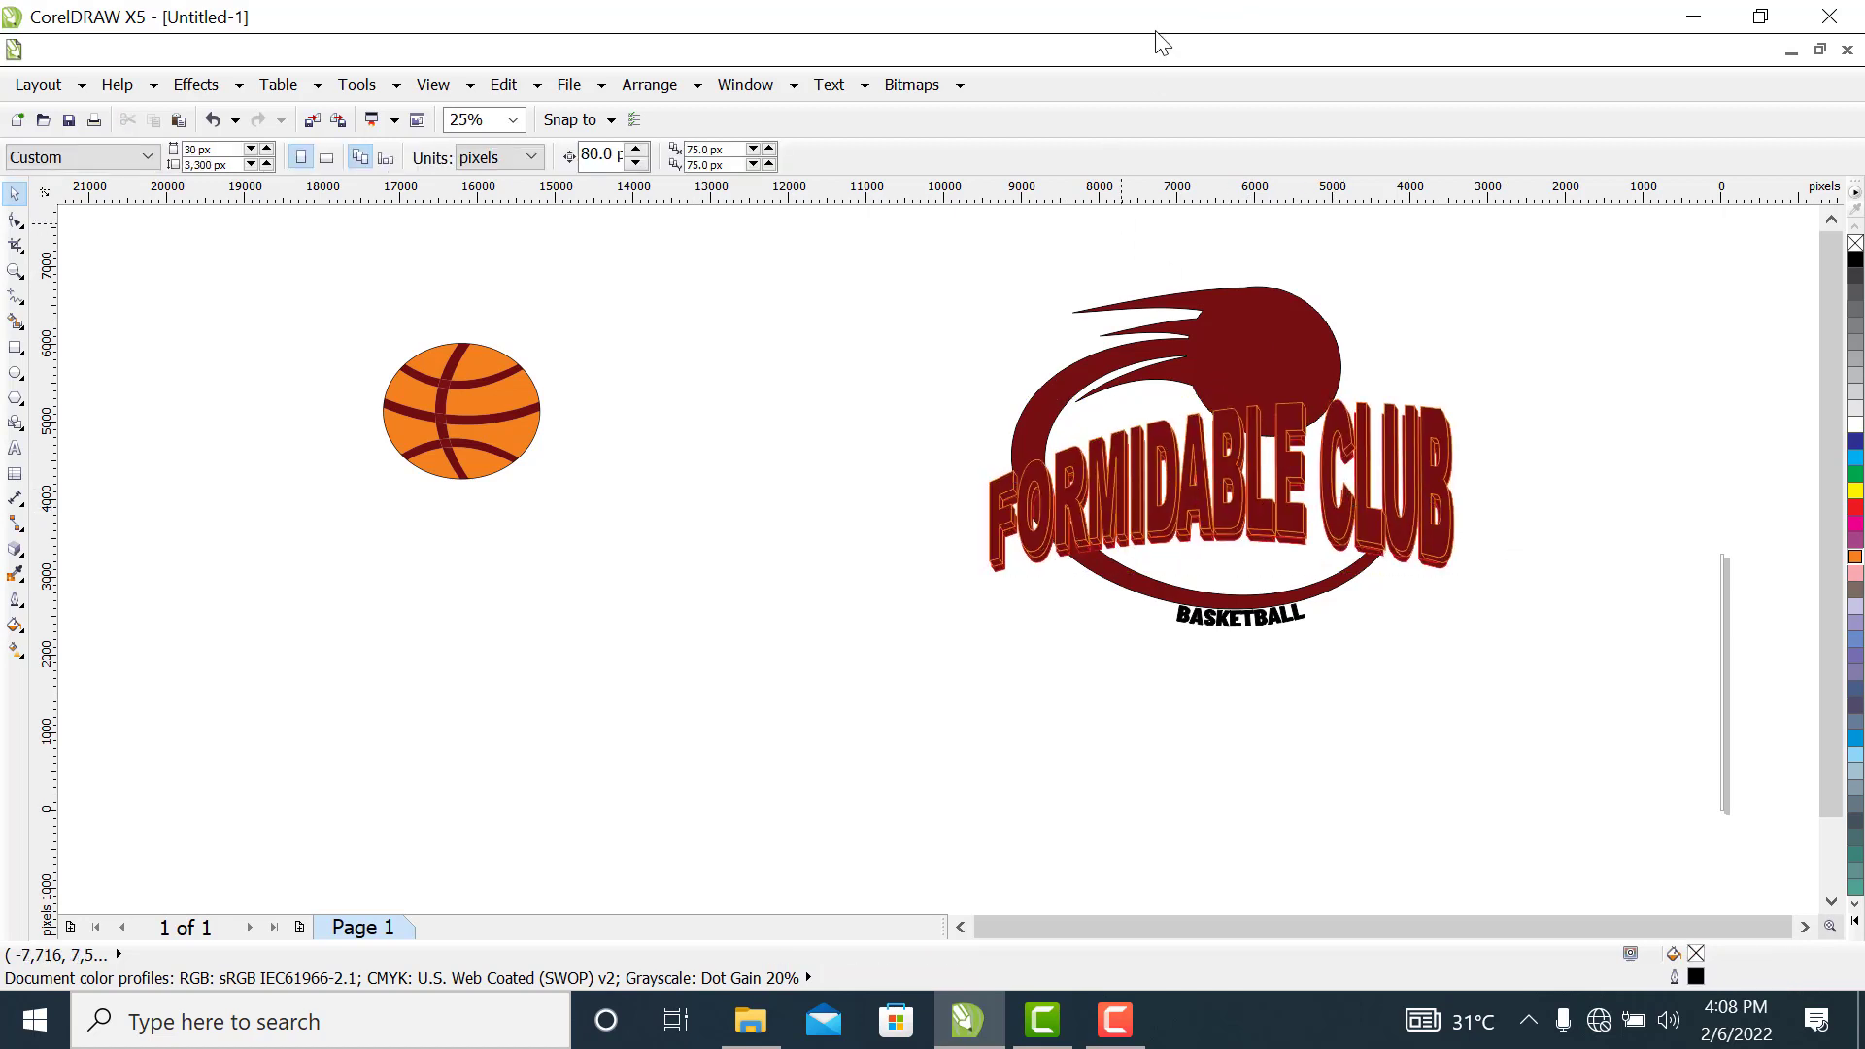
Shrink the basketball group to about 1,758 by 1,520 px and place it on the crescent's dark red round head
click(491, 442)
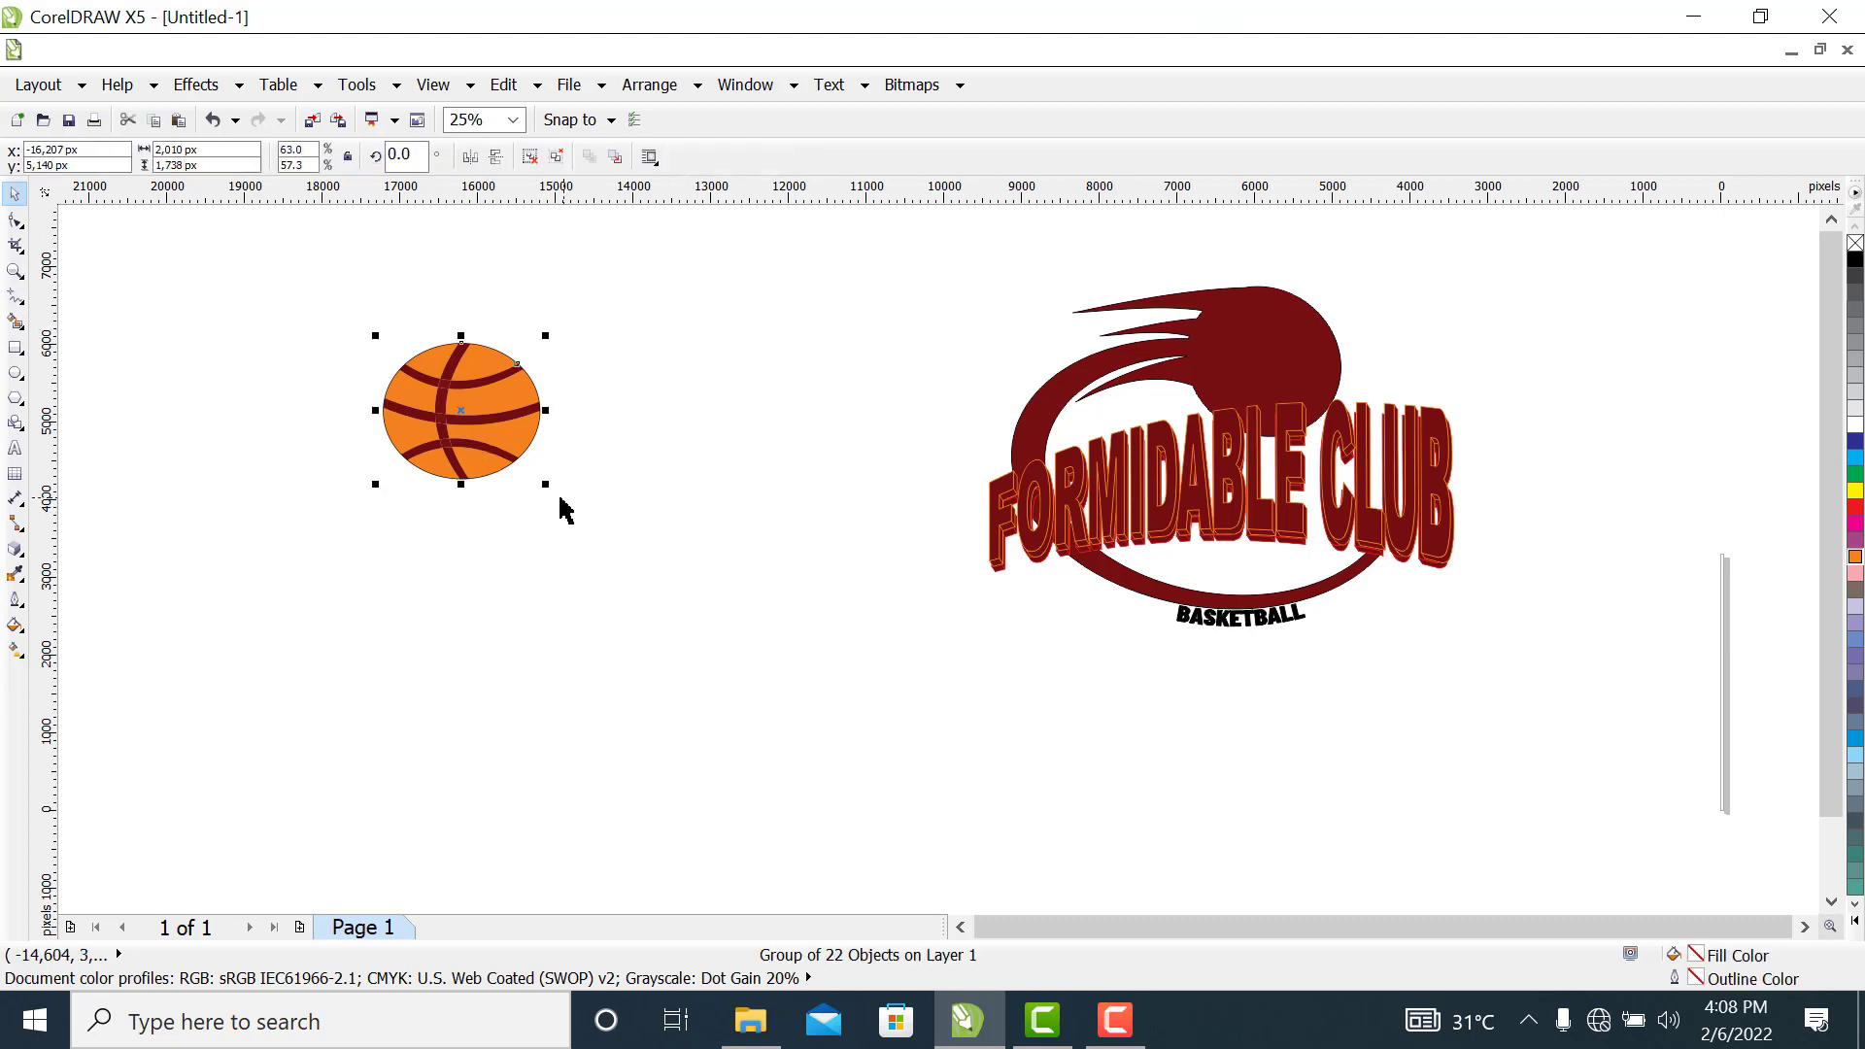
drag(540, 485, 530, 462)
drag(454, 383, 1261, 335)
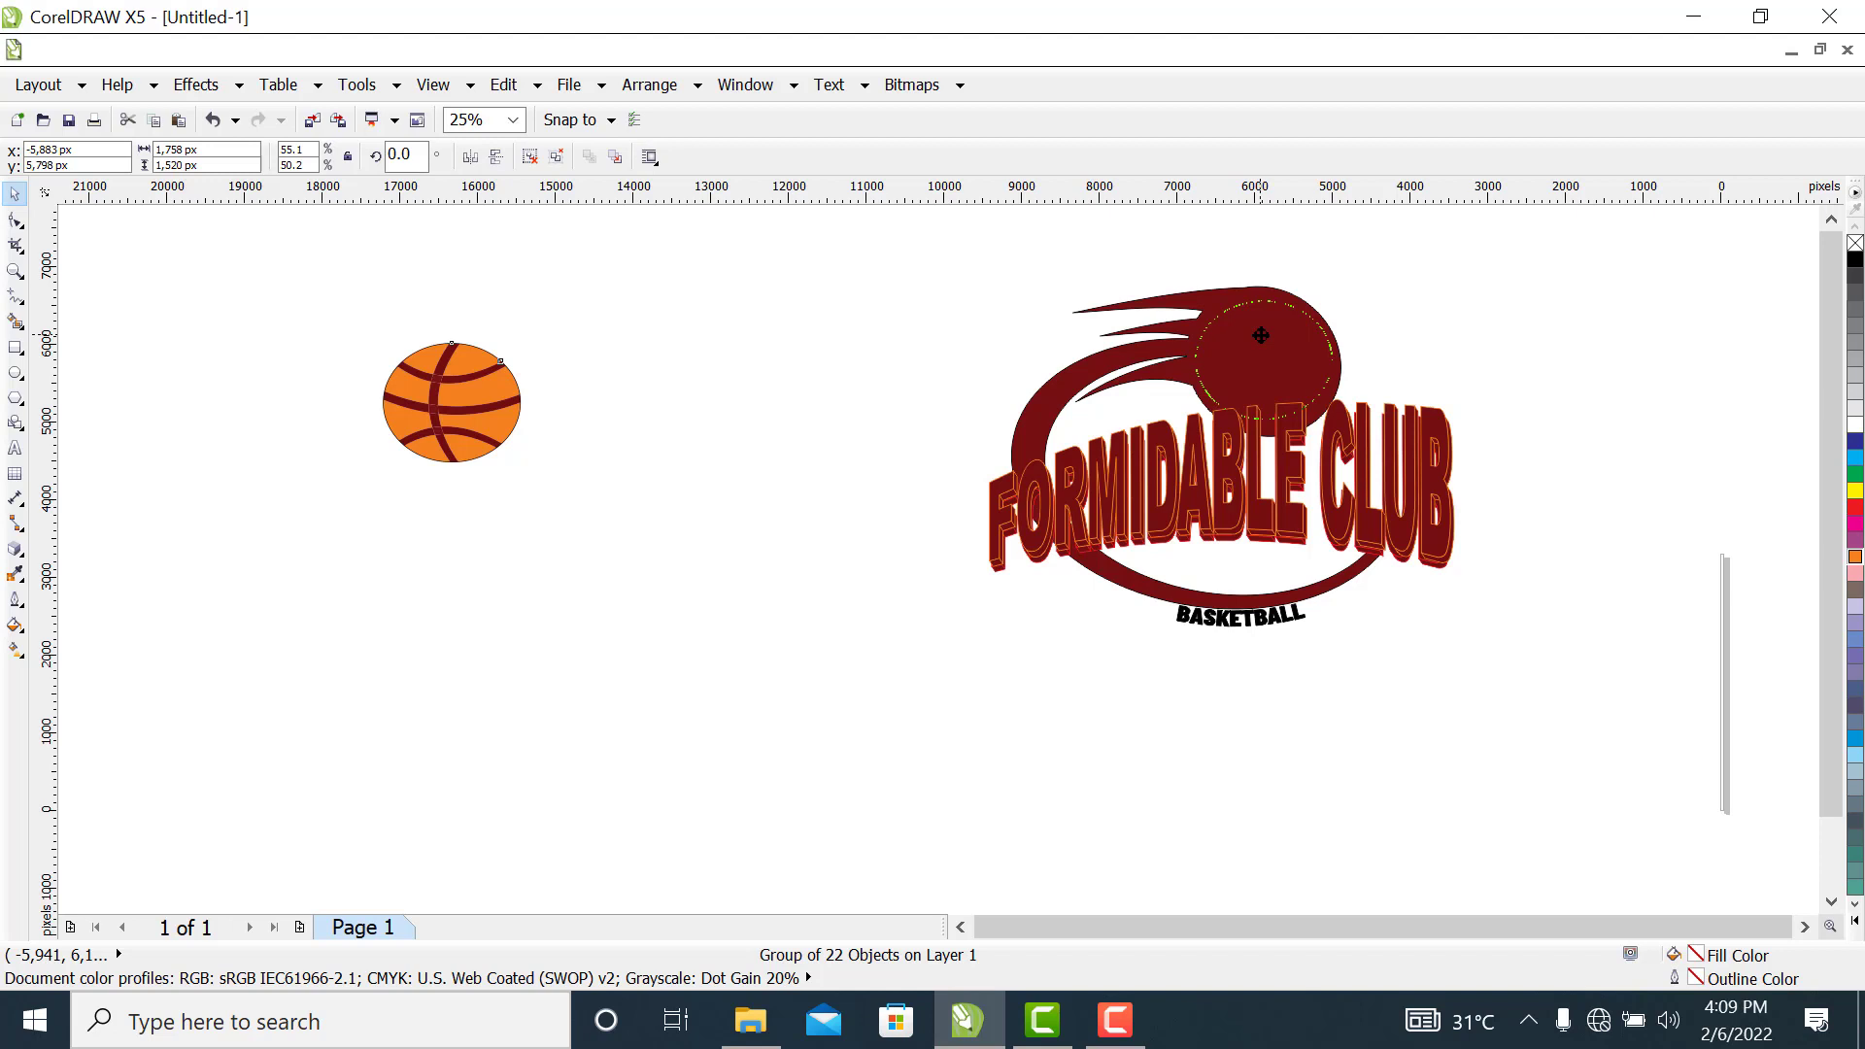
drag(1262, 336, 1263, 342)
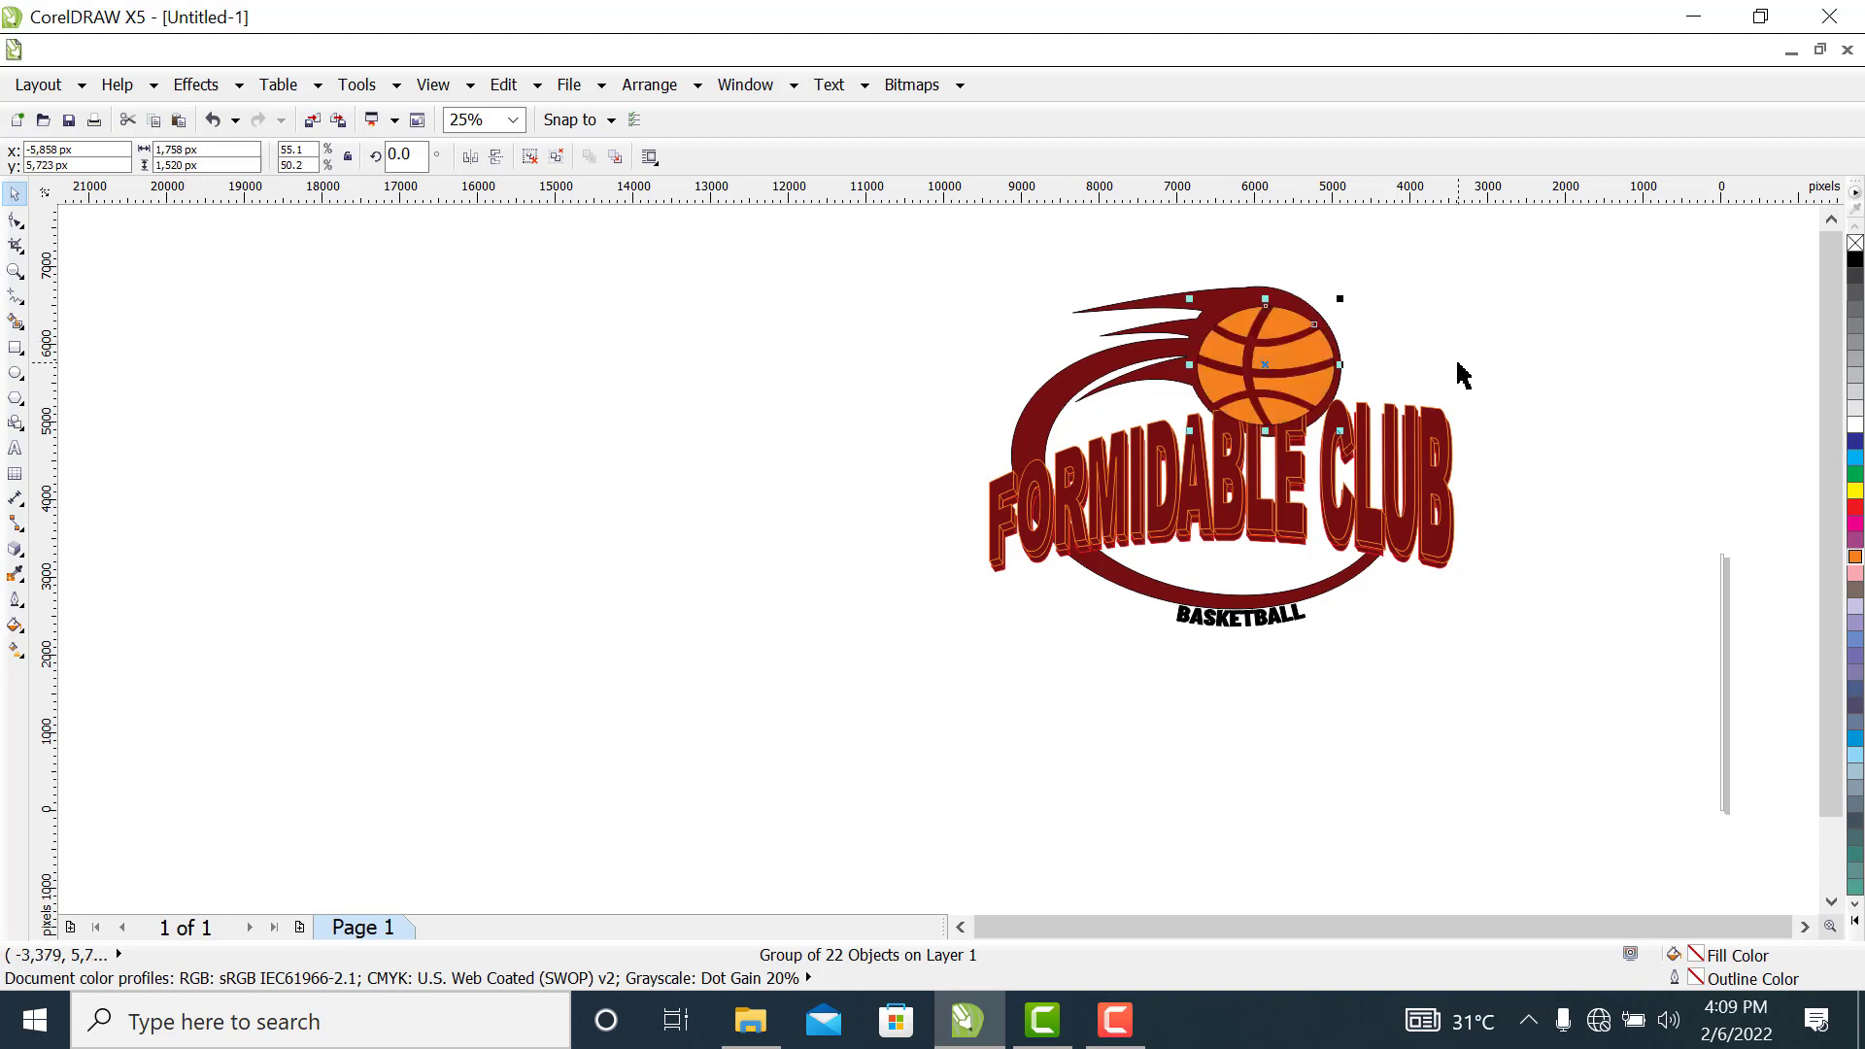
click(1529, 322)
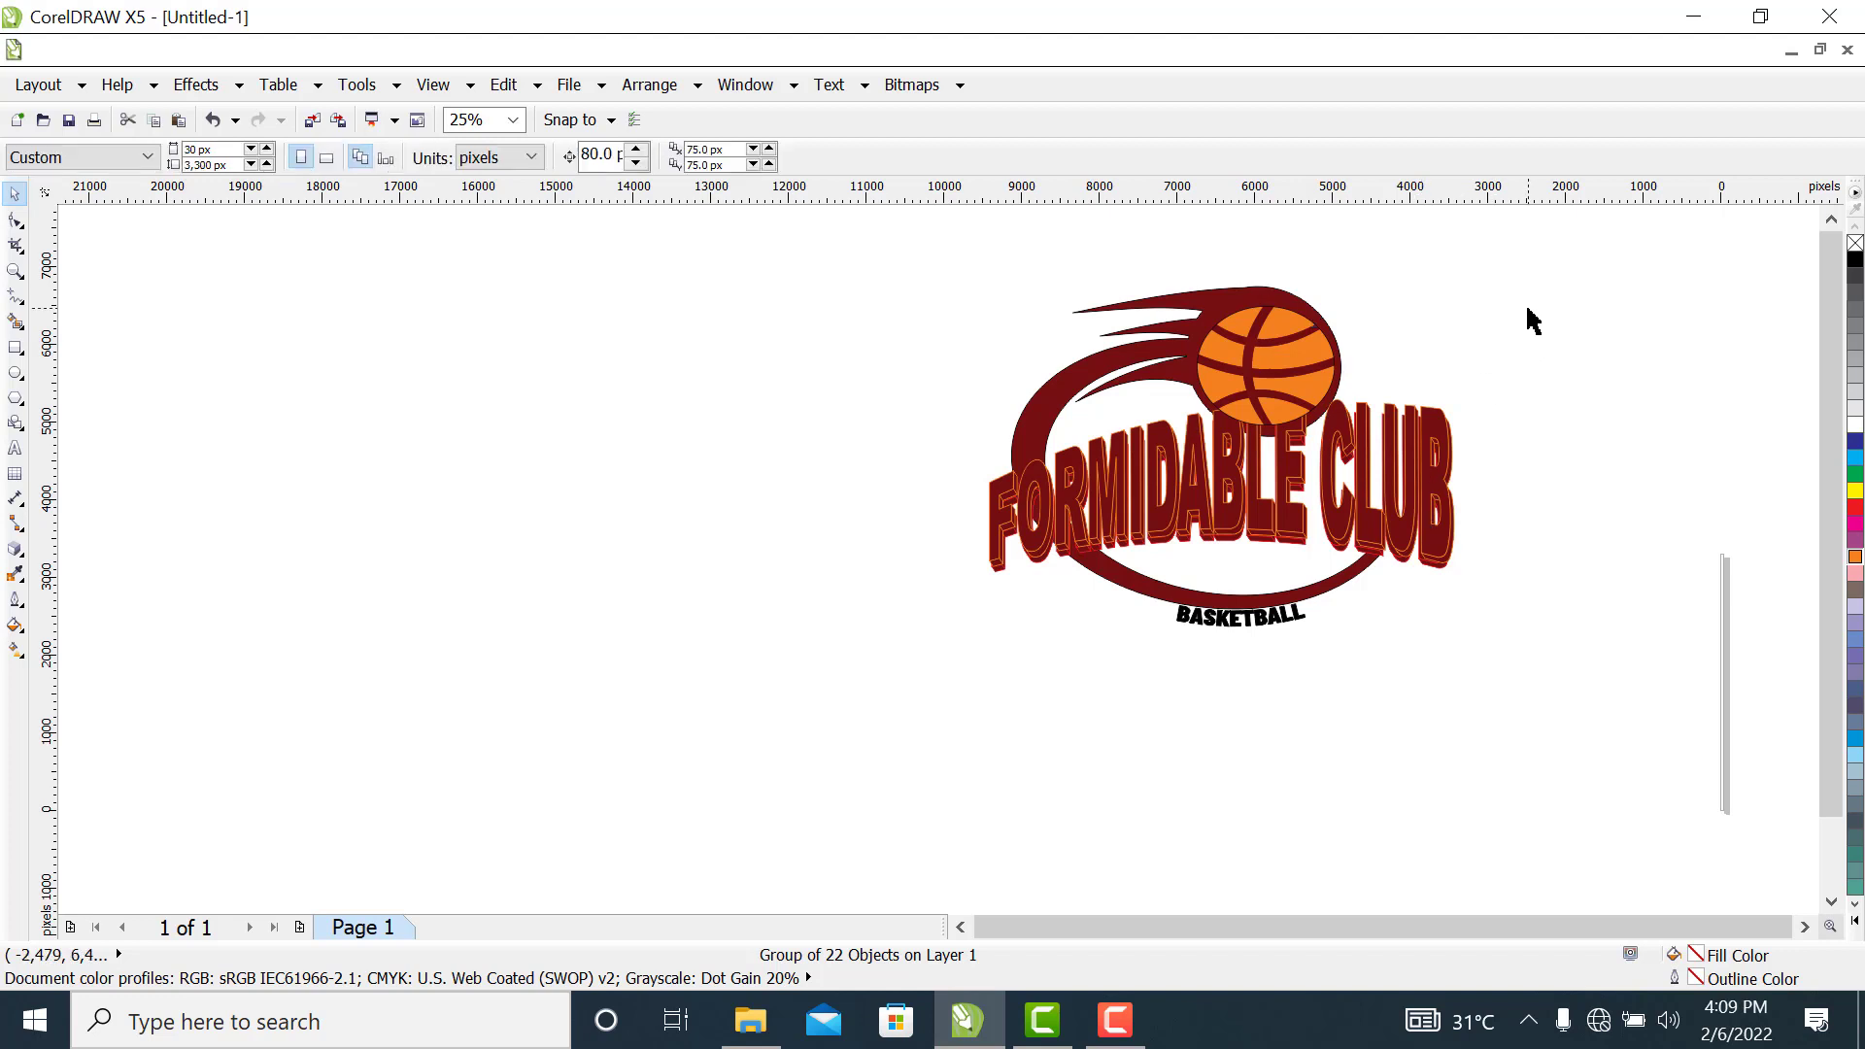
Move the "FORMIDABLE CLUB" group slightly right and down so it sits just below the basketball
click(1400, 531)
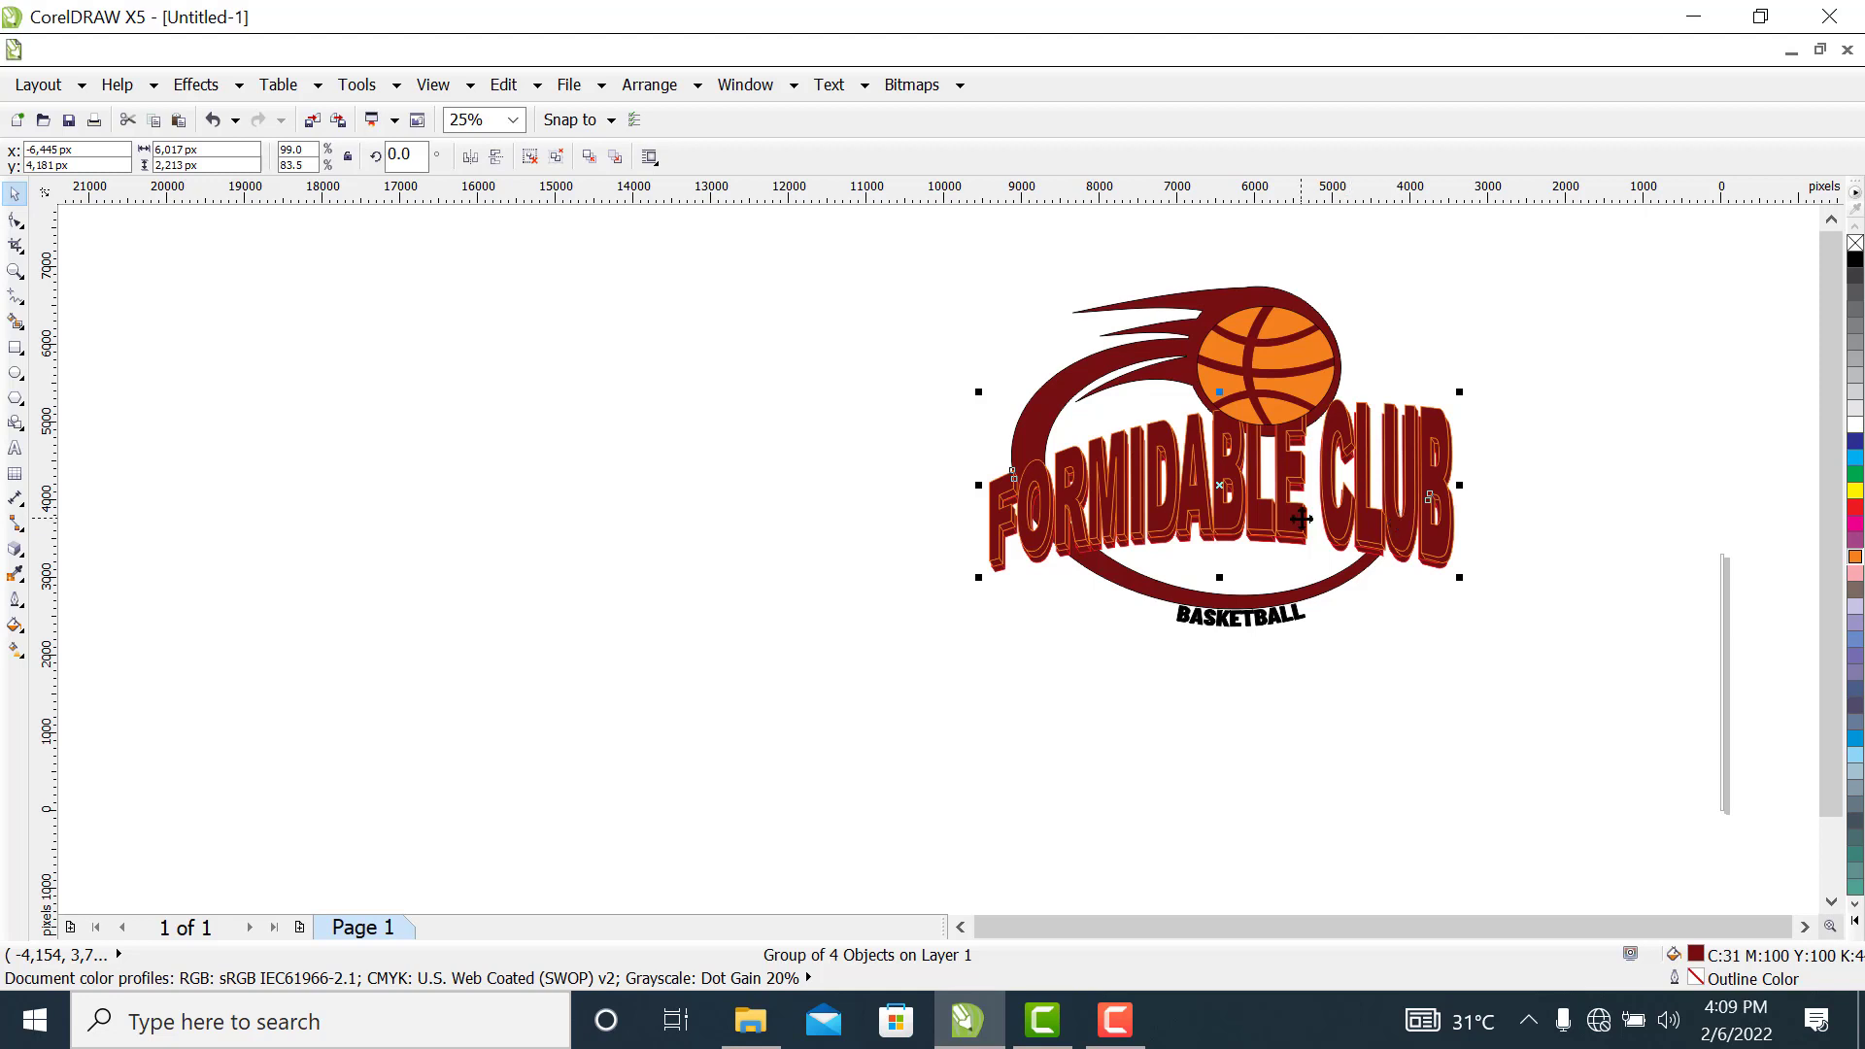
drag(1290, 513, 1363, 518)
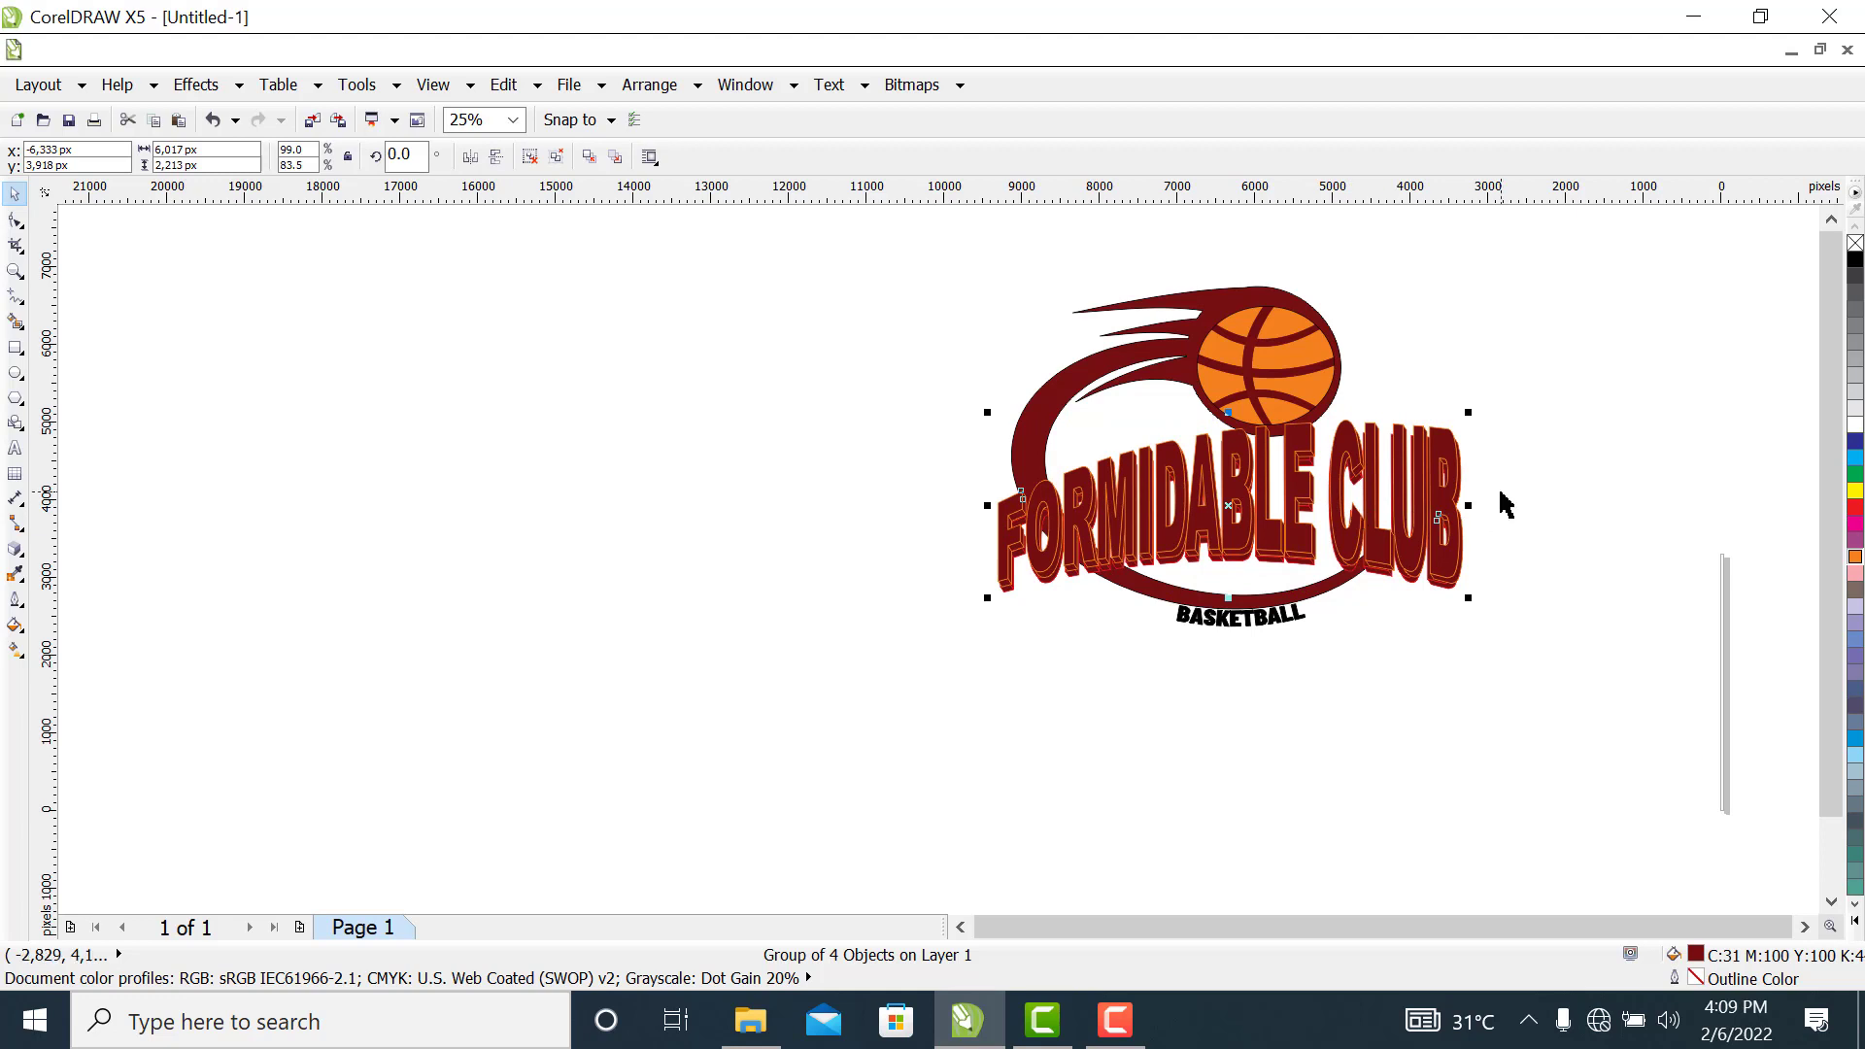
click(1551, 463)
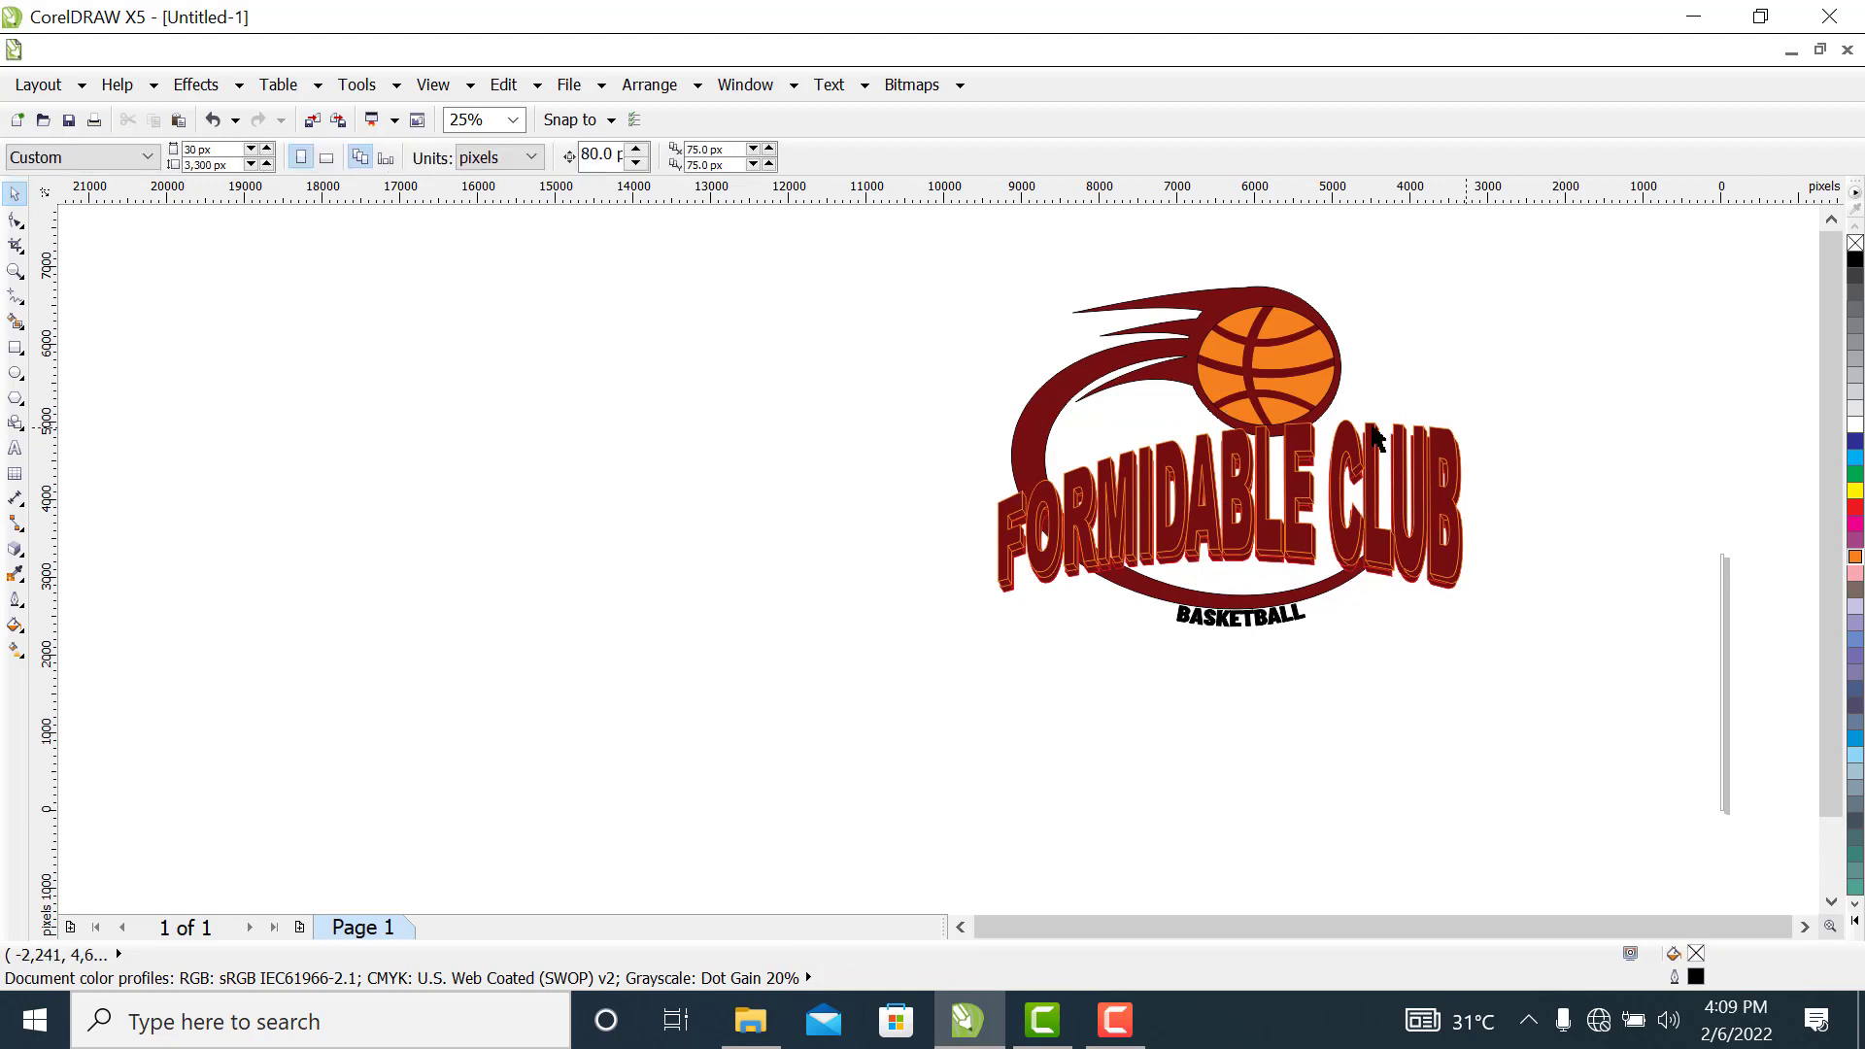
Group the crescent, basketball and both texts into one logo object and move it left and slightly down
drag(813, 236, 1557, 716)
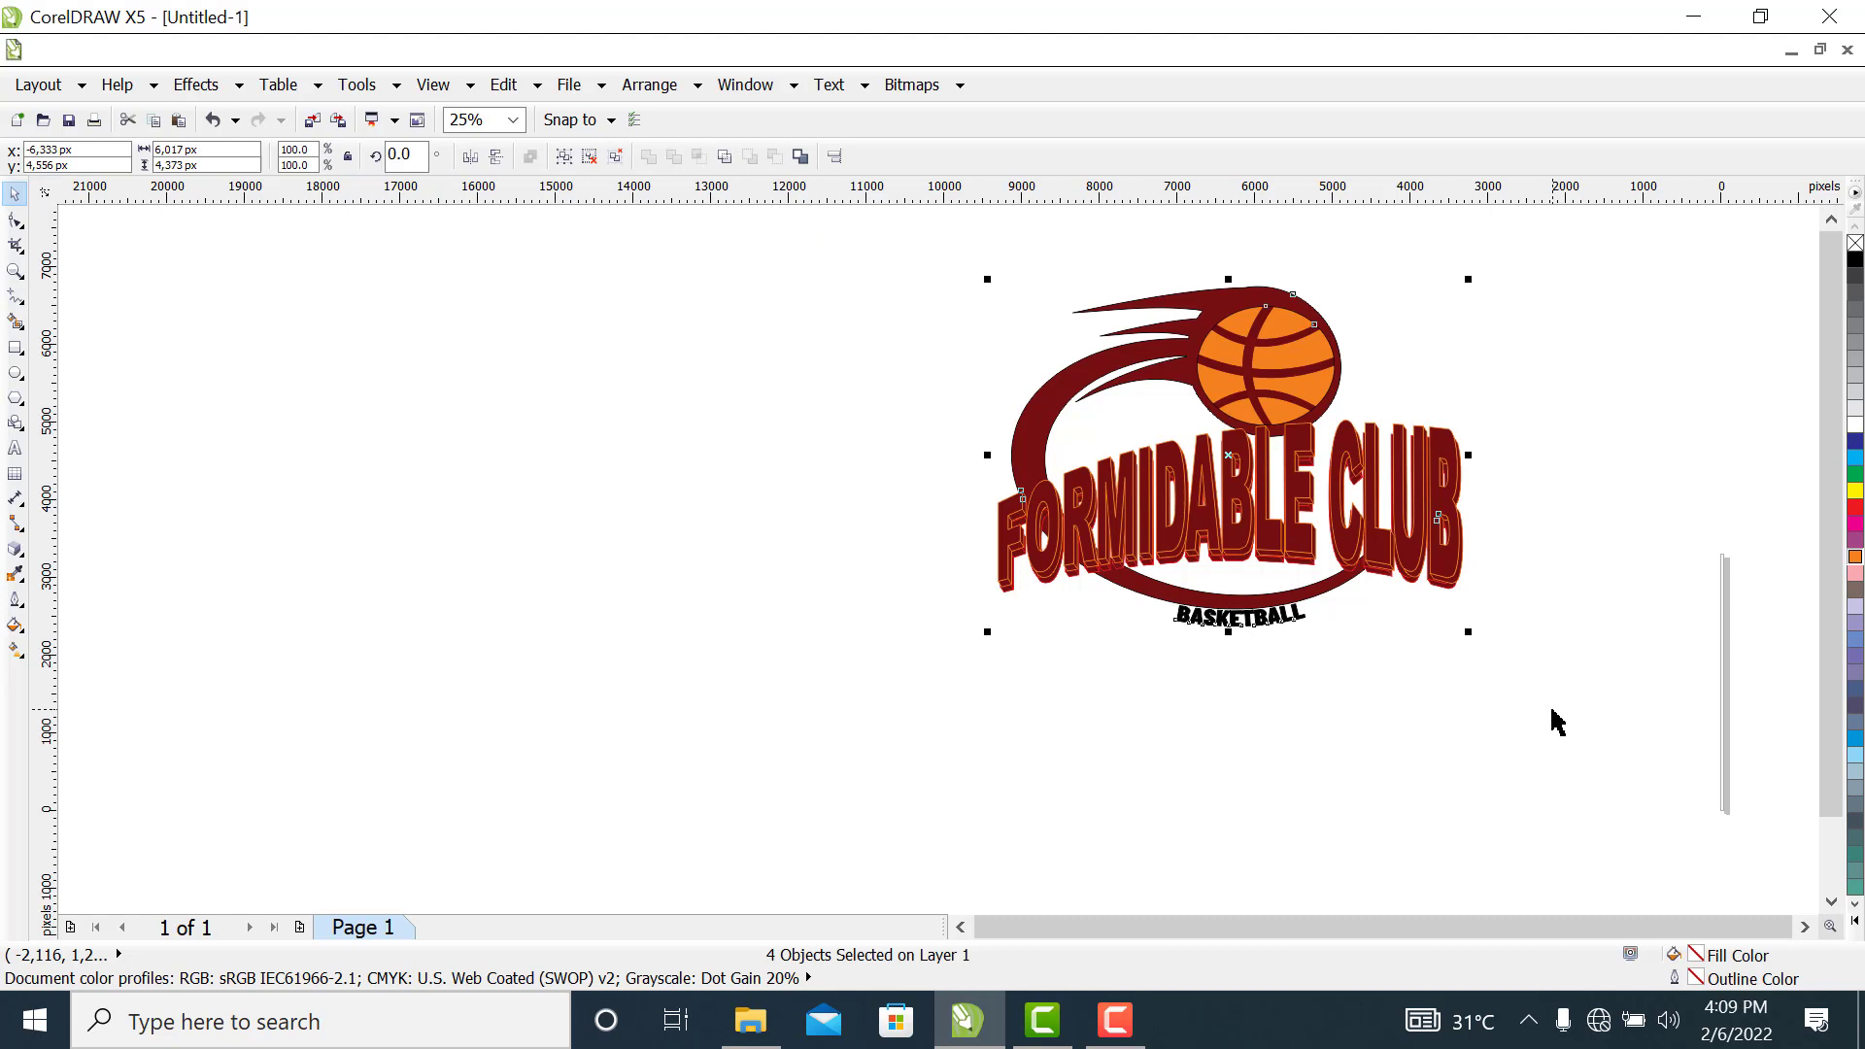
right_click(1221, 458)
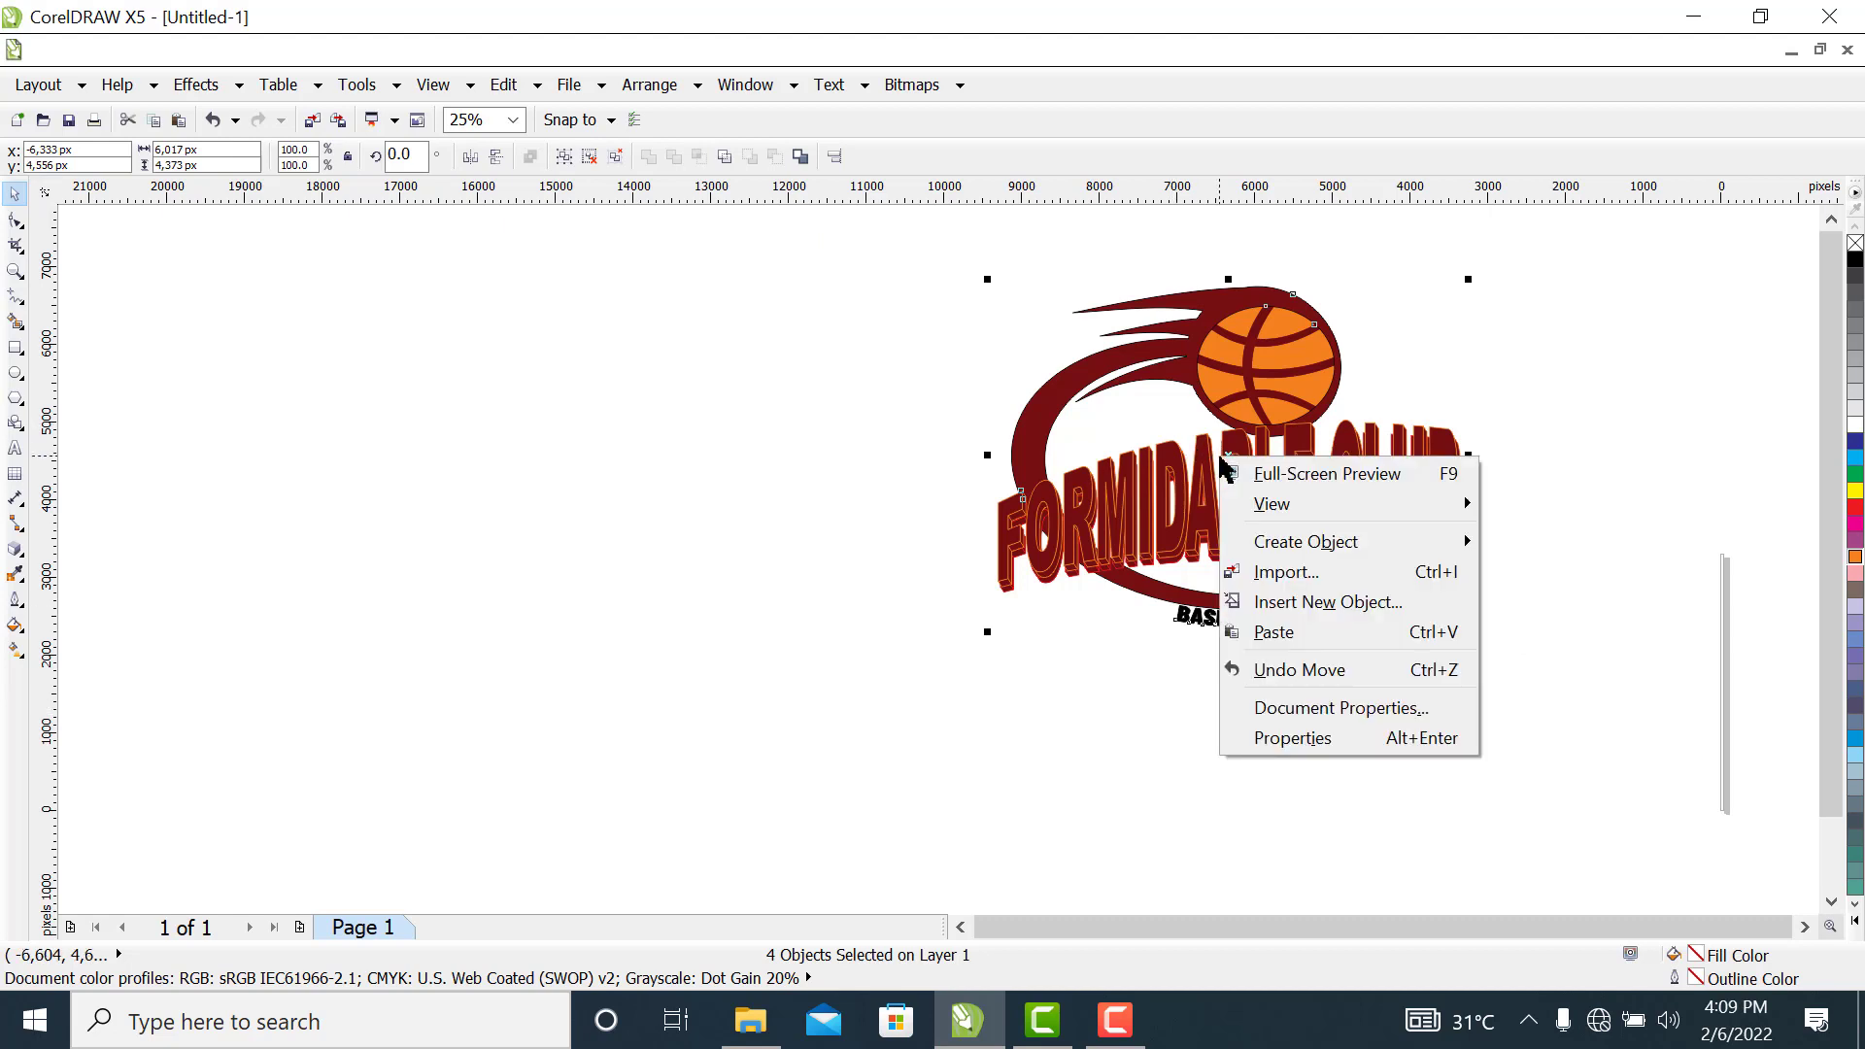
click(806, 391)
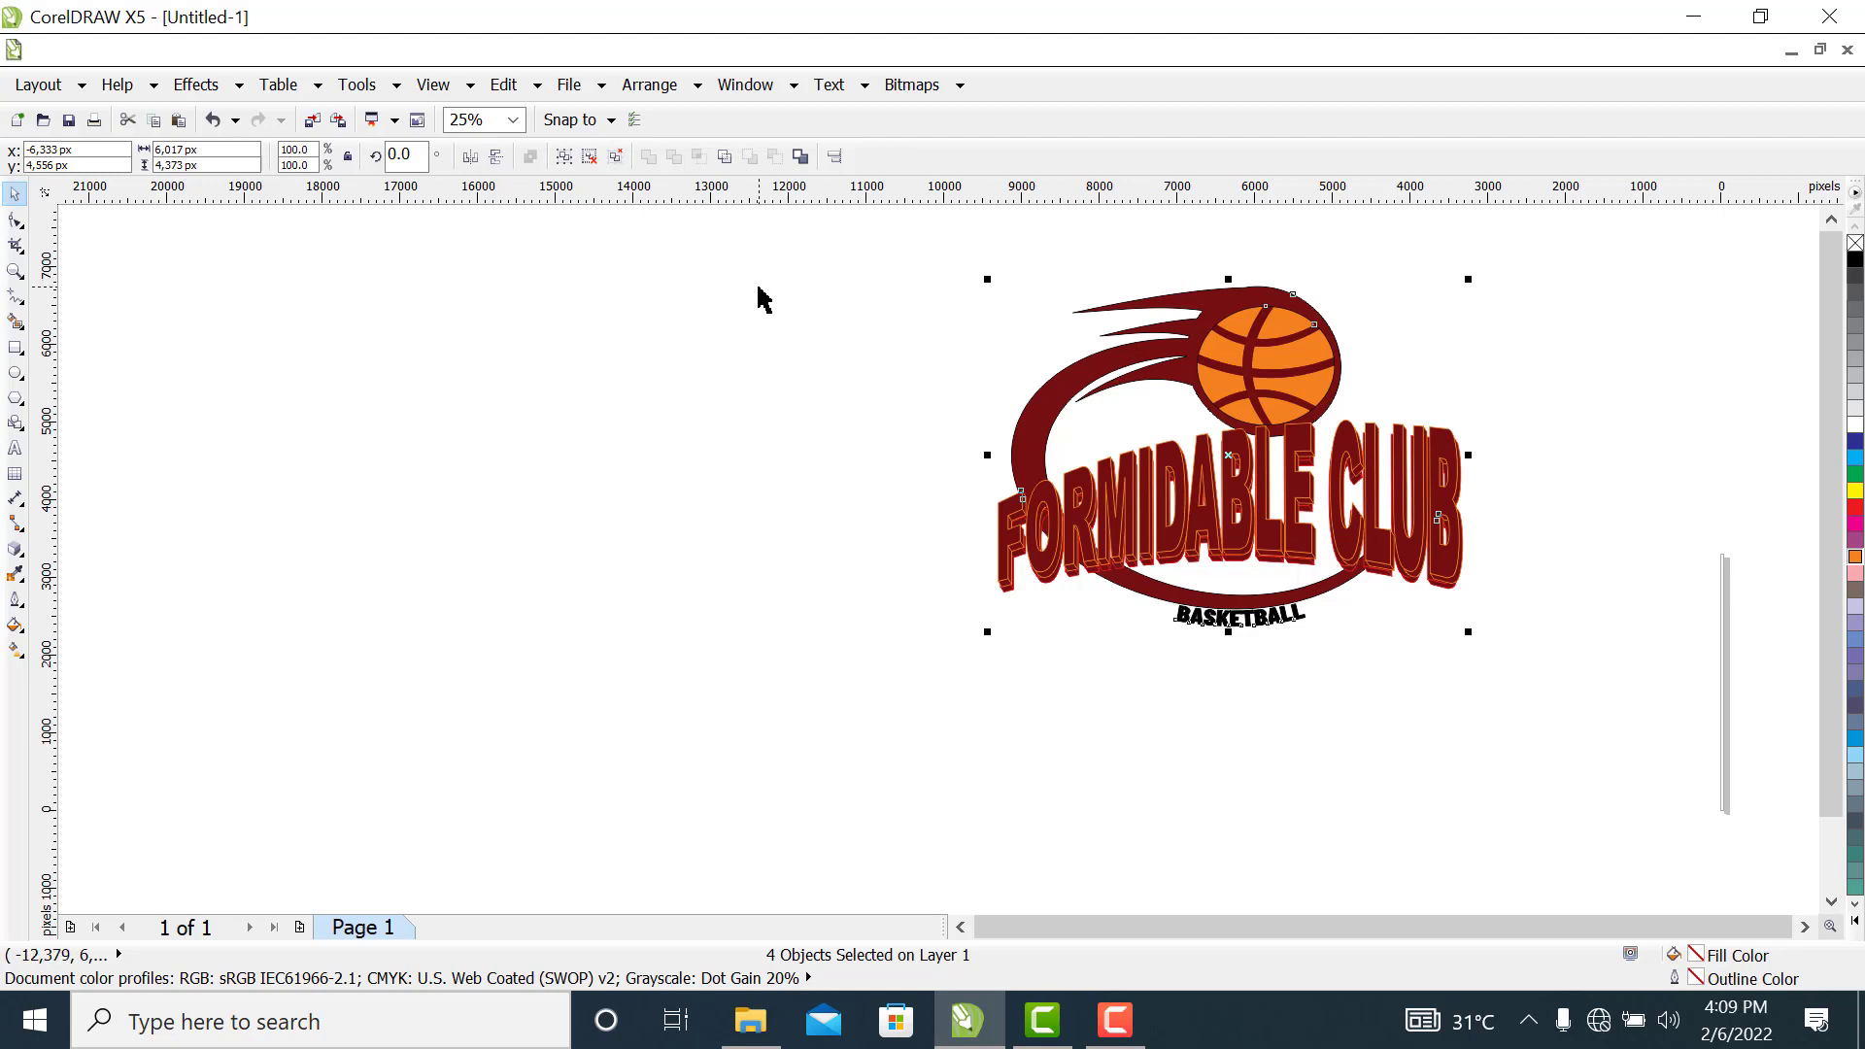
key(ctrl+g)
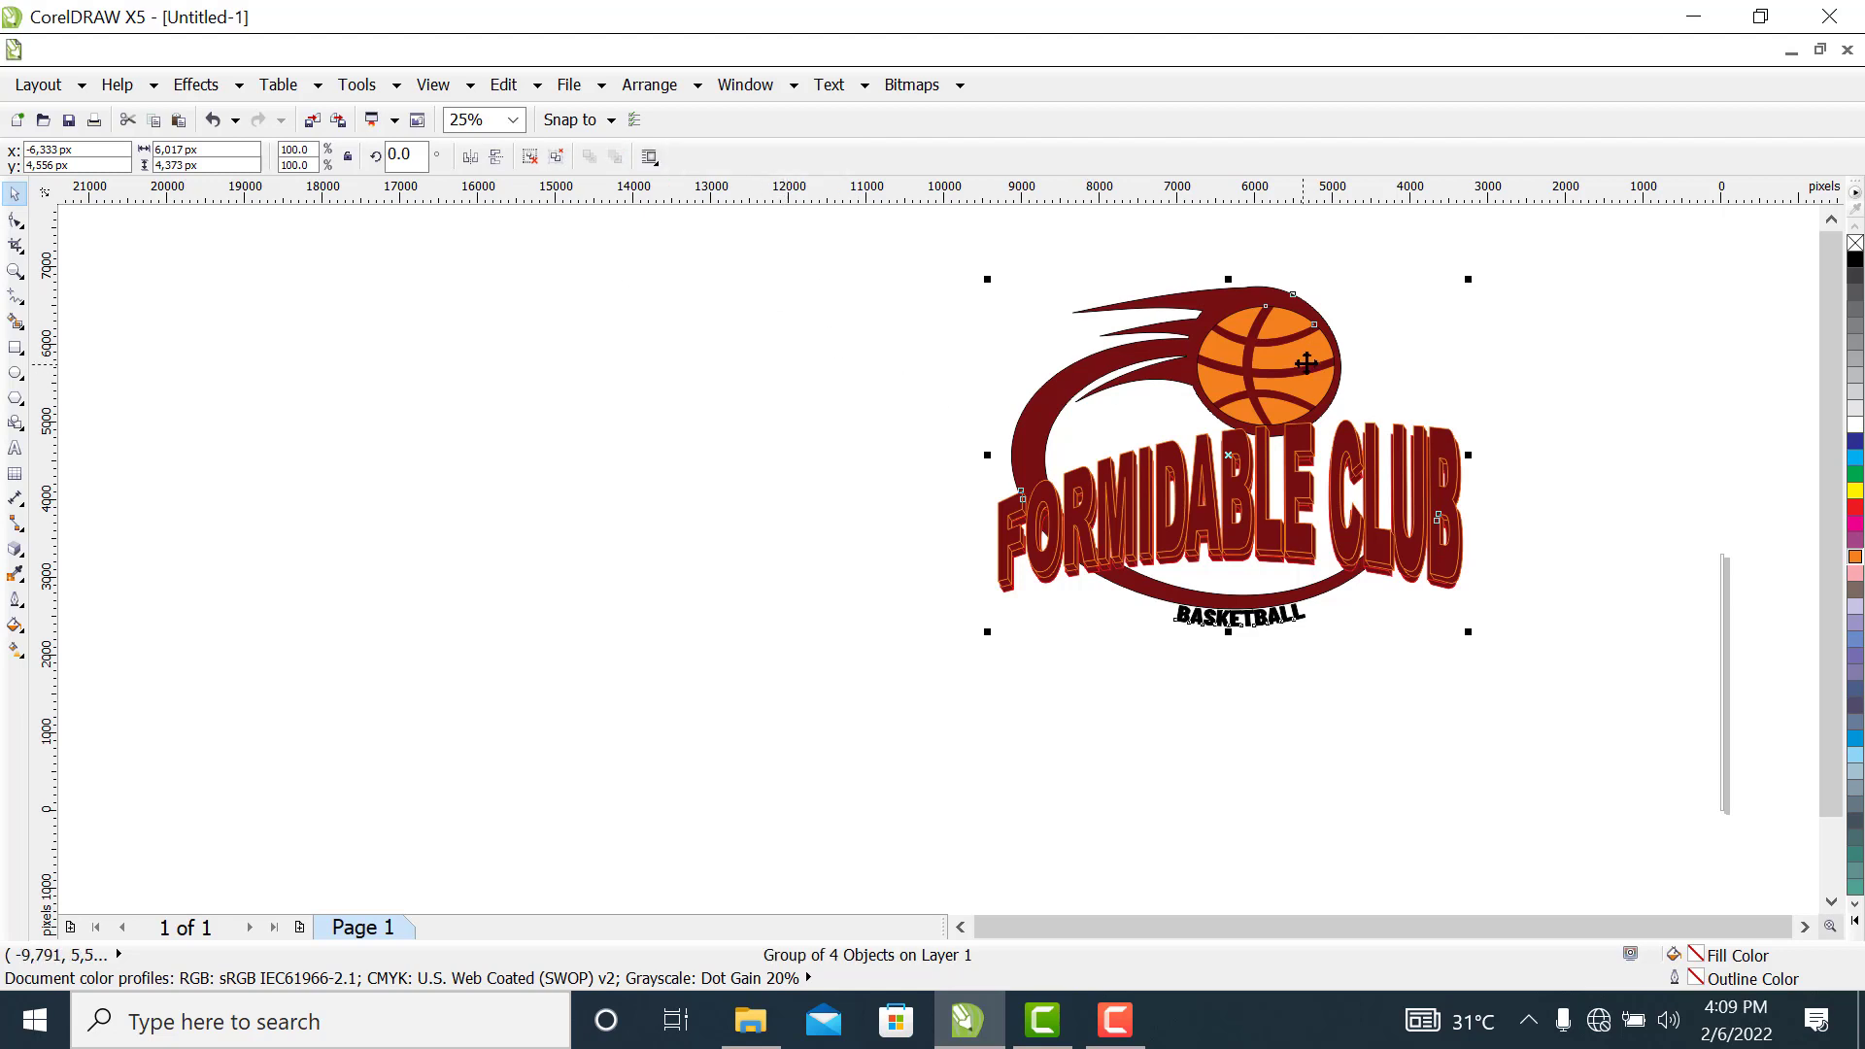
drag(1234, 369, 974, 463)
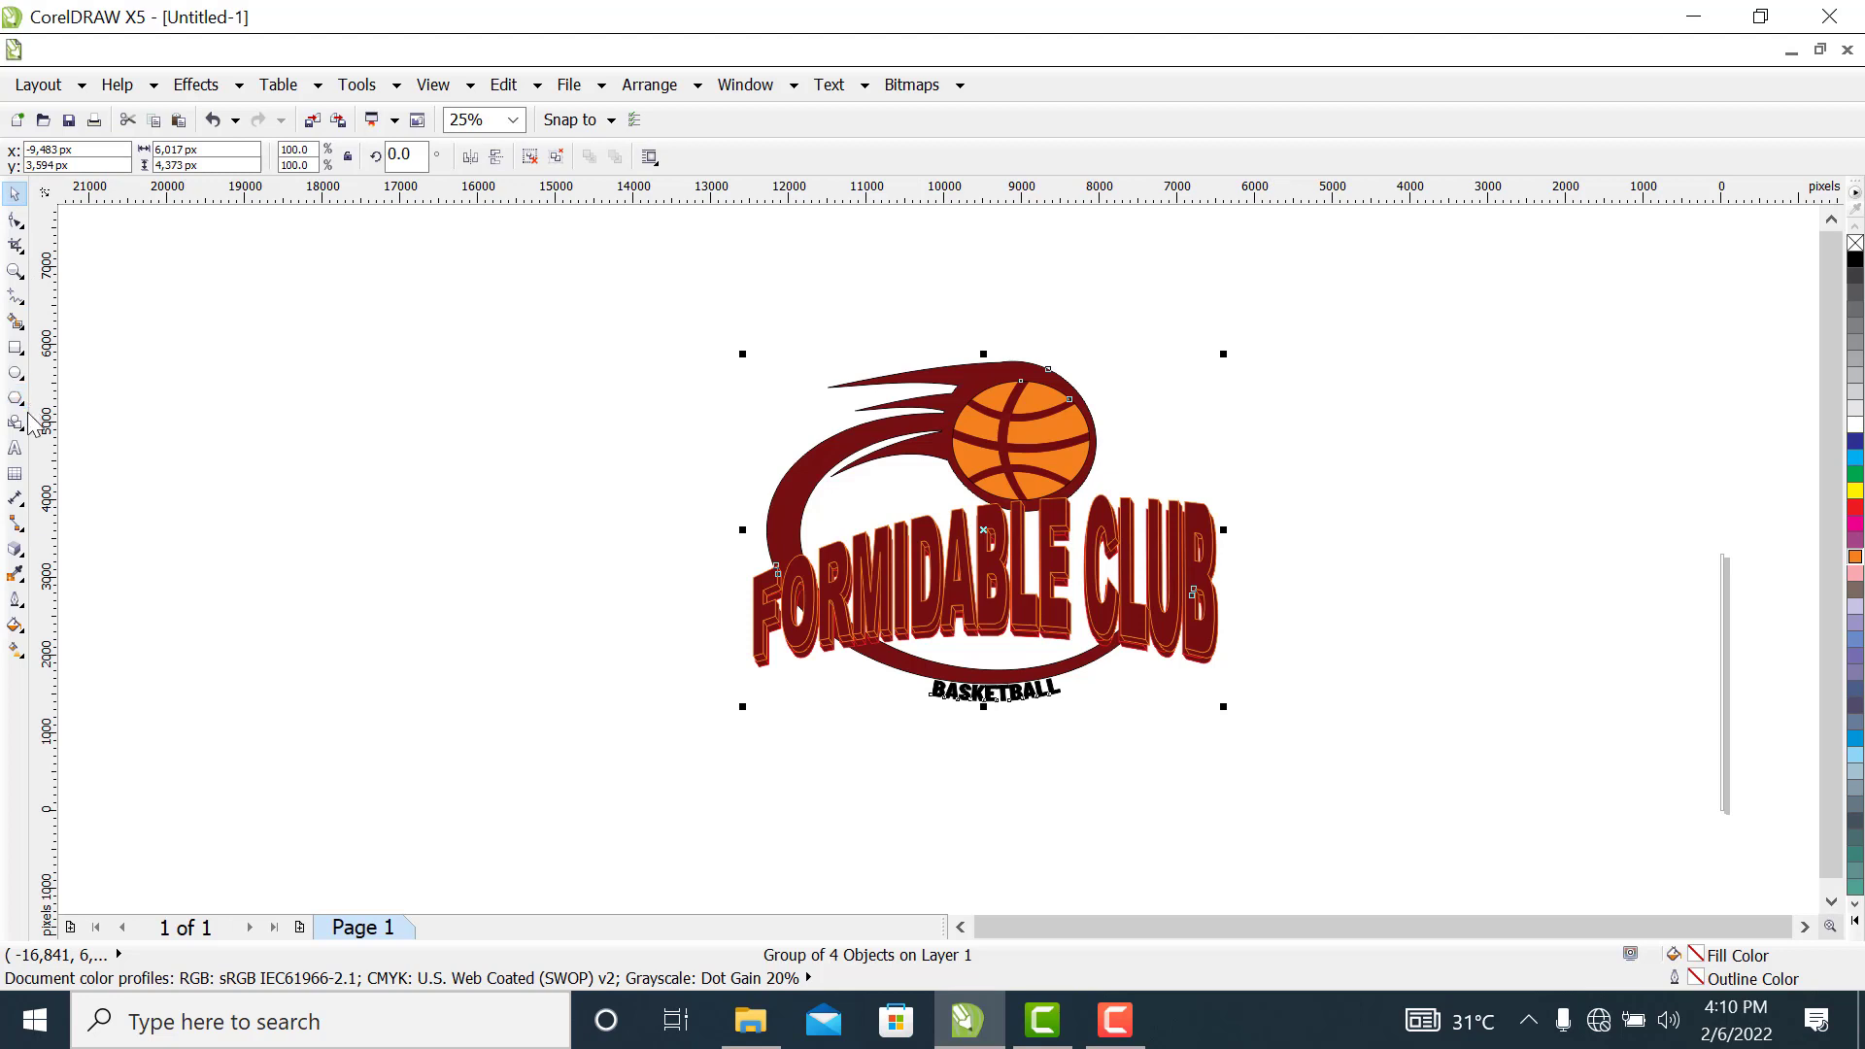
Draw a rectangle about 10,975 by 6,663 px around the logo, filled blue C100 M100 Y0 K0, and send it to the back
click(17, 350)
drag(564, 284, 1417, 800)
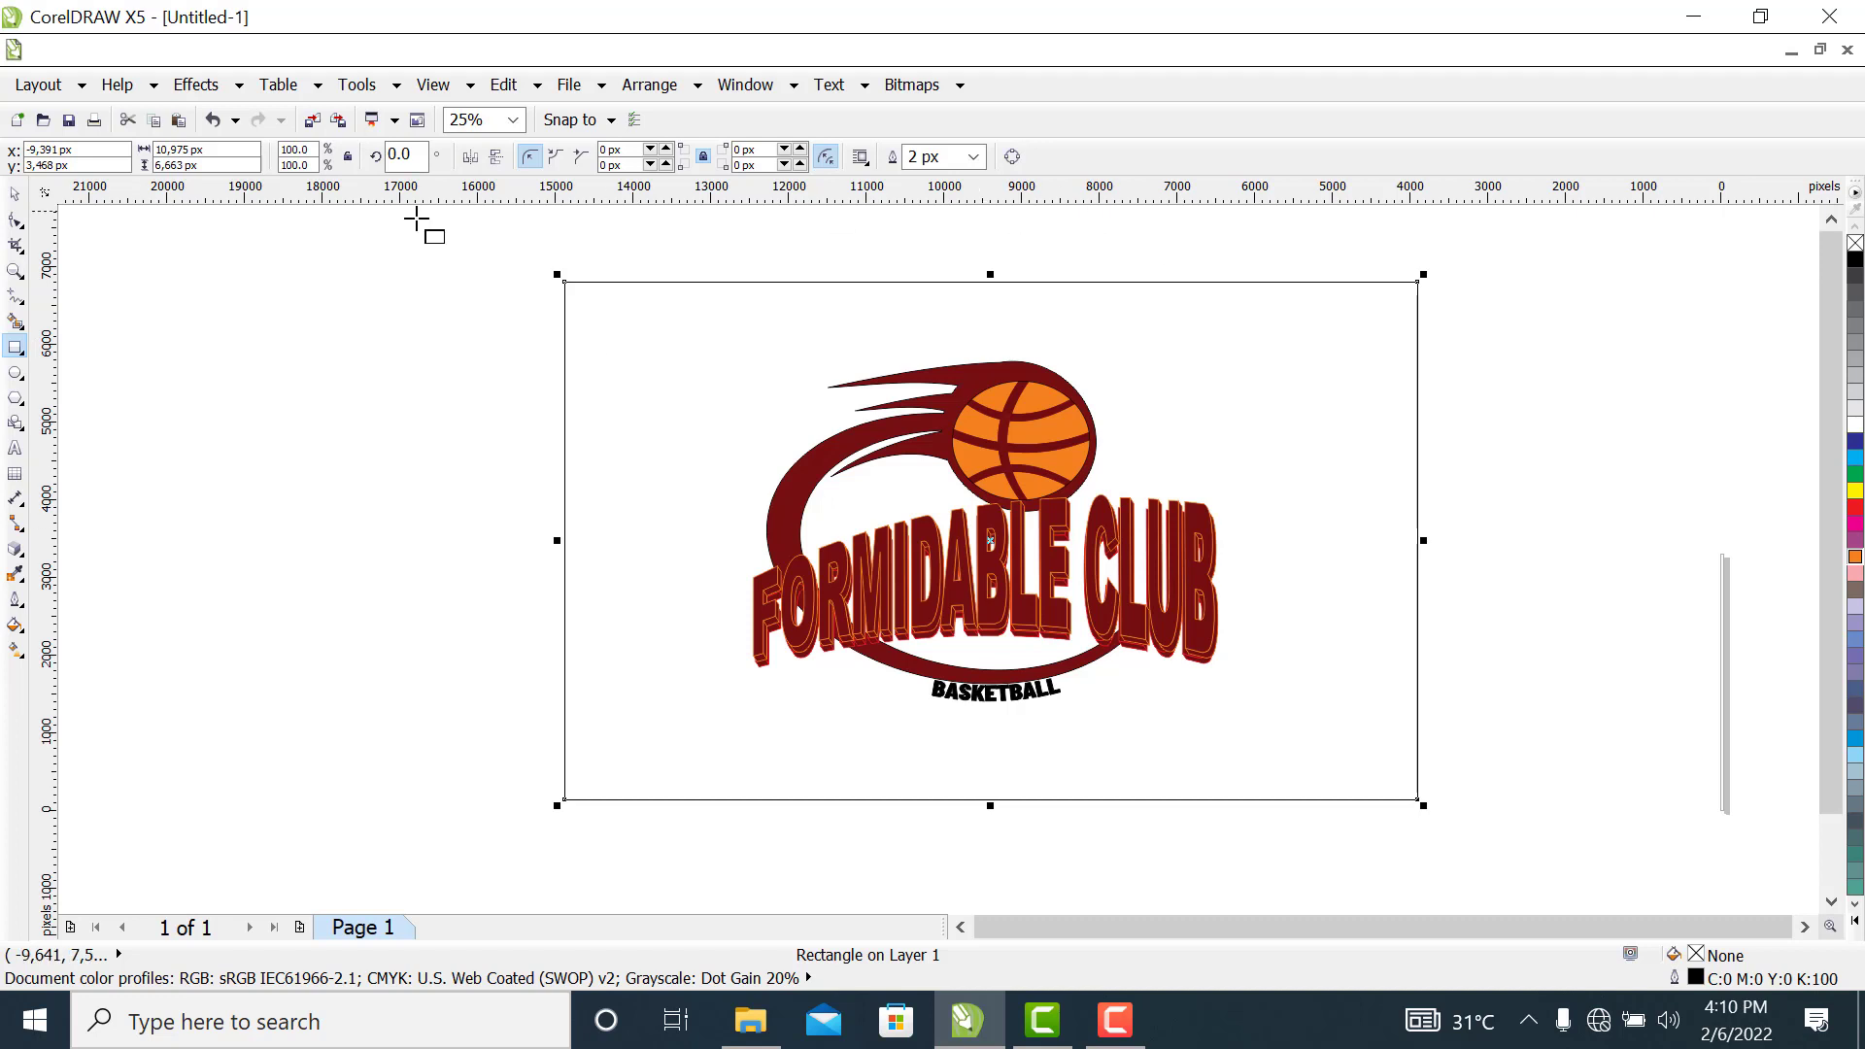
click(11, 198)
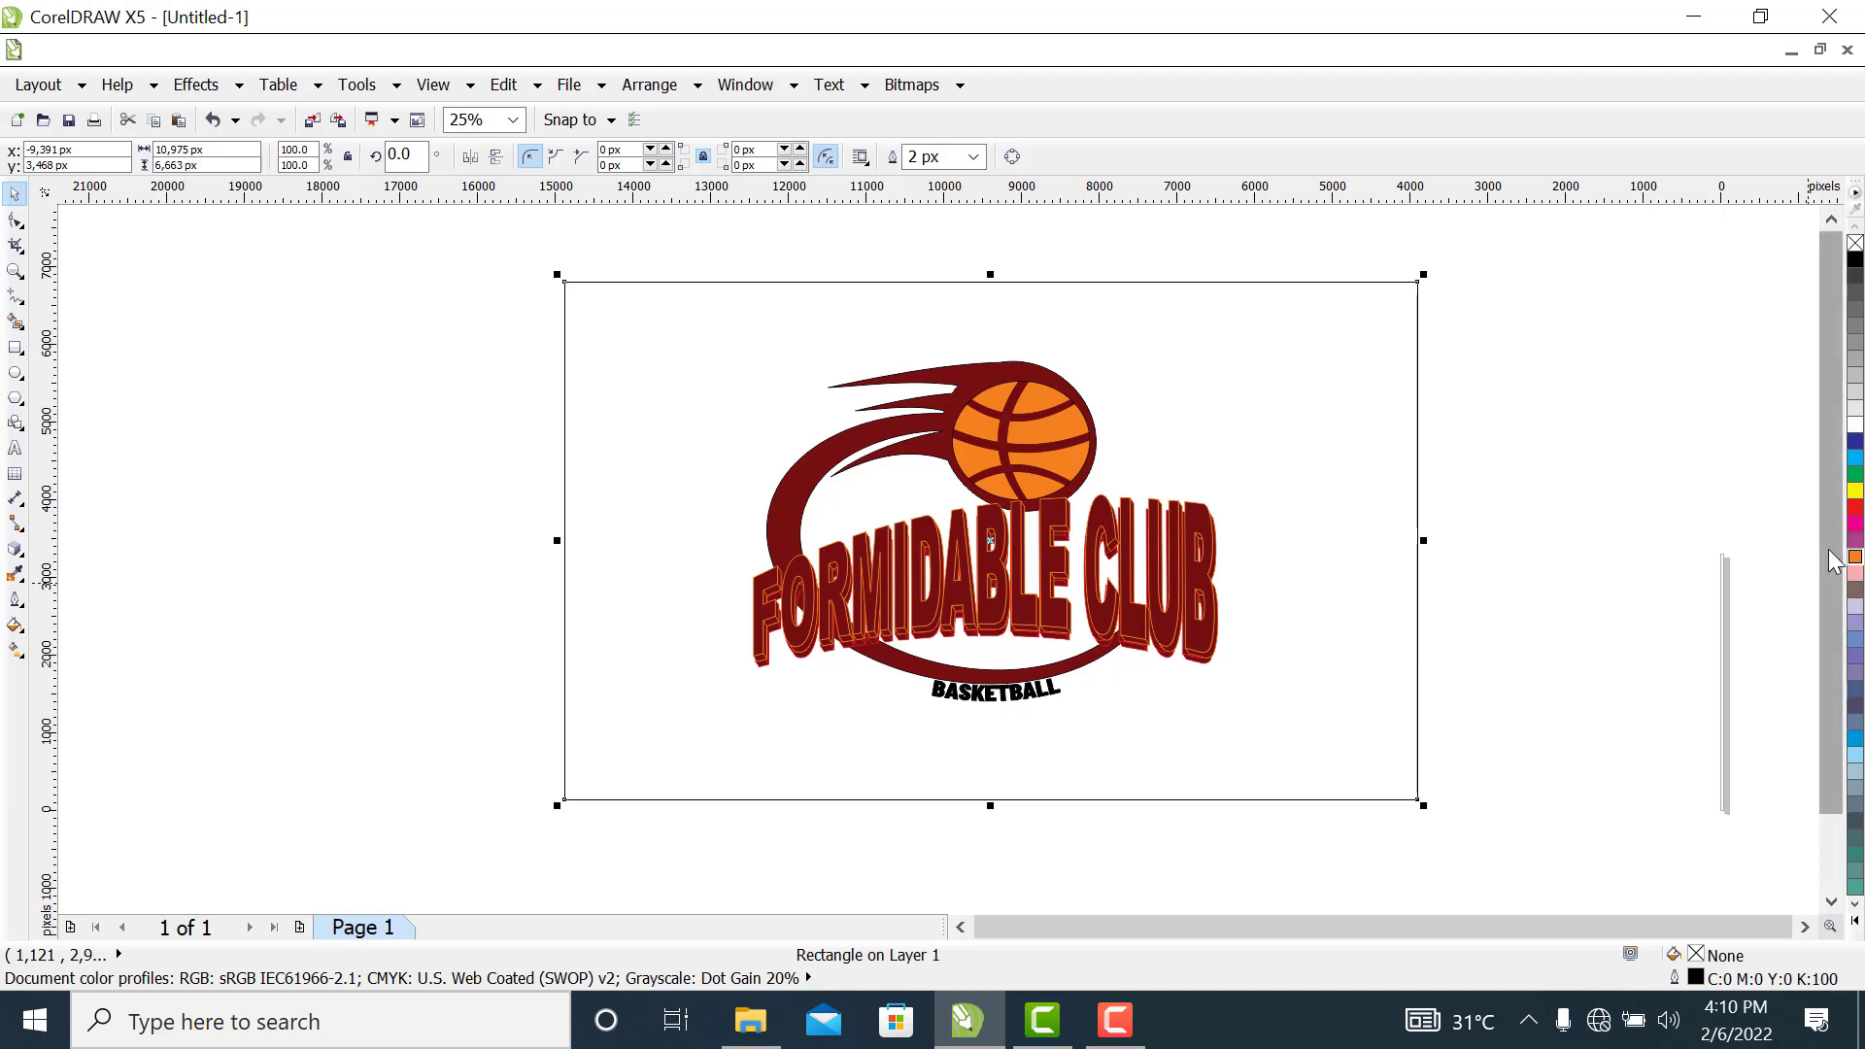
click(1854, 441)
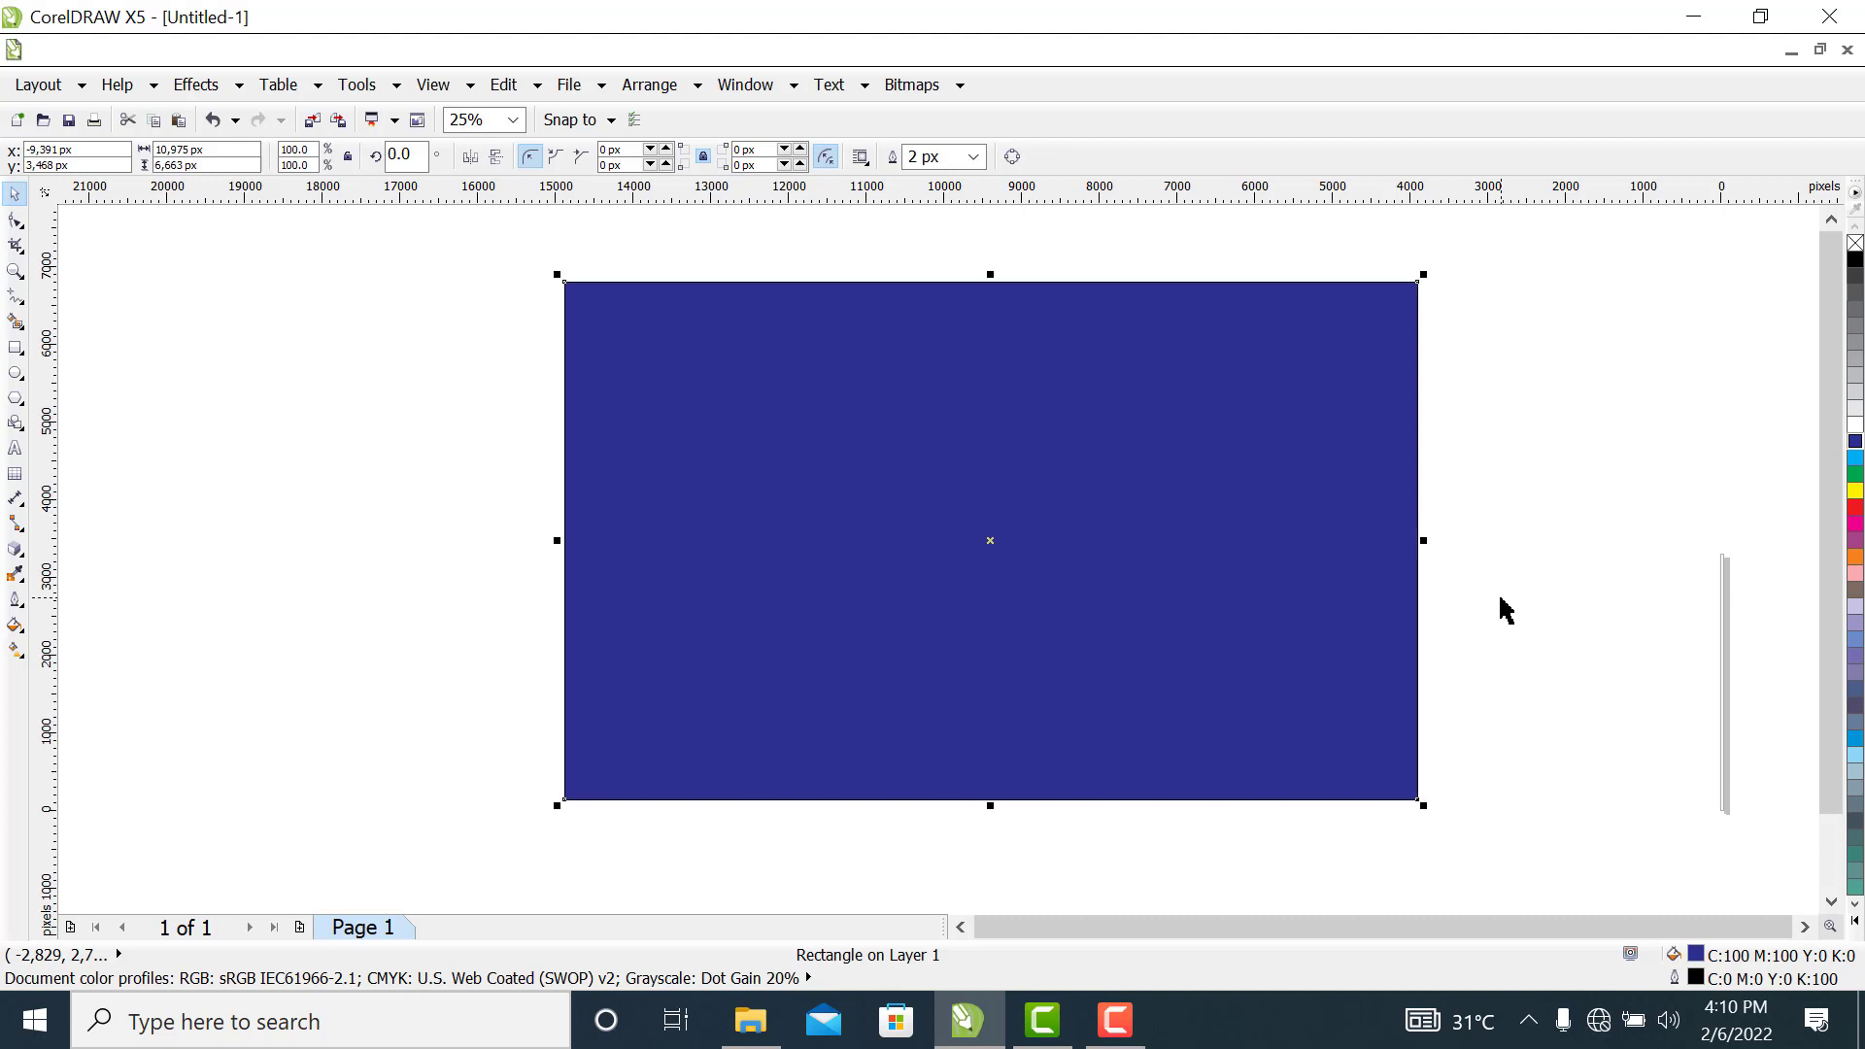
key(shift+Page_Down)
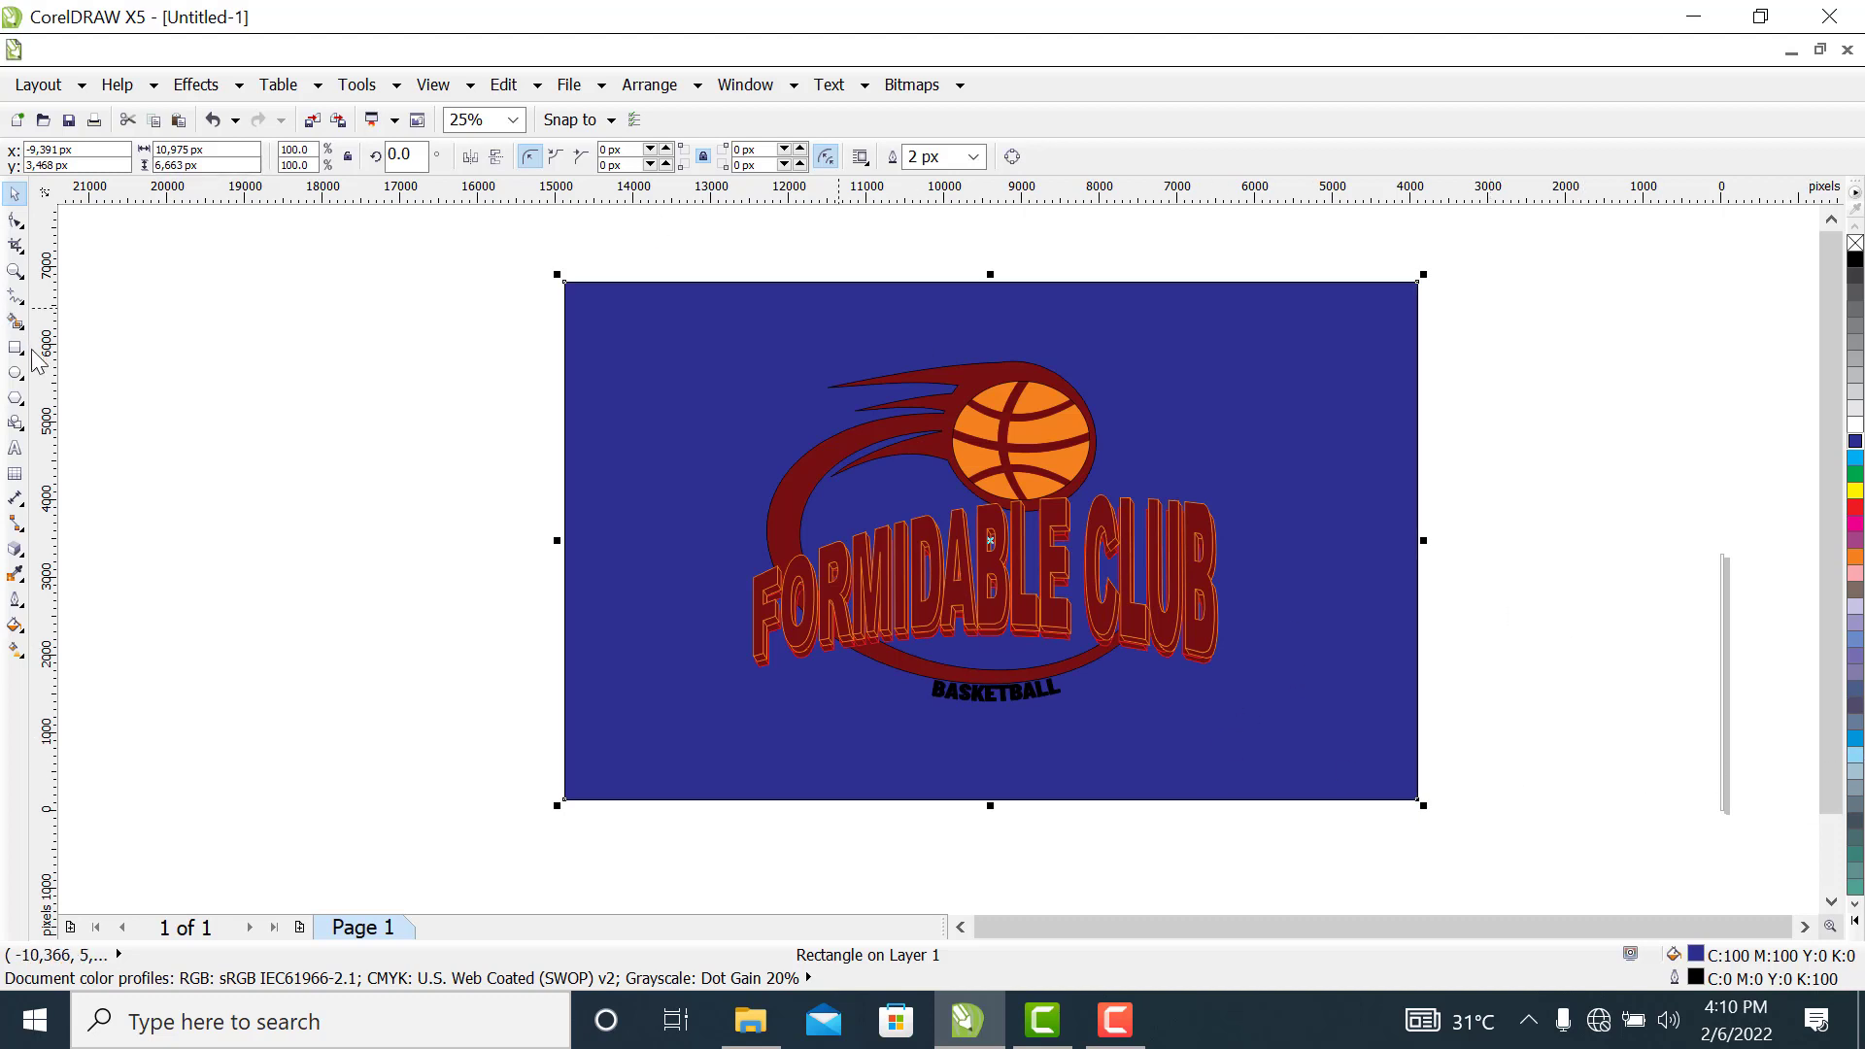
Try cyan, orange, purple and magenta fills on the background rectangle and settle on light pink, C0 M40 Y20 K0
click(1384, 579)
click(1188, 341)
click(1854, 465)
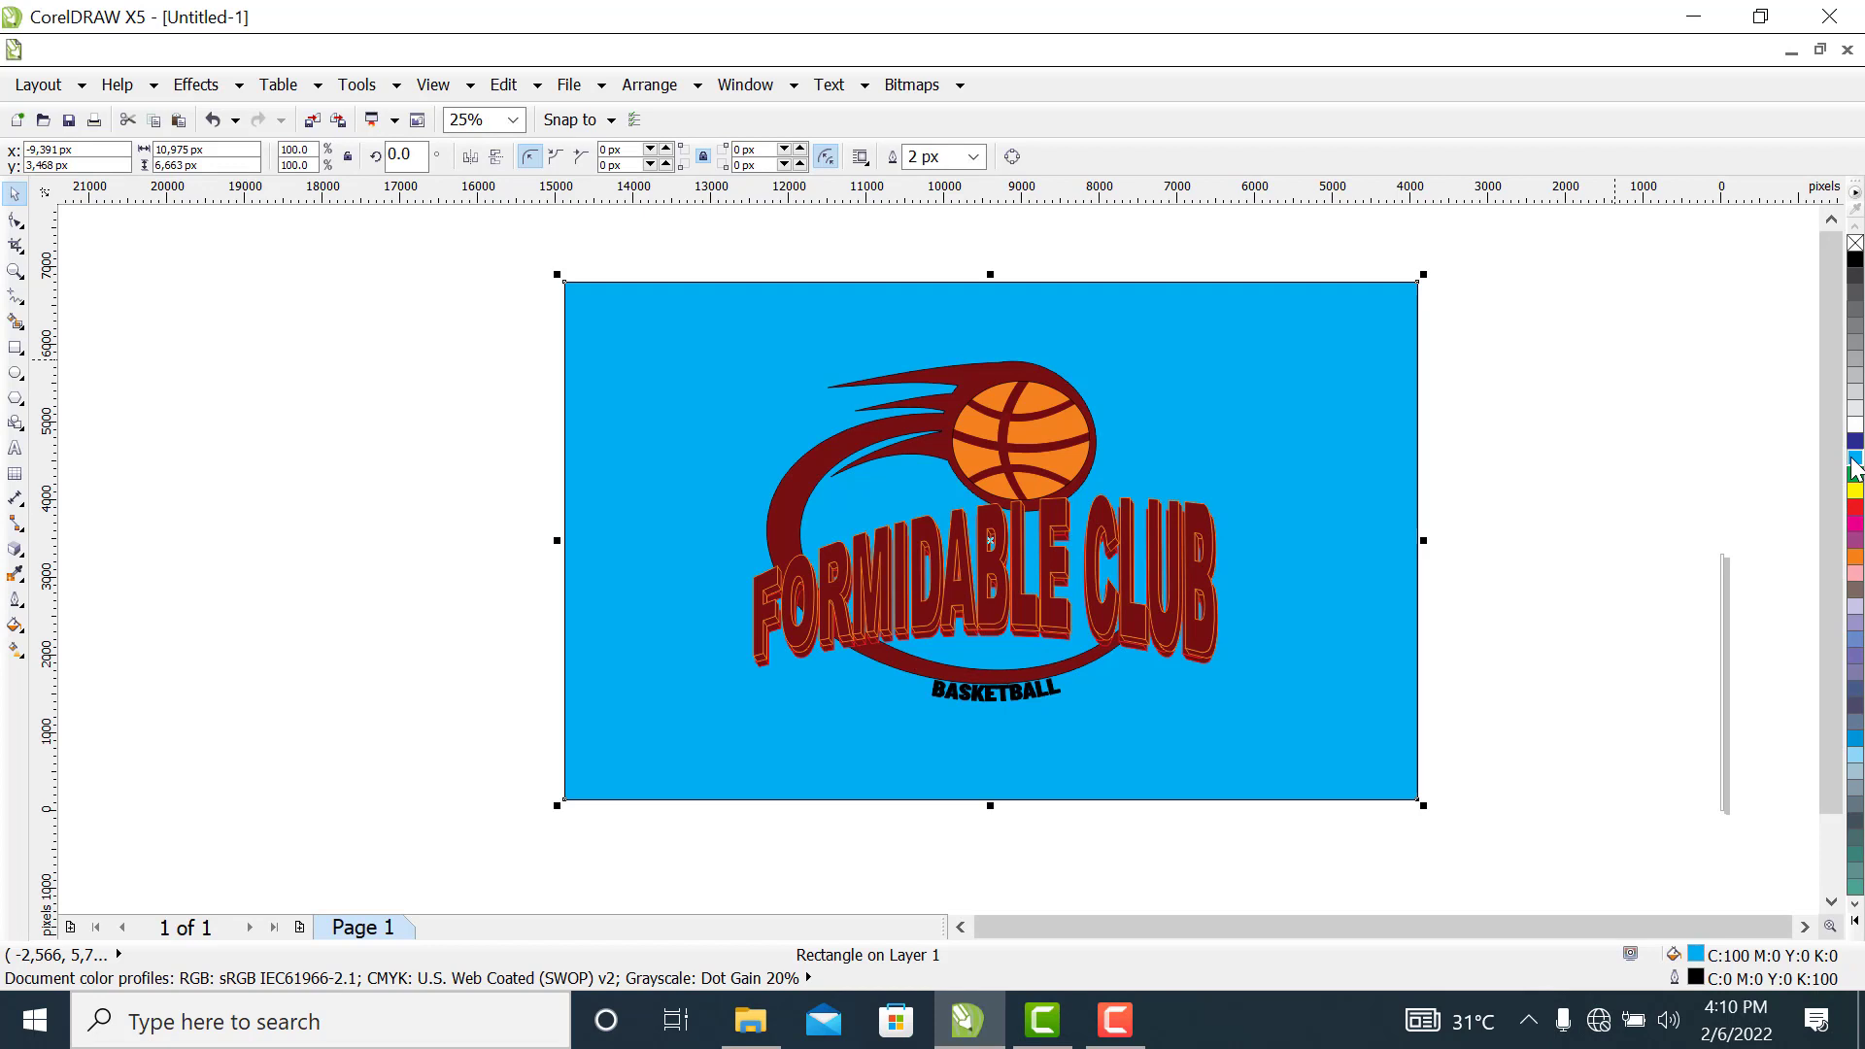
click(1854, 558)
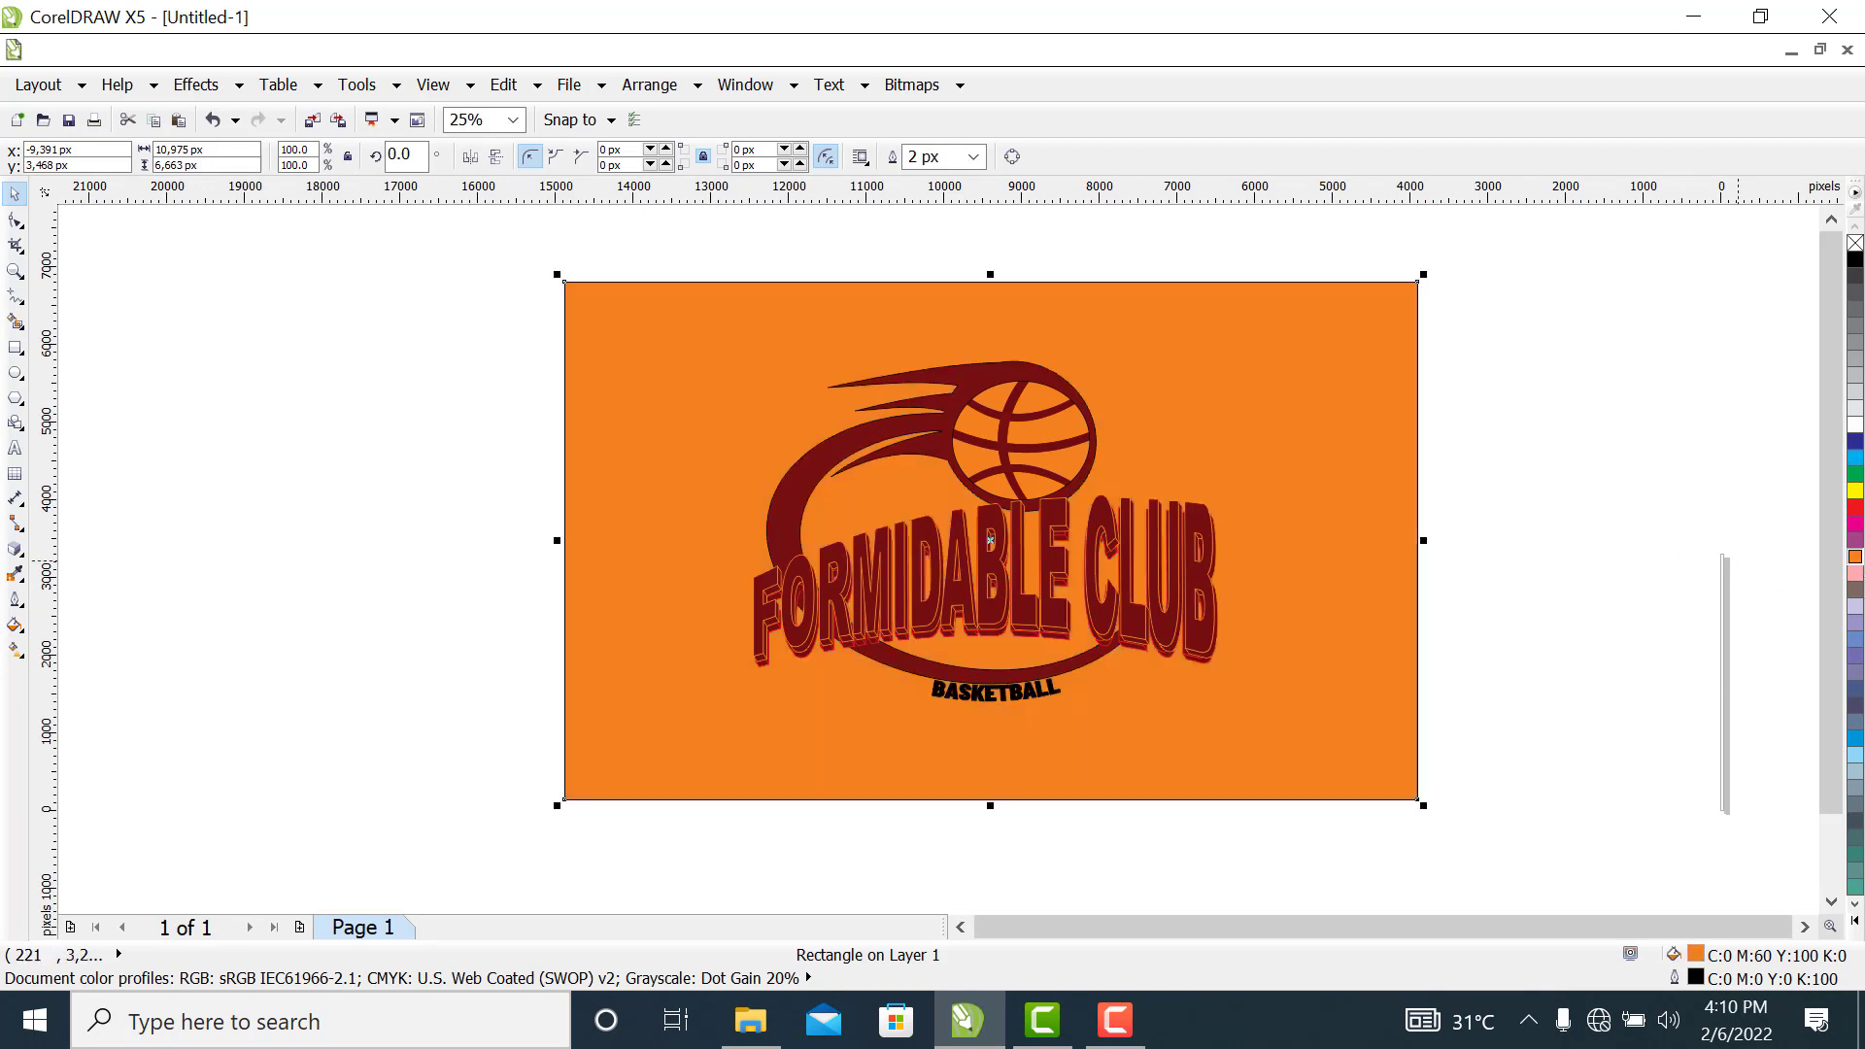
click(1854, 574)
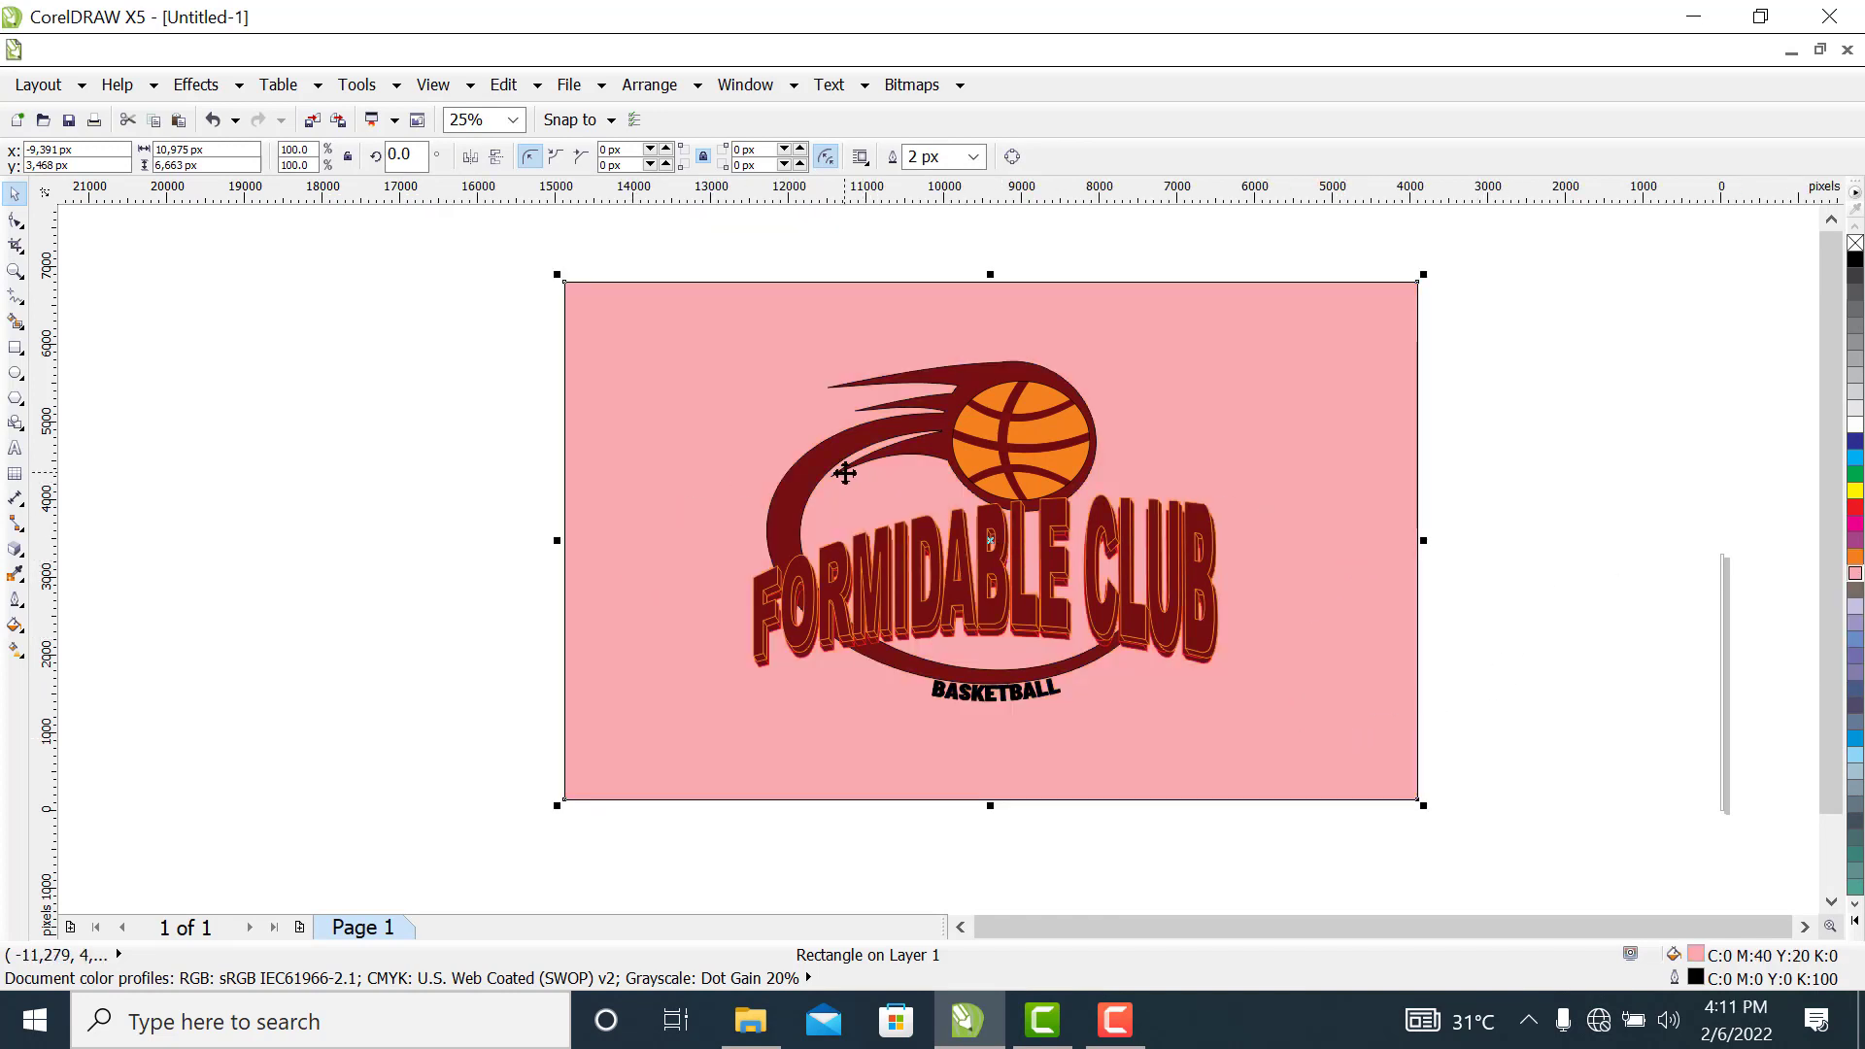
click(1855, 541)
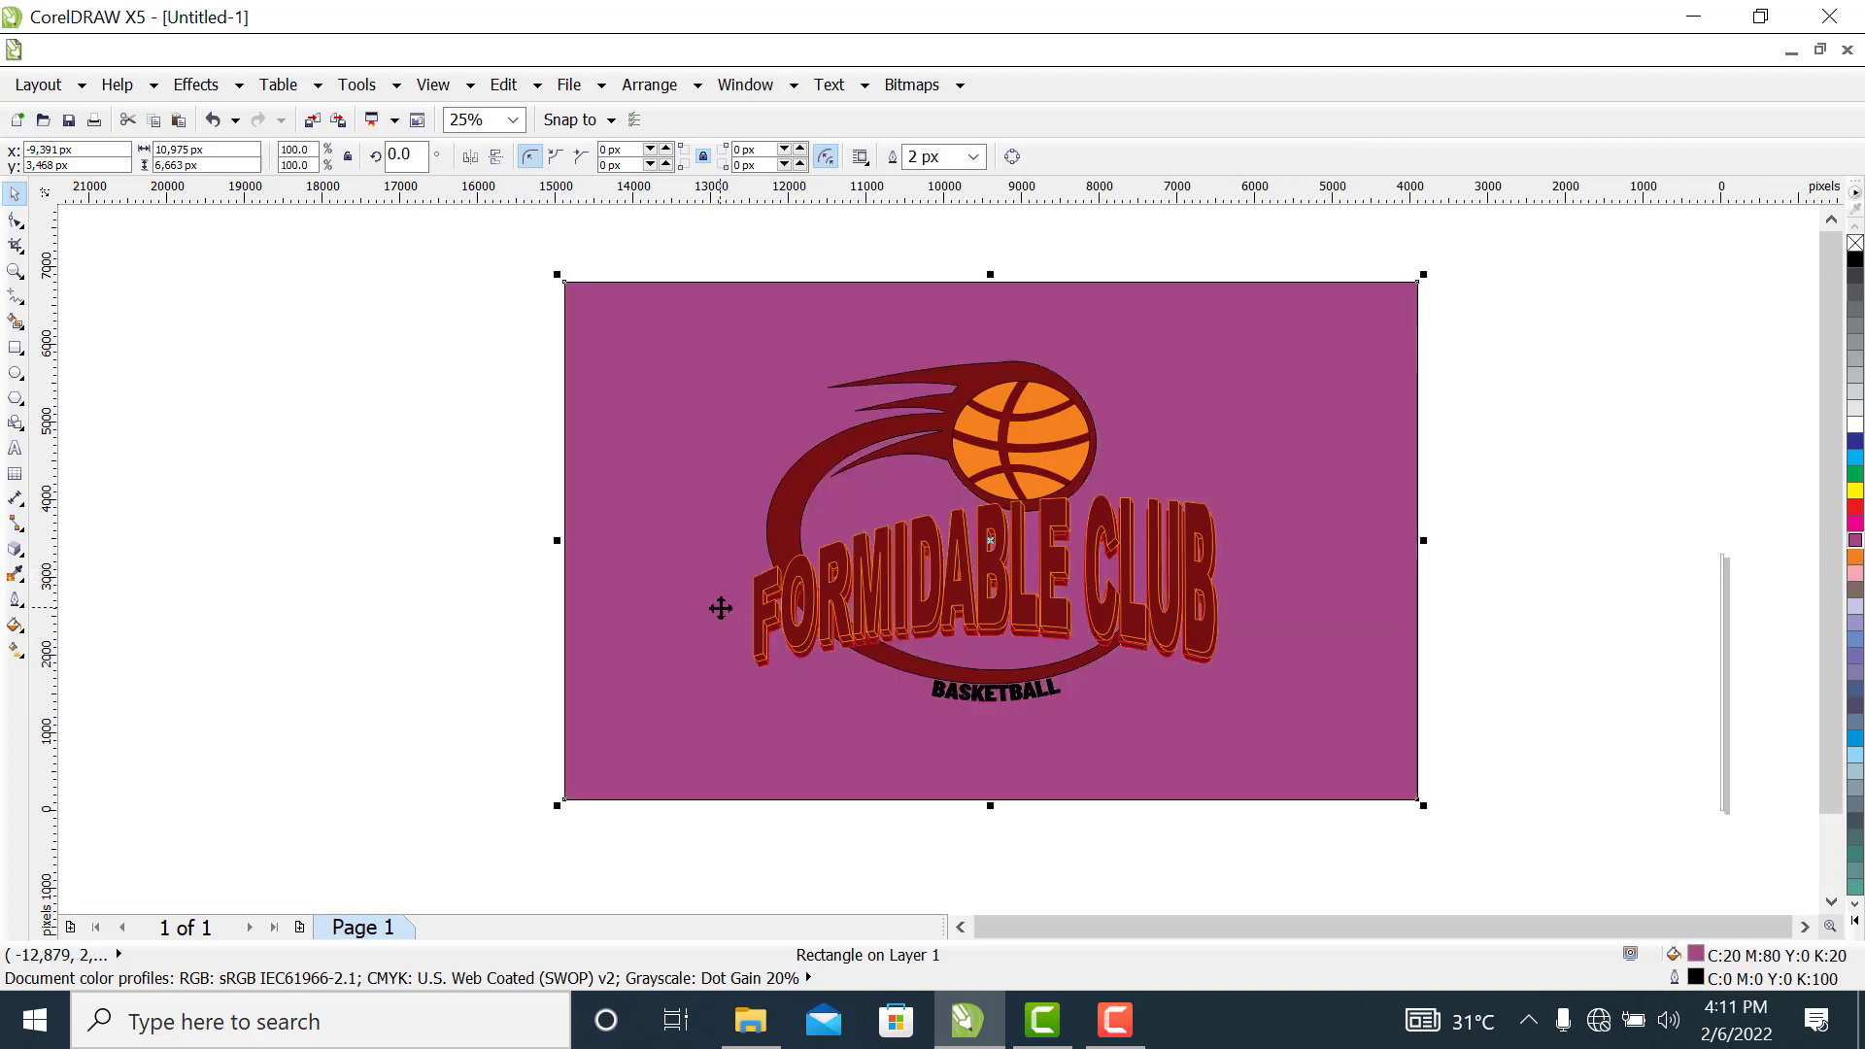
click(1855, 526)
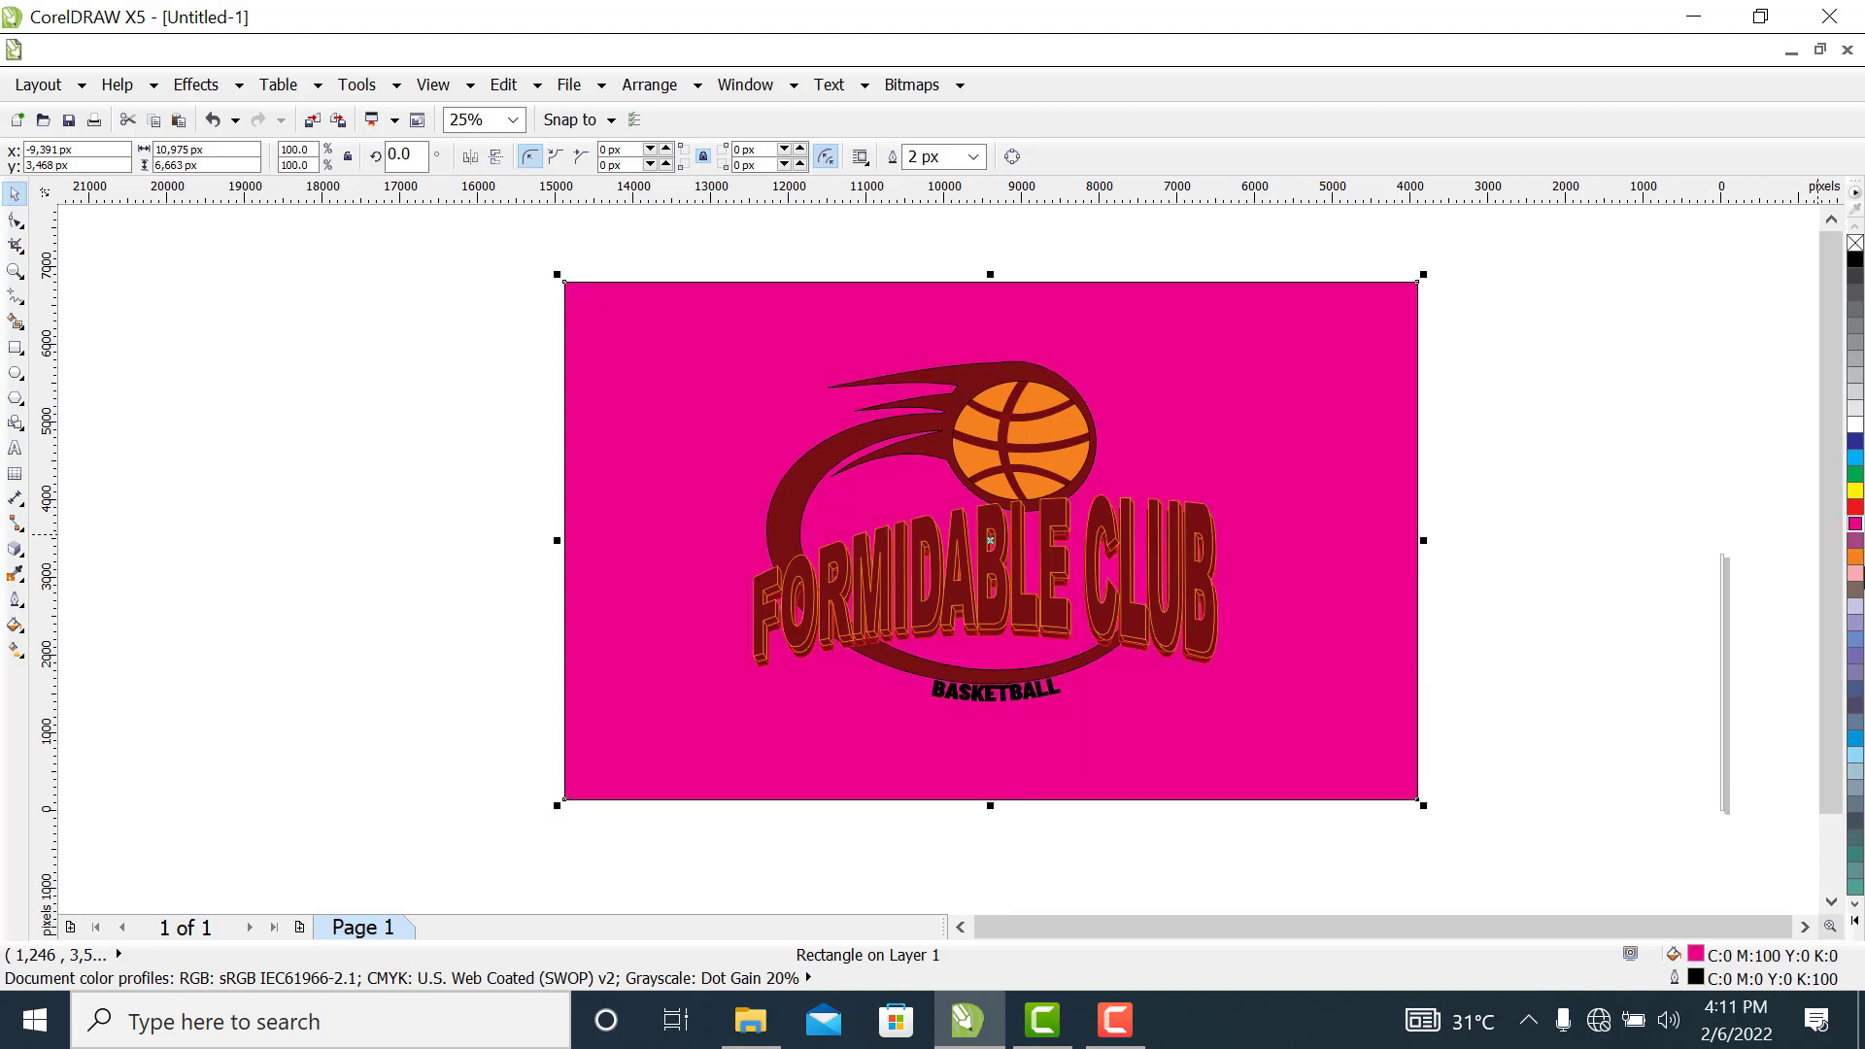
click(1855, 573)
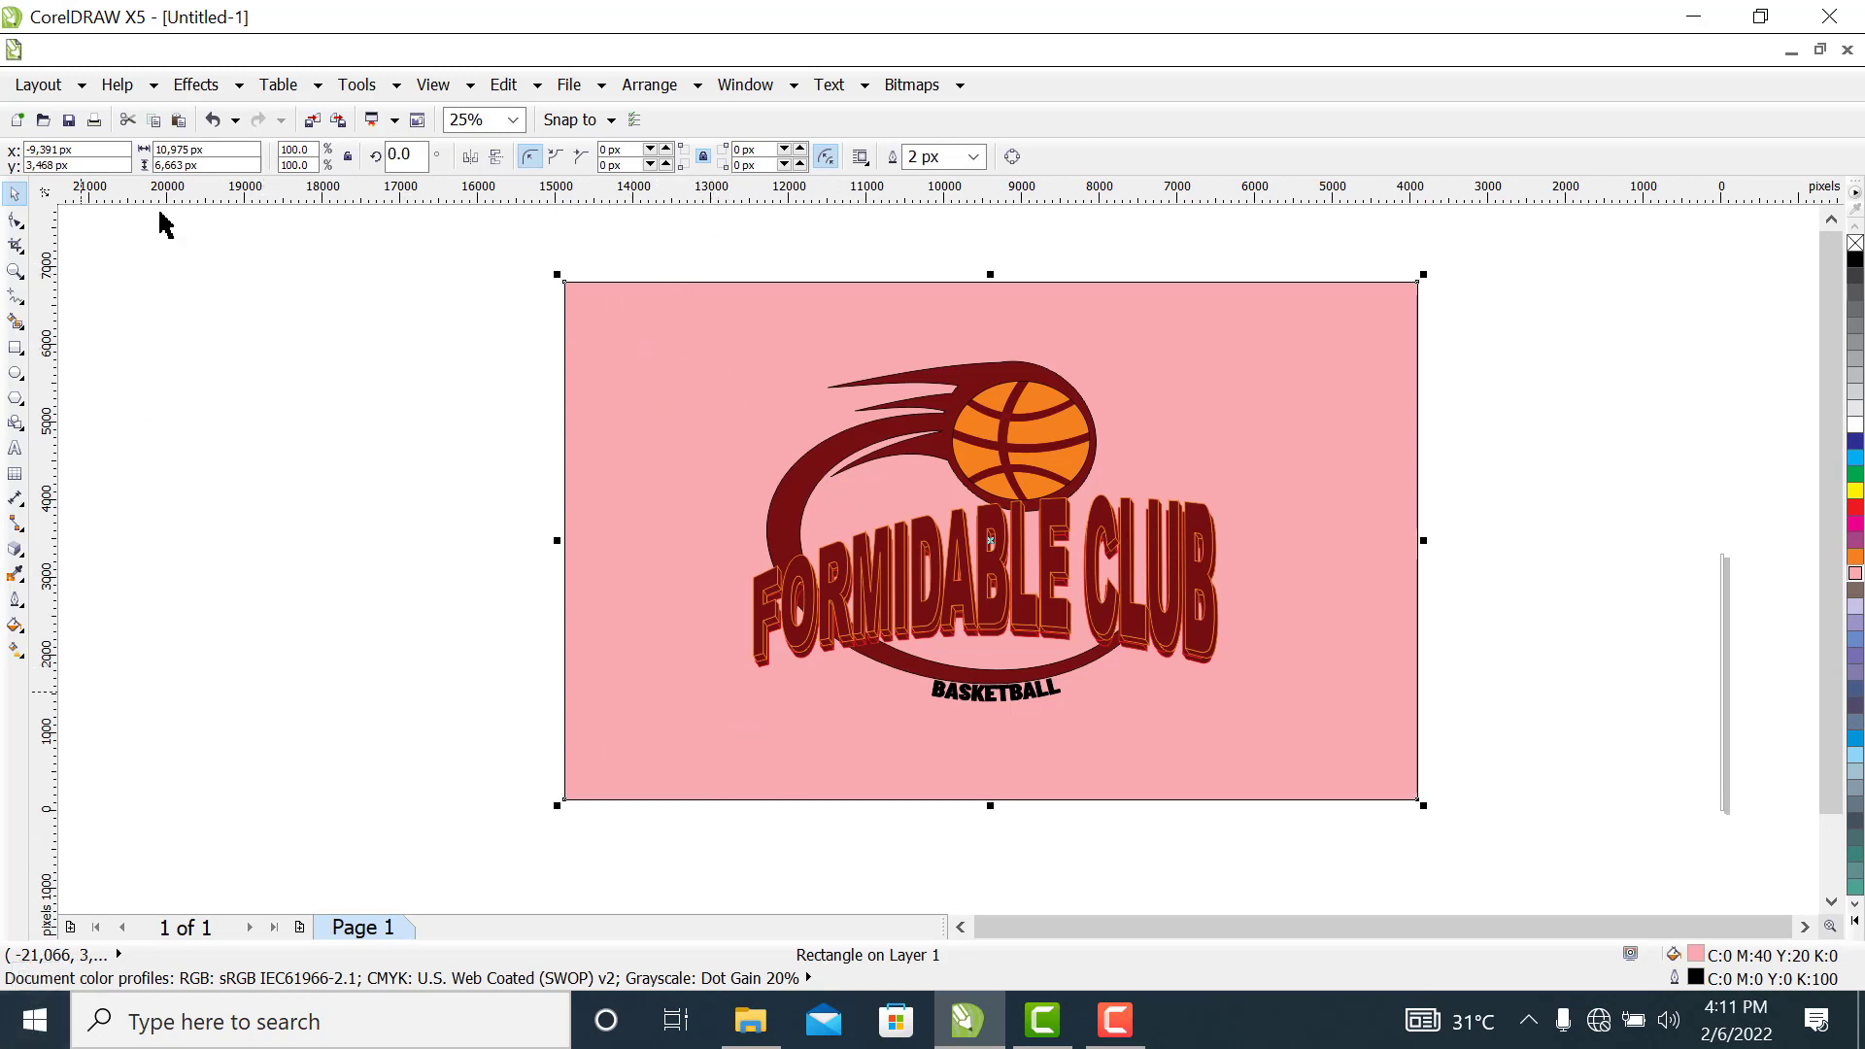
Apply a linear transparency at about 278° to the background rectangle, fading out downward, with its midpoint shifted towards the transparent end
click(27, 556)
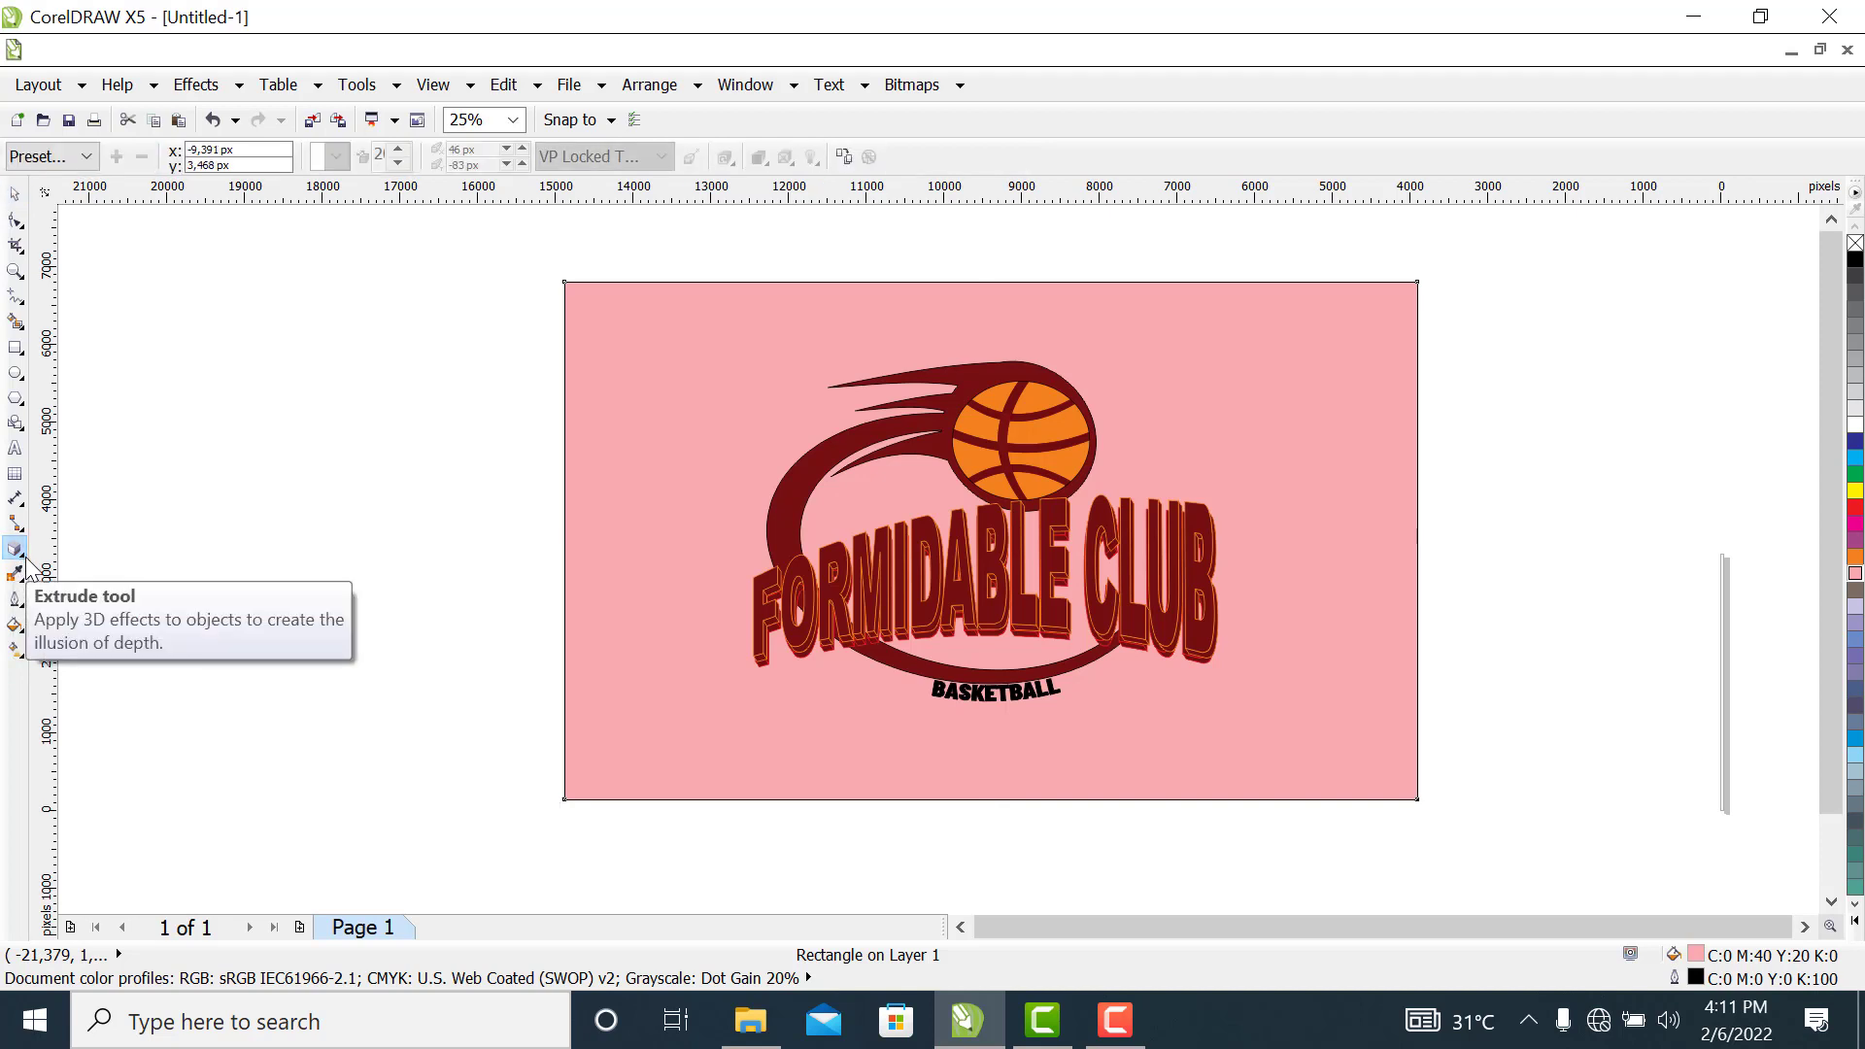
click(26, 561)
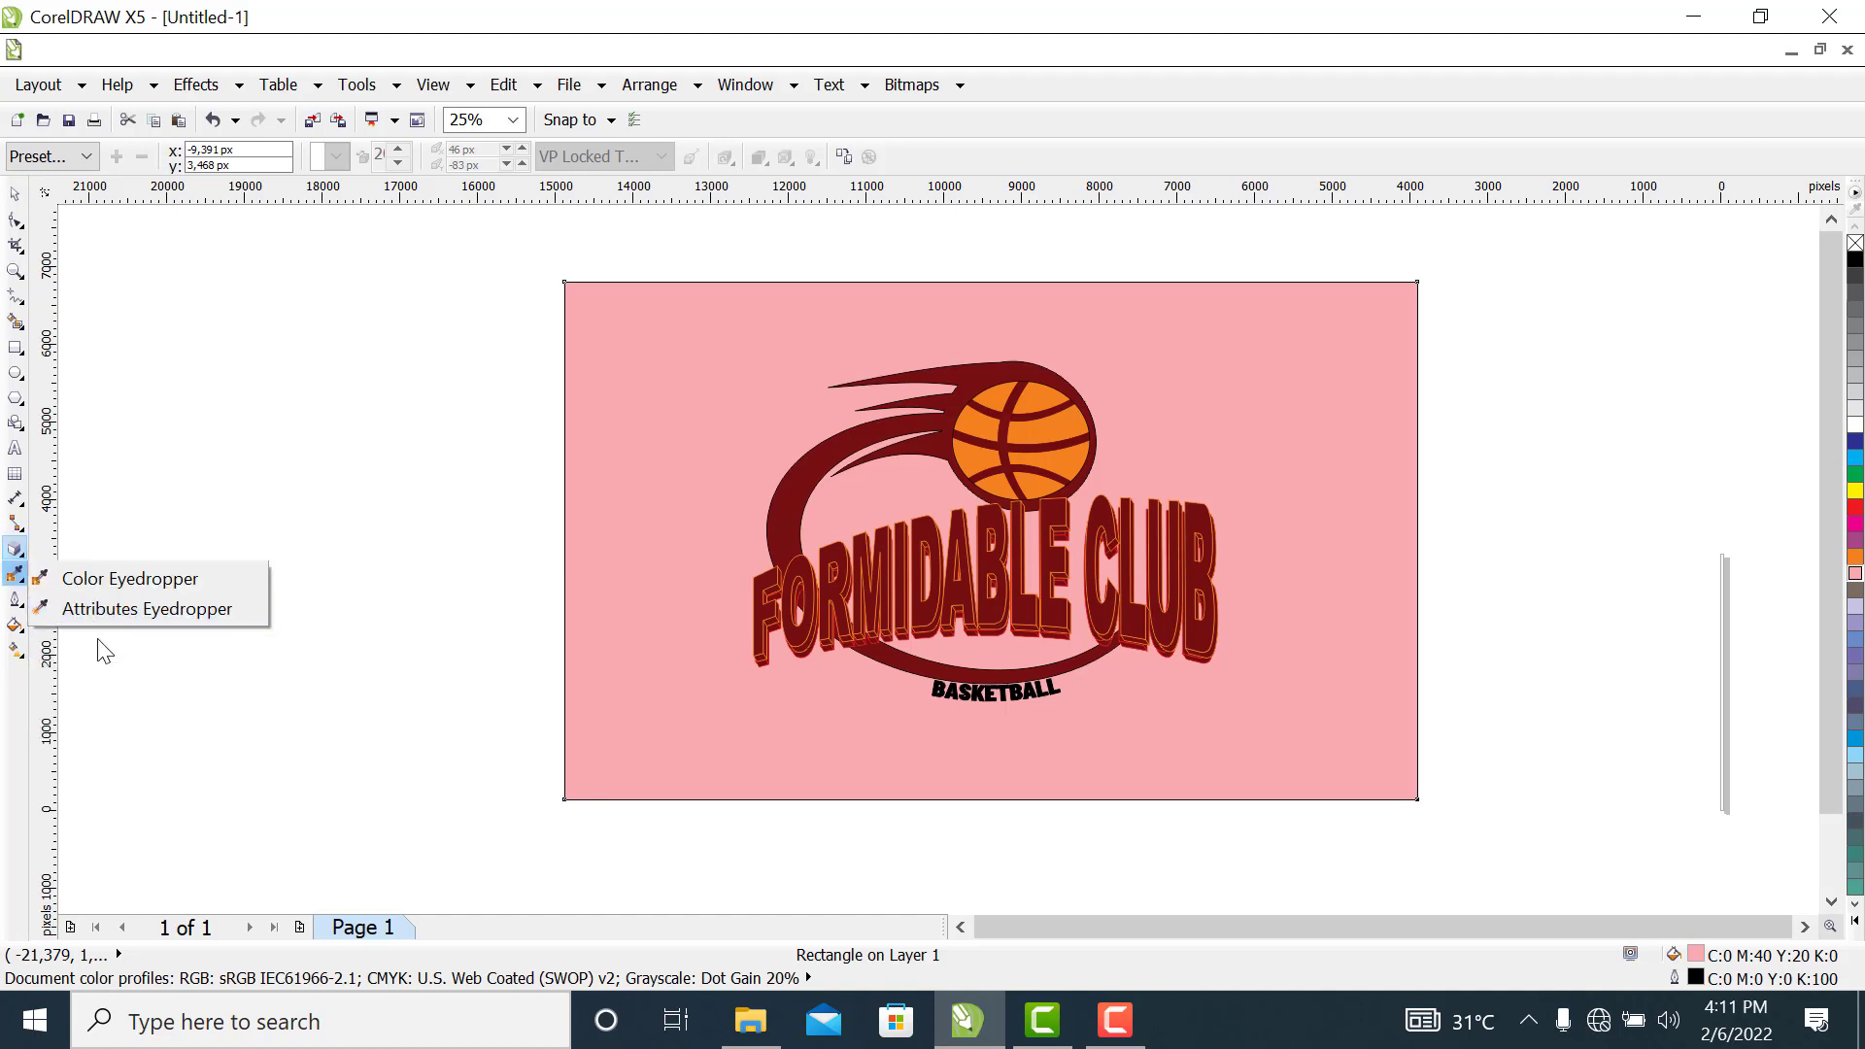
mouse_move(25, 557)
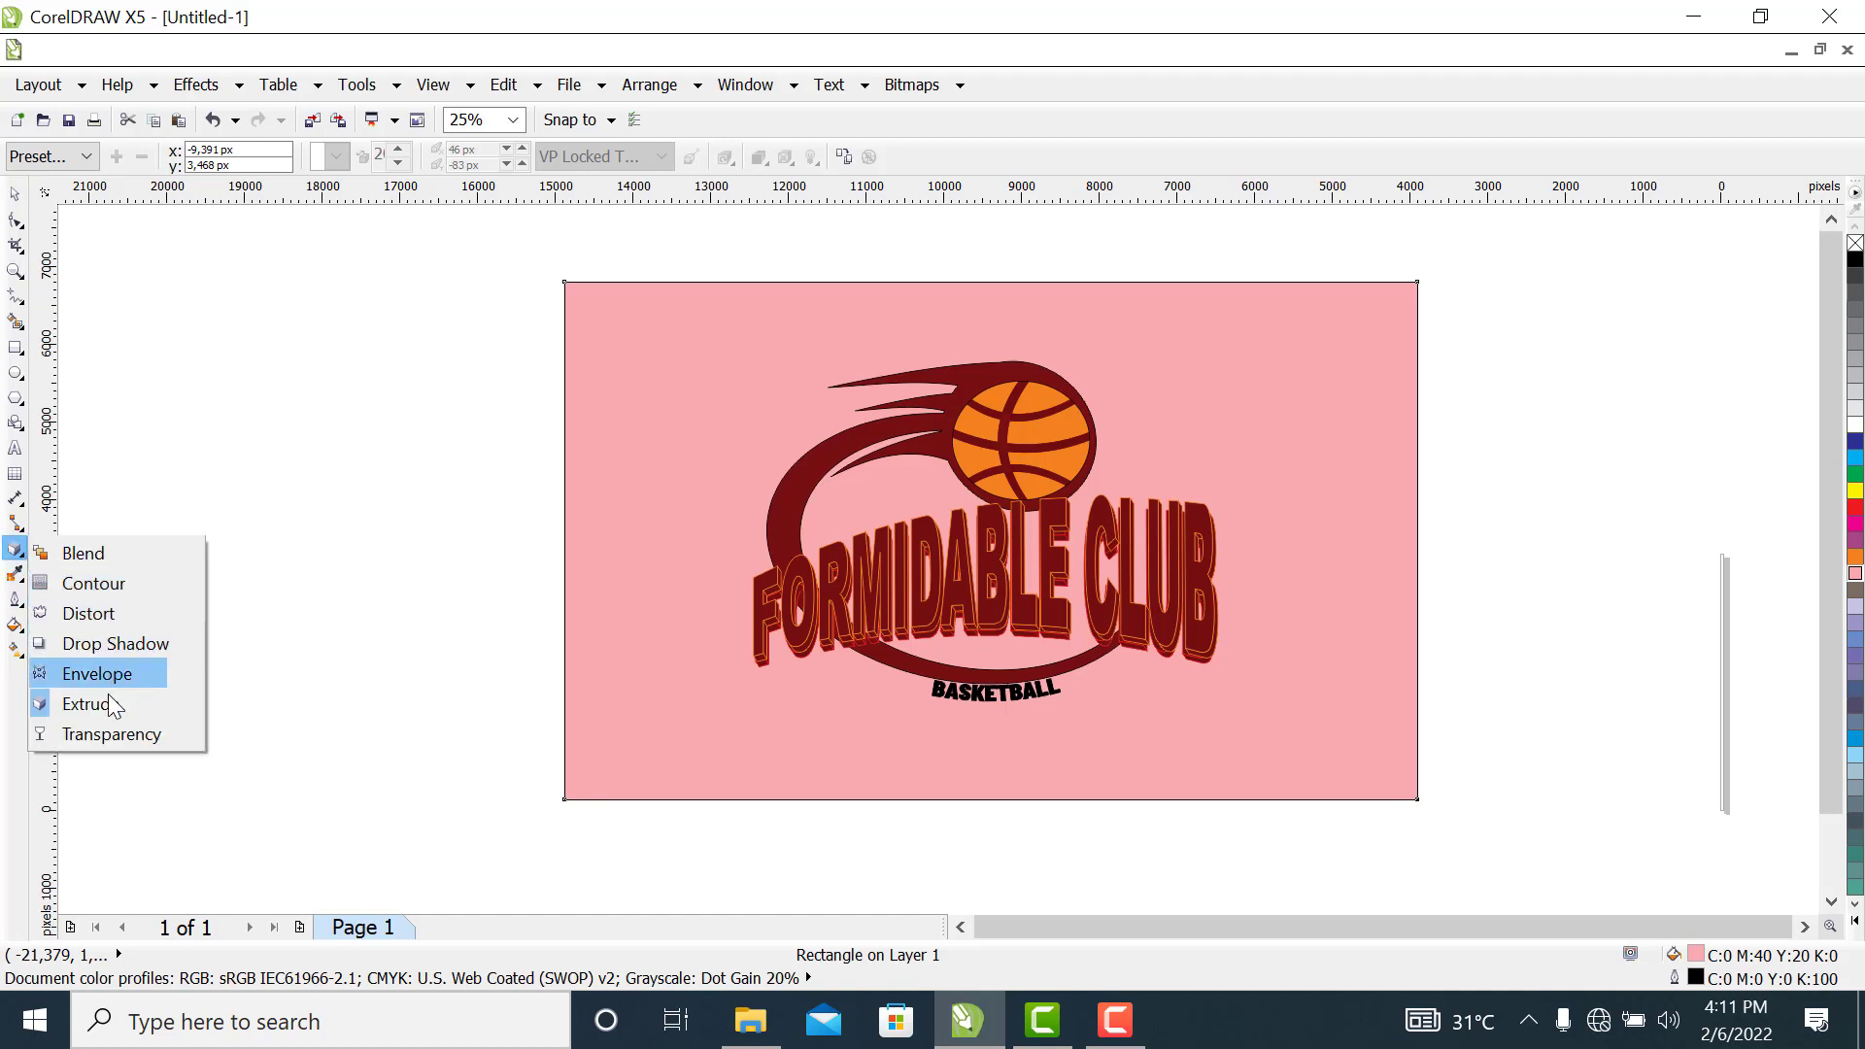
click(109, 732)
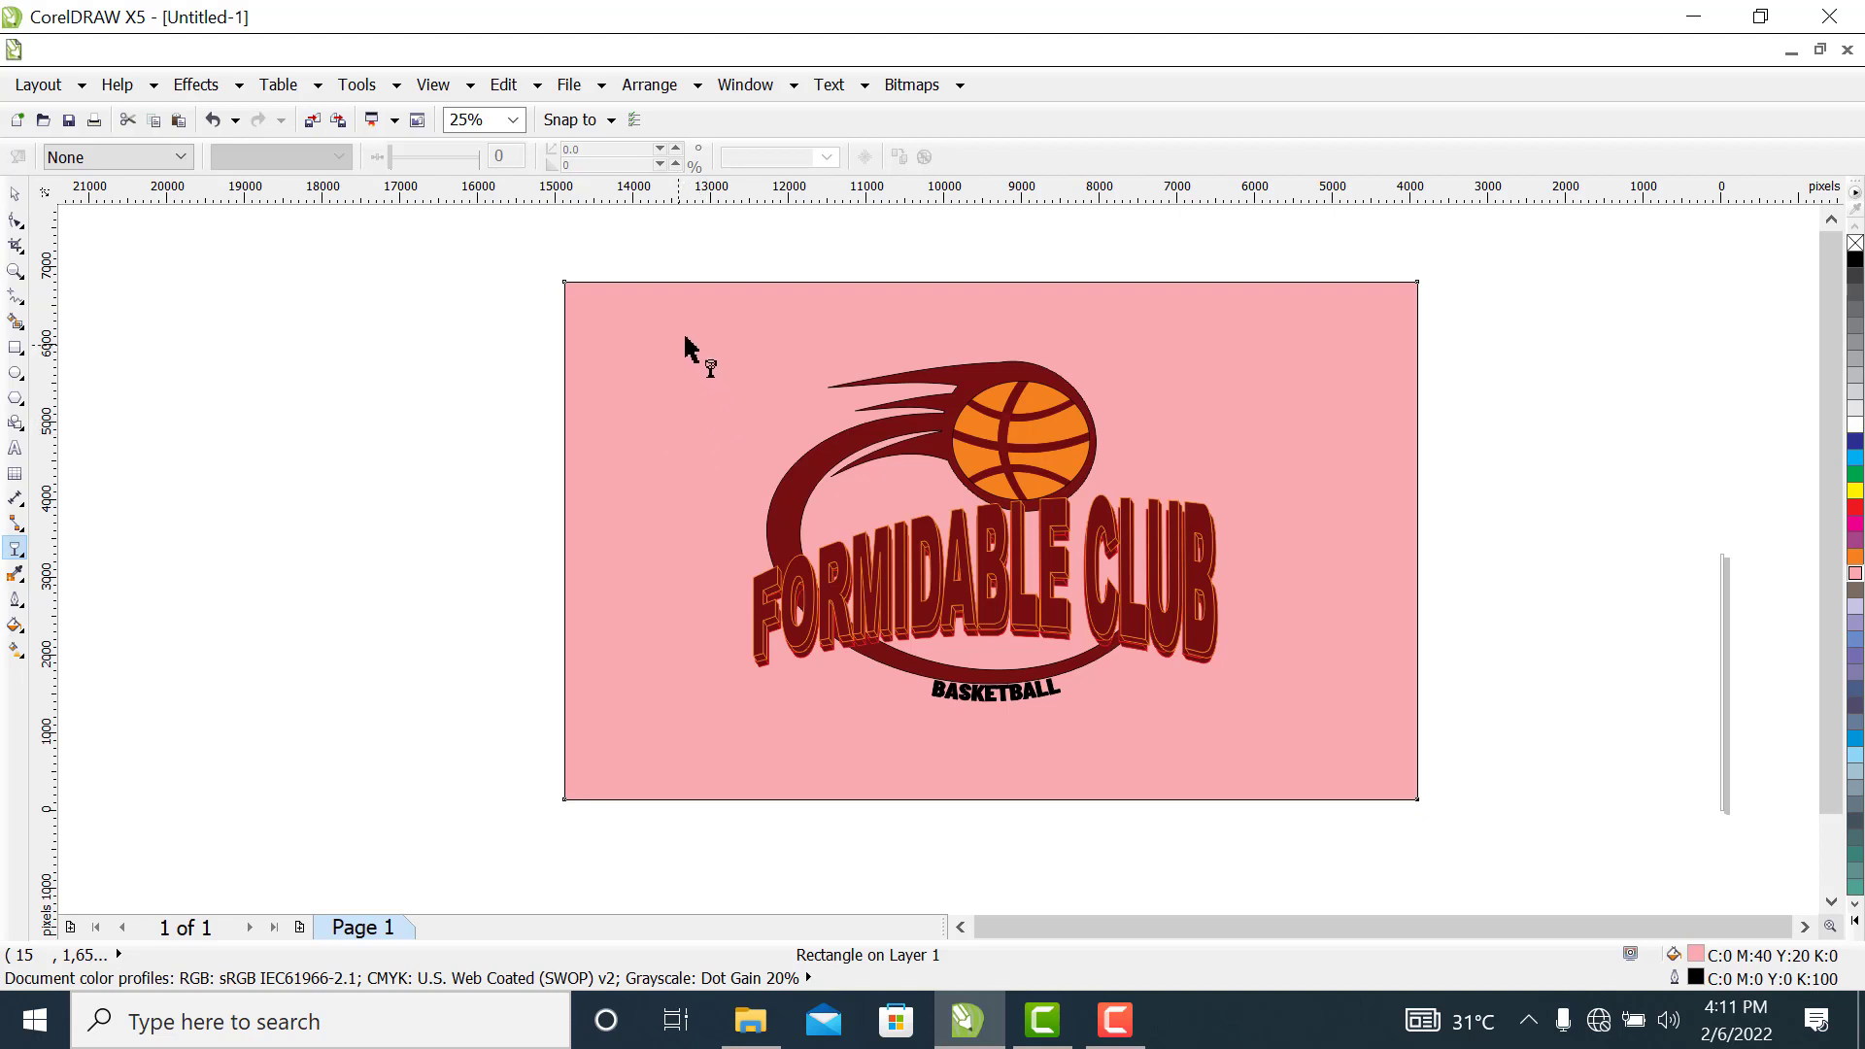
drag(684, 339, 769, 743)
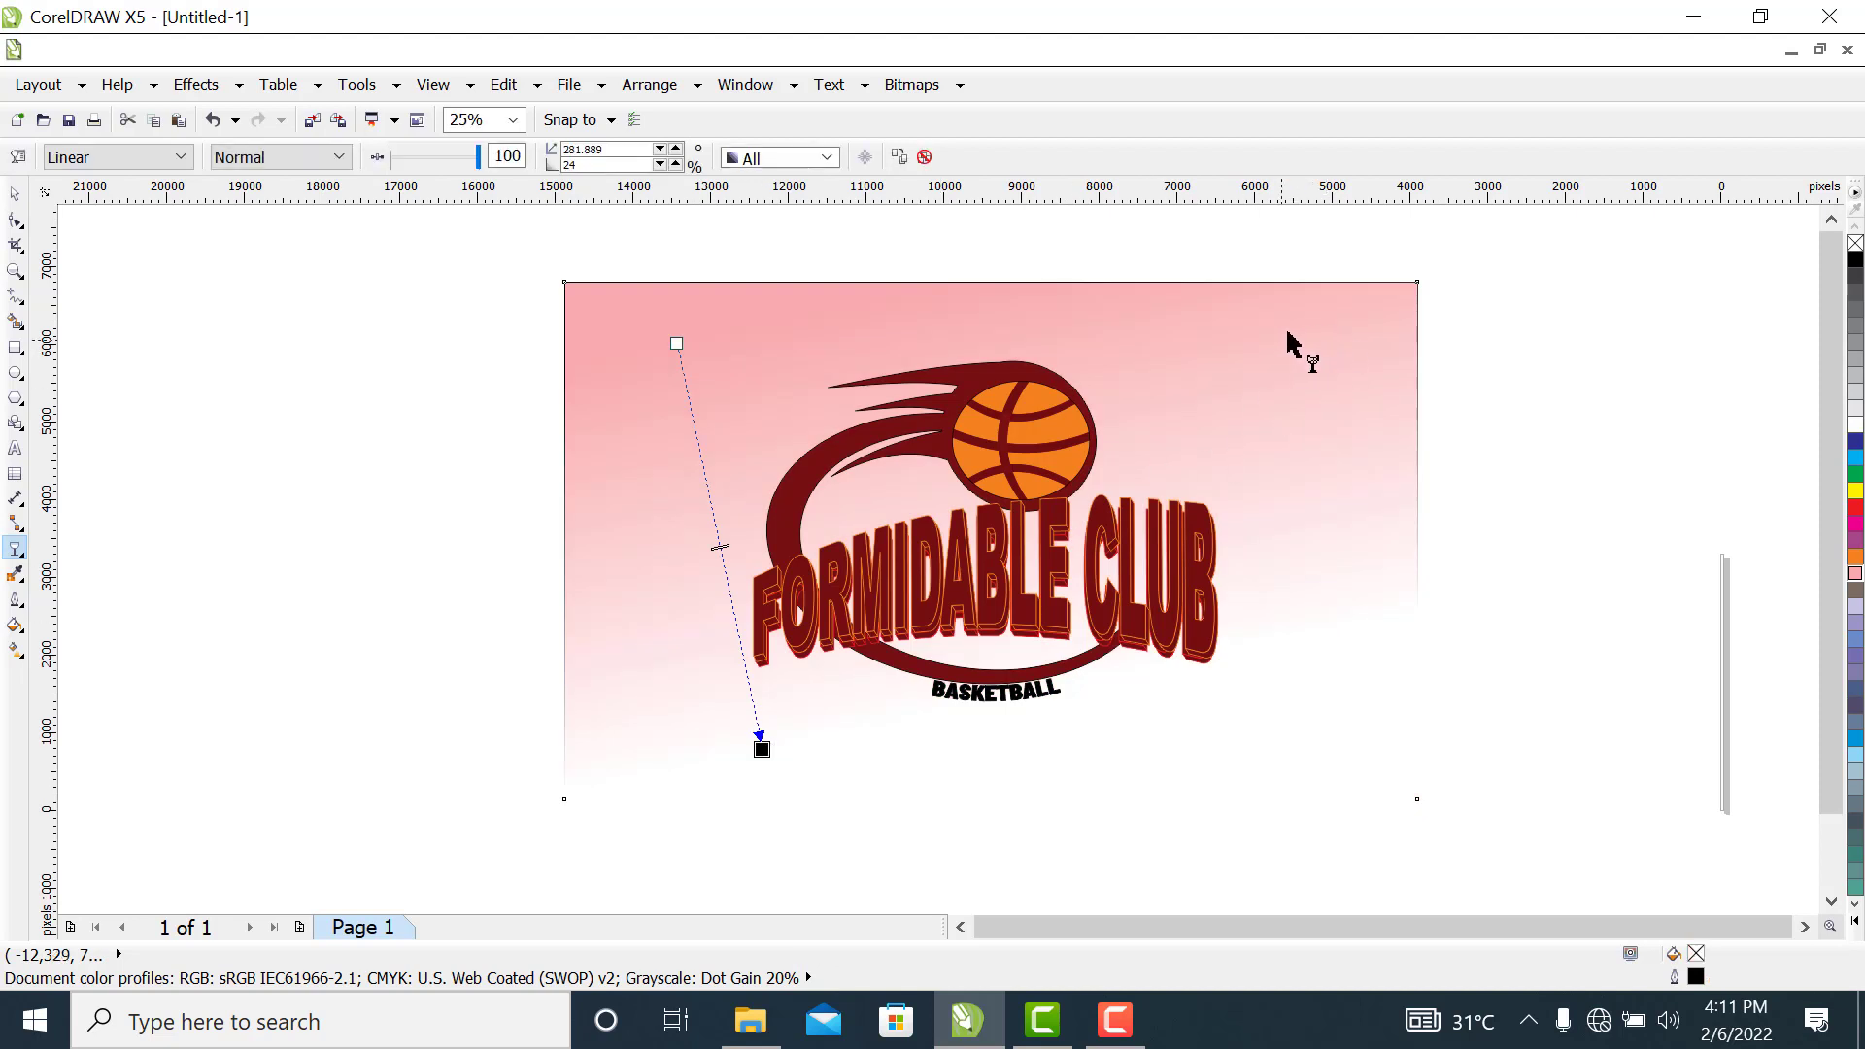
drag(1278, 337, 1300, 711)
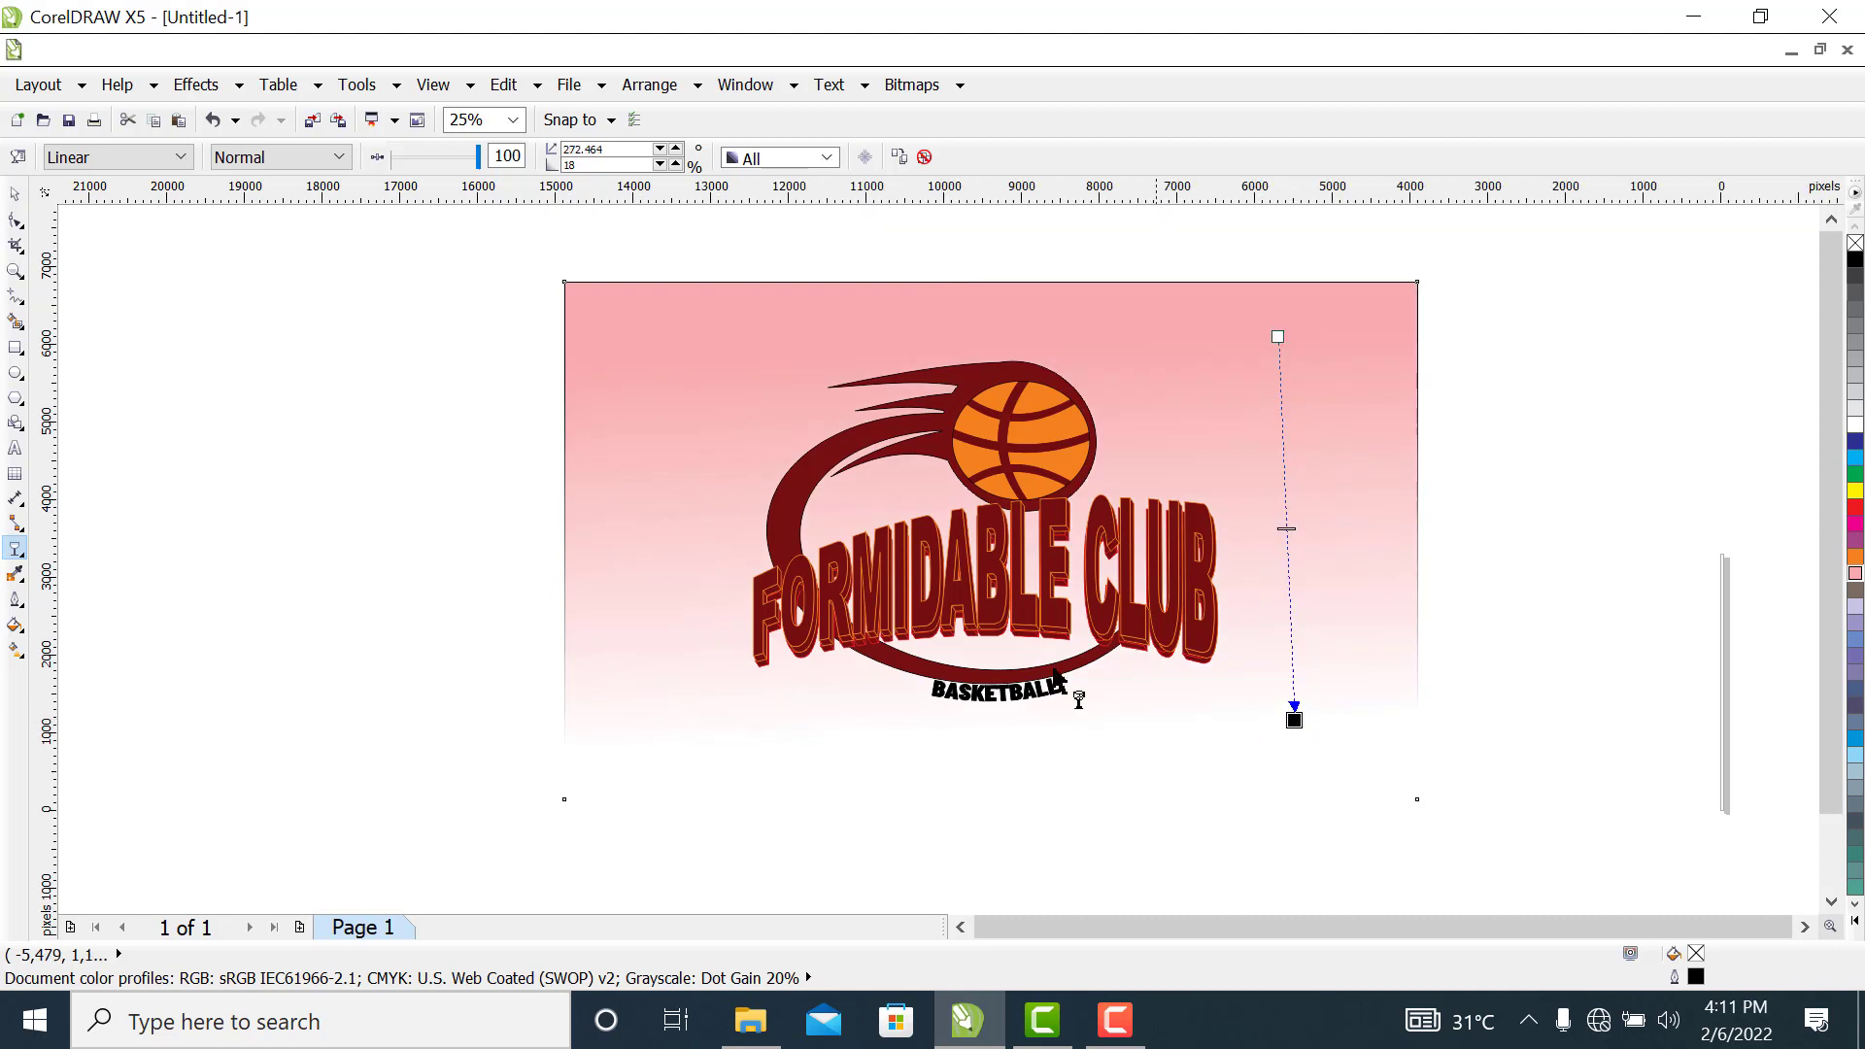
drag(674, 363, 732, 759)
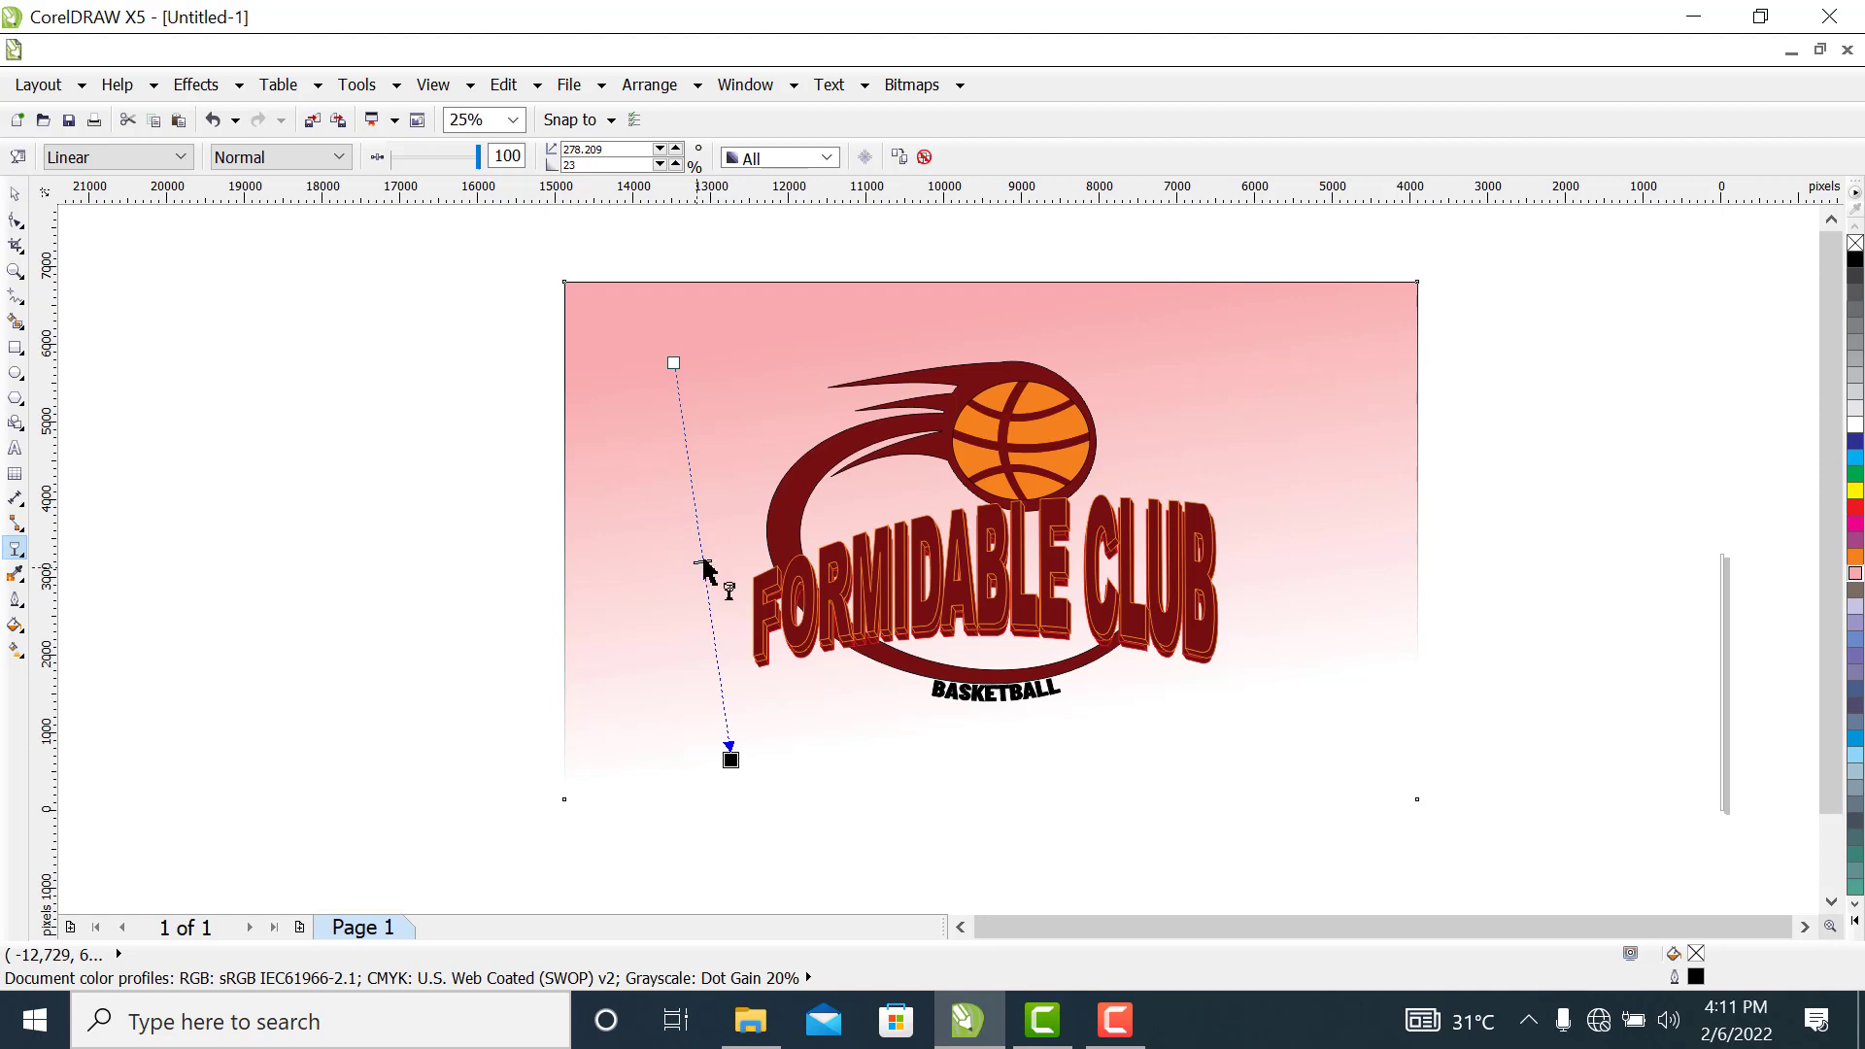
drag(696, 561, 714, 659)
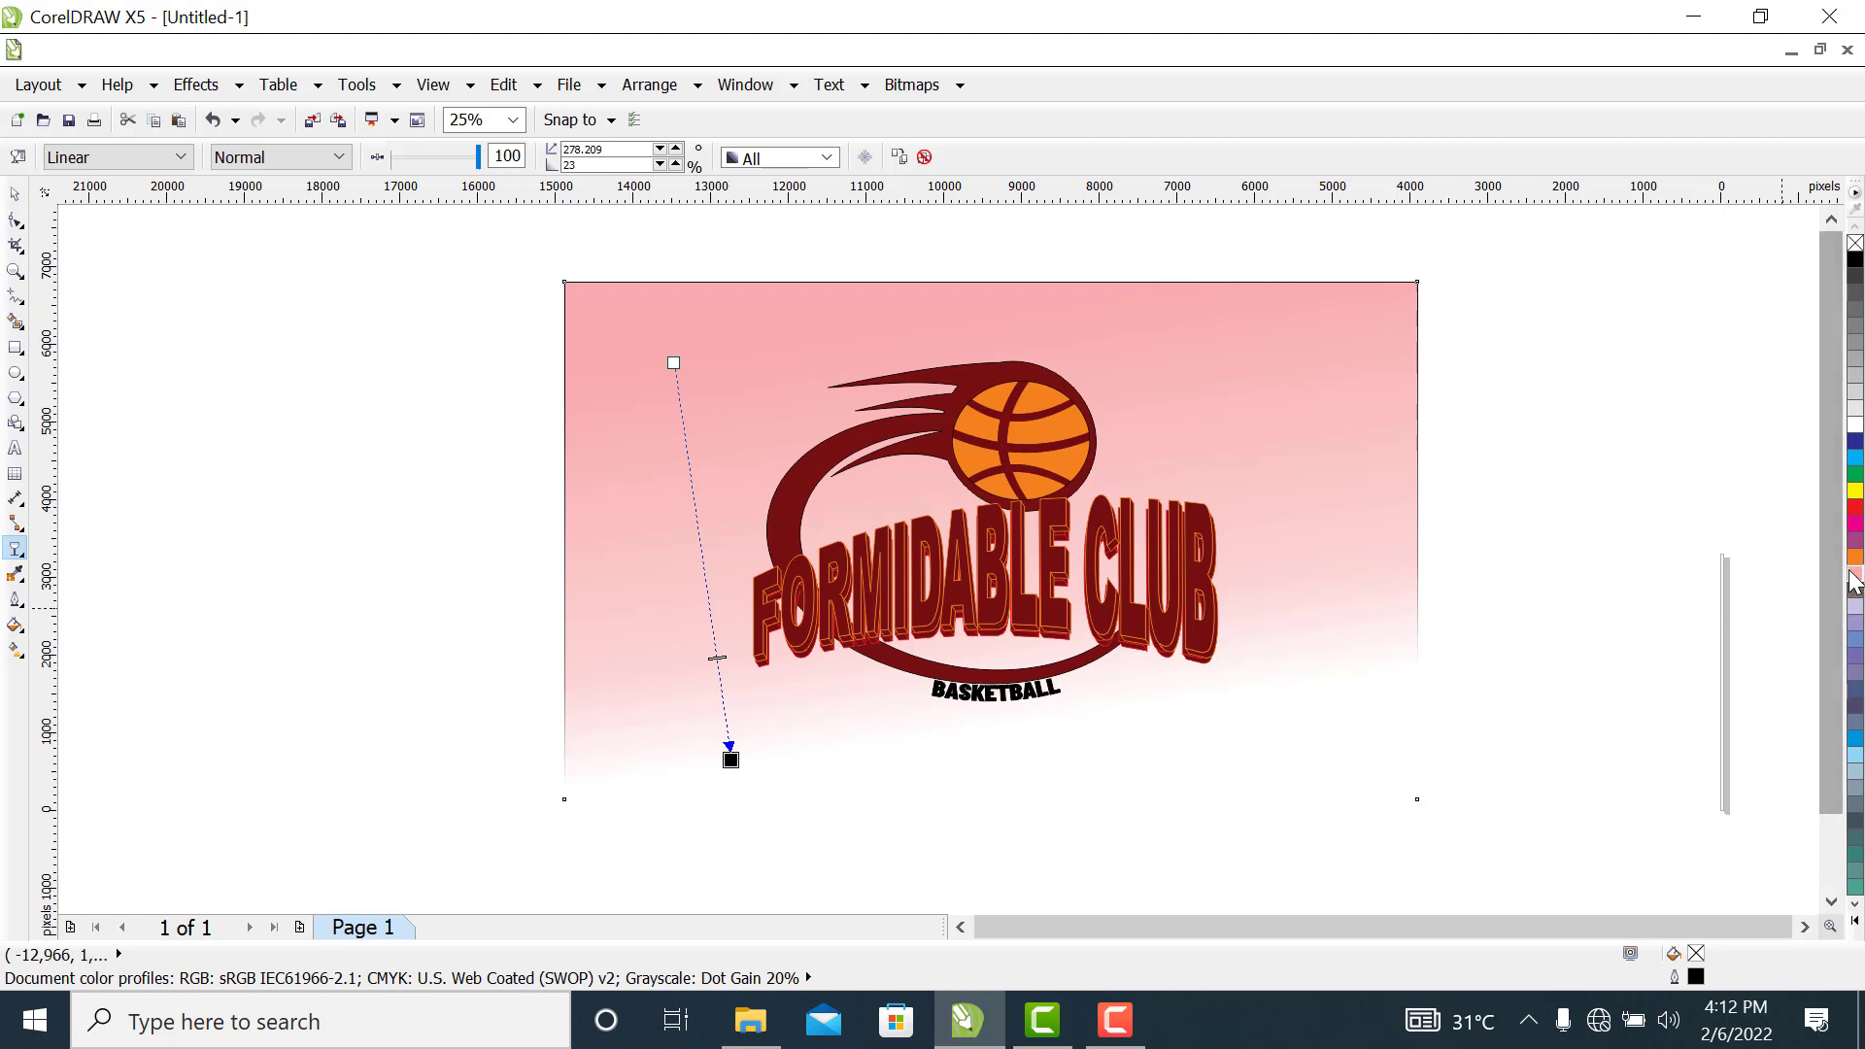
Try an orange fill, C0 M60 Y100 K0, on the faded background rectangle and undo it
drag(1856, 569, 727, 763)
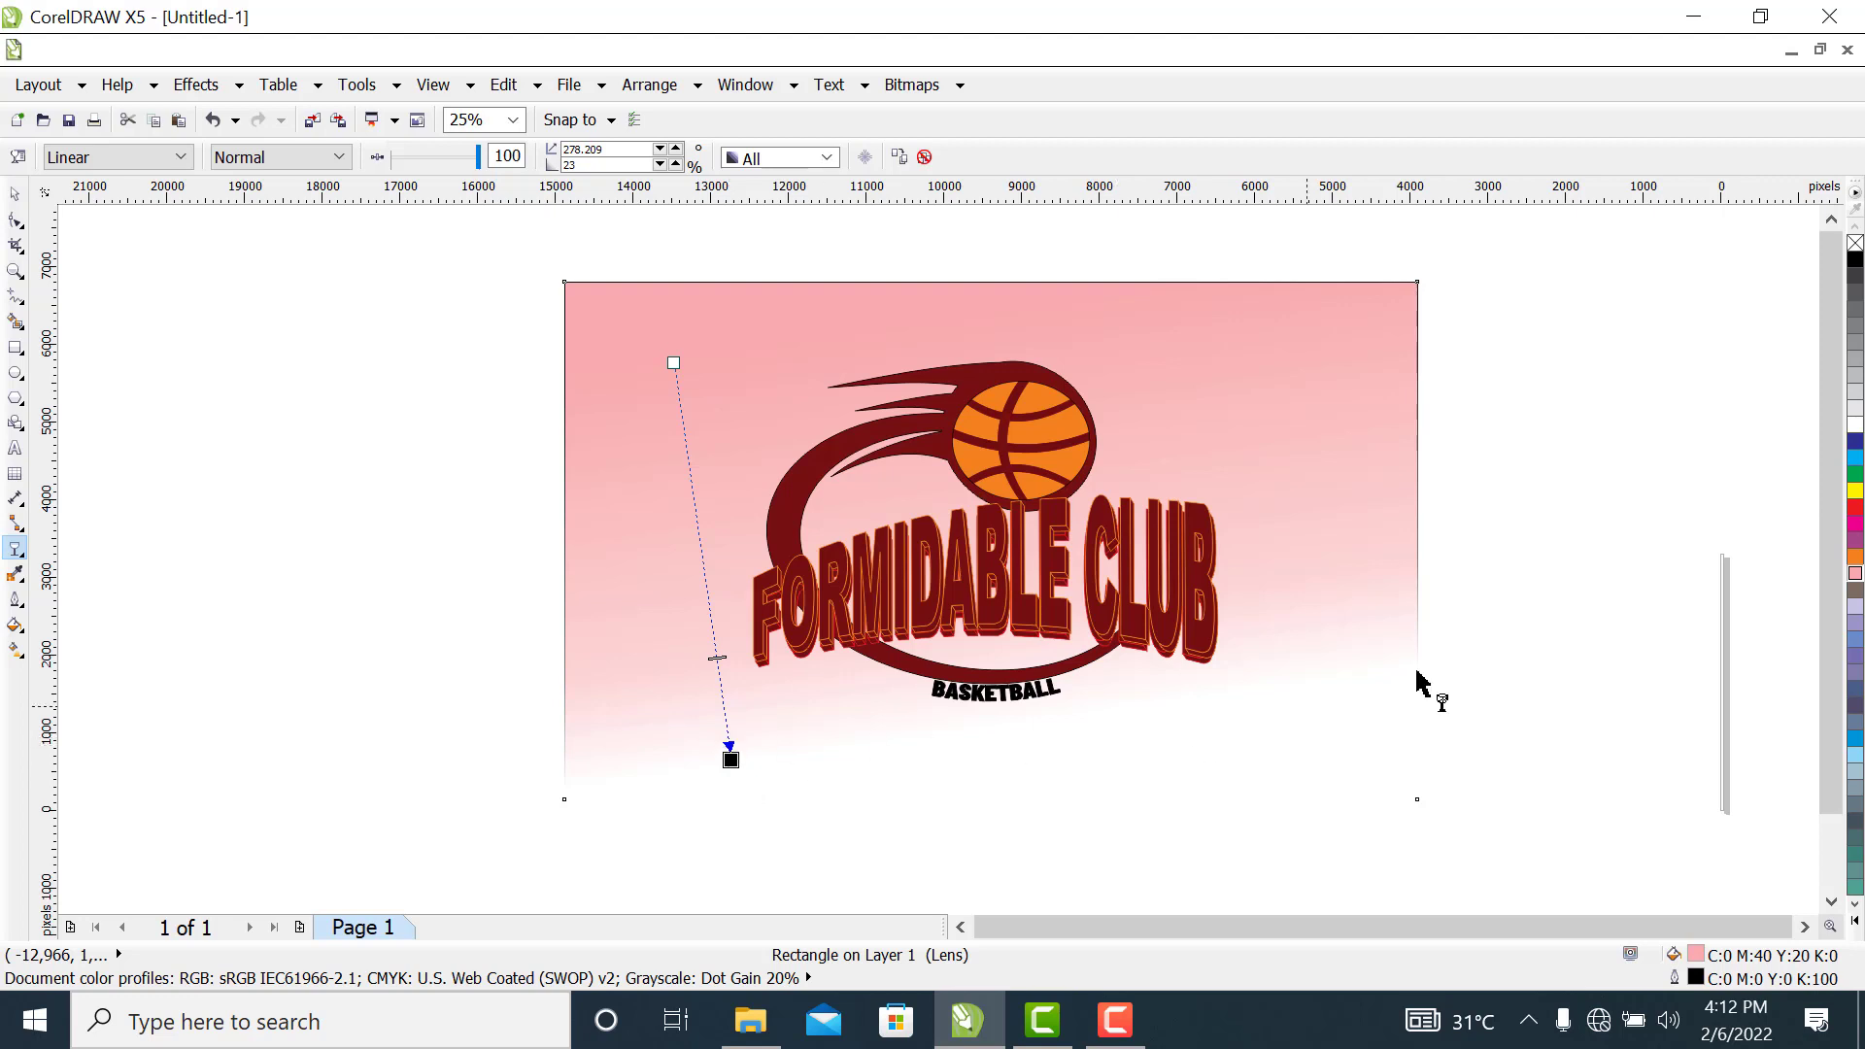
click(1855, 560)
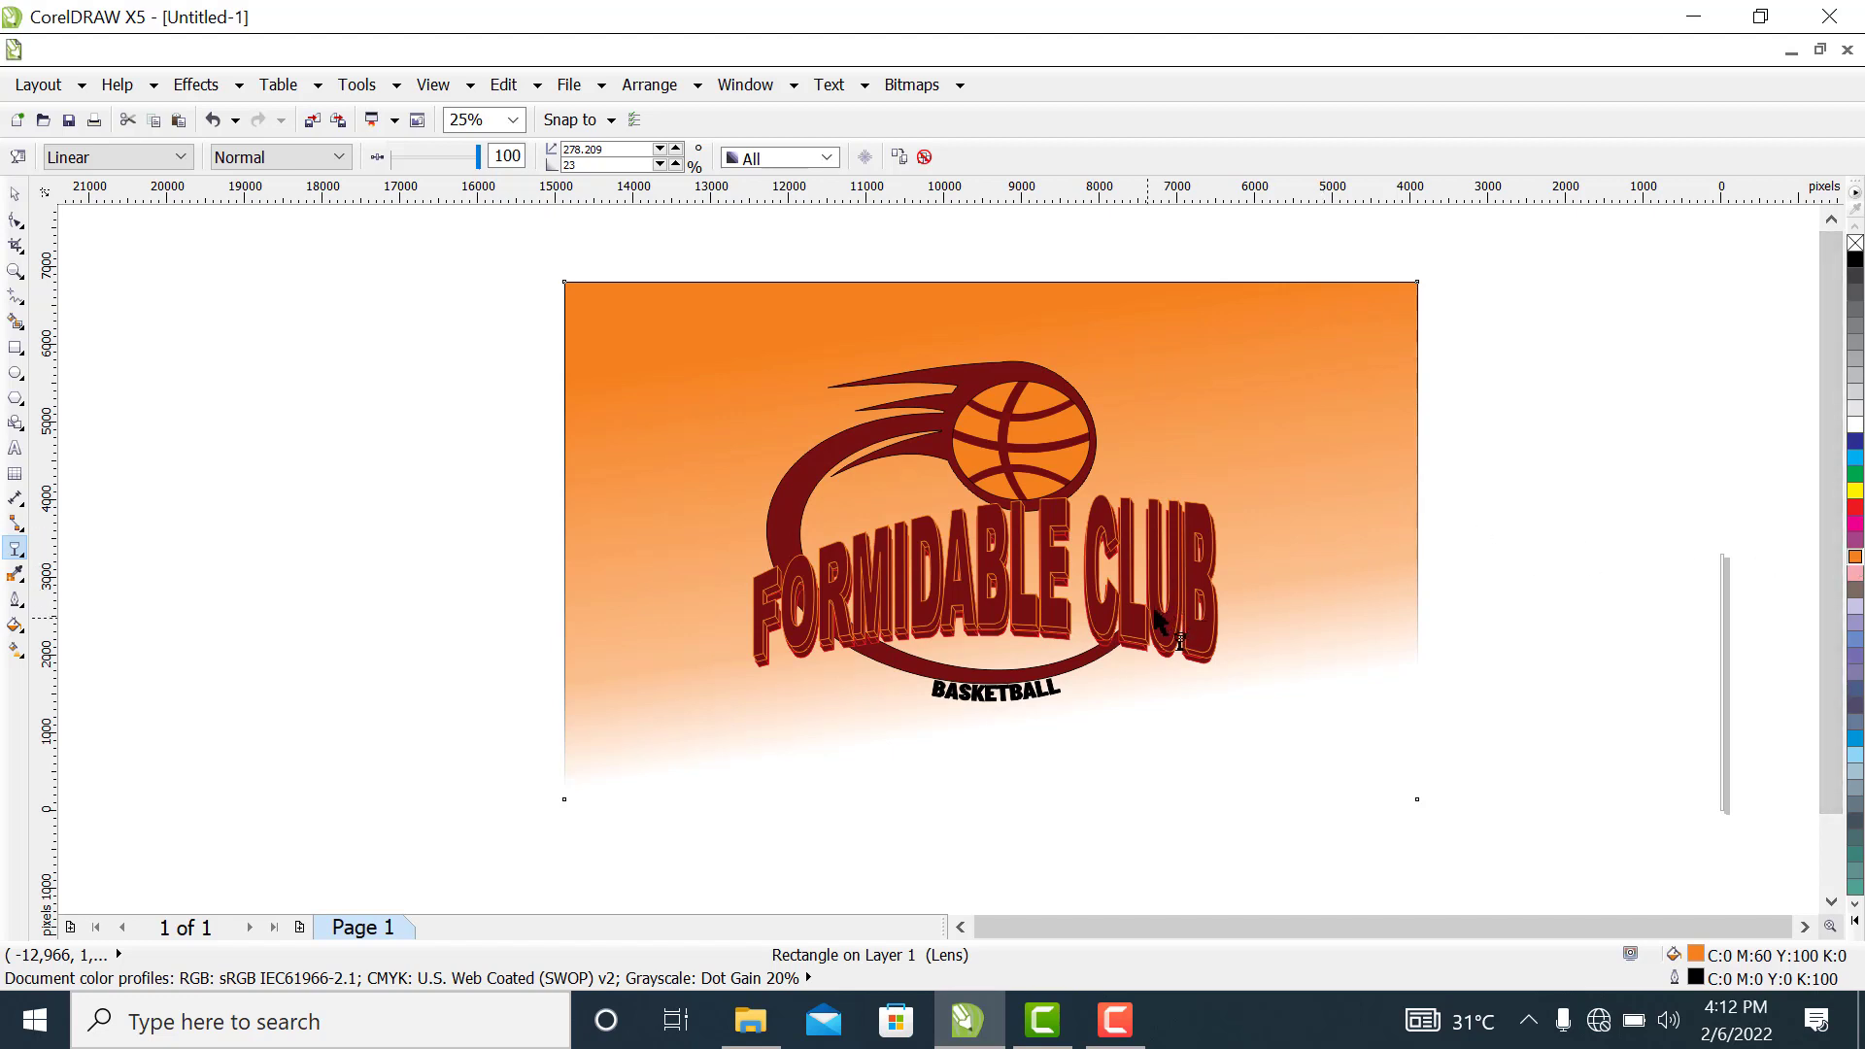
key(ctrl+z)
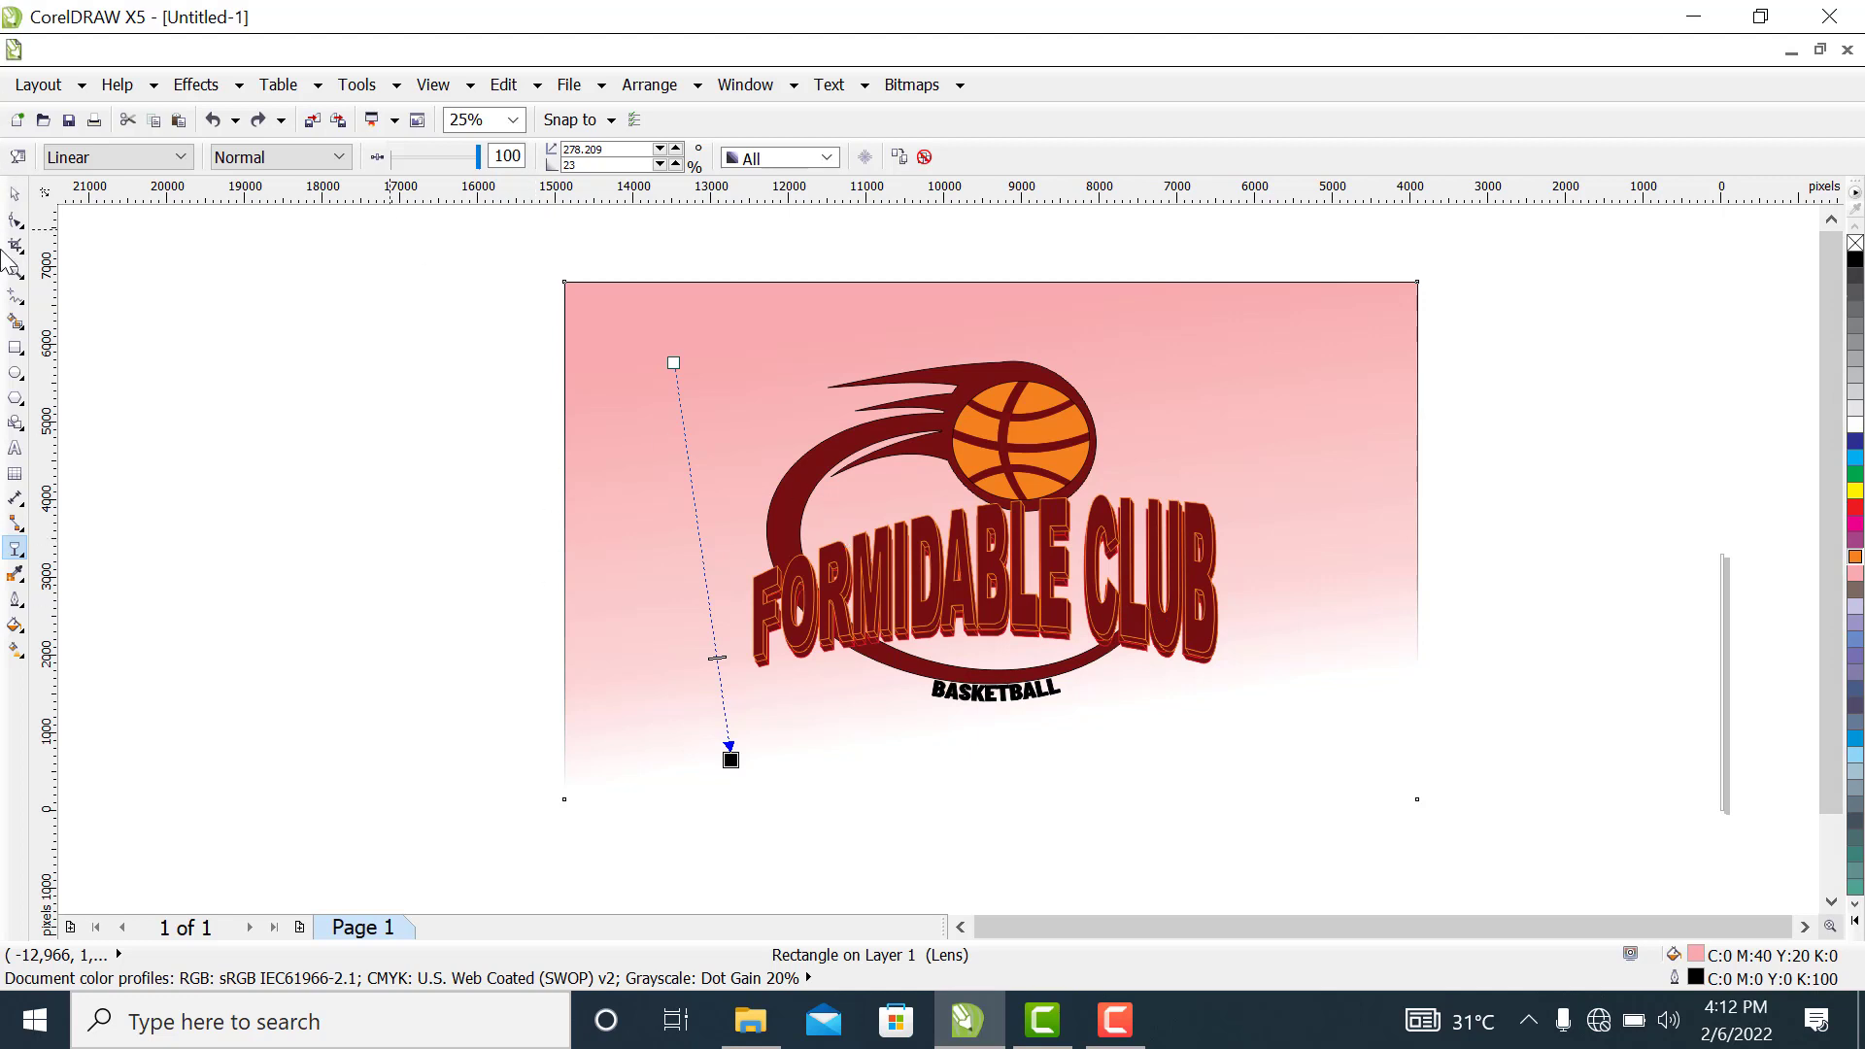
Extend the background's transparency end point just below the rectangle at about 280.6° and place its midpoint about two thirds of the way down
click(14, 193)
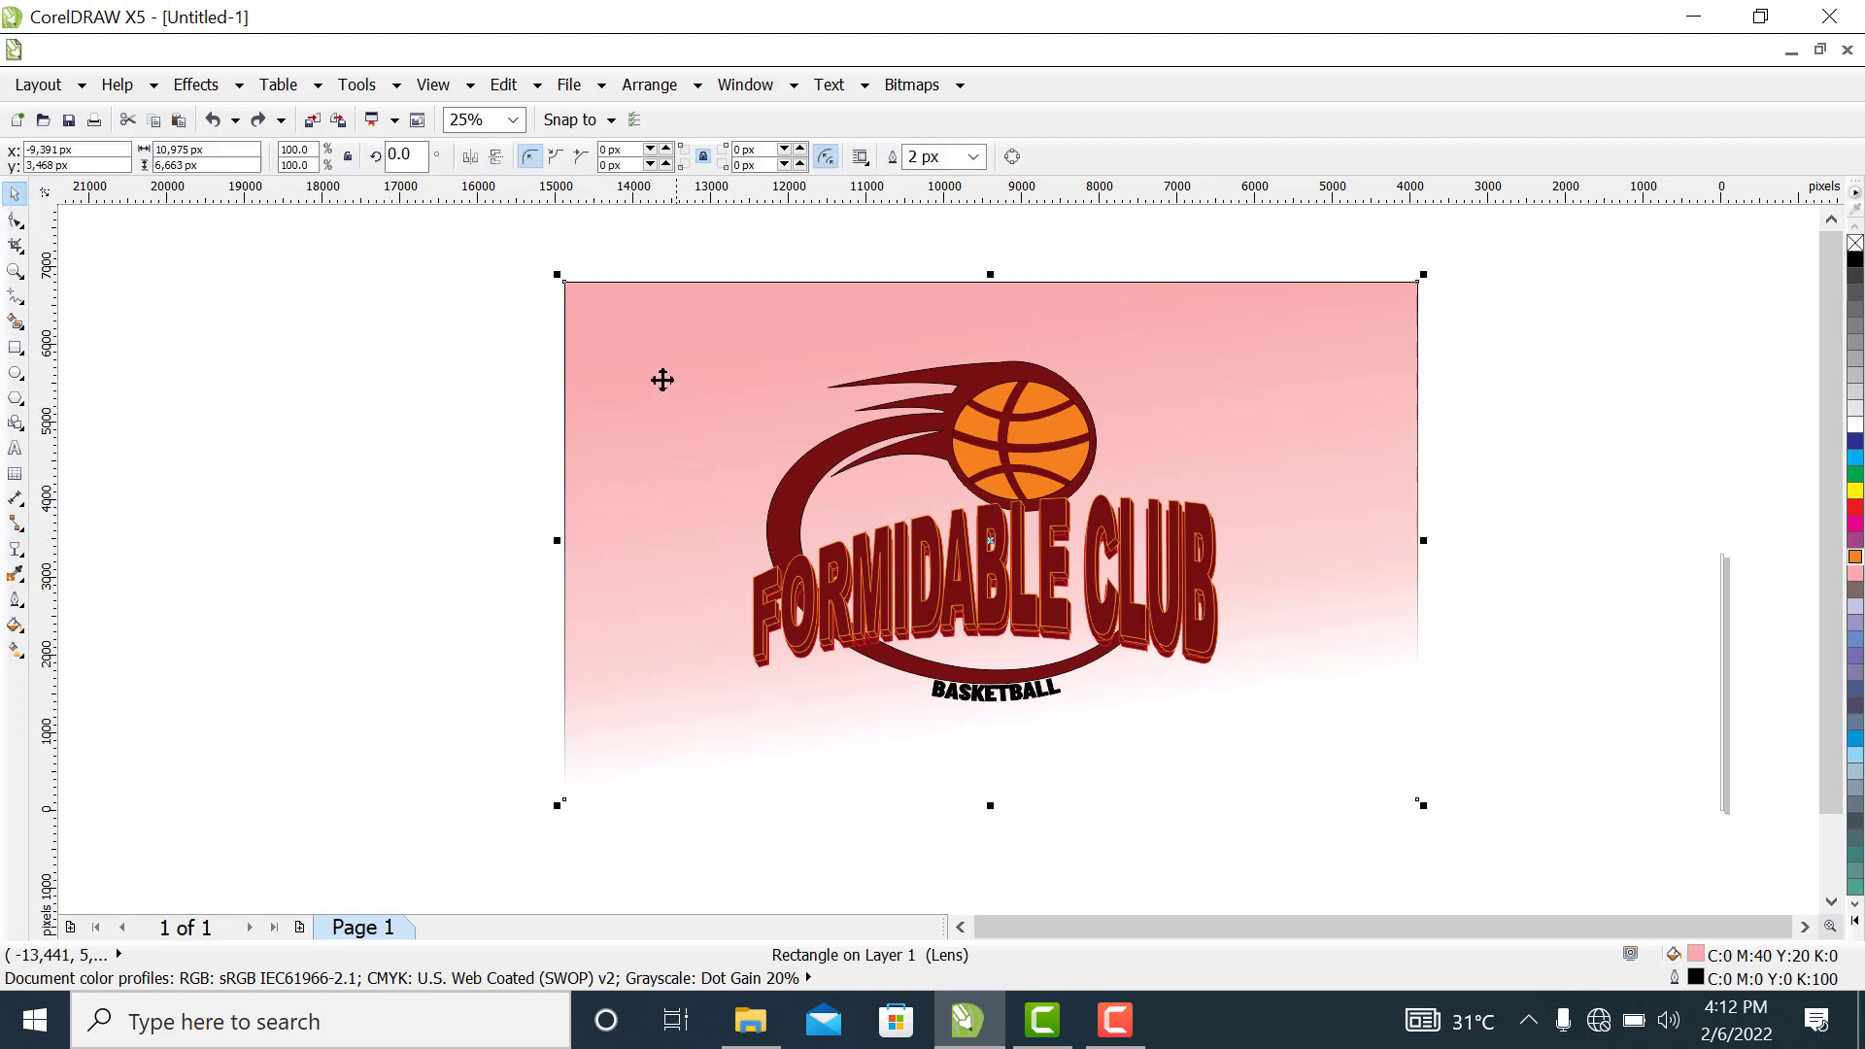
click(17, 552)
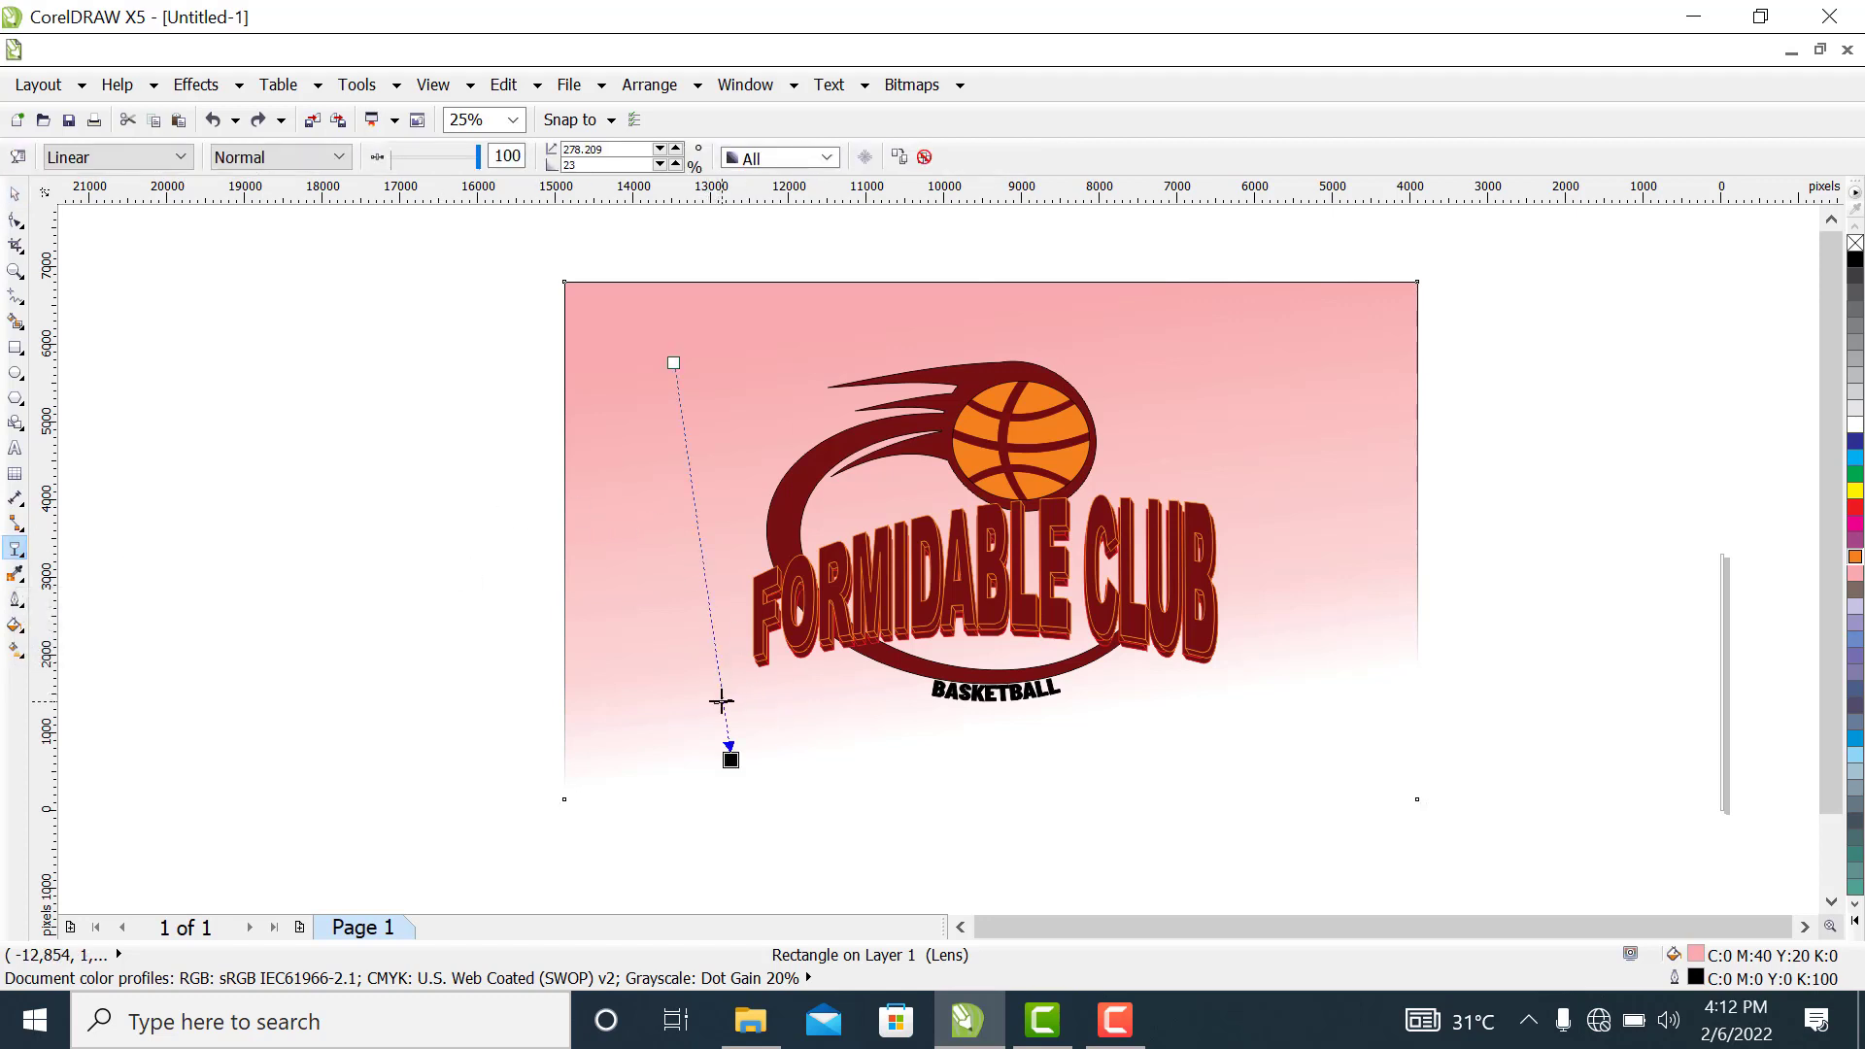
drag(722, 701, 721, 702)
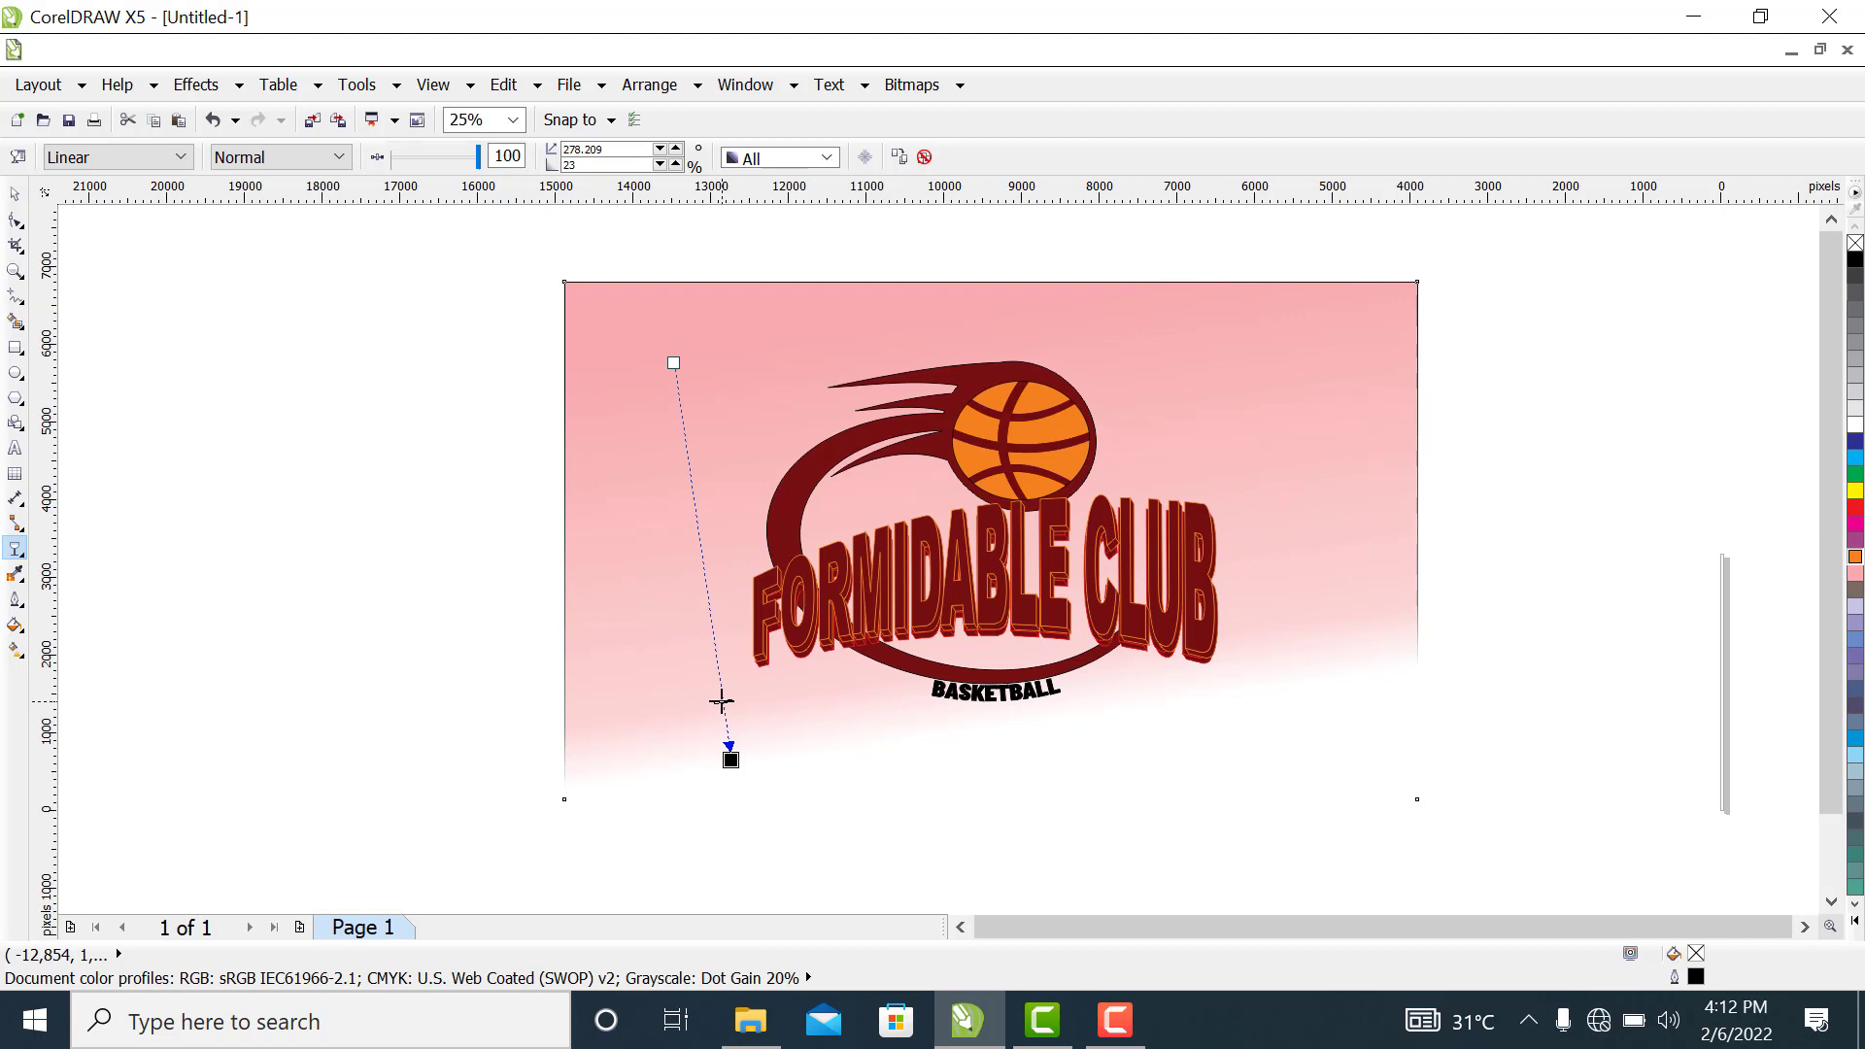
drag(731, 758, 760, 821)
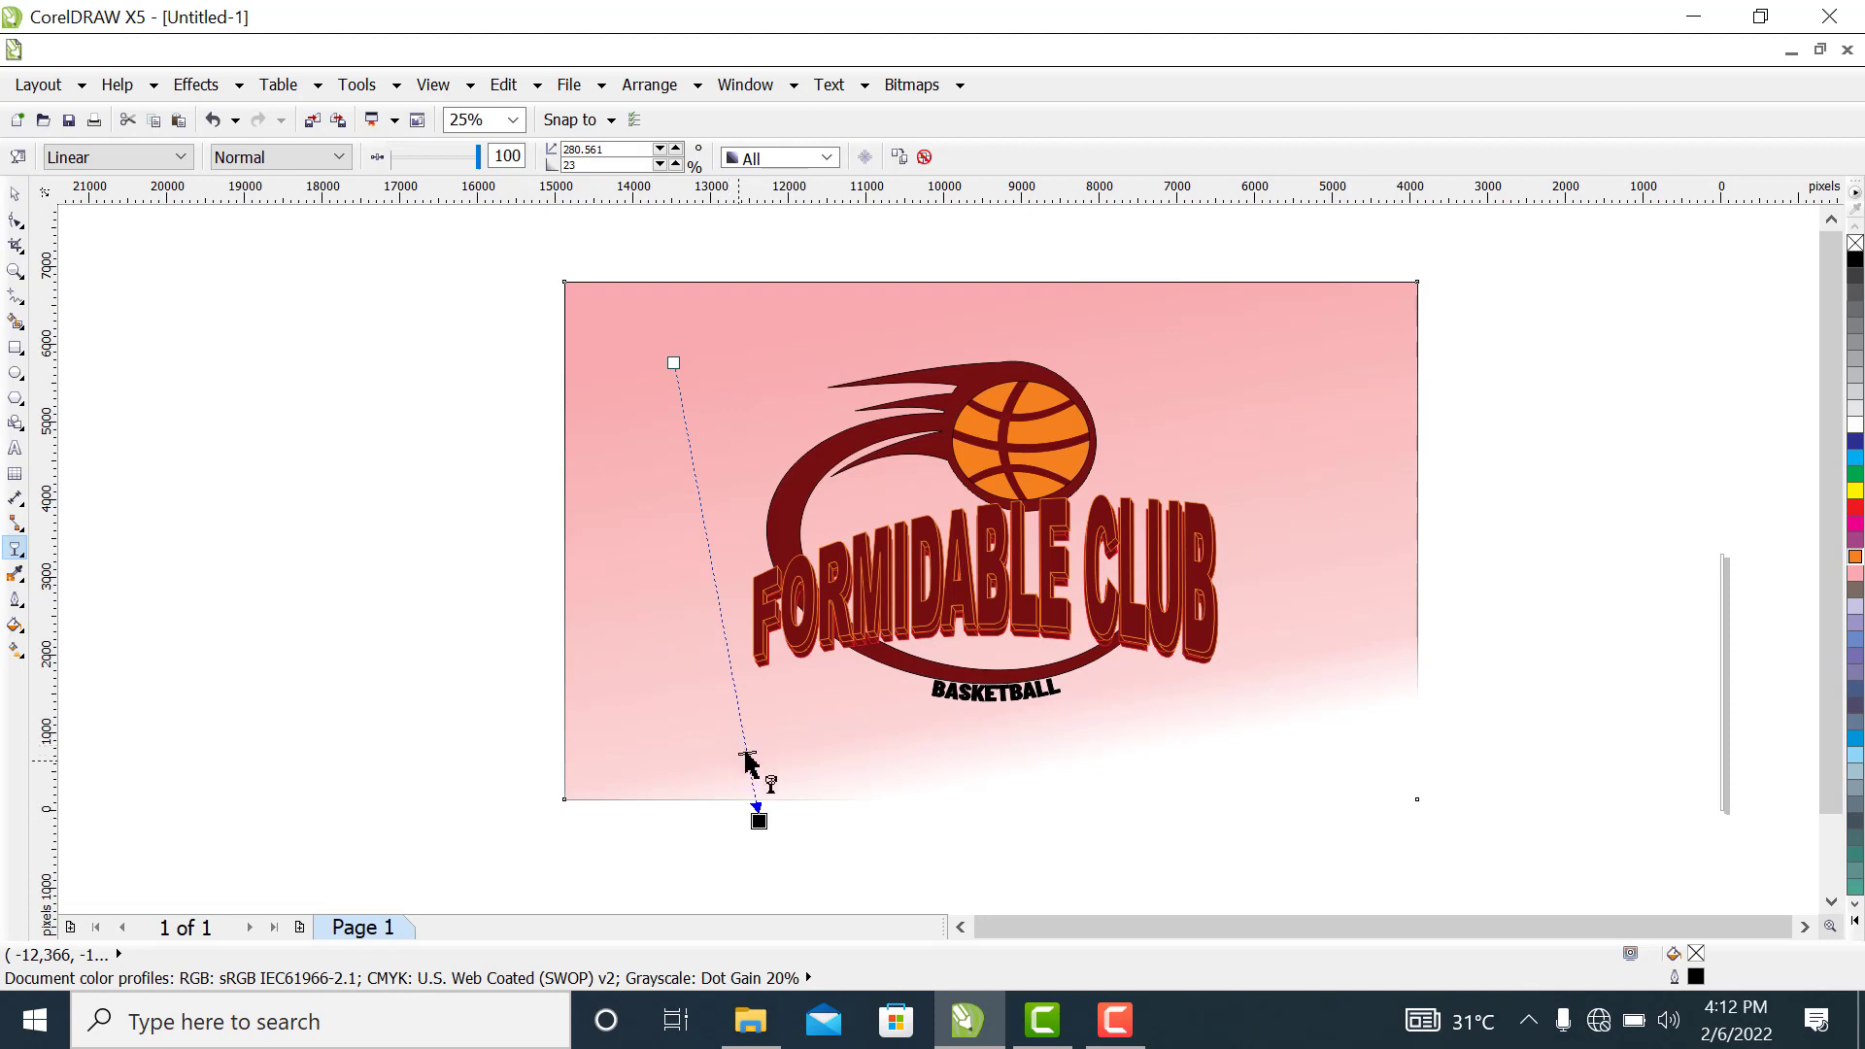
drag(747, 754, 732, 675)
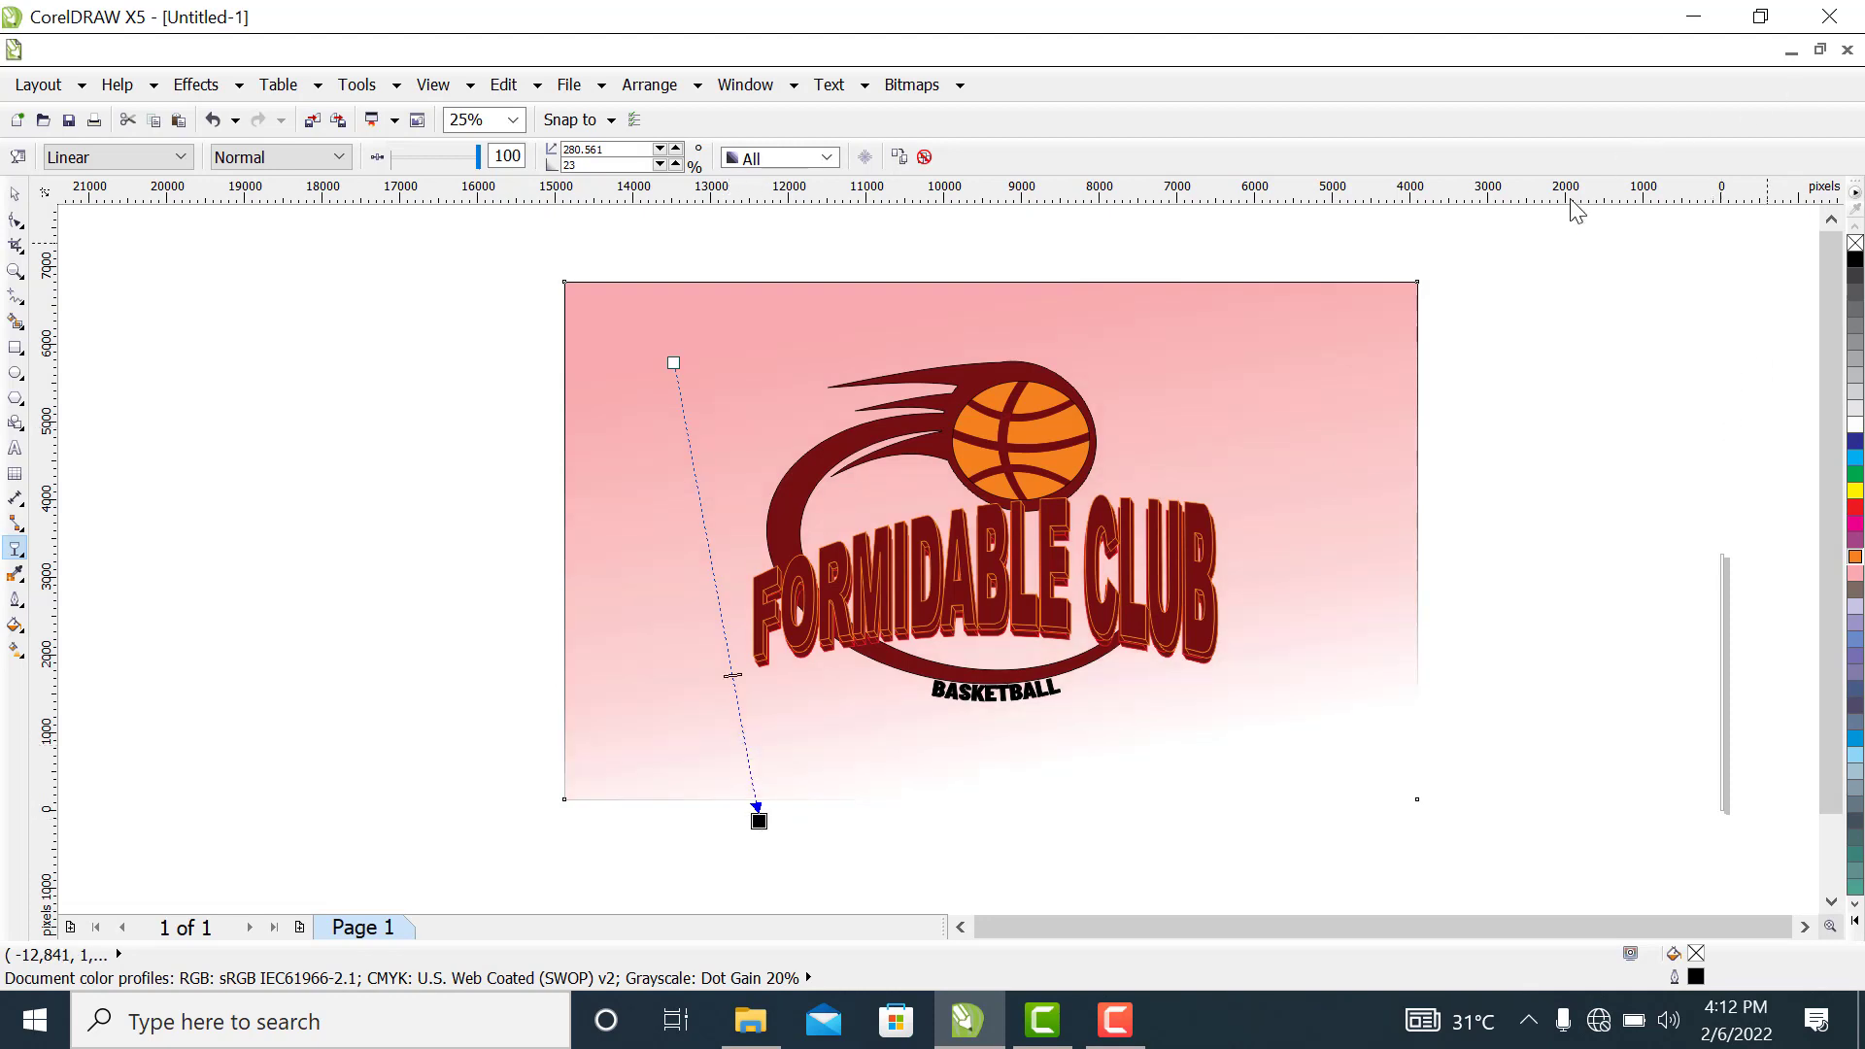
click(15, 194)
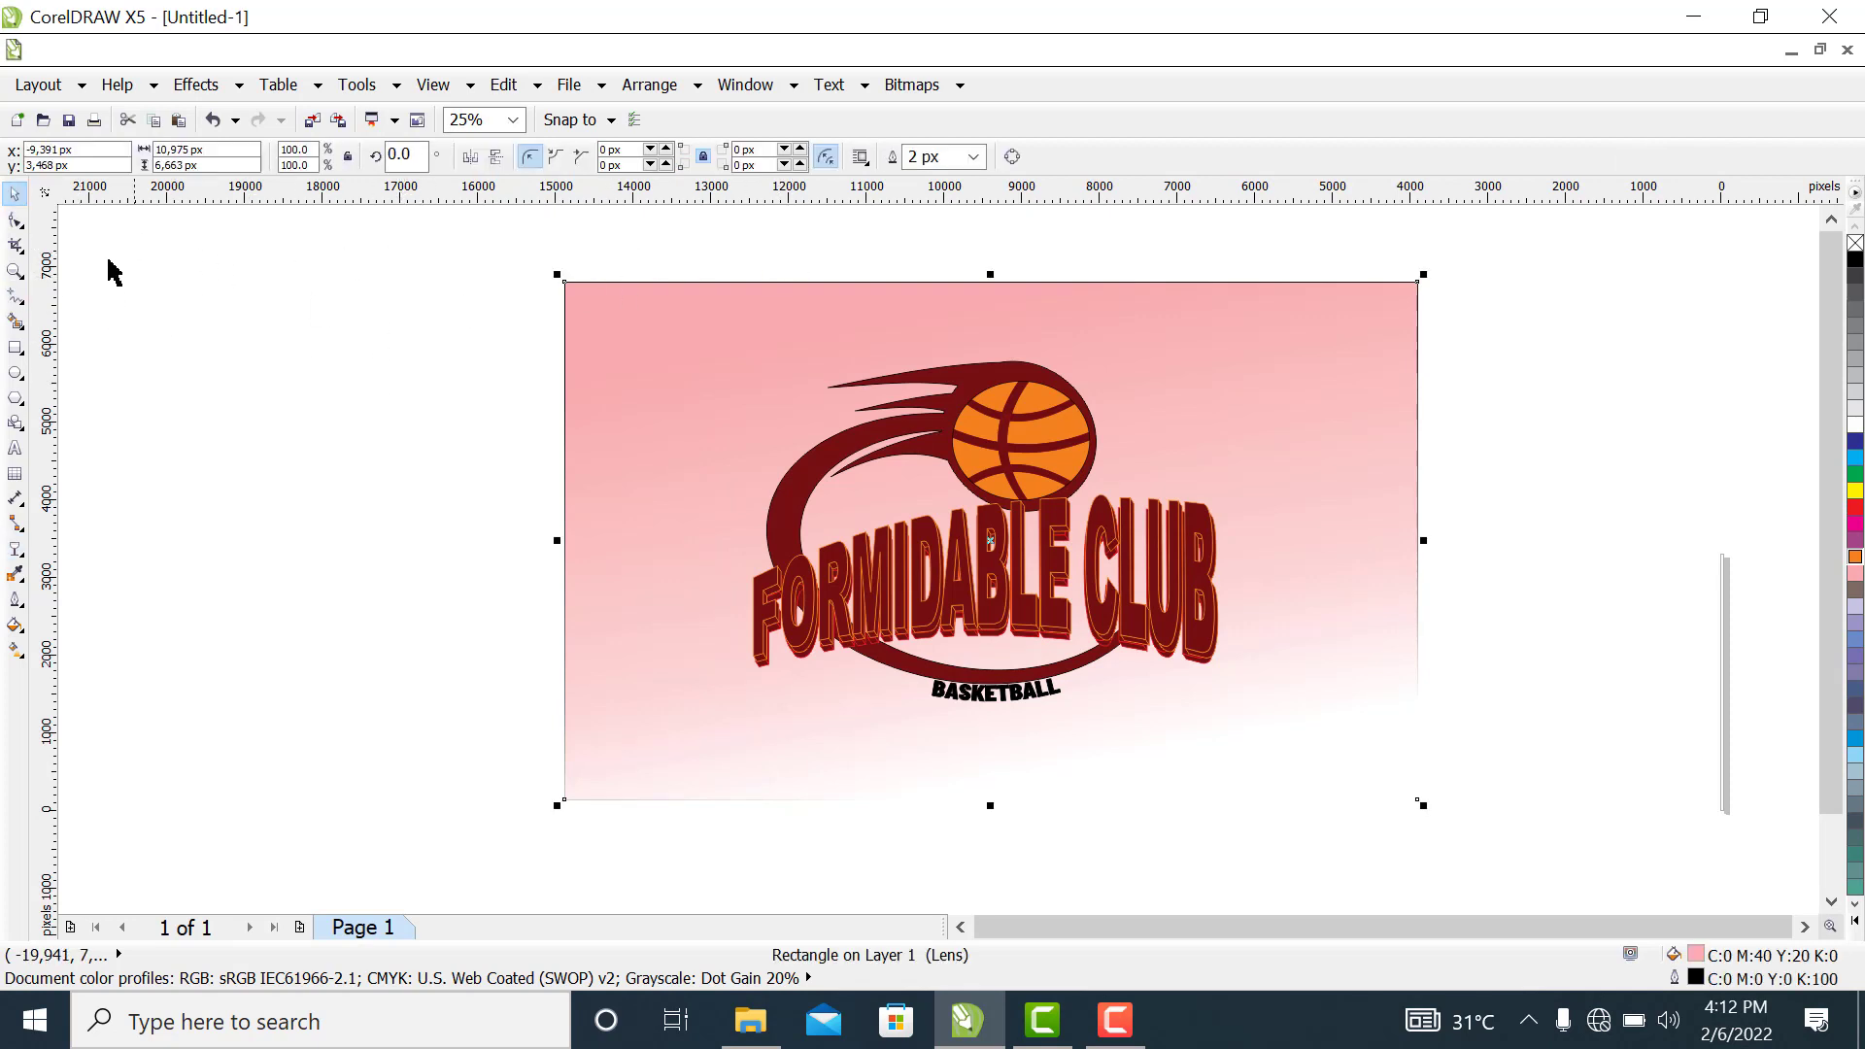
click(15, 271)
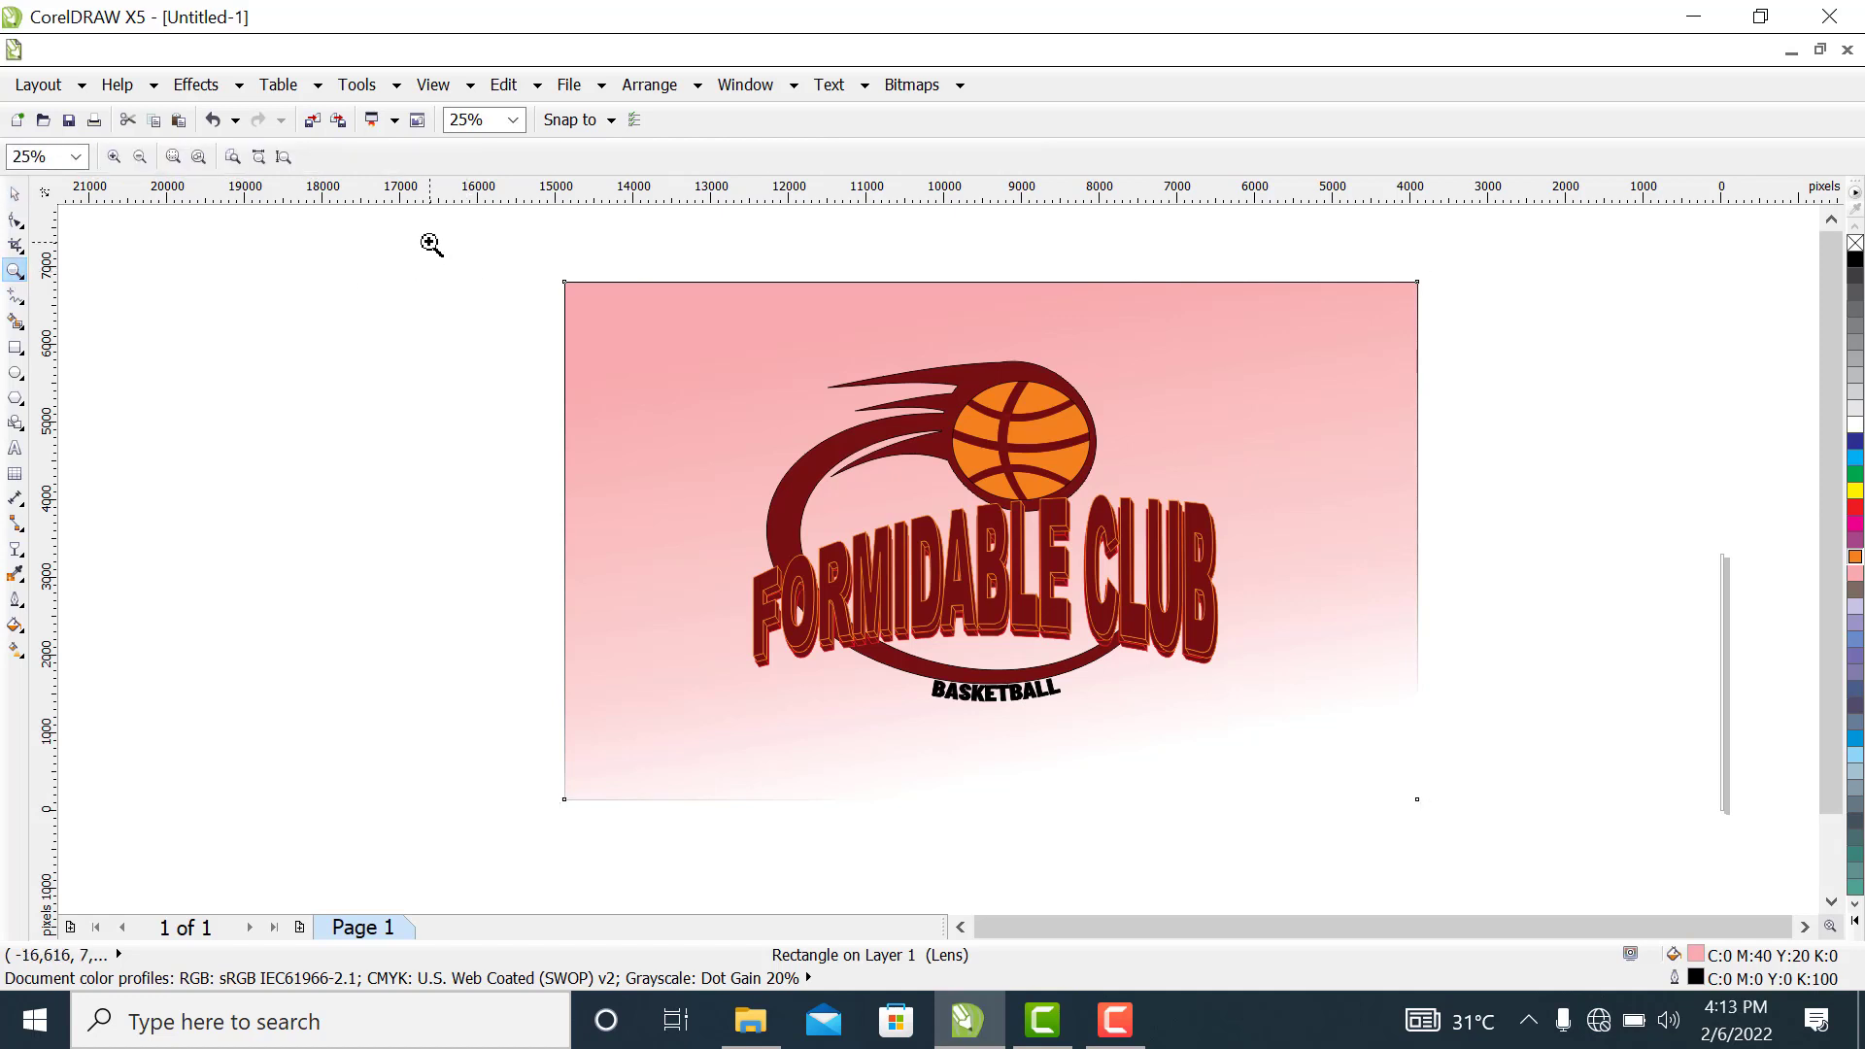
drag(430, 242, 1477, 828)
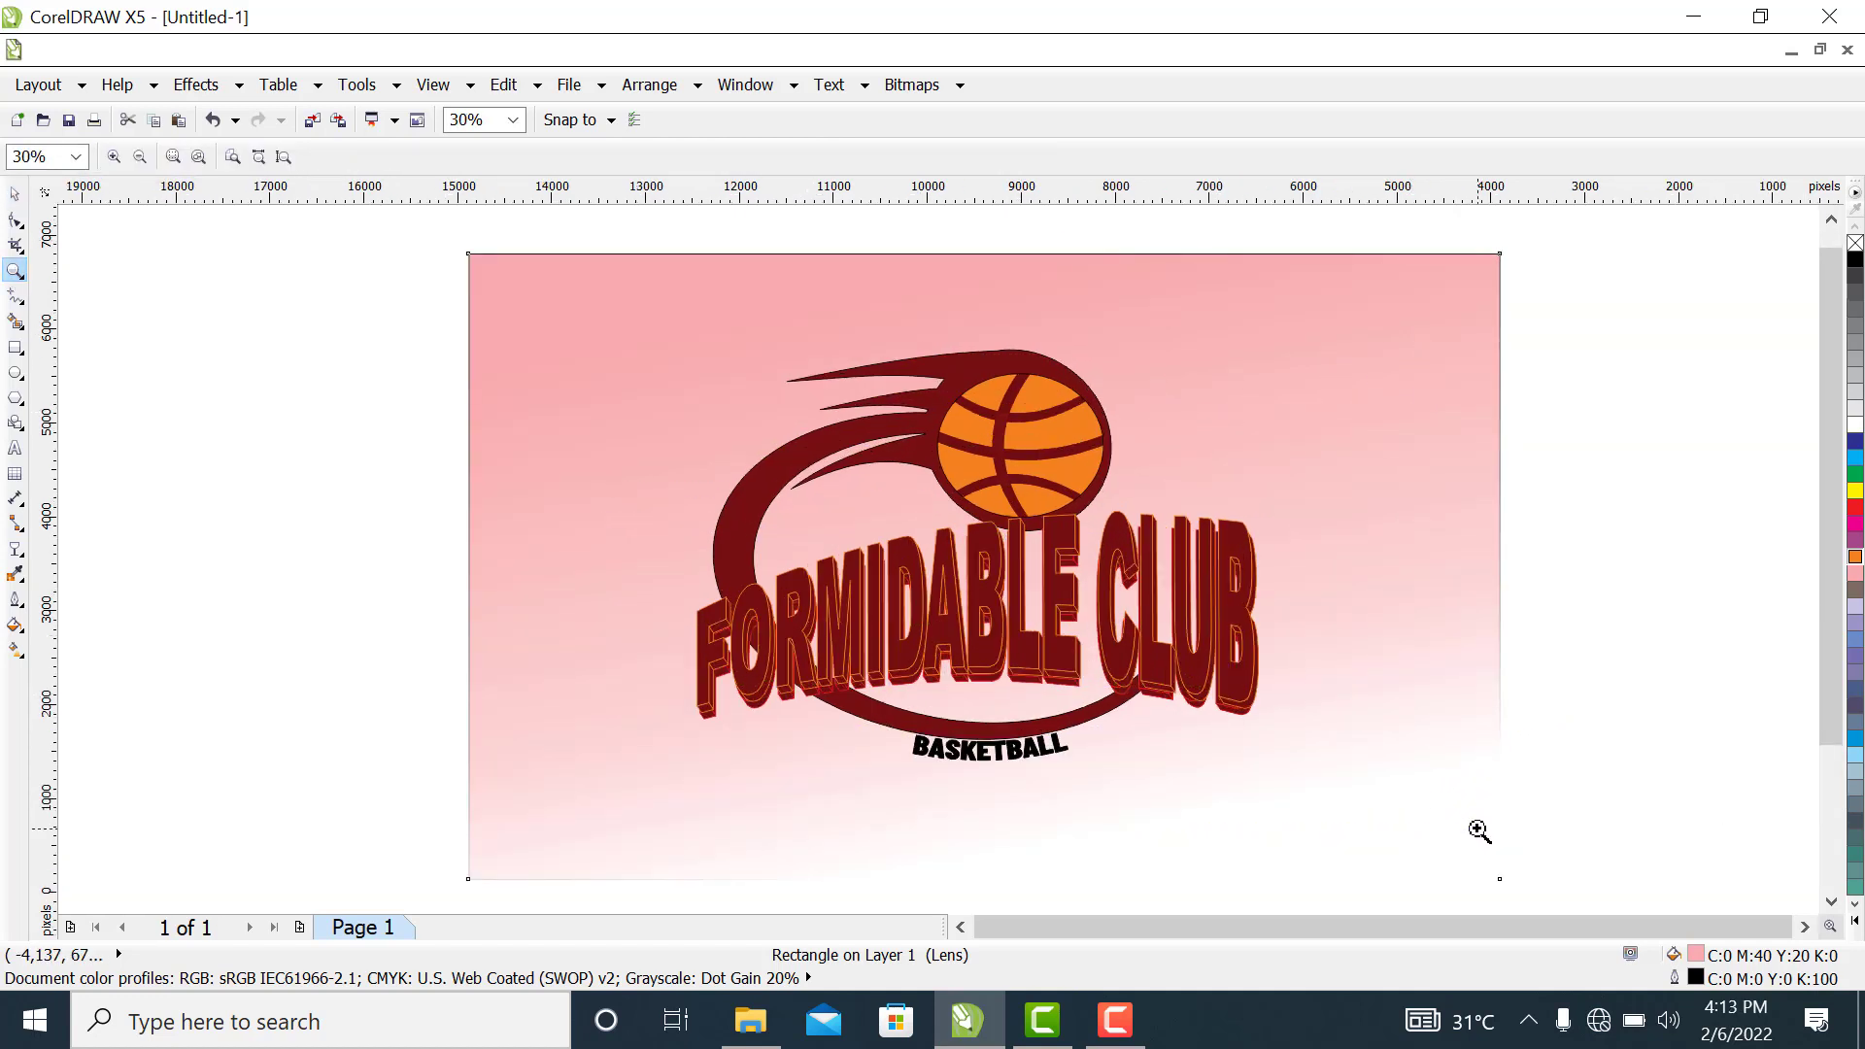